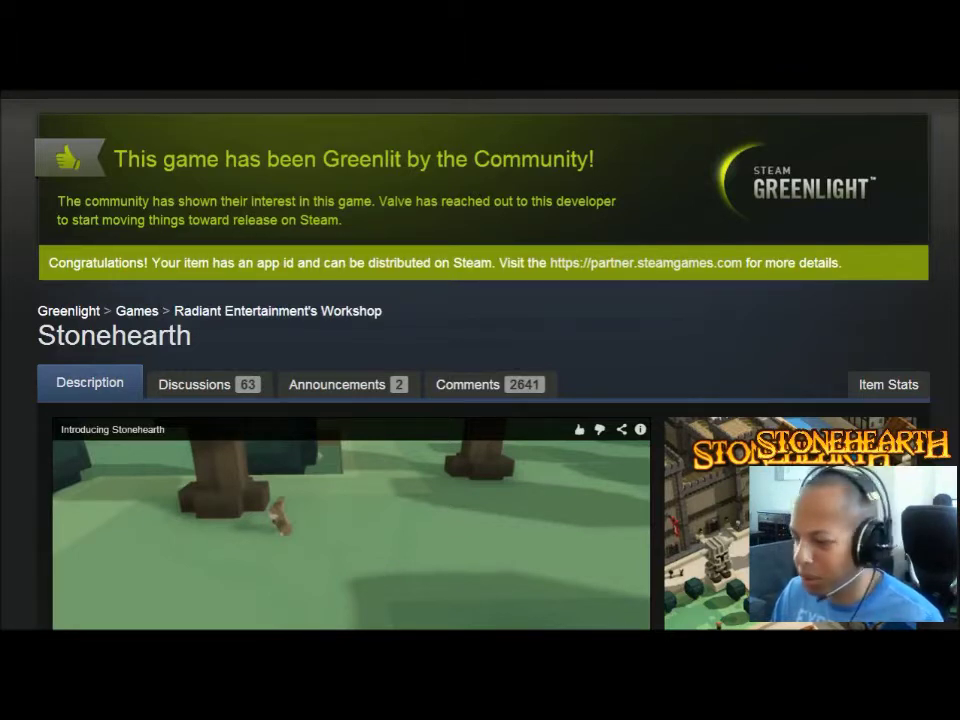
- Switch to the Qubicle voxel editor and open the saved carpenter workshop scene
key("alt+Tab")
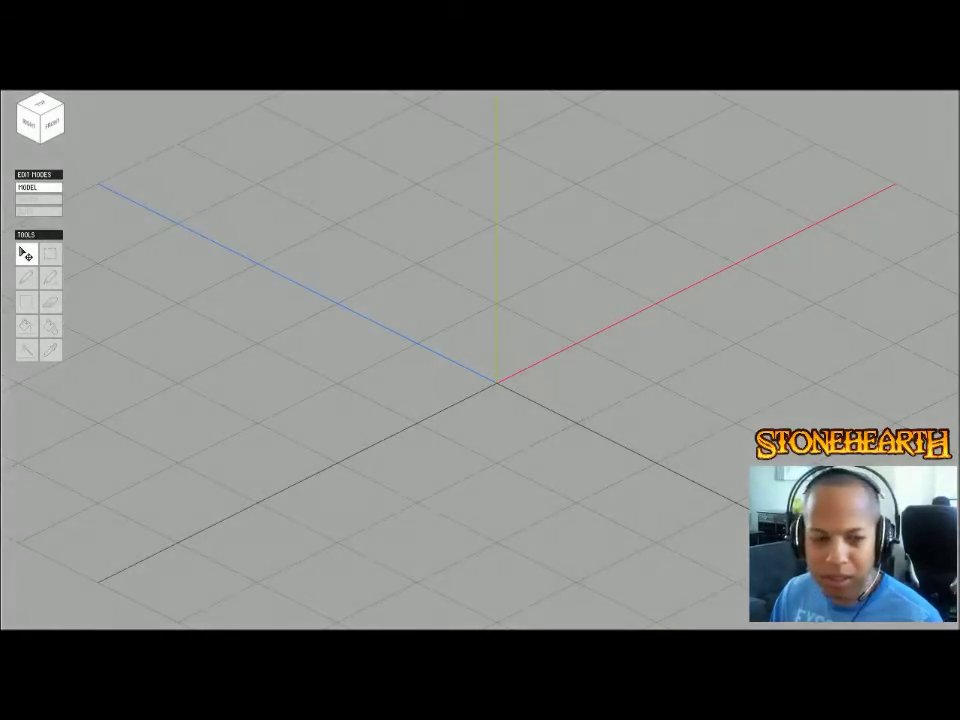
key("ctrl+o")
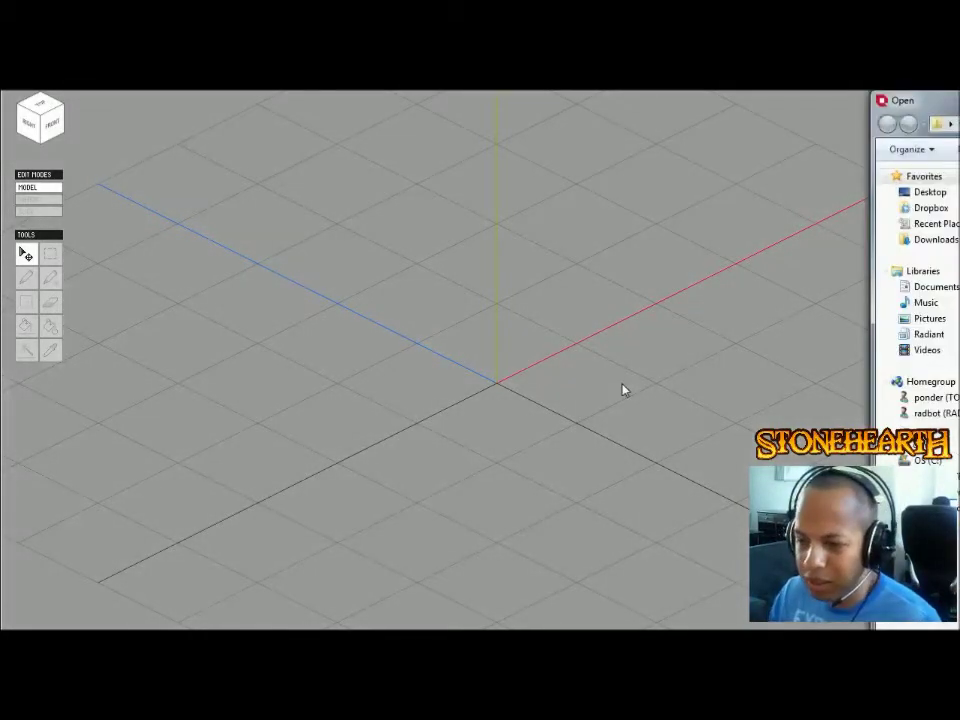
key("Return")
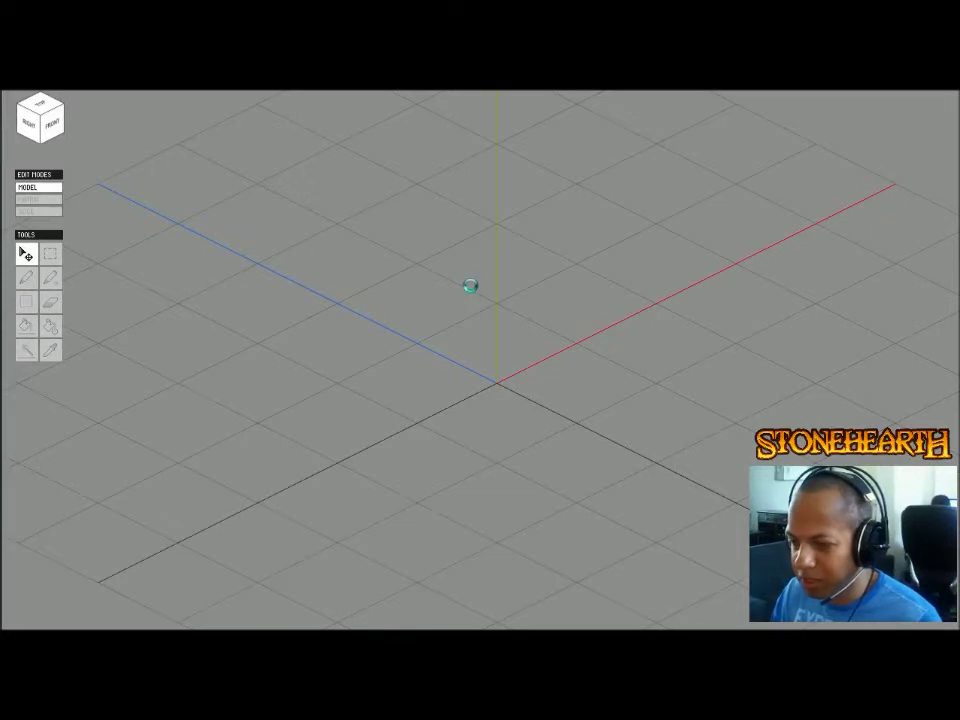
- Examine the full furniture scene and its layout around the origin from several angles
middle_click_drag(300, 400, 611, 318)
right_click_drag(611, 318, 850, 275)
middle_click_drag(850, 275, 411, 274)
scroll(345, 285, "up", 4)
right_click_drag(411, 274, 600, 290)
middle_click_drag(600, 290, 387, 402)
scroll(258, 398, "down", 1)
scroll(140, 390, "down", 1)
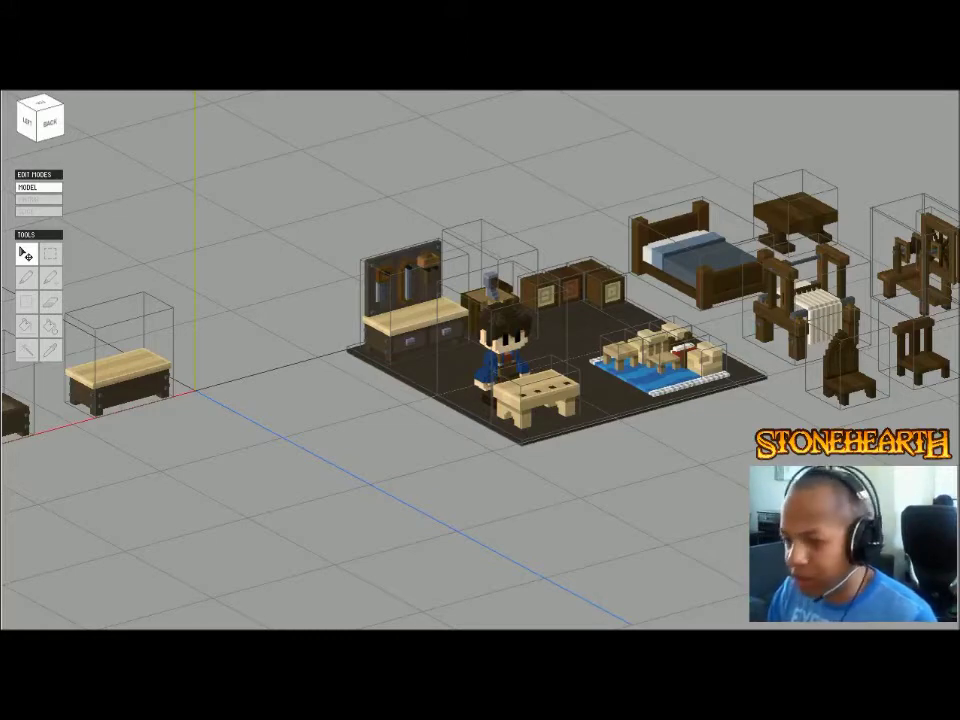
- Inspect the carpenter figure up close, then review the workshop around it
left_click(505, 345)
scroll(505, 345, "up", 5)
left_click(540, 510)
middle_click_drag(540, 510, 422, 489)
scroll(200, 500, "down", 3)
scroll(422, 489, "down", 2)
mouse_move(422, 489)
right_mouse_down()
mouse_move(431, 512)
mouse_move(342, 520)
mouse_move(392, 497)
mouse_move(421, 511)
right_mouse_up()
middle_click_drag(421, 511, 411, 466)
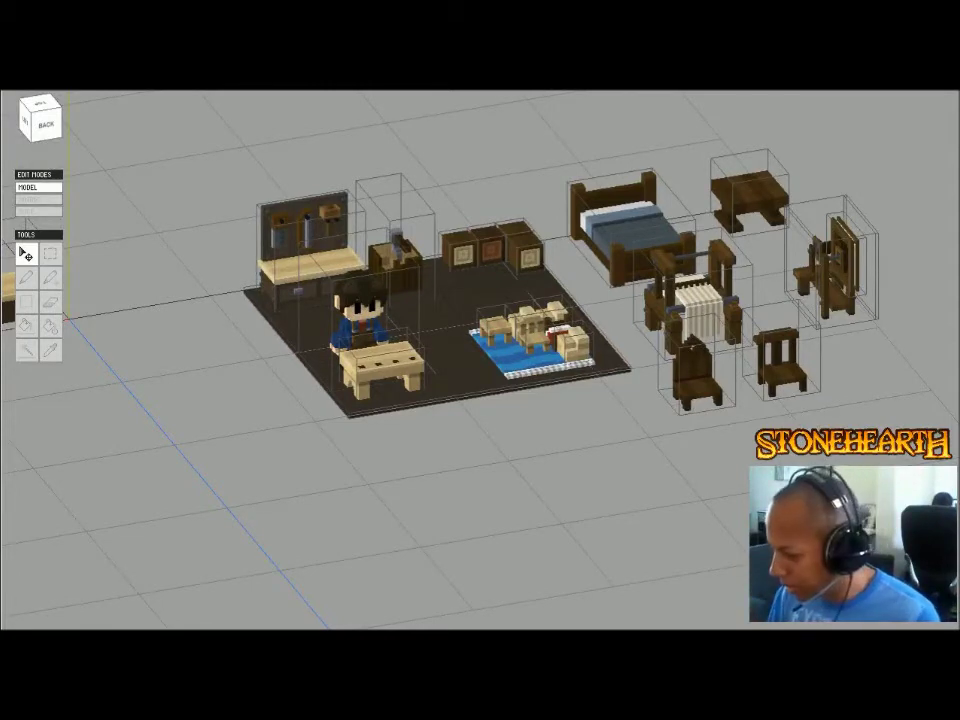
- Look over the workshop floor and the full-size furniture standing beside it
right_click_drag(420, 460, 468, 450)
middle_click_drag(468, 450, 597, 520)
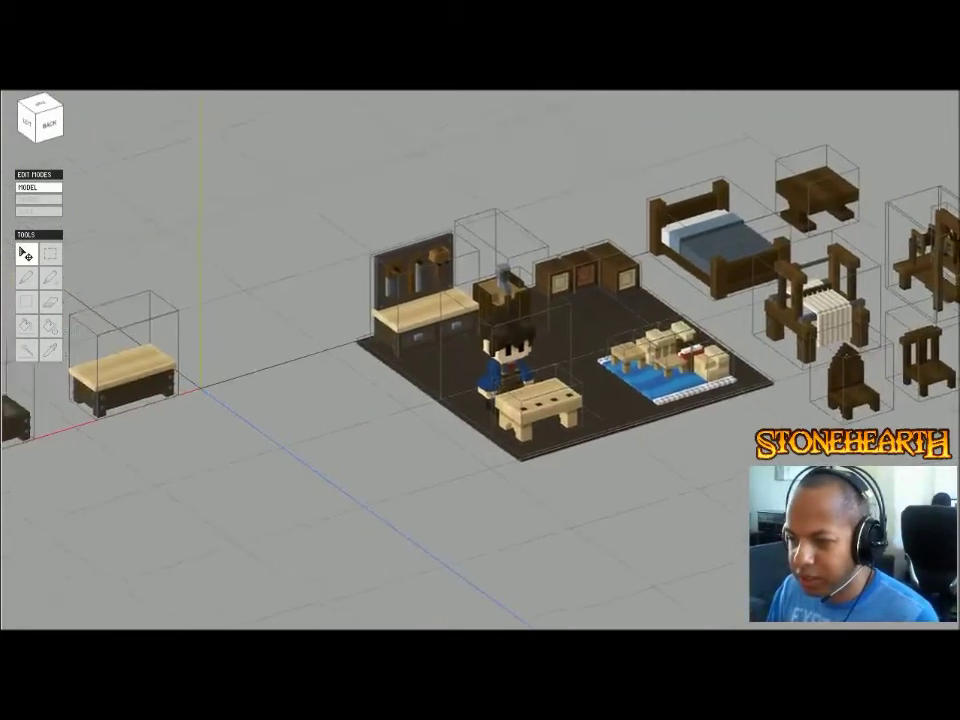
scroll(480, 400, "down", 2)
scroll(600, 400, "up", 4)
mouse_move(400, 430)
middle_mouse_down()
mouse_move(600, 430)
mouse_move(408, 416)
middle_mouse_up()
scroll(480, 360, "down", 3)
middle_click_drag(480, 360, 410, 365)
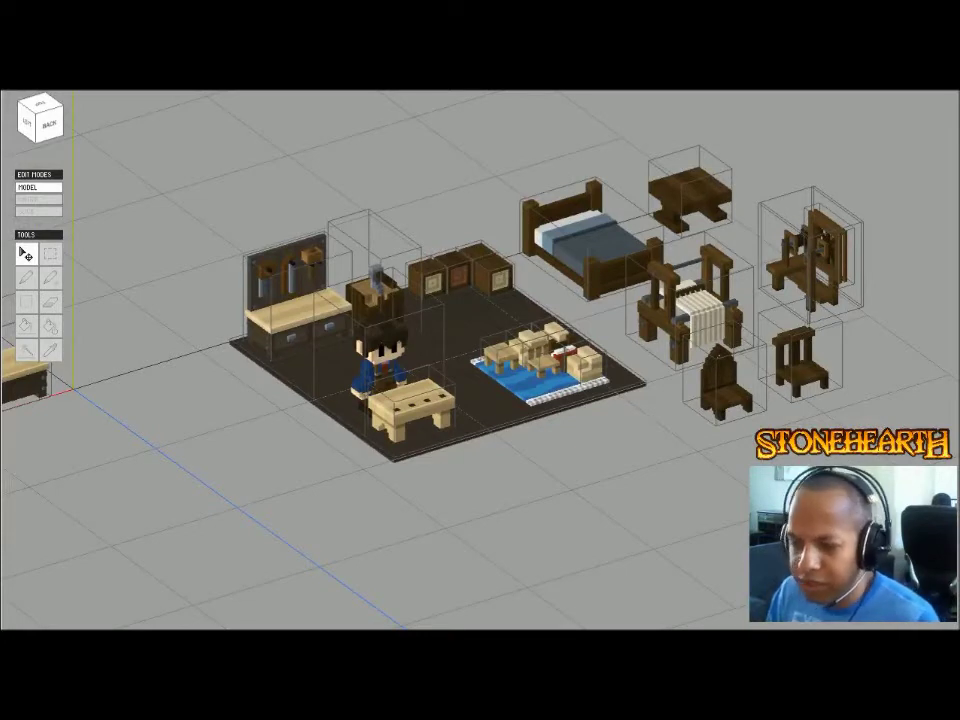
scroll(480, 385, "up", 2)
middle_click_drag(480, 385, 309, 423)
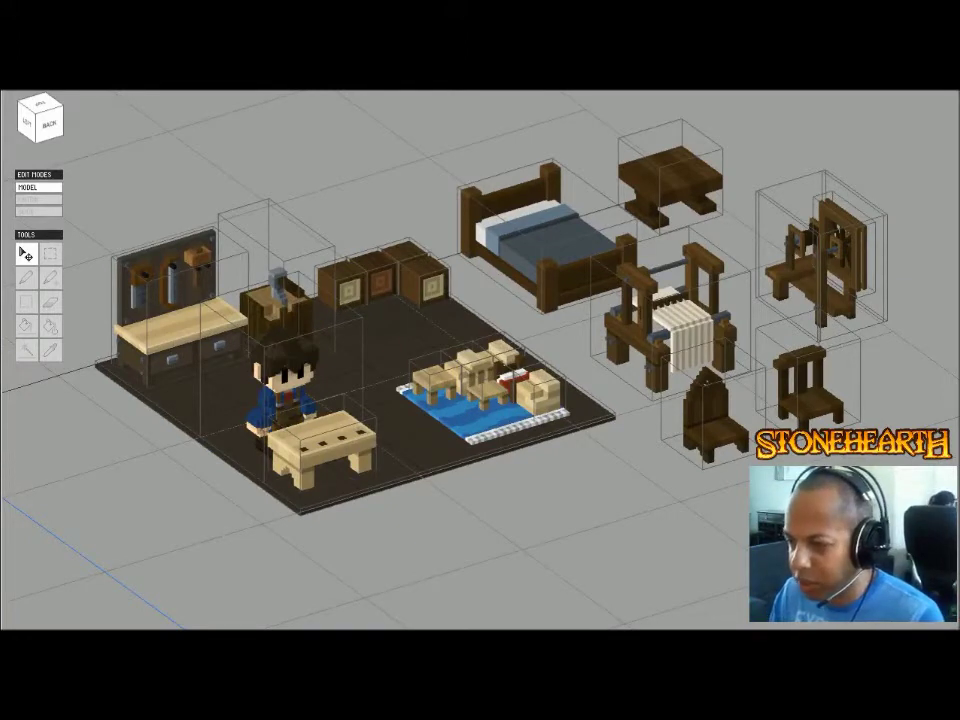
- Select the carpenter figure, then the dark workshop floor, and view the floor area closer
left_click(284, 378)
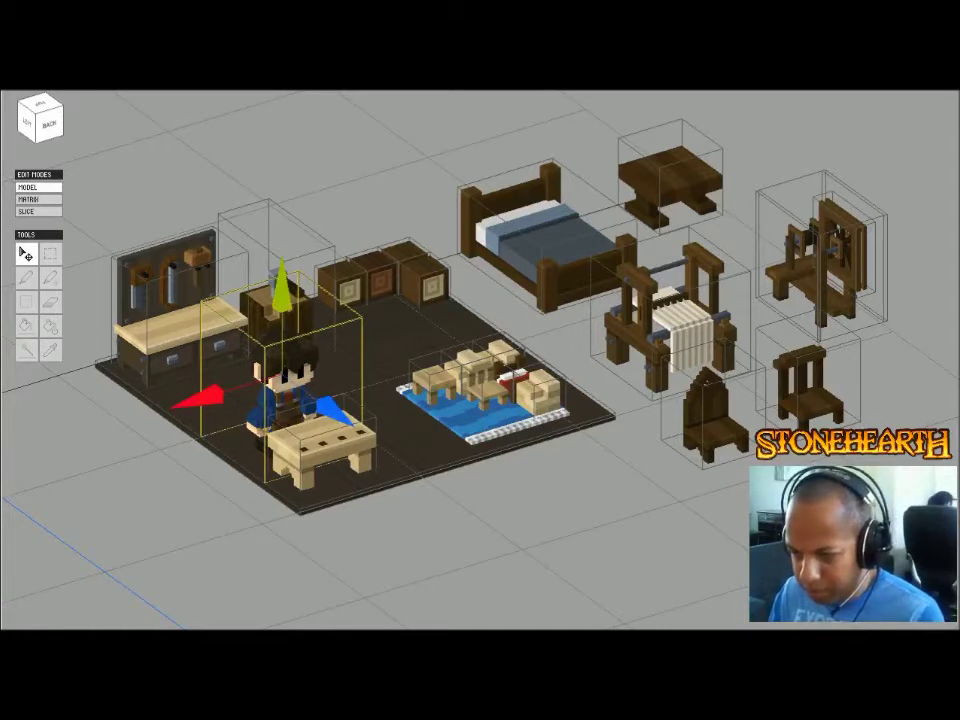
left_click(372, 375)
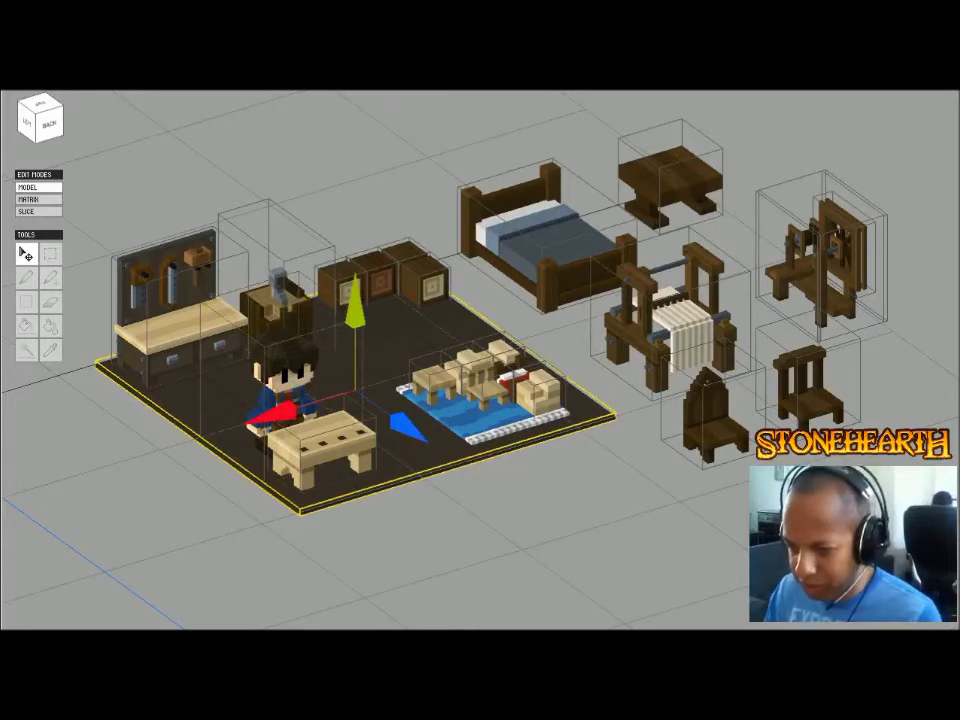
scroll(480, 360, "up", 4)
middle_click_drag(480, 360, 358, 371)
scroll(480, 360, "up", 1)
middle_click_drag(480, 360, 328, 358)
right_click_drag(450, 360, 505, 340)
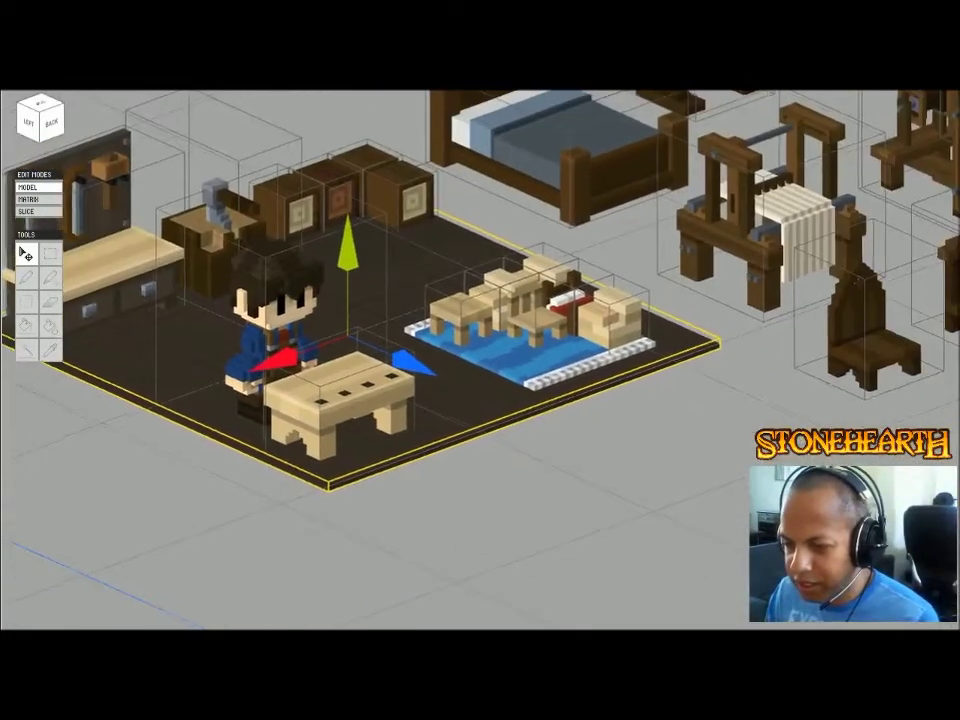
- Single out the tool-wall workbench, the low bench in front of the carpenter and the wooden block with the metal tool
right_click_drag(270, 335, 255, 360)
left_click(128, 266)
middle_click_drag(128, 266, 265, 258)
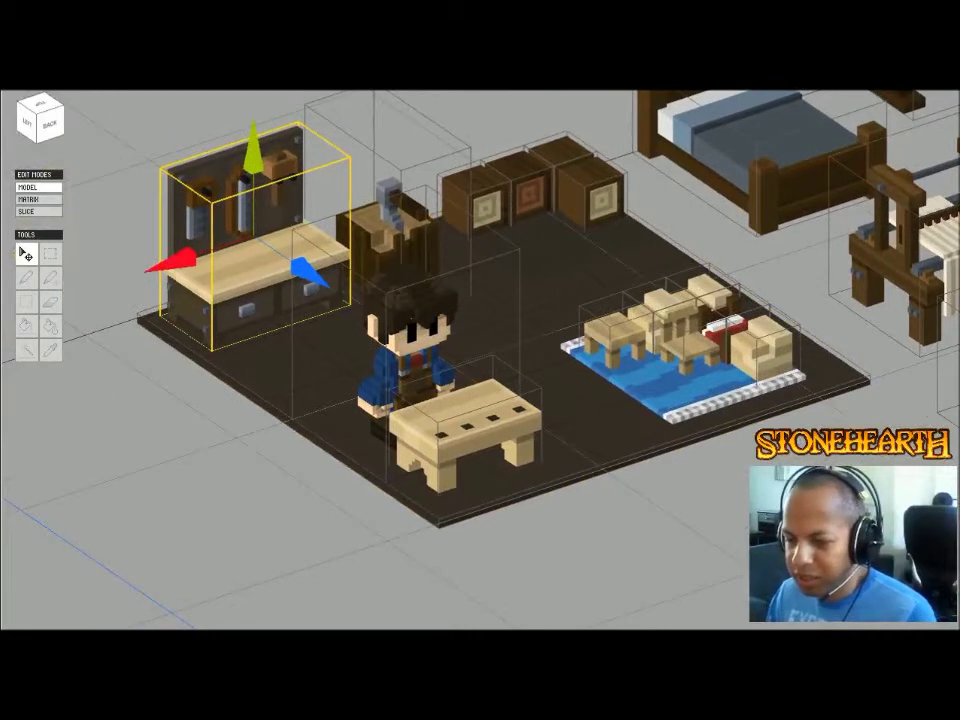
left_click(466, 424)
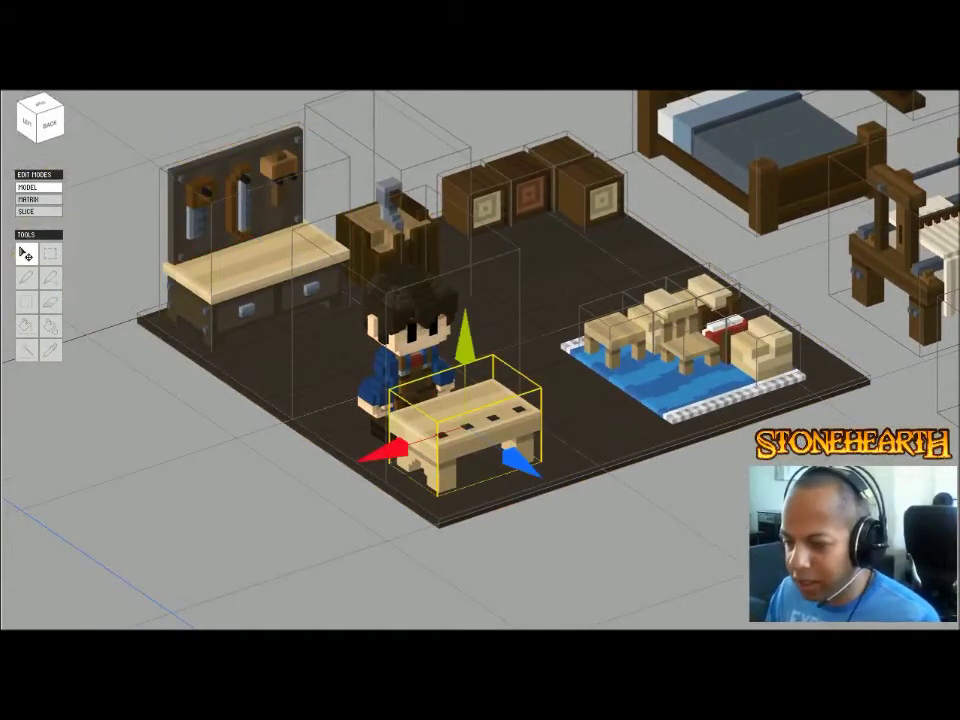
left_click(262, 262)
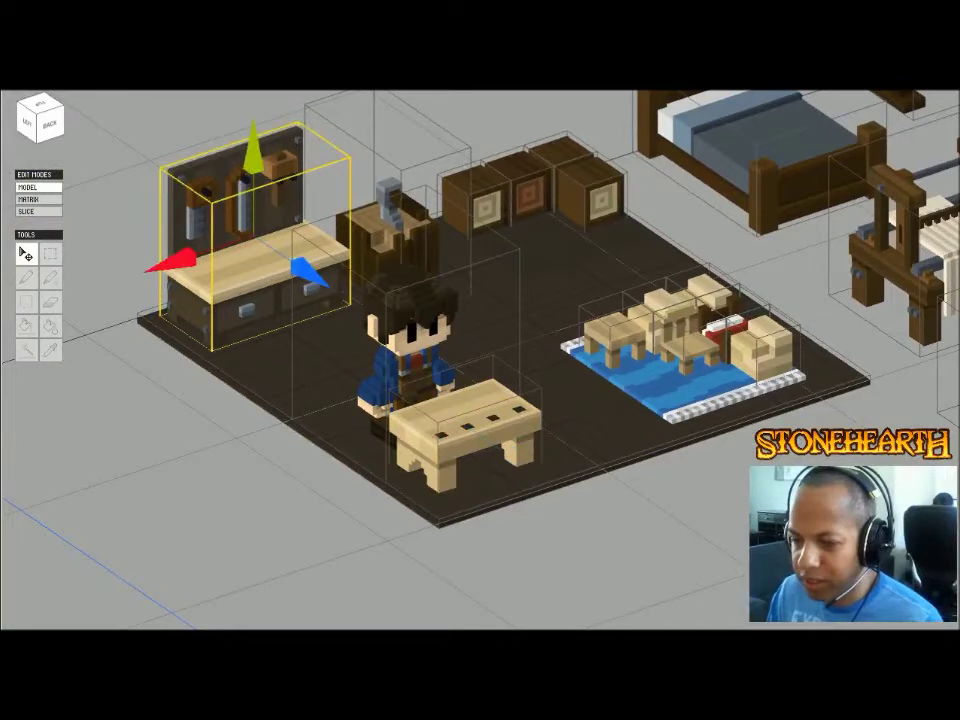
left_click(386, 234)
mouse_move(386, 234)
right_mouse_down()
mouse_move(410, 198)
mouse_move(384, 236)
right_mouse_up()
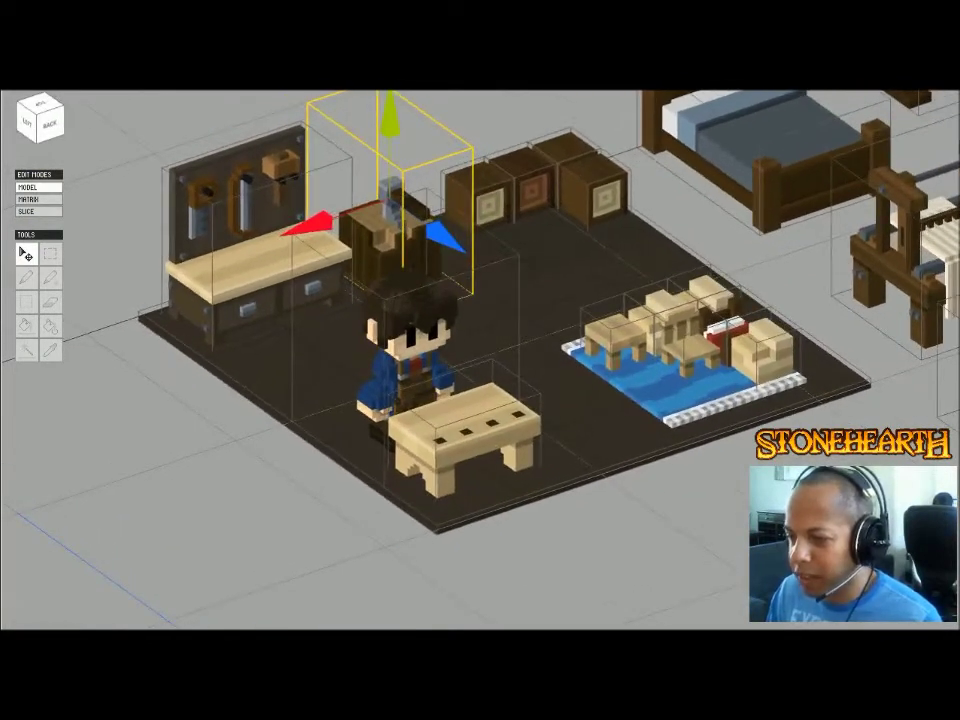
- Highlight the four storage crates at the back of the workshop floor together
left_click(598, 192)
left_click(566, 148, "shift")
left_click(532, 185, "shift")
left_click(480, 197, "shift")
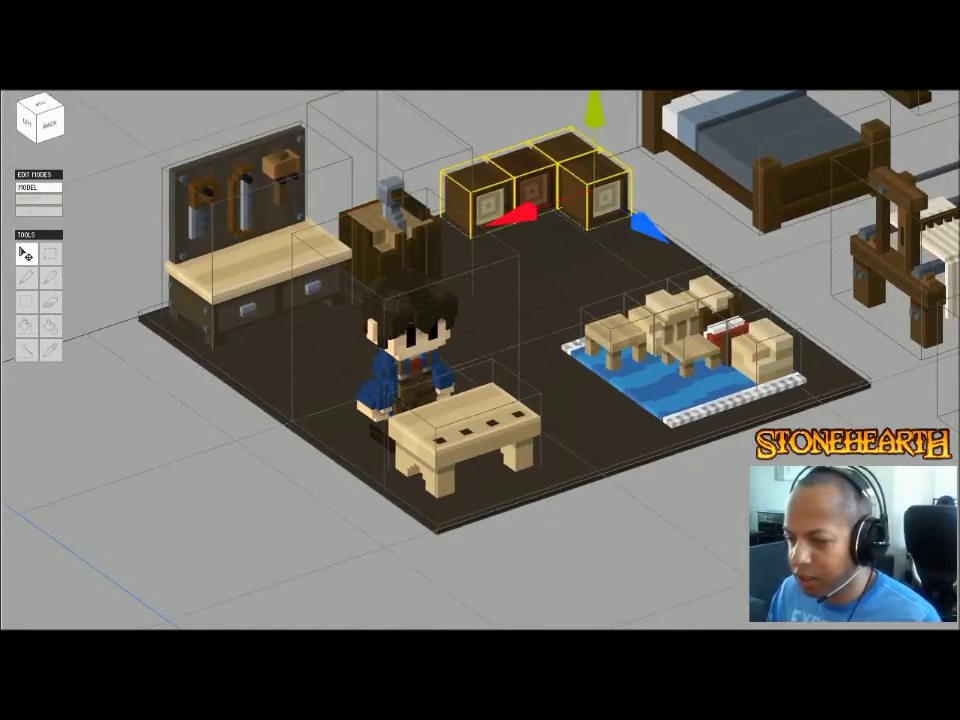
left_click(548, 290)
- Highlight the miniature furniture pieces on the blue rug together, then clear the selection
left_click(768, 354)
left_click(728, 332, "shift")
left_click(711, 290, "shift")
left_click(667, 304, "shift")
left_click(614, 332, "shift")
left_click(690, 350, "shift")
left_click(600, 530)
right_click_drag(600, 530, 630, 520)
scroll(585, 550, "down", 2)
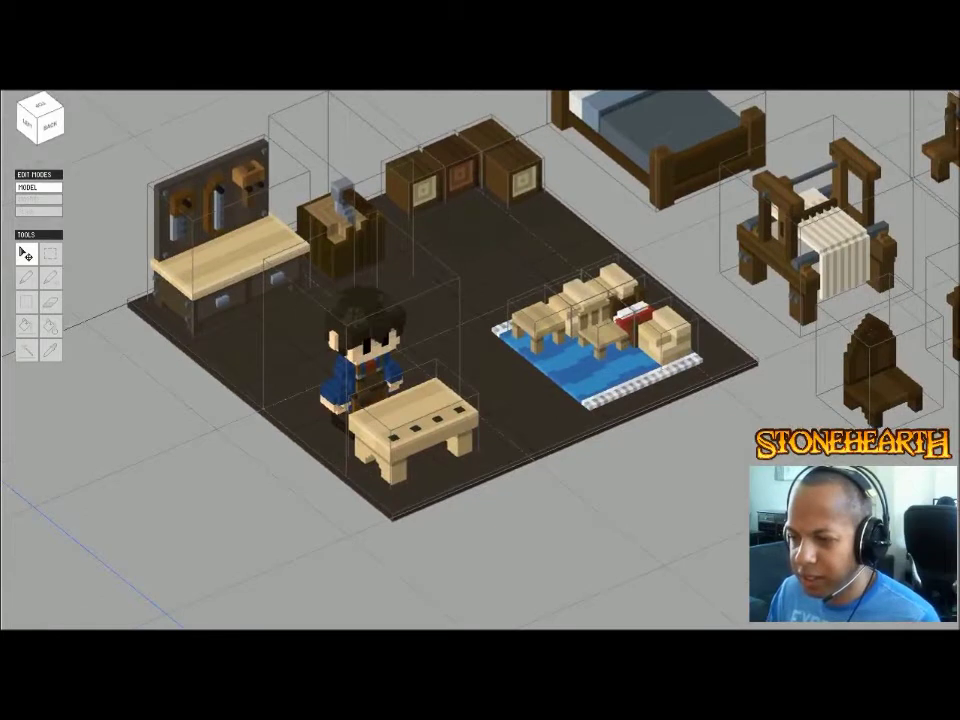
- Reselect all four storage crates as a group to view them, then deselect them
left_click(515, 172)
left_click(488, 135, "shift")
left_click(455, 160, "shift")
left_click(412, 177, "shift")
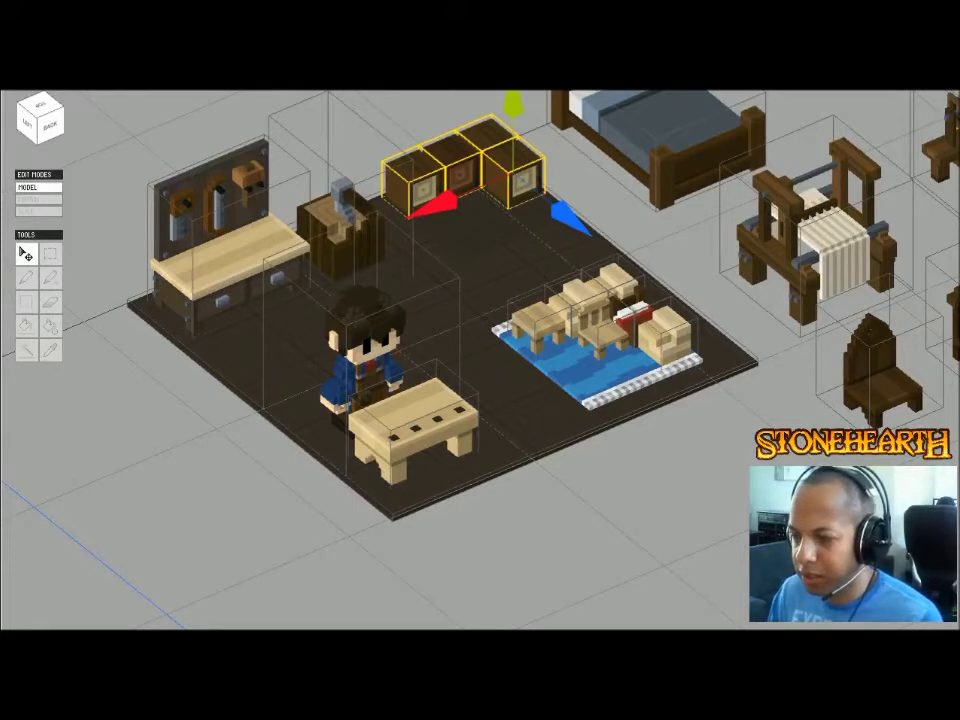
right_click_drag(480, 360, 492, 350)
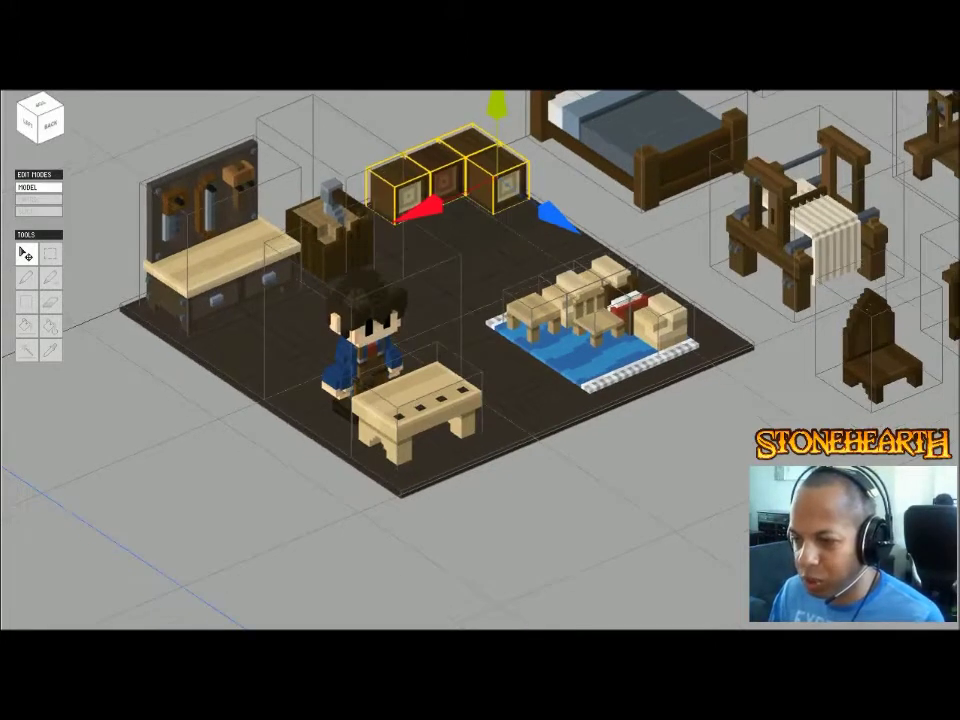
key("Escape")
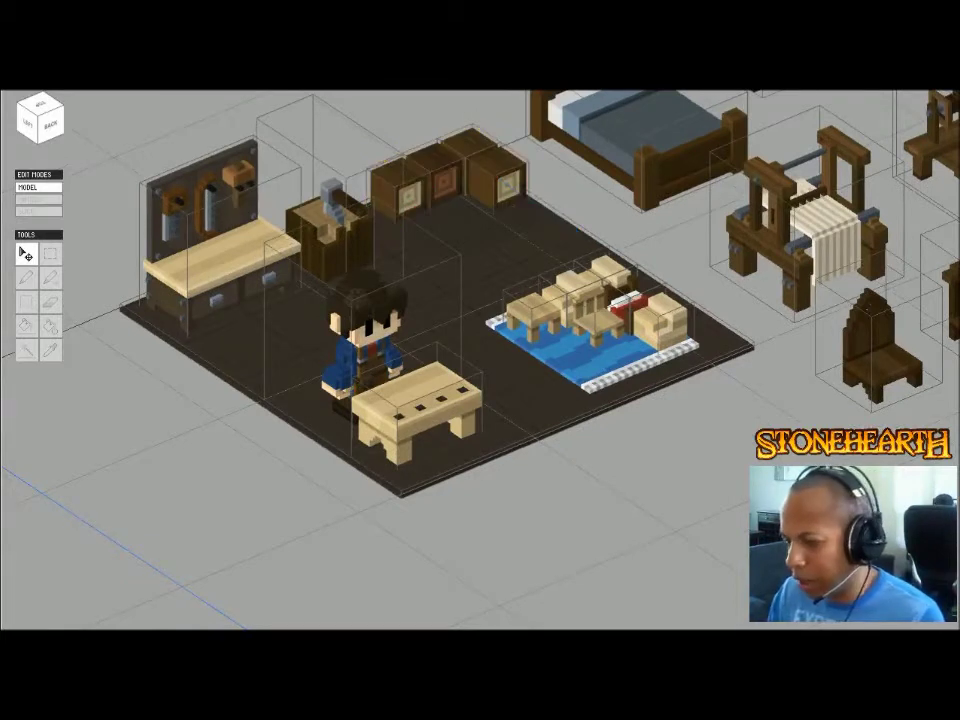
- Inspect the storage crates one at a time, along with the wooden block beside them
left_click(496, 175)
left_click(469, 145)
left_click(438, 172)
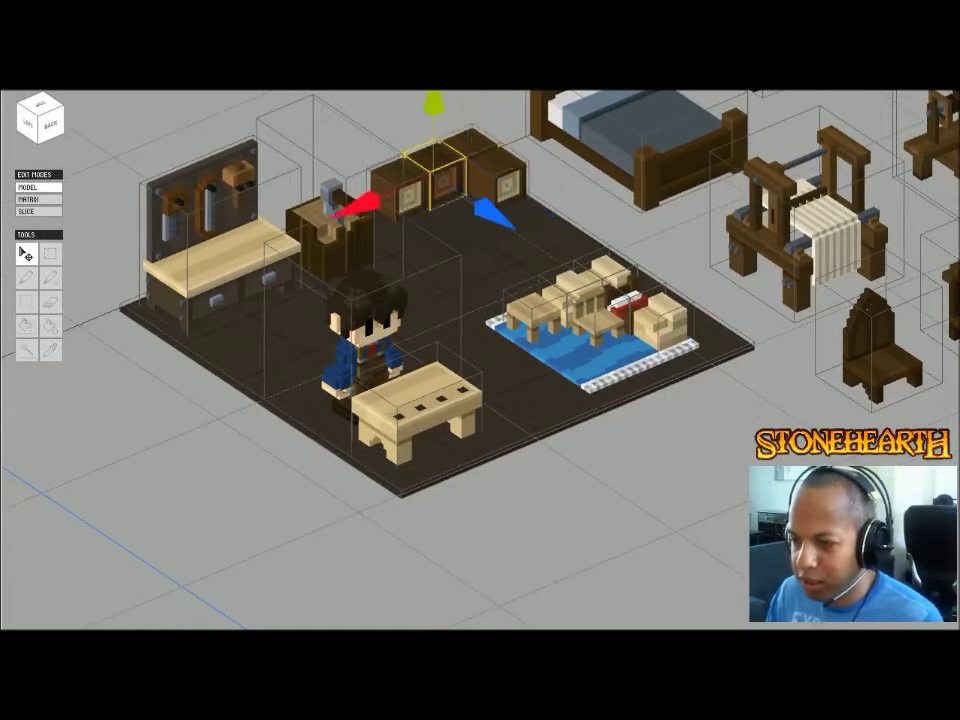
left_click(345, 220)
left_click(497, 181)
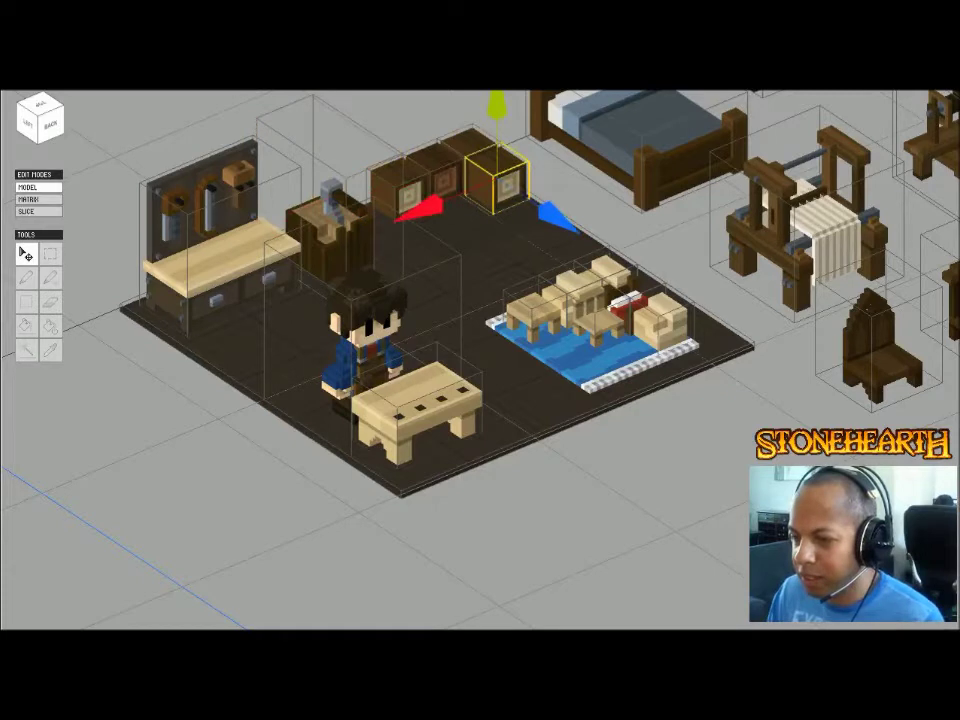
left_click(470, 144)
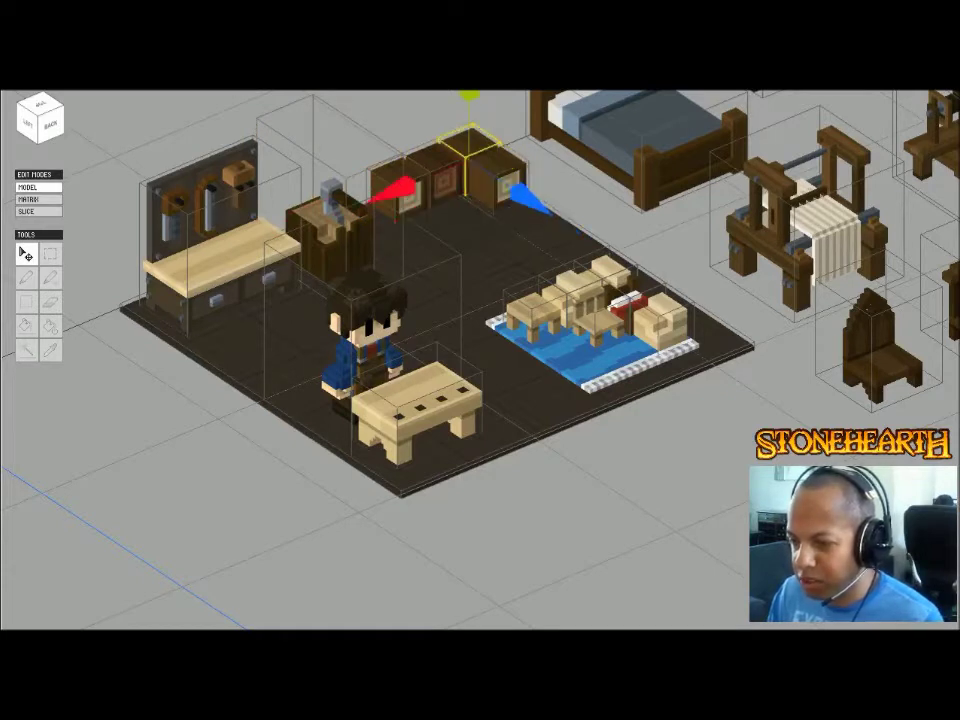
- Compare the storage crates with the carpenter's low bench by selecting them alternately
left_click(441, 176)
left_click(406, 190, "shift")
left_click(497, 181, "shift")
left_click(396, 220)
left_click(441, 176)
left_click(396, 220)
left_click(398, 192)
left_click(420, 400)
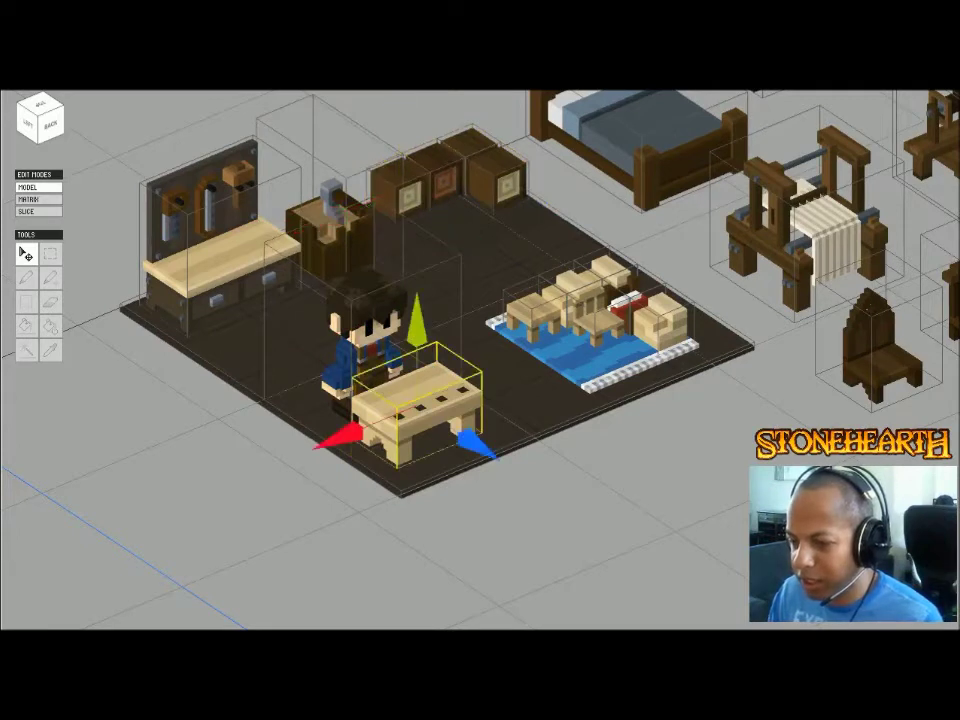
left_click(399, 188)
left_click(420, 400)
left_click(497, 178)
left_click(420, 400)
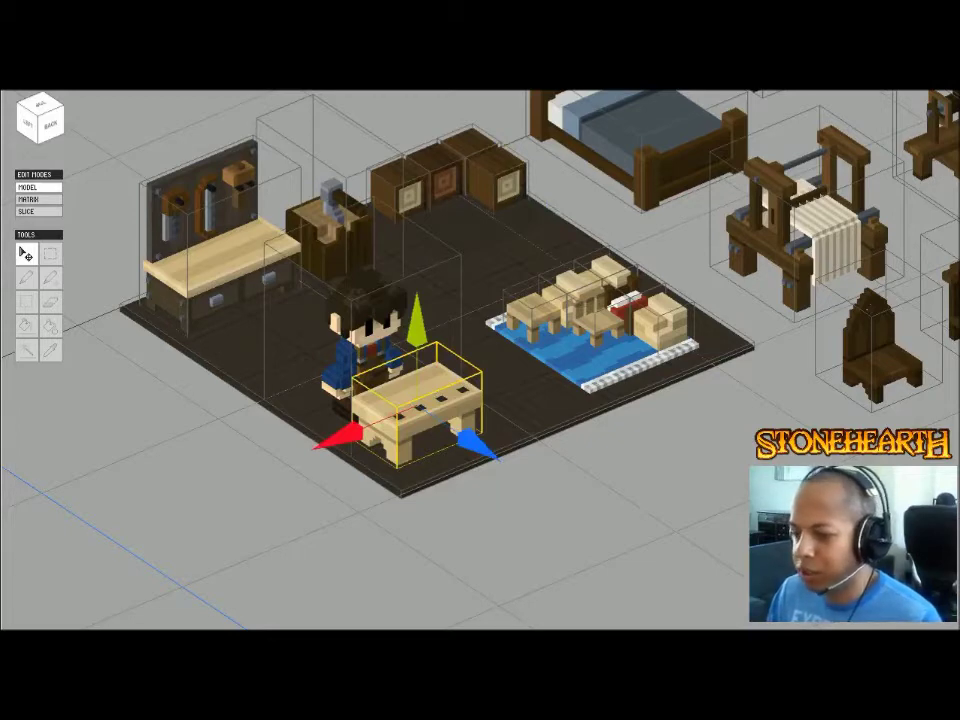
- Examine the miniature furniture on the blue rug up close and select the red and white bed
middle_click_drag(480, 360, 588, 375)
right_click_drag(588, 375, 602, 370)
left_click(690, 320)
middle_click_drag(690, 320, 860, 278)
scroll(480, 360, "up", 4)
middle_click_drag(790, 280, 296, 336)
right_click_drag(296, 336, 274, 358)
left_click(640, 590)
middle_click_drag(640, 590, 540, 550)
scroll(480, 360, "down", 1)
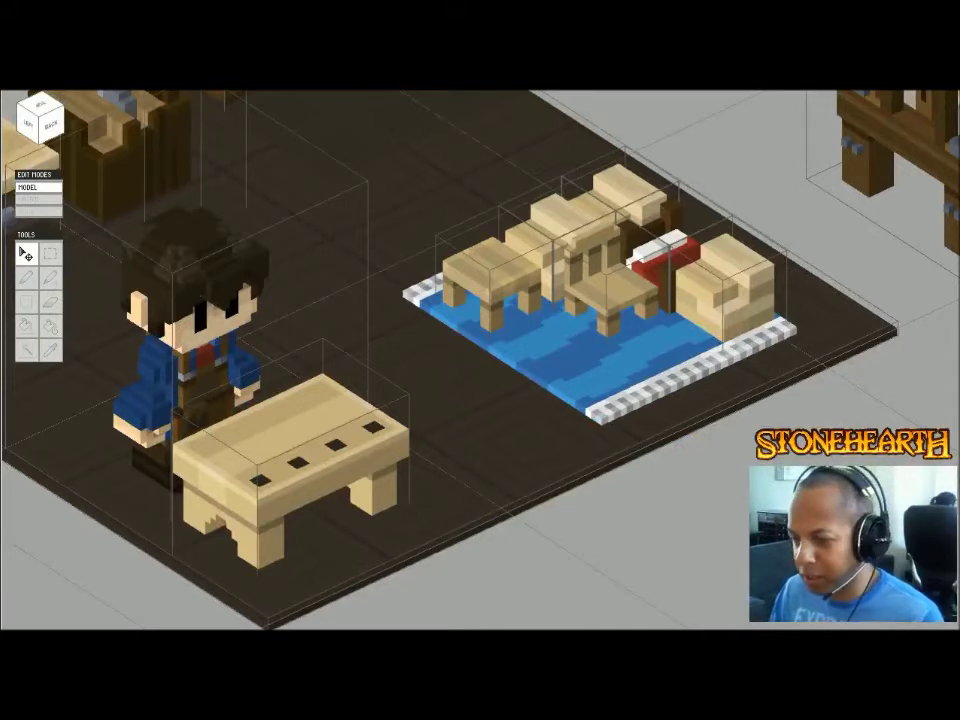
left_click(668, 258)
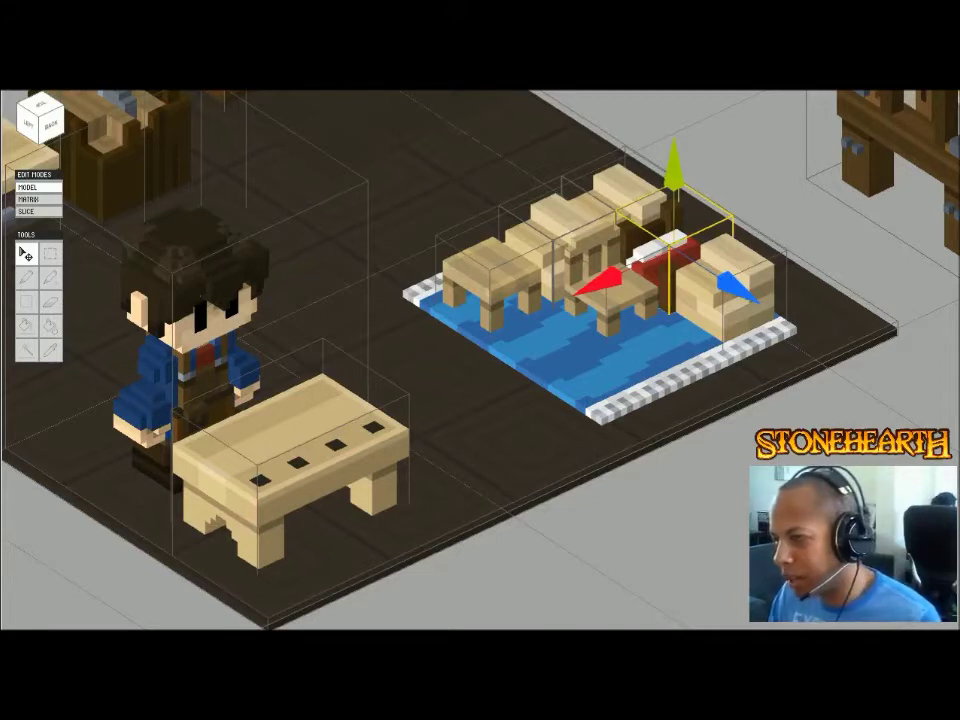
- Review the whole workshop floor again from farther away
scroll(480, 360, "down", 1)
middle_click_drag(594, 347, 616, 328)
scroll(480, 360, "down", 1)
middle_click_drag(480, 360, 580, 386)
scroll(480, 360, "down", 1)
right_click_drag(580, 386, 622, 404)
scroll(480, 360, "down", 2)
middle_click_drag(622, 404, 800, 440)
scroll(480, 360, "up", 1)
right_click_drag(800, 440, 752, 422)
middle_click_drag(712, 376, 568, 349)
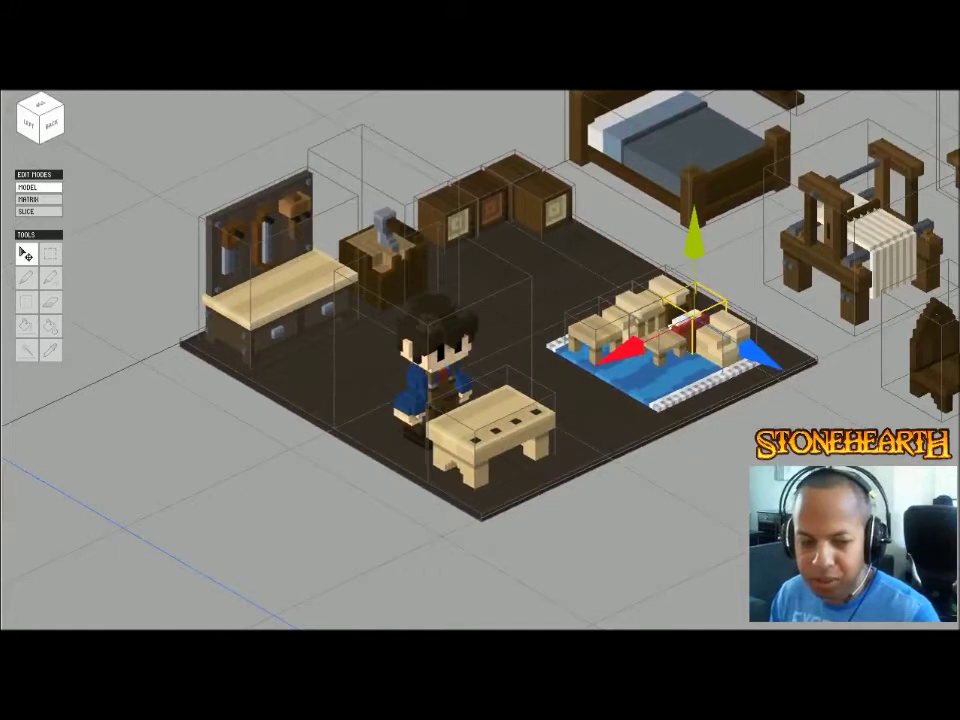
- Highlight the large table, bed, loom, spinning machine's panel and slatted chair together, then deselect them
middle_click_drag(603, 393, 325, 526)
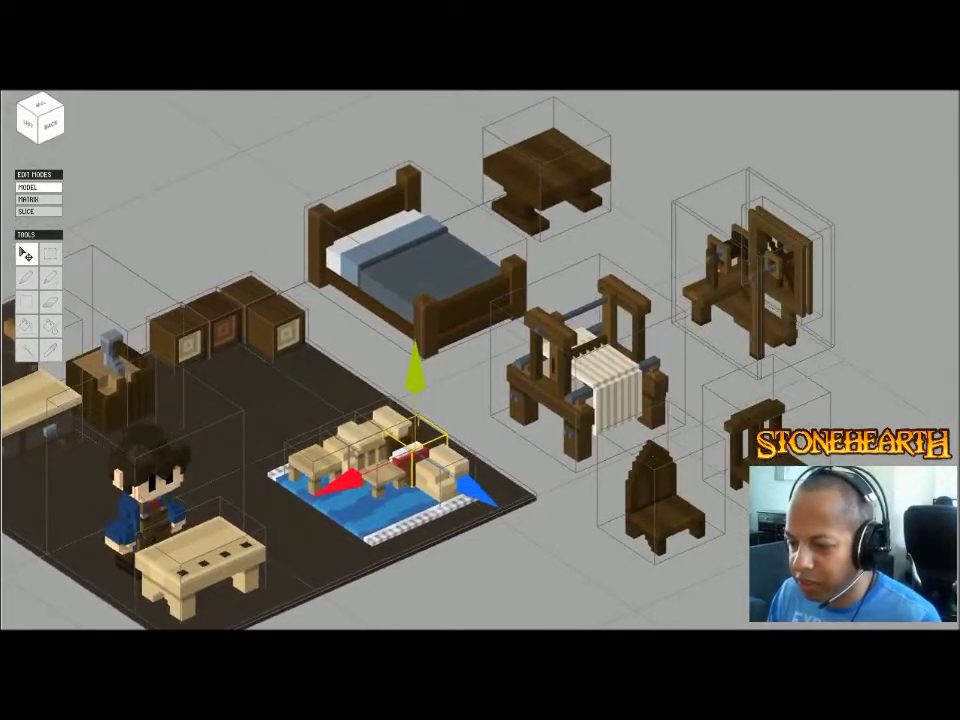
left_click(546, 170)
left_click(415, 260, "shift")
left_click(590, 370, "shift")
left_click(783, 260, "shift")
left_click(748, 425, "shift")
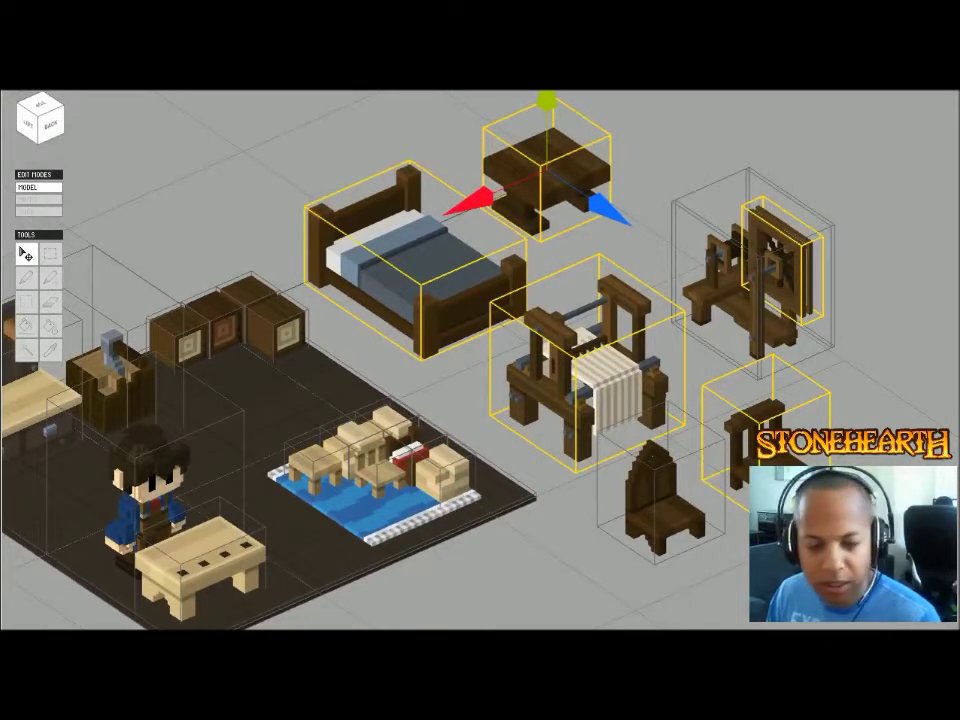
key("Escape")
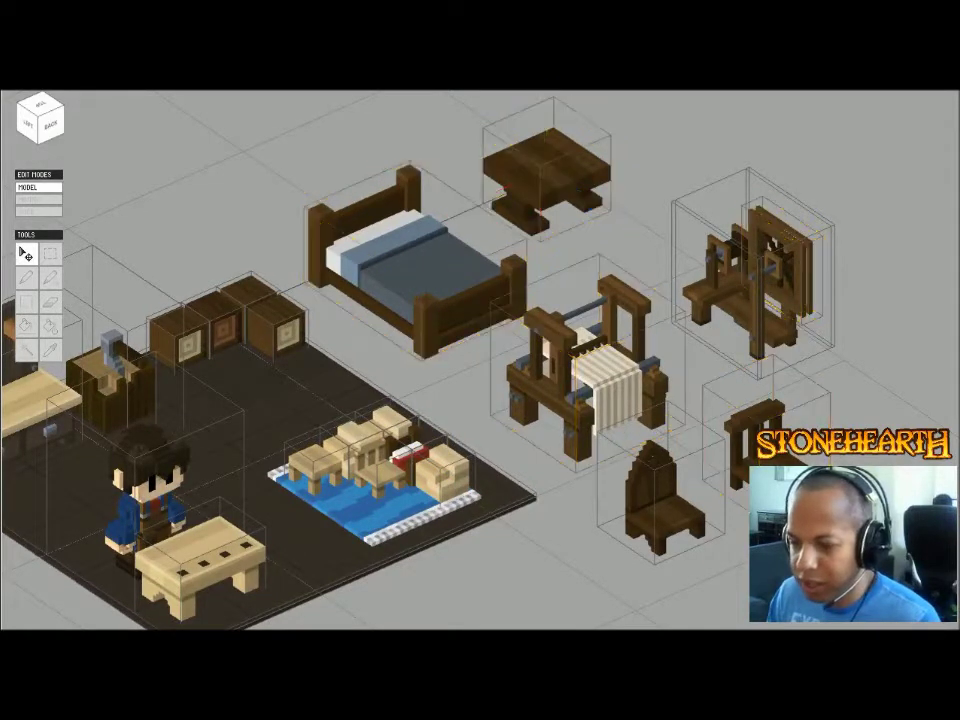
- Inspect the large bed, loom, spinning machine, slatted chair and pointed-back chair individually
middle_click_drag(415, 269, 458, 232)
left_click(458, 232)
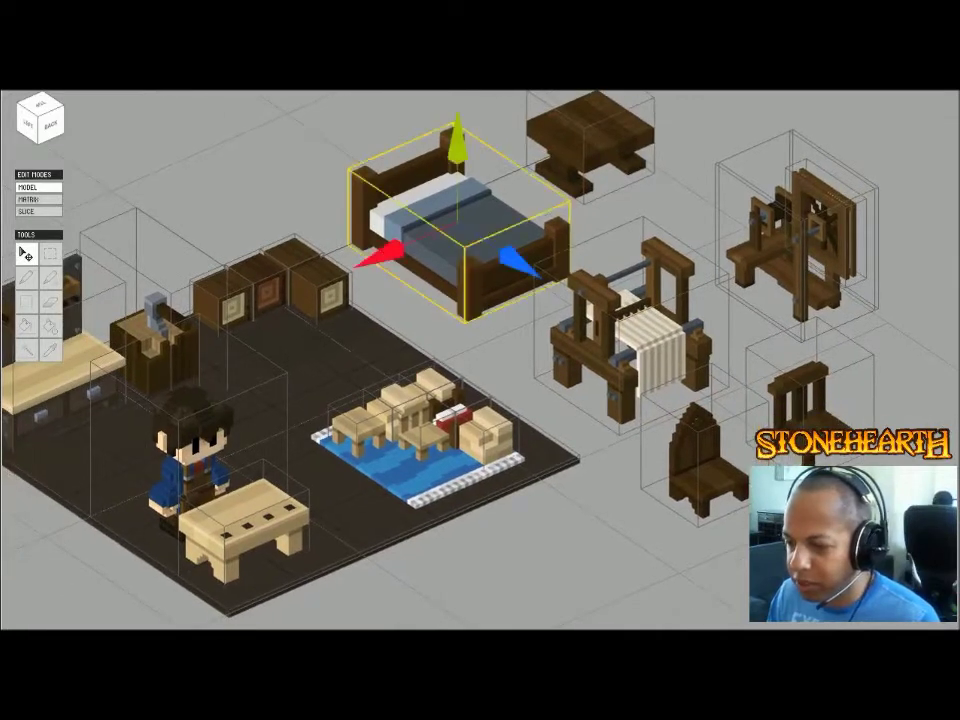
left_click(632, 330)
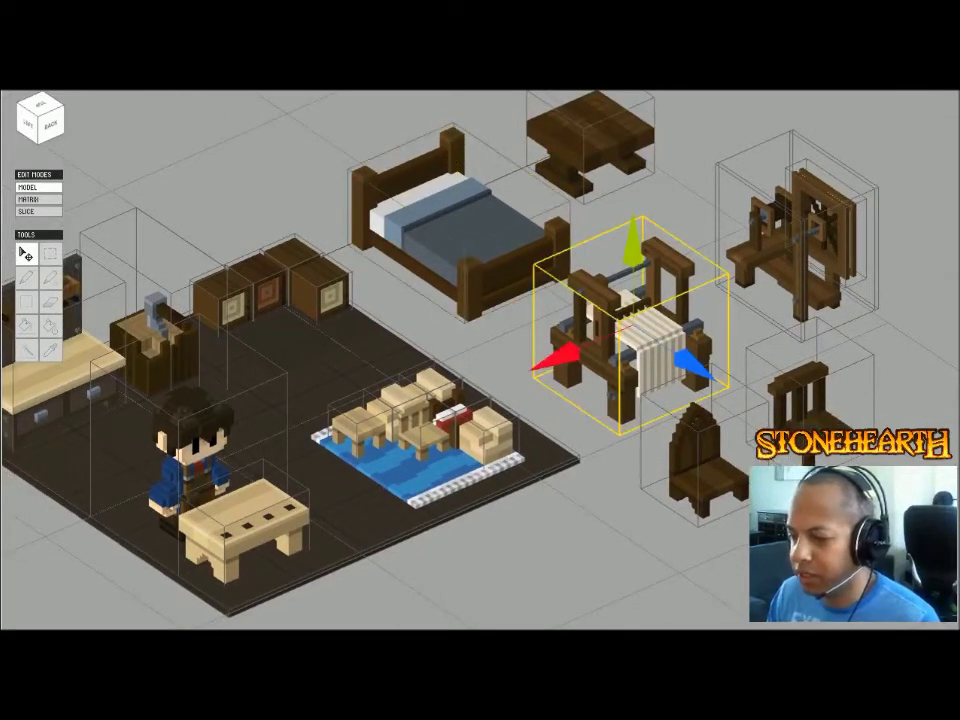
left_click(800, 240)
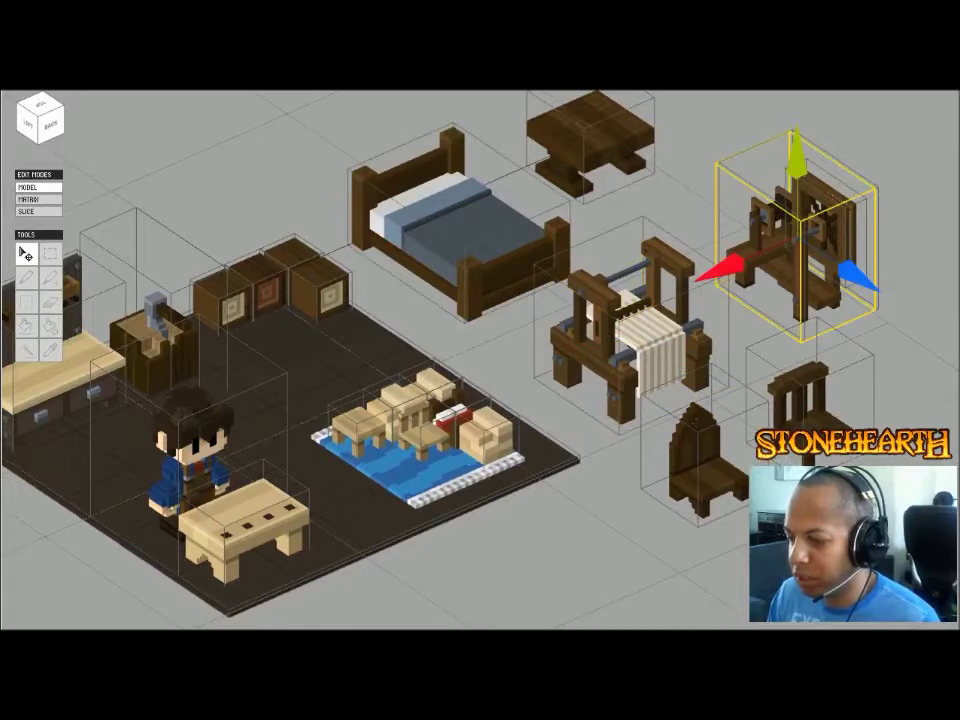
left_click(802, 402)
left_click(702, 472)
middle_click_drag(702, 472, 789, 450)
scroll(704, 468, "down", 2)
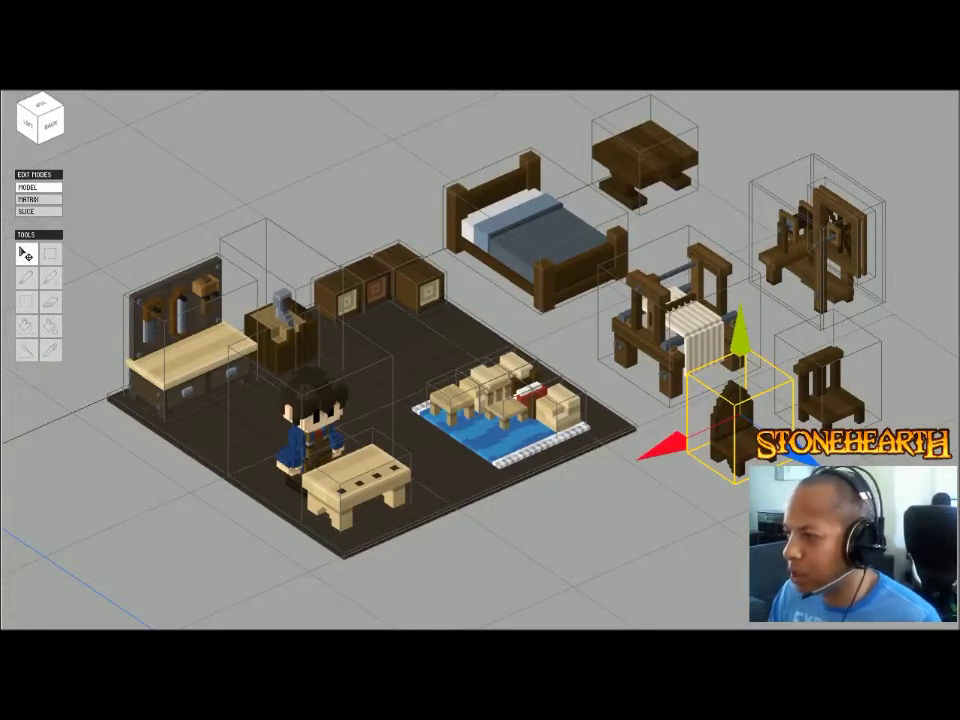
- Review the workshop floor and the large furniture around it from slightly different angles
right_click_drag(480, 400, 425, 380)
middle_click_drag(425, 380, 502, 334)
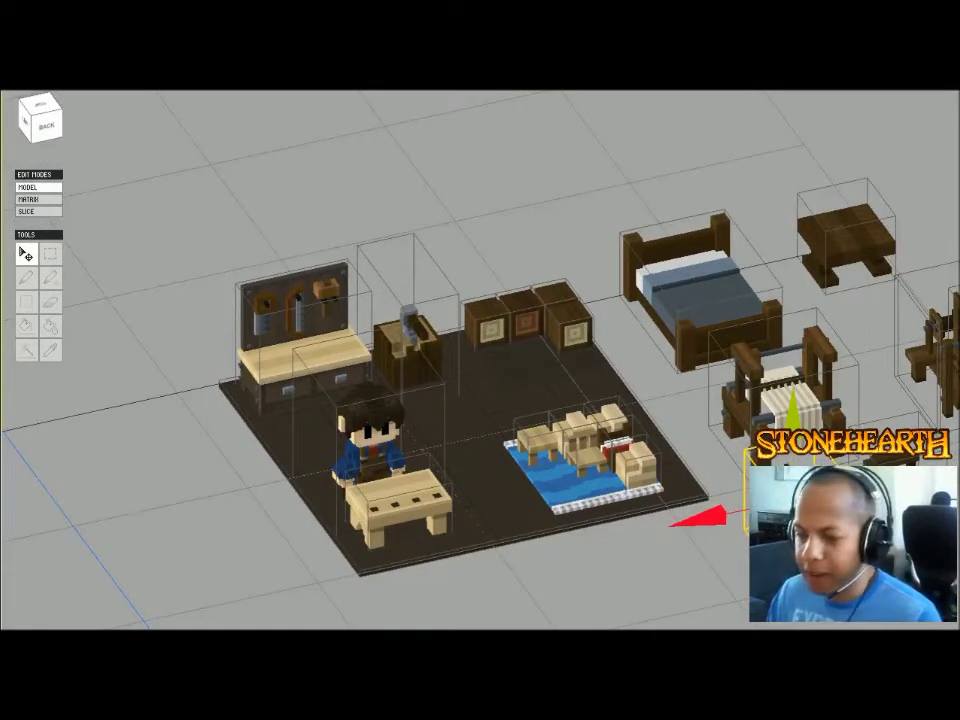
right_click_drag(480, 380, 585, 350)
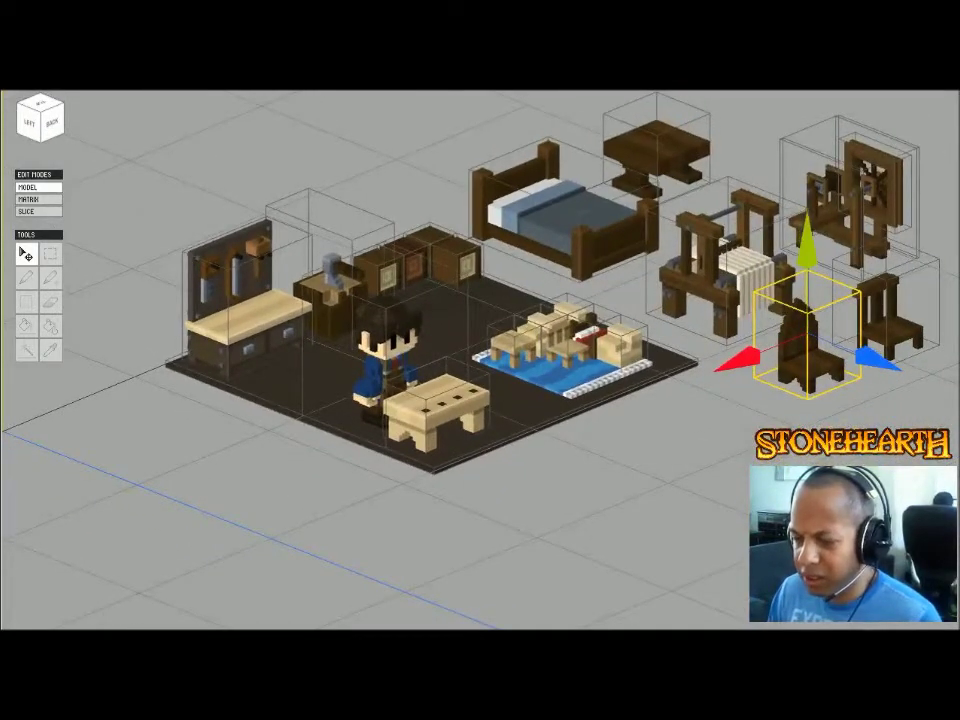
middle_click_drag(480, 360, 502, 396)
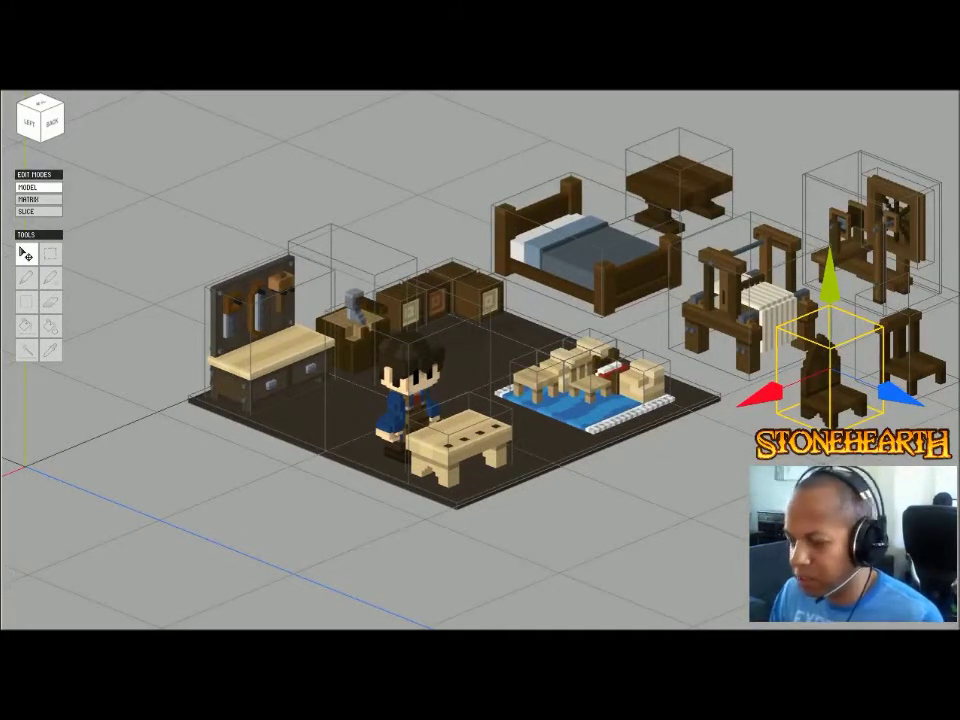
scroll(480, 360, "up", 2)
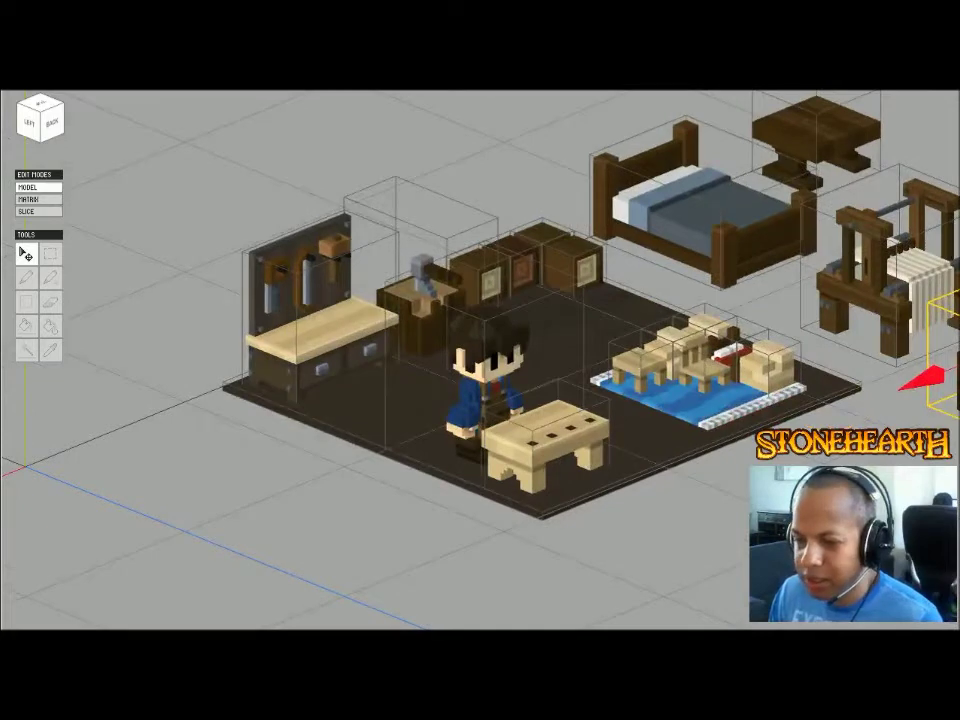
scroll(480, 360, "down", 2)
middle_click_drag(480, 360, 398, 375)
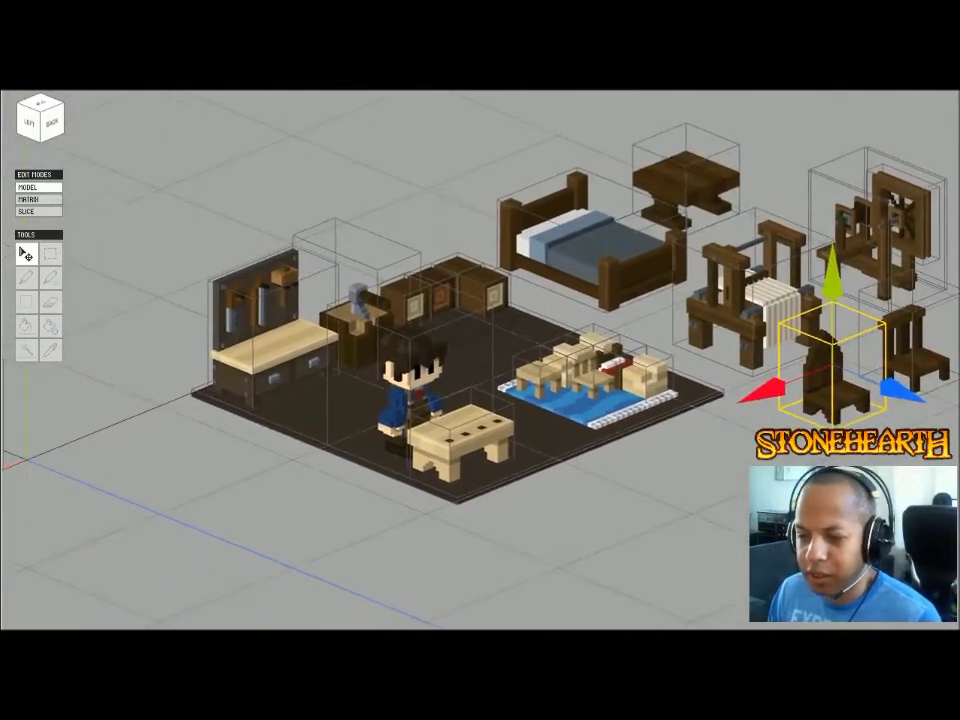
- Examine the whole scene from the opposite side, including the two spare workbenches standing apart from the workshop
right_click_drag(400, 370, 605, 370)
middle_click_drag(100, 260, 895, 473)
scroll(480, 360, "down", 2)
middle_click_drag(600, 400, 436, 338)
right_click_drag(500, 370, 295, 370)
middle_click_drag(600, 450, 259, 329)
right_click_drag(500, 370, 435, 355)
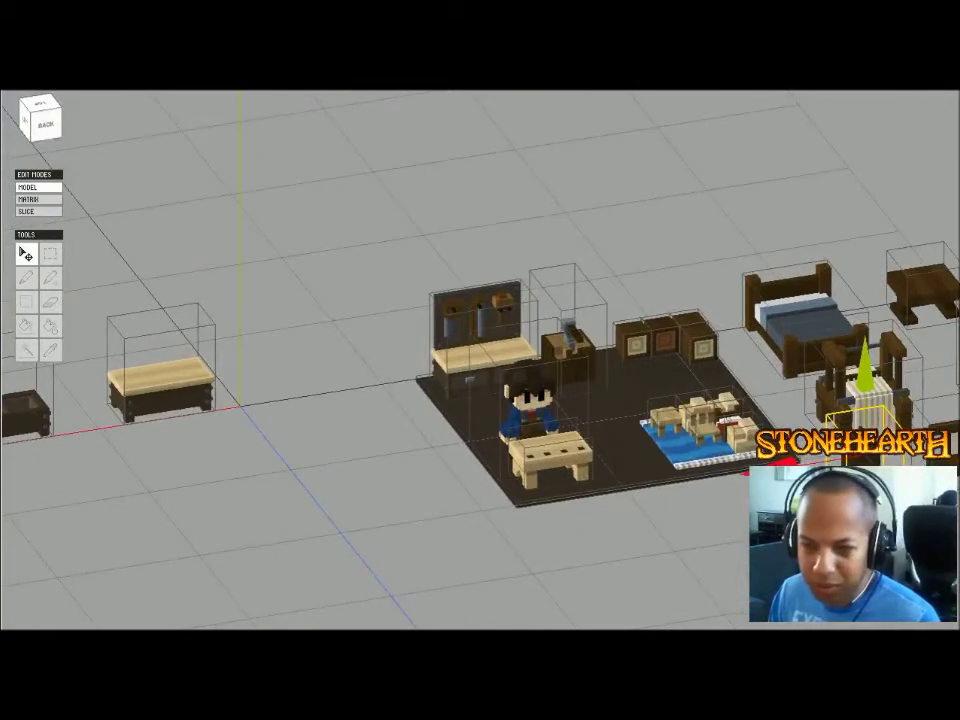
right_click_drag(705, 375, 820, 360)
right_click_drag(380, 365, 450, 355)
middle_click_drag(450, 355, 890, 480)
right_click_drag(890, 480, 935, 465)
right_click_drag(480, 360, 590, 410)
middle_click_drag(590, 410, 617, 277)
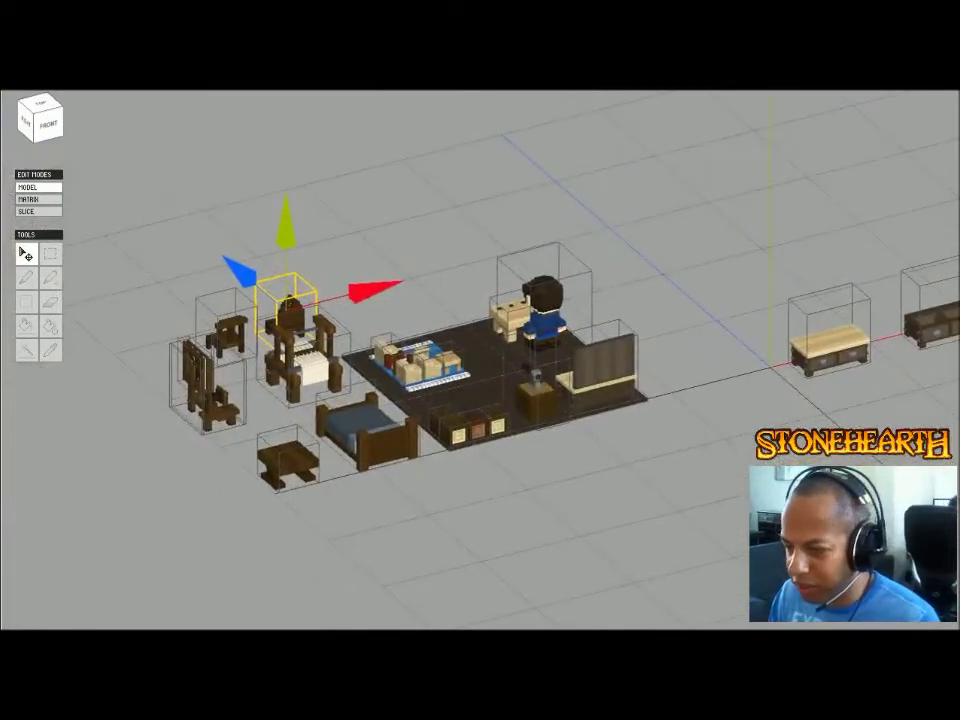
- Select the workshop and furniture models without the two spare workbenches, turn them around about the Y axis, and deselect them
key("ctrl+a")
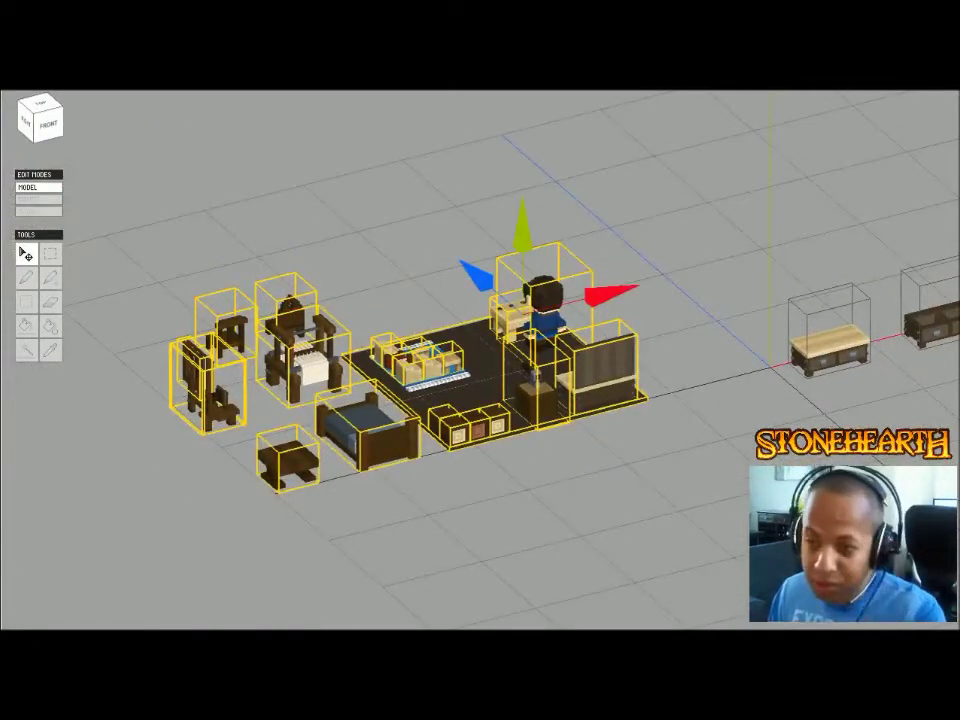
key("y")
key("y")
left_click(490, 385)
middle_click_drag(490, 385, 386, 385)
left_click_drag(707, 208, 827, 321)
left_click(666, 366)
scroll(666, 366, "up", 3)
middle_click_drag(666, 366, 458, 376)
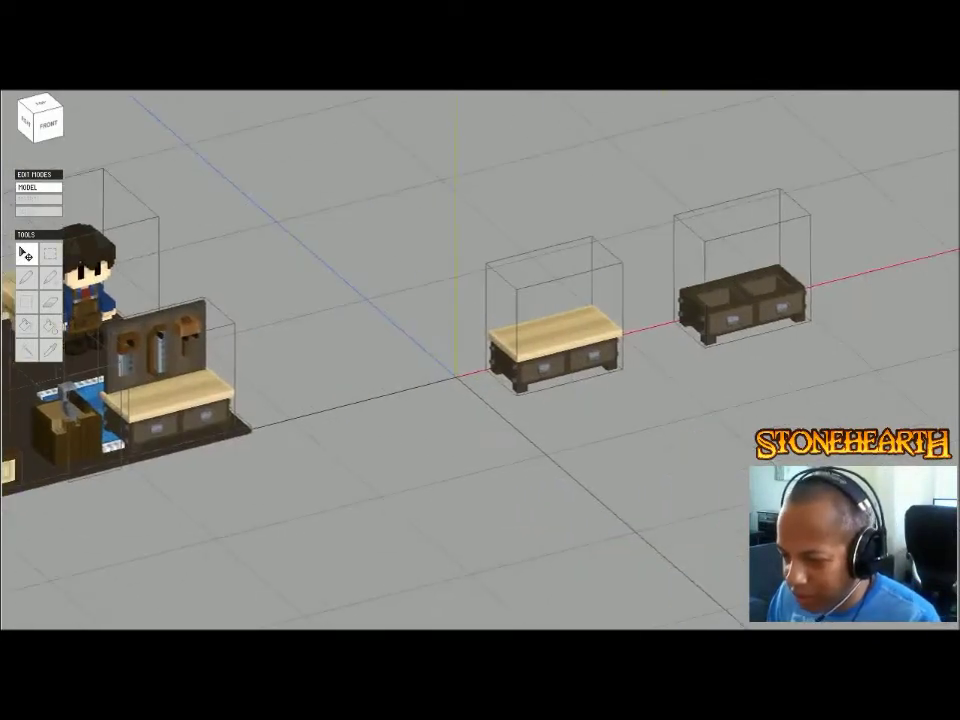
- Move the workbench with the tool board off the floor and line it up beside the two spare workbenches
left_click(172, 392)
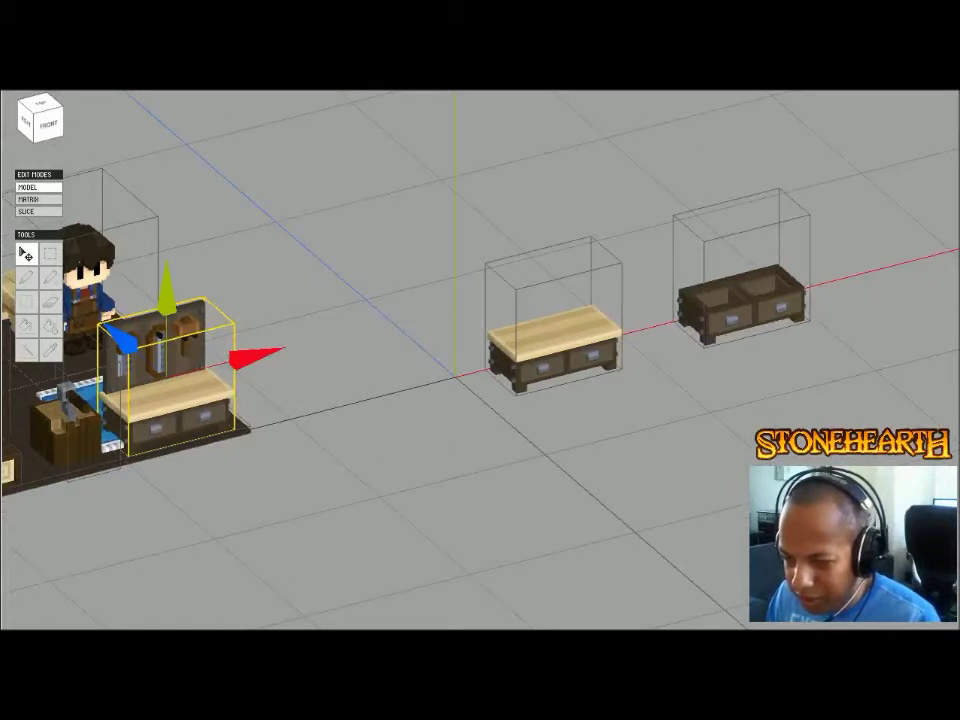
left_click_drag(258, 356, 466, 302)
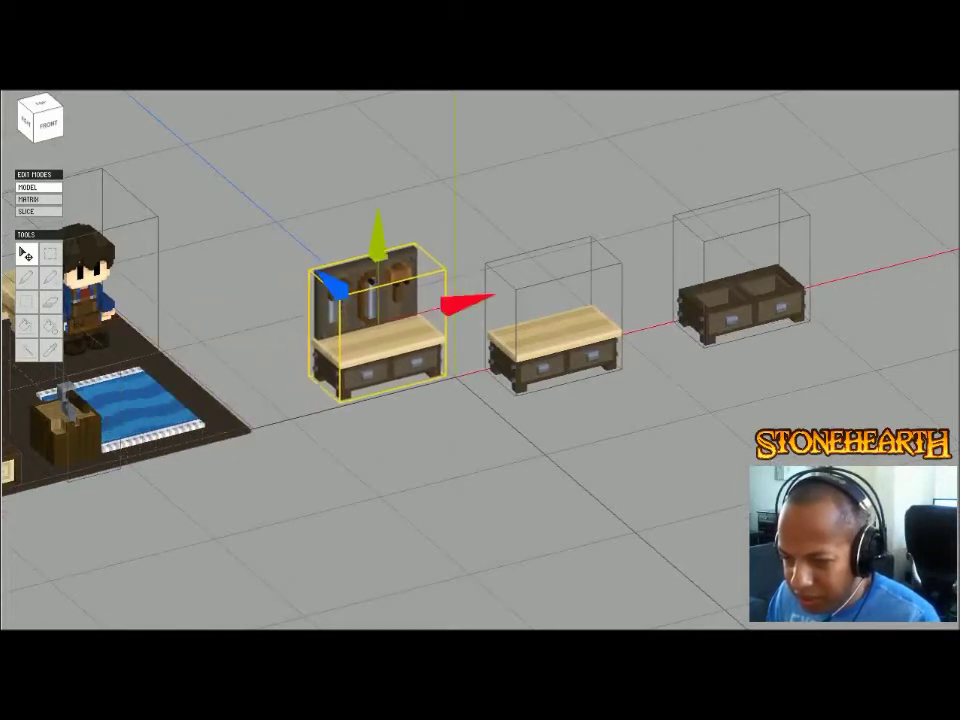
left_click_drag(332, 282, 357, 307)
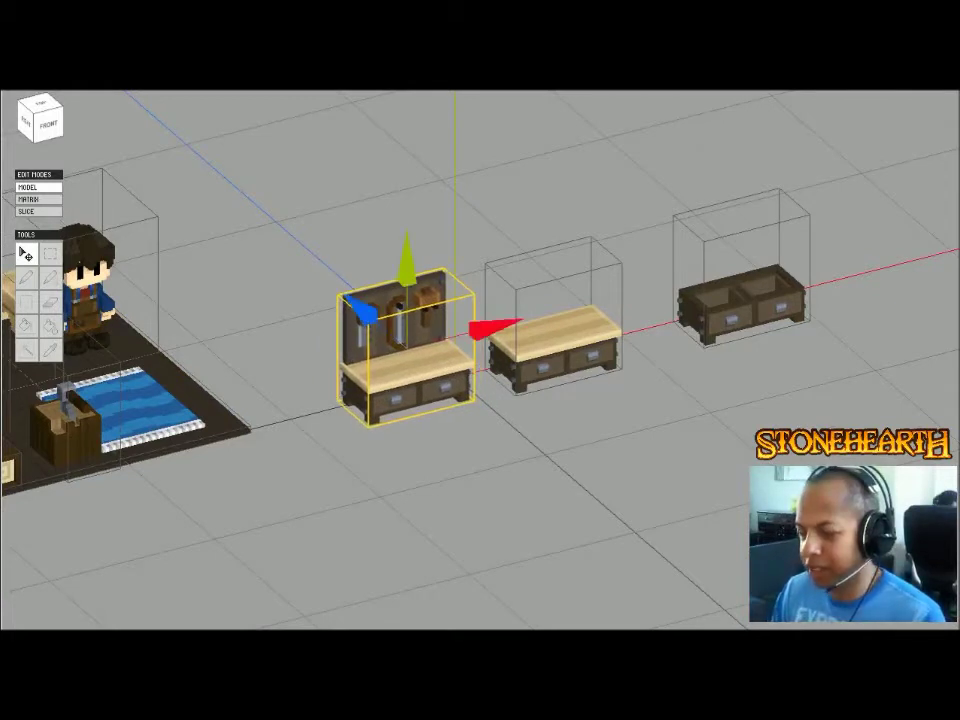
middle_click_drag(357, 307, 472, 303)
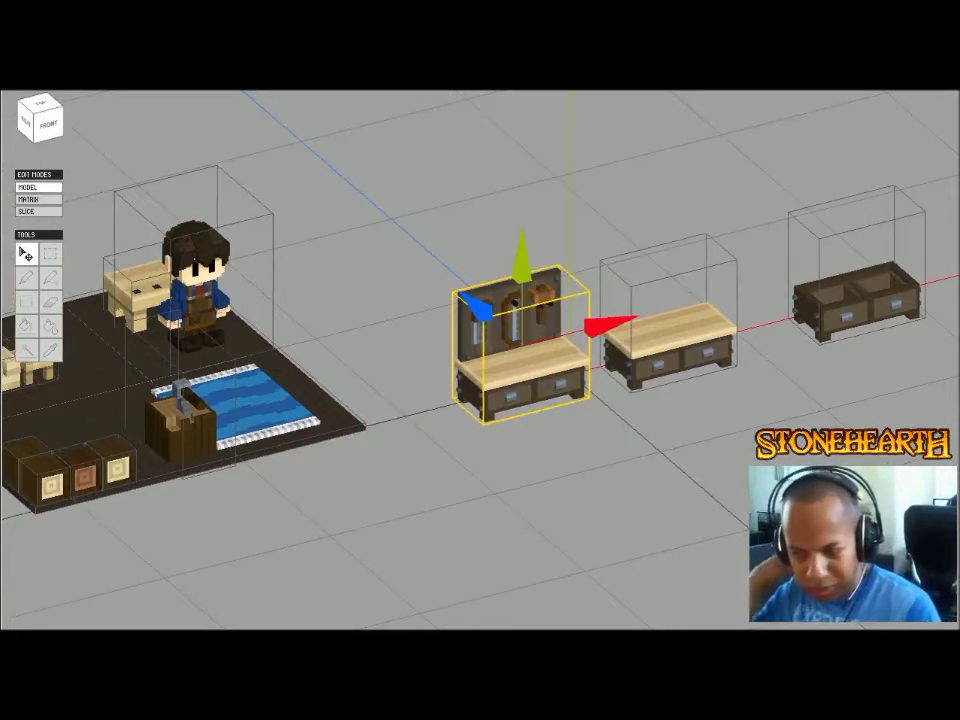
- Inspect the open drawer base and the wooden-topped workbench individually for comparison with the tool-board workbench
left_click(856, 300)
left_click(668, 341)
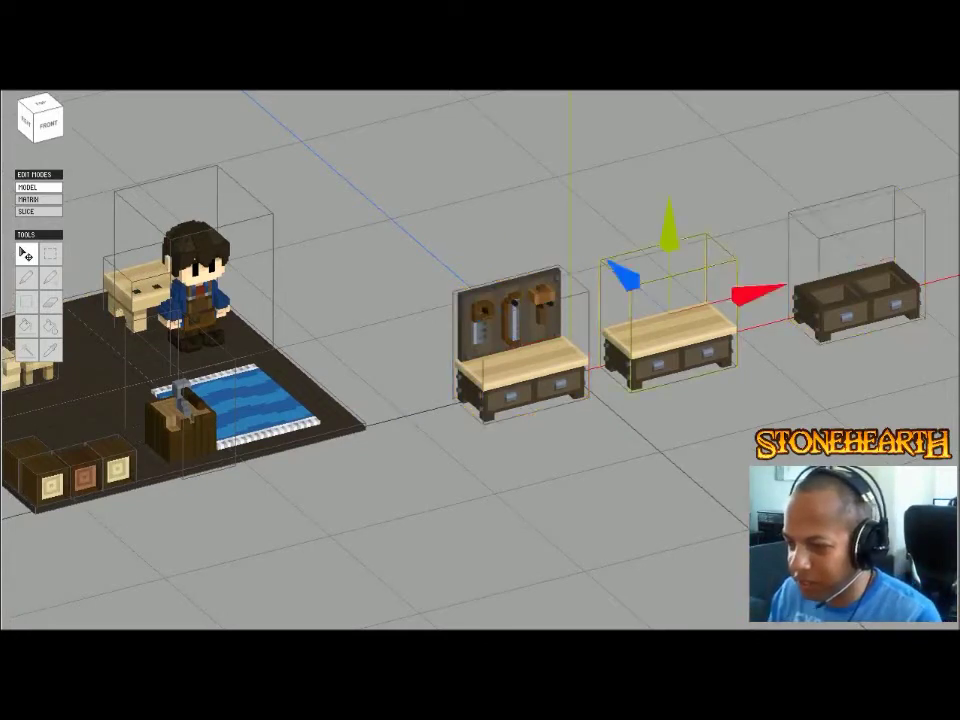
left_click(521, 365)
key("Up")
key("Up")
key("Up")
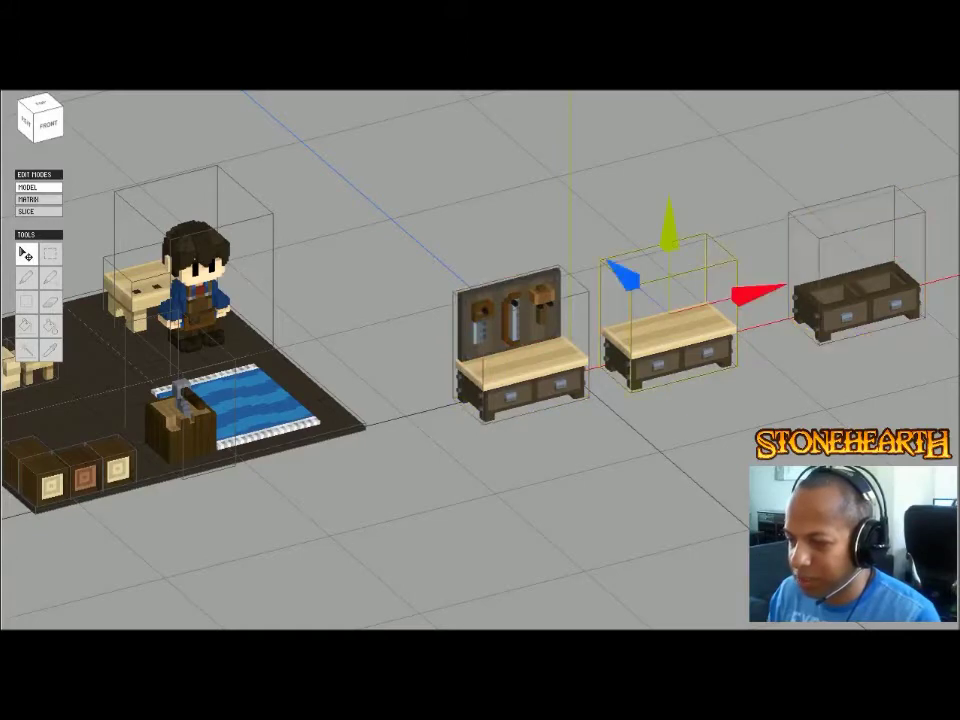
- Move the two spare workbenches together along the red axis to the far side of the workshop, past the dark table
scroll(569, 375, "down", 3)
middle_click_drag(569, 375, 605, 362)
left_click_drag(642, 228, 800, 340)
left_click_drag(864, 275, 127, 463)
scroll(525, 408, "up", 3)
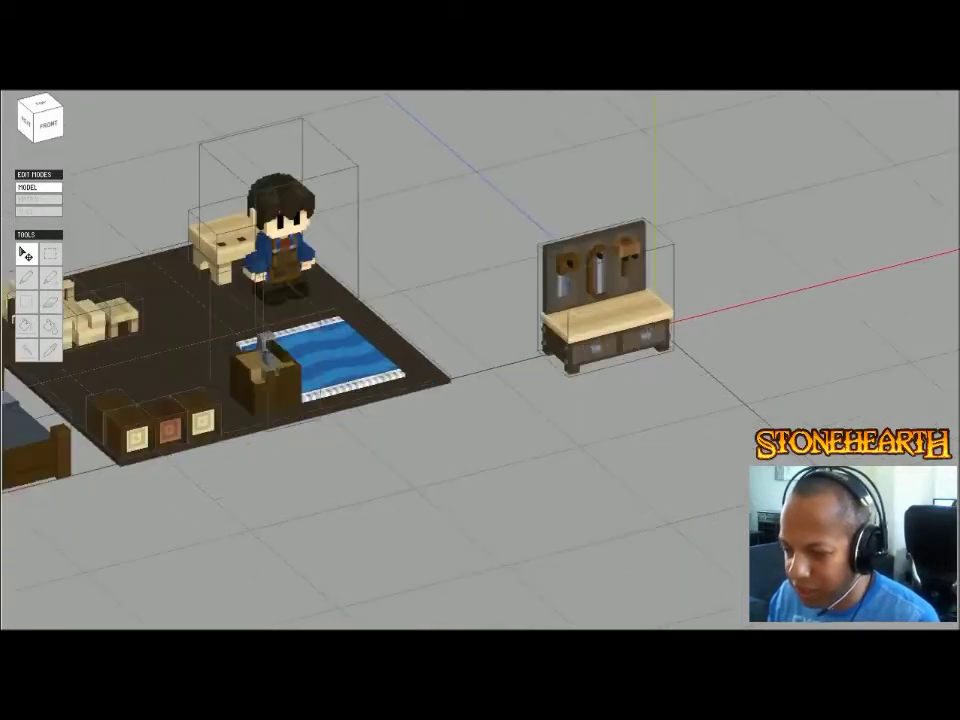
- Move the floor and its contents along the red axis toward the tool-board workbench, and shift the large bed back away from the floor
middle_click_drag(525, 408, 738, 440)
left_click_drag(276, 163, 600, 500)
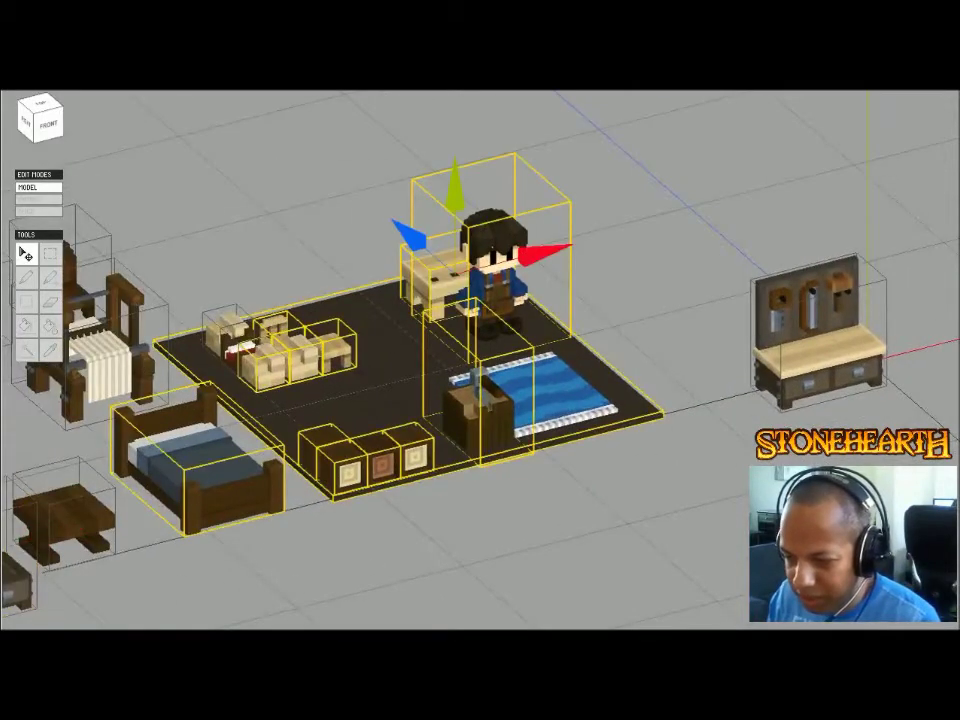
left_click_drag(541, 256, 957, 142)
left_click(652, 347)
left_click_drag(738, 323, 541, 373)
middle_click_drag(541, 373, 305, 478)
- Move the tool-board workbench back along the blue axis, well clear of the floor
left_click(600, 330)
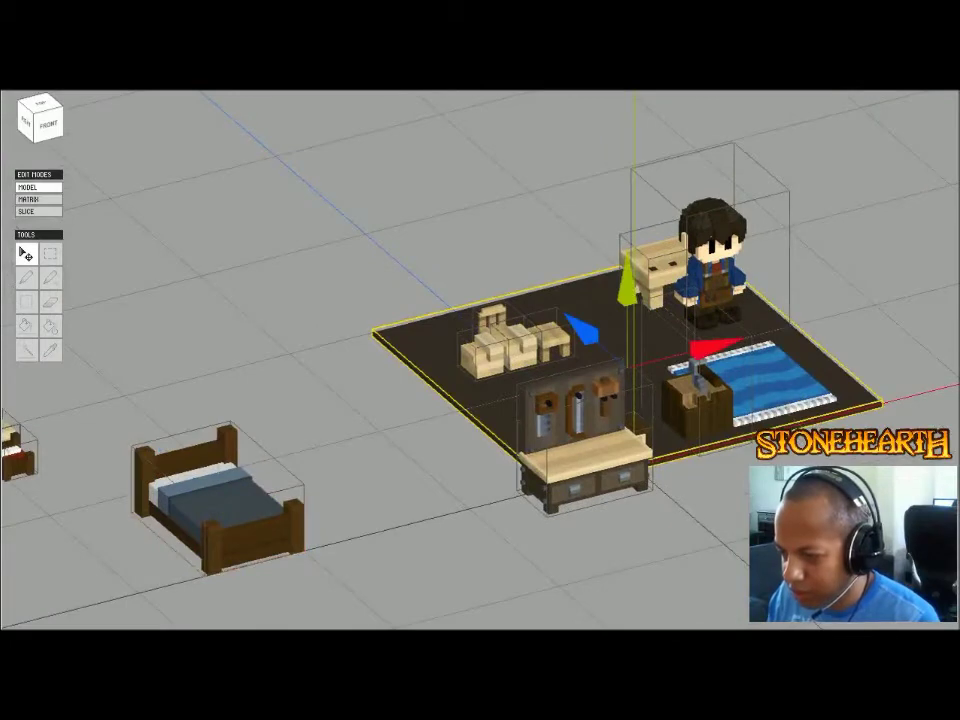
left_click(585, 460)
left_click_drag(543, 402, 209, 113)
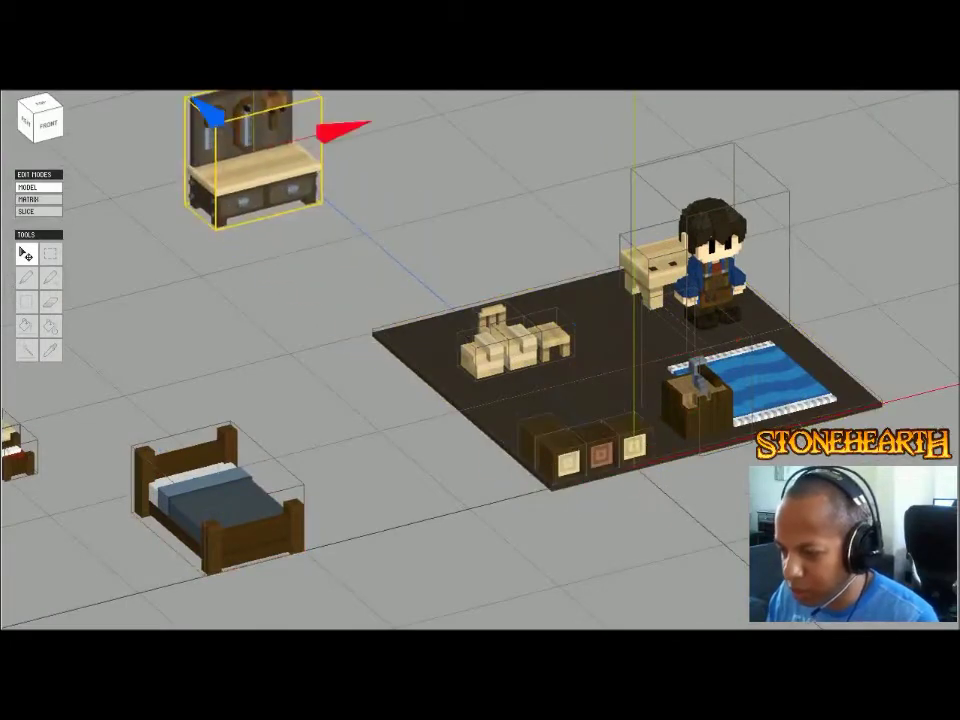
- Shift the floor and everything on it so its front corner sits at the grid origin, then deselect it
left_click_drag(449, 177, 700, 440)
left_click_drag(755, 244, 847, 218)
left_click_drag(712, 200, 707, 194)
left_click(620, 200)
- Try rotating the workshop floor about the X axis and restore its orientation
left_click(680, 320)
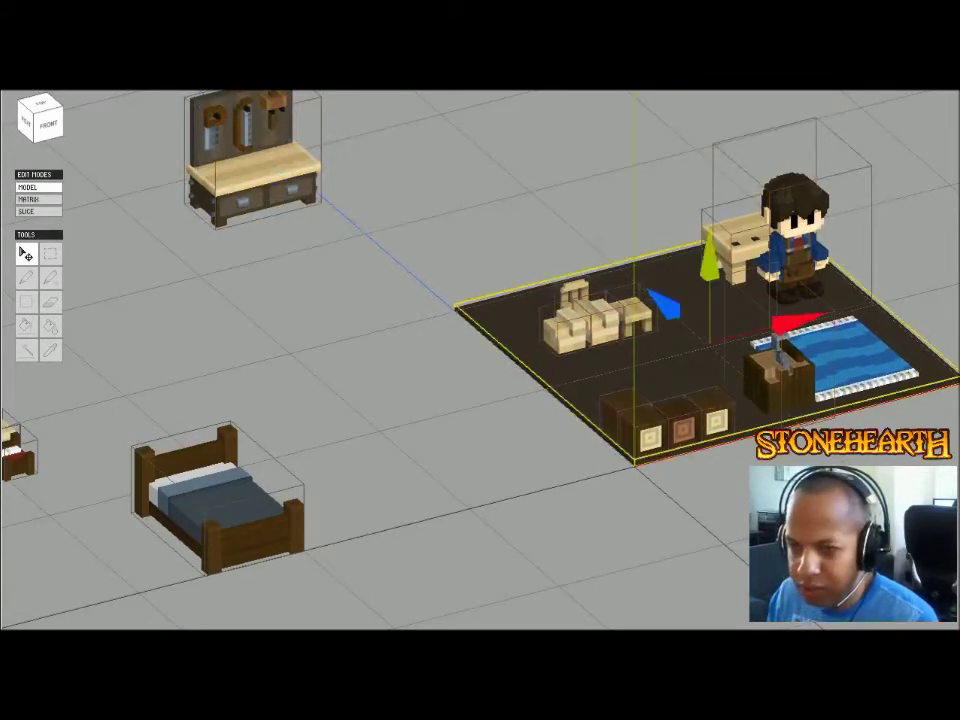
key("x")
key("ctrl+z")
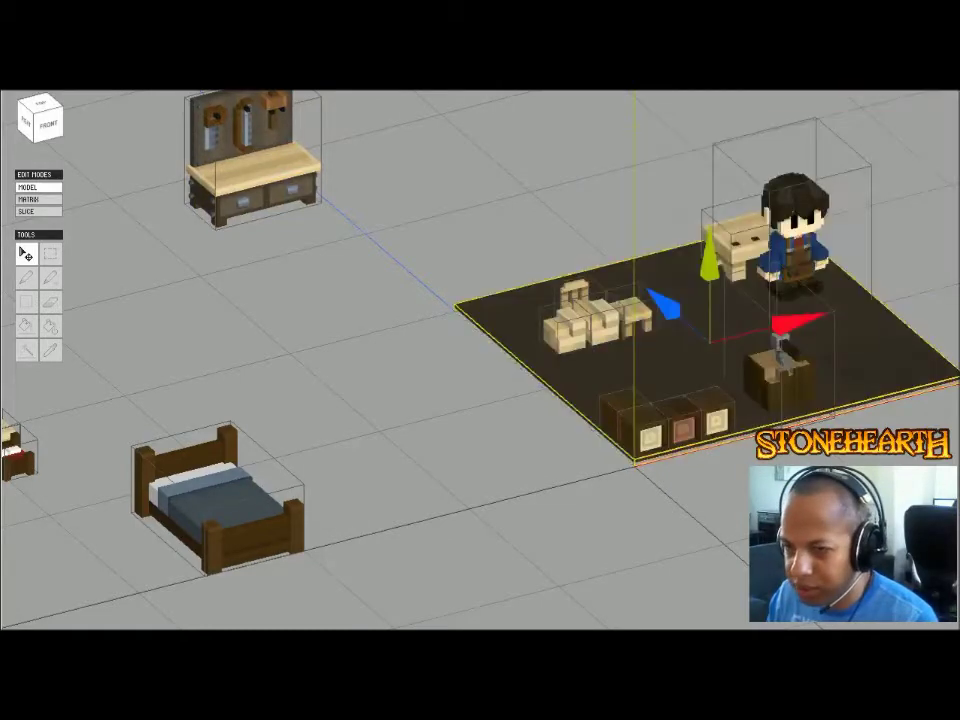
key("x")
key("x")
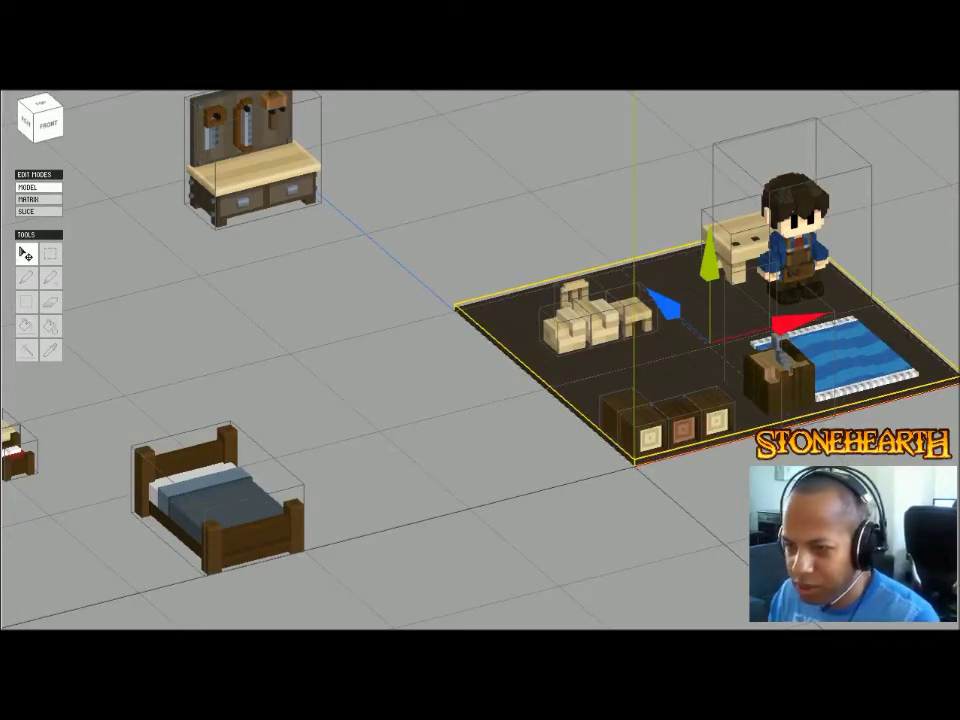
key("Escape")
- Try rotating the workshop floor about the Z axis and return it to its original orientation
left_click(690, 350)
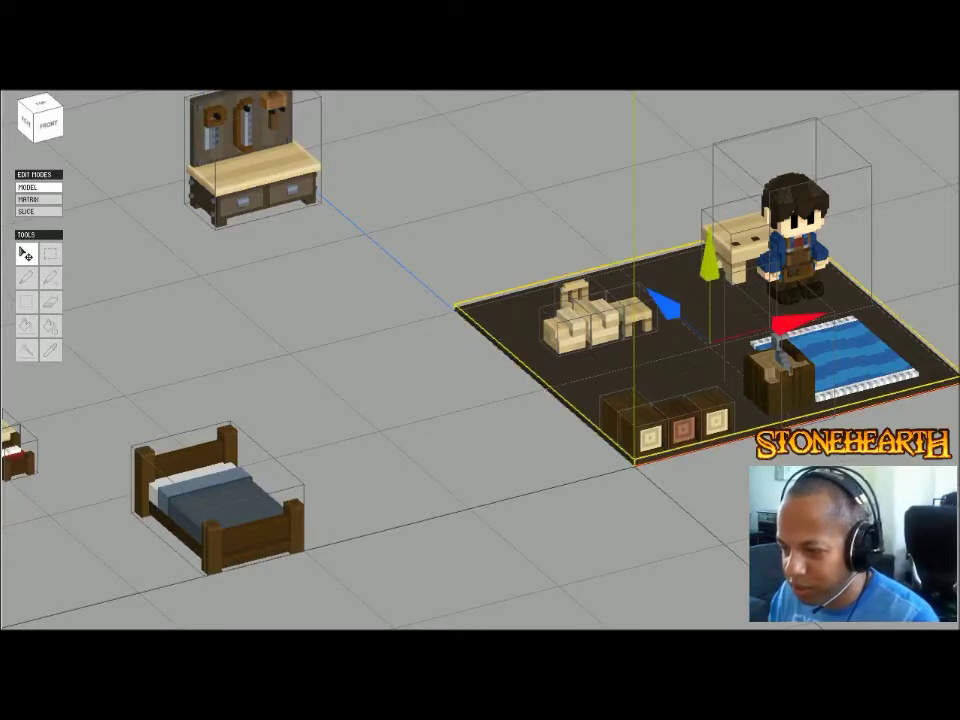
key("z")
key("z")
key("z")
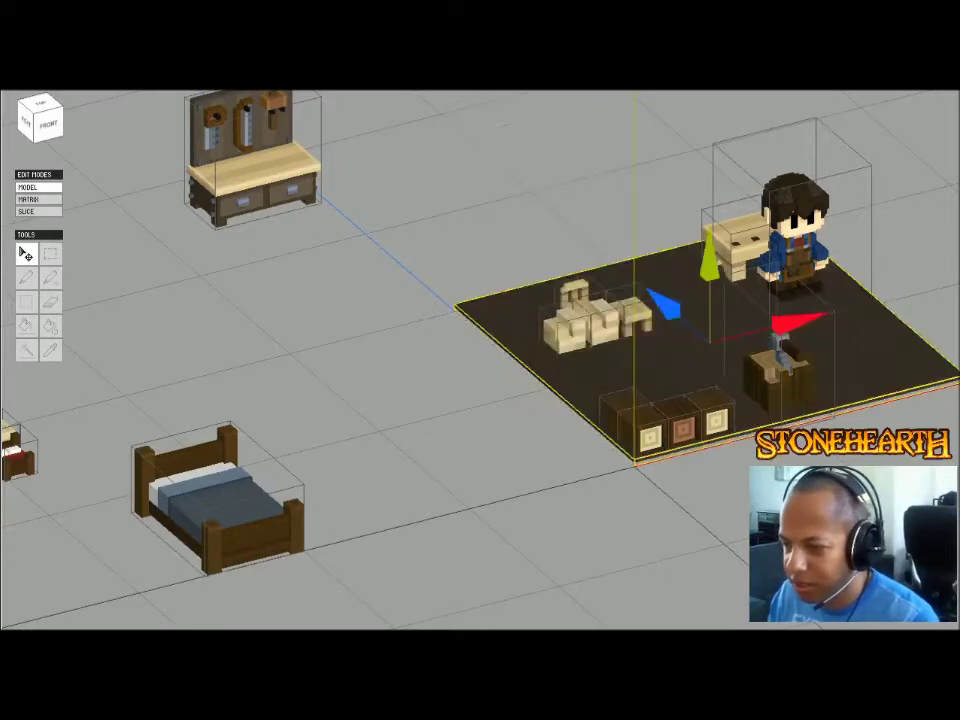
key("z")
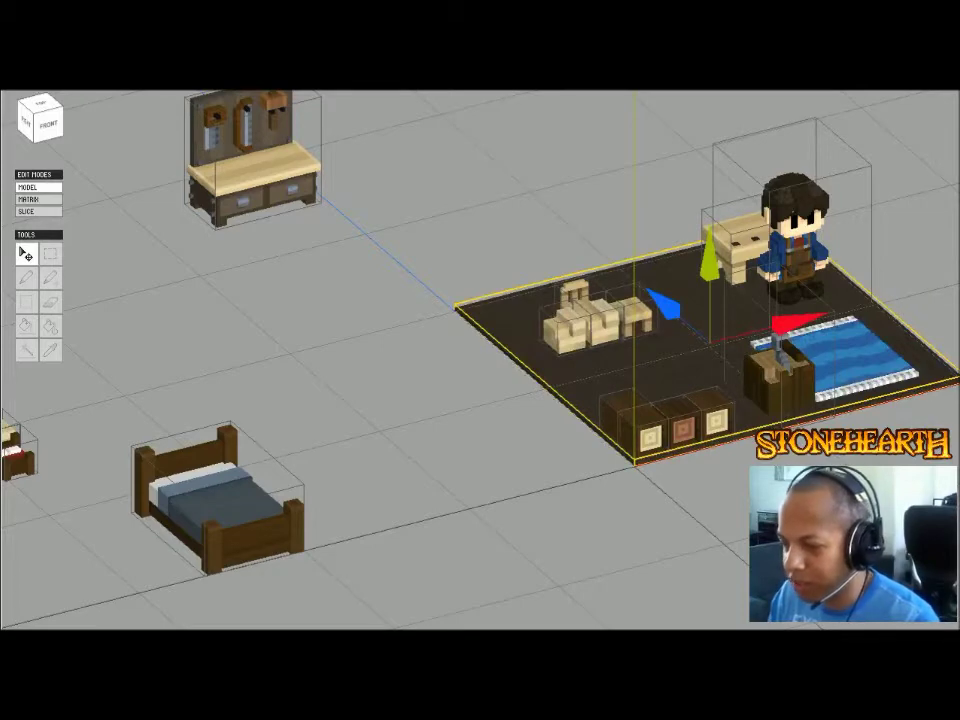
- Move the three front miniature furniture pieces together onto the rear part of the blue rug
scroll(480, 360, "up", 2)
scroll(480, 360, "down", 3)
middle_click_drag(480, 360, 499, 399)
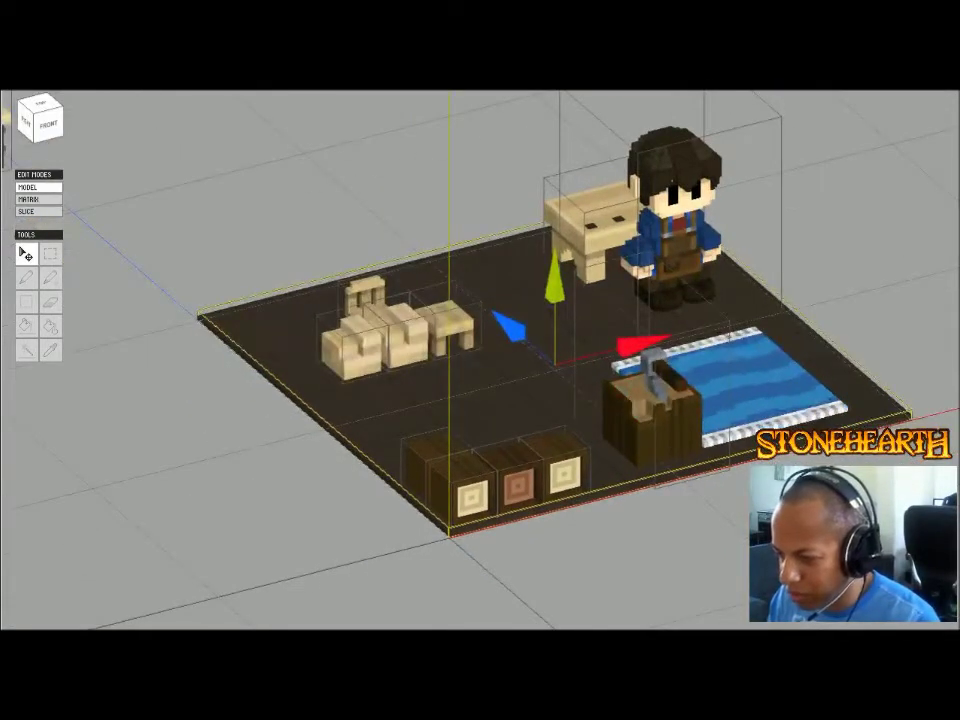
mouse_move(645, 345)
left_mouse_down()
mouse_move(808, 300)
mouse_move(536, 369)
mouse_move(641, 346)
left_mouse_up()
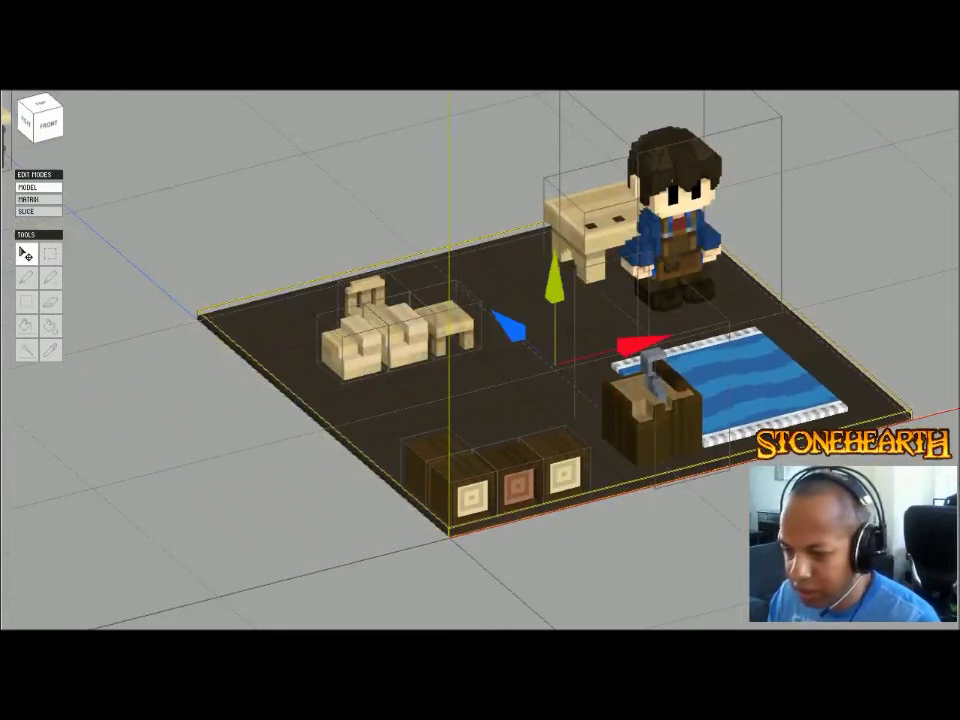
left_click(352, 350)
left_click(405, 345, "shift")
left_click(455, 330, "shift")
left_click_drag(440, 323, 700, 258)
left_click_drag(568, 241, 640, 305)
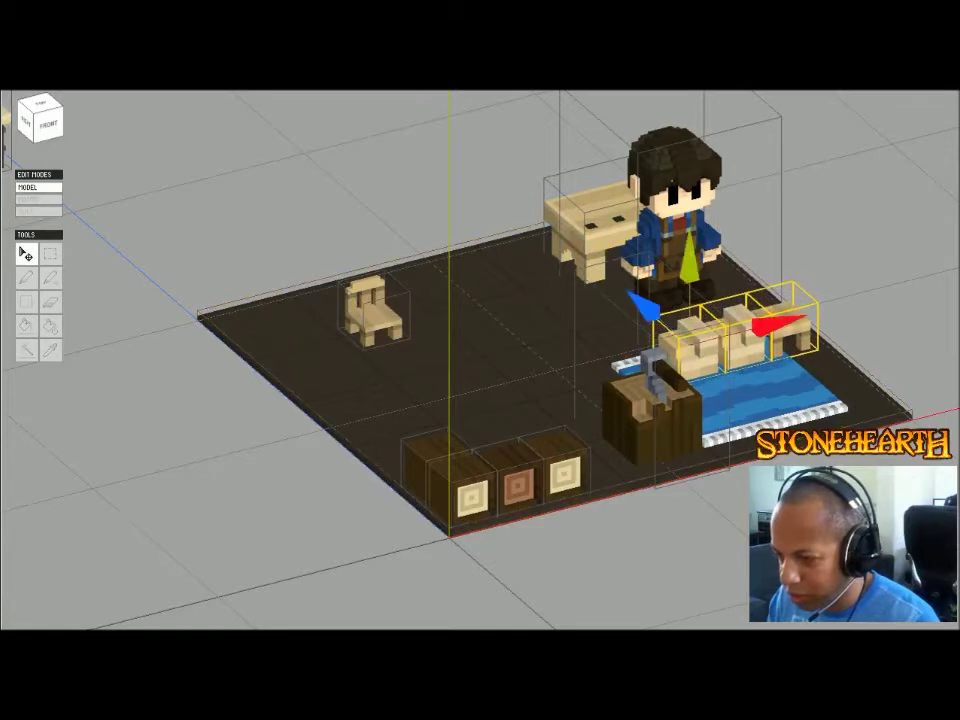
left_click_drag(775, 324, 737, 335)
- Move the miniature chair onto the blue rug in front of the other small furniture
left_click(372, 308)
left_click_drag(328, 268, 466, 393)
left_click_drag(603, 412, 845, 350)
- Slide the light wooden workbench to the opposite rear corner of the floor and move the wooden block with the metal tool behind it
left_click(519, 480)
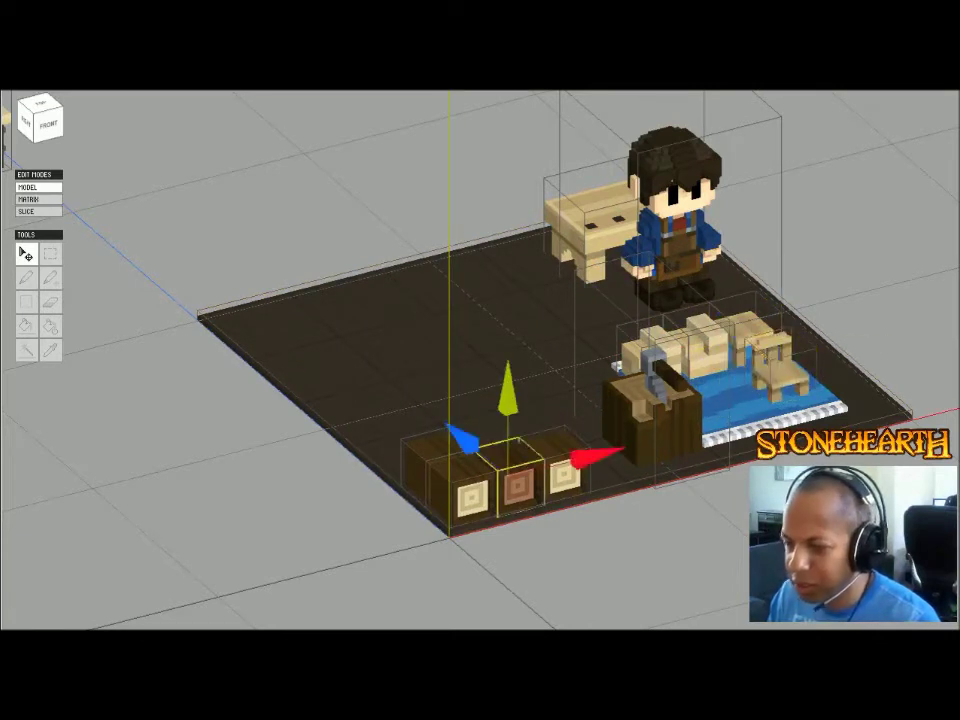
left_click(590, 225)
left_click_drag(715, 195, 425, 266)
left_click(650, 420)
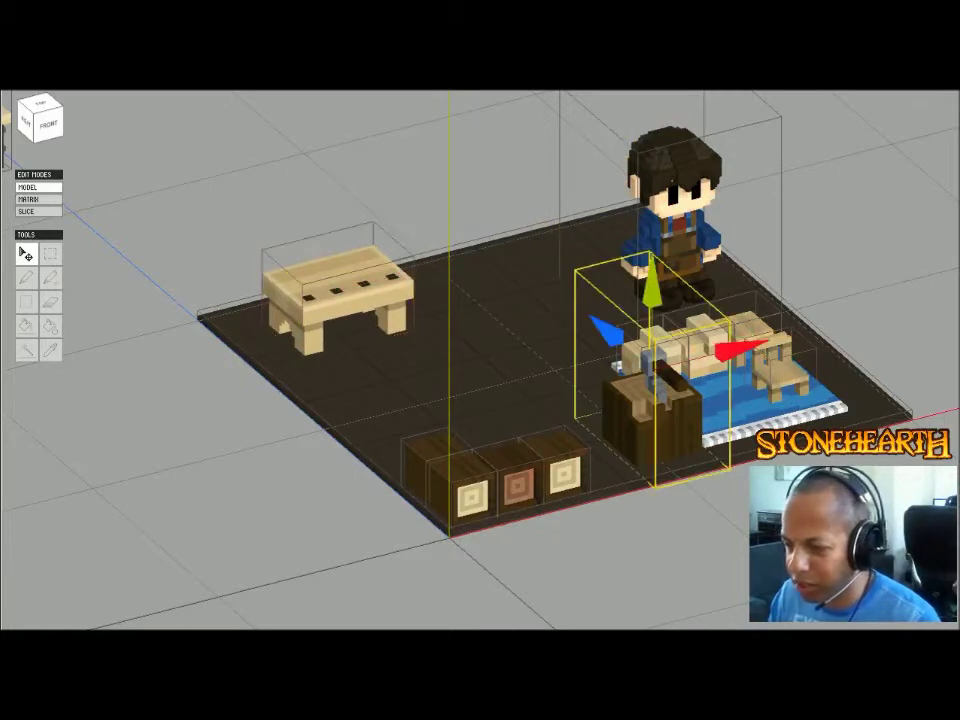
left_click_drag(648, 345, 455, 188)
left_click(453, 478)
- Move the carpenter character along the red axis off the floor, past the light wooden workbench
left_click(680, 235)
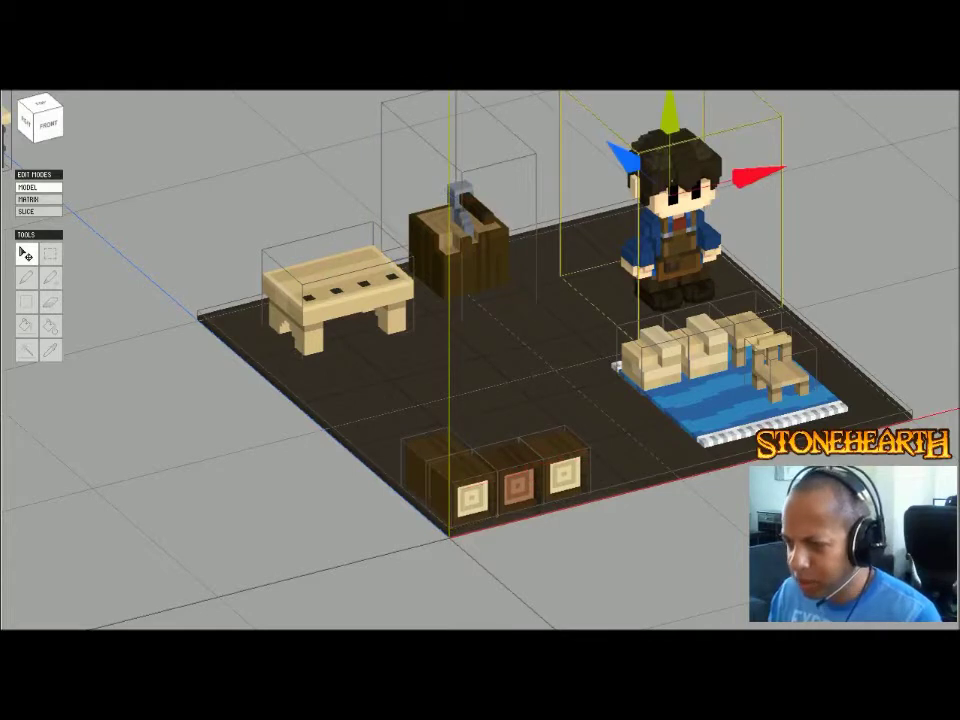
left_click_drag(761, 182, 350, 280)
left_click(220, 400)
left_click(680, 172)
left_click_drag(755, 178, 457, 253)
key("ctrl+z")
left_click(680, 240, "shift")
left_click_drag(760, 177, 175, 324)
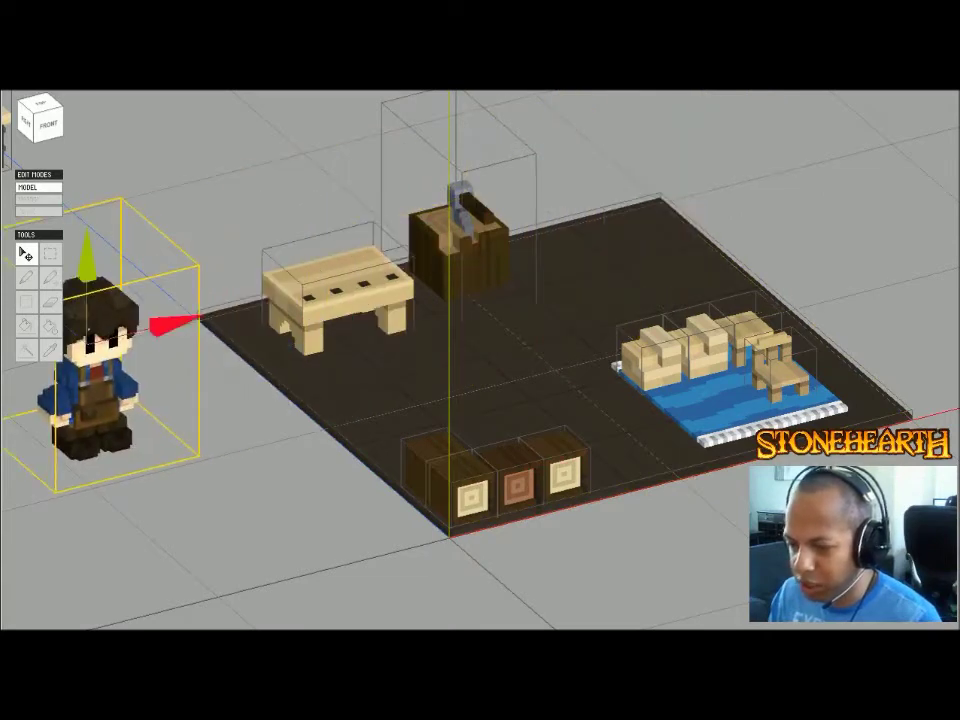
- Move the dark crates together to the rear of the floor, beside the wooden block
left_click(500, 470)
left_click_drag(514, 446, 790, 378)
left_click_drag(655, 352, 485, 213)
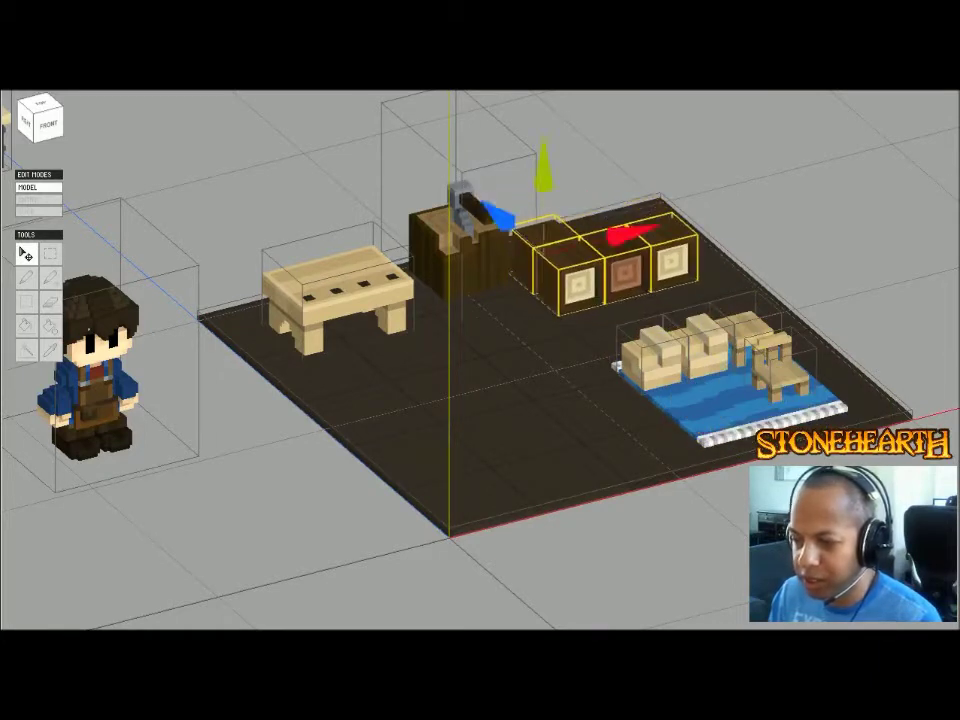
- Move the light wooden workbench to the floor's front corner and shift the wooden block slightly away from the crates
left_click(340, 286)
left_click_drag(288, 250, 447, 391)
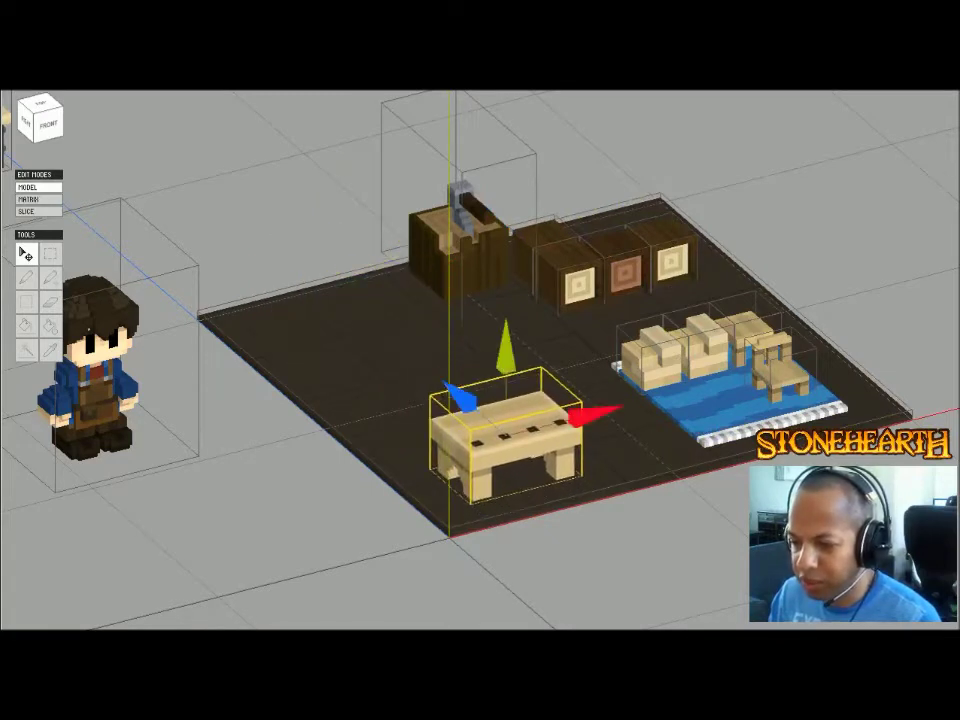
left_click(460, 245)
left_click_drag(540, 181, 510, 189)
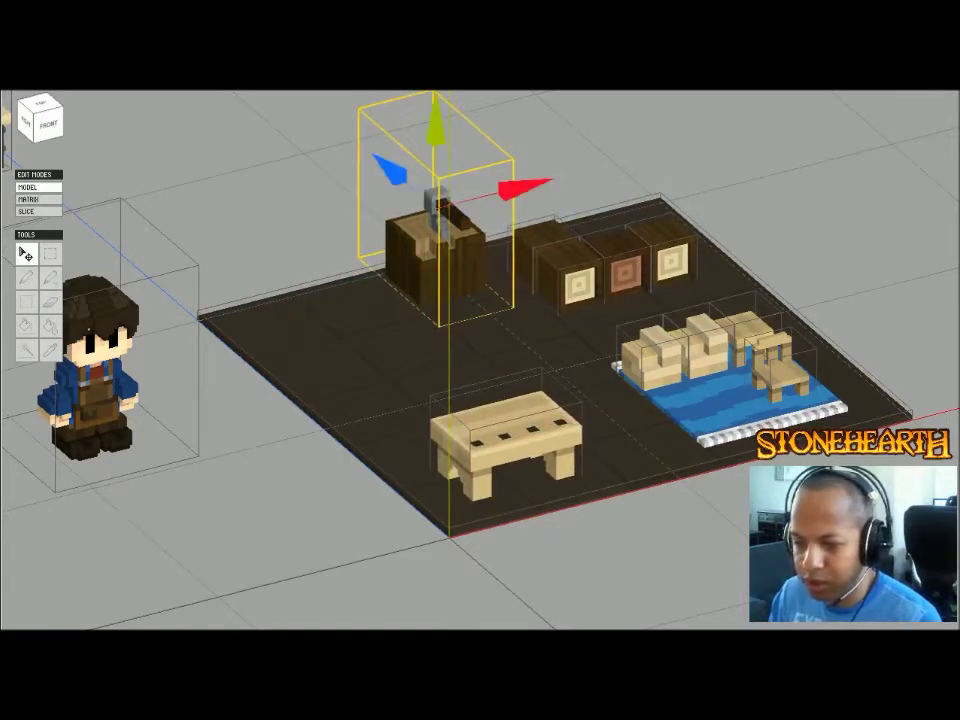
- Place the carpenter character on the floor behind the light wooden workbench and shift that workbench slightly along the red axis
left_click(110, 385)
left_click_drag(110, 385, 440, 300)
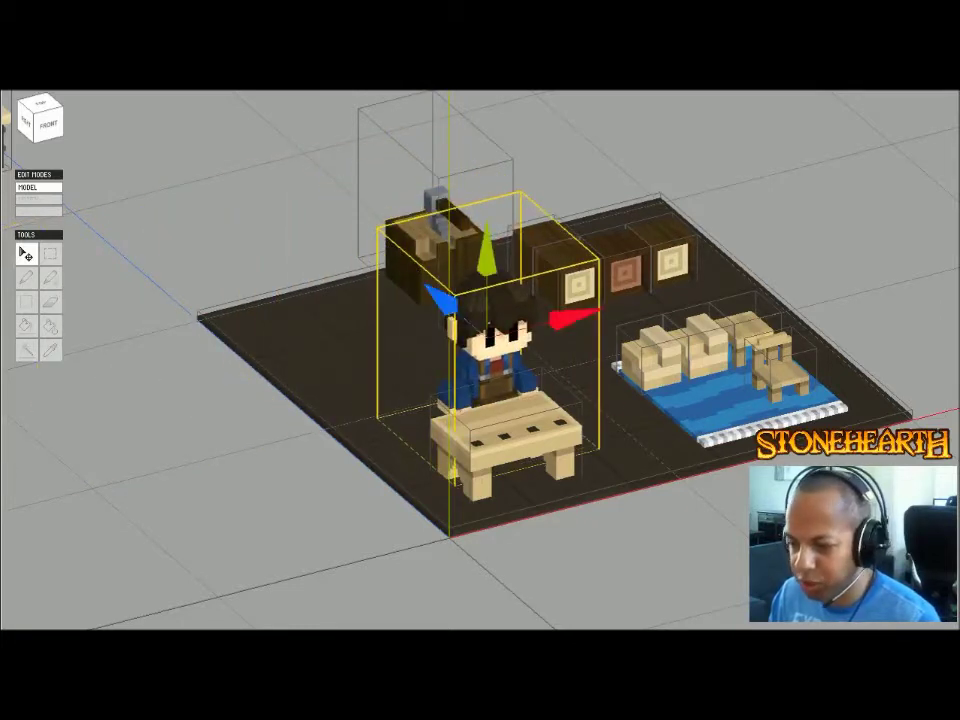
left_click(512, 440)
left_click_drag(595, 415, 614, 411)
- Move the tool-board workbench along the blue and red axes onto the floor's rear corner, beside the wooden block
middle_click_drag(614, 411, 860, 360)
scroll(860, 360, "down", 2)
middle_click_drag(400, 300, 530, 342)
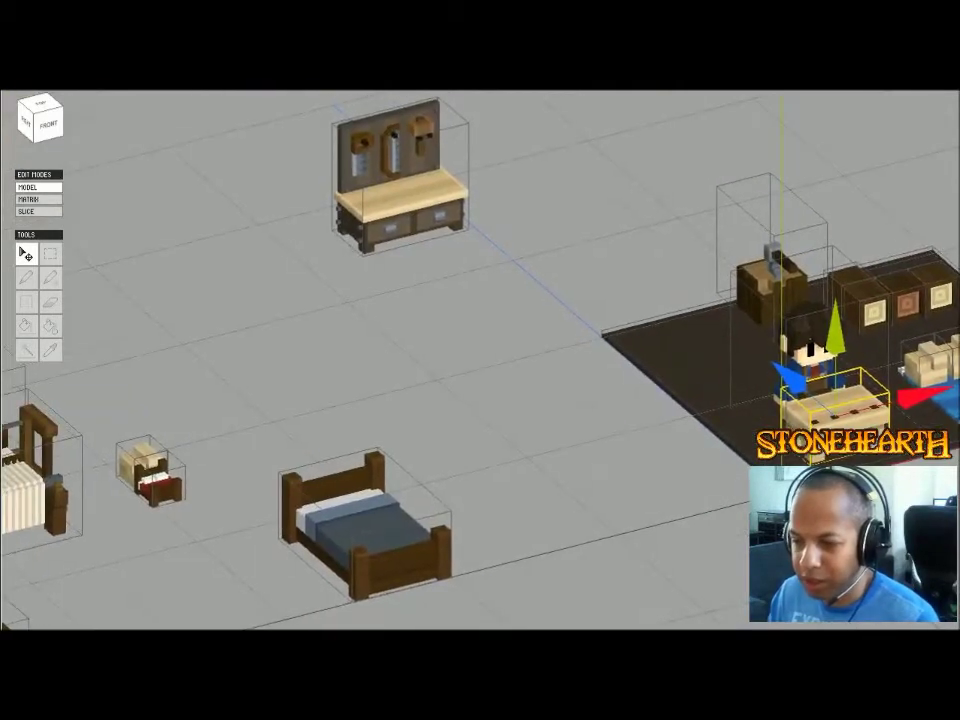
left_click(402, 195)
left_click_drag(350, 142, 520, 280)
left_click_drag(655, 300, 777, 267)
middle_click_drag(777, 267, 571, 287)
scroll(436, 266, "up", 5)
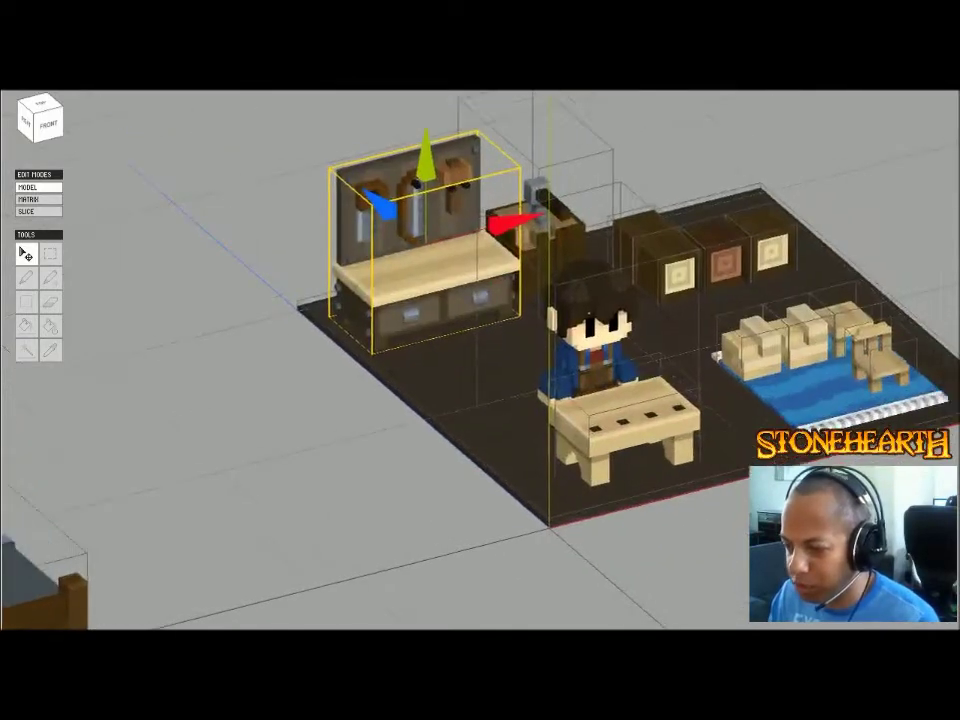
- Shift the wooden block with the metal tool slightly toward the crates and push the tool-board workbench slightly back
middle_click_drag(436, 266, 375, 293)
left_click(510, 228)
left_click_drag(574, 182, 595, 177)
left_click(345, 185)
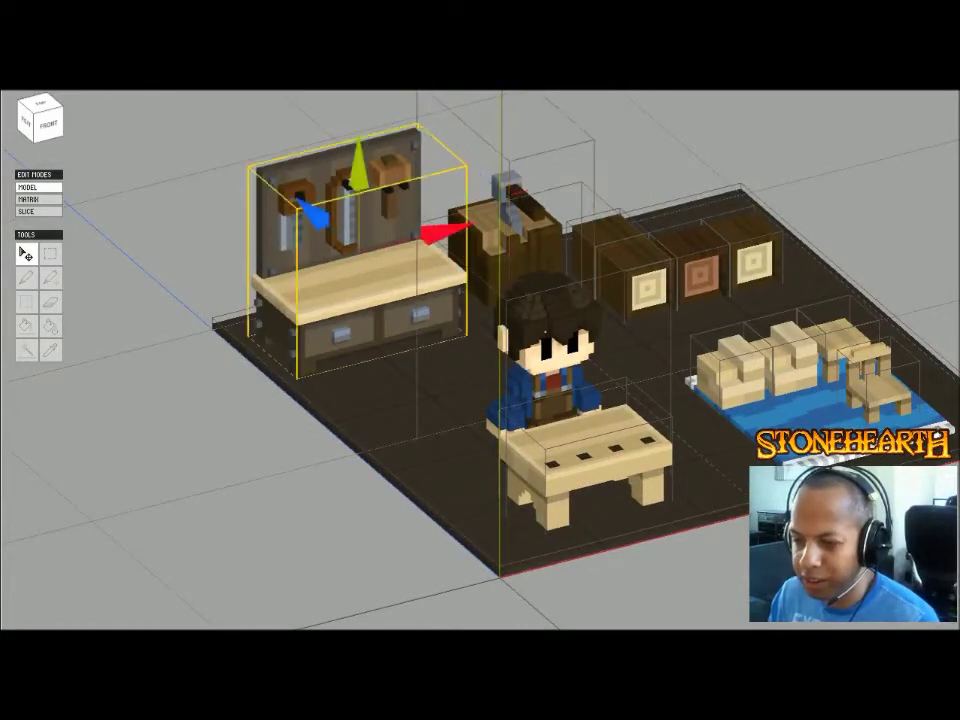
left_click_drag(313, 214, 307, 209)
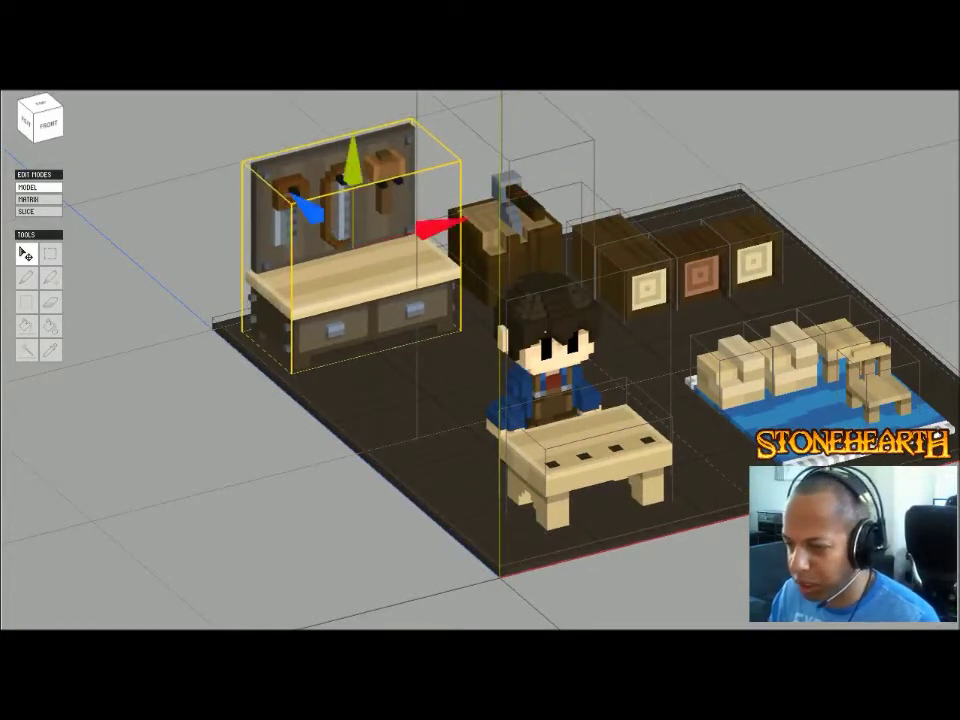
- Shift all the dark crates together slightly along the red axis and toward the floor's rear edge, then deselect them
left_click(606, 243)
left_click(649, 288, "shift")
left_click(701, 276, "shift")
left_click(755, 263, "shift")
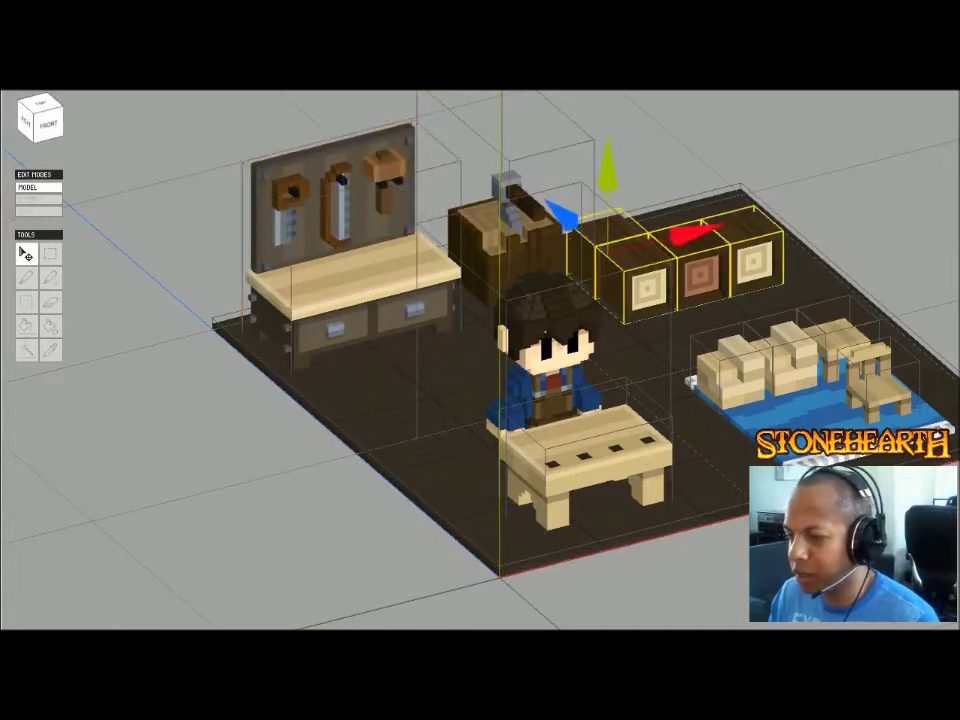
left_click_drag(684, 237, 695, 231)
left_click_drag(577, 212, 571, 206)
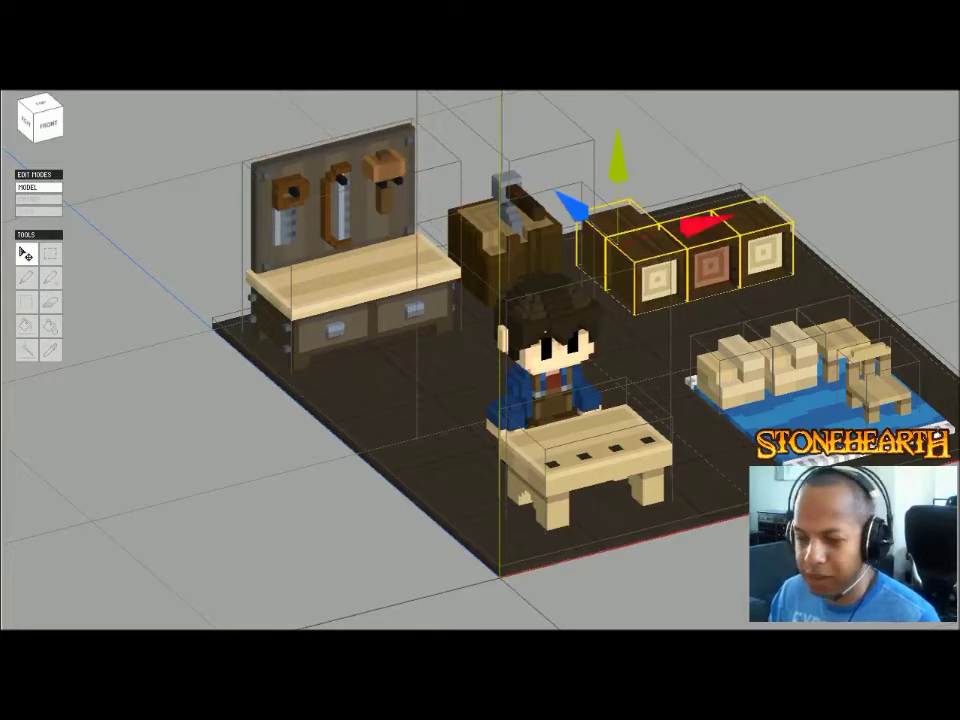
scroll(564, 331, "down", 2)
right_click_drag(564, 331, 598, 337)
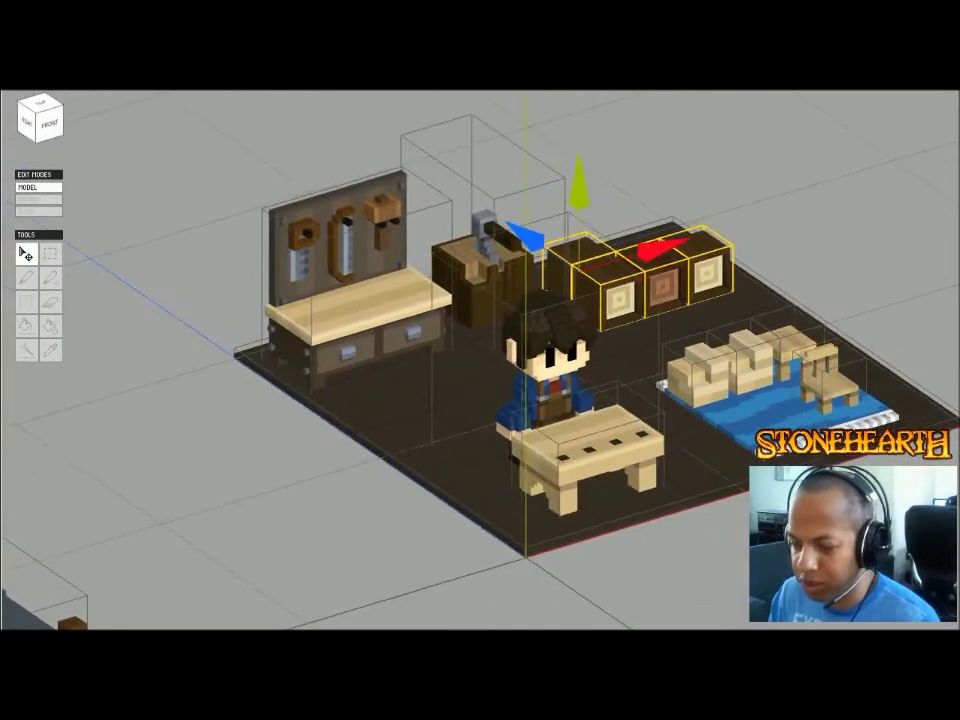
left_click(604, 342)
key("ctrl+d")
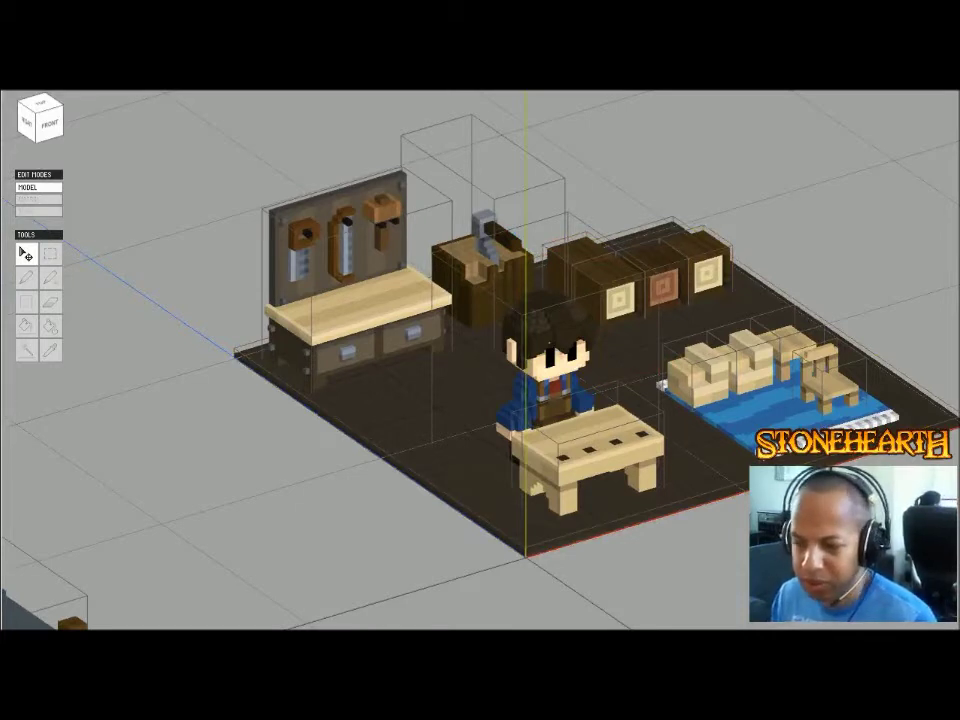
- Bring the blue-covered bed closer to the dark wooden furniture and move the whole group along the red axis toward the workshop floor
middle_click_drag(380, 400, 597, 305)
scroll(597, 305, "down", 2)
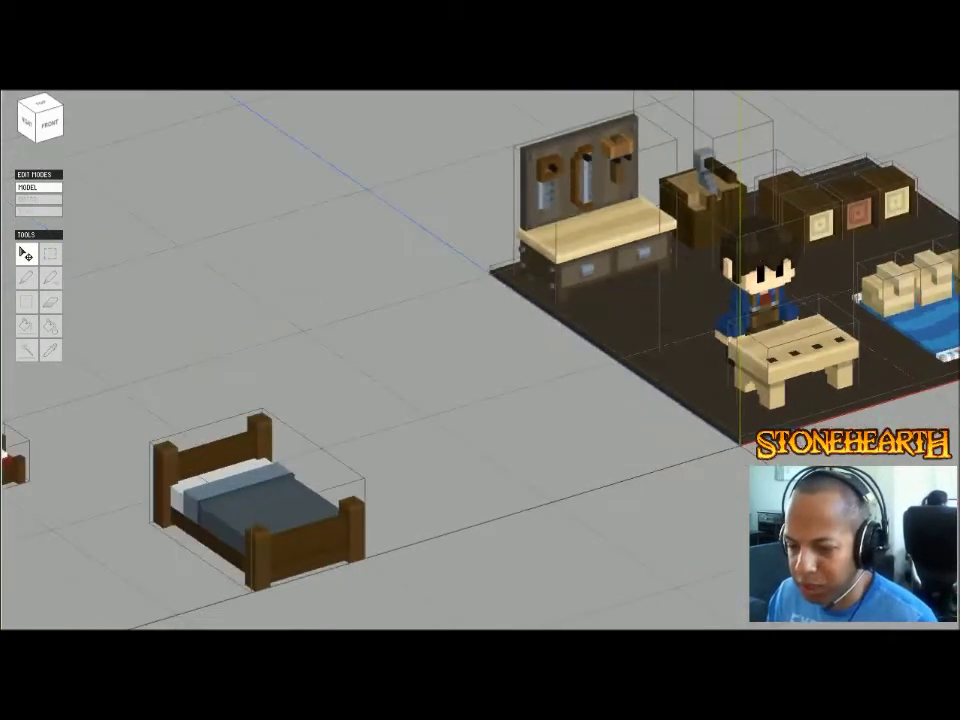
middle_click_drag(380, 400, 768, 312)
scroll(768, 312, "down", 3)
middle_click_drag(668, 401, 637, 371)
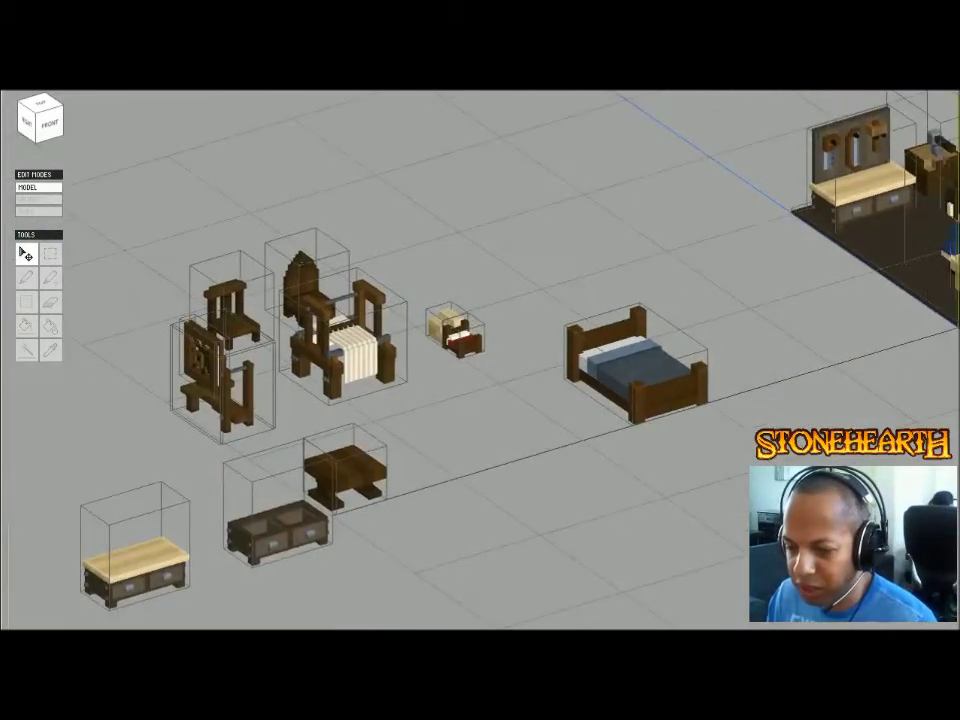
left_click(637, 371)
left_click_drag(718, 342, 548, 392)
left_click_drag(606, 201, 72, 615)
left_click_drag(546, 315, 836, 227)
- Move the miniature bed with the red cover along the blue and red axes onto the blue rug, beside the miniature chair
scroll(357, 449, "up", 6)
middle_click_drag(840, 400, 412, 494)
left_click(412, 494)
left_click(108, 292)
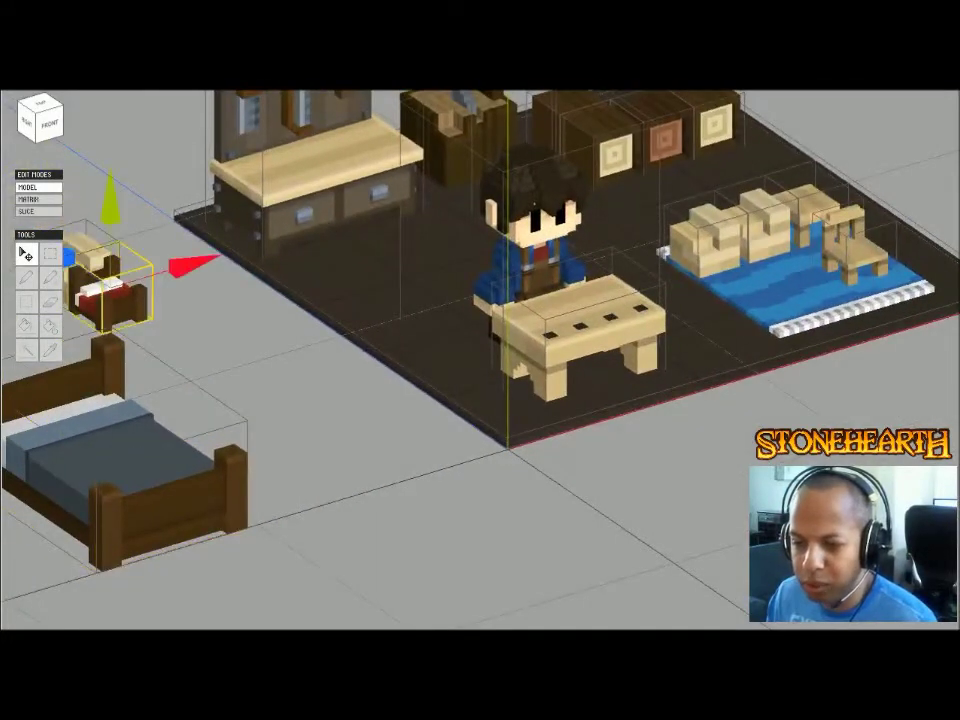
left_click_drag(66, 258, 255, 385)
left_click_drag(395, 400, 912, 242)
left_click_drag(770, 233, 752, 216)
left_click_drag(890, 234, 884, 236)
- Select the miniature bed and miniature chair together and shift them toward the rear of the blue rug
left_click(868, 258, "shift")
left_click(865, 253)
left_click(803, 272, "shift")
middle_click_drag(800, 275, 701, 390)
right_click_drag(701, 390, 665, 490)
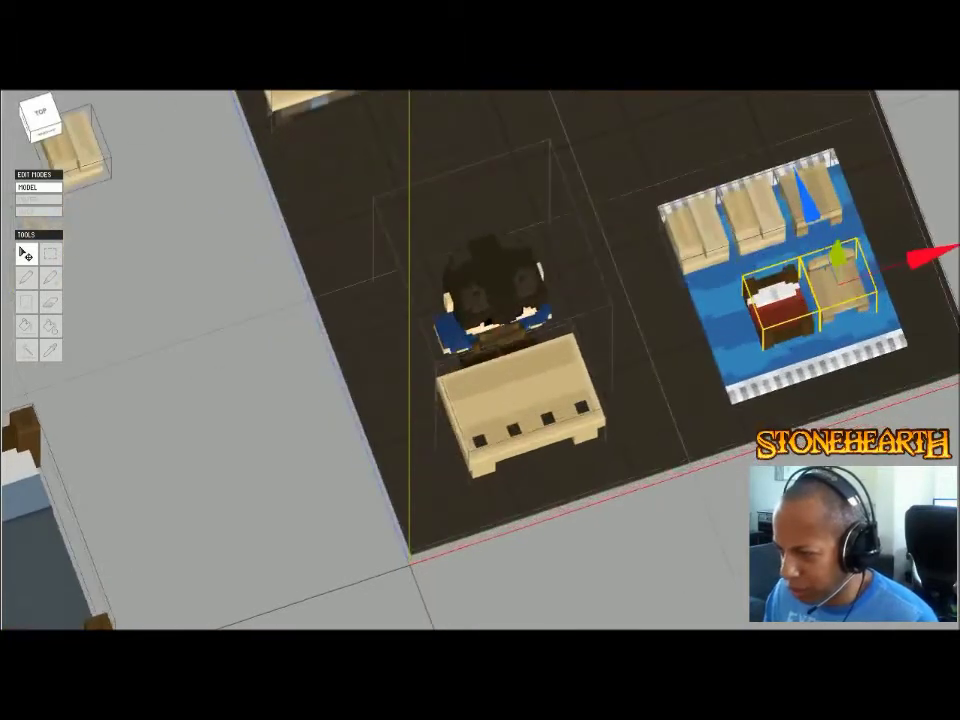
left_click_drag(806, 200, 795, 165)
left_click_drag(918, 224, 926, 222)
right_click_drag(926, 222, 925, 160)
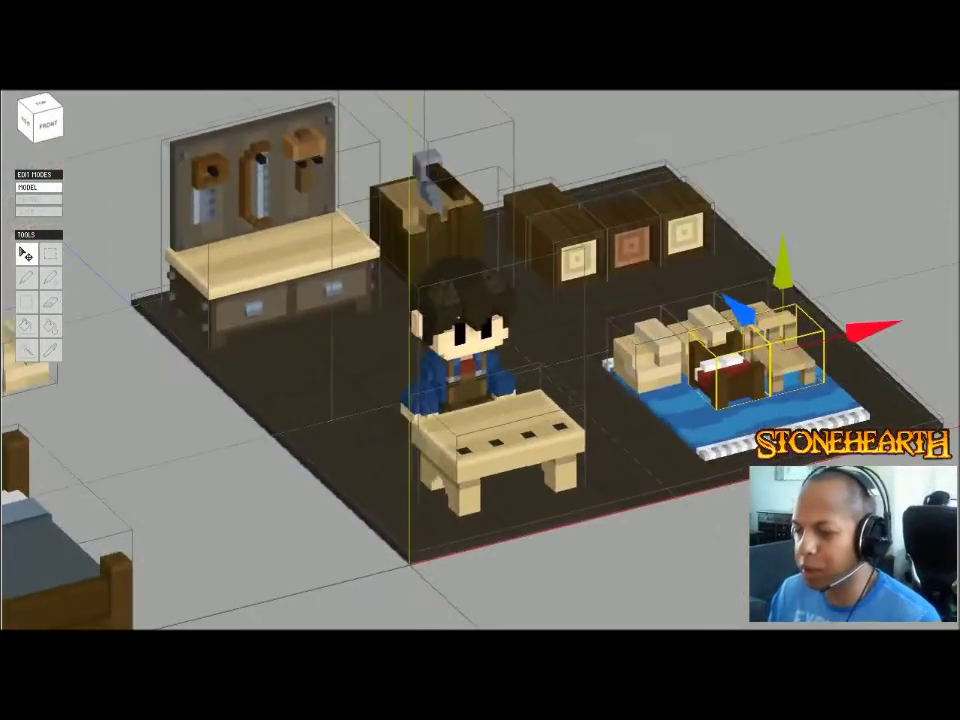
- Move the remaining light wooden box along the red axis to the far side of the dark wooden furniture
middle_click_drag(480, 420, 492, 298)
right_click_drag(492, 298, 468, 290)
middle_click_drag(468, 290, 645, 350)
scroll(645, 350, "down", 1)
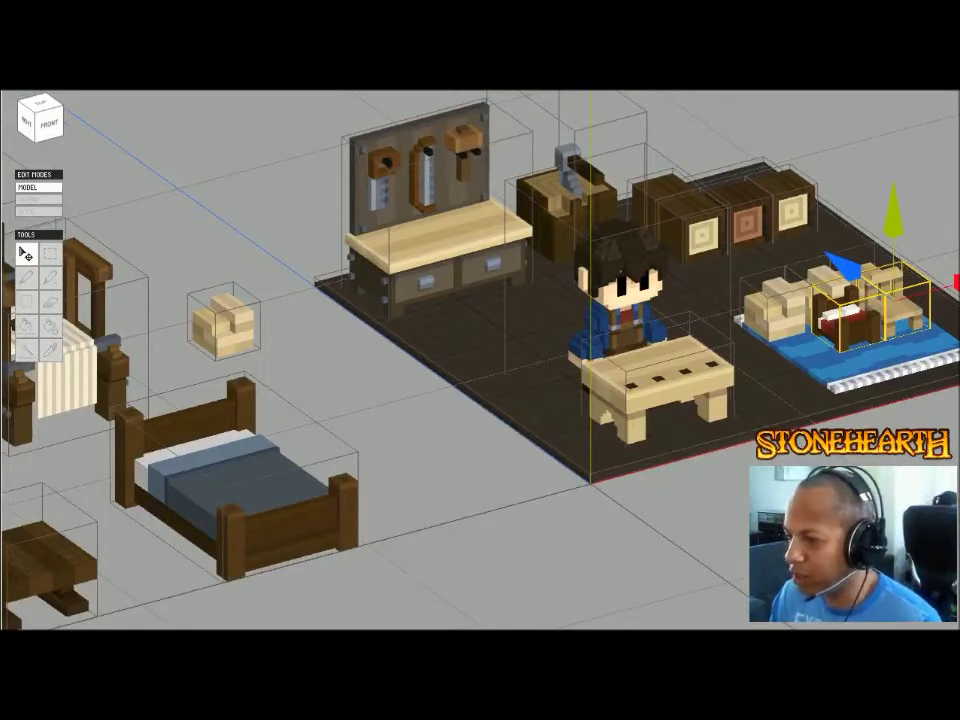
middle_click_drag(597, 468, 941, 374)
scroll(941, 374, "down", 2)
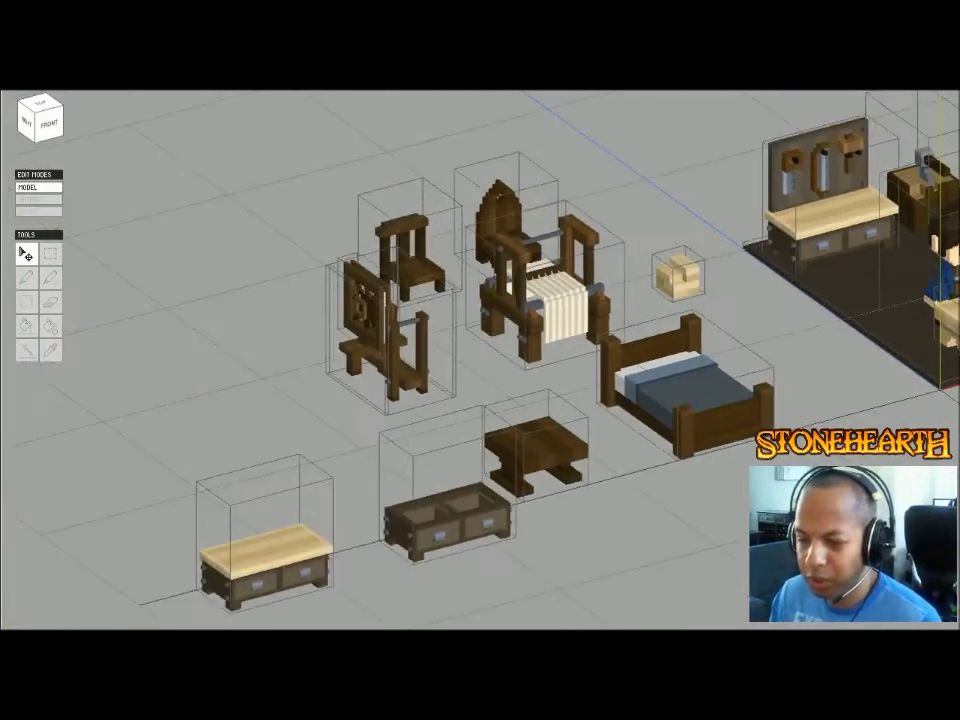
left_click_drag(284, 219, 478, 300)
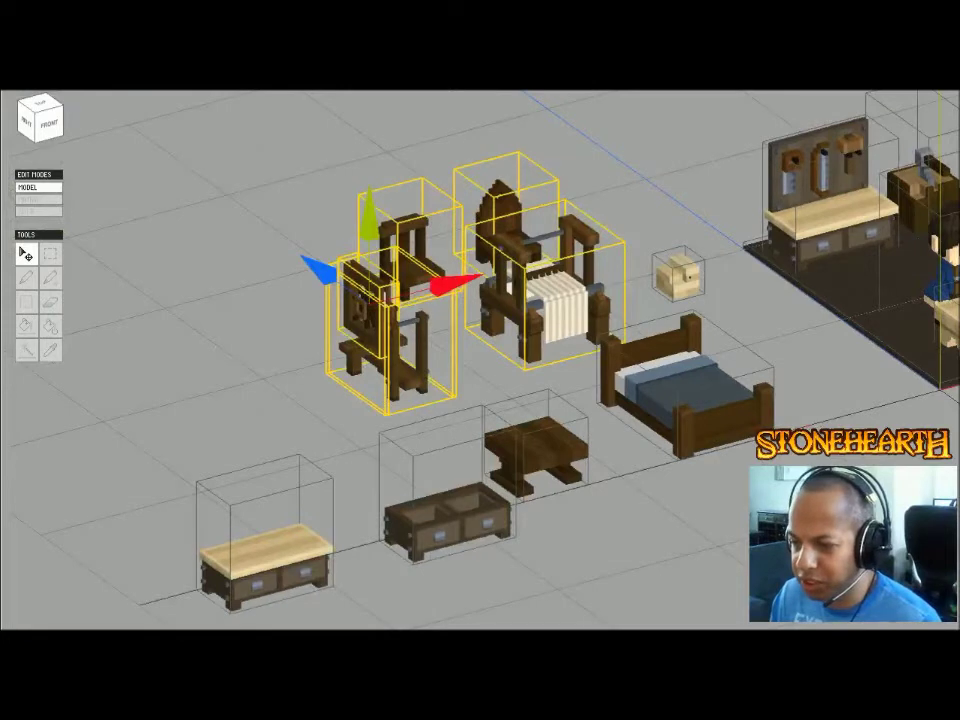
left_click(679, 275)
left_click_drag(760, 253, 353, 364)
- Move the loom, chairs and wooden frame as a group, and also the blue-covered bed, along the red axis toward the workshop floor
left_click_drag(214, 149, 525, 390)
left_click_drag(355, 362, 495, 322)
left_click(690, 395)
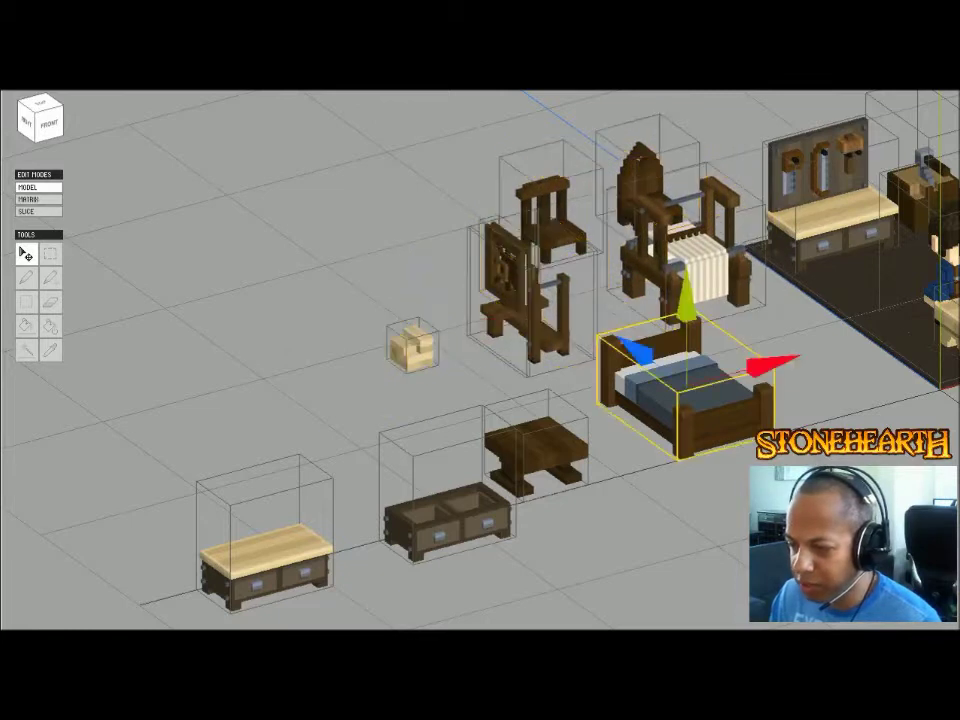
left_click_drag(774, 366, 883, 336)
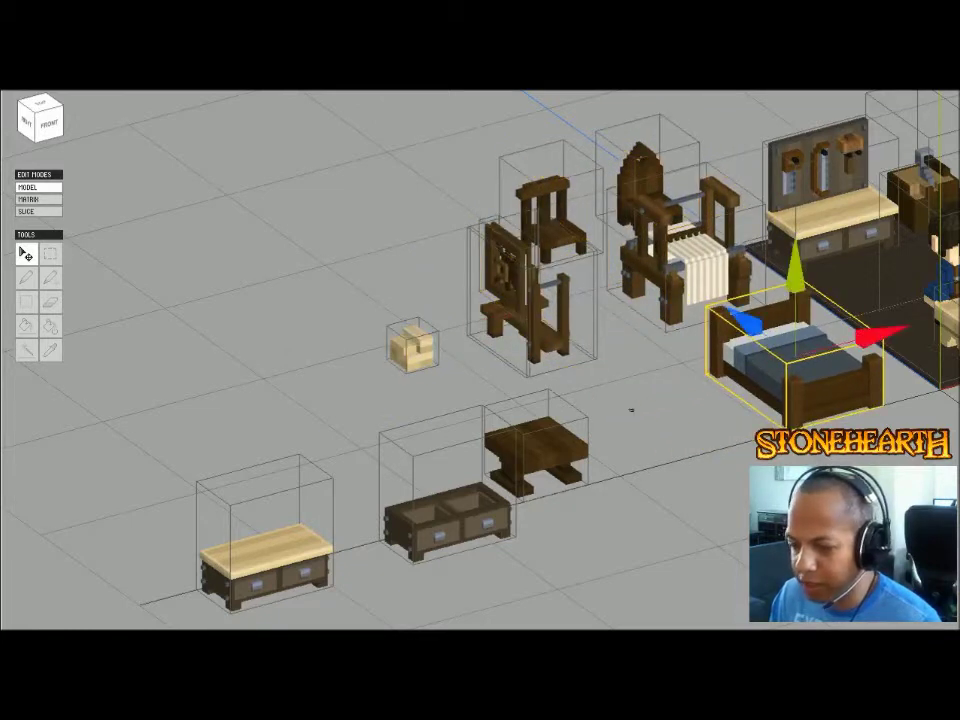
- Move the dark table, open drawer unit and plain drawer workbench toward the bed, and push the latter two back along the blue axis
left_click_drag(622, 415, 240, 580)
left_click_drag(622, 425, 787, 378)
left_click_drag(436, 423, 595, 494)
left_click_drag(565, 405, 515, 369)
middle_click_drag(515, 369, 168, 453)
scroll(100, 408, "up", 3)
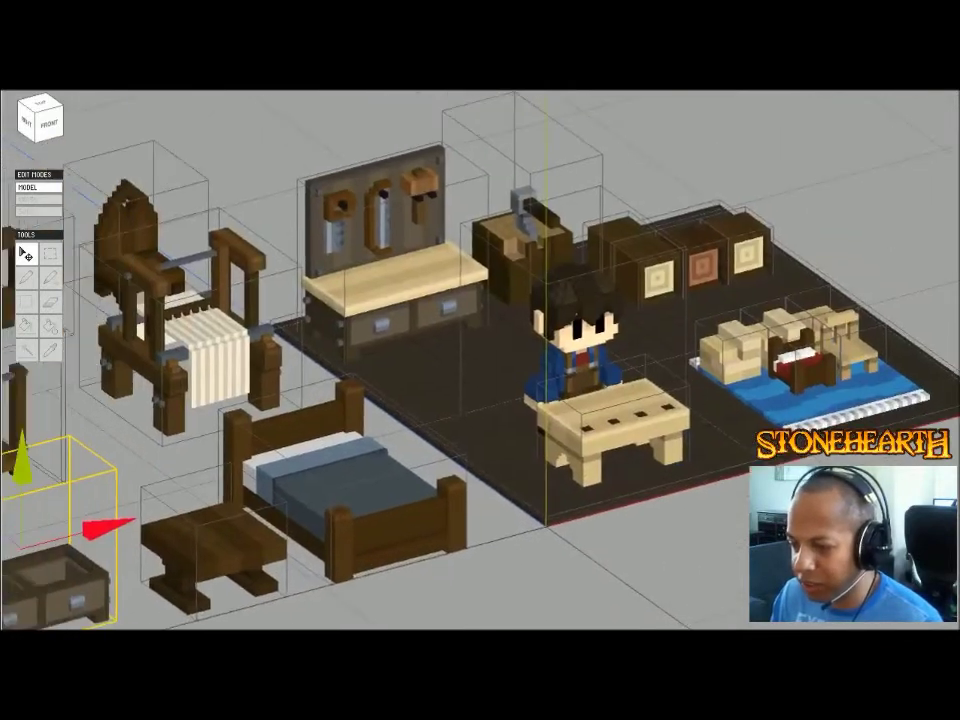
- Select the loom and shift it slightly forward along the blue axis, behind the bed
right_click_drag(68, 332, 94, 334)
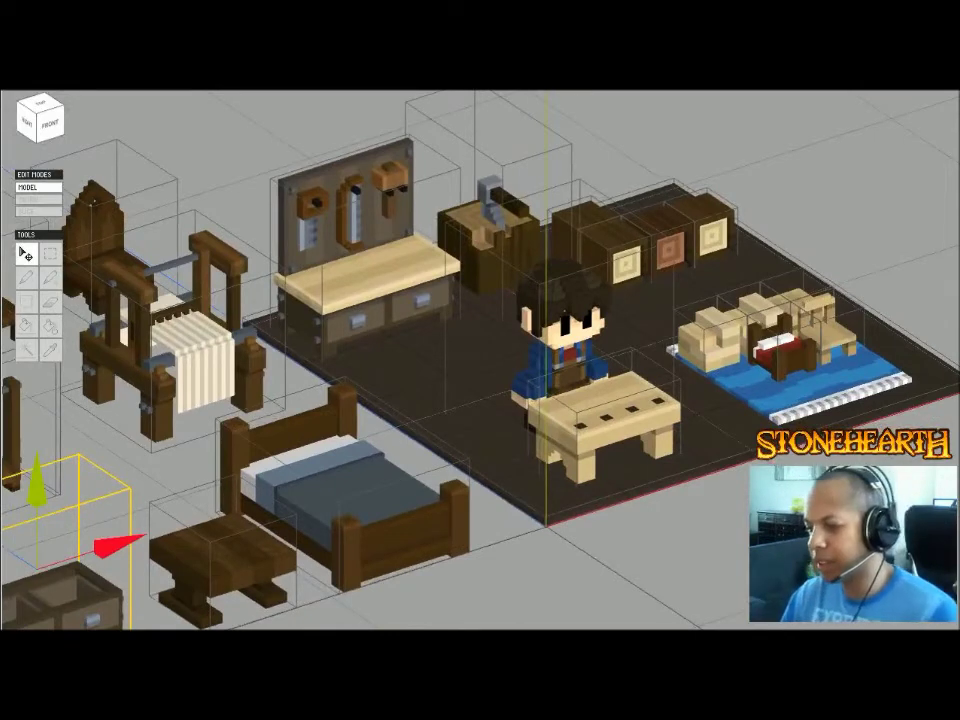
right_click_drag(300, 380, 266, 388)
mouse_move(266, 388)
middle_mouse_down()
mouse_move(327, 353)
mouse_move(274, 371)
middle_mouse_up()
right_click_drag(274, 371, 290, 370)
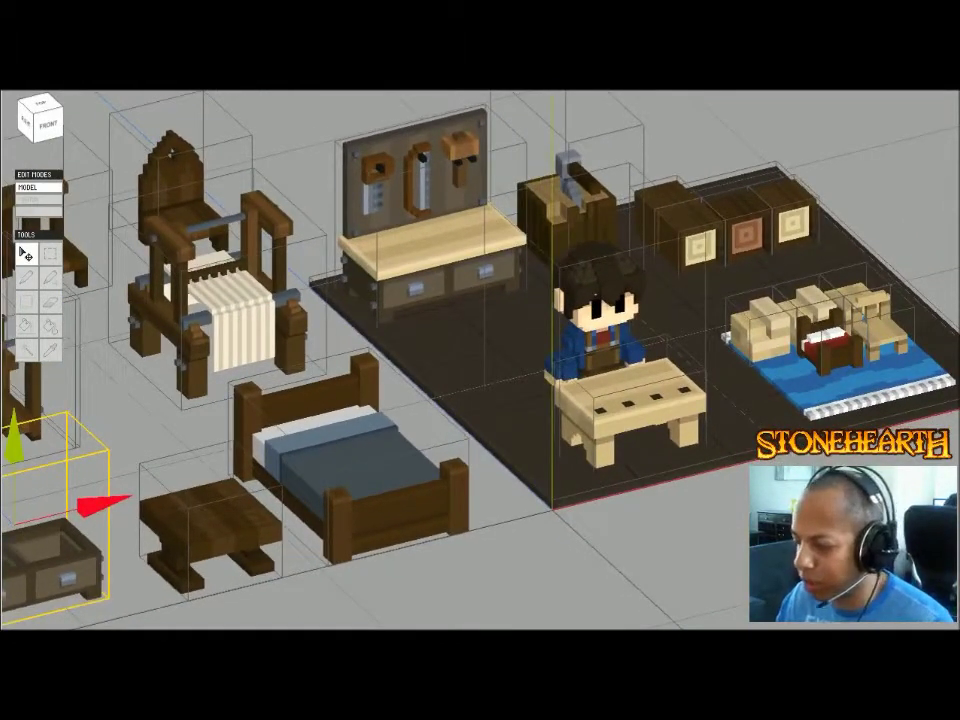
middle_click_drag(290, 370, 553, 367)
left_click_drag(129, 241, 205, 336)
left_click_drag(414, 373, 446, 395)
- Examine the arrangement of the loom, bed, dark furniture and carpenter's workshop from several angles
middle_click_drag(455, 300, 260, 262)
scroll(377, 274, "down", 1)
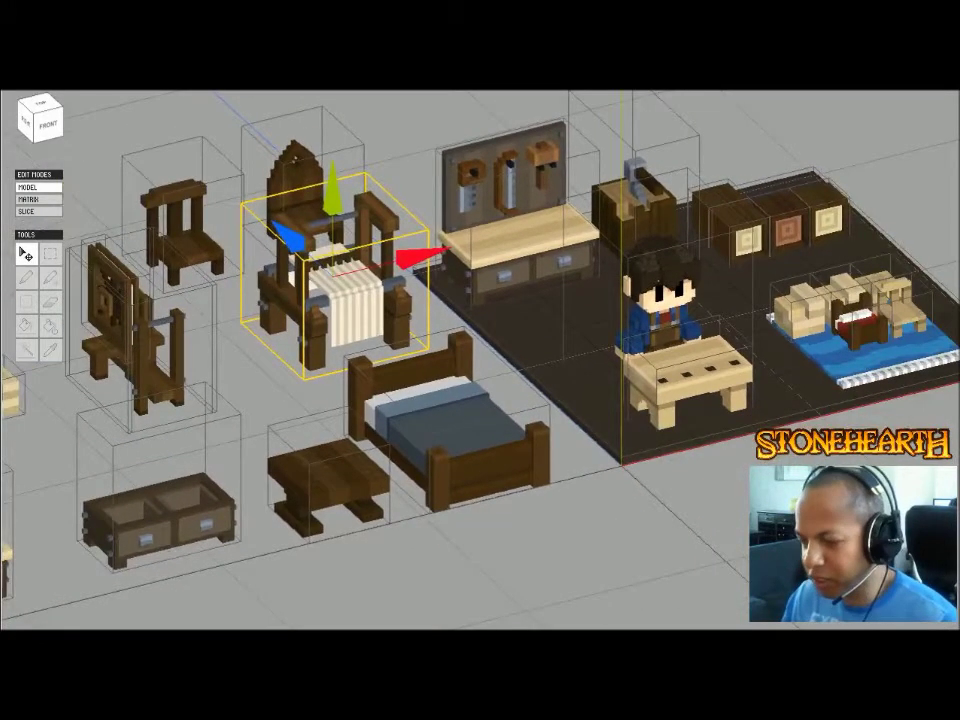
scroll(480, 360, "up", 1)
middle_click_drag(480, 360, 407, 392)
right_click_drag(407, 392, 390, 396)
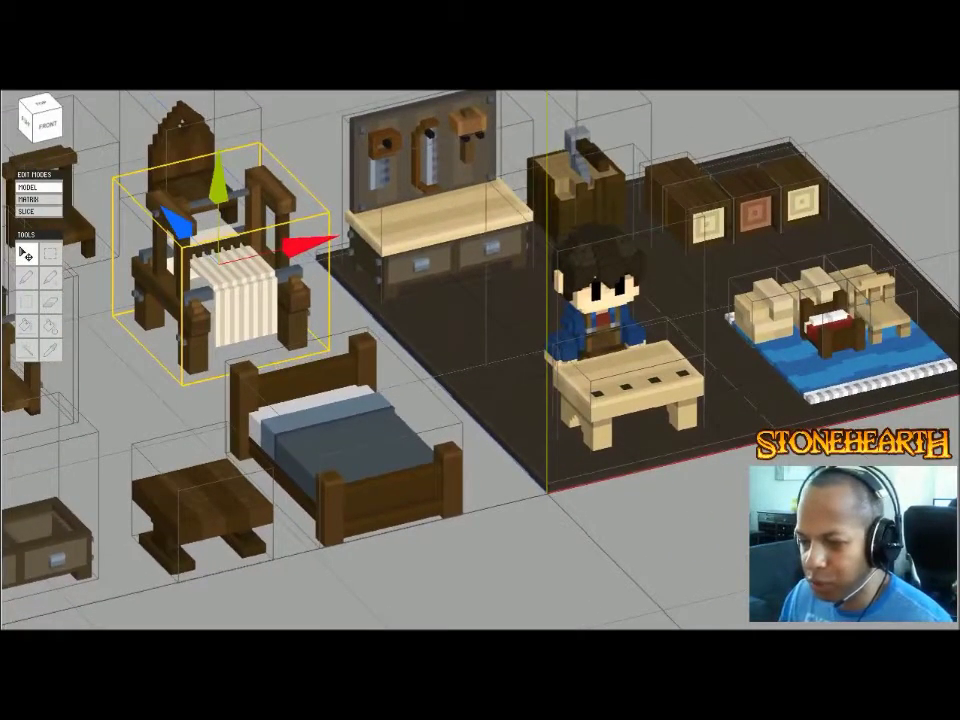
middle_click_drag(417, 390, 462, 363)
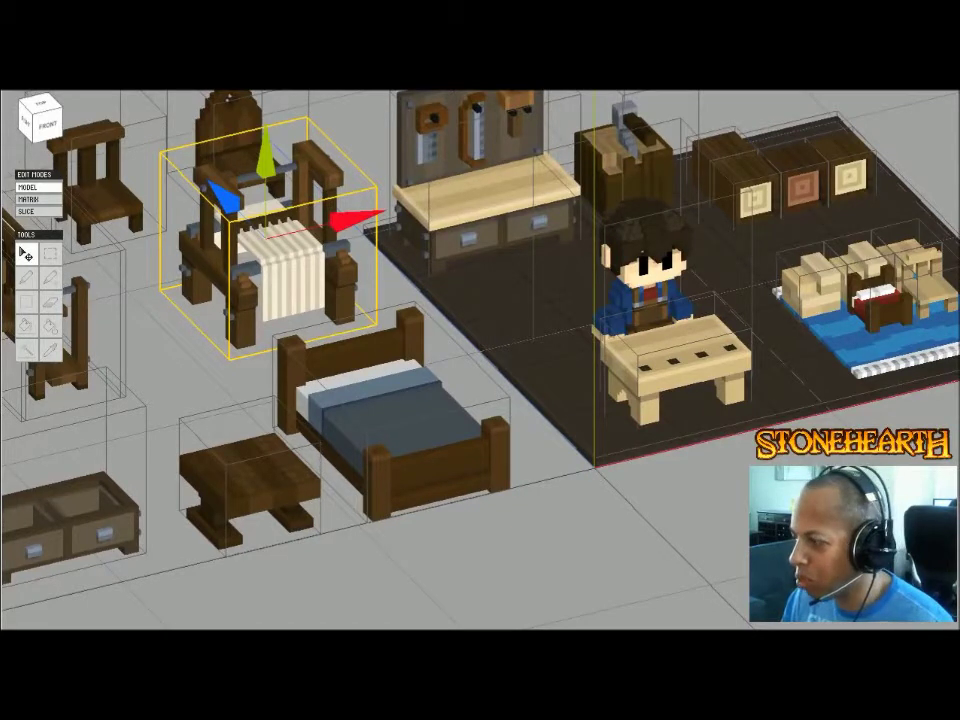
middle_click_drag(462, 363, 542, 363)
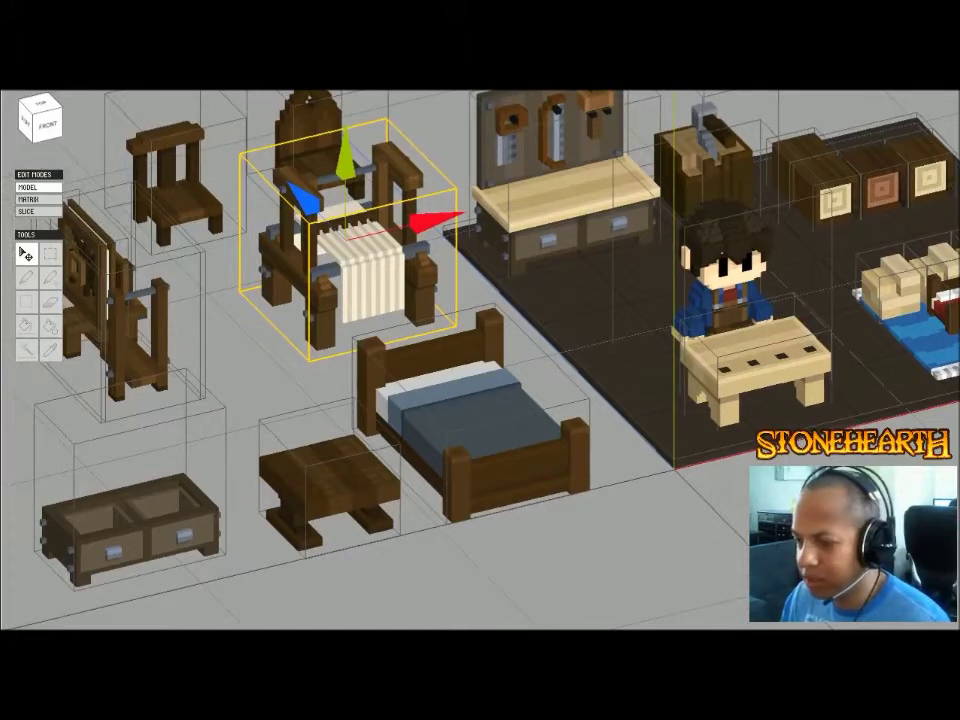
right_click_drag(480, 360, 508, 340)
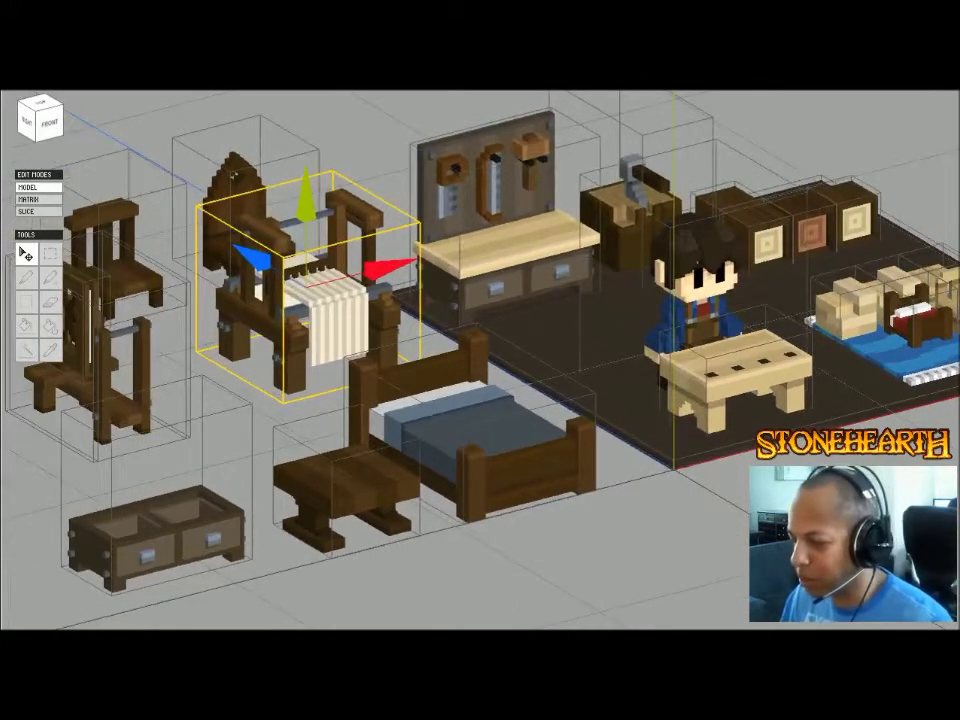
middle_click_drag(708, 376, 602, 374)
right_click_drag(602, 374, 562, 392)
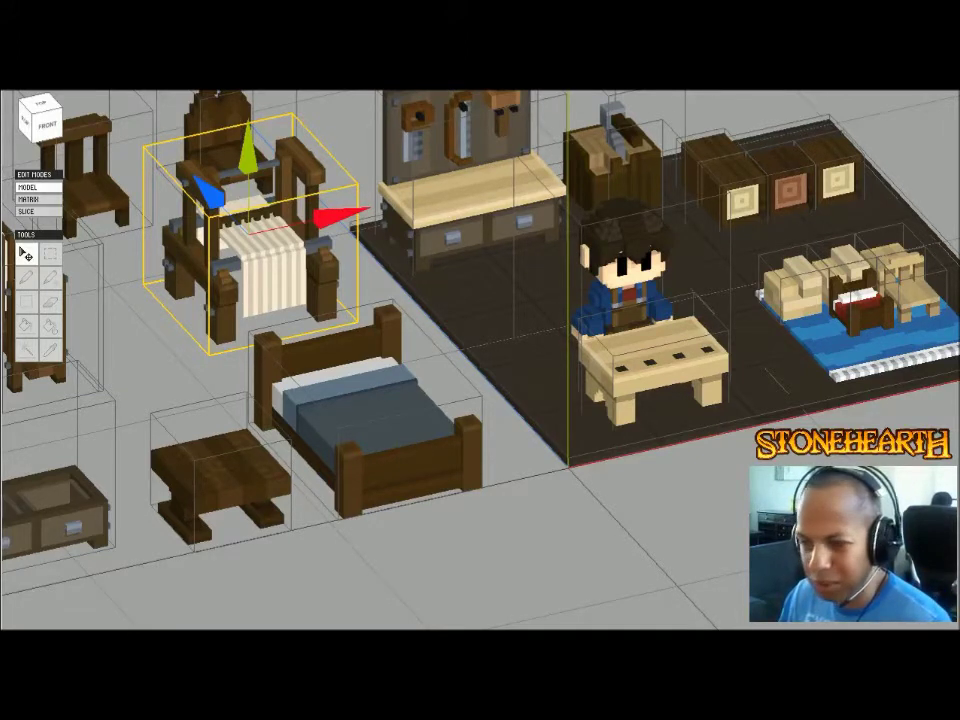
right_click_drag(480, 360, 510, 345)
scroll(480, 360, "down", 3)
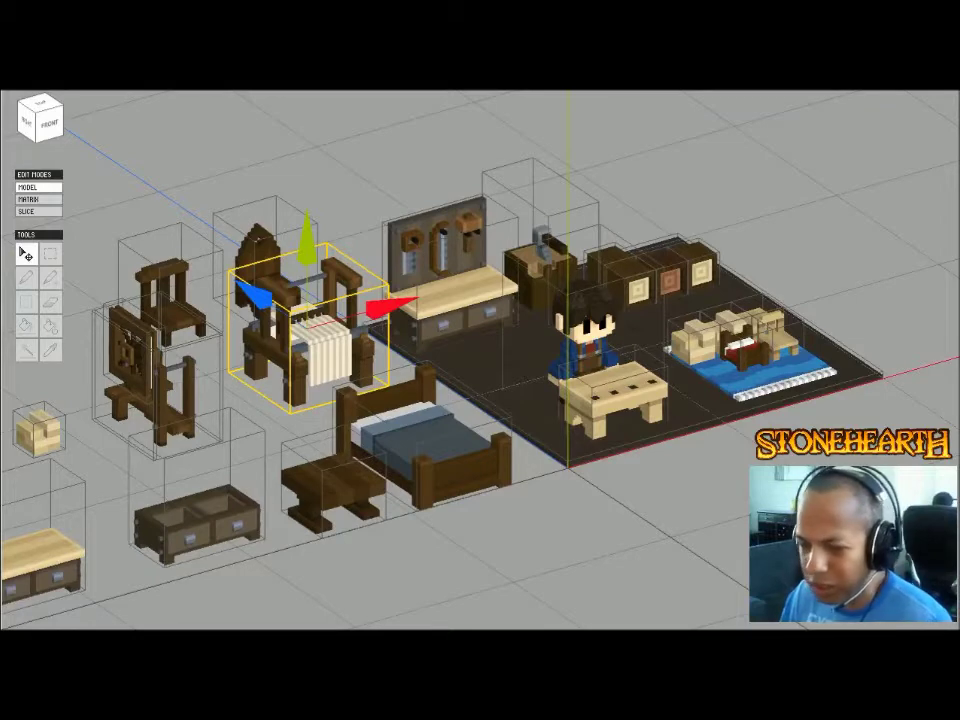
- Slide the square panel of the dark wooden frame along the blue axis across the frame and nudge it into place
left_click(131, 350)
left_click_drag(215, 328, 219, 327)
middle_click_drag(227, 324, 546, 252)
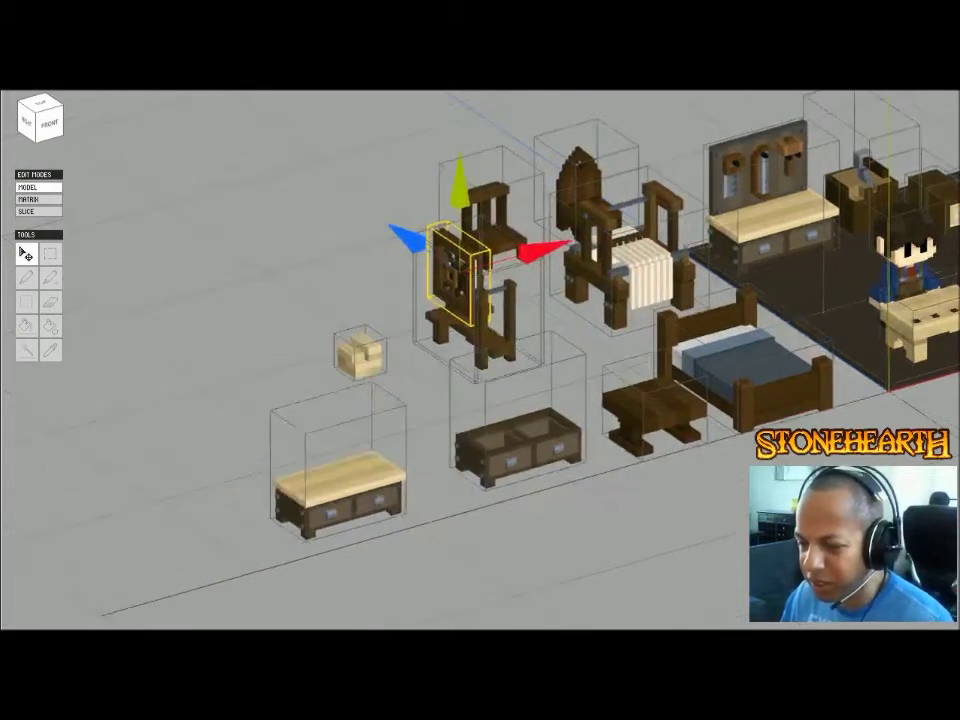
scroll(546, 252, "up", 3)
middle_click_drag(400, 300, 736, 386)
right_click_drag(500, 380, 580, 362)
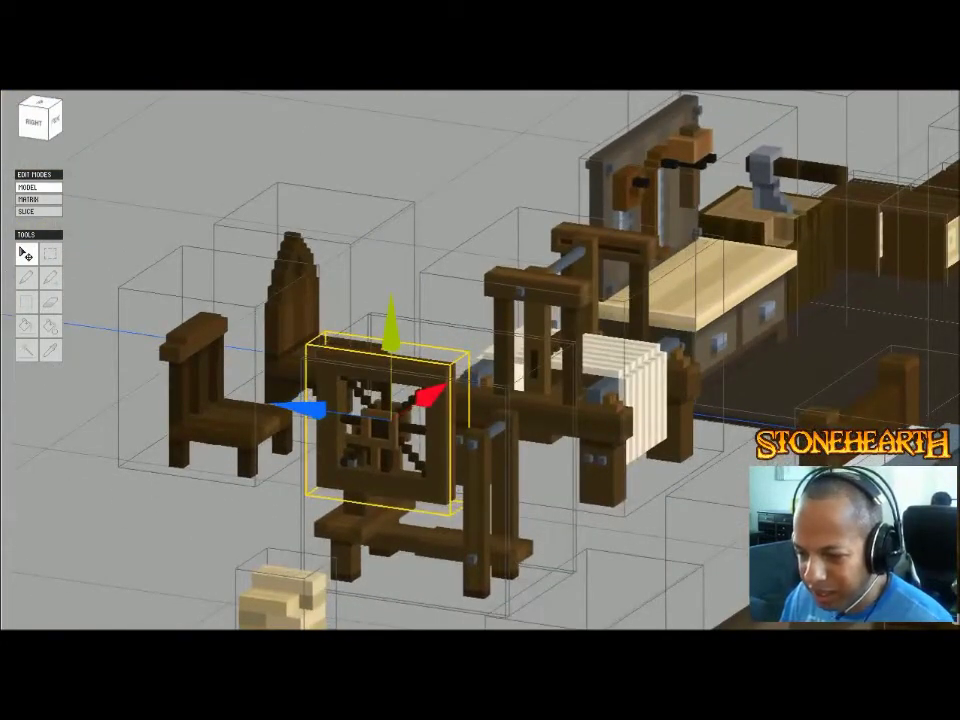
left_click_drag(298, 407, 402, 424)
left_click_drag(492, 344, 492, 336)
- Inspect the workshop floor, carpenter and neighbouring bed and loom from different viewpoints
right_click_drag(490, 345, 310, 370)
middle_click_drag(640, 330, 210, 385)
right_click_drag(210, 385, 292, 386)
middle_click_drag(292, 386, 118, 372)
right_click_drag(118, 372, 155, 392)
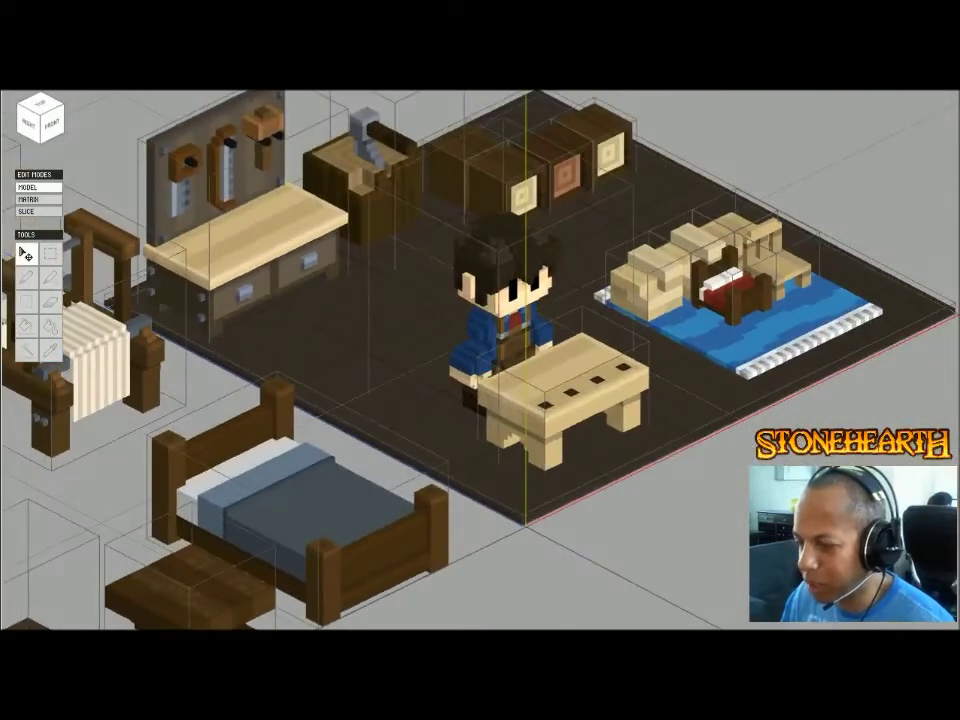
middle_click_drag(155, 392, 285, 384)
right_click_drag(285, 384, 262, 394)
middle_click_drag(262, 394, 185, 394)
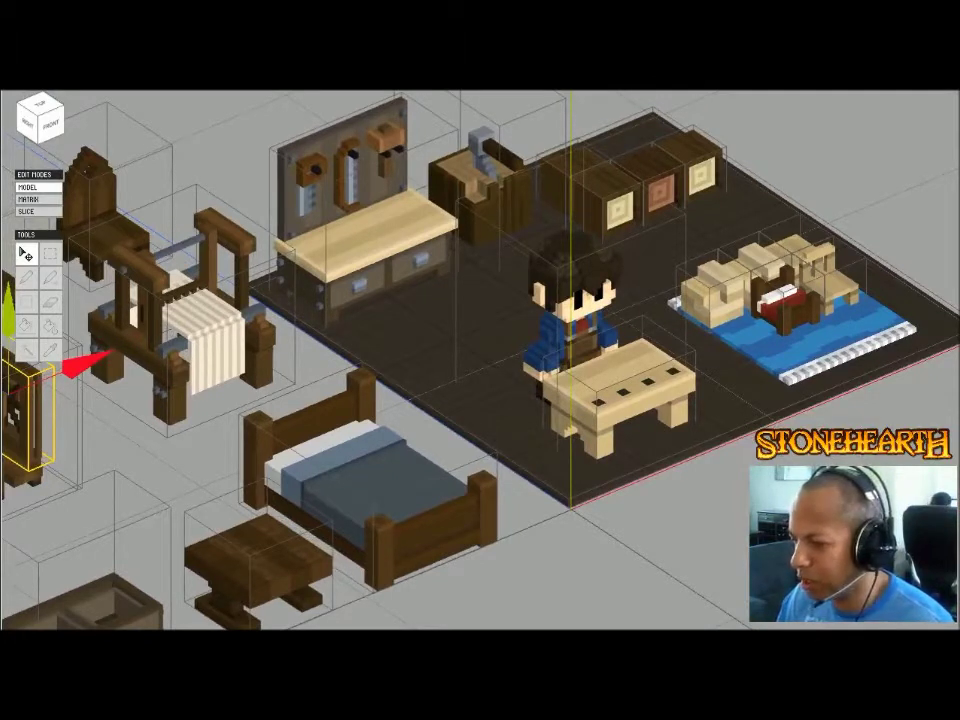
- Push the dark wooden table slightly back along the blue axis and select the open drawer unit beside it
middle_click_drag(259, 557, 420, 440)
left_click(420, 442)
left_click_drag(345, 398, 326, 382)
left_click(236, 514)
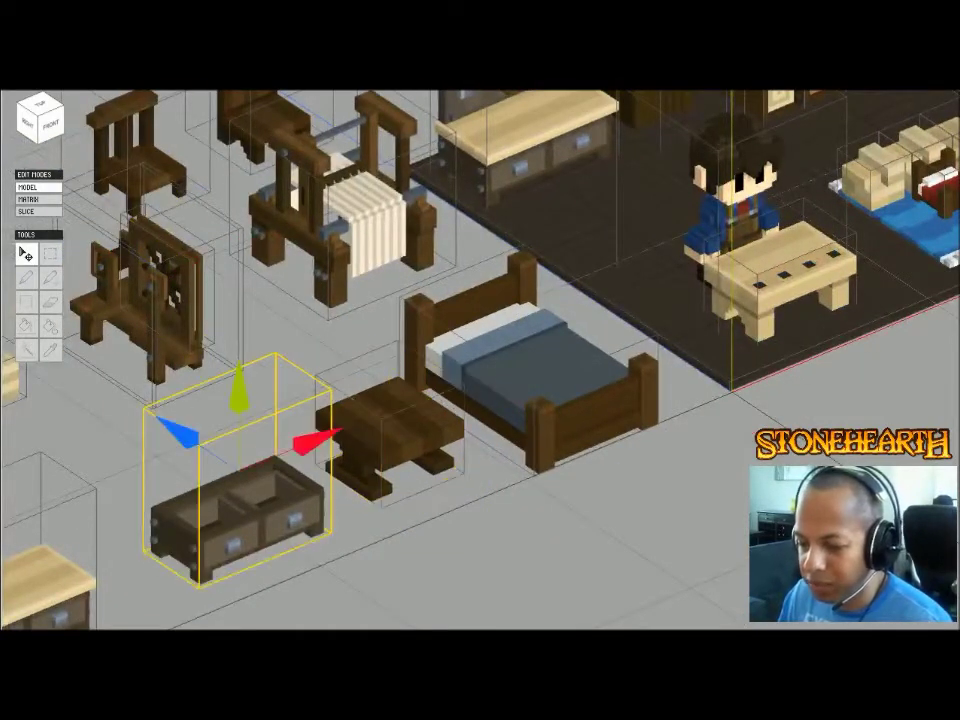
middle_click_drag(236, 514, 59, 597)
middle_click_drag(555, 444, 497, 533)
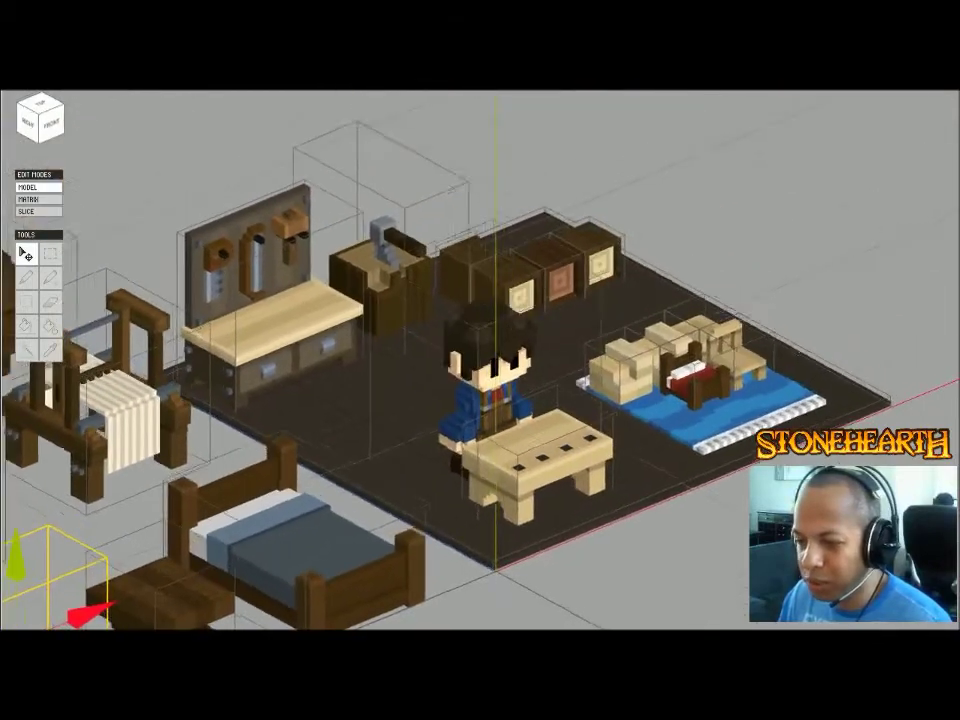
- Clear the selection and examine the workshop and the furniture grouped beside it from several angles
scroll(497, 533, "up", 3)
scroll(480, 360, "down", 4)
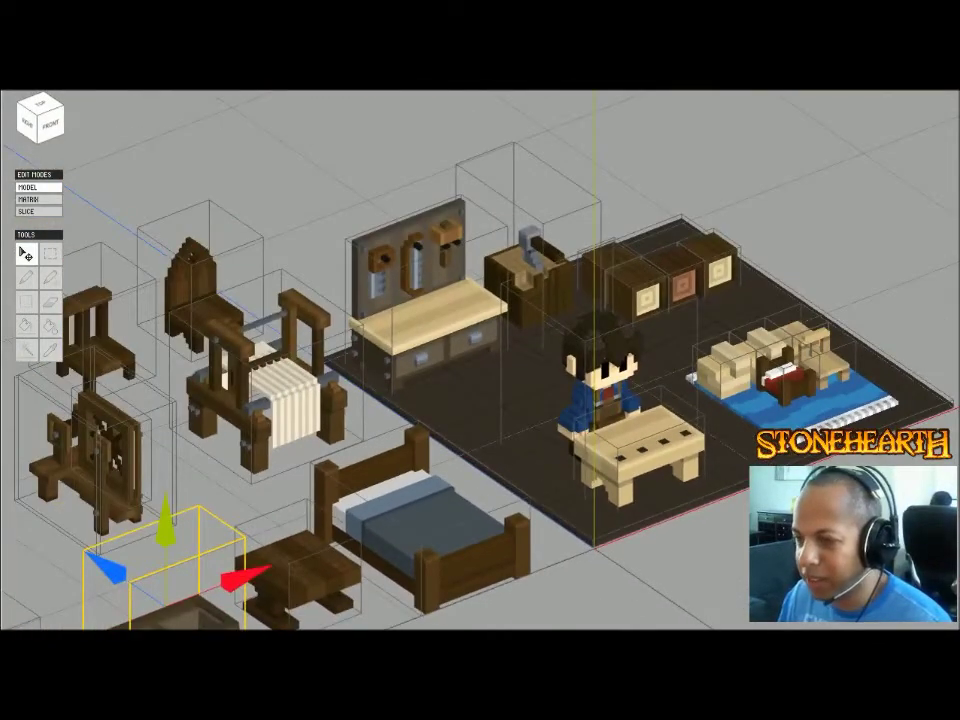
scroll(480, 360, "down", 2)
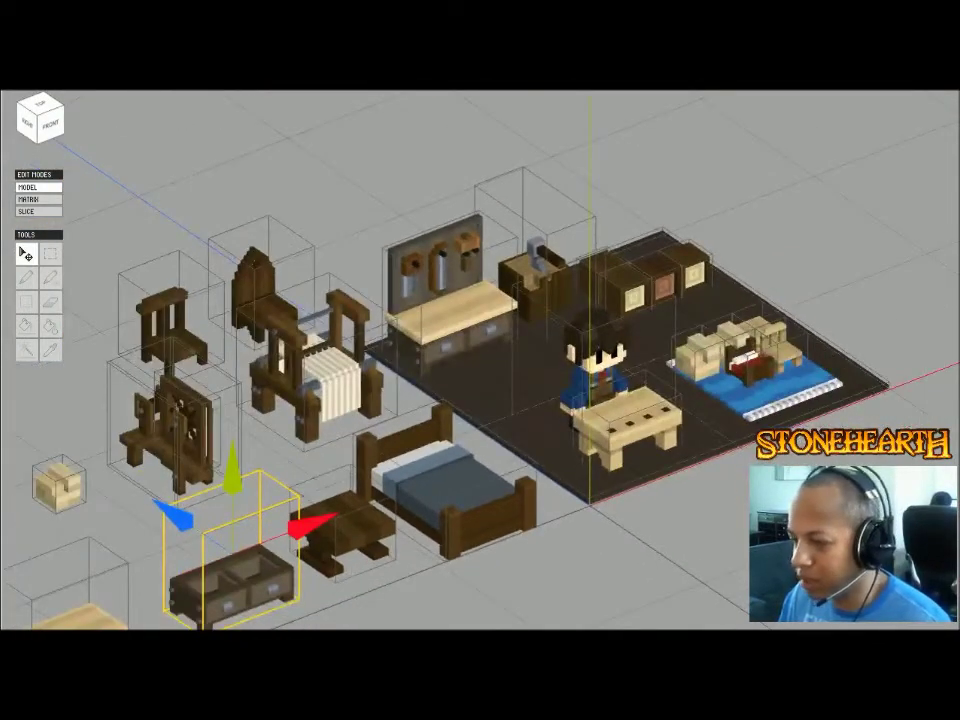
key("Escape")
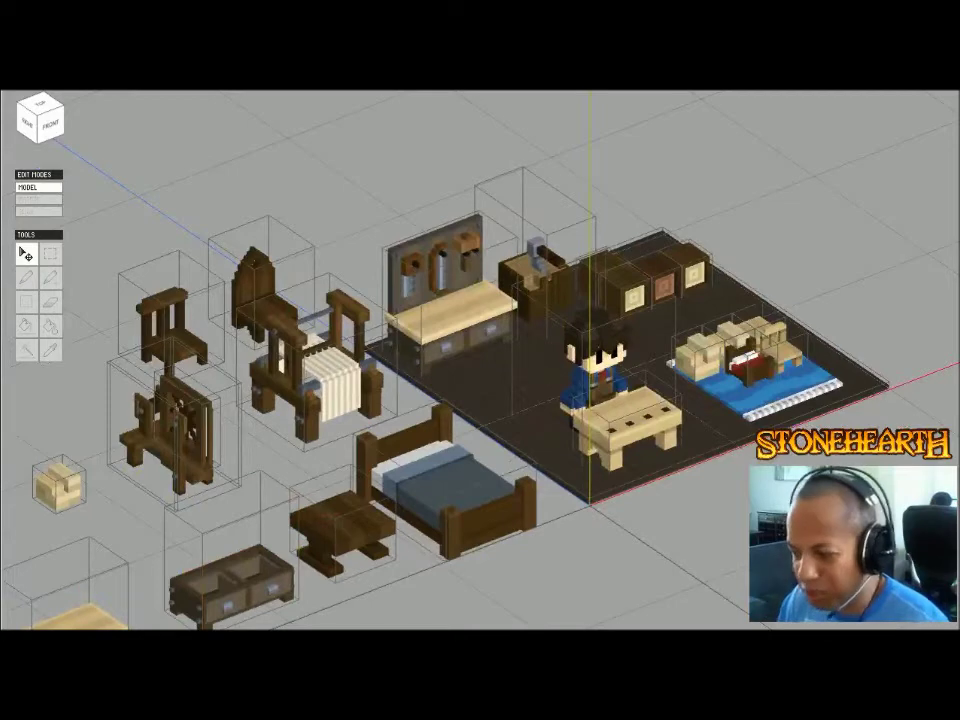
scroll(425, 520, "up", 5)
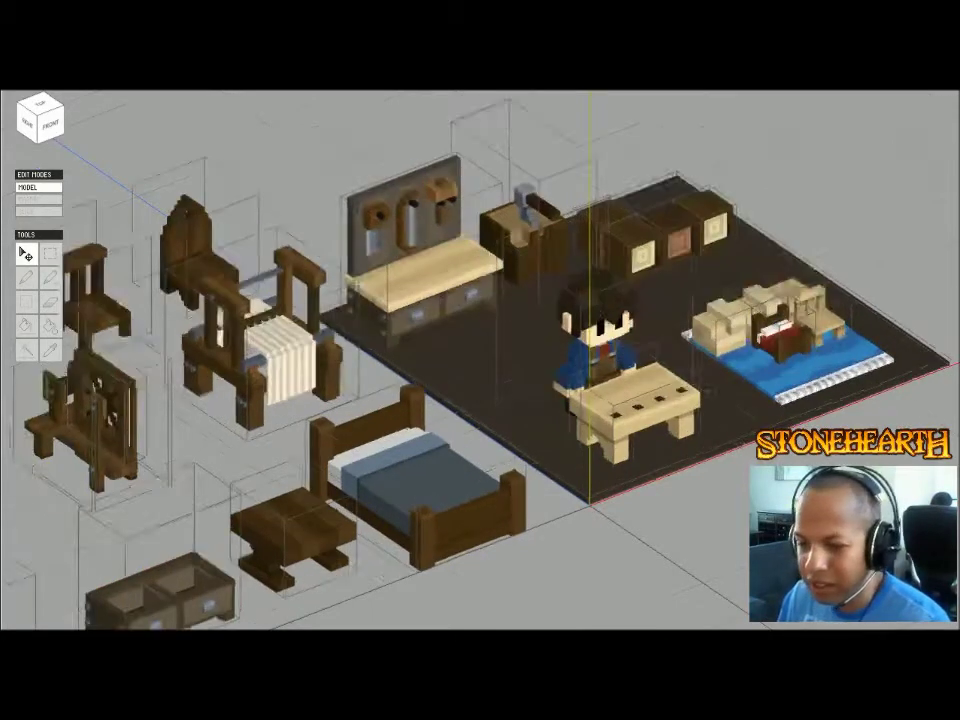
scroll(480, 360, "down", 3)
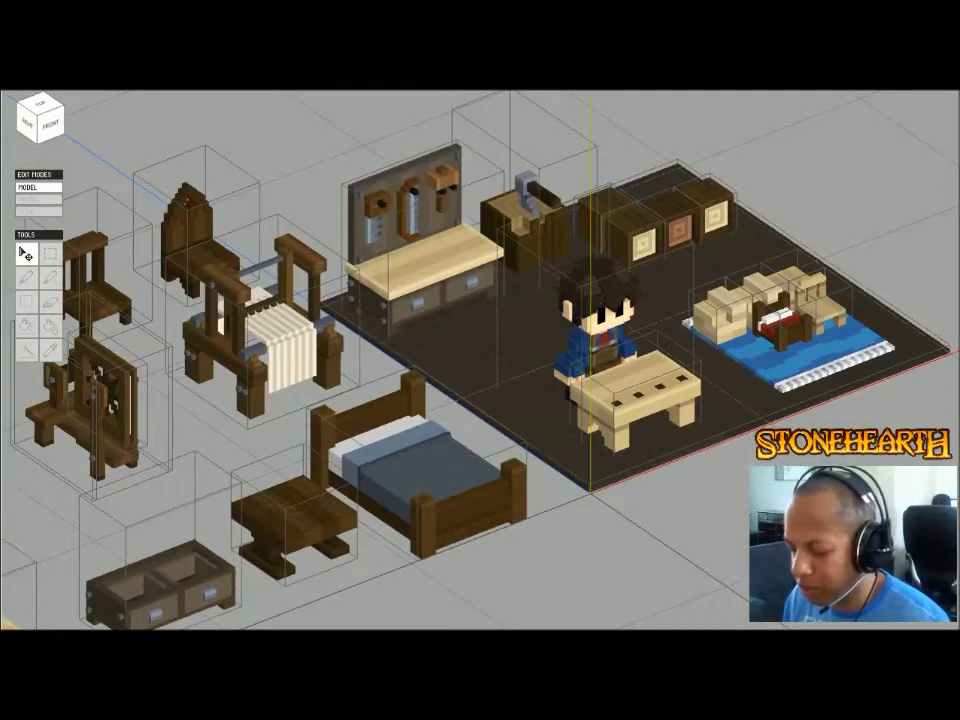
scroll(620, 390, "up", 2)
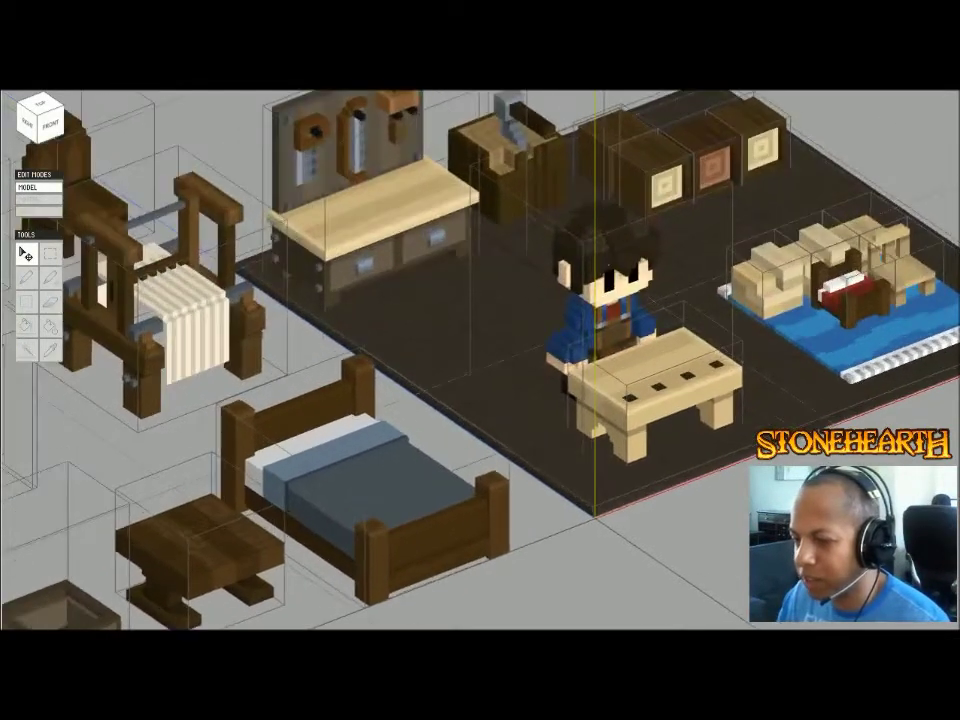
right_click_drag(600, 390, 515, 385)
scroll(575, 390, "down", 1)
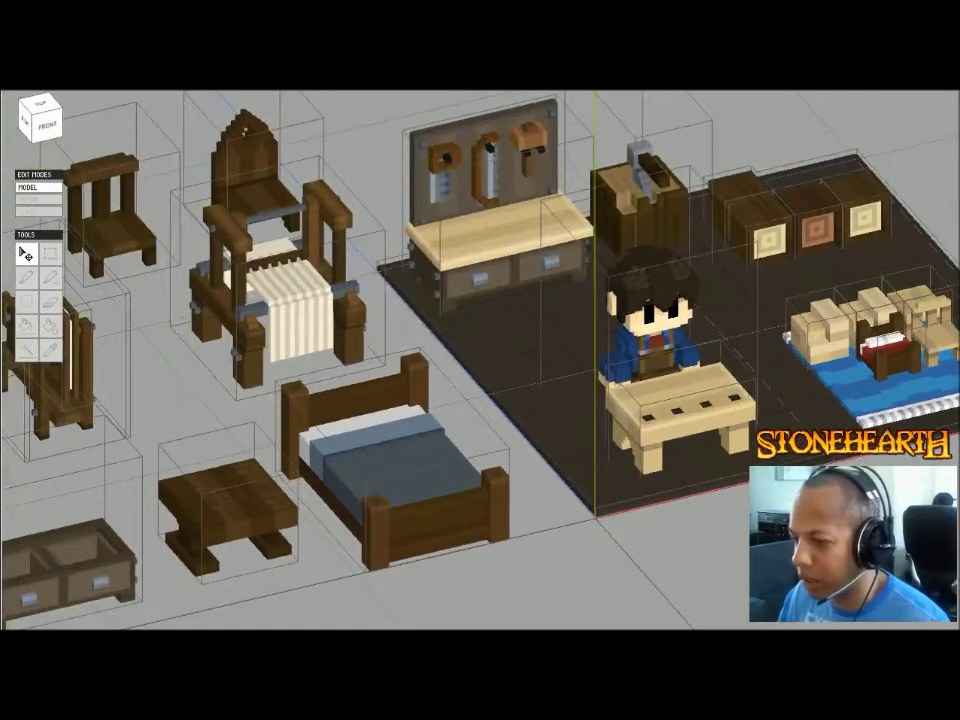
right_click_drag(515, 385, 586, 312)
scroll(480, 360, "down", 1)
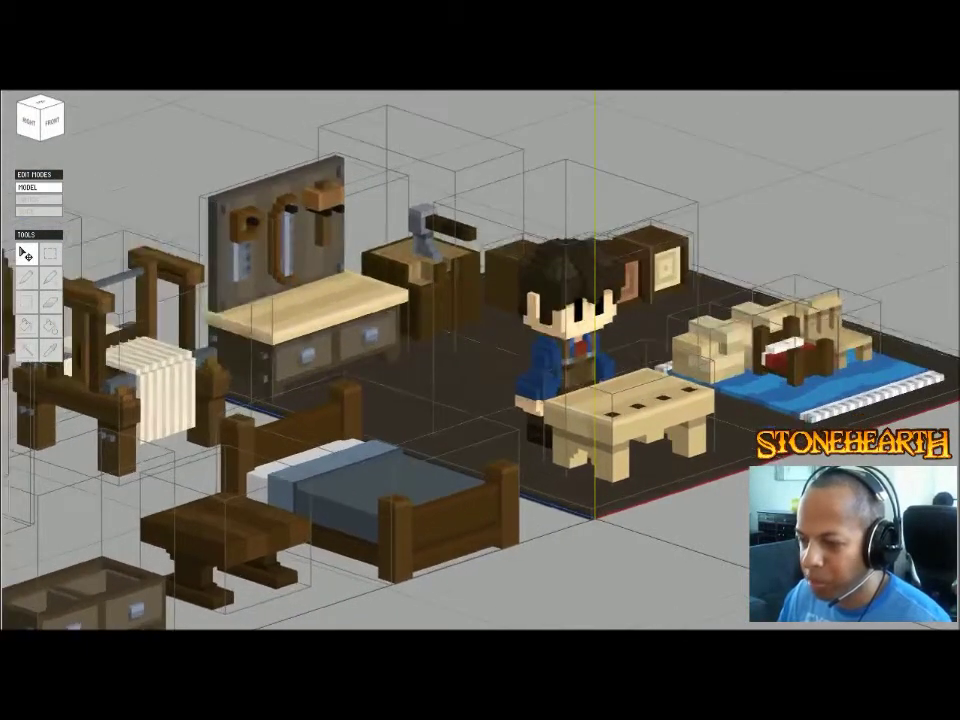
scroll(480, 360, "down", 3)
scroll(480, 360, "up", 3)
middle_click_drag(480, 360, 410, 390)
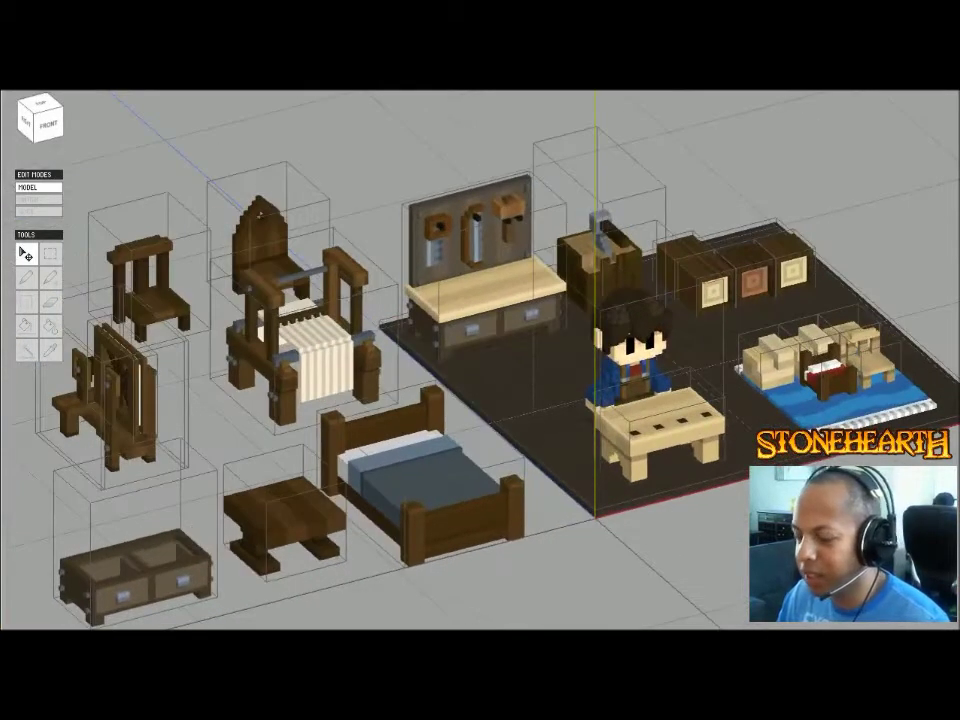
scroll(480, 360, "down", 2)
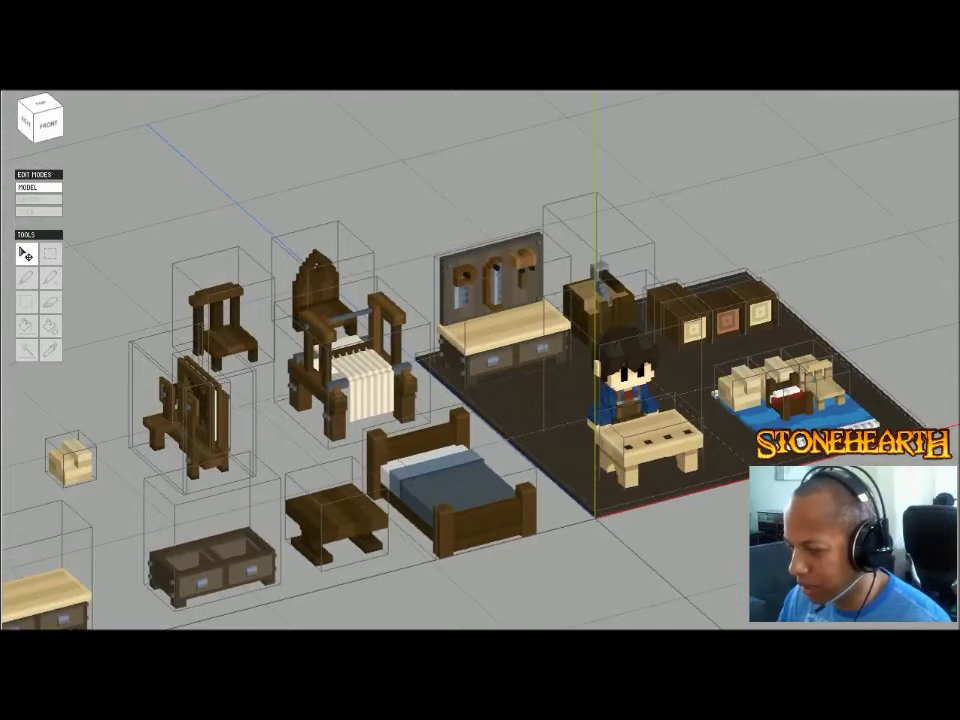
middle_click_drag(480, 360, 510, 380)
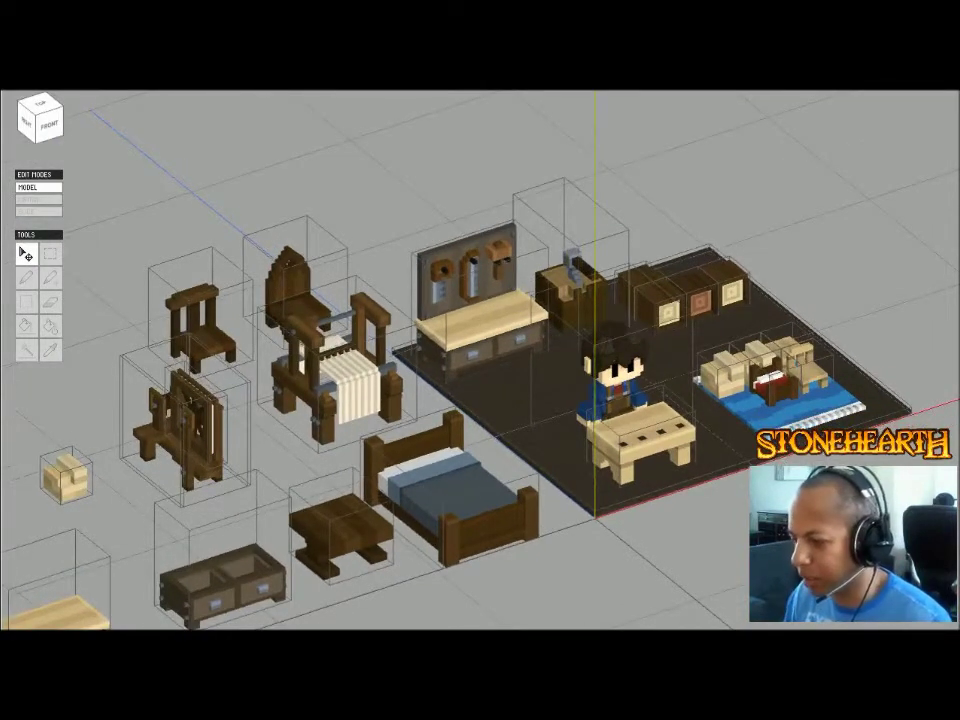
scroll(480, 360, "up", 2)
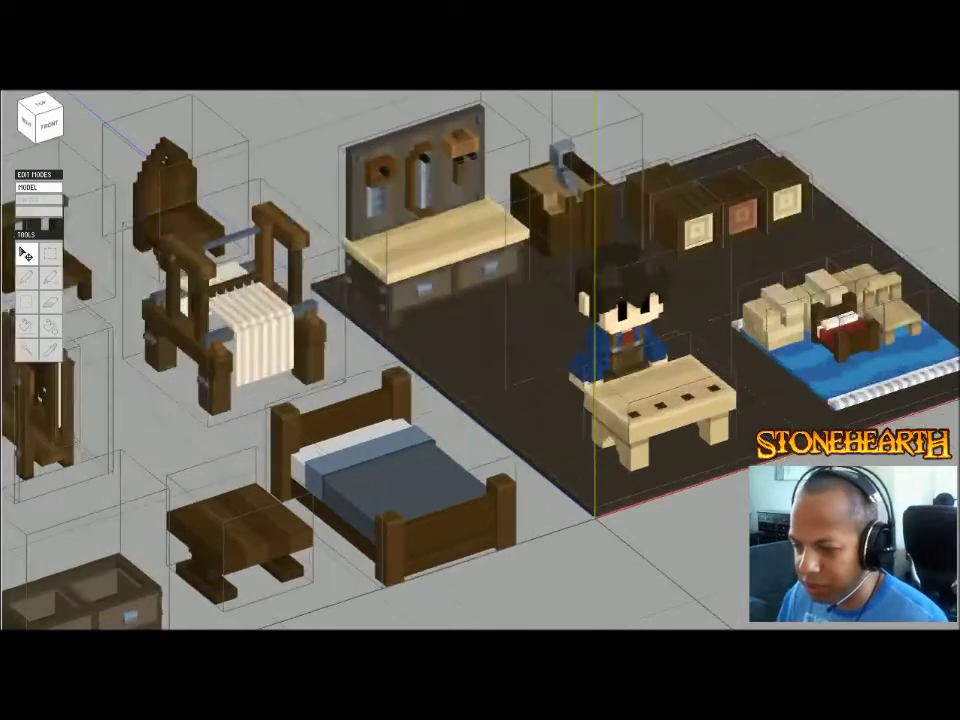
- Select the dark workshop floor and the pale worktable in front of the carpenter to inspect them
left_click(660, 402)
left_click(525, 405)
scroll(480, 360, "up", 2)
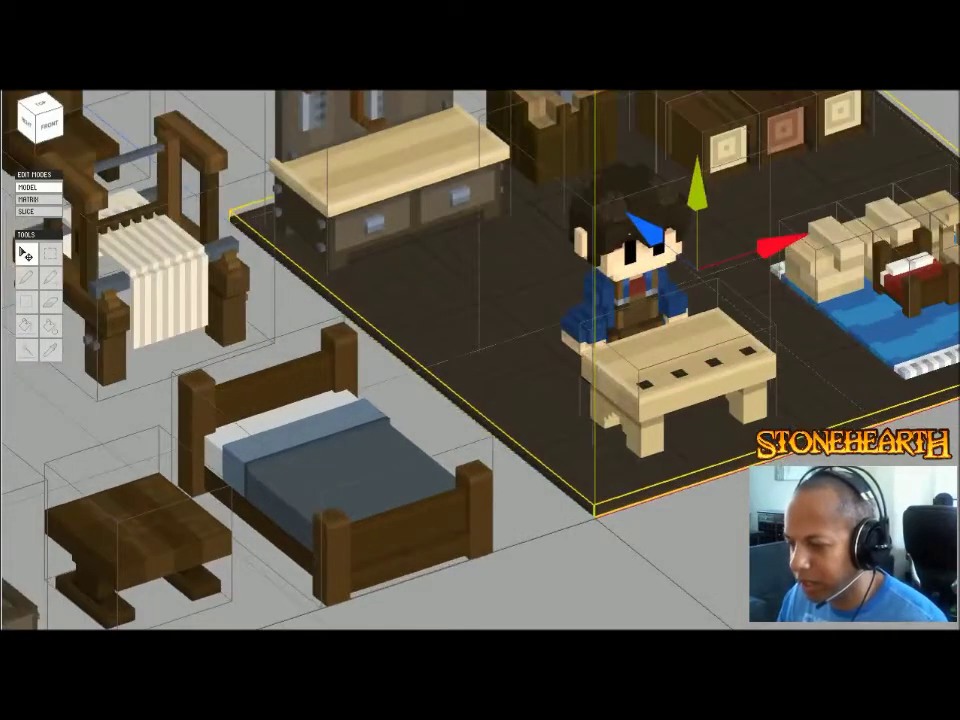
left_click(675, 365)
scroll(480, 360, "down", 3)
scroll(480, 360, "up", 1)
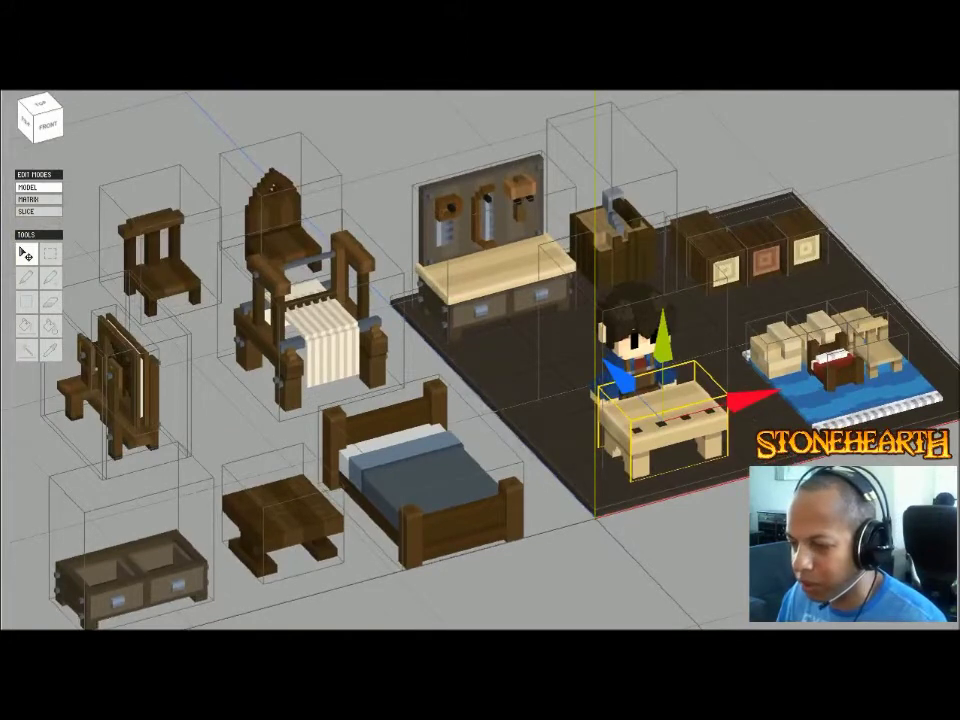
scroll(660, 410, "up", 3)
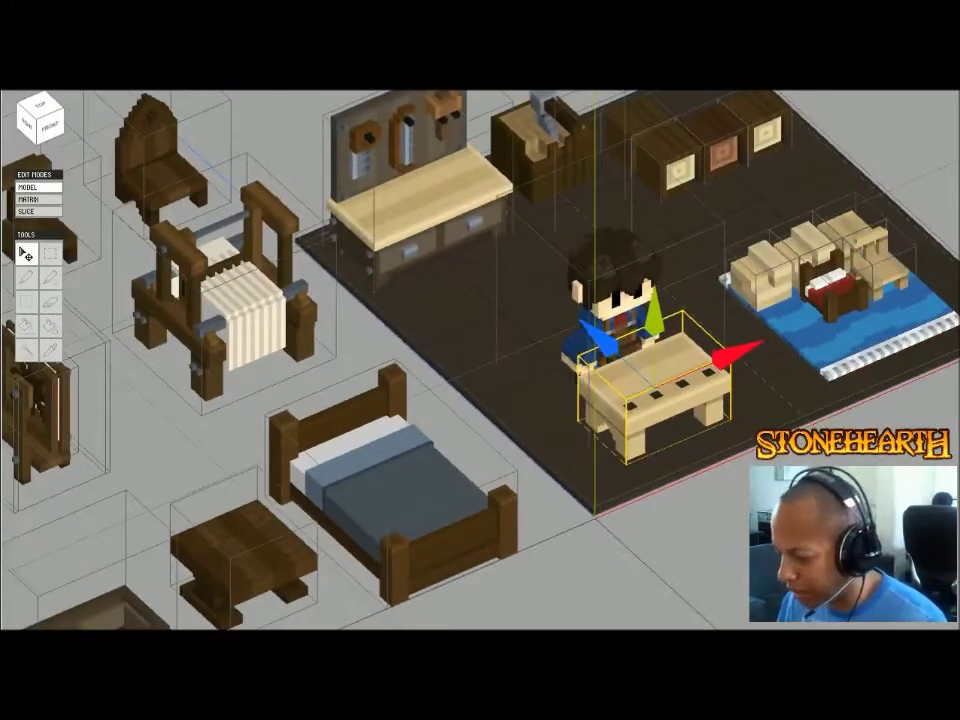
- Slide the bed slightly back along the blue axis, nudge it along the red axis, and deselect it
scroll(581, 516, "up", 1)
scroll(581, 516, "up", 1)
middle_click_drag(581, 516, 461, 497)
scroll(461, 497, "down", 2)
right_click_drag(461, 497, 370, 462)
middle_click_drag(370, 462, 530, 424)
scroll(530, 424, "up", 1)
right_click_drag(530, 424, 540, 498)
scroll(496, 452, "down", 3)
left_click(546, 503)
mouse_move(502, 386)
left_mouse_down()
mouse_move(472, 339)
mouse_move(490, 368)
left_mouse_up()
left_click_drag(612, 400, 618, 398)
scroll(480, 360, "up", 3)
right_click_drag(630, 520, 690, 522)
left_click(608, 528)
- Select all the loose furniture outside the workshop floor, including the bed, loom, chairs, tables and drawer units, and delete it
scroll(608, 528, "up", 3)
scroll(690, 522, "down", 3)
scroll(690, 522, "down", 3)
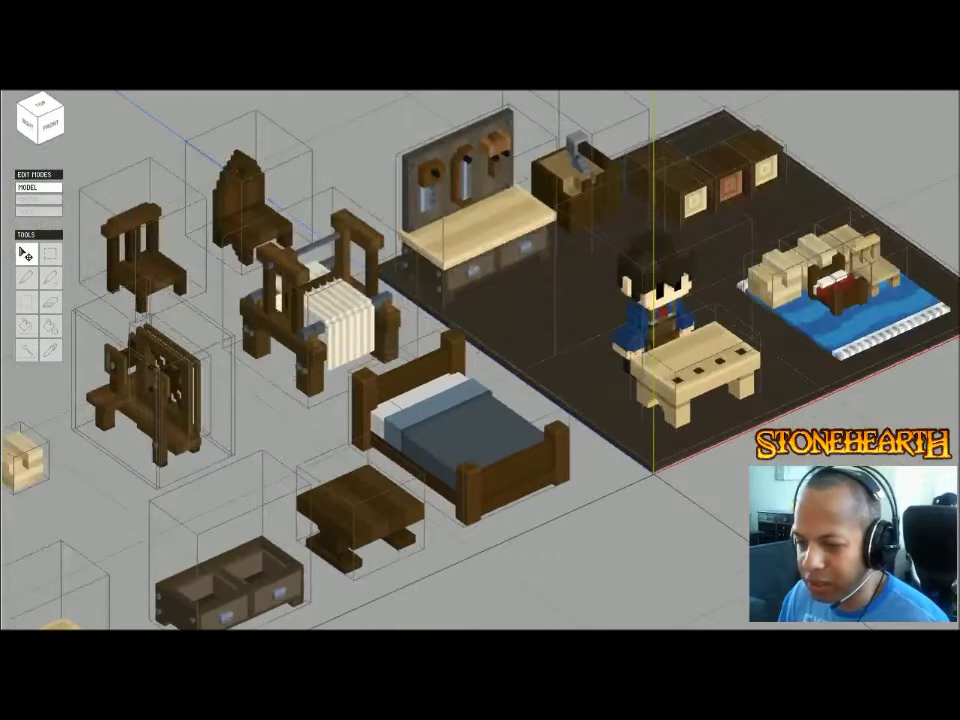
left_click_drag(298, 197, 650, 515)
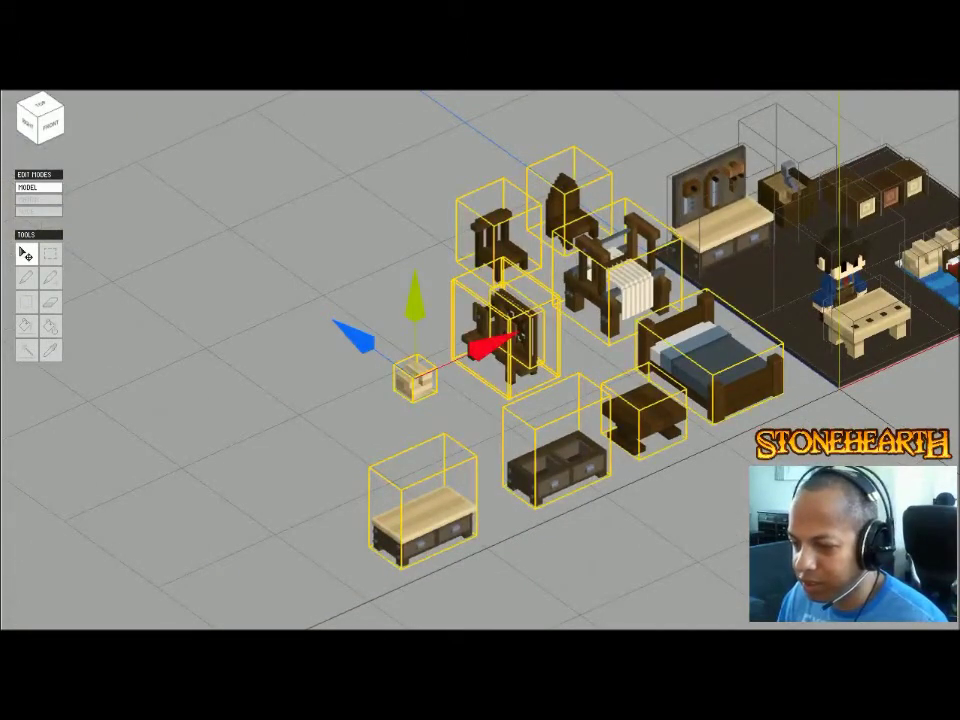
key("Delete")
- Select the row of log blocks at the back of the workshop, shift it back along the blue axis, and deselect it
middle_click_drag(839, 387, 471, 521)
scroll(471, 400, "up", 3)
right_click_drag(471, 400, 530, 430)
scroll(471, 400, "up", 2)
middle_click_drag(530, 430, 539, 441)
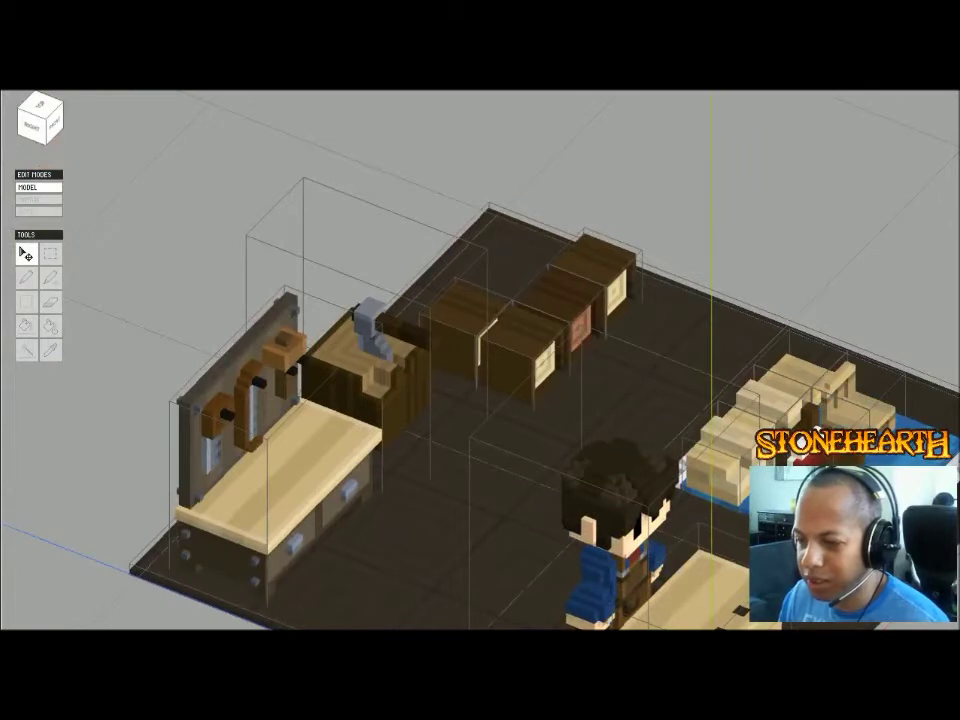
left_click(525, 330)
left_click(450, 330, "shift")
left_click(605, 262, "shift")
left_click_drag(440, 322, 410, 312)
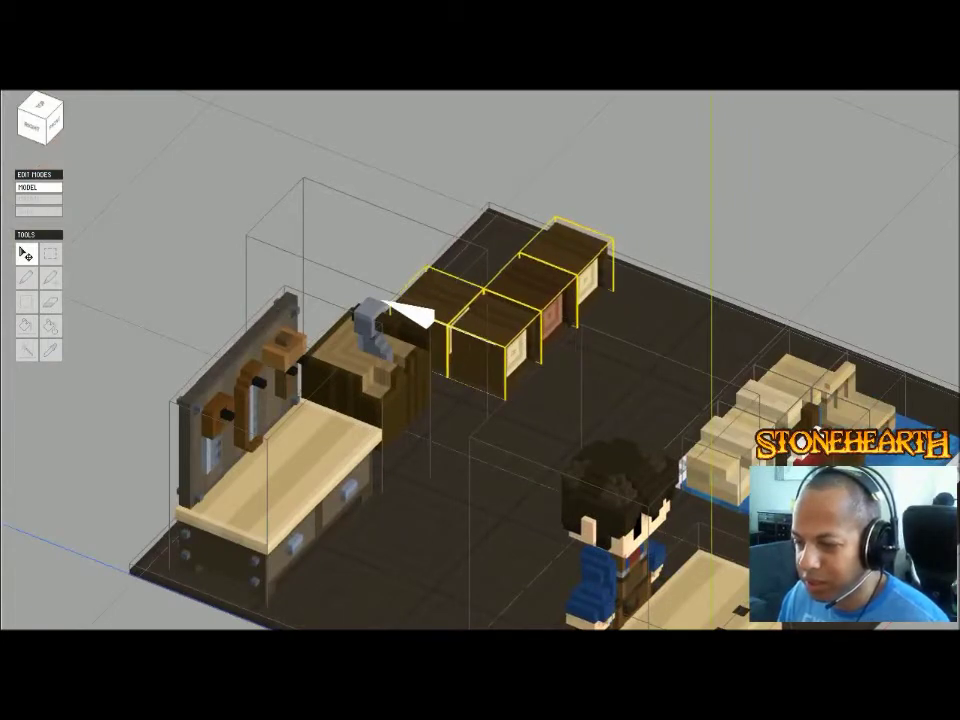
right_click_drag(410, 312, 328, 302)
middle_click_drag(400, 330, 338, 245)
scroll(338, 245, "down", 1)
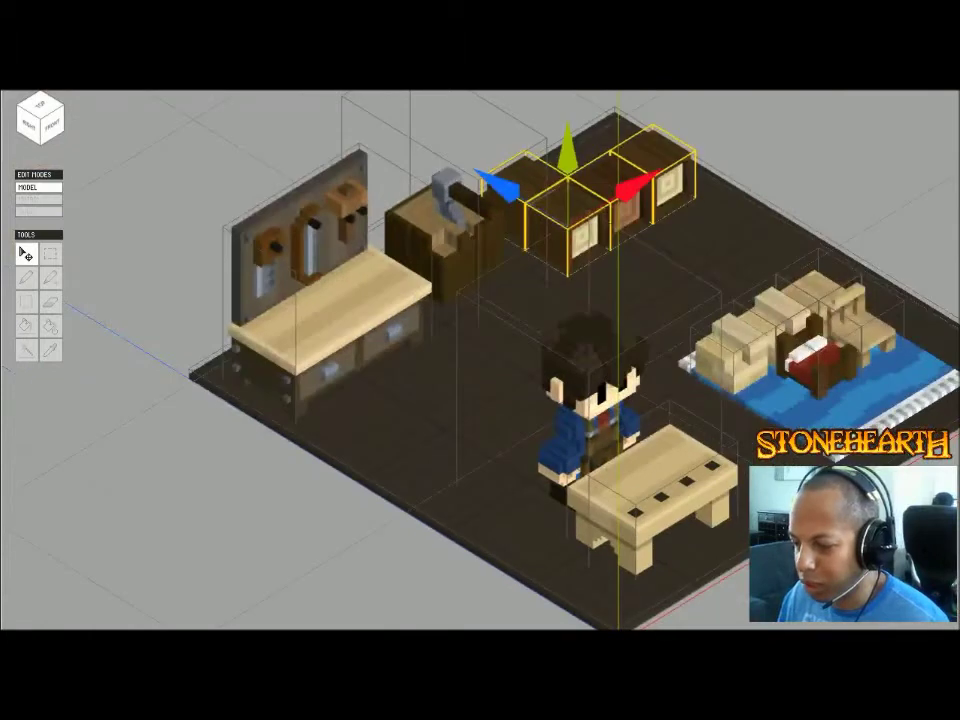
right_click_drag(338, 245, 324, 238)
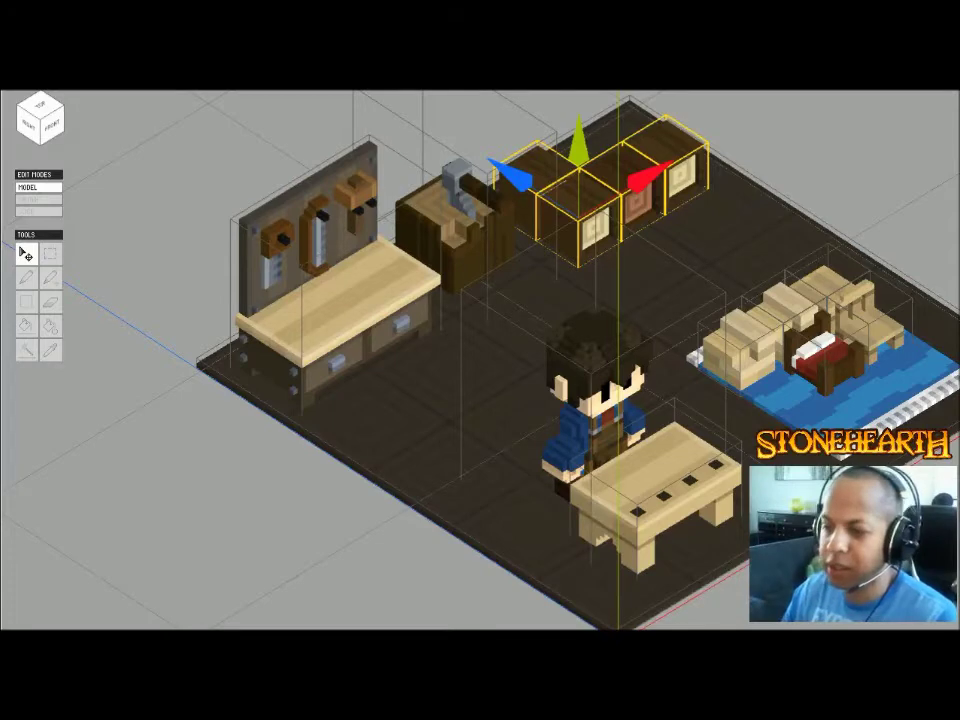
left_click(680, 300)
left_click(840, 190)
- Examine the carpenter, tool bench, log blocks and miniature furniture on the rug from several angles and distances
middle_click_drag(740, 345, 630, 315)
right_click_drag(630, 315, 590, 262)
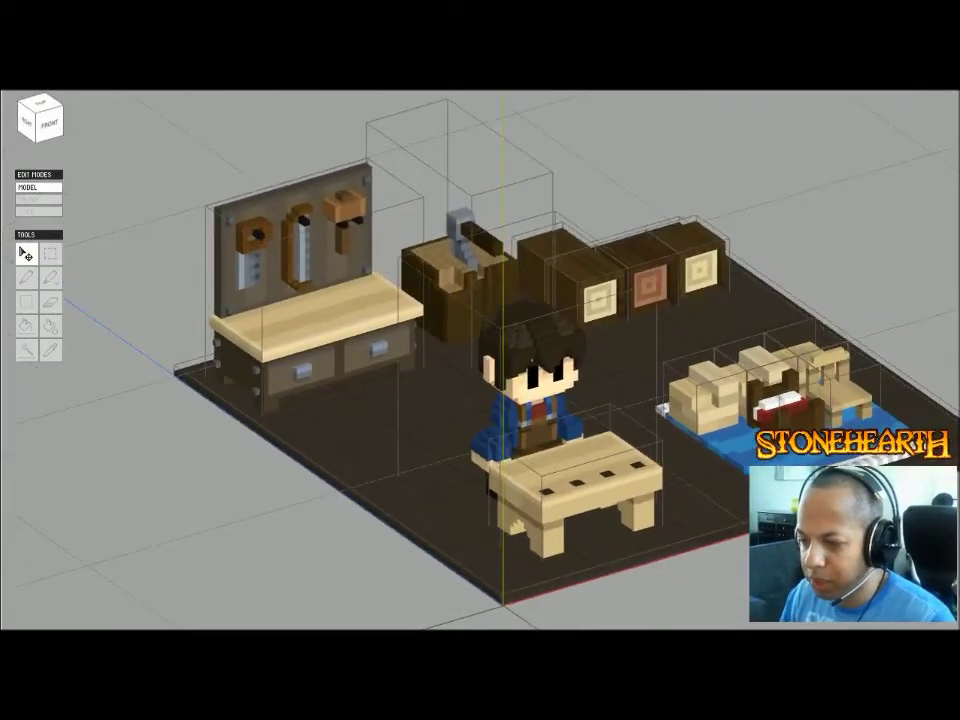
scroll(585, 270, "up", 2)
middle_click_drag(585, 270, 527, 267)
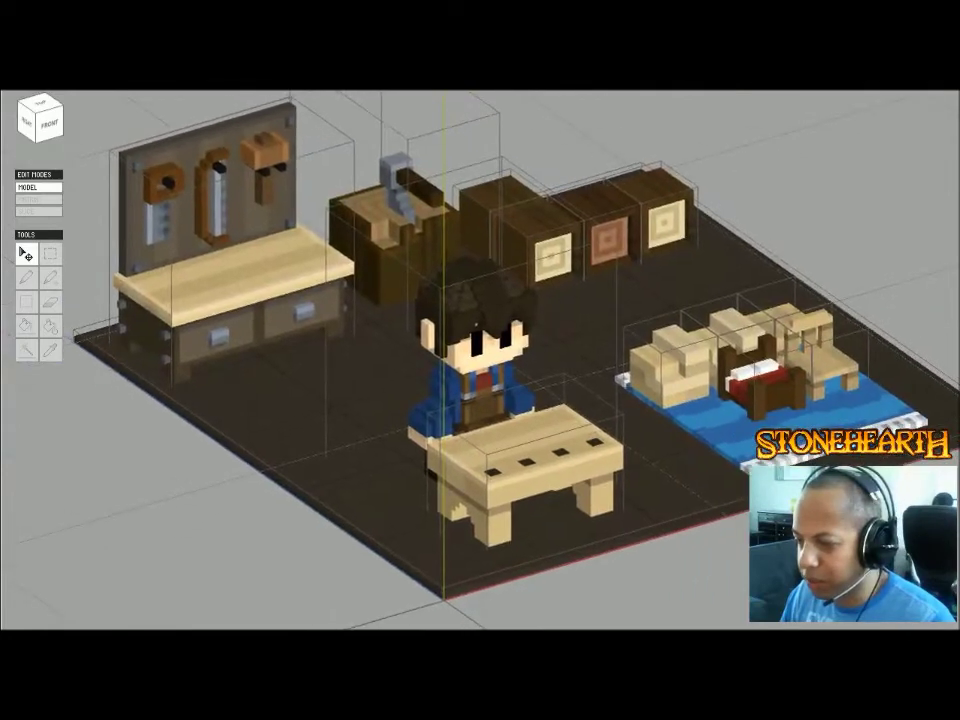
right_click_drag(527, 267, 567, 267)
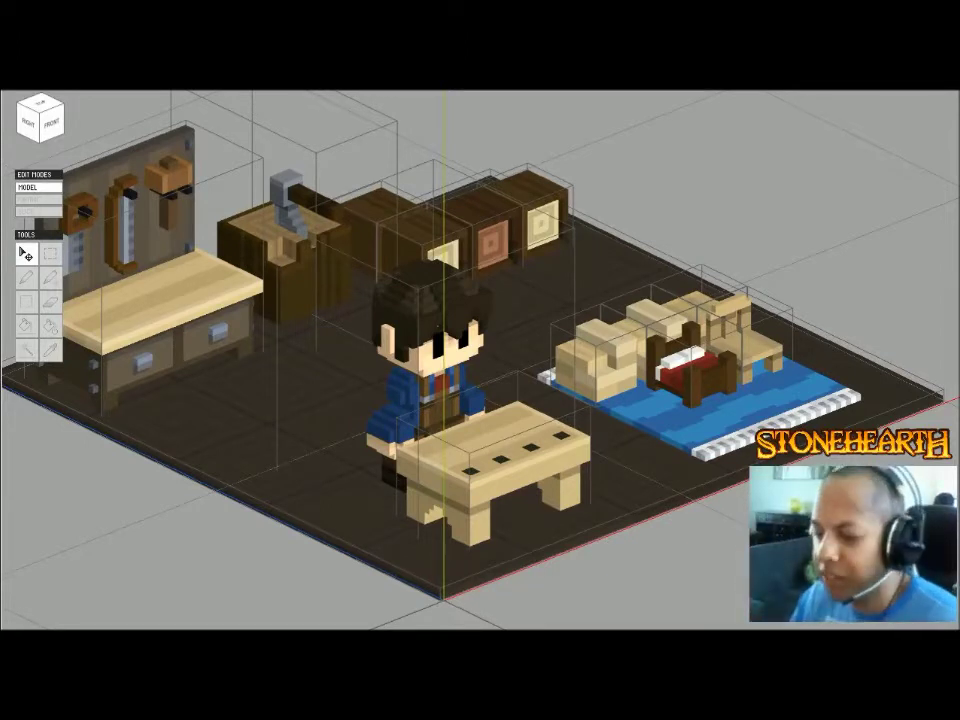
middle_click_drag(566, 386, 622, 378)
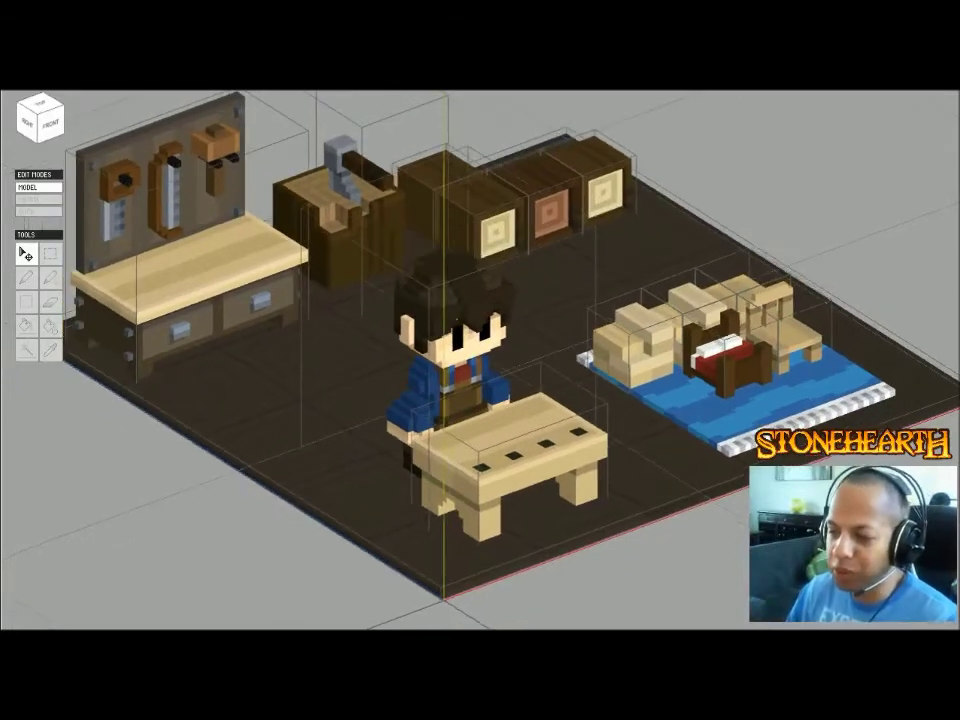
middle_click_drag(480, 360, 521, 334)
scroll(521, 334, "down", 2)
right_click_drag(521, 334, 556, 290)
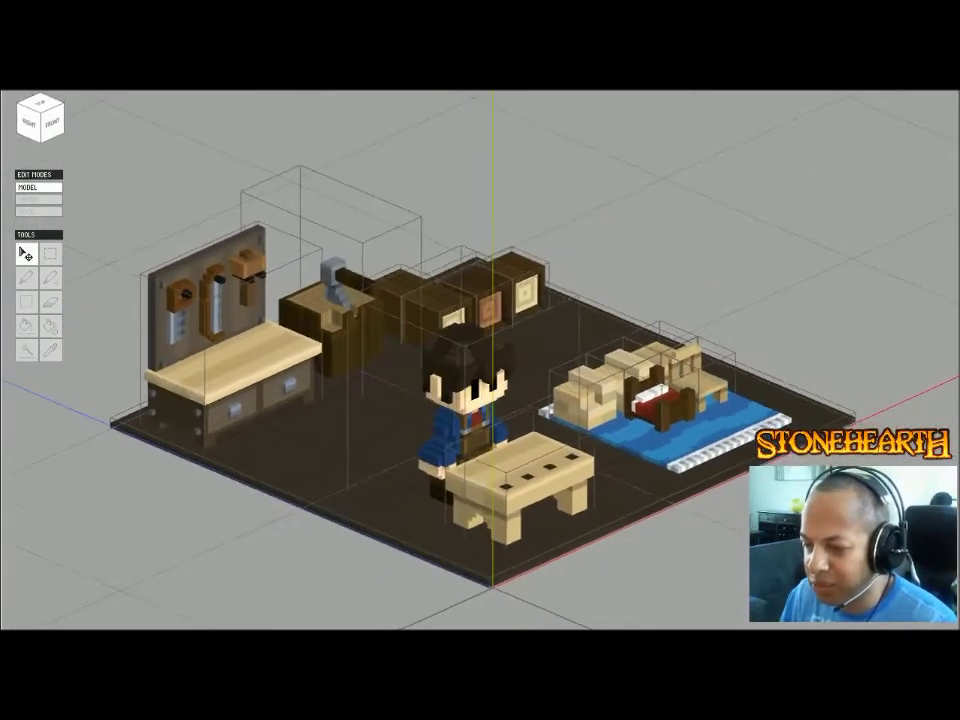
scroll(480, 360, "up", 2)
scroll(480, 360, "up", 1)
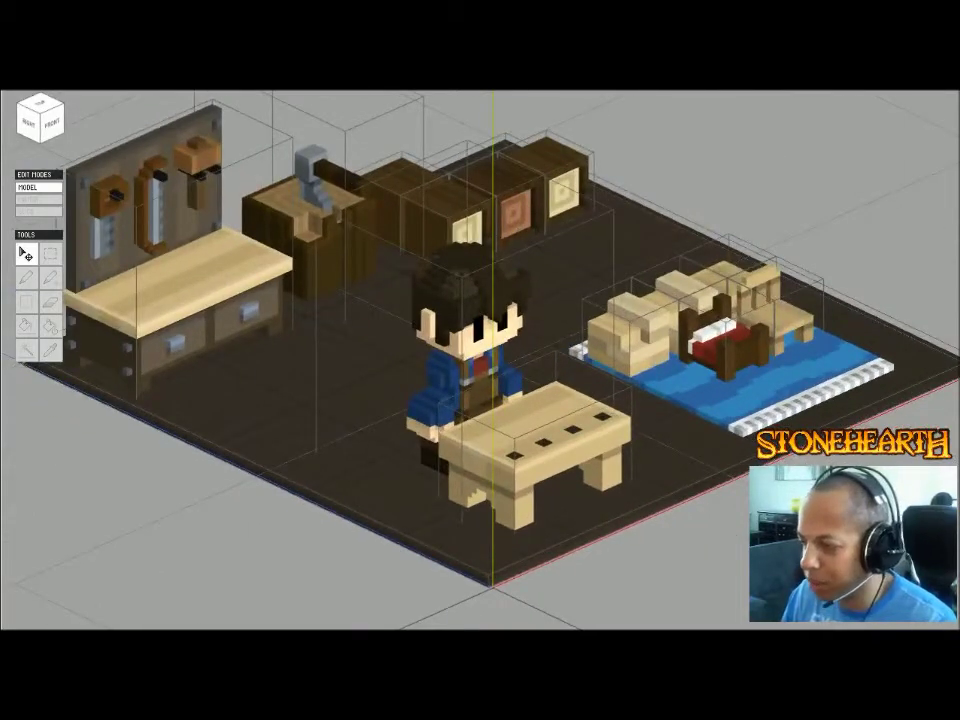
right_click_drag(480, 360, 455, 380)
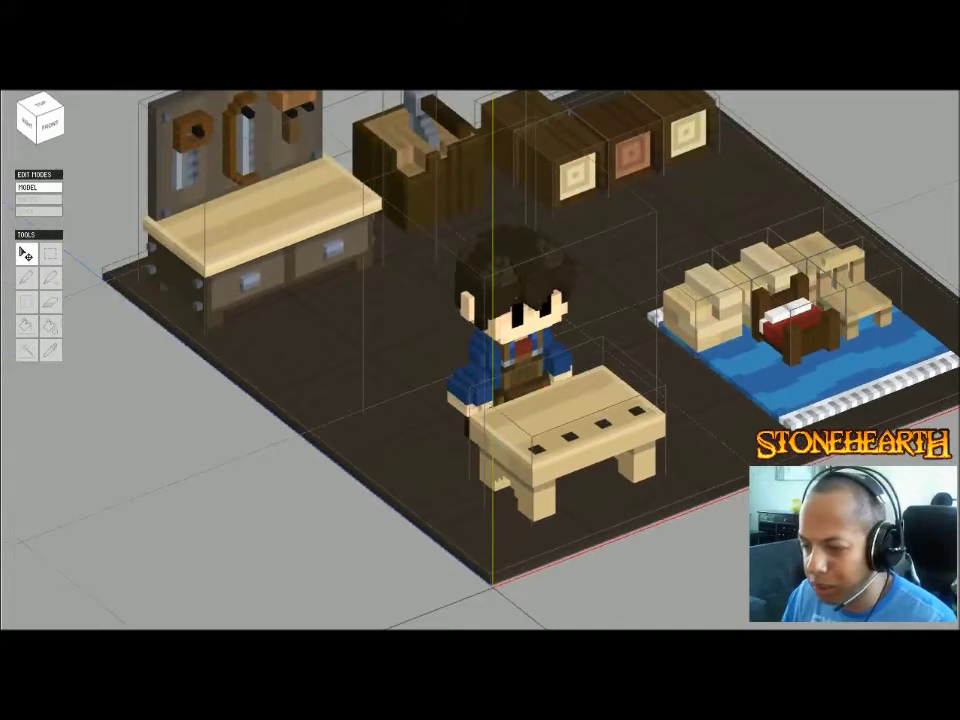
middle_click_drag(480, 360, 415, 402)
middle_click_drag(480, 360, 445, 375)
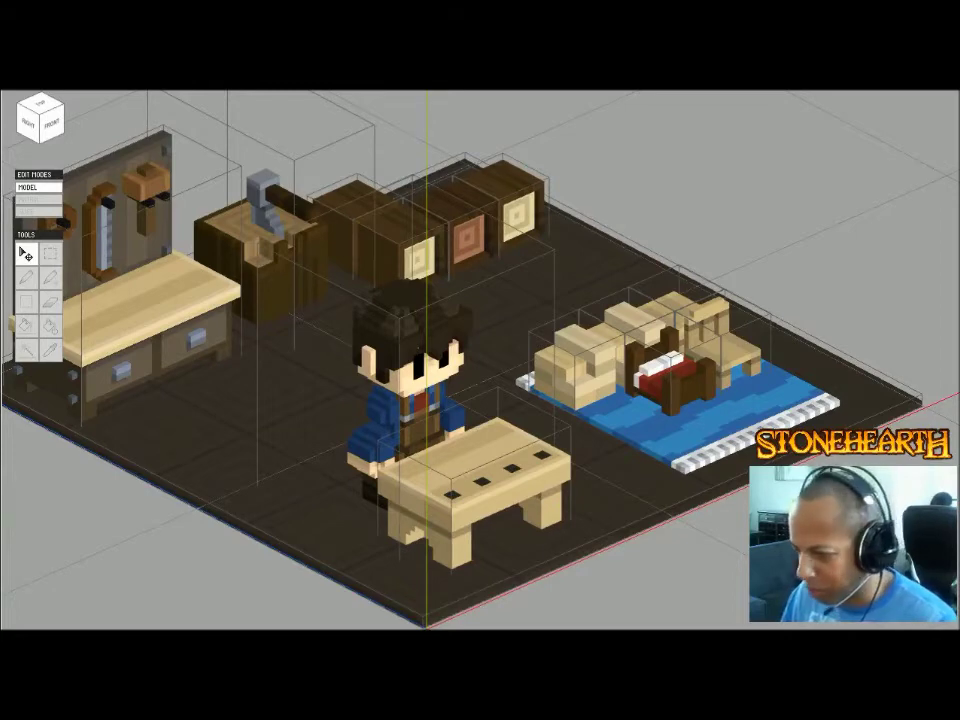
scroll(480, 360, "up", 3)
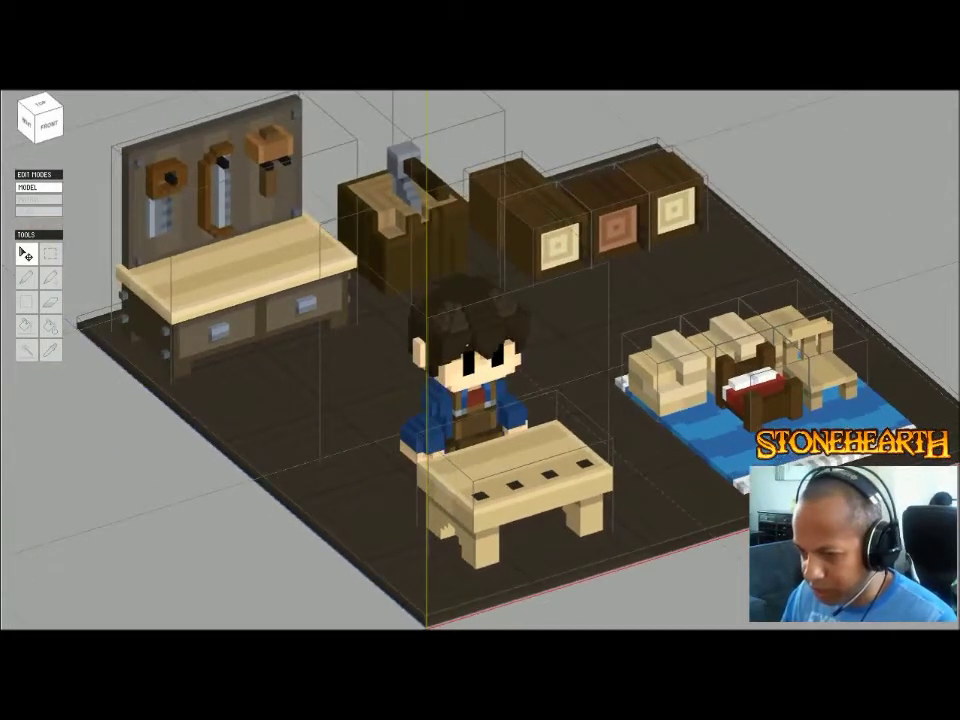
middle_click_drag(480, 360, 471, 308)
right_click_drag(471, 308, 505, 292)
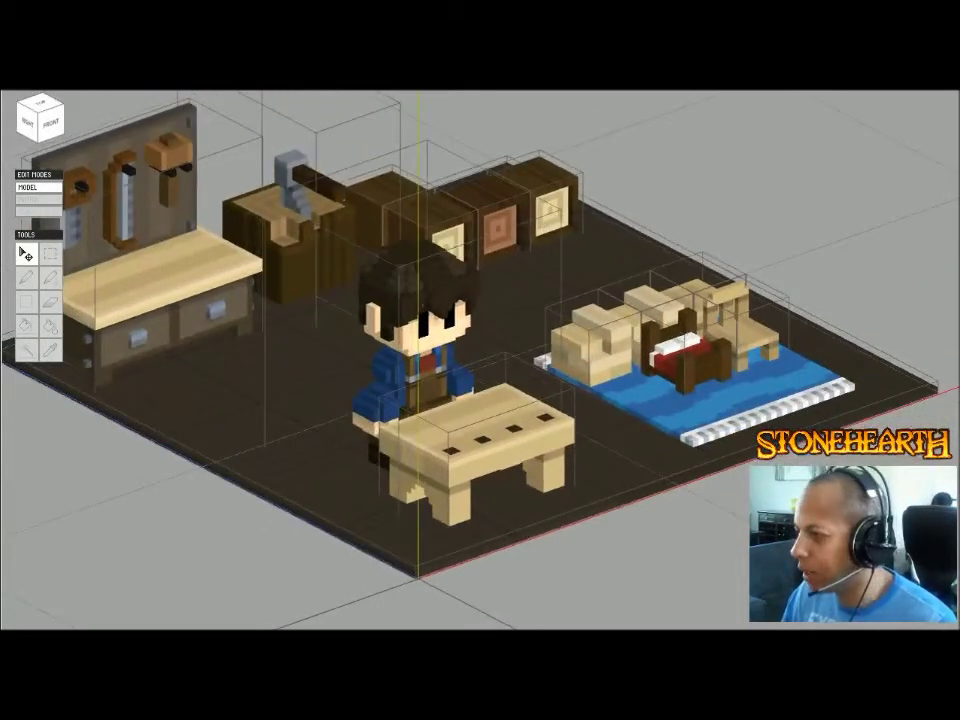
scroll(480, 360, "up", 1)
- Select the pale worktable in front of the carpenter and check its placement within the whole workshop
left_click(478, 432)
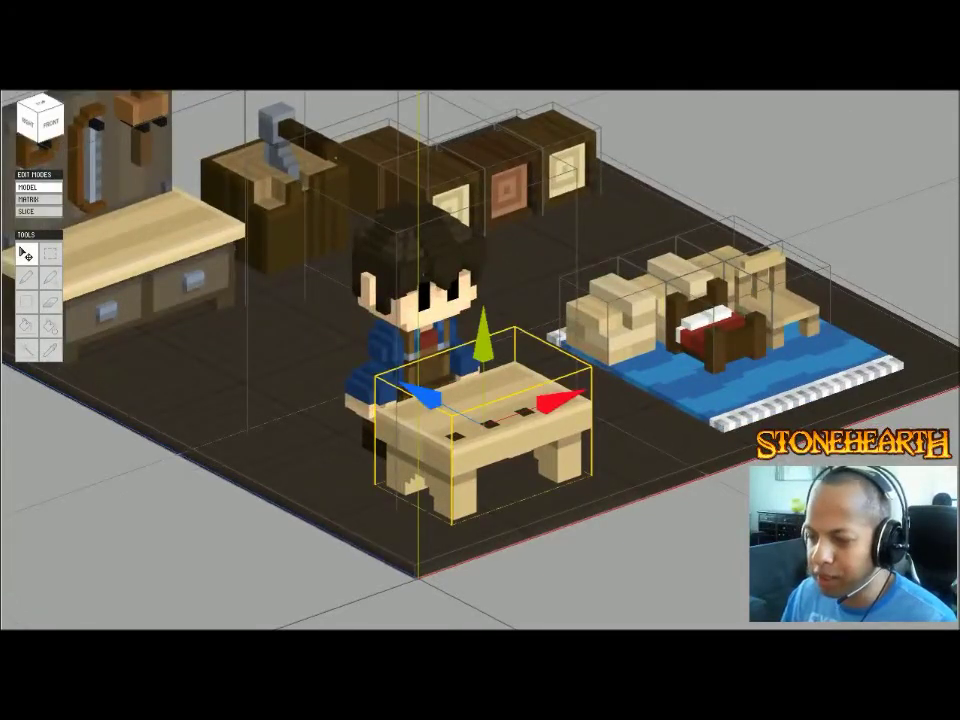
scroll(480, 360, "down", 4)
mouse_move(480, 360)
right_mouse_down()
mouse_move(600, 385)
mouse_move(475, 358)
mouse_move(490, 380)
right_mouse_up()
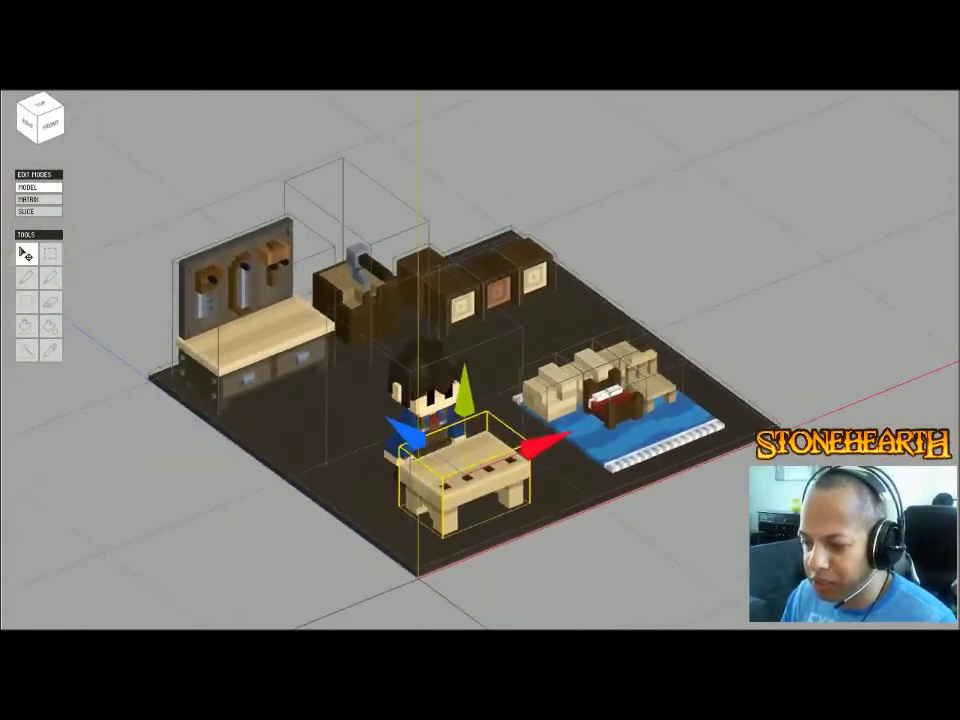
scroll(480, 360, "up", 3)
middle_click_drag(480, 360, 608, 289)
mouse_move(608, 289)
right_mouse_down()
mouse_move(450, 250)
mouse_move(565, 255)
mouse_move(608, 288)
right_mouse_up()
right_click_drag(480, 360, 554, 298)
- Select the dark workshop floor and hide it, leaving the furniture and carpenter visible
left_click(400, 420)
right_click_drag(420, 368, 460, 365)
middle_click_drag(460, 365, 431, 394)
right_click_drag(431, 394, 470, 414)
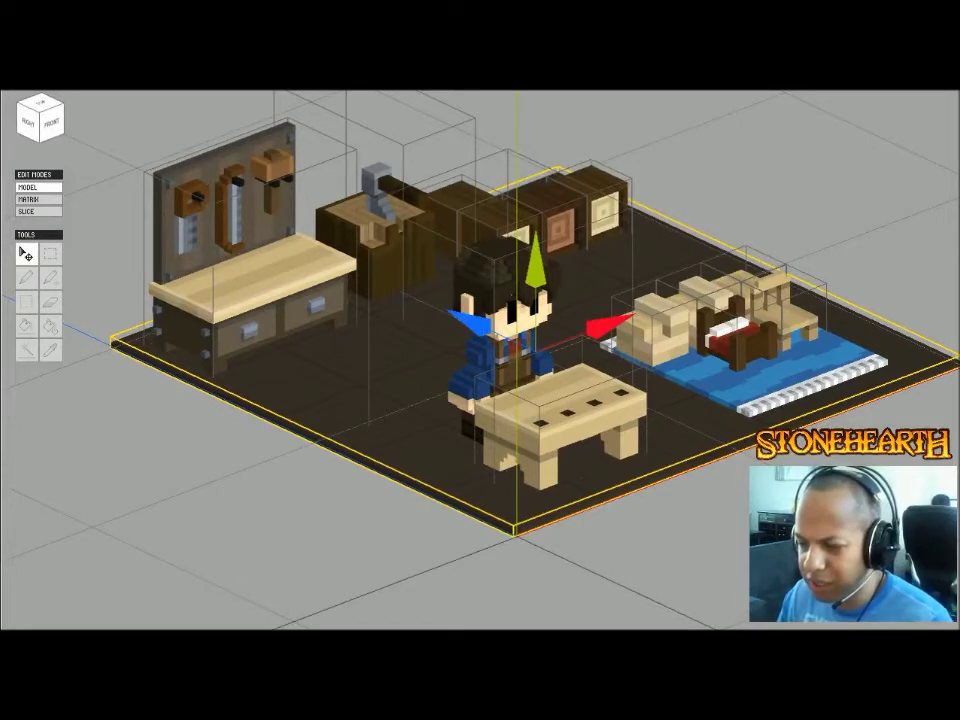
right_click_drag(480, 360, 540, 325)
key("h")
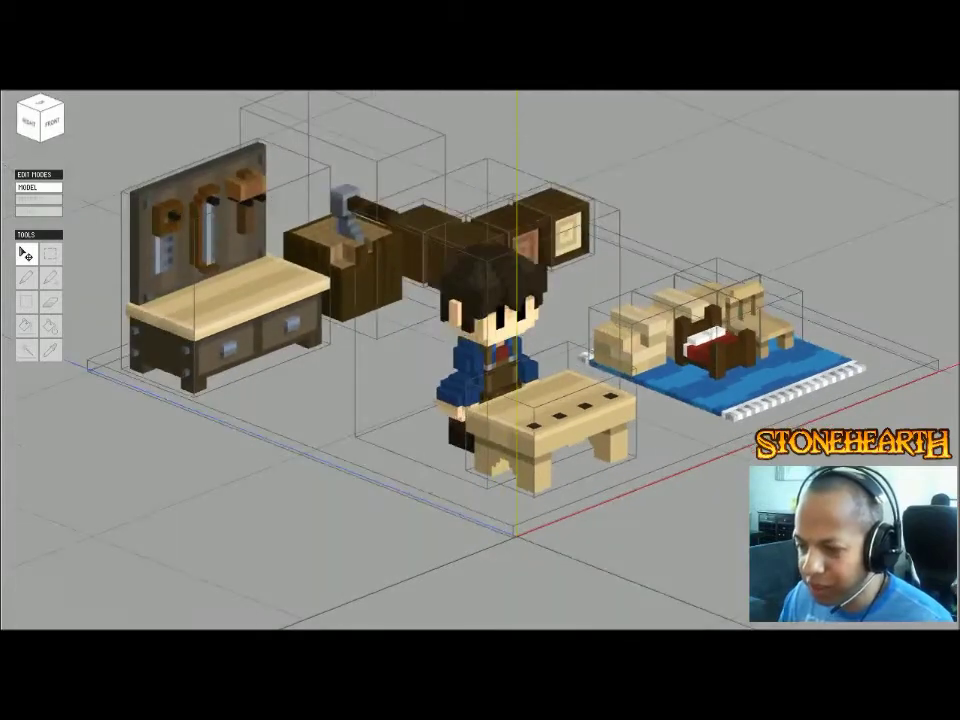
- Select the leftover outline of the hidden workshop floor and remove it, keeping the carpenter and furniture in the scene
scroll(480, 360, "up", 2)
right_click_drag(480, 360, 445, 365)
scroll(480, 360, "down", 2)
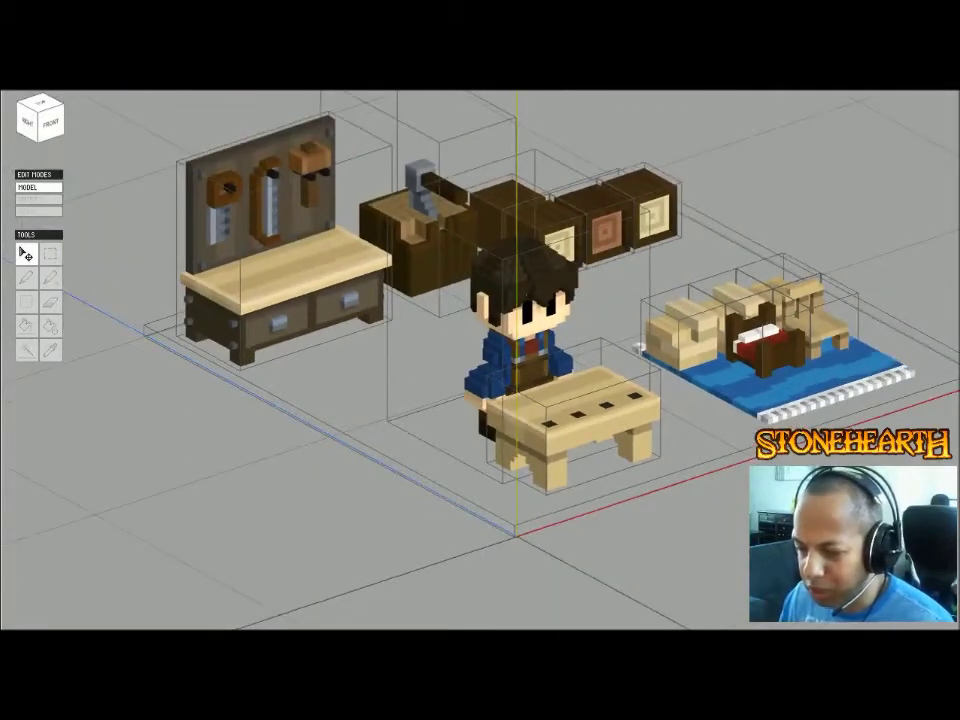
key("ctrl+a")
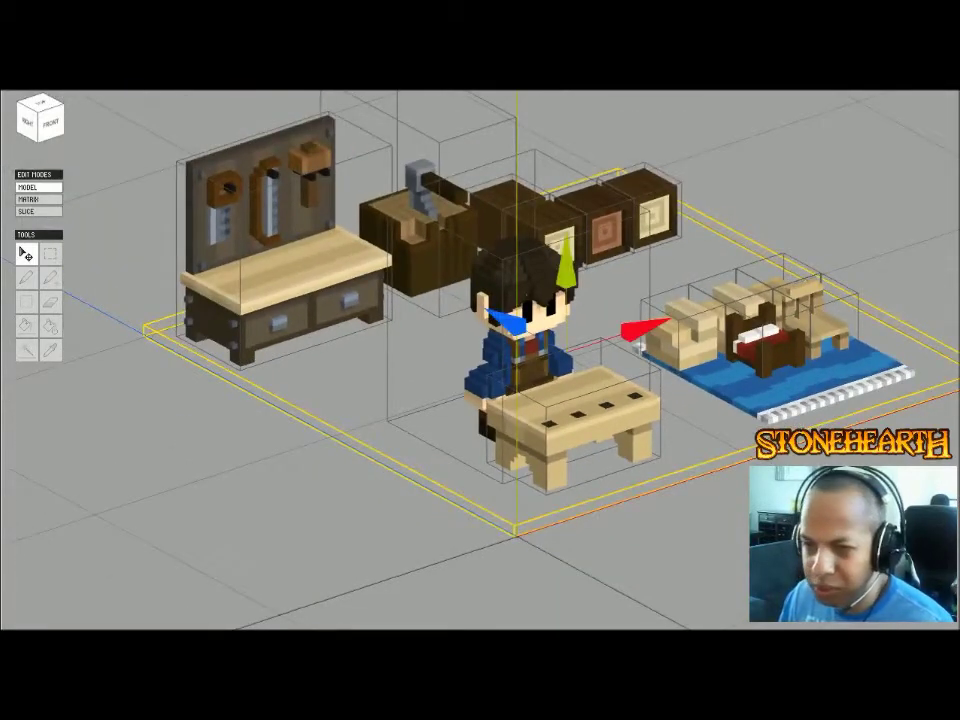
left_click(88, 90)
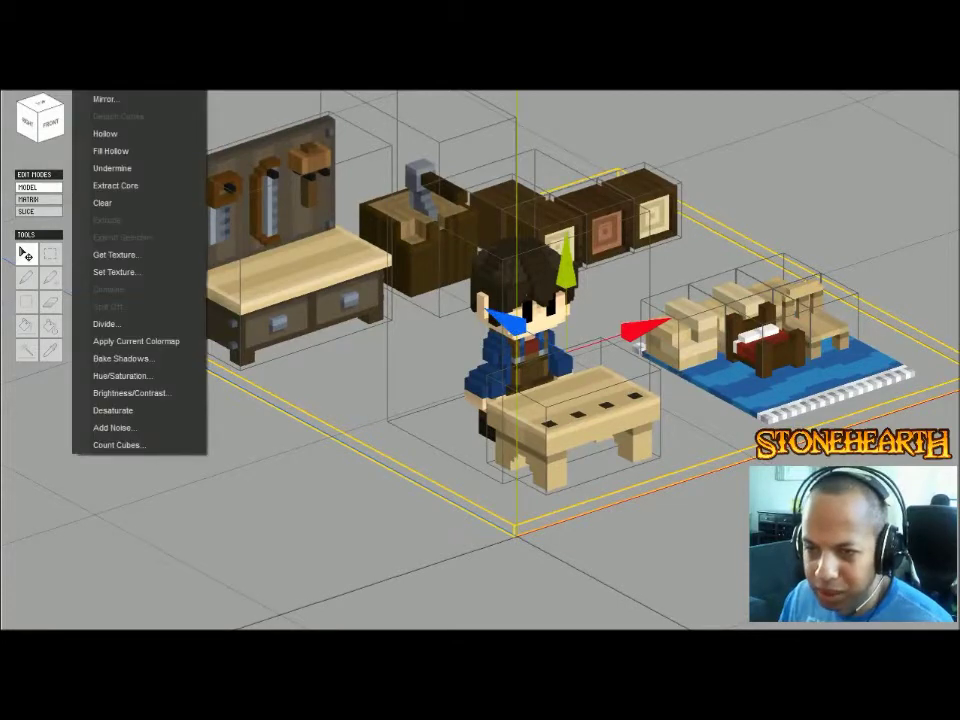
left_click(795, 388)
left_click(640, 540)
right_click_drag(640, 540, 612, 522)
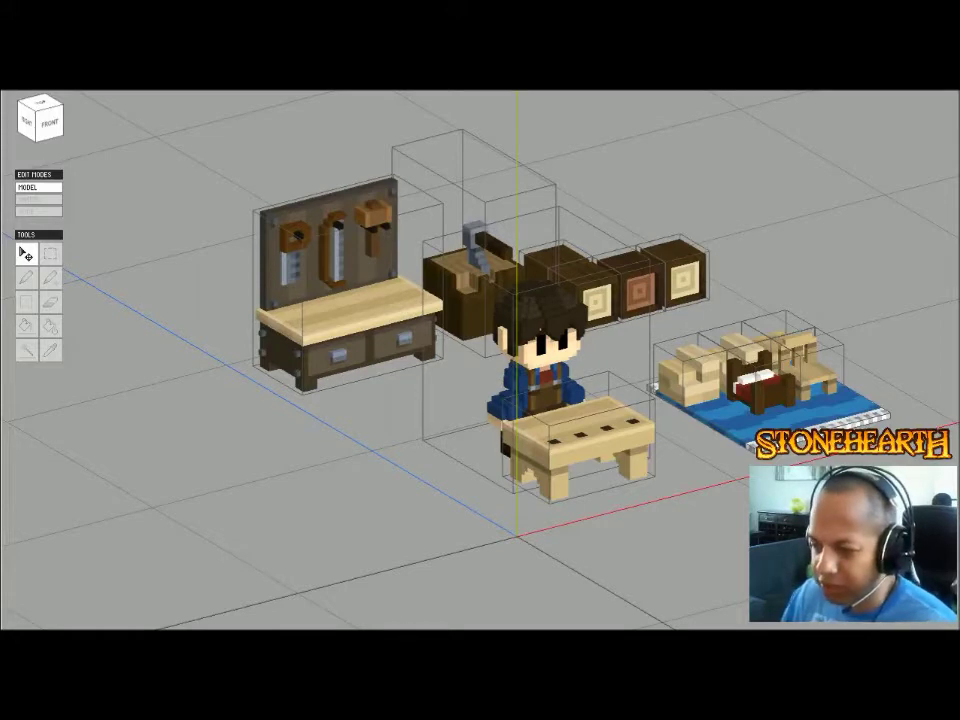
right_click_drag(612, 522, 568, 538)
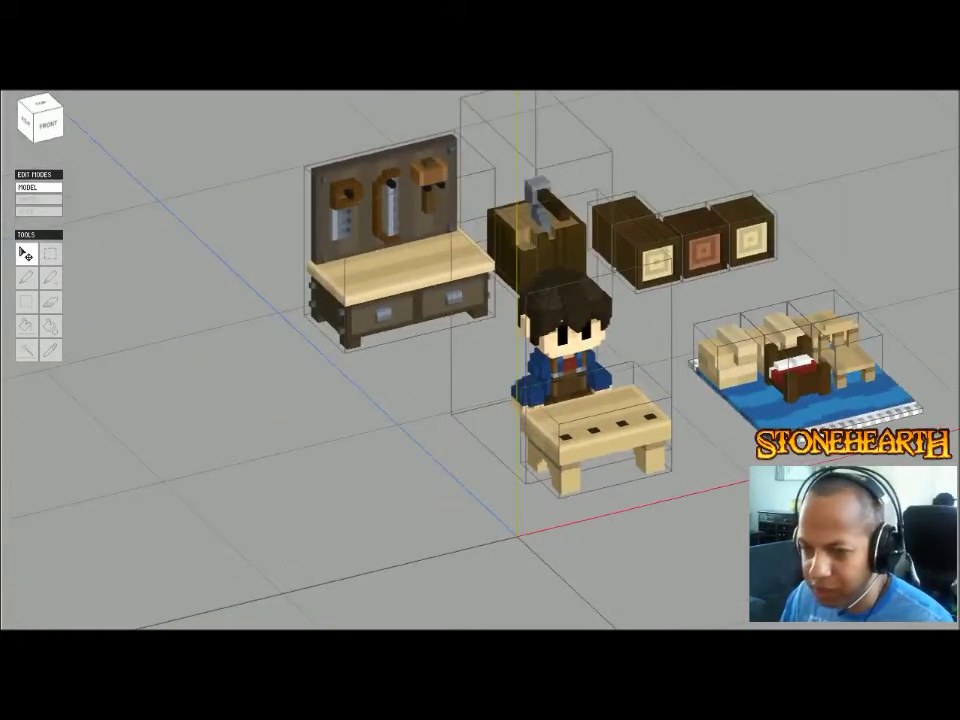
- In top view, move the carpenter and pale worktable together into the corner where the red and blue axes meet
left_click(40, 104)
middle_click_drag(640, 420, 493, 355)
scroll(410, 350, "down", 3)
scroll(528, 400, "up", 2)
scroll(404, 474, "down", 1)
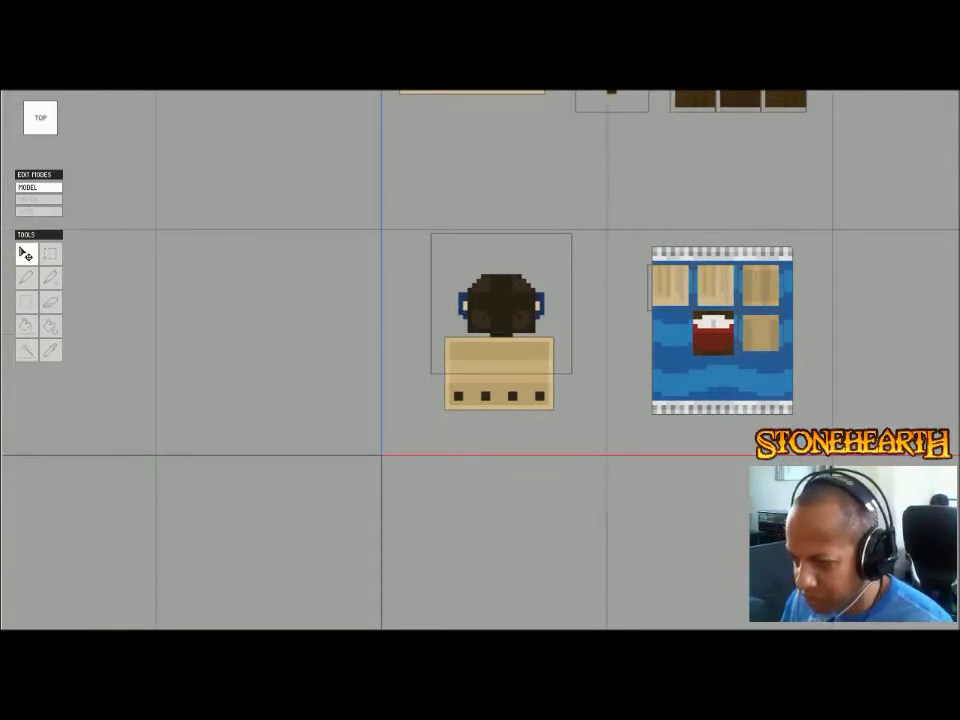
scroll(450, 300, "down", 1)
middle_click_drag(450, 300, 488, 345)
left_click_drag(427, 254, 573, 465)
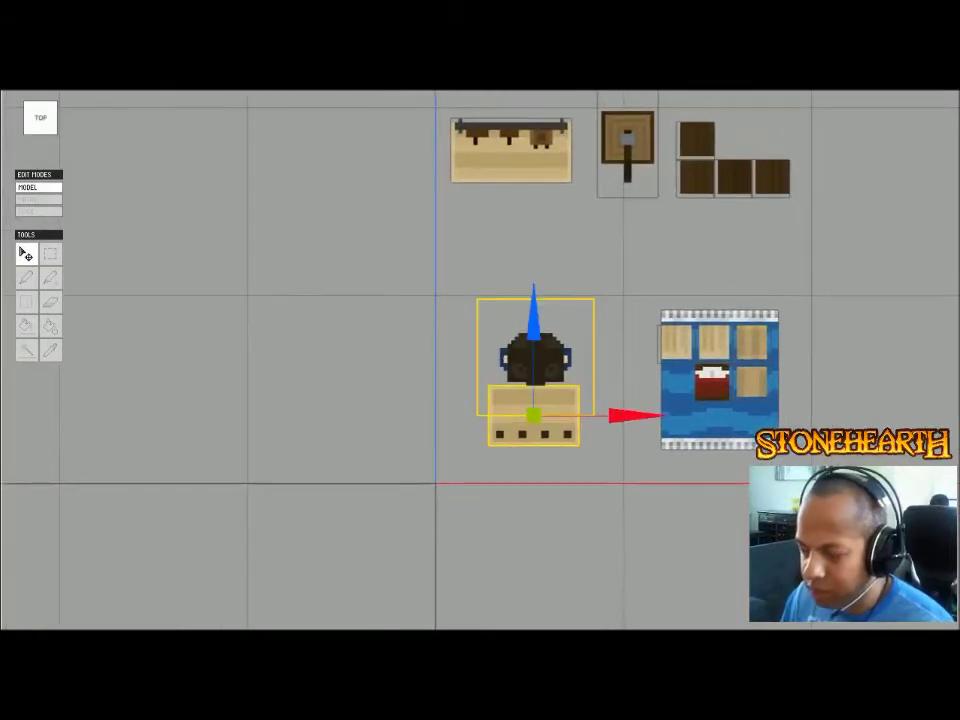
left_click_drag(635, 415, 594, 415)
left_click(695, 179)
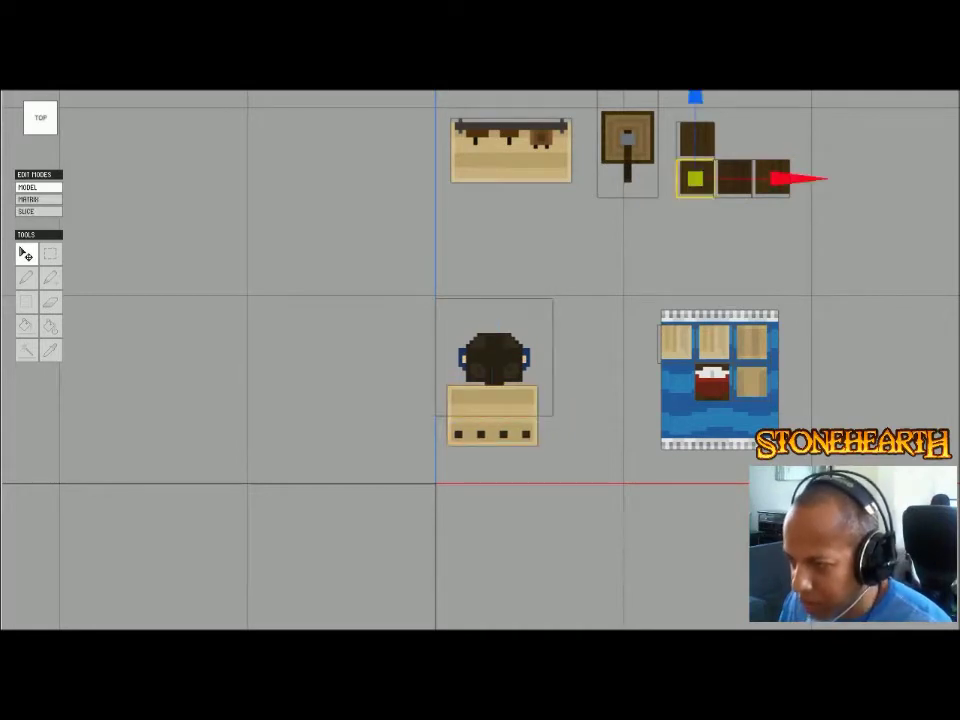
left_click_drag(337, 280, 572, 462)
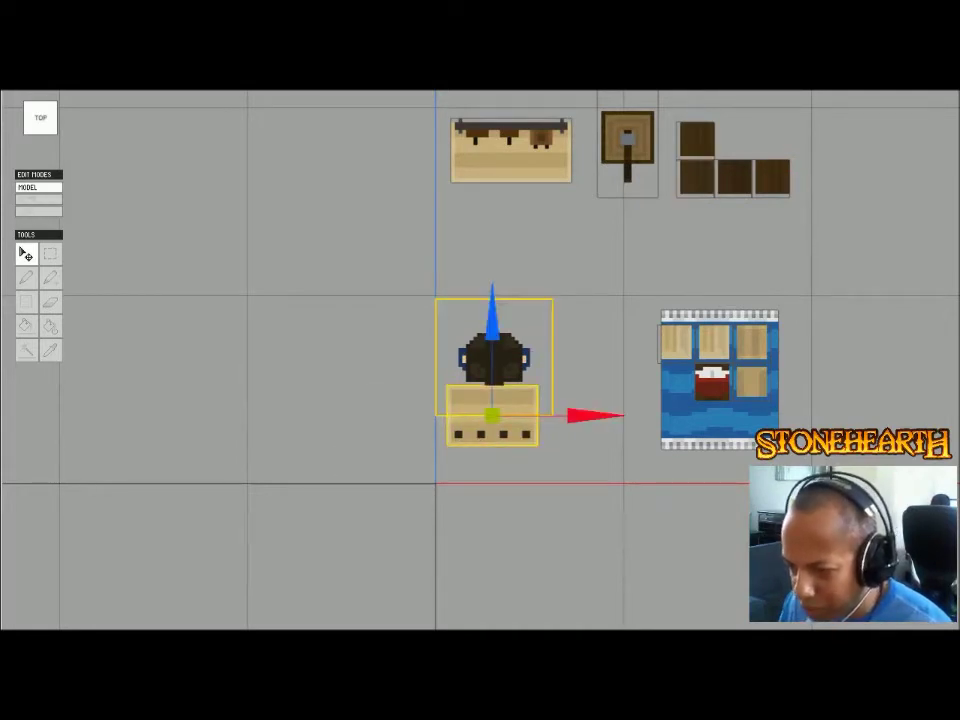
left_click_drag(491, 315, 491, 353)
- Move the blue rug with its miniature furniture beside the carpenter, with its front fringe near the red axis
left_click_drag(636, 286, 796, 464)
left_click_drag(815, 344, 745, 344)
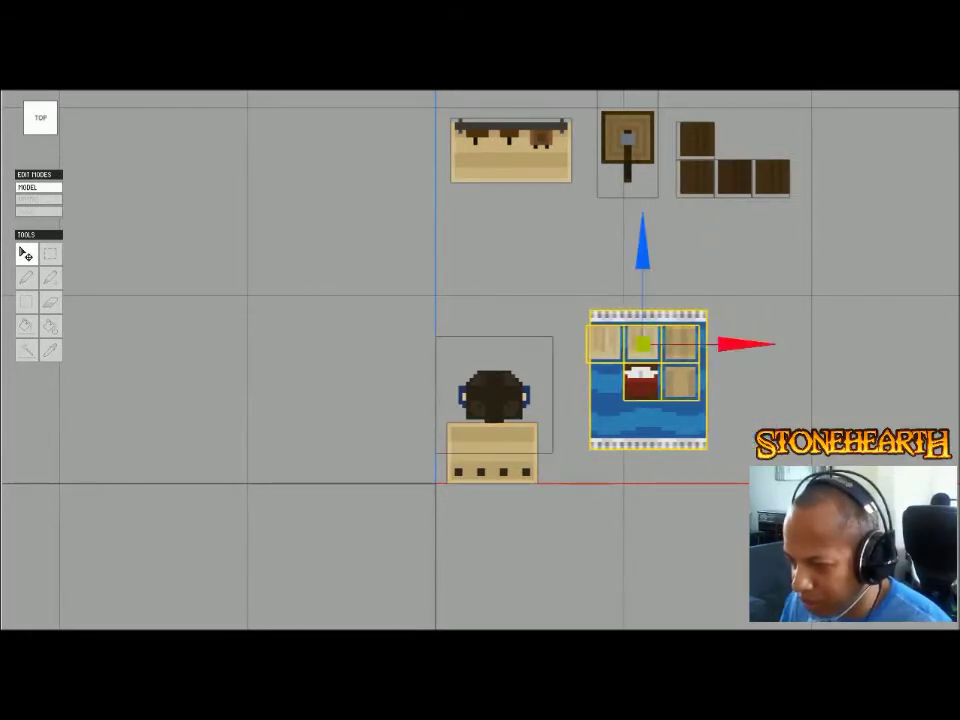
left_click_drag(641, 240, 641, 271)
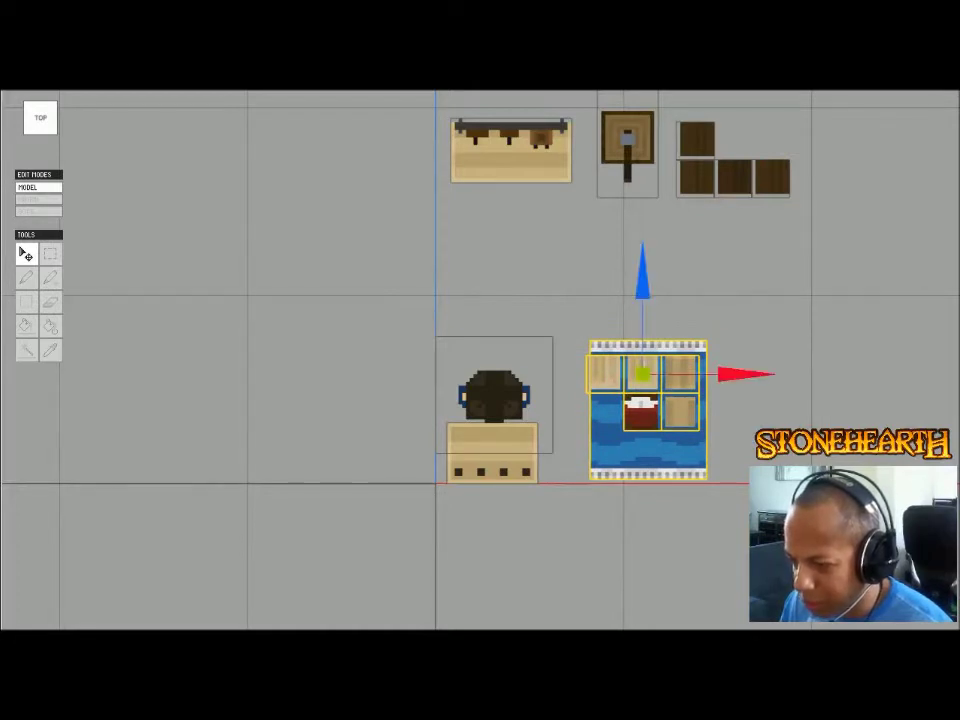
left_click_drag(643, 369, 762, 374)
left_click_drag(396, 270, 551, 506)
left_click_drag(664, 287, 825, 506)
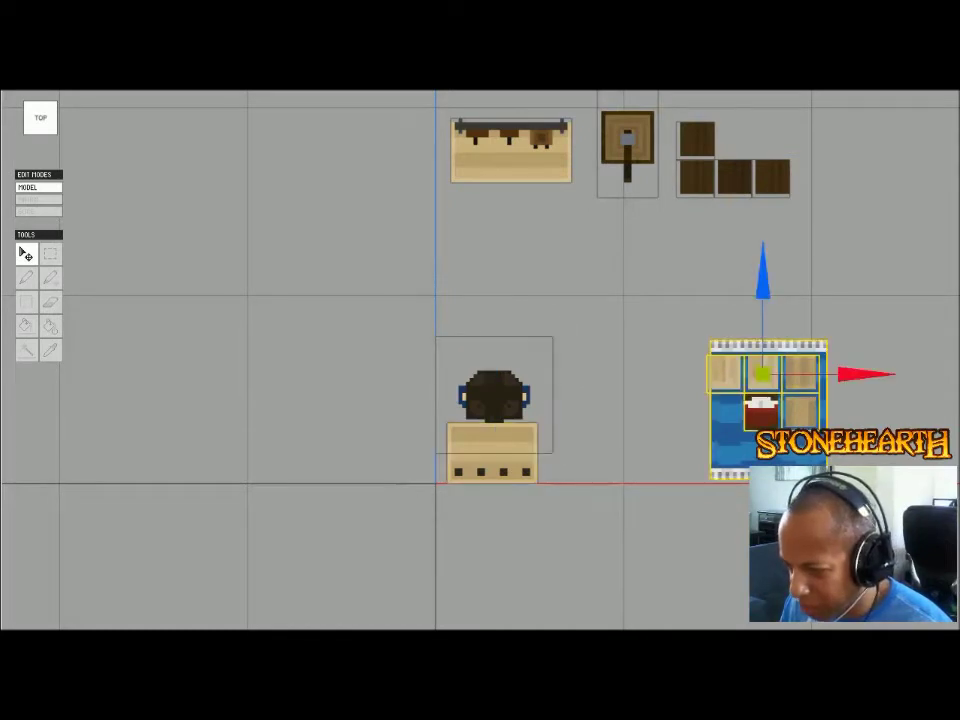
left_click_drag(866, 374, 716, 374)
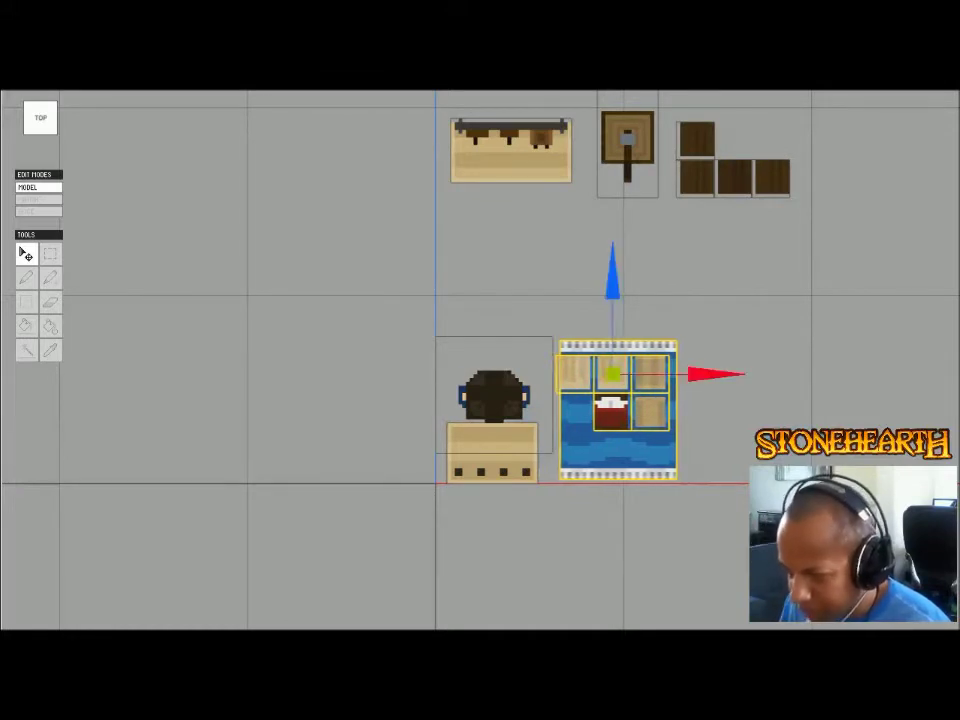
- Move the tool bench close behind the carpenter with its side flush against the blue axis, and check the layout
middle_click_drag(716, 374, 690, 393)
left_click_drag(384, 124, 532, 198)
left_click_drag(484, 94, 484, 214)
left_click_drag(590, 290, 575, 290)
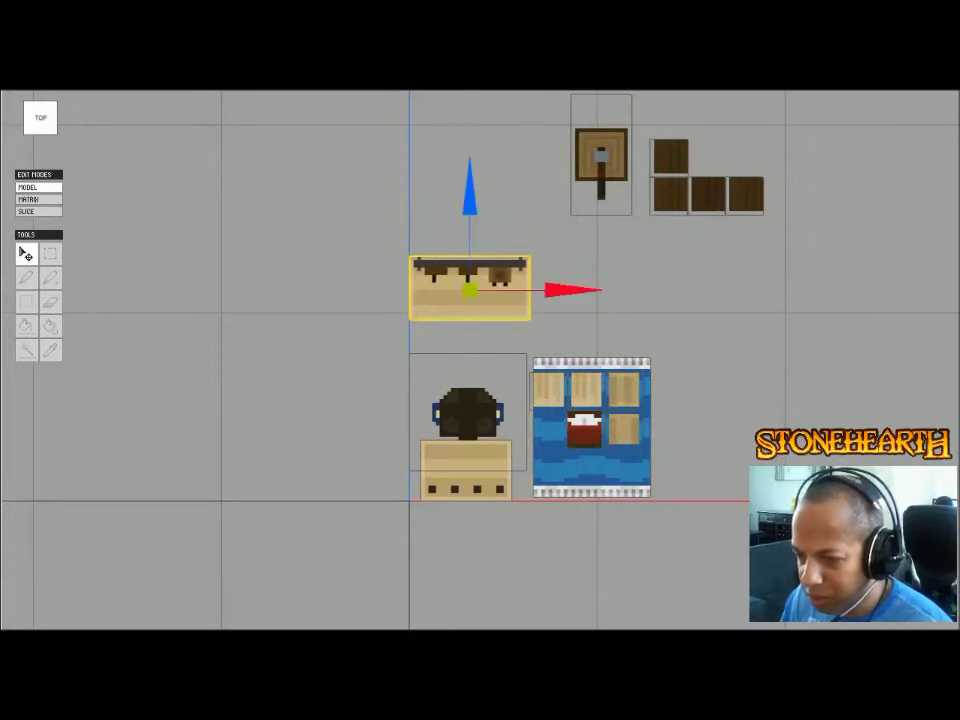
left_click_drag(469, 195, 469, 213)
left_click(601, 160)
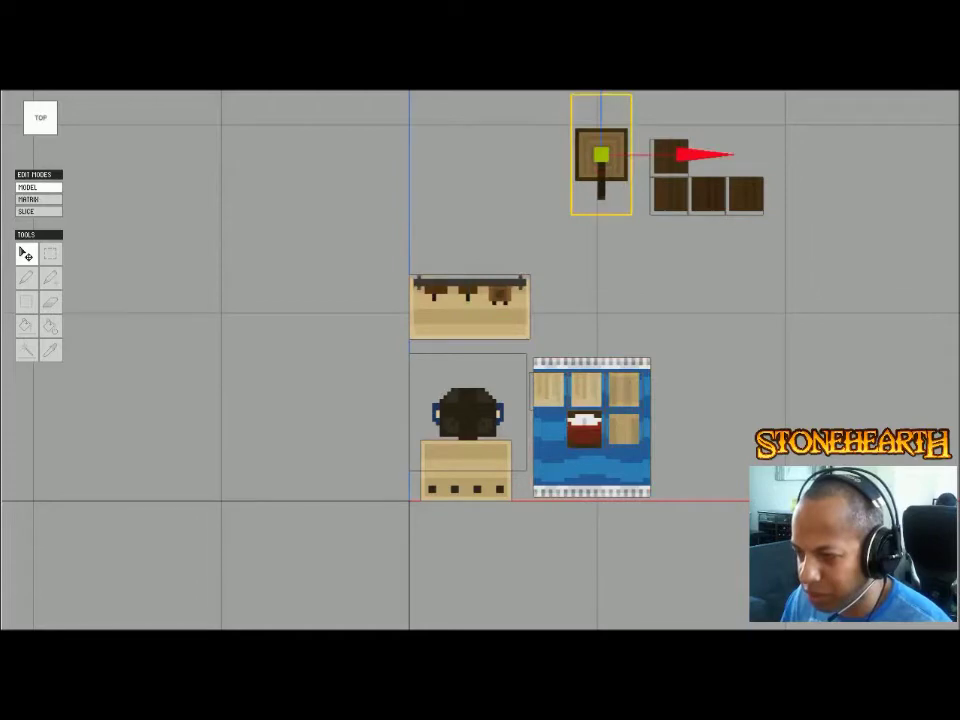
right_click_drag(560, 330, 545, 305)
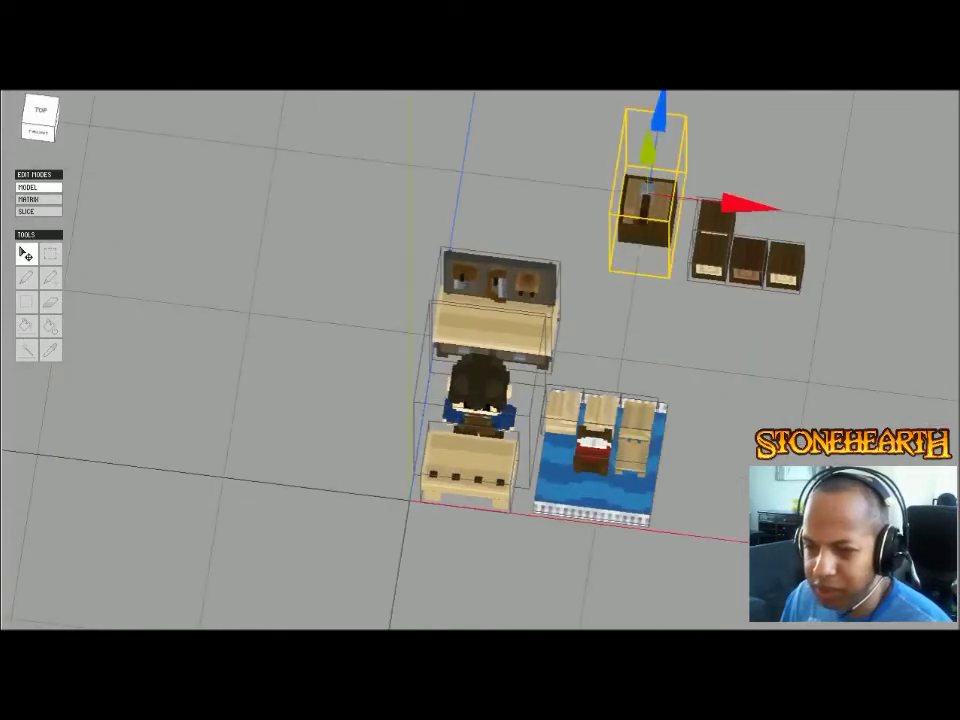
left_click(41, 110)
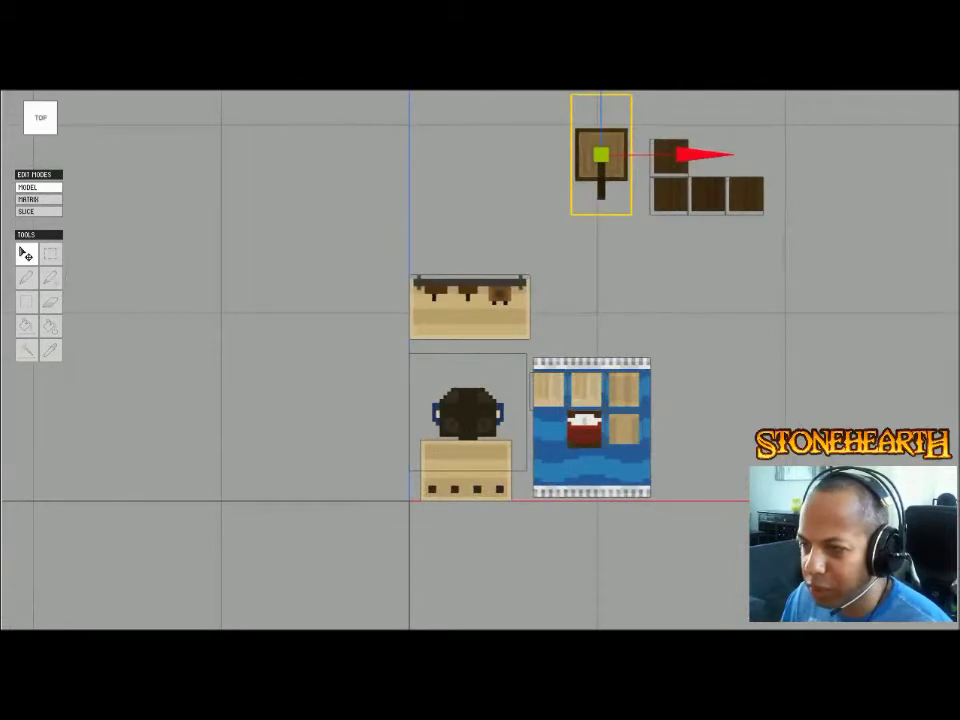
- Create a white cuboid matrix with width 60, height 1 and depth 60 as a floor slab
key("Insert")
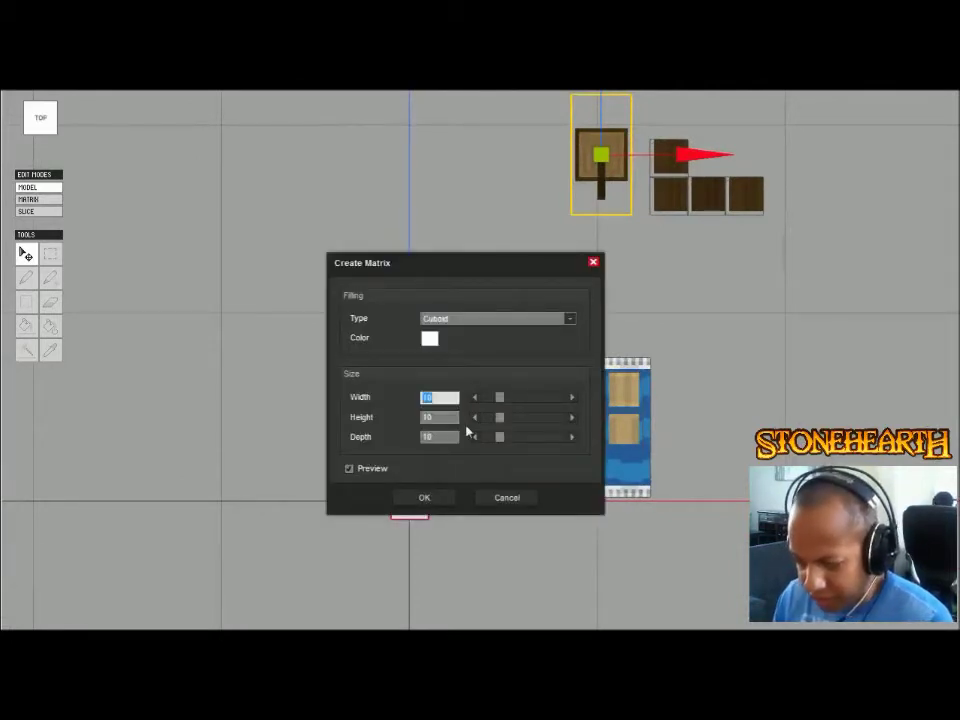
type("60")
key("Tab")
type("60")
key("Tab")
type("1")
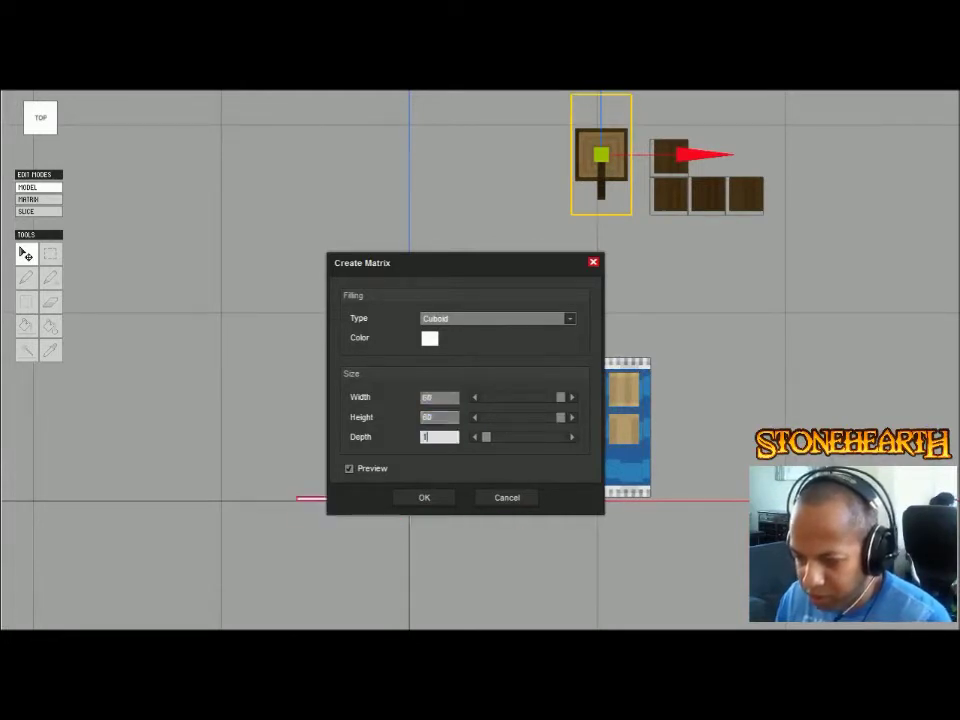
key("Tab")
key("Tab")
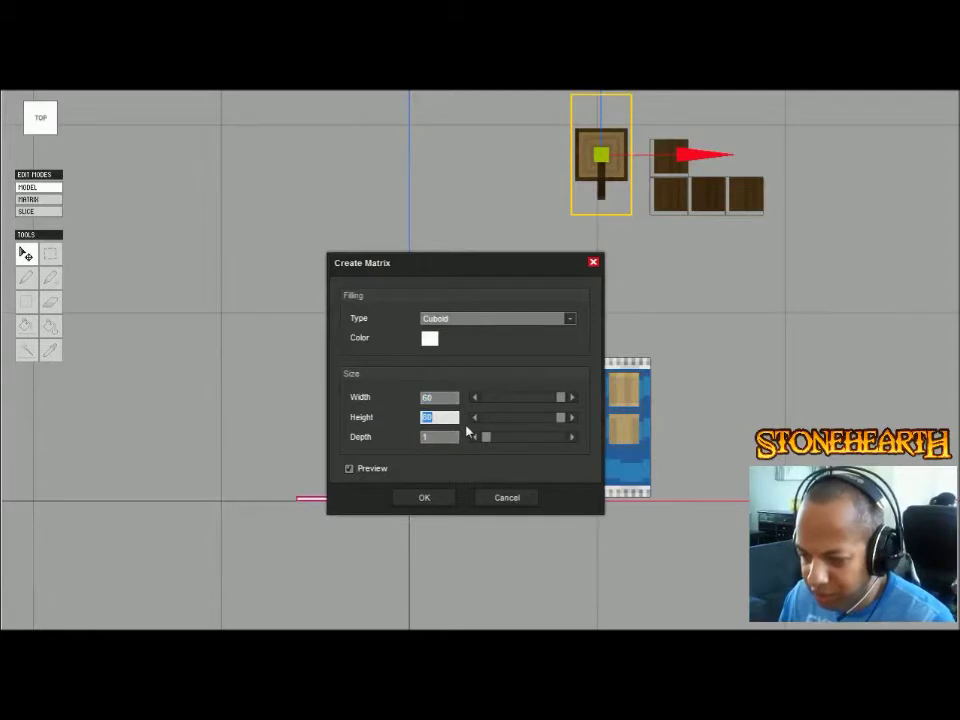
key("Tab")
key("shift+Tab")
type("1")
key("Tab")
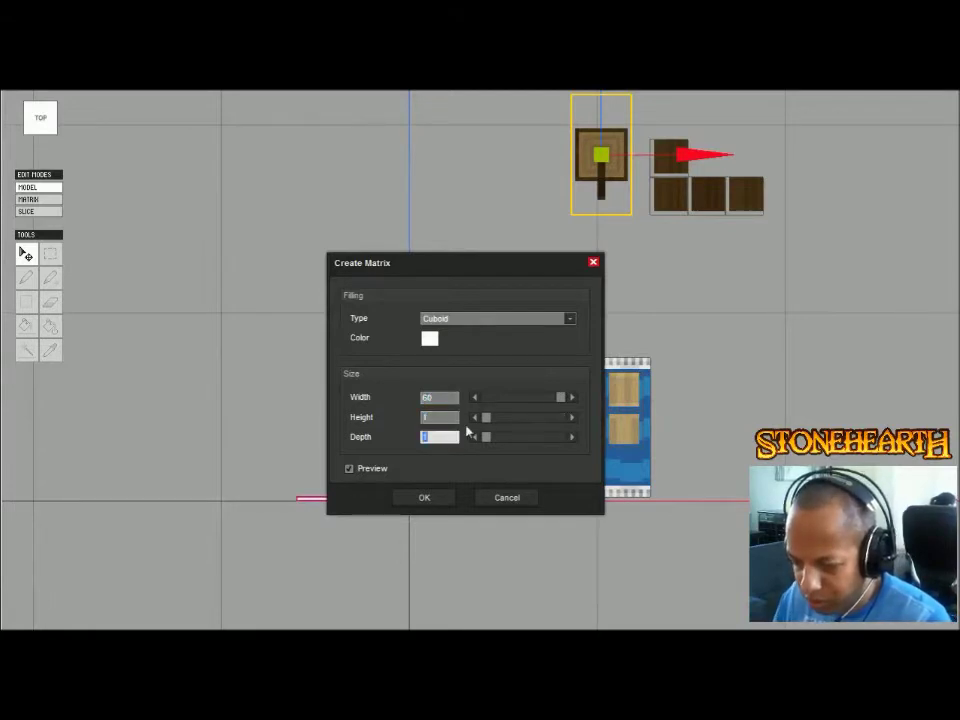
type("60")
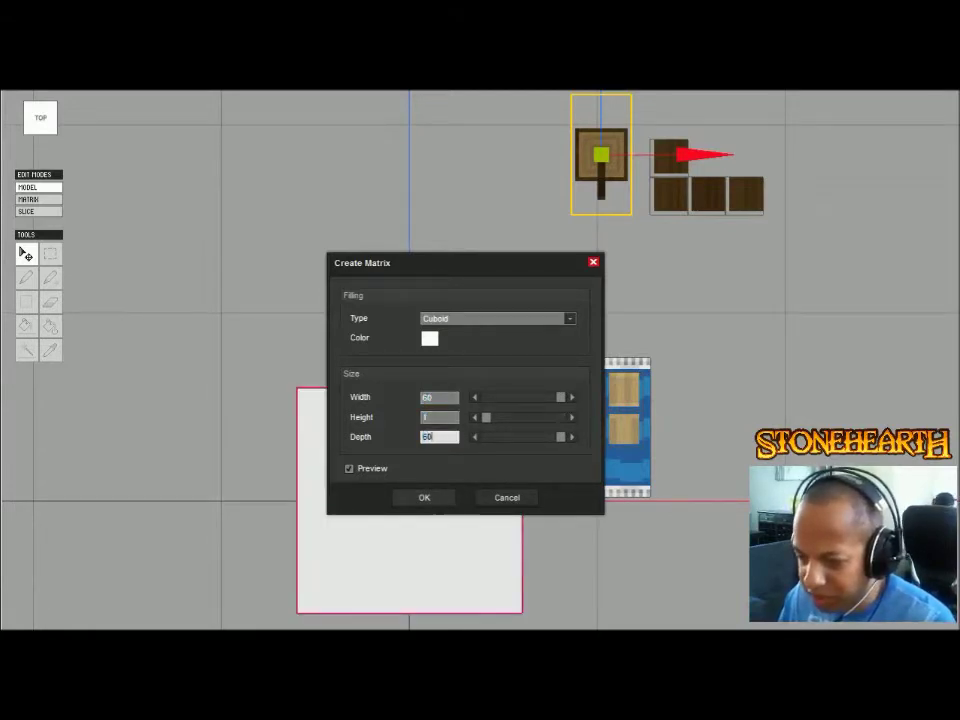
key("Return")
- Position the 60 by 60 slab beneath the carpenter, tool bench and rug, with its front corner at the origin
left_click_drag(515, 501, 632, 501)
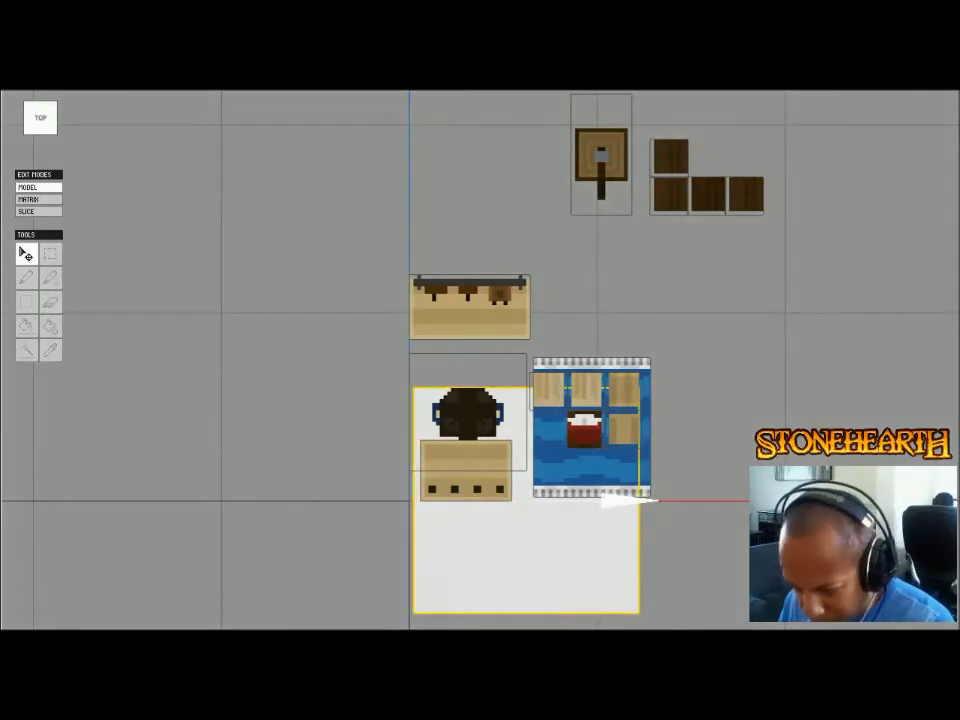
left_click_drag(521, 400, 521, 287)
right_click_drag(560, 420, 622, 320)
scroll(622, 385, "up", 3)
right_click_drag(572, 384, 740, 445)
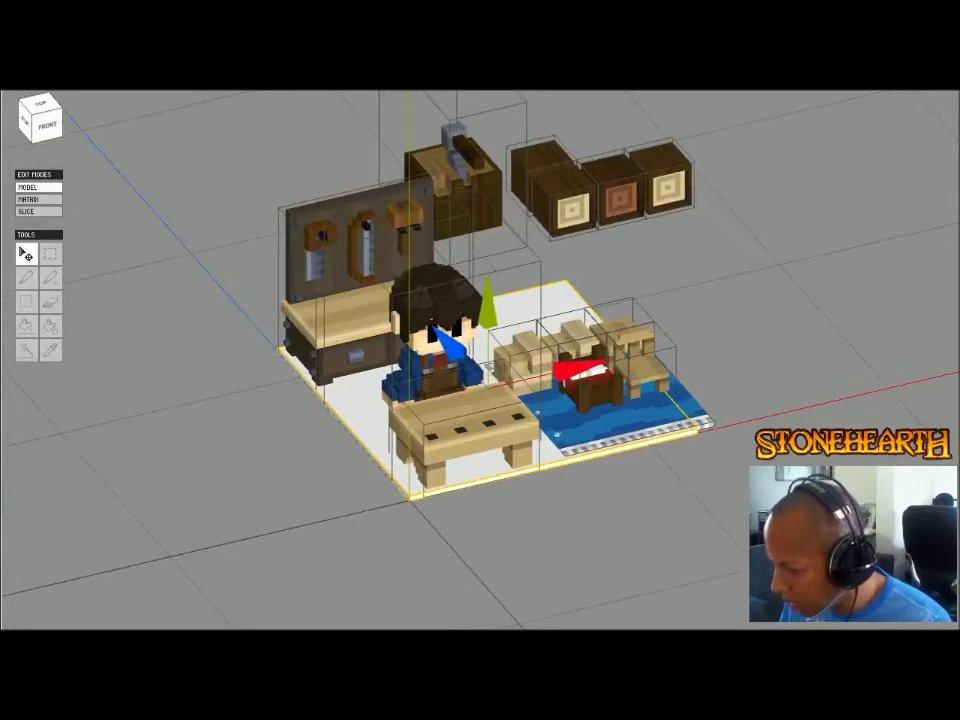
- Check how the 60 by 60 slab covers the workshop pieces, and move it aside along the red axis, clear of them
left_click(40, 103)
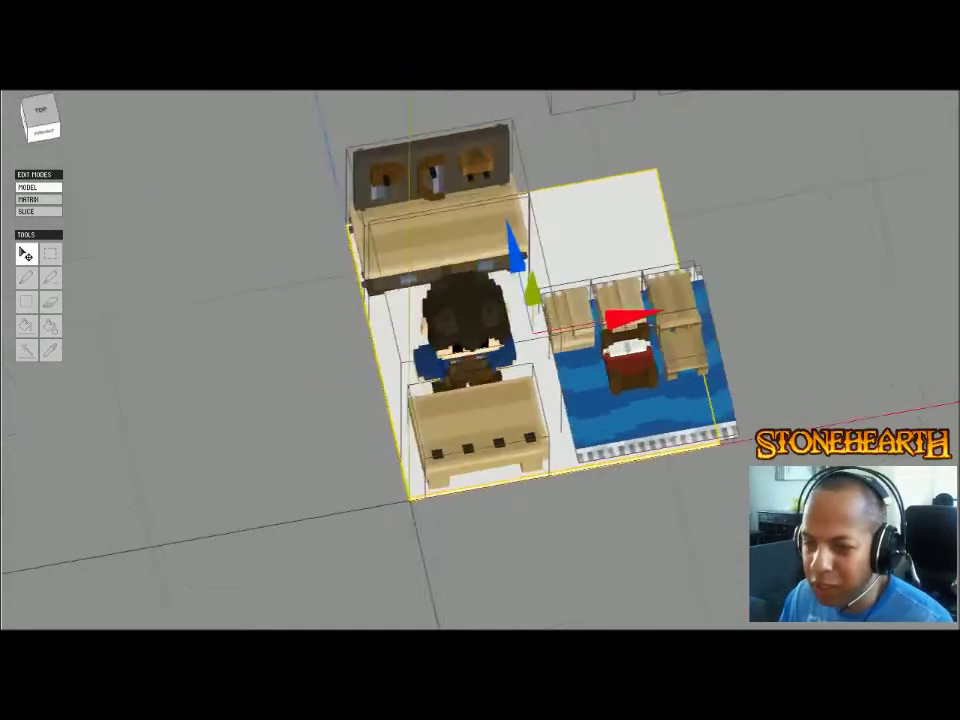
middle_click_drag(567, 342, 503, 318)
scroll(421, 423, "down", 3)
right_click_drag(503, 318, 578, 182)
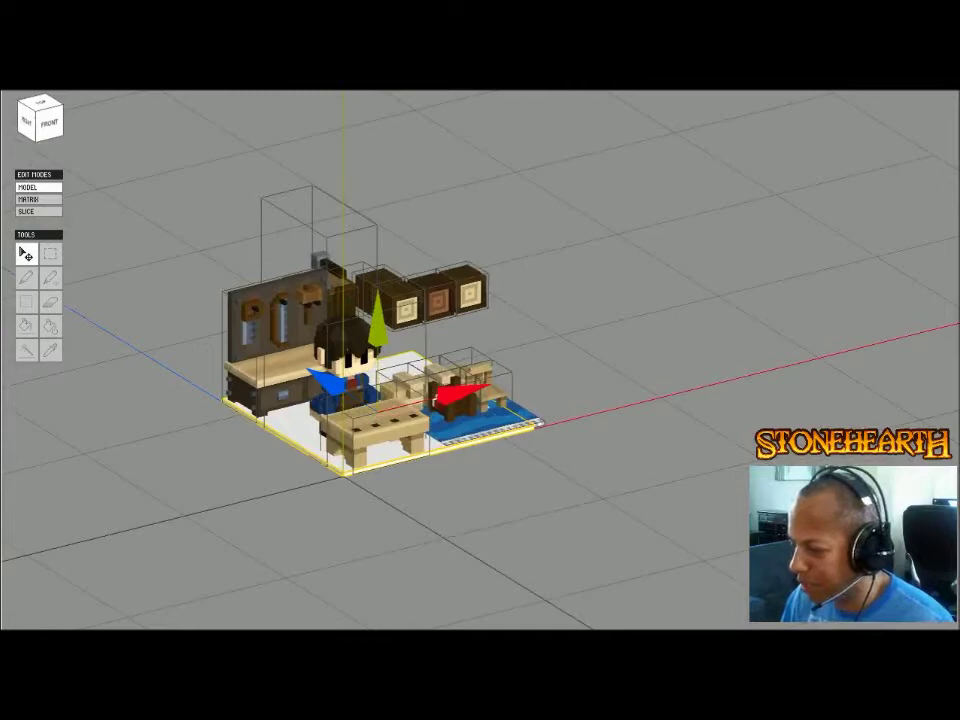
right_click_drag(575, 385, 519, 423)
right_click_drag(703, 371, 640, 416)
left_click(40, 108)
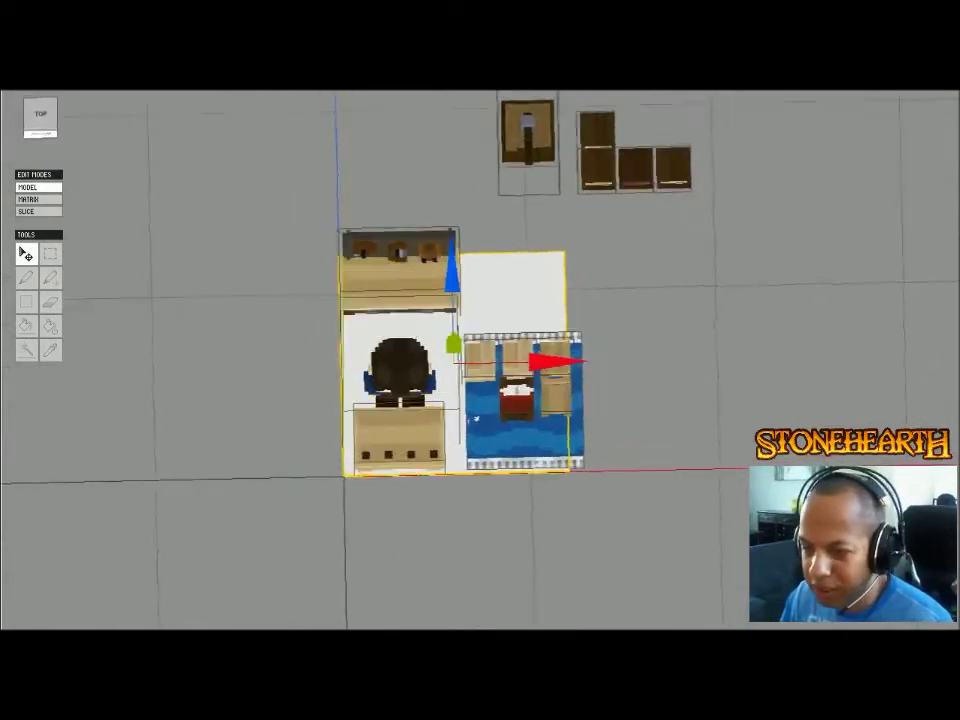
left_click_drag(556, 363, 244, 363)
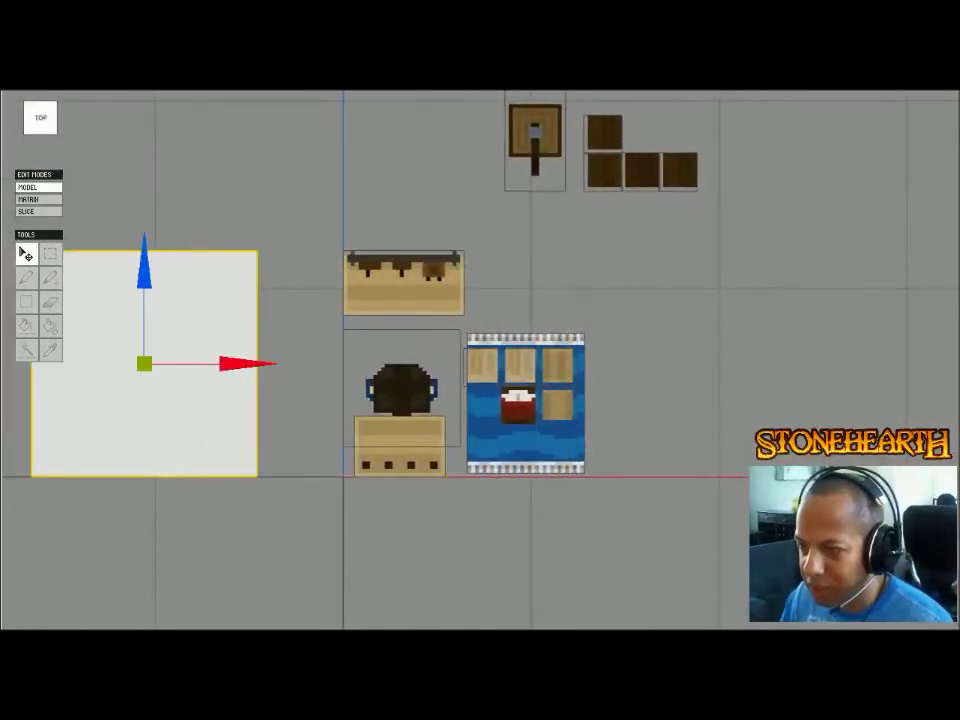
- Create a second white cuboid matrix with width 80, height 1 and depth 80 as a larger floor slab
key("ctrl+n")
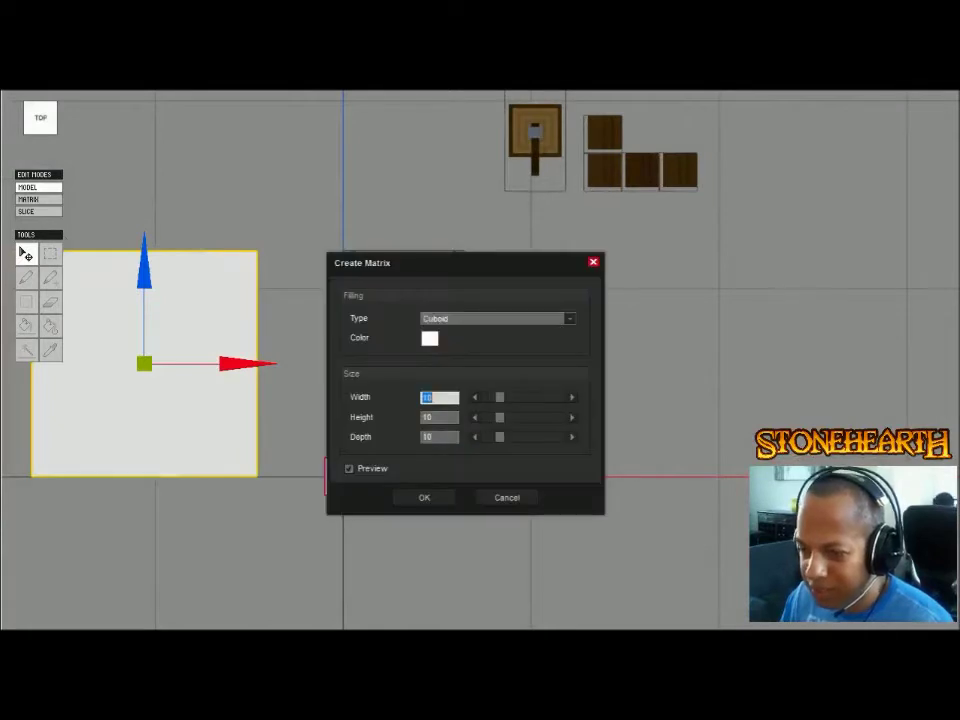
type("80")
key("Tab")
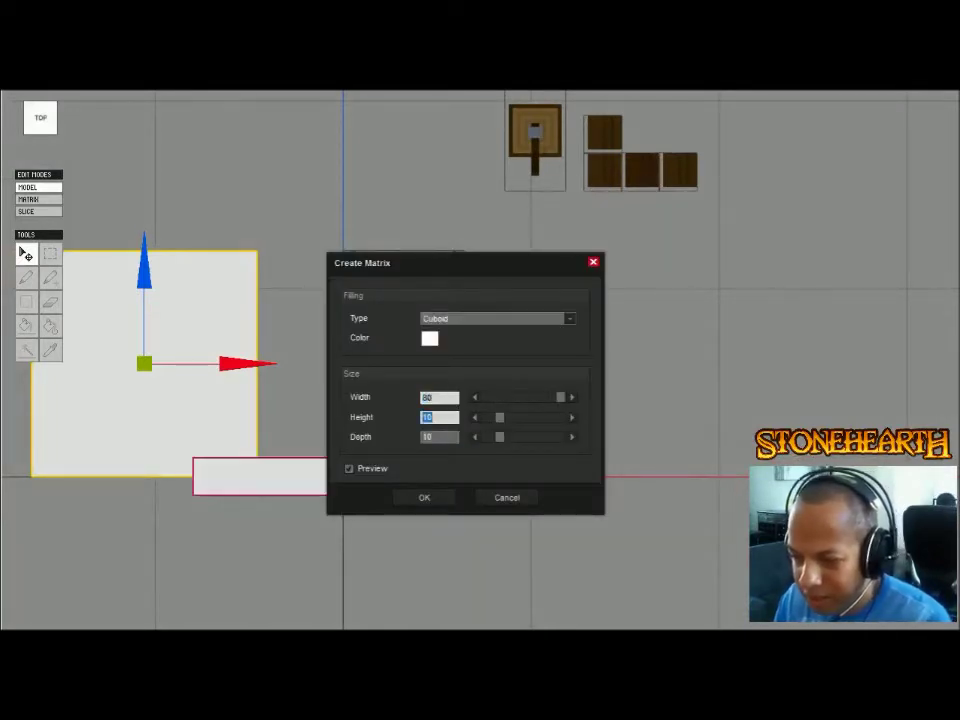
type("1")
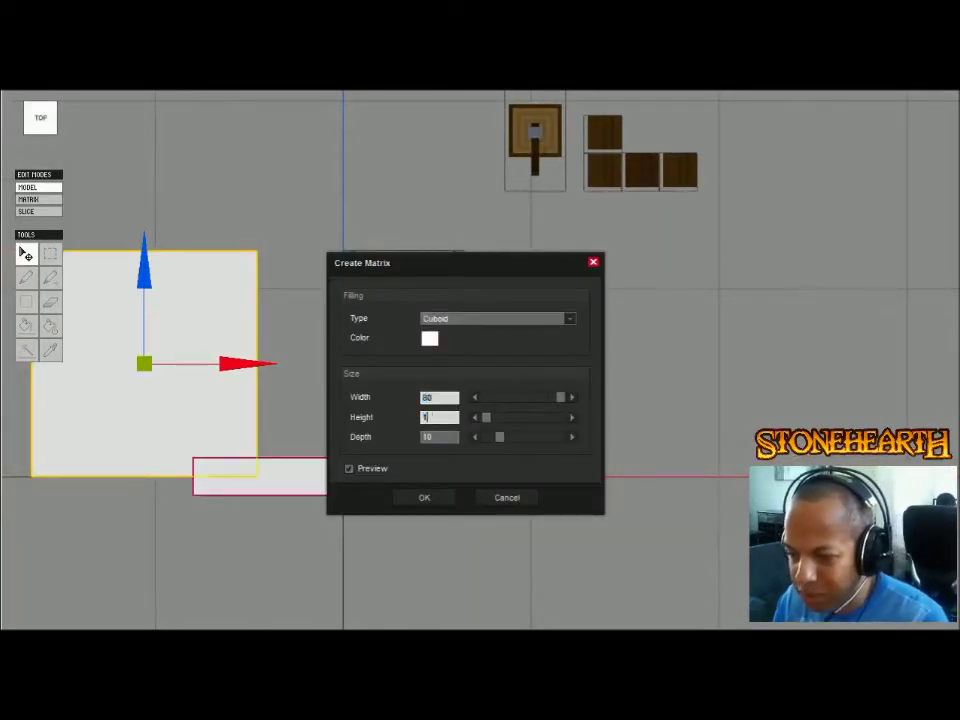
key("Tab")
type("80")
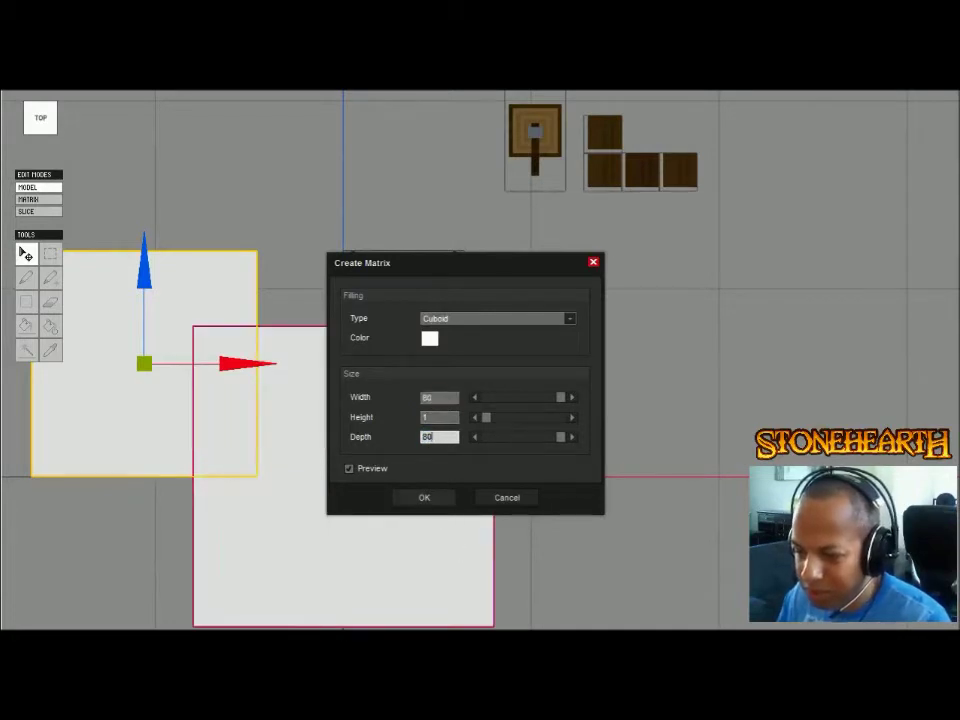
left_click(424, 497)
- Position the 80 by 80 slab beneath the workshop pieces with its front corner at the origin, and check its coverage
left_click_drag(445, 476, 595, 476)
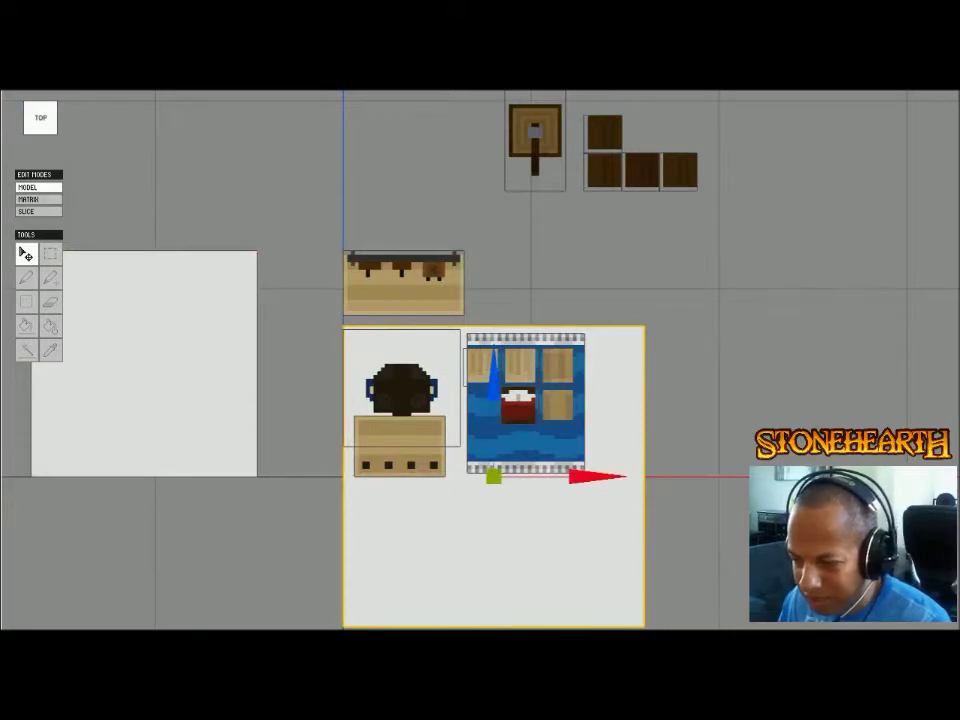
left_click_drag(493, 380, 493, 231)
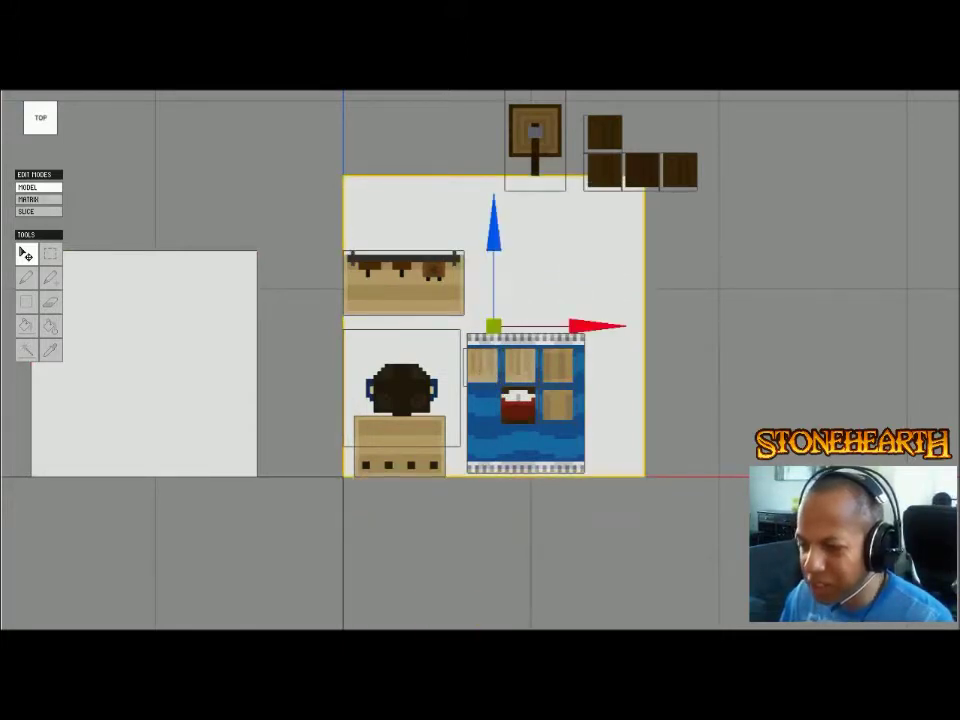
right_click_drag(480, 400, 555, 300)
right_click_drag(500, 350, 342, 382)
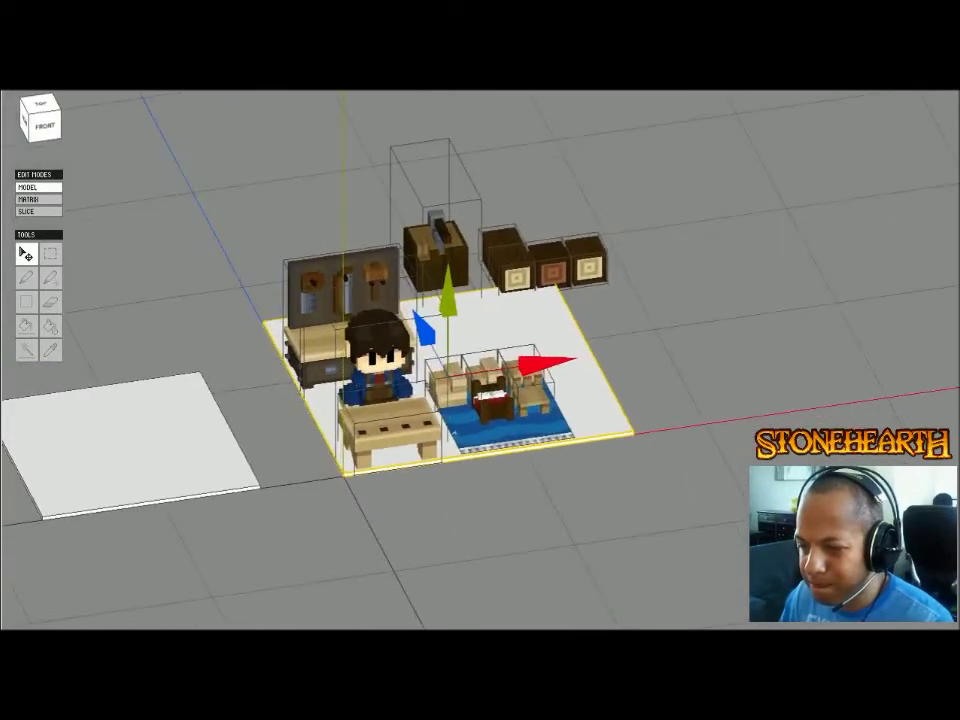
- Delete the 80 by 80 slab and move the 60 by 60 slab along the red axis back beneath the workshop pieces
right_click_drag(455, 433, 578, 446)
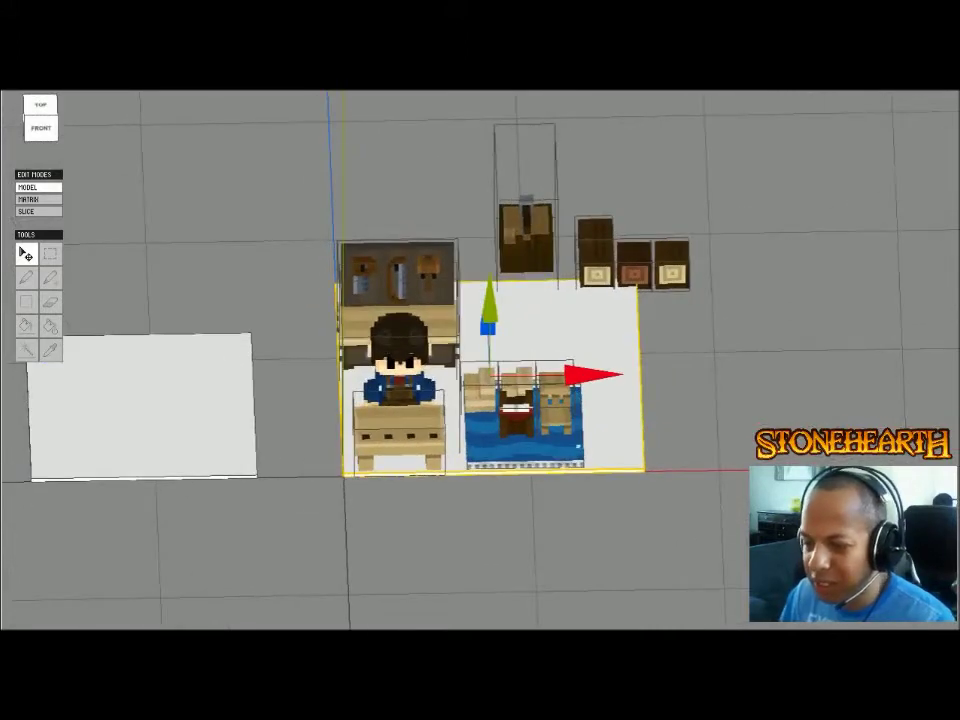
key("Delete")
left_click(141, 405)
left_click_drag(240, 404, 561, 402)
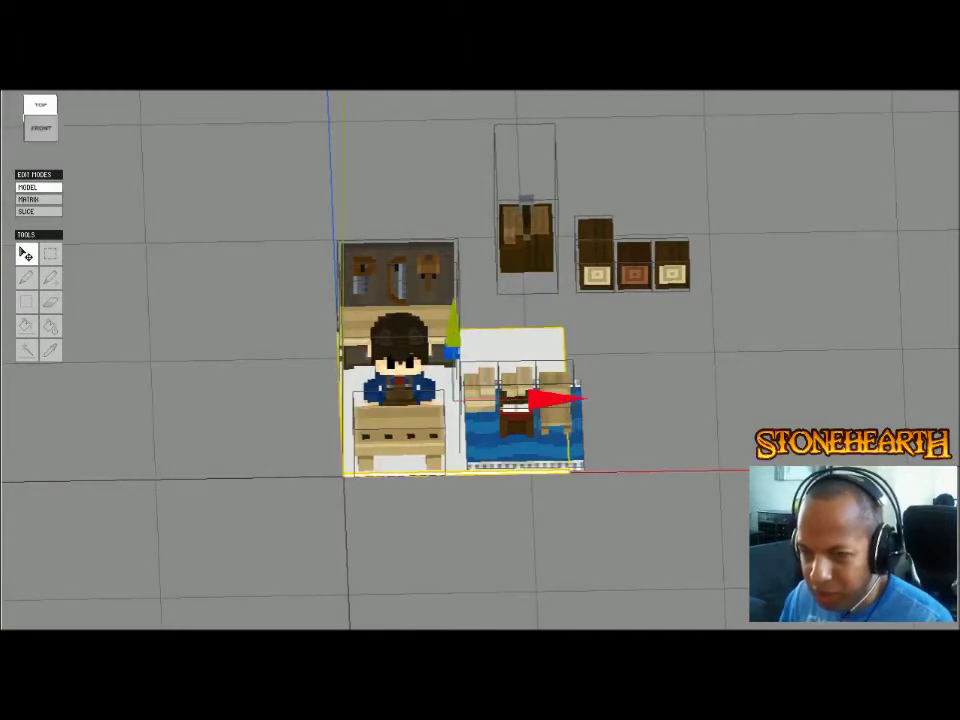
- Move the small workbench in front of the carpenter along the red axis until it is flush with the slab's side edge
left_click(40, 127)
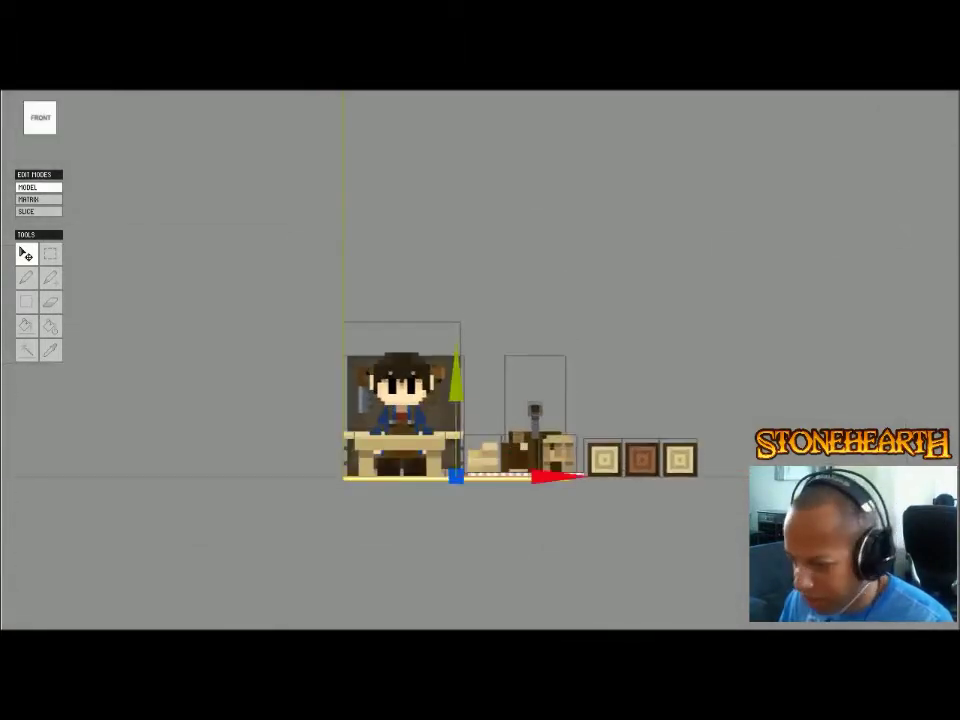
right_click_drag(480, 290, 487, 485)
middle_click_drag(318, 503, 110, 588)
scroll(333, 471, "up", 4)
scroll(480, 360, "up", 1)
middle_click_drag(480, 360, 519, 362)
scroll(480, 360, "down", 1)
left_click(560, 480)
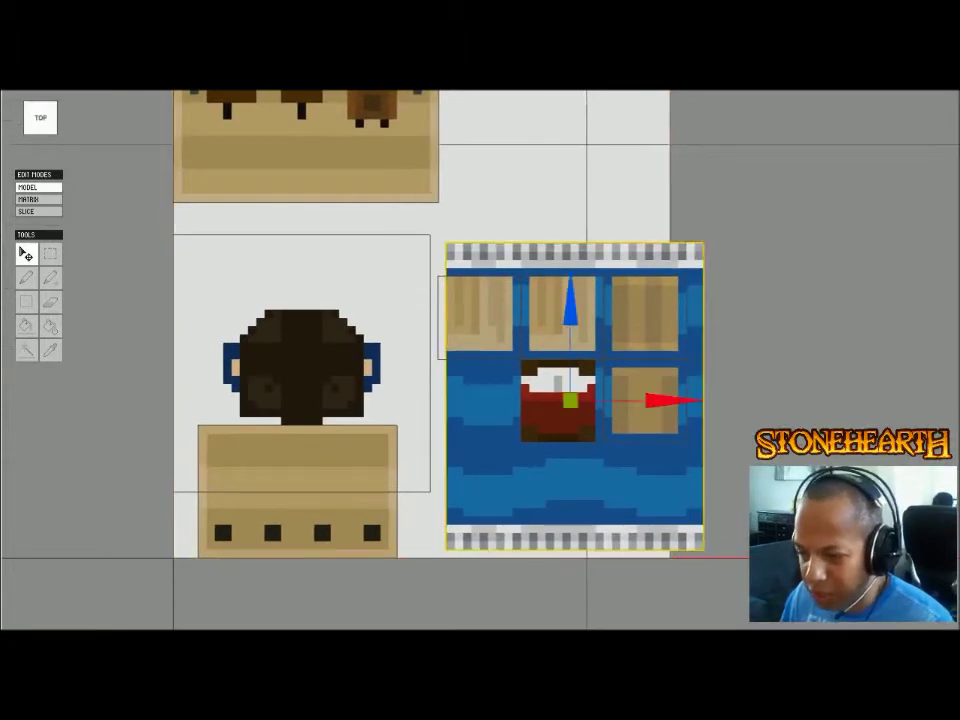
left_click(298, 480)
left_click_drag(400, 491, 376, 491)
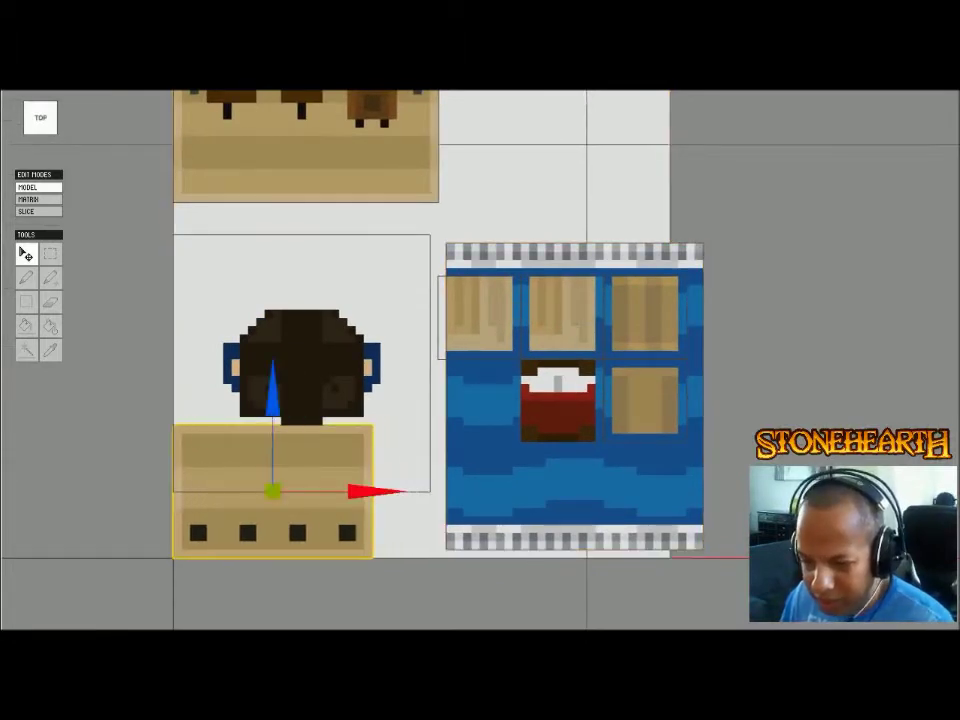
- Move the blue rug together with its five furniture pieces along the red axis until the rug lies fully on the slab
left_click(298, 367)
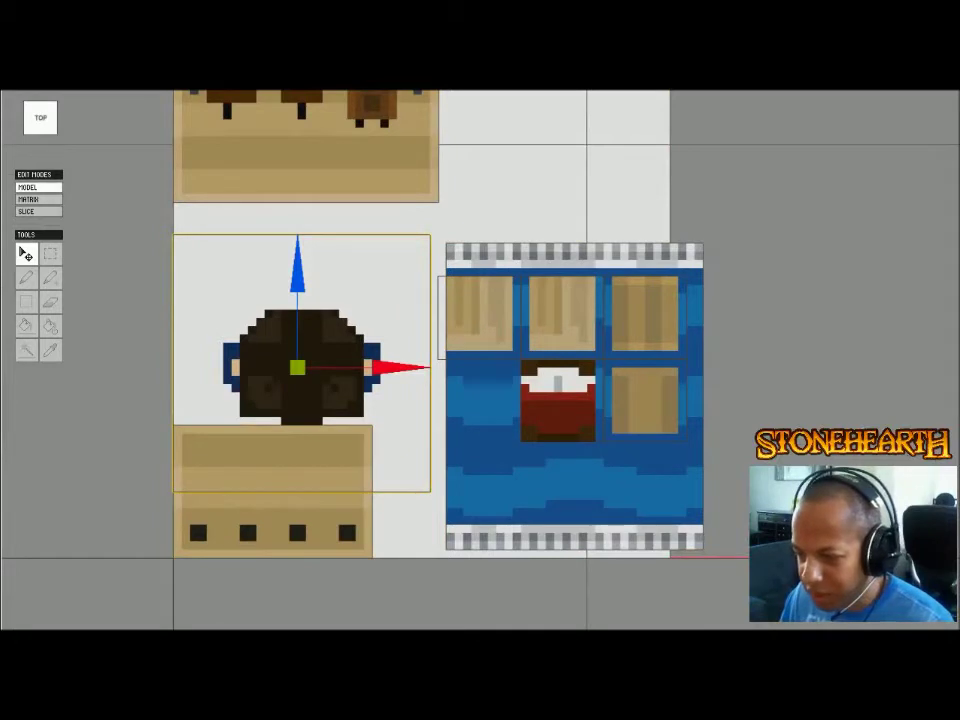
left_click(558, 402)
left_click(480, 315, "shift")
left_click(562, 315, "shift")
left_click(645, 315, "shift")
left_click(645, 400, "shift")
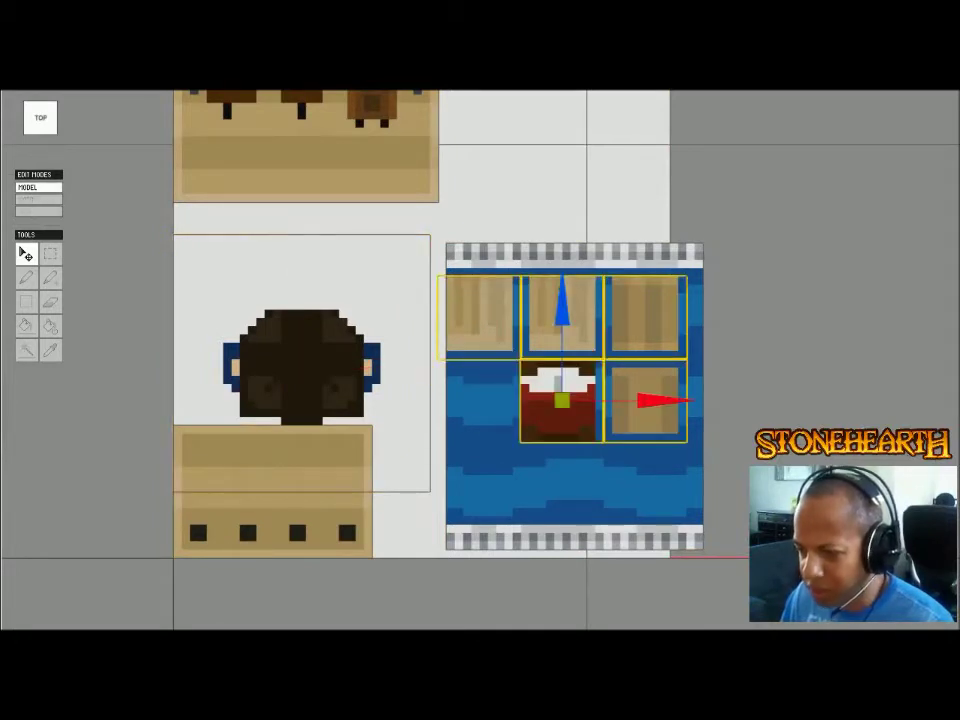
left_click(610, 480, "shift")
left_click_drag(662, 400, 621, 400)
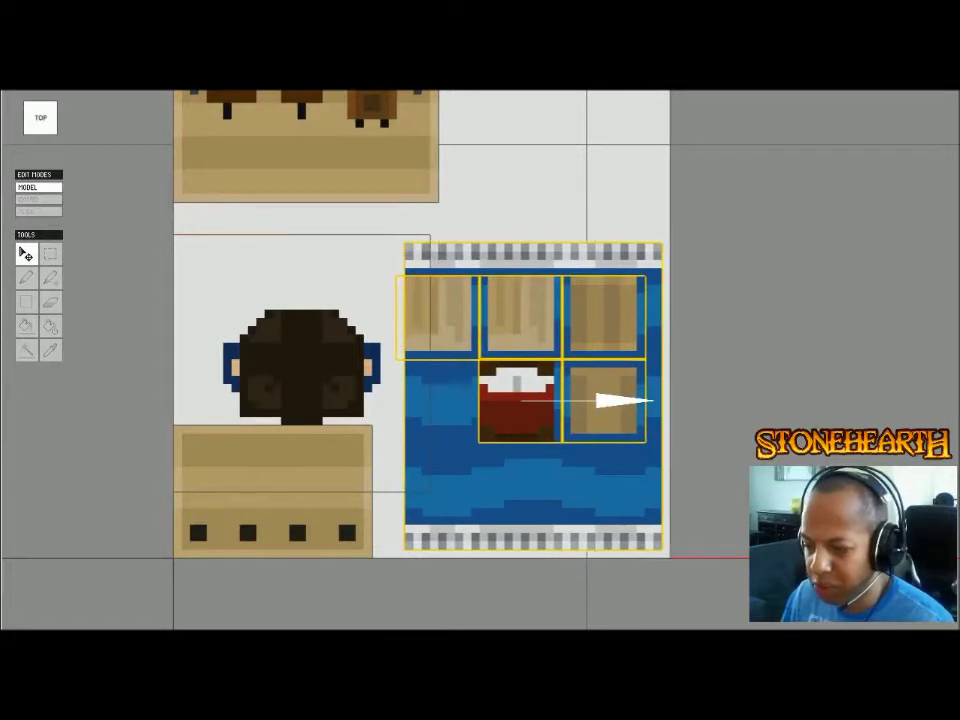
- Shift only the five furniture pieces slightly along the red axis so they all sit within the rug
key("Escape")
left_click(603, 400)
left_click(603, 315, "shift")
left_click(520, 315, "shift")
left_click(516, 400, "shift")
left_click(438, 315, "shift")
left_click_drag(705, 400, 721, 400)
- Move the tool bench back along the blue axis until its tool board lines up with the slab's back edge
mouse_move(721, 400)
right_mouse_down()
mouse_move(809, 298)
mouse_move(715, 408)
right_mouse_up()
middle_click_drag(715, 408, 781, 500)
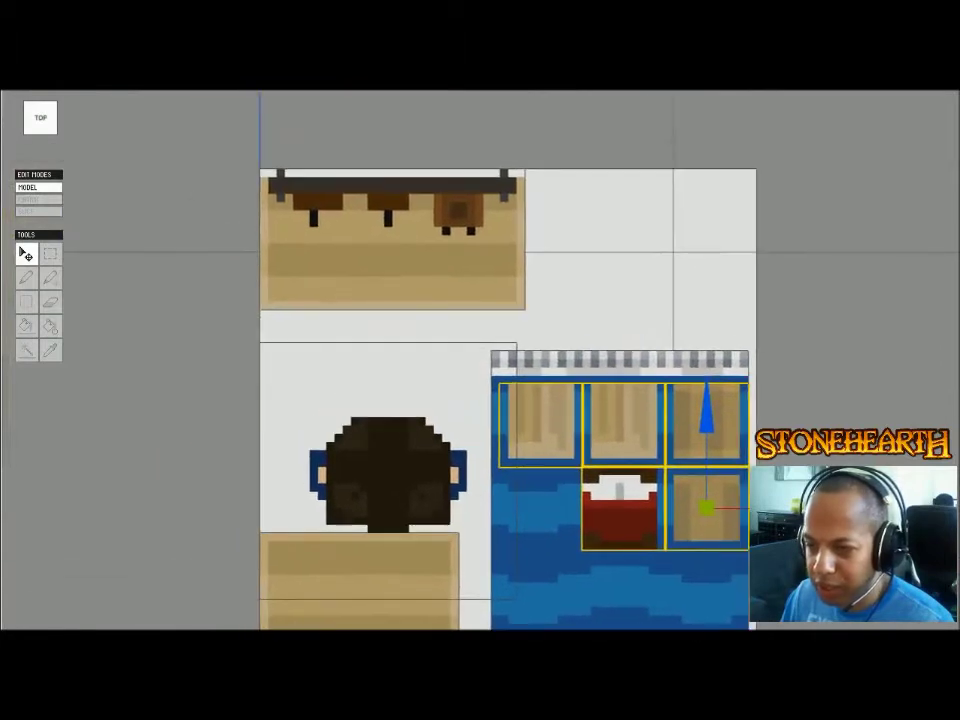
left_click(430, 262)
left_click_drag(392, 140, 392, 132)
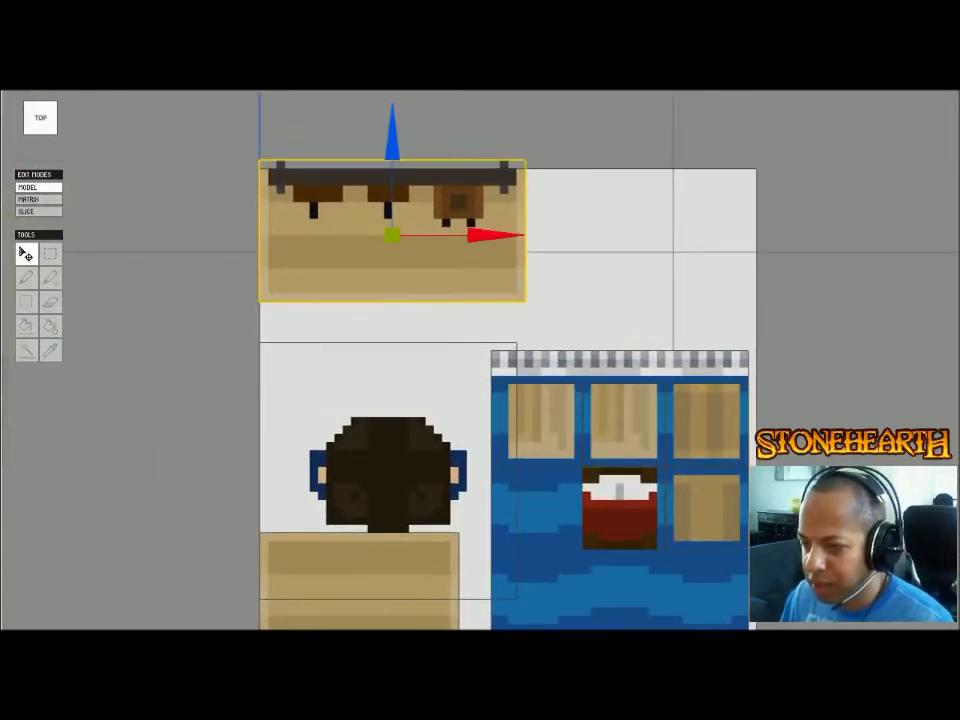
middle_click_drag(480, 360, 414, 316)
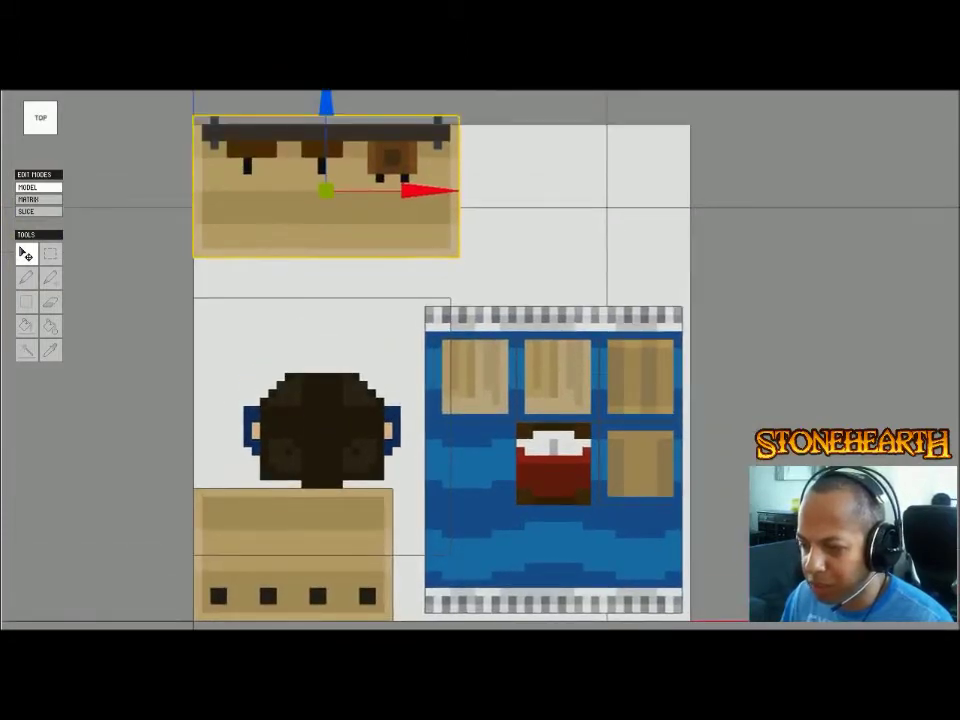
- Try removing the 60 by 60 floor slab from under the scene, and undo the deletion
left_click(555, 463)
right_click_drag(555, 463, 640, 285)
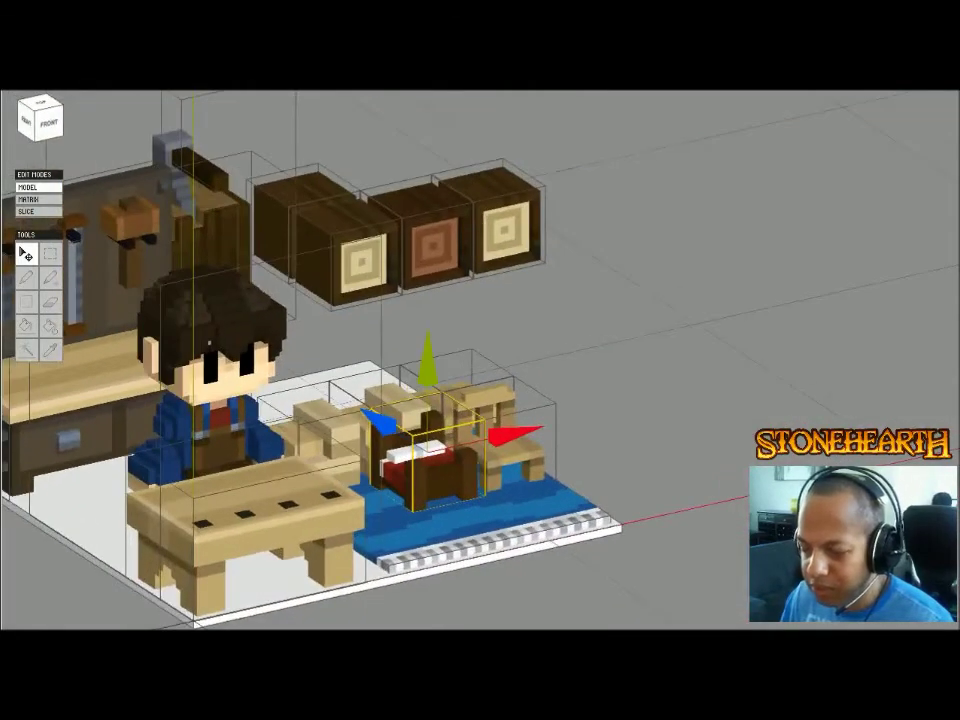
scroll(480, 360, "down", 4)
middle_click_drag(480, 360, 751, 213)
left_click(392, 400)
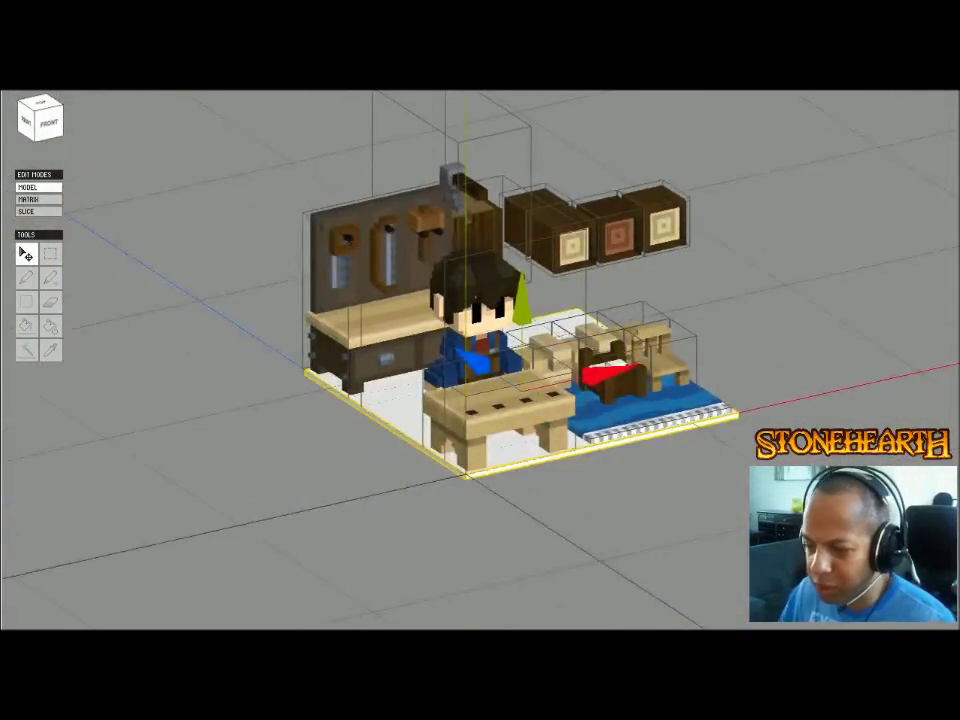
key("Delete")
right_click_drag(392, 400, 330, 420)
key("ctrl+z")
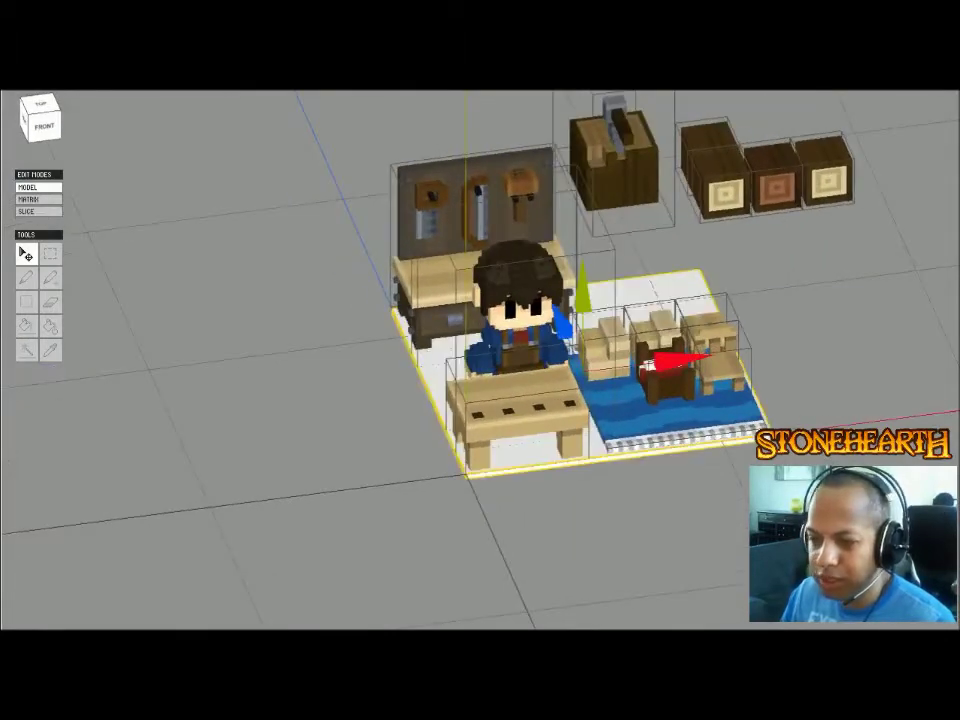
- Move three of the four logs along the blue and red axes onto the empty slab corner behind the rug
left_click(41, 103)
middle_click_drag(560, 280, 315, 447)
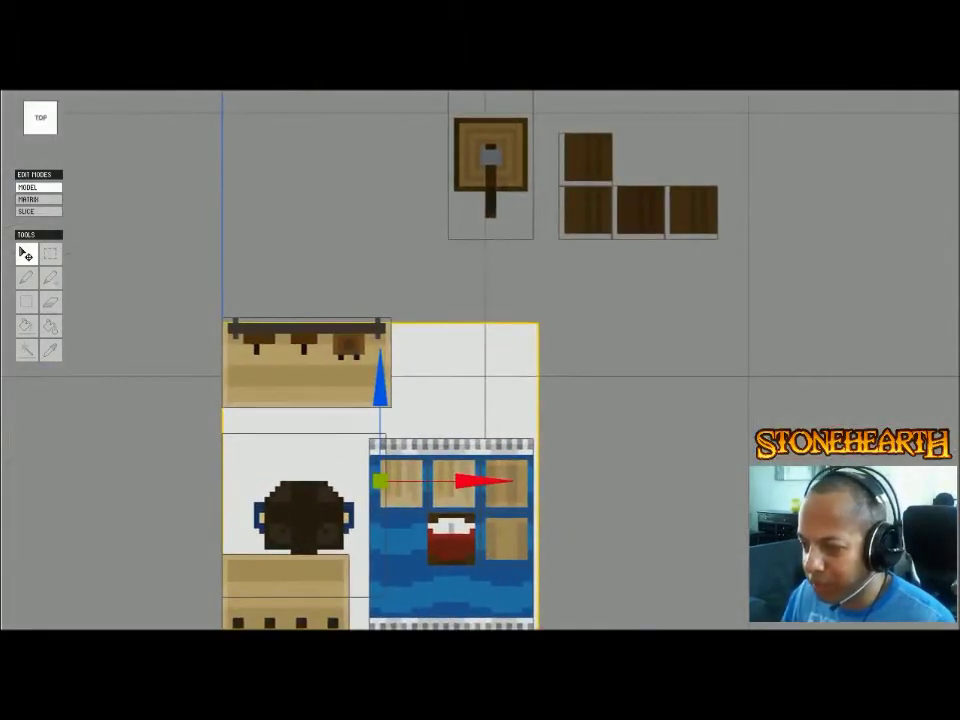
left_click(640, 211)
left_click(587, 158, "shift")
left_click(587, 211, "shift")
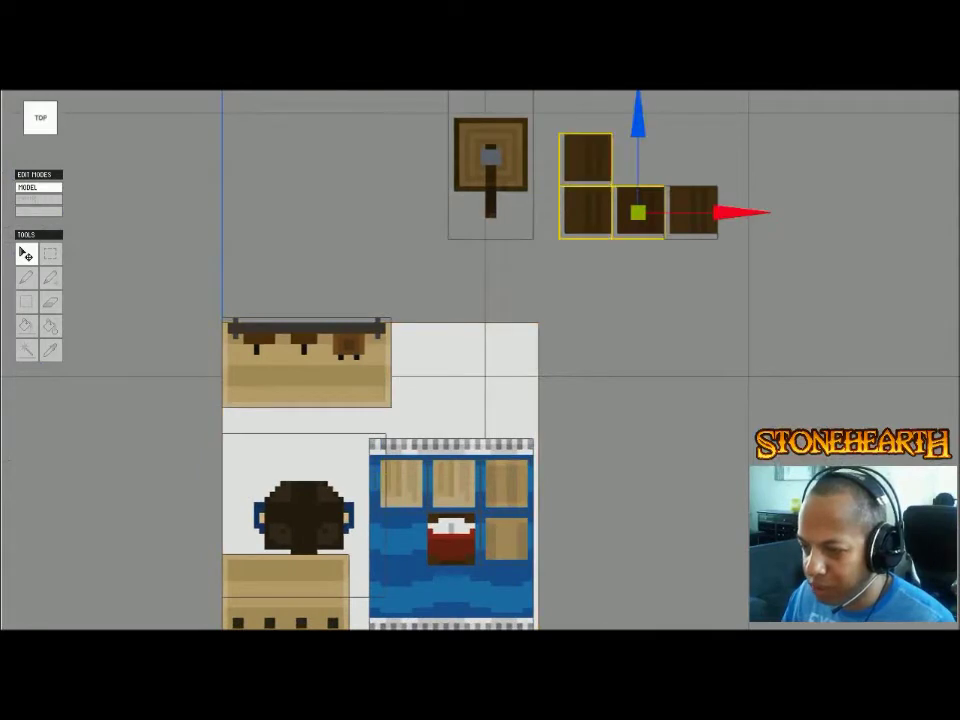
left_click_drag(631, 108, 470, 128)
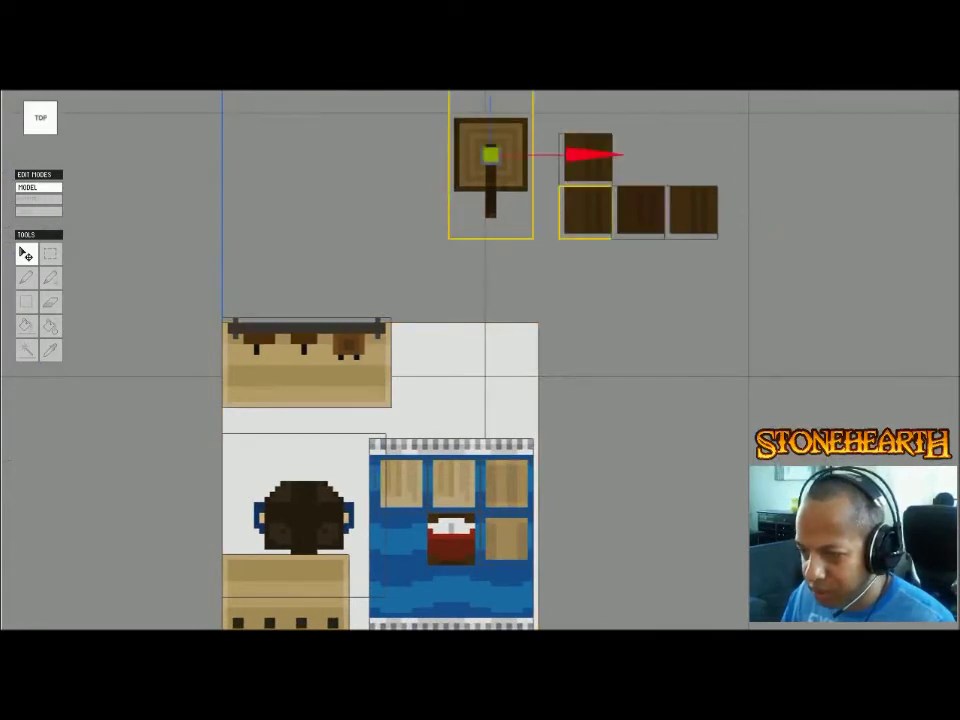
left_click(587, 211, "shift")
left_click(640, 211)
left_click(587, 158, "shift")
left_click(587, 211, "shift")
left_click_drag(638, 122, 638, 302)
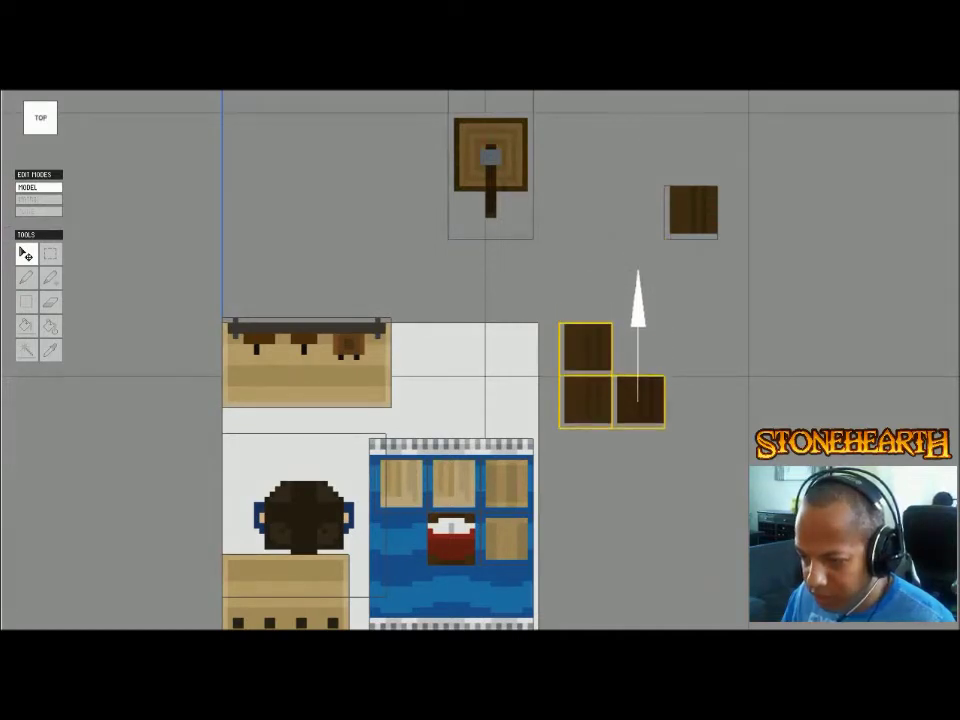
left_click_drag(740, 402, 609, 402)
- Delete the leftover fourth log away from the slab, and select the floor slab in the top view
left_click(640, 330)
right_click_drag(640, 330, 690, 228)
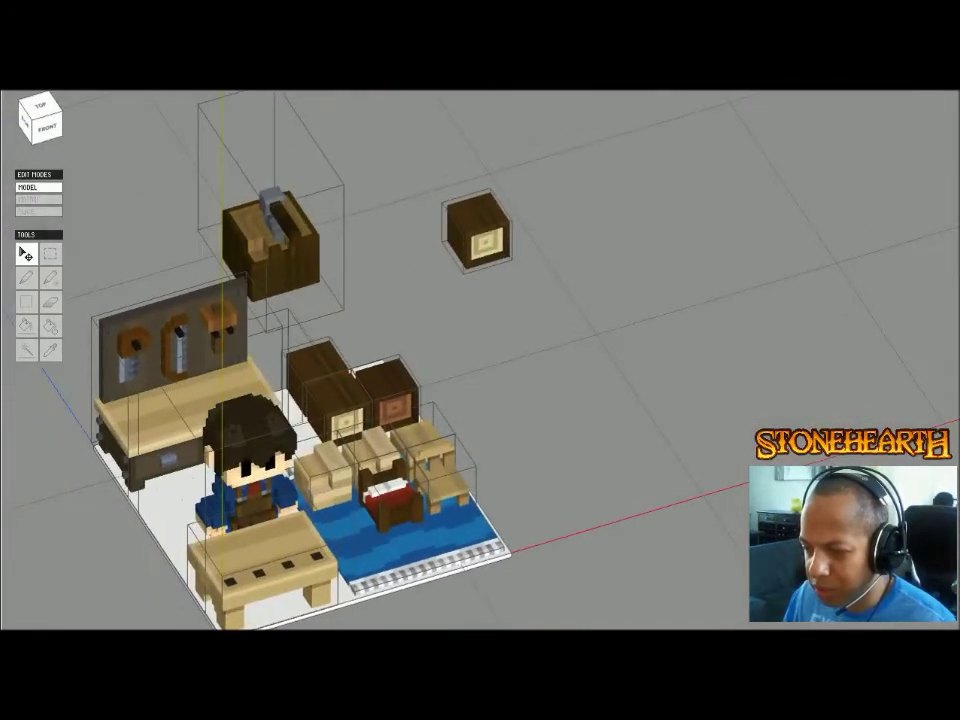
left_click(477, 231)
key("Delete")
mouse_move(480, 330)
right_mouse_down()
mouse_move(470, 262)
mouse_move(496, 335)
right_mouse_up()
middle_click_drag(496, 335, 740, 200)
scroll(740, 200, "down", 3)
right_click_drag(480, 330, 398, 336)
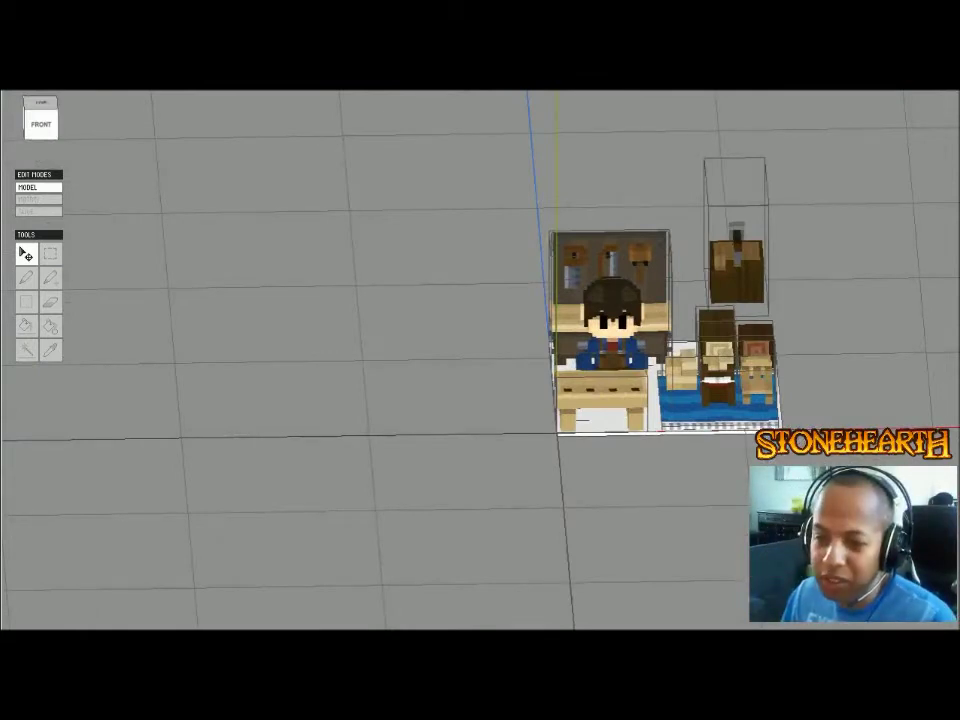
left_click(41, 102)
left_click(622, 302)
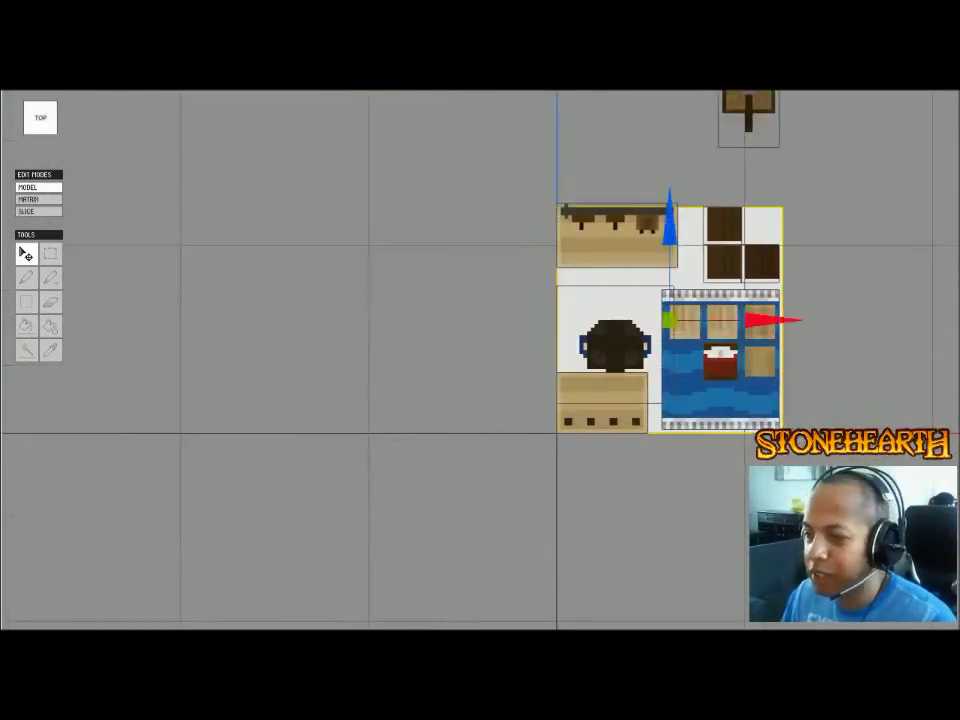
left_click(88, 84)
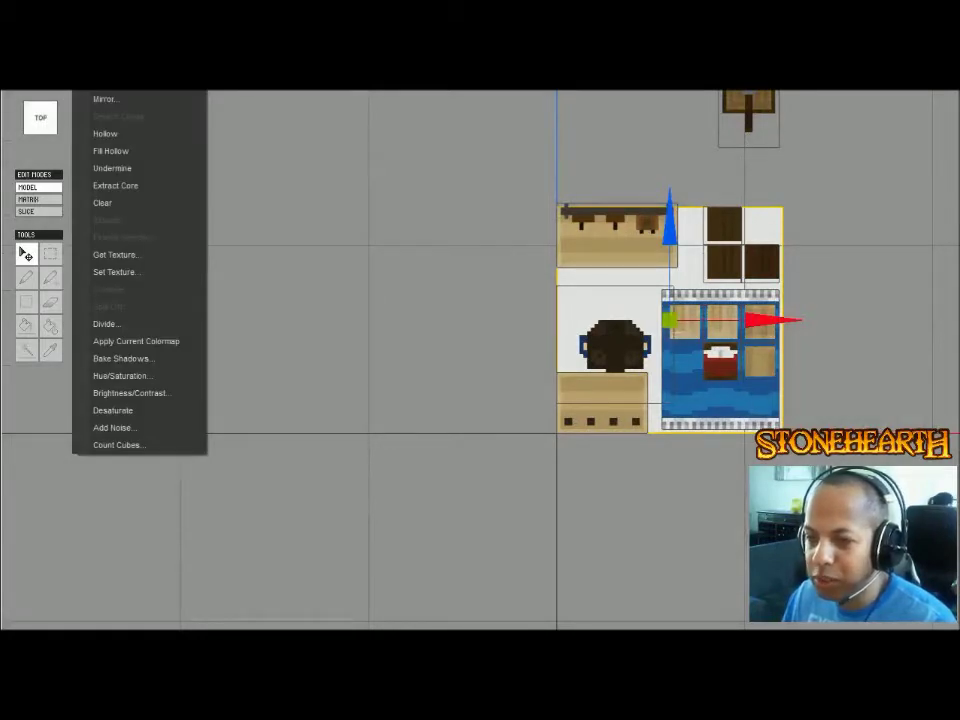
left_click(106, 82)
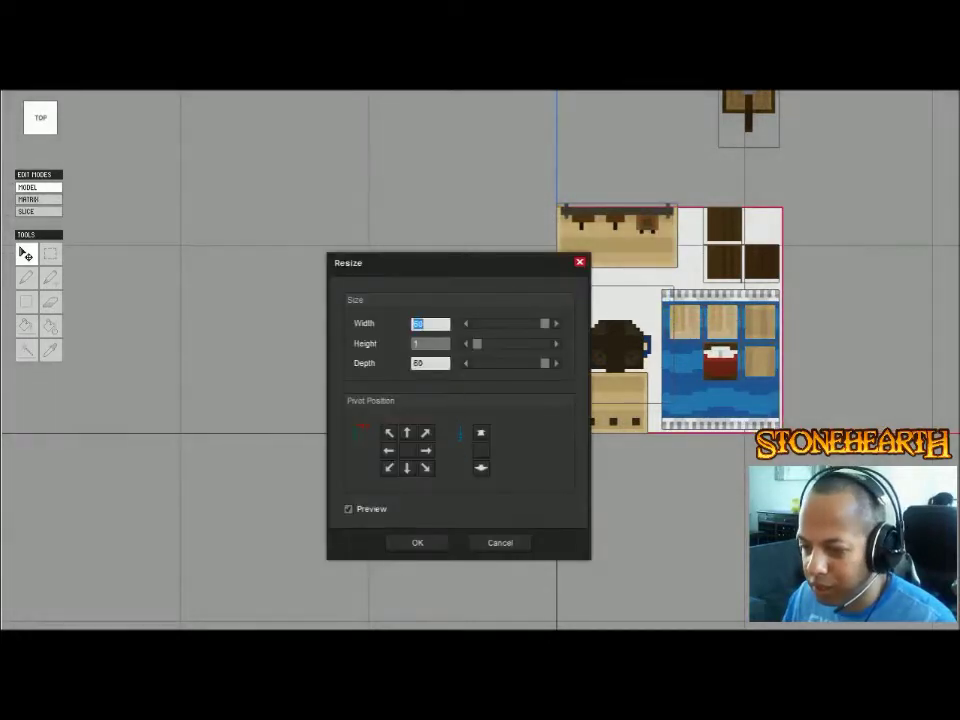
type("70")
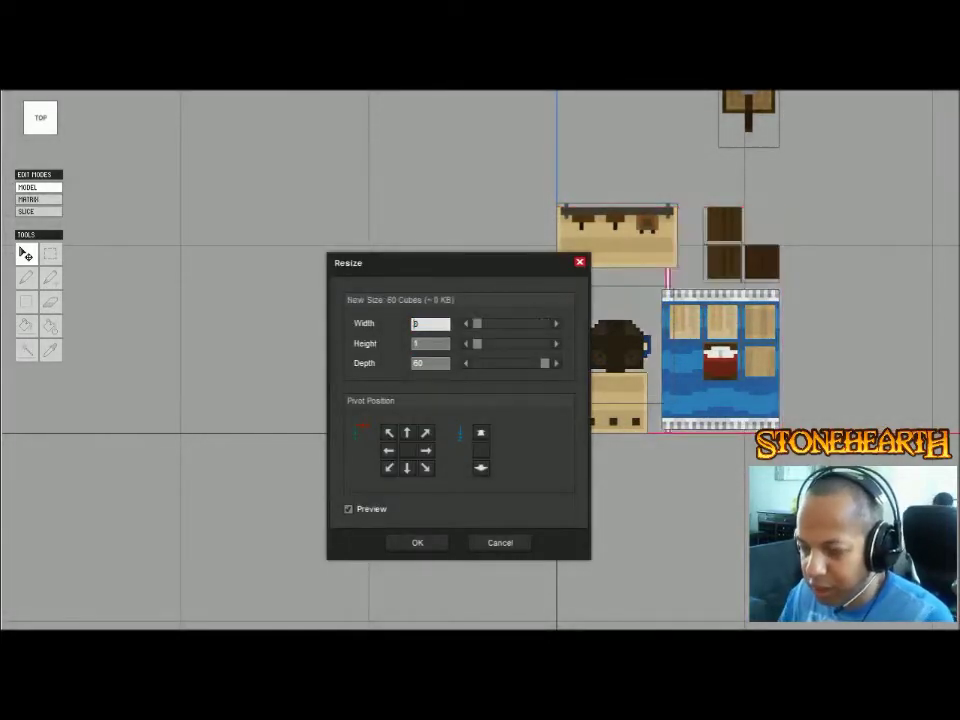
key("Tab")
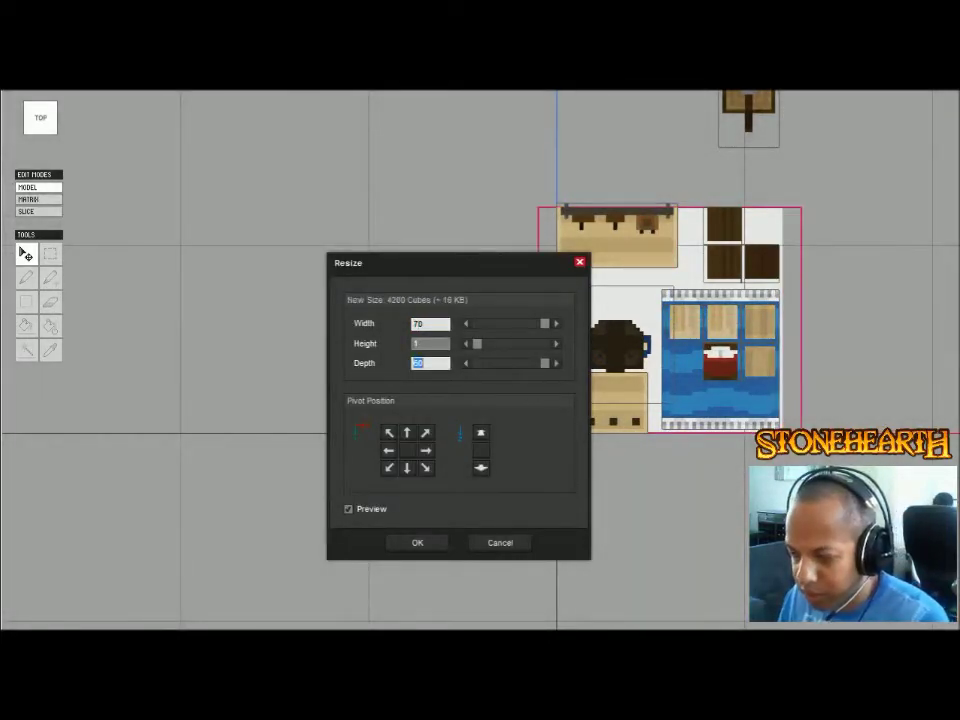
type("7")
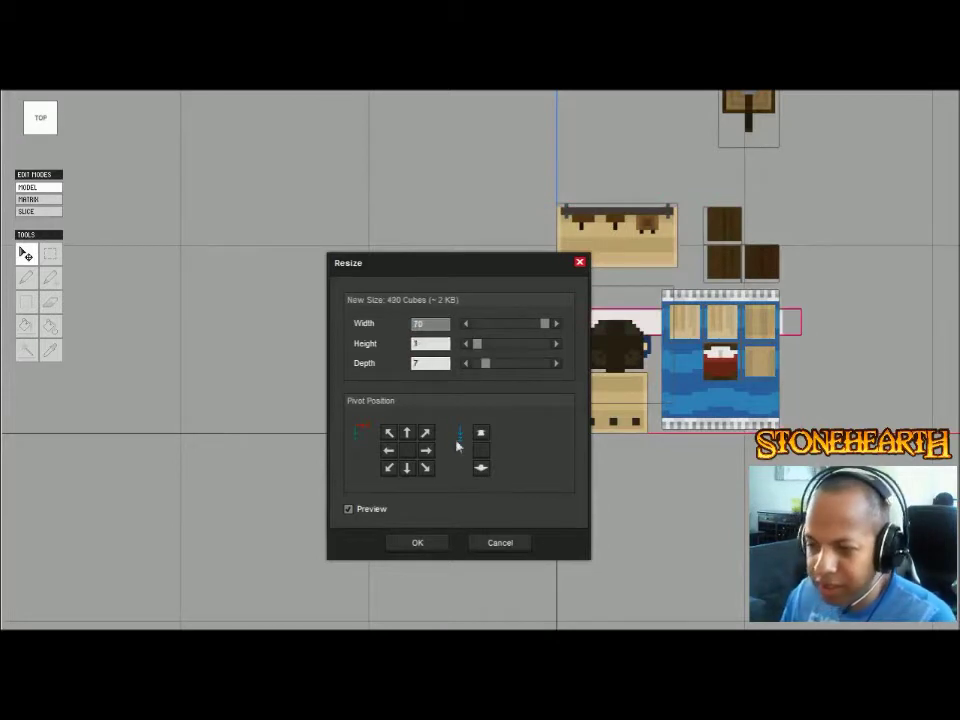
left_click(500, 542)
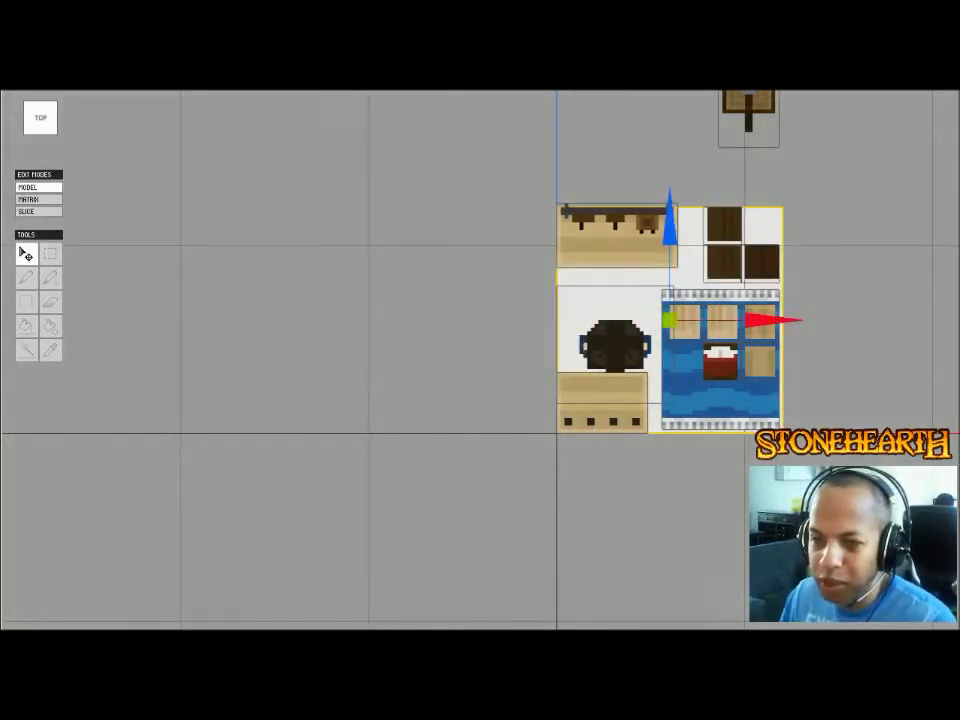
- Stretch the floor slab to width 70 and depth 70
left_click(88, 91)
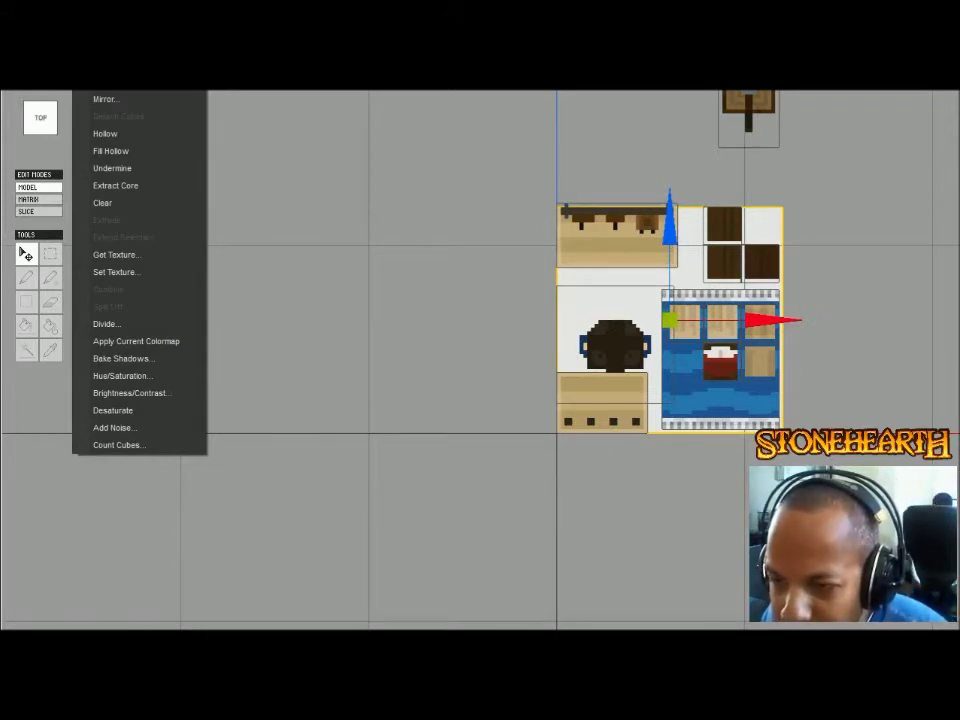
left_click(108, 82)
left_click(430, 325)
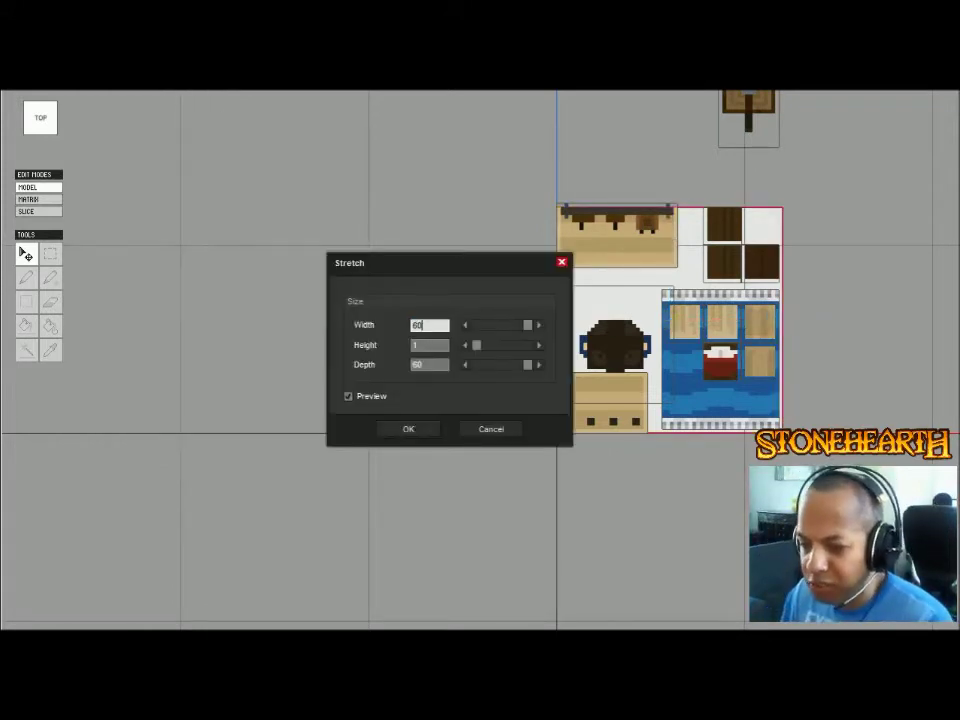
key("BackSpace")
type("7")
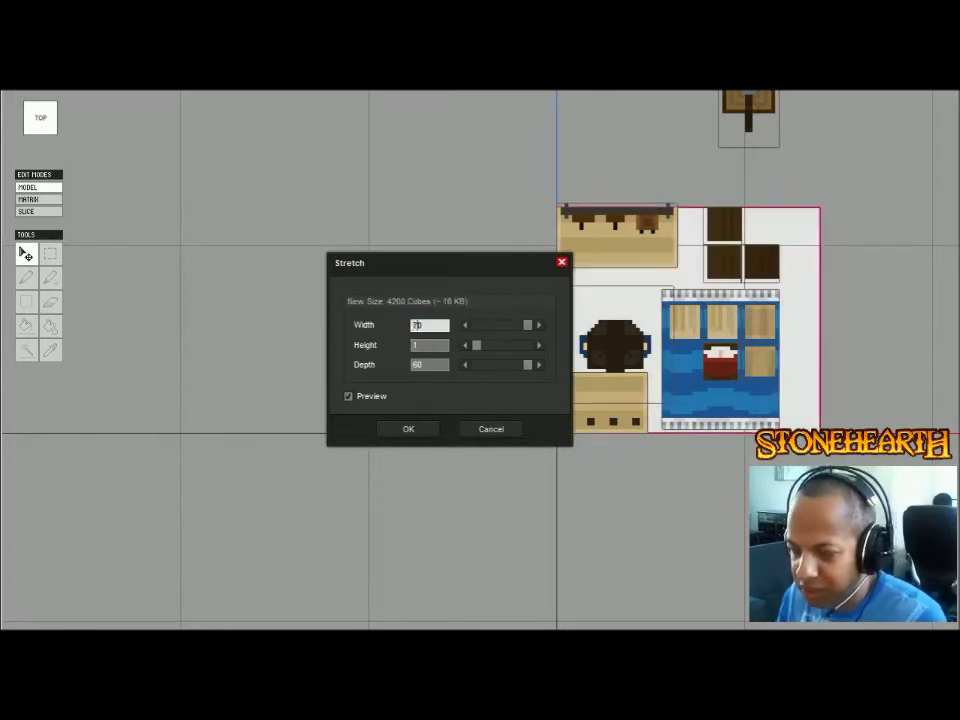
left_click(429, 364)
type("70")
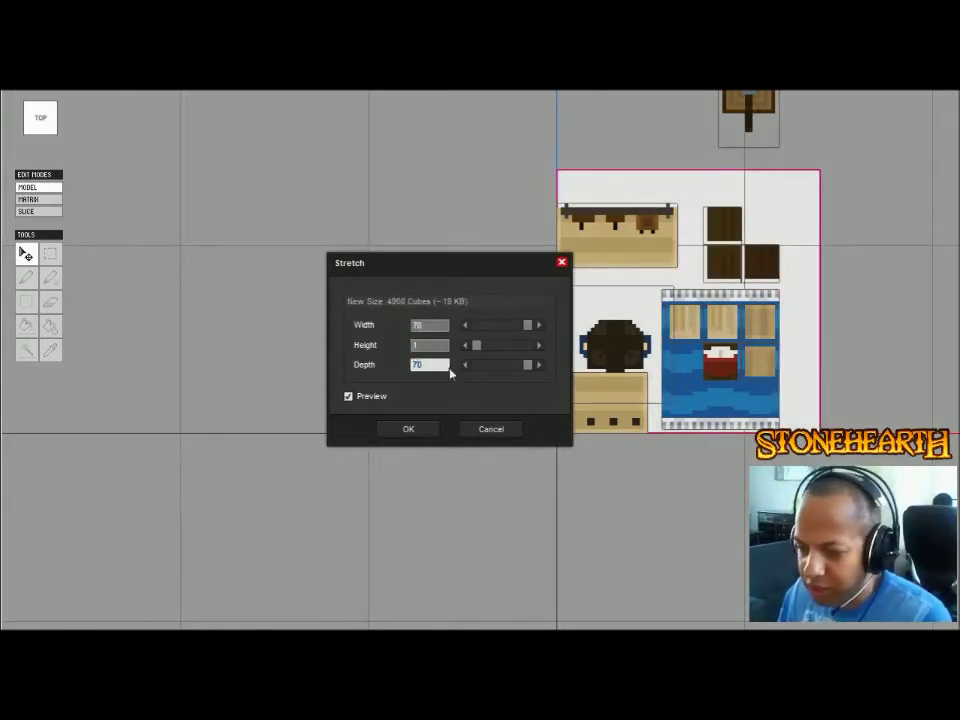
key("Return")
- Move the rug with its five furniture pieces along the red and blue axes into the slab's front corner opposite the workbench
left_click(708, 374)
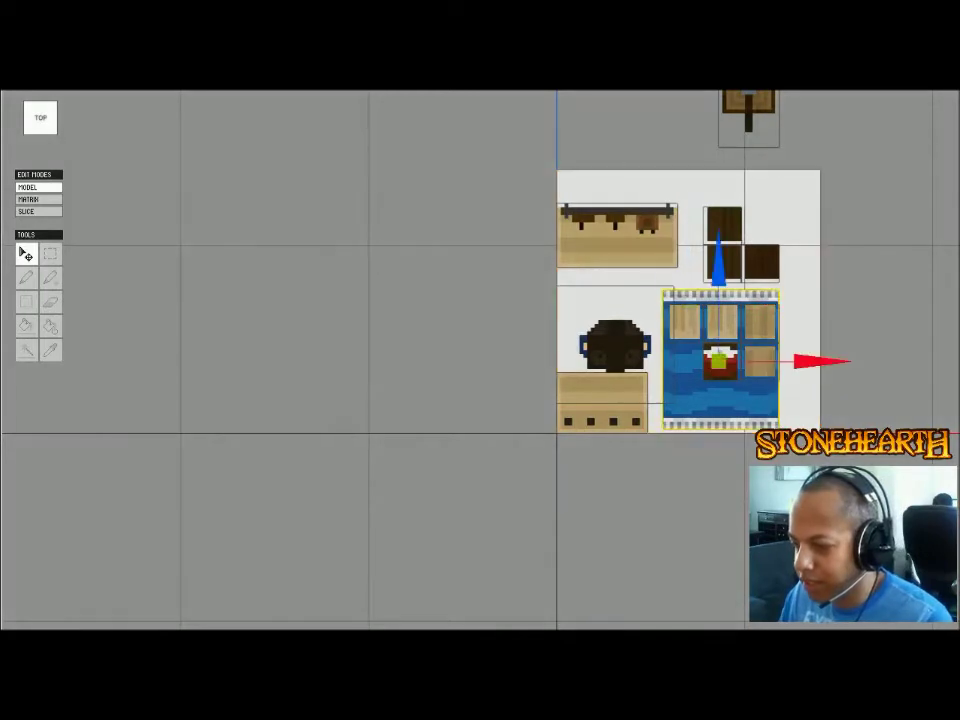
left_click(760, 323)
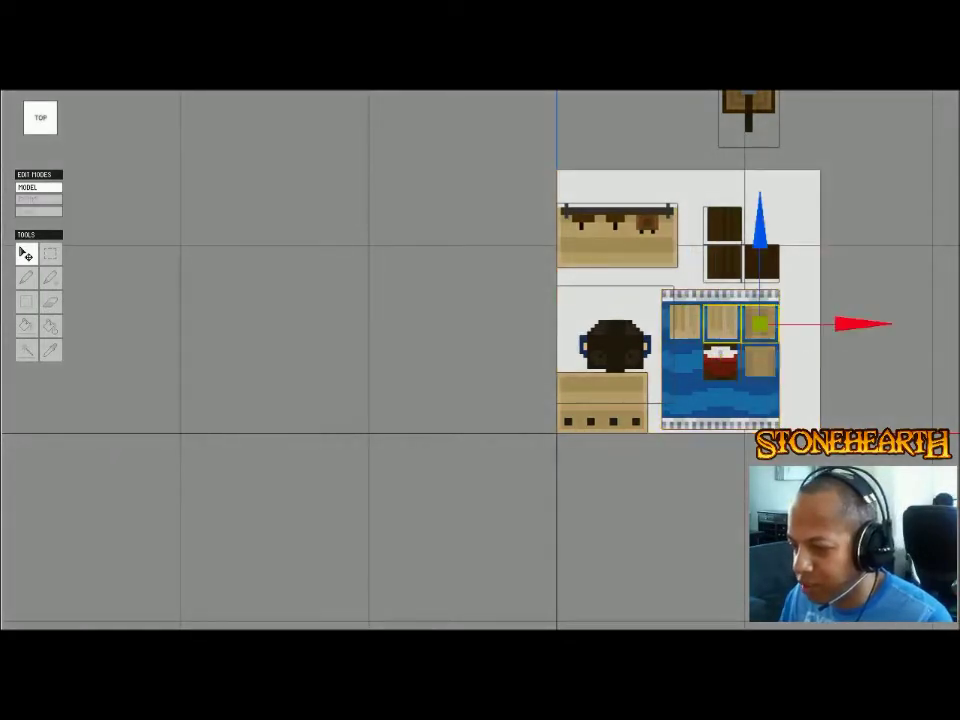
left_click(721, 363, "shift")
left_click(760, 362, "shift")
left_click(752, 399, "shift")
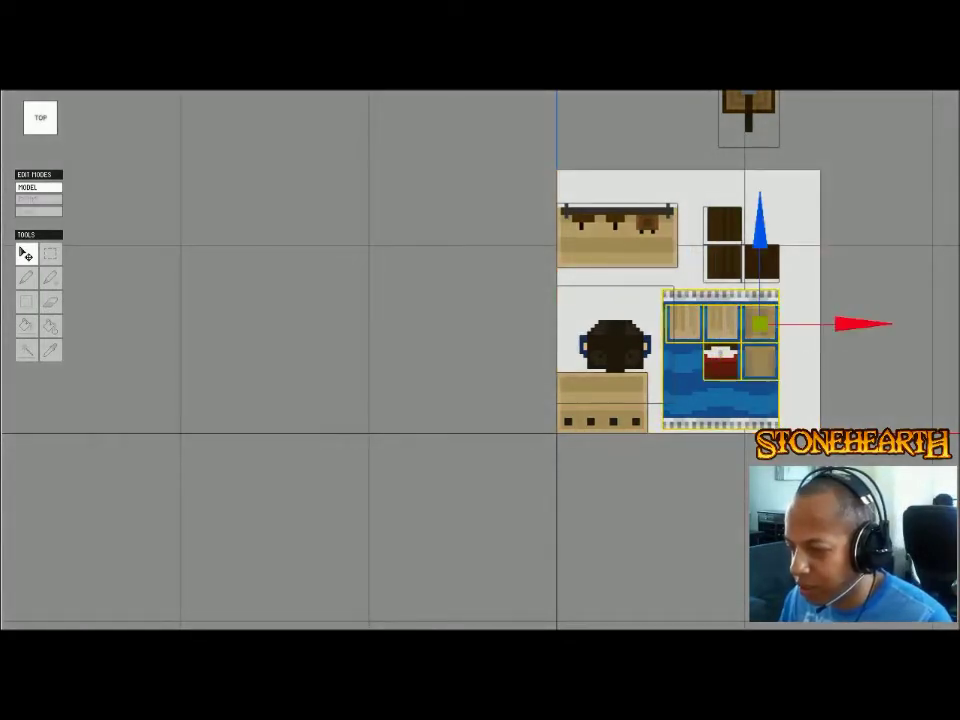
left_click_drag(862, 323, 903, 323)
left_click_drag(801, 222, 801, 227)
- Move the three logs along the red and blue axes into the enlarged slab's back corner behind the rug
left_click(761, 262)
left_click(723, 262, "shift")
left_click(723, 225, "shift")
left_click_drag(862, 264, 898, 263)
left_click_drag(797, 160, 797, 128)
- Move the tool bench along the blue axis to the enlarged slab's back edge, and check the layout from an angle
left_click(617, 235)
left_click_drag(617, 140, 617, 105)
left_click(450, 300)
right_click_drag(450, 300, 488, 205)
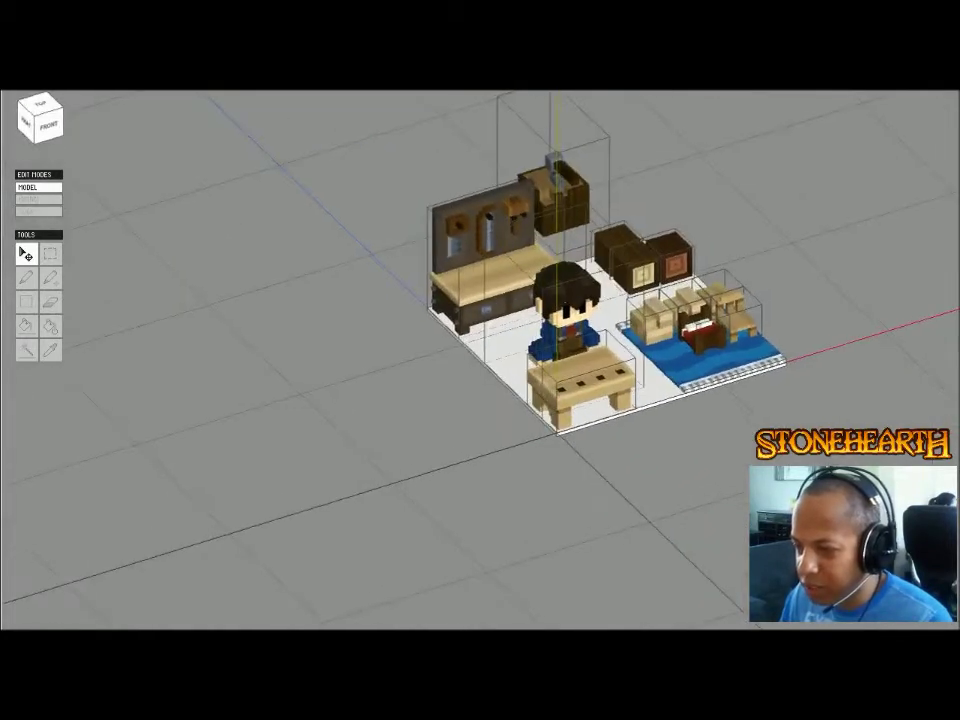
- Move the dark wooden block with the metal tool along the red axis, well off the floor slab
left_click(555, 195)
left_click_drag(637, 142, 296, 247)
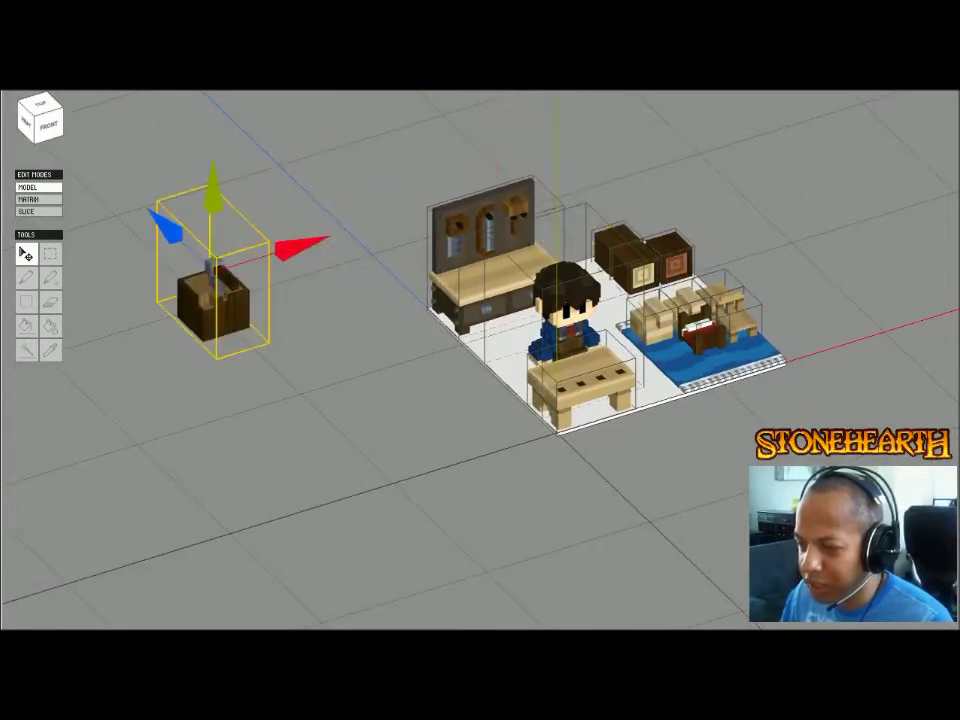
- Delete the white floor slab and inspect the remaining models from an angle
left_click(582, 375)
left_click(655, 392)
key("Delete")
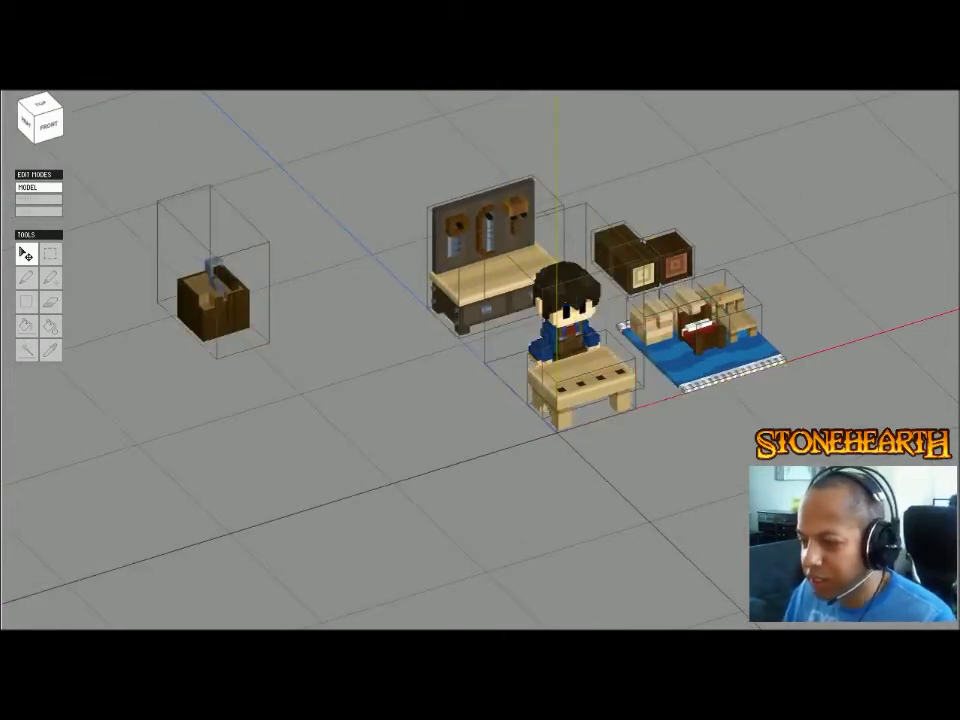
left_click(213, 310)
right_click_drag(213, 310, 238, 277)
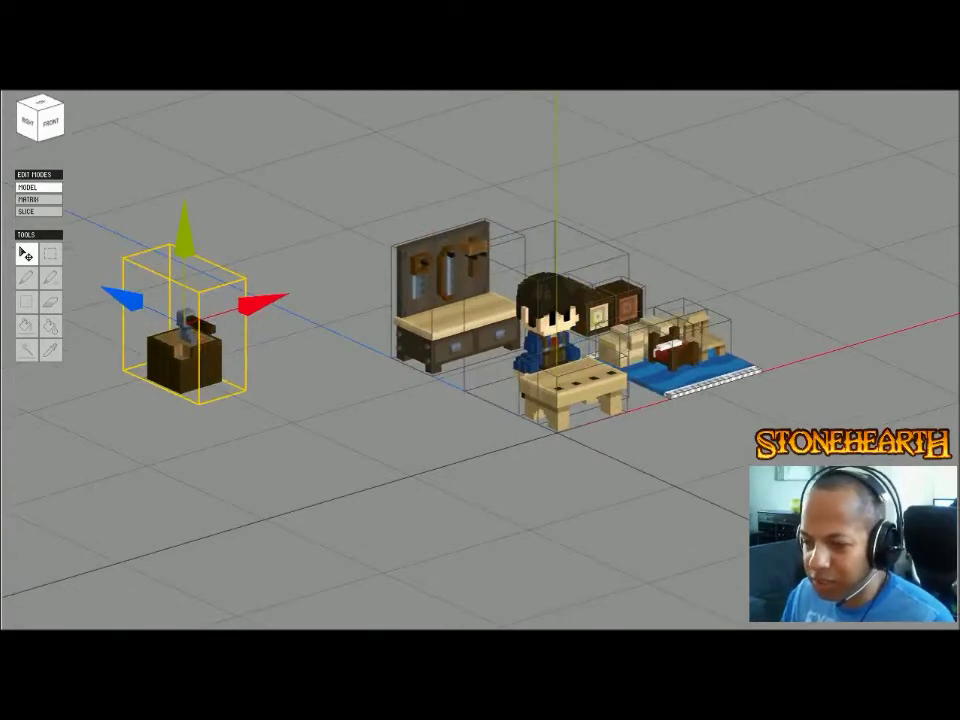
right_click_drag(238, 277, 205, 285)
scroll(205, 285, "up", 4)
middle_click_drag(205, 285, 113, 388)
right_click_drag(113, 388, 172, 378)
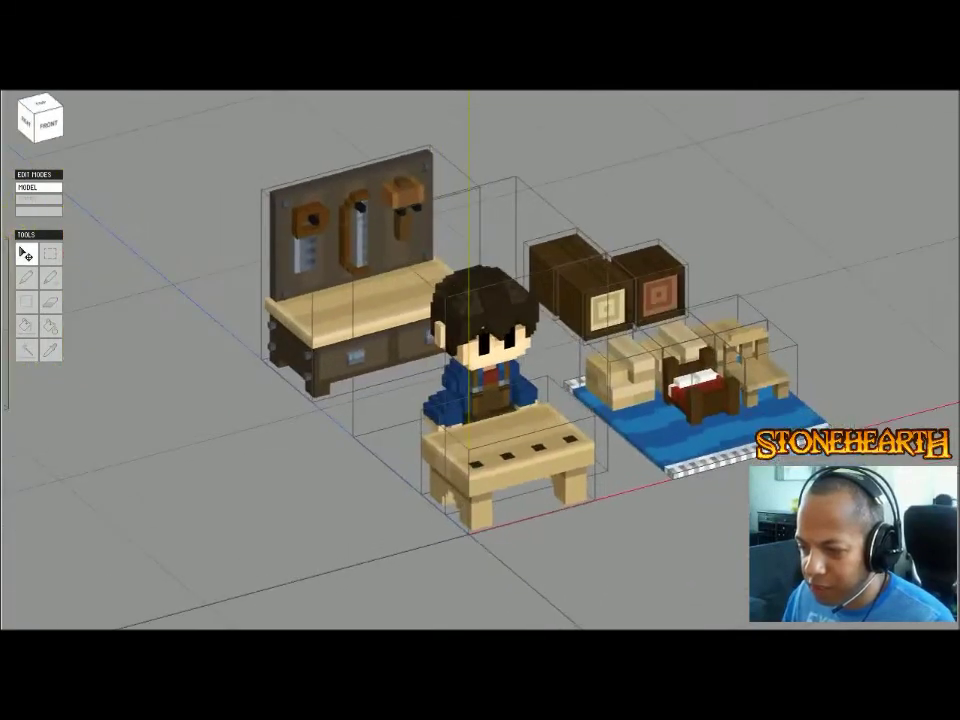
- Lower the floor slab slightly along the green axis and recolor it dark gray-brown, #534F49
left_click_drag(548, 314, 548, 318)
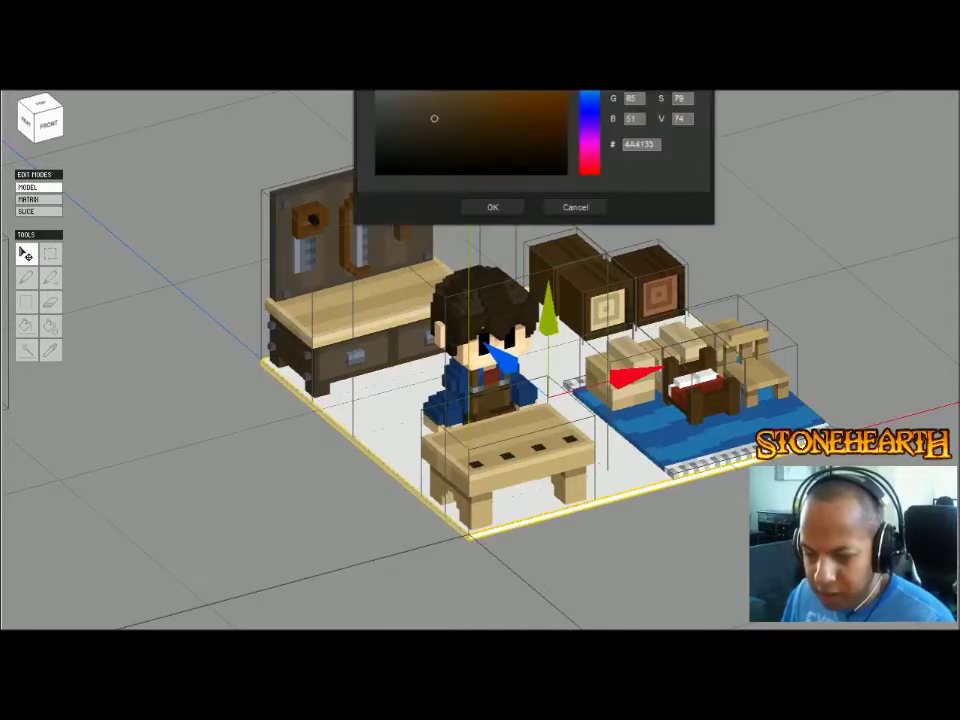
left_click_drag(416, 94, 400, 113)
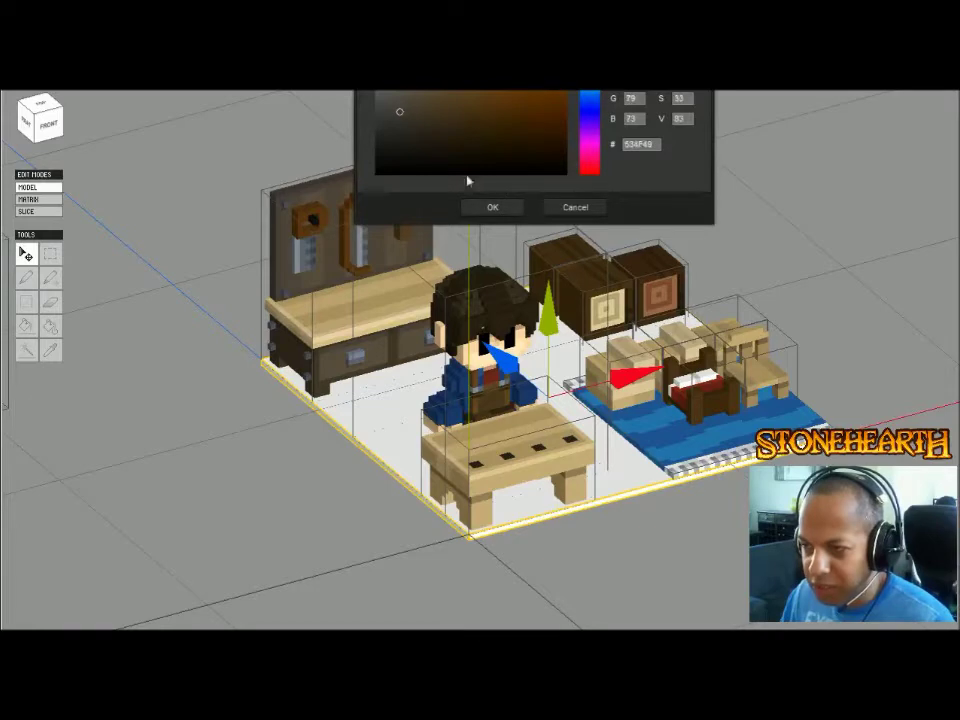
left_click(492, 207)
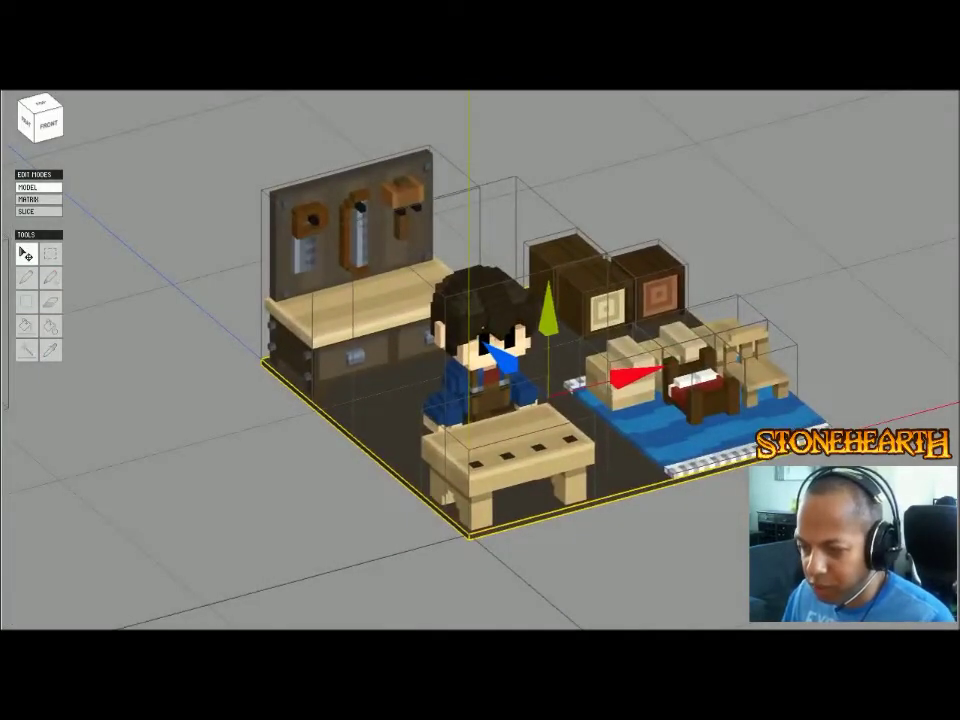
- Examine the recolored slab and the models on it from several angles and distances
mouse_move(480, 360)
right_mouse_down()
mouse_move(570, 360)
mouse_move(440, 360)
mouse_move(480, 360)
right_mouse_up()
scroll(480, 360, "down", 5)
key("Escape")
scroll(470, 535, "up", 5)
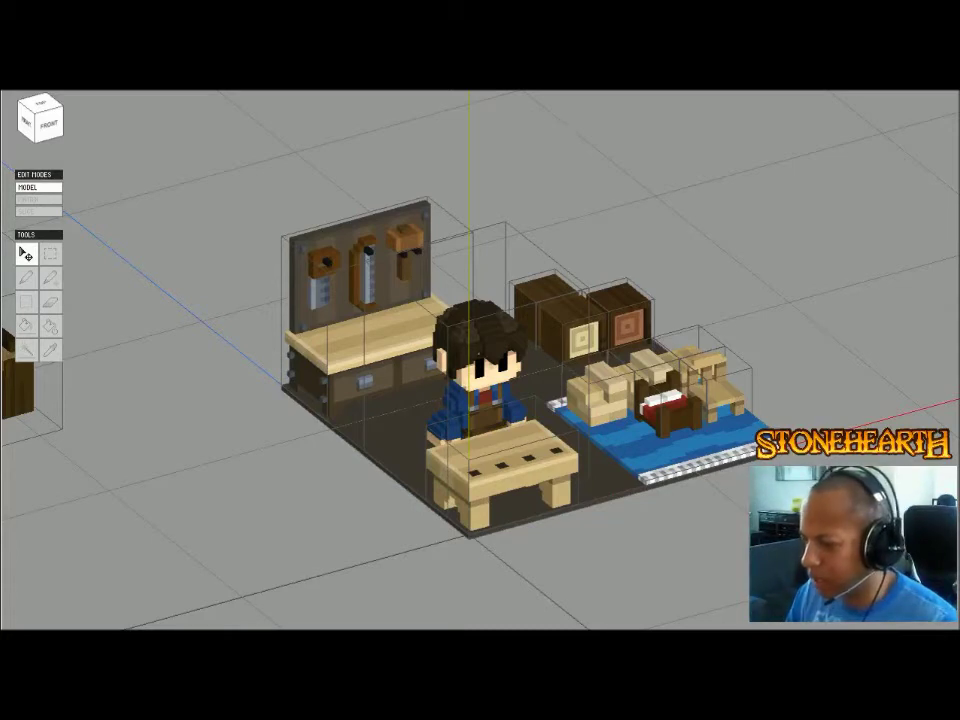
middle_click_drag(480, 360, 465, 391)
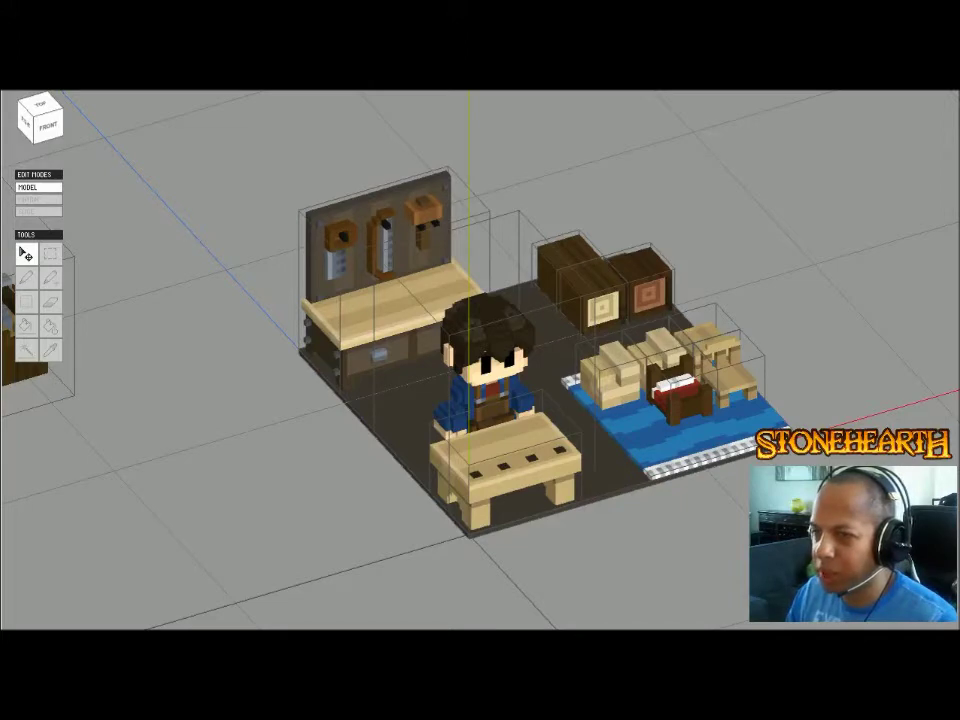
mouse_move(470, 360)
right_mouse_down()
mouse_move(540, 360)
mouse_move(400, 360)
mouse_move(465, 352)
mouse_move(502, 327)
mouse_move(485, 350)
right_mouse_up()
scroll(480, 360, "up", 5)
scroll(480, 360, "down", 3)
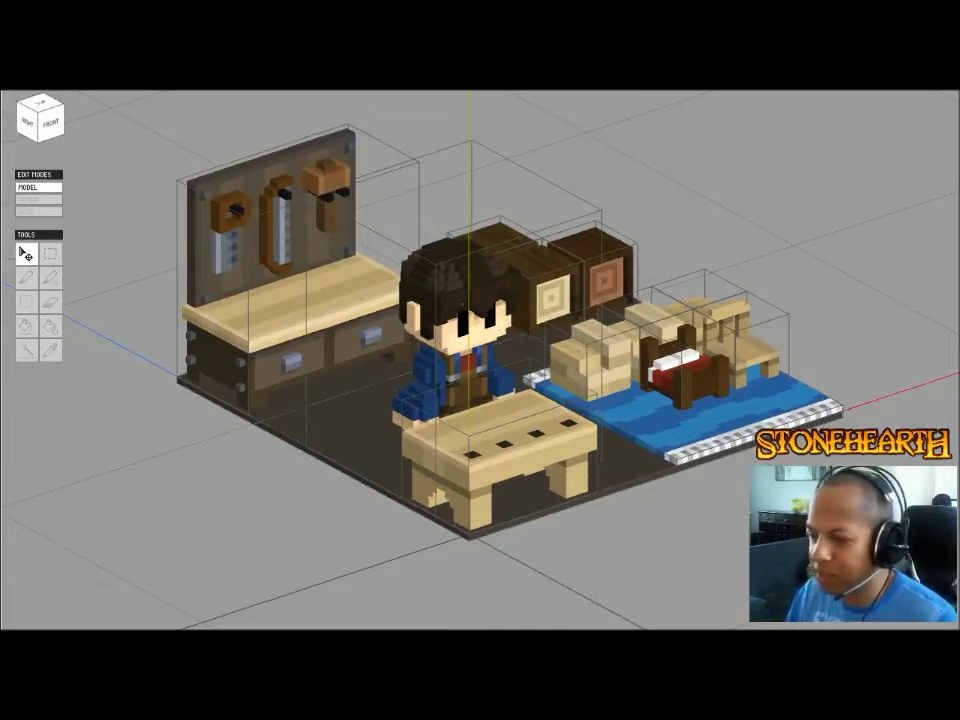
left_click(503, 378)
left_click(620, 560)
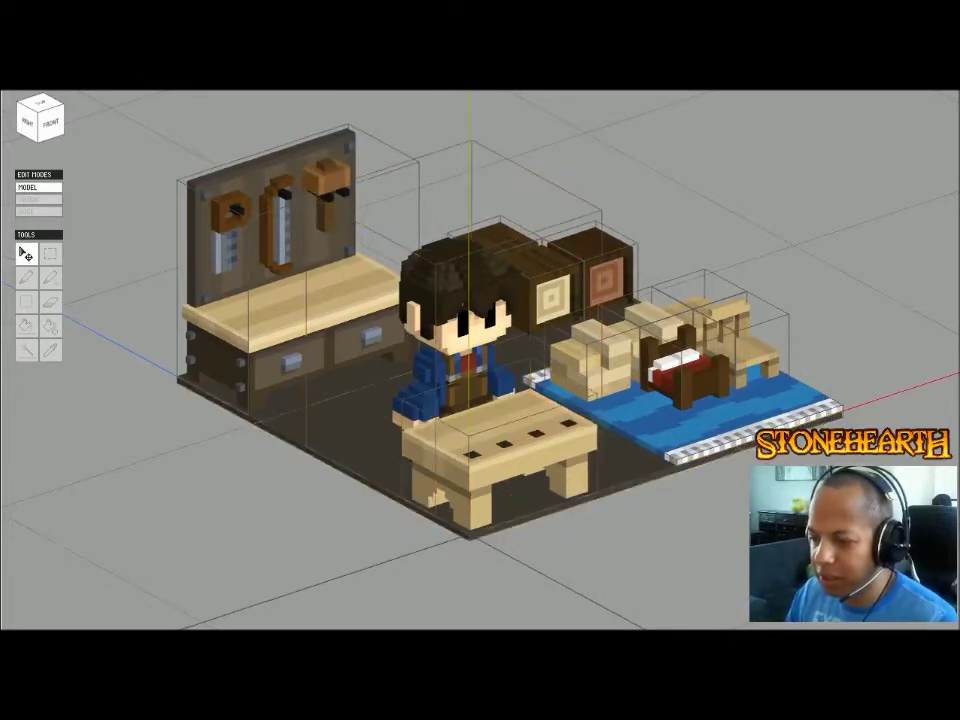
right_click_drag(503, 378, 475, 380)
- Move the carpenter figure along the blue and red axes to stand close behind the front workbench
left_click(49, 124)
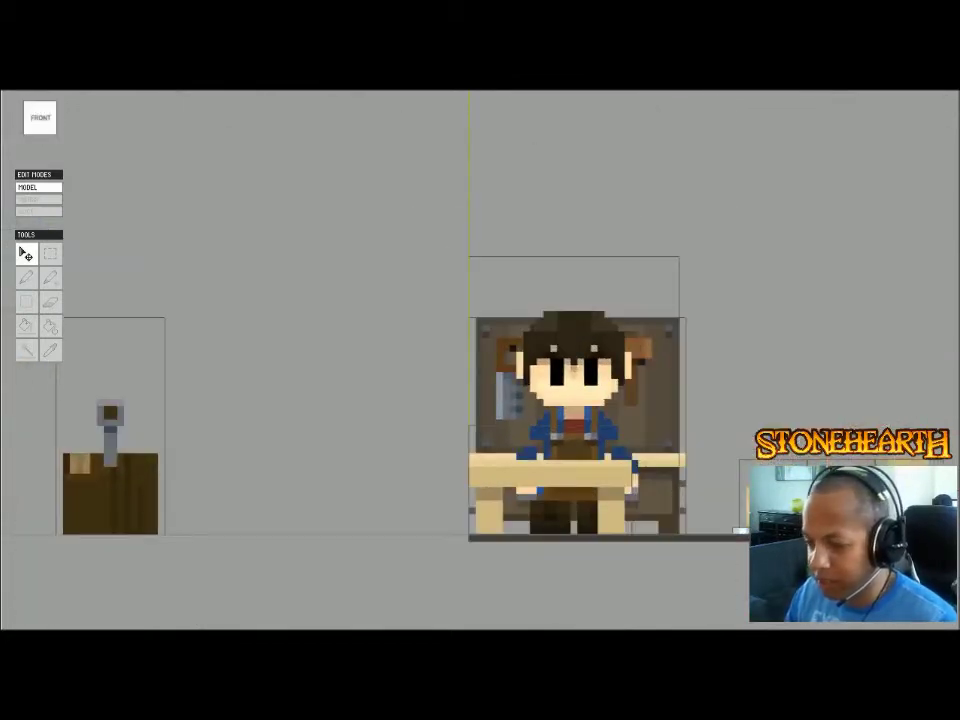
right_click_drag(475, 380, 560, 450)
left_click_drag(506, 111, 541, 149)
left_click_drag(562, 295, 535, 299)
right_click_drag(535, 299, 455, 285)
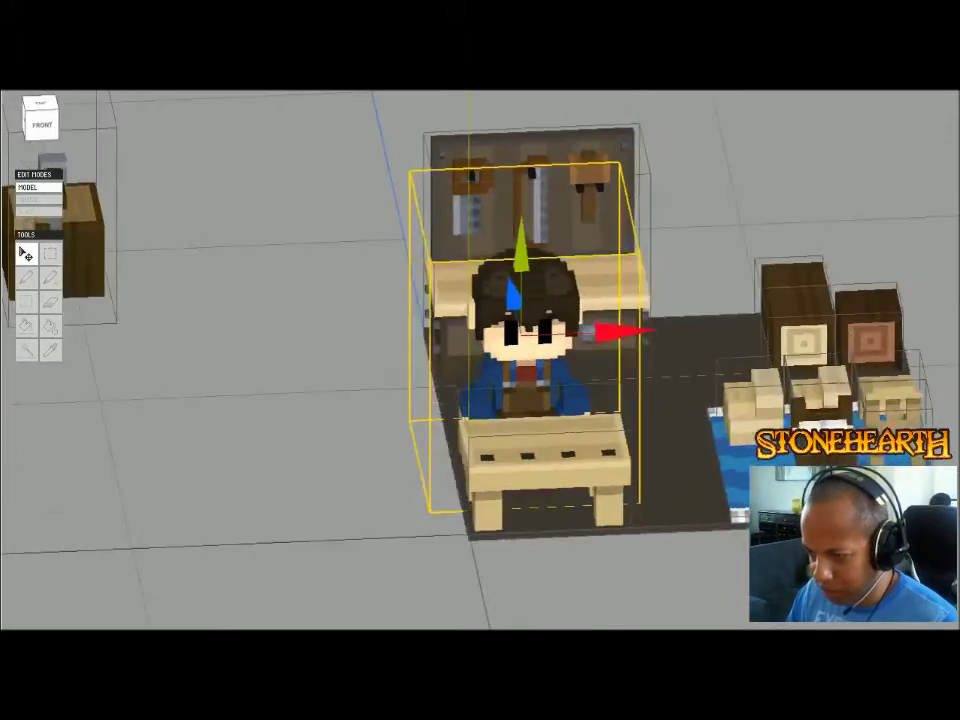
left_click_drag(610, 331, 616, 331)
right_click_drag(616, 331, 660, 312)
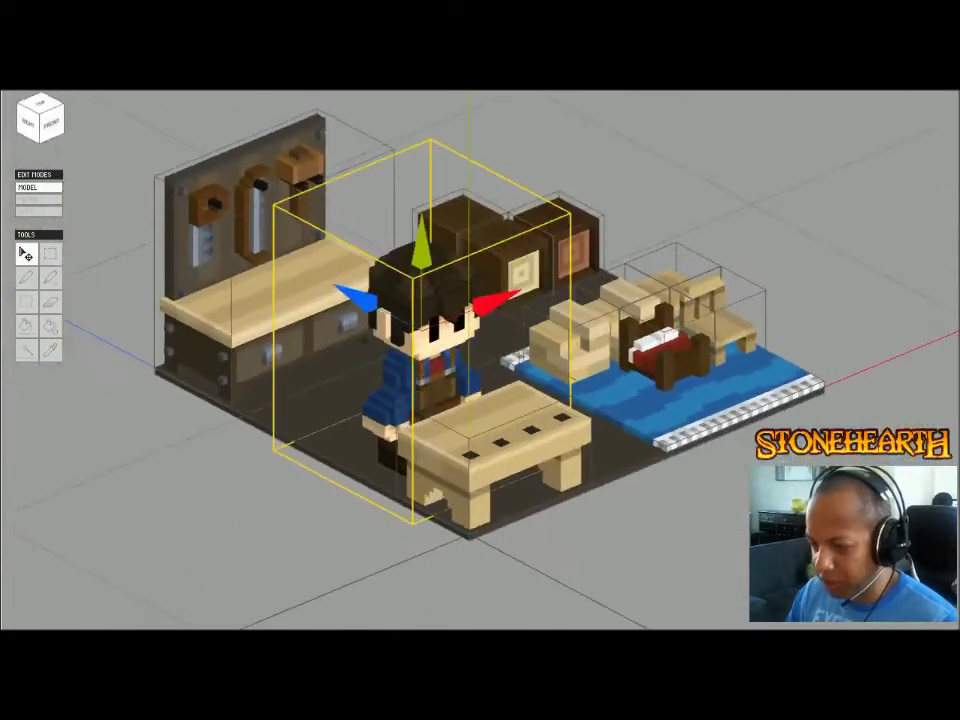
scroll(480, 360, "down", 1)
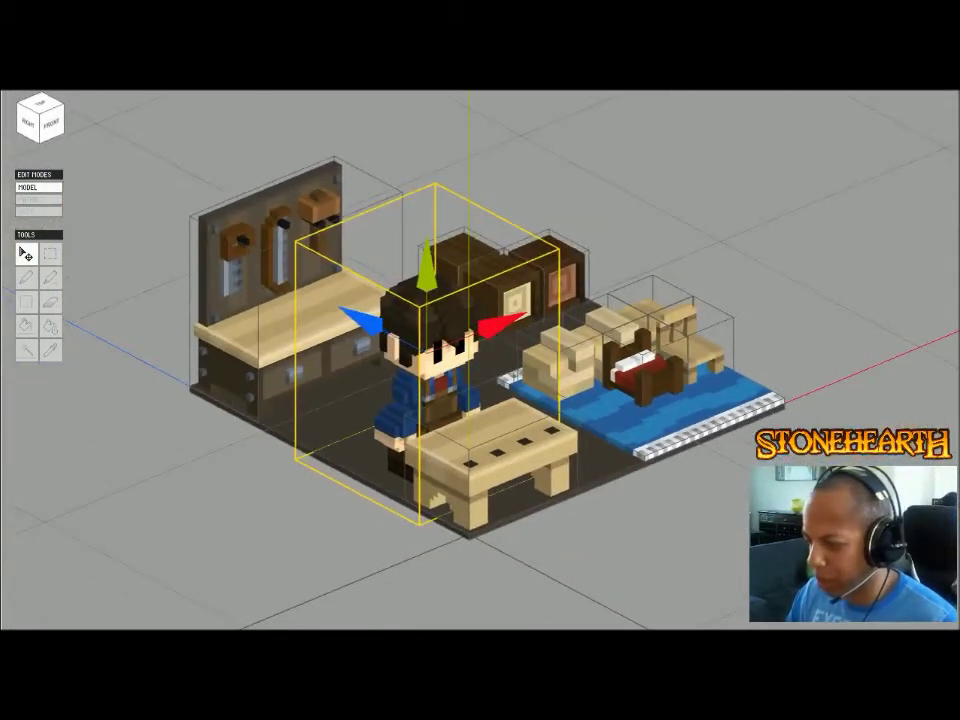
right_click_drag(480, 360, 448, 360)
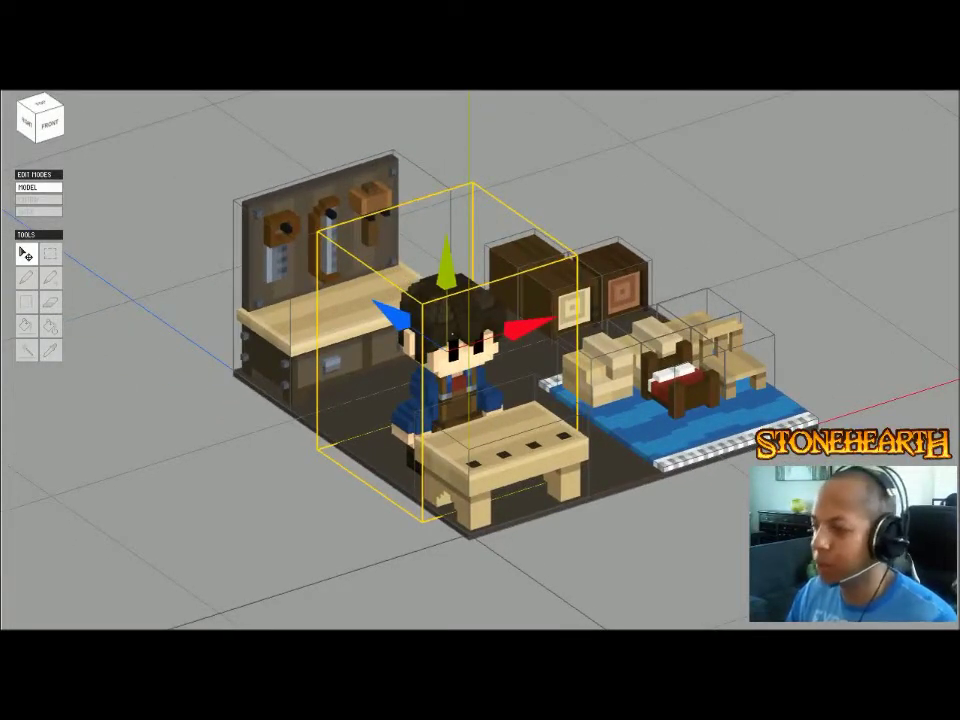
scroll(480, 360, "up", 2)
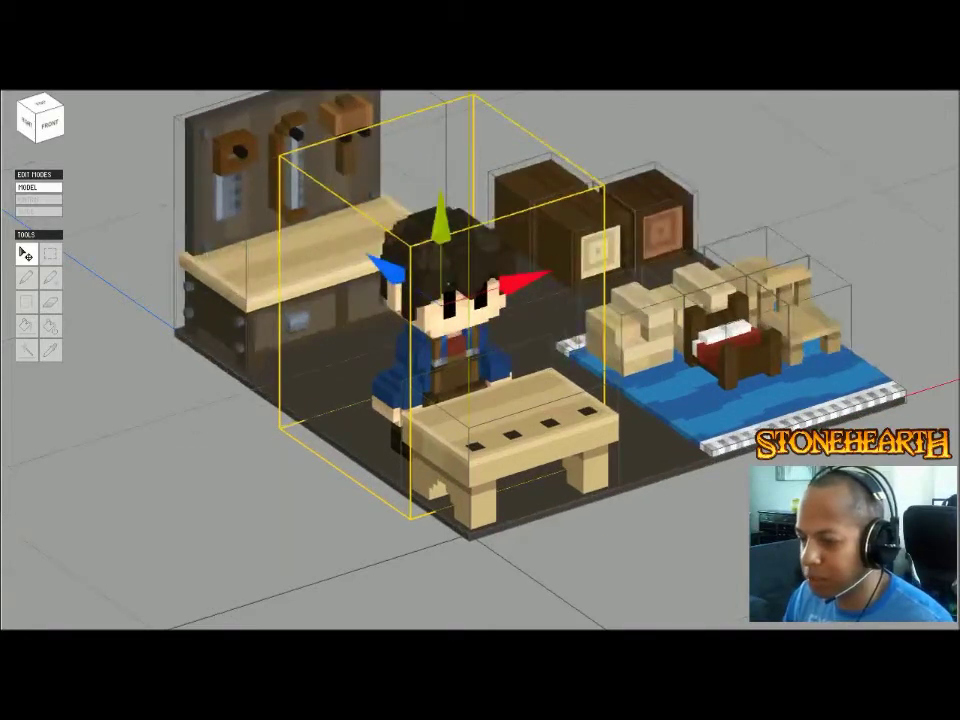
right_click_drag(480, 360, 525, 364)
left_click(640, 560)
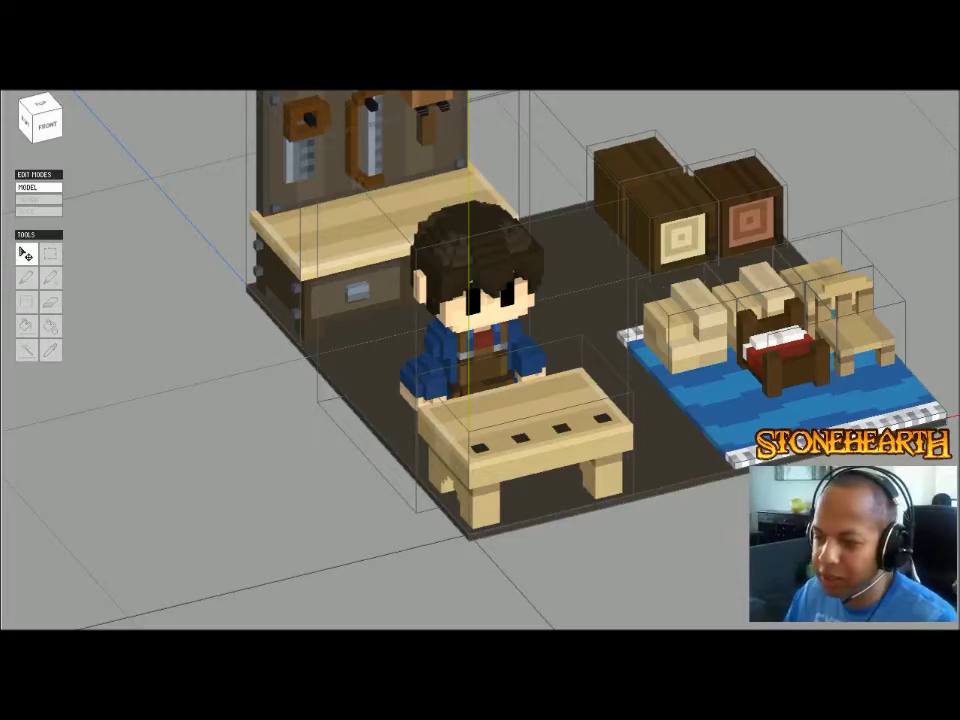
- Open the front workbench for voxel editing and turn it to its right side view
double_click(525, 430)
scroll(525, 430, "up", 5)
right_click_drag(525, 430, 760, 405)
right_click_drag(470, 390, 210, 410)
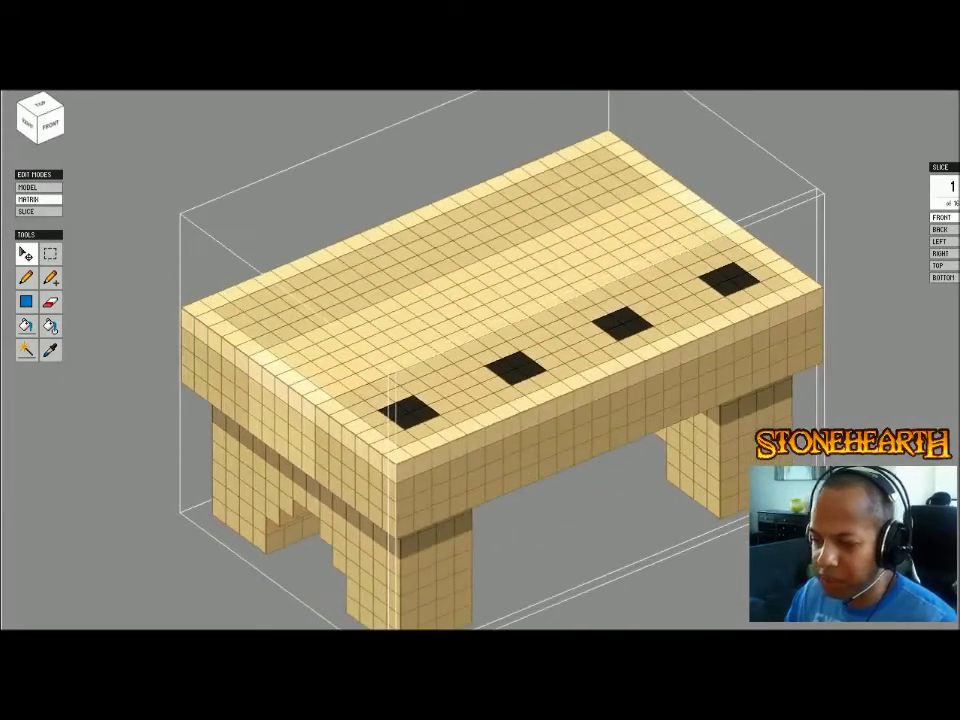
middle_click_drag(480, 360, 542, 288)
right_click_drag(542, 288, 430, 240)
right_click_drag(320, 380, 450, 318)
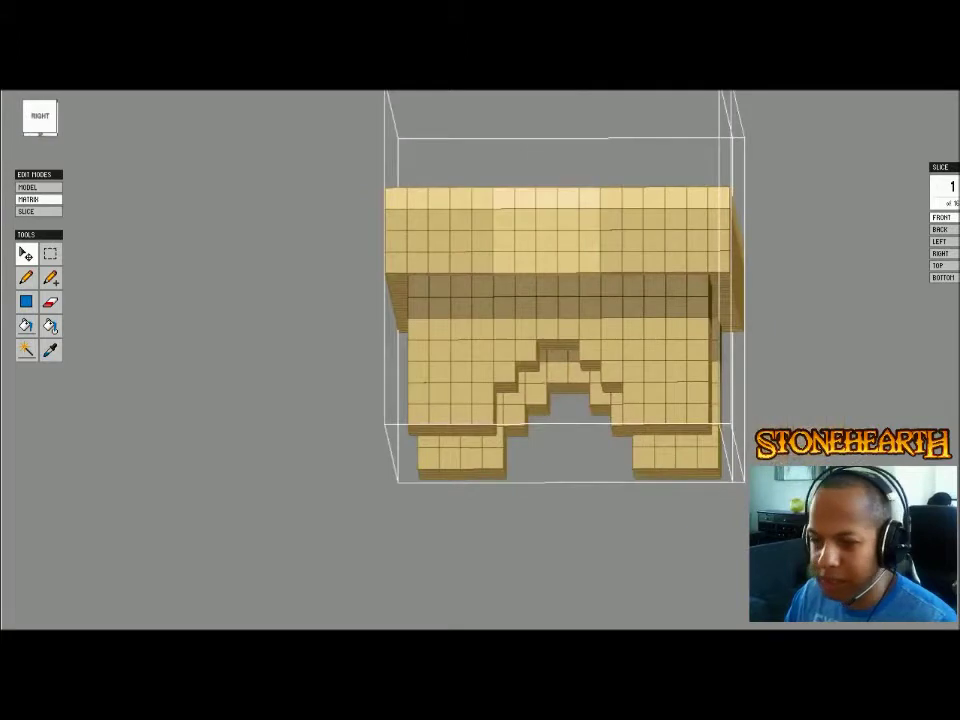
left_click(40, 117)
- Recolor the lower of the two dark voxel rows beneath the tabletop in the legs' light wood color
left_click(50, 254)
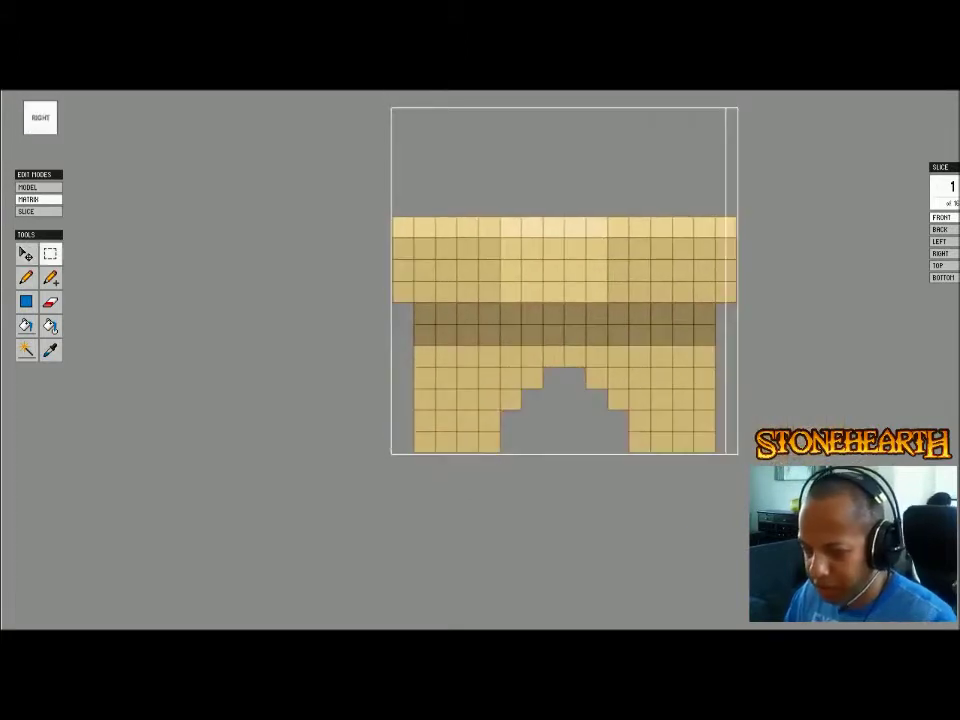
left_click_drag(404, 337, 780, 341)
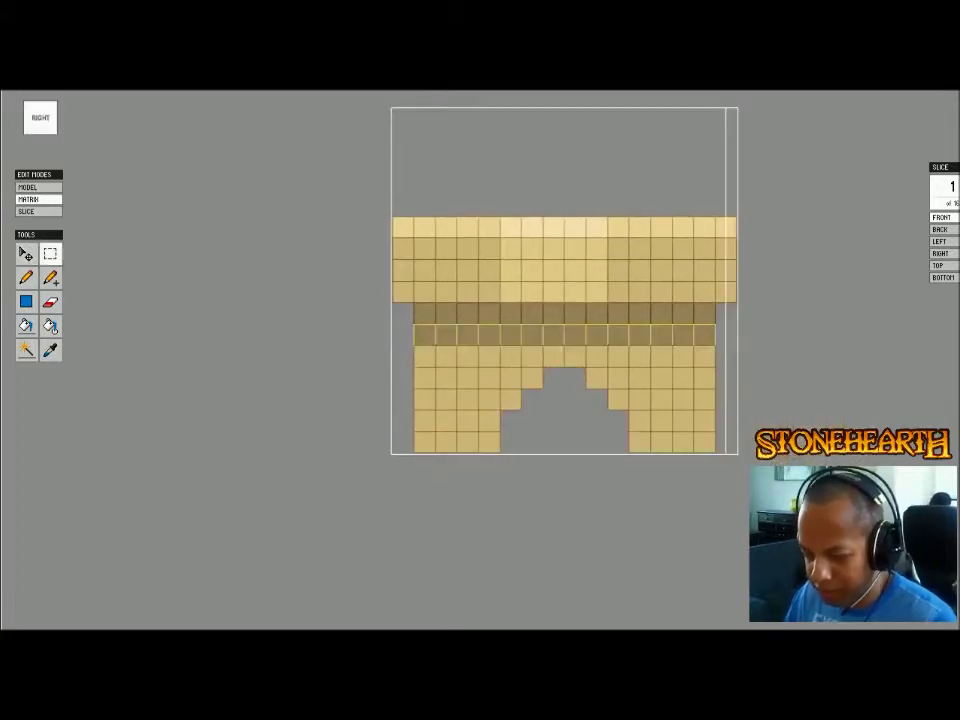
key("g")
left_click(564, 335)
left_click(50, 254)
right_click_drag(560, 390, 485, 445)
scroll(450, 425, "down", 2)
right_click_drag(540, 410, 556, 405)
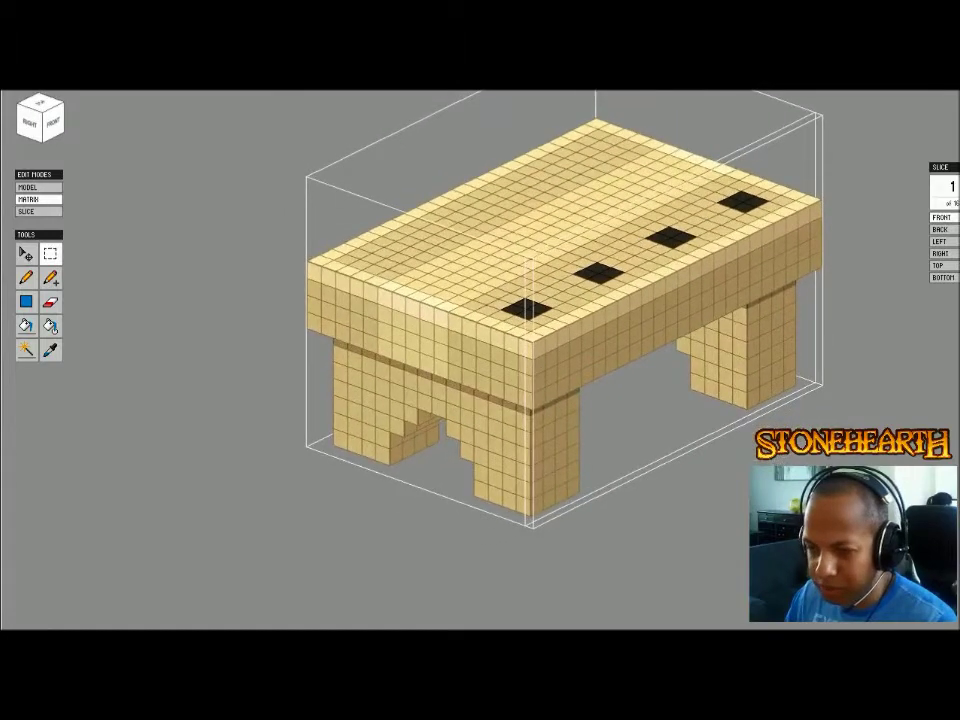
key("b")
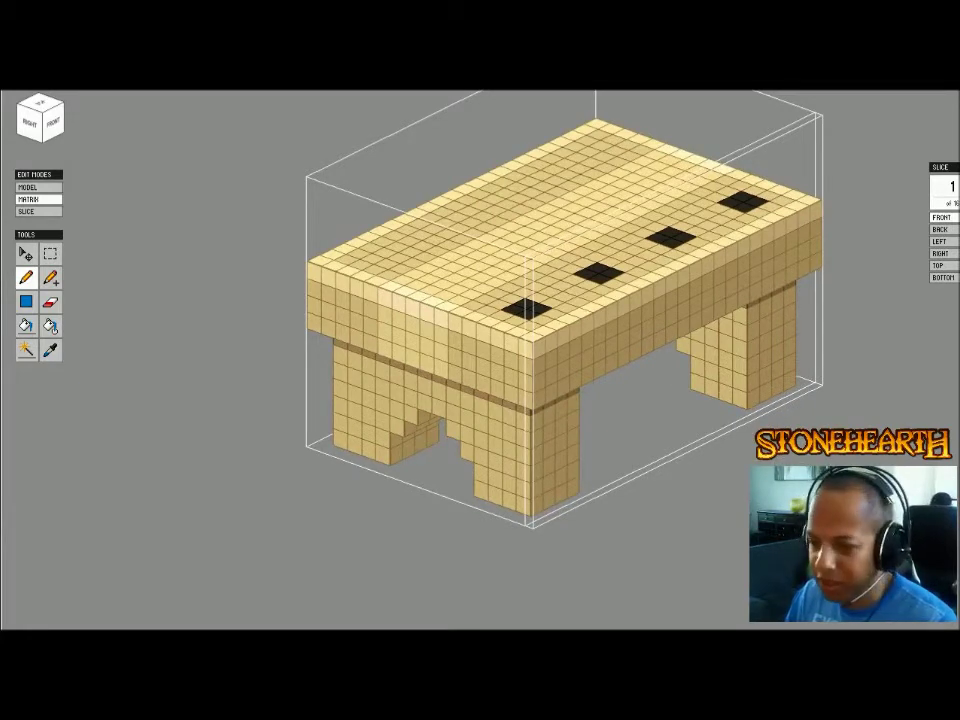
scroll(561, 263, "up", 6)
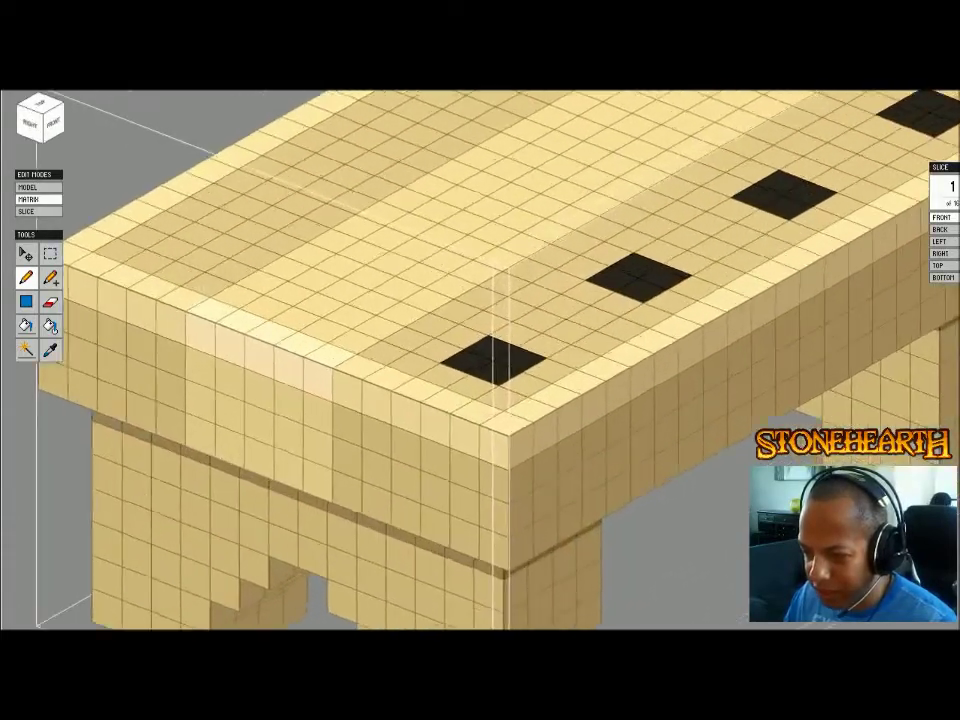
right_click_drag(480, 330, 398, 300)
scroll(480, 335, "down", 3)
scroll(480, 335, "down", 4)
right_click_drag(440, 330, 465, 354)
- Erase the black voxels of three of the four squares in the workbench's tabletop, leaving recessed holes
key("e")
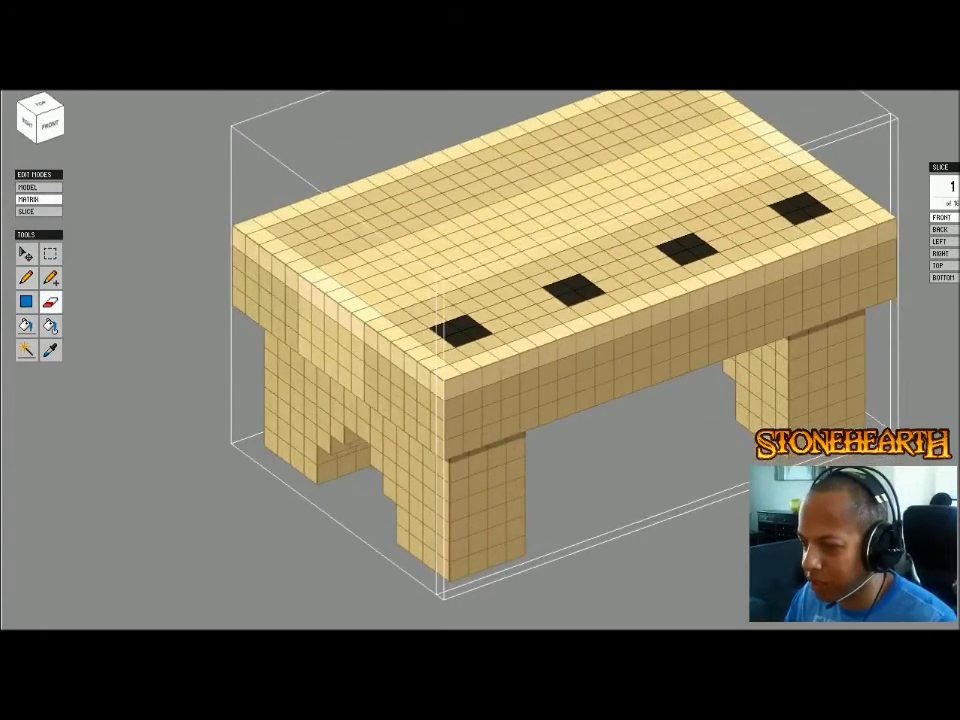
left_click(672, 249)
left_click(686, 256)
left_click(691, 242)
mouse_move(691, 242)
right_mouse_down()
mouse_move(742, 266)
mouse_move(736, 258)
right_mouse_up()
left_click(677, 296)
left_click(654, 293)
left_click(650, 310)
left_click(674, 314)
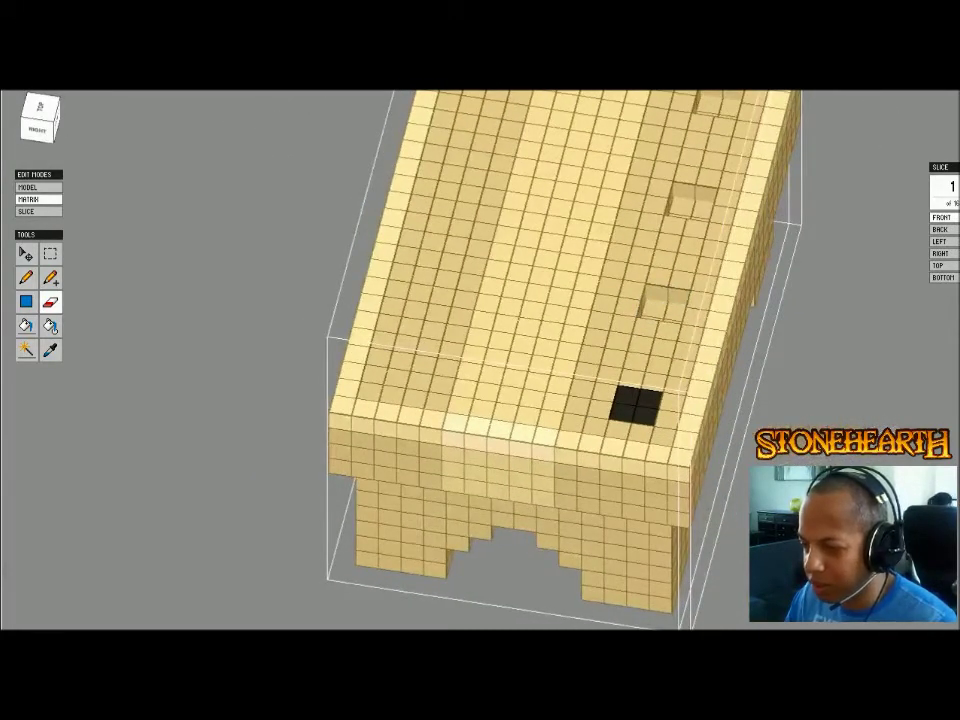
- Erase the four black voxels of the last square near the tabletop's end
left_click(650, 397)
left_click(626, 394)
key("b")
mouse_move(634, 414)
right_mouse_down()
mouse_move(478, 430)
mouse_move(540, 440)
mouse_move(580, 470)
mouse_move(470, 450)
mouse_move(450, 470)
right_mouse_up()
key("e")
left_click(600, 446)
left_click(579, 441)
- Deepen the four square tabletop holes to two voxels by erasing the voxels at their bottoms
right_click_drag(516, 460, 480, 475)
left_click(773, 385)
left_click(752, 383)
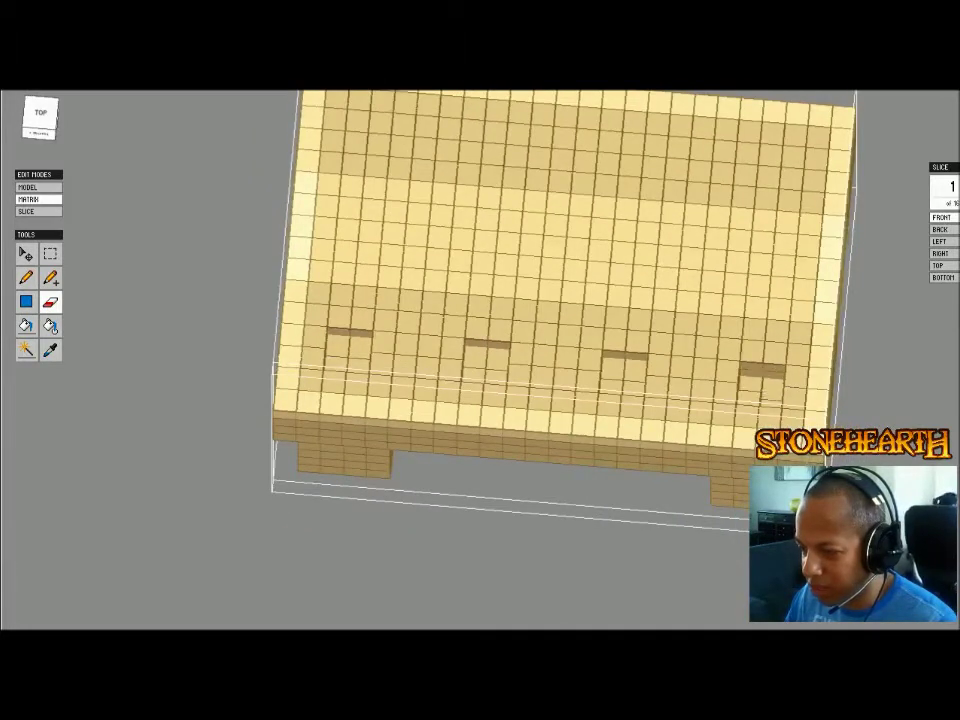
mouse_move(470, 460)
right_mouse_down()
mouse_move(570, 440)
mouse_move(606, 372)
mouse_move(592, 318)
right_mouse_up()
left_click(603, 386)
left_click(590, 373)
left_click(577, 385)
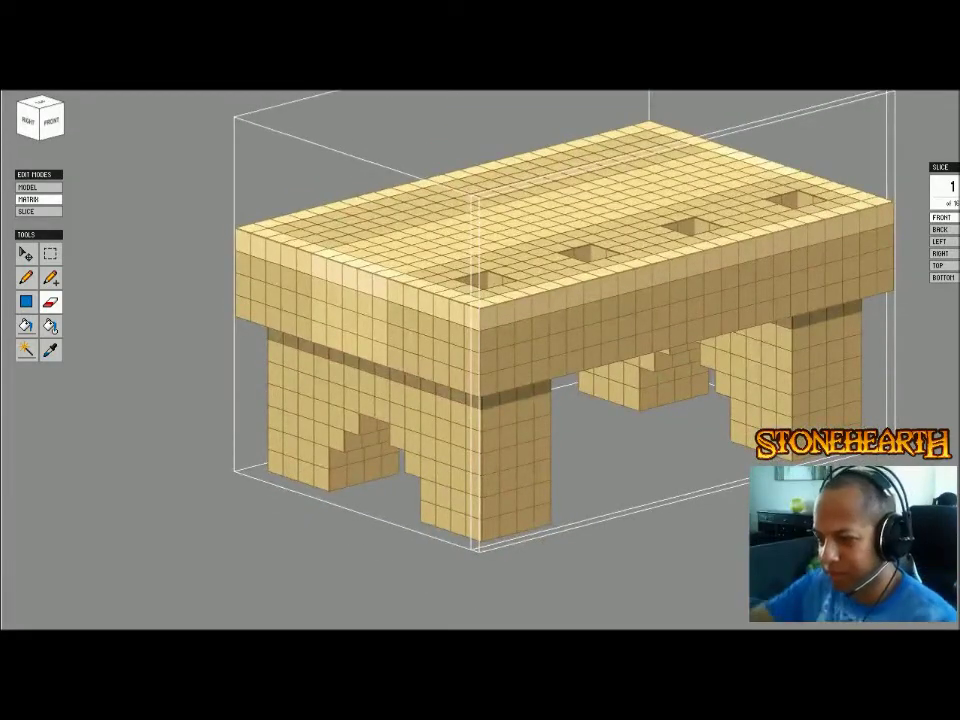
mouse_move(530, 370)
right_mouse_down()
mouse_move(584, 462)
mouse_move(572, 455)
mouse_move(560, 365)
mouse_move(405, 500)
right_mouse_up()
left_click(584, 463)
left_click(574, 478)
left_click(562, 466)
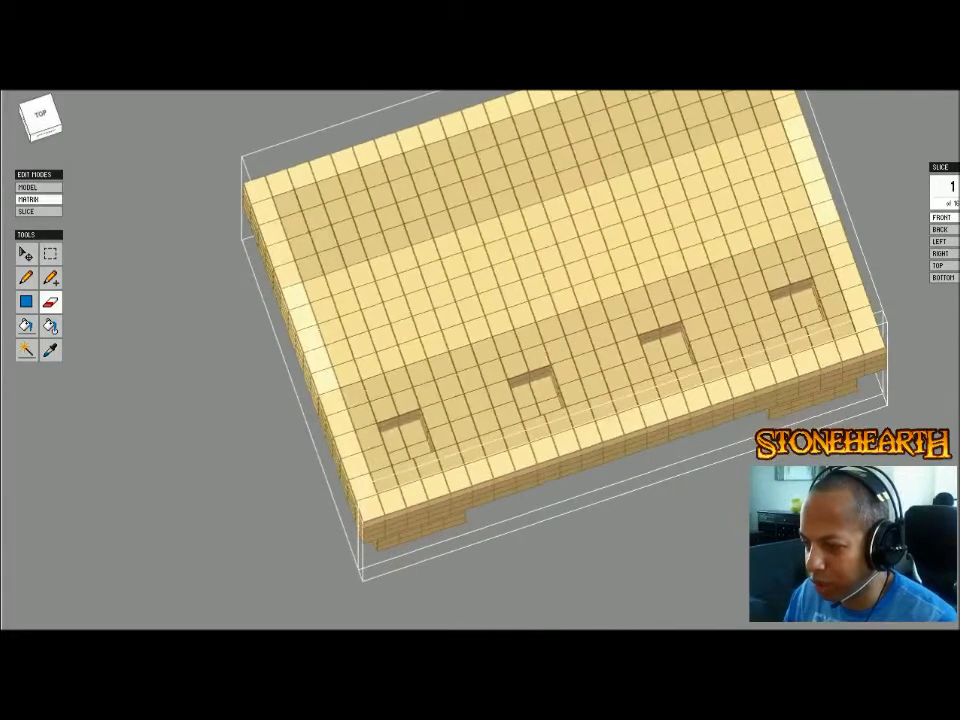
- Paint the bottom voxels black in the two holes toward the tabletop's far end
left_click(26, 278)
left_click(811, 317)
left_click(793, 322)
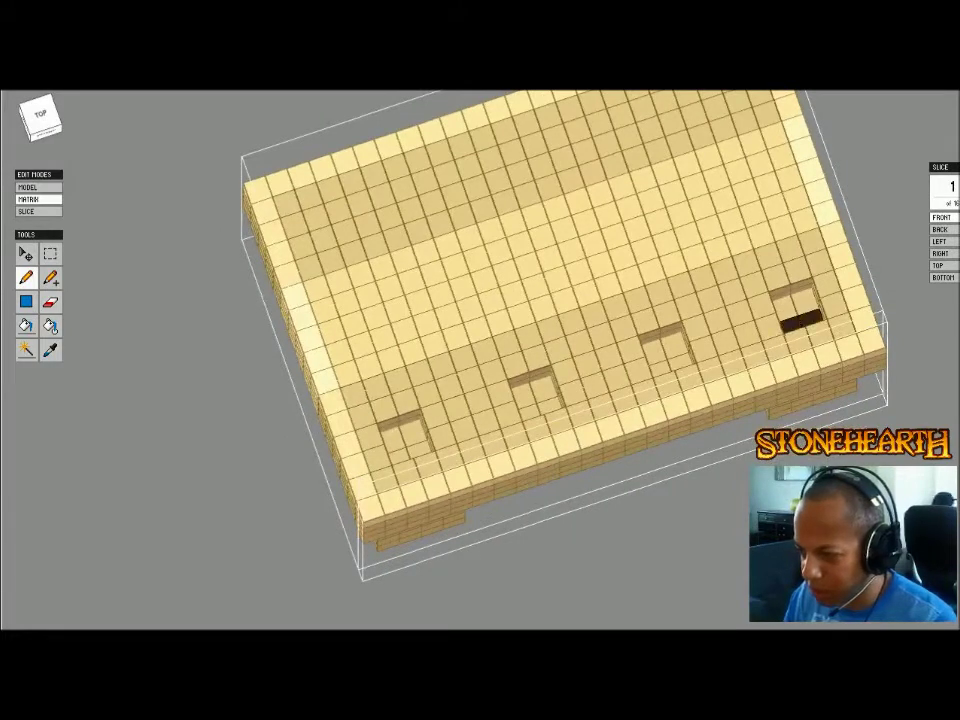
left_click(786, 306)
left_click(804, 300)
left_click(675, 340)
left_click(655, 345)
left_click(662, 360)
left_click(682, 355)
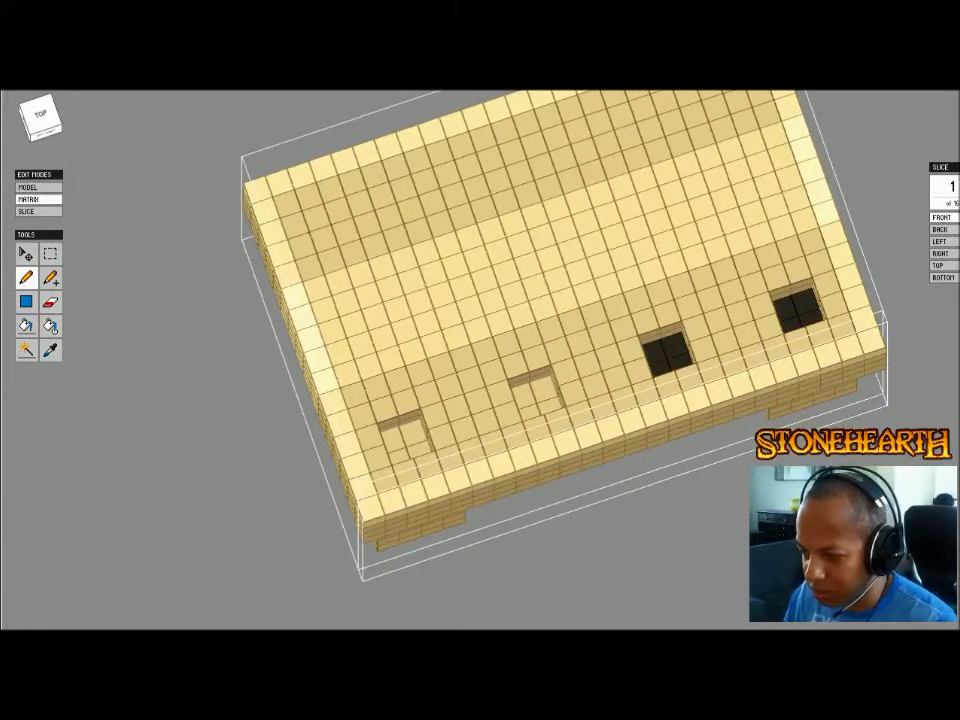
- Paint the bottom voxels of the remaining two tabletop holes black, and return to the full workshop scene
left_click(548, 386)
left_click(528, 390)
left_click(534, 404)
left_click(552, 400)
left_click(530, 410)
left_click(420, 447)
left_click(414, 431)
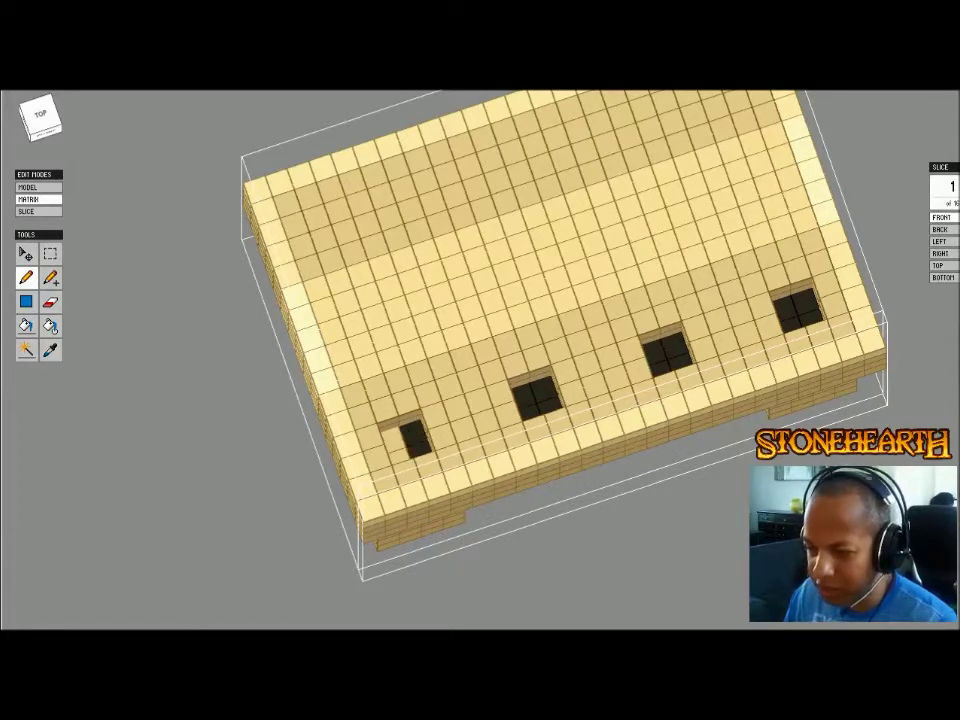
left_click(394, 438)
left_click(400, 454)
right_click_drag(400, 454, 406, 294)
key("Tab")
key("Escape")
mouse_move(468, 358)
right_mouse_down()
mouse_move(610, 345)
mouse_move(472, 358)
mouse_move(530, 365)
mouse_move(470, 355)
right_mouse_up()
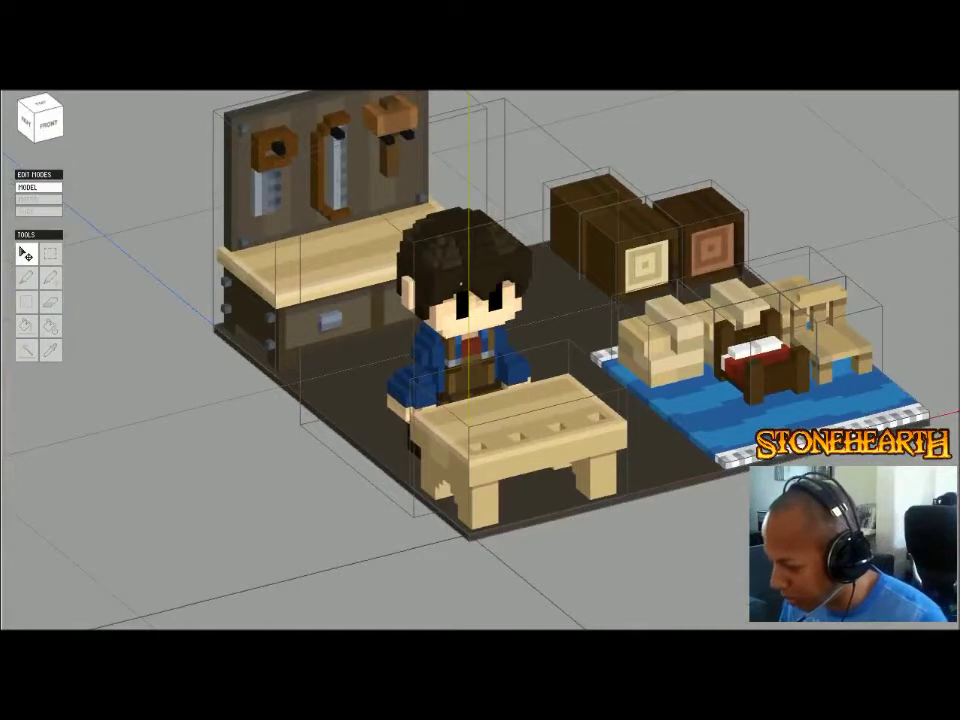
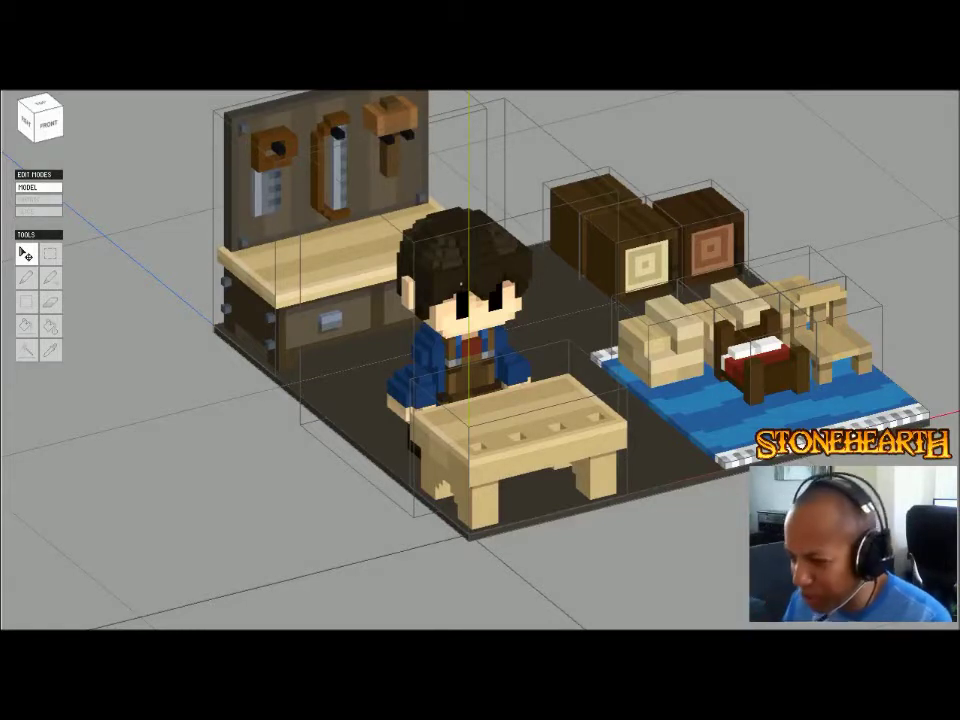
- Examine the small table's four tabletop holes at voxel level, and return to the full workshop scene
left_click(518, 435)
key("Tab")
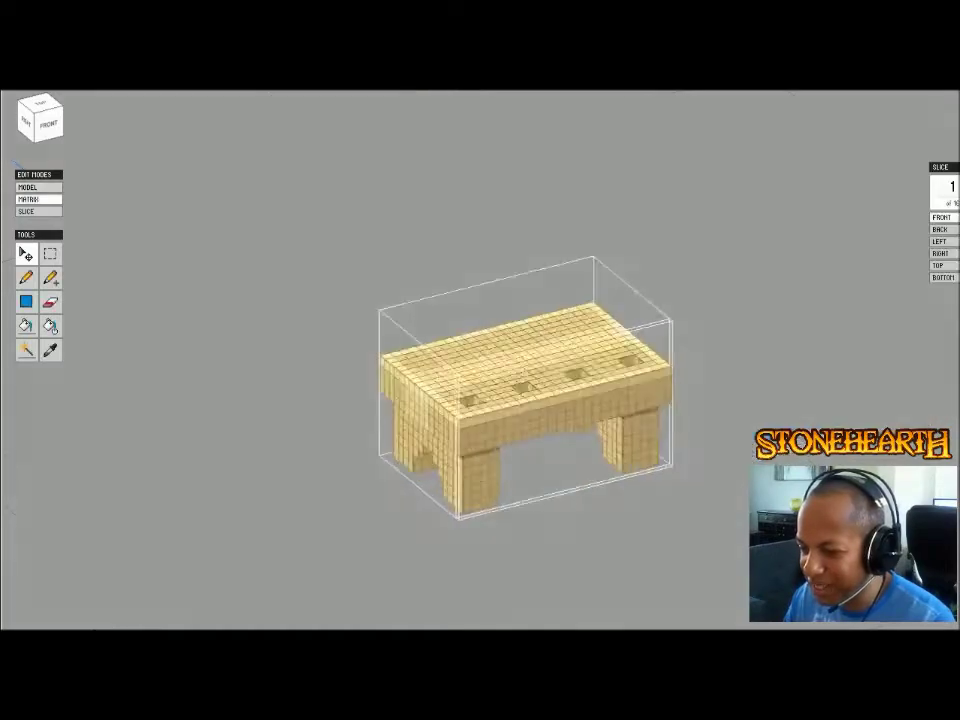
right_click_drag(480, 360, 362, 242)
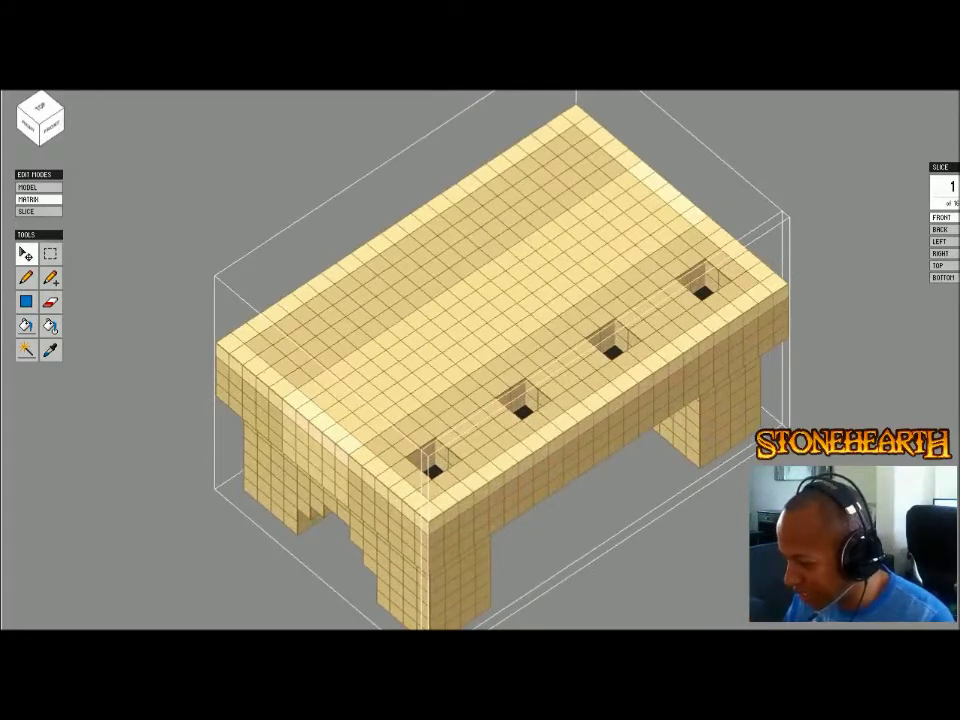
right_click_drag(480, 360, 496, 312)
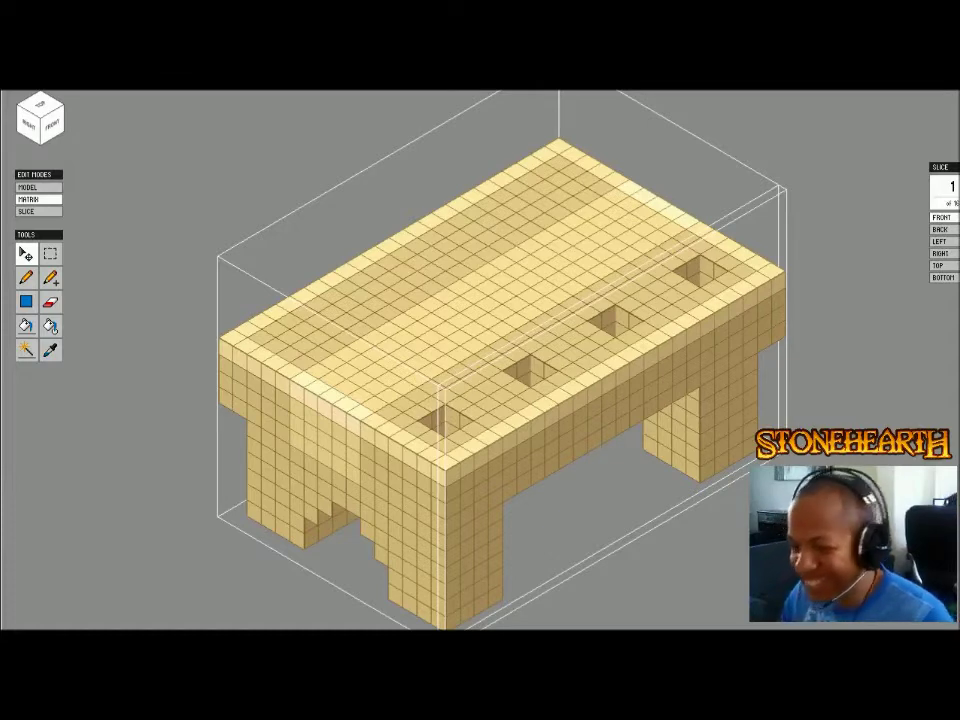
key("Tab")
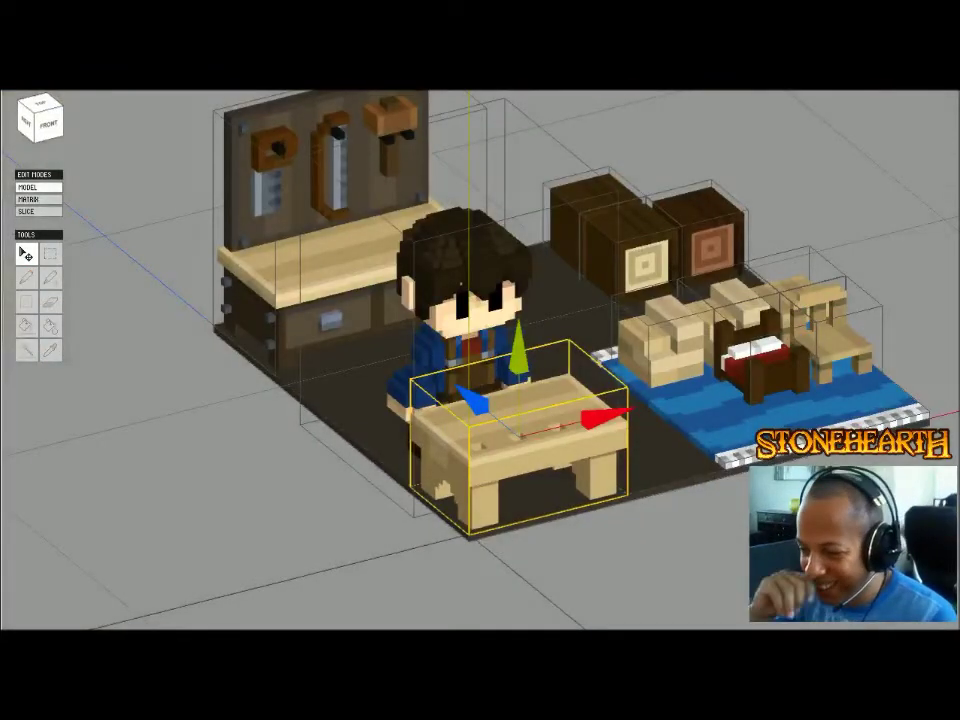
left_click(300, 540)
mouse_move(300, 540)
right_mouse_down()
mouse_move(400, 510)
mouse_move(315, 525)
right_mouse_up()
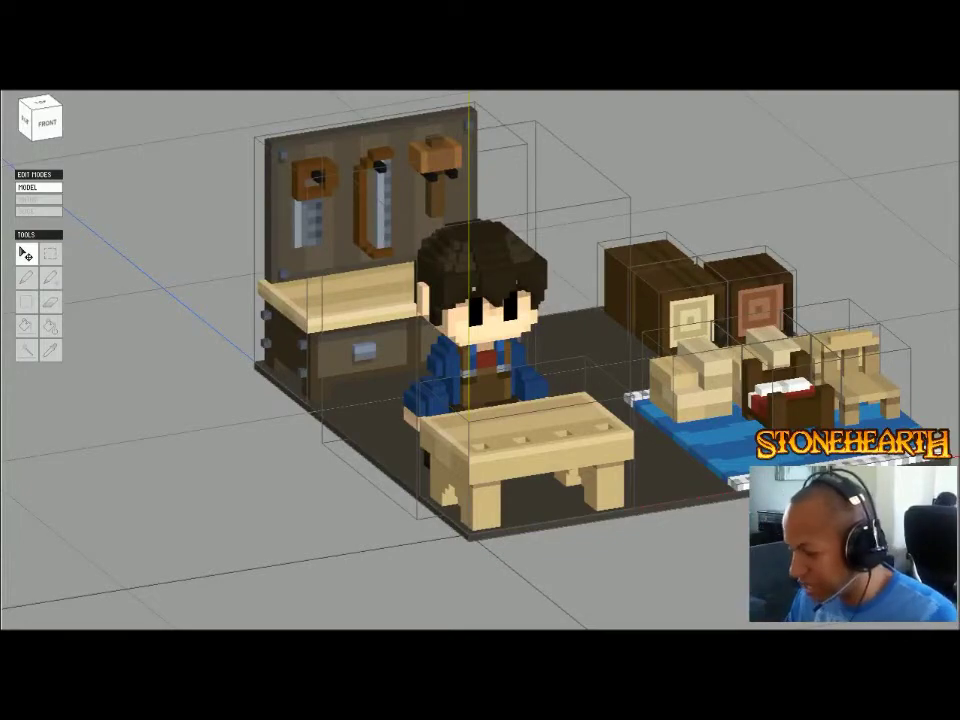
right_click_drag(474, 360, 530, 378)
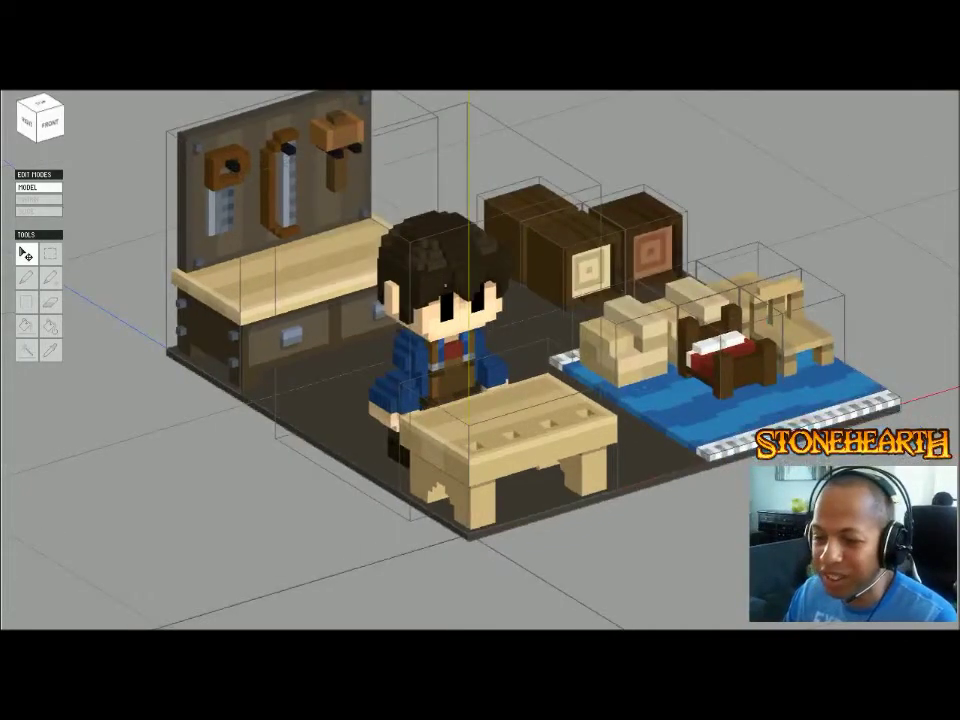
- Examine the voxels of the workbench with the tool wall, and return to the full workshop scene
double_click(300, 280)
scroll(420, 330, "up", 4)
right_click_drag(420, 330, 370, 320)
key("Tab")
scroll(480, 360, "down", 3)
right_click_drag(480, 360, 420, 358)
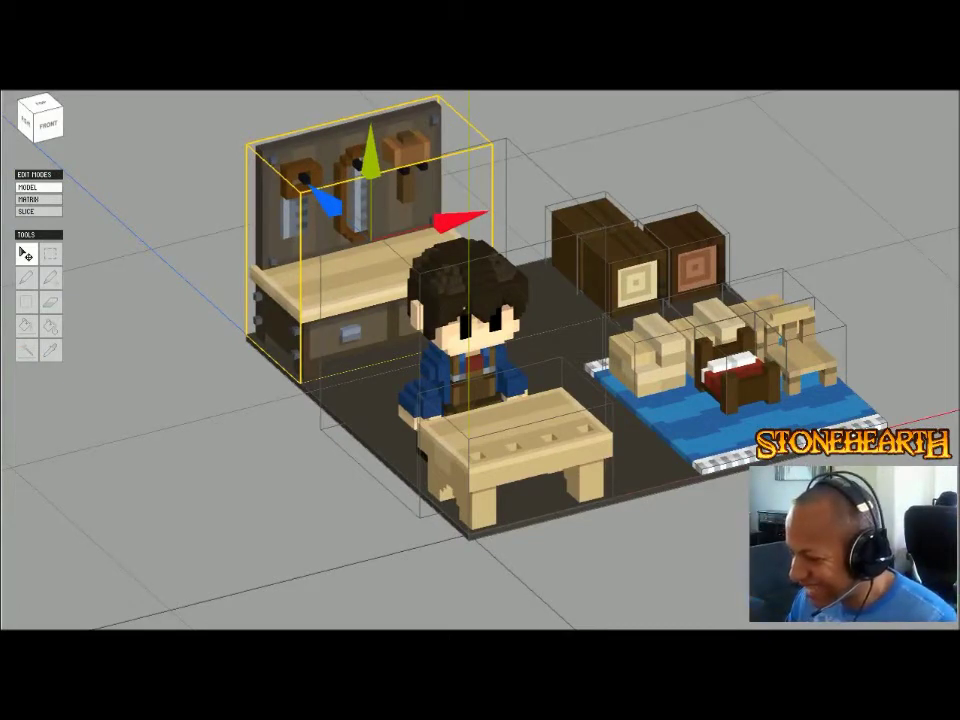
key("Escape")
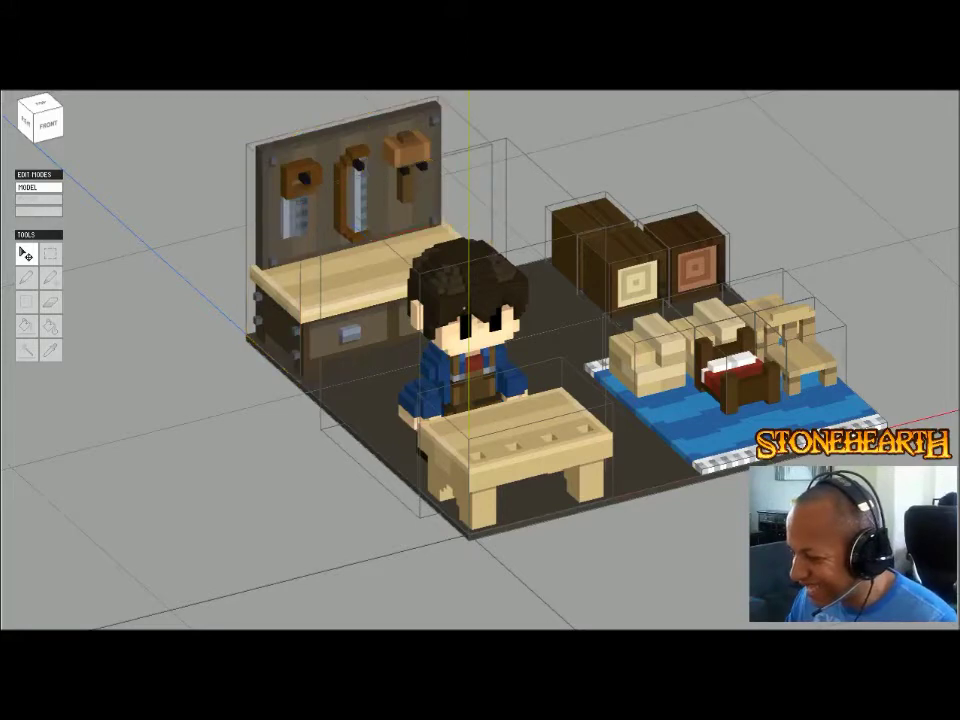
mouse_move(480, 360)
right_mouse_down()
mouse_move(370, 410)
mouse_move(490, 356)
right_mouse_up()
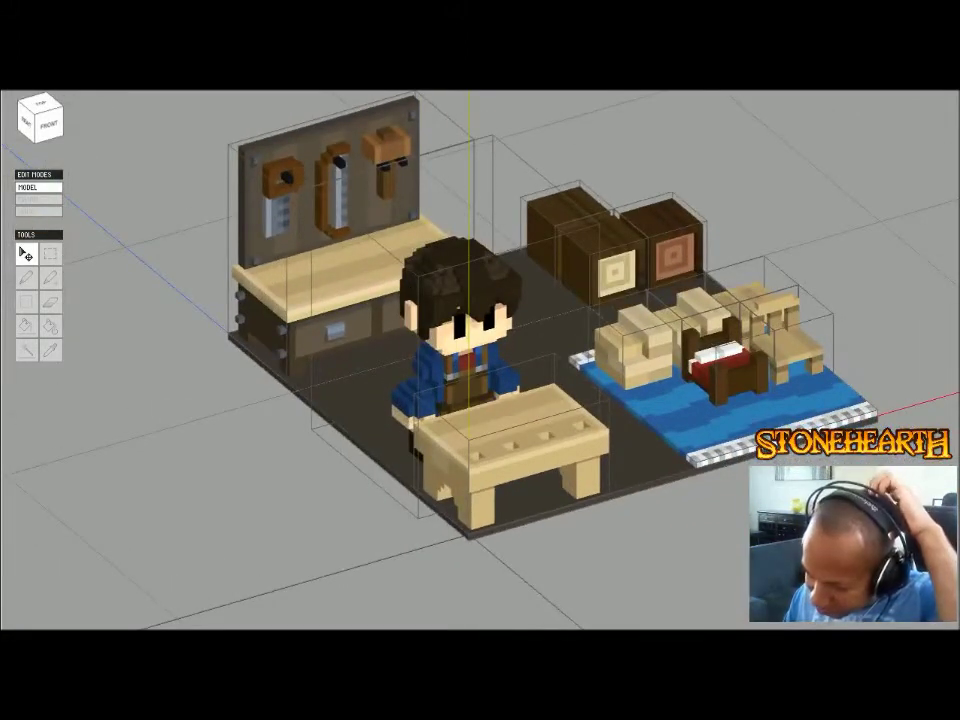
- Examine the small table at voxel level and beside the carpenter from several angles in the scene
double_click(516, 428)
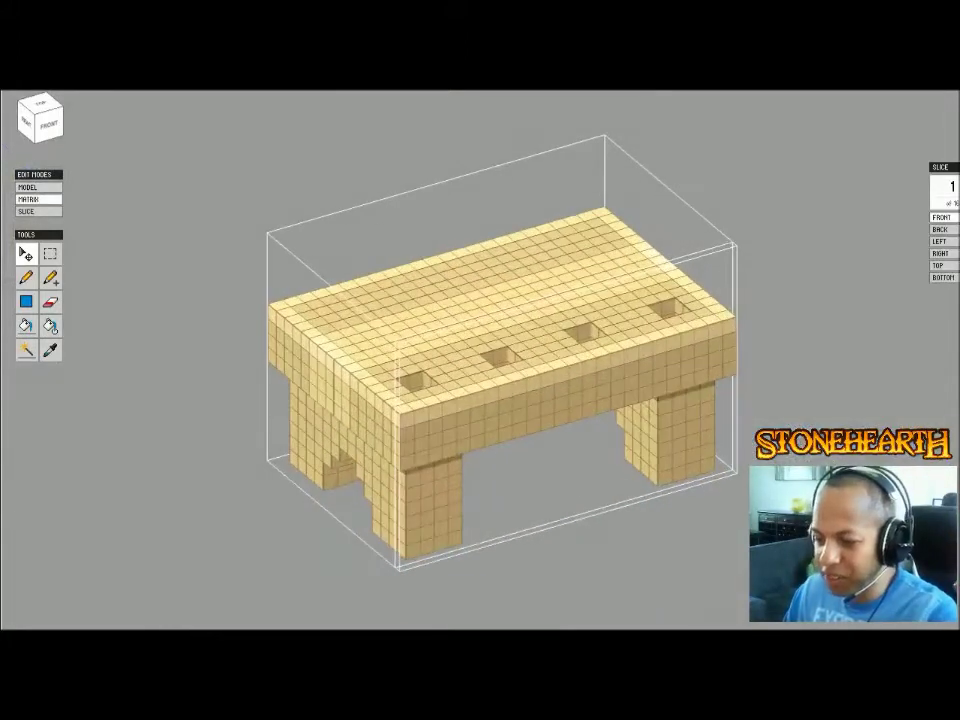
key("Tab")
right_click_drag(480, 360, 560, 385)
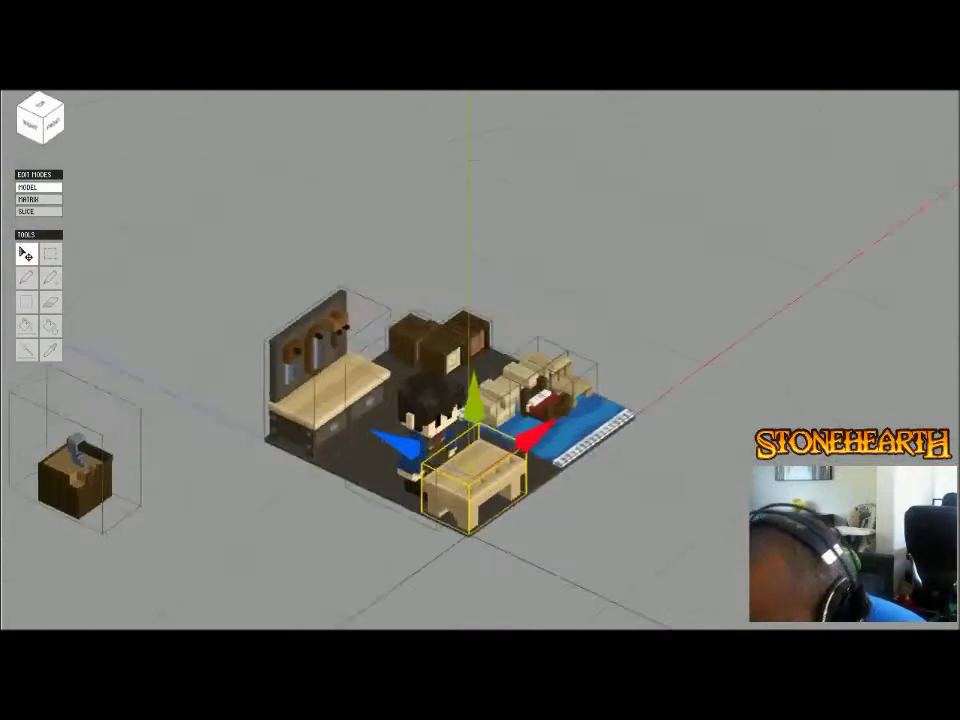
scroll(470, 480, "up", 5)
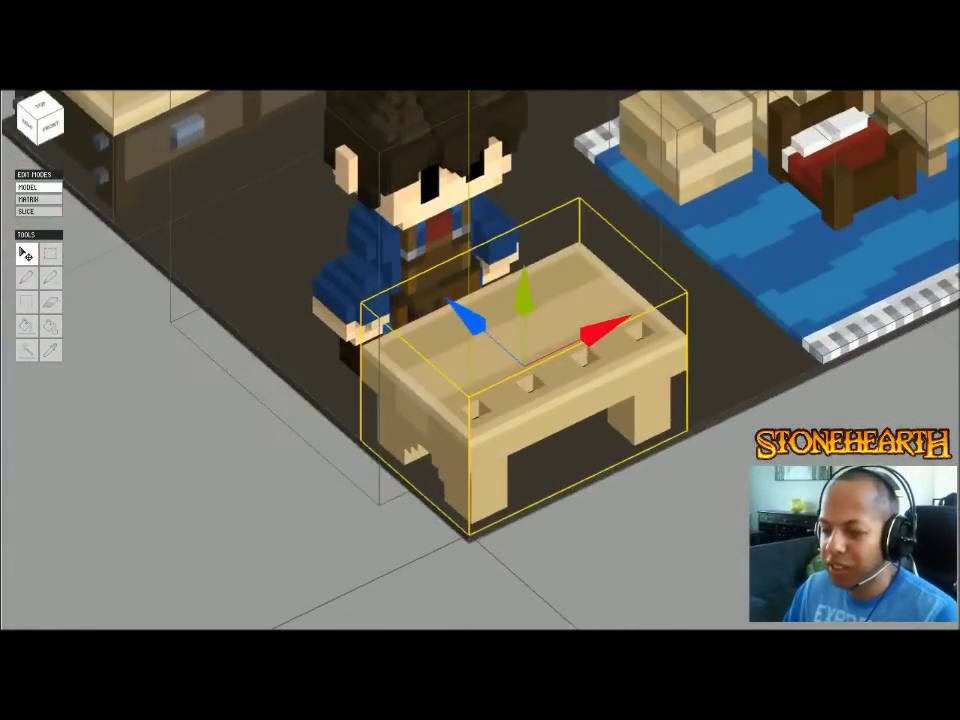
scroll(470, 480, "down", 5)
right_click_drag(480, 360, 510, 405)
scroll(470, 530, "up", 4)
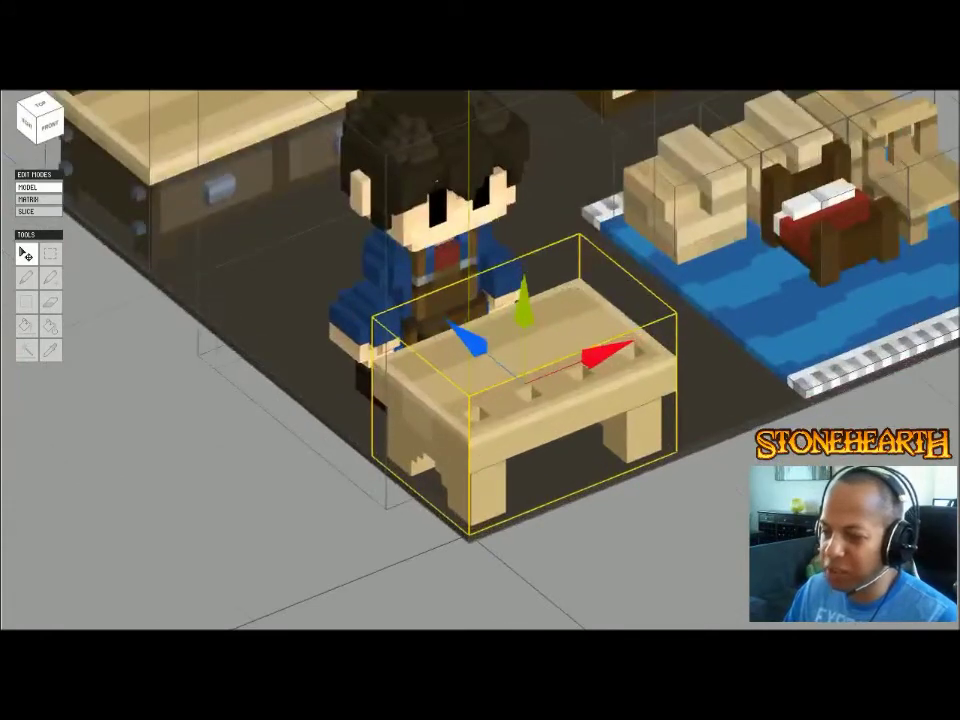
middle_click_drag(520, 300, 472, 520)
right_click_drag(472, 520, 505, 500)
middle_click_drag(505, 500, 700, 260)
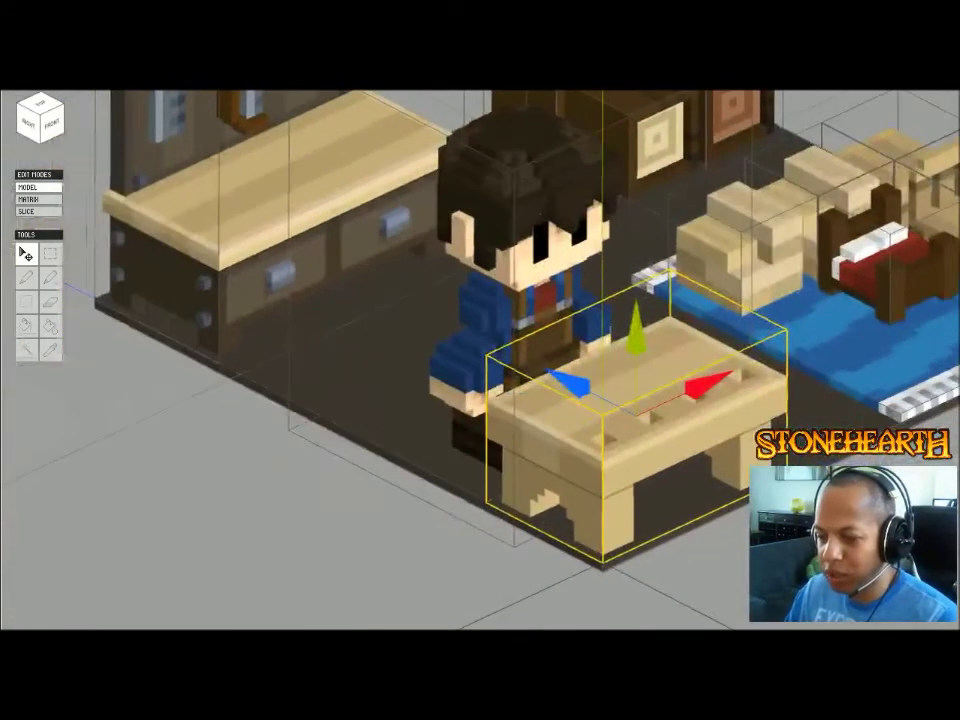
right_click_drag(520, 300, 535, 375)
scroll(480, 360, "down", 1)
left_click(300, 420)
right_click_drag(480, 400, 420, 400)
right_click_drag(420, 400, 492, 400)
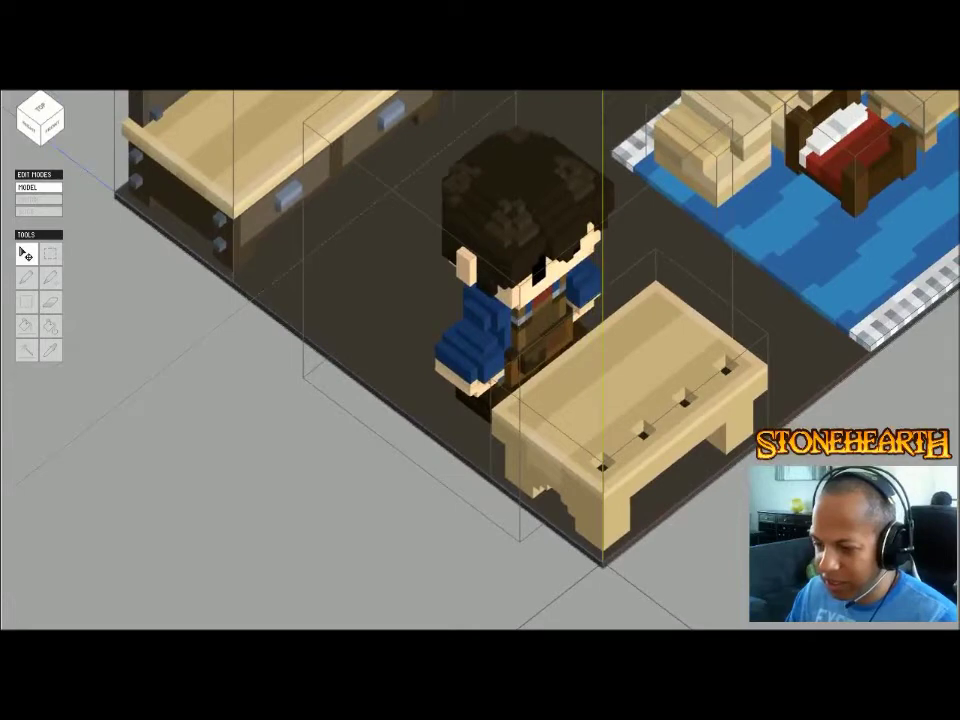
- Fill the small table's leg voxels below their shadowed top row with a darker wood colour, and return to the full scene
key("Tab")
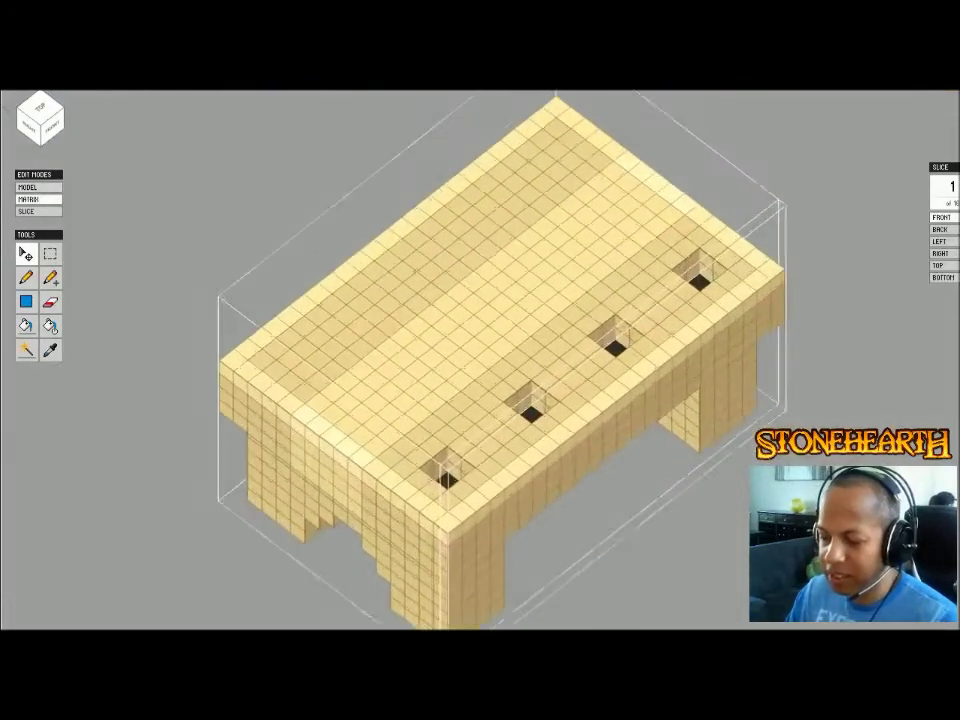
key("1")
middle_click_drag(400, 360, 587, 358)
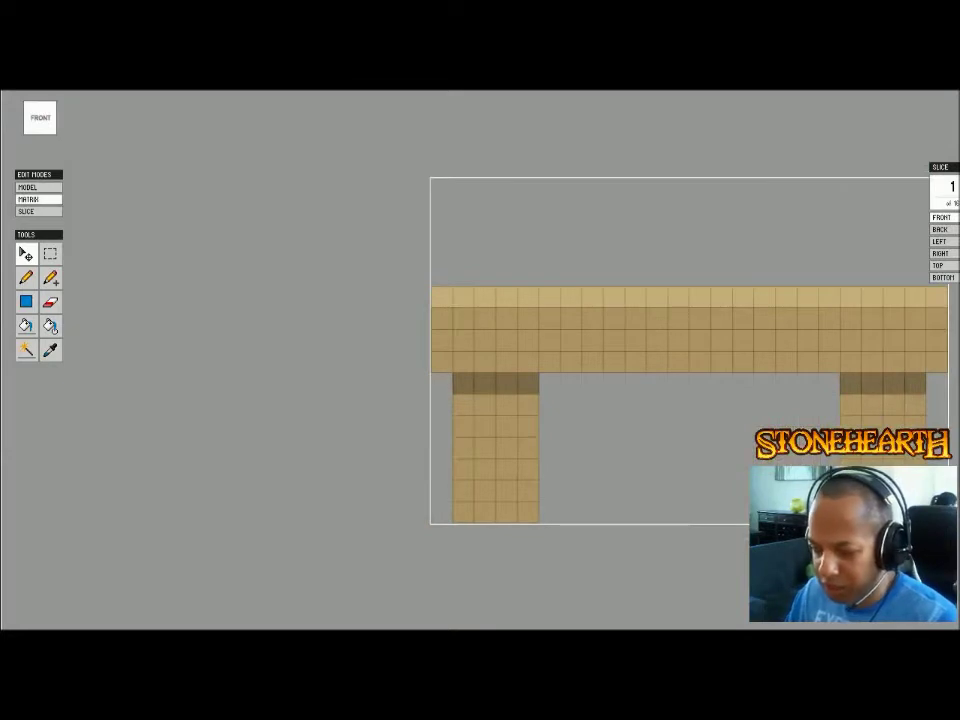
key("b")
key("c")
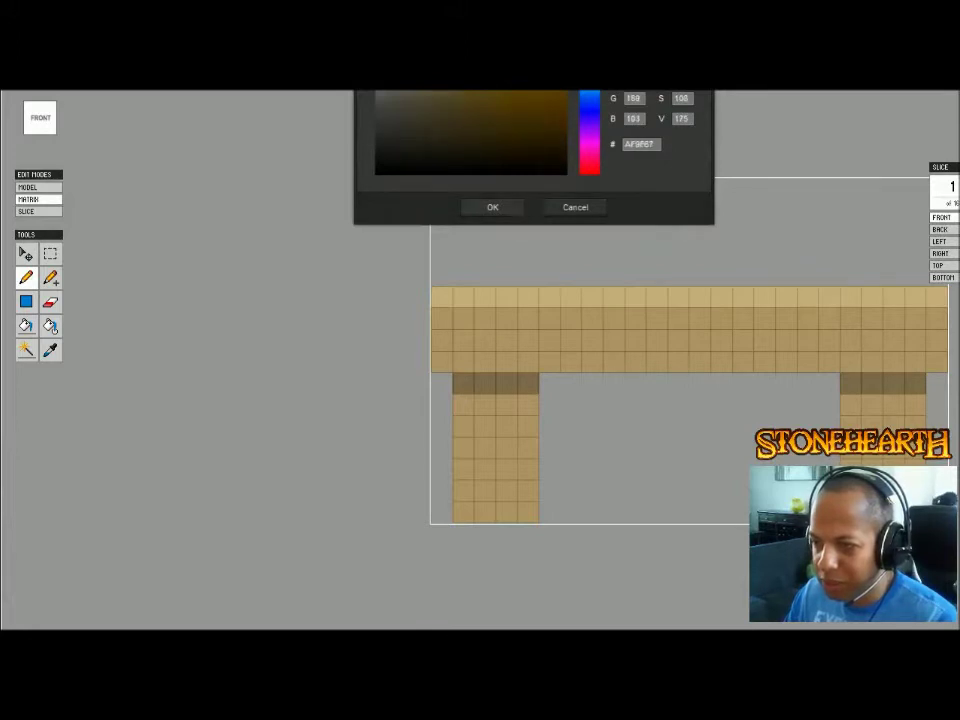
key("Return")
key("m")
left_click_drag(444, 401, 936, 530)
key("g")
left_click(496, 459)
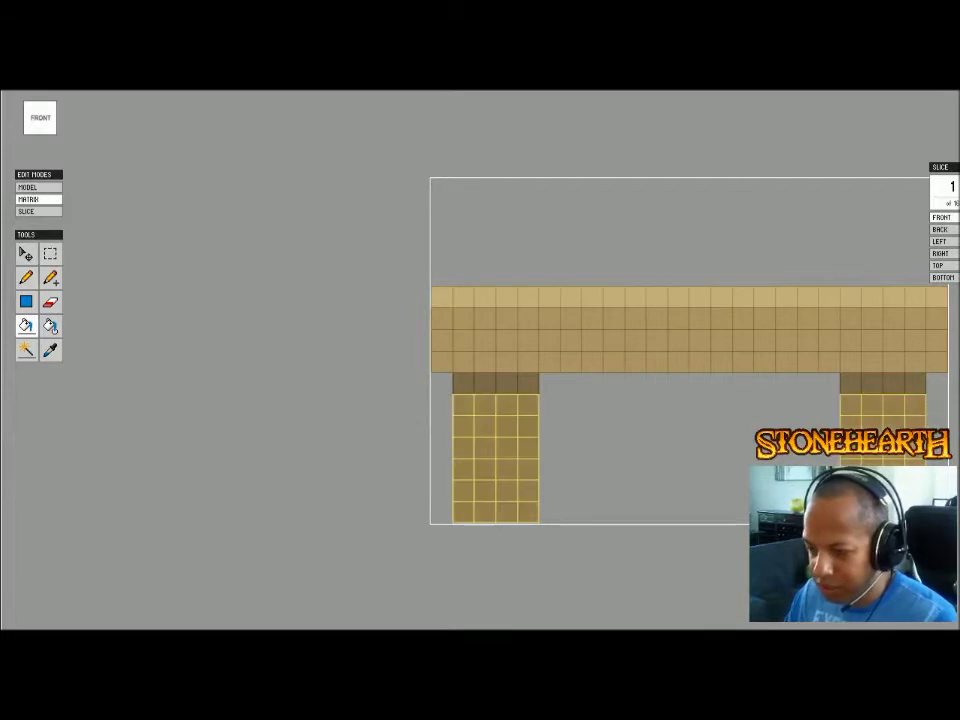
key("m")
left_click(731, 555)
key("Tab")
right_click_drag(731, 555, 782, 592)
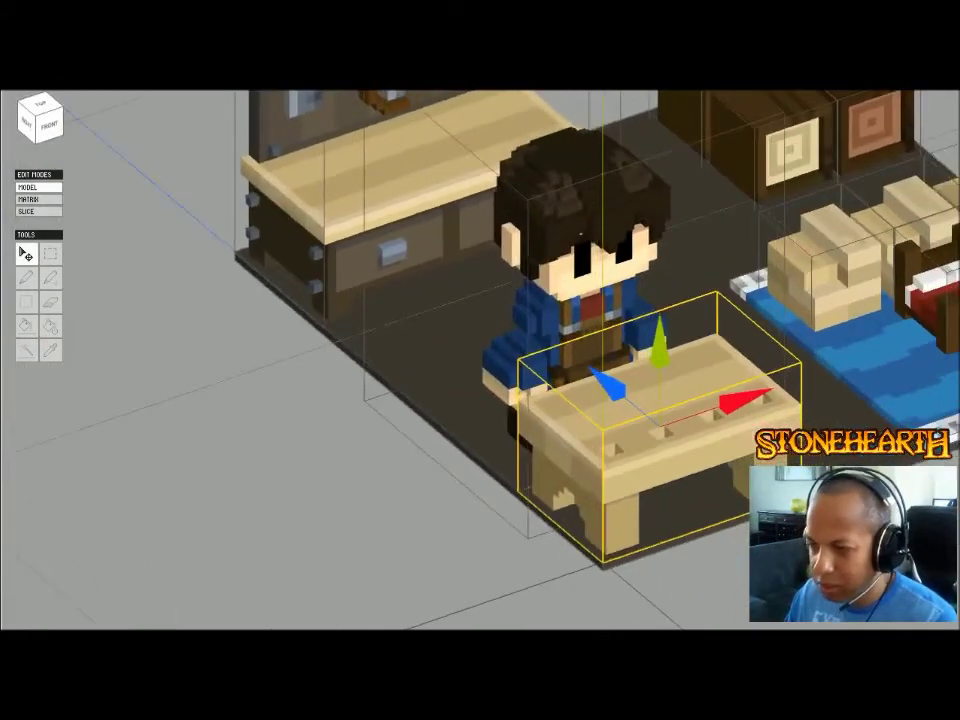
- Examine the recoloured table legs against the floor slab's corner and in the overall scene
scroll(480, 360, "down", 3)
left_click(604, 562)
scroll(604, 562, "up", 5)
middle_click_drag(604, 562, 484, 532)
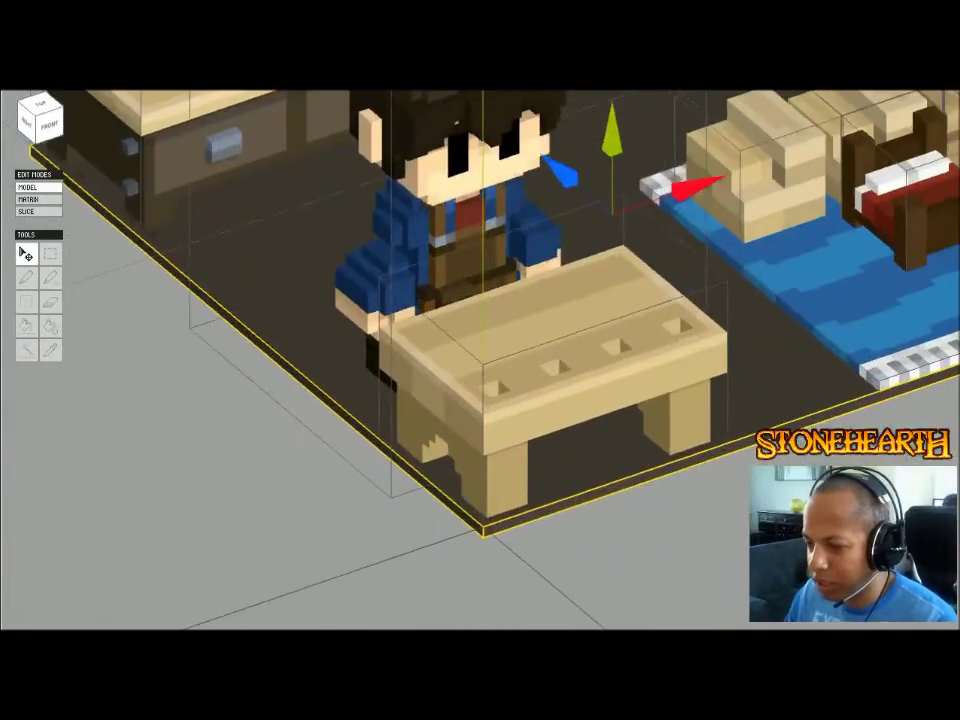
scroll(484, 532, "down", 3)
mouse_move(484, 532)
right_mouse_down()
mouse_move(436, 498)
mouse_move(464, 522)
mouse_move(490, 512)
right_mouse_up()
scroll(464, 522, "down", 4)
key("Escape")
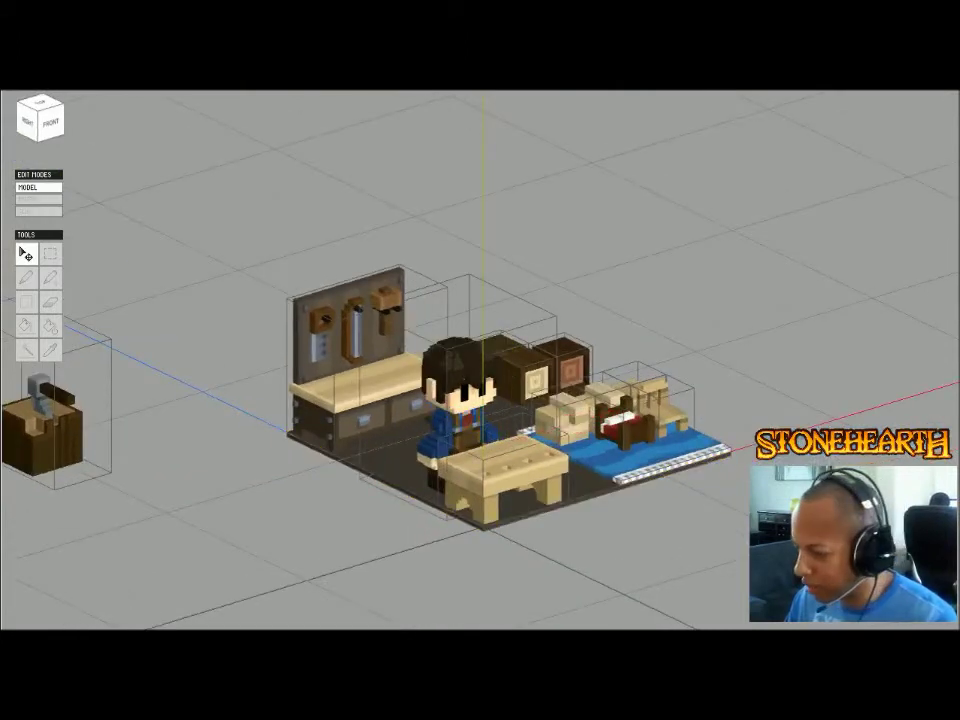
- Move the carpenter character along the red axis off the floor slab onto the empty ground
left_click(507, 284)
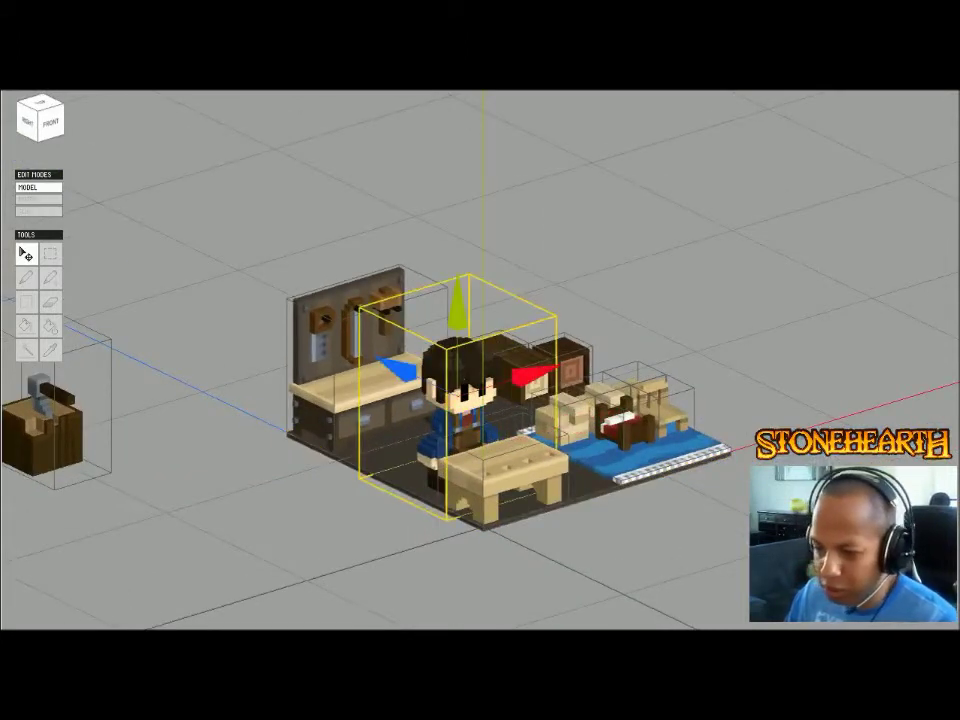
left_click_drag(533, 375, 353, 430)
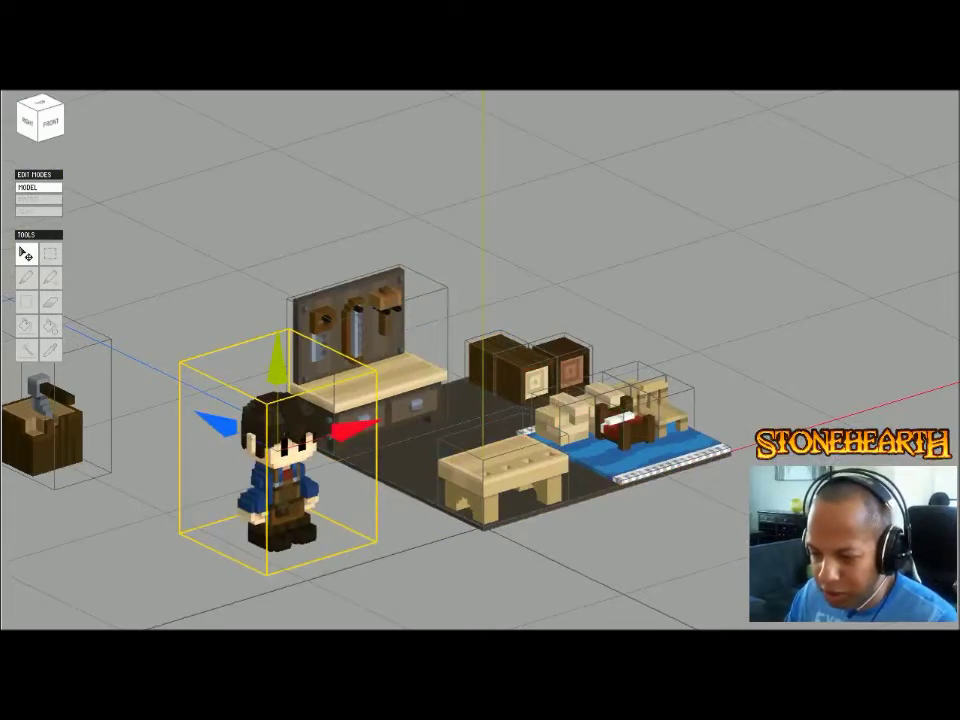
scroll(353, 430, "up", 5)
middle_click_drag(353, 430, 640, 360)
mouse_move(640, 360)
right_mouse_down()
mouse_move(500, 320)
mouse_move(530, 350)
mouse_move(650, 370)
right_mouse_up()
left_click(600, 500)
- Examine the carpenter character's face, arms and hands from close up and from a distance
scroll(600, 400, "up", 1)
middle_click_drag(600, 400, 672, 520)
right_click_drag(610, 105, 565, 152)
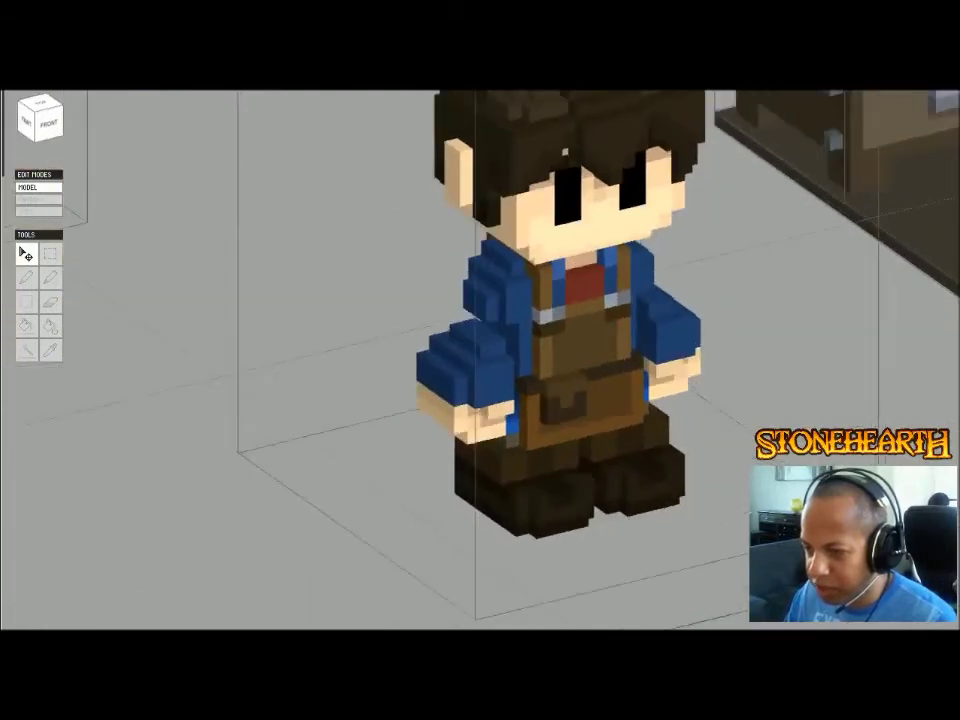
right_click_drag(560, 300, 510, 230)
middle_click_drag(510, 230, 456, 428)
scroll(456, 428, "up", 1)
right_click_drag(456, 428, 475, 402)
scroll(700, 510, "down", 2)
middle_click_drag(475, 402, 628, 405)
scroll(765, 506, "down", 2)
right_click_drag(628, 405, 700, 460)
middle_click_drag(700, 460, 512, 315)
scroll(563, 396, "down", 2)
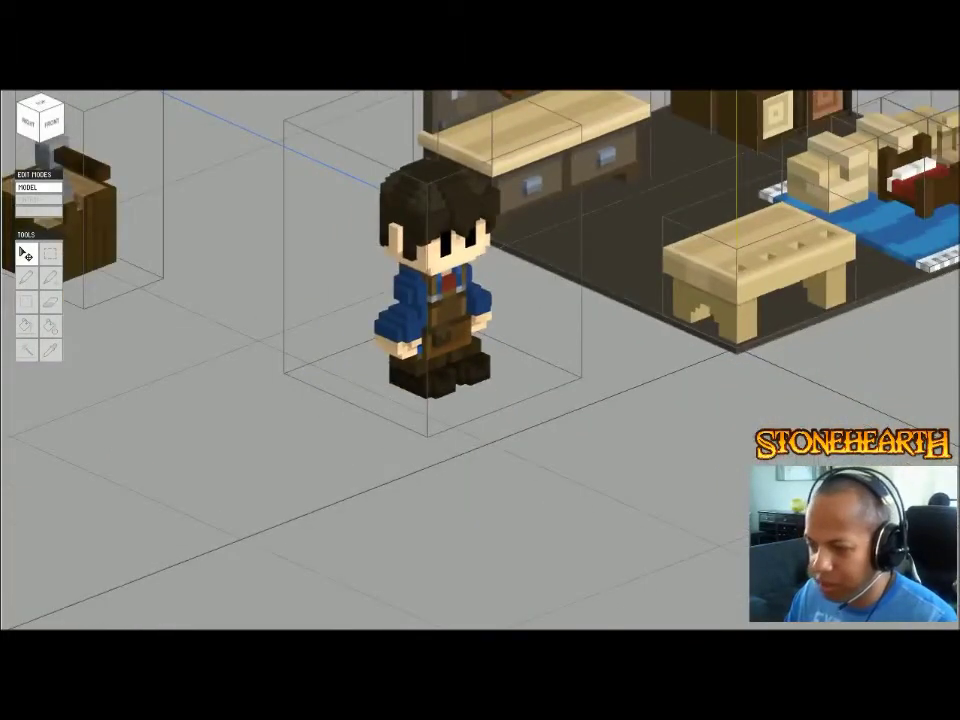
- Delete the carpenter character from the workshop scene
right_click_drag(512, 315, 570, 320)
left_click(462, 350)
key("Delete")
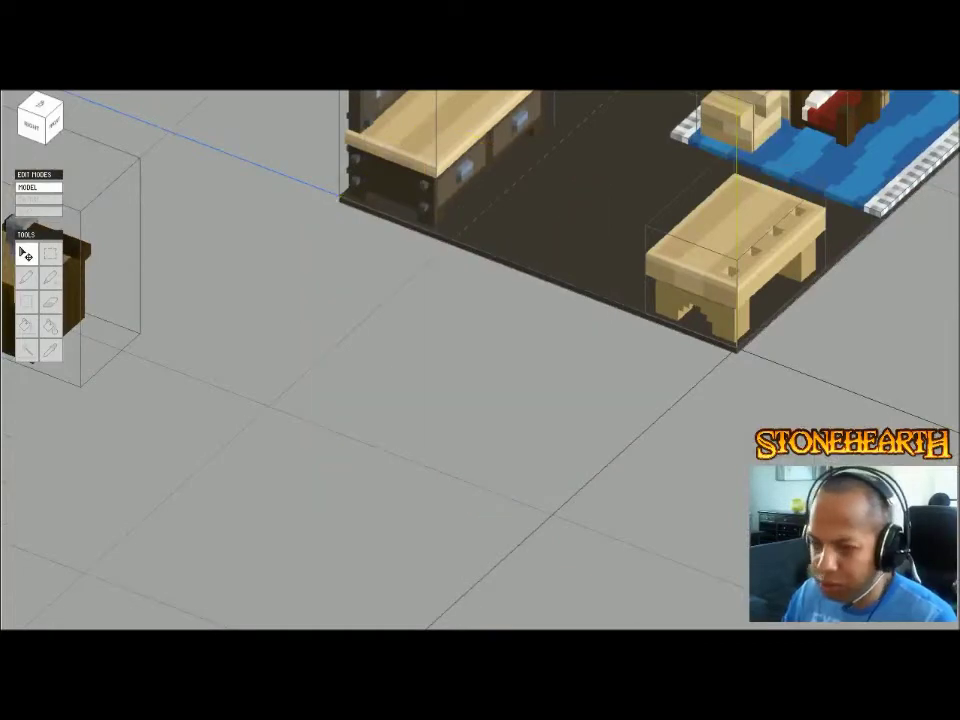
- Open the model file holding the carpenter and item collection without saving changes to carpenter.qmo, and locate the character
right_click_drag(460, 340, 415, 328)
key("ctrl+o")
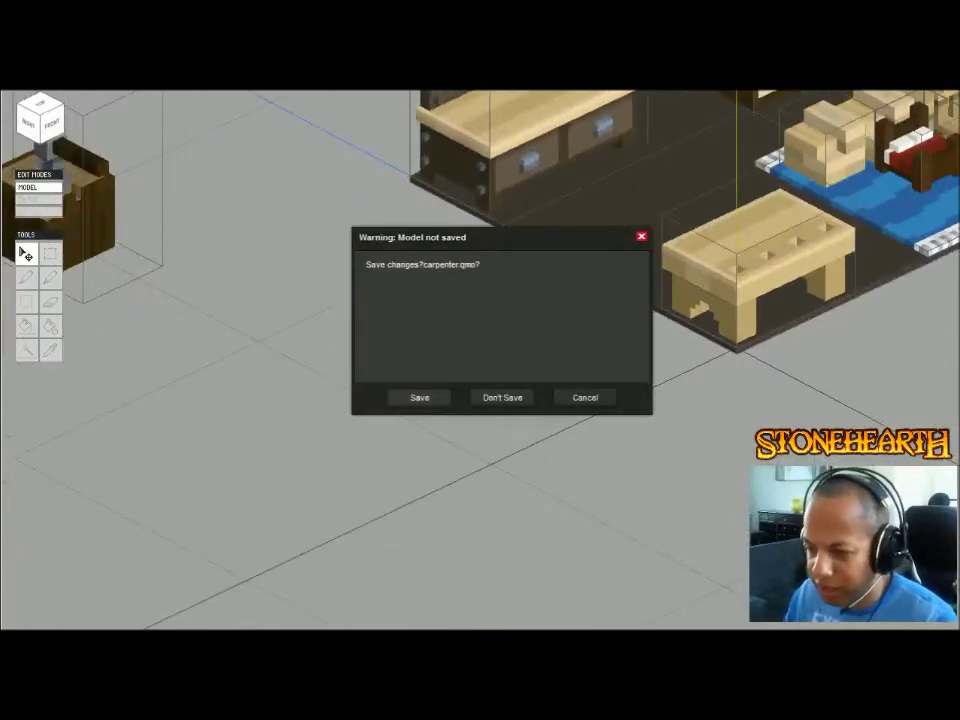
left_click(502, 397)
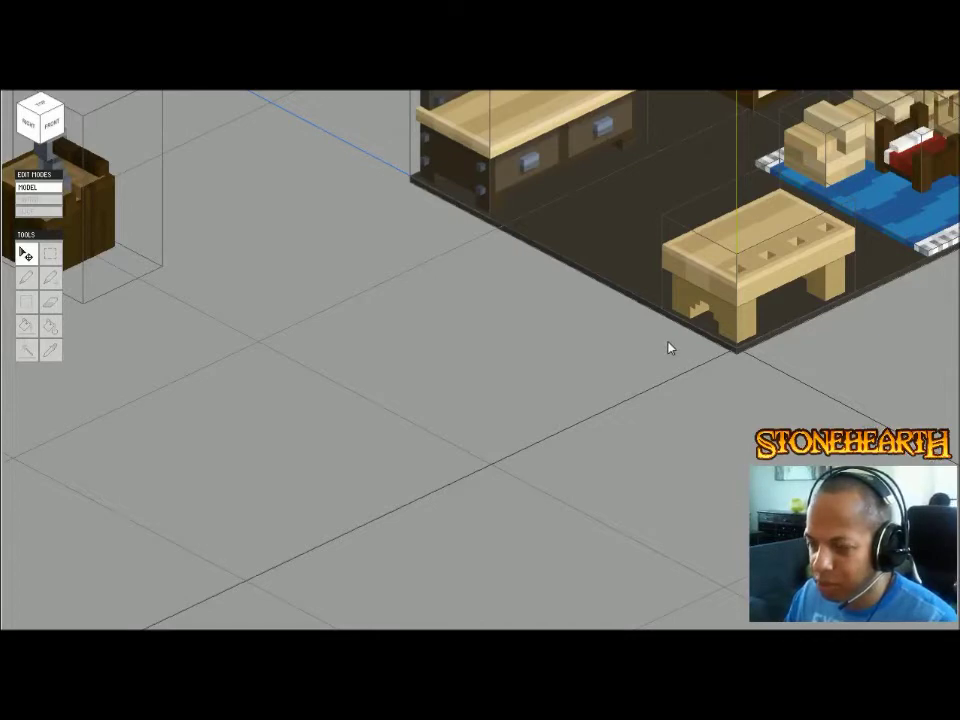
scroll(505, 352, "up", 6)
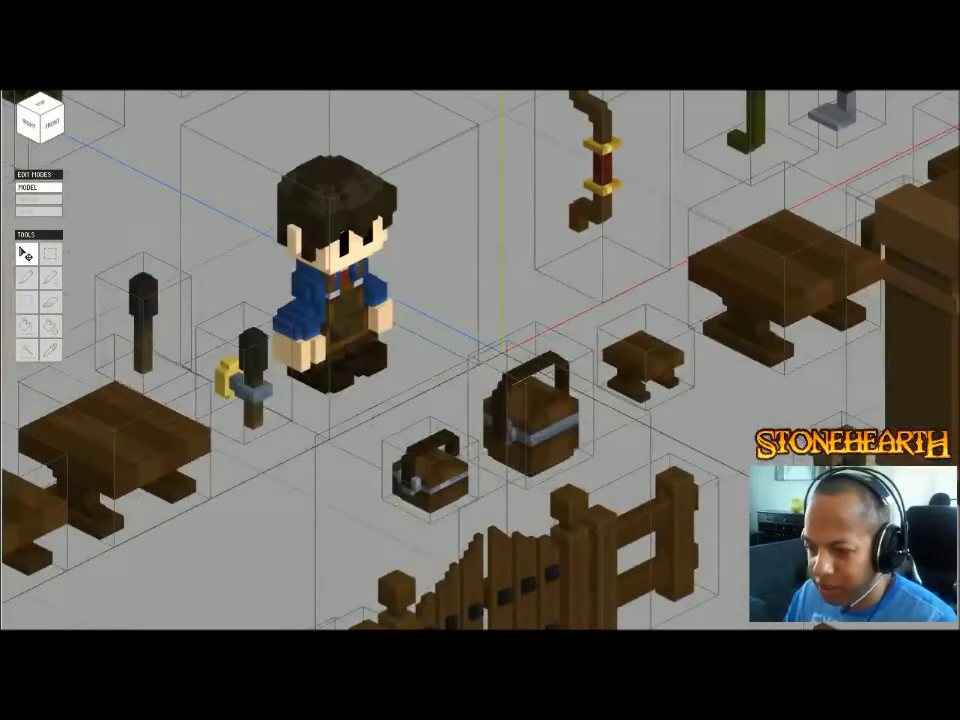
middle_click_drag(505, 352, 783, 384)
scroll(580, 440, "up", 3)
right_click_drag(580, 440, 540, 415)
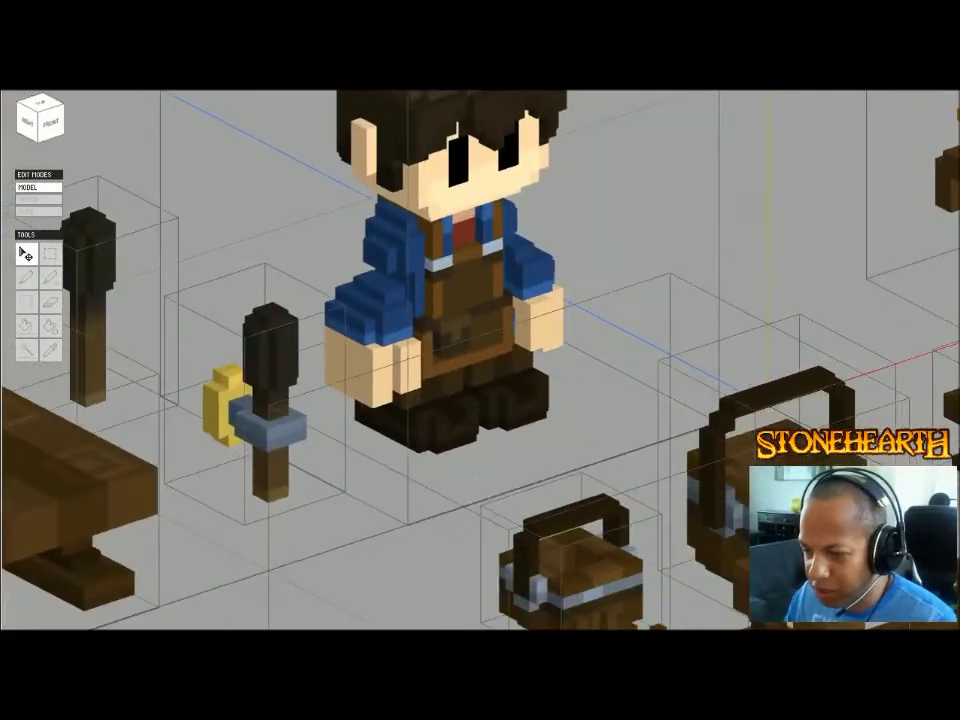
- Select the carpenter character in the item collection and examine its torso part at voxel level
left_click(462, 300)
scroll(450, 300, "up", 2)
right_click_drag(450, 360, 505, 365)
scroll(480, 360, "down", 1)
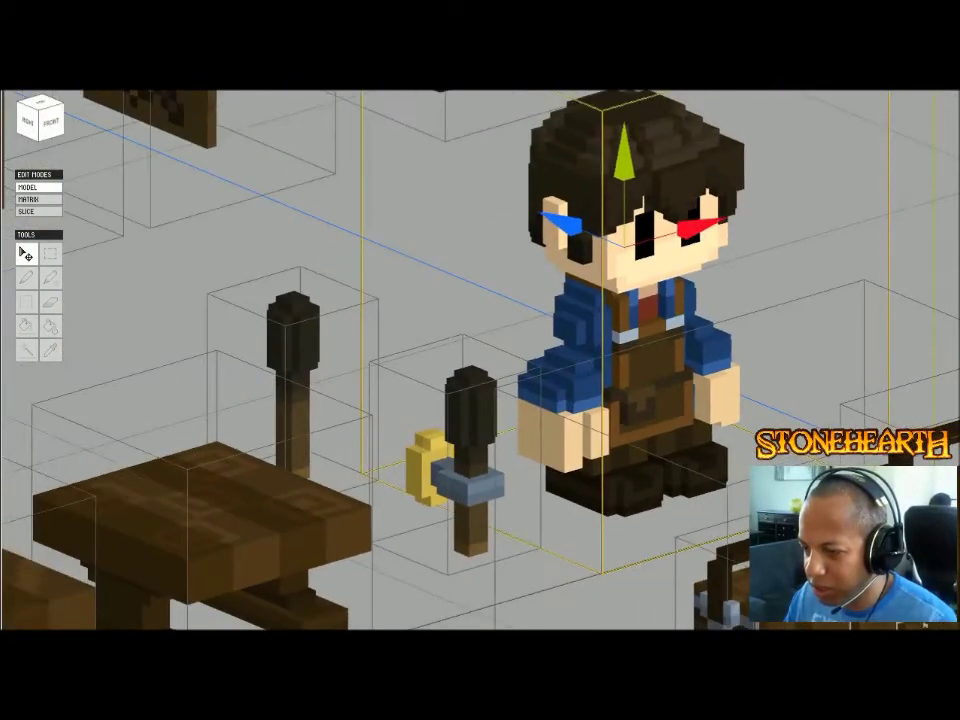
key("Tab")
scroll(480, 360, "up", 2)
right_click_drag(480, 360, 500, 410)
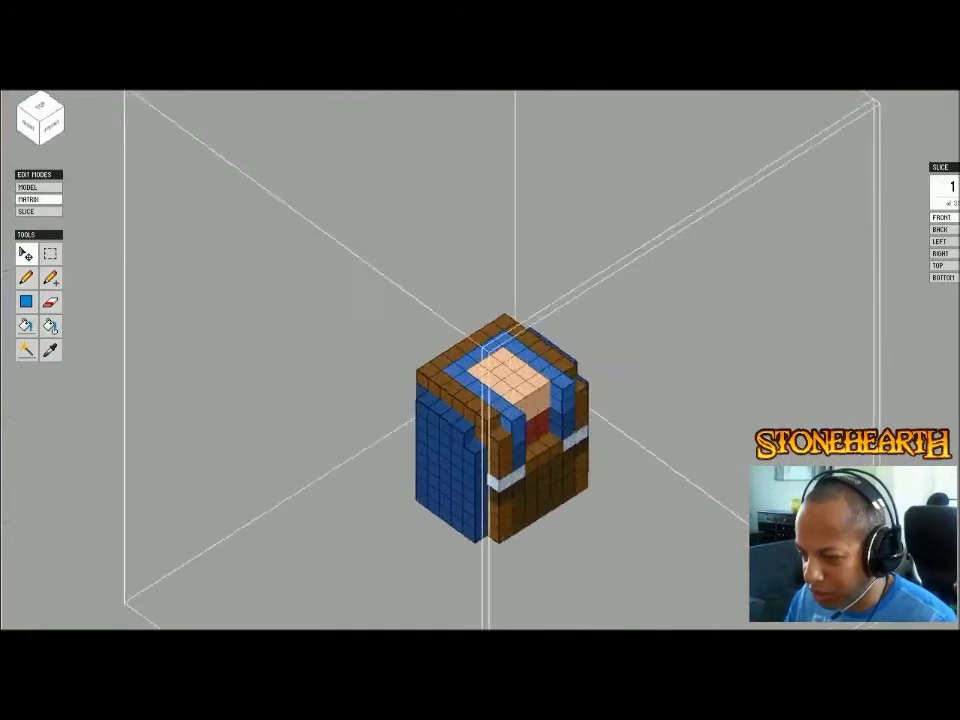
key("Tab")
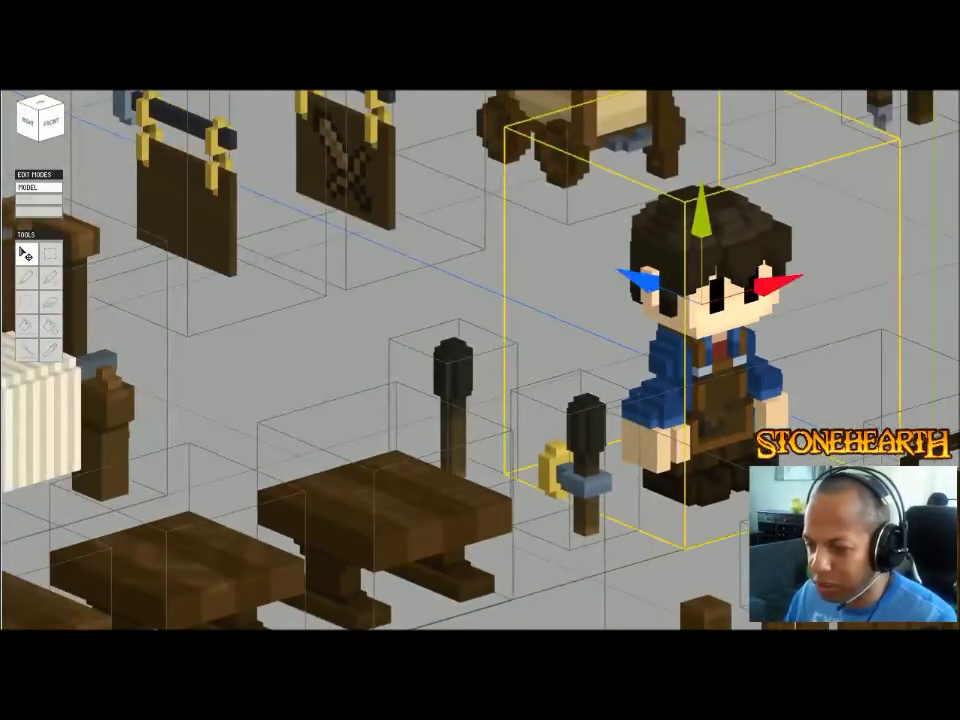
- Reopen the workshop scene from the recently used model files and paste the copied carpenter character into it
left_click(36, 91)
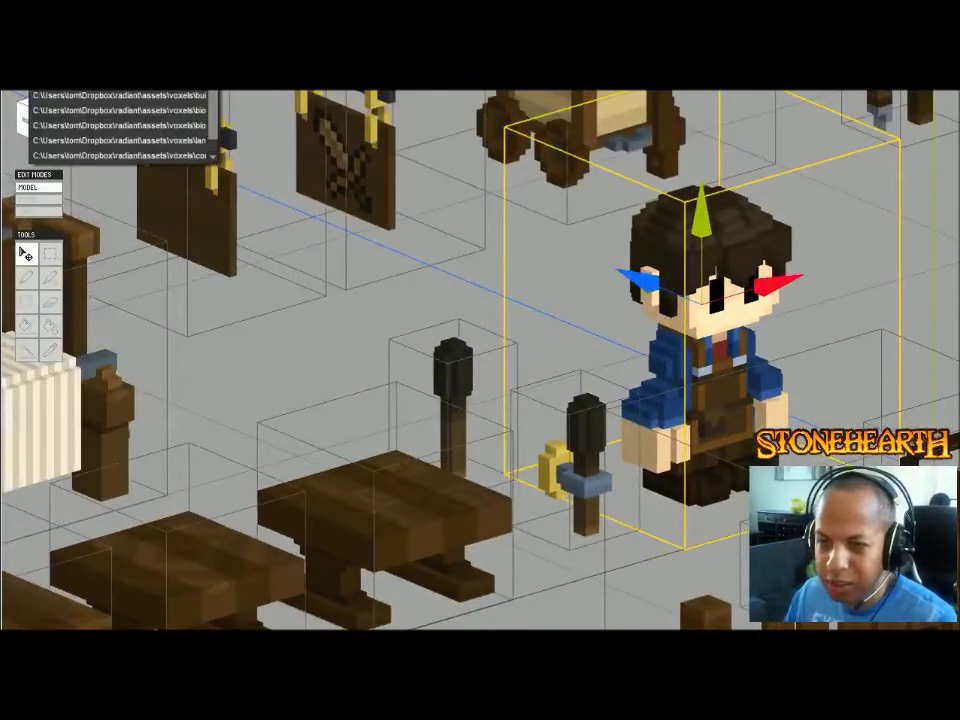
left_click(110, 123)
key("ctrl+v")
scroll(502, 350, "up", 5)
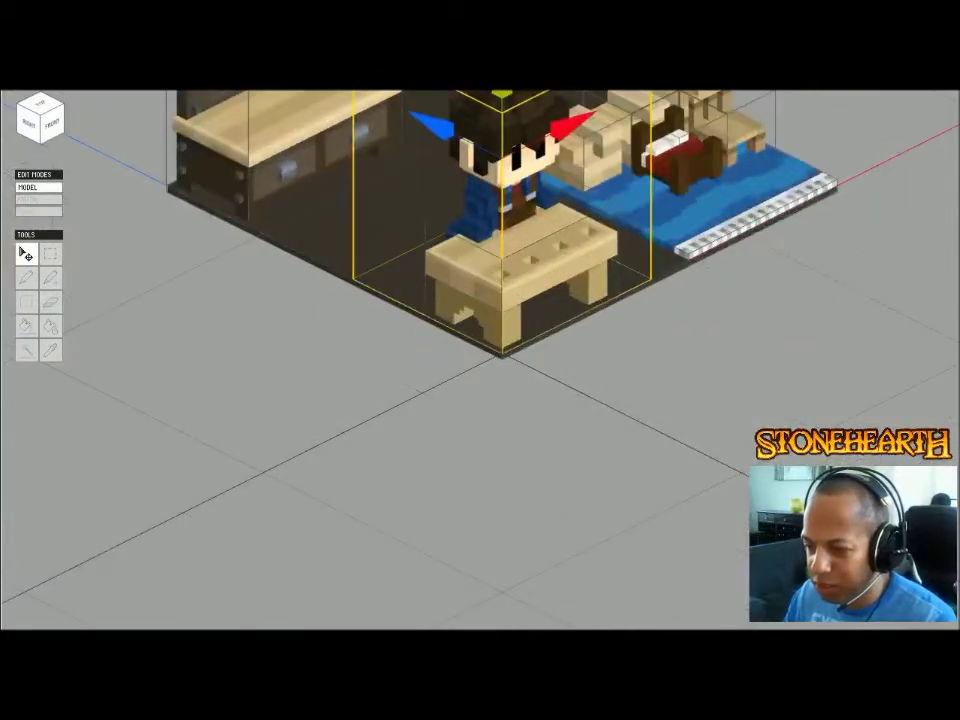
- Move the pasted carpenter character along the floor so that he stands just behind the front workbench
middle_click_drag(502, 350, 614, 598)
left_click_drag(543, 371, 481, 340)
right_click_drag(482, 342, 420, 322)
left_click_drag(722, 370, 715, 372)
right_click_drag(715, 372, 545, 515)
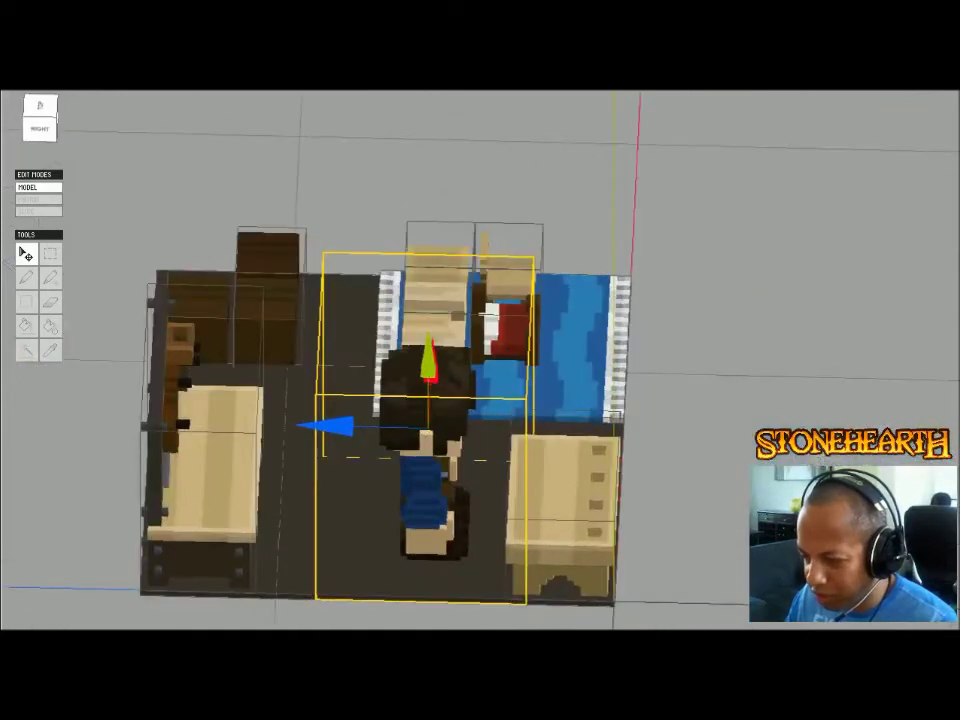
left_click_drag(332, 427, 364, 427)
right_click_drag(364, 427, 215, 365)
scroll(480, 360, "up", 2)
right_click_drag(480, 380, 375, 338)
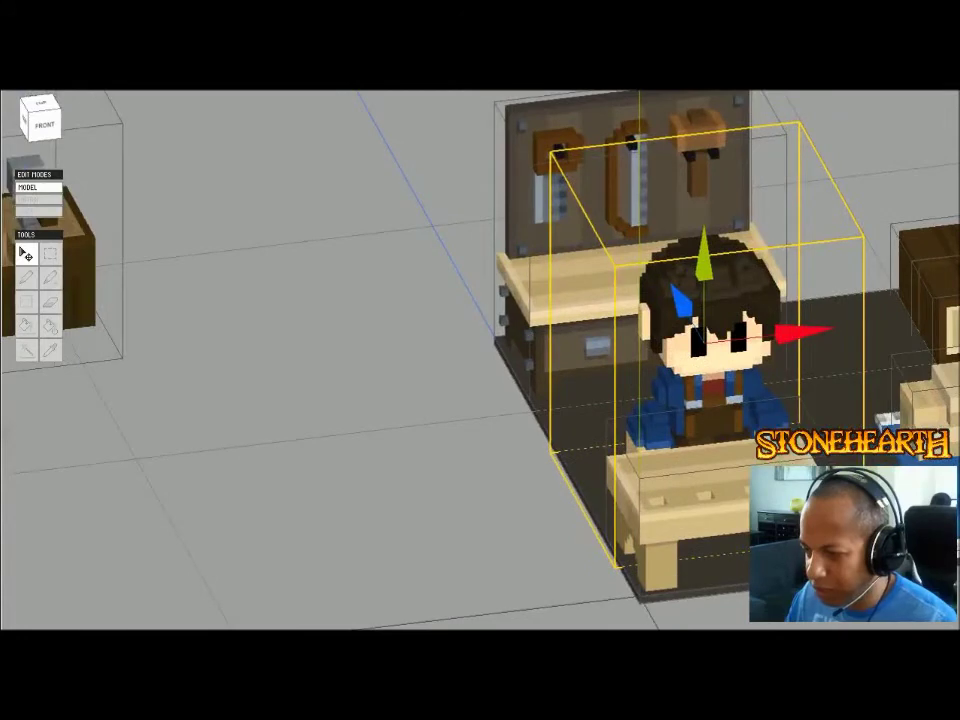
middle_click_drag(560, 370, 220, 292)
right_click_drag(440, 340, 490, 365)
key("Escape")
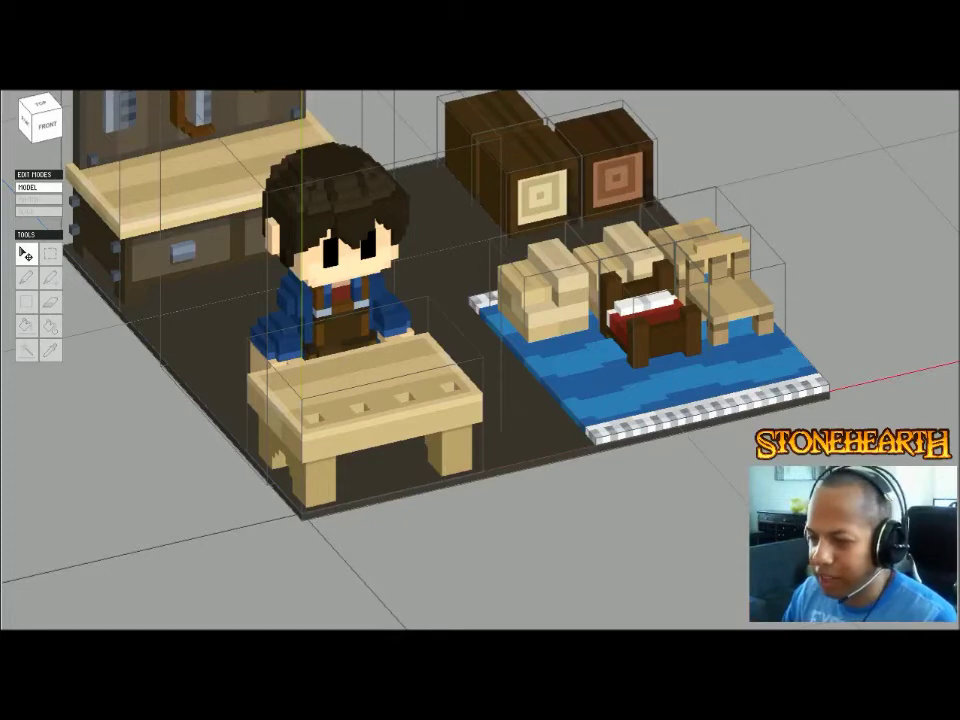
- Examine the whole workshop scene from several angles and distances, including the tool wall and the furniture on the rug
right_click_drag(480, 360, 530, 360)
middle_click_drag(480, 360, 693, 461)
scroll(480, 360, "down", 2)
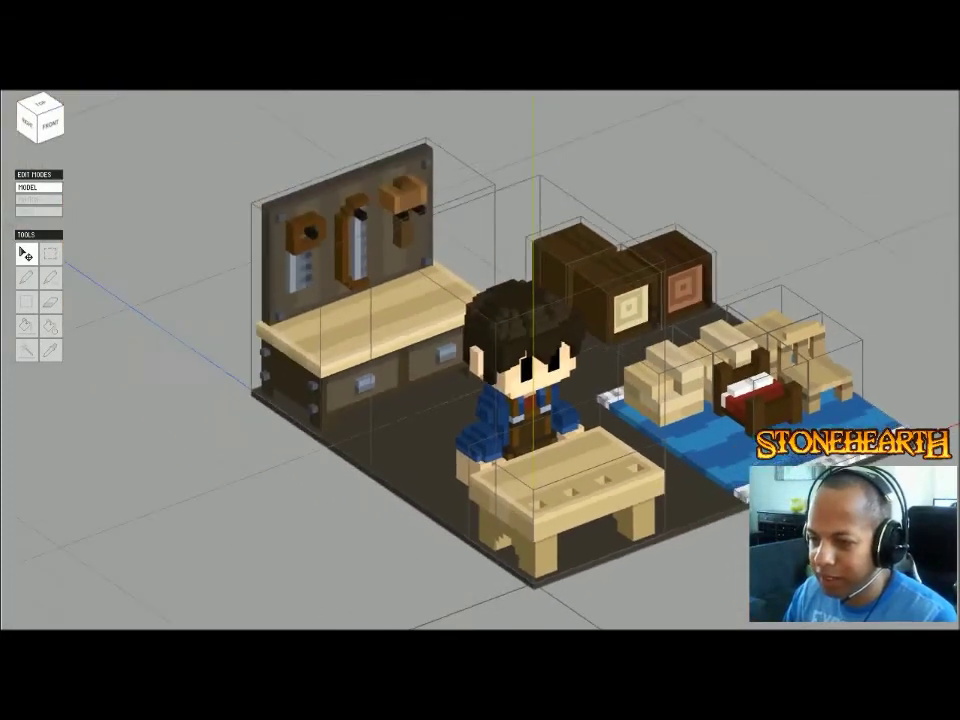
right_click_drag(480, 360, 512, 360)
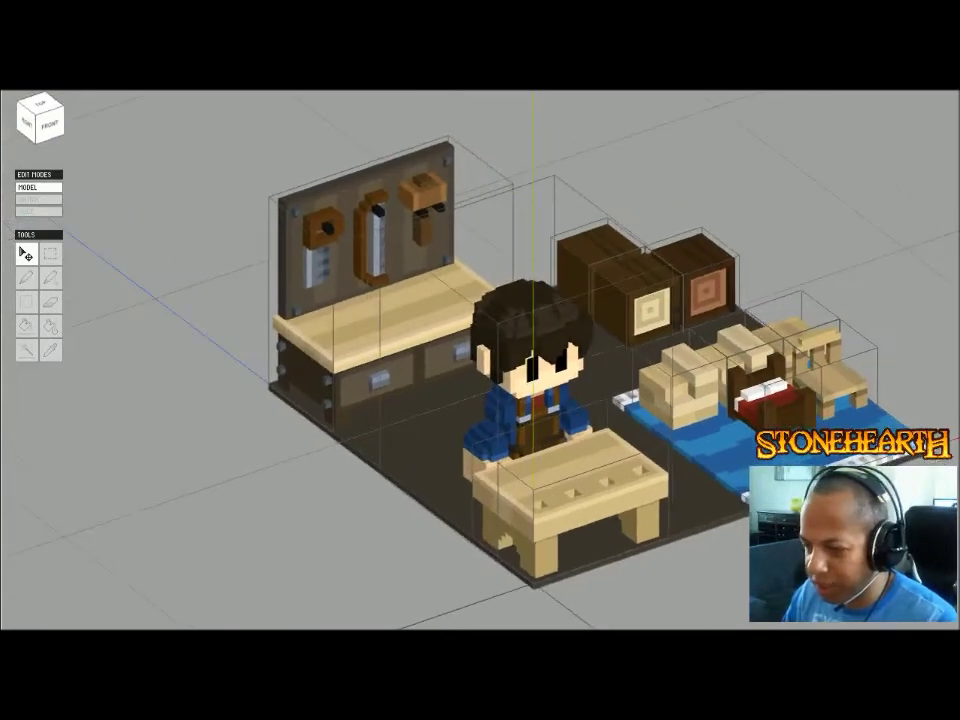
middle_click_drag(512, 360, 427, 313)
right_click_drag(480, 360, 497, 360)
left_click(275, 282)
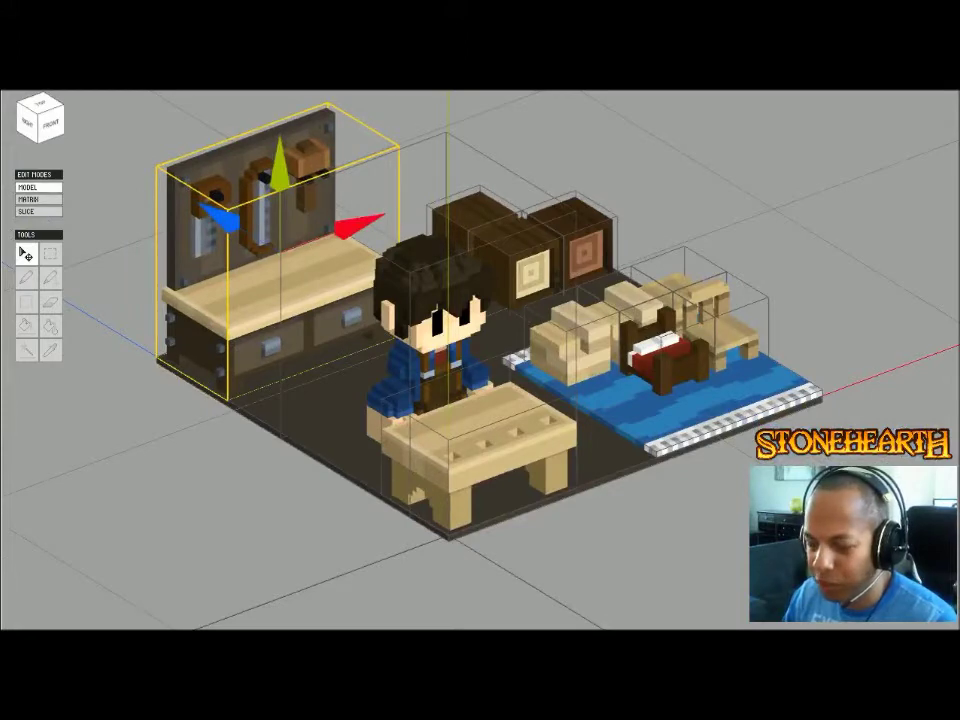
mouse_move(640, 560)
left_mouse_down()
mouse_move(700, 540)
mouse_move(638, 566)
left_mouse_up()
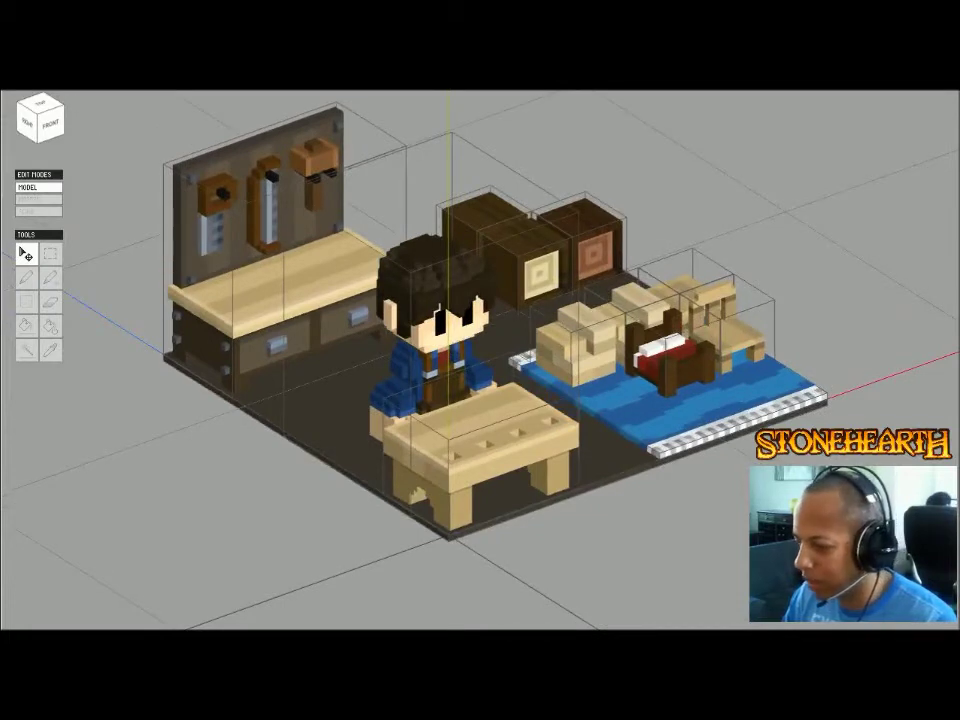
left_click_drag(638, 566, 629, 568)
middle_click_drag(629, 568, 679, 598)
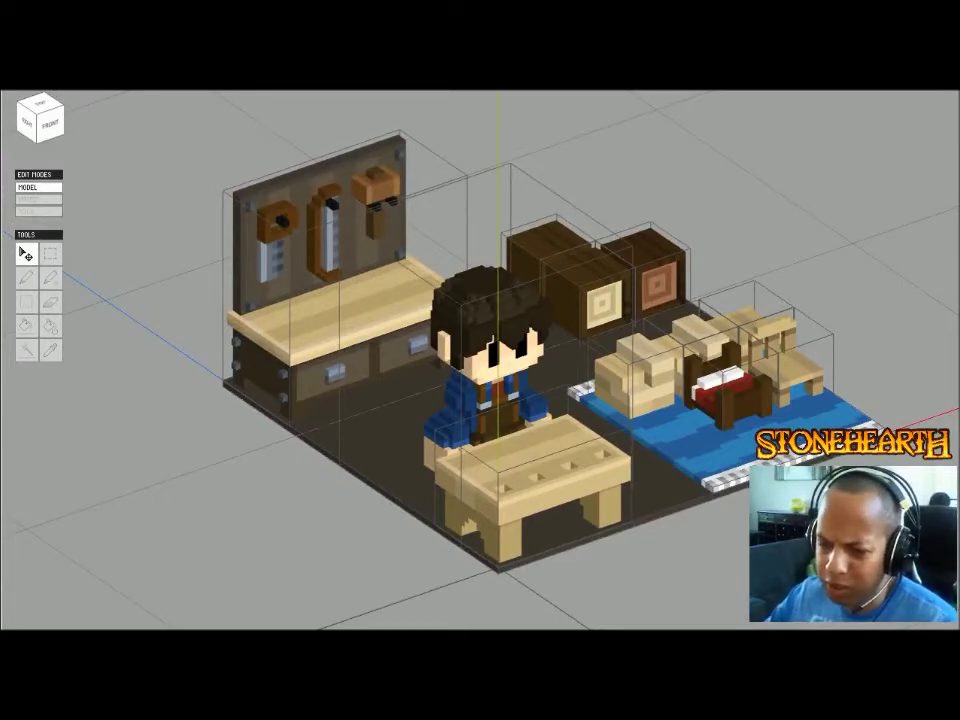
scroll(480, 360, "up", 3)
right_click_drag(480, 360, 520, 370)
scroll(480, 360, "down", 2)
scroll(480, 360, "down", 2)
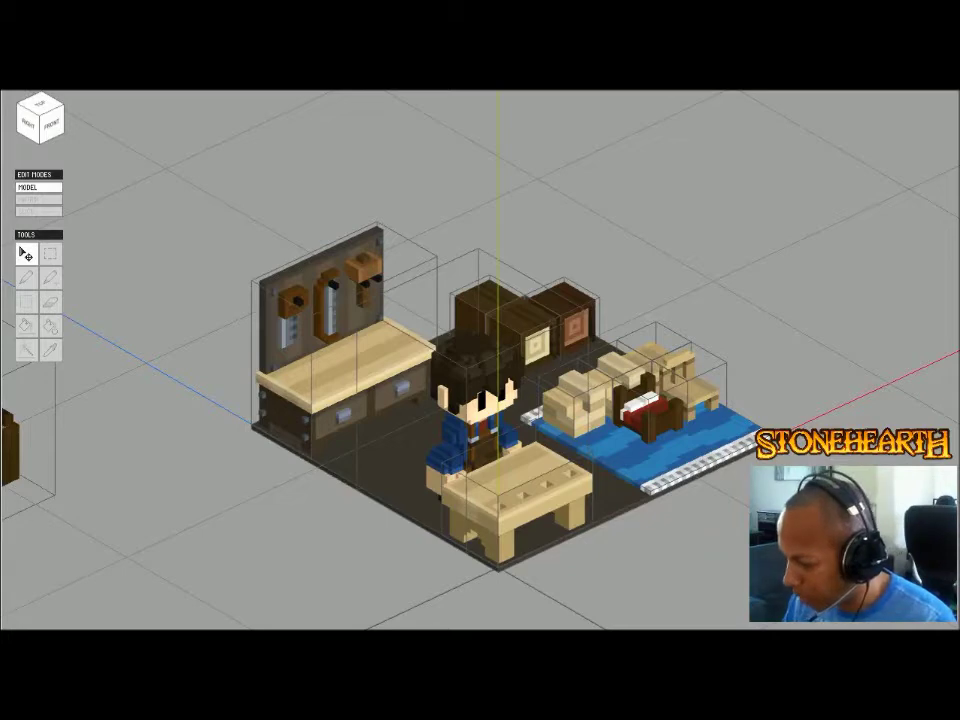
- Open the stepped light-wood block for voxel editing and repaint the second row and end-column voxels on its left face
scroll(612, 330, "up", 2)
double_click(612, 315)
scroll(612, 315, "up", 3)
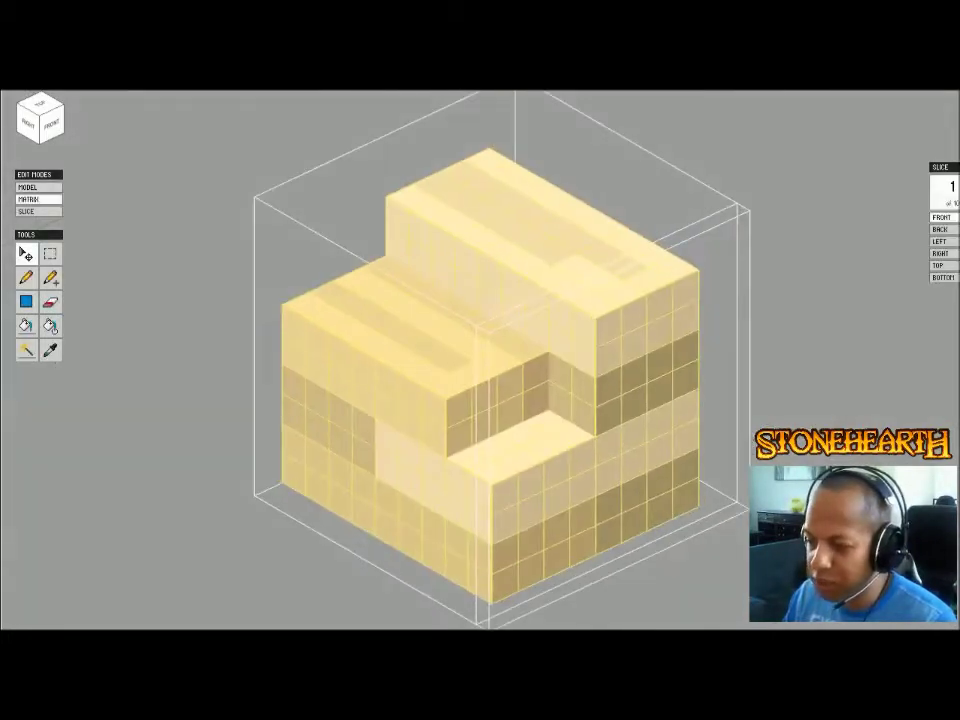
mouse_move(612, 330)
right_mouse_down()
mouse_move(460, 305)
mouse_move(650, 315)
mouse_move(490, 325)
mouse_move(330, 295)
right_mouse_up()
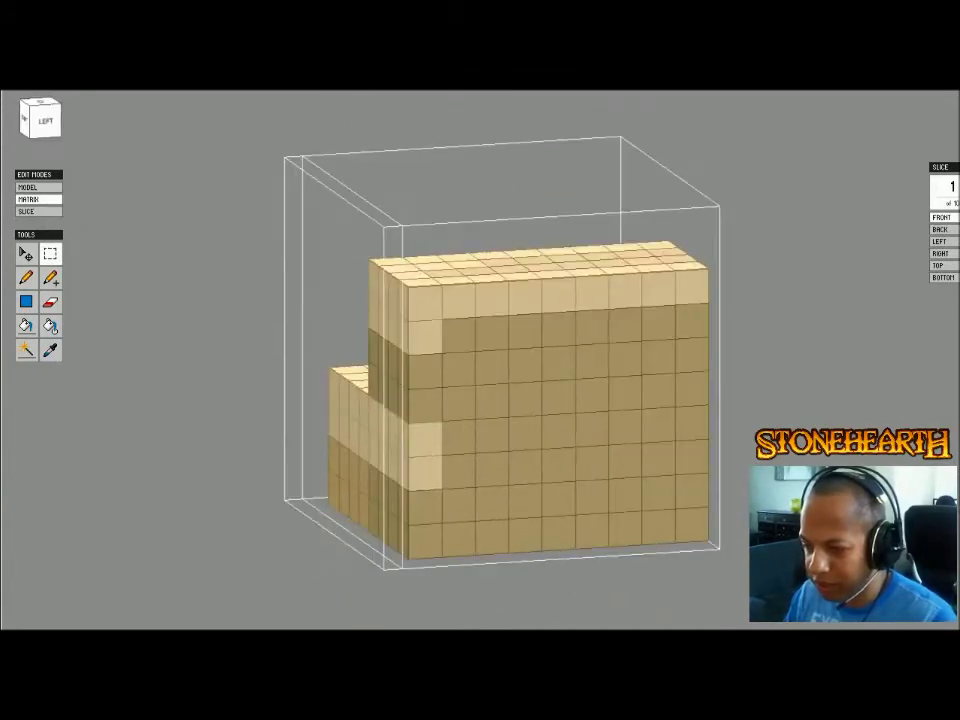
key("p")
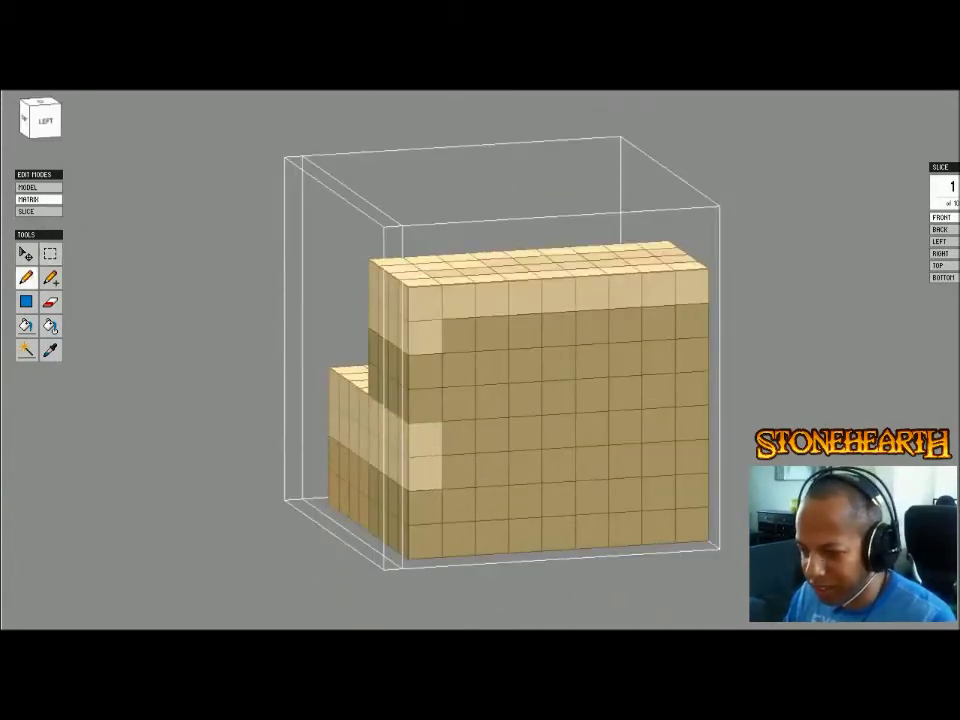
left_click_drag(458, 335, 659, 323)
left_click(692, 321)
left_click(692, 457)
mouse_move(692, 457)
left_mouse_down()
mouse_move(458, 472)
mouse_move(692, 423)
left_mouse_up()
- Repaint individual voxels around the block's lower side and across its back face, then return to the model scene and deselect the block
right_click_drag(692, 423, 505, 430)
left_click(495, 481)
mouse_move(495, 481)
left_mouse_down()
mouse_move(461, 448)
mouse_move(495, 447)
mouse_move(529, 479)
left_mouse_up()
right_click_drag(529, 479, 400, 490)
right_click_drag(250, 365, 271, 356)
left_click(511, 412)
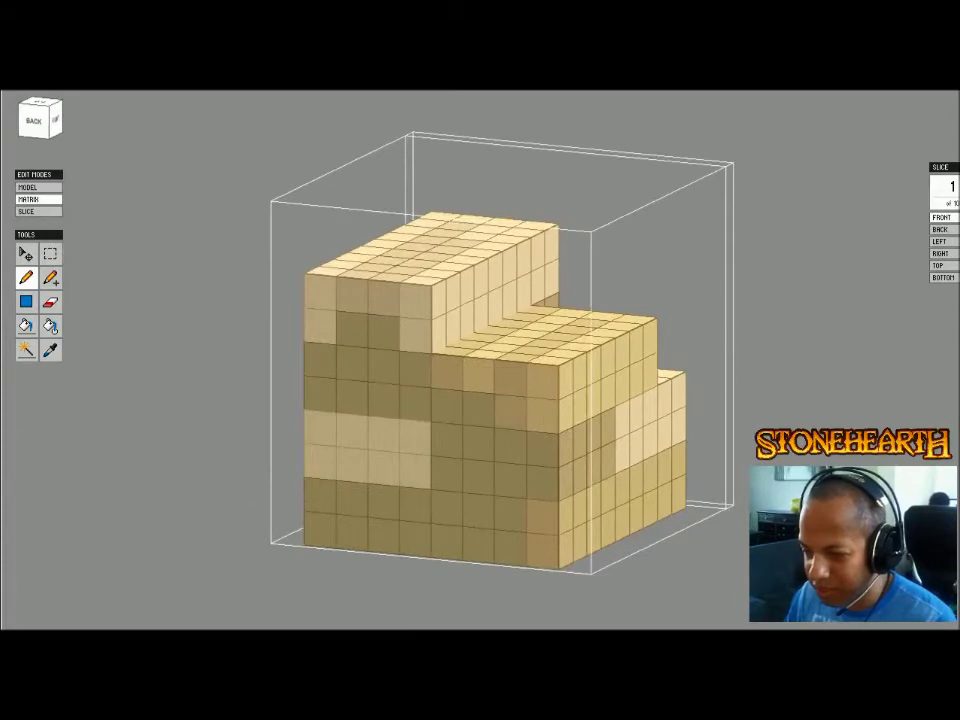
left_click(479, 409)
left_click(447, 406)
left_click(511, 514)
left_click(479, 510)
left_click(479, 545)
left_click(511, 547)
left_click(447, 541)
left_click(447, 507)
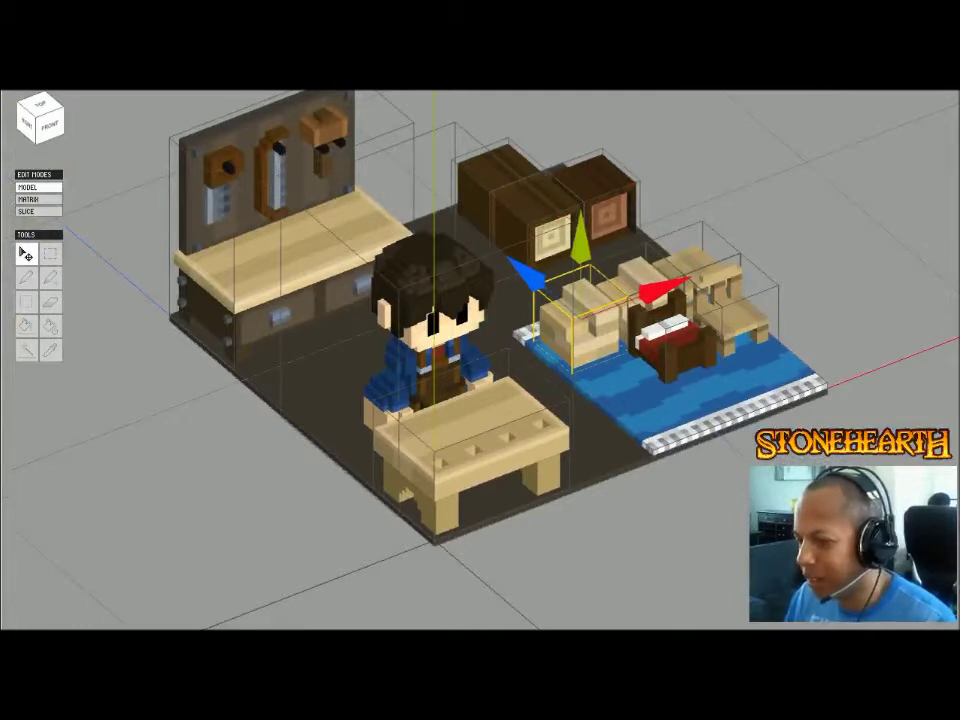
key("Escape")
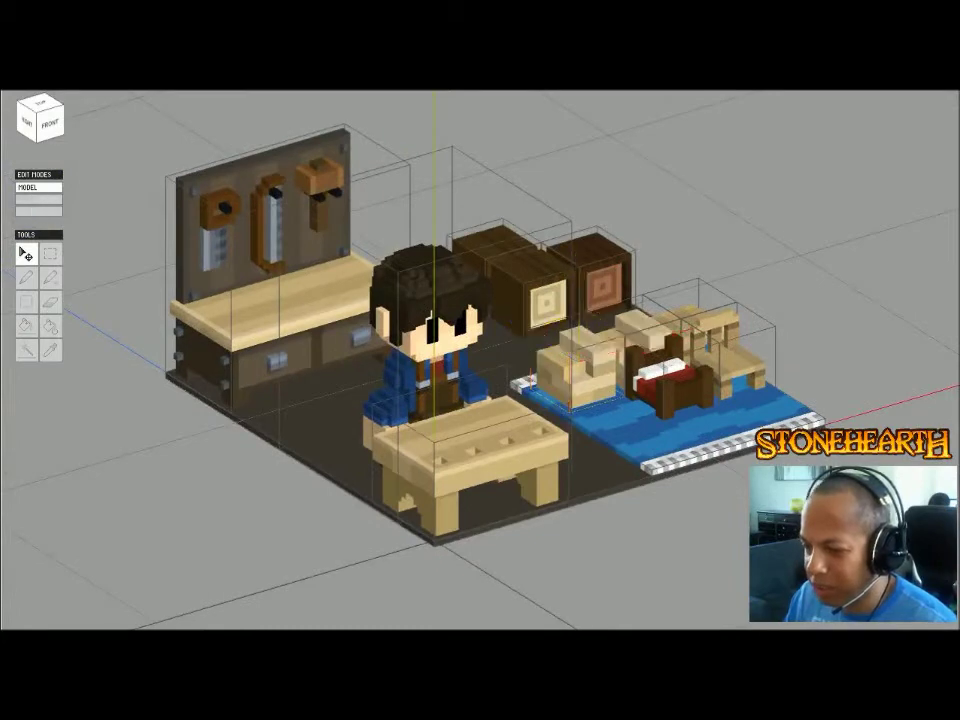
- Check the repainted block up close, then move both stepped light-wood blocks off the rug to beyond the slab's edge
left_click(578, 372)
scroll(578, 372, "up", 4)
right_click_drag(578, 372, 545, 400)
scroll(480, 360, "down", 3)
key("Escape")
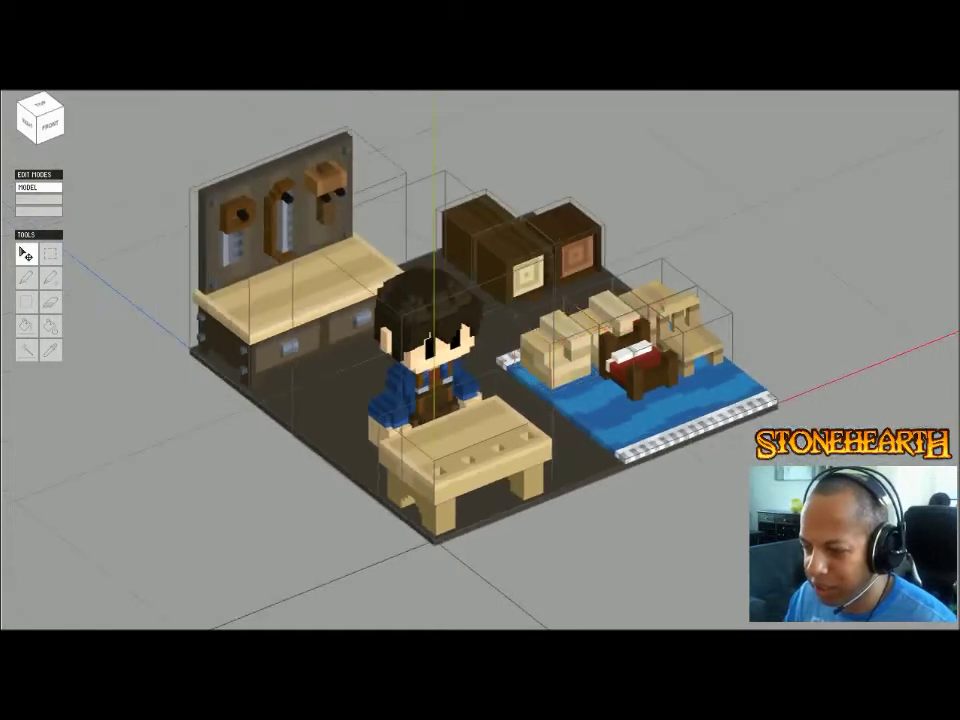
left_click(610, 314)
left_click(557, 352)
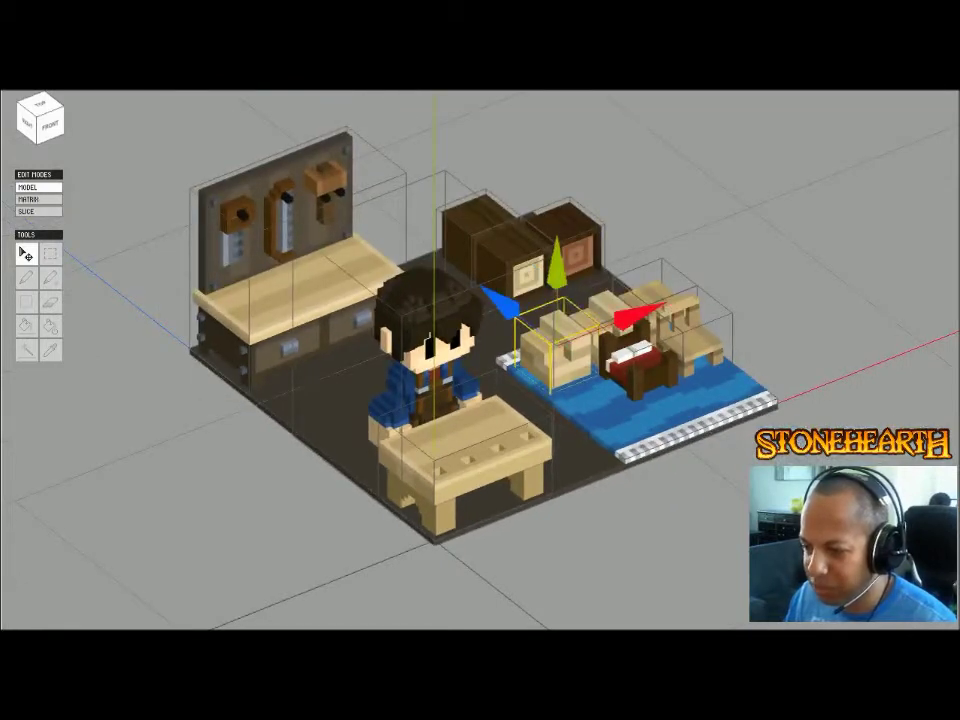
left_click_drag(636, 316, 851, 229)
- Move the small wooden table to the rug's inner corner and shift the bed and chair back in line with it
left_click(652, 298)
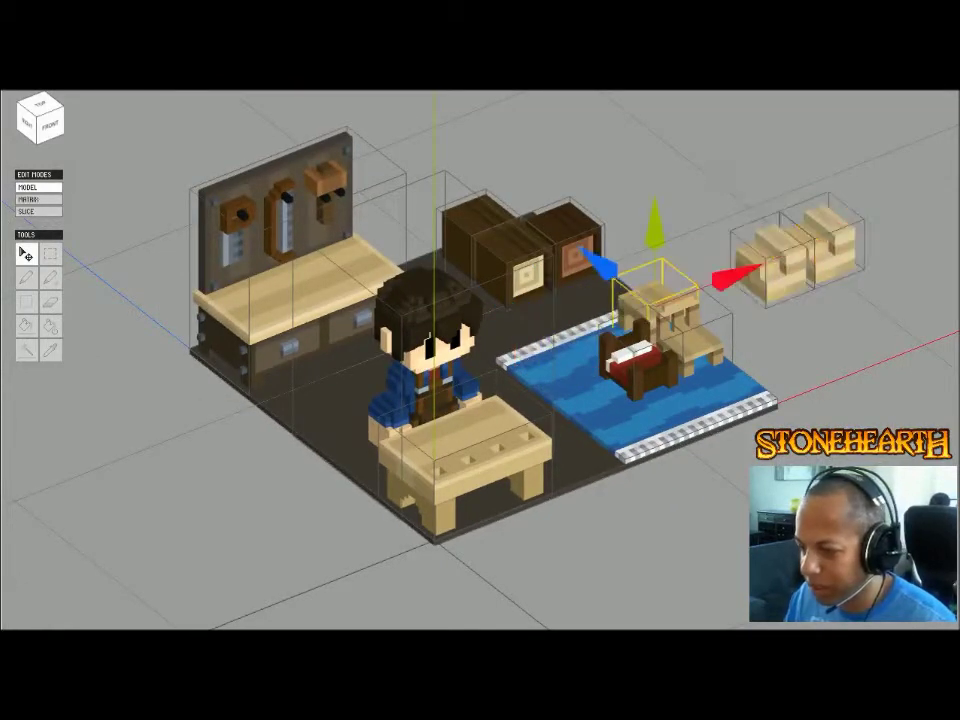
left_click_drag(728, 276, 632, 317)
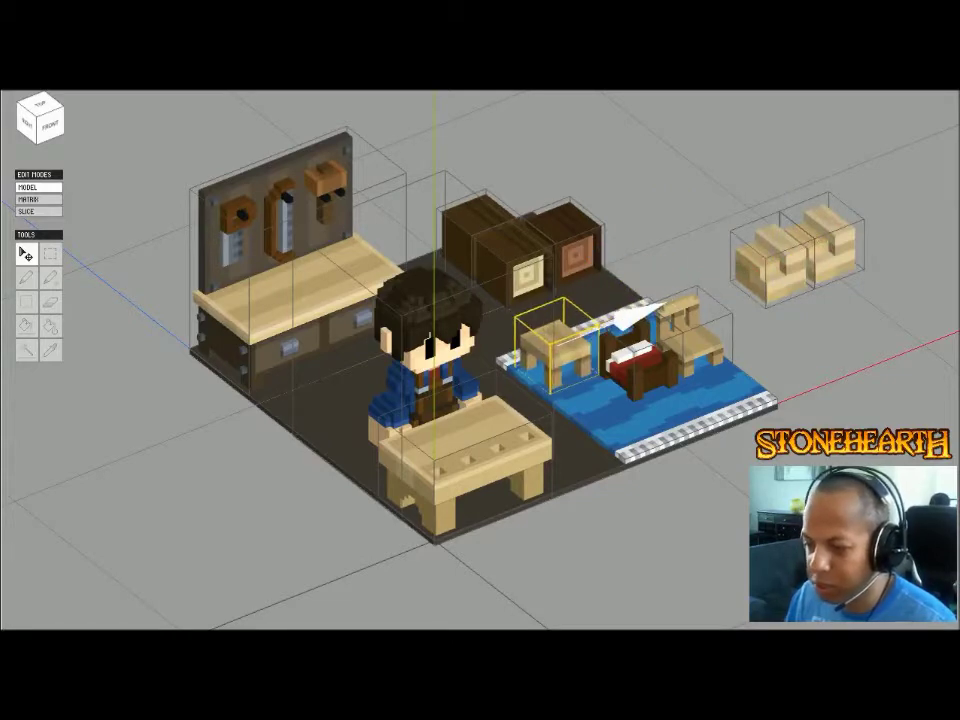
left_click(628, 335)
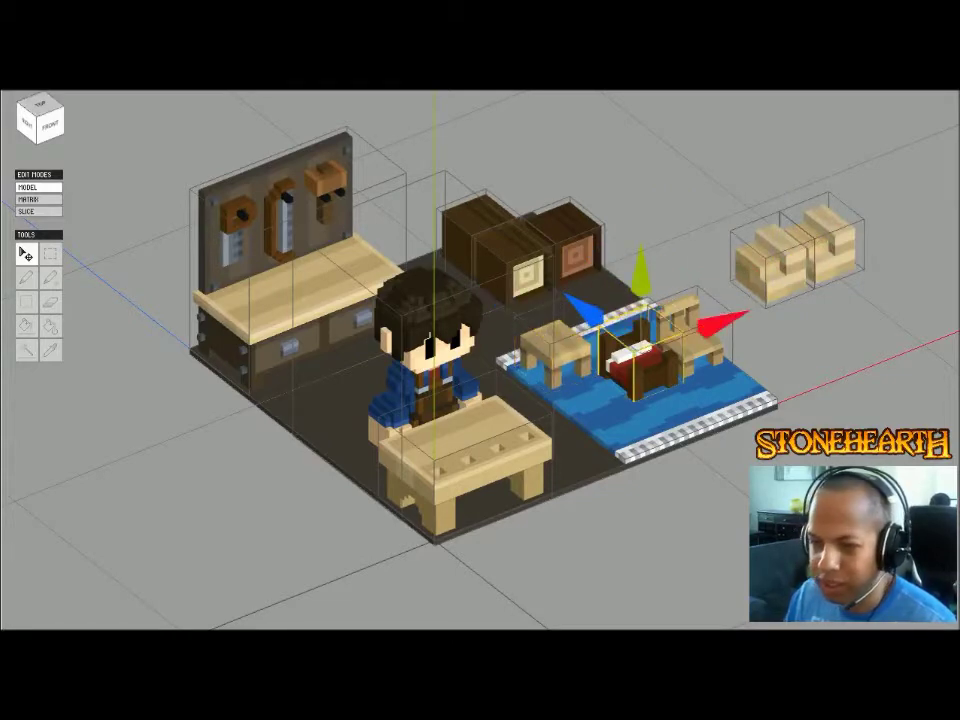
left_click(40, 104)
left_click_drag(765, 330, 765, 270)
left_click(825, 415)
left_click_drag(825, 305, 825, 272)
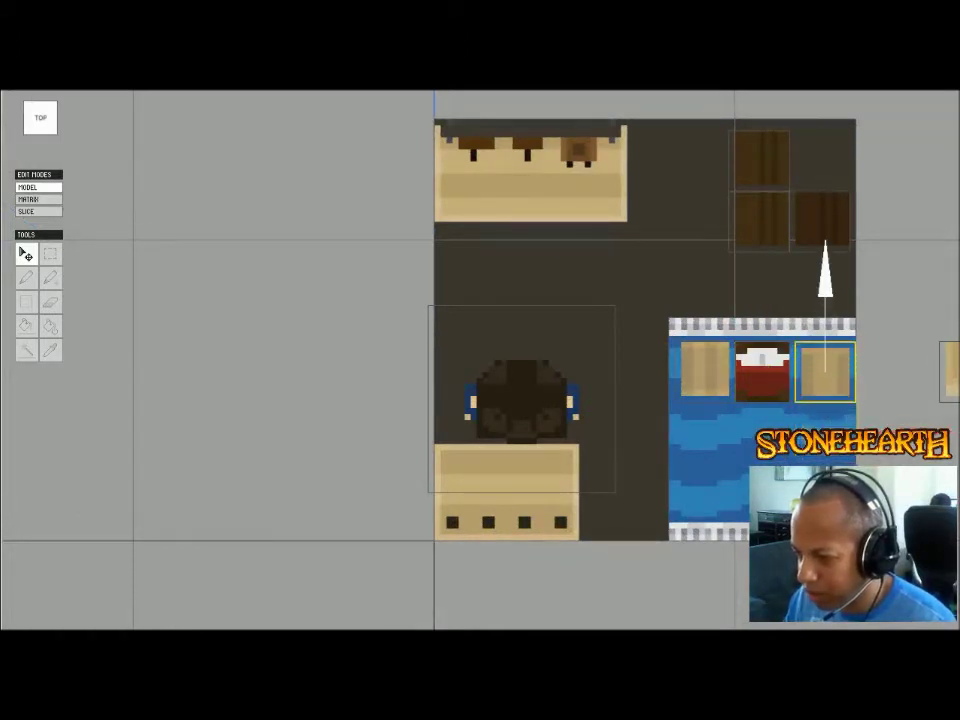
right_click_drag(780, 320, 905, 195)
left_click(905, 195)
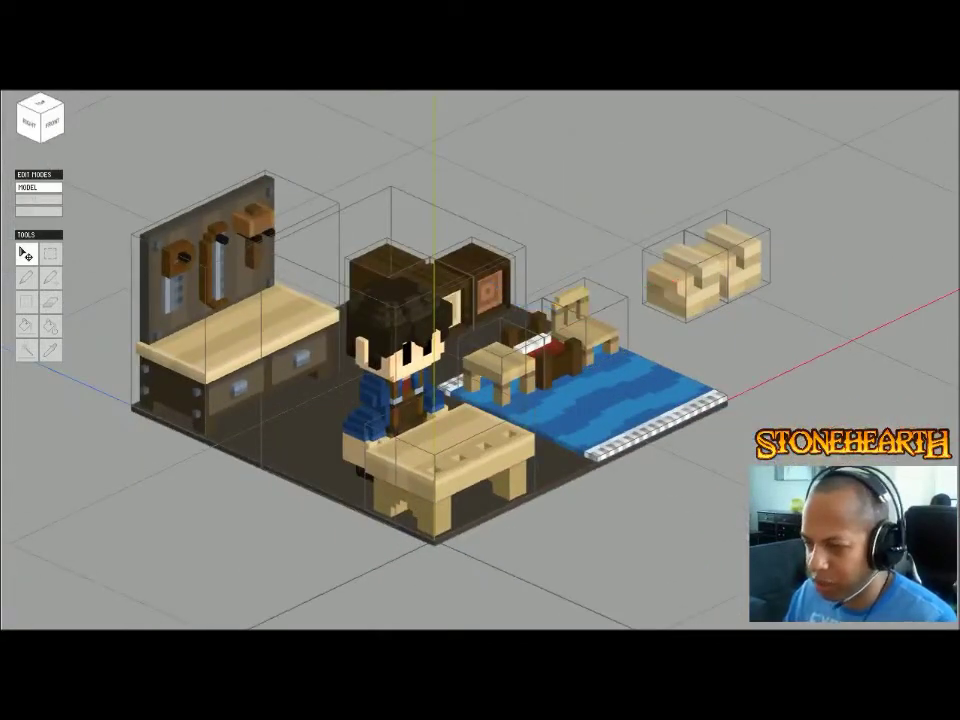
- Examine the two removed blocks and the small table in the rearranged layout from several angles
left_click_drag(659, 200, 750, 290)
right_click_drag(705, 268, 655, 264)
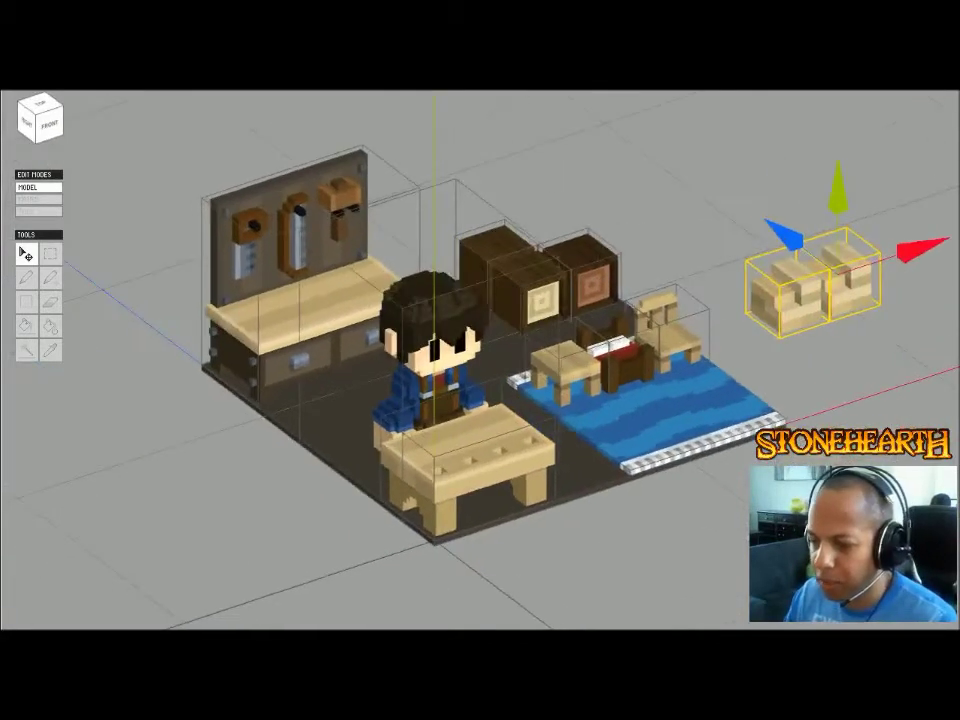
scroll(480, 360, "down", 2)
right_click_drag(600, 180, 570, 170)
left_click(640, 200)
left_click(641, 422)
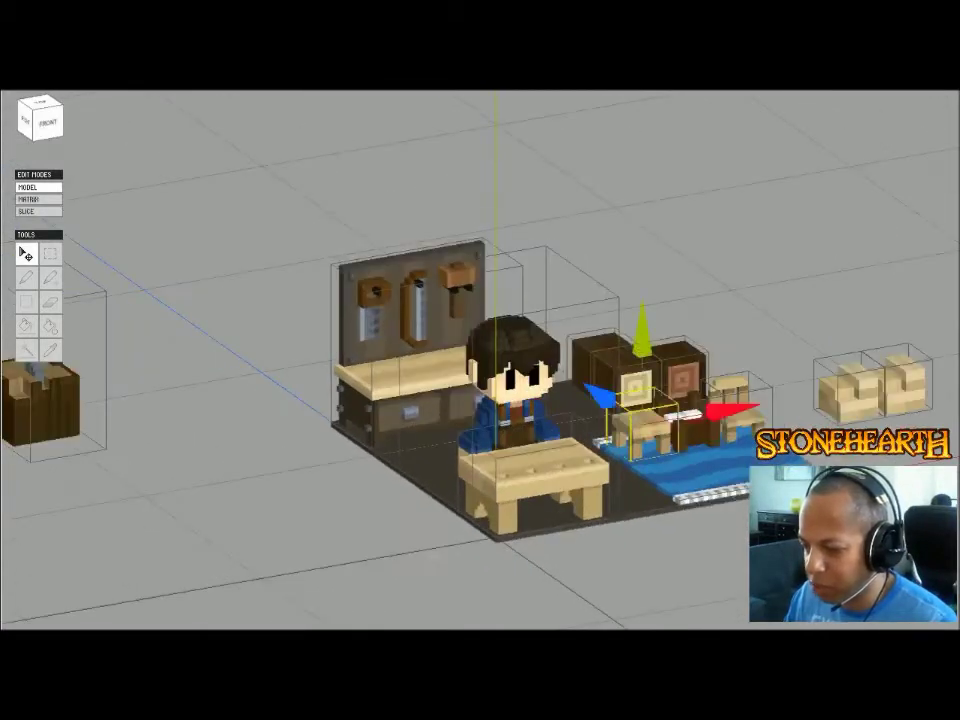
right_click_drag(641, 422, 666, 420)
scroll(490, 520, "up", 2)
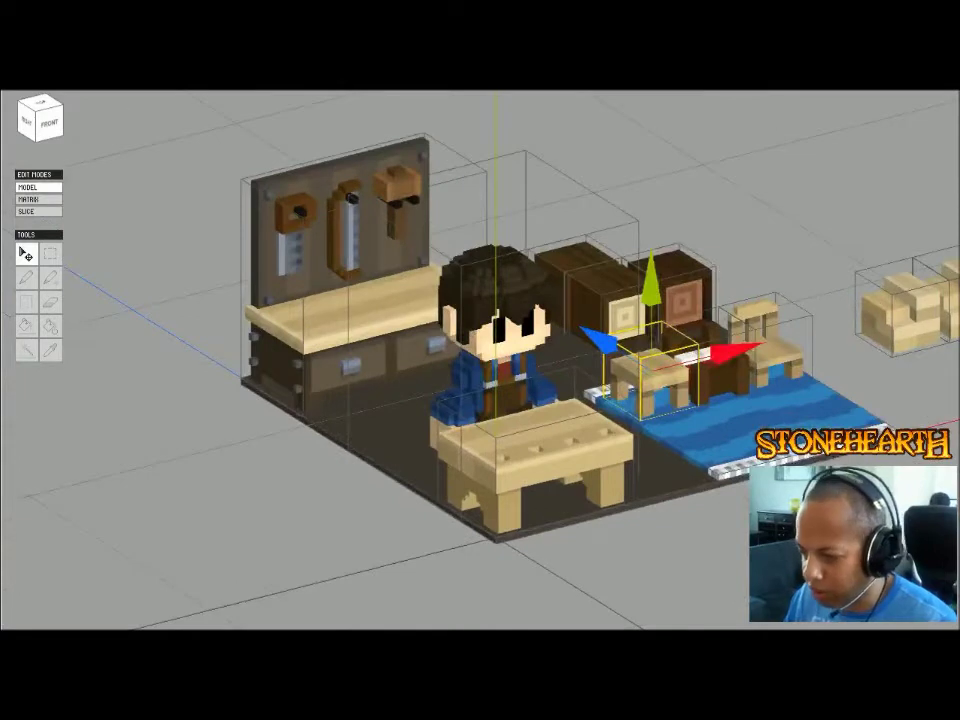
right_click_drag(490, 520, 510, 526)
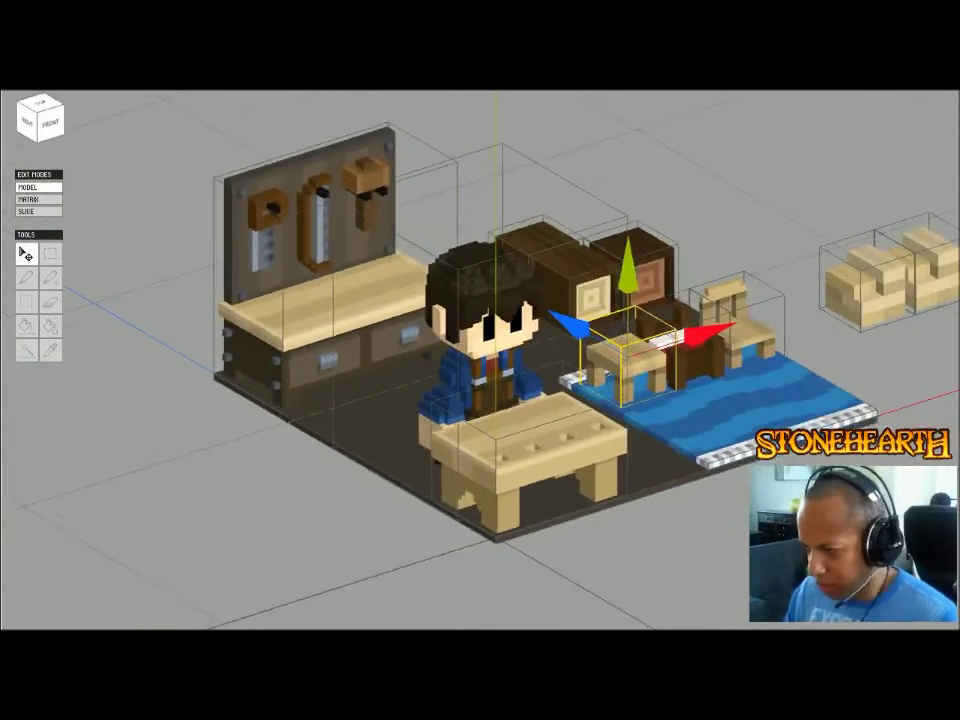
middle_click_drag(740, 330, 575, 330)
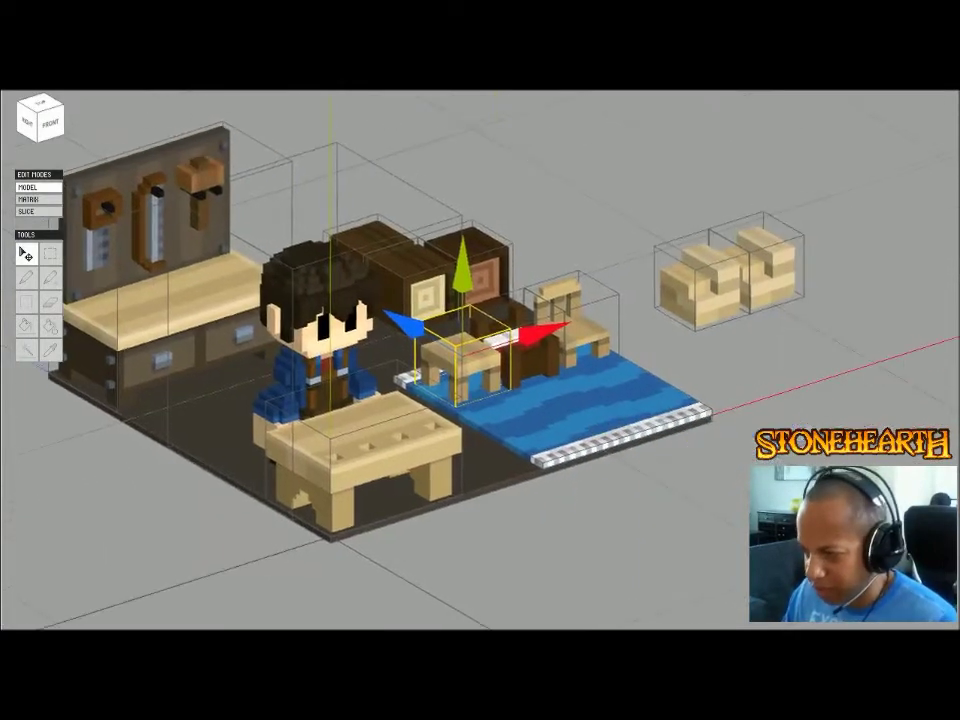
left_click(740, 275)
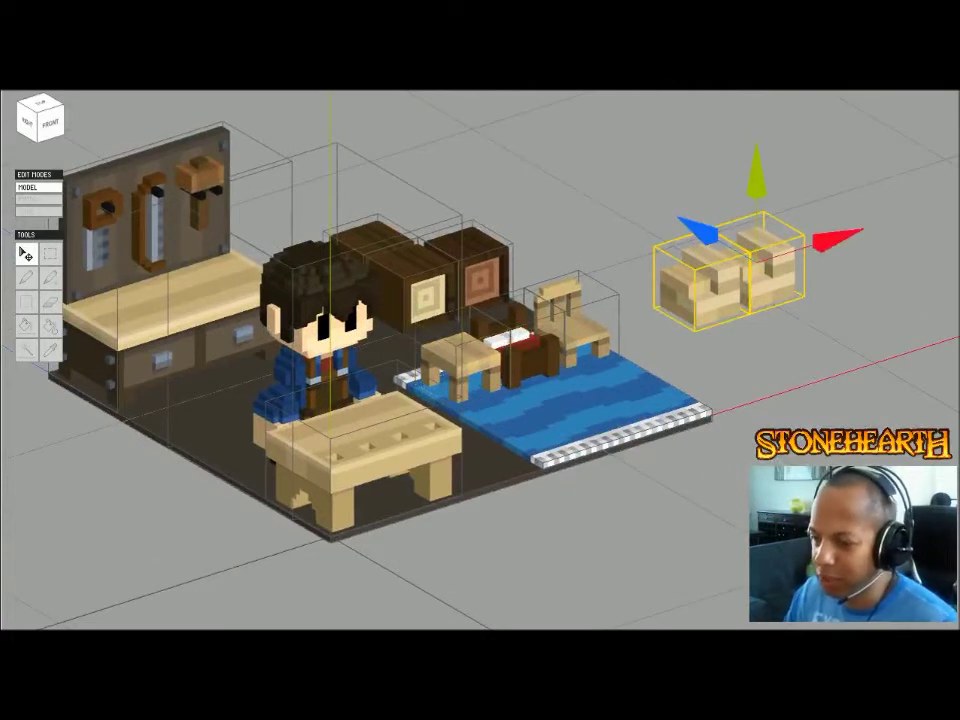
key("Escape")
- Move one stepped block to the spare area near the stump with the tool, and delete the other block
scroll(480, 360, "down", 3)
left_click(535, 395)
left_click_drag(613, 372, 80, 541)
middle_click_drag(80, 541, 353, 477)
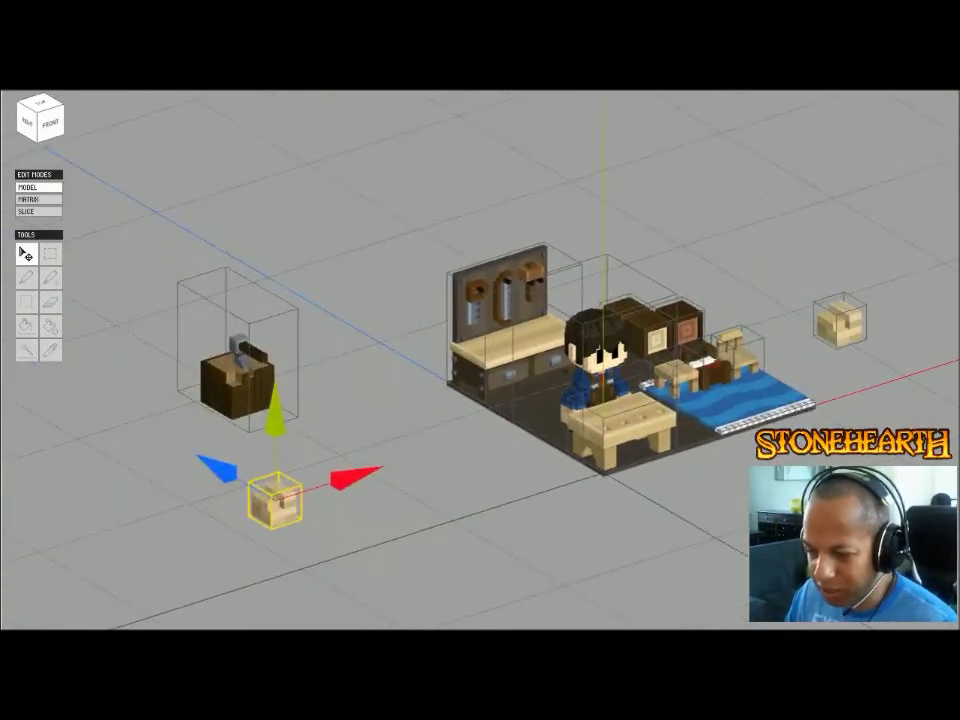
left_click_drag(356, 479, 219, 523)
left_click(840, 323)
key("Delete")
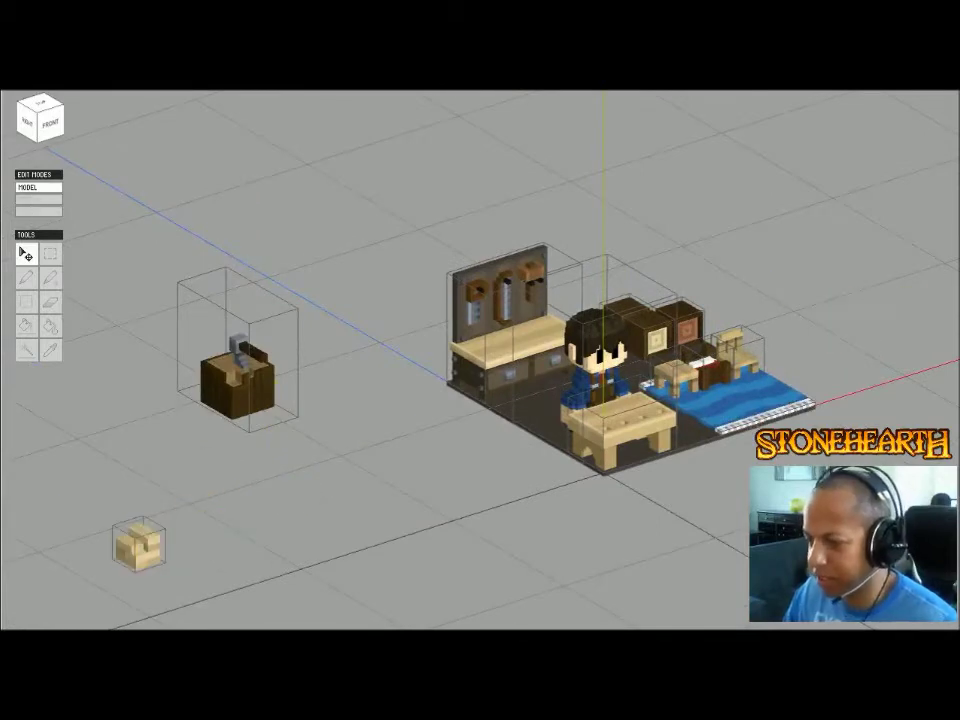
- Examine the workshop layout around the carpenter from several angles and distances
scroll(790, 395, "up", 5)
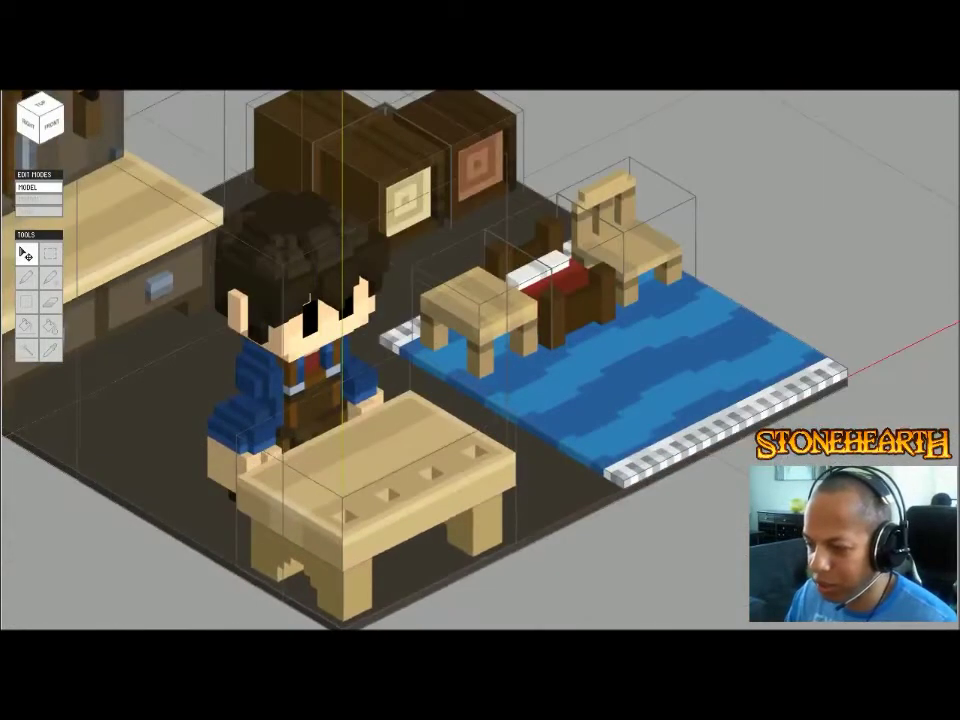
right_click_drag(490, 380, 478, 380)
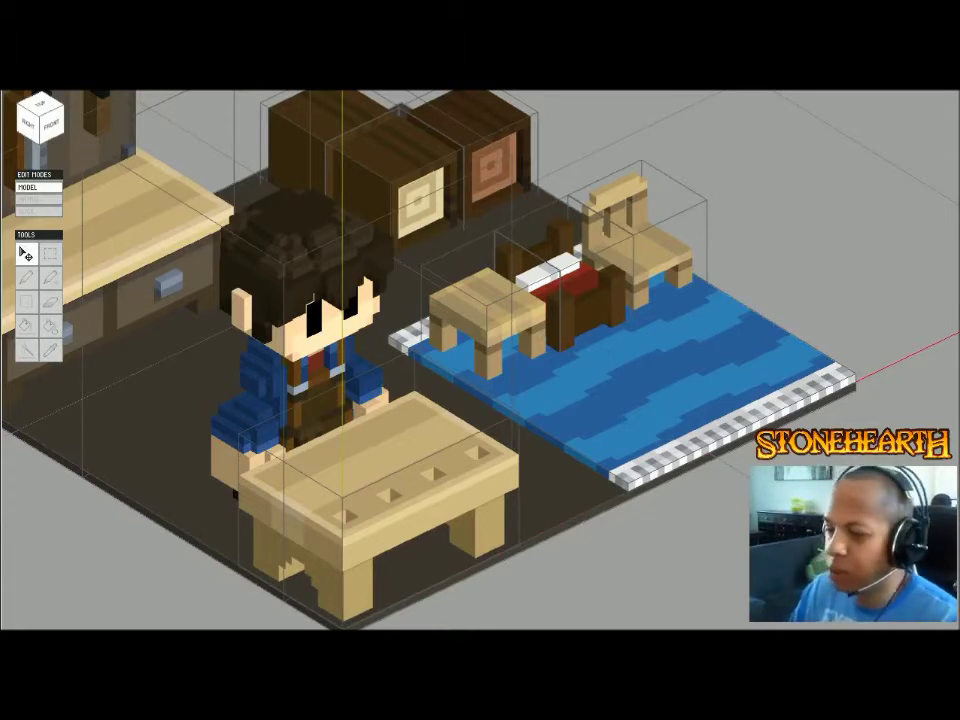
left_click(150, 400)
middle_click_drag(150, 400, 364, 416)
scroll(364, 416, "down", 1)
mouse_move(364, 416)
right_mouse_down()
mouse_move(280, 392)
mouse_move(372, 420)
right_mouse_up()
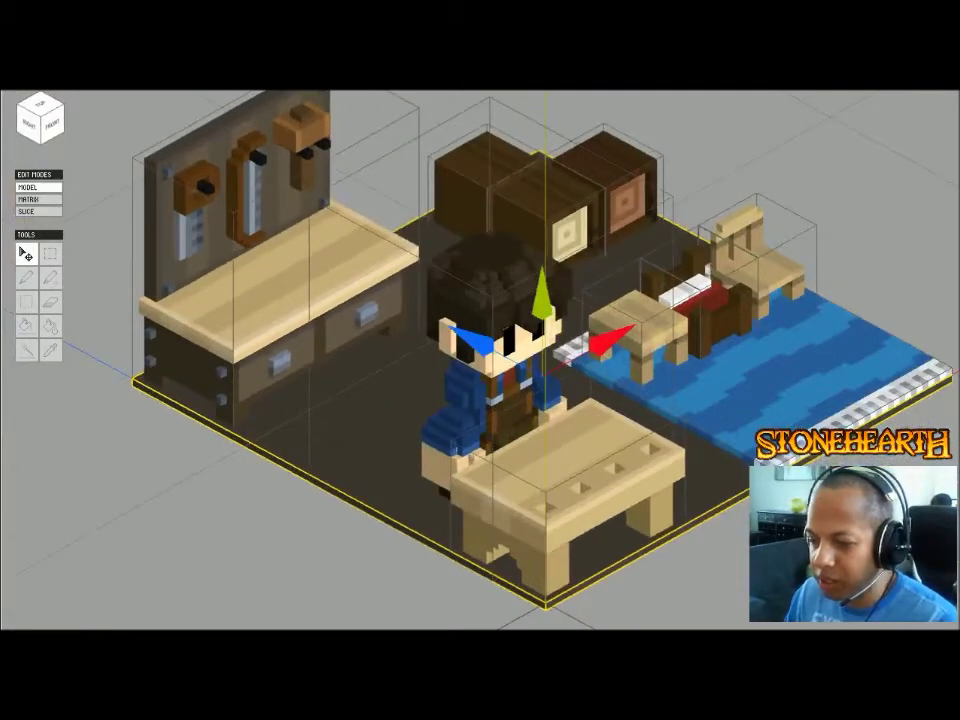
key("Escape")
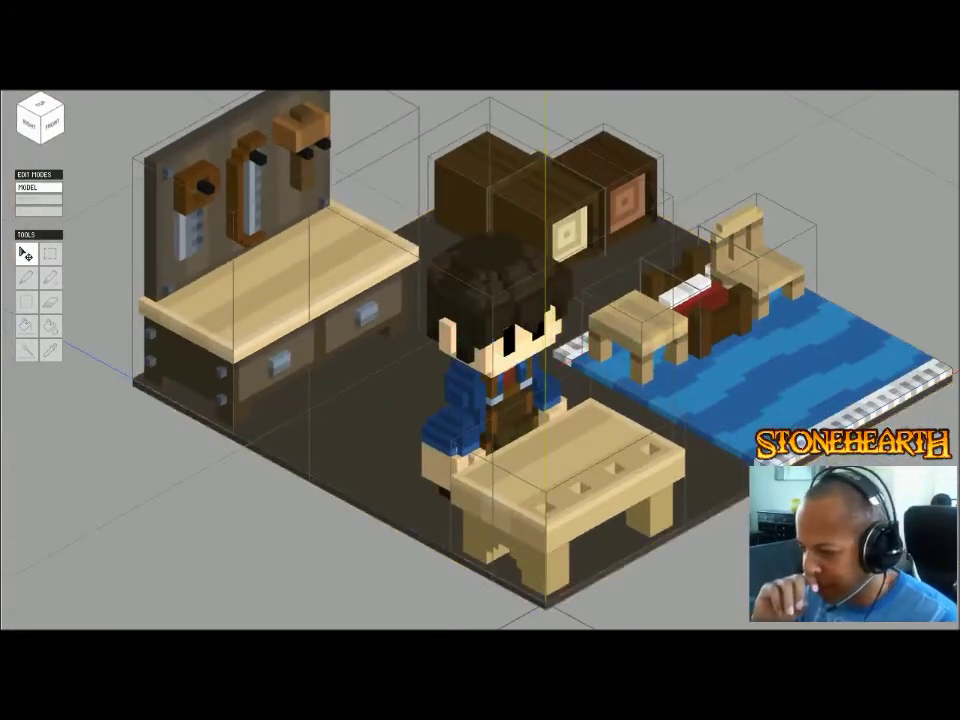
scroll(543, 349, "down", 3)
right_click_drag(372, 420, 346, 415)
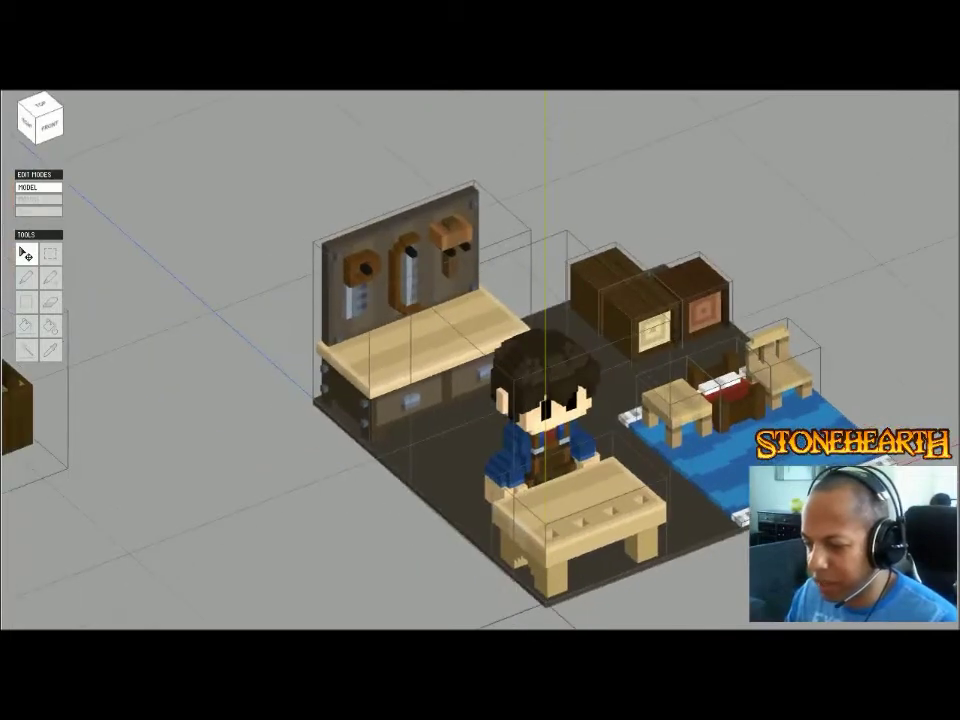
left_click(543, 390)
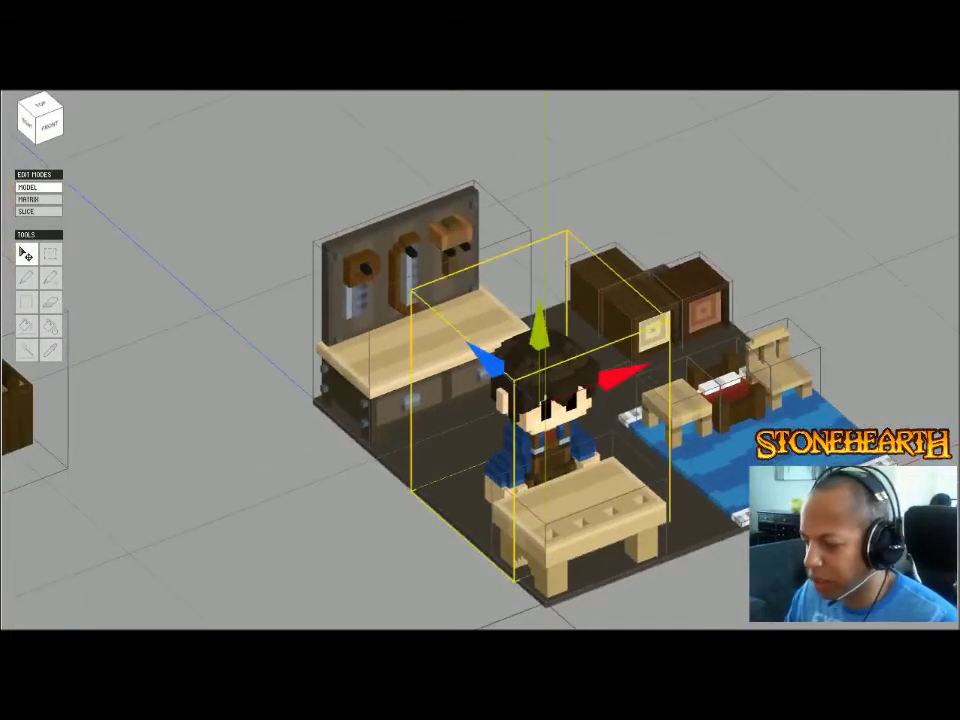
key("Escape")
scroll(545, 400, "down", 2)
scroll(545, 400, "up", 2)
right_click_drag(545, 400, 549, 350)
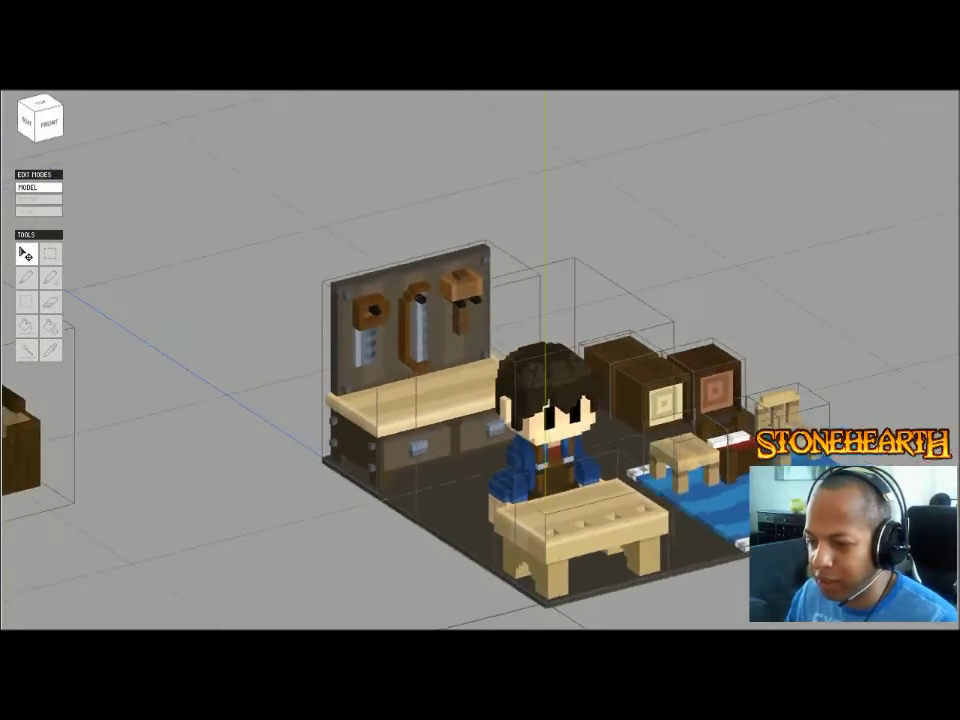
scroll(545, 400, "up", 1)
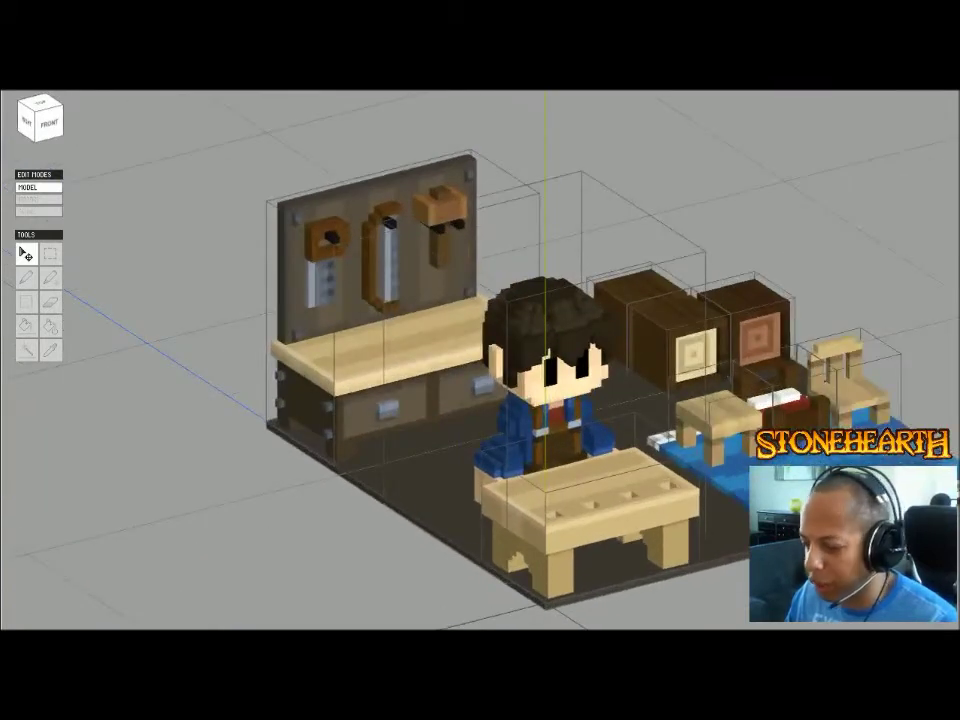
- Check the small table, bed and chair on the rug, viewing their arrangement from different angles
left_click(718, 416)
left_click(786, 400)
left_click(852, 390)
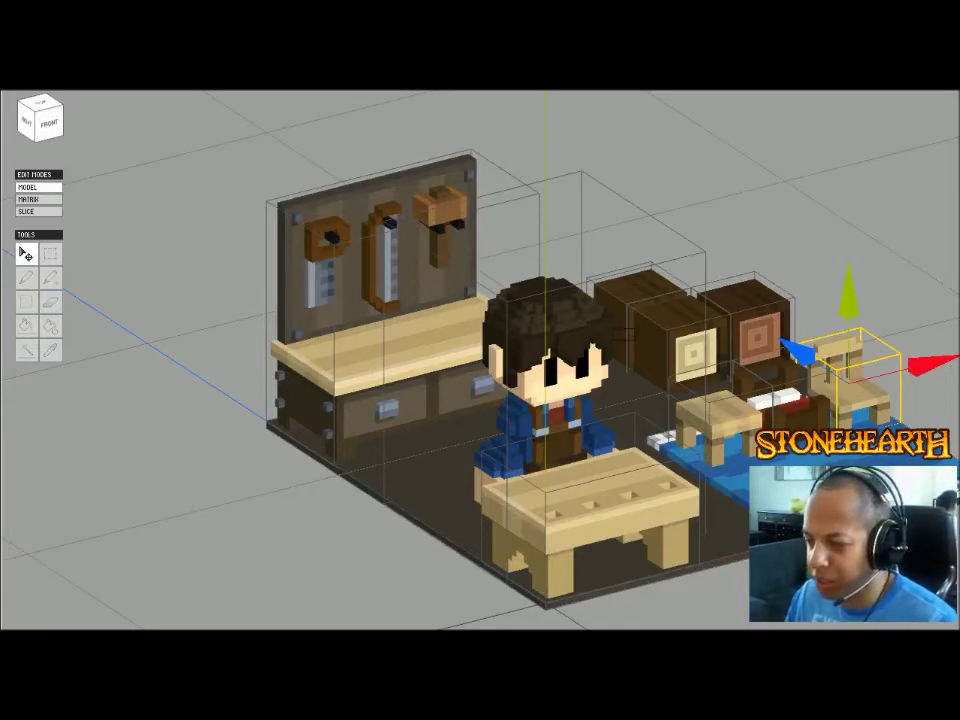
left_click(420, 480)
right_click_drag(420, 480, 450, 500)
left_click(300, 540)
right_click_drag(300, 540, 360, 590)
middle_click_drag(480, 400, 584, 311)
scroll(584, 311, "down", 2)
right_click_drag(584, 311, 518, 292)
scroll(530, 305, "up", 3)
middle_click_drag(518, 292, 249, 367)
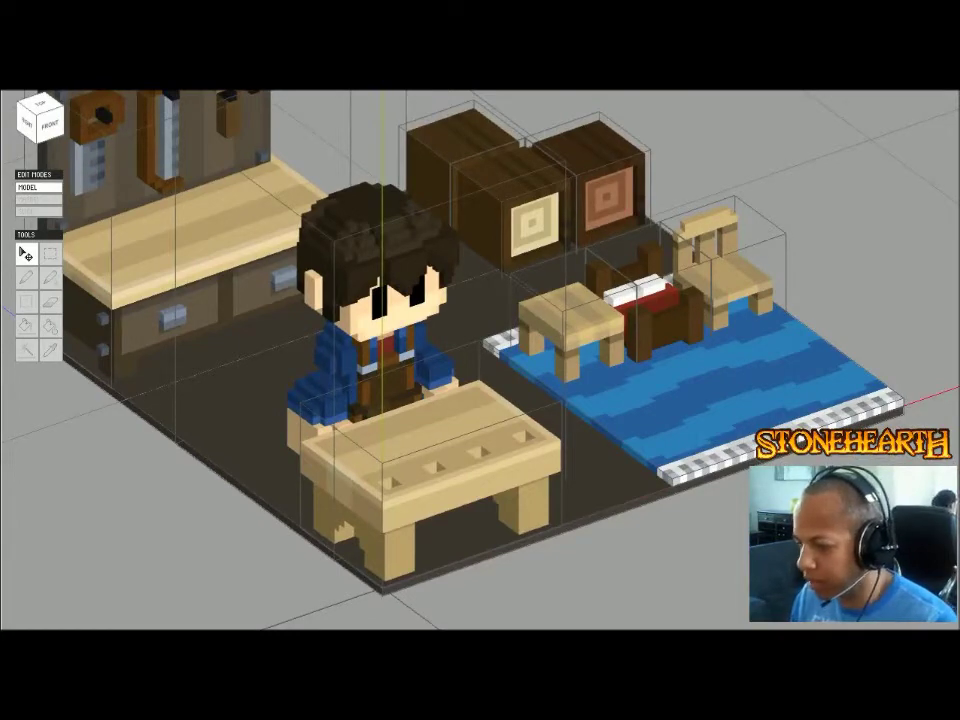
right_click_drag(480, 350, 530, 350)
scroll(465, 352, "down", 3)
scroll(480, 352, "up", 3)
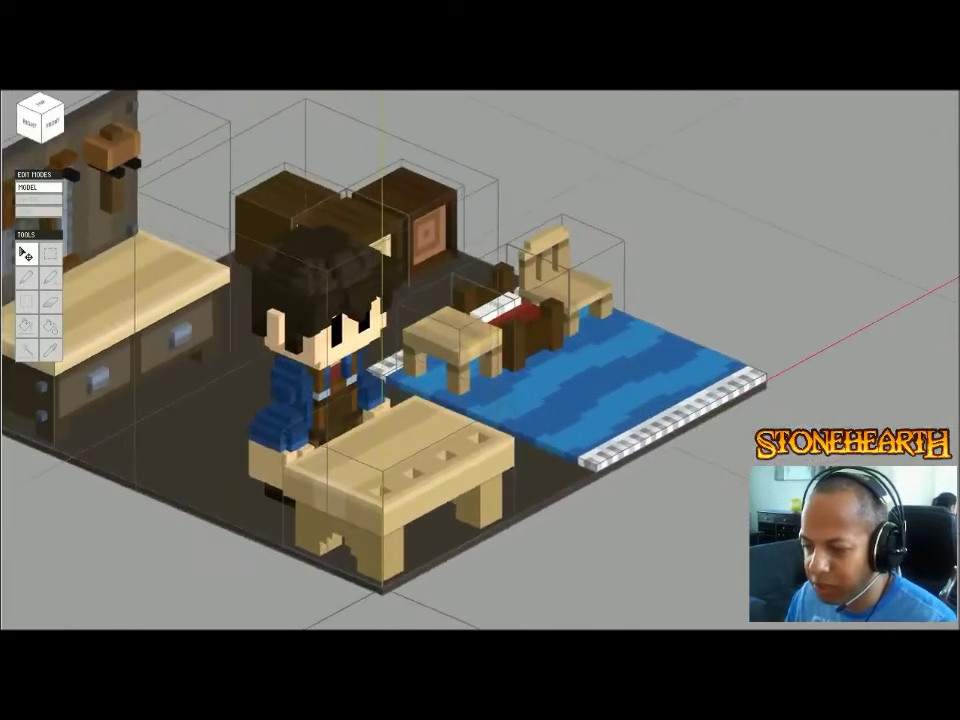
- Inspect the front worktable and the carpenter standing behind it from close up and from lower angles
left_click(400, 450)
scroll(400, 455, "up", 2)
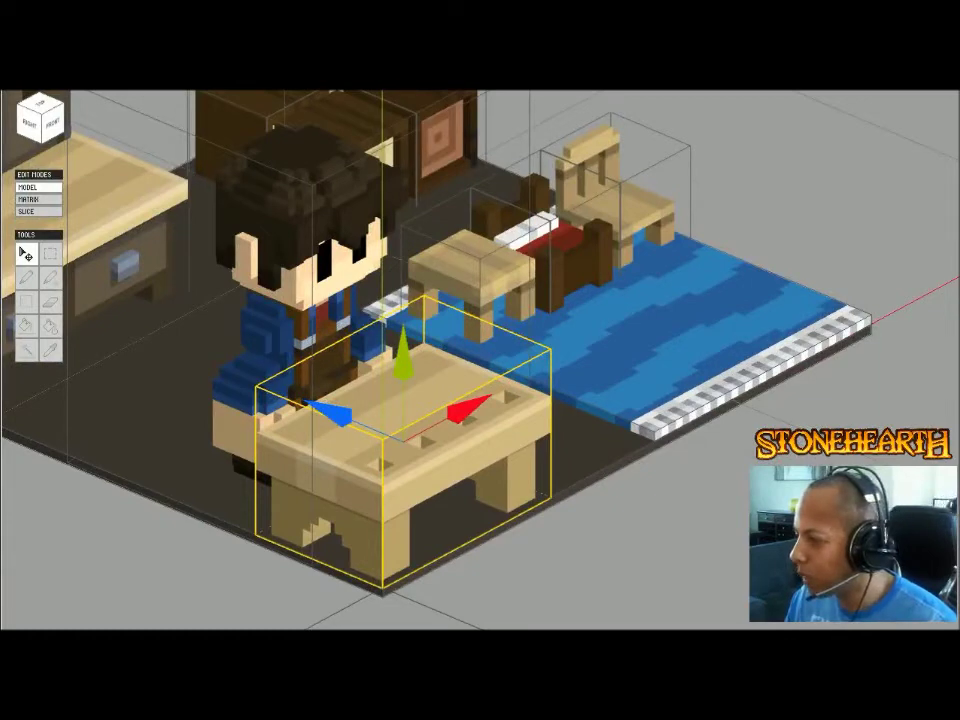
right_click_drag(480, 400, 437, 400)
middle_click_drag(437, 400, 470, 366)
scroll(470, 366, "down", 2)
right_click_drag(470, 366, 500, 362)
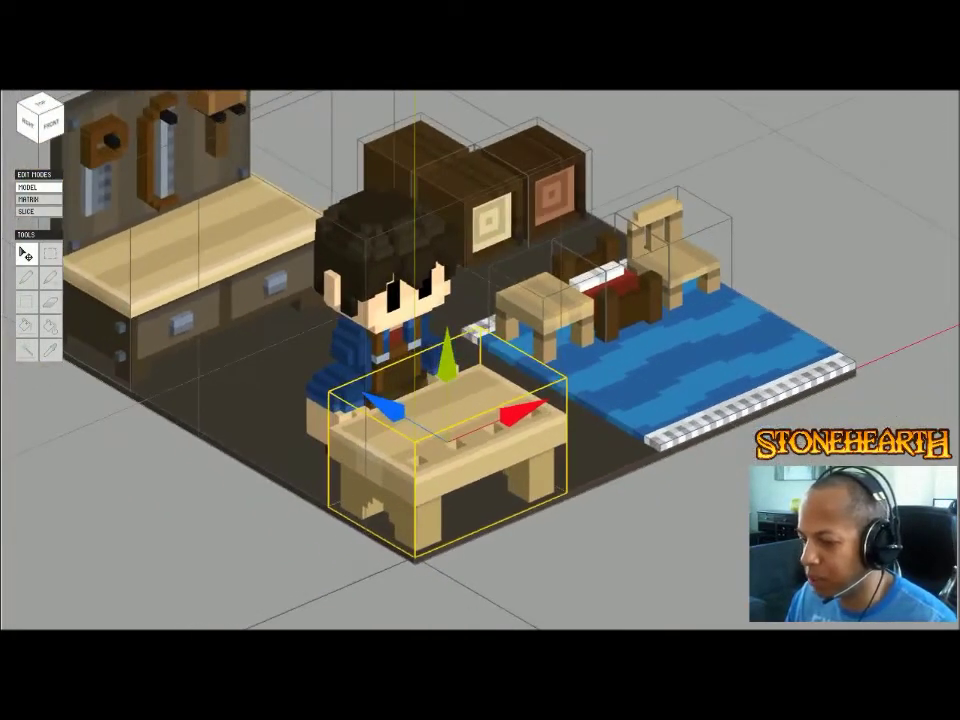
scroll(500, 362, "up", 2)
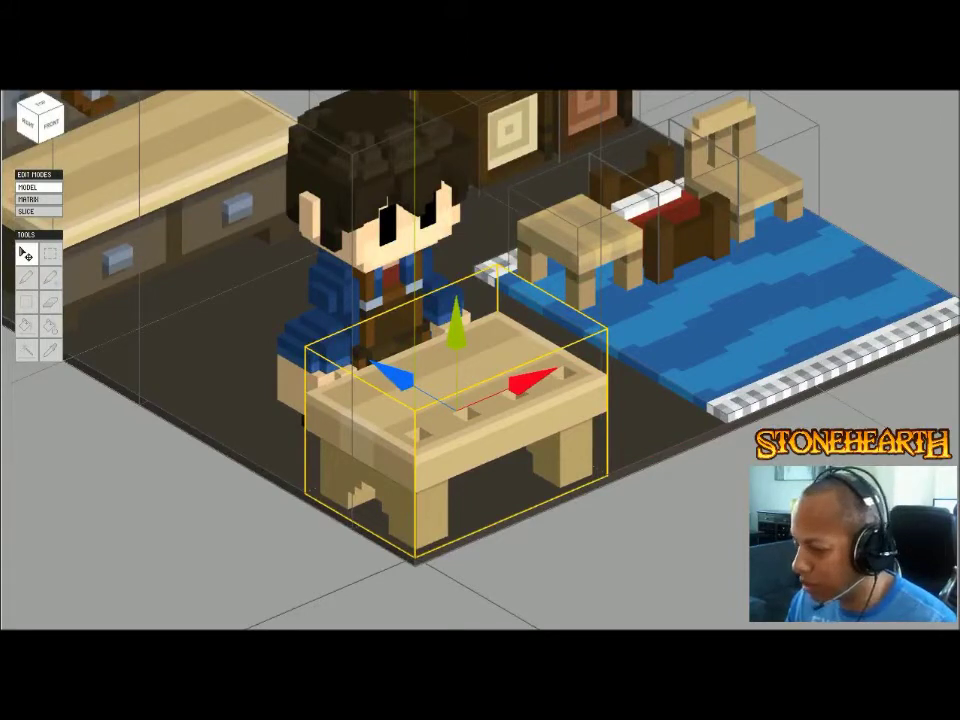
scroll(480, 360, "down", 1)
right_click_drag(480, 390, 440, 335)
mouse_move(440, 335)
middle_mouse_down()
mouse_move(620, 399)
mouse_move(442, 320)
middle_mouse_up()
scroll(620, 399, "down", 1)
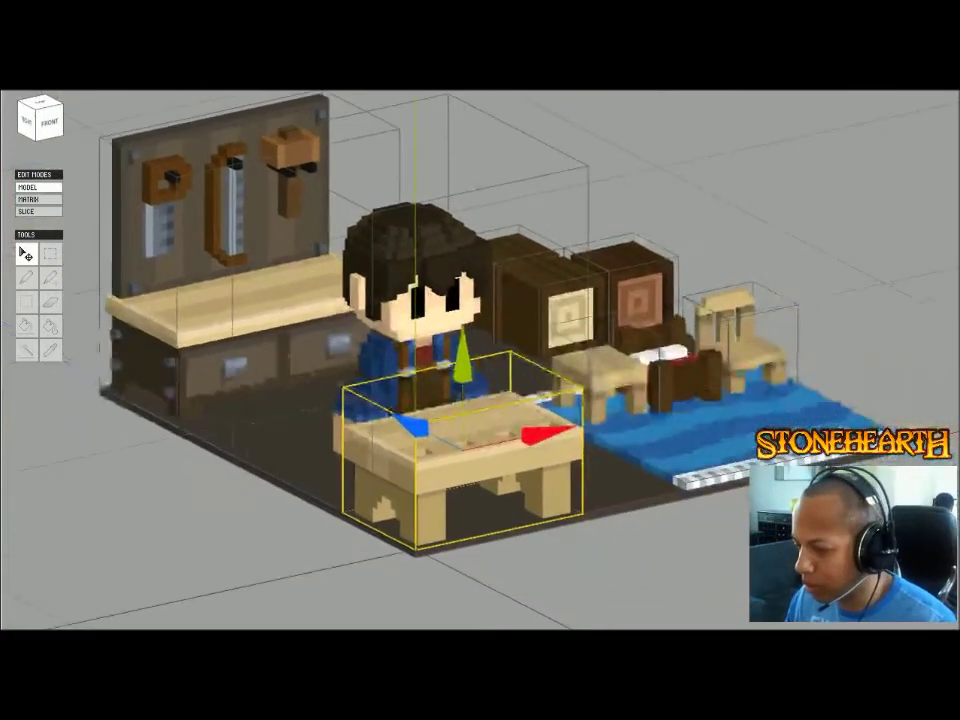
right_click_drag(442, 320, 440, 348)
scroll(440, 400, "up", 2)
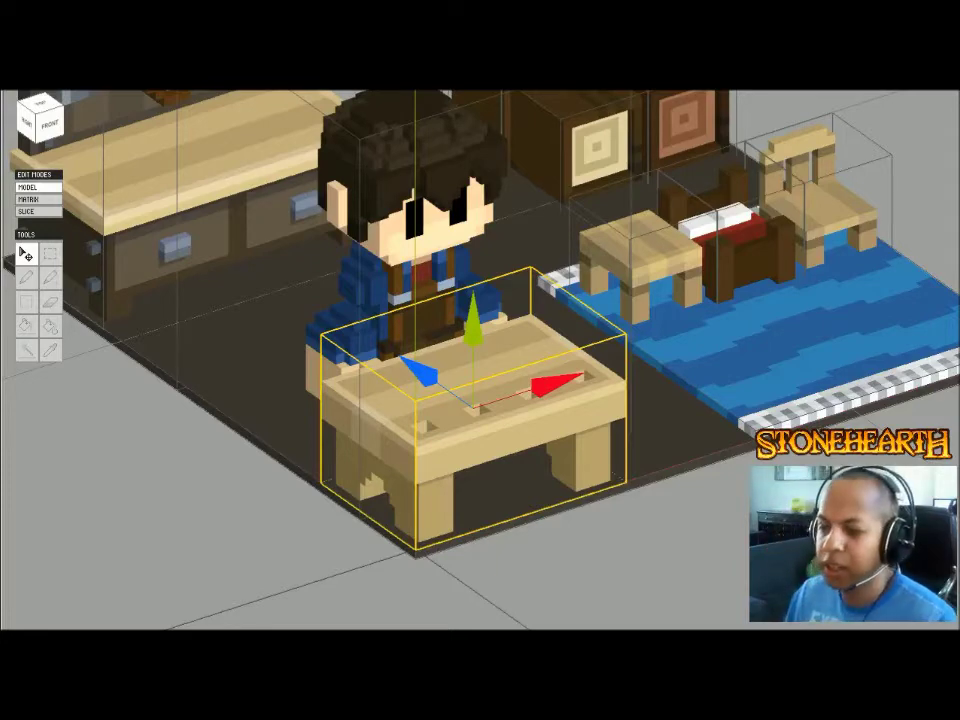
- Inspect the workbench with the hanging tools in Matrix mode, then return to the full scene with nothing selected
scroll(480, 360, "down", 2)
middle_click_drag(420, 340, 566, 440)
right_click_drag(480, 360, 460, 359)
scroll(490, 350, "down", 2)
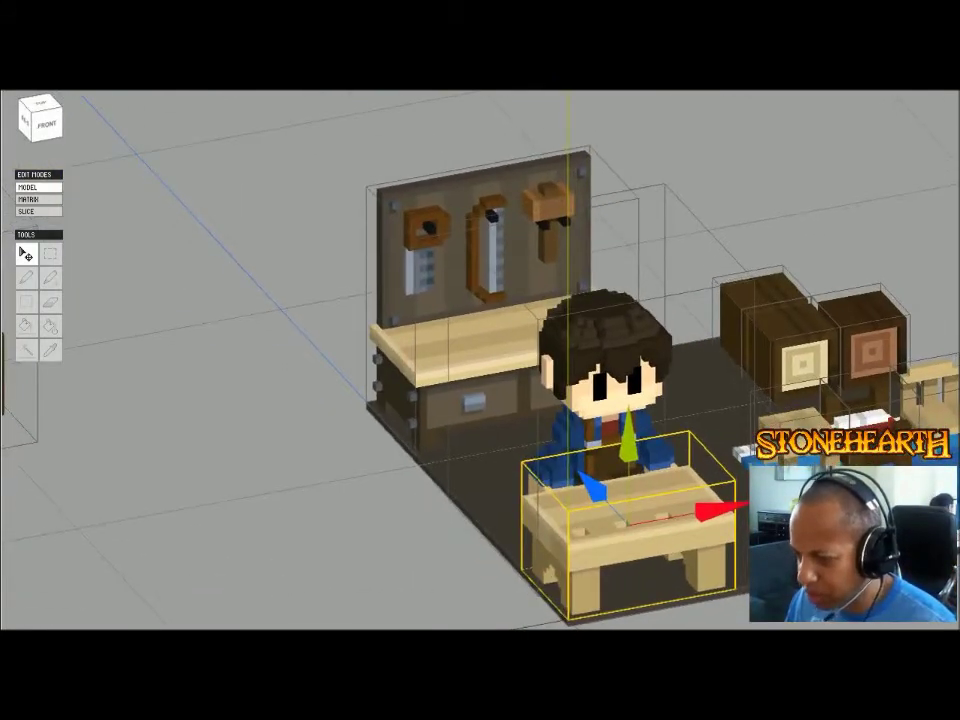
middle_click_drag(600, 420, 381, 298)
right_click_drag(381, 298, 500, 286)
middle_click_drag(400, 290, 648, 379)
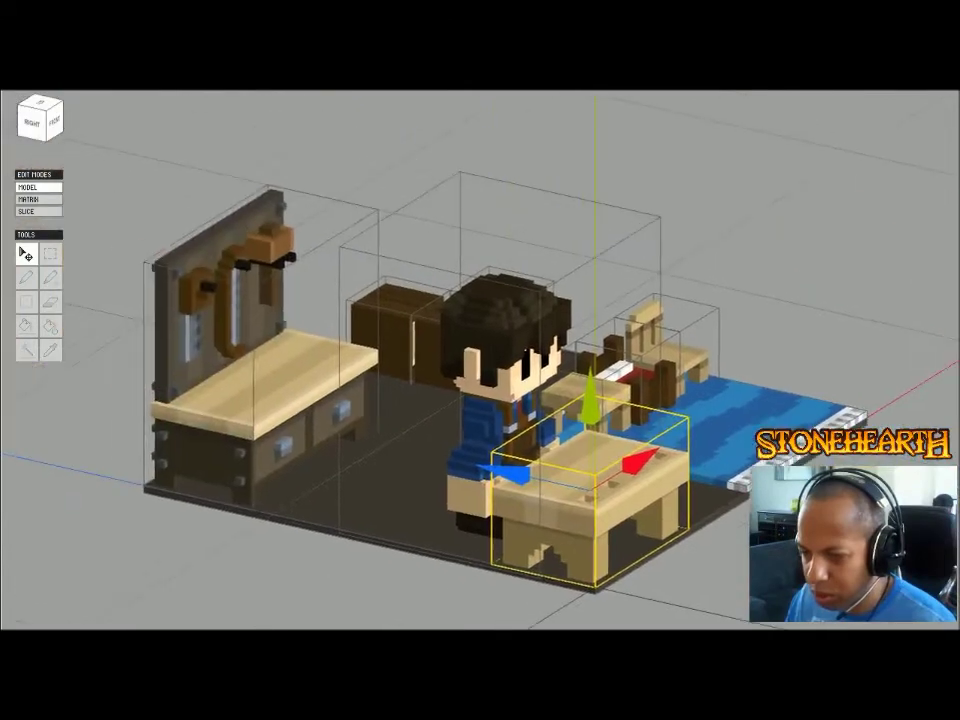
right_click_drag(480, 350, 570, 395)
double_click(360, 320)
middle_click_drag(360, 320, 515, 454)
scroll(515, 454, "up", 3)
right_click_drag(600, 400, 570, 390)
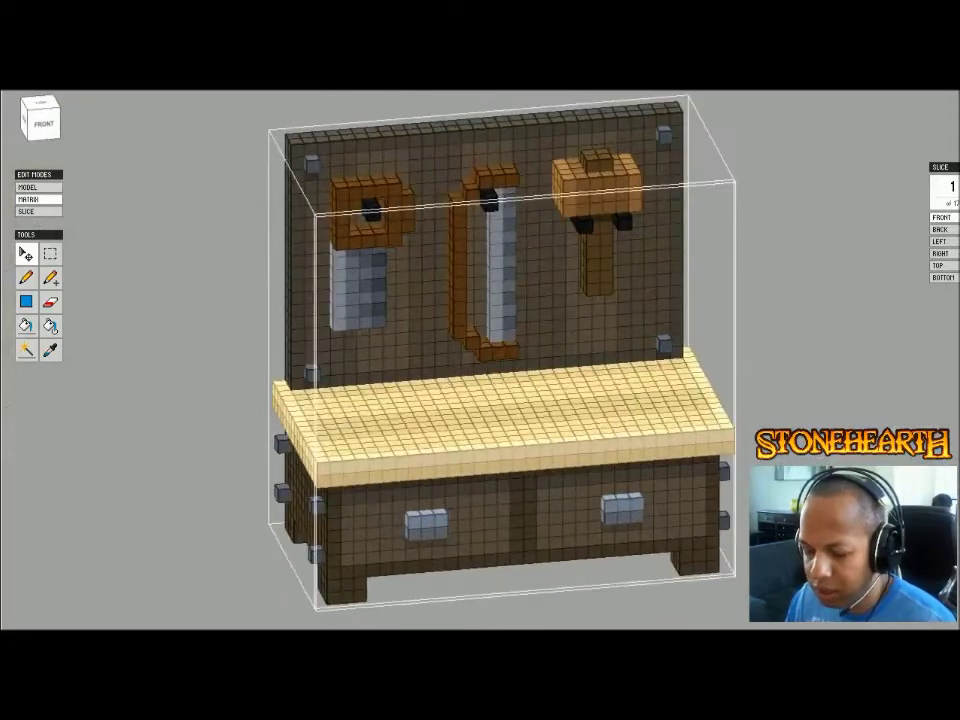
key("Tab")
key("Escape")
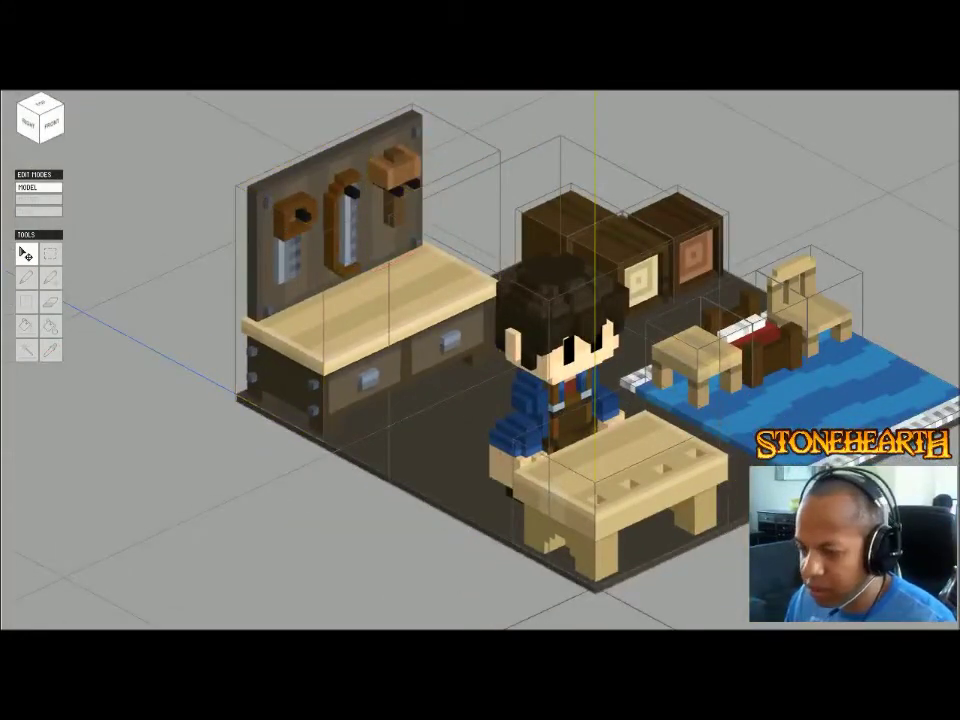
- Open the file with the class characters and pick the saw standing between the two carpenter characters
key("ctrl+o")
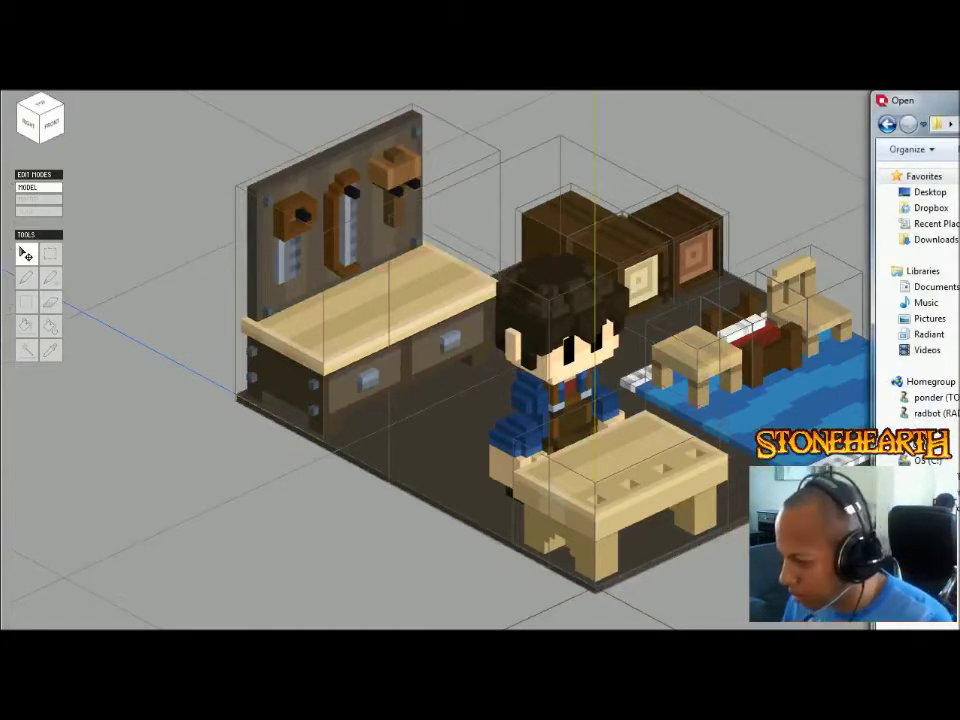
key("Escape")
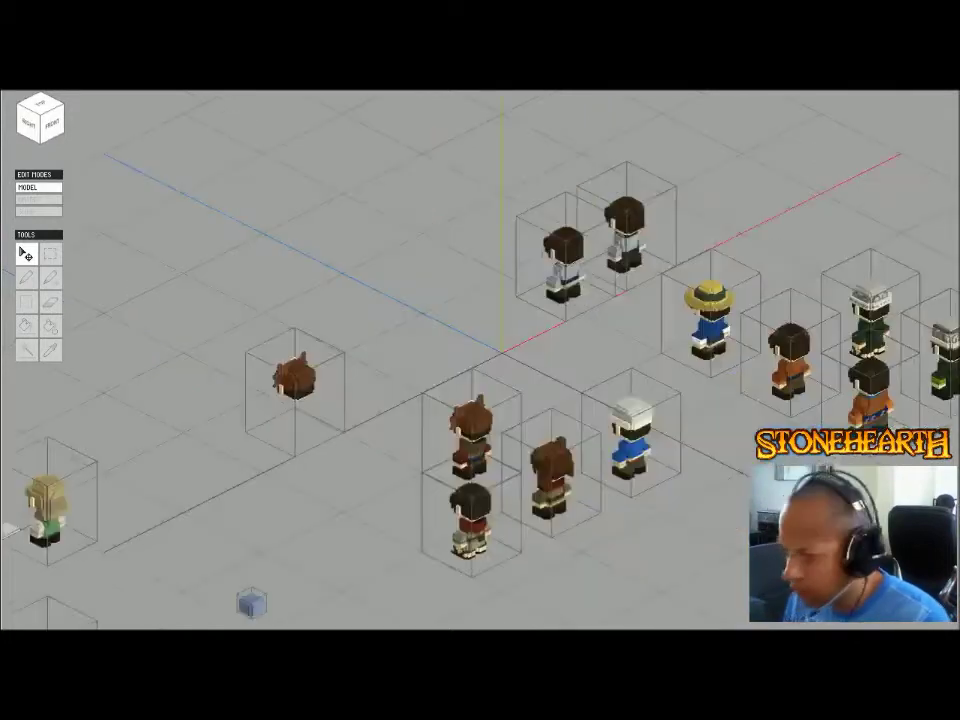
right_click_drag(150, 320, 391, 376)
middle_click_drag(391, 376, 89, 554)
scroll(89, 554, "down", 6)
scroll(115, 547, "up", 6)
right_click_drag(115, 547, 40, 570)
middle_click_drag(800, 330, 710, 211)
scroll(710, 211, "up", 5)
middle_click_drag(800, 230, 54, 300)
middle_click_drag(800, 330, 285, 269)
middle_click_drag(760, 250, 242, 354)
middle_click_drag(560, 380, 187, 425)
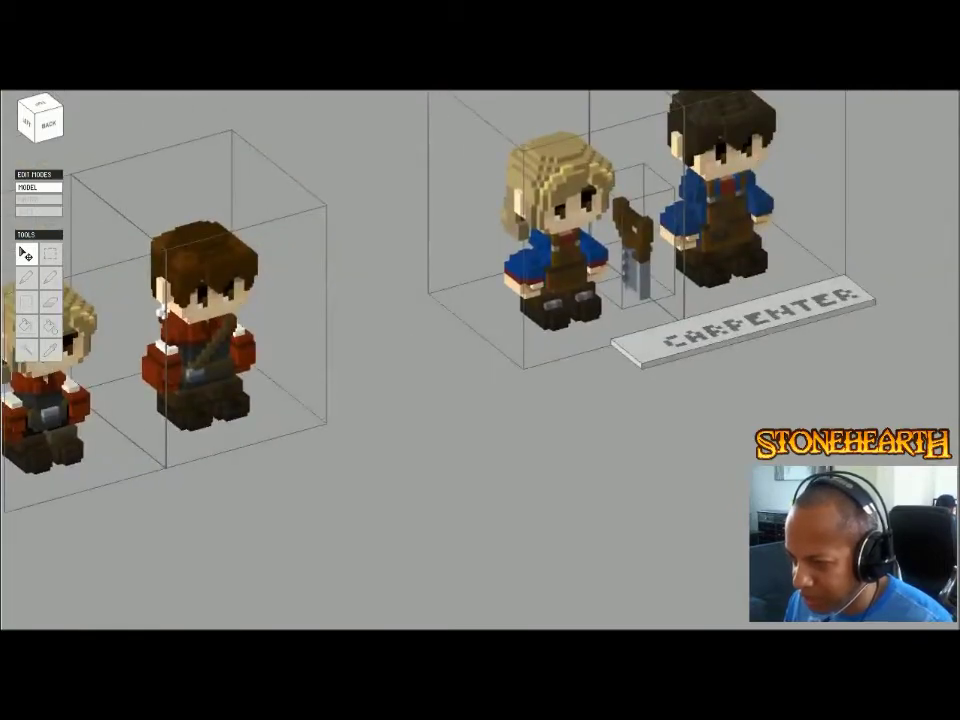
left_click(636, 250)
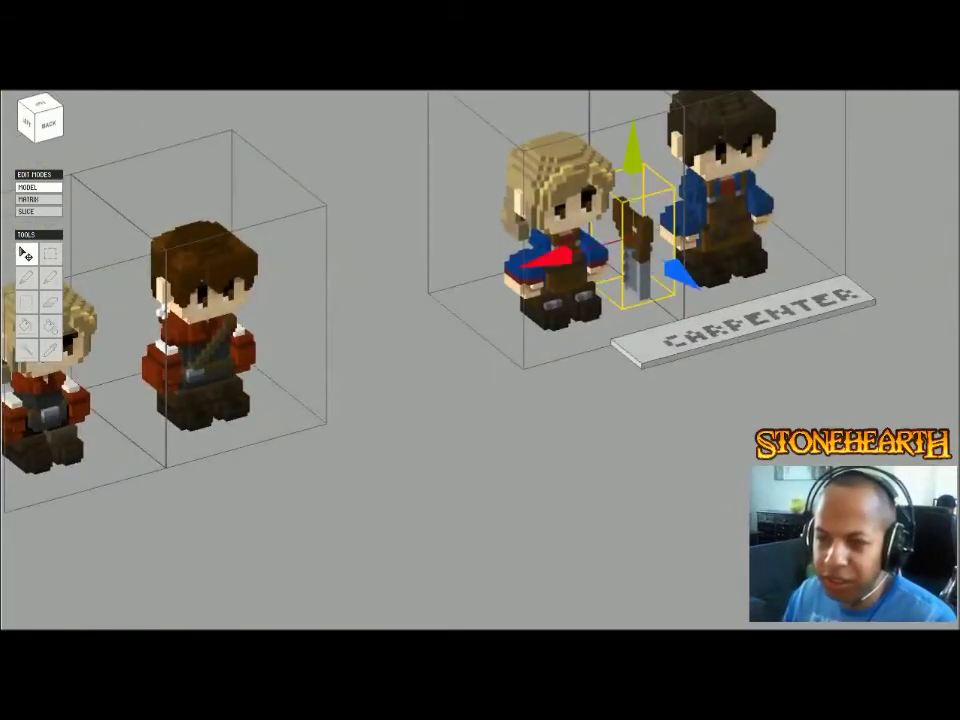
- Bring a copy of the saw into the workshop scene and raise it onto the front worktable
left_click(36, 93)
left_click(150, 125)
left_click(502, 316)
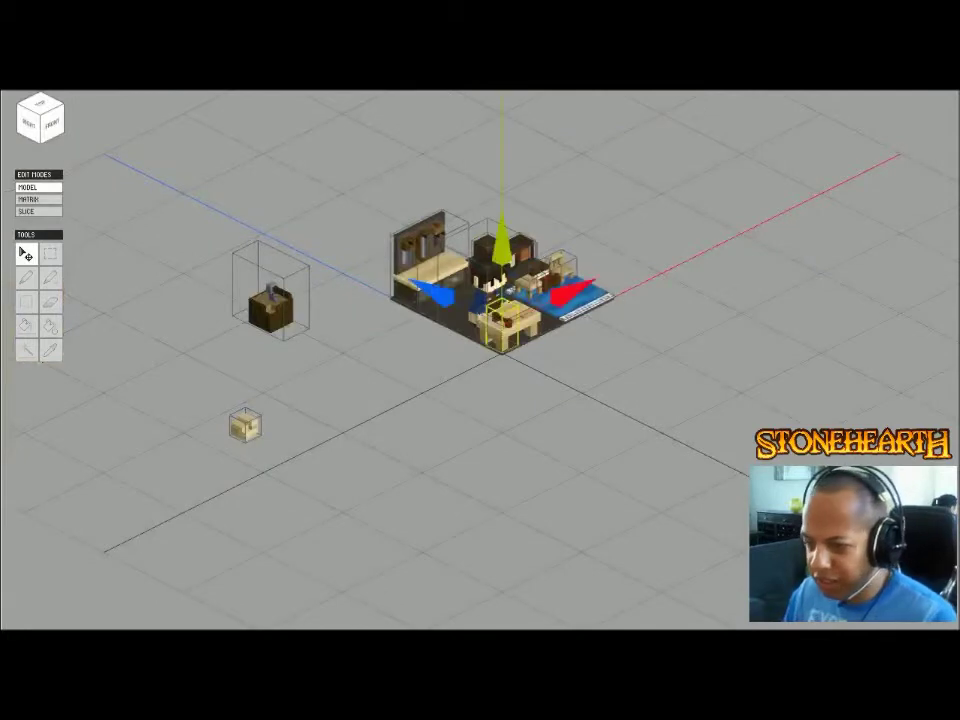
scroll(502, 316, "up", 5)
left_click_drag(502, 182, 502, 103)
middle_click_drag(480, 316, 554, 513)
scroll(554, 513, "up", 3)
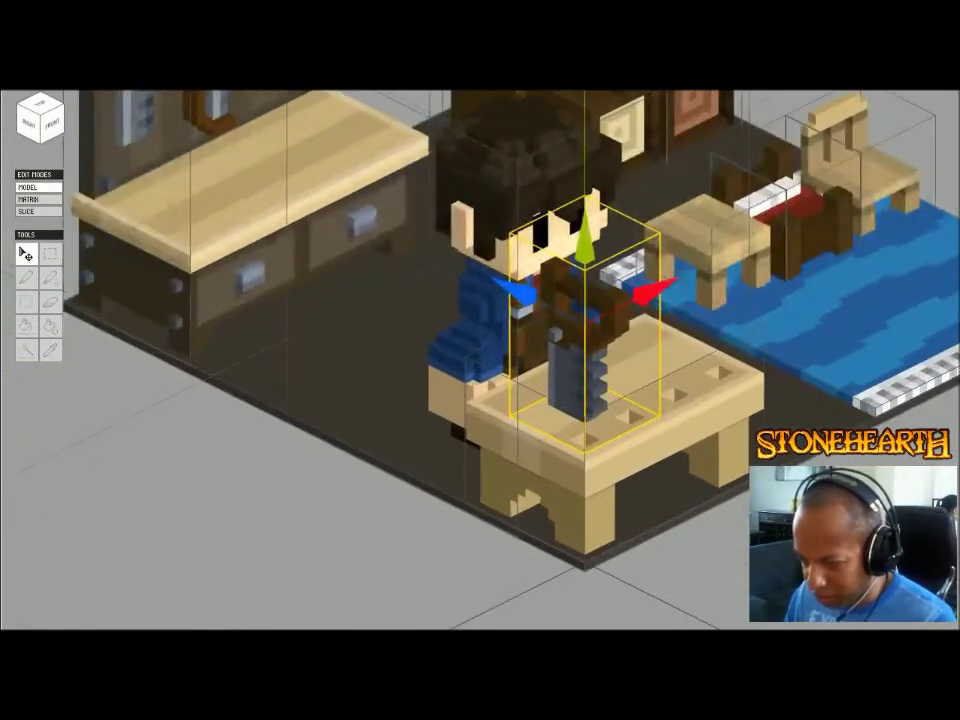
- Rotate the saw so its teeth face the opposite way, and shift it to the middle of the worktable
key("r")
key("r")
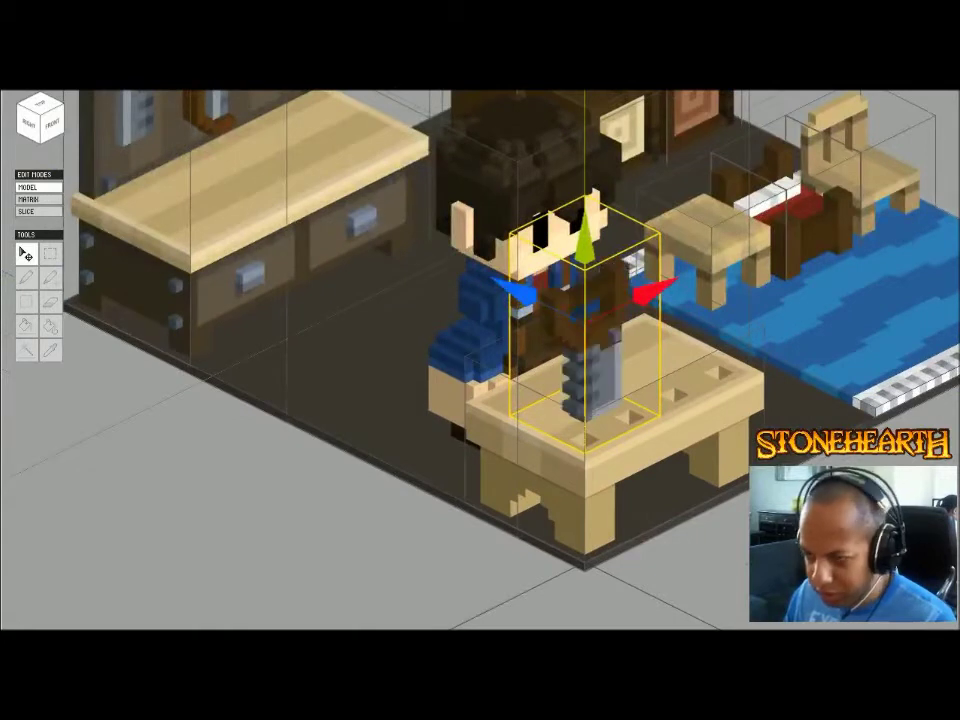
left_click_drag(662, 281, 696, 261)
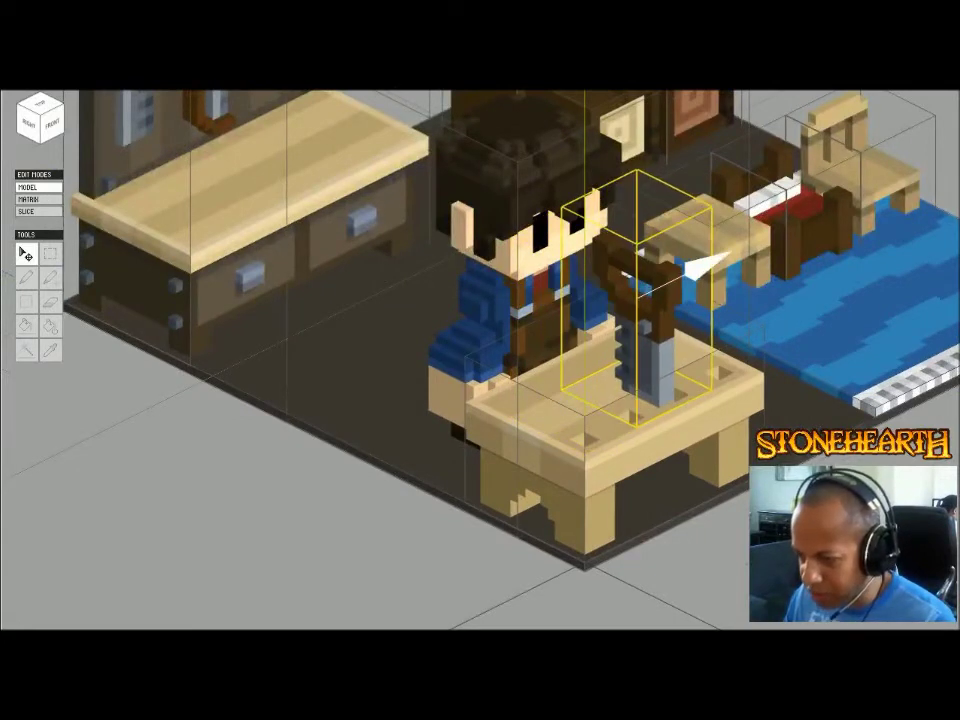
left_click_drag(566, 264, 544, 253)
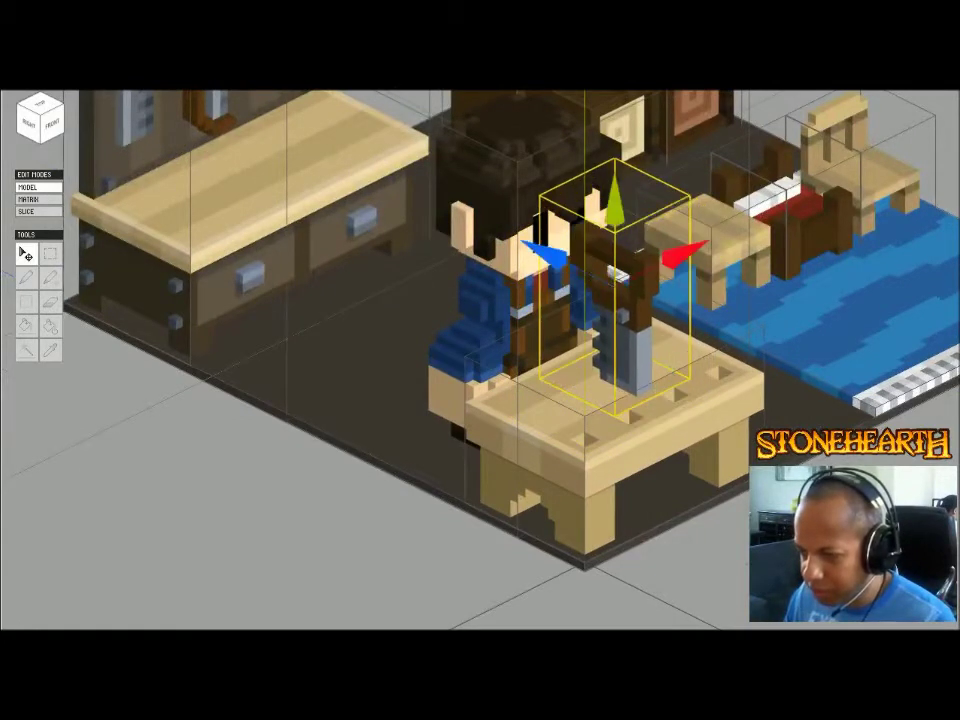
- Paint the remaining darker voxels along the bottom row of the saw blade's first side light grey in Matrix mode
key("Tab")
right_click_drag(480, 360, 560, 335)
right_click_drag(500, 400, 475, 420)
middle_click_drag(475, 420, 522, 276)
right_click_drag(522, 276, 573, 276)
key("b")
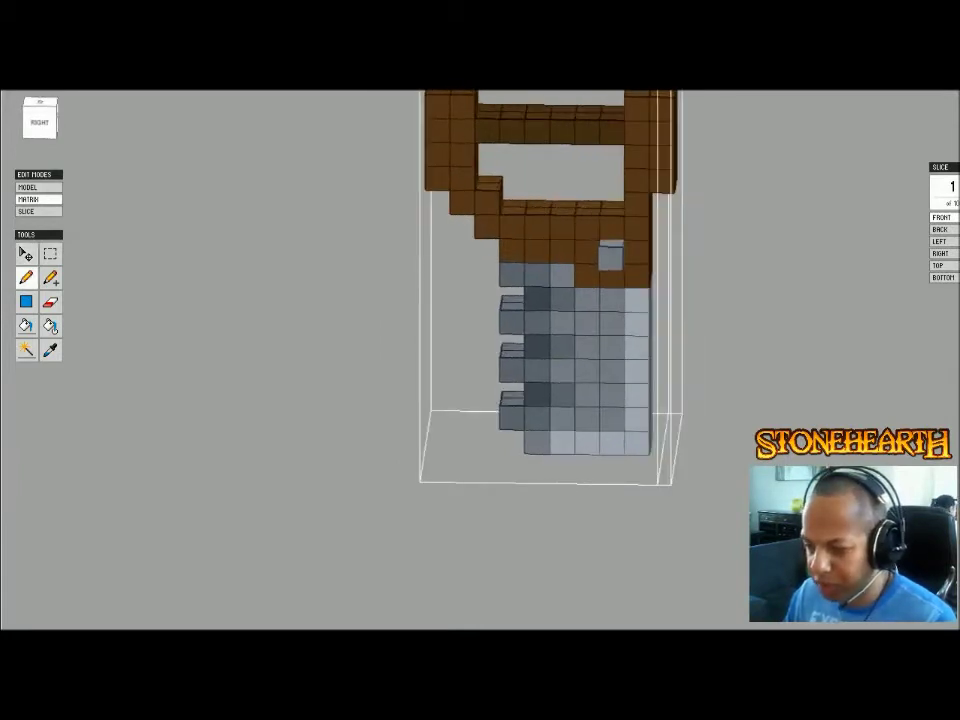
left_click_drag(563, 442, 537, 442)
right_click_drag(537, 442, 335, 433)
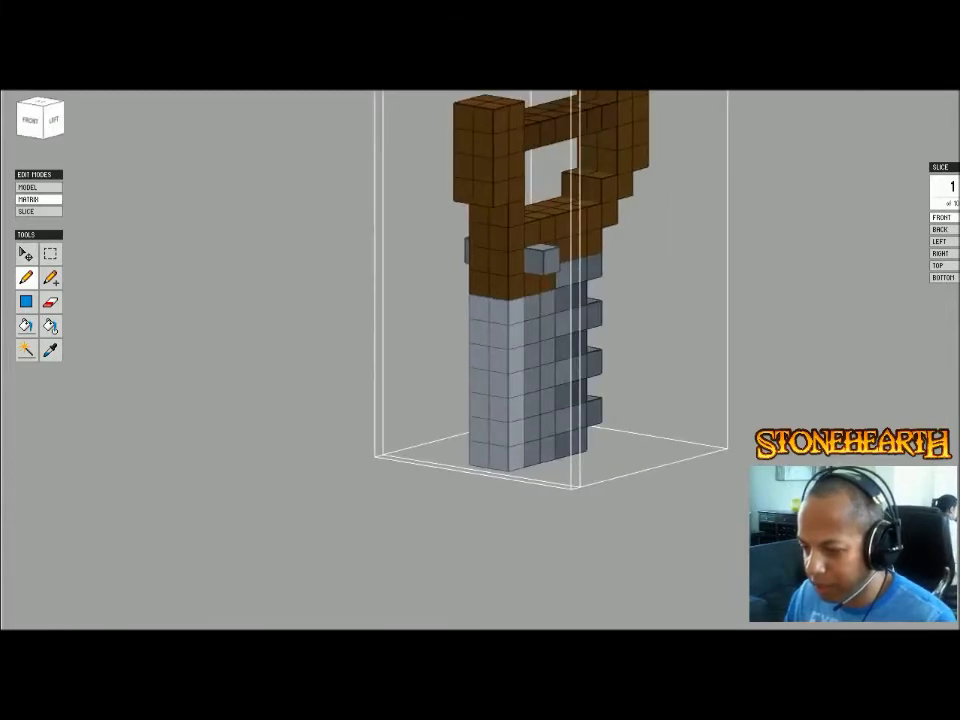
- Paint the bottom row of the blade's other side light grey to match, and return to the model view
left_click(532, 452)
left_click(548, 449)
left_click(565, 445)
left_click(578, 441)
mouse_move(578, 441)
right_mouse_down()
mouse_move(350, 441)
mouse_move(277, 466)
mouse_move(314, 456)
mouse_move(236, 460)
right_mouse_up()
right_click_drag(740, 331, 814, 331)
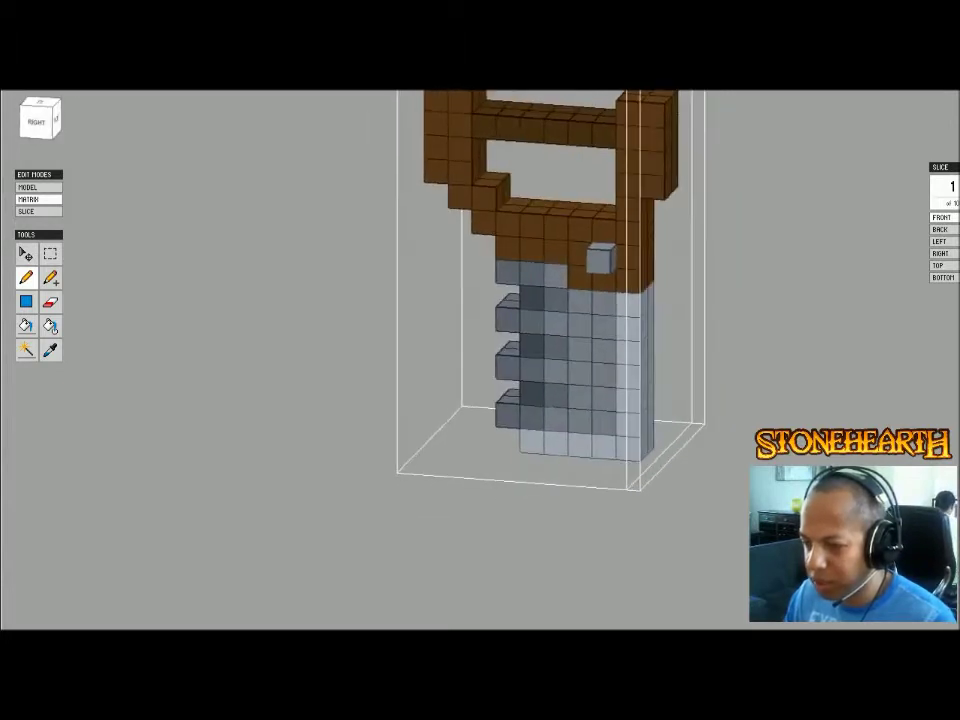
key("Tab")
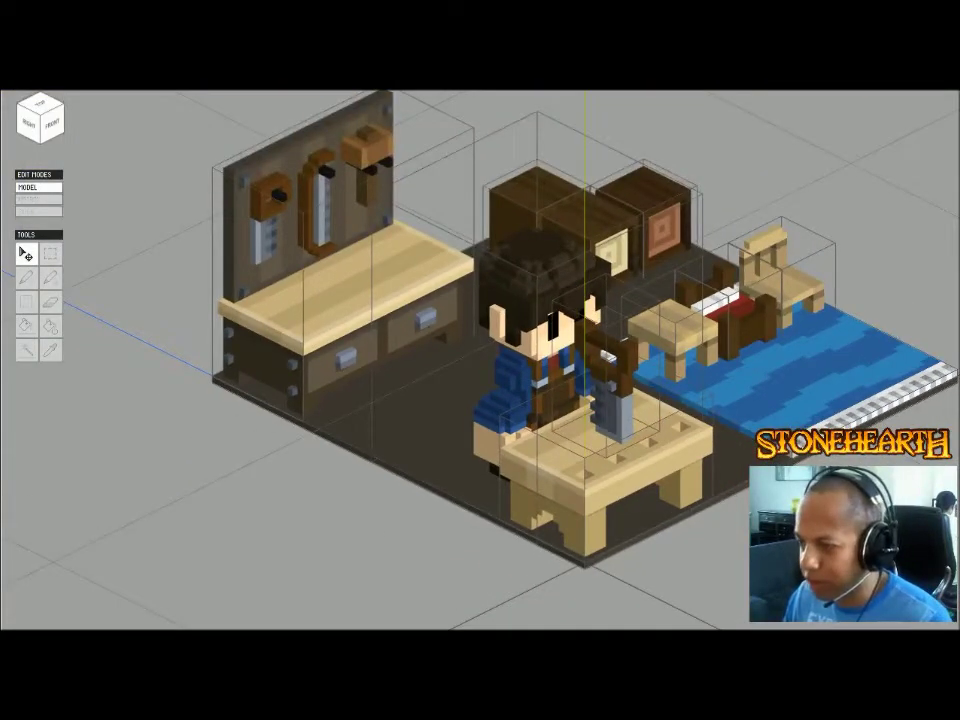
- Move the saw off the worktable to the open ground beyond the slab's edge, beside the carpenter
left_click(612, 432)
left_click(612, 405)
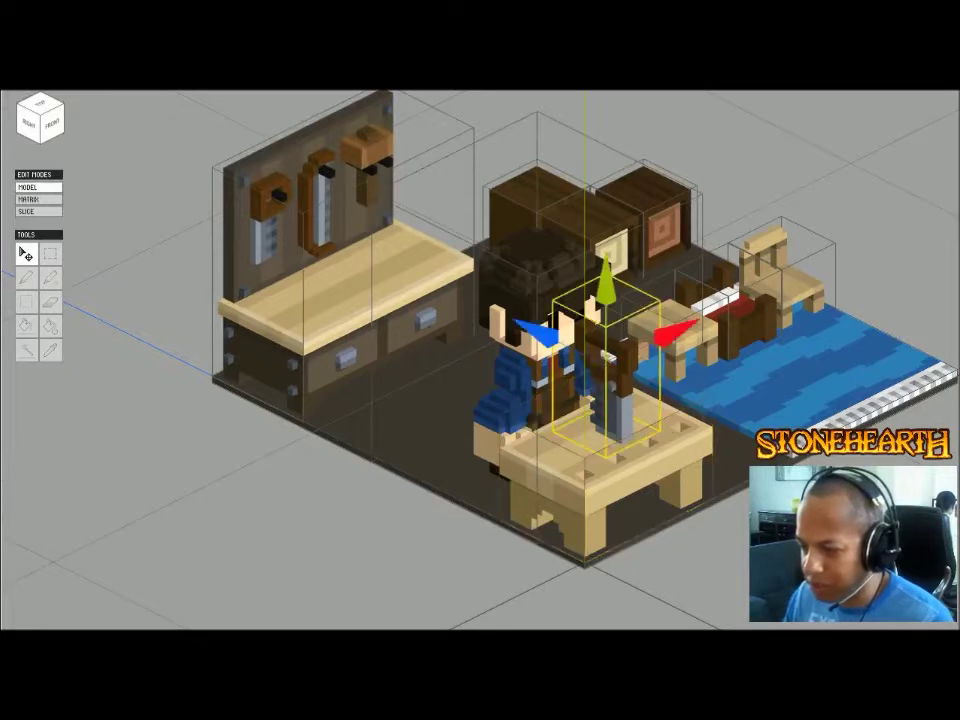
left_click_drag(676, 333, 468, 438)
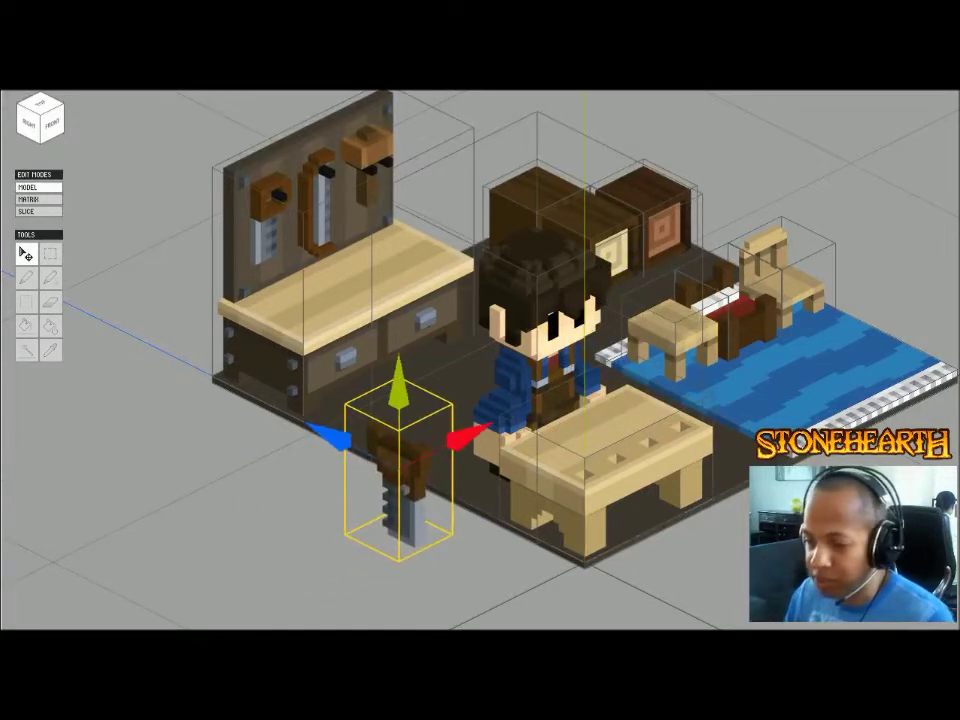
- Move the saw from the open ground back onto the worktable in front of the carpenter
left_click_drag(398, 385, 396, 448)
left_click_drag(465, 500, 536, 475)
right_click_drag(536, 475, 430, 466)
left_click_drag(559, 473, 718, 438)
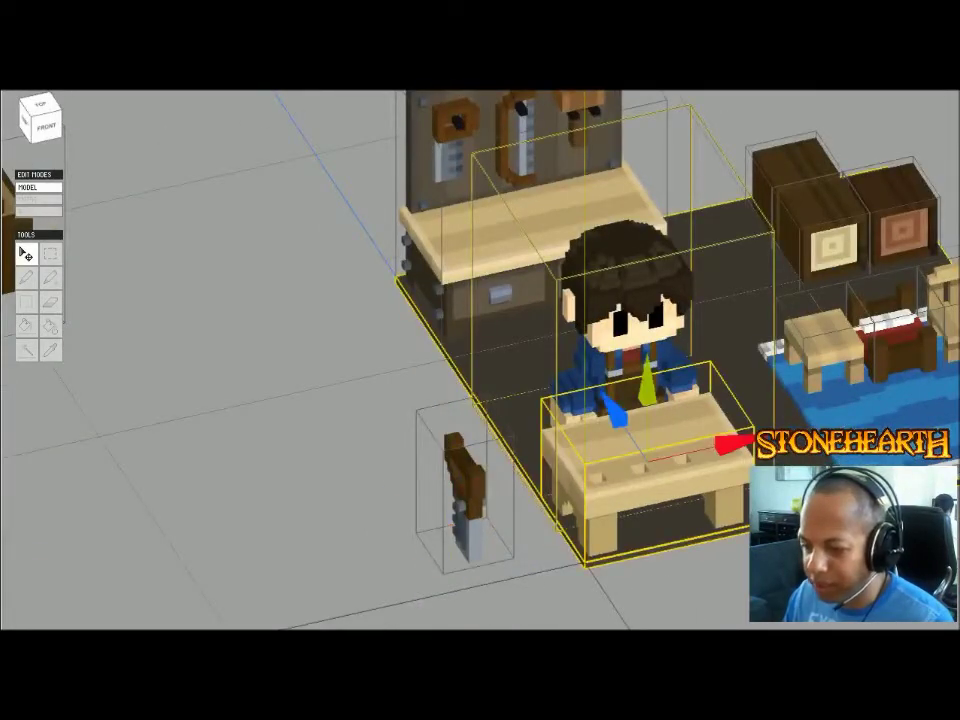
left_click(465, 495)
left_click_drag(560, 466, 755, 422)
left_click_drag(661, 364, 661, 303)
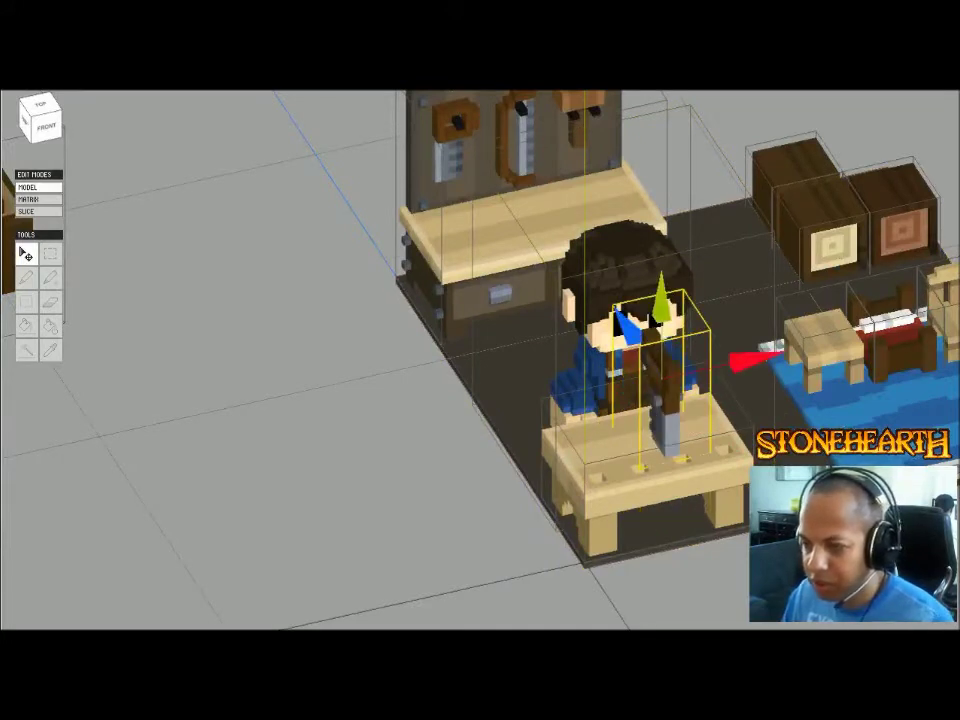
- Try laying the saw flat on the worktable, and turn it back to its upright position
key("z")
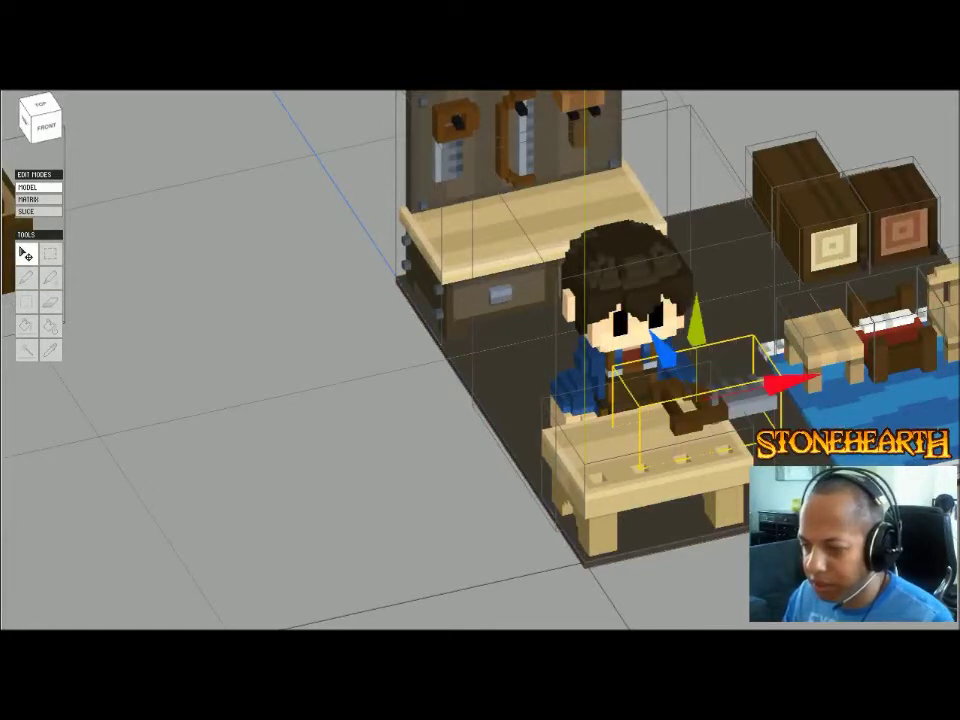
left_click_drag(793, 382, 723, 397)
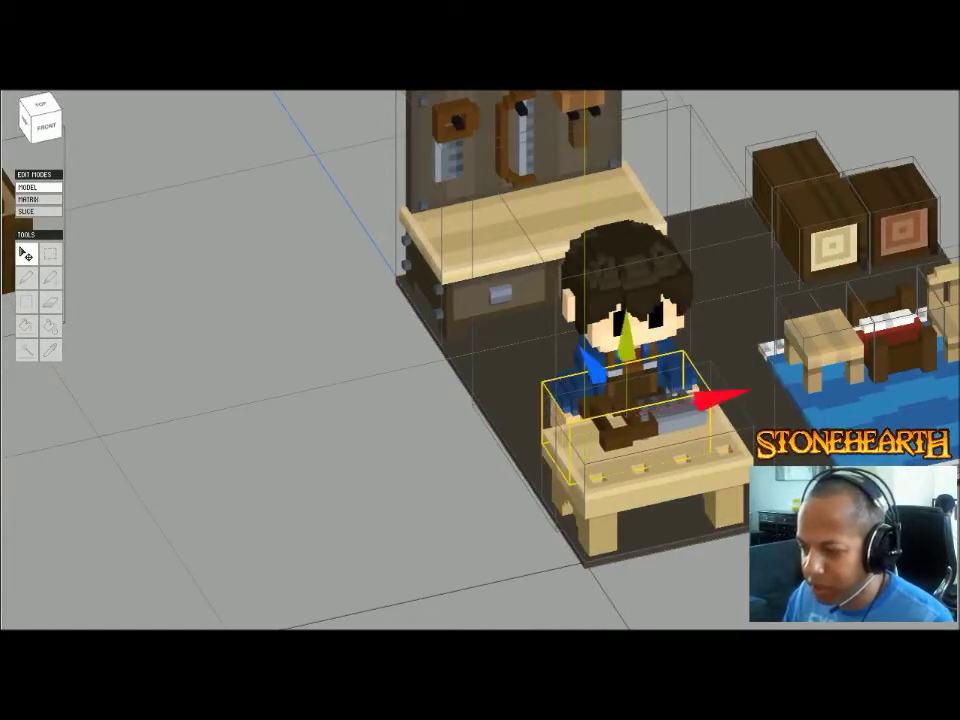
left_click_drag(627, 336, 627, 329)
right_click_drag(626, 334, 755, 336)
right_click_drag(755, 380, 664, 332)
left_click_drag(599, 330, 599, 359)
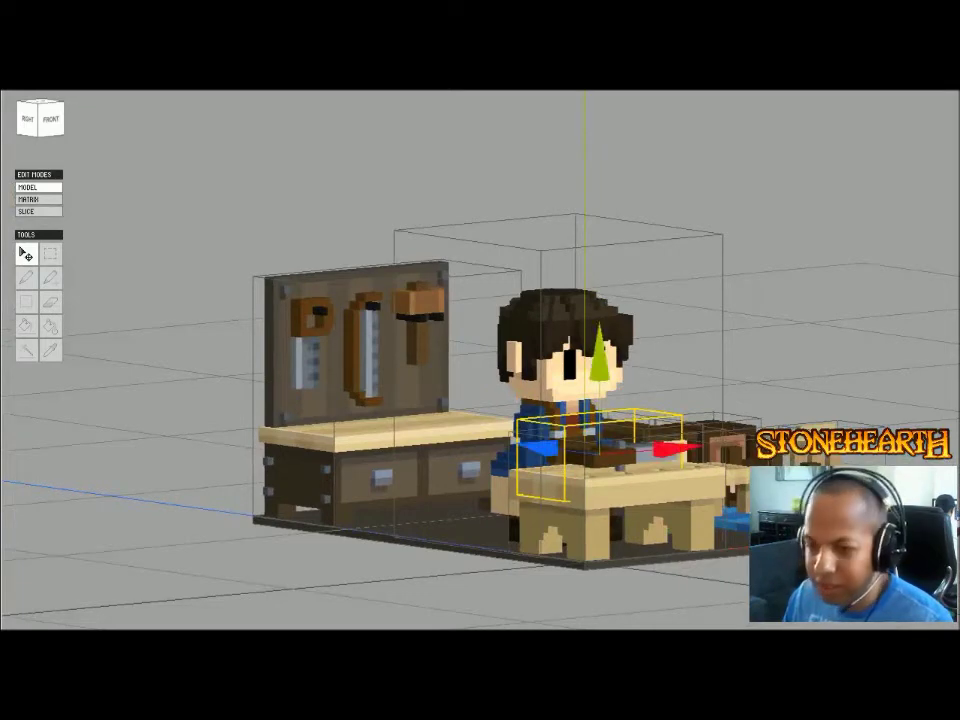
key("x")
key("z")
right_click_drag(620, 350, 595, 430)
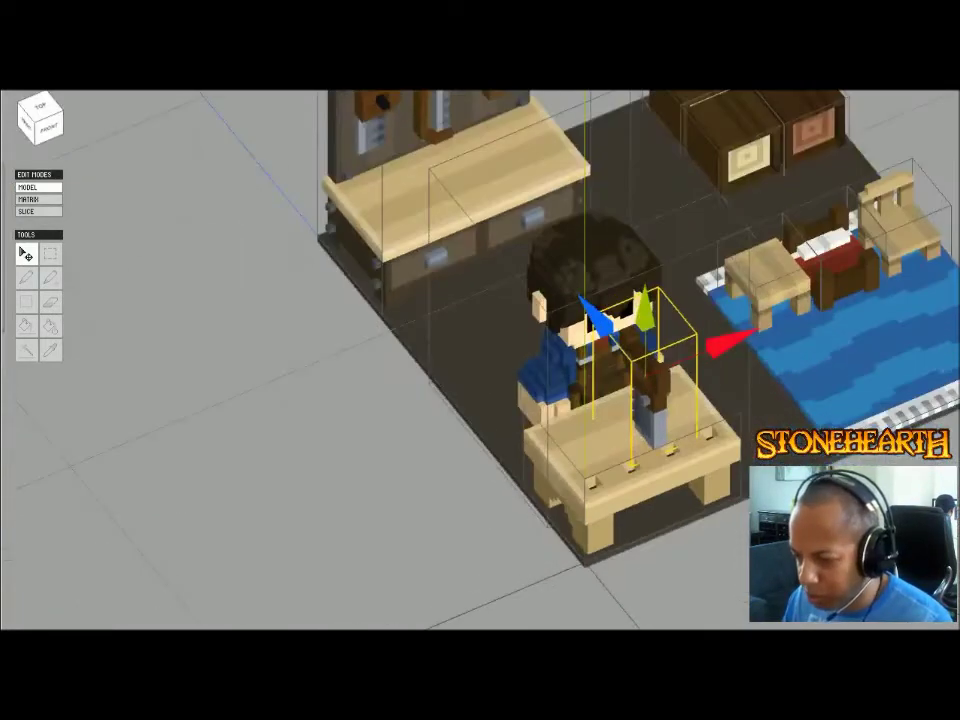
- Nudge the upright saw slightly toward the centre of the worktable
mouse_move(728, 345)
left_mouse_down()
mouse_move(702, 355)
mouse_move(735, 338)
mouse_move(721, 344)
left_mouse_up()
left_click_drag(583, 323, 573, 315)
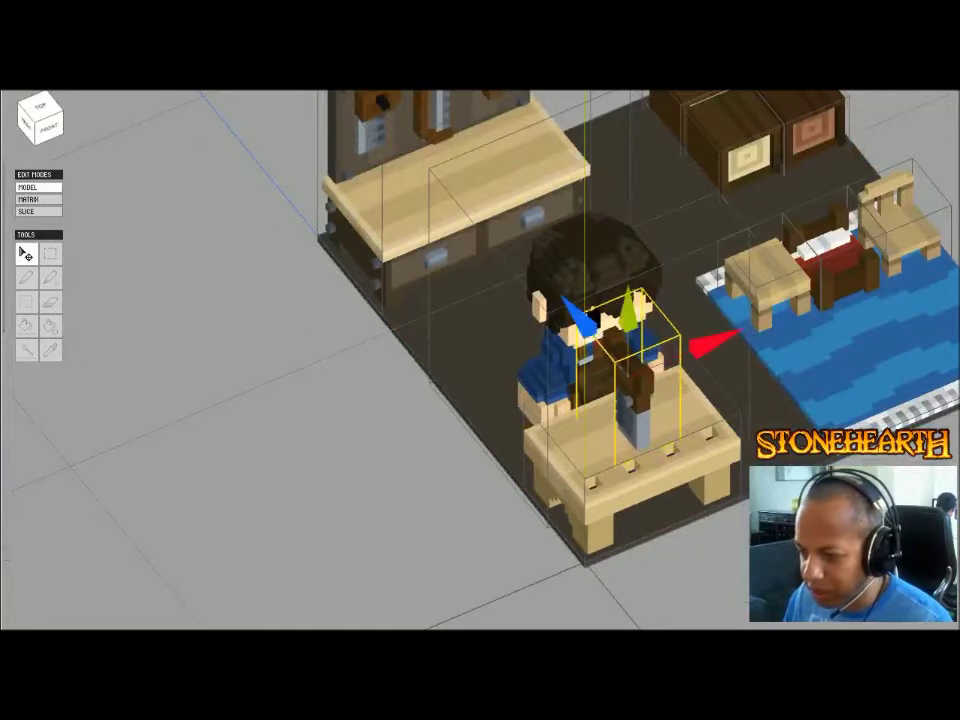
right_click_drag(712, 376, 738, 298)
- Move the carpenter off the slab to the far open ground, past the chopping block and beside the small beige block
left_click(502, 290)
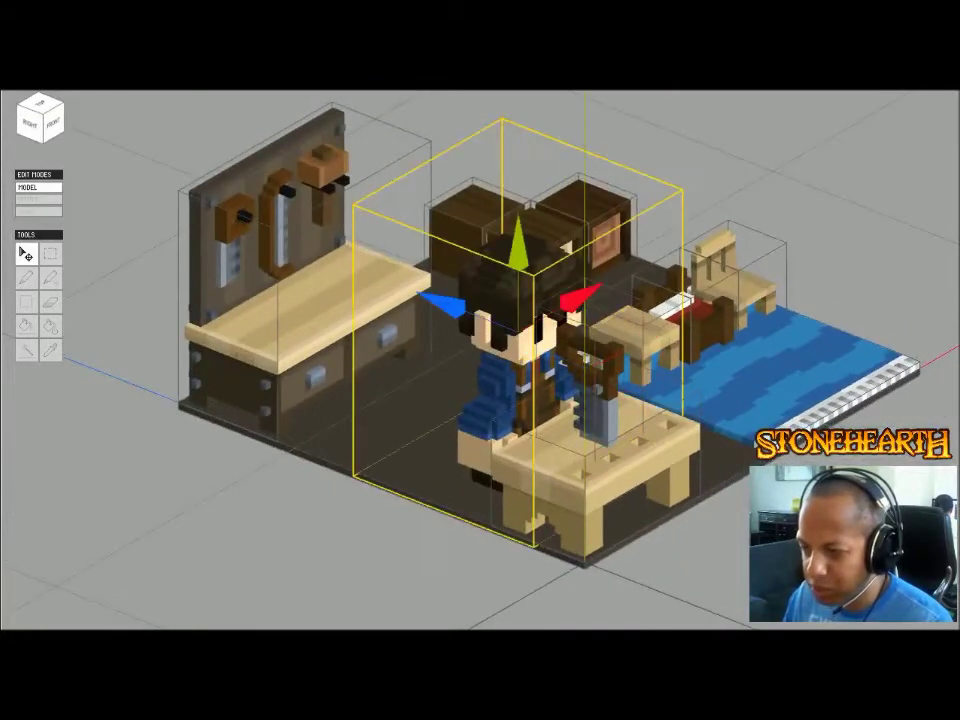
scroll(502, 290, "down", 4)
right_click_drag(502, 290, 432, 293)
left_click_drag(688, 399, 197, 515)
right_click_drag(197, 515, 262, 518)
scroll(480, 360, "up", 1)
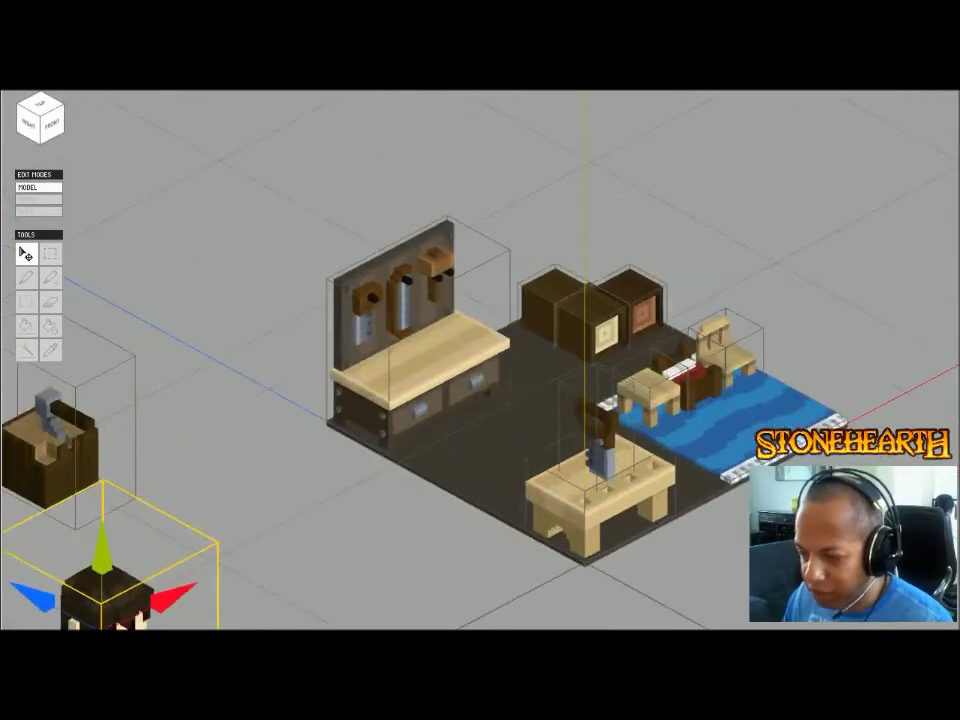
scroll(480, 360, "down", 2)
middle_click_drag(480, 420, 501, 284)
left_click_drag(333, 440, 194, 513)
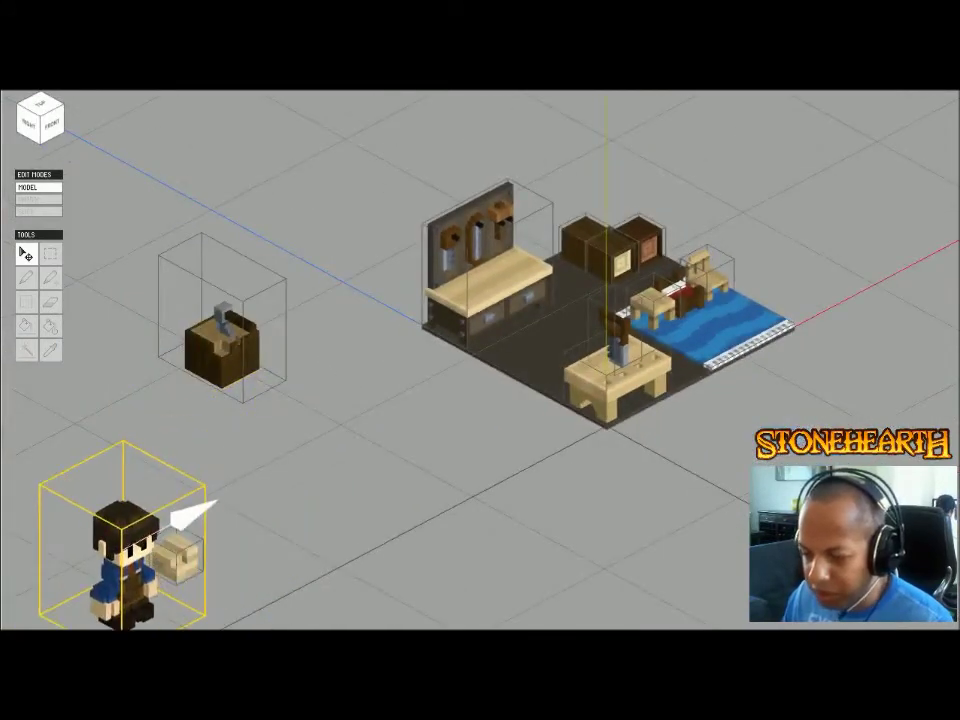
scroll(606, 435, "up", 2)
middle_click_drag(606, 430, 502, 591)
scroll(528, 510, "up", 1)
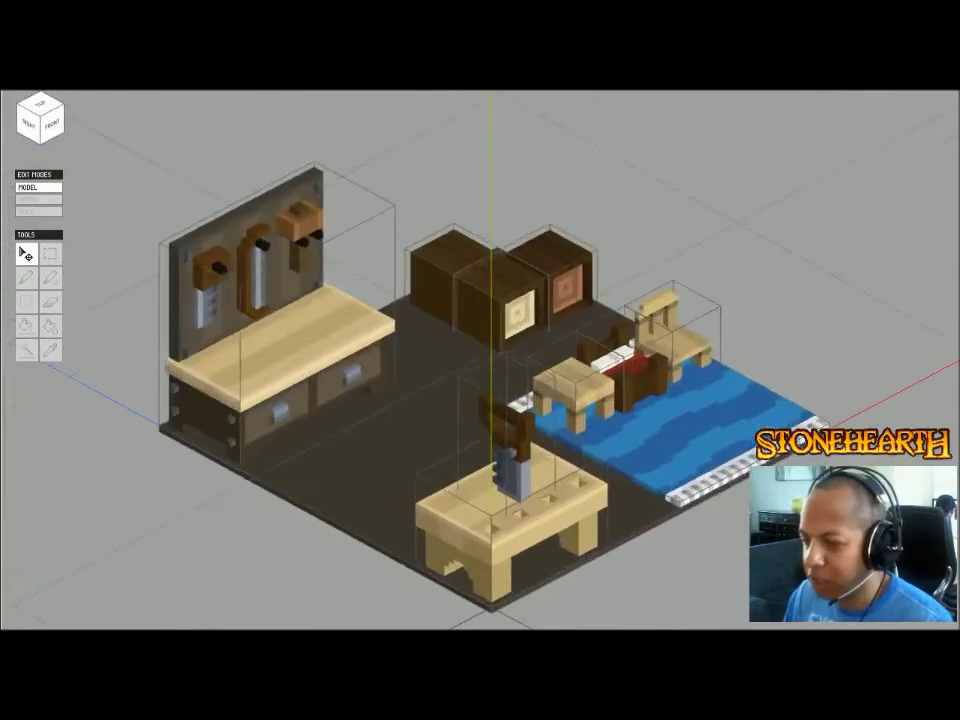
- Try moving the log blocks and the rug furniture off the slab in separate moves, and undo those moves
left_click(568, 282)
left_click(500, 300, "shift")
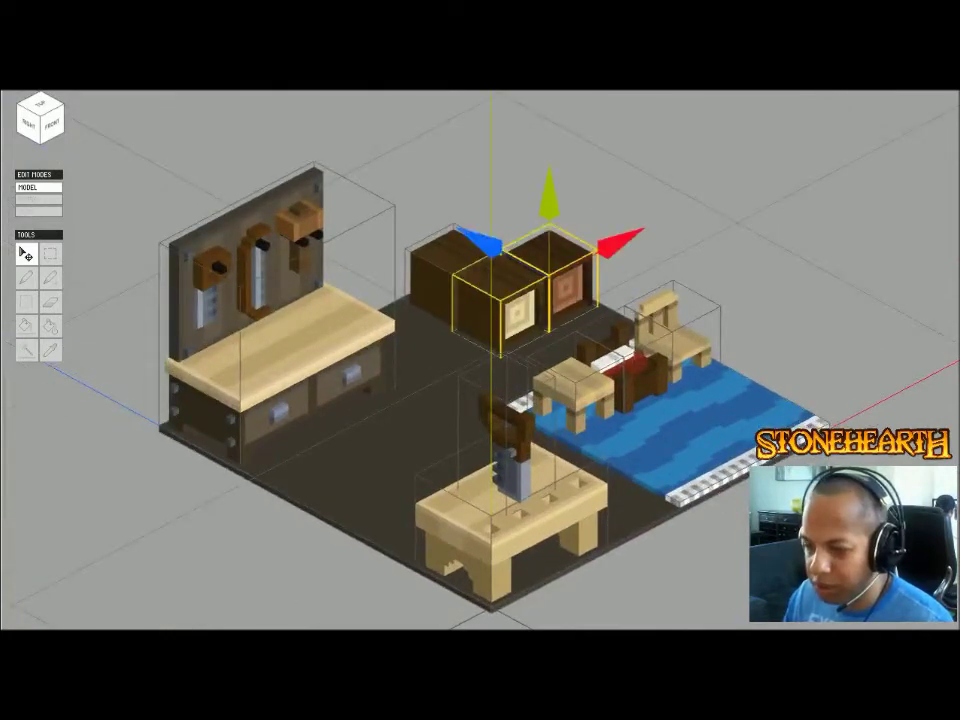
left_click_drag(478, 240, 110, 110)
left_click(574, 385)
left_click(645, 372, "shift")
left_click(684, 344, "shift")
left_click_drag(509, 351, 97, 129)
key("ctrl+z")
key("ctrl+z")
key("ctrl+z")
key("ctrl+z")
key("ctrl+z")
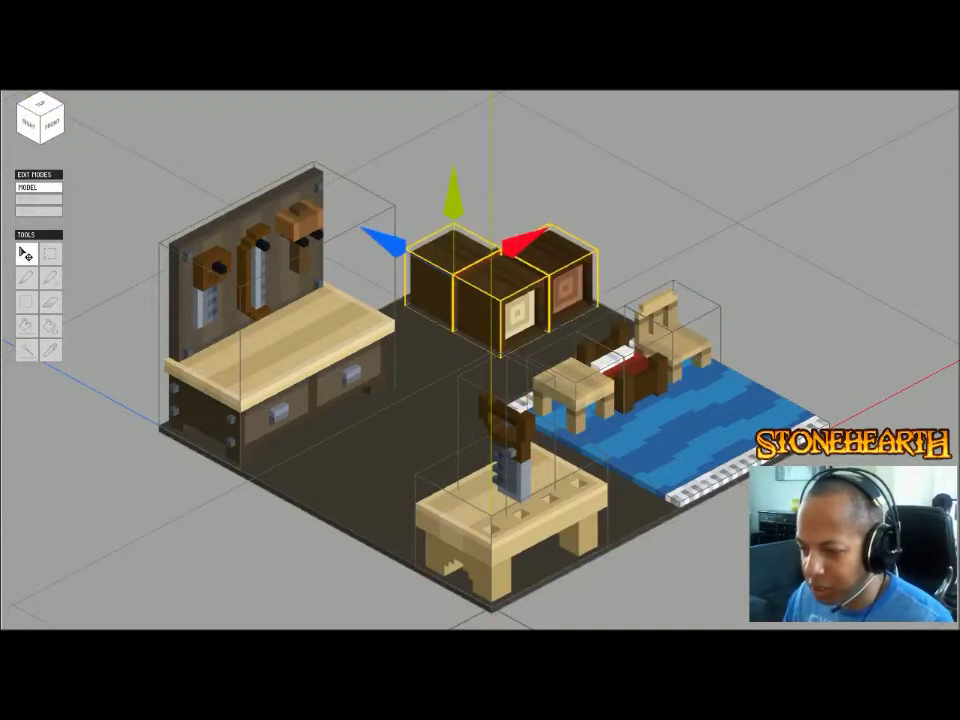
- Select the three log blocks, small table, bed and chair together and move them straight back off the slab
left_click(650, 220)
left_click(560, 280)
left_click(503, 295, "shift")
left_click(435, 270, "shift")
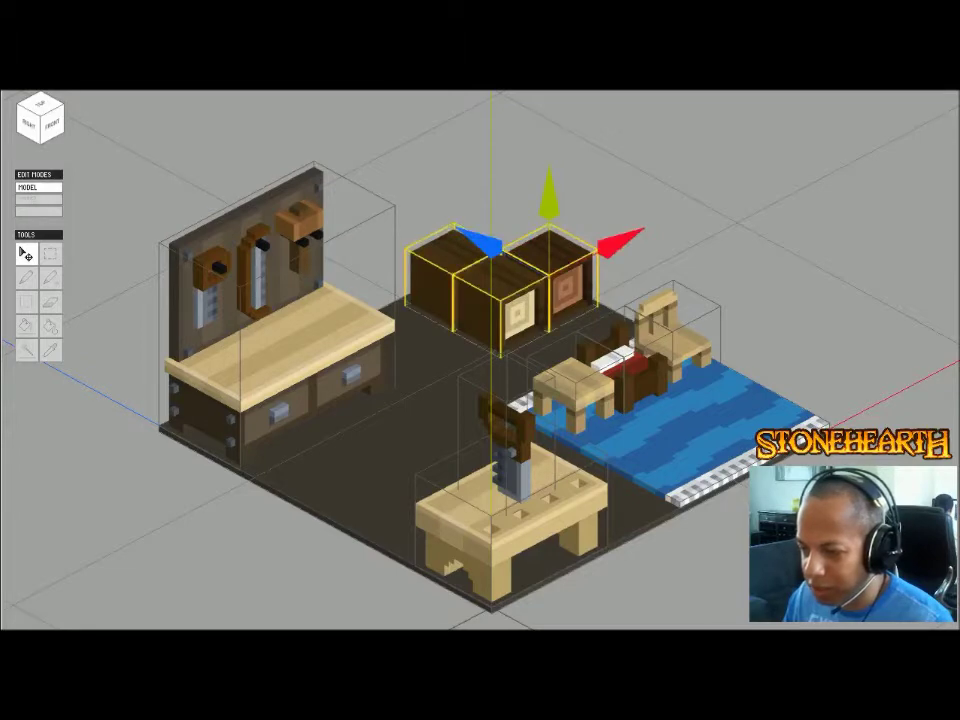
left_click(575, 382, "shift")
left_click(632, 368, "shift")
left_click(676, 338, "shift")
key("Delete")
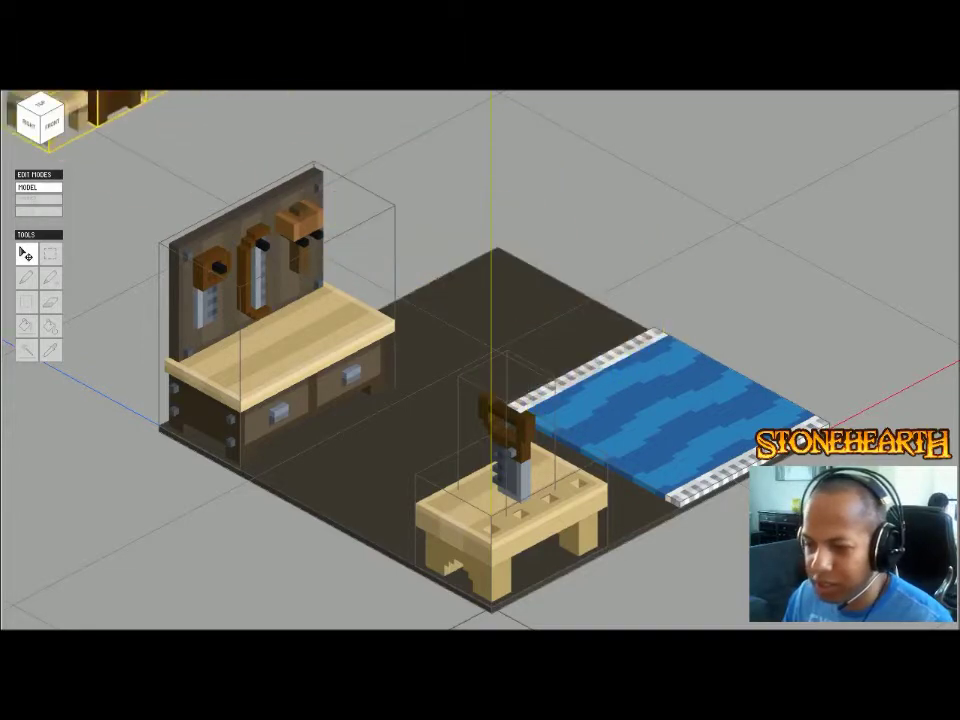
- Examine the cleared slab with the workbench, rug, worktable and saw from several angles and distances
right_click_drag(560, 350, 460, 365)
middle_click_drag(460, 365, 380, 220)
scroll(400, 300, "down", 1)
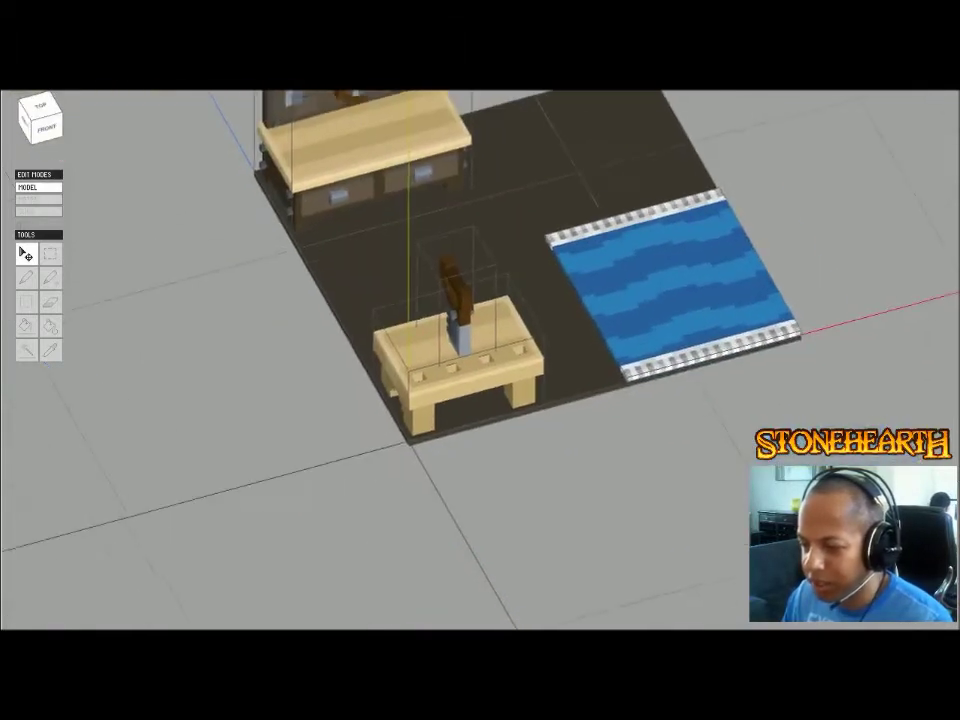
middle_click_drag(400, 300, 395, 425)
right_click_drag(395, 425, 460, 420)
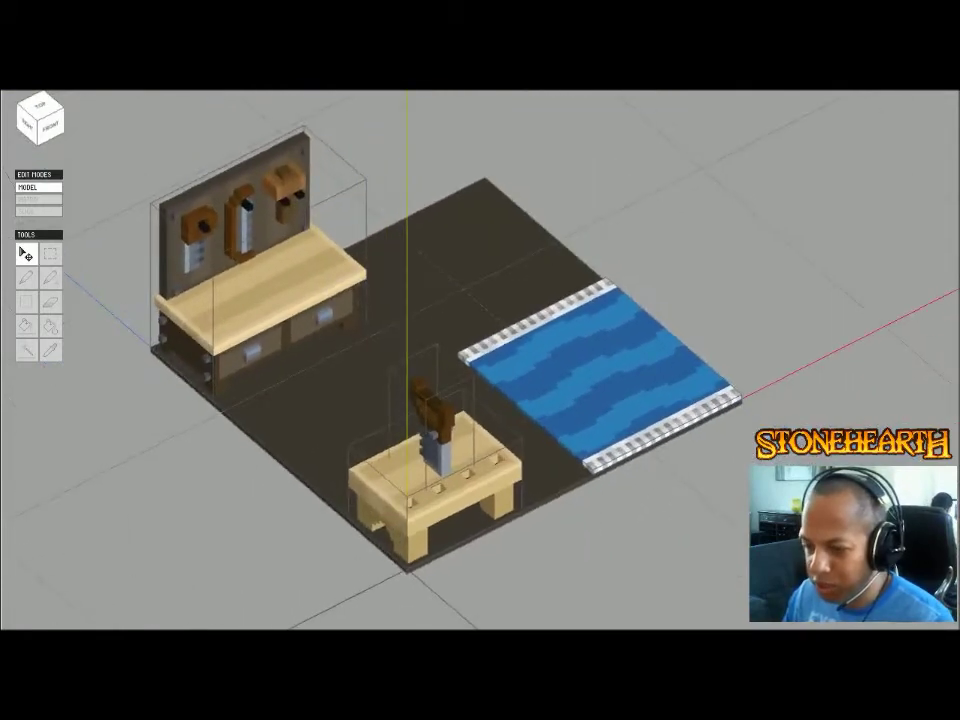
scroll(460, 420, "down", 2)
middle_click_drag(460, 420, 522, 381)
right_click_drag(500, 380, 511, 416)
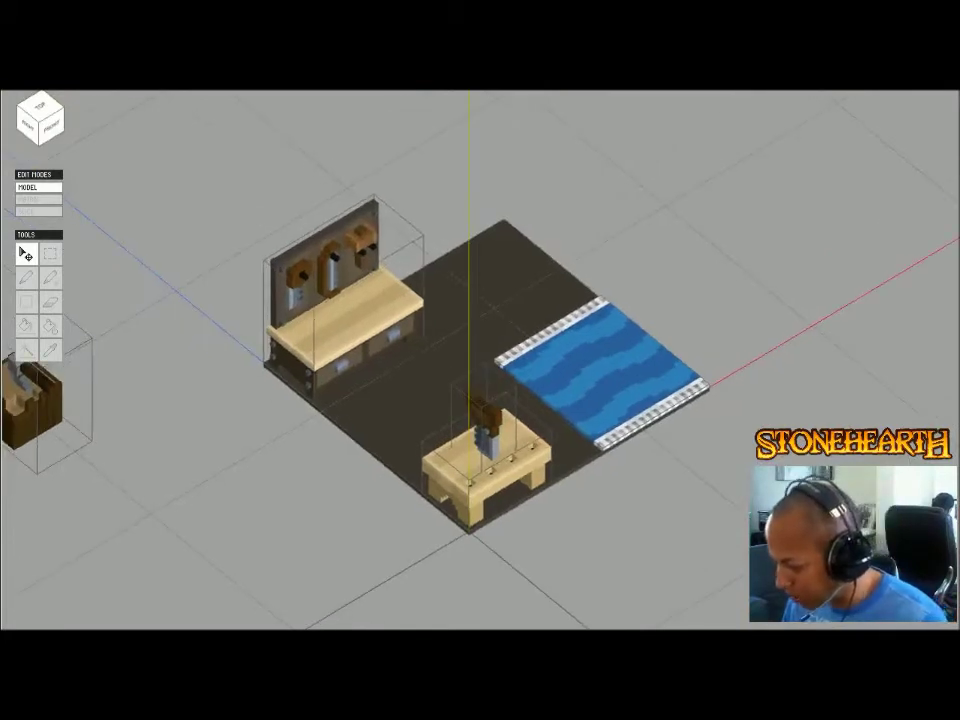
right_click_drag(598, 384, 588, 358)
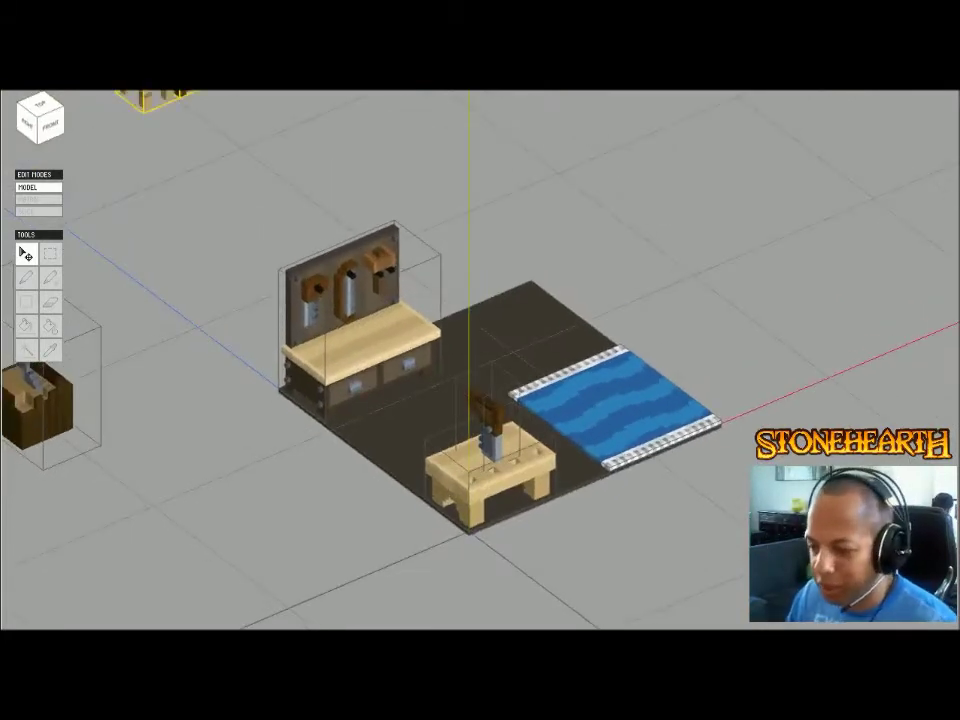
scroll(469, 400, "down", 2)
mouse_move(470, 400)
right_mouse_down()
mouse_move(500, 430)
mouse_move(460, 430)
mouse_move(468, 412)
right_mouse_up()
scroll(469, 400, "up", 3)
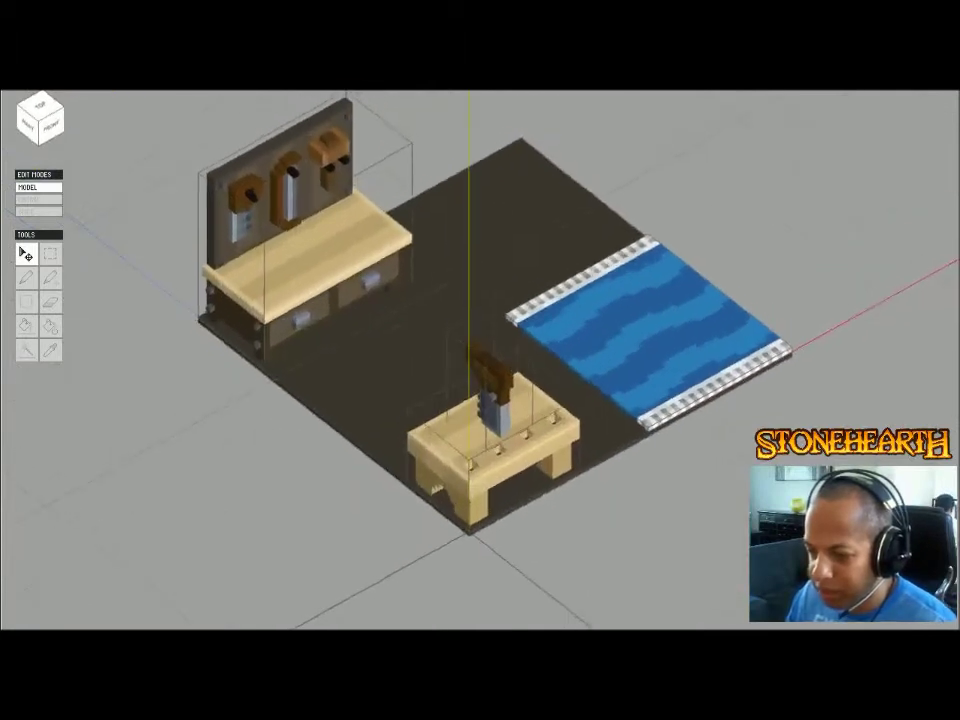
right_click_drag(590, 375, 590, 357)
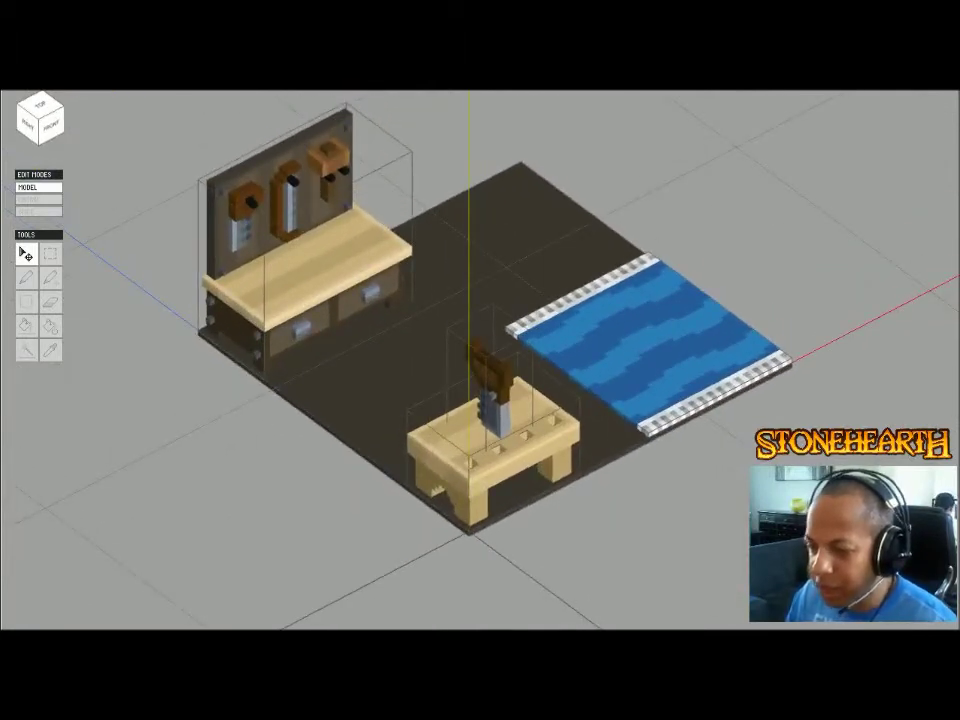
- Inspect the worktable and the saw standing on it from different sides
left_click(500, 456)
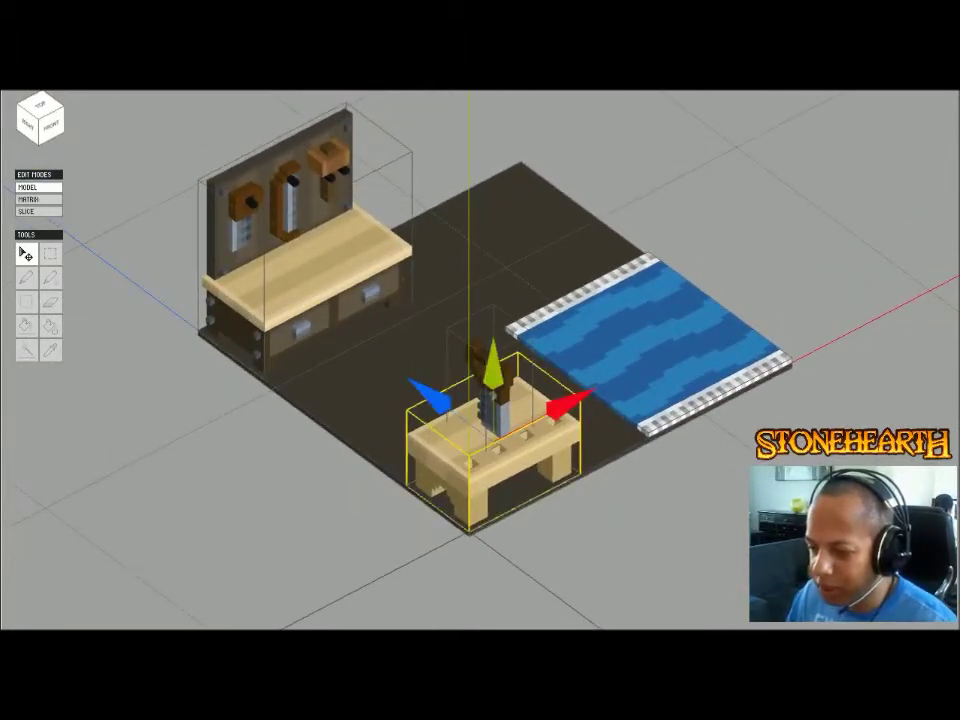
left_click(502, 388)
right_click_drag(502, 388, 420, 388)
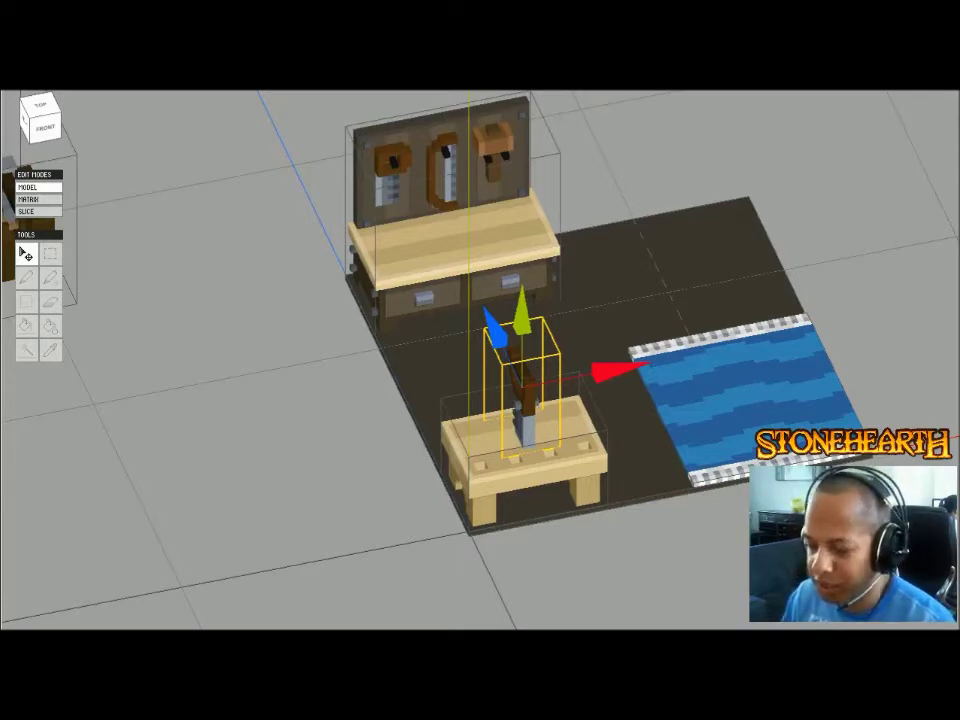
right_click_drag(480, 360, 583, 357)
key("Escape")
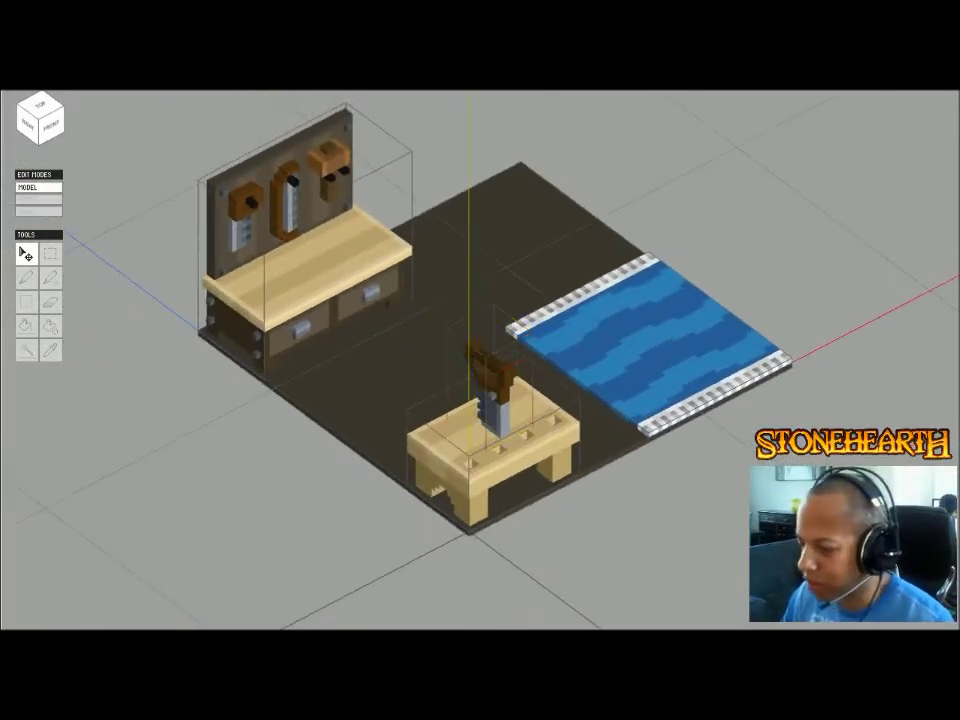
scroll(480, 360, "up", 2)
right_click_drag(480, 360, 460, 340)
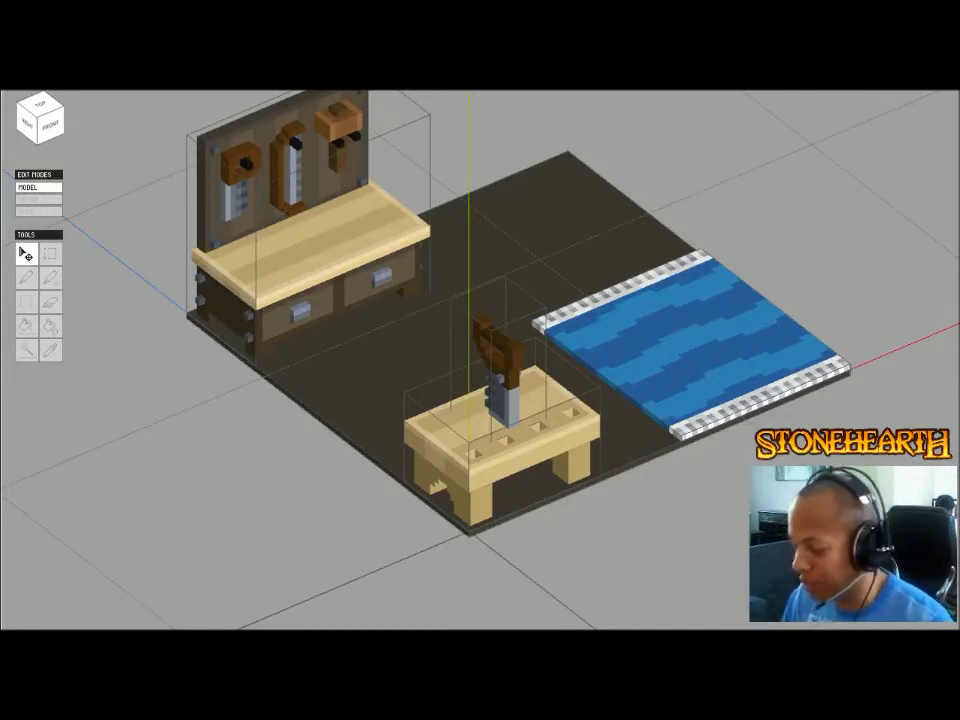
scroll(480, 360, "down", 3)
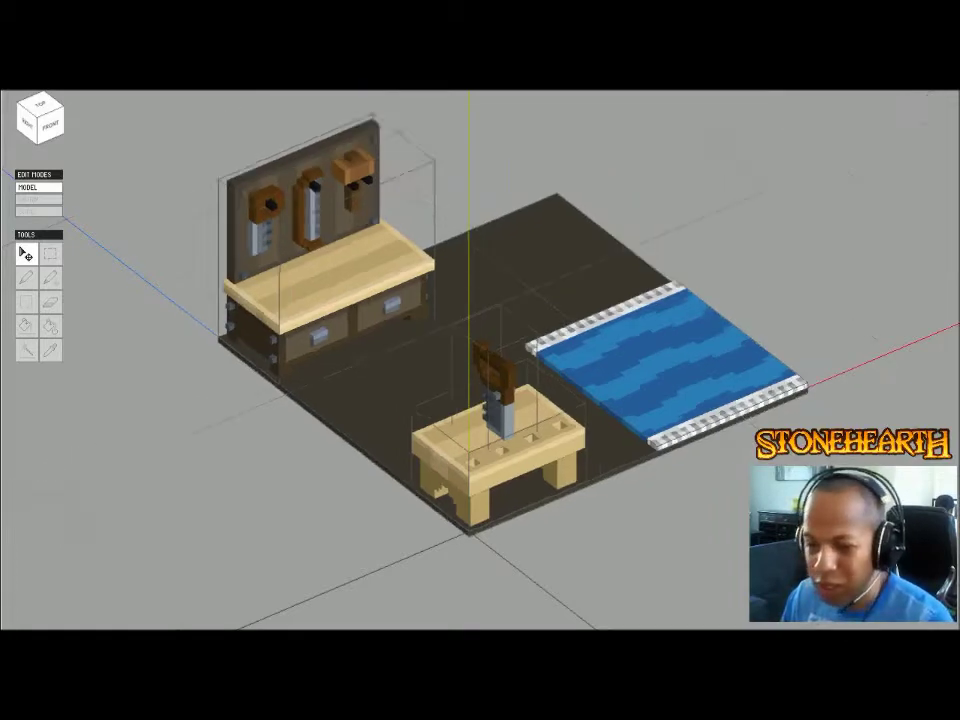
middle_click_drag(480, 360, 549, 375)
right_click_drag(549, 375, 562, 345)
left_click(560, 425)
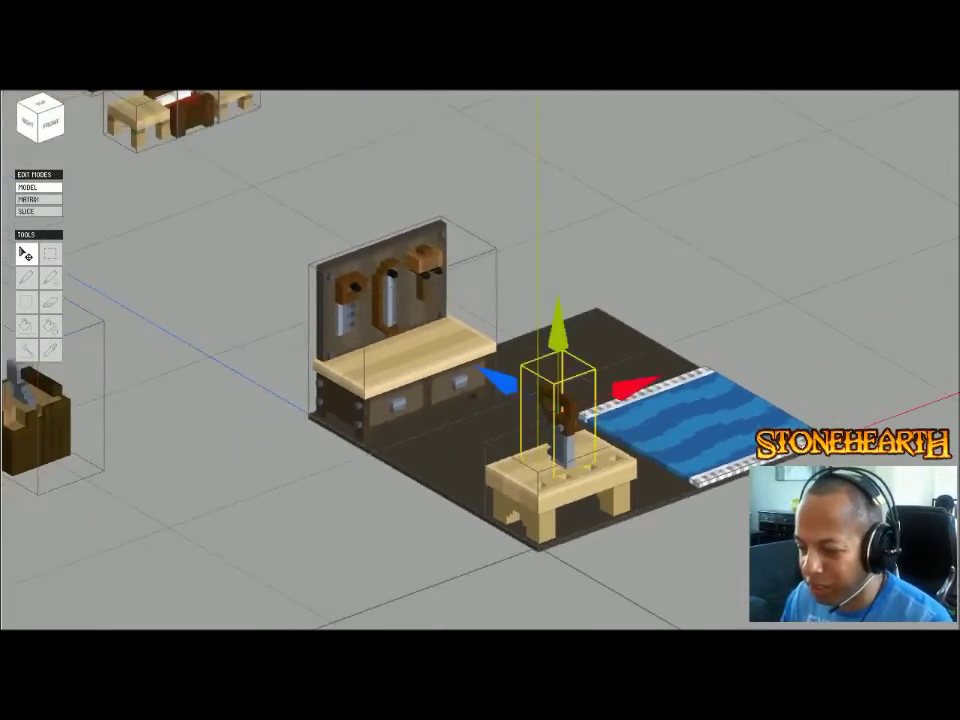
scroll(560, 425, "up", 3)
right_click_drag(560, 425, 535, 430)
- Bring the carpenter back onto the slab and position him behind the worktable
scroll(525, 430, "down", 1)
scroll(535, 430, "down", 2)
scroll(480, 360, "down", 1)
middle_click_drag(480, 360, 772, 280)
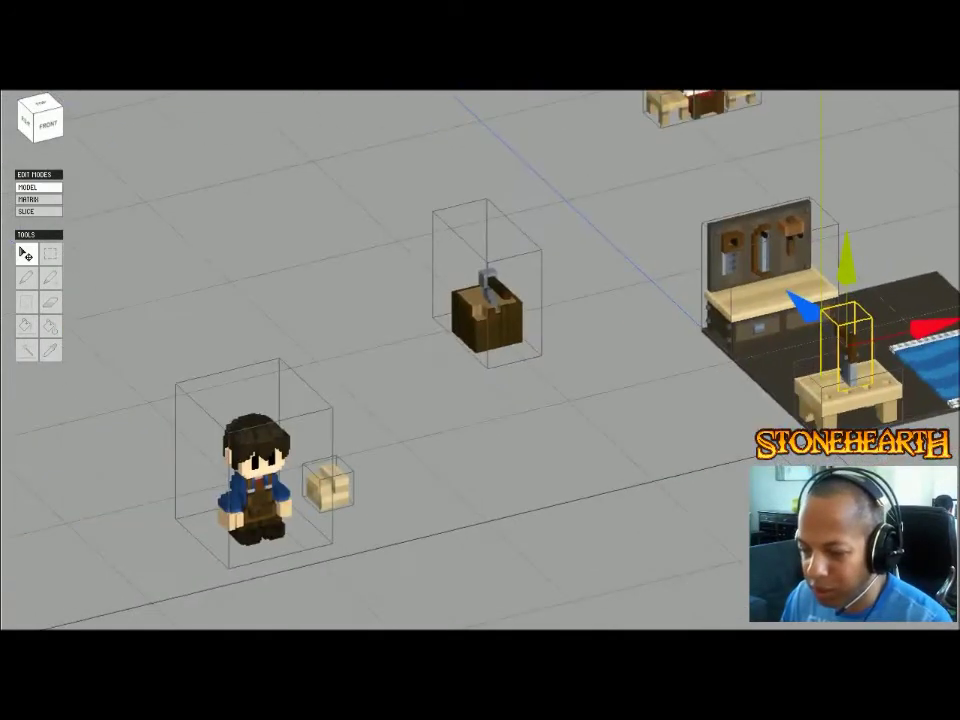
left_click(258, 482)
left_click_drag(345, 443, 811, 328)
scroll(811, 330, "up", 4)
middle_click_drag(811, 330, 630, 362)
right_click_drag(630, 362, 700, 391)
scroll(657, 385, "down", 1)
left_click_drag(340, 333, 300, 321)
left_click_drag(446, 318, 598, 216)
left_click_drag(454, 226, 467, 232)
- Select the three log blocks together and move them back onto the slab behind the rug
right_click_drag(467, 240, 430, 240)
scroll(480, 360, "down", 3)
middle_click_drag(480, 360, 462, 511)
middle_click_drag(400, 250, 484, 278)
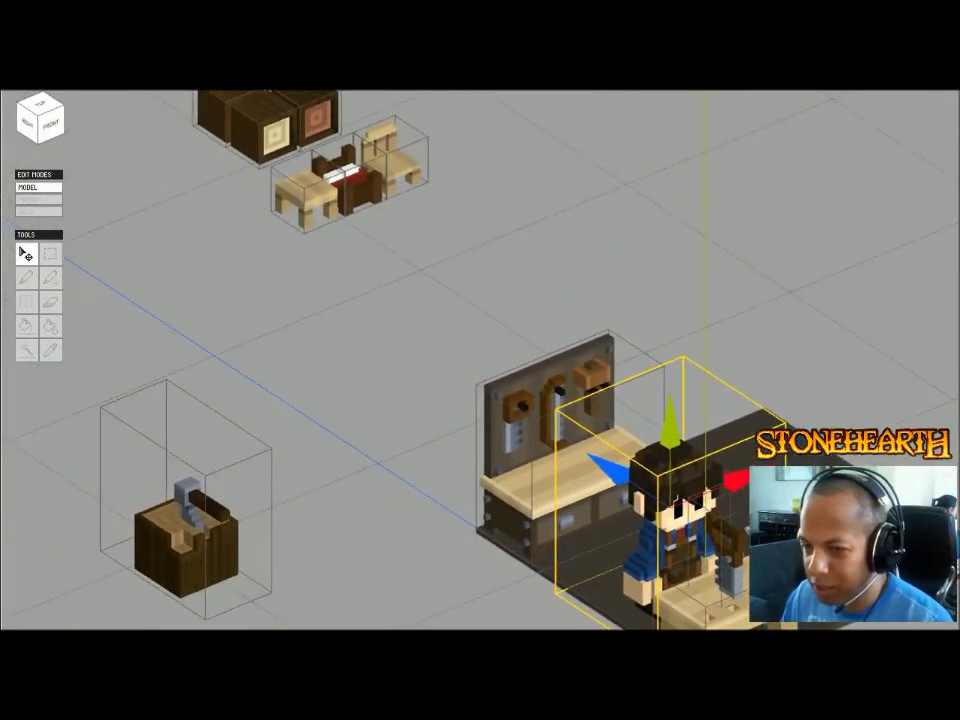
left_click(320, 118)
left_click(272, 130, "shift")
left_click(212, 116, "shift")
left_click_drag(255, 125, 738, 396)
middle_click_drag(738, 396, 639, 328)
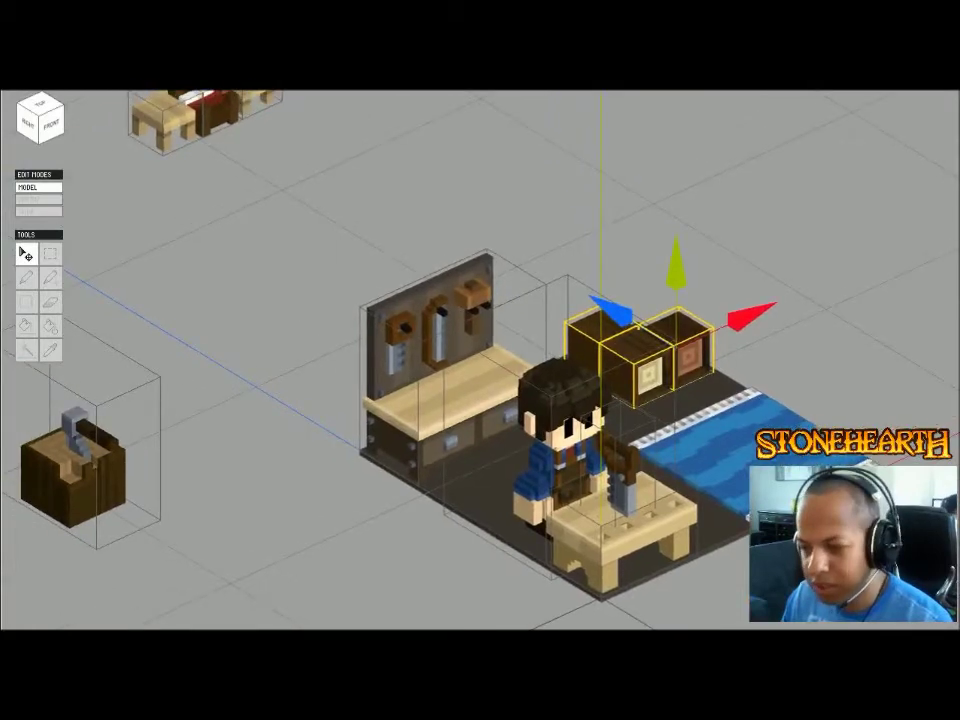
right_click_drag(617, 335, 640, 336)
middle_click_drag(640, 336, 729, 358)
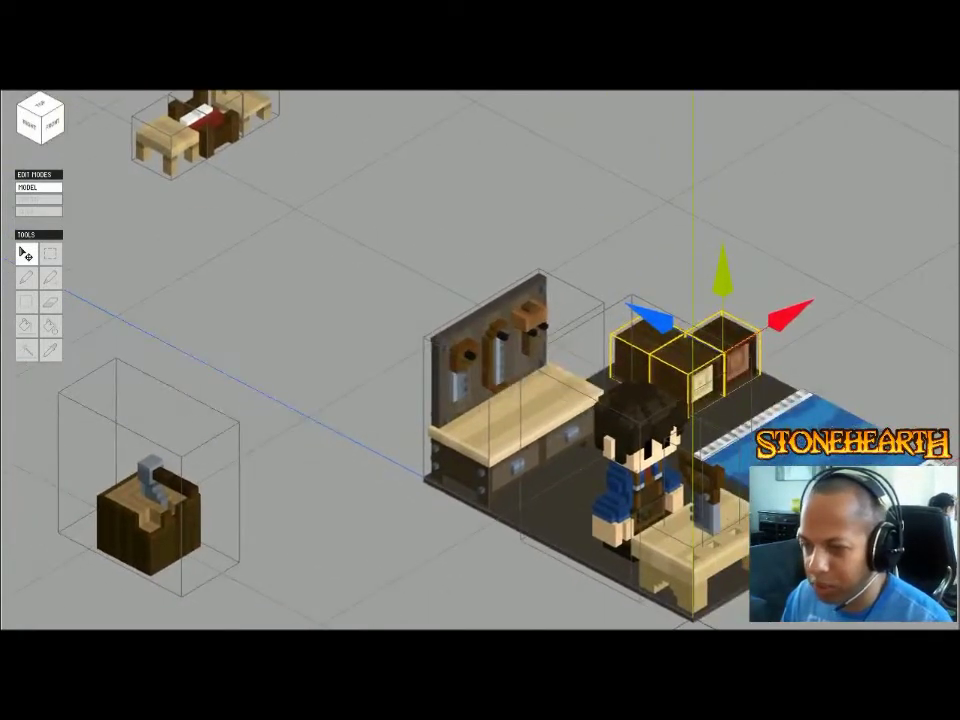
- Move the small table, bed and chair together back onto the slab along the rug's rear edge
middle_click_drag(205, 124, 217, 148)
left_click(322, 177)
left_click_drag(191, 95, 735, 374)
middle_click_drag(735, 374, 619, 274)
scroll(619, 274, "up", 4)
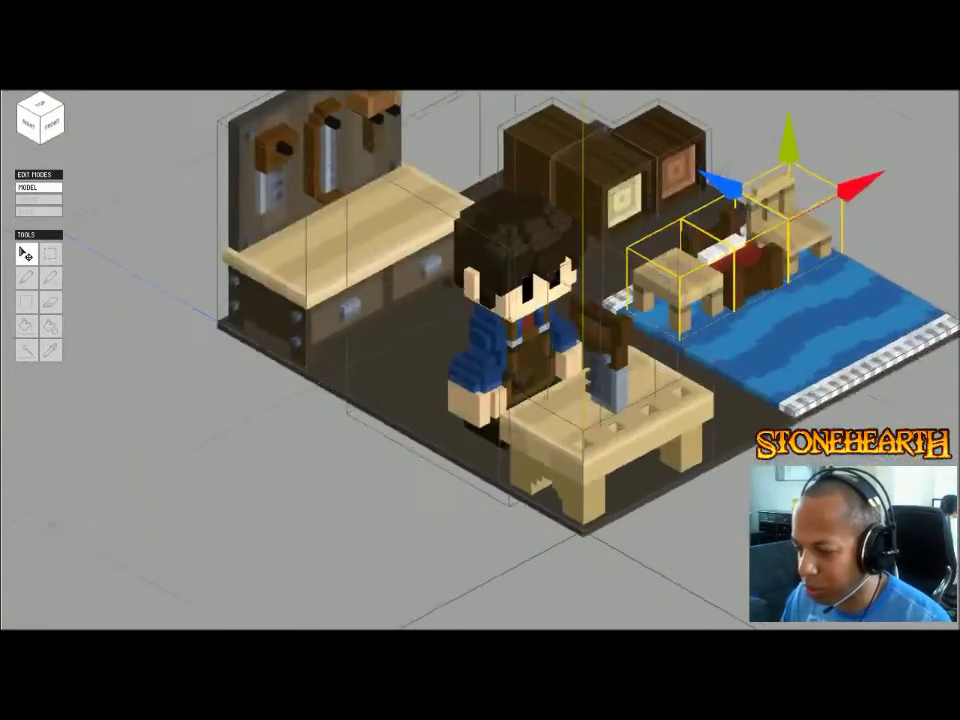
- Check the small table, bed and chair individually in their places on the rug
right_click_drag(619, 274, 592, 275)
left_click(724, 281)
left_click(852, 240)
left_click(792, 266)
left_click(852, 240)
- Examine the reassembled workshop from several angles and clear the selection
scroll(852, 240, "up", 1)
scroll(852, 240, "down", 1)
middle_click_drag(852, 240, 758, 266)
right_click_drag(758, 266, 742, 232)
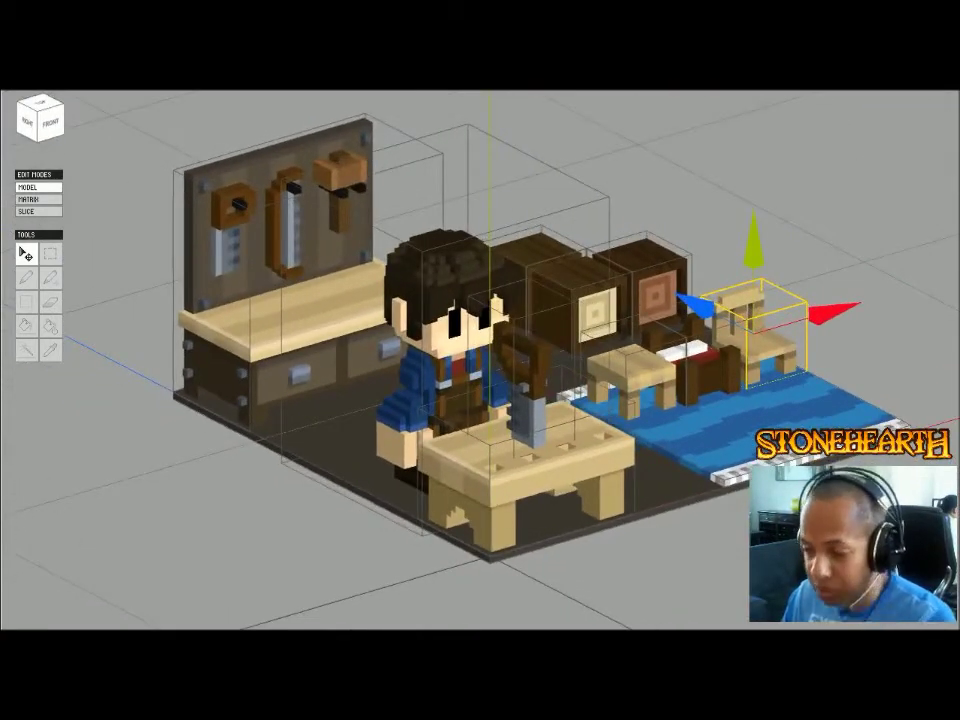
scroll(742, 234, "down", 1)
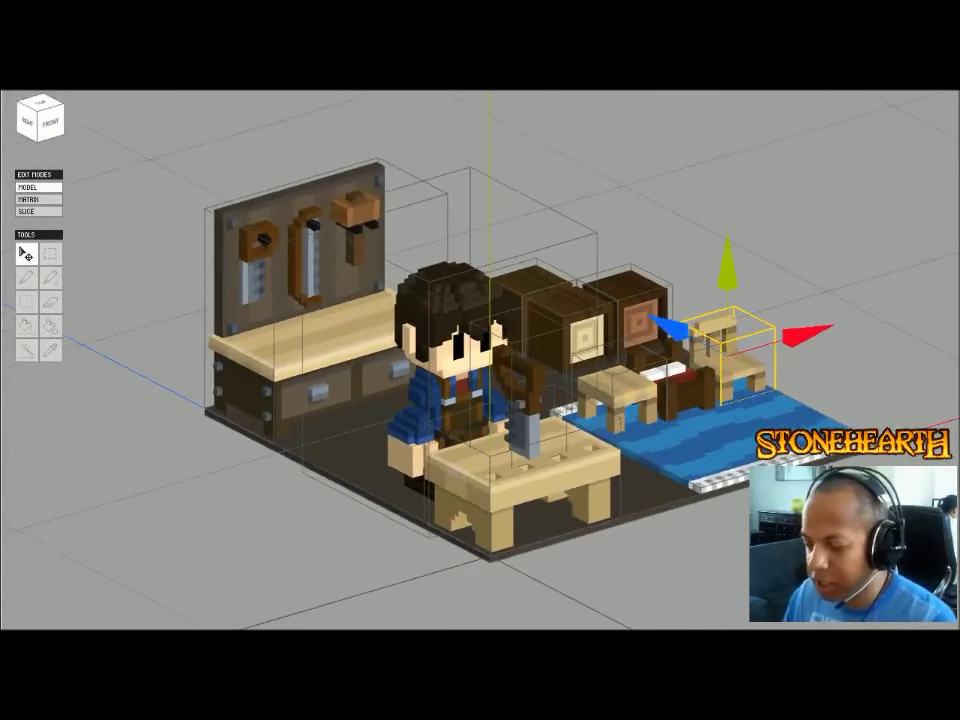
right_click_drag(742, 234, 722, 238)
middle_click_drag(722, 238, 632, 238)
scroll(632, 238, "down", 1)
mouse_move(632, 238)
right_mouse_down()
mouse_move(610, 240)
mouse_move(665, 245)
mouse_move(616, 242)
right_mouse_up()
left_click(438, 410)
left_click(622, 245)
scroll(622, 245, "up", 3)
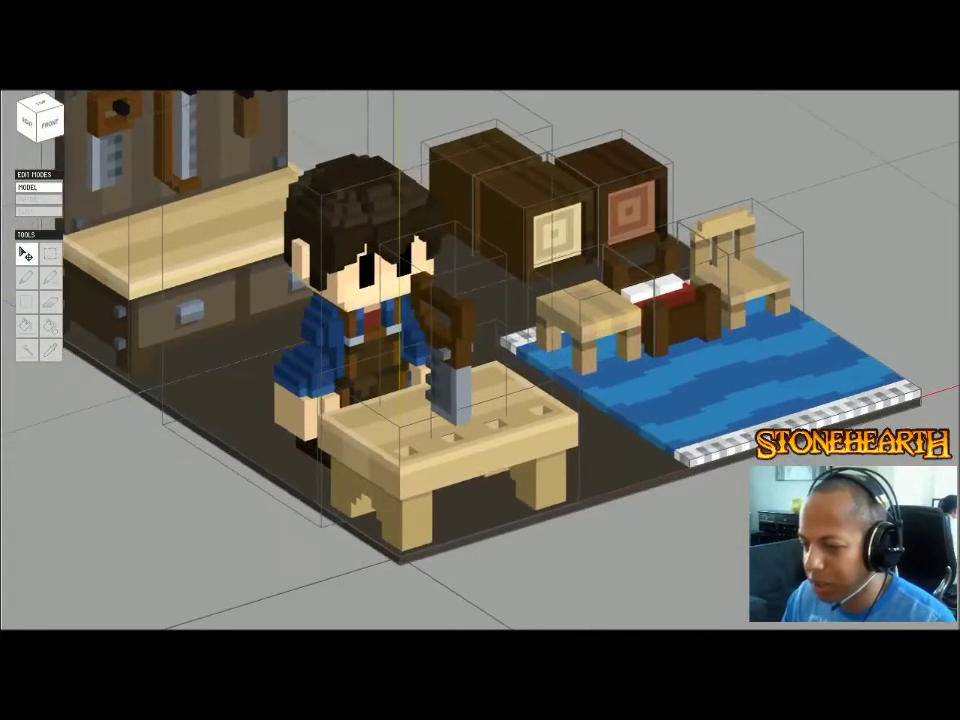
- Check the carpenter's placement behind the worktable and clear the selection
left_click(745, 262)
scroll(740, 268, "down", 3)
middle_click_drag(740, 268, 850, 271)
left_click(585, 315)
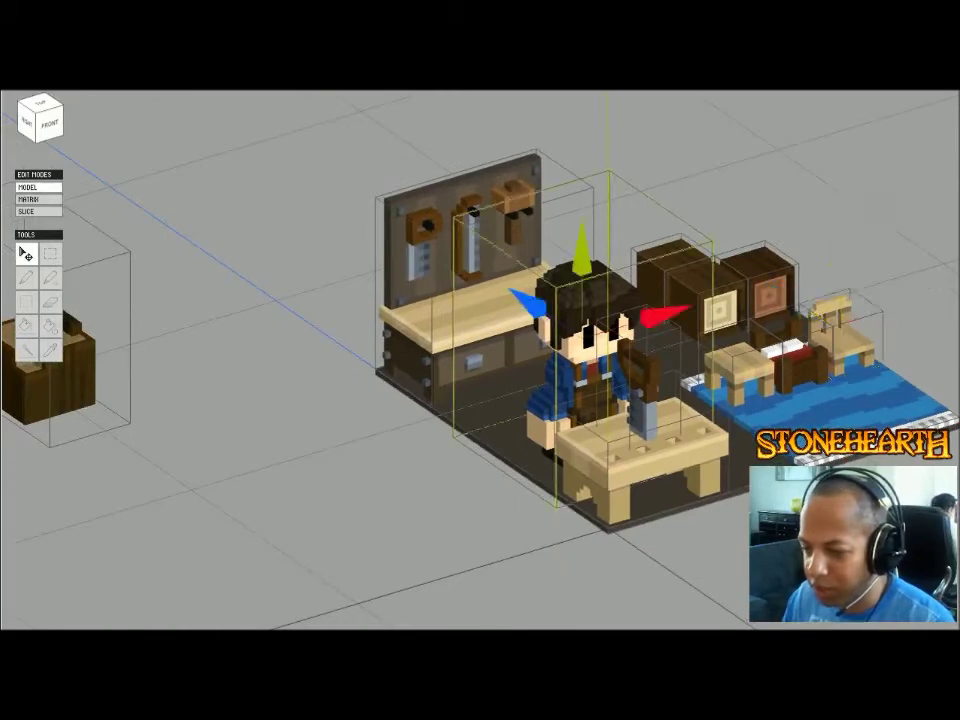
middle_click_drag(585, 330, 472, 317)
right_click_drag(472, 317, 508, 317)
key("Escape")
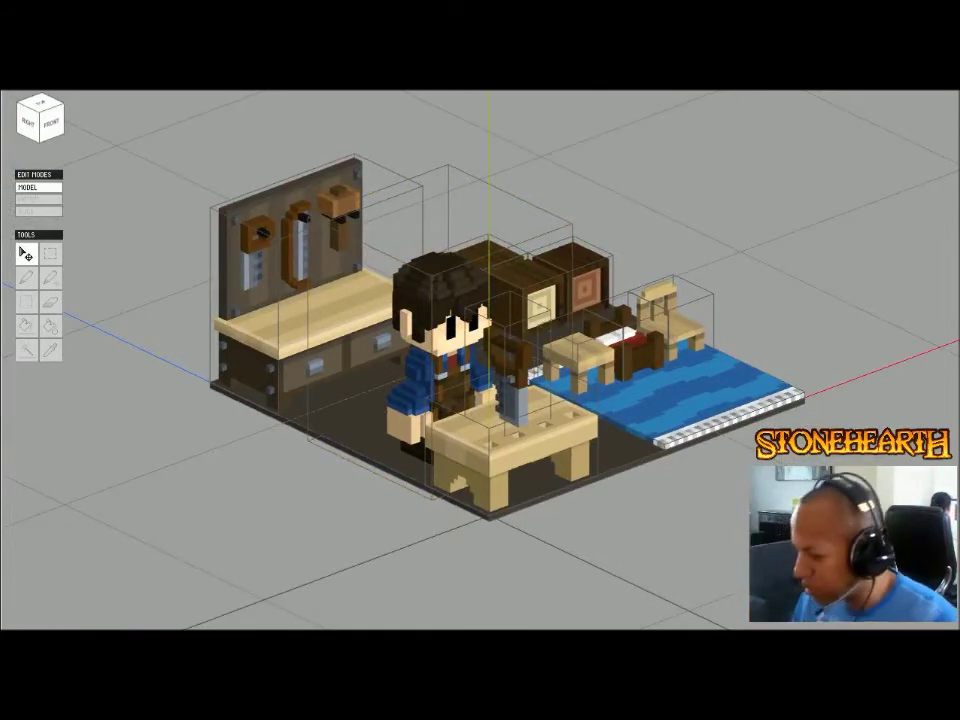
- Examine the whole workshop arrangement on the slab from near and far at slightly different angles
scroll(490, 320, "up", 2)
mouse_move(490, 320)
right_mouse_down()
mouse_move(501, 374)
mouse_move(505, 302)
mouse_move(480, 328)
mouse_move(400, 328)
mouse_move(487, 330)
right_mouse_up()
scroll(480, 328, "up", 1)
scroll(440, 328, "down", 3)
middle_click_drag(487, 330, 424, 378)
scroll(433, 349, "up", 1)
scroll(433, 349, "down", 3)
scroll(516, 360, "up", 3)
scroll(424, 378, "up", 1)
right_click_drag(424, 378, 438, 378)
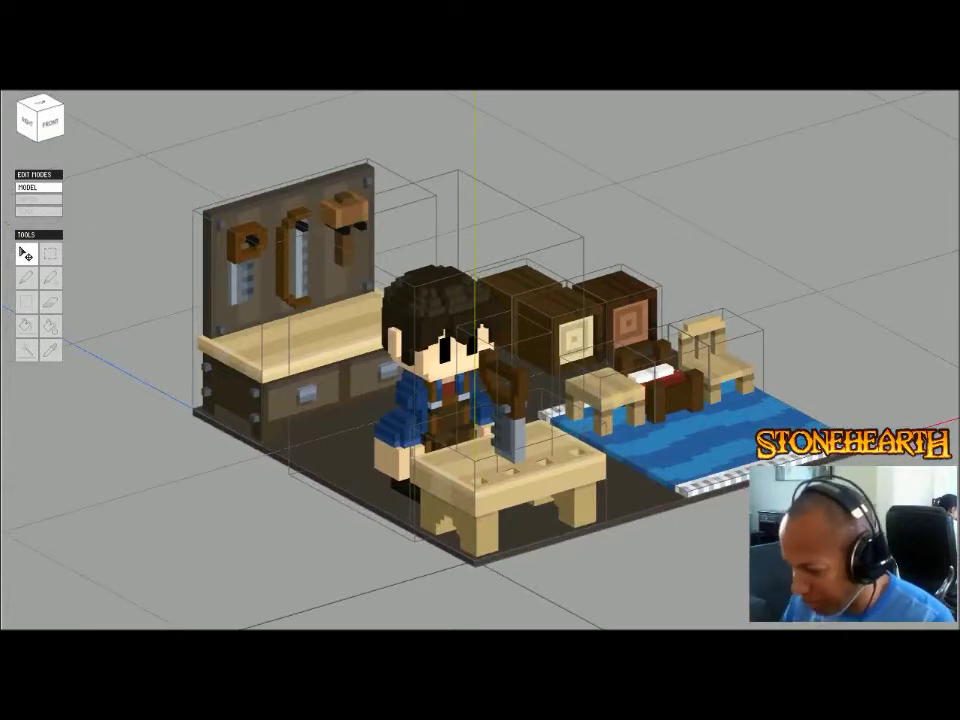
scroll(424, 378, "up", 2)
right_click_drag(424, 378, 405, 376)
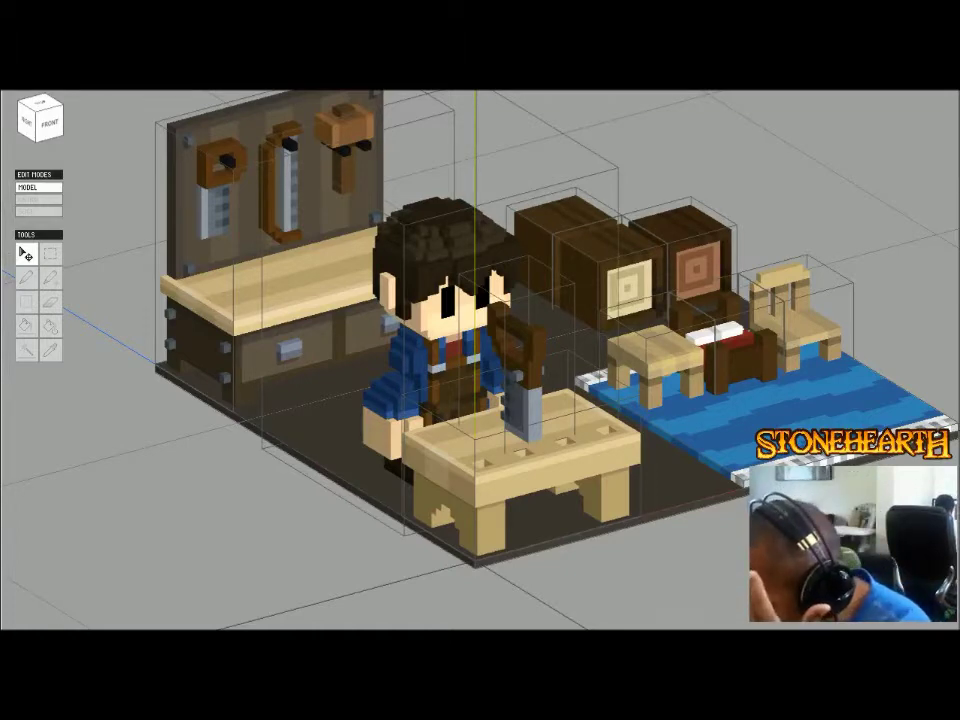
- Open the tool-wall workbench in matrix editing to inspect its voxels, return to the full model, and clear the selection
mouse_move(480, 360)
right_mouse_down()
mouse_move(300, 360)
mouse_move(480, 360)
right_mouse_up()
scroll(480, 360, "down", 3)
right_click_drag(420, 360, 400, 316)
double_click(290, 400)
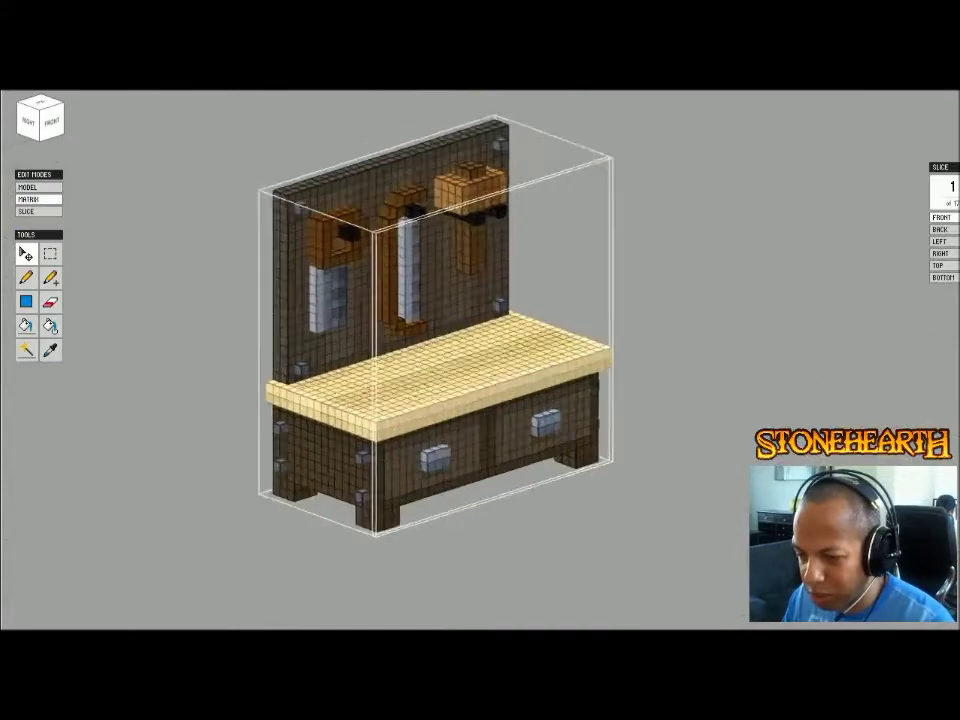
scroll(480, 360, "up", 3)
right_click_drag(480, 360, 446, 400)
key("Tab")
scroll(480, 360, "down", 3)
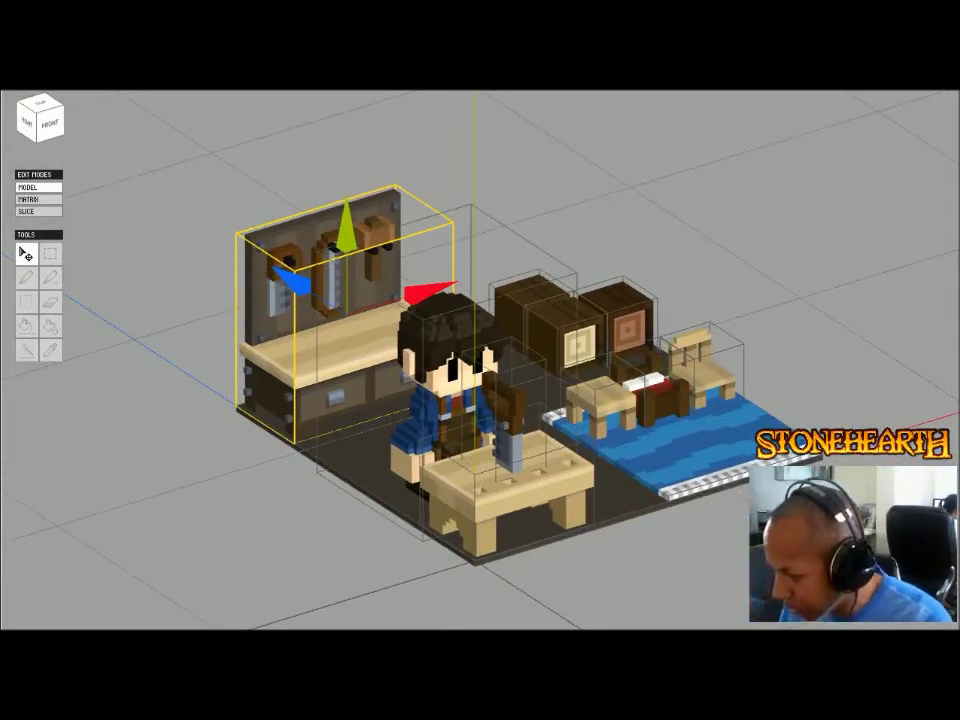
key("Escape")
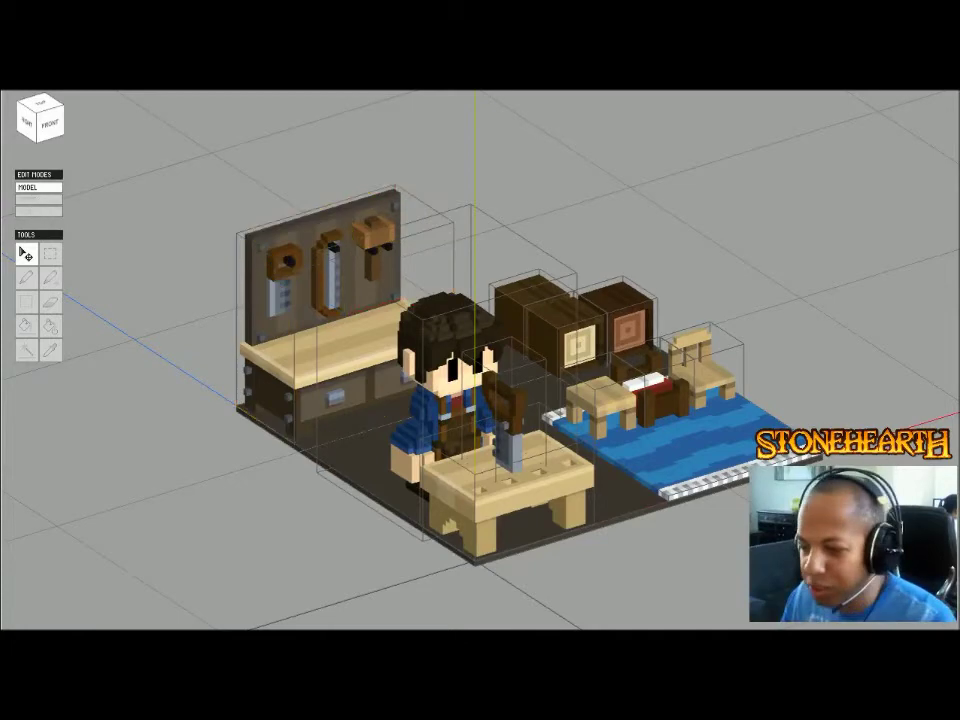
- Select the floor slab and examine the carpenter, saw and worktable up close from the front
right_click_drag(480, 360, 425, 365)
left_click(650, 385)
right_click_drag(650, 385, 590, 395)
scroll(590, 395, "up", 4)
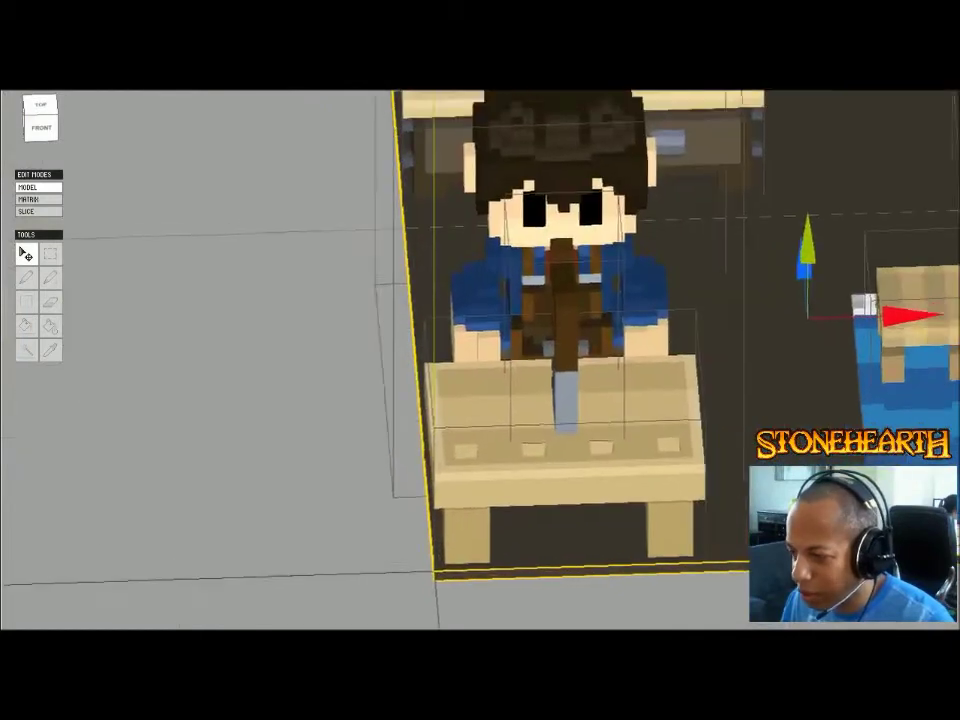
- Examine the carpenter scene from the front, including the sawing table, the tool workbench and the furniture on the blue rug
middle_click_drag(680, 260, 240, 570)
middle_click_drag(480, 360, 560, 351)
middle_click_drag(320, 555, 319, 464)
scroll(342, 512, "down", 3)
right_click_drag(319, 464, 425, 395)
middle_click_drag(425, 395, 700, 340)
scroll(700, 340, "down", 1)
right_click_drag(700, 340, 676, 349)
right_click_drag(598, 365, 490, 375)
middle_click_drag(490, 375, 281, 350)
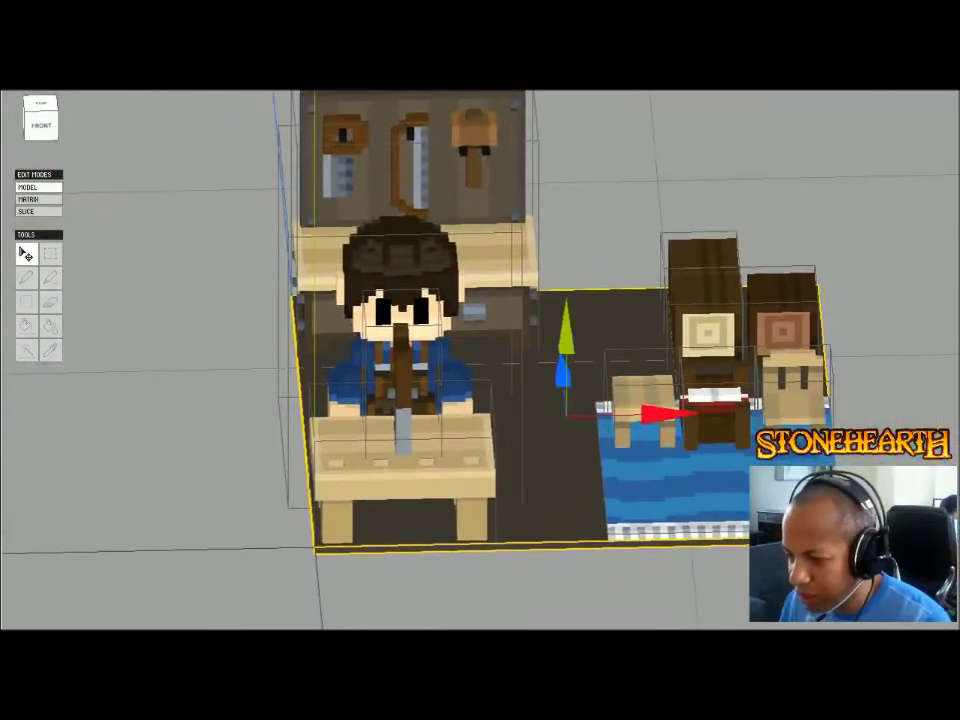
middle_click_drag(480, 350, 483, 370)
scroll(483, 370, "down", 1)
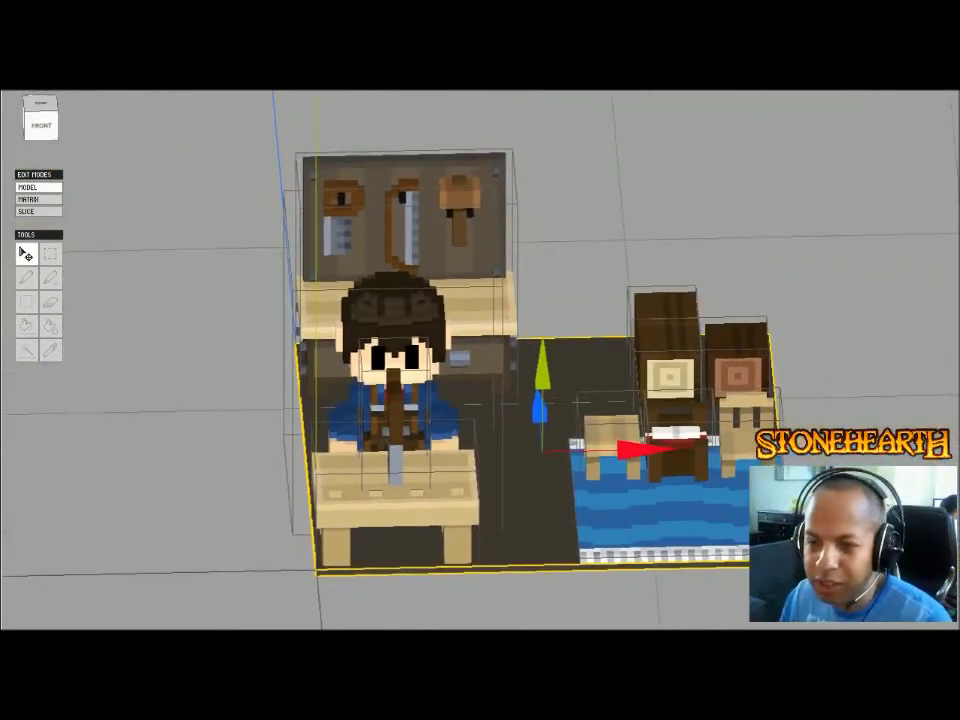
- Switch to the top view and box-select the dark floor base and the carpenter figure to check the layout
left_click(41, 104)
left_click(190, 230)
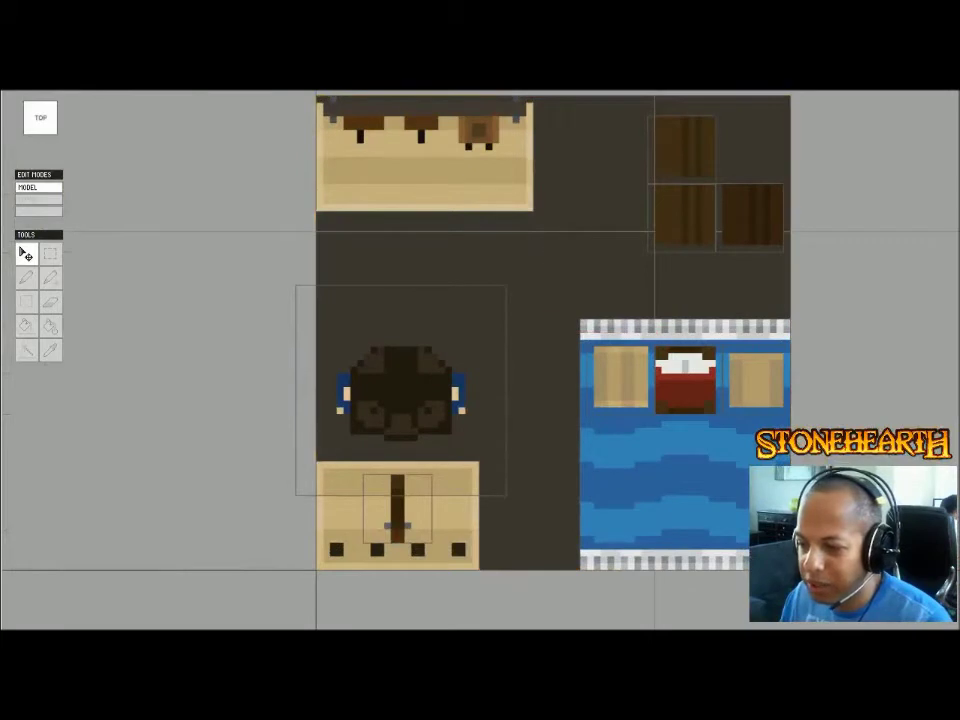
left_click_drag(262, 262, 893, 302)
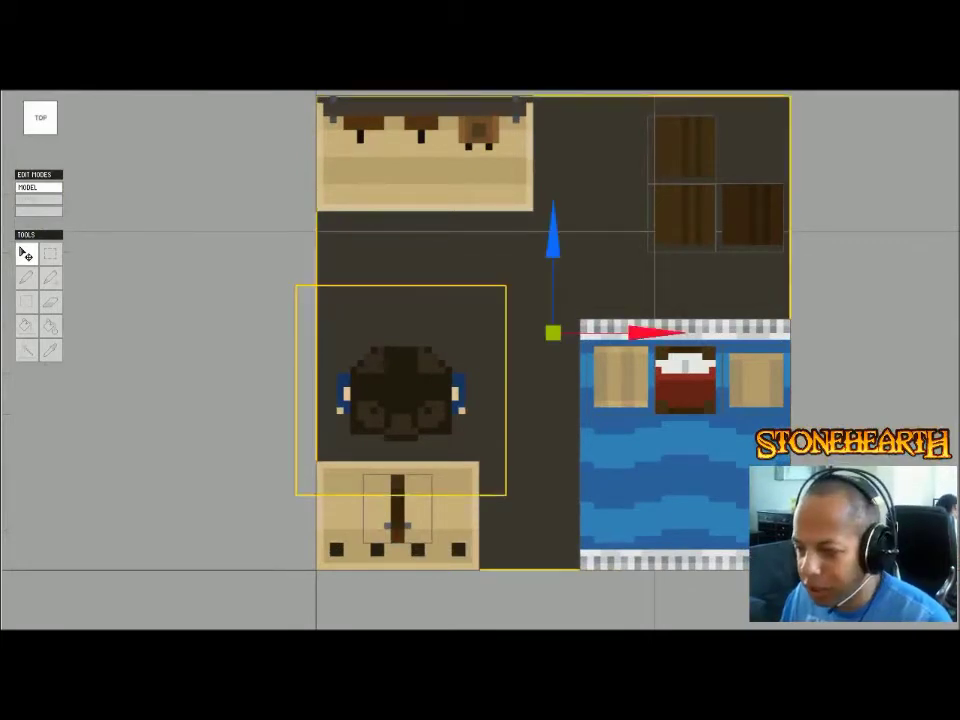
scroll(251, 371, "down", 3)
left_click_drag(480, 198, 490, 595)
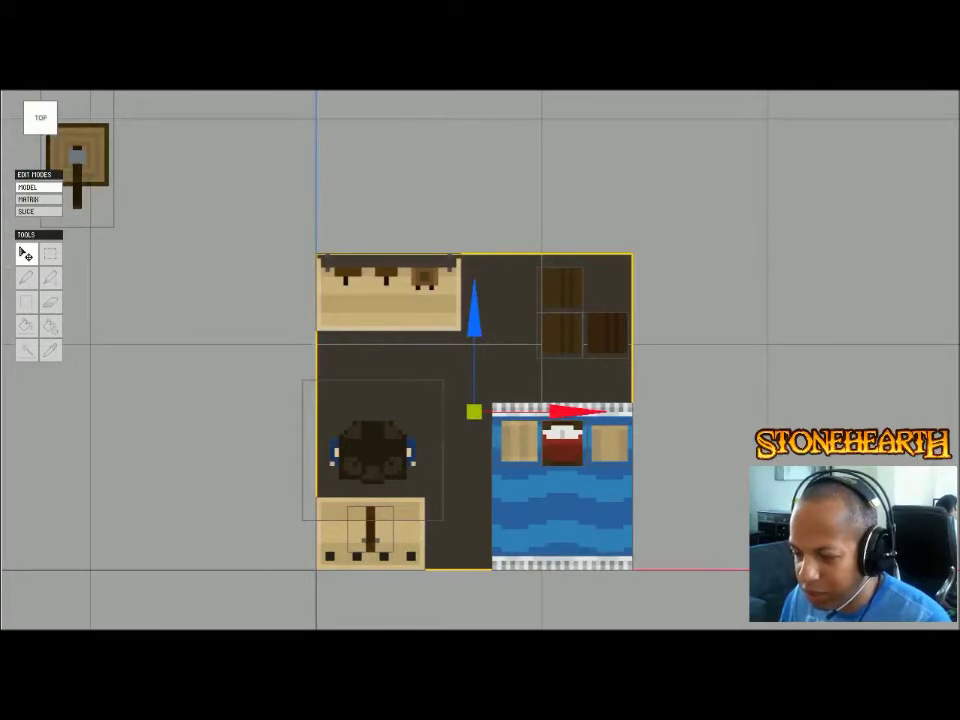
- Examine the whole carpenter scene from an angled perspective, from the work tables to the crates and chairs
right_click_drag(480, 360, 545, 250)
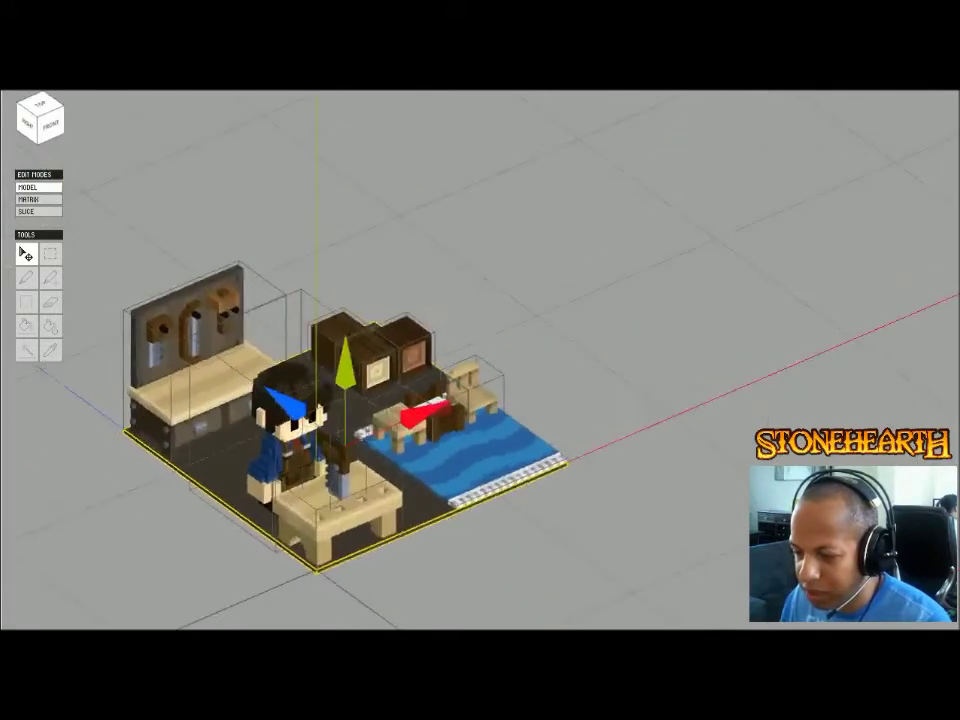
scroll(480, 360, "up", 5)
middle_click_drag(480, 360, 663, 368)
scroll(480, 360, "down", 2)
right_click_drag(480, 360, 540, 360)
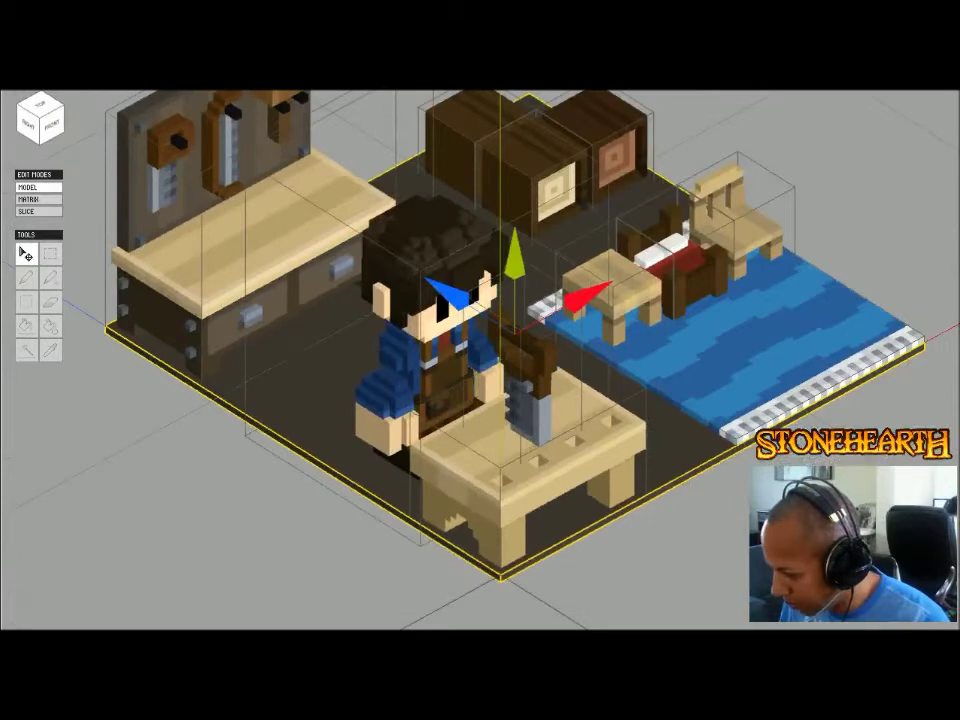
right_click_drag(480, 360, 410, 318)
scroll(640, 458, "down", 2)
mouse_move(640, 458)
right_mouse_down()
mouse_move(700, 458)
mouse_move(640, 466)
right_mouse_up()
scroll(700, 458, "down", 2)
- Open the workbench with the tool board for voxel editing
double_click(383, 340)
scroll(383, 340, "up", 5)
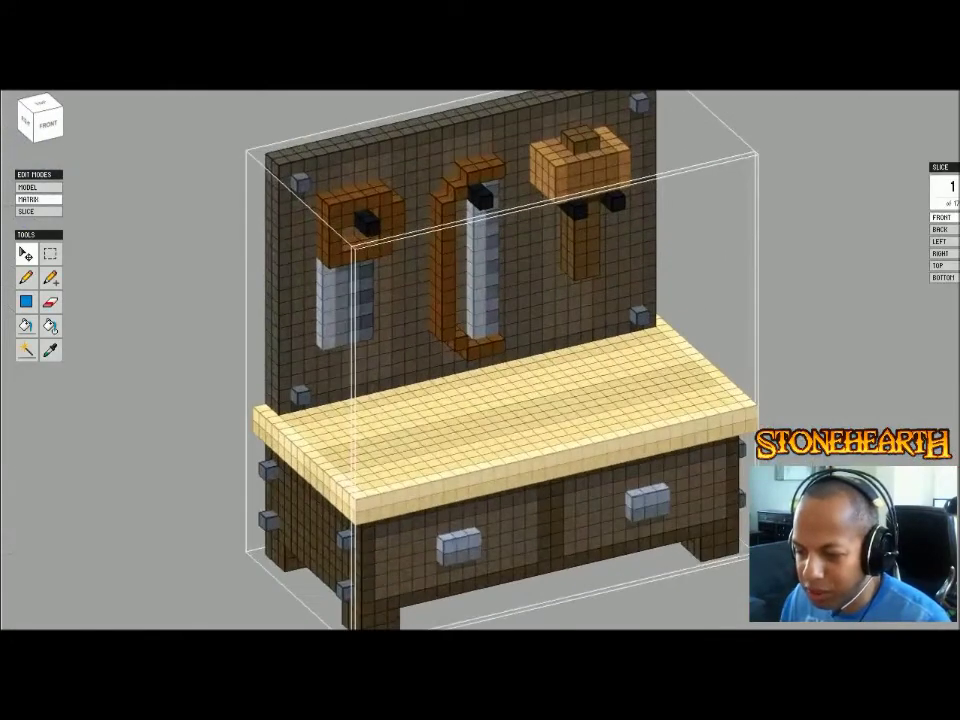
right_click_drag(480, 360, 450, 350)
- Select both drawer fronts of the workbench with the magic wand and move them forward one voxel
key("w")
left_click(478, 550)
left_click(441, 550, "shift")
left_click(441, 535, "shift")
left_click(590, 525, "shift")
left_click(639, 515, "shift")
mouse_move(640, 512)
right_mouse_down()
mouse_move(695, 490)
mouse_move(652, 506)
right_mouse_up()
key("ctrl+v")
left_click_drag(506, 488, 515, 496)
key("Escape")
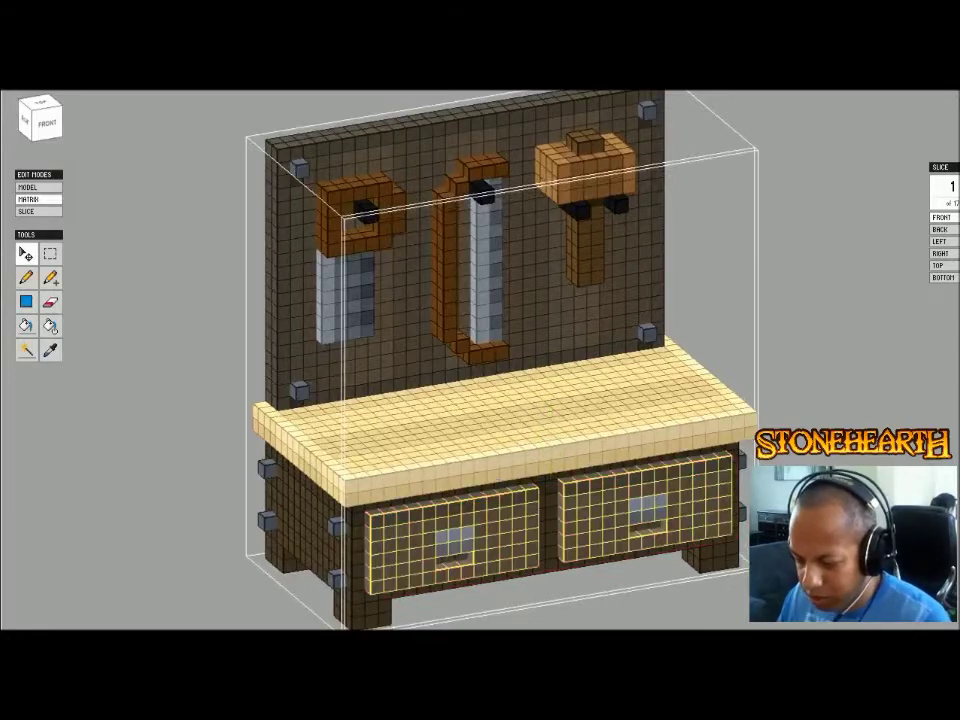
- Deselect the drawer fronts and fill the gap beneath the left drawer's handle
key("m")
key("ctrl+d")
right_click_drag(560, 440, 530, 395)
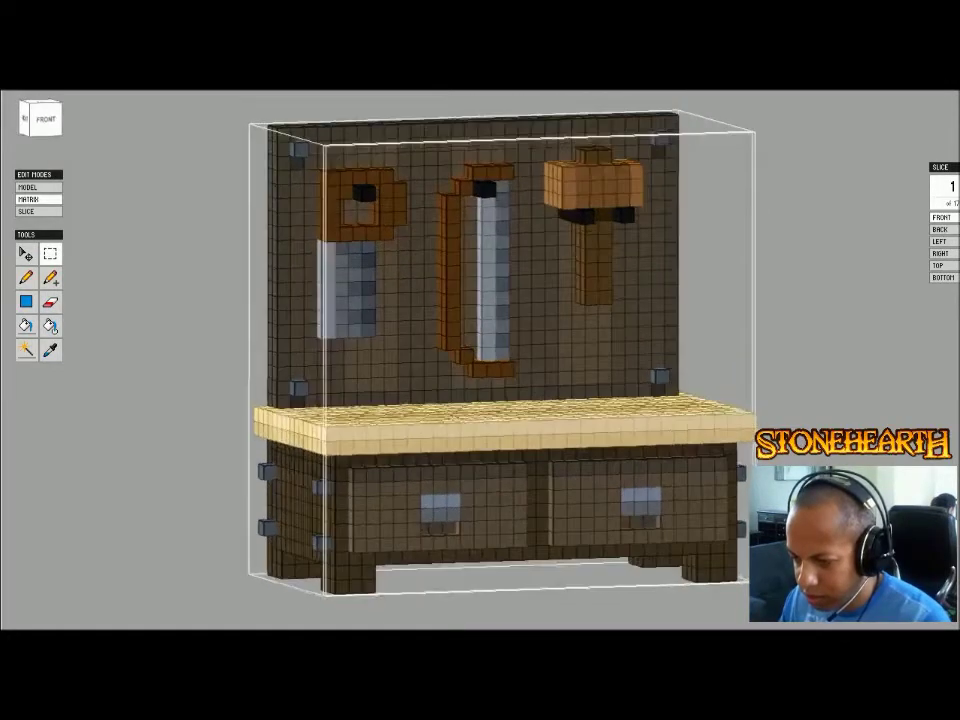
scroll(500, 366, "up", 3)
middle_click_drag(500, 440, 513, 352)
scroll(513, 352, "up", 1)
right_click_drag(513, 352, 487, 345)
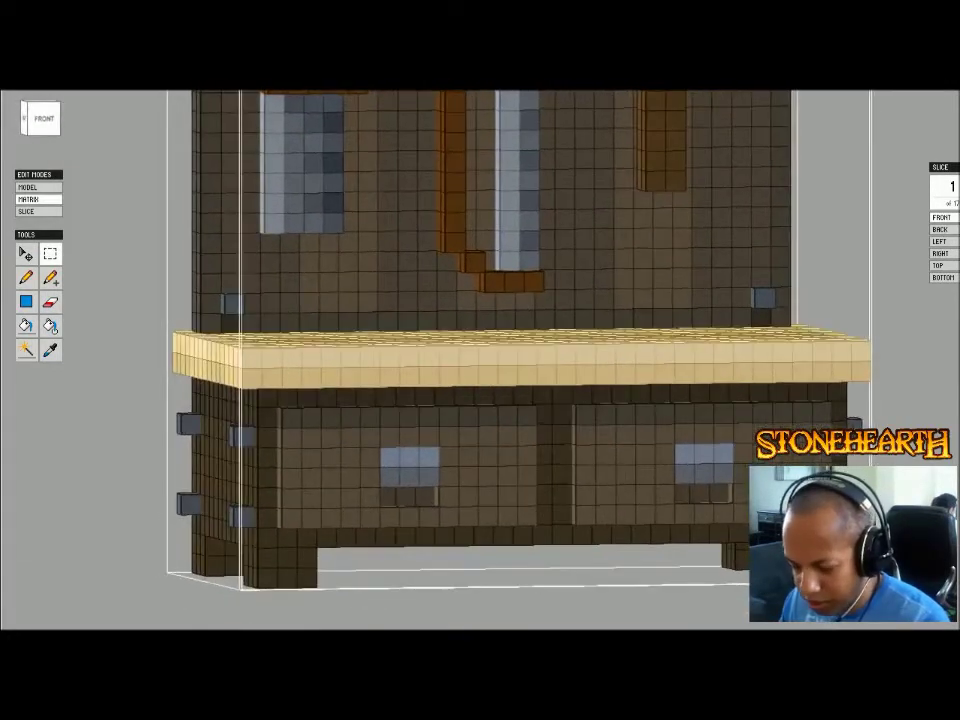
key("b")
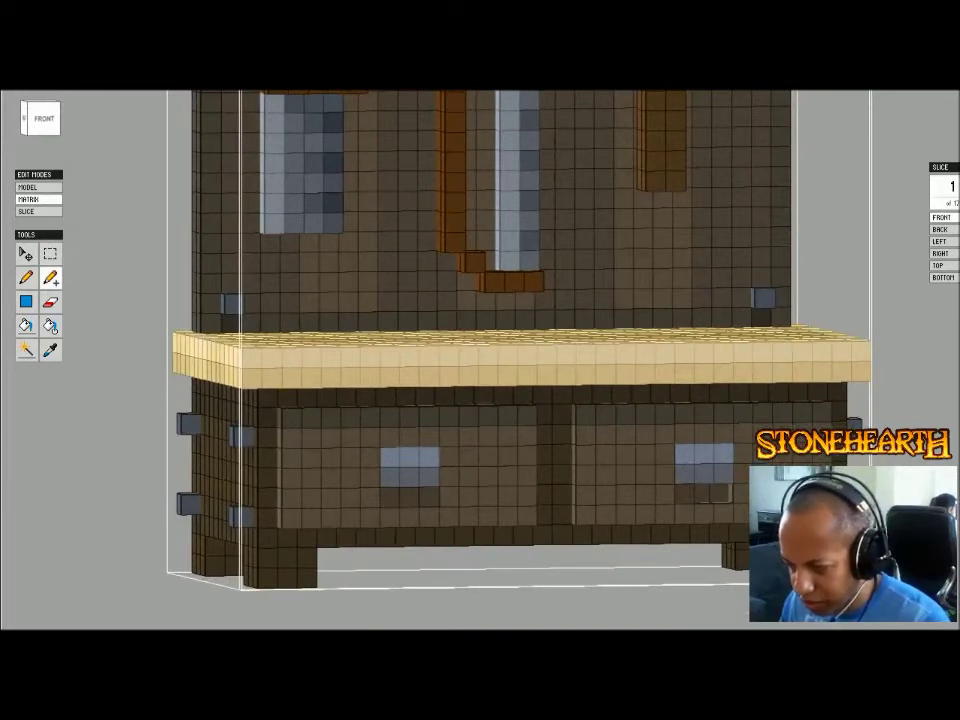
- Check the edited workbench drawers within the full carpenter scene, alternating between the model and voxel views
right_click_drag(545, 368, 580, 350)
key("Tab")
scroll(535, 425, "down", 4)
scroll(618, 374, "up", 4)
key("Tab")
key("Tab")
scroll(592, 358, "down", 3)
middle_click_drag(400, 360, 768, 338)
right_click_drag(580, 350, 552, 354)
key("Escape")
- Move both workbench drawer fronts together with their handles back one voxel toward the cabinet and deselect them
double_click(600, 390)
right_click_drag(600, 390, 680, 376)
scroll(680, 376, "up", 3)
left_click_drag(690, 450, 670, 452)
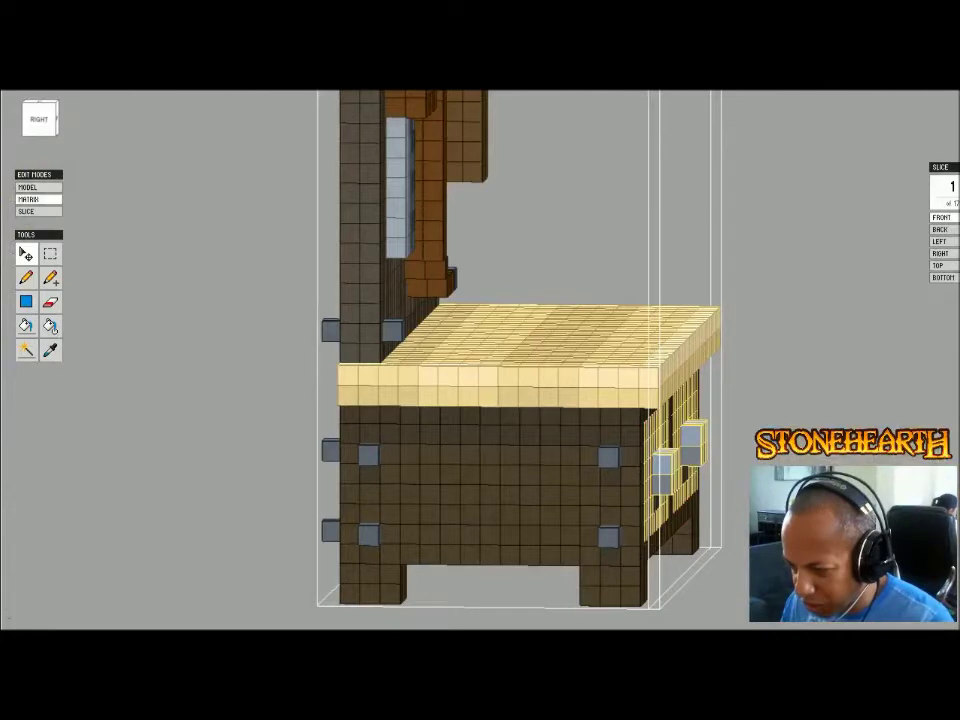
key("ctrl+d")
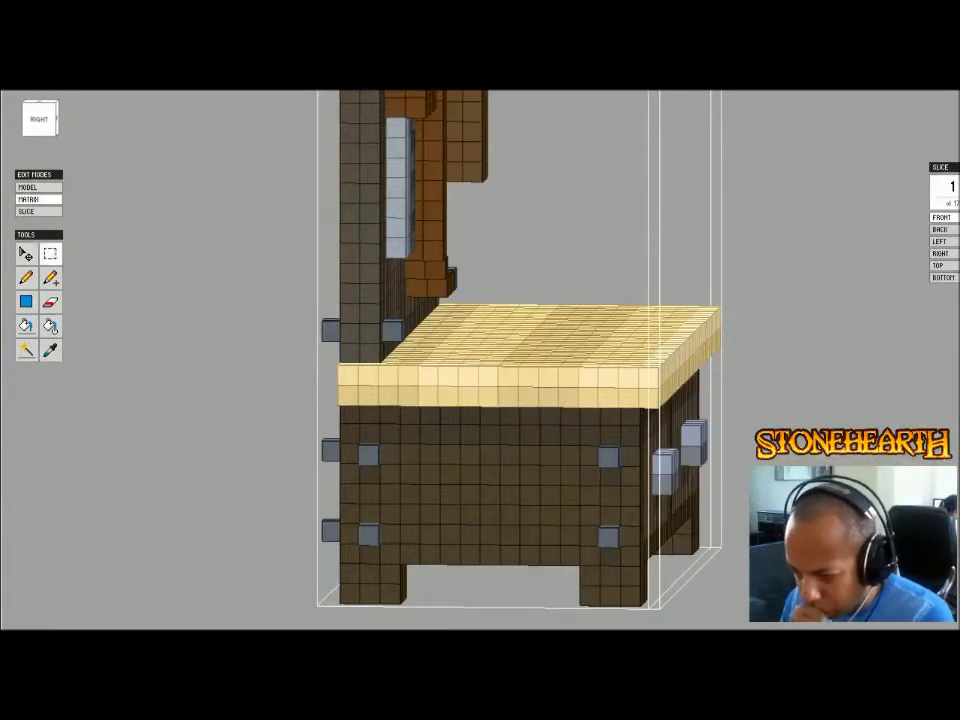
- Return to the whole carpenter scene, examine it from an angle and clear the workbench selection
right_click_drag(600, 380, 600, 450)
right_click_drag(450, 480, 430, 425)
key("Tab")
scroll(480, 360, "down", 5)
right_click_drag(480, 380, 430, 410)
middle_click_drag(700, 360, 341, 422)
right_click_drag(480, 380, 492, 395)
middle_click_drag(450, 372, 441, 260)
mouse_move(441, 260)
right_mouse_down()
mouse_move(481, 275)
mouse_move(441, 275)
right_mouse_up()
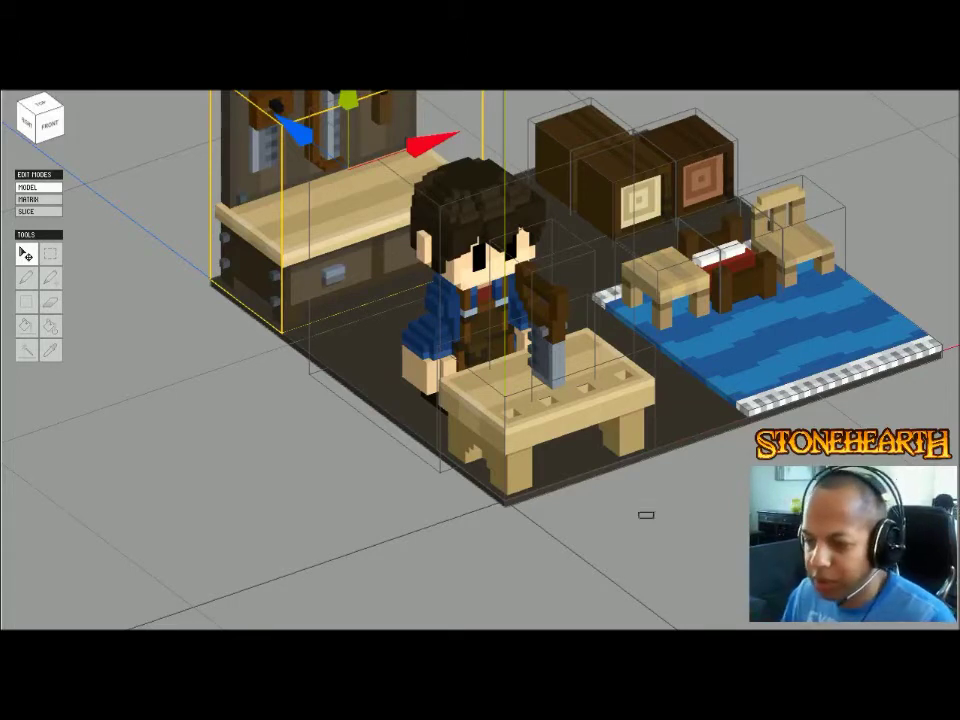
left_click(645, 514)
middle_click_drag(645, 514, 646, 550)
right_click_drag(646, 550, 660, 550)
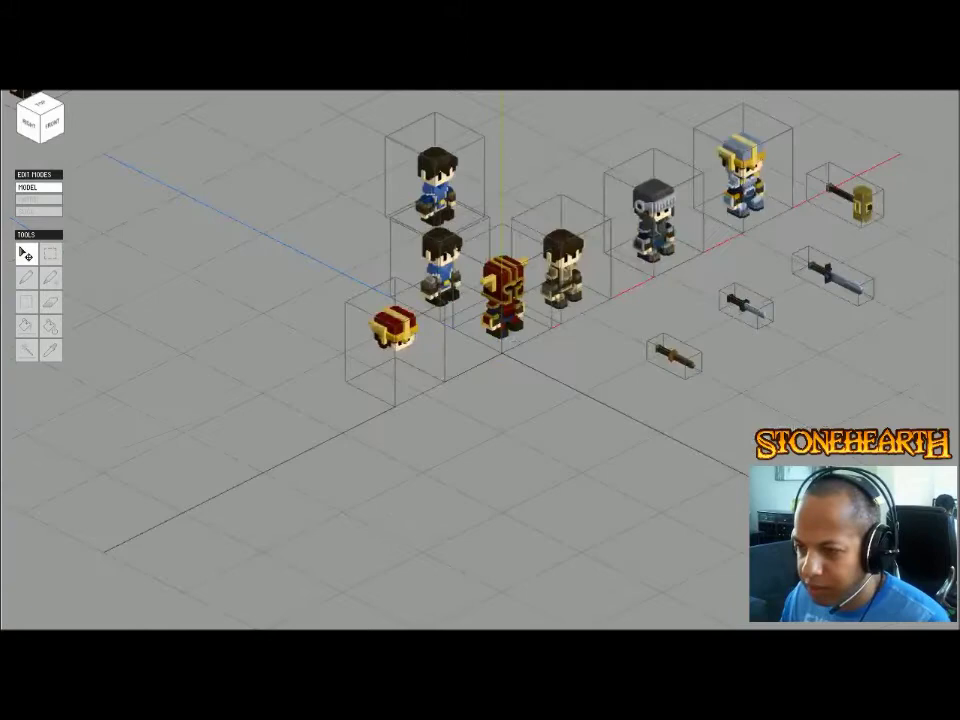
- Delete the detached head with the red and gold helmet from the character scene
middle_click_drag(480, 300, 489, 390)
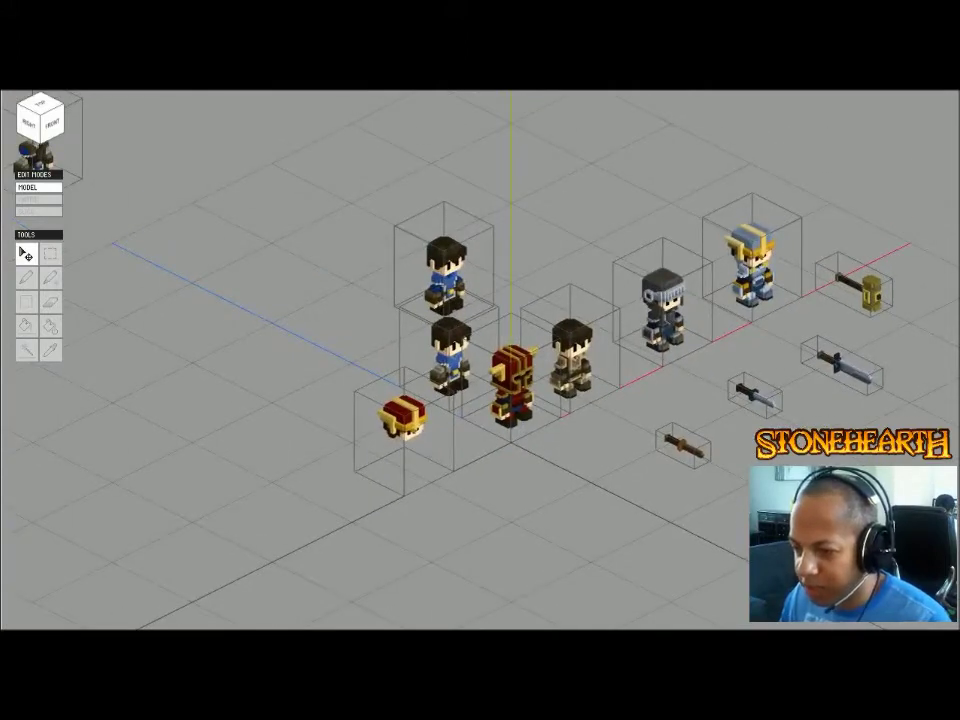
scroll(540, 430, "up", 8)
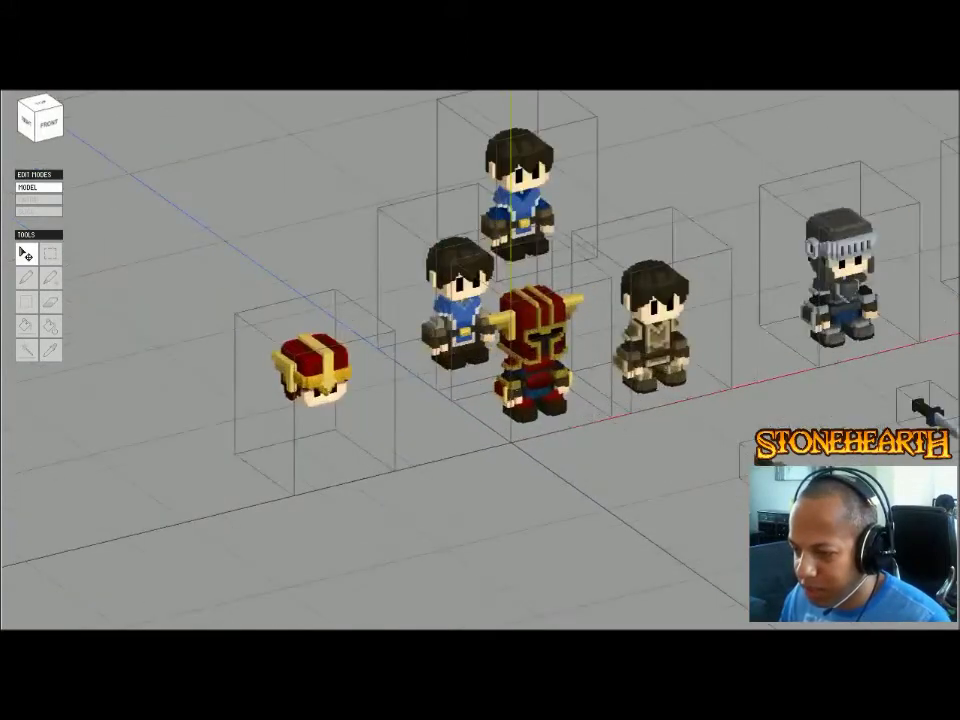
left_click(207, 378)
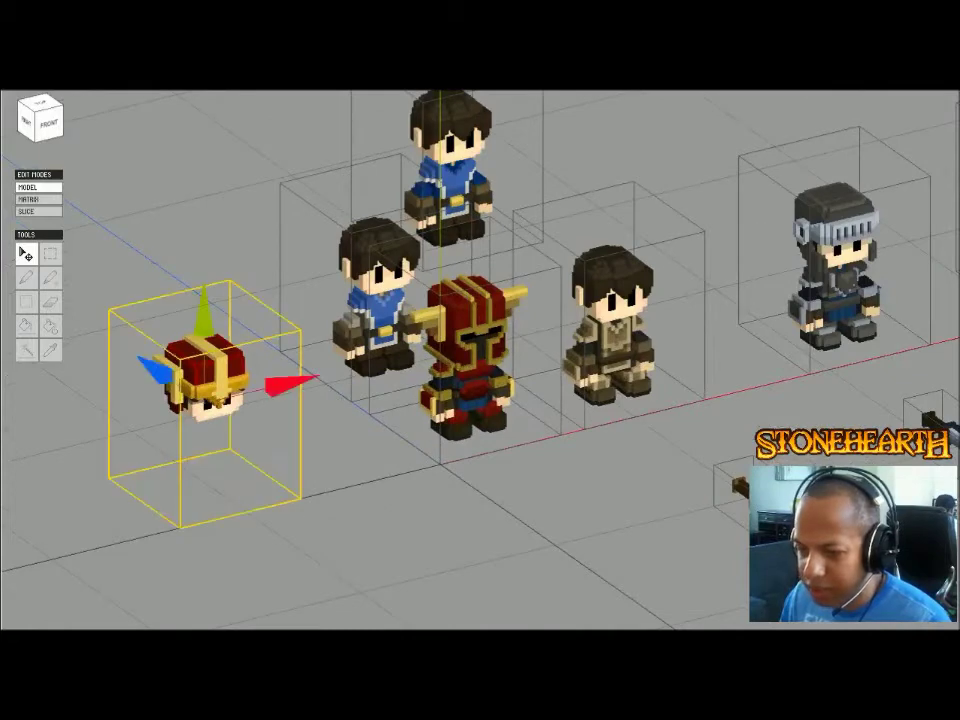
key("Delete")
- Move the rear blue-tunic figure with plain blue sleeves away along the red axis, behind the brown-clothed figure
middle_click_drag(600, 330, 349, 408)
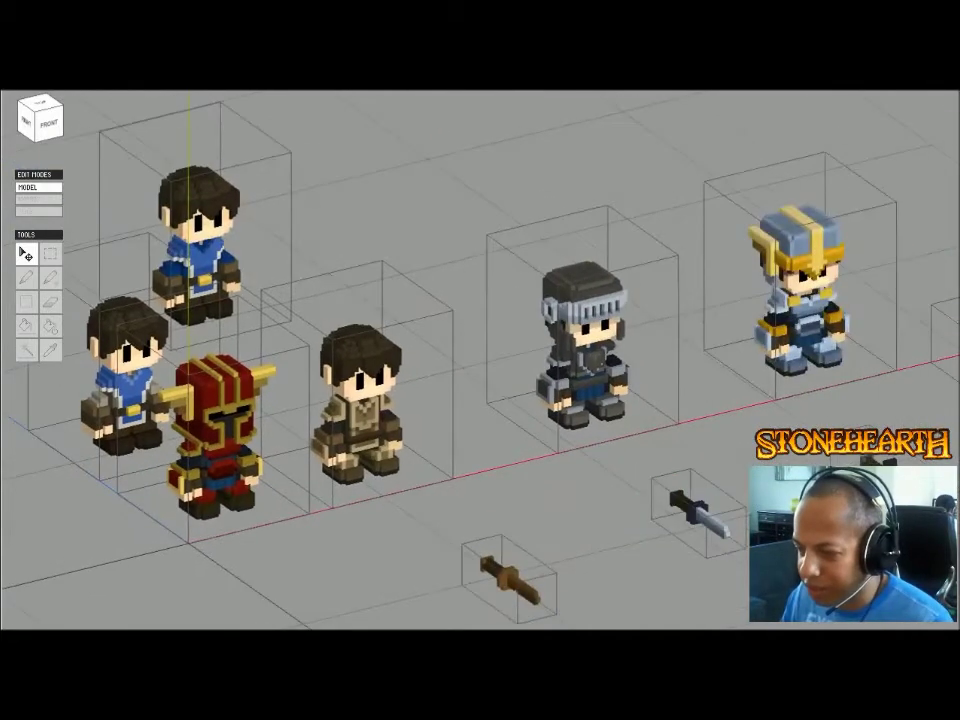
scroll(450, 375, "down", 1)
mouse_move(450, 375)
middle_mouse_down()
mouse_move(711, 440)
mouse_move(553, 341)
mouse_move(463, 390)
mouse_move(516, 390)
mouse_move(461, 387)
middle_mouse_up()
scroll(553, 341, "up", 2)
right_click_drag(461, 387, 505, 390)
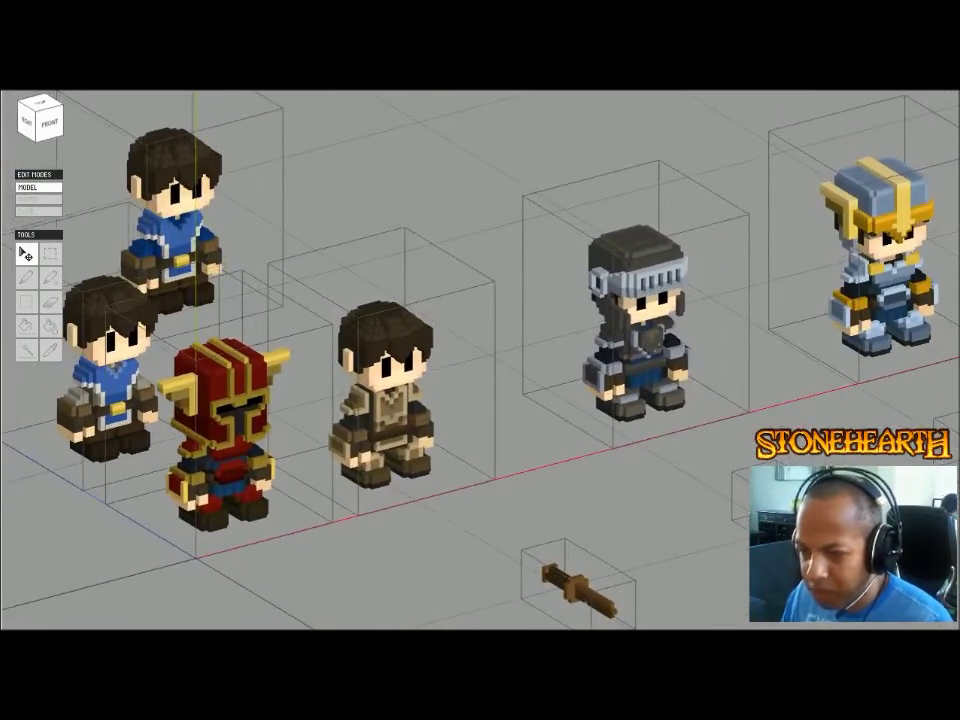
left_click(175, 225)
left_click_drag(250, 178, 463, 122)
scroll(463, 122, "up", 2)
middle_click_drag(463, 122, 638, 101)
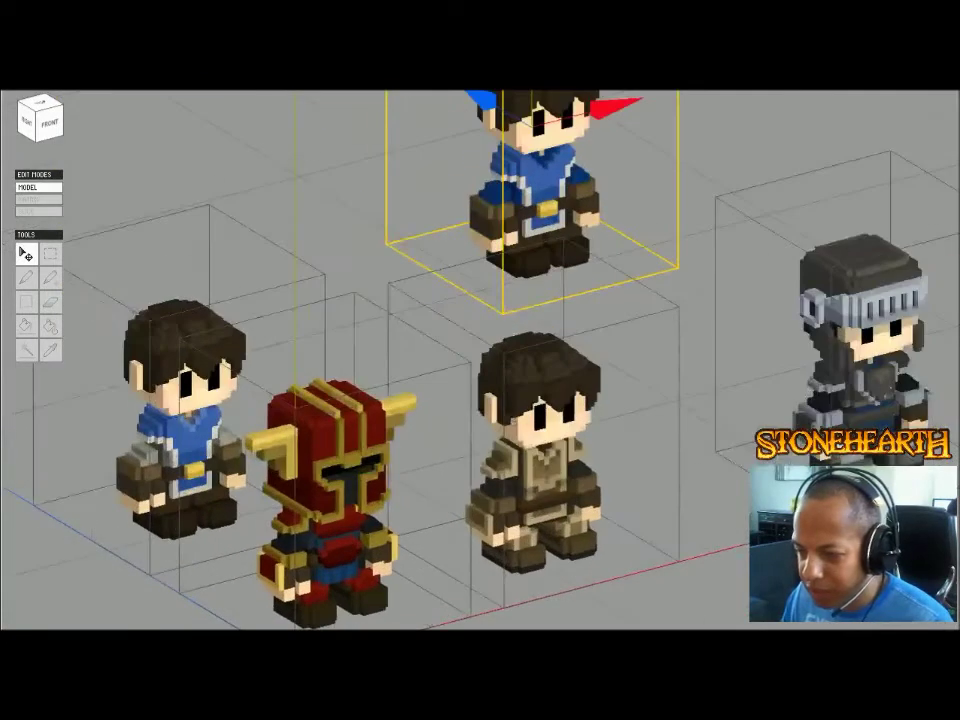
- Delete the blue-tunic figure with grey arm guards behind the red knight
scroll(480, 360, "down", 3)
middle_click_drag(480, 400, 623, 152)
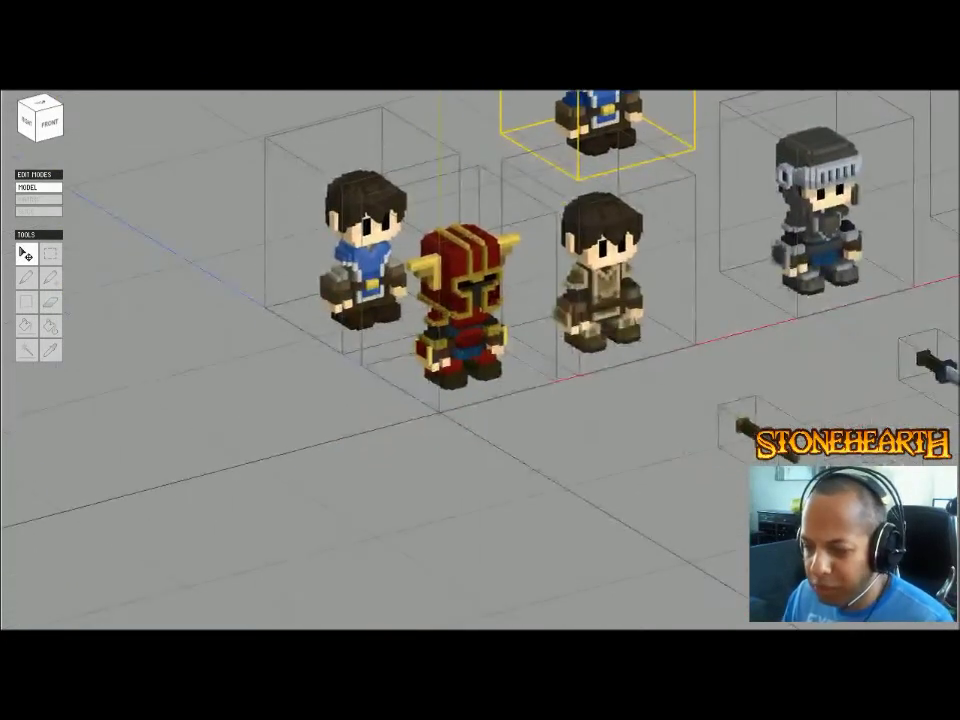
left_click(365, 250)
key("Delete")
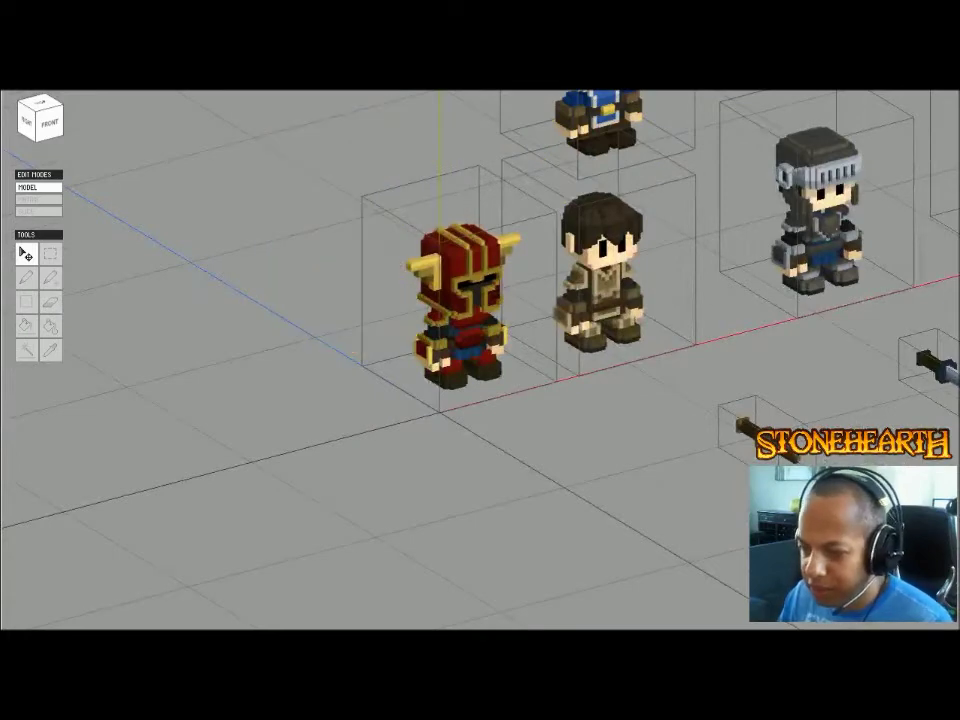
- Move the remaining blue-tunic figure into the row directly beside the red knight, on the side away from the others
middle_click_drag(600, 130, 602, 232)
left_click(603, 185)
left_click_drag(553, 133, 407, 405)
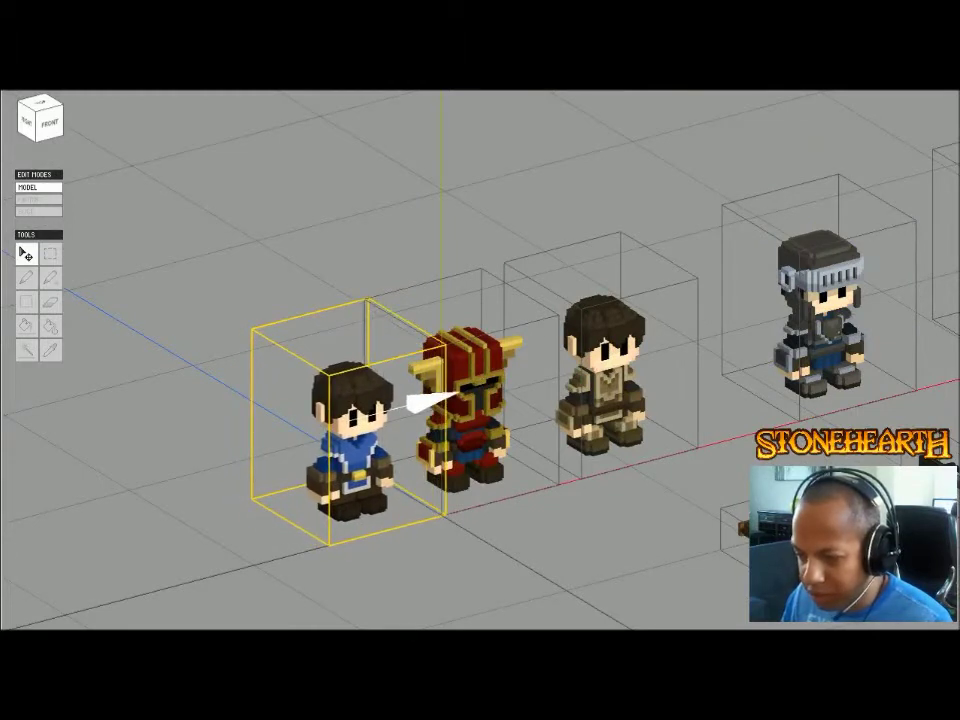
left_click_drag(407, 405, 403, 406)
- Close up the row by moving the grey-helmeted knight beside the brown-clothed figure and the gold-trimmed knight beside him
middle_click_drag(600, 380, 433, 399)
left_click(657, 335)
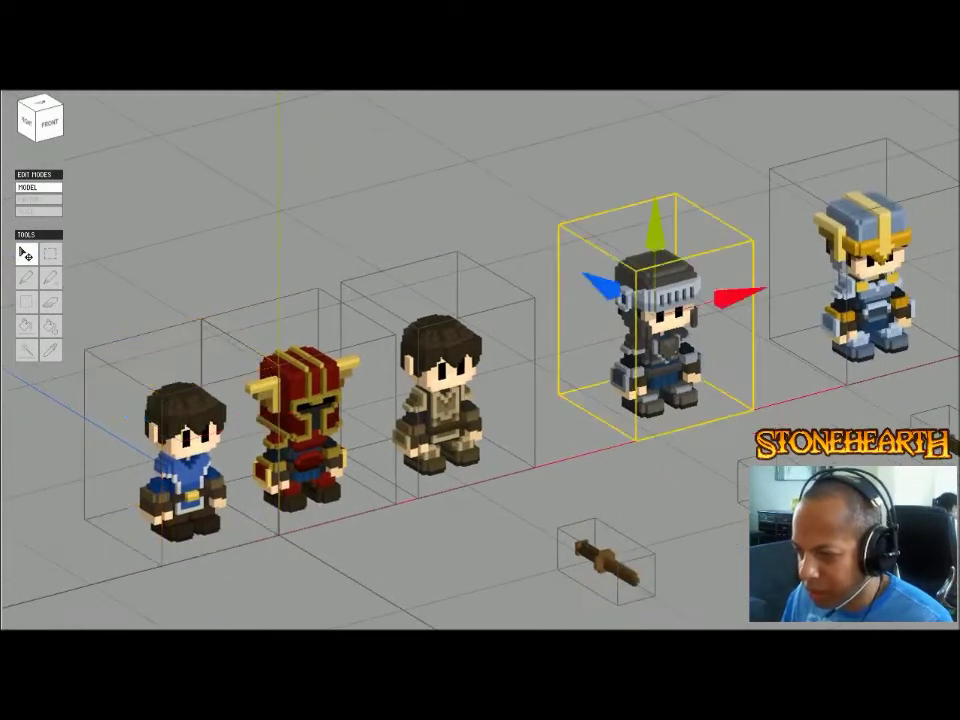
left_click_drag(716, 298, 611, 321)
left_click(862, 280)
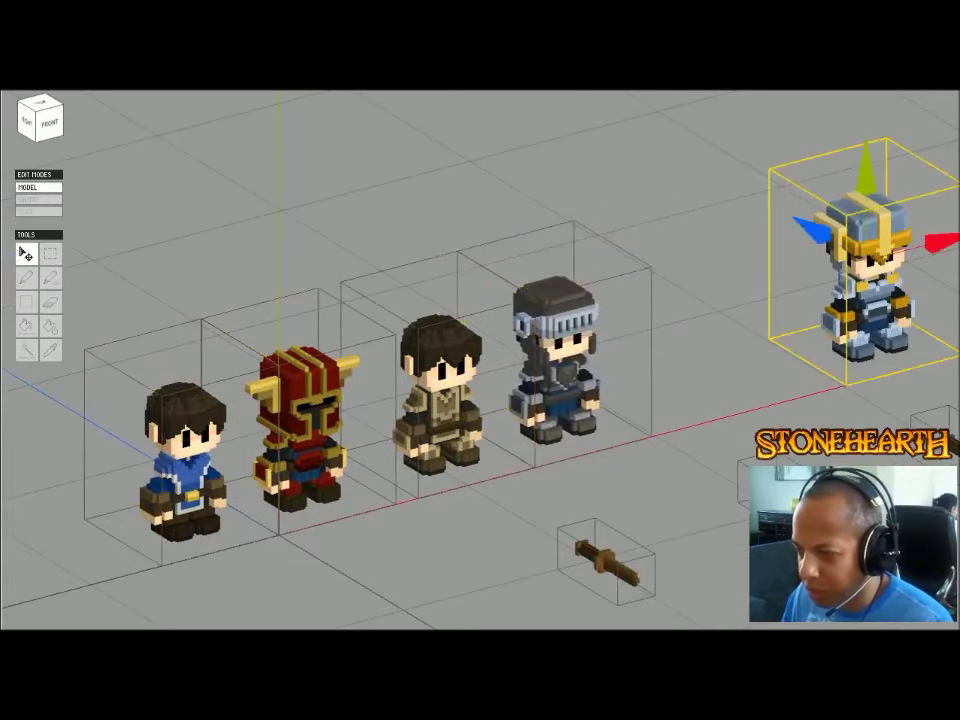
left_click_drag(944, 242, 760, 290)
- Move the wooden sword along the red and blue axes to the ground just in front of the blue-tunic figure
middle_click_drag(700, 320, 864, 228)
scroll(532, 339, "up", 2)
scroll(312, 413, "down", 2)
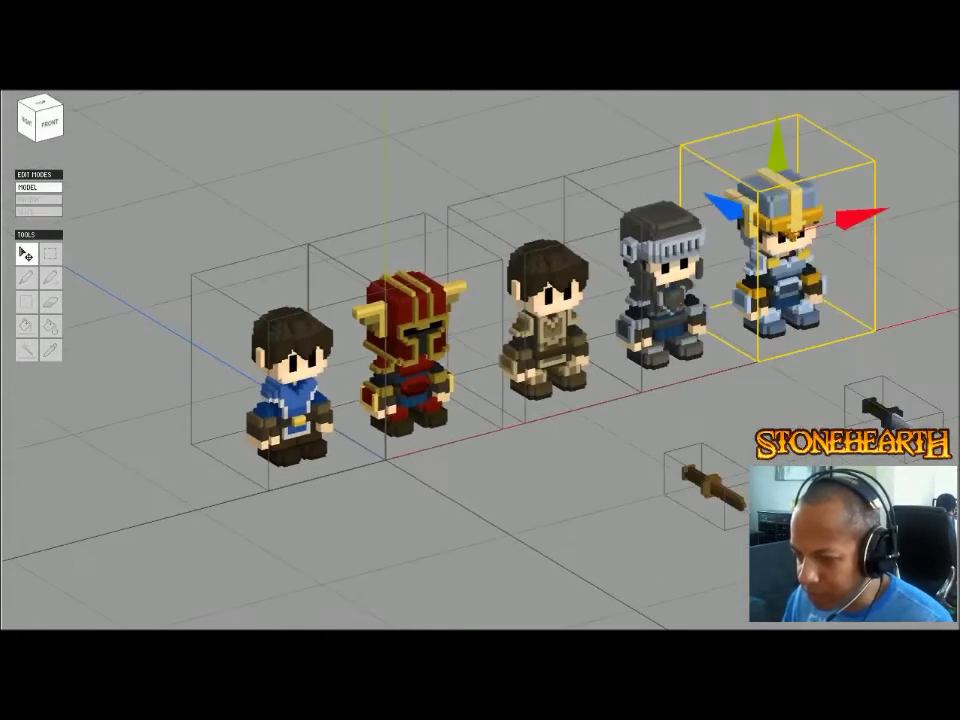
left_click(712, 487)
left_click_drag(787, 462, 517, 540)
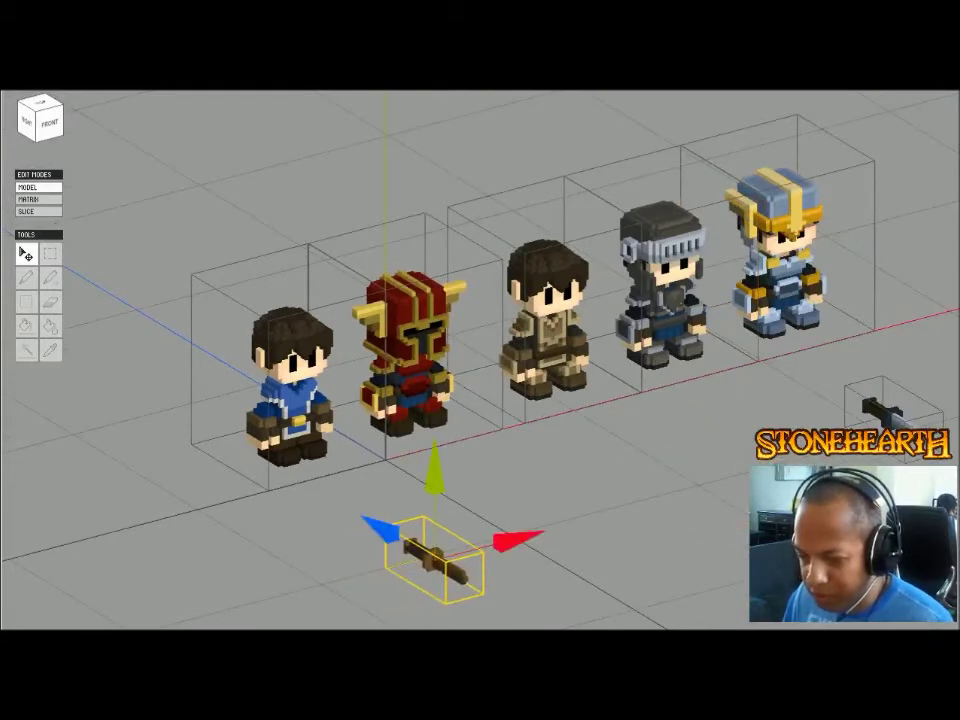
left_click_drag(372, 526, 305, 440)
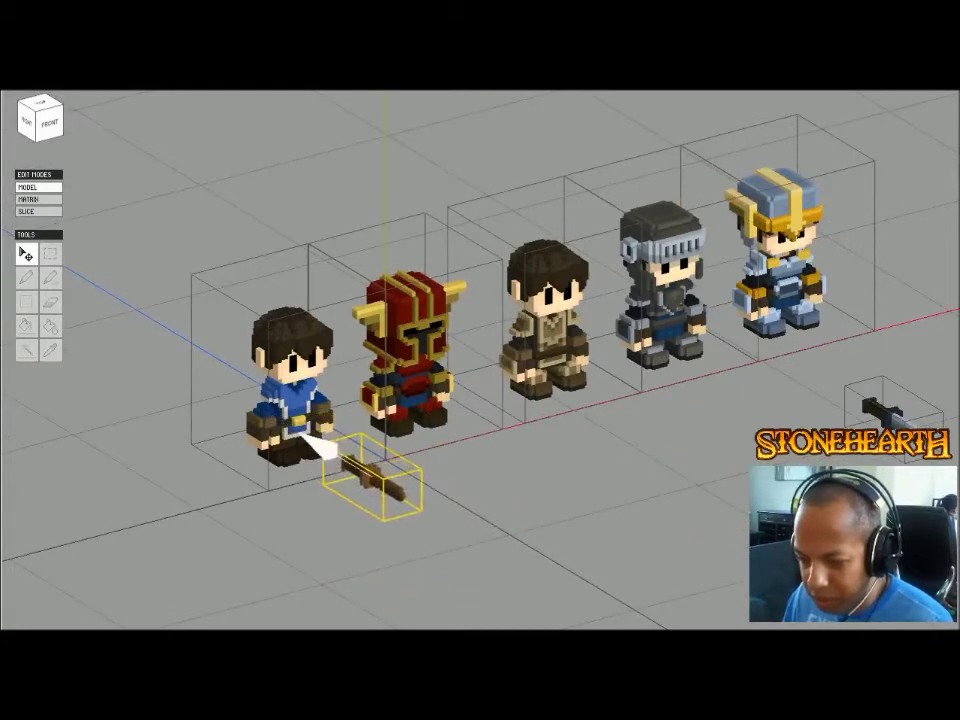
- Open the wooden sword for voxel editing, inspect it from several angles and return to the model view
scroll(305, 440, "up", 5)
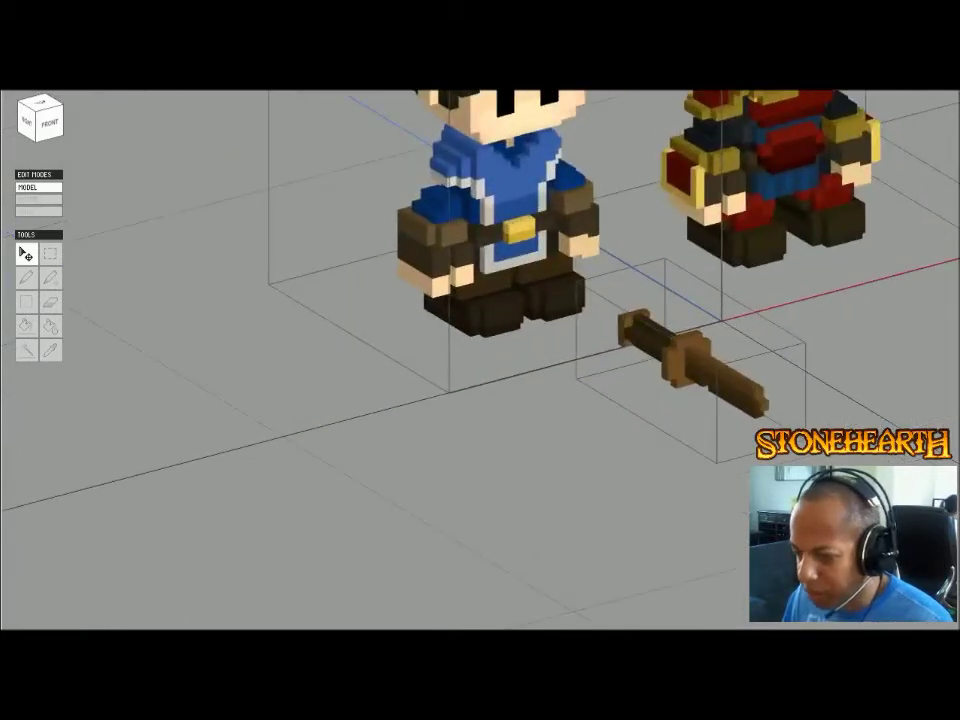
double_click(692, 360)
right_click_drag(480, 360, 680, 300)
right_click_drag(480, 400, 260, 430)
key("Tab")
scroll(700, 330, "up", 2)
scroll(700, 330, "down", 2)
- Fine-tune the wooden sword's position beside the blue-tunic figure's feet
left_click_drag(640, 331, 621, 317)
scroll(673, 386, "down", 3)
scroll(673, 386, "up", 2)
middle_click_drag(673, 386, 585, 535)
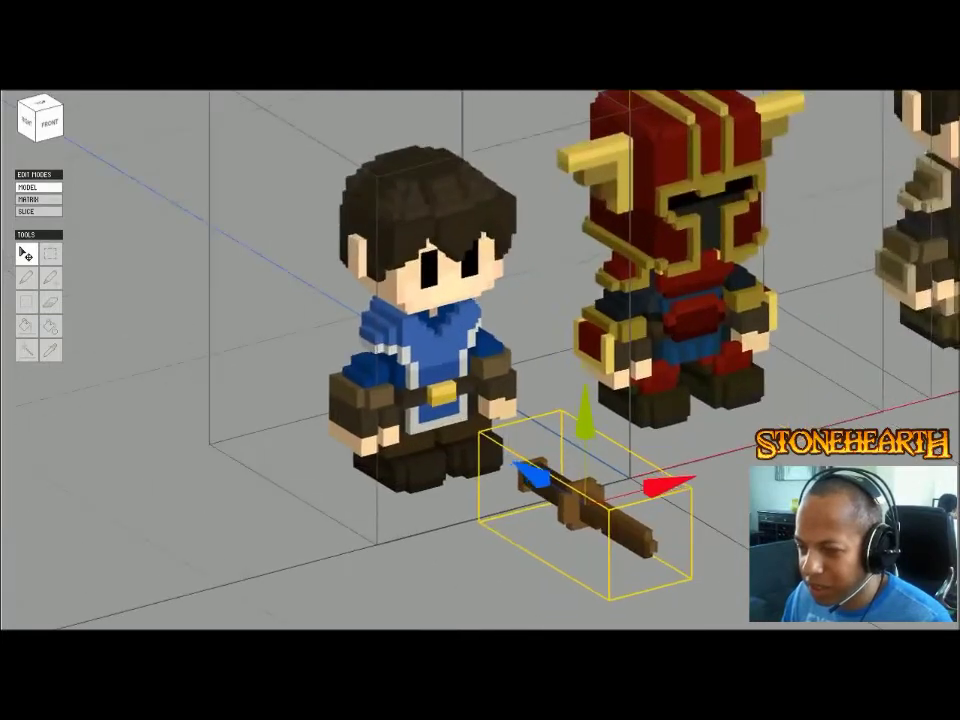
right_click_drag(585, 535, 490, 490)
left_click_drag(422, 423, 427, 439)
right_click_drag(427, 439, 522, 484)
- Select the red knight, the brown-clothed figure, the grey-helmeted knight and the gold-trimmed knight together
left_click(437, 360)
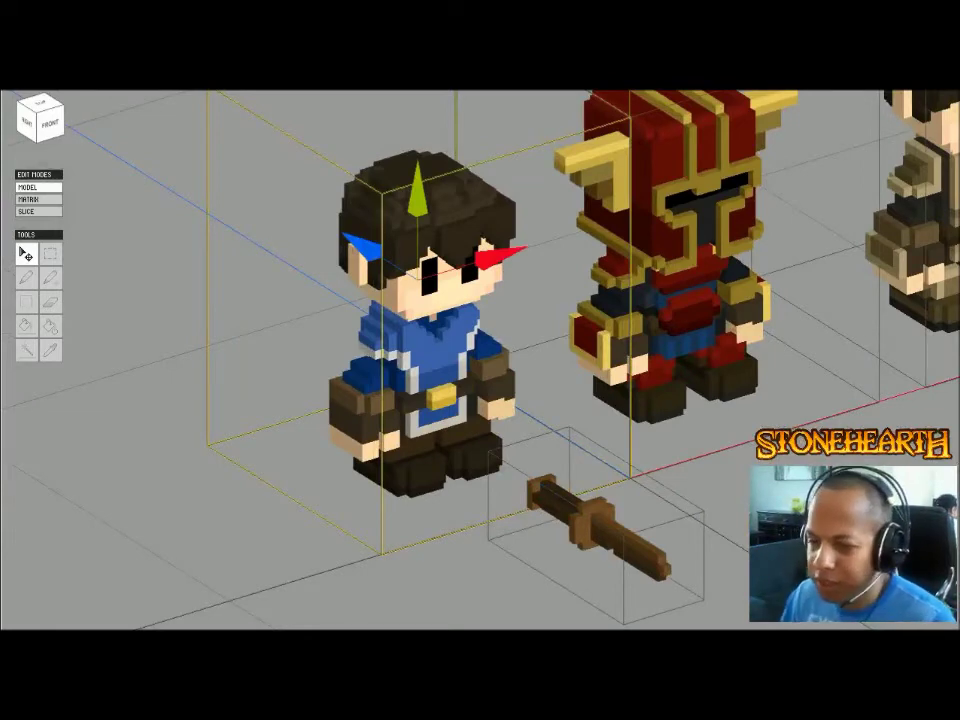
scroll(628, 486, "down", 4)
middle_click_drag(628, 486, 343, 486)
left_click_drag(381, 159, 745, 330)
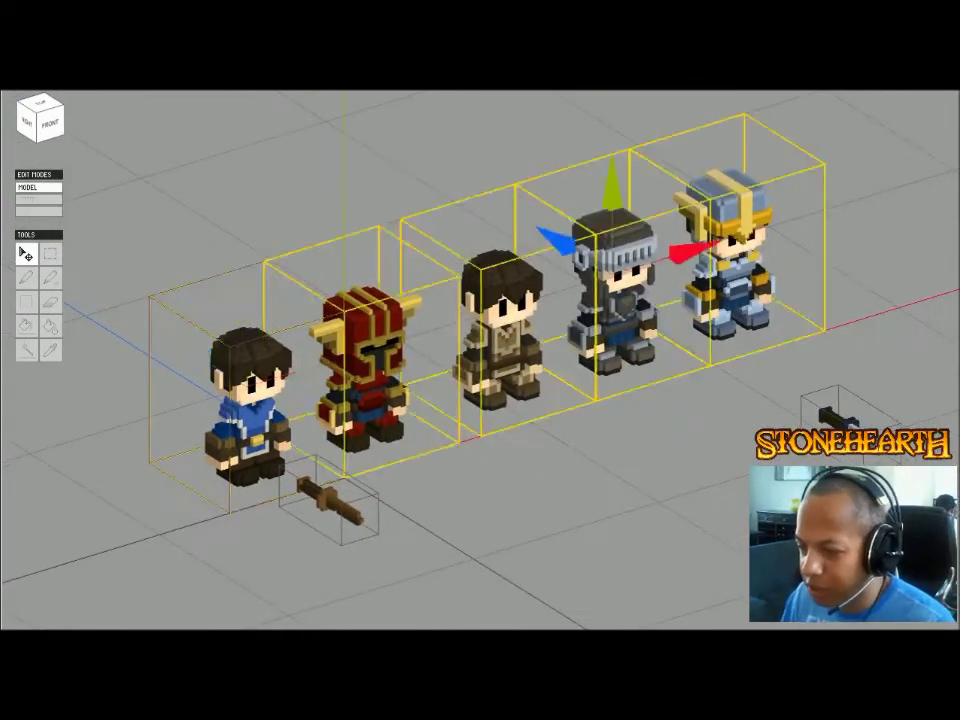
middle_click_drag(745, 332, 788, 338)
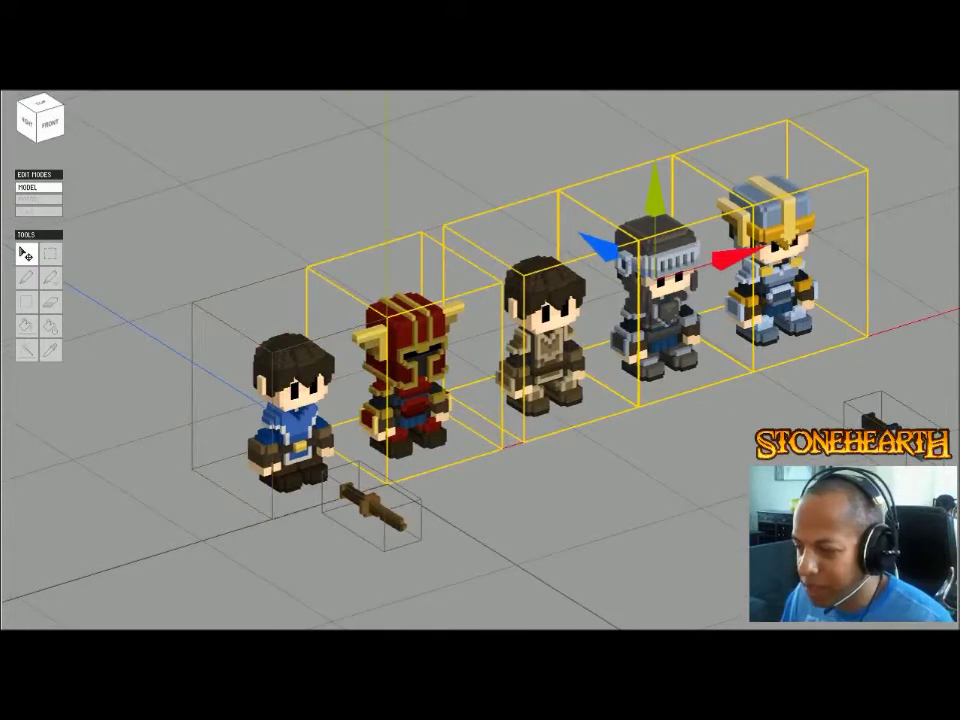
- Nudge the three middle figures back along the red axis and move the red knight to the far end of the row
left_click_drag(718, 262, 697, 264)
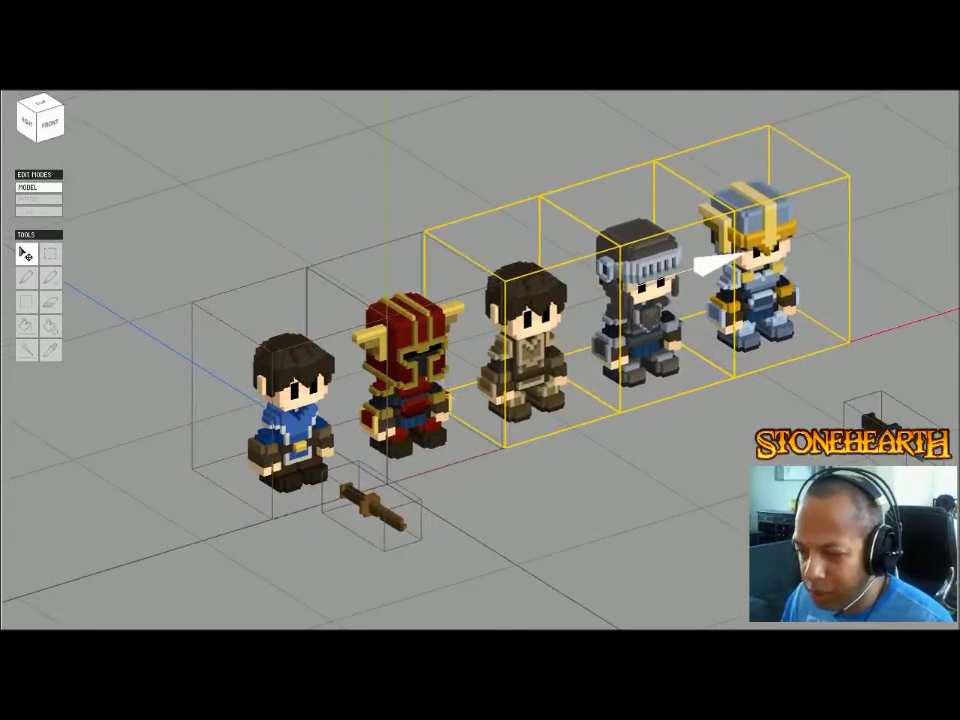
left_click(405, 370)
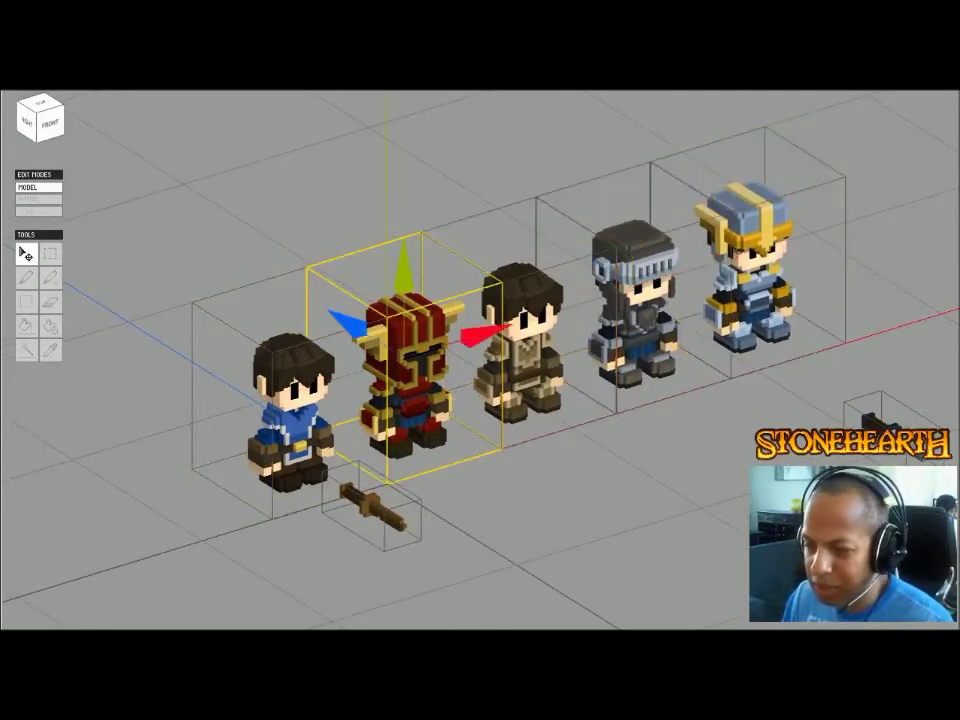
left_click_drag(484, 336, 941, 196)
- Select the brown-clothed figure and the three knights and slide them along the red axis up against the blue-tunic figure
left_click_drag(898, 288, 571, 326)
left_click_drag(591, 182, 446, 132)
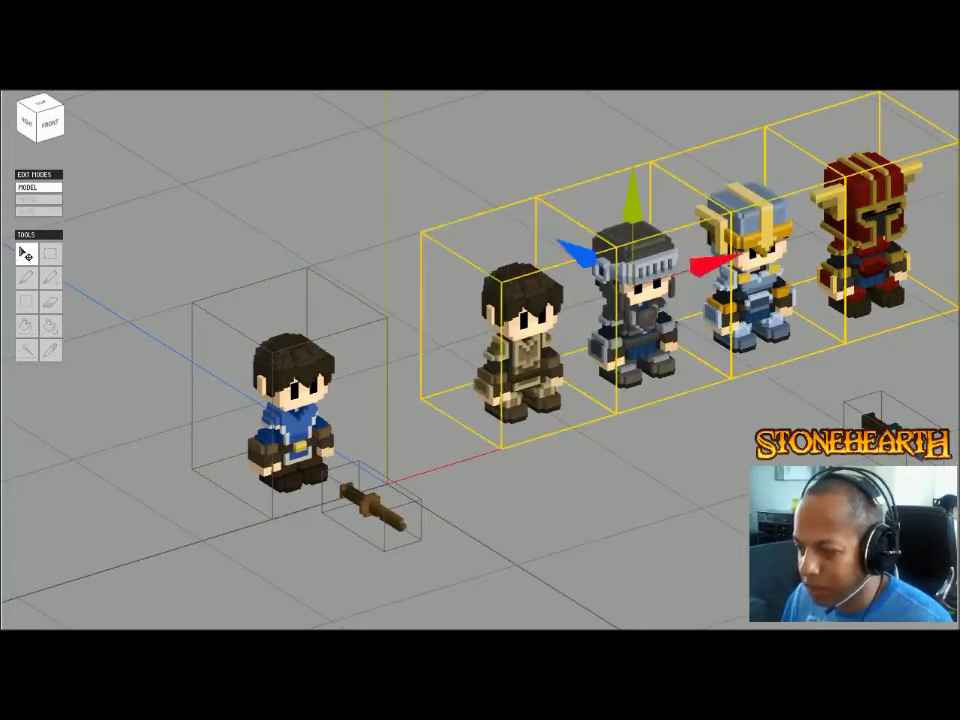
left_click_drag(705, 265, 590, 300)
key("Escape")
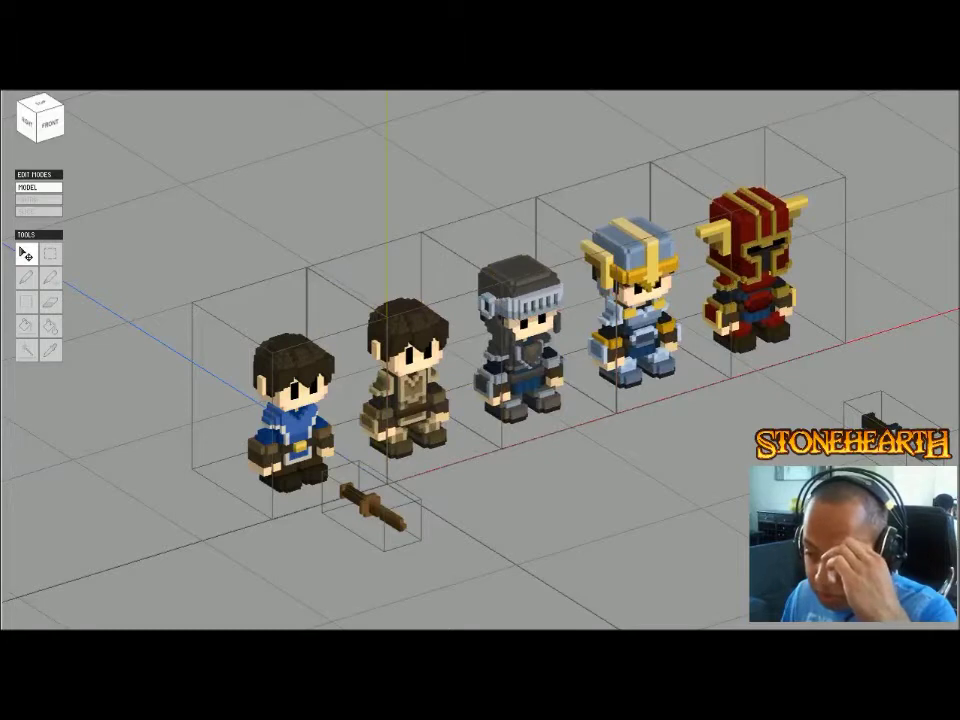
- Highlight the brown-clothed figure and the three knights one at a time to review the soldier progression
left_click(405, 385)
left_click(520, 360)
left_click(637, 310)
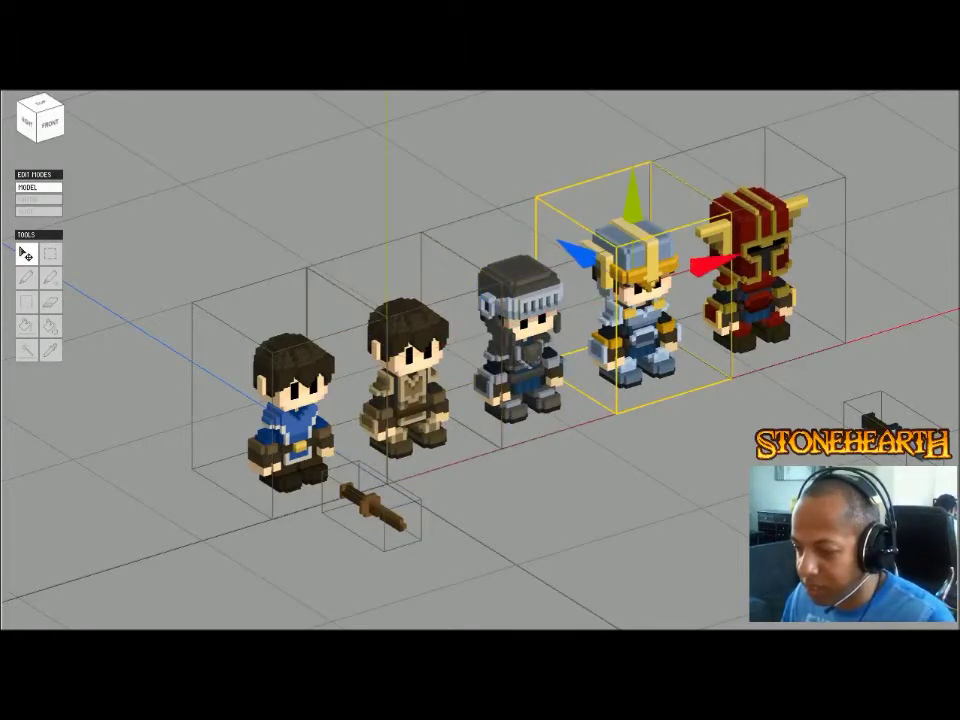
left_click(752, 280)
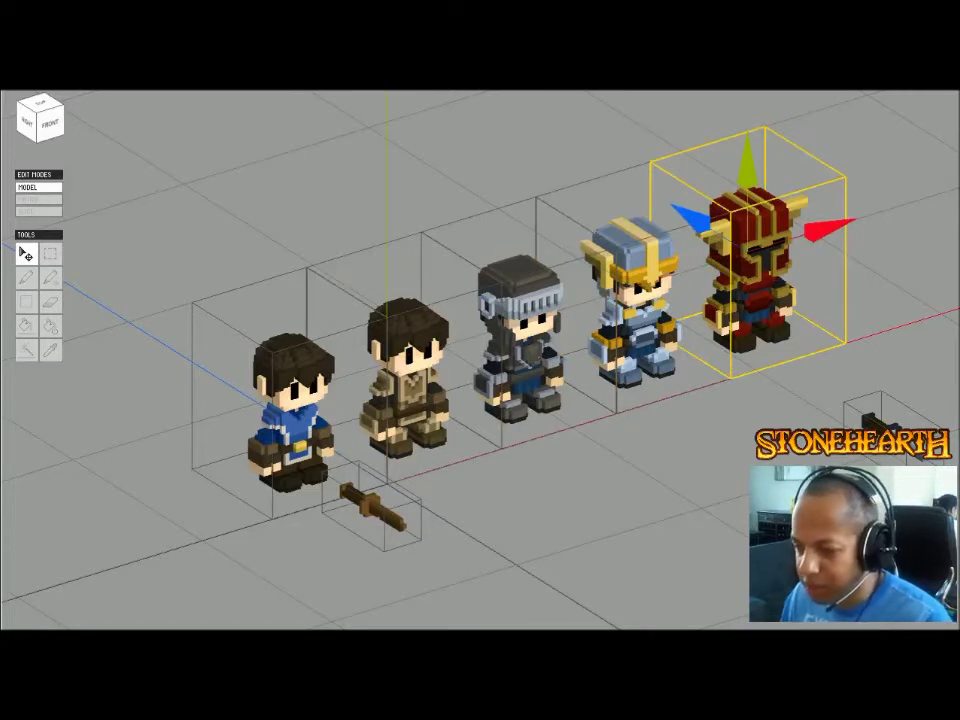
left_click_drag(475, 476, 425, 432)
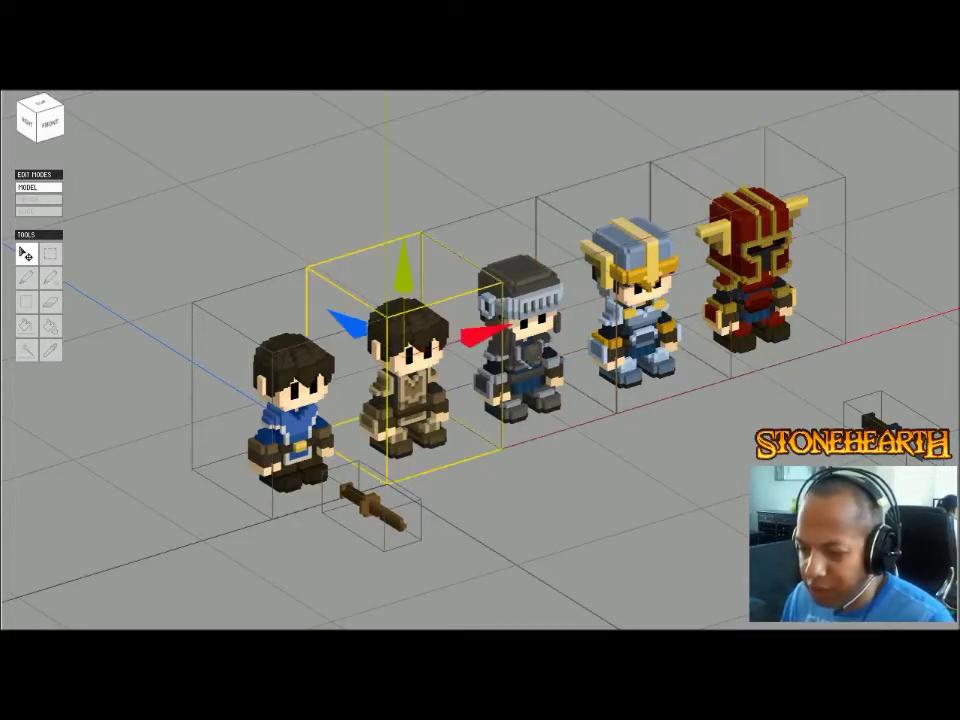
left_click_drag(552, 452, 584, 393)
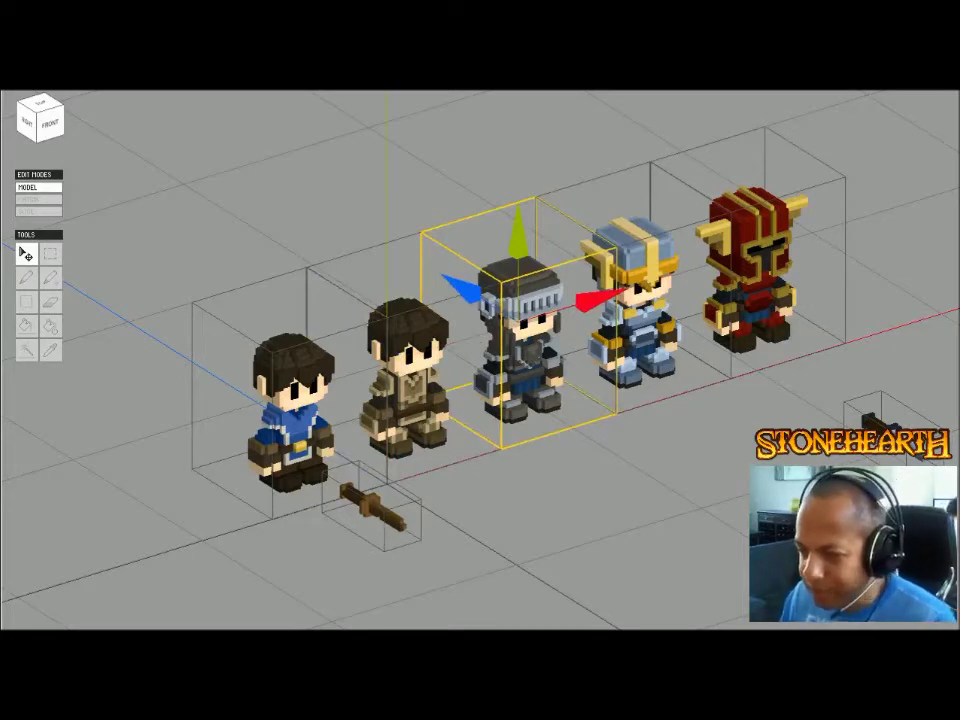
left_click(450, 520)
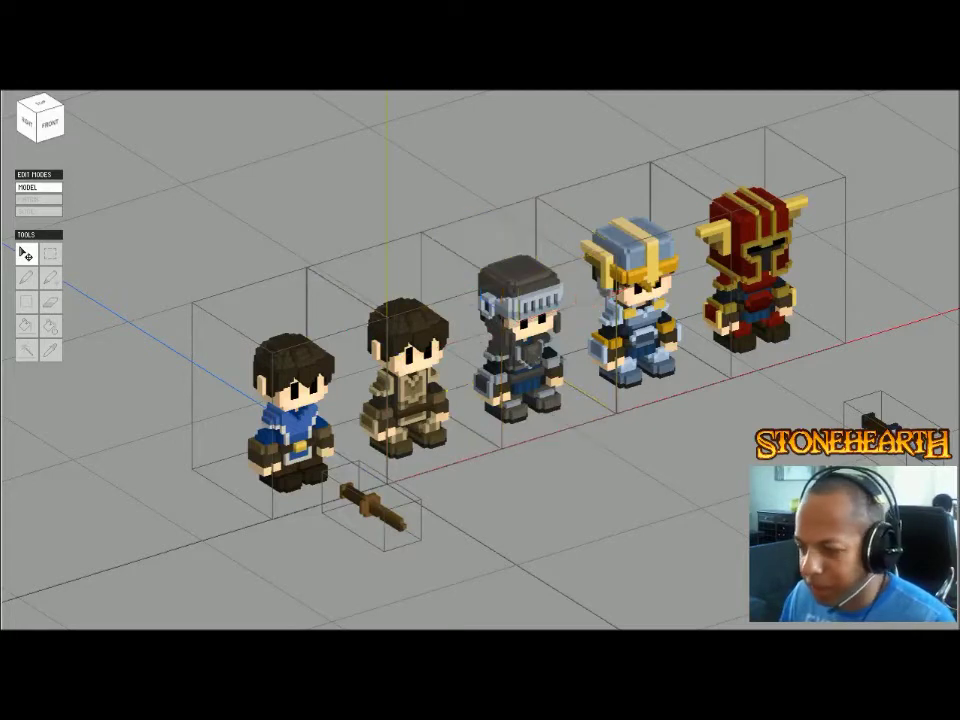
left_click(408, 375)
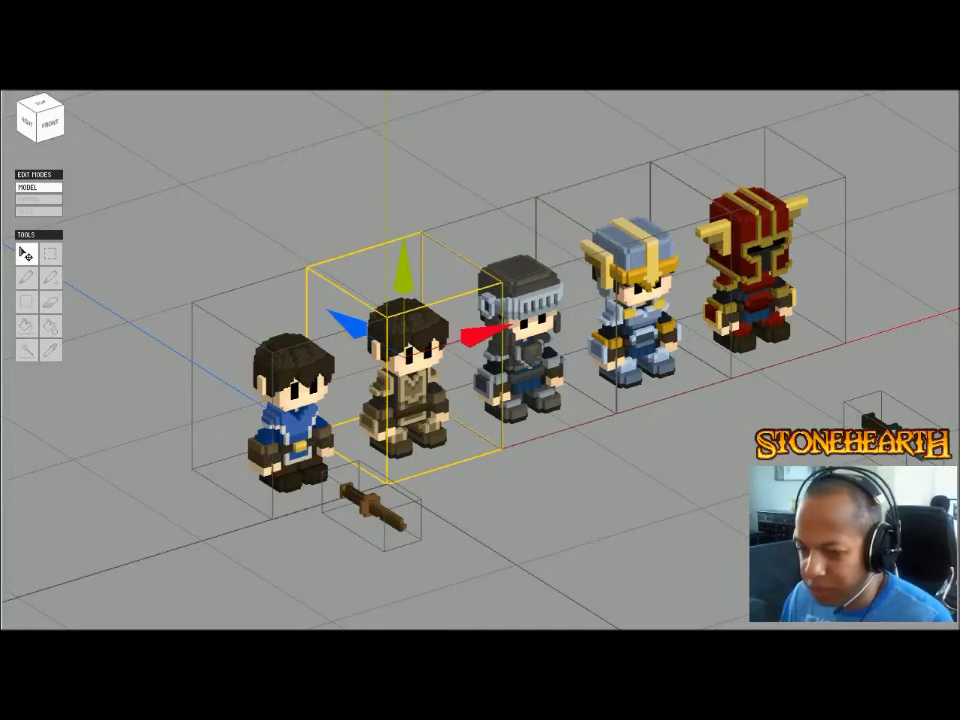
key("Escape")
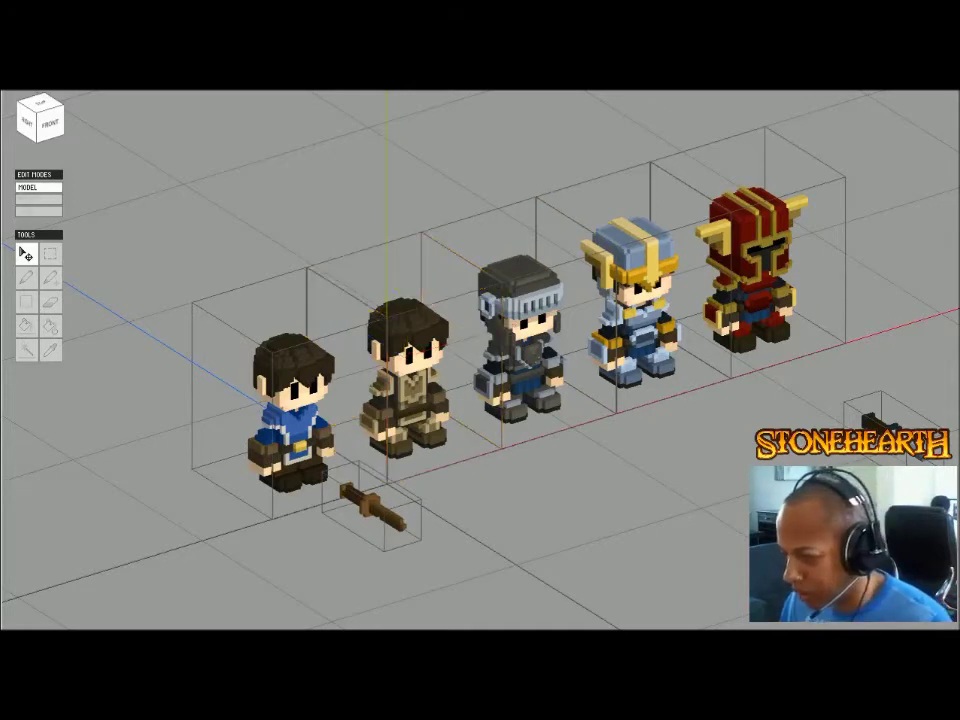
left_click(430, 449)
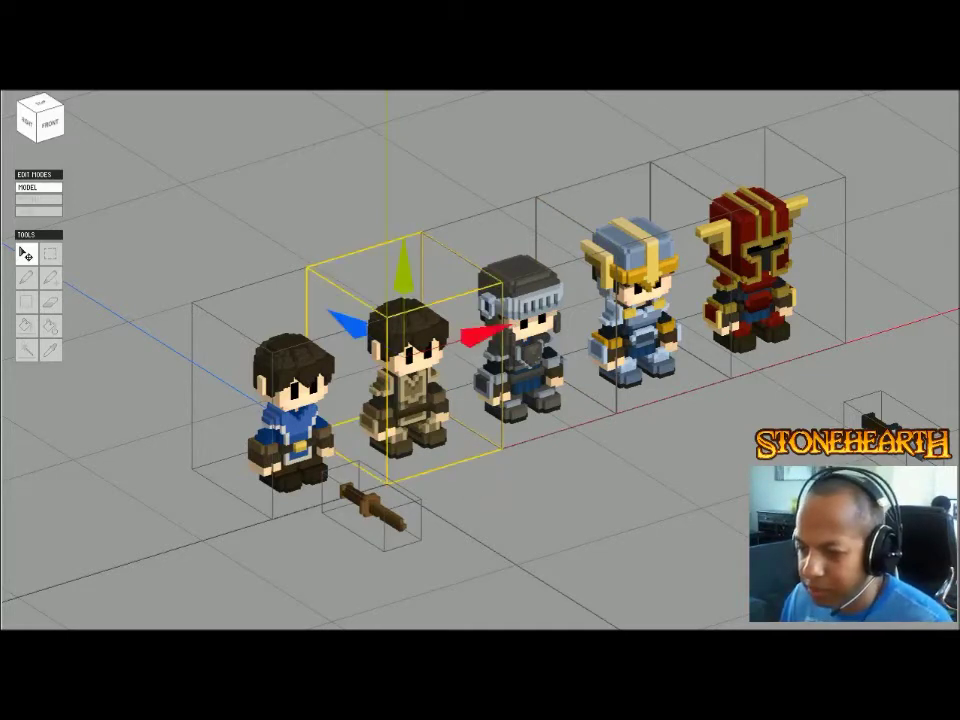
- Move the golden hammer along the red axis to the ground in front of the red knight
mouse_move(480, 380)
right_mouse_down()
mouse_move(492, 380)
mouse_move(375, 385)
mouse_move(505, 380)
mouse_move(475, 378)
right_mouse_up()
scroll(480, 360, "up", 5)
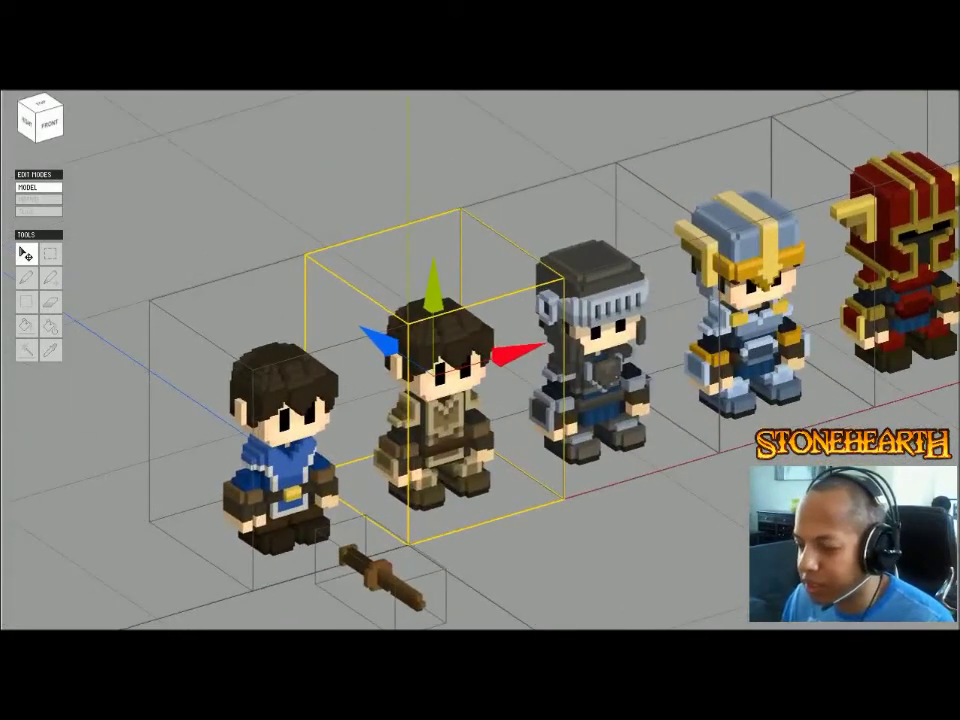
scroll(480, 360, "down", 2)
right_click_drag(480, 360, 445, 355)
scroll(480, 360, "down", 3)
middle_click_drag(480, 360, 155, 316)
left_click_drag(874, 296, 555, 387)
left_click(676, 458)
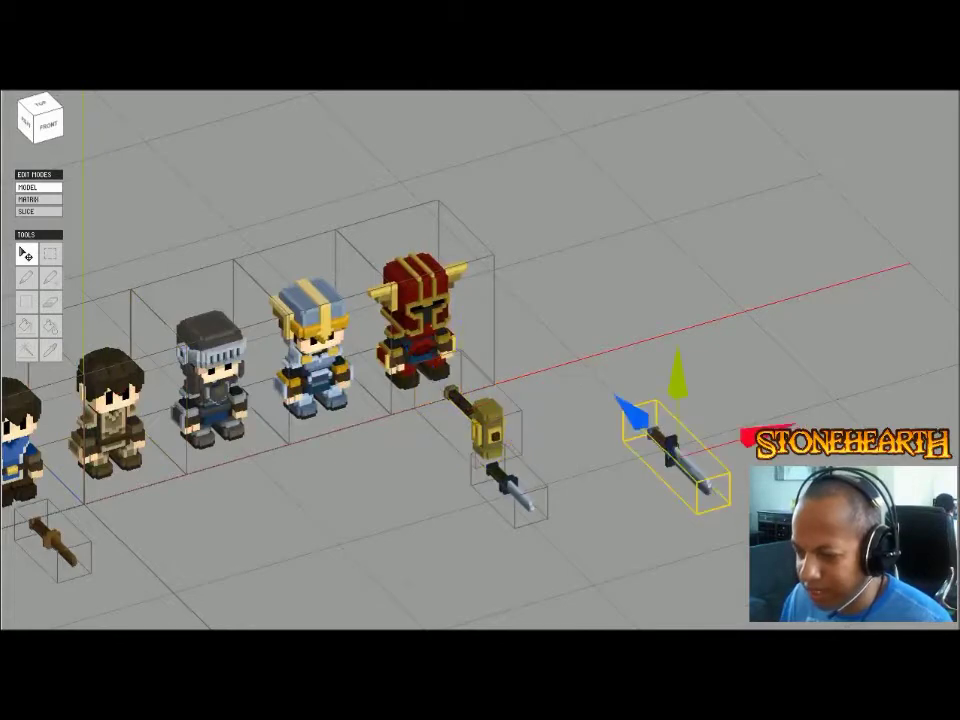
left_click(510, 487, "shift")
left_click_drag(760, 423, 506, 476)
left_click_drag(731, 516, 475, 430)
left_click(400, 520)
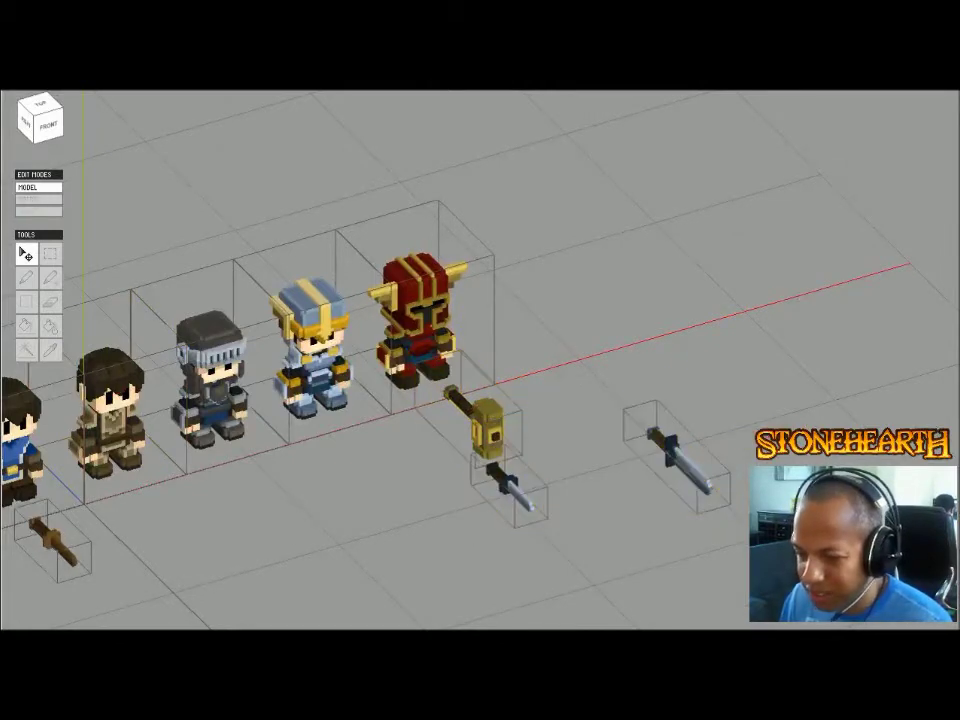
- Examine the row of soldier variants and their weapons from several angles and distances
middle_click_drag(400, 520, 670, 447)
scroll(670, 447, "up", 3)
right_click_drag(670, 447, 710, 447)
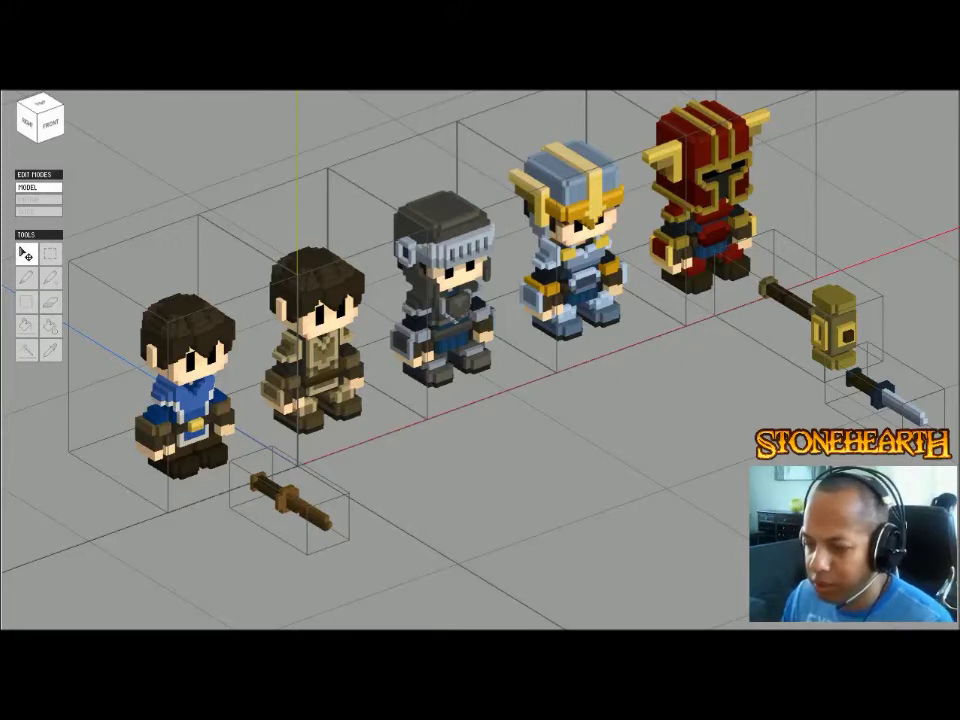
middle_click_drag(420, 380, 583, 395)
mouse_move(583, 395)
right_mouse_down()
mouse_move(555, 398)
mouse_move(583, 395)
right_mouse_up()
scroll(480, 380, "down", 5)
right_click_drag(480, 380, 448, 385)
scroll(448, 385, "up", 5)
middle_click_drag(480, 380, 330, 367)
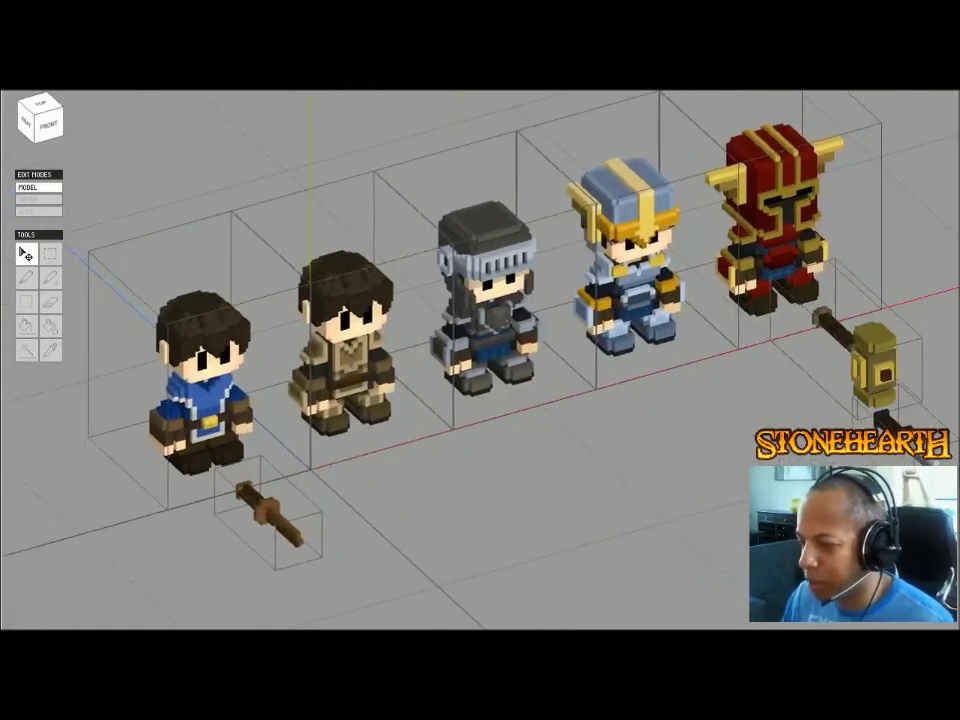
right_click_drag(330, 367, 350, 367)
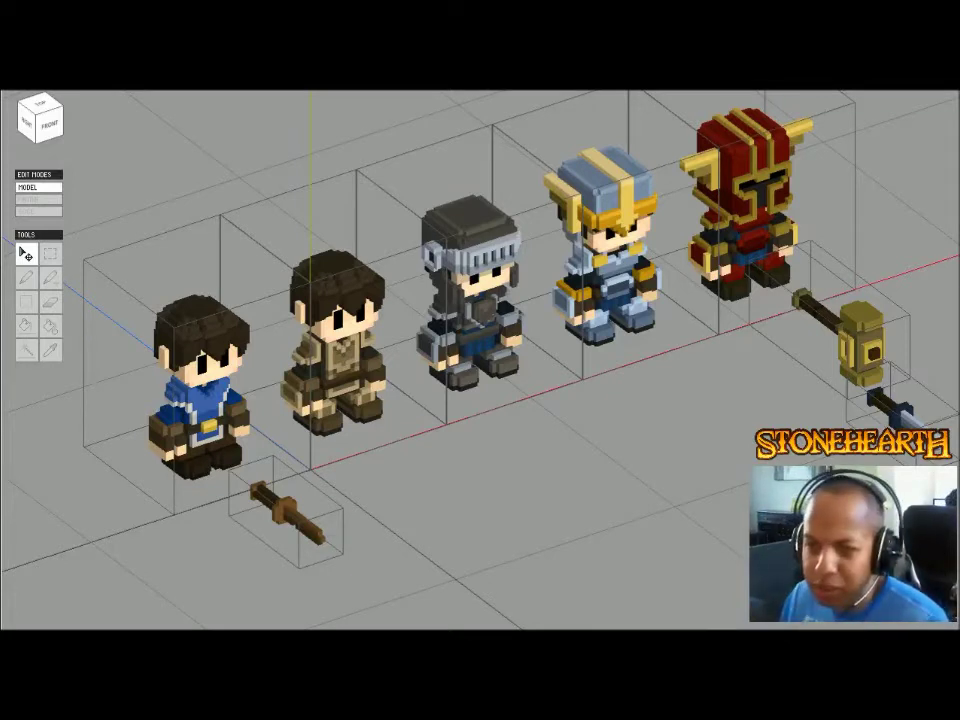
- Switch to the carpenter's workshop model and delete the small light-wood block outside the workshop
left_click(120, 94)
scroll(502, 354, "up", 5)
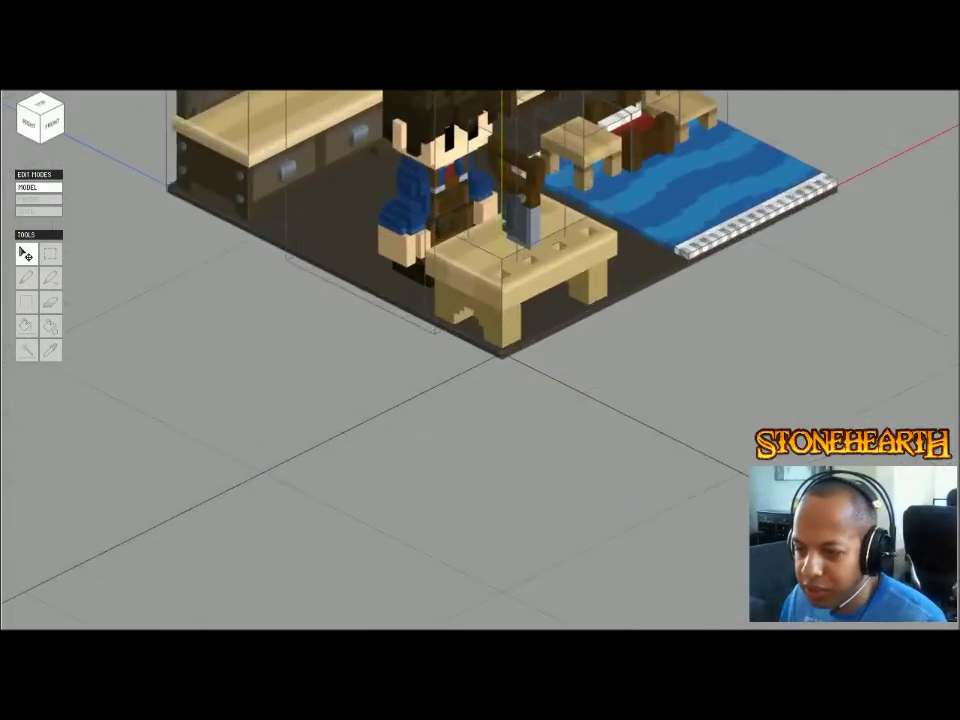
scroll(502, 354, "down", 3)
middle_click_drag(74, 473, 279, 517)
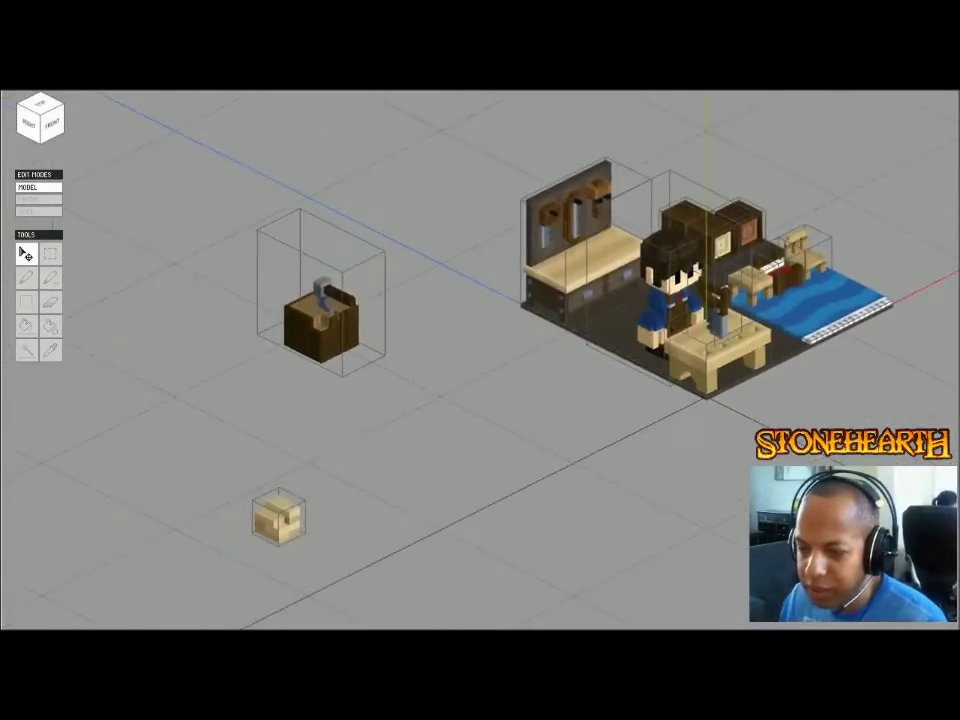
left_click(279, 517)
key("Delete")
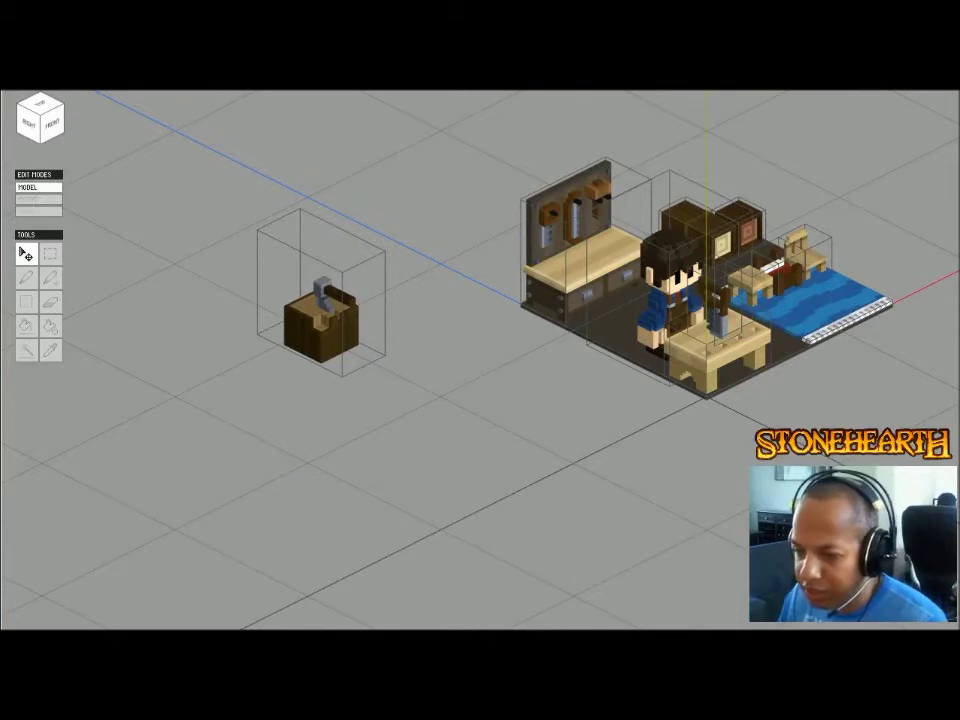
- Examine the dark wooden chopping block with its grey-headed tool and the workshop beside it
left_click(321, 328)
middle_click_drag(321, 328, 259, 373)
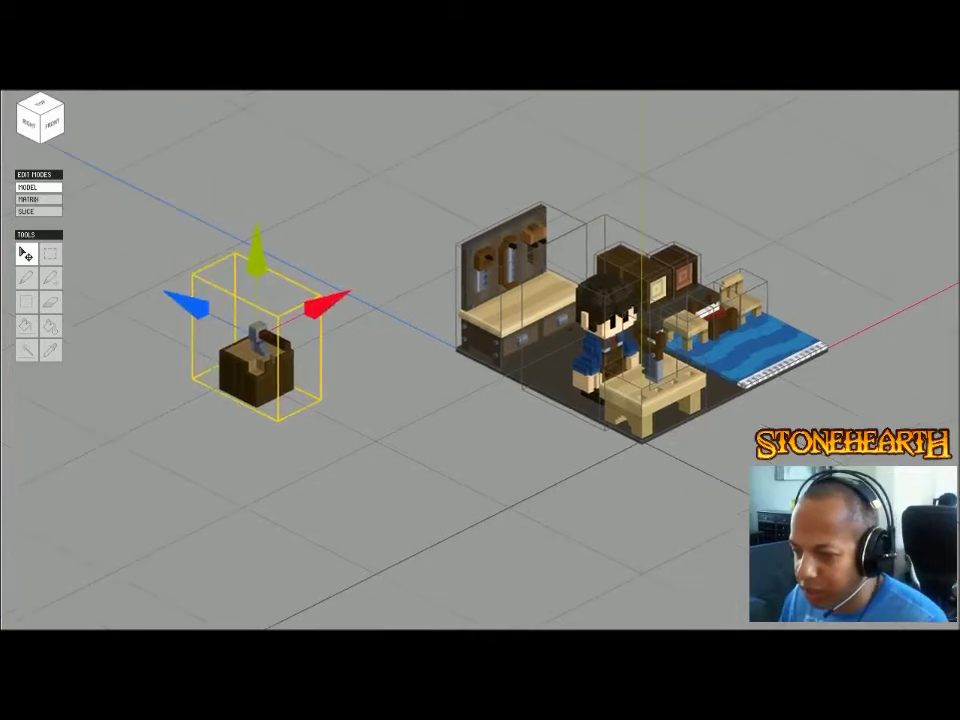
right_click_drag(259, 373, 200, 378)
scroll(480, 360, "up", 5)
right_click_drag(480, 360, 515, 360)
scroll(480, 360, "down", 4)
middle_click_drag(400, 400, 412, 340)
left_click(391, 372)
right_click_drag(412, 340, 462, 318)
scroll(480, 360, "down", 3)
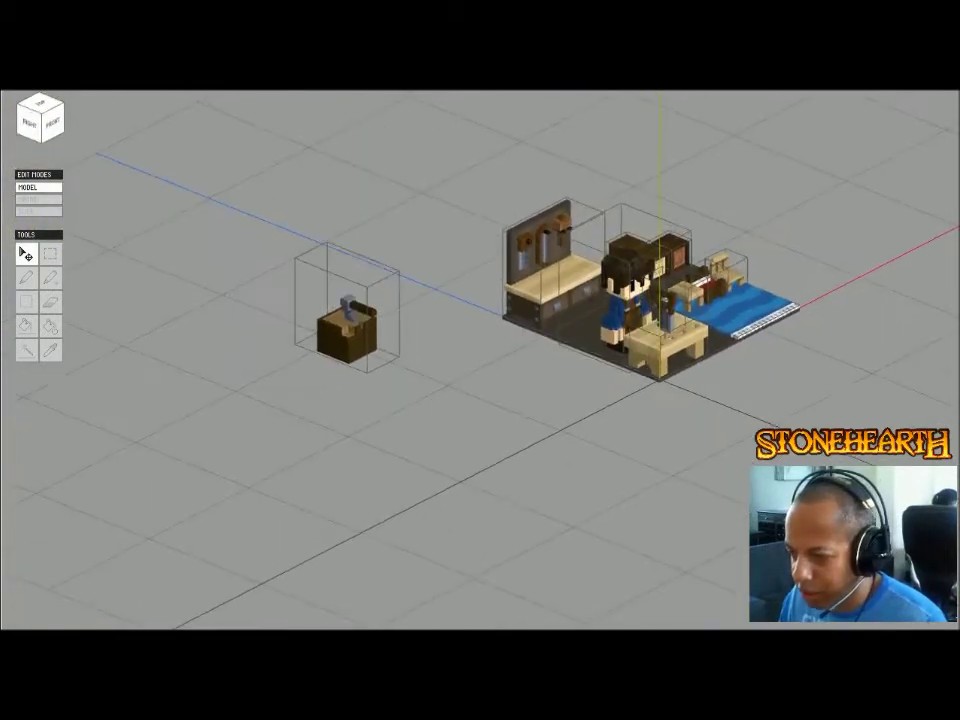
- Slide the chopping block along the blue axis towards the workshop and move the light-wood workbench out of it along the red axis
scroll(480, 360, "up", 3)
left_click(672, 318)
left_click(400, 400)
left_click(470, 210)
scroll(480, 260, "down", 2)
left_click(191, 305)
left_click_drag(100, 241, 367, 350)
left_click(642, 325)
left_click_drag(729, 285, 292, 512)
- Duplicate the chopping block and position the copy in front of the carpenter at the workshop's front corner
left_click(458, 410)
key("ctrl+v")
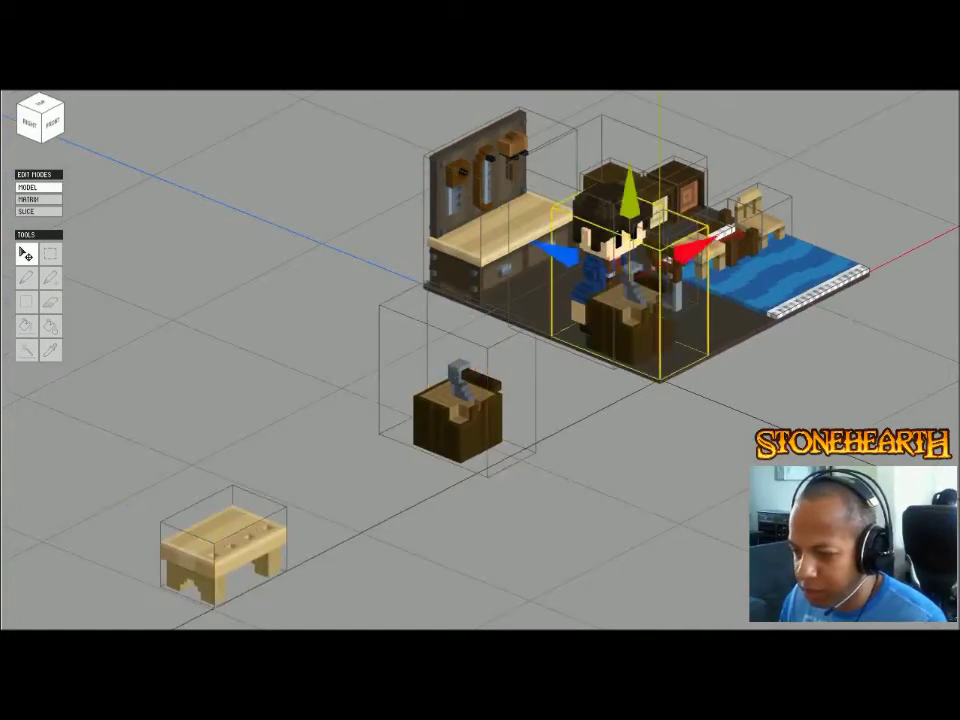
left_click_drag(560, 252, 588, 262)
left_click_drag(716, 260, 728, 254)
left_click_drag(595, 259, 592, 258)
left_click_drag(728, 255, 730, 254)
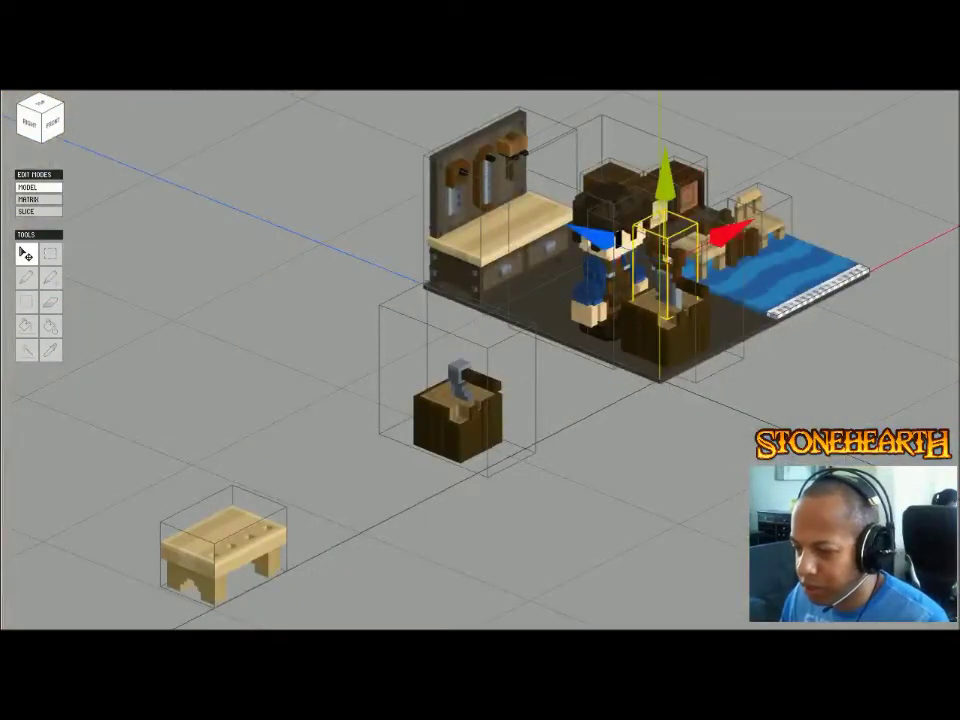
- Open the copied chopping block for voxel editing and delete the light-grey head and long brown handle of its tool
left_click(664, 338)
key("Tab")
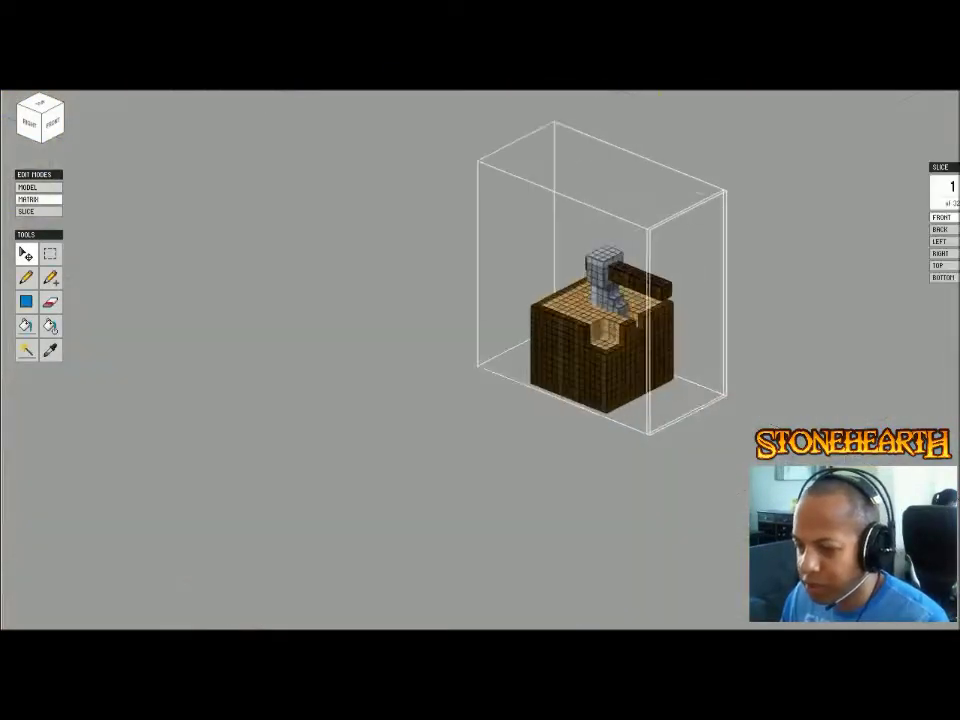
key("f")
key("w")
left_click(510, 388)
left_click(497, 338, "shift")
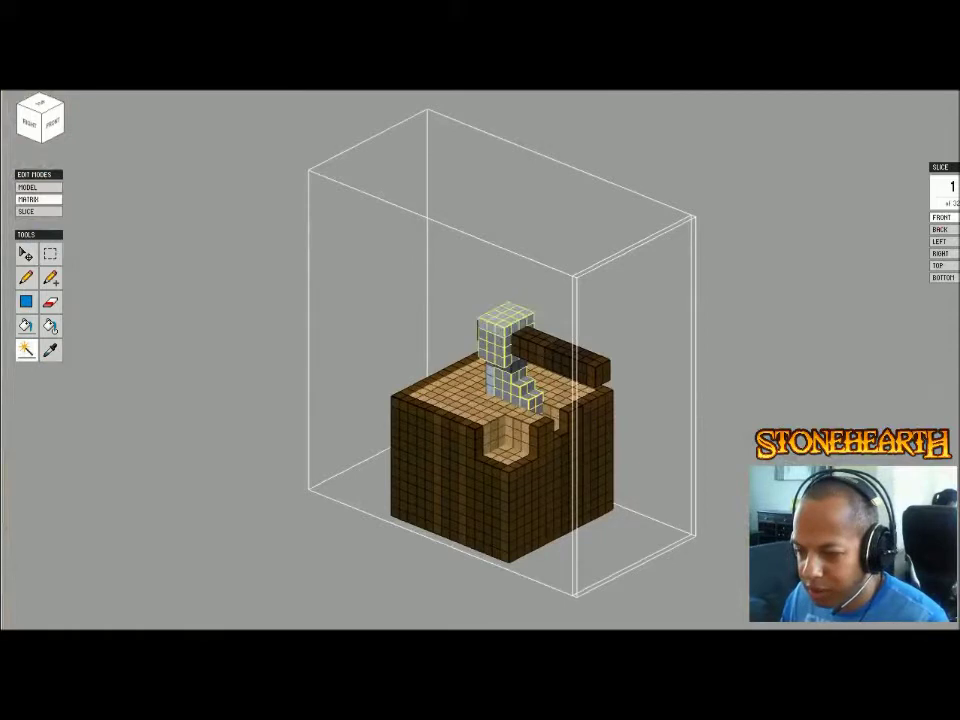
left_click(543, 352, "shift")
left_click(569, 362, "shift")
left_click(598, 370, "shift")
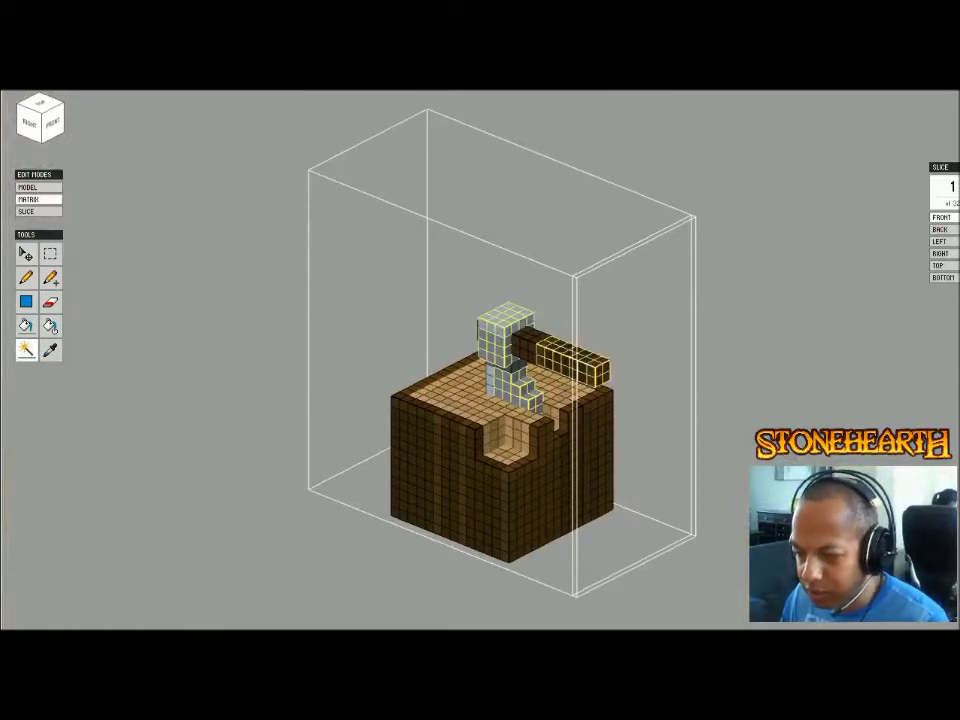
key("Delete")
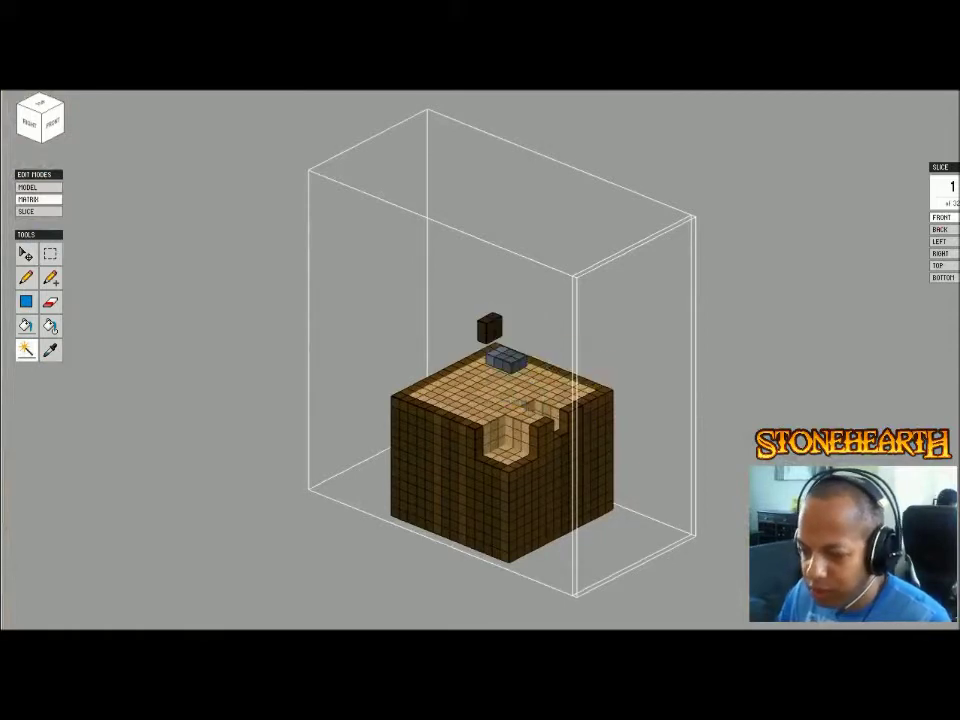
- Delete the leftover dark brown and blue-grey tool voxels above the copied chopping block and return to the model view
left_click(514, 364)
left_click(490, 329, "shift")
left_click(497, 357, "shift")
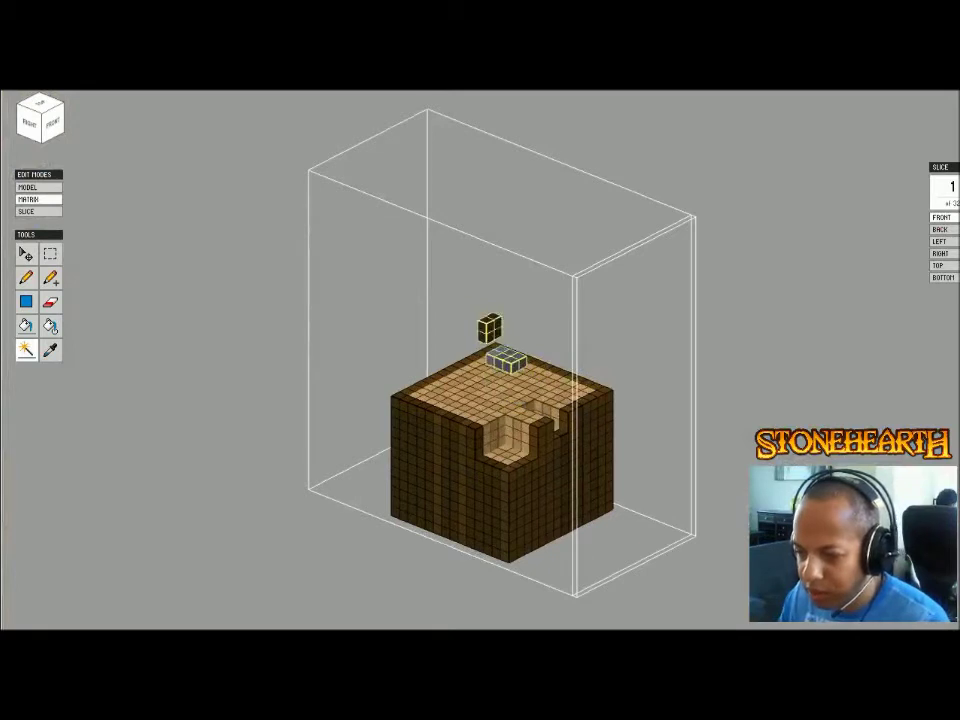
key("Delete")
scroll(502, 354, "up", 3)
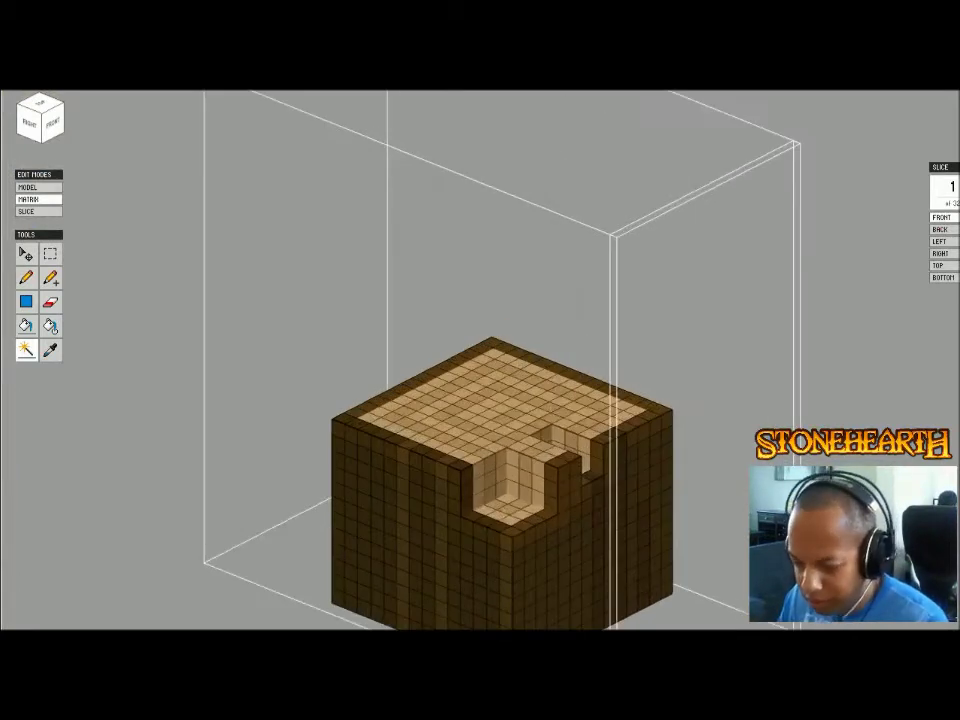
key("b")
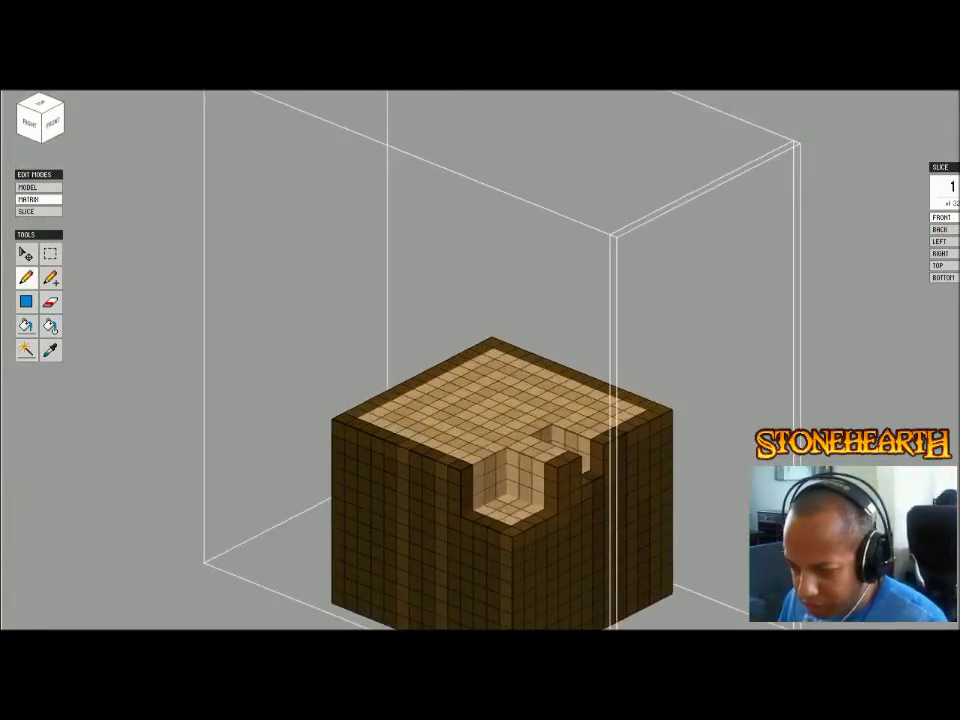
key("Tab")
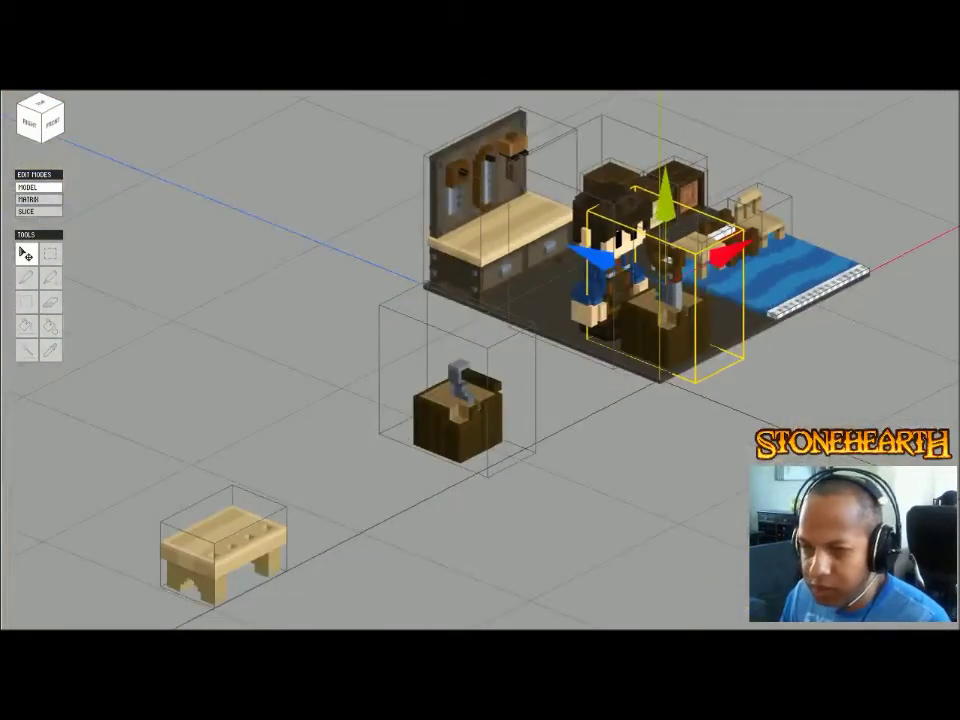
- Try the copied chopping block in different orientations by rotating it a full turn about the vertical axis
key("y")
key("y")
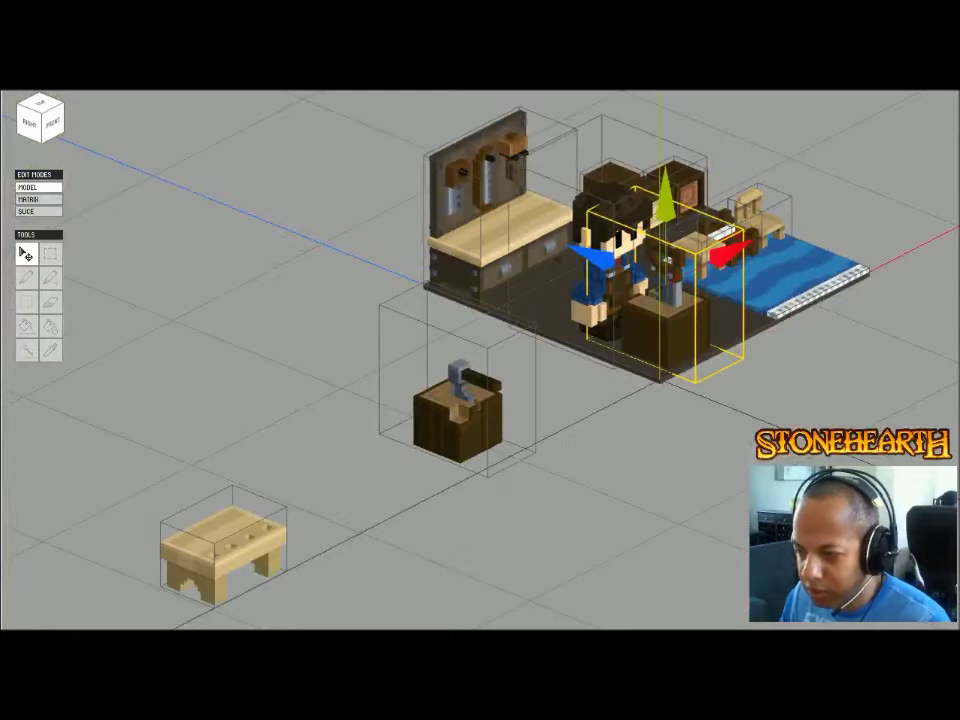
key("y")
key("y")
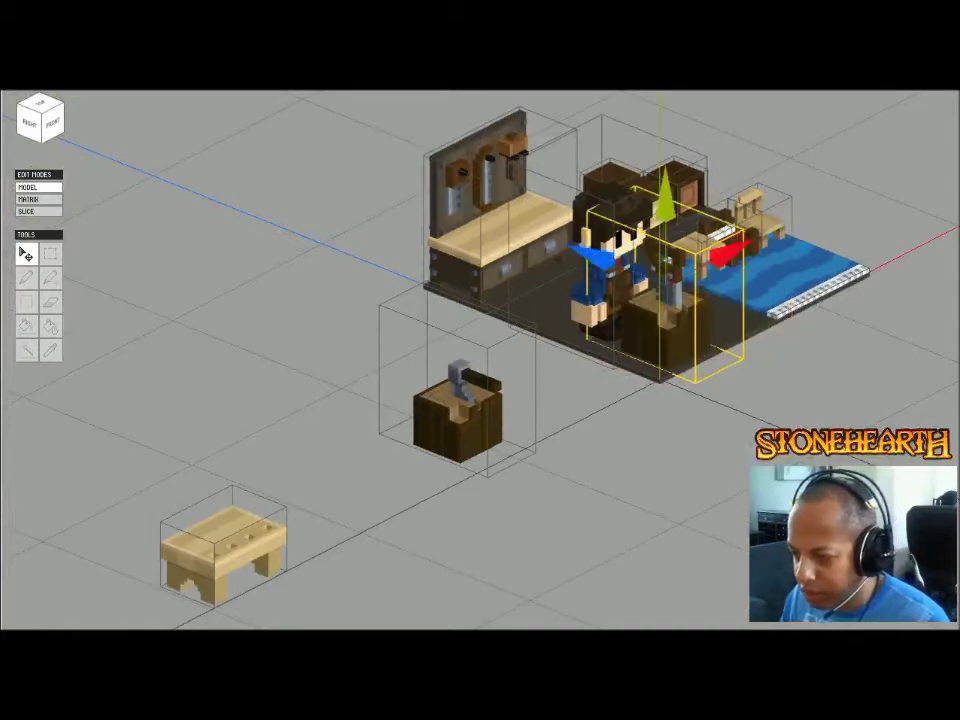
- Raise the separate tool model so it stands on top of the chopping block in front of the carpenter
left_click(770, 375)
left_click(673, 285)
left_click_drag(665, 180, 665, 154)
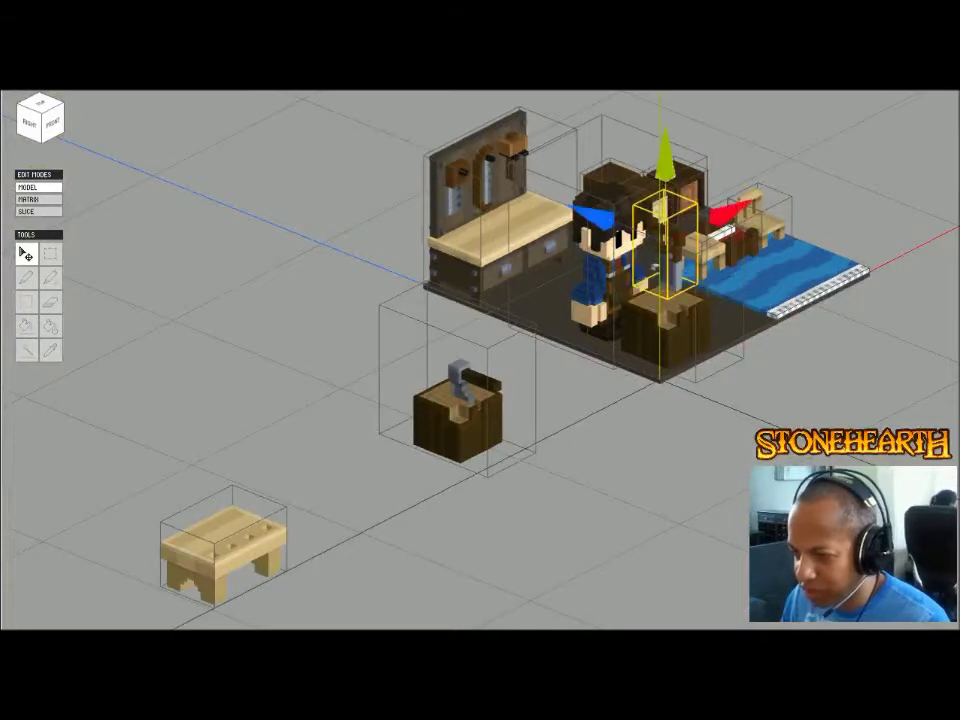
scroll(740, 200, "up", 5)
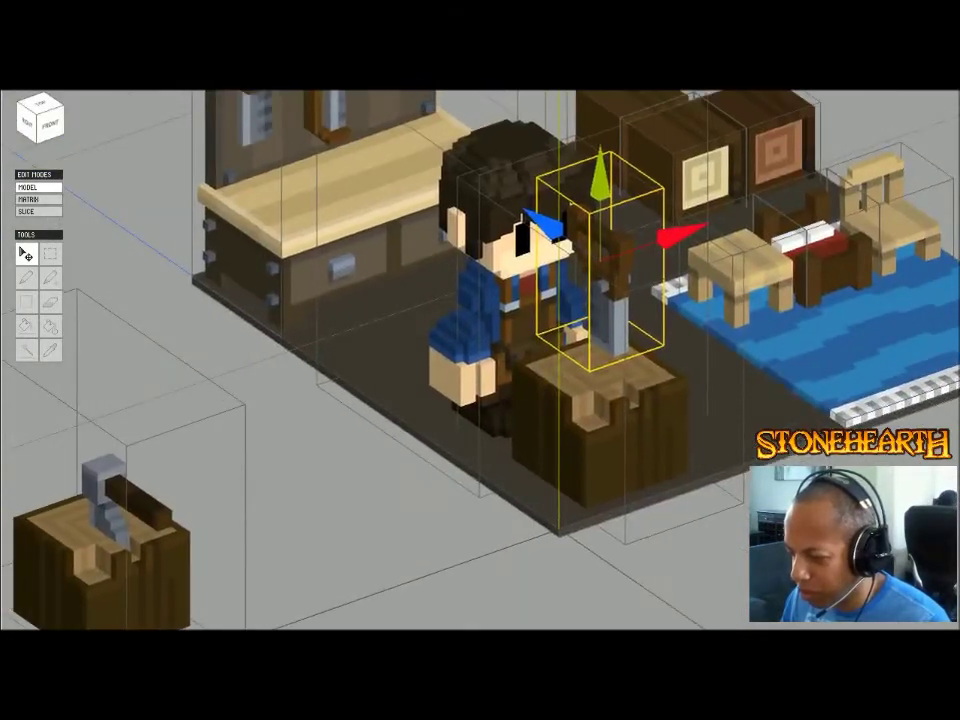
right_click_drag(400, 500, 450, 500)
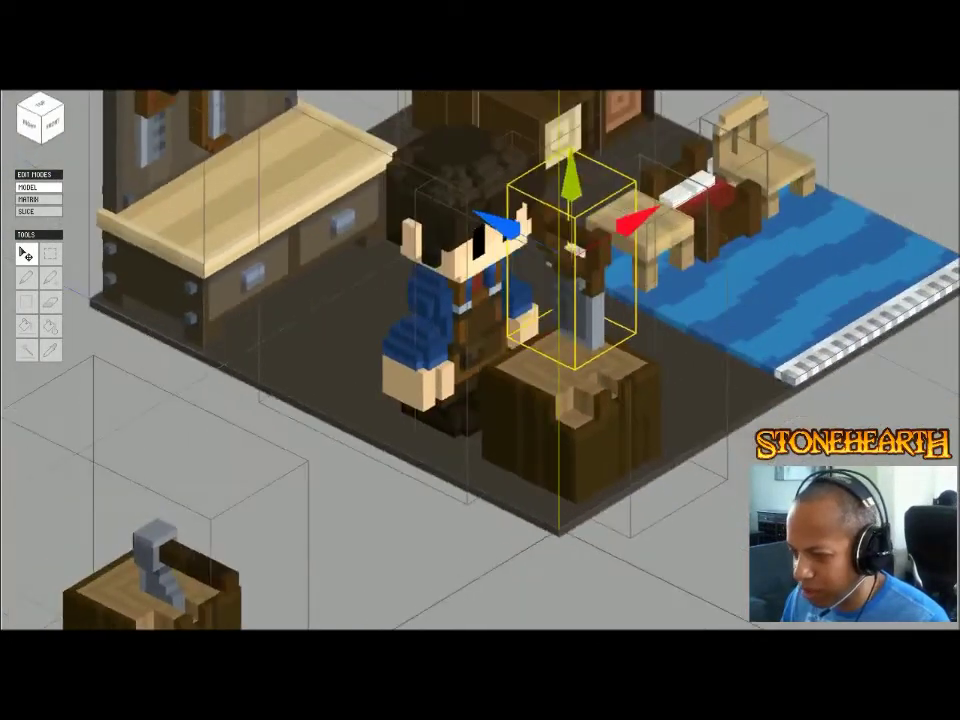
scroll(480, 400, "down", 2)
left_click(400, 520)
scroll(400, 520, "down", 2)
middle_click_drag(400, 520, 524, 460)
scroll(662, 437, "down", 3)
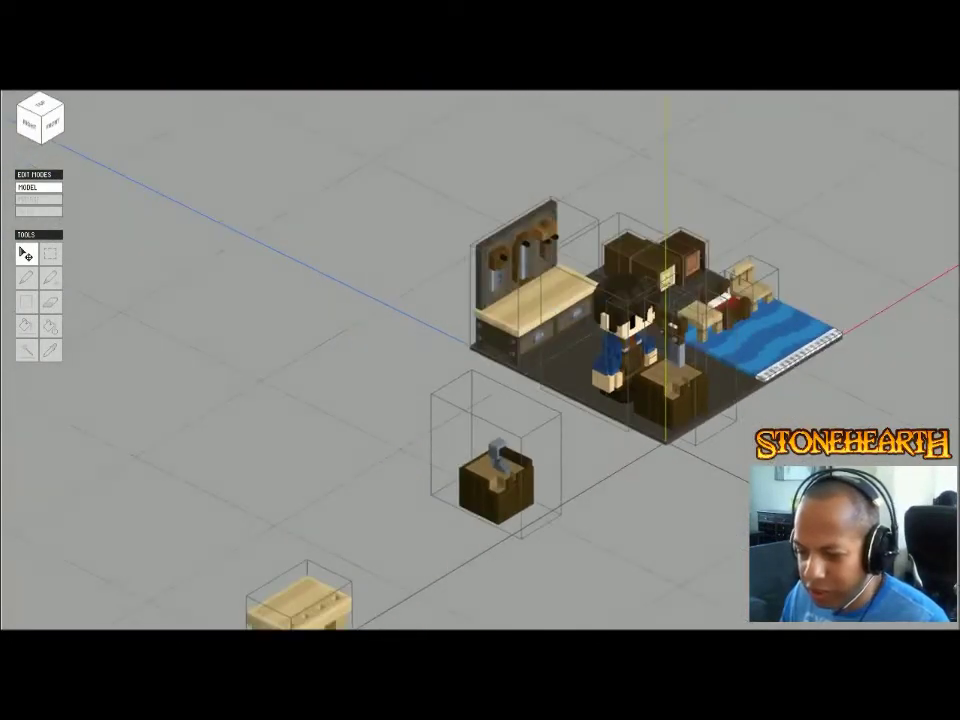
- Move the original chopping block away along the blue axis and bring the light wooden bench up beside the workshop's front corner
middle_click_drag(662, 437, 698, 323)
left_click(336, 508)
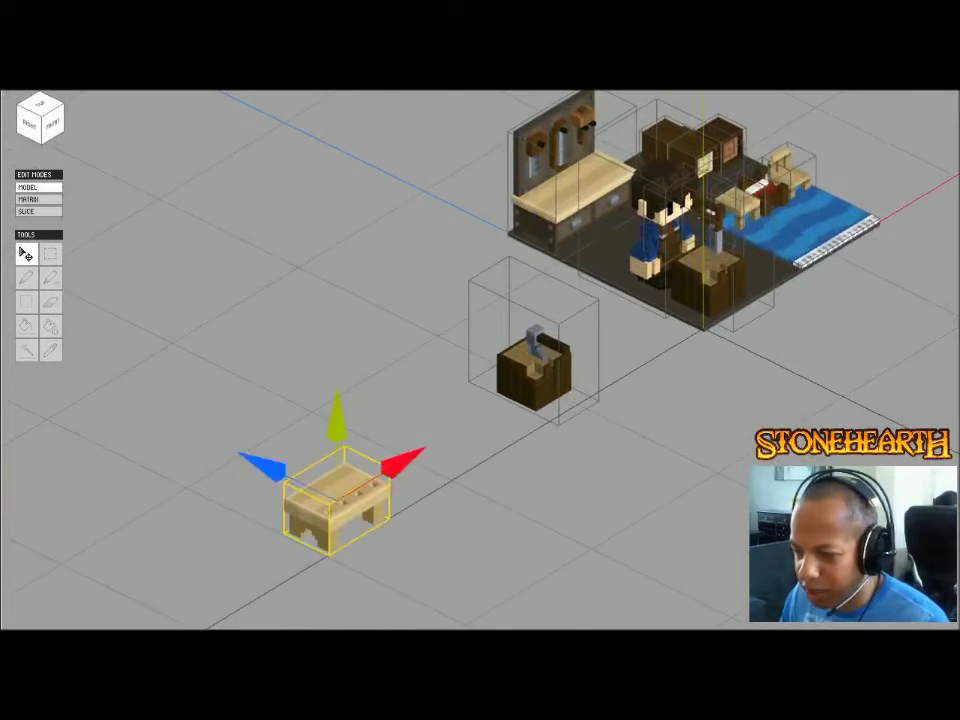
left_click(534, 375)
left_click_drag(455, 303, 105, 132)
left_click(337, 500)
left_click_drag(385, 468, 665, 320)
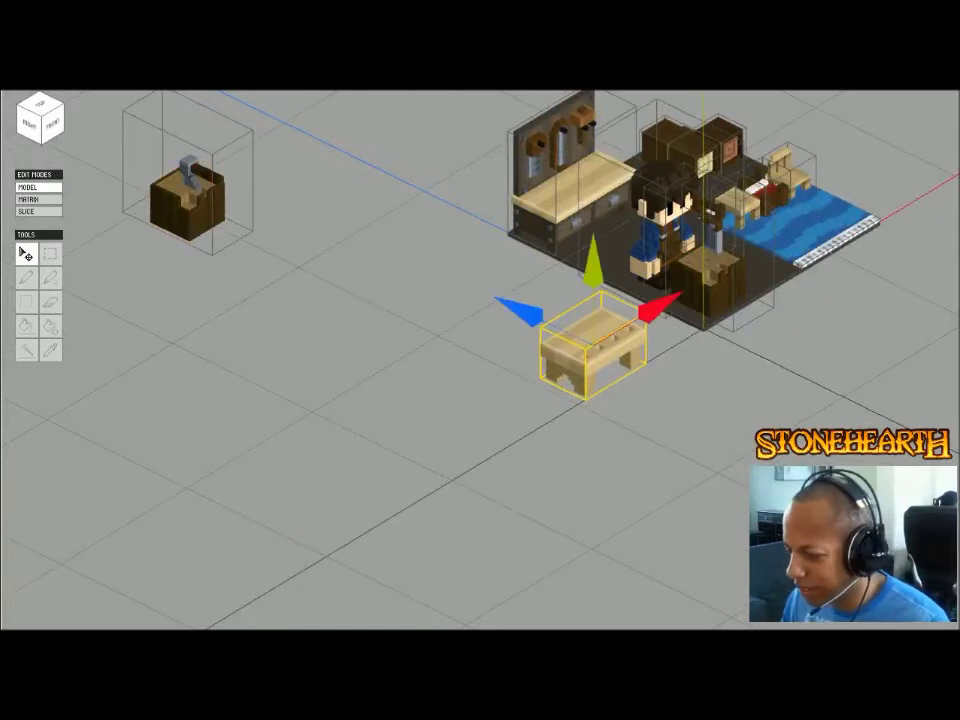
- Move the workbench with the tool wall off the workshop floor, well away along the blue axis
scroll(700, 325, "up", 4)
scroll(650, 350, "down", 1)
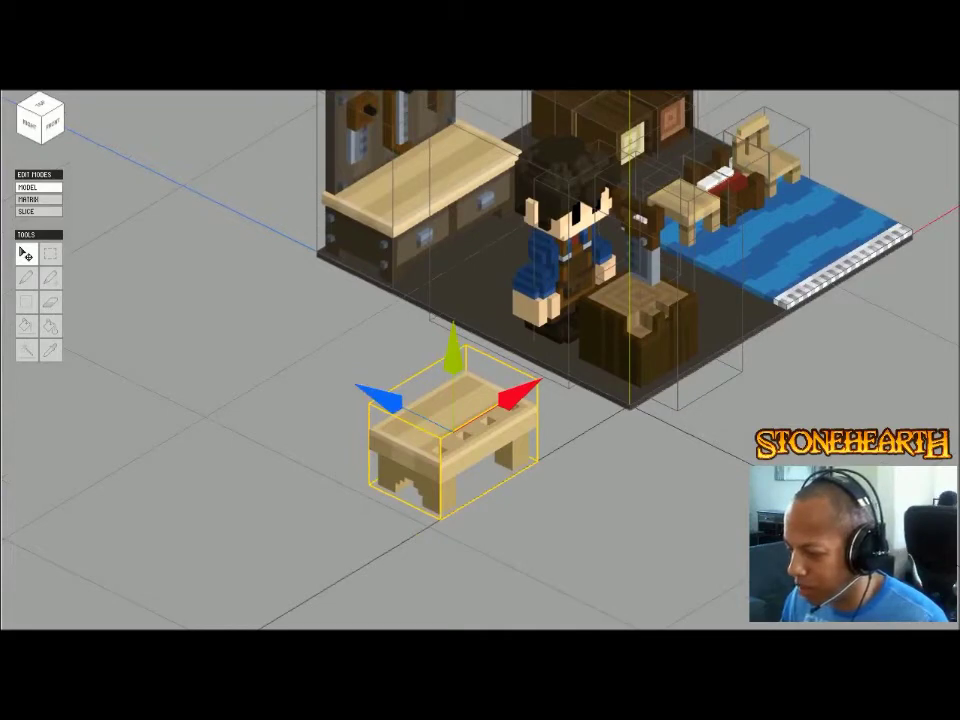
scroll(660, 400, "down", 3)
scroll(660, 400, "up", 4)
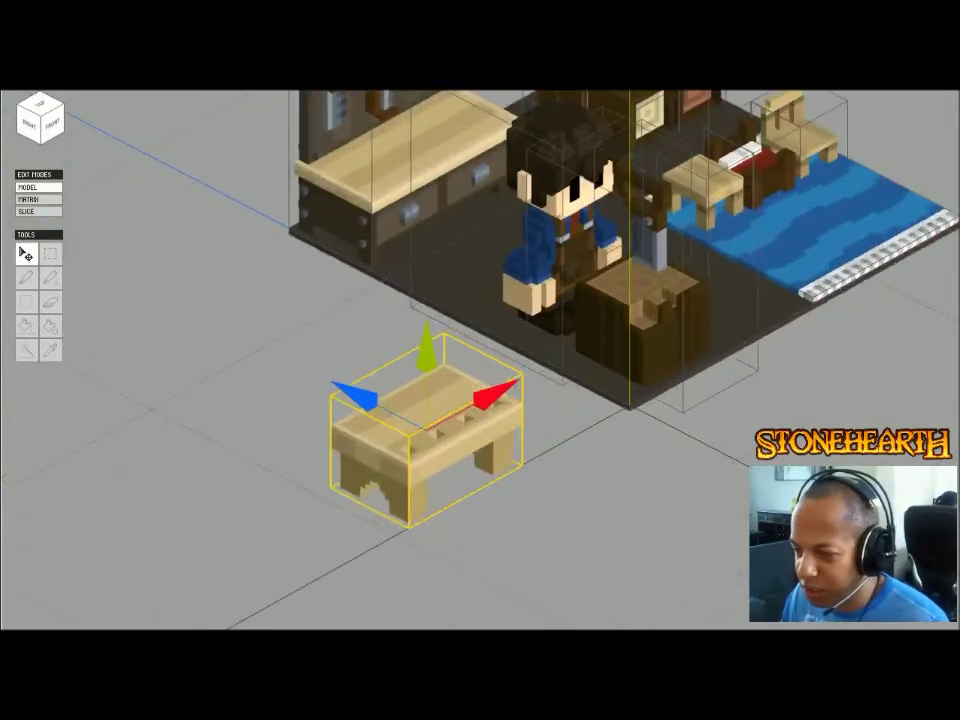
left_click(660, 365)
scroll(660, 365, "down", 3)
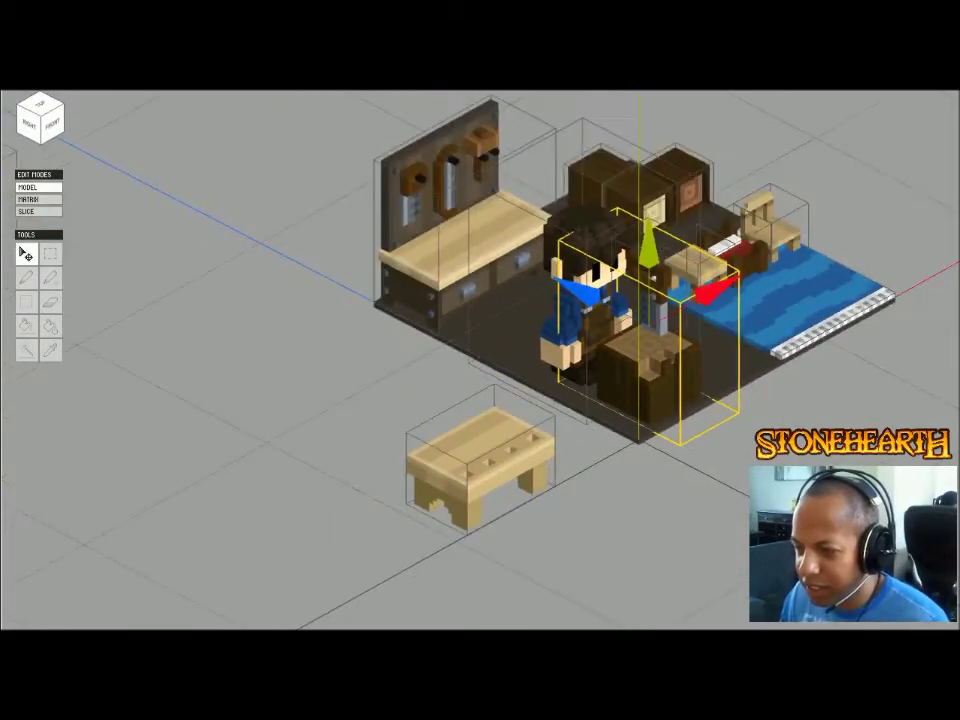
mouse_move(640, 365)
right_mouse_down()
mouse_move(675, 350)
mouse_move(640, 342)
right_mouse_up()
left_click(460, 265)
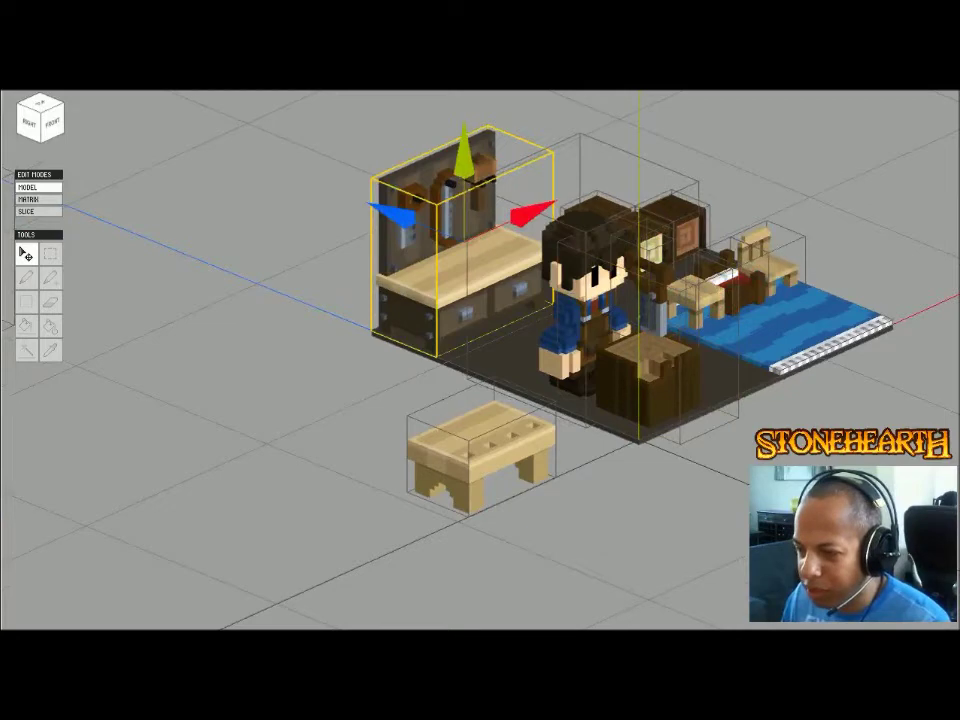
right_click_drag(460, 265, 461, 295)
scroll(640, 360, "down", 3)
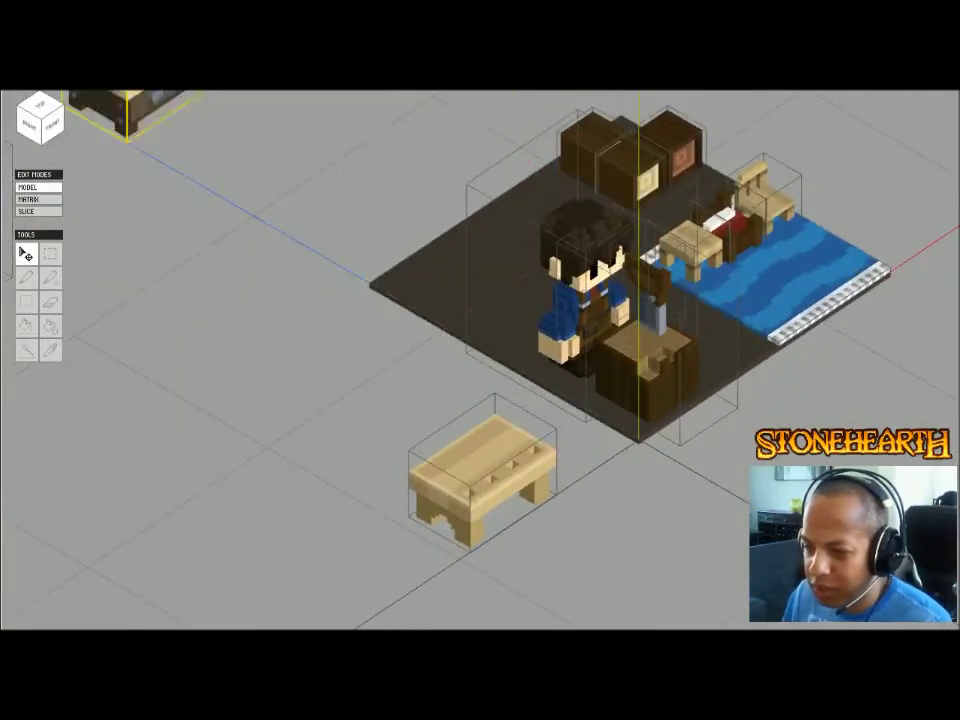
scroll(640, 360, "down", 4)
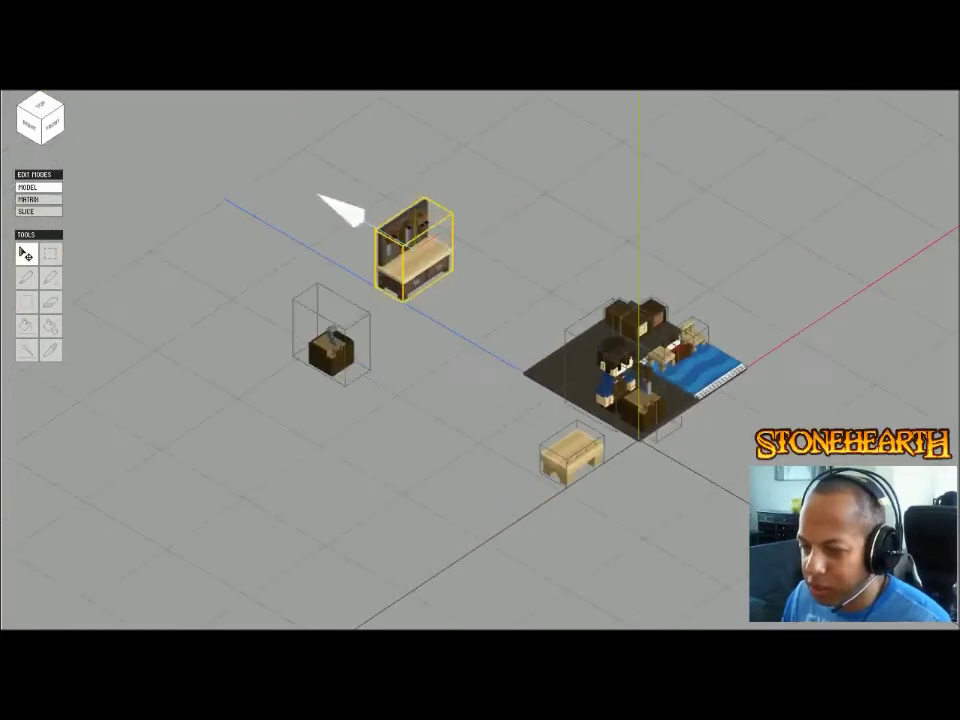
- Move the light wooden bench away from the workshop along the red axis
scroll(640, 360, "up", 4)
left_click(527, 460)
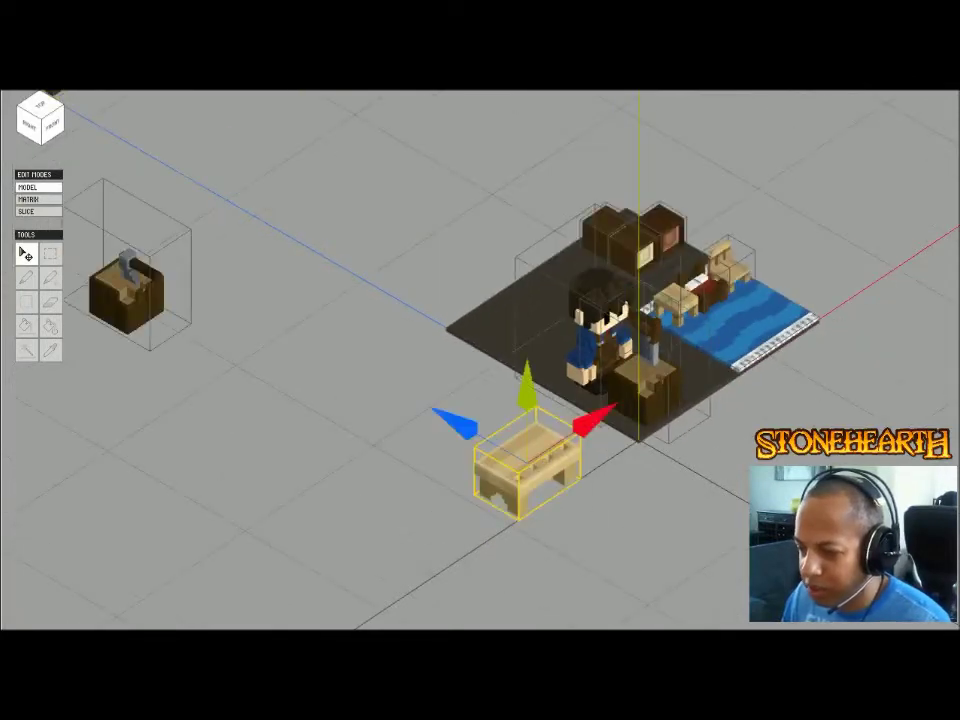
left_click_drag(595, 420, 332, 593)
- Examine the workshop layout around the carpenter and chopping block from above and at an angle
scroll(480, 360, "up", 3)
right_click_drag(480, 360, 380, 360)
right_click_drag(332, 560, 430, 530)
scroll(432, 534, "down", 2)
middle_click_drag(480, 360, 394, 488)
right_click_drag(394, 400, 305, 525)
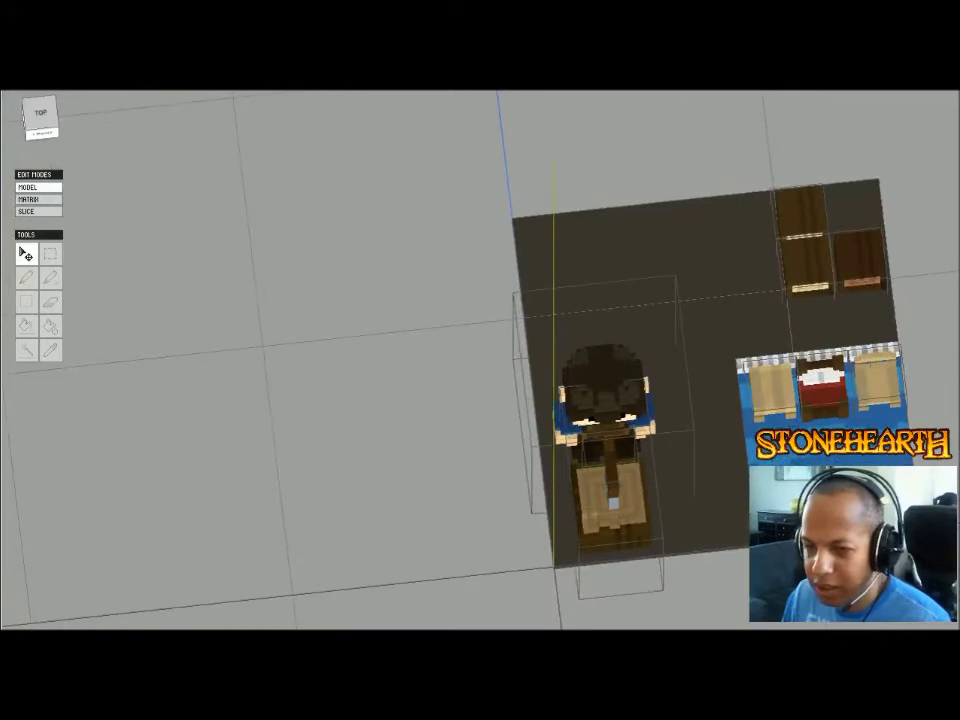
left_click(40, 114)
right_click_drag(300, 450, 386, 348)
middle_click_drag(555, 547, 634, 505)
scroll(634, 505, "down", 2)
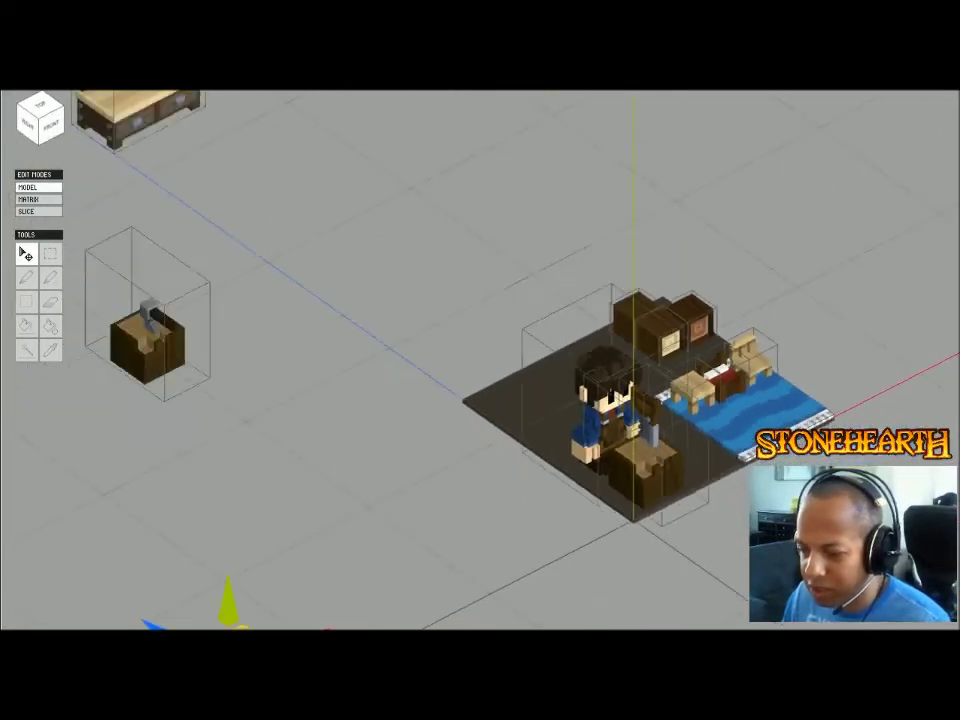
- Move the tool-wall workbench back along the blue axis until it stands just outside the workshop floor's corner
left_click(138, 118)
scroll(600, 400, "down", 2)
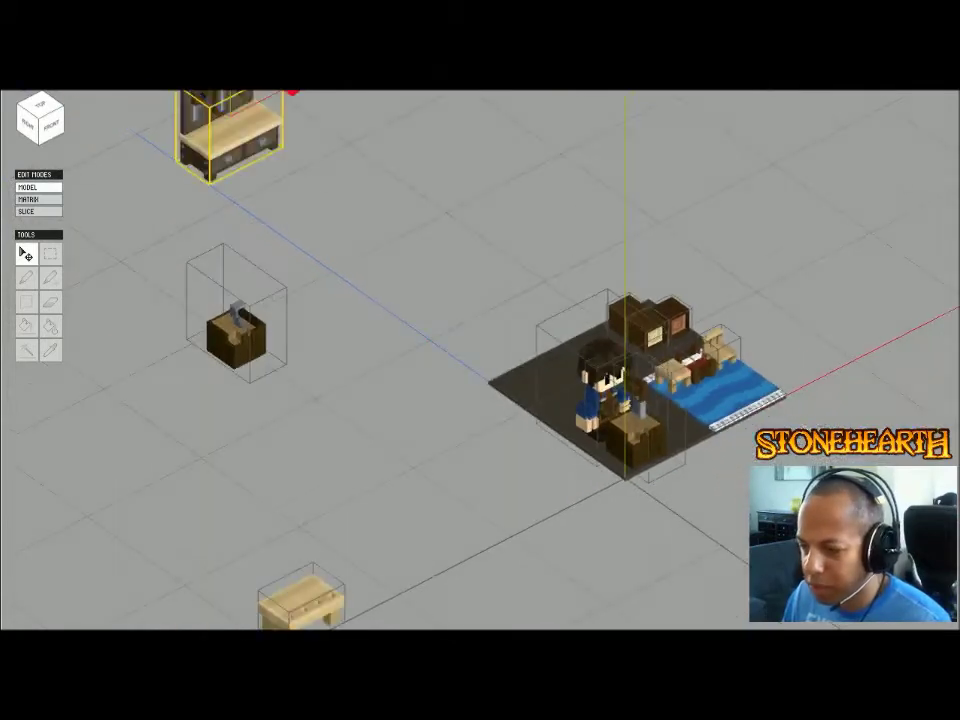
scroll(626, 480, "up", 3)
scroll(626, 480, "down", 3)
scroll(224, 310, "up", 2)
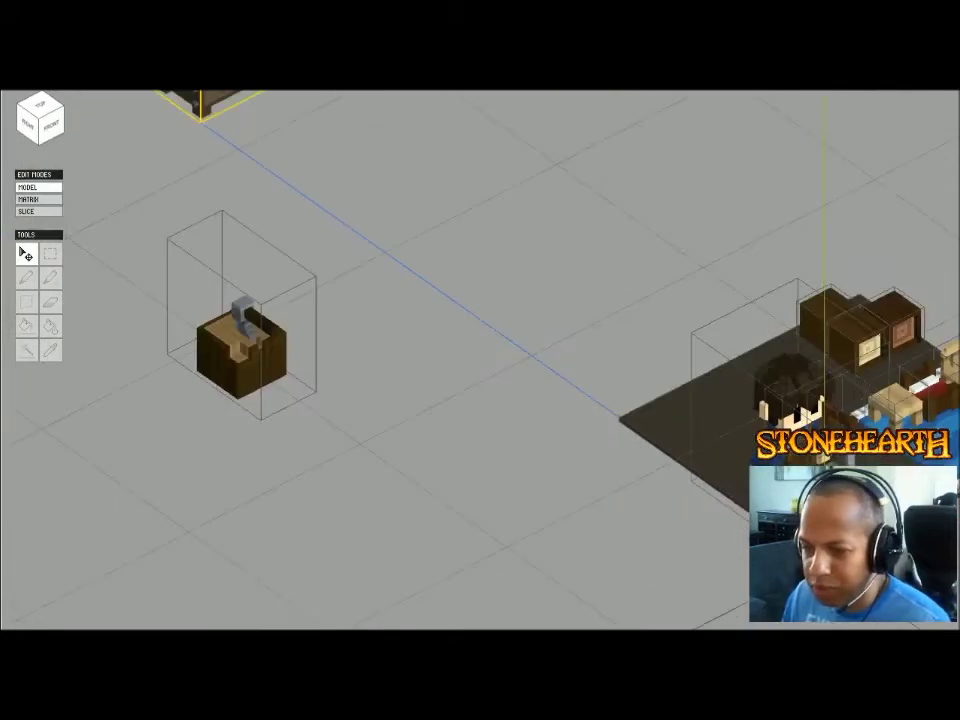
middle_click_drag(224, 310, 299, 403)
scroll(299, 403, "down", 1)
left_click_drag(255, 118, 549, 332)
middle_click_drag(549, 332, 381, 252)
scroll(710, 565, "up", 3)
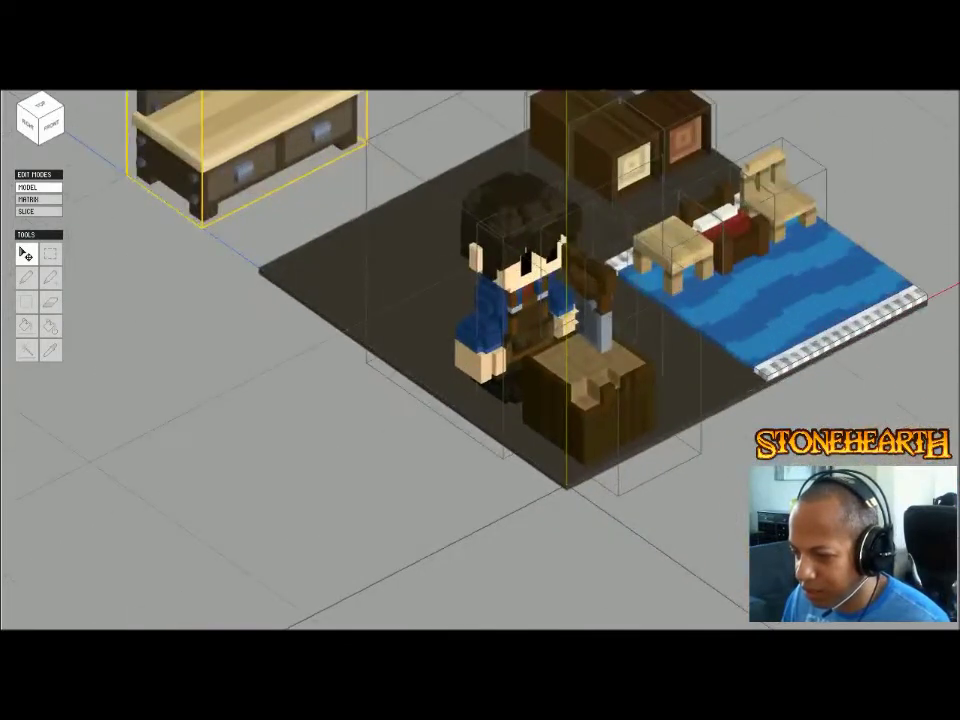
right_click_drag(710, 565, 738, 565)
middle_click_drag(440, 443, 520, 523)
scroll(520, 523, "down", 1)
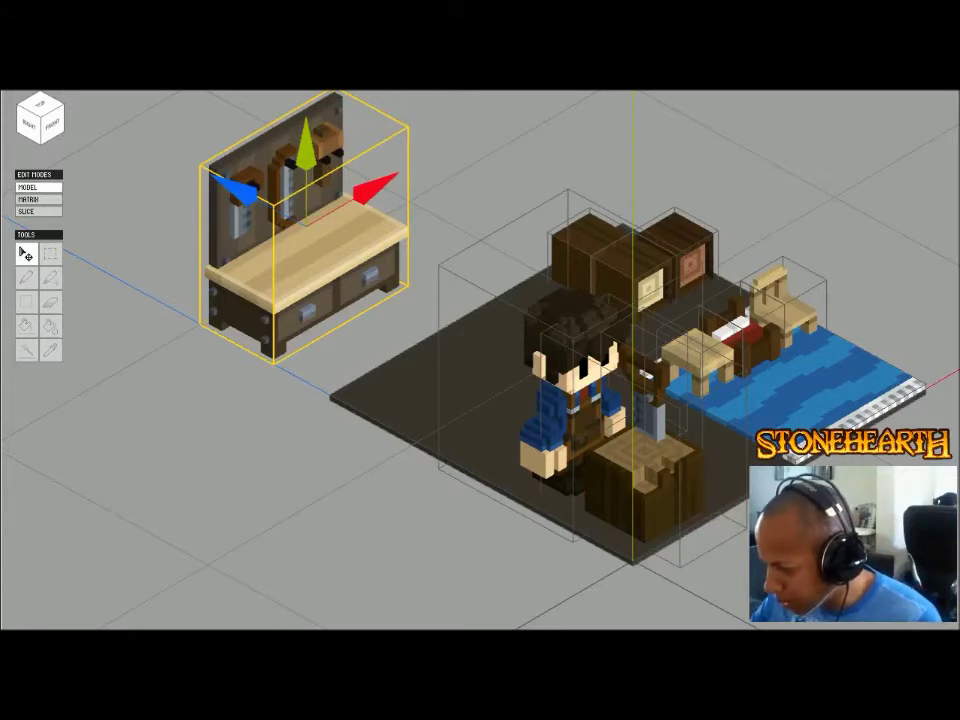
- Duplicate the tool-wall workbench and place the copy on the workshop floor at the corner next to the original
middle_click_drag(423, 401, 527, 391)
scroll(537, 319, "down", 2)
scroll(537, 319, "up", 2)
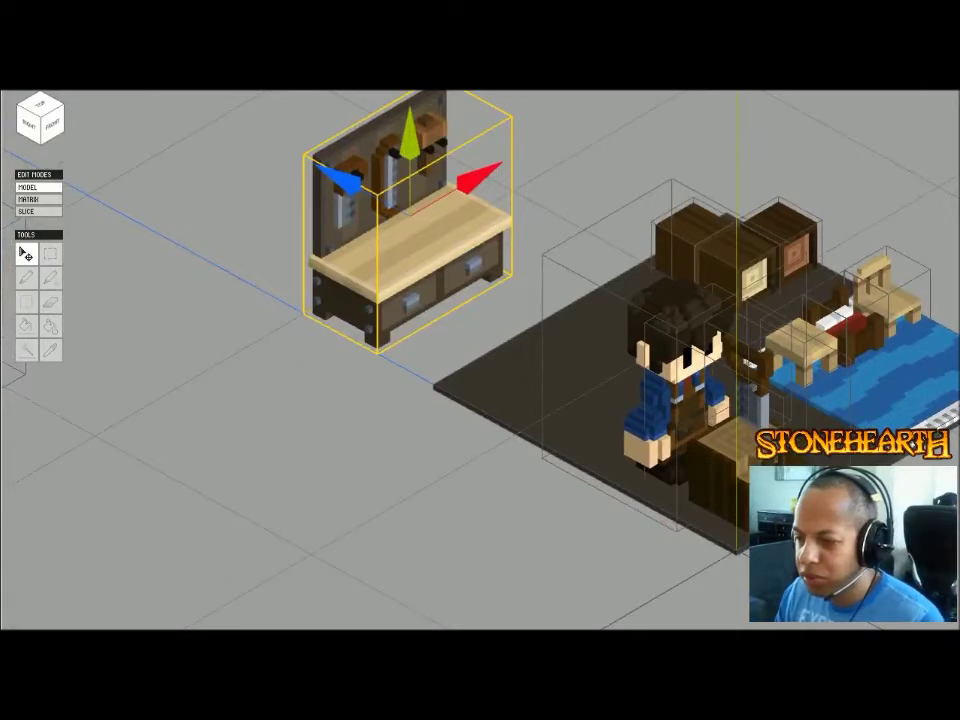
key("ctrl+v")
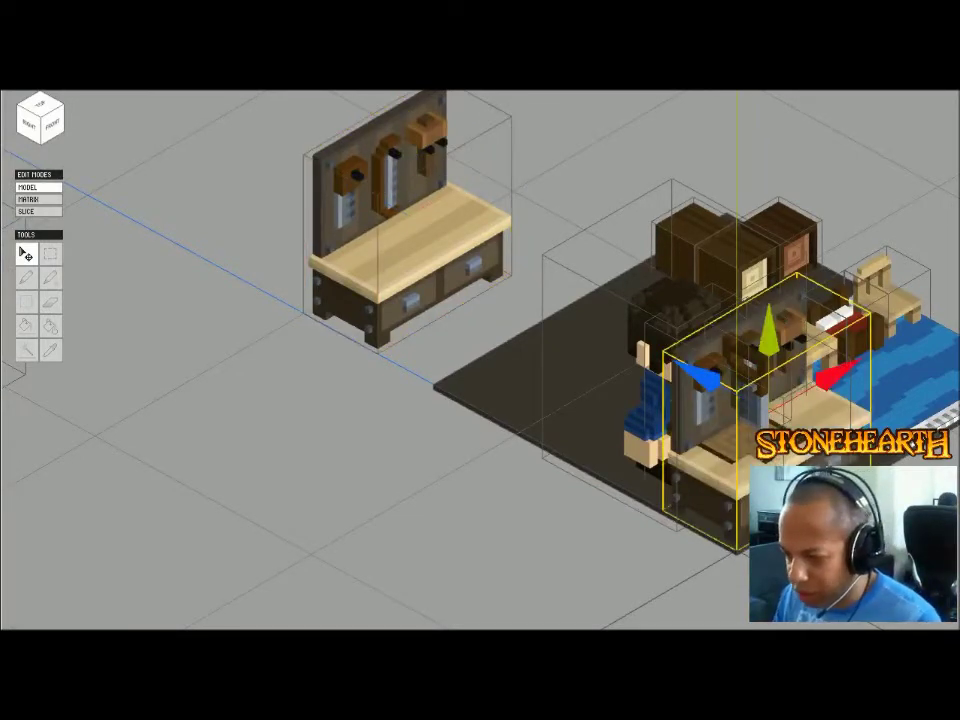
left_click_drag(678, 366, 448, 240)
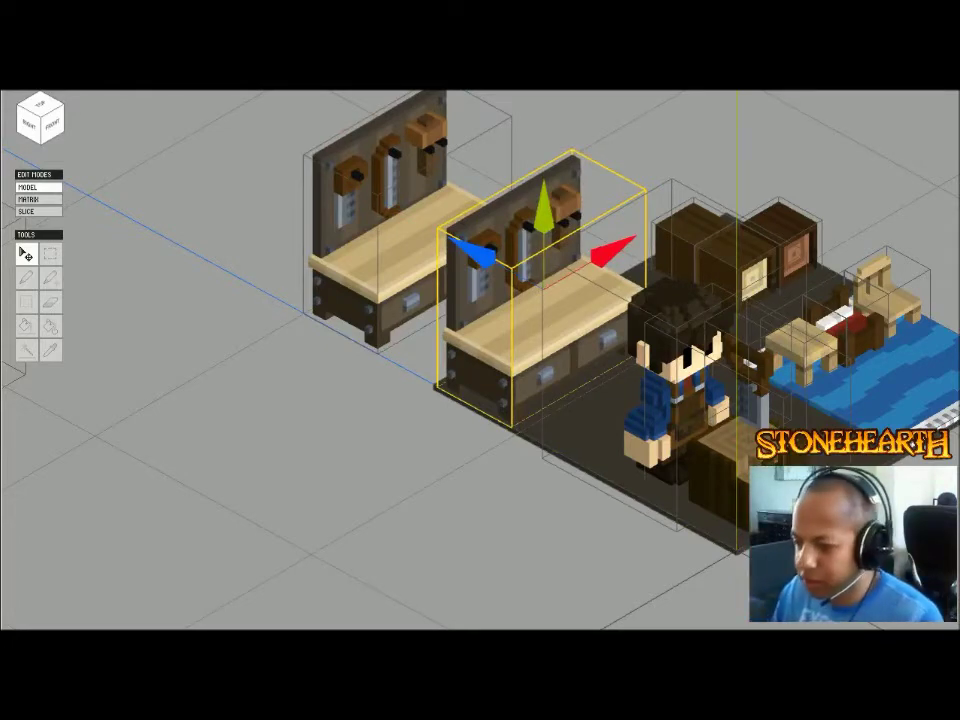
- Open the copied workbench for voxel editing, delete the tool wall above its tabletop and return to the model view
left_click(39, 199)
left_click(53, 124)
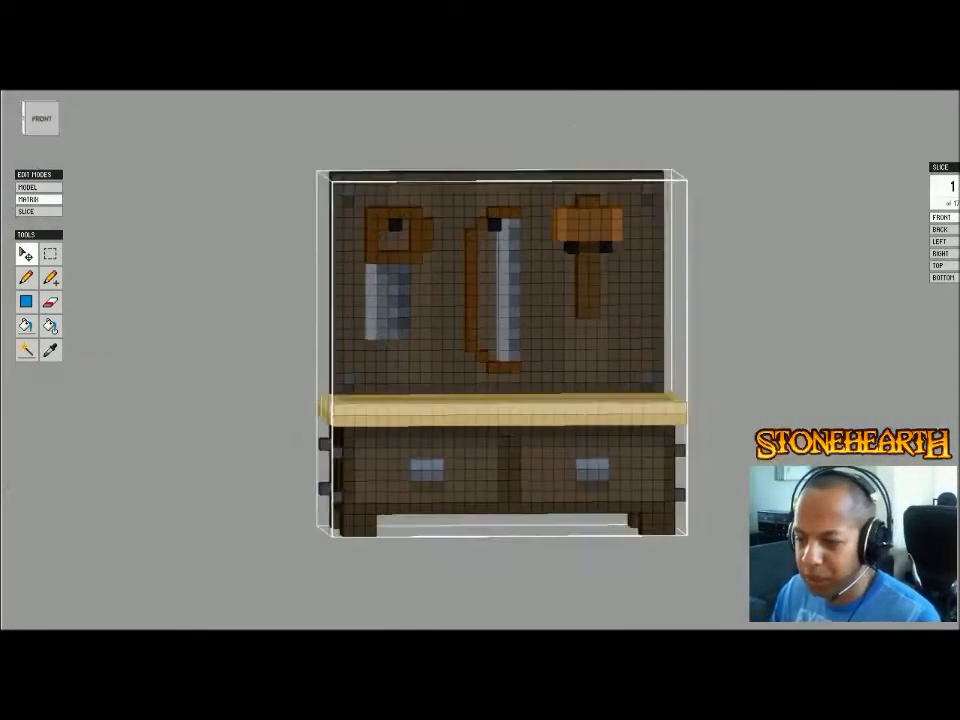
left_click_drag(271, 172, 769, 394)
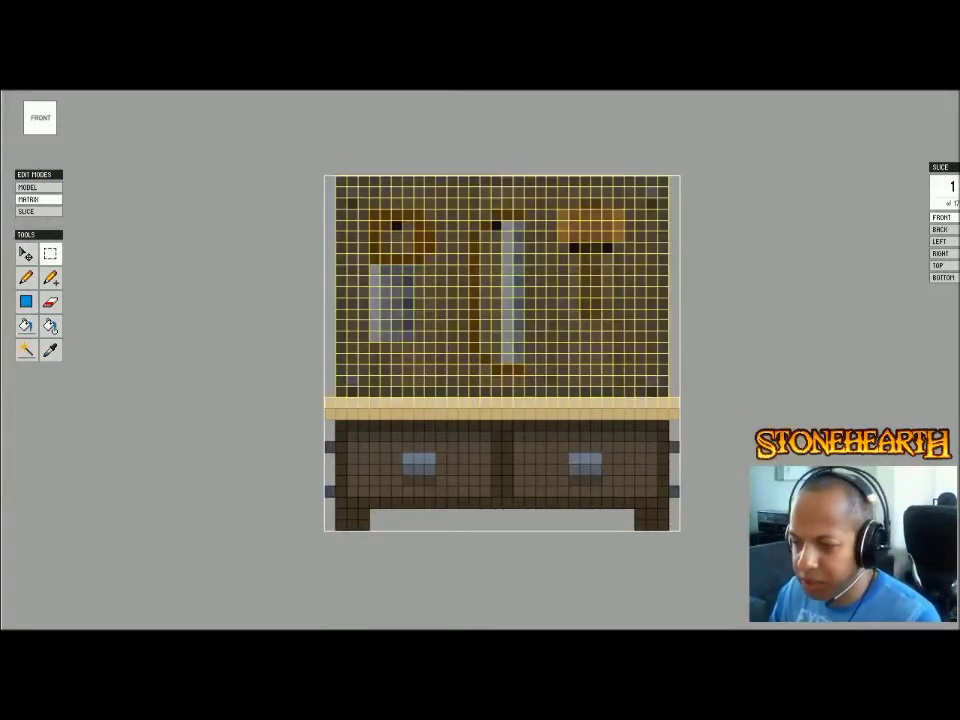
left_click_drag(294, 158, 777, 394)
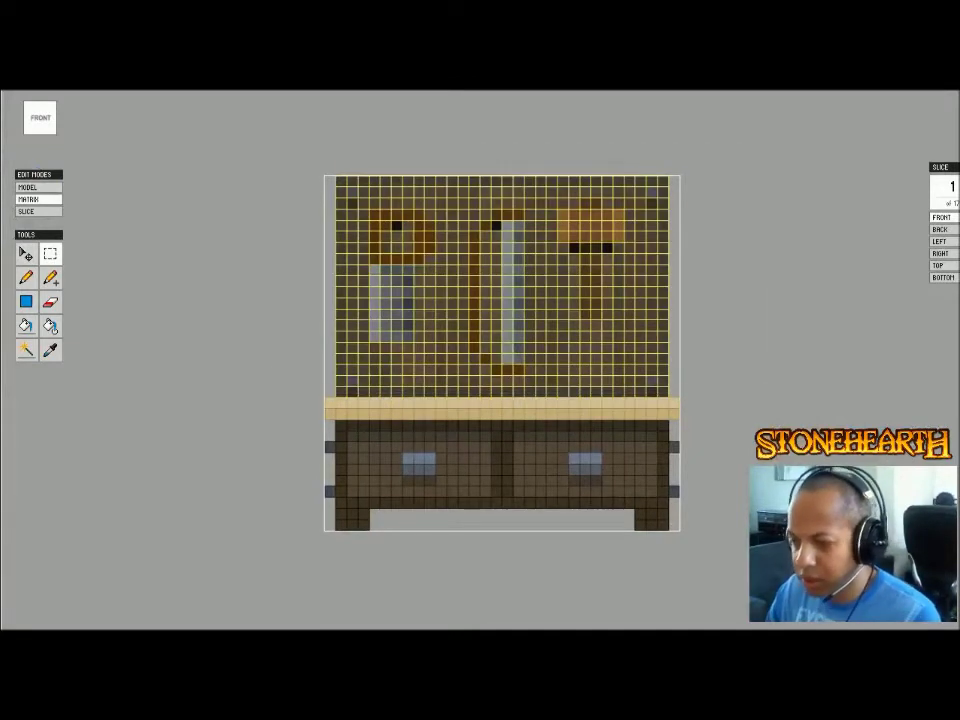
key("Delete")
right_click_drag(776, 392, 912, 456)
left_click(37, 125)
left_click_drag(618, 314, 599, 428)
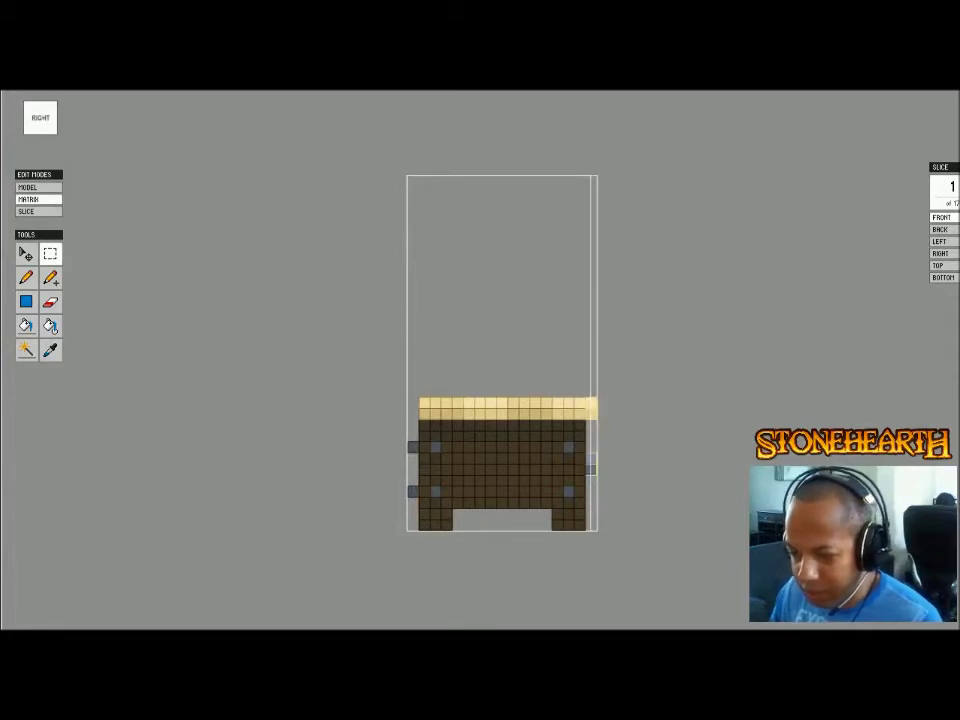
key("Tab")
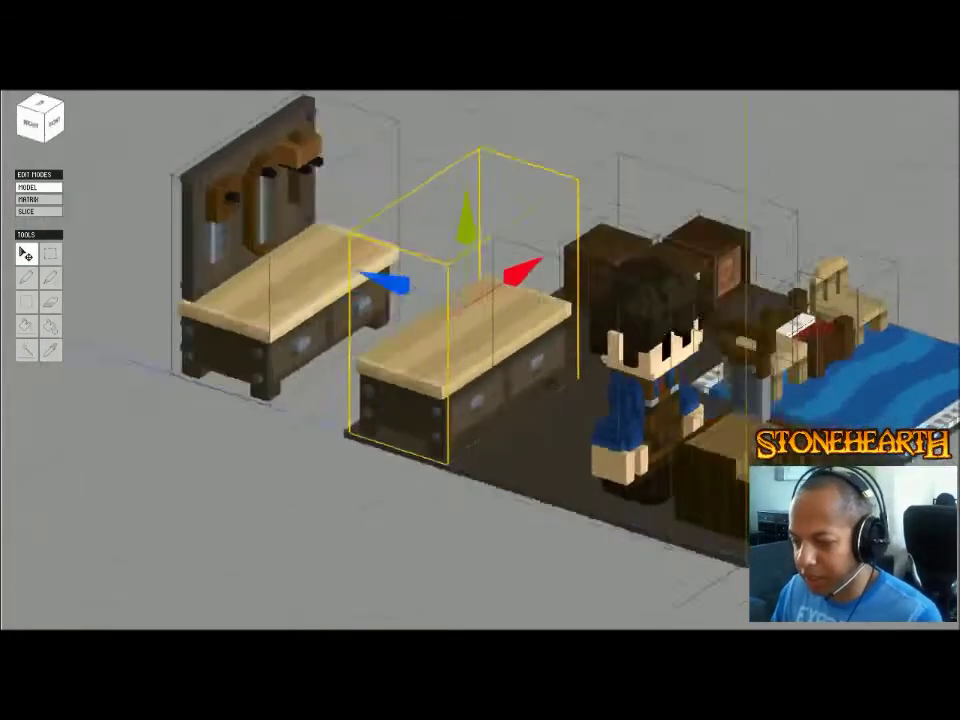
- Pick up the dark bark brown from the copied chopping block and reopen the copied workbench for voxel editing
key("Tab")
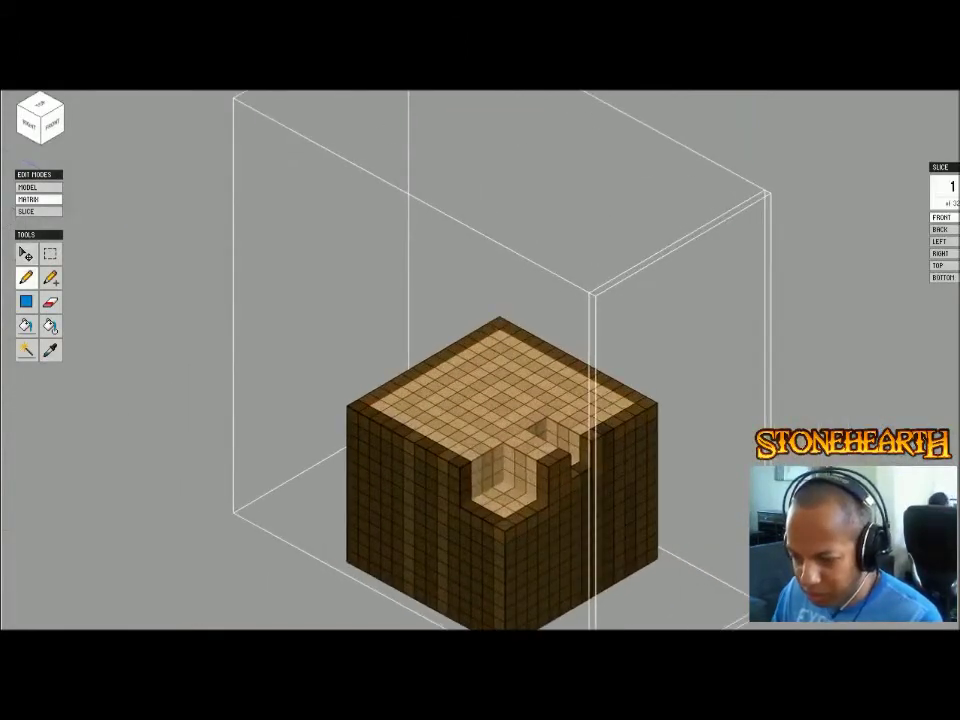
key("Tab")
key("Tab")
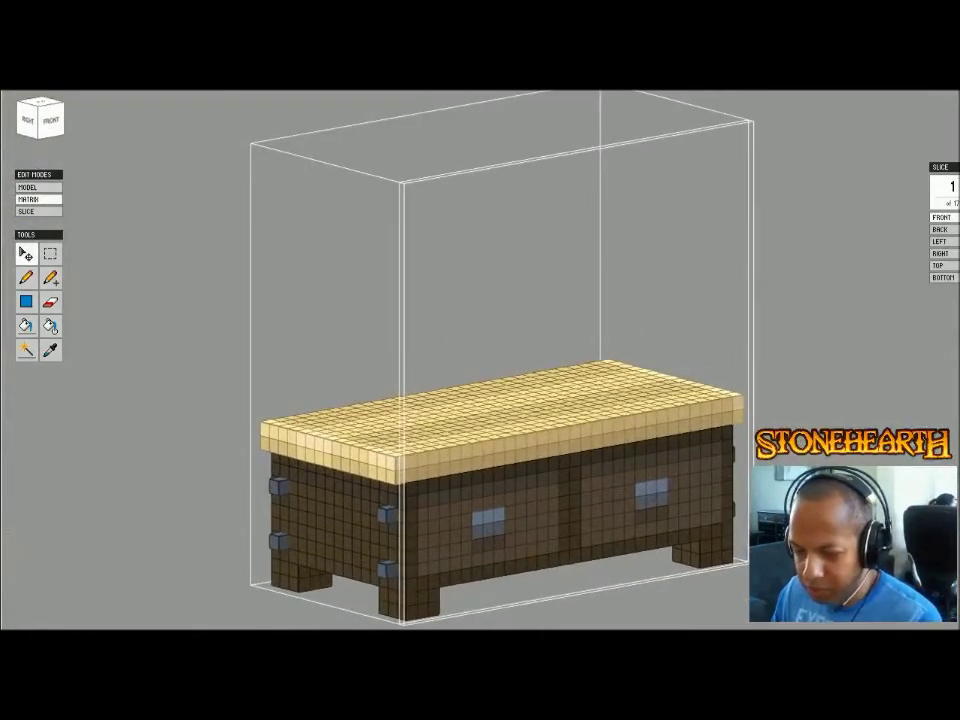
- Fill the drawer fronts, metal handles and centre divider of the copied workbench with the dark bark brown
left_click(26, 326)
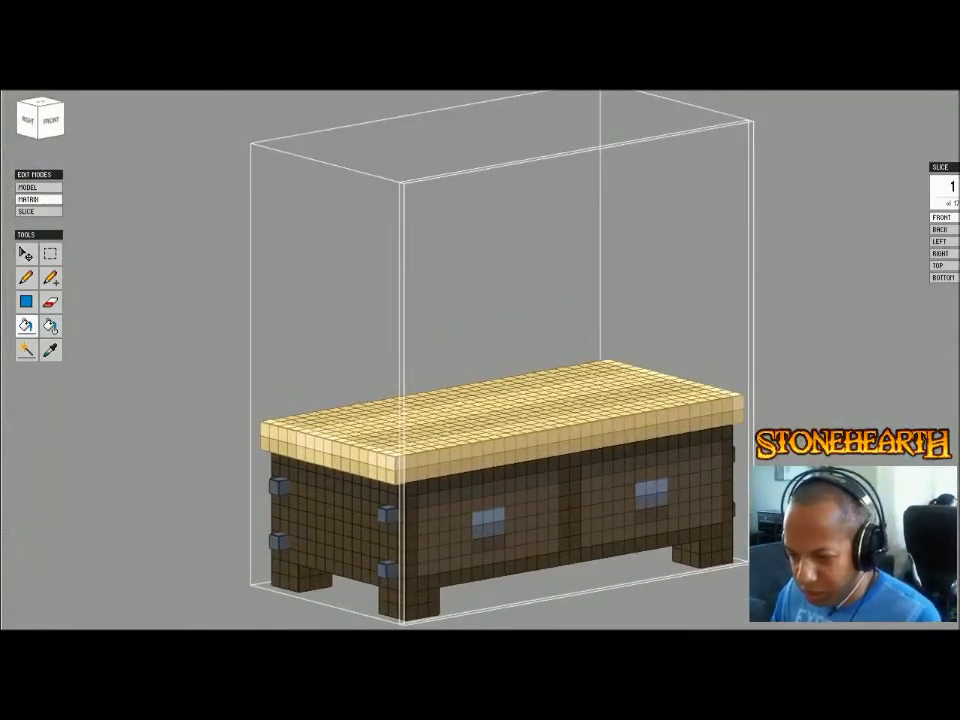
left_click(530, 524)
left_click(489, 529)
left_click(489, 543)
left_click(489, 515)
left_click(618, 506)
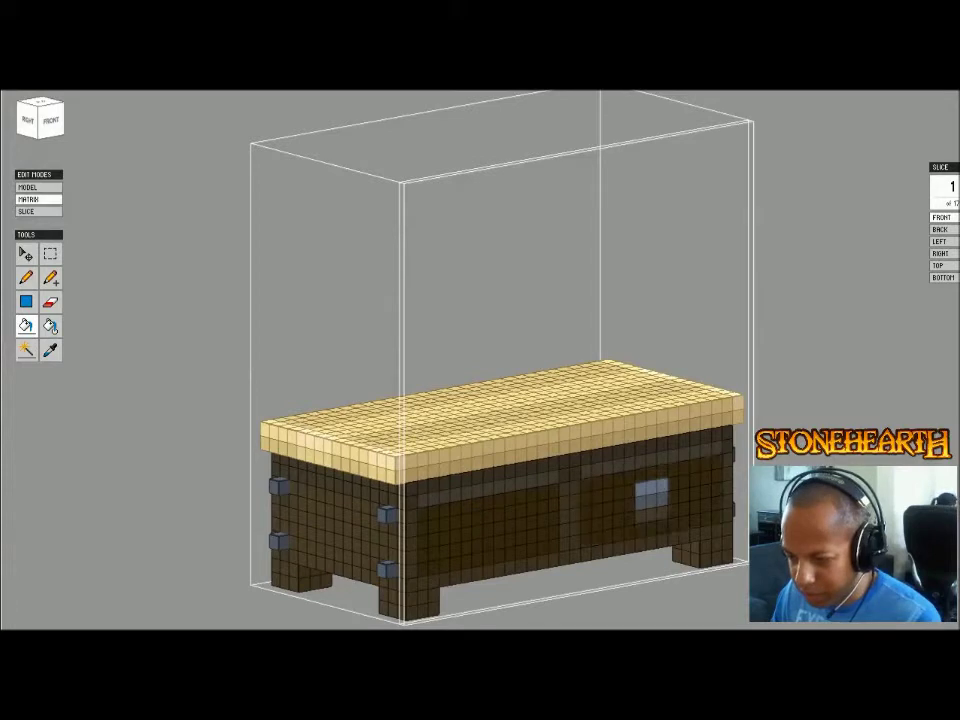
left_click(652, 501)
left_click(652, 487)
left_click(652, 515)
left_click(570, 522)
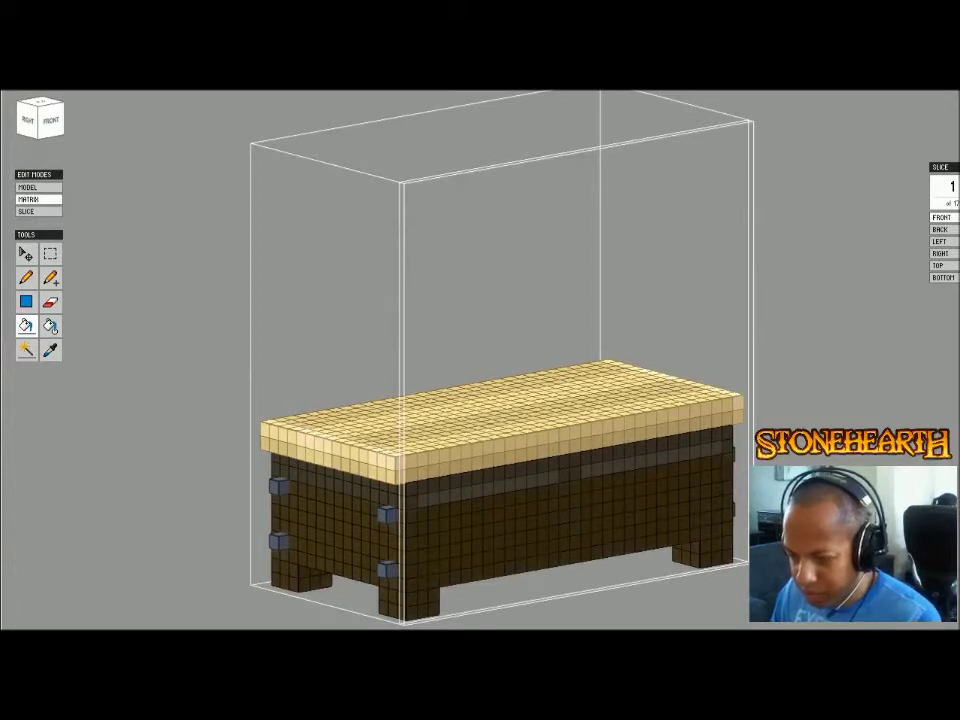
- Erase the protruding metal studs from both ends of the copied workbench
key("e")
left_click(387, 569)
left_click(387, 514)
left_click(279, 486)
left_click(279, 541)
right_click_drag(279, 541, 130, 541)
left_click(549, 518)
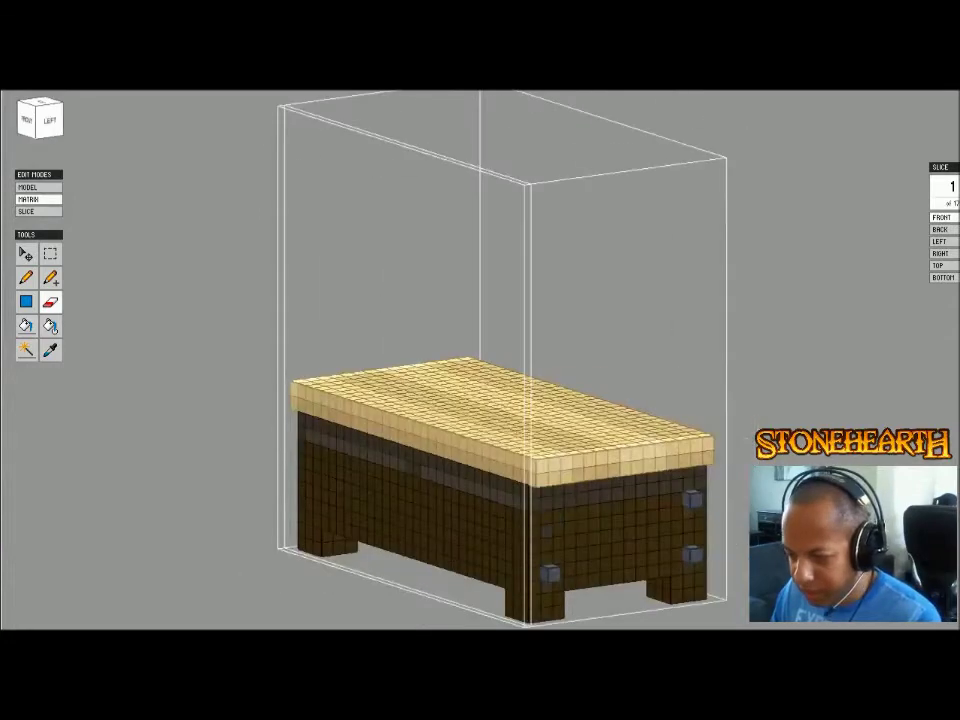
left_click(549, 573)
left_click(691, 553)
left_click(691, 498)
mouse_move(691, 498)
right_mouse_down()
mouse_move(600, 498)
mouse_move(660, 590)
mouse_move(630, 545)
mouse_move(640, 590)
mouse_move(590, 495)
mouse_move(630, 497)
mouse_move(605, 590)
right_mouse_up()
- Fill the remaining stud marks on the ends of the copied workbench with the dark bark brown and return to the model view
key("g")
right_click_drag(690, 560, 788, 450)
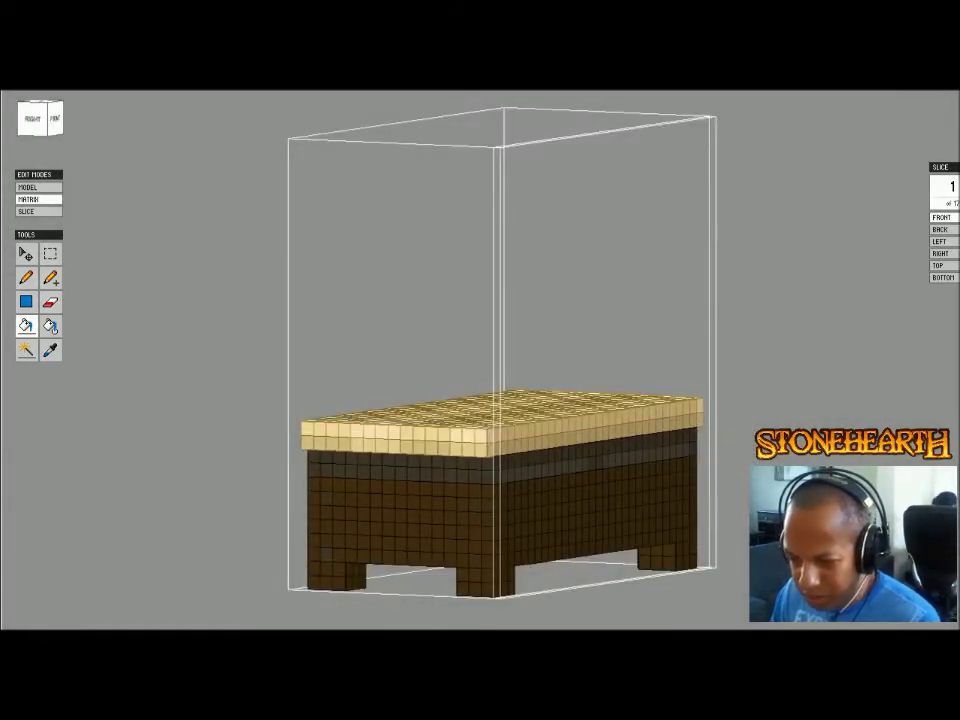
right_click_drag(700, 400, 450, 450)
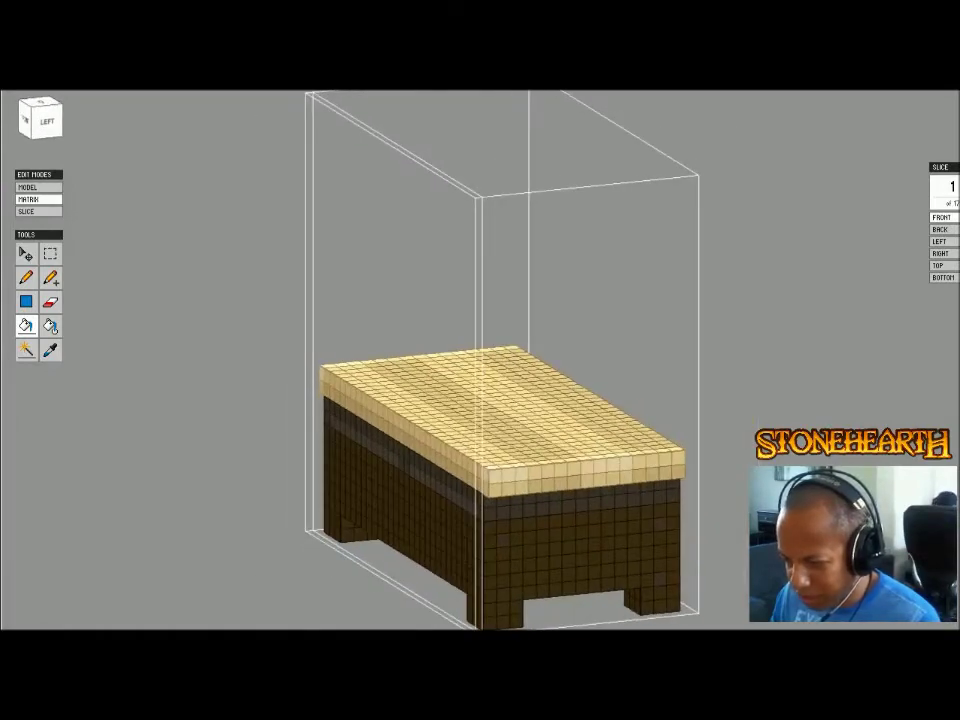
right_click_drag(450, 410, 728, 388)
key("Tab")
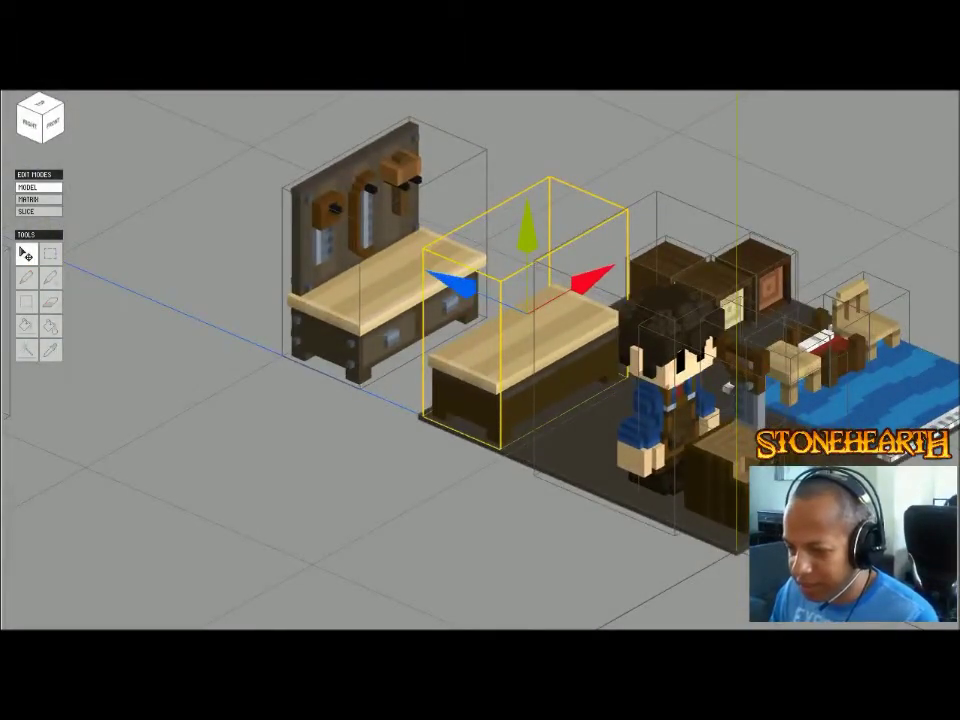
- Open the copied chopping block for voxel editing and pick up the light brown of its inner wood
key("Tab")
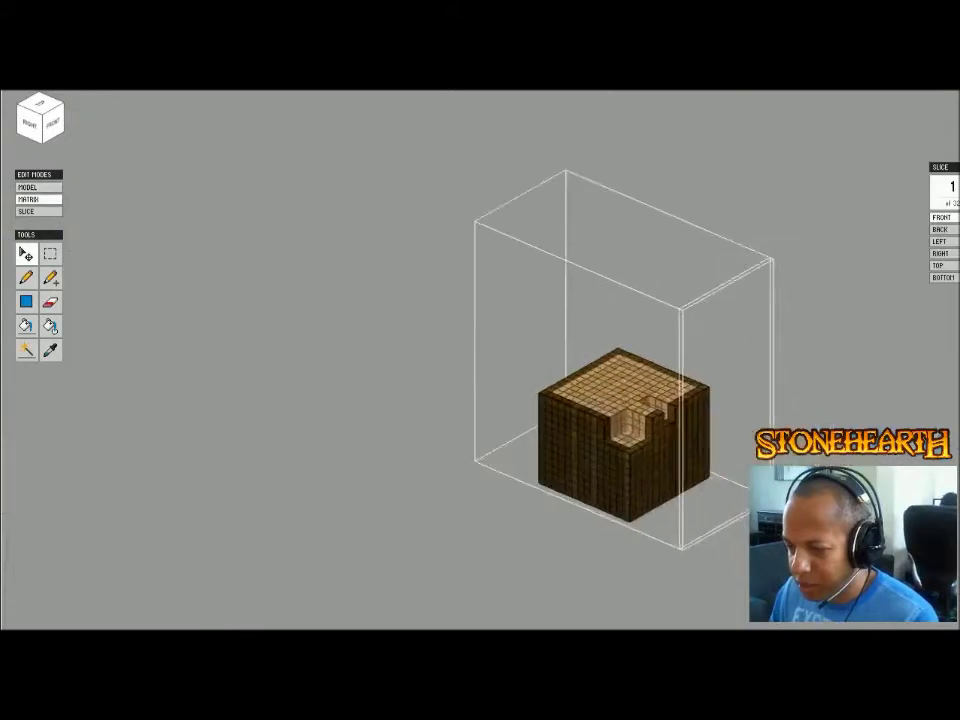
right_click_drag(480, 360, 570, 330)
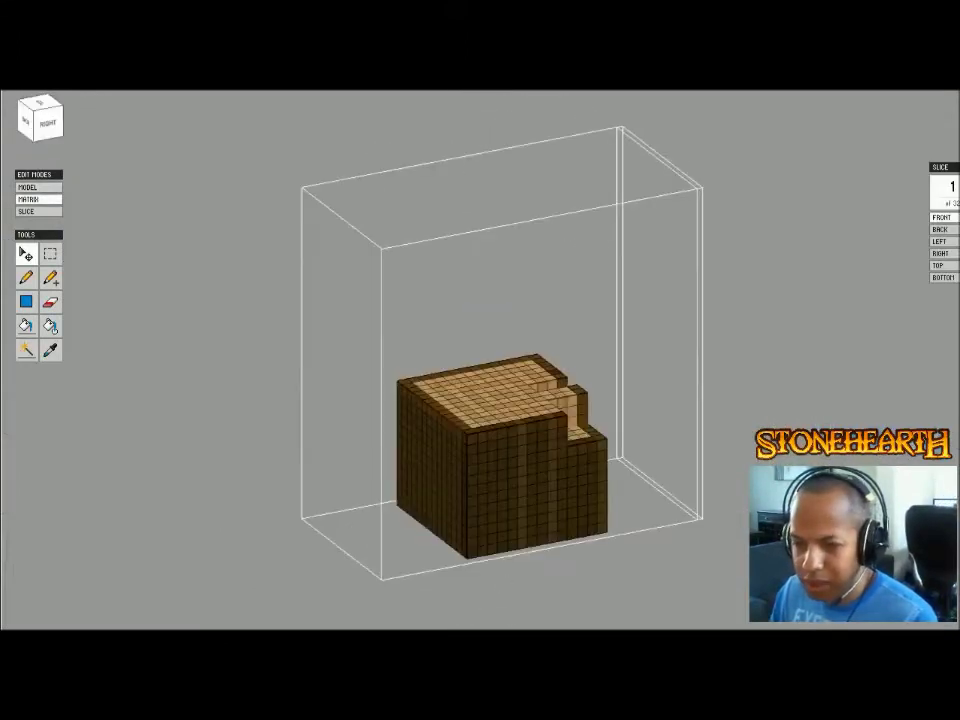
left_click(48, 124)
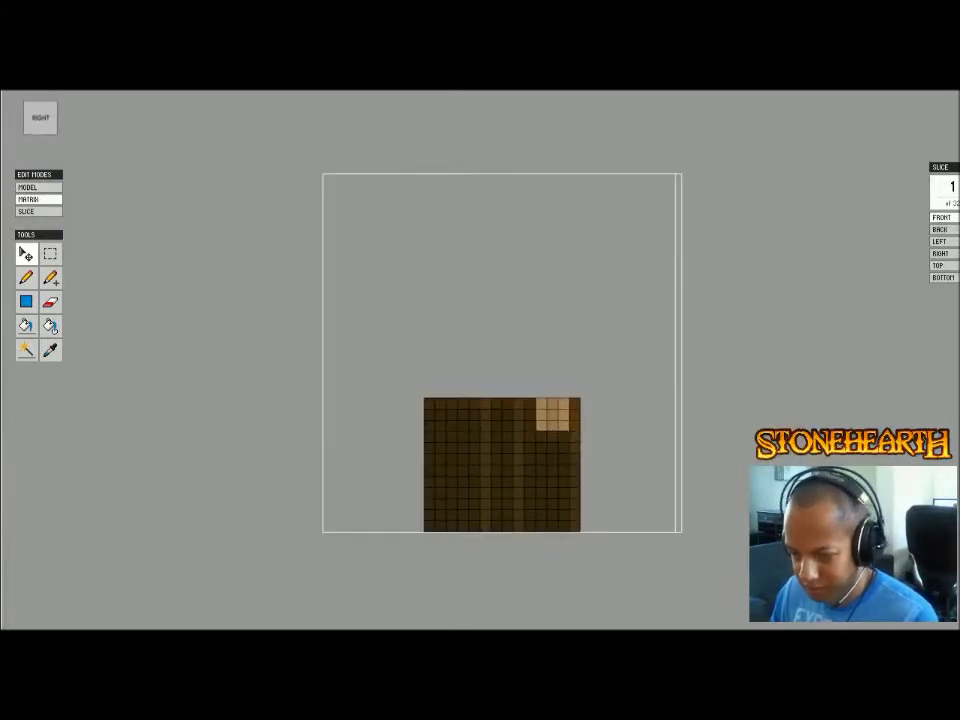
left_click(50, 254)
left_click_drag(354, 371, 618, 407)
right_click_drag(618, 407, 630, 460)
left_click_drag(718, 374, 665, 419)
right_click_drag(665, 419, 665, 450)
key("b")
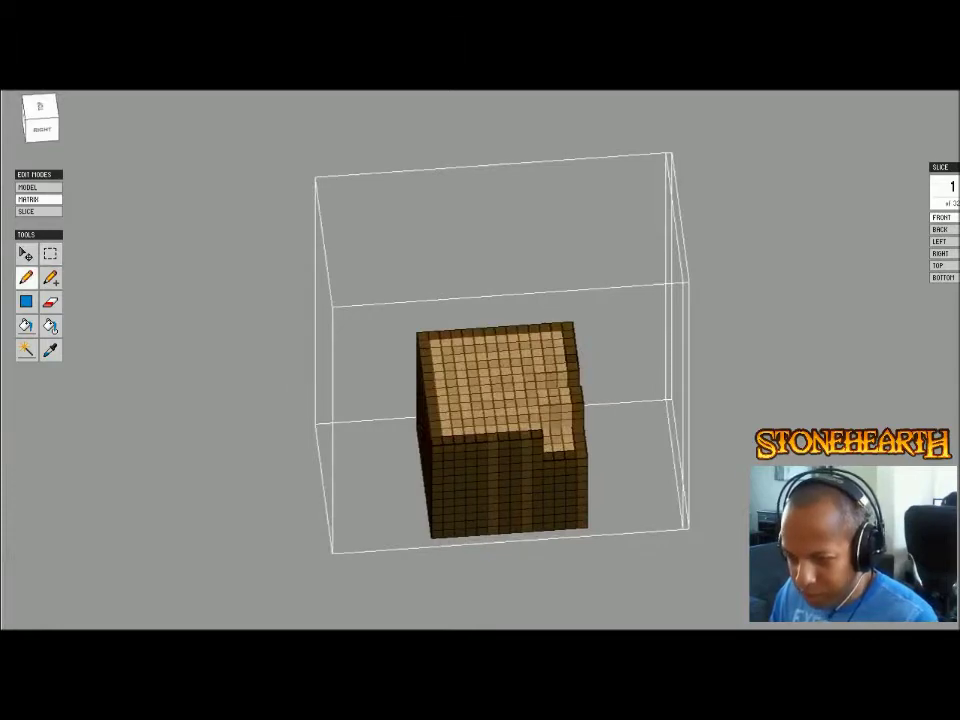
key("alt+Tab")
- Reopen the copied workbench and draw a raised light-brown wood panel on its right end, inside a dark border
double_click(520, 350)
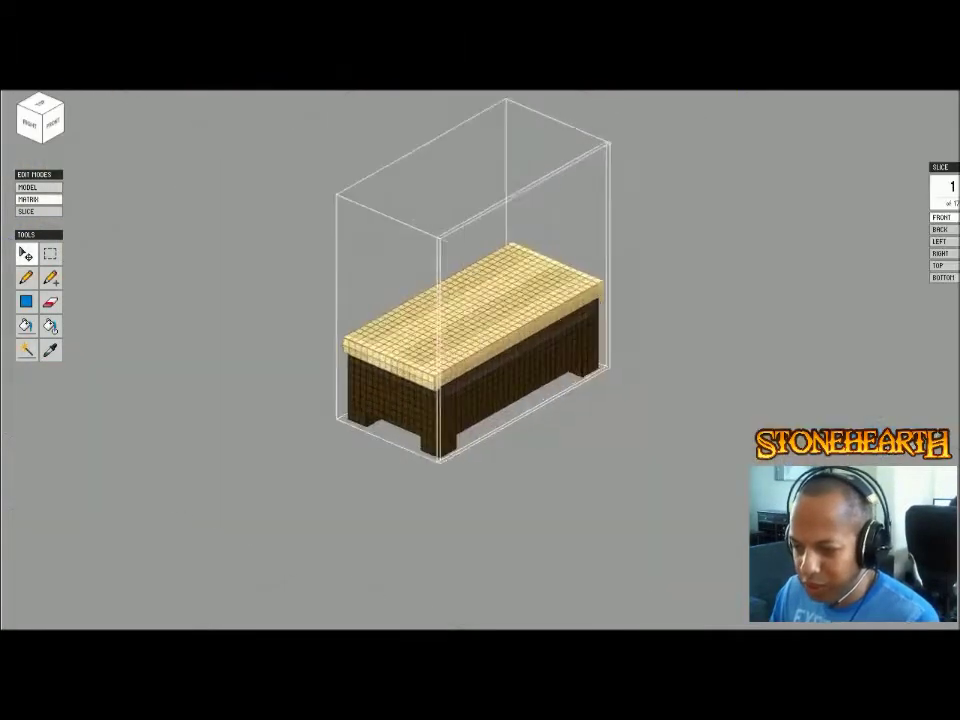
scroll(490, 350, "up", 5)
right_click_drag(490, 370, 630, 290)
left_click(40, 118)
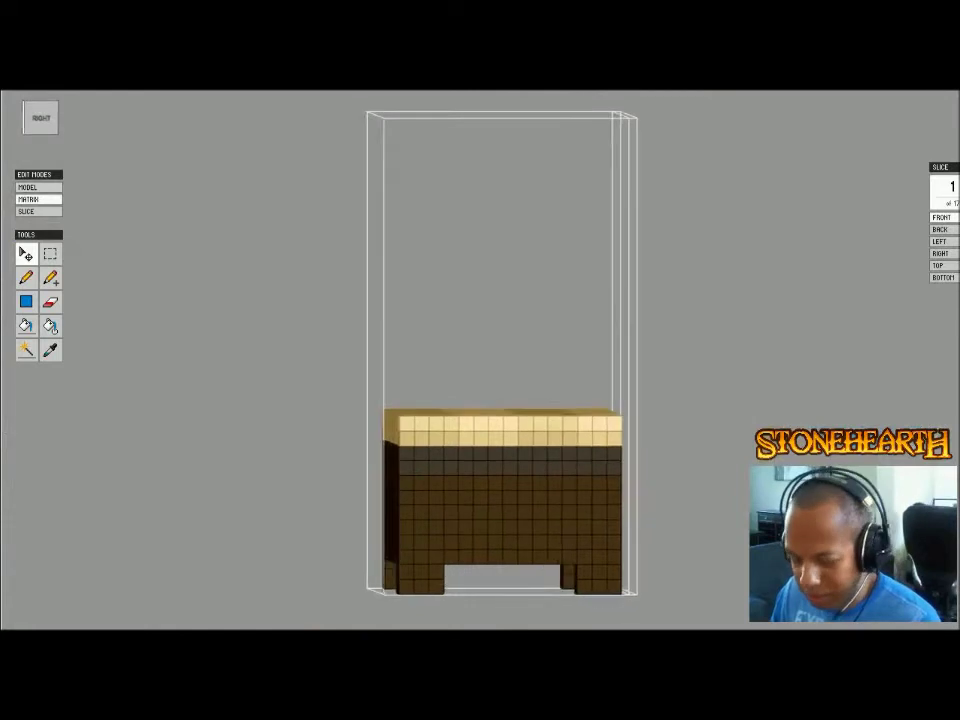
key("p")
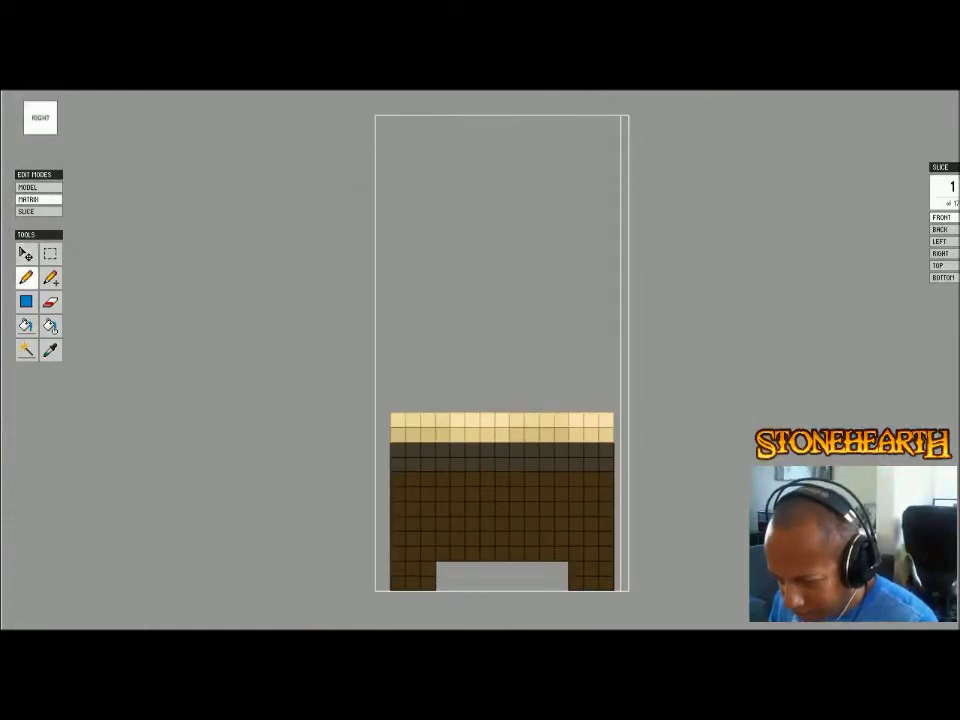
left_click_drag(561, 538, 428, 538)
left_click(576, 538)
left_click(591, 538)
left_click_drag(591, 523, 591, 428)
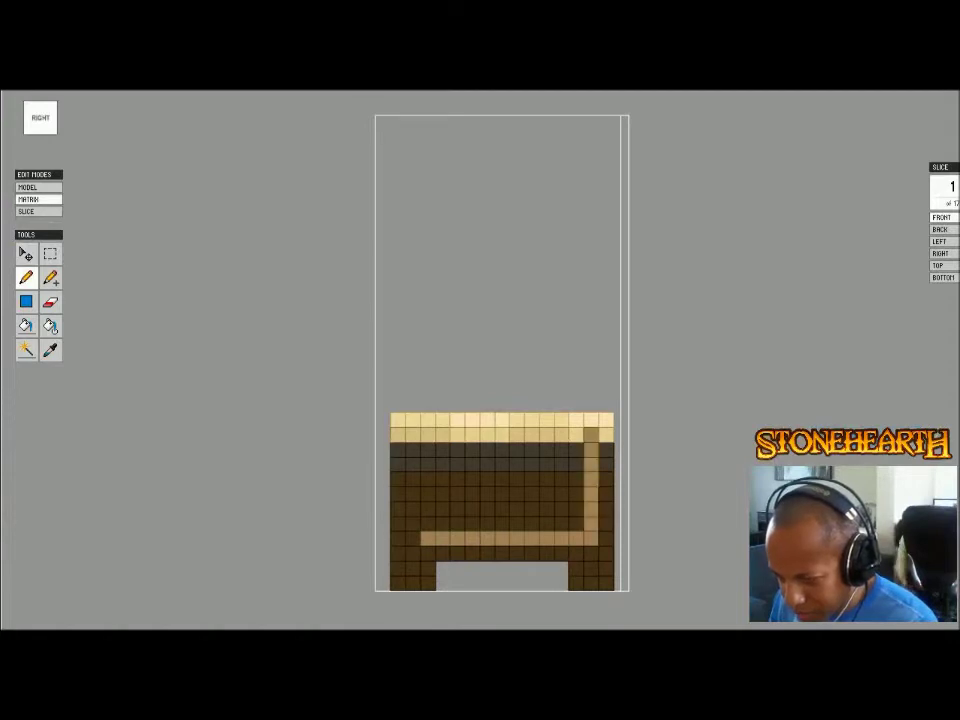
left_click(413, 420)
mouse_move(413, 435)
left_mouse_down()
mouse_move(413, 538)
mouse_move(576, 508)
mouse_move(576, 523)
mouse_move(457, 523)
mouse_move(428, 508)
mouse_move(561, 508)
mouse_move(576, 493)
mouse_move(428, 493)
mouse_move(428, 479)
mouse_move(576, 479)
mouse_move(576, 464)
mouse_move(428, 463)
mouse_move(428, 448)
mouse_move(561, 448)
mouse_move(576, 433)
mouse_move(428, 420)
mouse_move(428, 435)
mouse_move(576, 435)
left_mouse_up()
left_click(428, 523)
mouse_move(576, 435)
right_mouse_down()
mouse_move(470, 445)
mouse_move(495, 470)
right_mouse_up()
- Erase the surplus light-brown voxels covering the tabletop edge and the extra raised strip beside the end panel
key("e")
left_click_drag(543, 520, 527, 488)
key("ctrl+z")
right_click_drag(530, 490, 605, 455)
left_click_drag(607, 460, 607, 444)
mouse_move(607, 450)
right_mouse_down()
mouse_move(495, 495)
mouse_move(540, 485)
right_mouse_up()
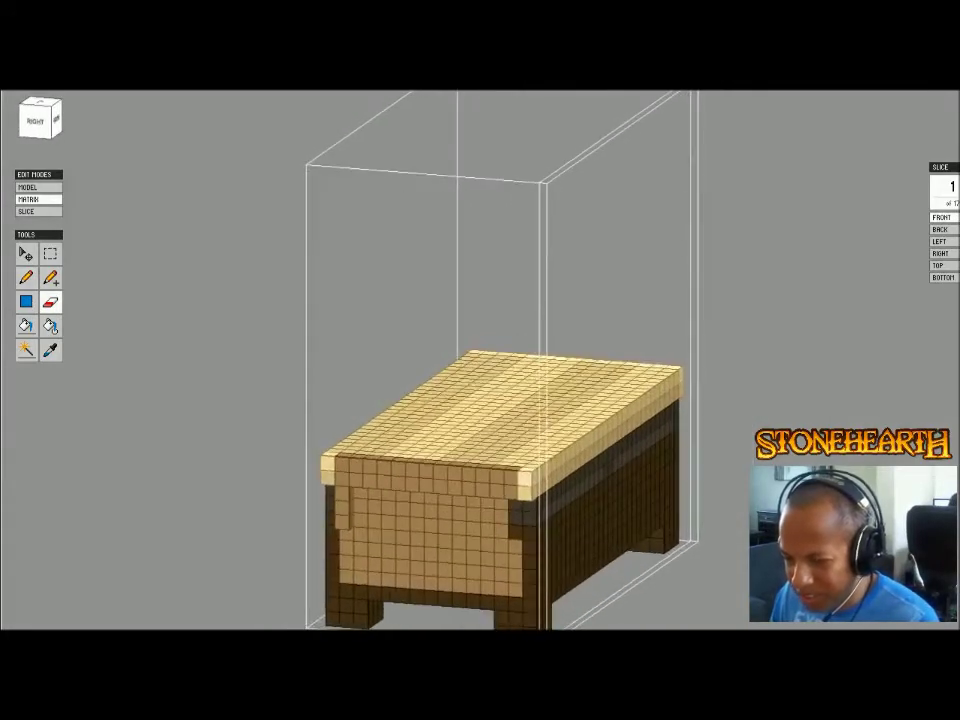
left_click(525, 492)
mouse_move(516, 491)
left_mouse_down()
mouse_move(343, 466)
mouse_move(526, 479)
left_mouse_up()
left_click(328, 463)
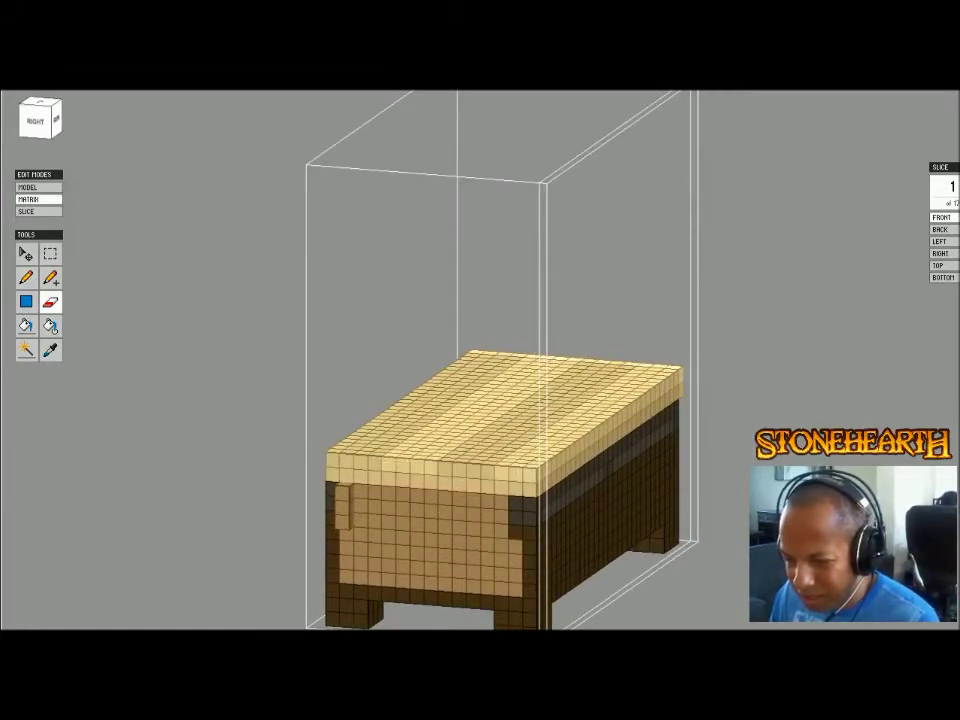
left_click_drag(343, 491, 343, 506)
left_click(343, 520)
- Extend the light-brown end panel up to the tabletop, square its upper corners between dark side posts and return to the model view
key("b")
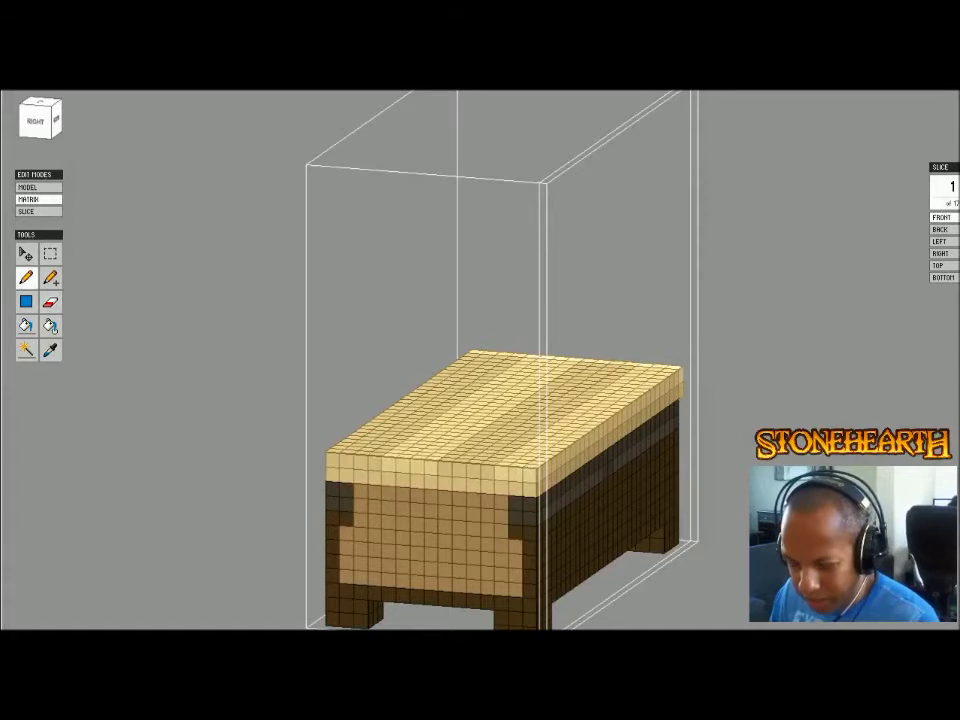
left_click(346, 519)
mouse_move(346, 505)
left_mouse_down()
mouse_move(346, 460)
mouse_move(516, 473)
mouse_move(516, 531)
left_mouse_up()
left_click_drag(516, 487, 361, 477)
right_click_drag(361, 477, 436, 468)
left_click(384, 460)
left_click(384, 475)
left_click_drag(592, 461, 592, 477)
key("Tab")
middle_click_drag(592, 477, 472, 499)
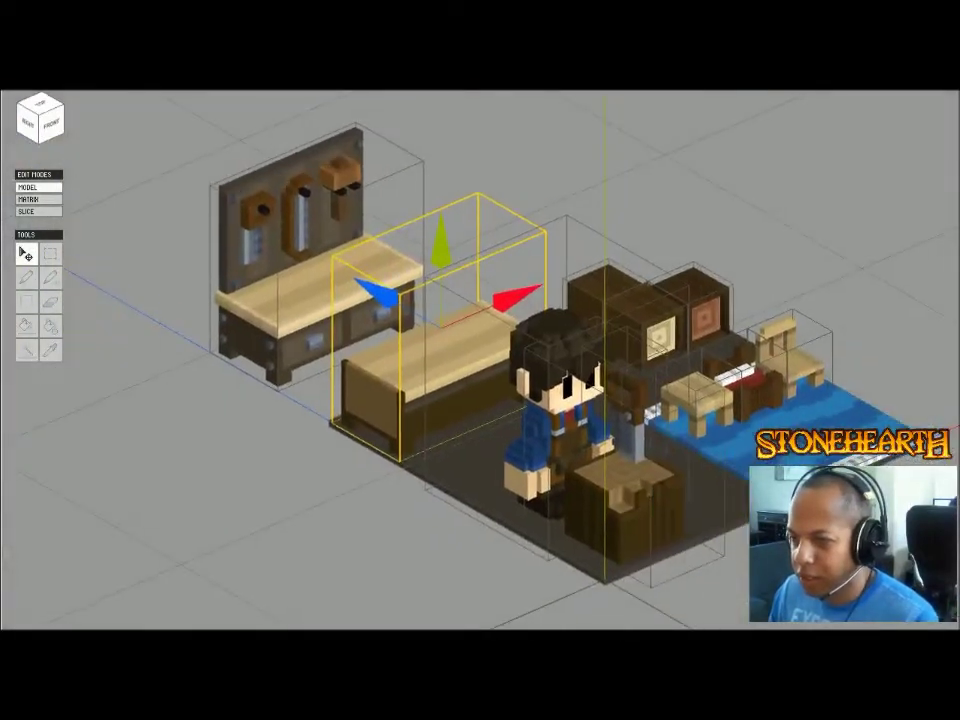
key("Insert")
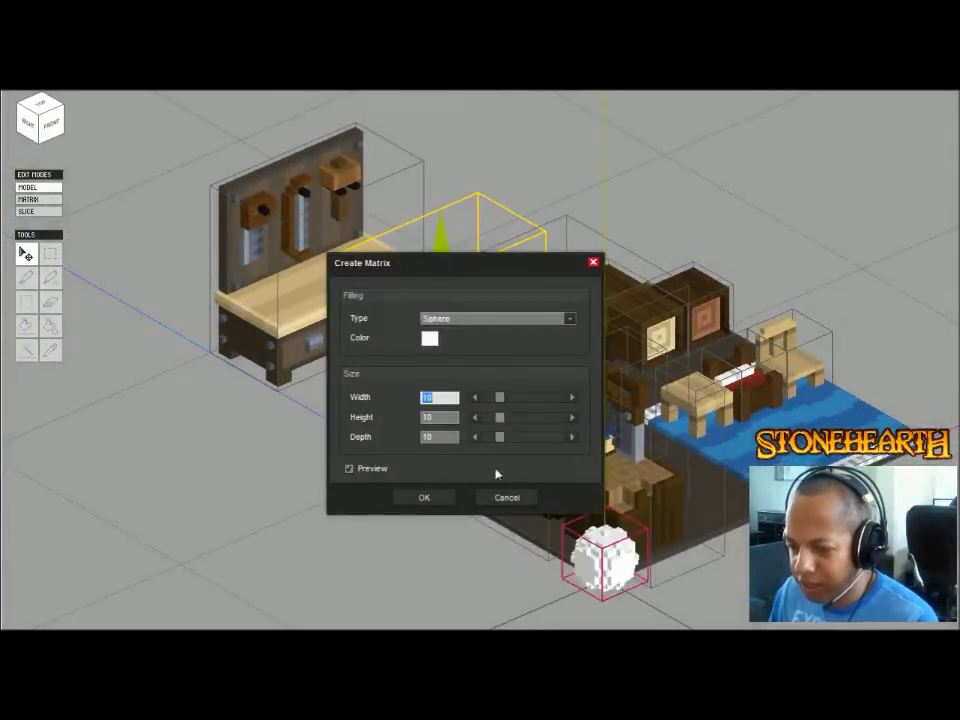
key("Return")
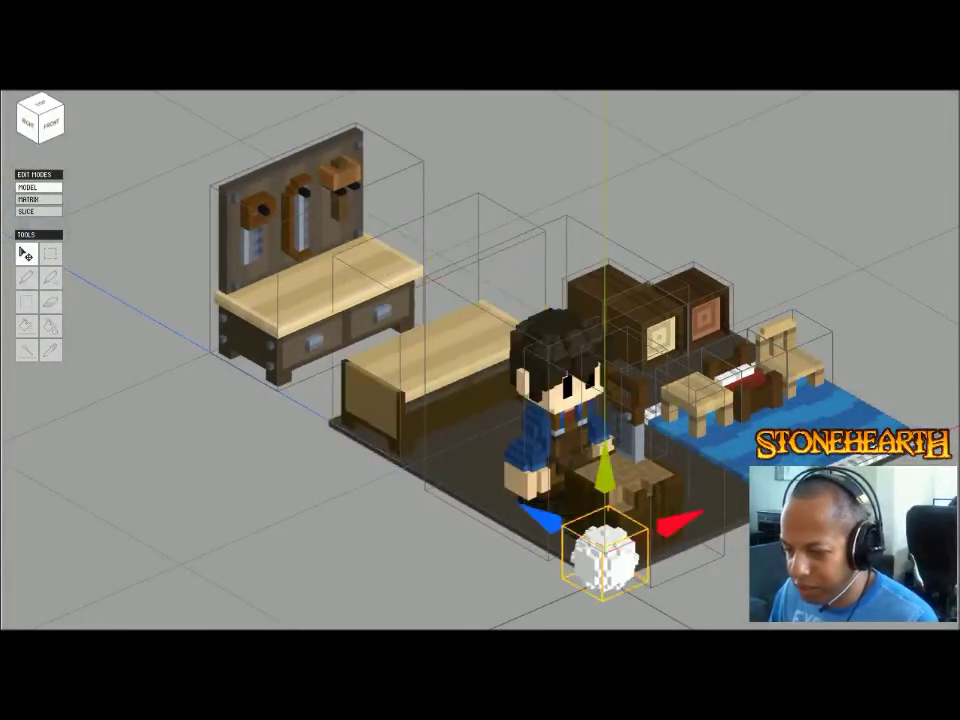
key("Delete")
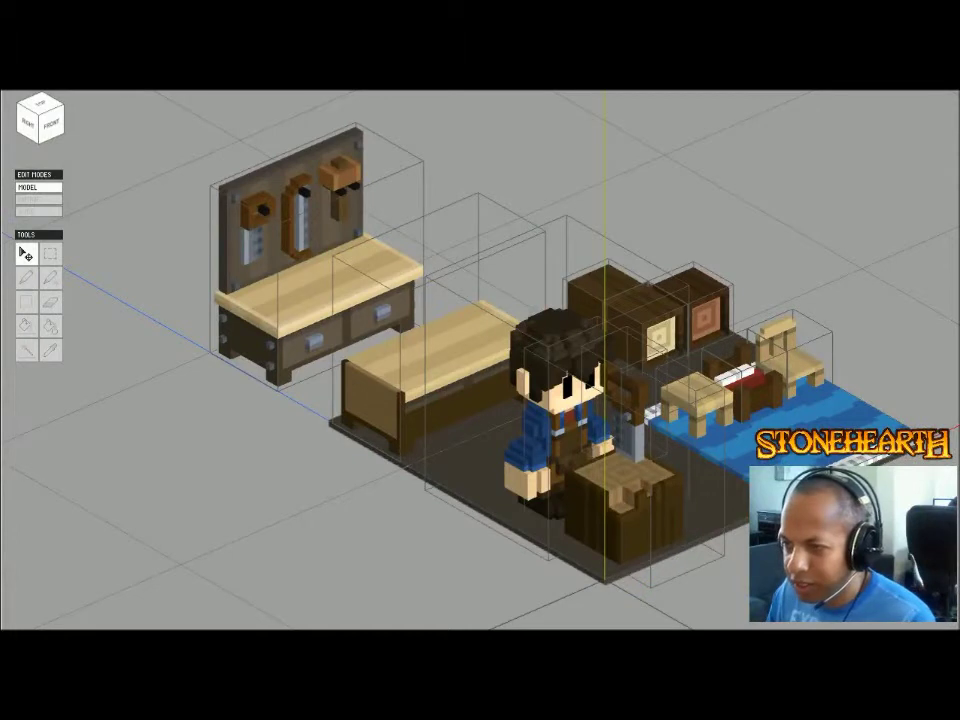
- Create a sphere matrix with width, height and depth of 20 and move it in front of the workbenches
key("ctrl+shift+n")
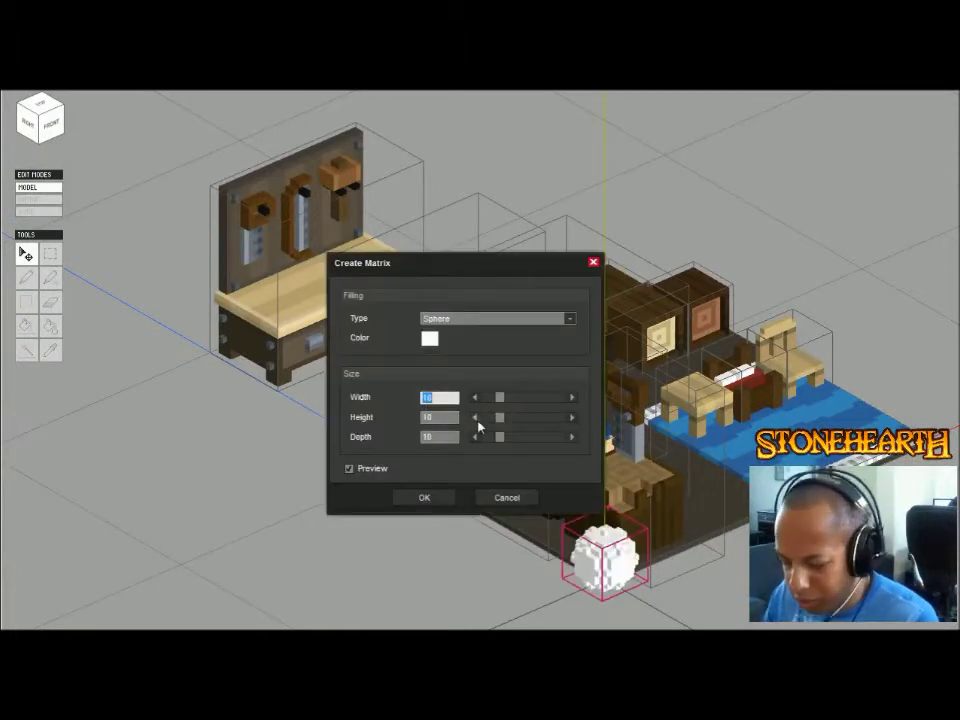
type("20")
key("Tab")
type("20")
key("Tab")
type("20")
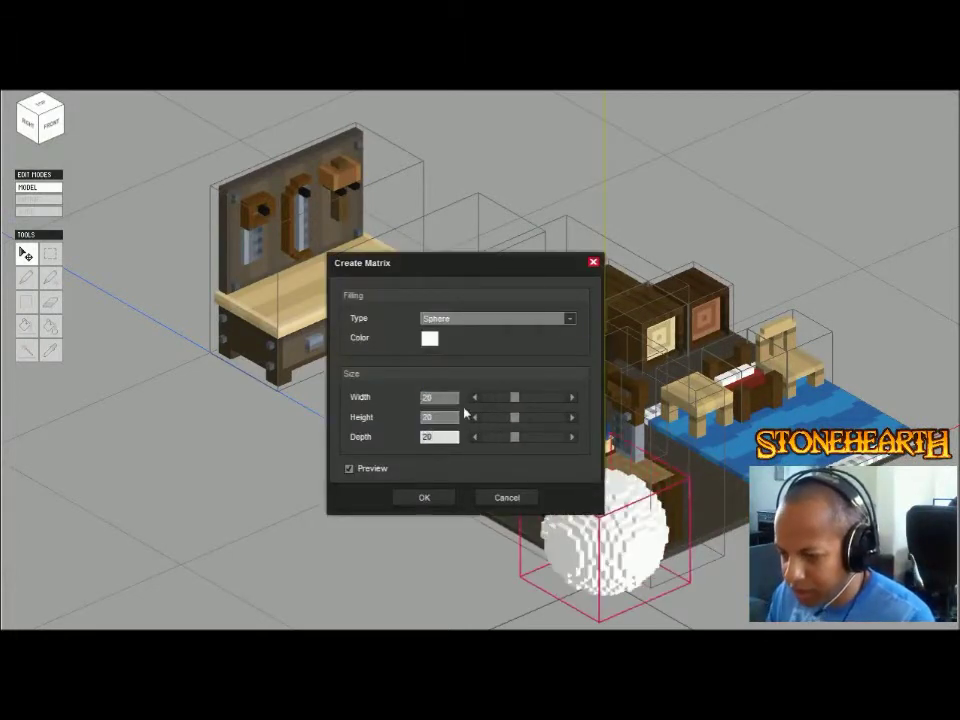
key("Return")
left_click_drag(680, 494, 643, 510)
left_click_drag(568, 545, 320, 408)
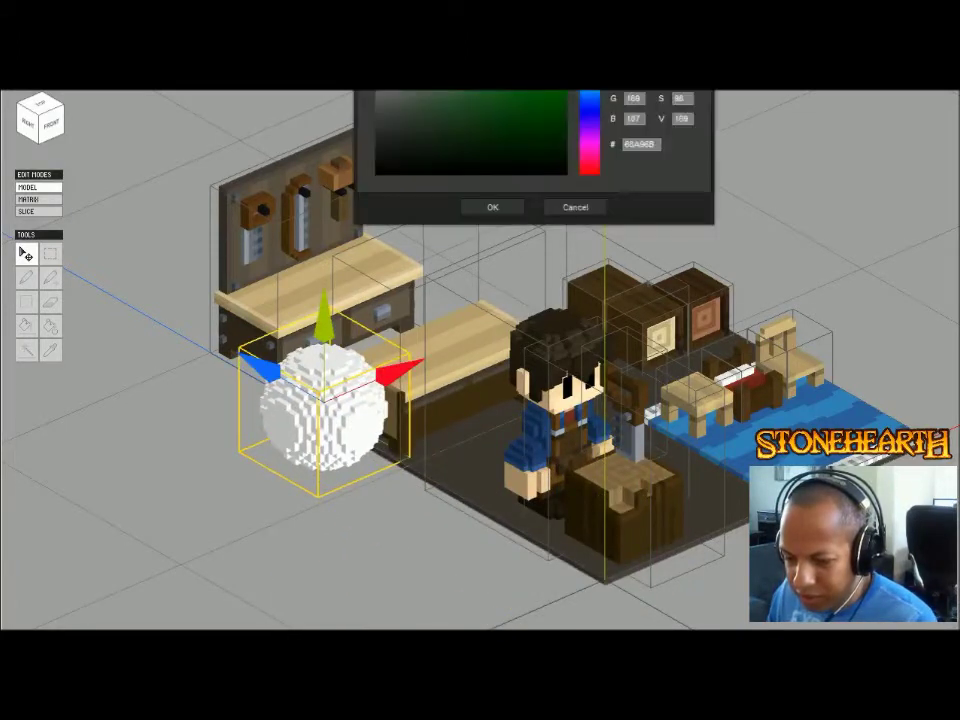
- Choose the green #68A96B and fill the whole sphere with it
left_click(492, 208)
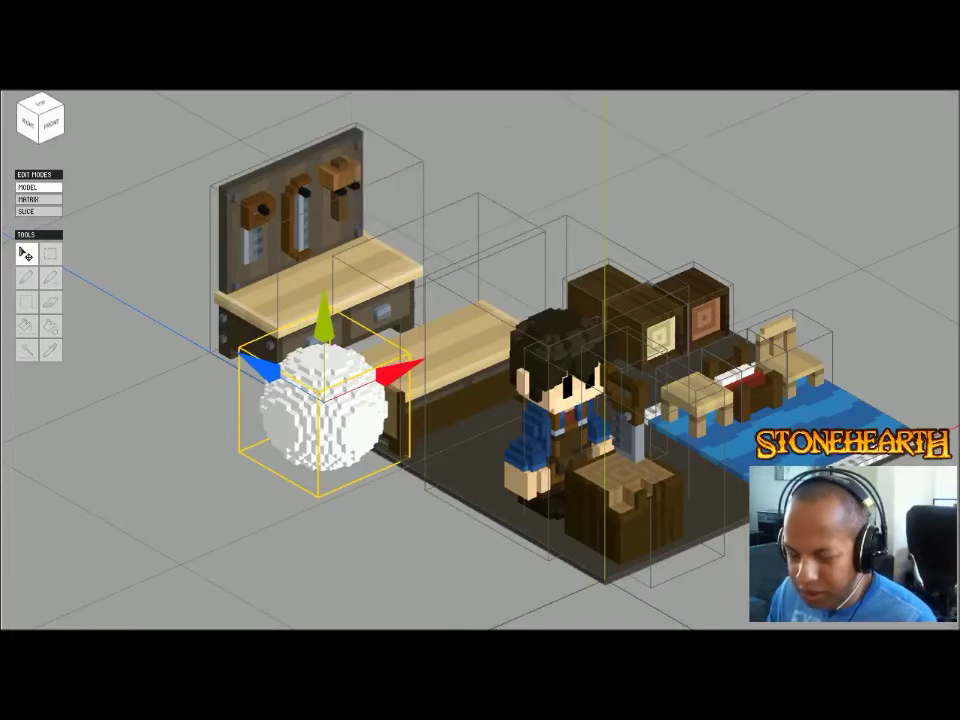
key("Tab")
key("g")
left_click(495, 320)
- Reopen the green sphere for voxel editing, draw a small triangular patch of dark brown voxels on its upper front corner and return to the model view
key("Tab")
left_click(557, 420)
middle_click_drag(557, 420, 754, 344)
key("Tab")
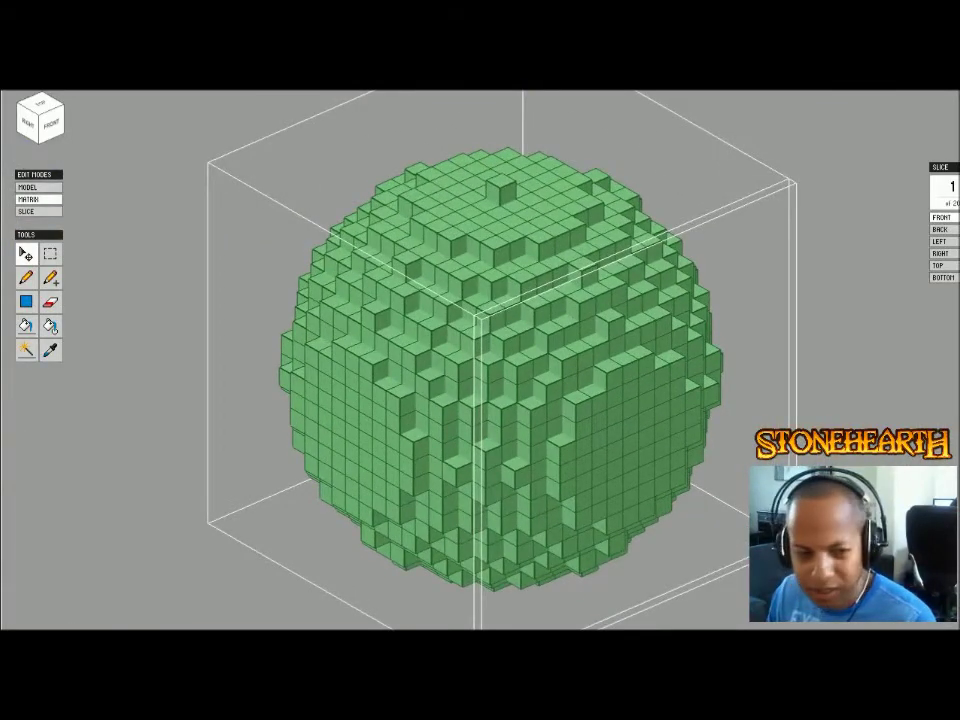
scroll(480, 360, "up", 1)
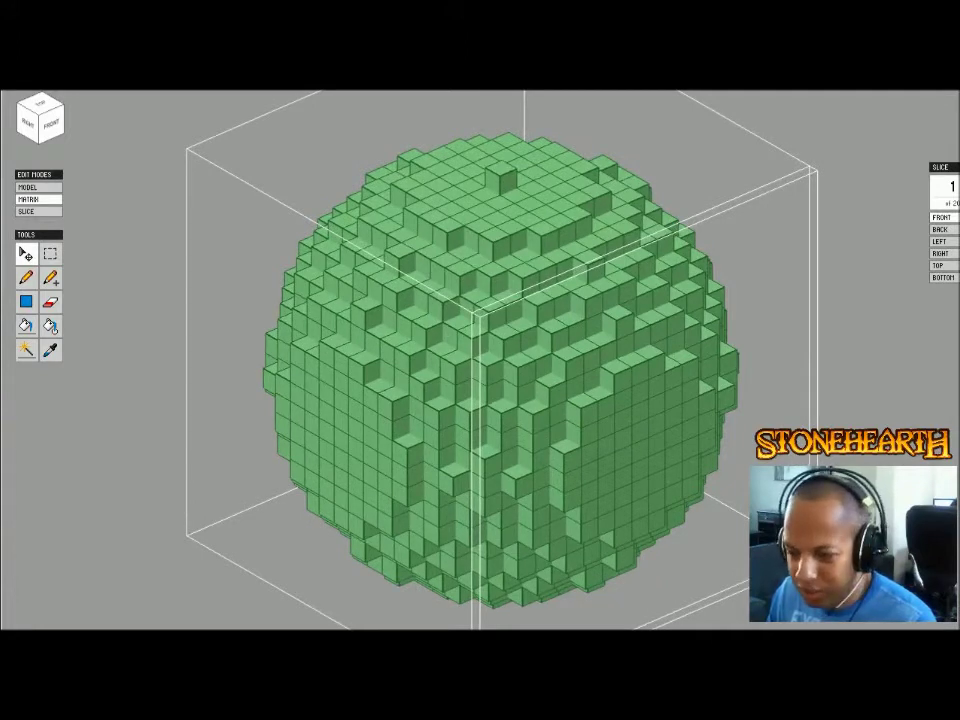
key("p")
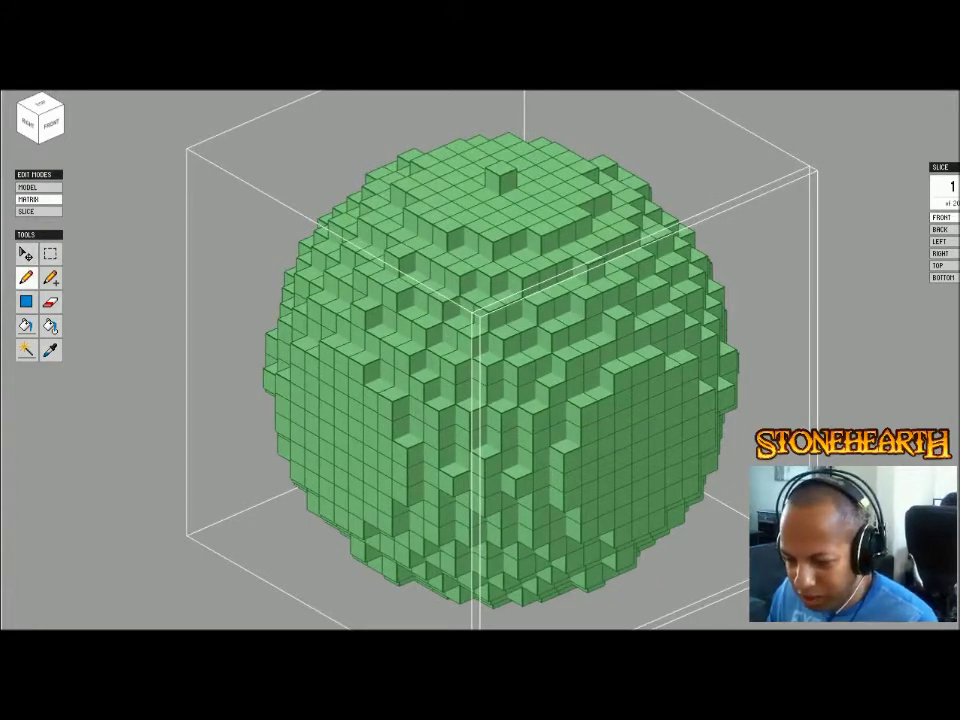
mouse_move(519, 369)
left_mouse_down()
mouse_move(482, 311)
mouse_move(444, 378)
mouse_move(520, 370)
left_mouse_up()
left_click(534, 354)
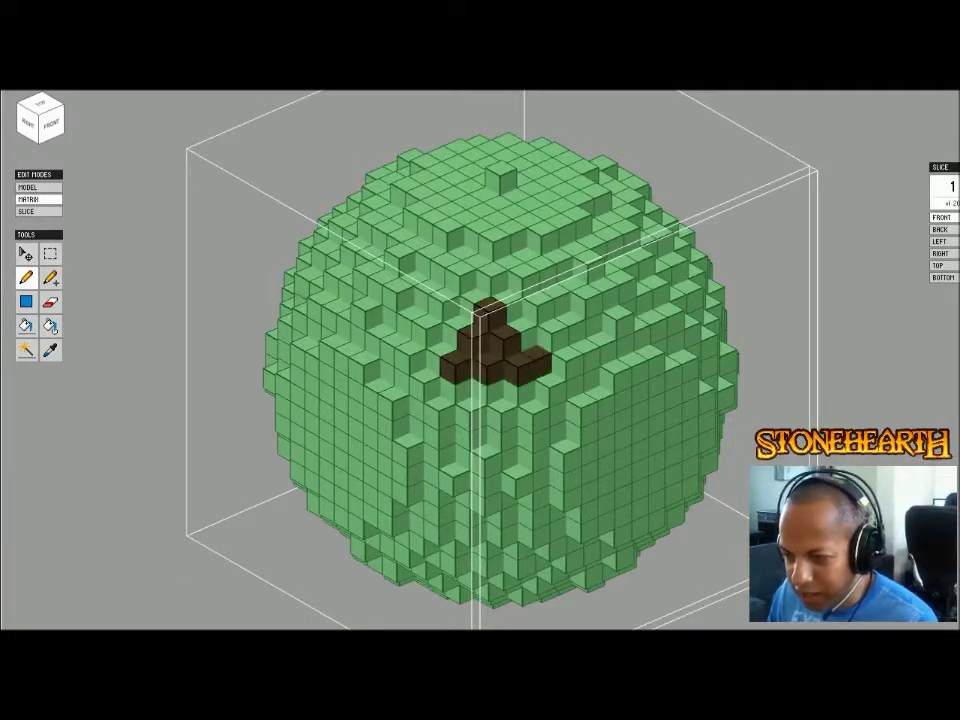
left_click(522, 333)
left_click(507, 305)
left_click(493, 278)
left_click(475, 306)
left_click(458, 332)
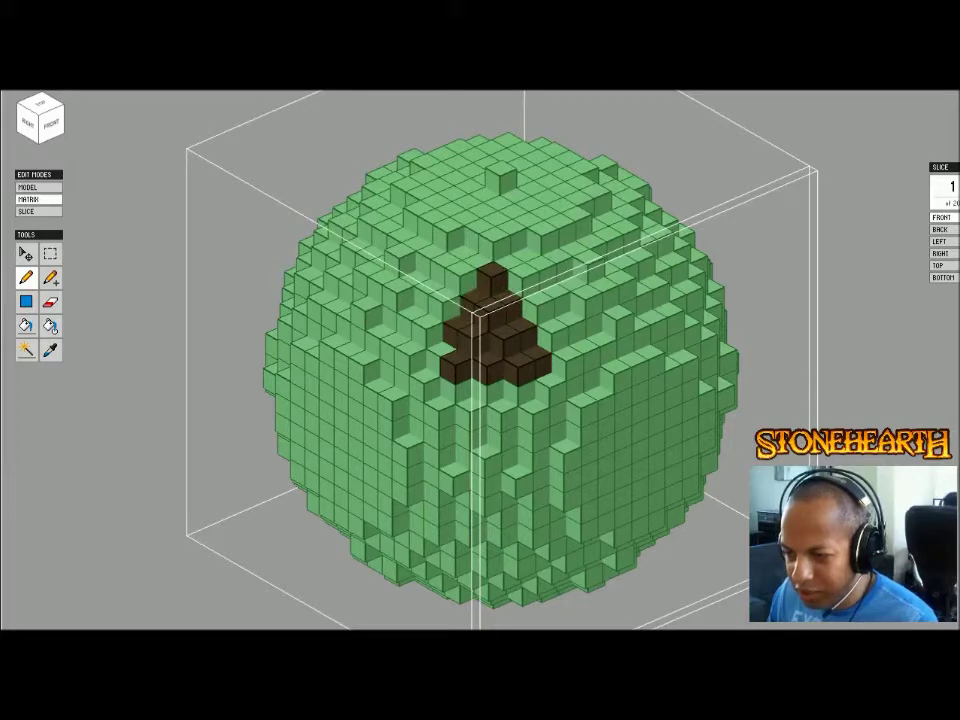
left_click(441, 358)
key("Tab")
scroll(633, 384, "down", 5)
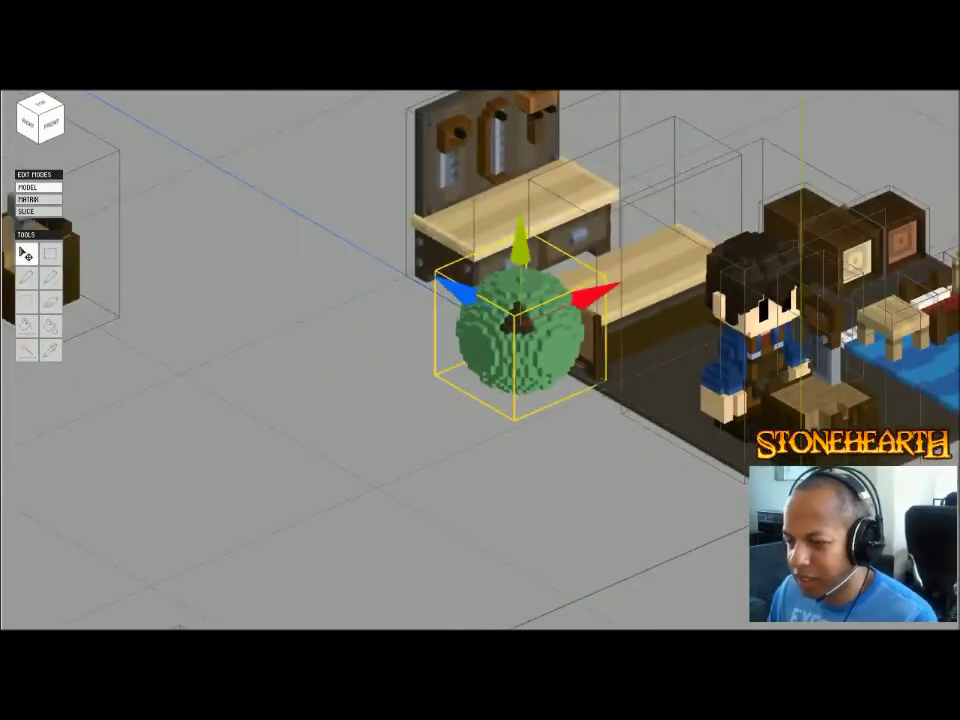
- Open the overlapping parts of the character one after another to inspect their voxels and find the head
middle_click_drag(633, 384, 655, 367)
double_click(768, 350)
scroll(540, 400, "up", 3)
middle_click_drag(768, 350, 790, 362)
key("Tab")
scroll(540, 400, "down", 4)
double_click(784, 262)
scroll(650, 270, "up", 4)
middle_click_drag(784, 262, 610, 305)
key("Tab")
scroll(510, 315, "down", 4)
- Try drawing a dark brown band of voxels around the upper step of the character's bare head, and undo the strokes
double_click(776, 302)
scroll(610, 305, "up", 4)
right_click_drag(520, 330, 440, 420)
scroll(480, 360, "up", 5)
right_click_drag(480, 330, 578, 292)
key("b")
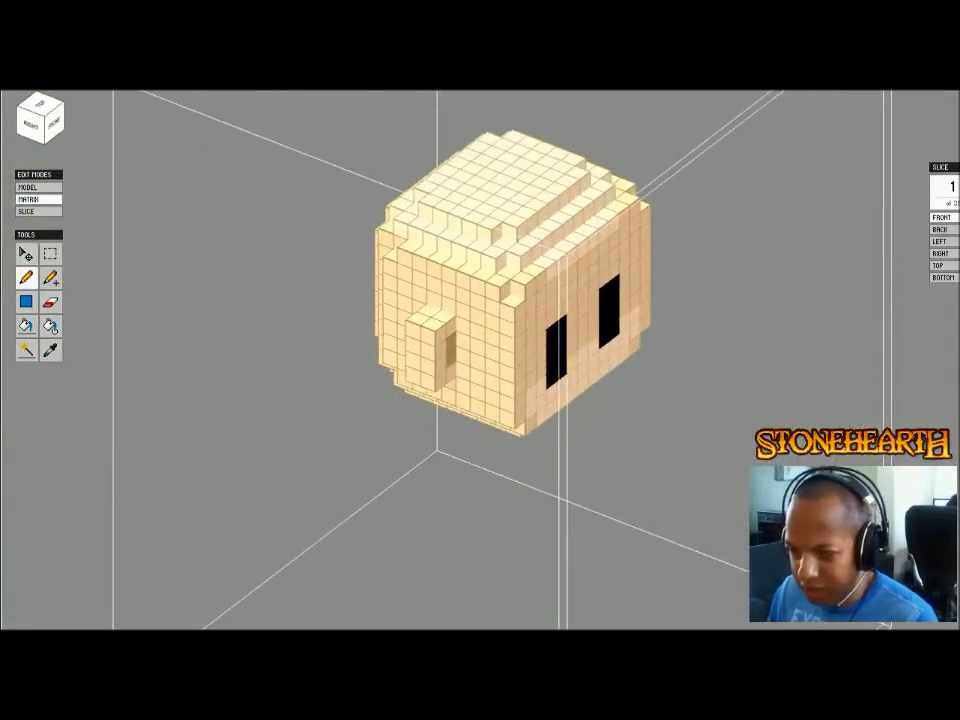
mouse_move(498, 252)
left_mouse_down()
mouse_move(515, 222)
mouse_move(588, 201)
left_mouse_up()
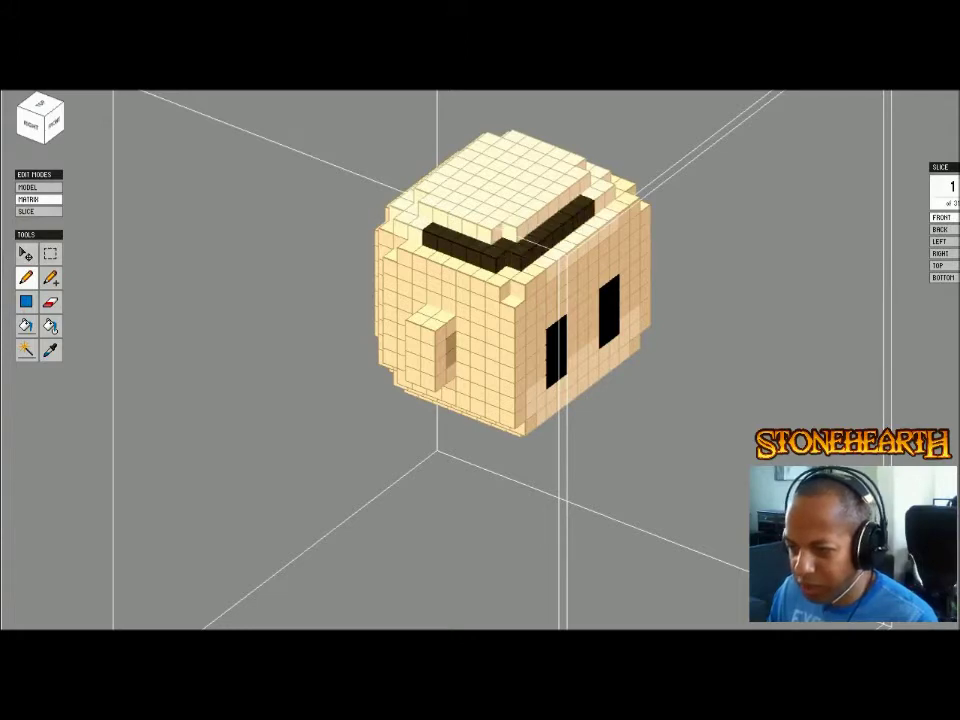
key("ctrl+z")
key("ctrl+z")
key("ctrl+z")
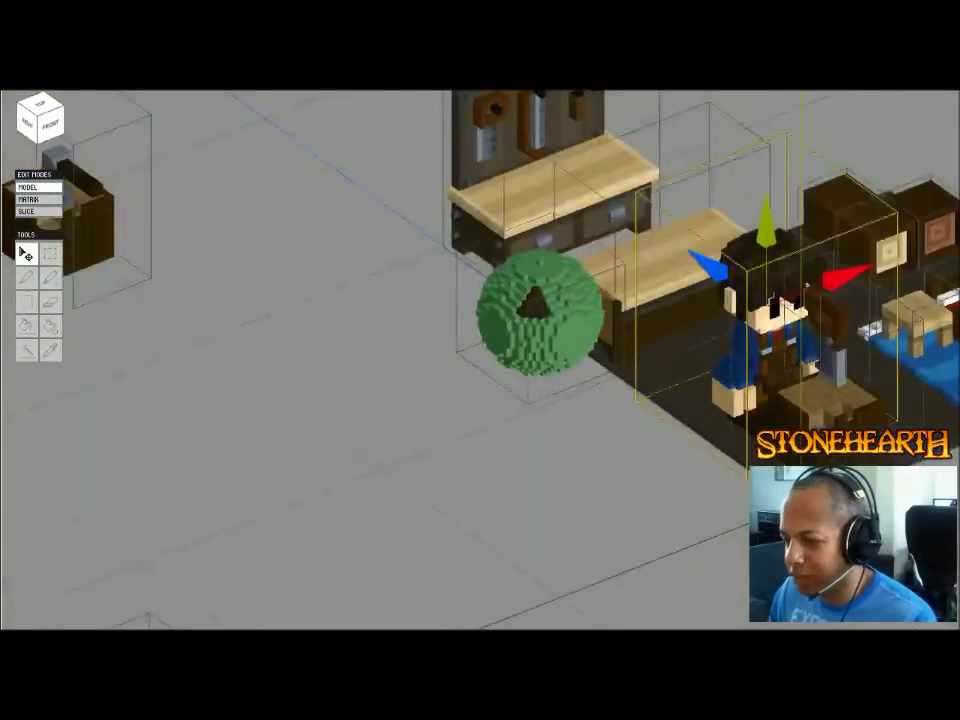
- Examine the character's hair and bare head from several angles, return to the model view and select the green sphere
right_click_drag(480, 360, 540, 350)
scroll(780, 430, "up", 4)
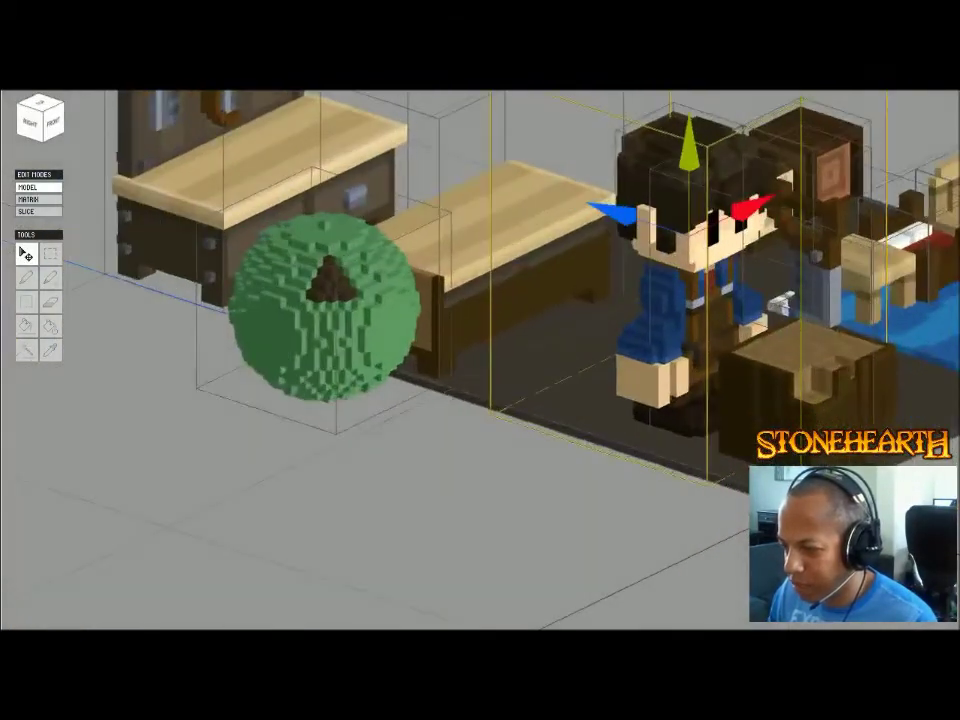
middle_click_drag(780, 430, 694, 484)
left_click(480, 570)
right_click_drag(480, 360, 462, 400)
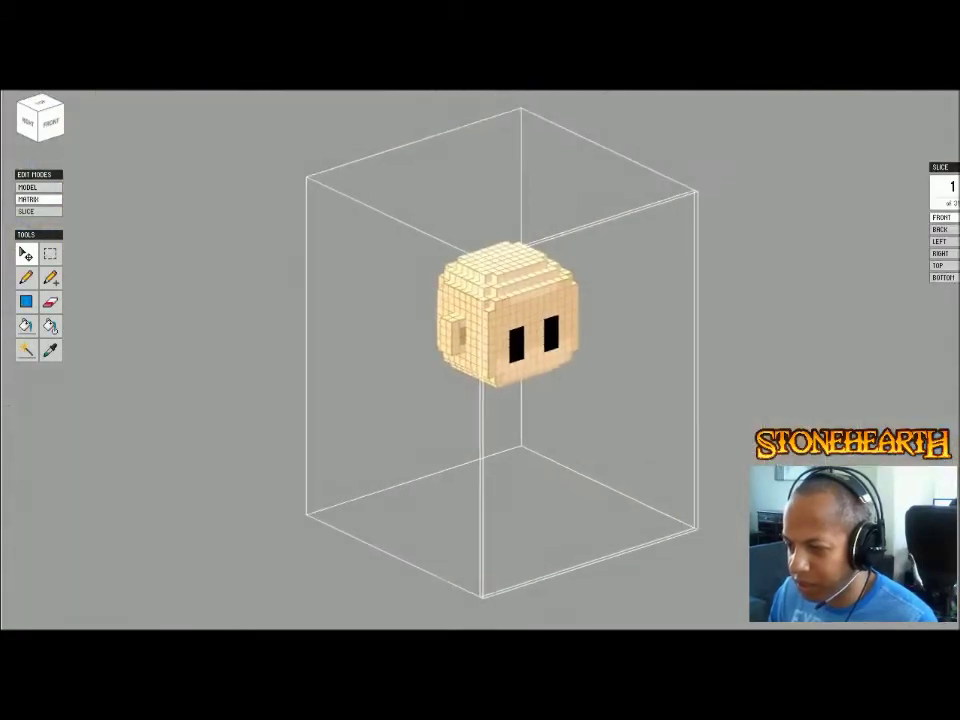
right_click_drag(480, 300, 320, 308)
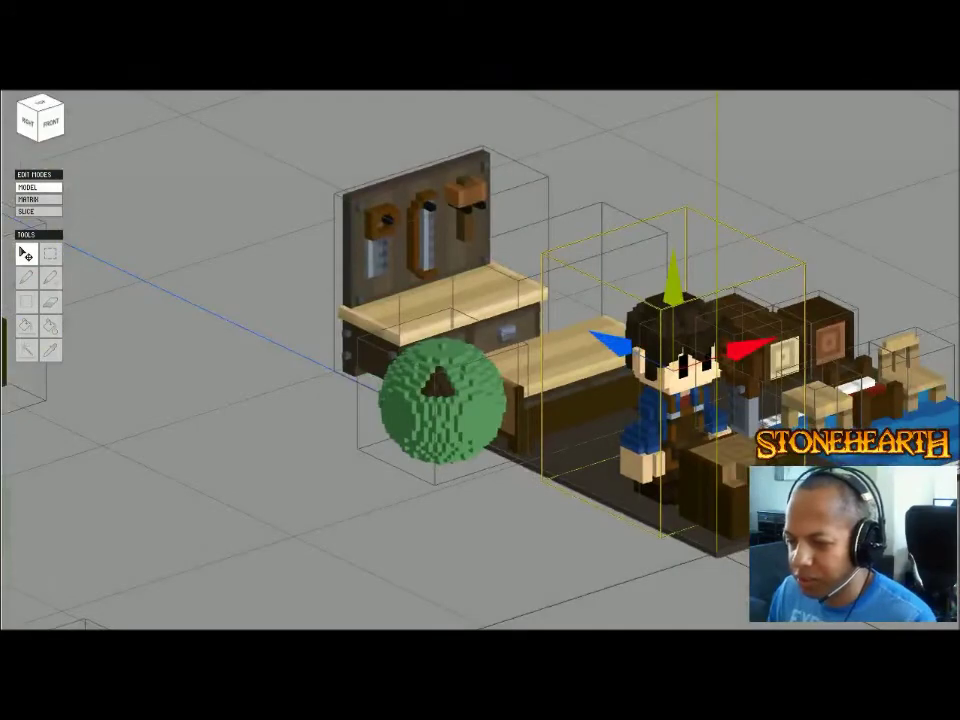
left_click(440, 400)
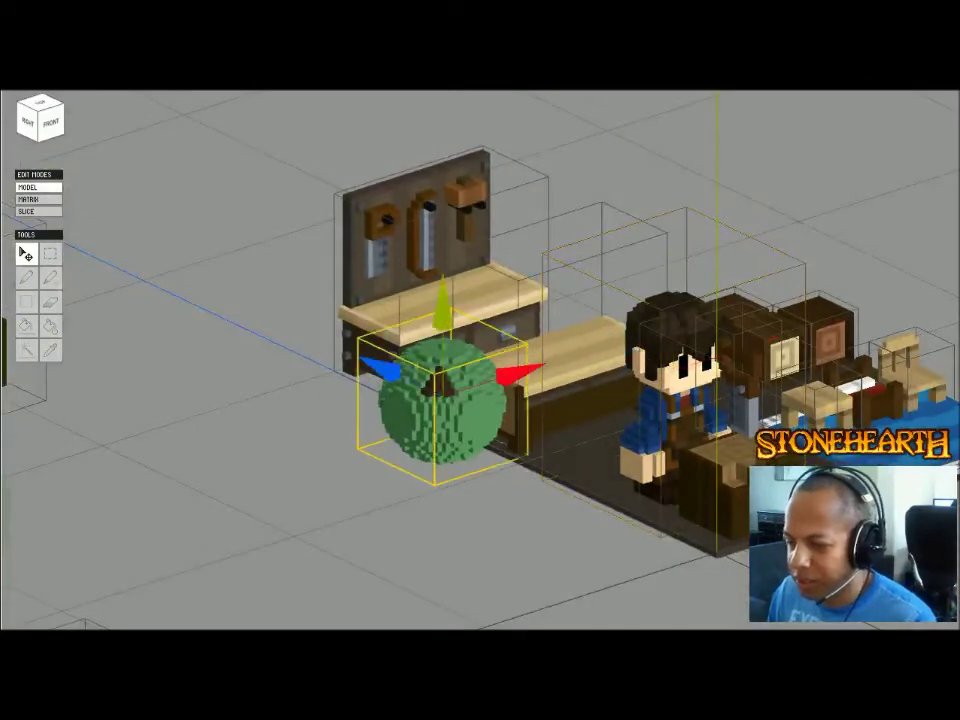
- Move the green sphere away from the front of the detailed workbench and open the simplified workbench for voxel editing
left_click_drag(395, 378, 188, 274)
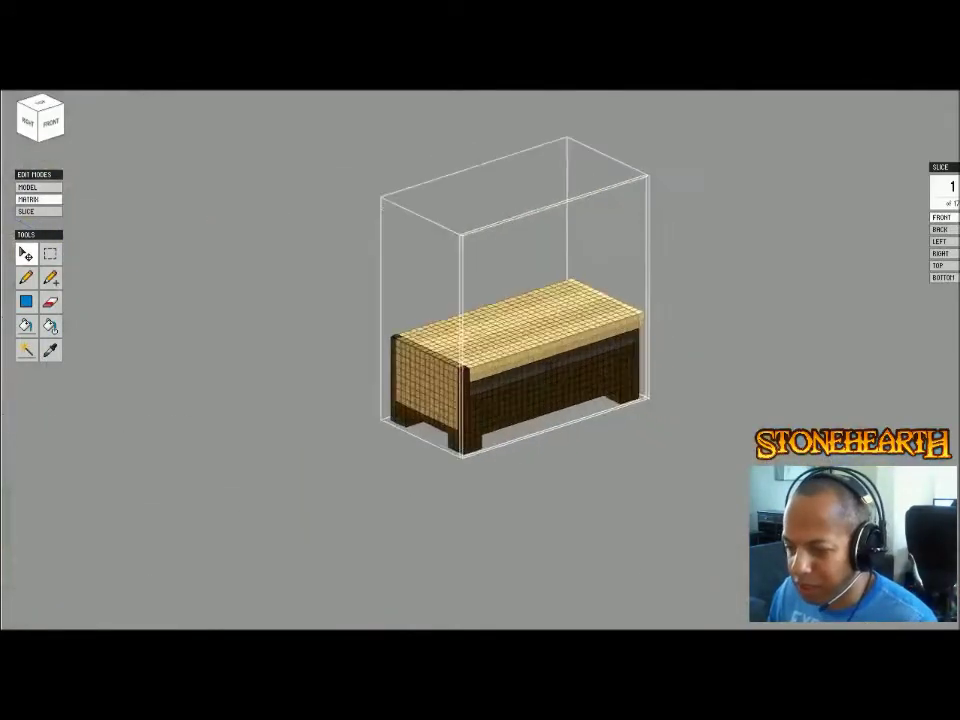
scroll(515, 300, "up", 4)
right_click_drag(515, 300, 615, 335)
middle_click_drag(615, 335, 650, 165)
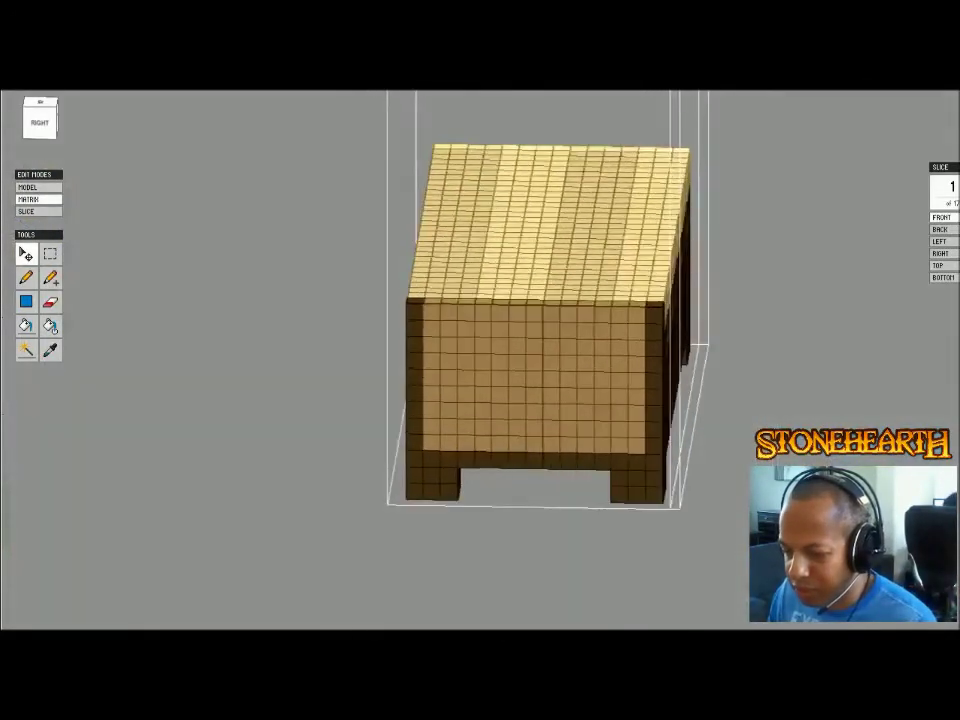
- Draw one more row of dark brown voxels along both sides and the lower edge of the light panel on the workbench's right end
right_click_drag(650, 250, 575, 235)
left_click(26, 278)
left_click(598, 472)
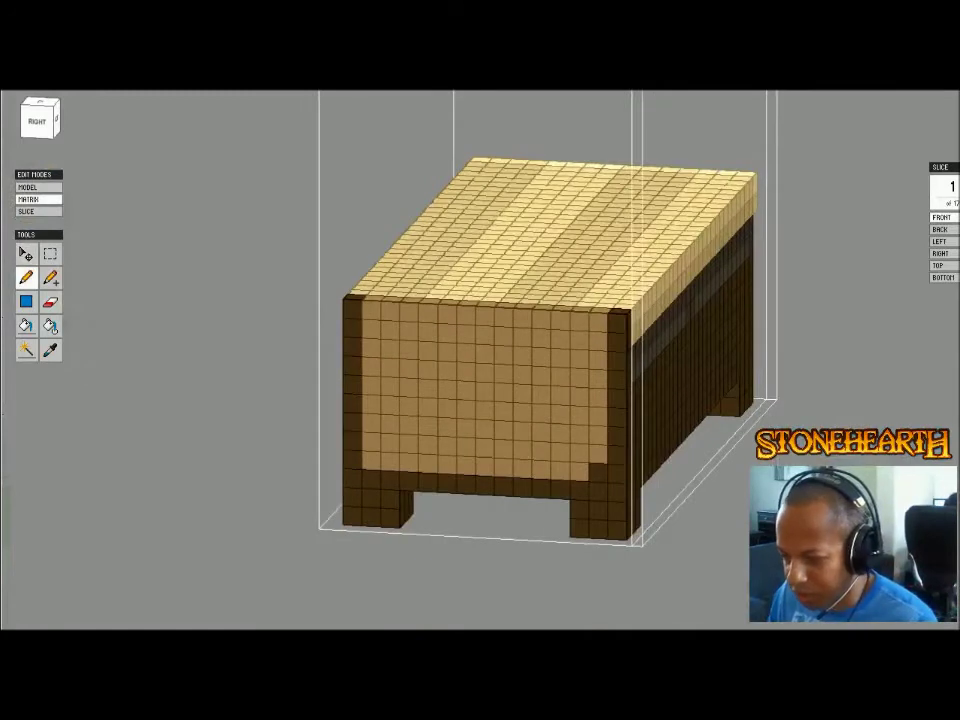
left_click_drag(598, 472, 371, 460)
left_click(598, 454)
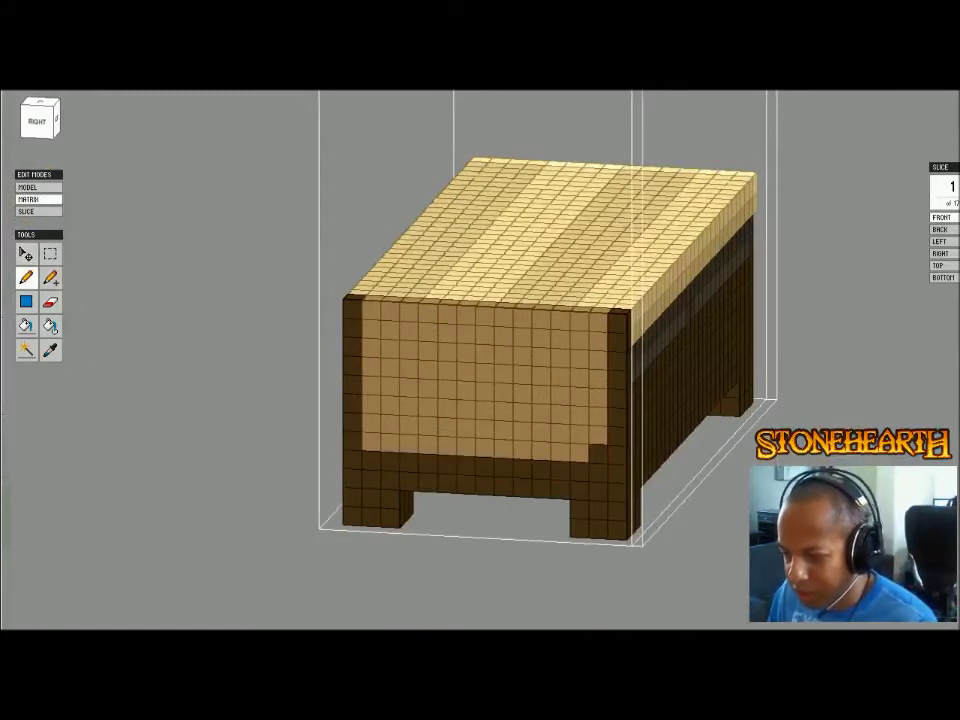
left_click_drag(598, 450, 598, 319)
left_click(371, 311)
left_click_drag(371, 311, 371, 443)
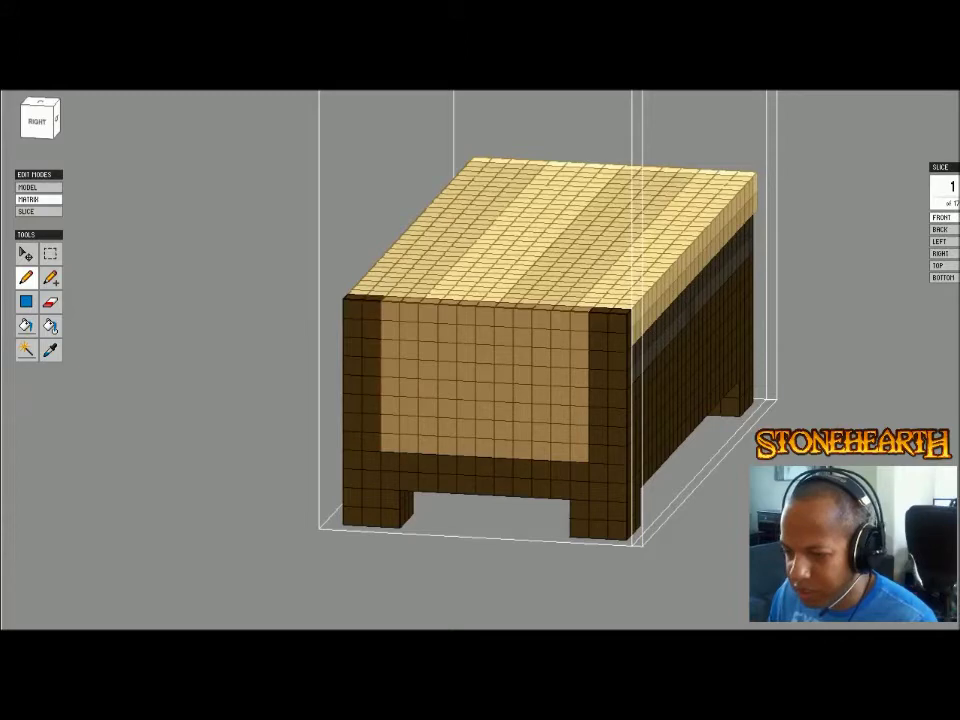
- Paint the tabletop's front edge, two rows along the top, and the grey stripe below it dark brown
right_click_drag(375, 440, 235, 470)
left_click(356, 363)
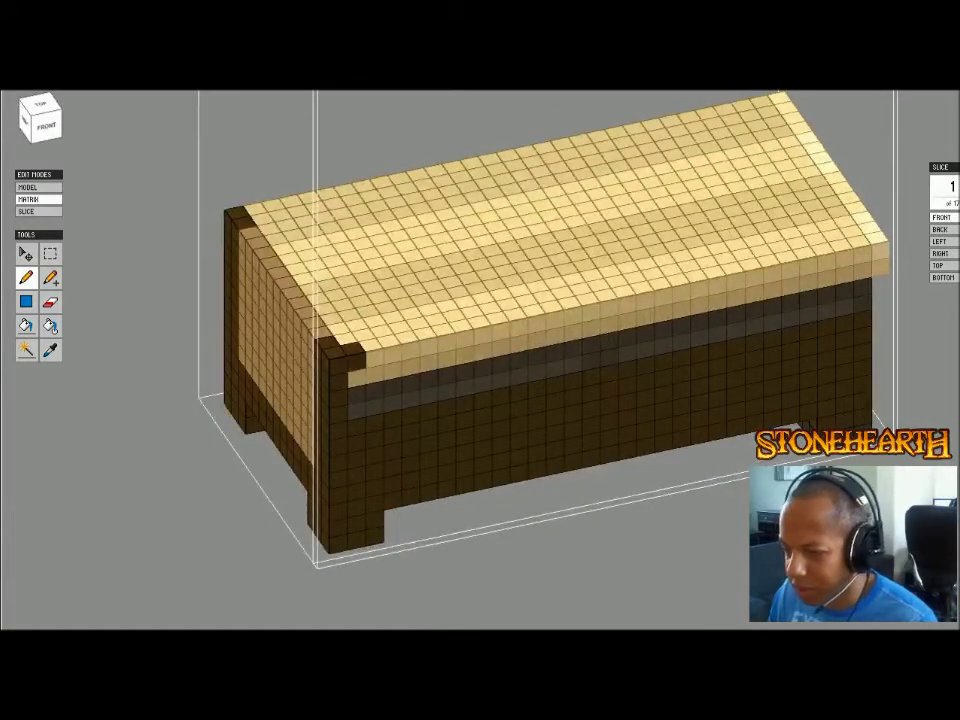
left_click(863, 255, "shift")
left_click(863, 270)
left_click(356, 379, "shift")
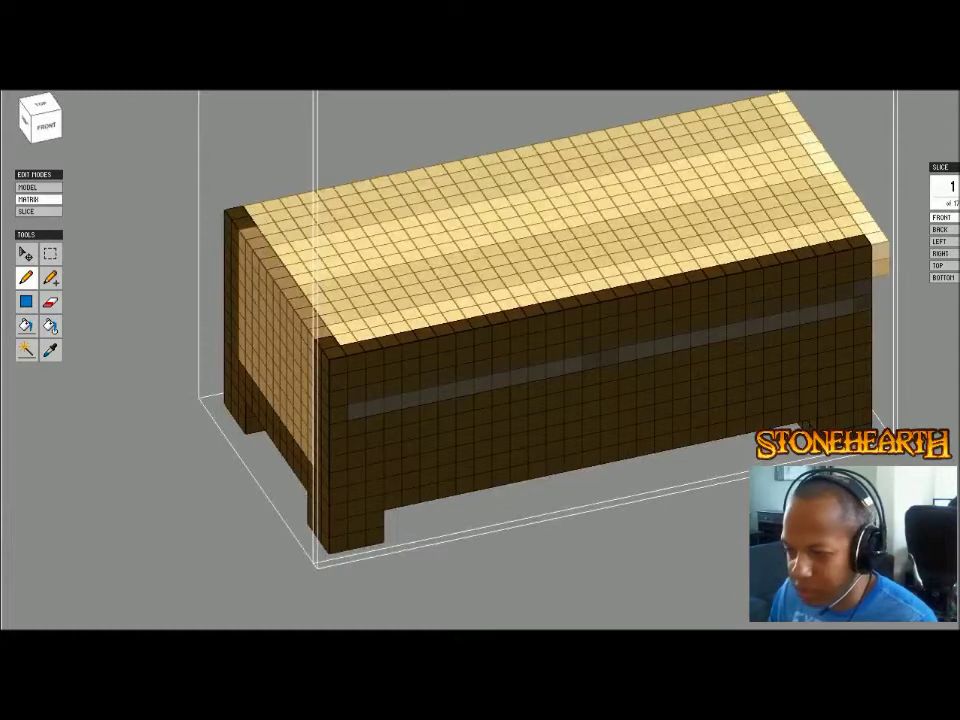
left_click(356, 410, "shift")
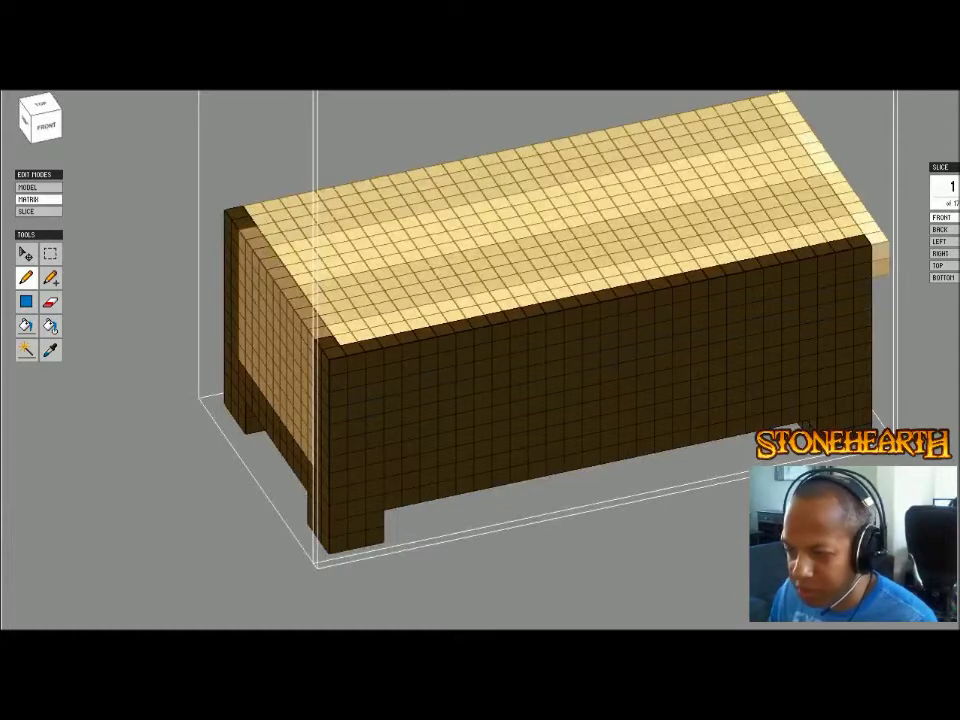
left_click(854, 233, "shift")
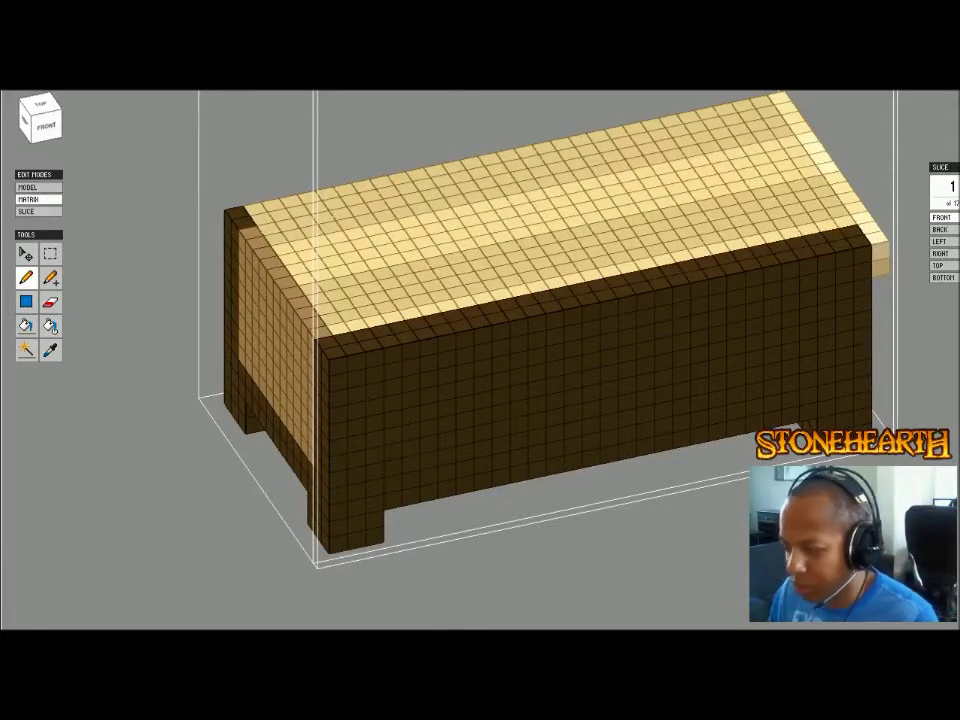
- Erase the light tabletop voxels that overhang the workbench's far end
key("e")
left_click(879, 246)
left_click_drag(872, 228, 795, 120)
left_click(783, 102)
left_click(785, 113)
right_click_drag(628, 300, 720, 310)
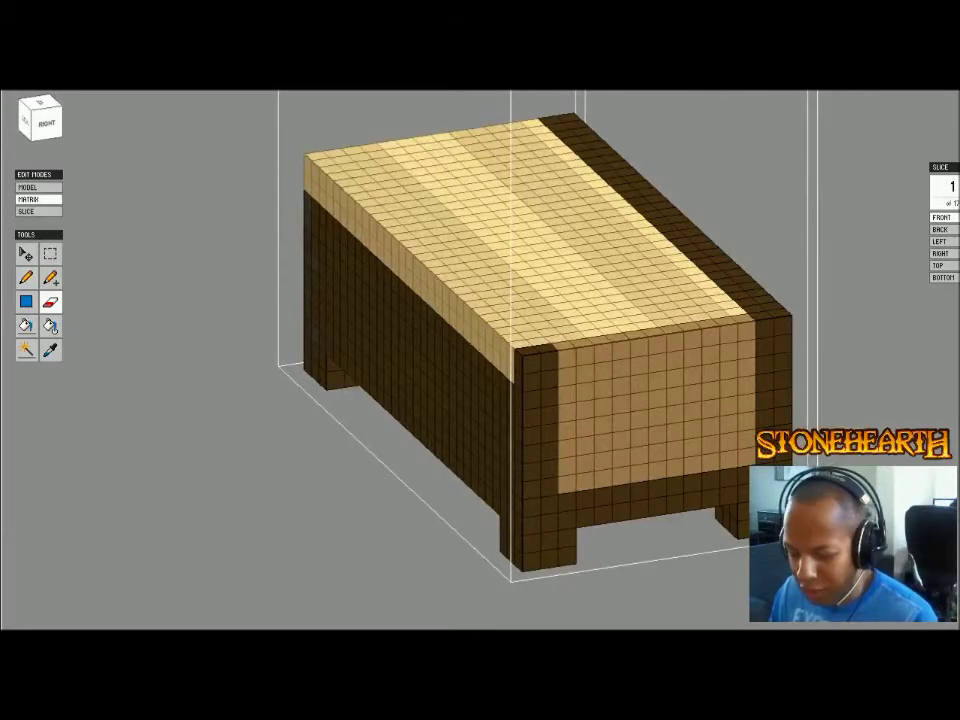
- Paint the tabletop's back edge dark brown, covering two rows along the top and both light rows on the rear side
right_click_drag(480, 360, 560, 362)
key("b")
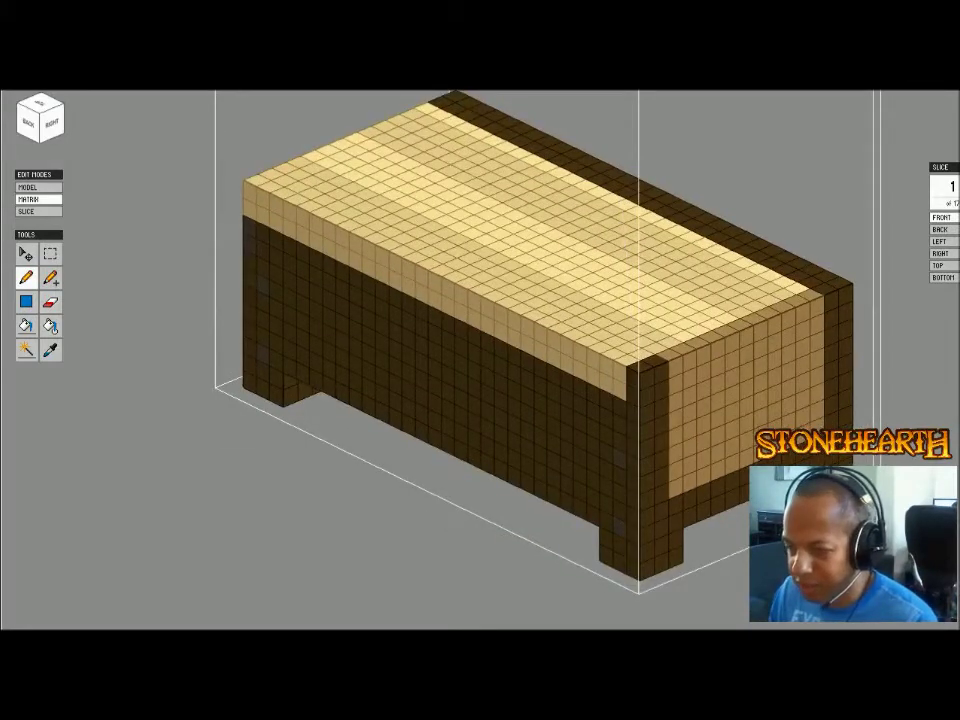
left_click_drag(282, 180, 650, 357)
left_click(271, 175)
left_click(252, 188)
left_click(621, 369, "shift")
left_click(619, 388)
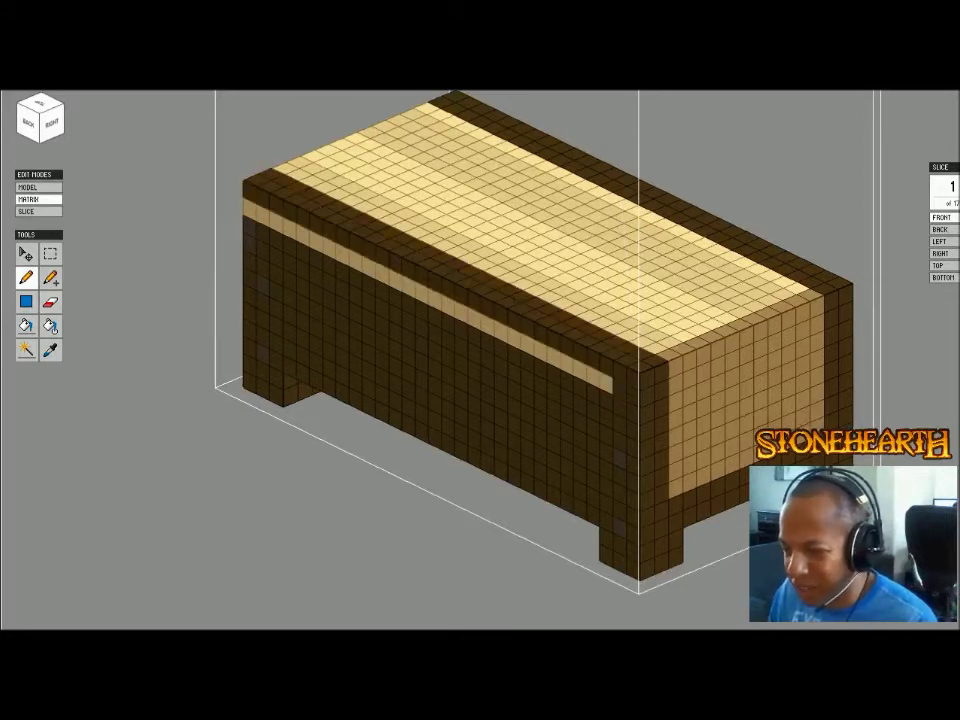
left_click_drag(619, 388, 250, 208)
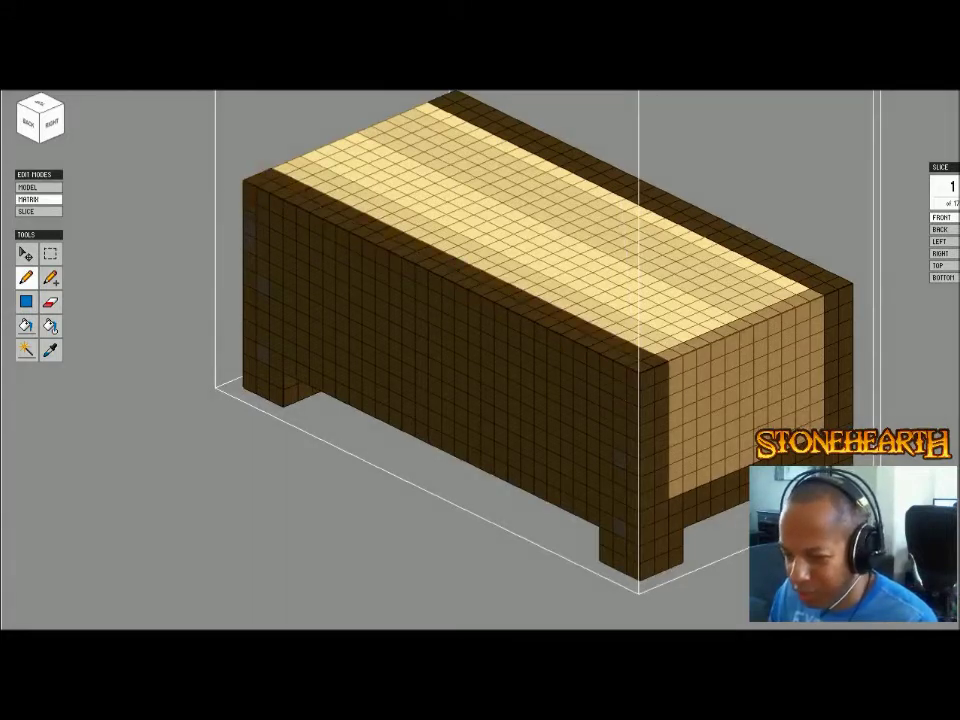
right_click_drag(620, 400, 385, 400)
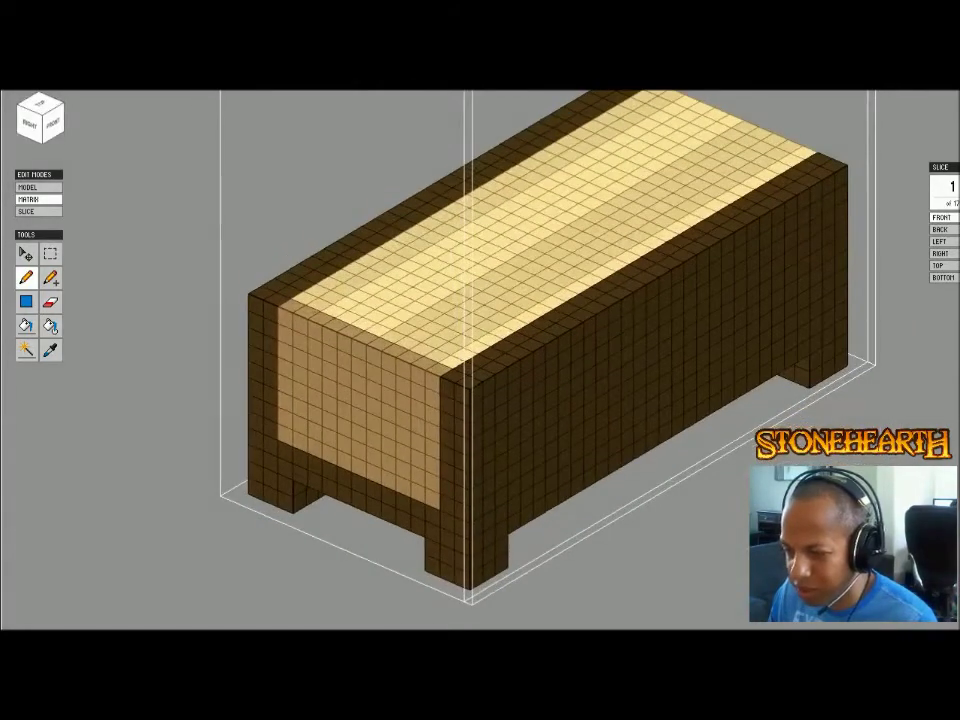
- Fill the light tabletop planks with the tan of the end panel and return to the model view
key("g")
left_click(560, 260)
left_click(510, 230)
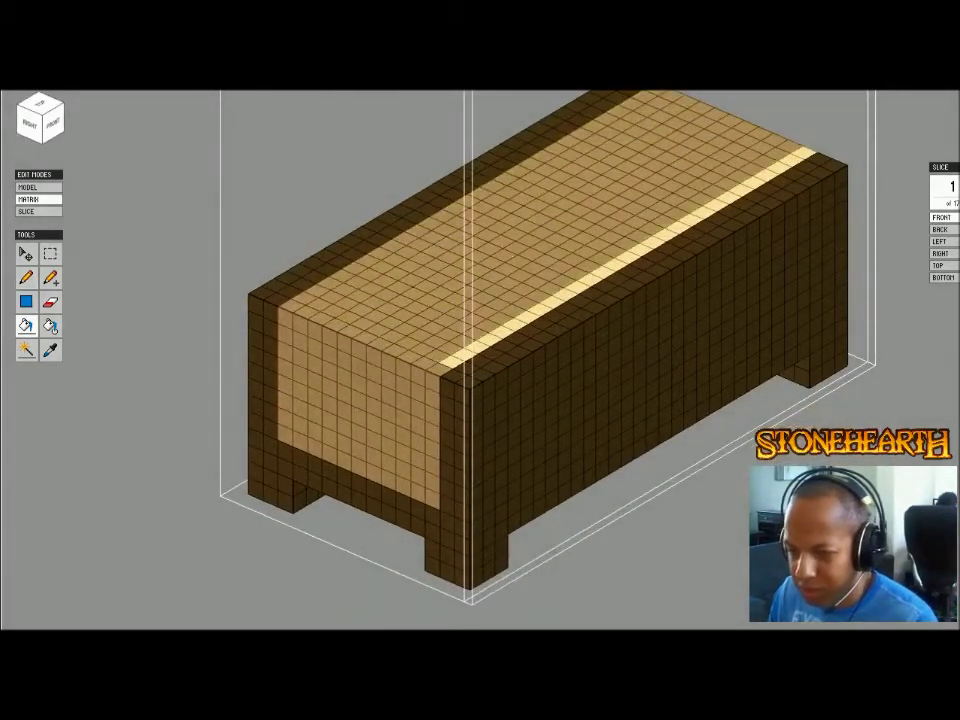
left_click(602, 274)
key("Tab")
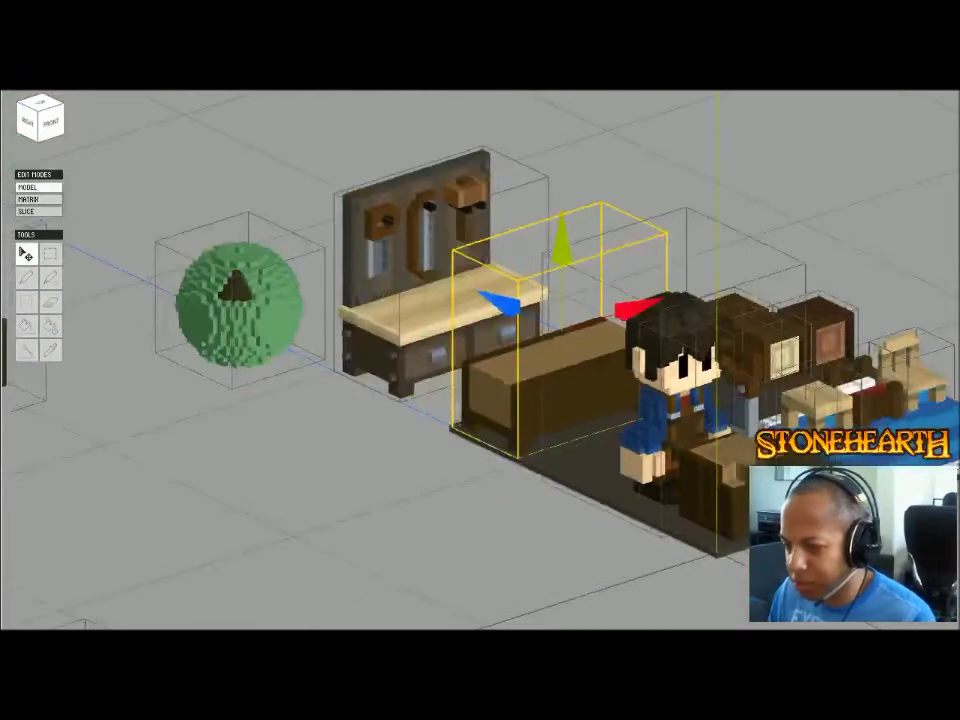
- Reopen the workbench's voxels to examine its right end straight on, then view it beside the other models
key("Tab")
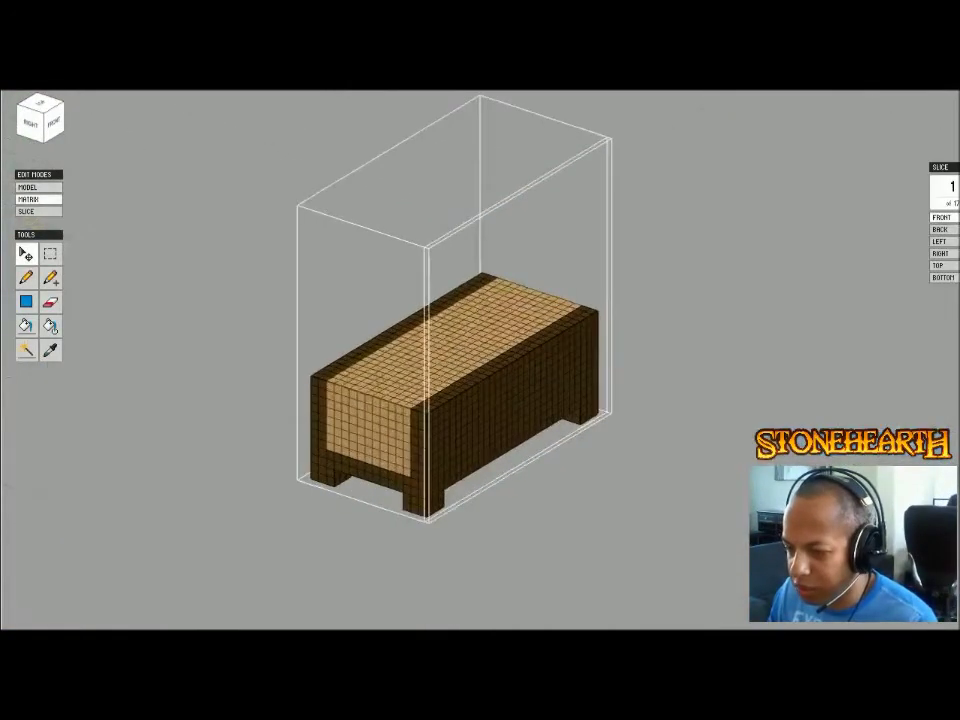
scroll(480, 360, "up", 4)
right_click_drag(560, 360, 595, 415)
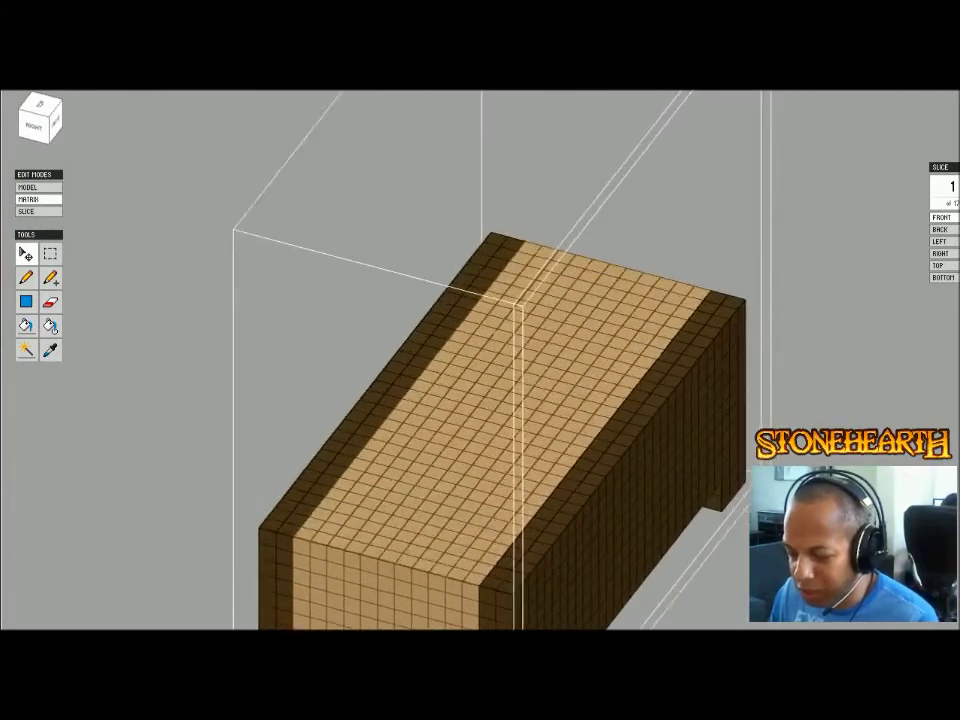
middle_click_drag(595, 415, 765, 205)
right_click_drag(765, 205, 745, 165)
left_click(37, 122)
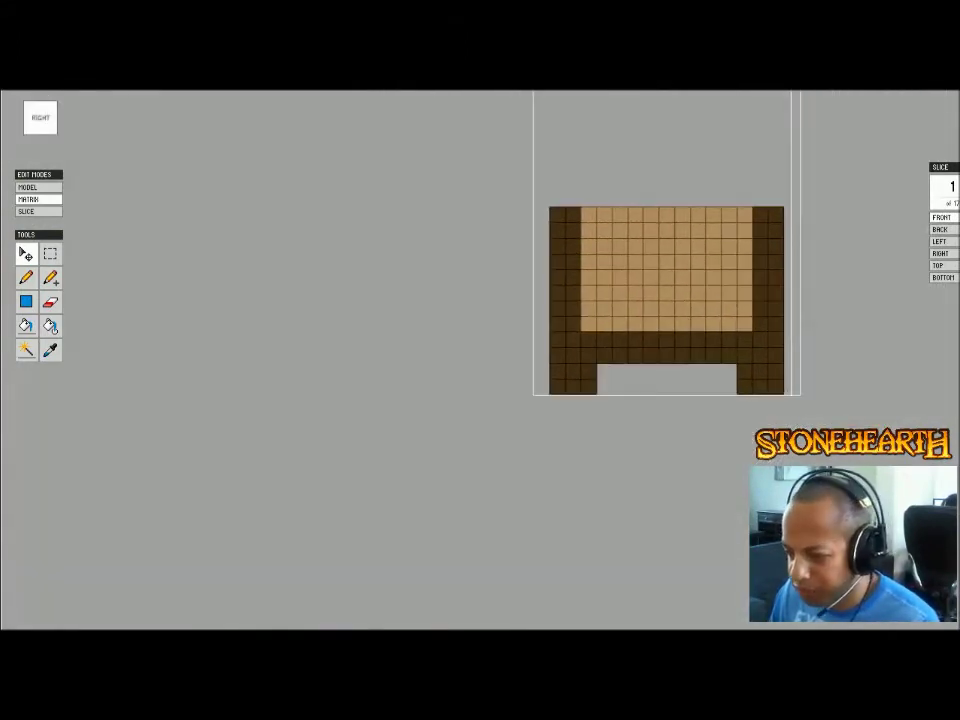
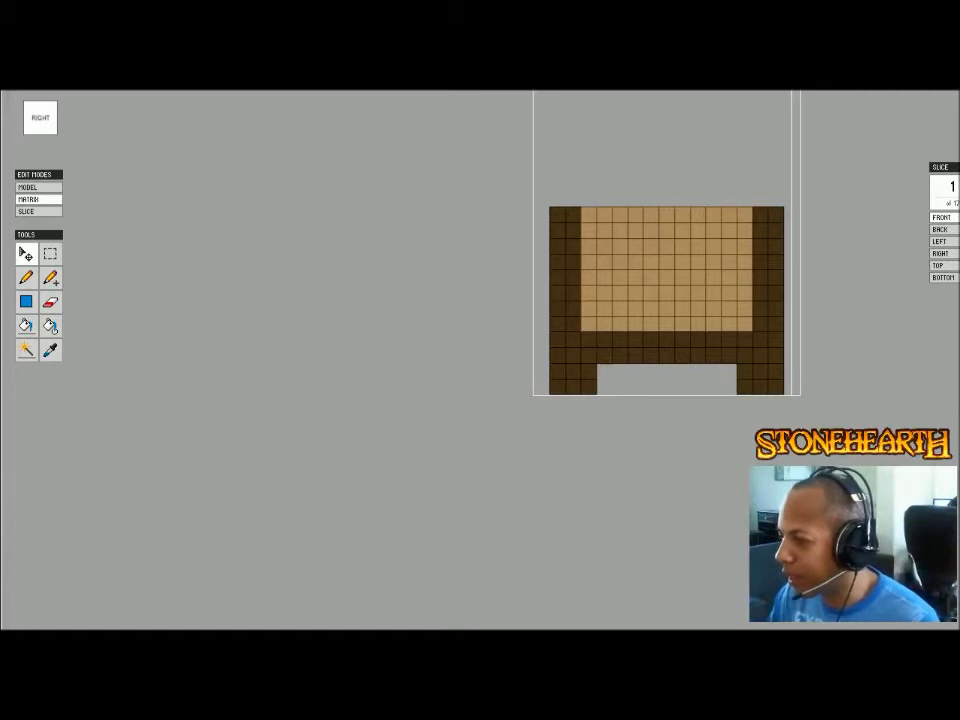
scroll(666, 300, "down", 1)
scroll(666, 300, "up", 3)
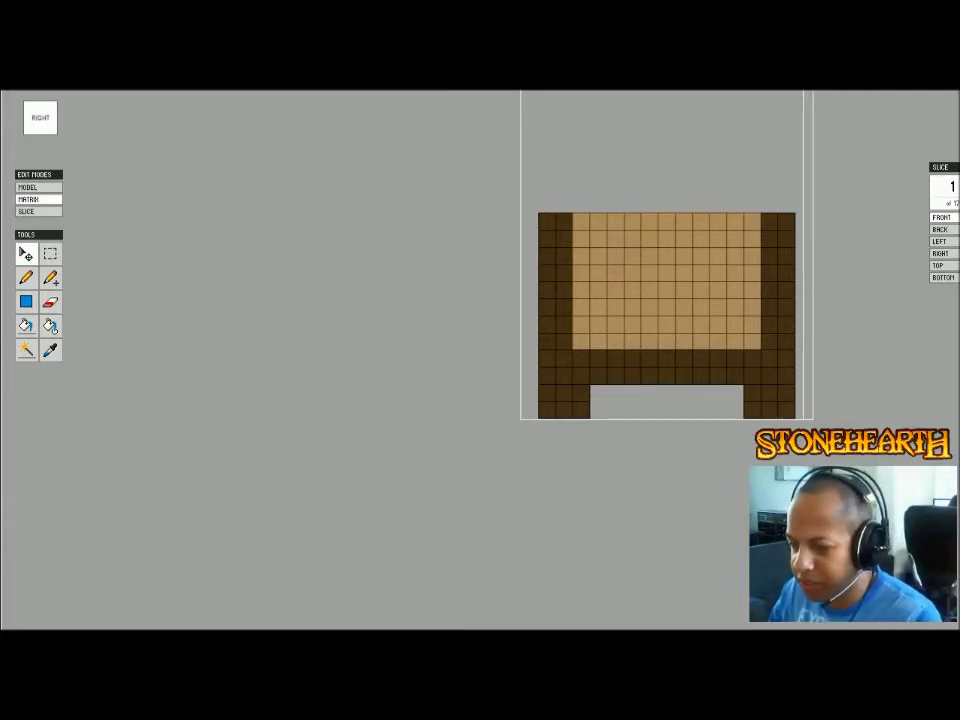
key("Tab")
right_click_drag(520, 200, 412, 276)
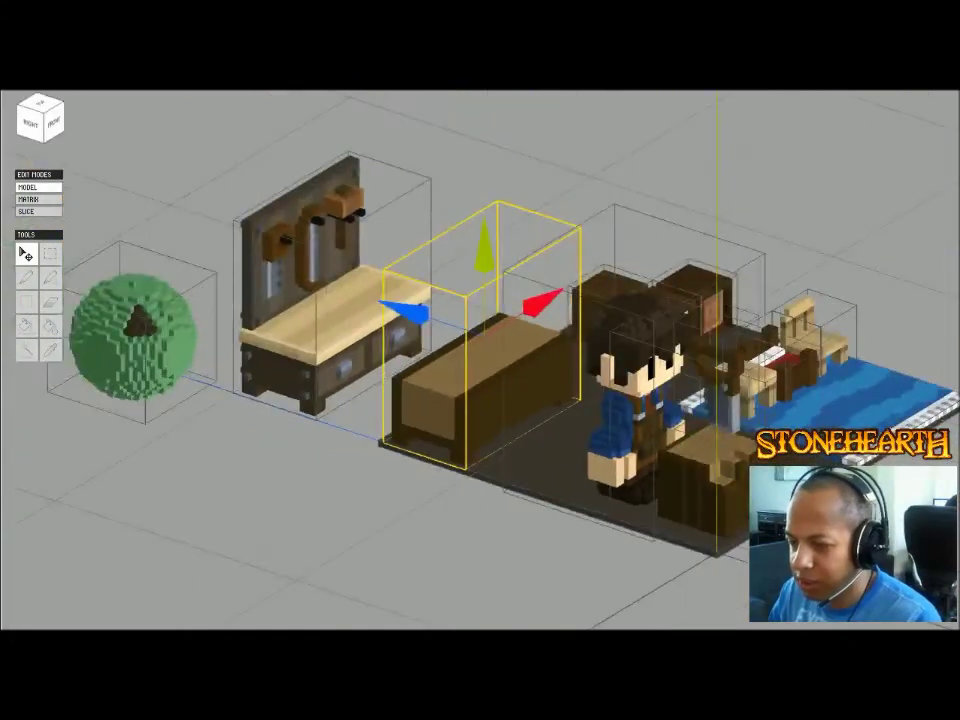
key("Tab")
scroll(412, 276, "up", 4)
left_click(30, 122)
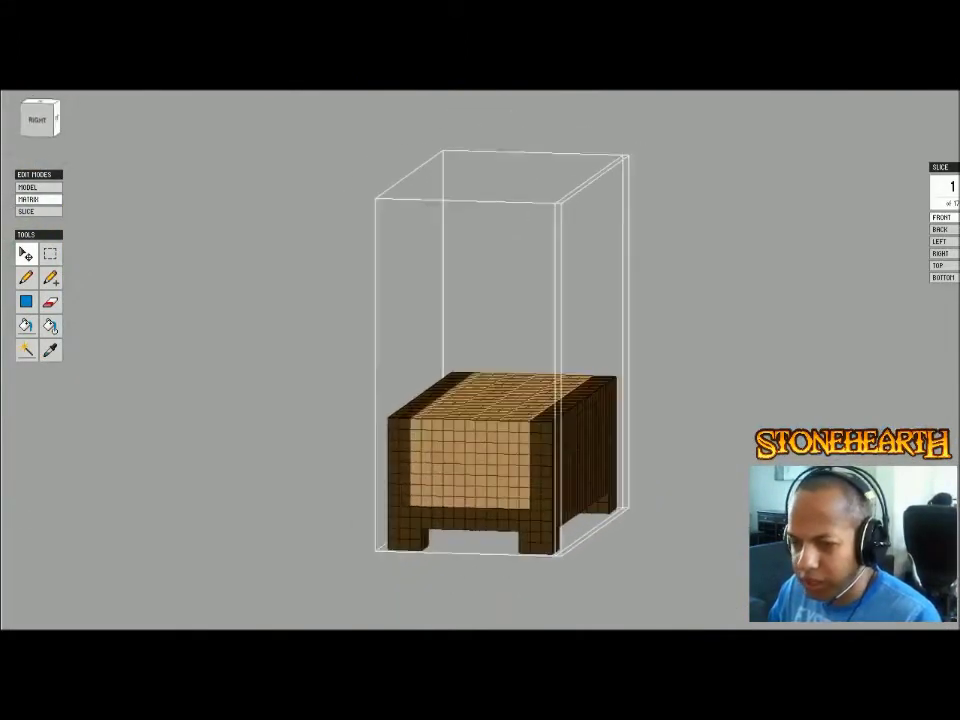
key("m")
left_click_drag(386, 396, 673, 541)
key("ctrl+d")
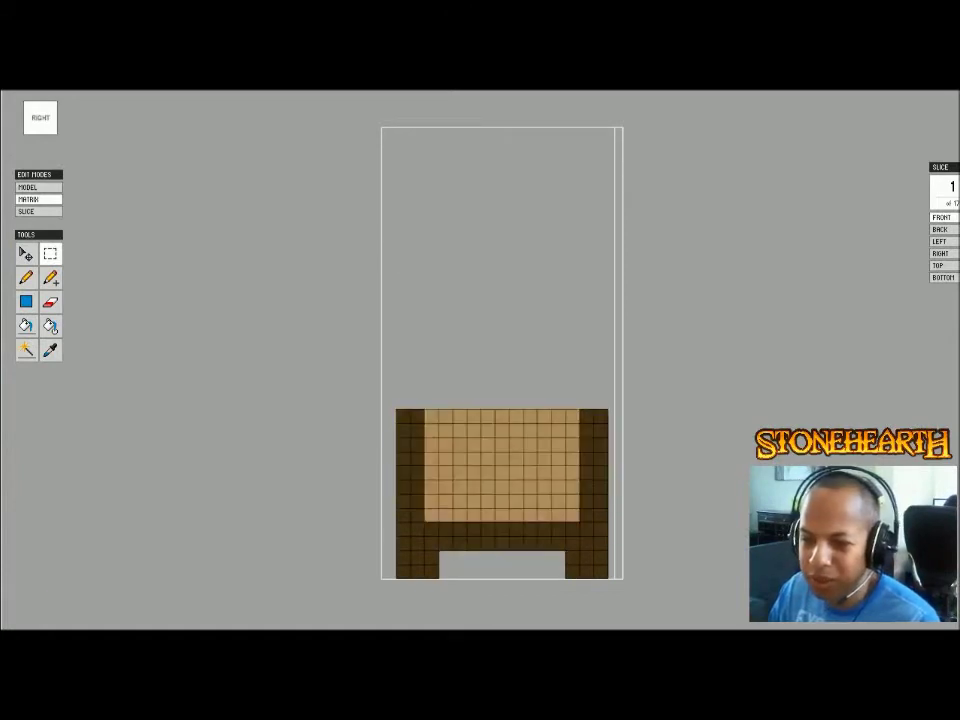
key("Tab")
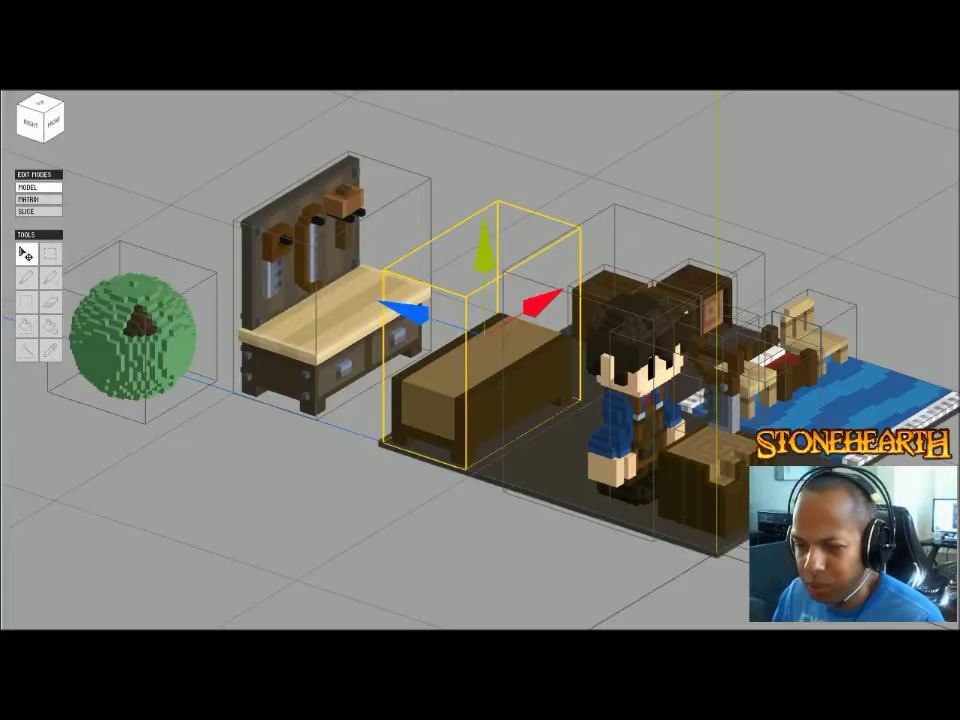
- Reopen the workbench in the right side view, select the body above the legs, raise it two voxels to heighten the bench, and clear the selection
left_click(38, 199)
left_click(30, 123)
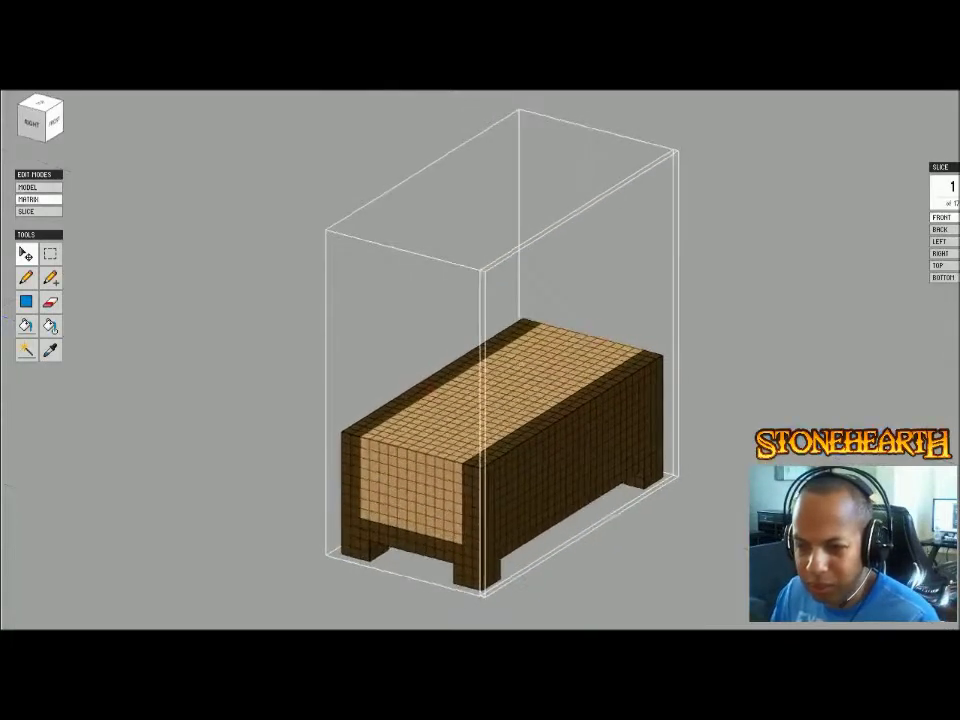
left_click_drag(354, 359, 638, 502)
mouse_move(508, 357)
left_mouse_down()
mouse_move(508, 312)
mouse_move(508, 335)
left_mouse_up()
key("Return")
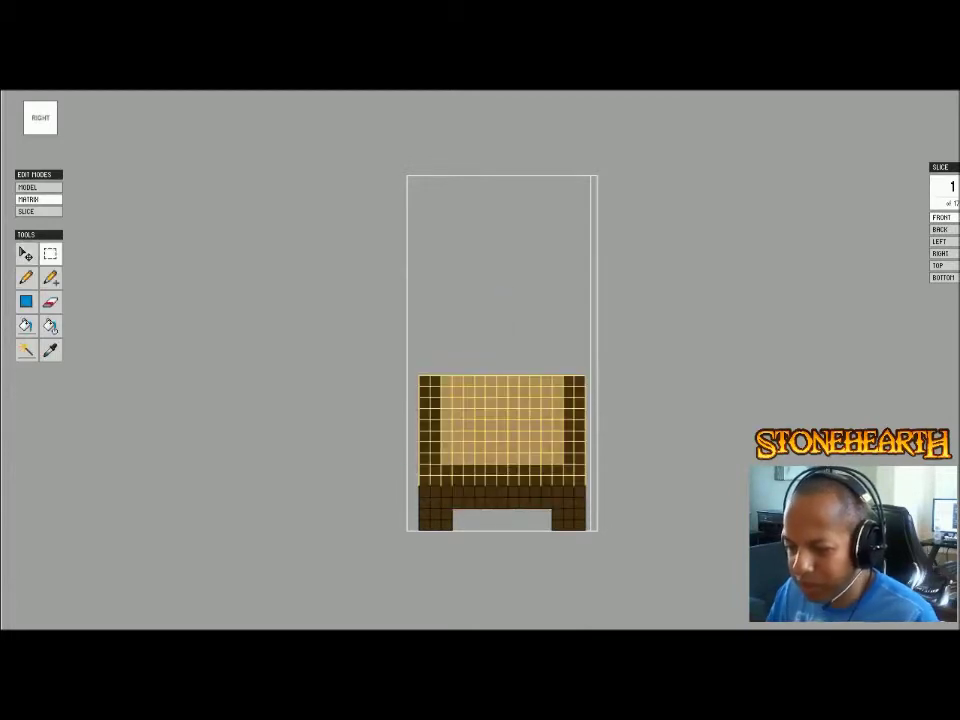
left_click_drag(705, 439, 734, 476)
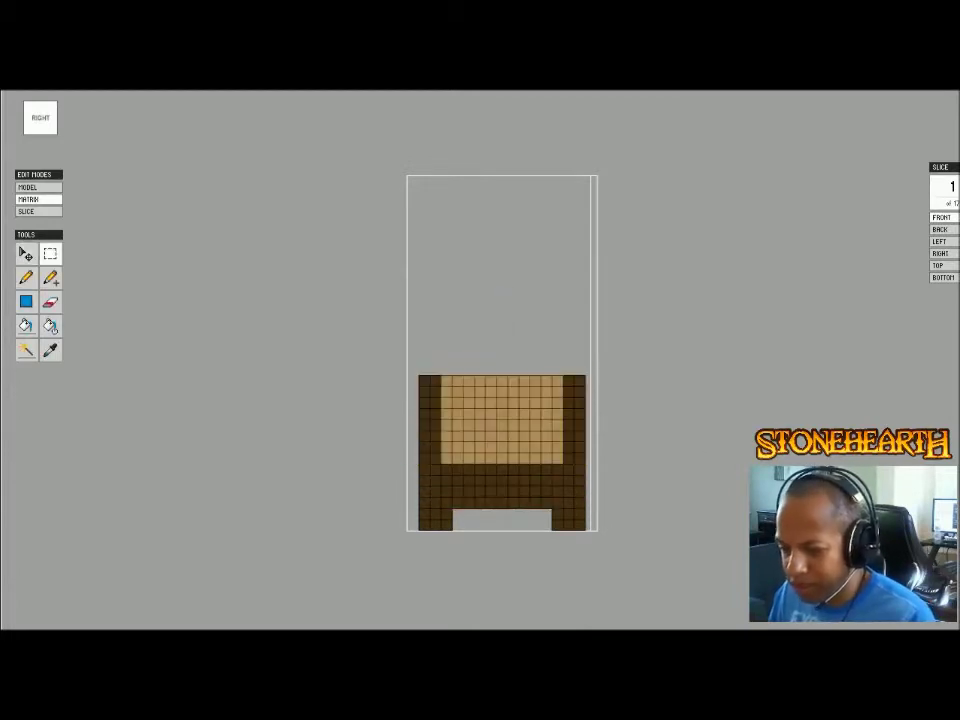
- Select the bottom four rows of voxels, including the legs, and fill them with a dark olive colour
left_click_drag(406, 492, 600, 579)
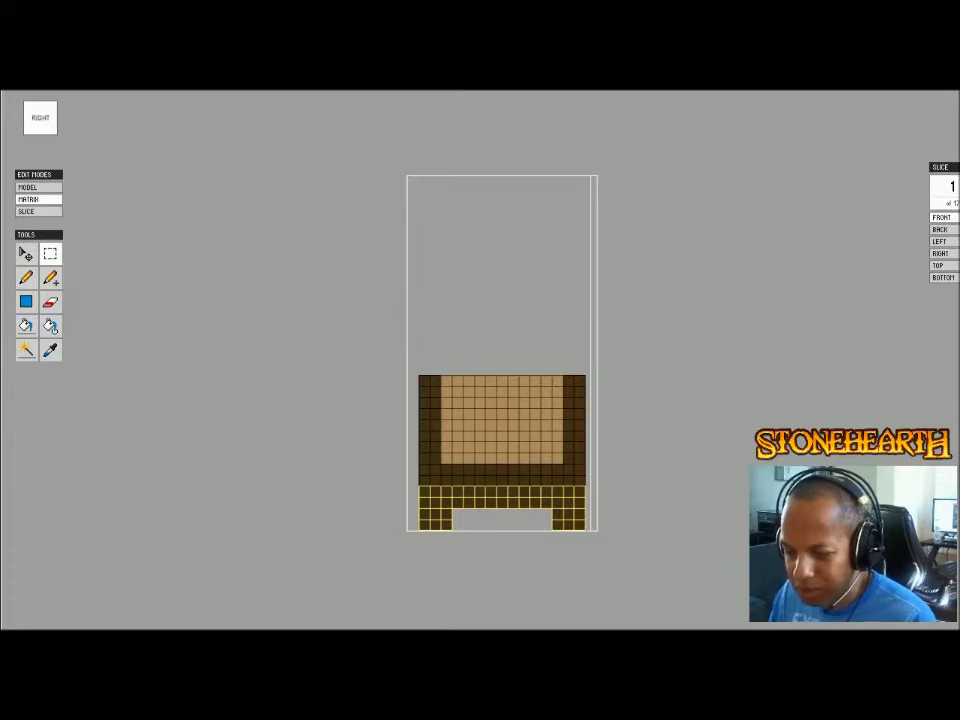
key("g")
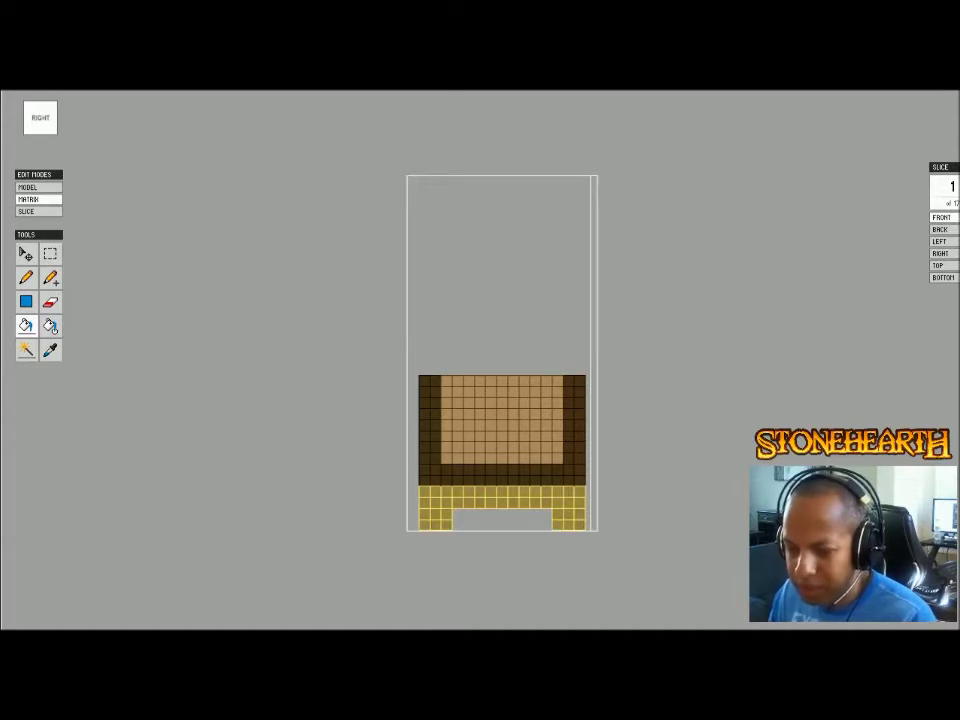
mouse_move(468, 112)
left_mouse_down()
mouse_move(469, 97)
mouse_move(481, 104)
left_mouse_up()
left_click(492, 207)
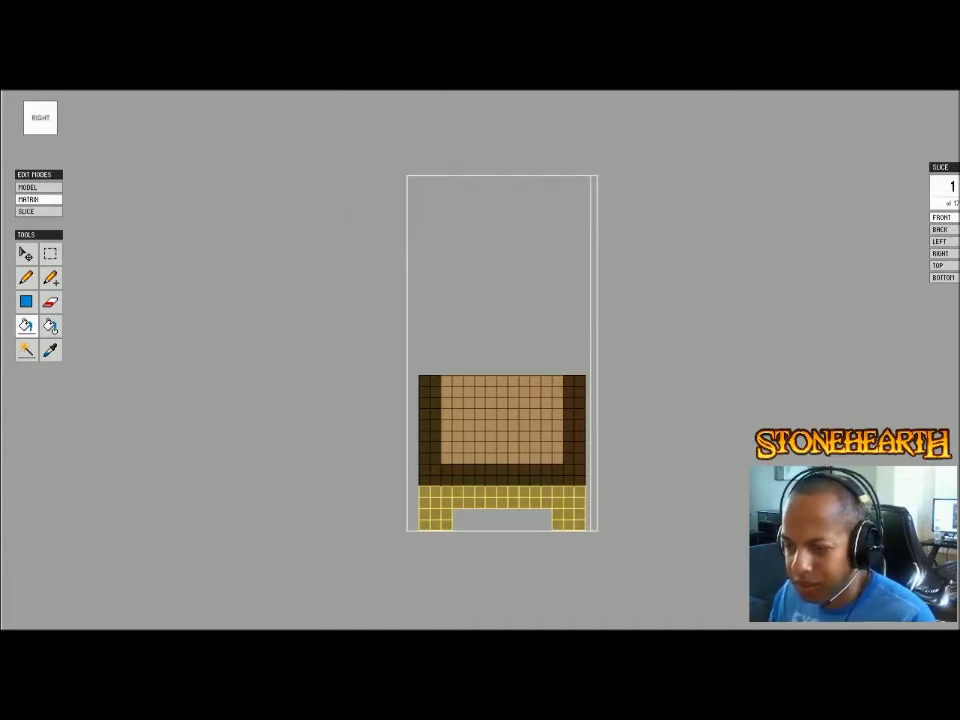
left_click(496, 497)
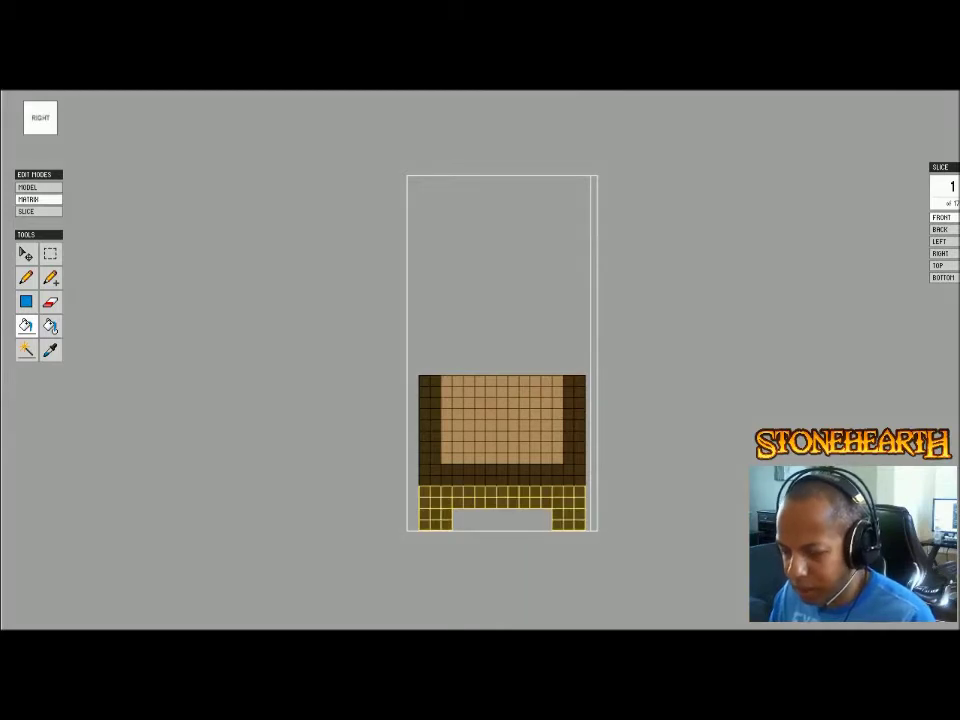
left_click(50, 254)
right_click_drag(500, 400, 390, 440)
mouse_move(722, 336)
right_mouse_down()
mouse_move(712, 338)
mouse_move(790, 330)
mouse_move(712, 326)
right_mouse_up()
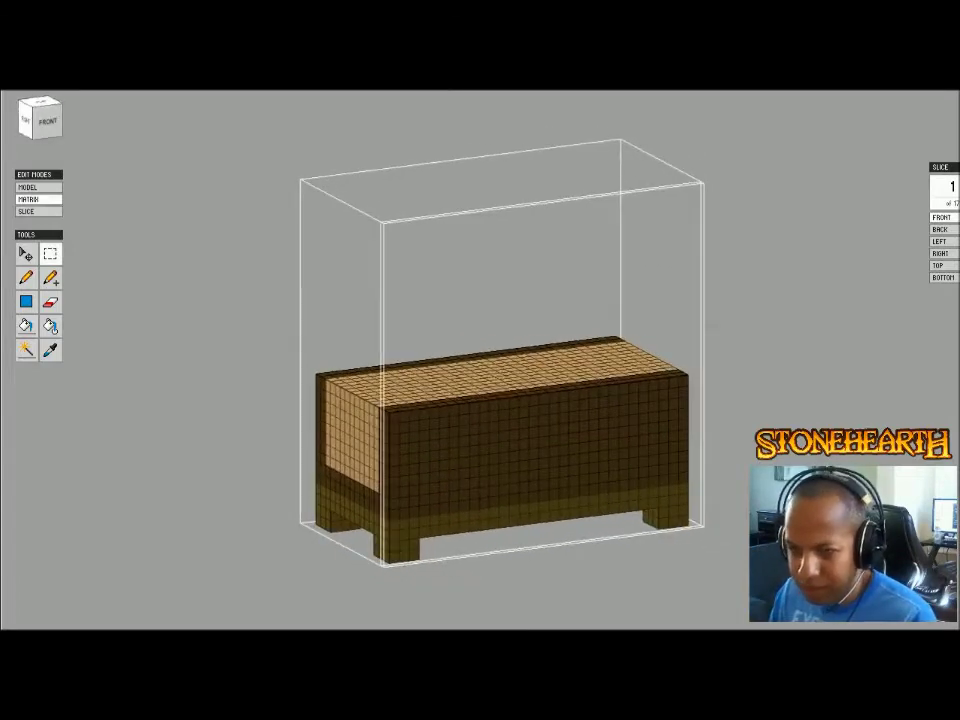
- Select the olive base and its legs in the front view and inset them two voxels from the bench's right end
key("1")
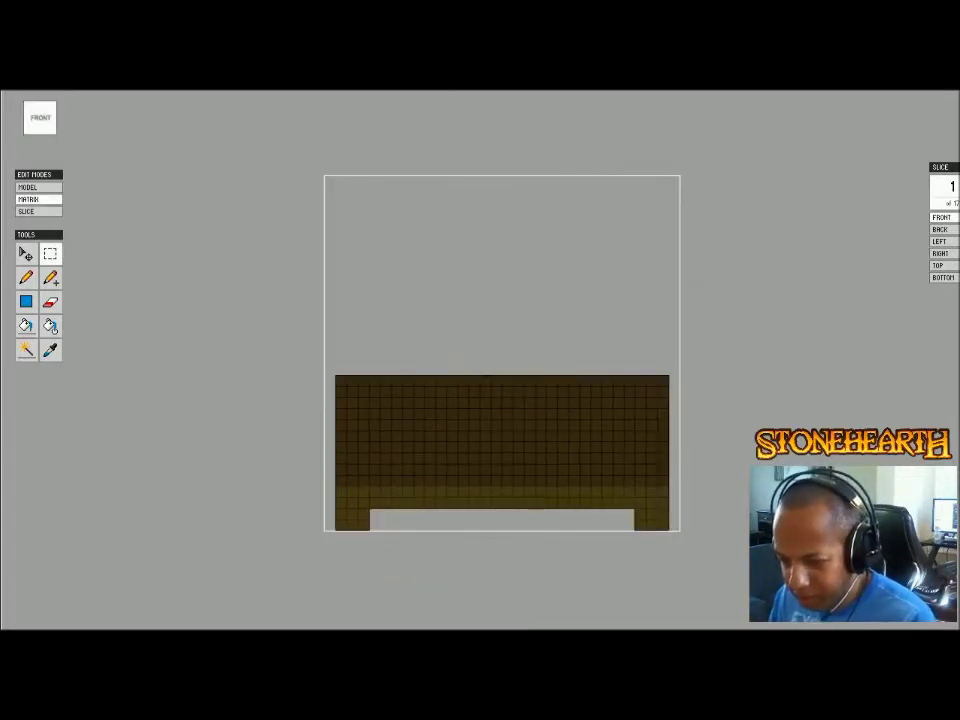
left_click_drag(326, 550, 527, 509)
key("v")
key("Return")
right_click_drag(528, 509, 722, 547)
key("m")
key("ctrl+d")
key("1")
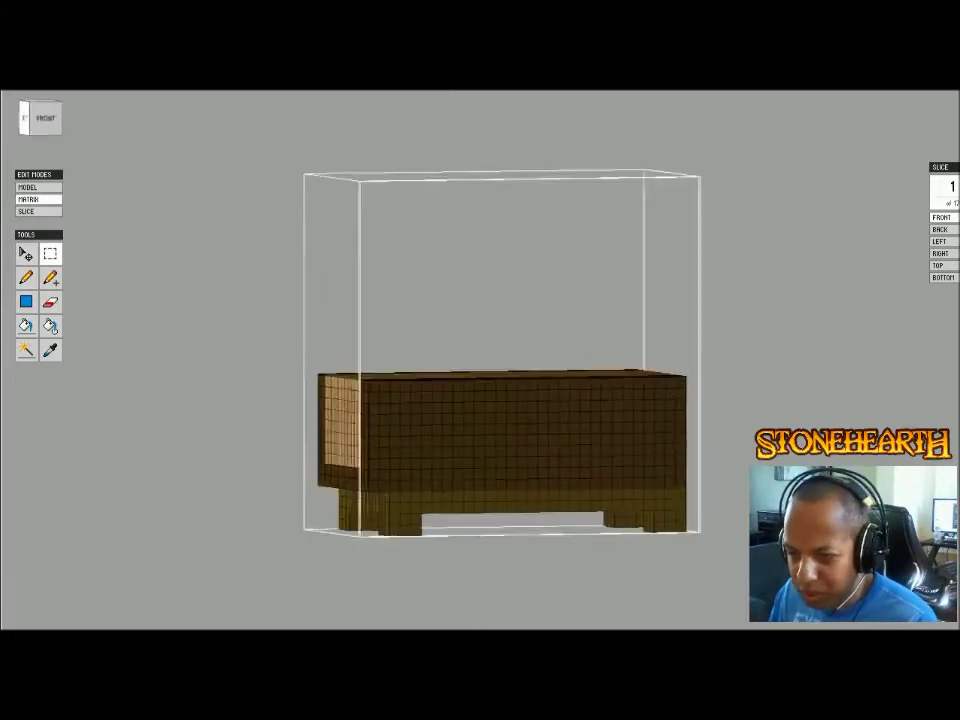
- Return to the model view and resize the bench's matrix to a depth of 25
double_click(262, 209)
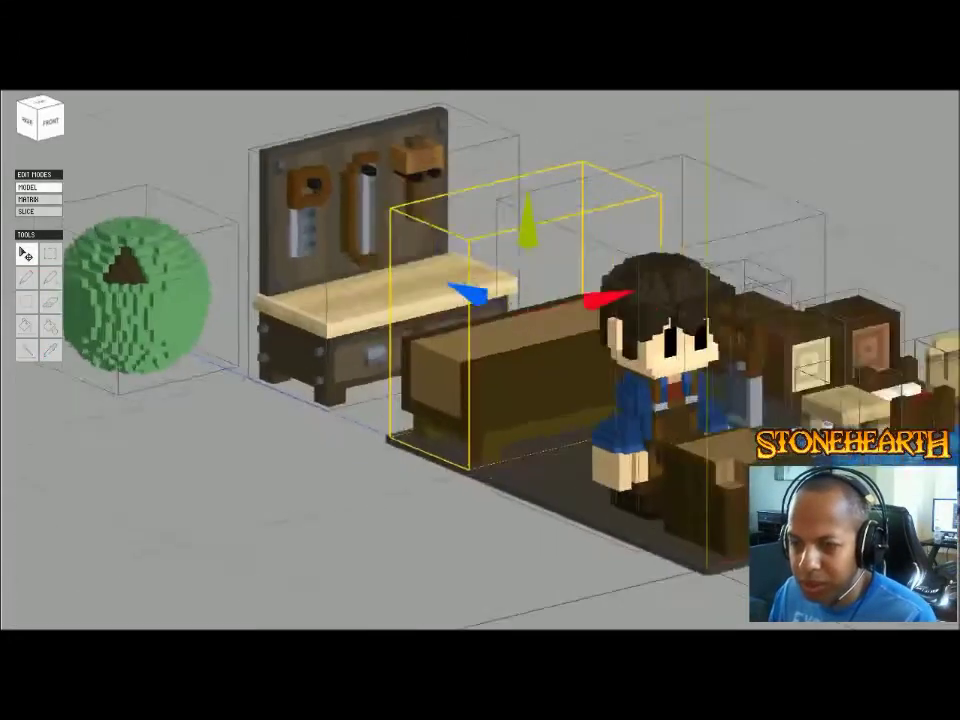
left_click(88, 84)
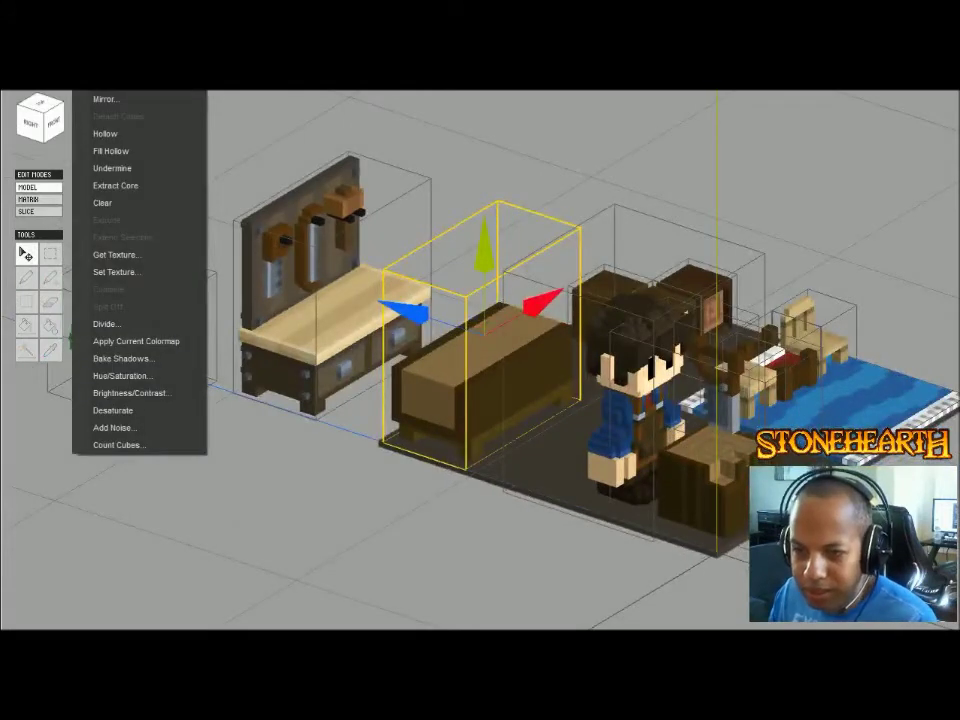
left_click(106, 82)
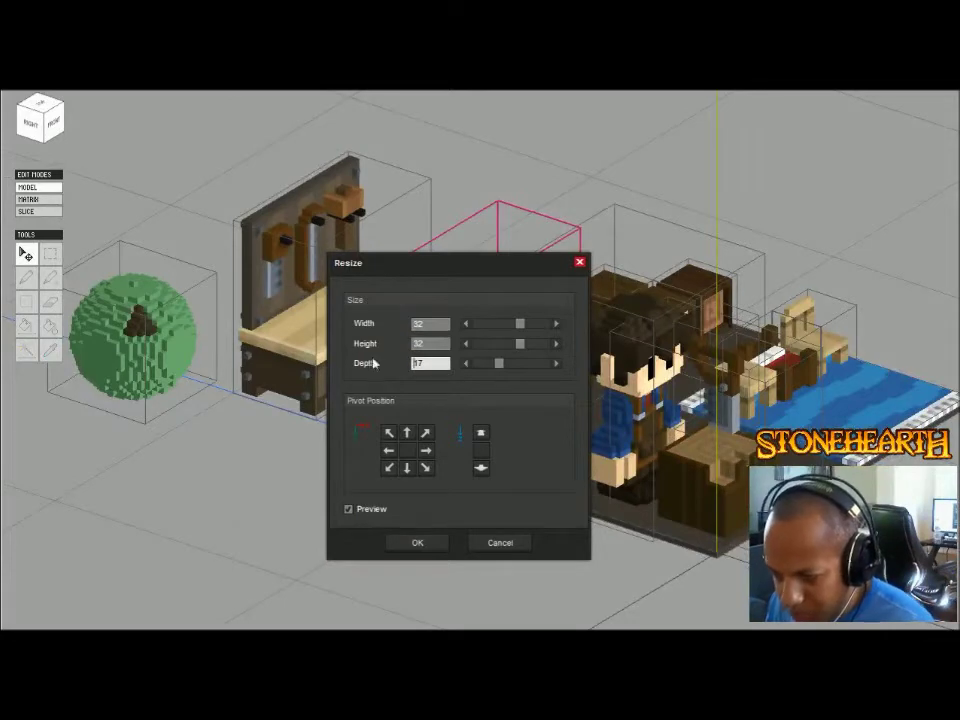
key("Tab")
key("Tab")
type("25")
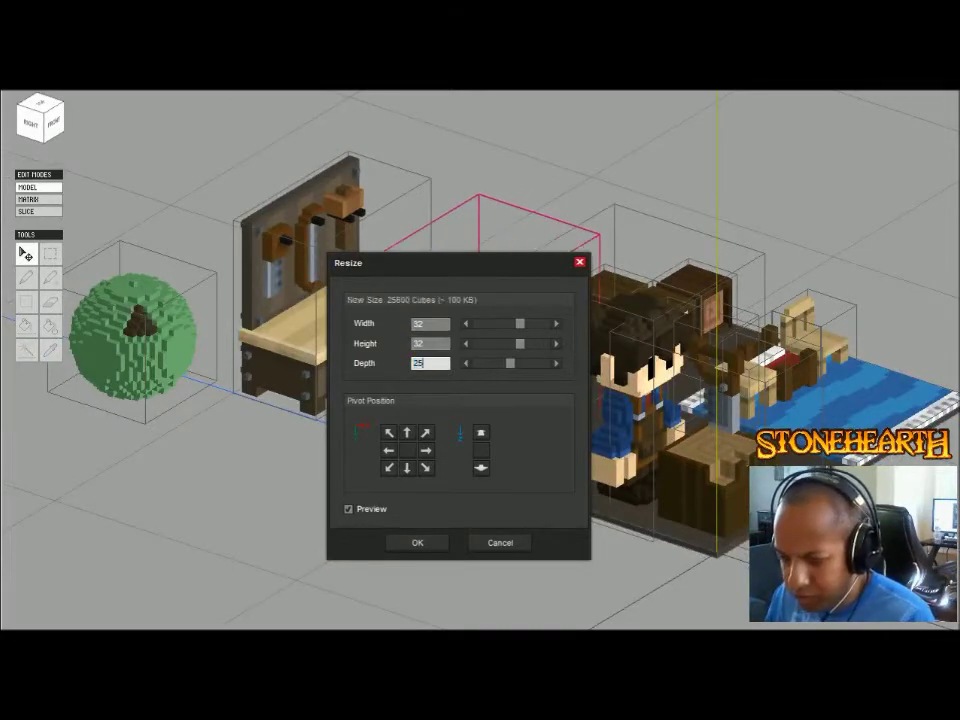
left_click(417, 542)
- Reopen the bench's voxels in the right side view, move the front legs one voxel inward, and clear the selection
key("Tab")
scroll(480, 360, "up", 4)
mouse_move(480, 360)
right_mouse_down()
mouse_move(435, 250)
mouse_move(328, 300)
right_mouse_up()
key("a")
right_click_drag(400, 330, 575, 355)
middle_click_drag(560, 370, 567, 282)
left_click(40, 119)
key("m")
left_click_drag(585, 498, 628, 522)
key("v")
mouse_move(518, 510)
left_mouse_down()
mouse_move(484, 510)
mouse_move(551, 510)
mouse_move(484, 510)
mouse_move(501, 510)
left_mouse_up()
key("Return")
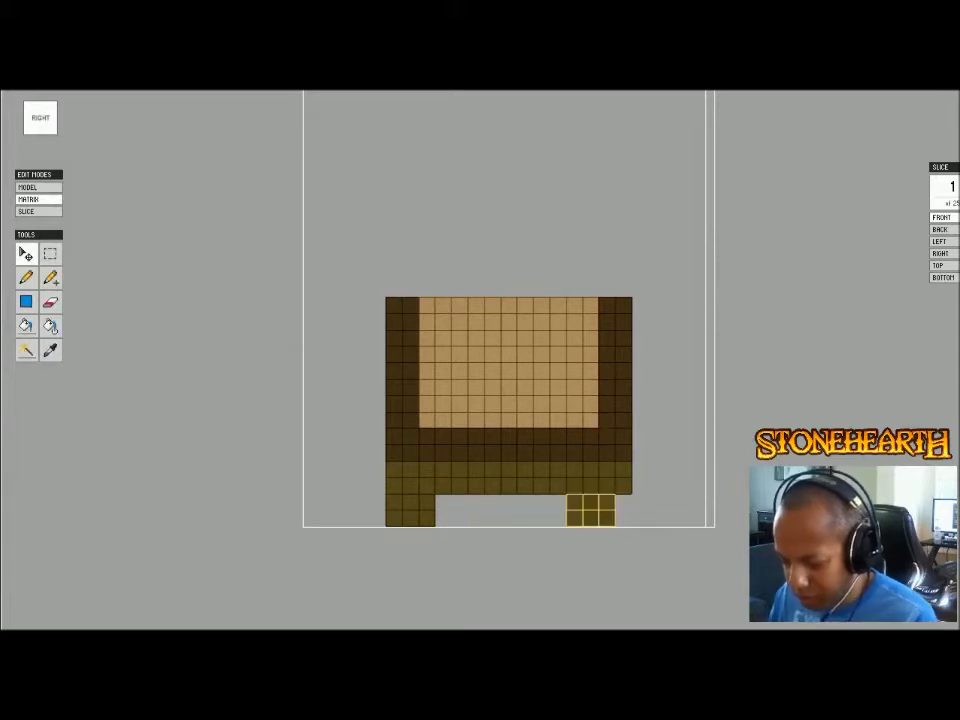
key("ctrl+d")
- Add an olive block three voxels wide, five high and two deep to the front face above the leg near the right end
right_click_drag(500, 400, 720, 430)
key("a")
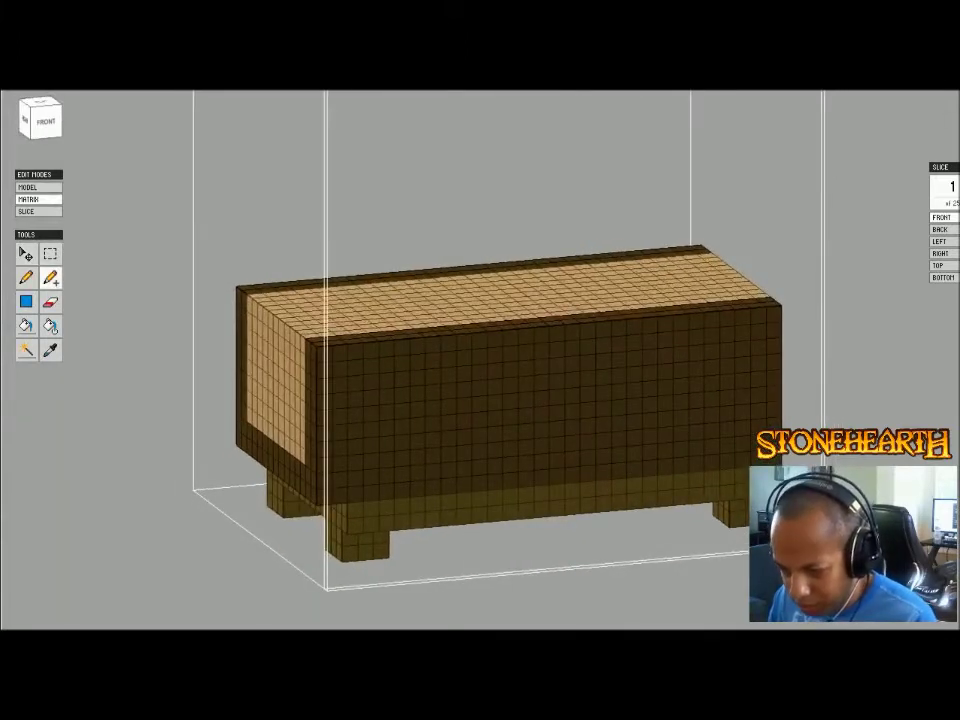
mouse_move(388, 511)
left_mouse_down()
mouse_move(389, 461)
mouse_move(374, 461)
mouse_move(373, 510)
mouse_move(358, 512)
mouse_move(358, 461)
left_mouse_up()
right_click_drag(400, 450, 505, 375)
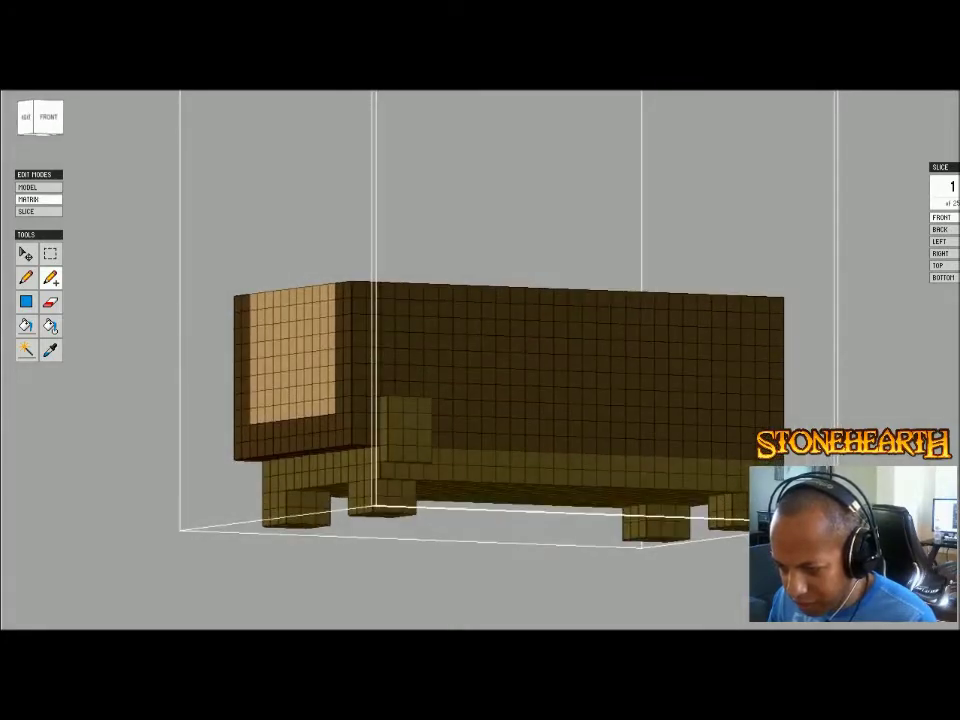
mouse_move(425, 404)
left_mouse_down()
mouse_move(424, 470)
mouse_move(410, 469)
mouse_move(409, 403)
mouse_move(394, 404)
mouse_move(395, 468)
left_mouse_up()
right_click_drag(400, 465, 520, 505)
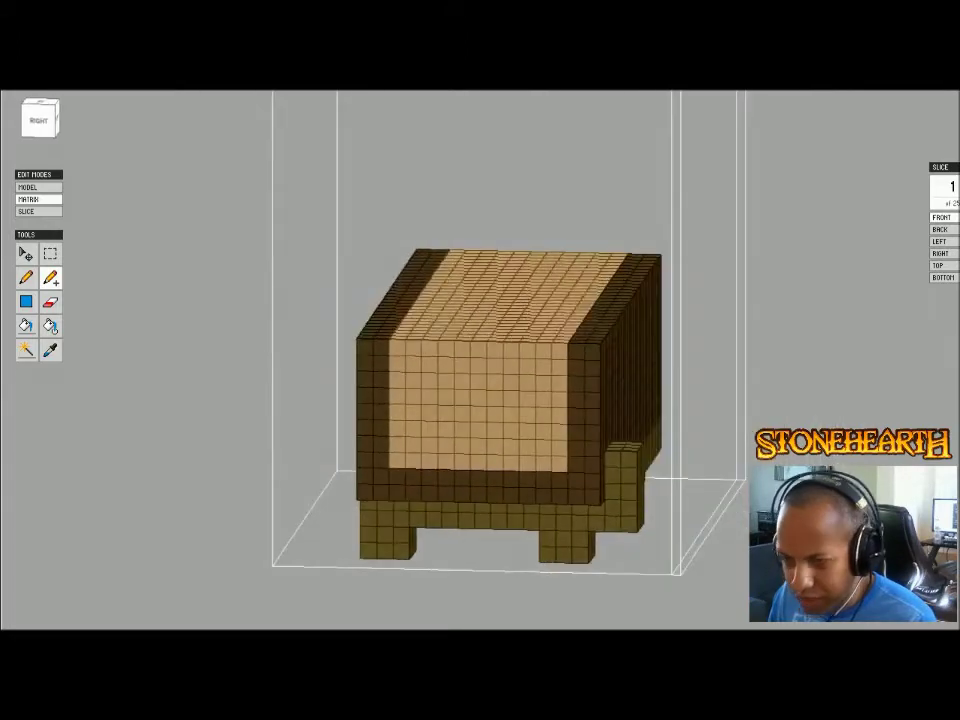
- In the right side view, move the front legs one voxel outward to sit flush with the body, and clear the selection
left_click(39, 120)
left_click(50, 254)
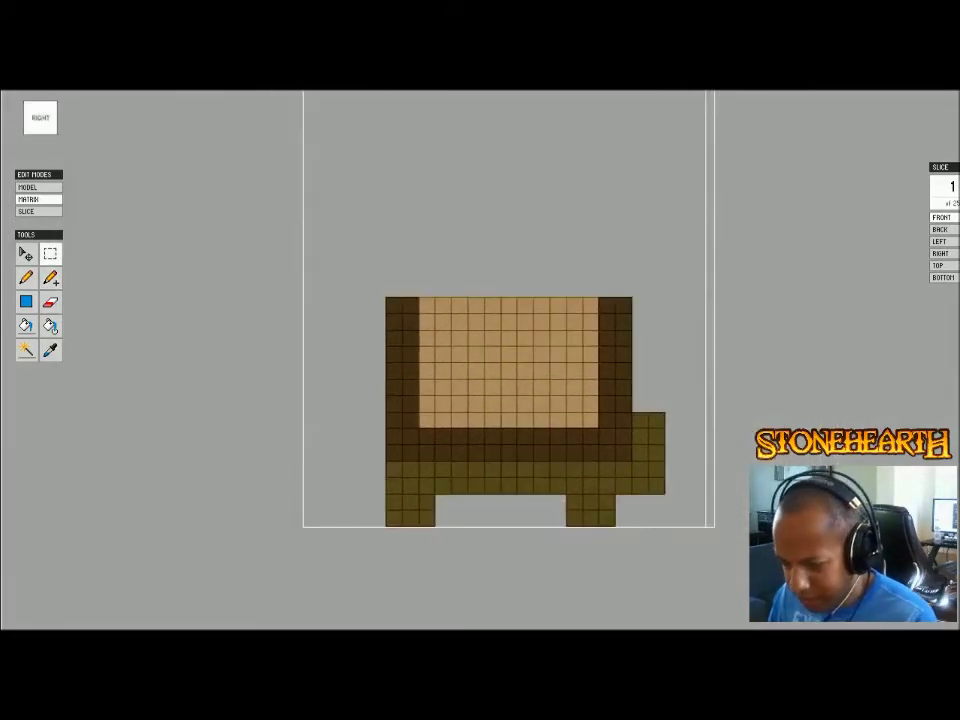
left_click_drag(564, 492, 617, 527)
left_click(25, 254)
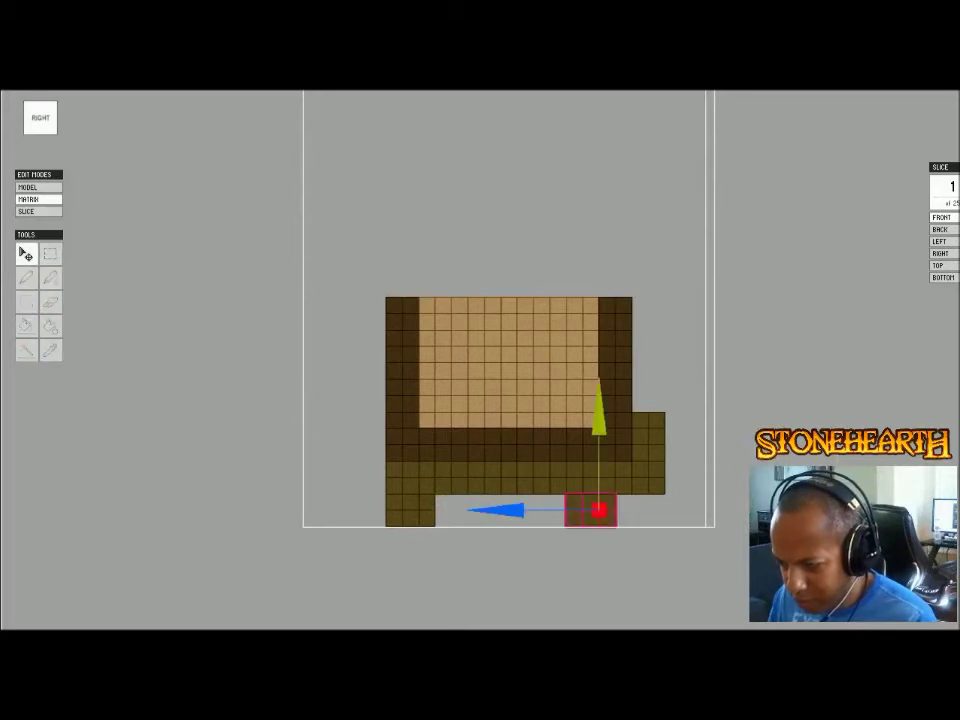
left_click_drag(492, 510, 508, 510)
key("Return")
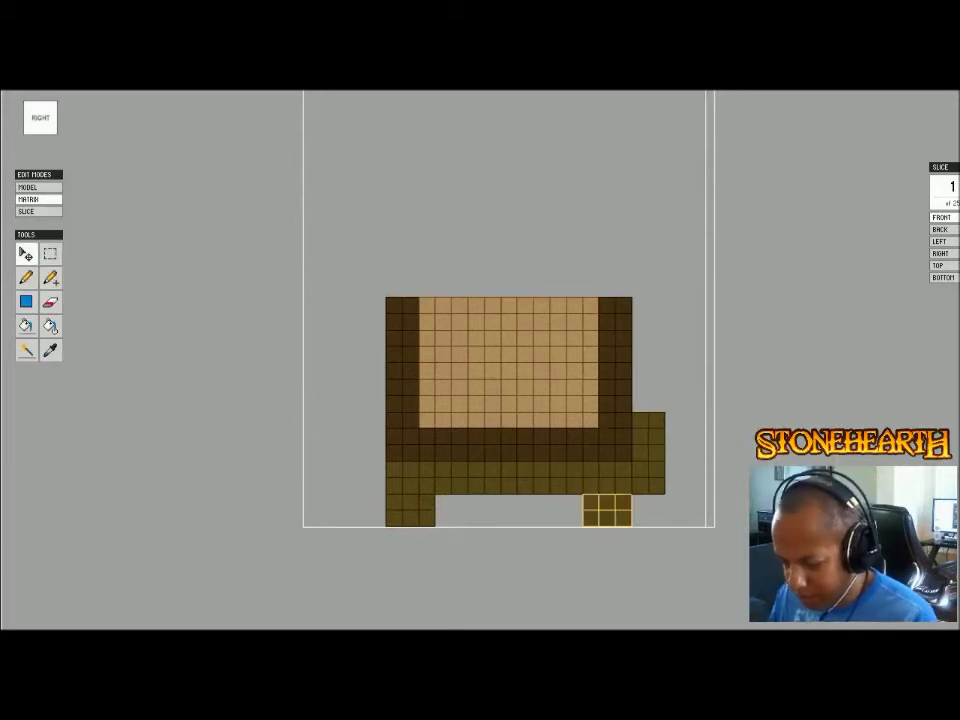
left_click(50, 254)
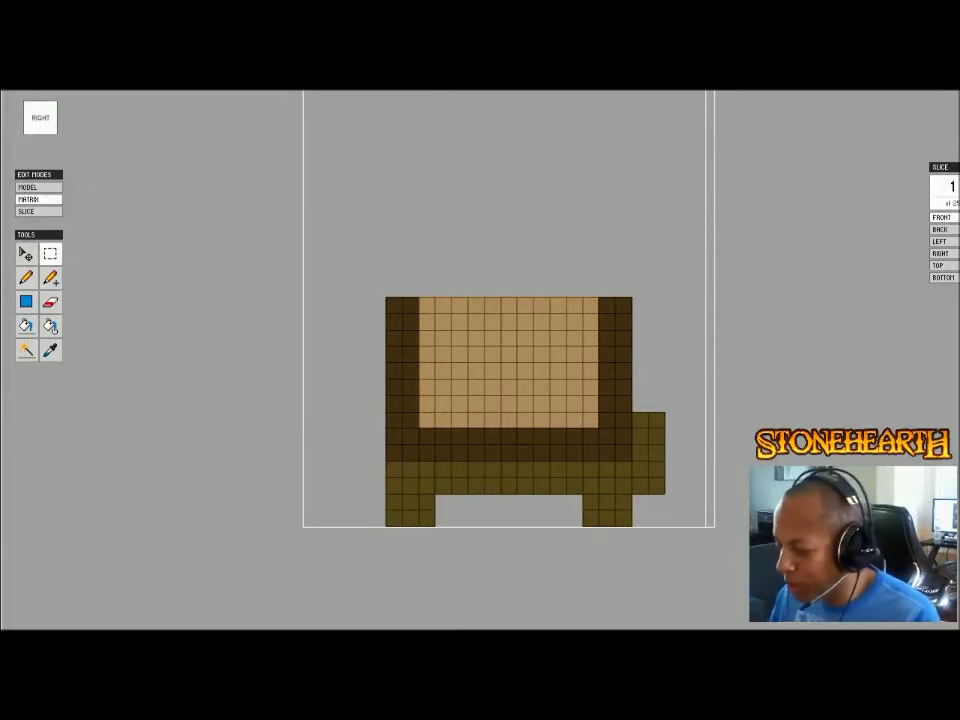
- In the front view, select all connected olive base voxels and shift them one more voxel away from the right end
right_click_drag(600, 340, 375, 385)
left_click(42, 122)
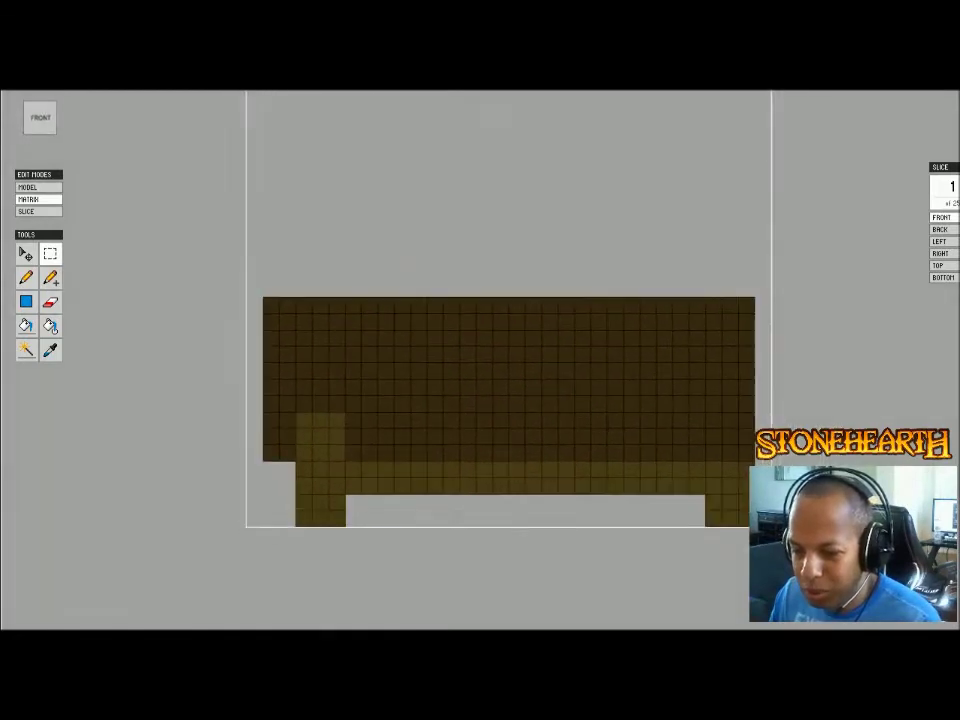
left_click(26, 350)
left_click(320, 470)
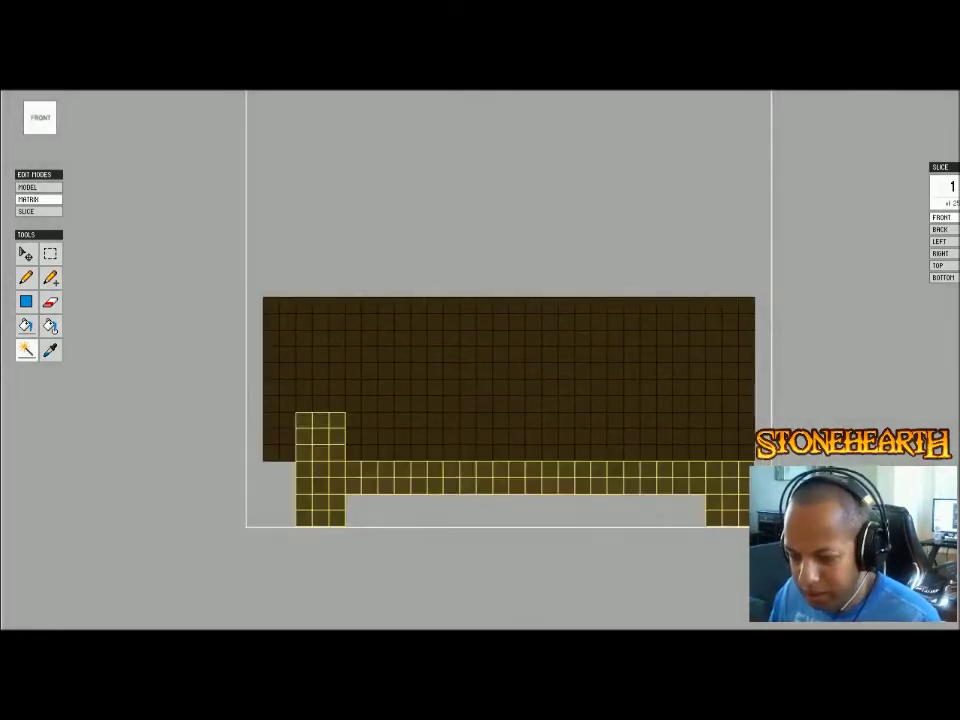
left_click(26, 254)
left_click_drag(625, 461, 641, 461)
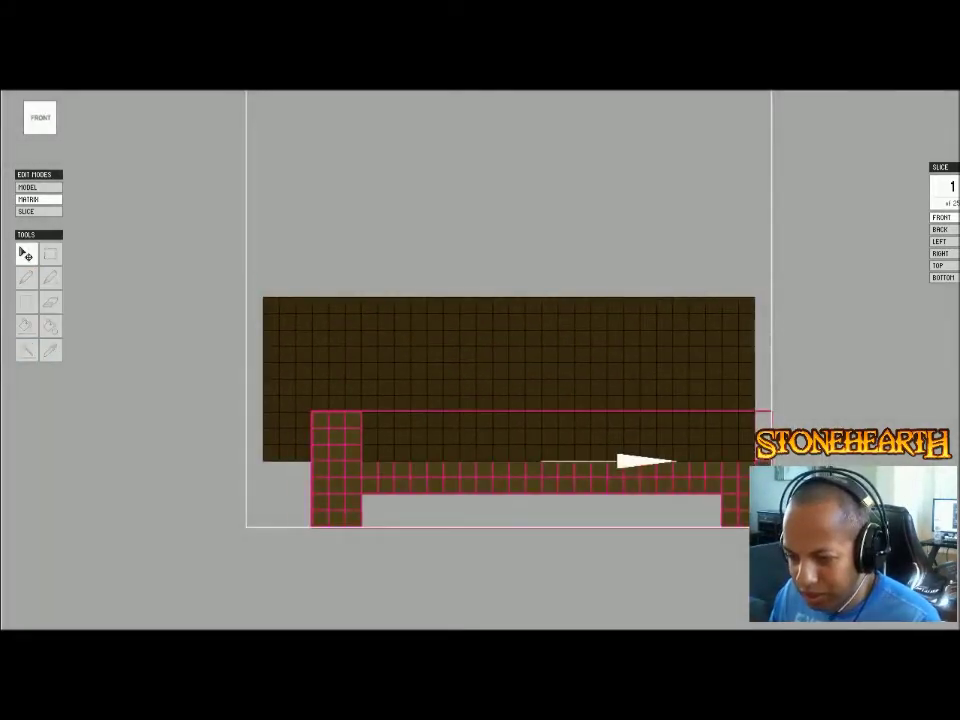
key("Return")
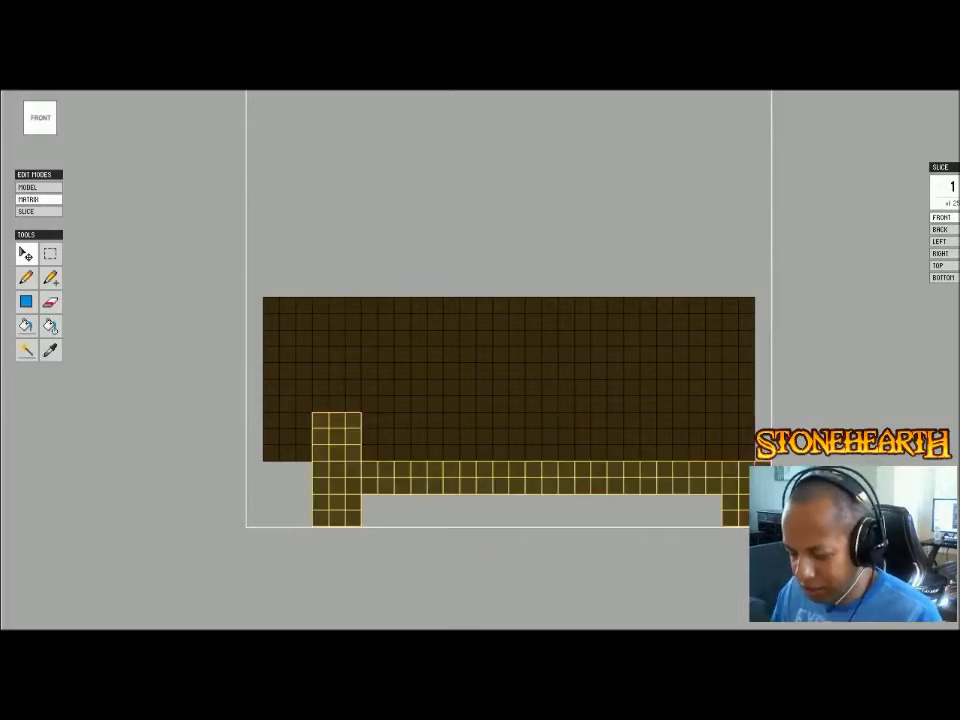
left_click(50, 254)
left_click(180, 350)
- In the right side view, mirror a copy of the front half and place it over the rear half to duplicate the olive block
right_click_drag(400, 390, 570, 443)
left_click(42, 121)
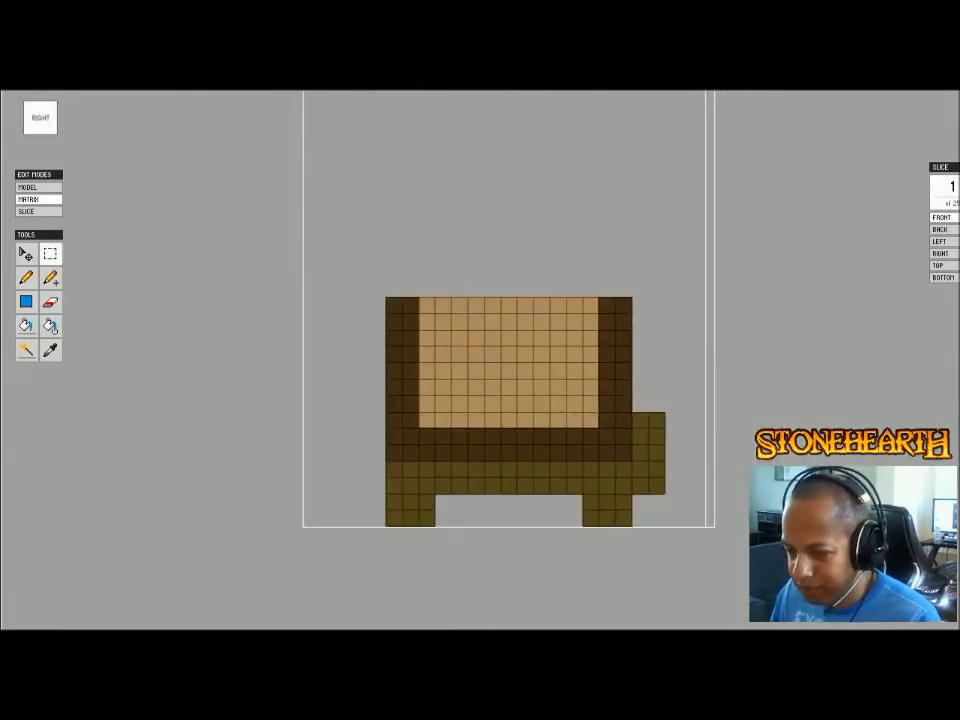
left_click(540, 320)
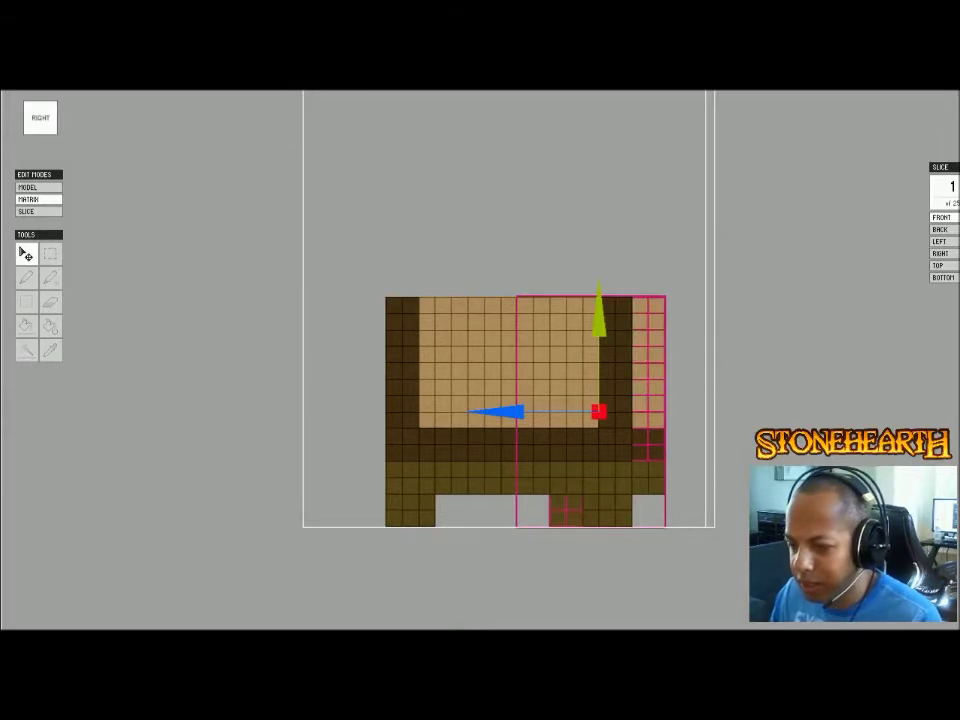
mouse_move(500, 411)
left_mouse_down()
mouse_move(320, 411)
mouse_move(353, 411)
mouse_move(337, 411)
left_mouse_up()
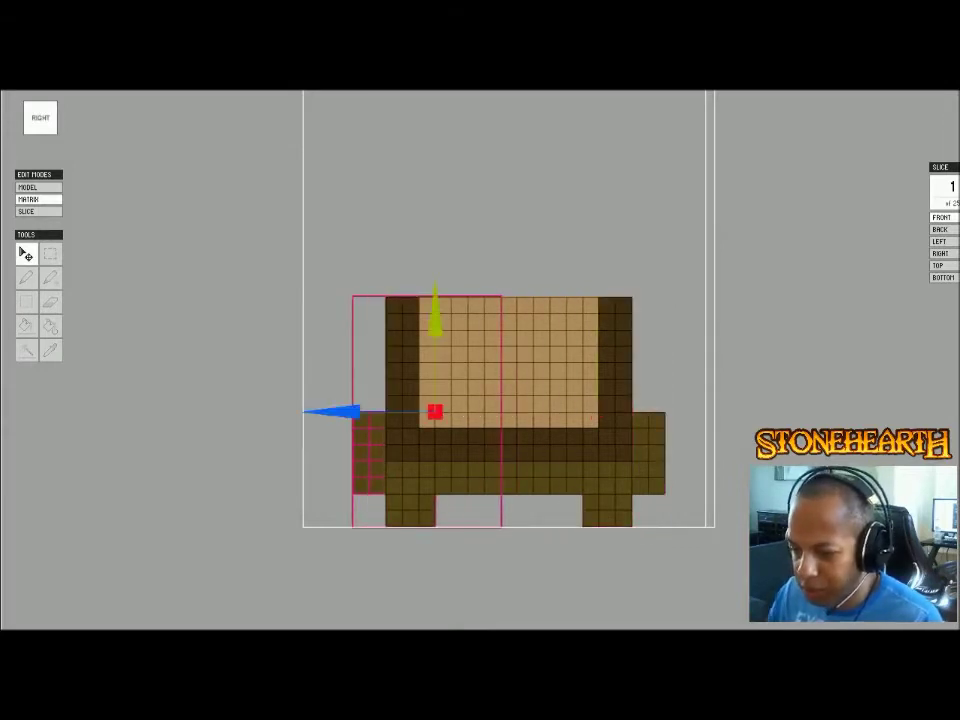
key("Return")
key("ctrl+d")
right_click_drag(500, 400, 285, 430)
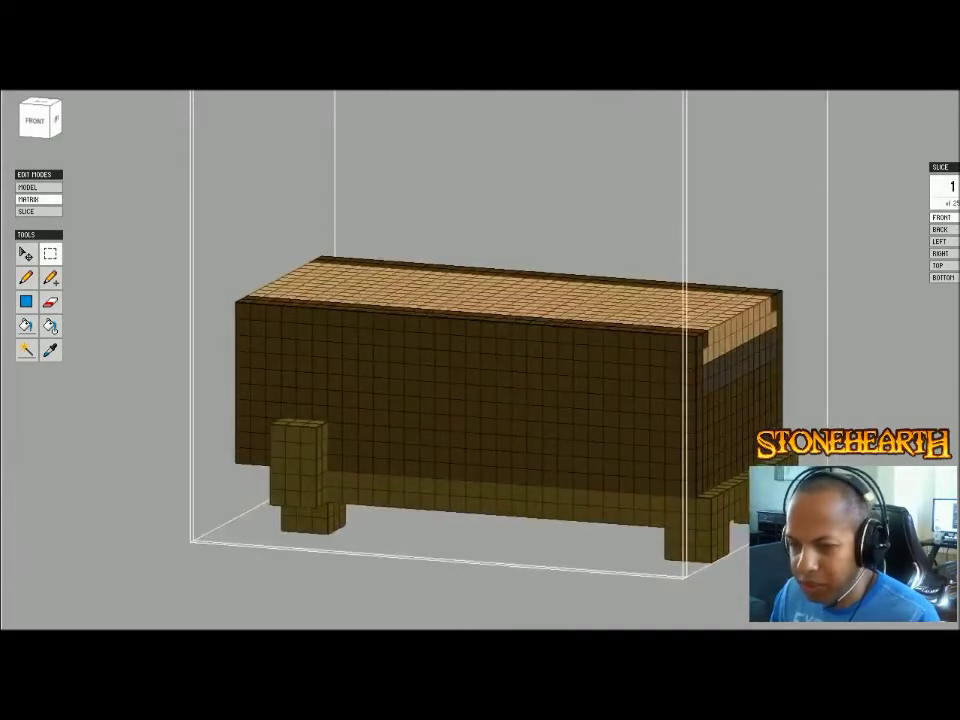
- In the front view, delete the half of the bench that has no olive side block
left_click(36, 121)
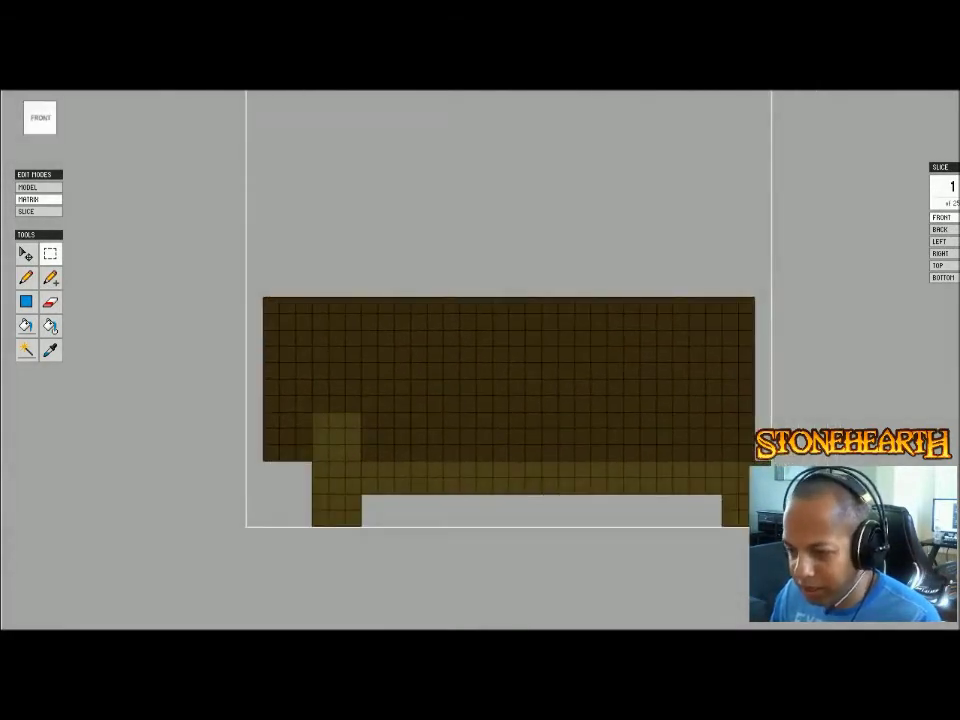
left_click_drag(532, 280, 955, 625)
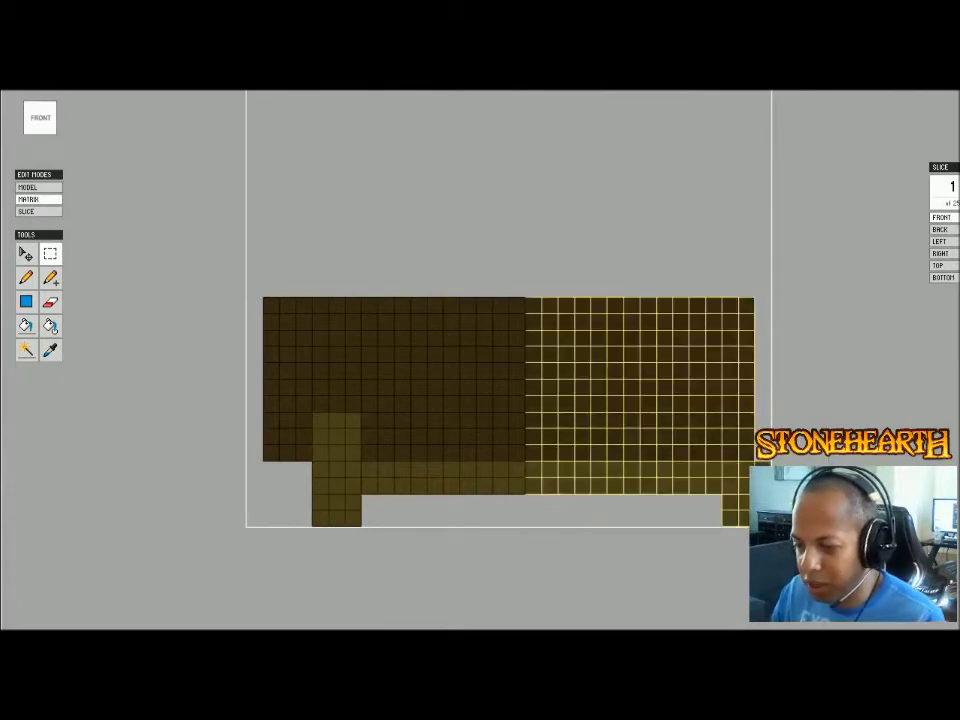
key("Delete")
- Copy the remaining half, mirror it along the bench's length, place it at the opposite end, and return to the model view
key("ctrl+a")
key("ctrl+c")
key("ctrl+v")
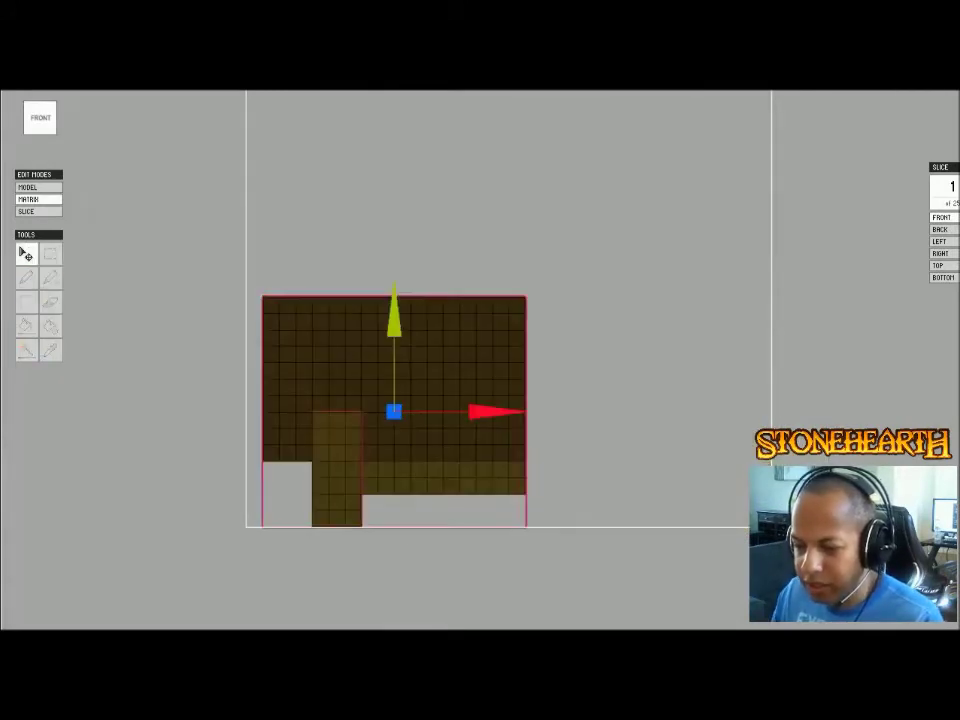
key("x")
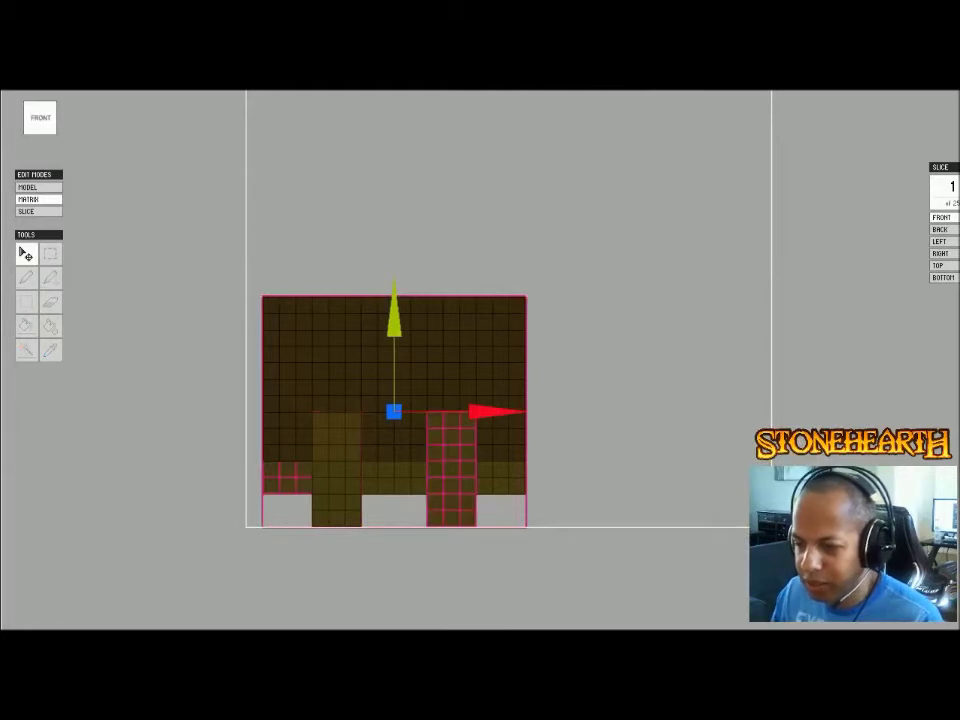
left_click_drag(500, 411, 728, 411)
key("Return")
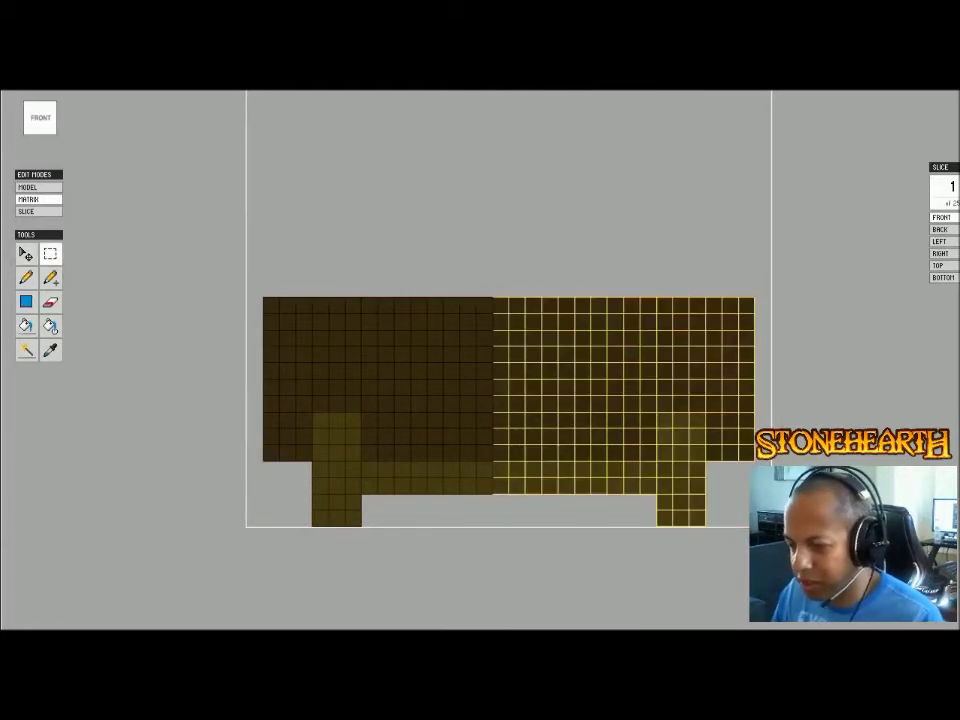
left_click_drag(885, 351, 941, 390)
key("0")
key("Tab")
scroll(480, 360, "down", 8)
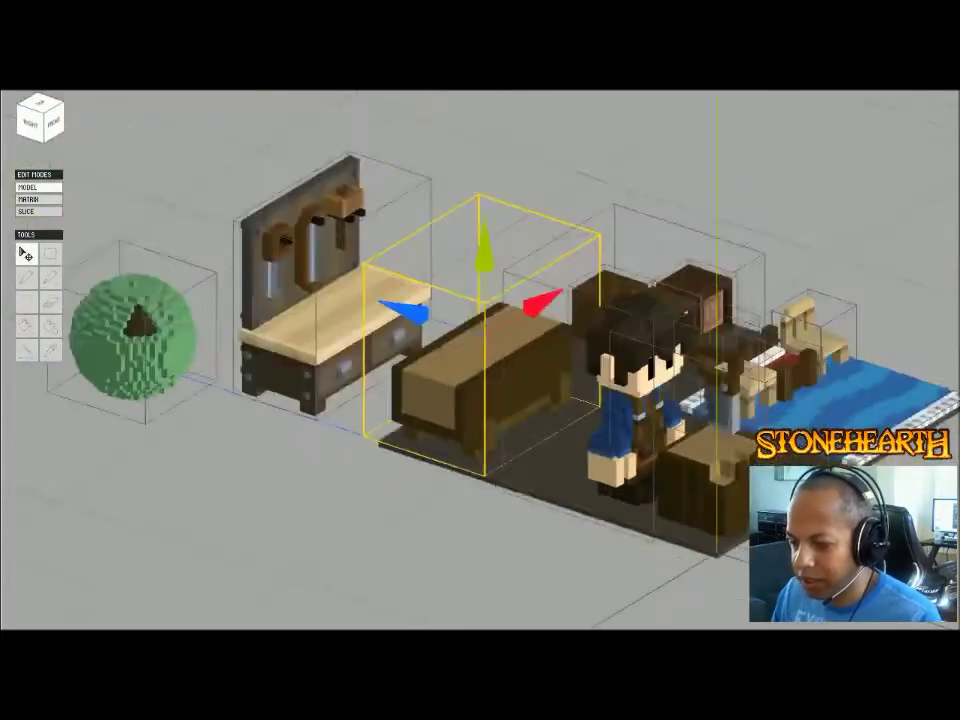
scroll(715, 500, "up", 5)
right_click_drag(480, 400, 560, 420)
- Reopen the bench's voxels in the front view and delete the outer two columns at both ends of the body
key("Tab")
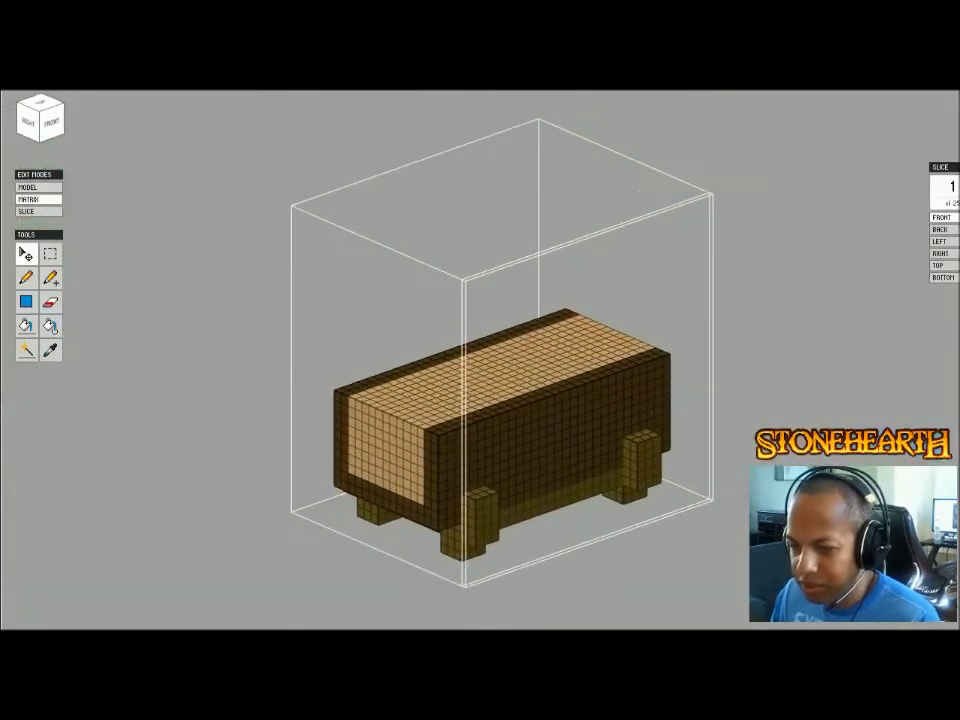
left_click(30, 121)
left_click_drag(50, 121, 37, 115)
left_click(43, 117)
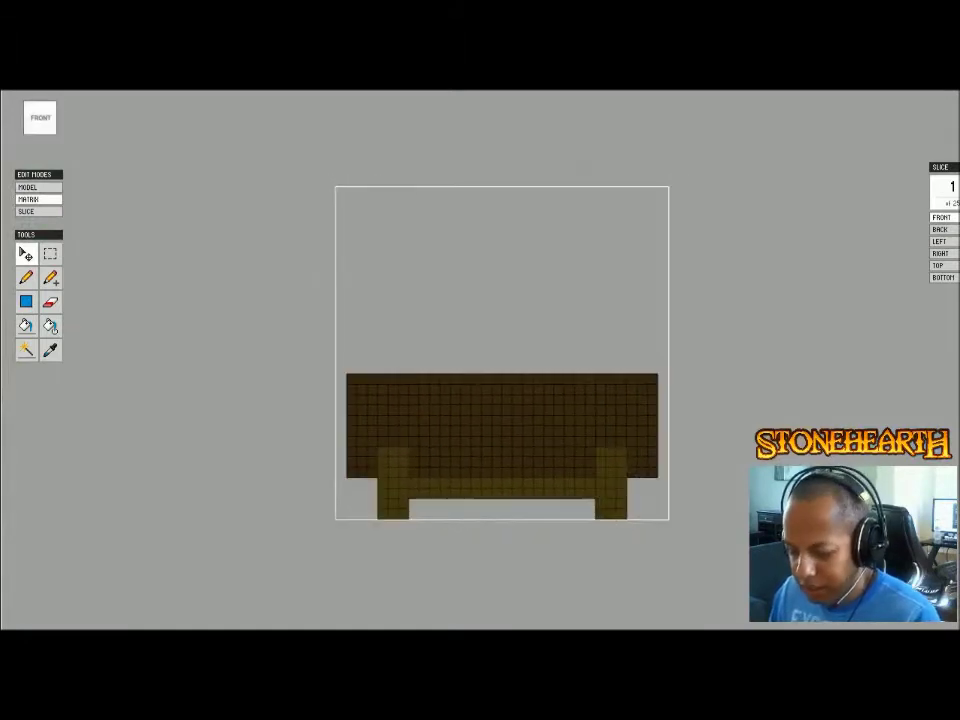
left_click(50, 253)
left_click_drag(249, 334, 377, 477)
left_click_drag(291, 374, 364, 481)
left_click_drag(701, 521, 640, 372, "shift")
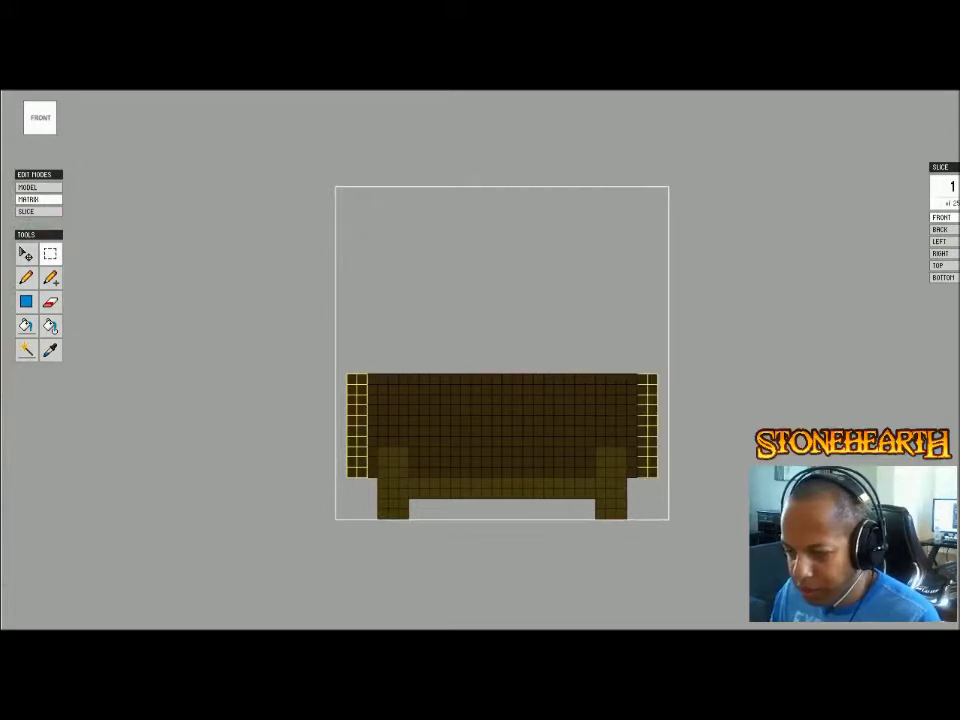
key("Delete")
- Paint the stray tan voxels at the edges of the exposed right end dark brown to match the side frame
right_click_drag(640, 400, 730, 450)
scroll(480, 380, "up", 4)
right_click_drag(480, 400, 645, 384)
key("b")
left_click(531, 444)
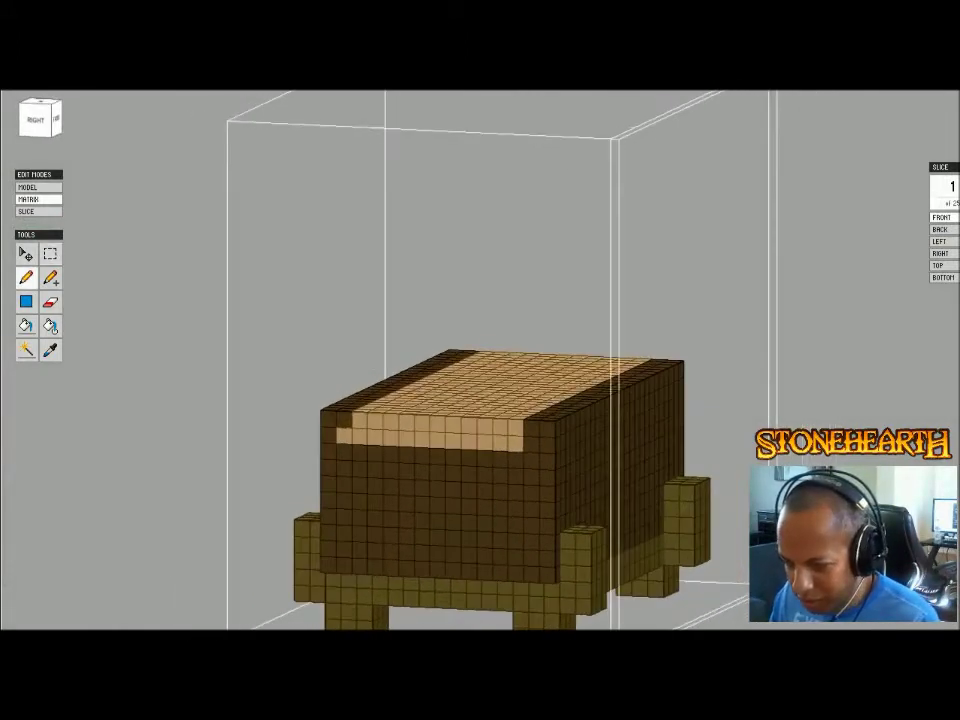
left_click(344, 436)
- Paint the centre of the right end tan, leaving a dark brown frame two voxels wide at the sides and bottom
key("w")
key("b")
mouse_move(359, 452)
left_mouse_down()
mouse_move(359, 536)
mouse_move(520, 541)
mouse_move(516, 452)
mouse_move(366, 455)
mouse_move(500, 475)
mouse_move(500, 491)
mouse_move(375, 486)
mouse_move(375, 502)
mouse_move(437, 504)
mouse_move(375, 518)
left_mouse_up()
left_click(500, 523)
left_click(453, 506)
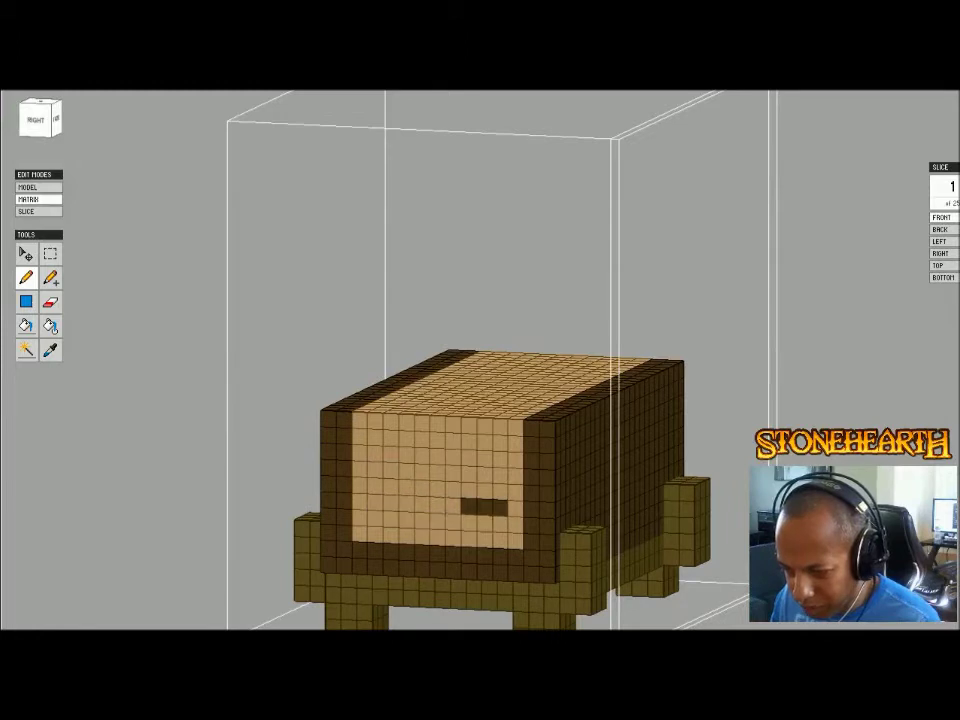
left_click_drag(484, 507, 500, 507)
left_click(469, 506)
- Select all the tan voxels of the bench's core and shift them inward from the right end, leaving the end face recessed
key("w")
left_click(469, 506)
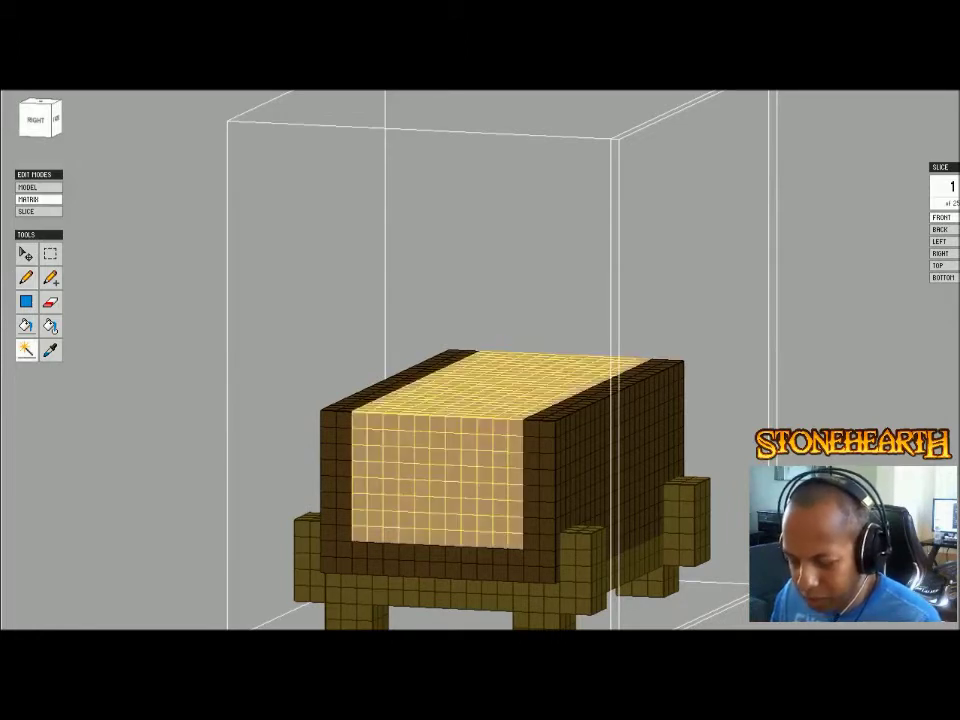
key("v")
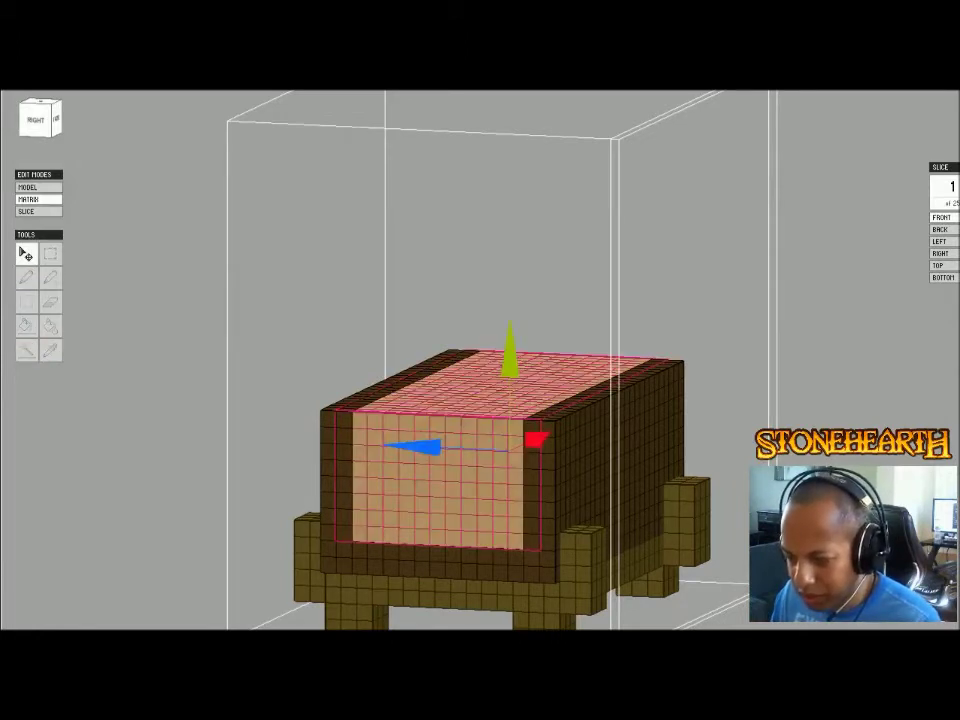
right_click_drag(500, 470, 414, 478)
left_click_drag(563, 421, 582, 415)
key("ctrl+z")
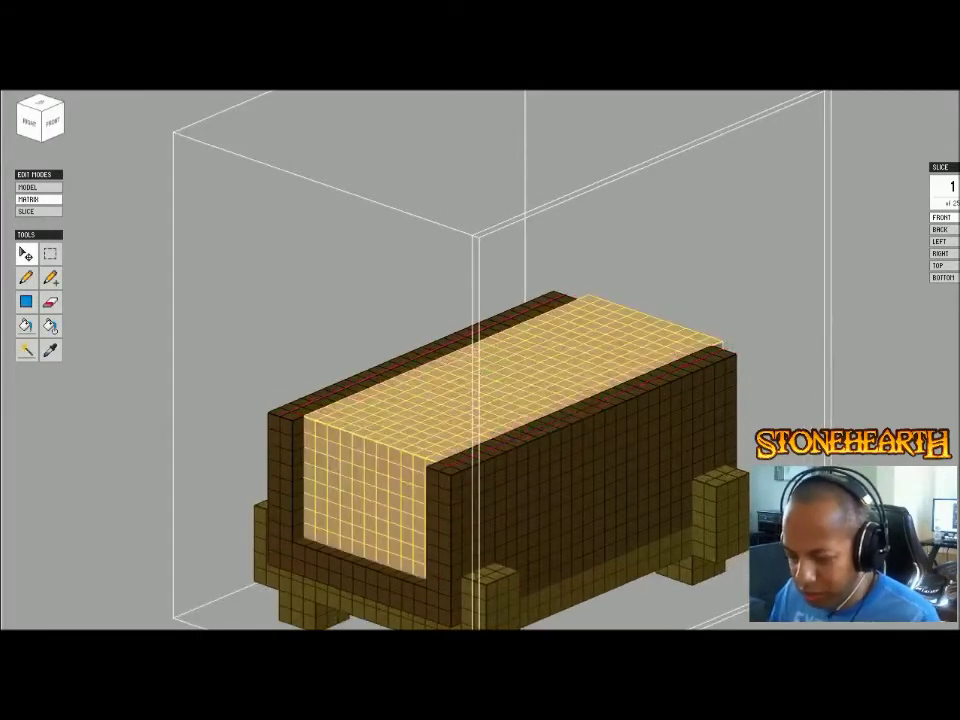
key("m")
- Return to the model view and compare the framed bench with the surrounding furniture and the pale-fronted crate
left_click(815, 277)
right_click_drag(815, 277, 570, 290)
right_click_drag(710, 300, 580, 325)
key("Tab")
left_click(788, 219)
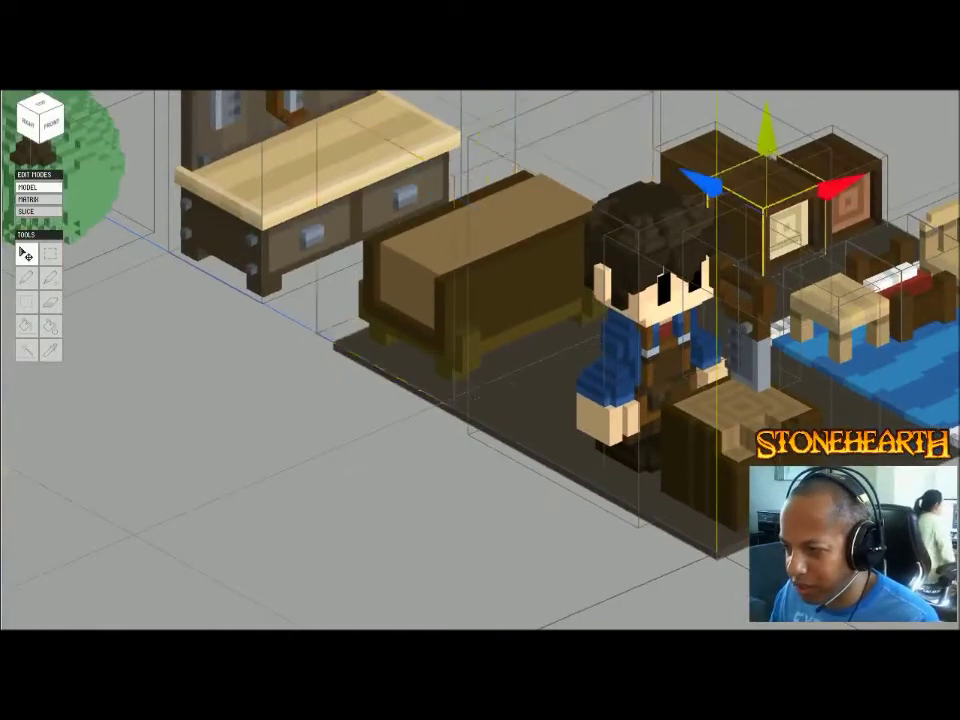
key("Tab")
right_click_drag(788, 219, 775, 195)
key("Tab")
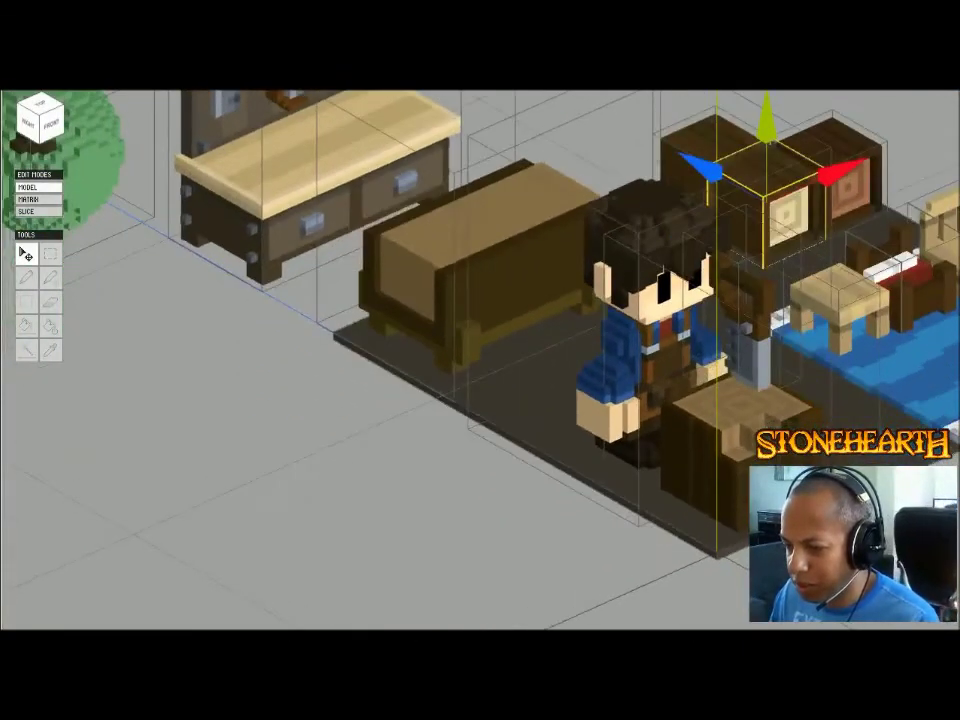
scroll(548, 325, "down", 3)
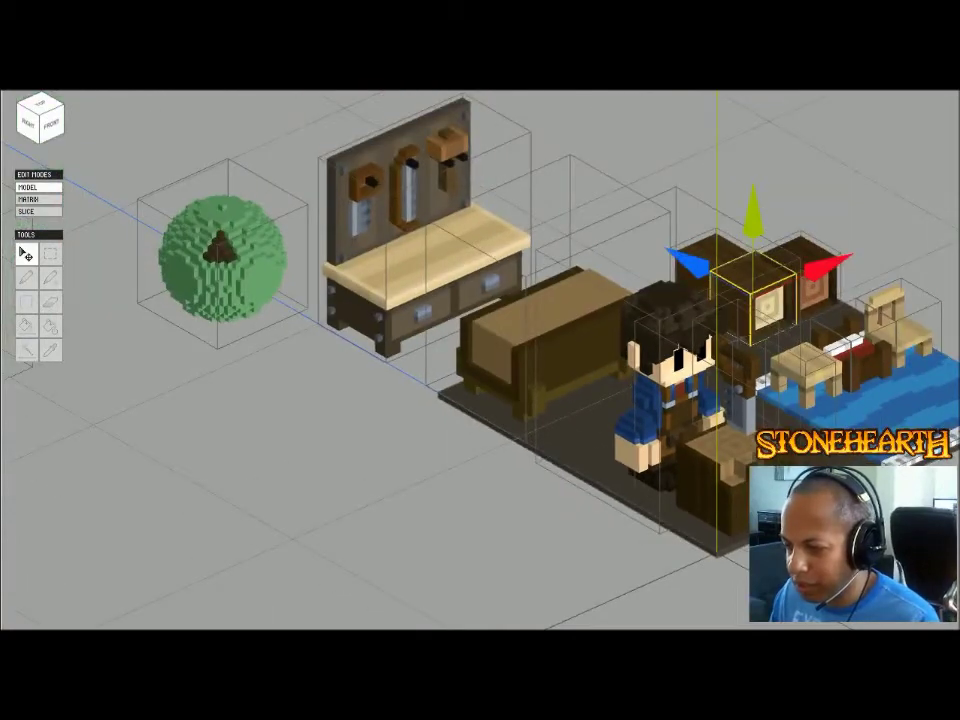
- Take the pale wood colour from the detailed workbench's top and fill the framed bench's tan core with it
double_click(428, 254)
scroll(428, 254, "up", 3)
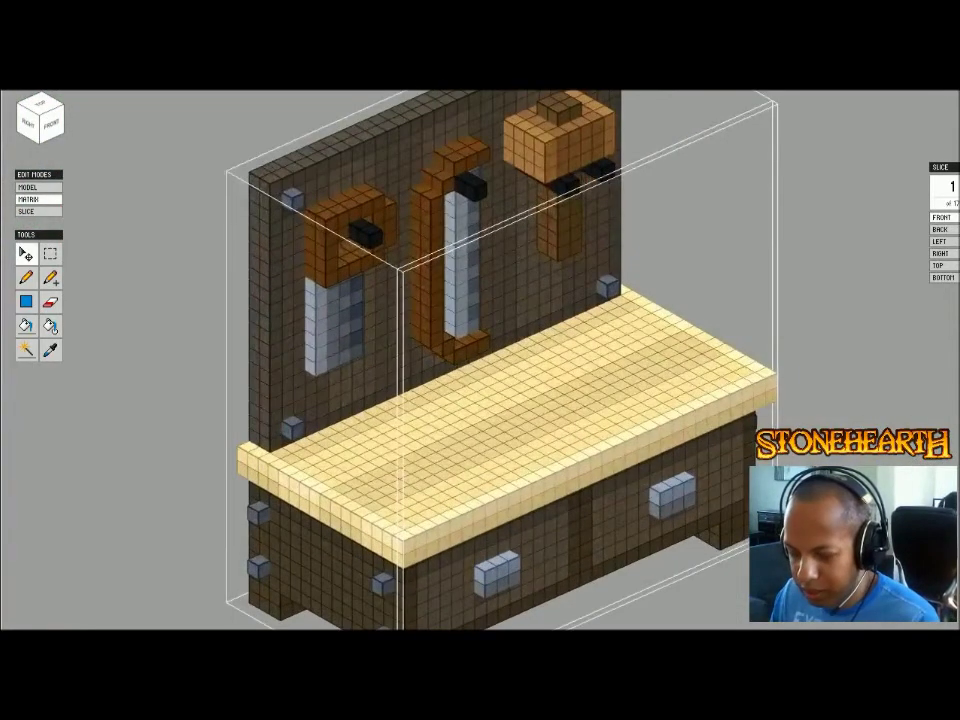
key("Tab")
scroll(505, 268, "down", 3)
double_click(534, 322)
scroll(534, 322, "up", 3)
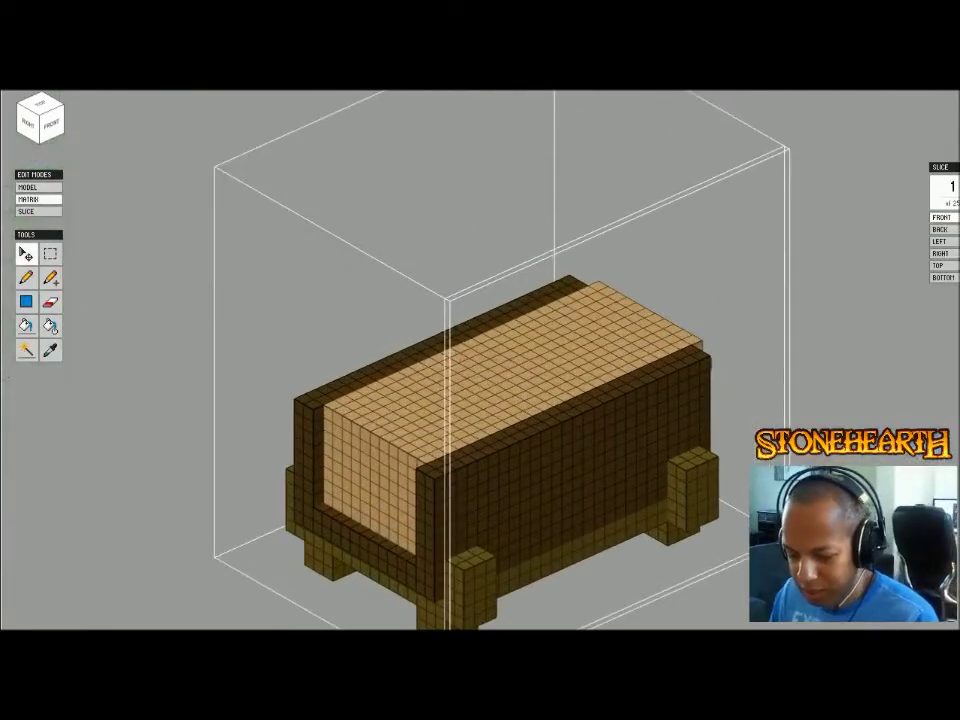
key("g")
left_click(520, 348)
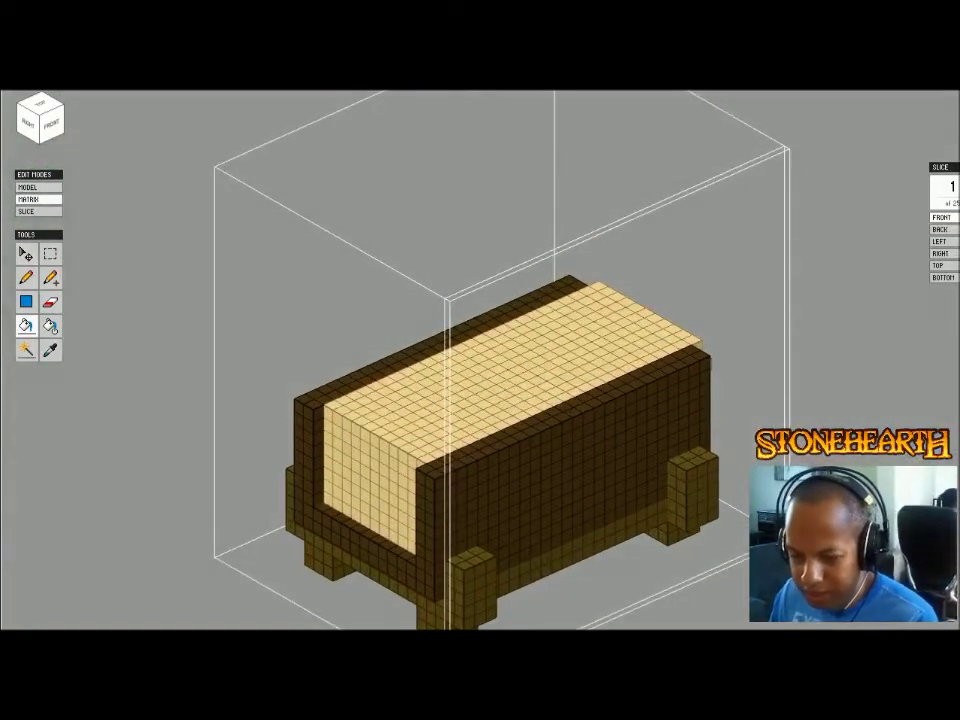
- Paint a slightly darker grain stripe three voxels wide along the middle of the bench's pale top
key("b")
mouse_move(520, 348)
right_mouse_down()
mouse_move(640, 400)
mouse_move(600, 342)
mouse_move(630, 330)
right_mouse_up()
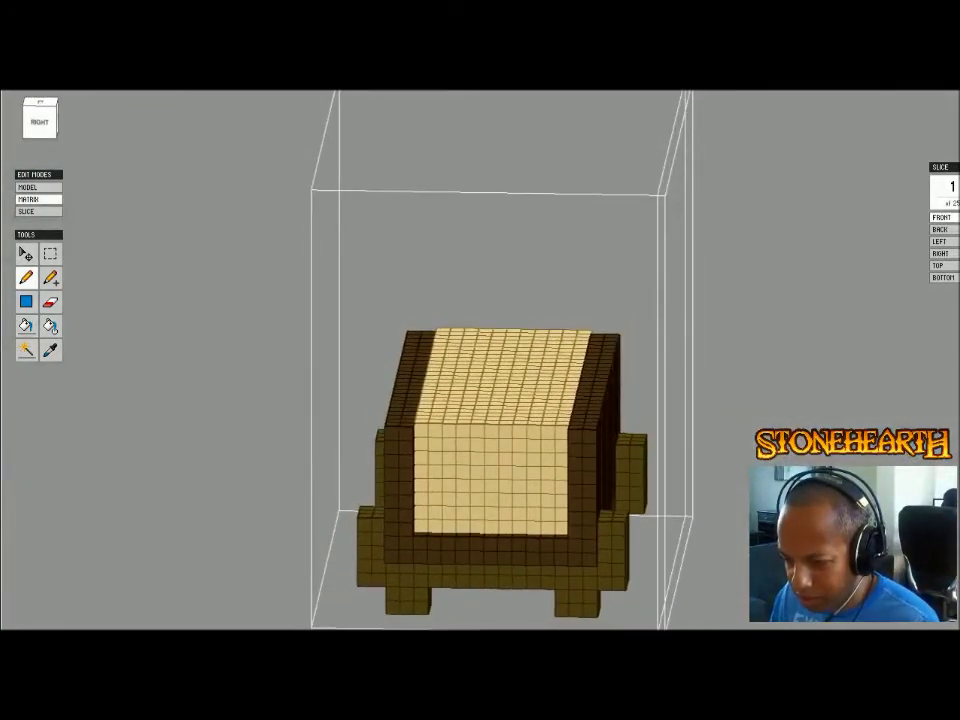
key("g")
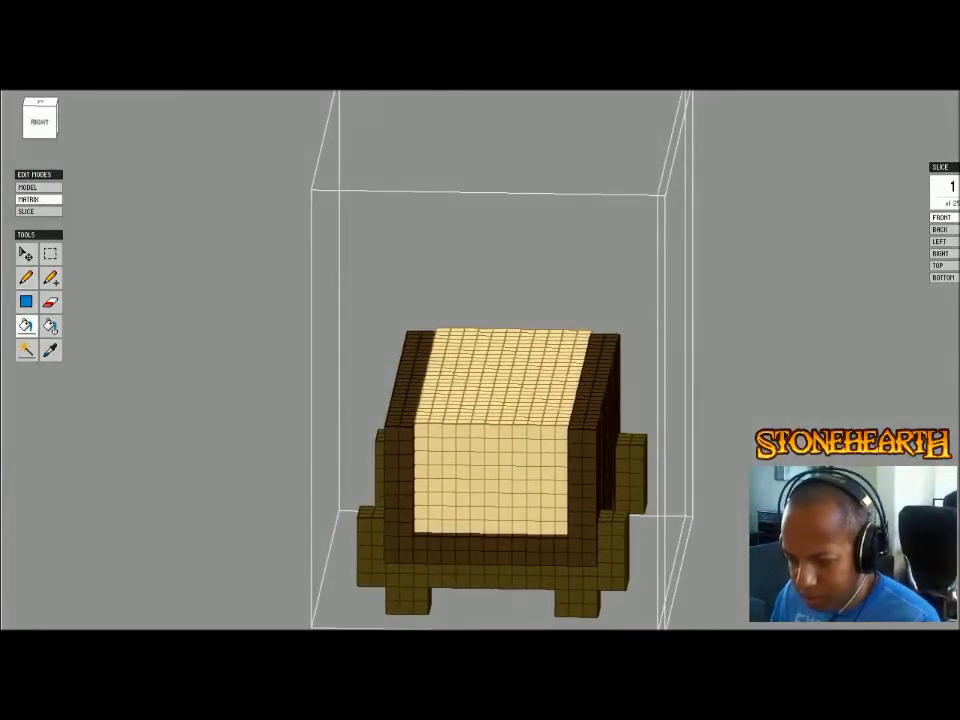
key("b")
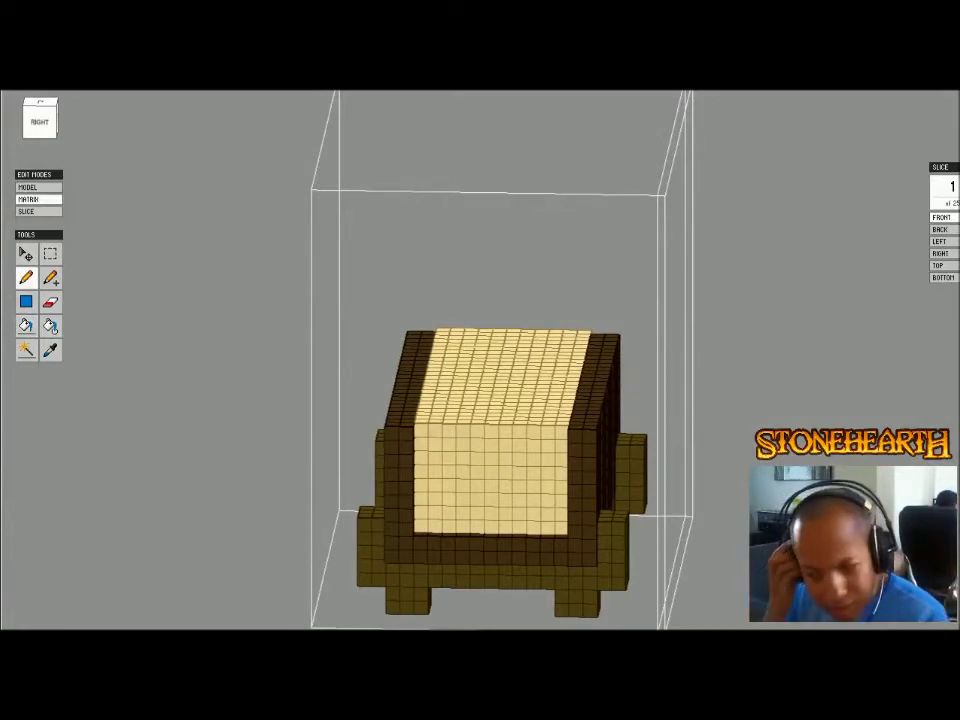
right_click_drag(480, 360, 440, 405)
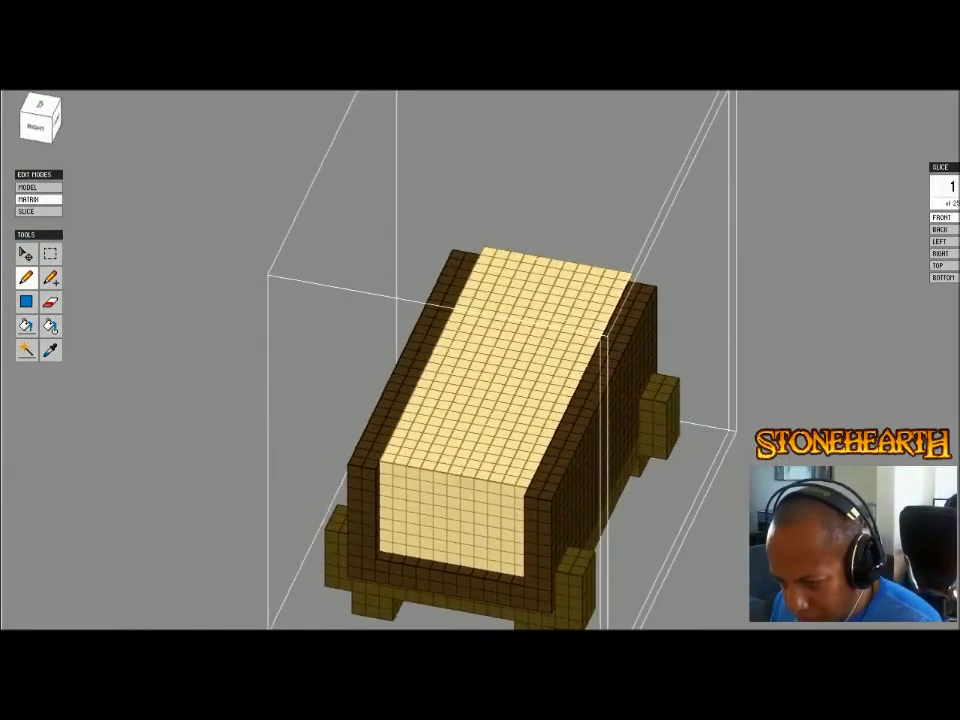
left_click_drag(449, 461, 540, 264)
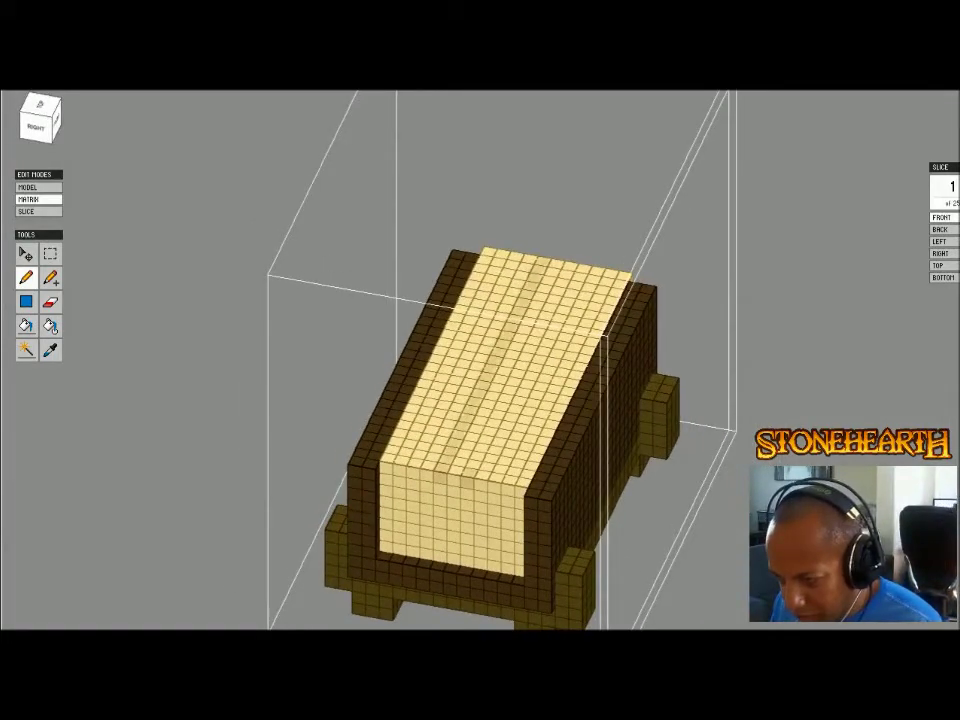
left_click_drag(460, 466, 553, 266)
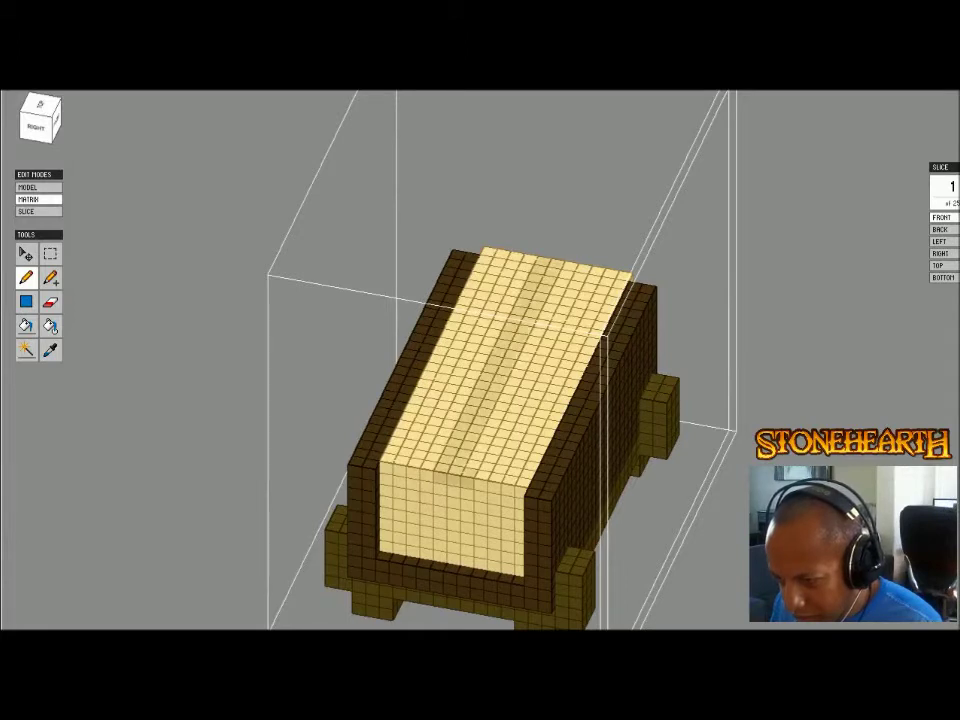
left_click_drag(473, 466, 568, 268)
- Continue the central grain stripe down the right end as a darker patch three voxels wide and two voxels high
right_click_drag(575, 300, 625, 200)
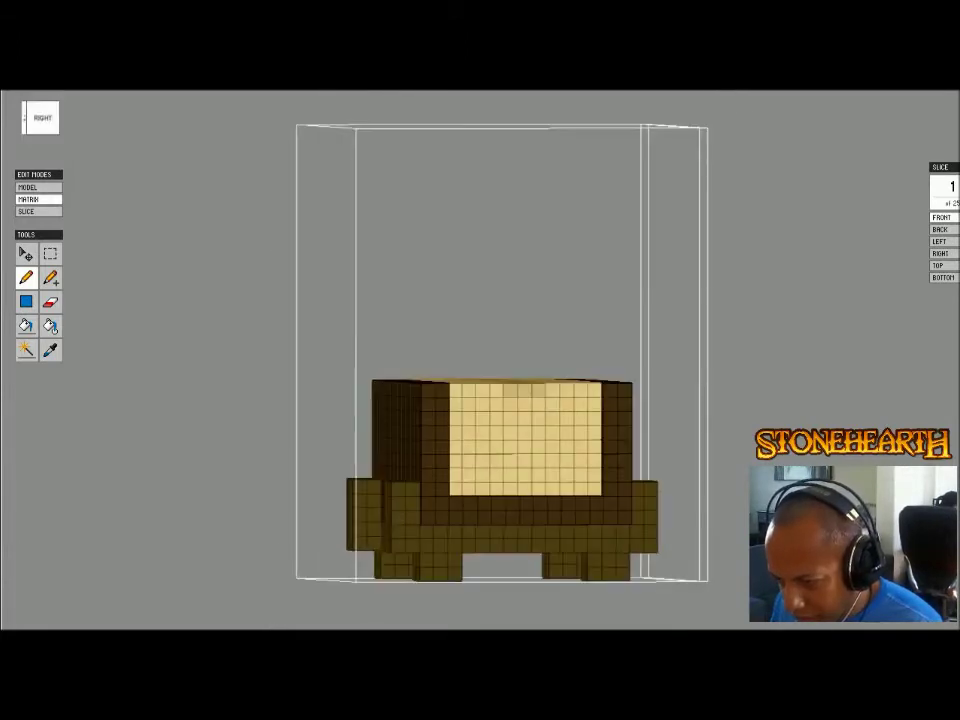
left_click_drag(538, 404, 510, 404)
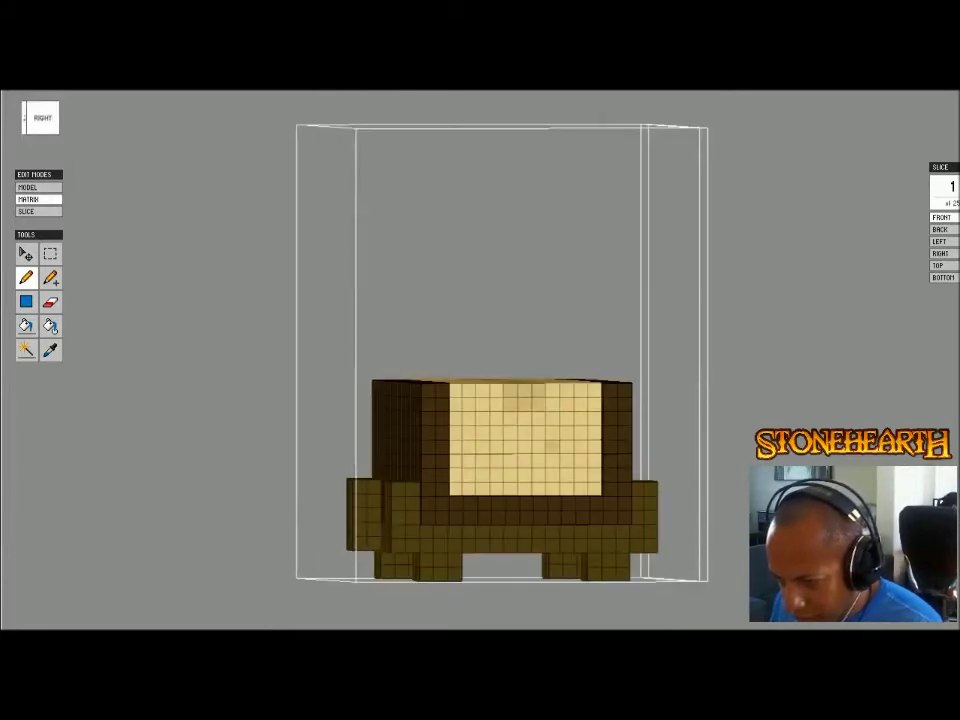
right_click_drag(554, 446, 532, 508)
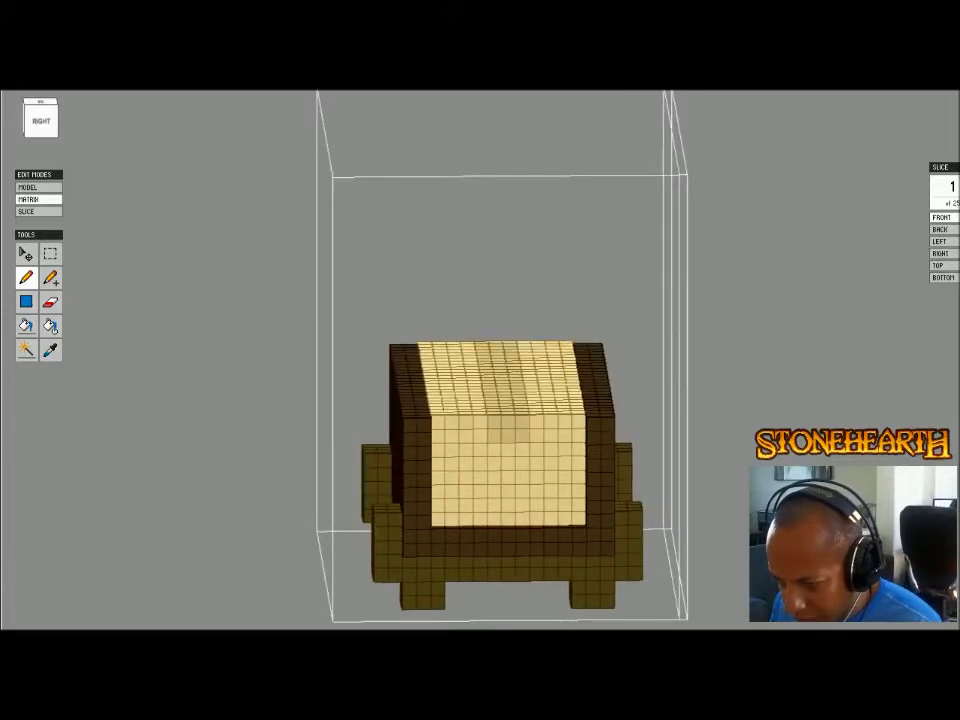
- Paint two-voxel-wide darker stripes along the top on both sides of the central one, separated by single pale columns
left_click(465, 420)
right_click_drag(465, 420, 420, 490)
left_click_drag(426, 472, 506, 244)
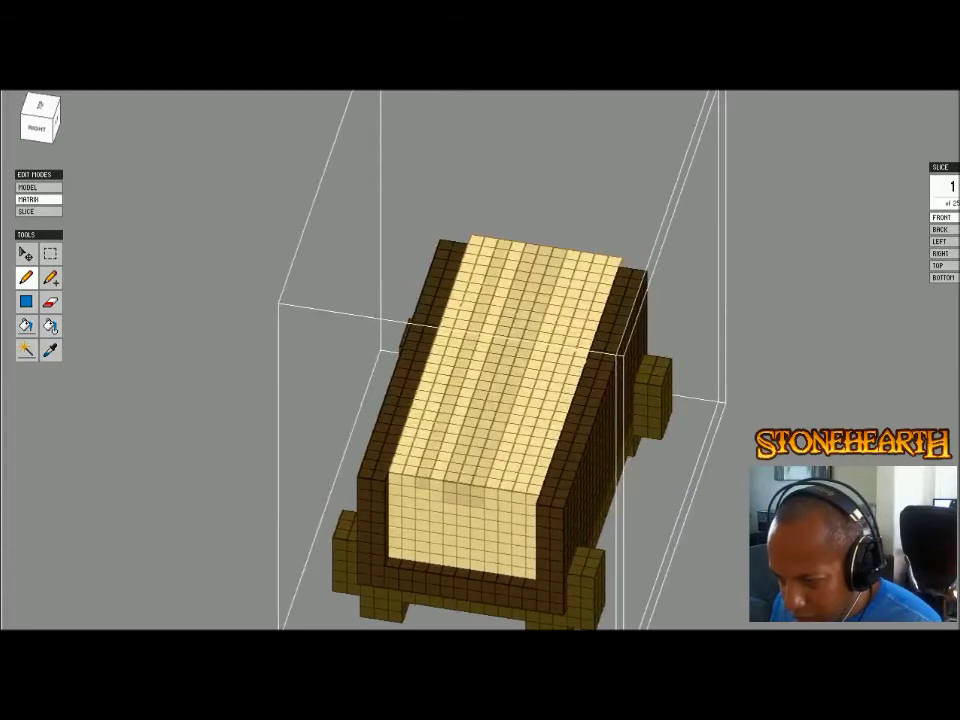
right_click_drag(506, 244, 560, 246)
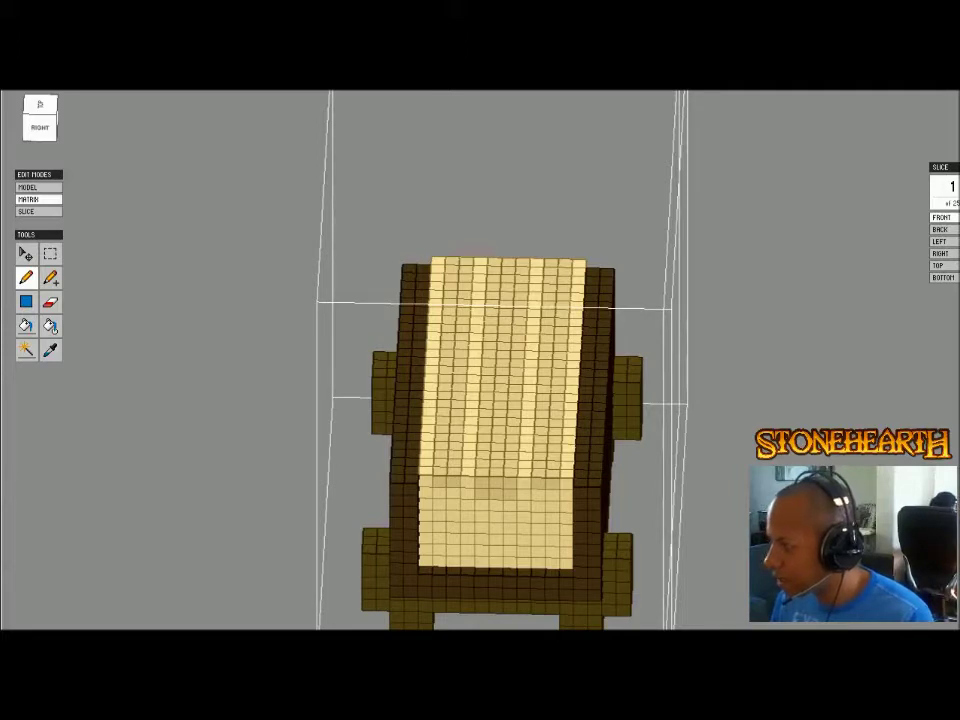
- Switch to the web browser and look through the image results of cut logs and timber for a wood grain reference
left_click_drag(945, 92, 392, 92)
left_click(232, 200)
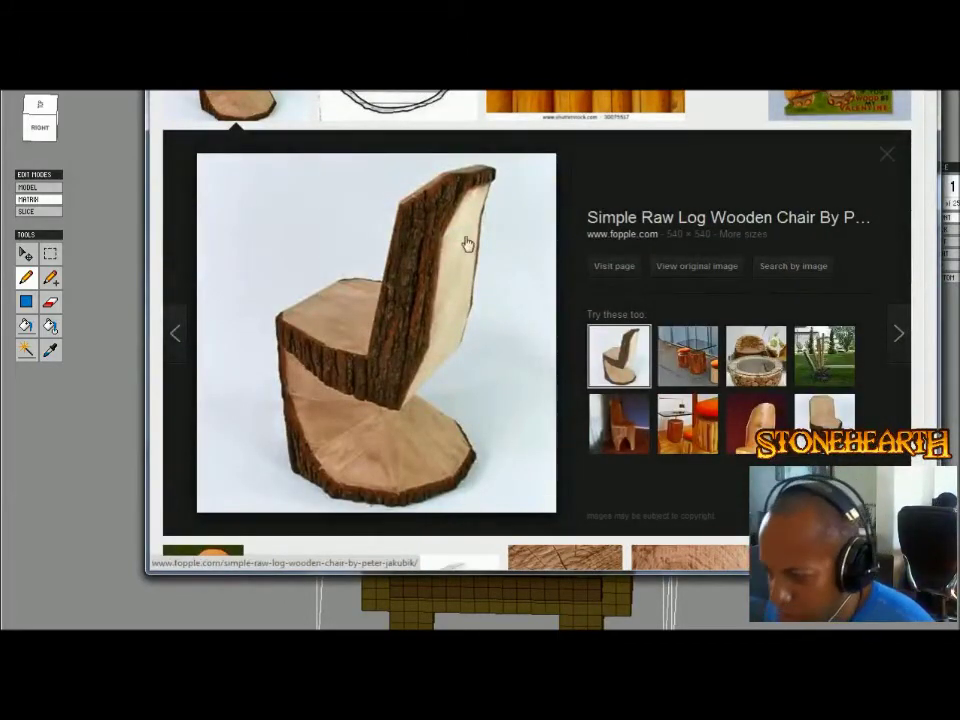
left_click(824, 420)
scroll(615, 323, "down", 5)
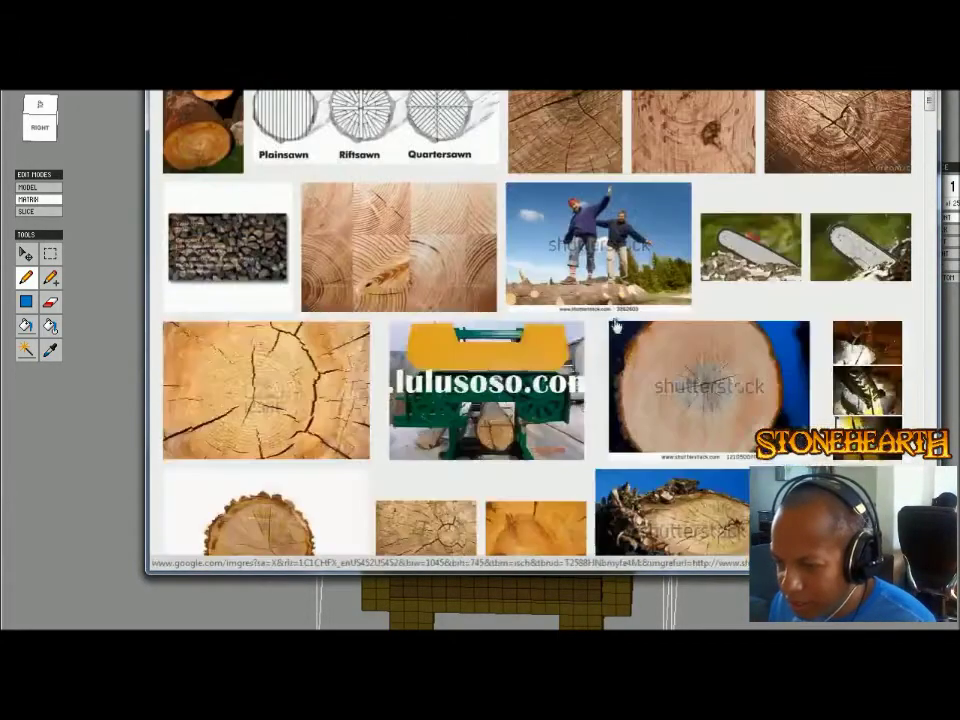
scroll(615, 324, "down", 2)
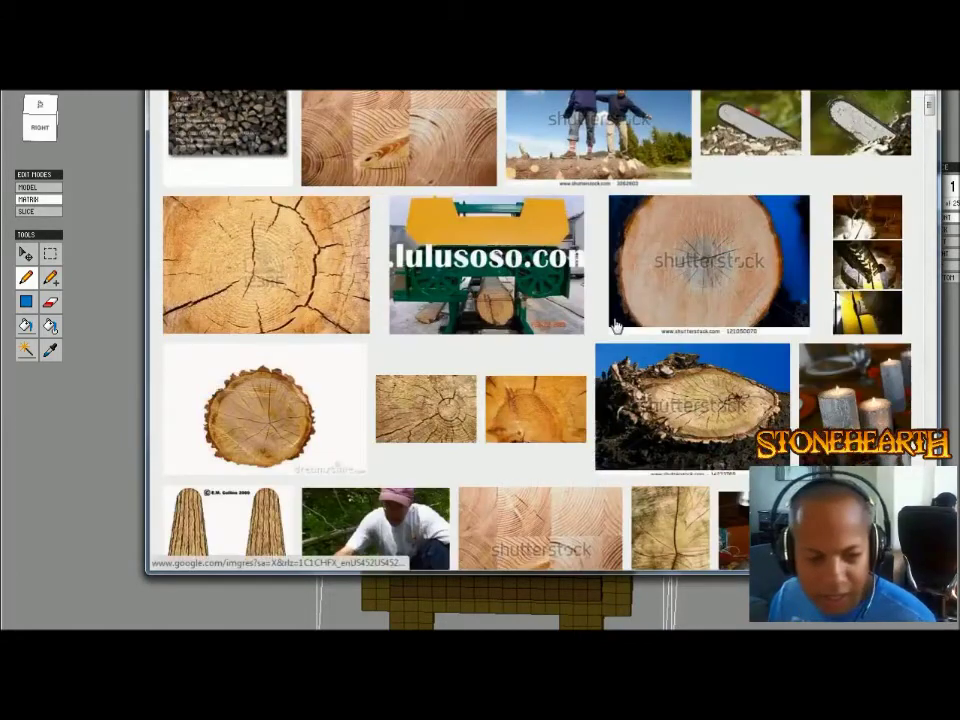
scroll(615, 325, "down", 6)
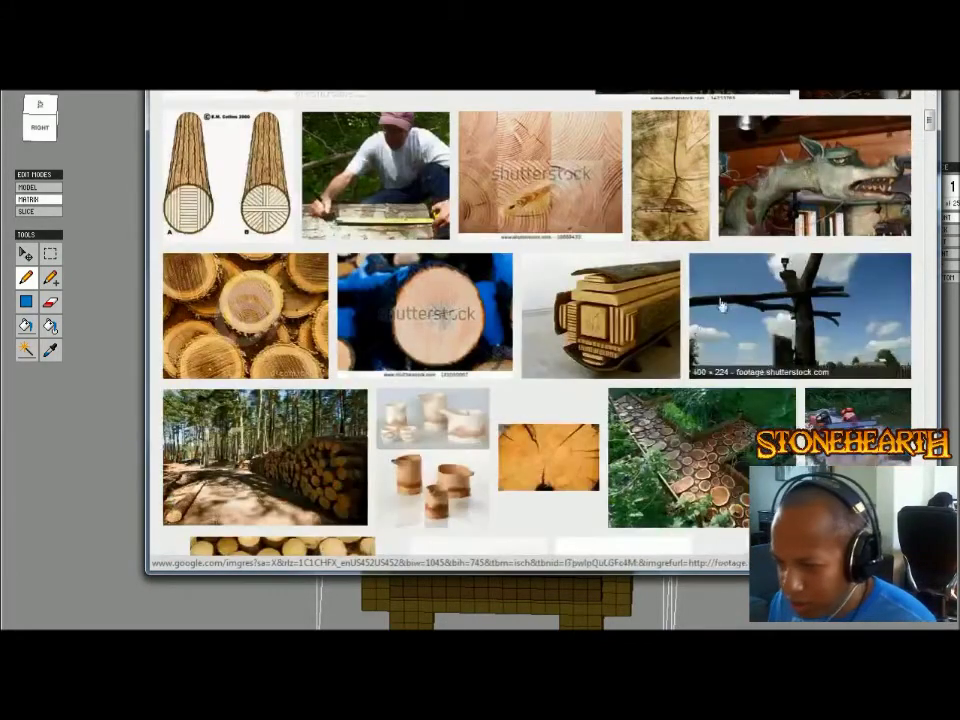
scroll(633, 408, "down", 2)
scroll(633, 410, "down", 6)
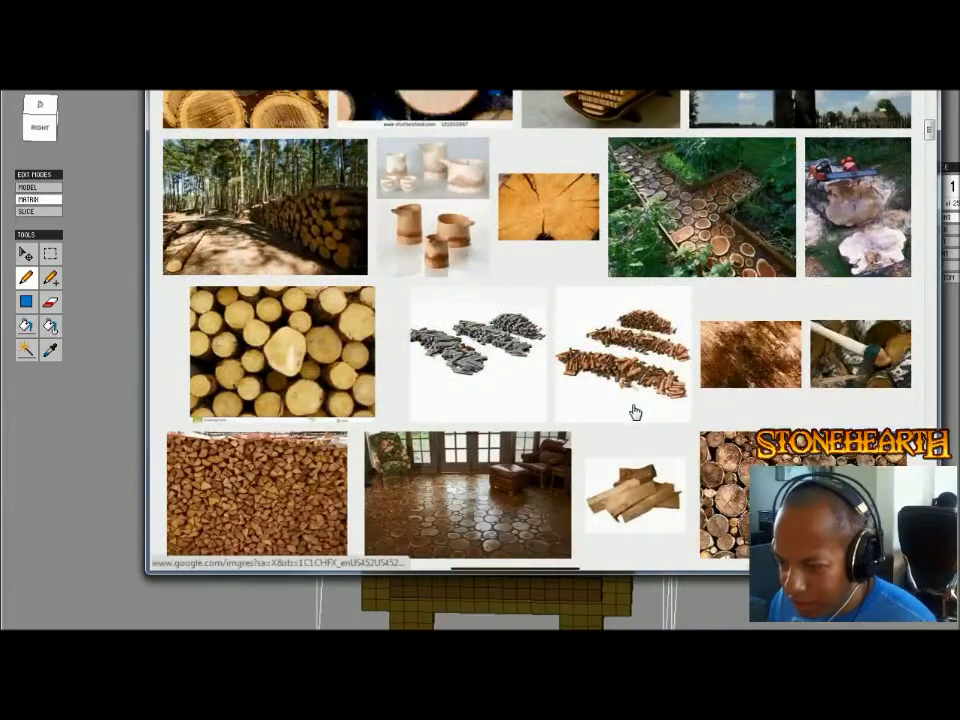
scroll(633, 412, "down", 2)
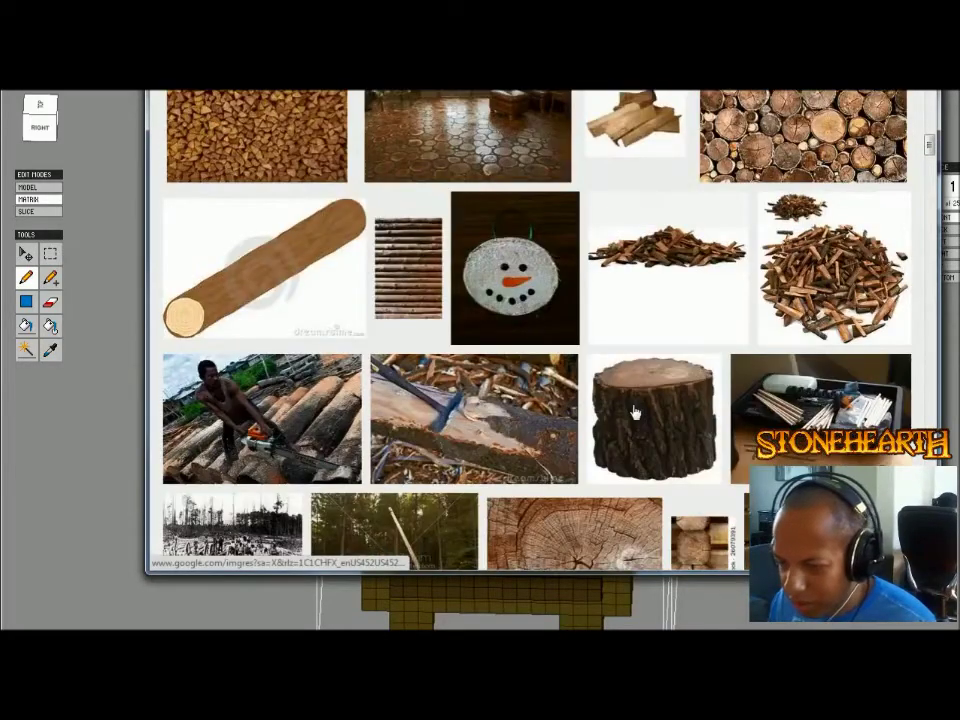
scroll(633, 412, "down", 6)
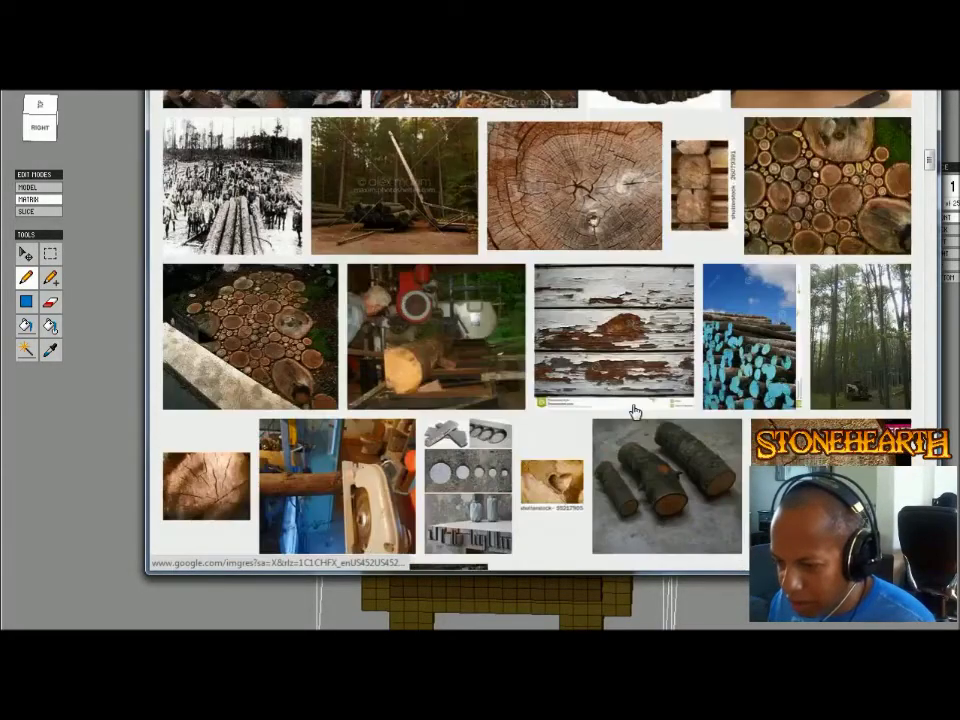
scroll(633, 412, "down", 6)
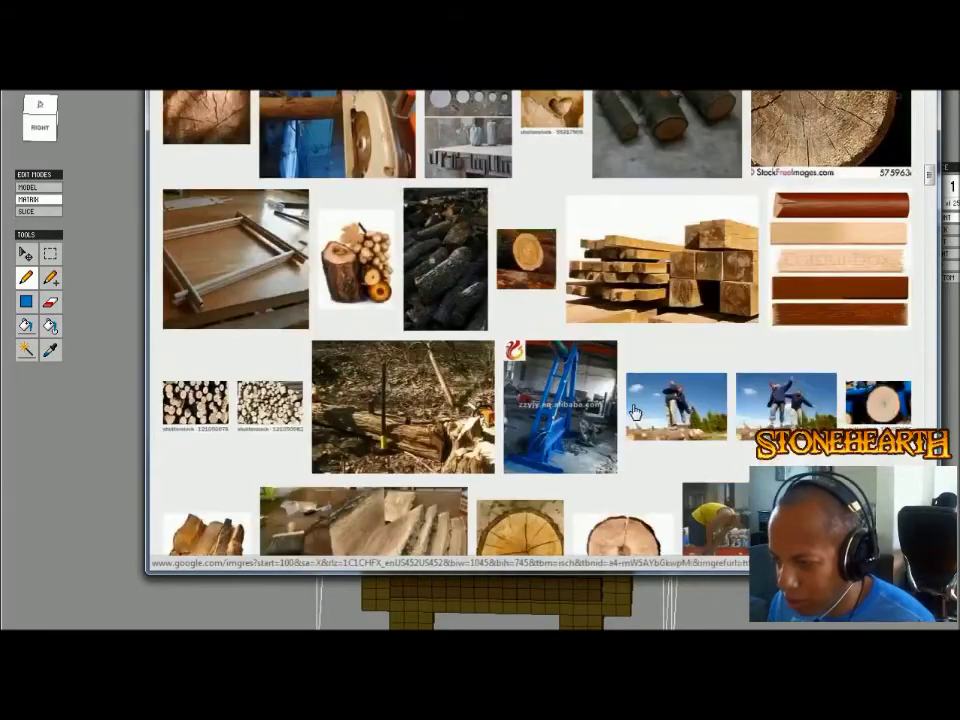
scroll(633, 412, "down", 4)
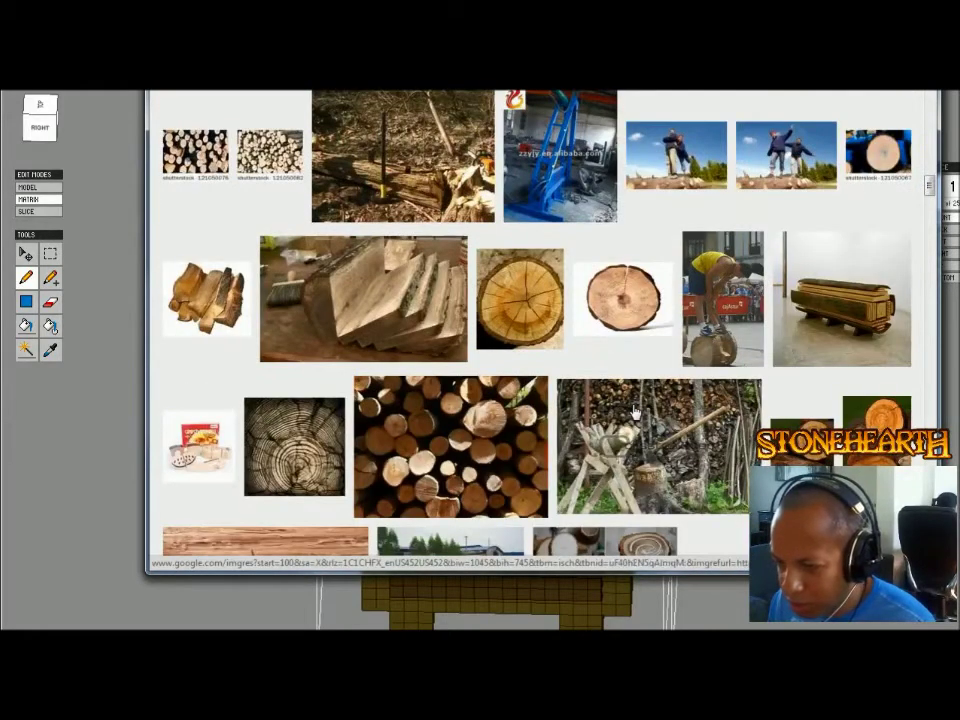
- Open the General Woodworking picture of a log sawn into slabs and view the original image at full size
left_click(330, 265)
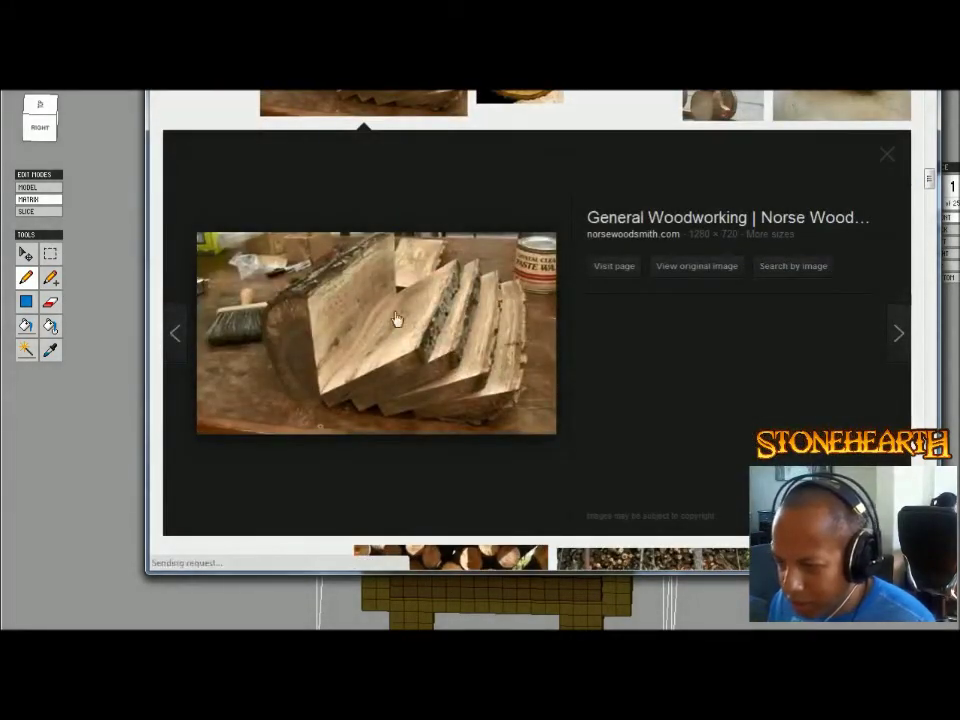
left_click(739, 266)
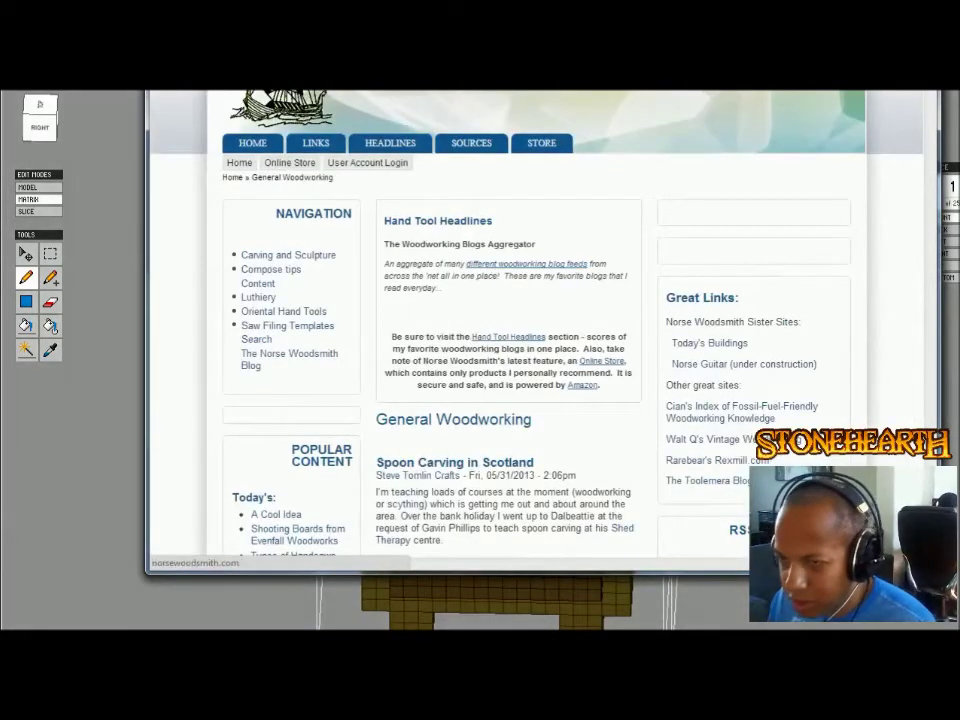
key("alt+Left")
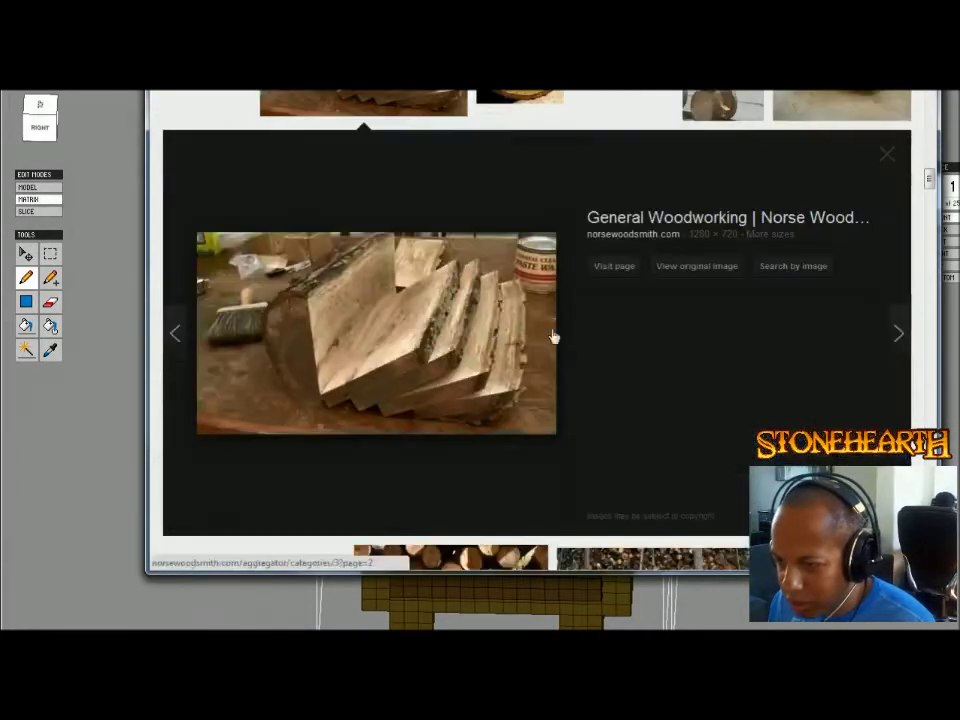
left_click(686, 265)
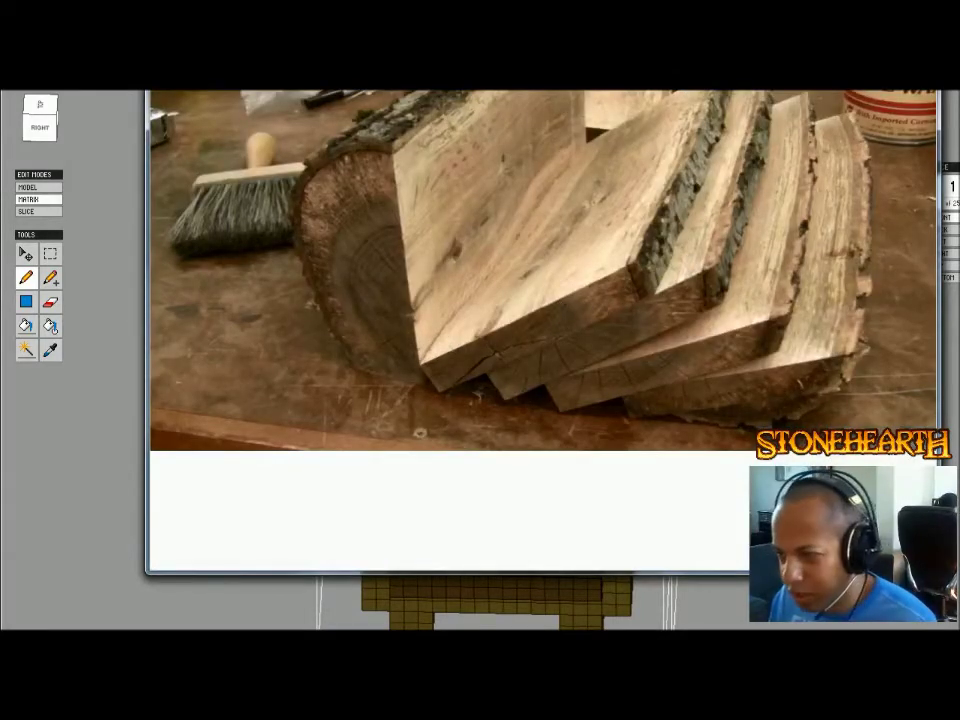
left_click(450, 161)
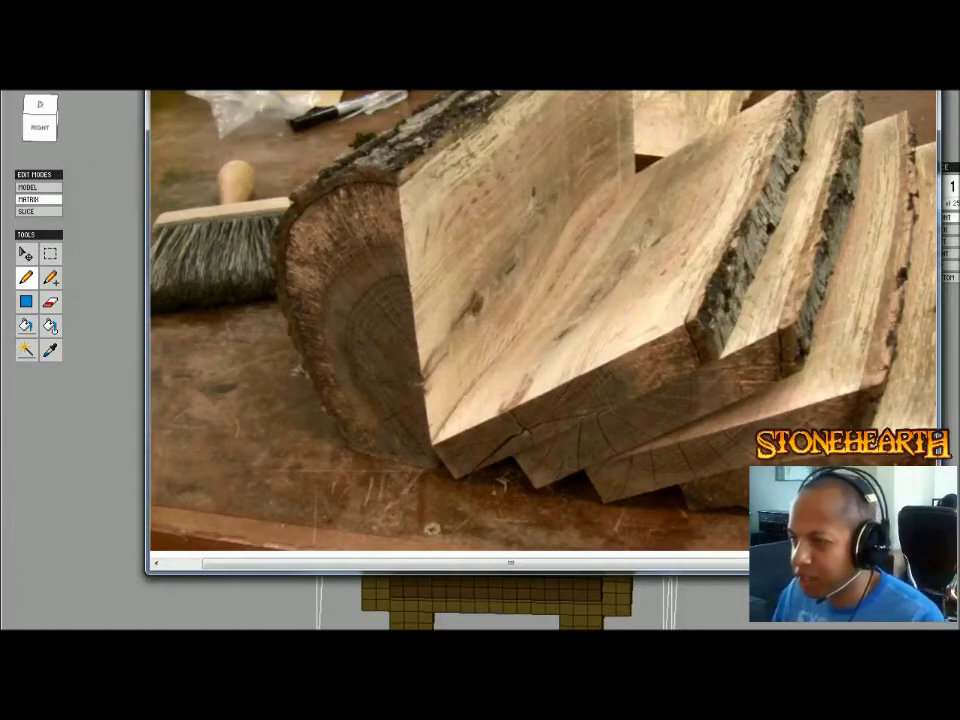
- Search for images of "split logs" and open the original image of the Paykel gas log accessories at full size
type("split")
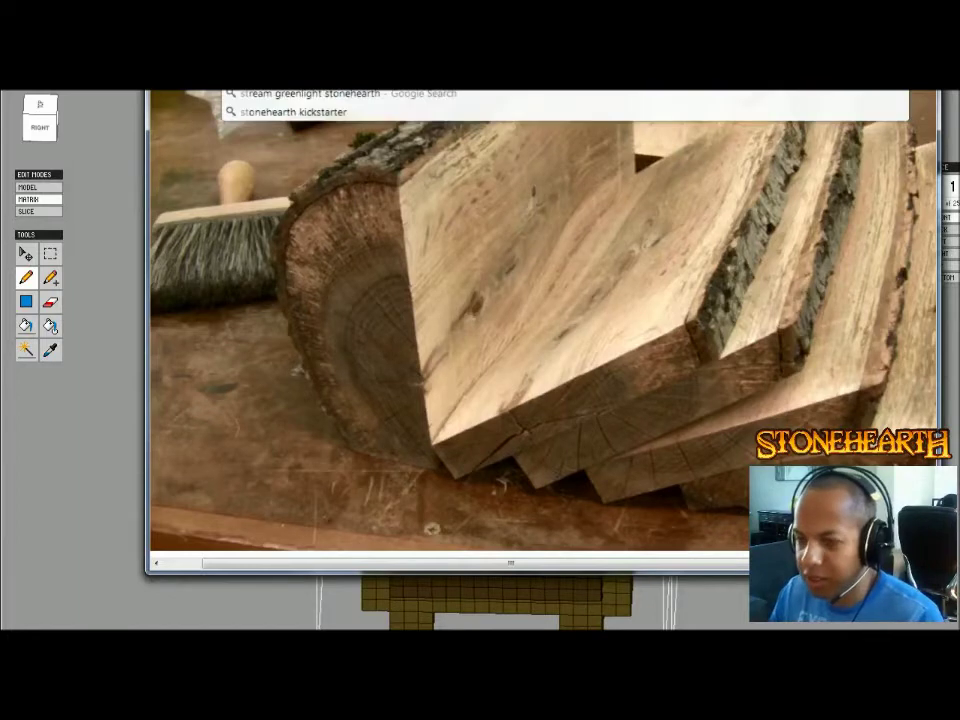
type(" logs")
key("Return")
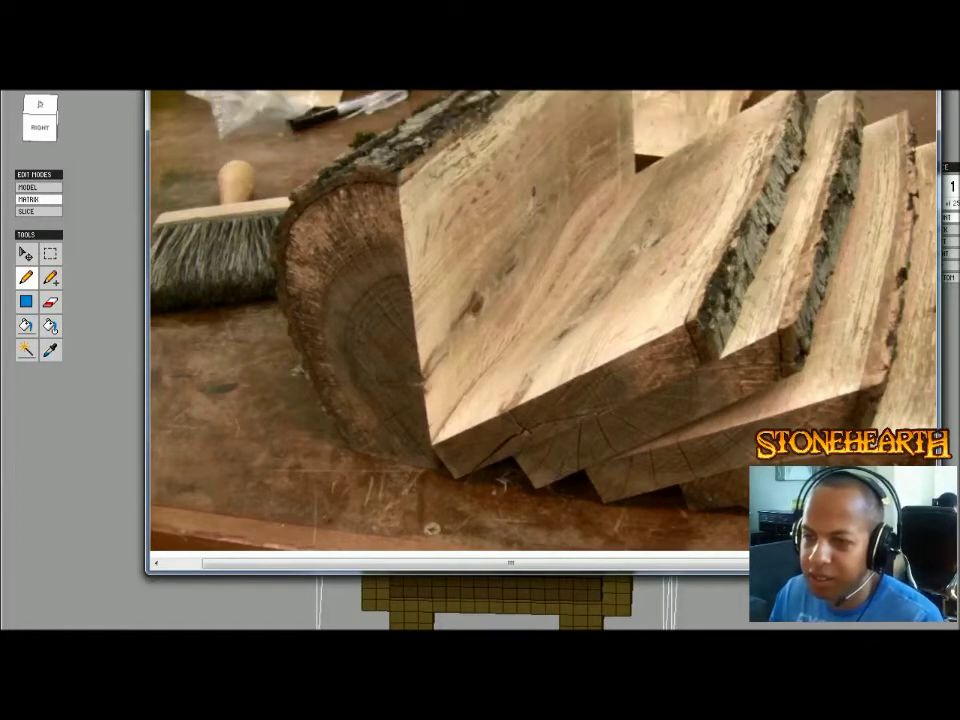
left_click(298, 295)
left_click(298, 294)
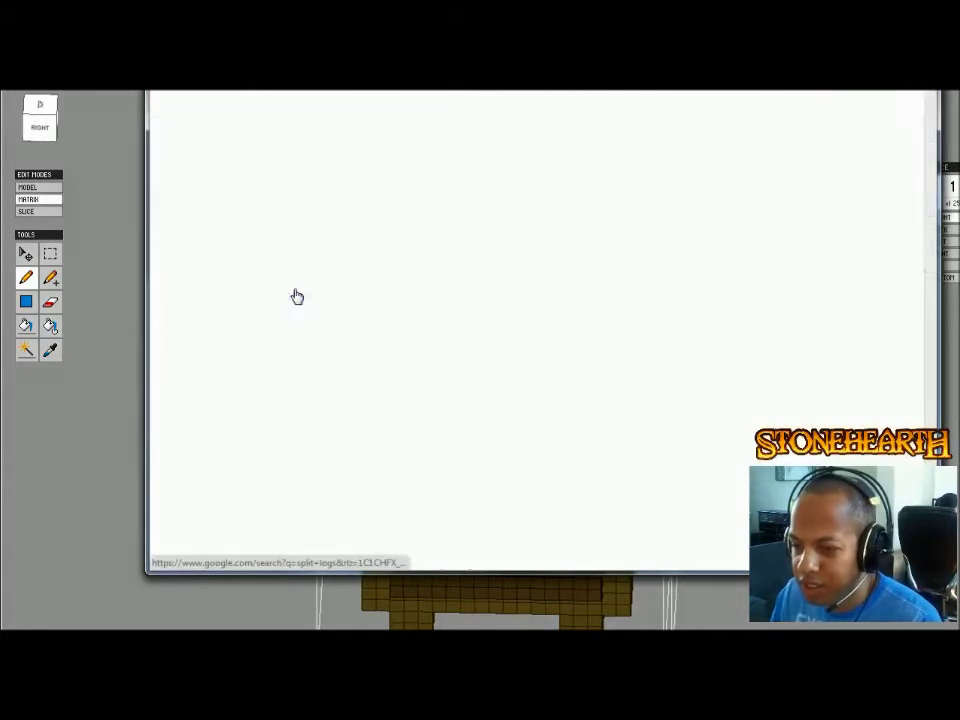
left_click(290, 235)
left_click(377, 261)
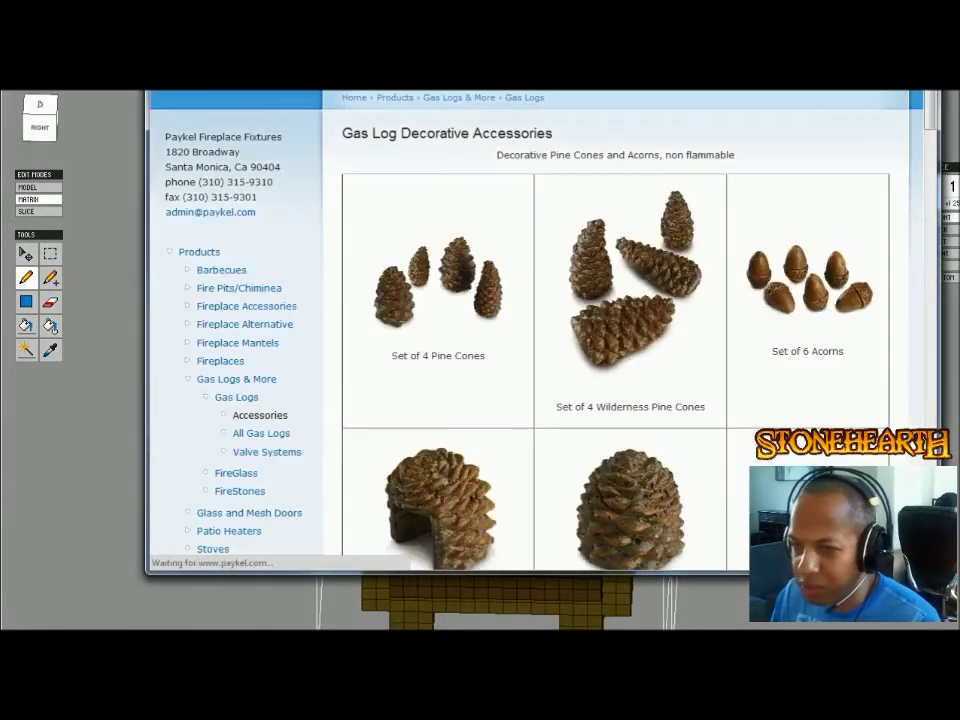
key("alt+Left")
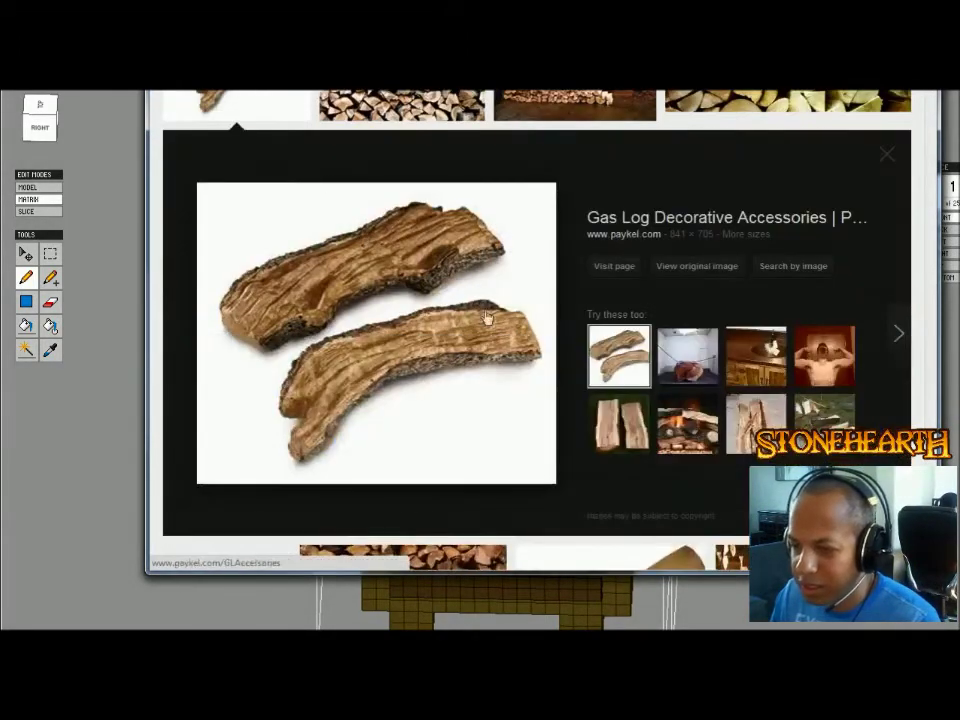
left_click(683, 268)
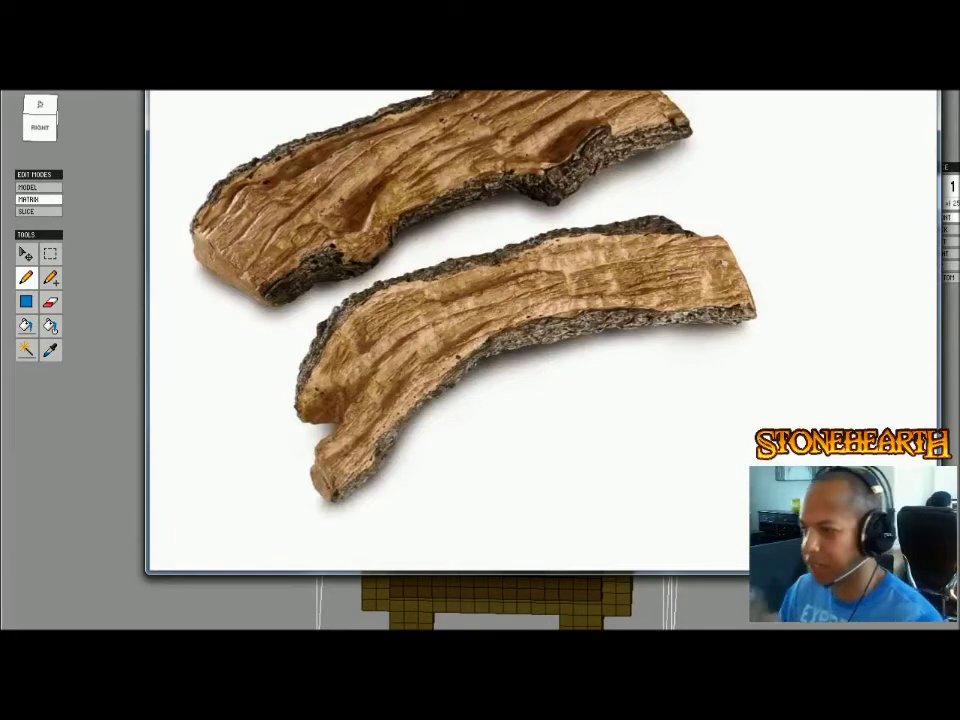
- Return to the voxel editor and paint nested growth rings on the core's right end, alternating one-voxel pale and two-voxel darker bands
key("super+Down")
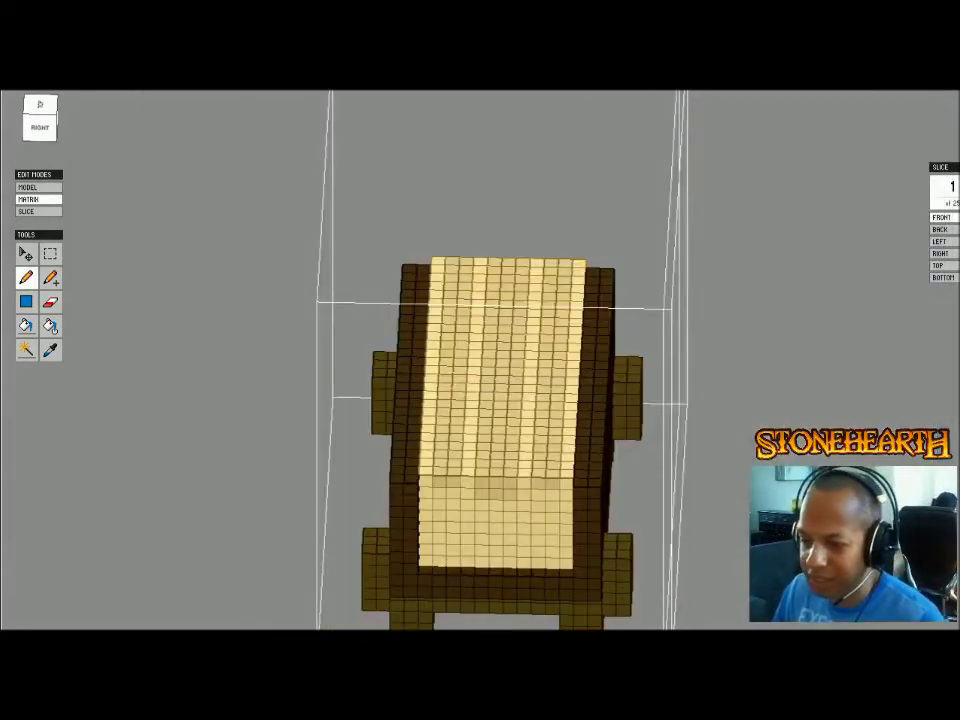
right_click_drag(500, 400, 504, 343)
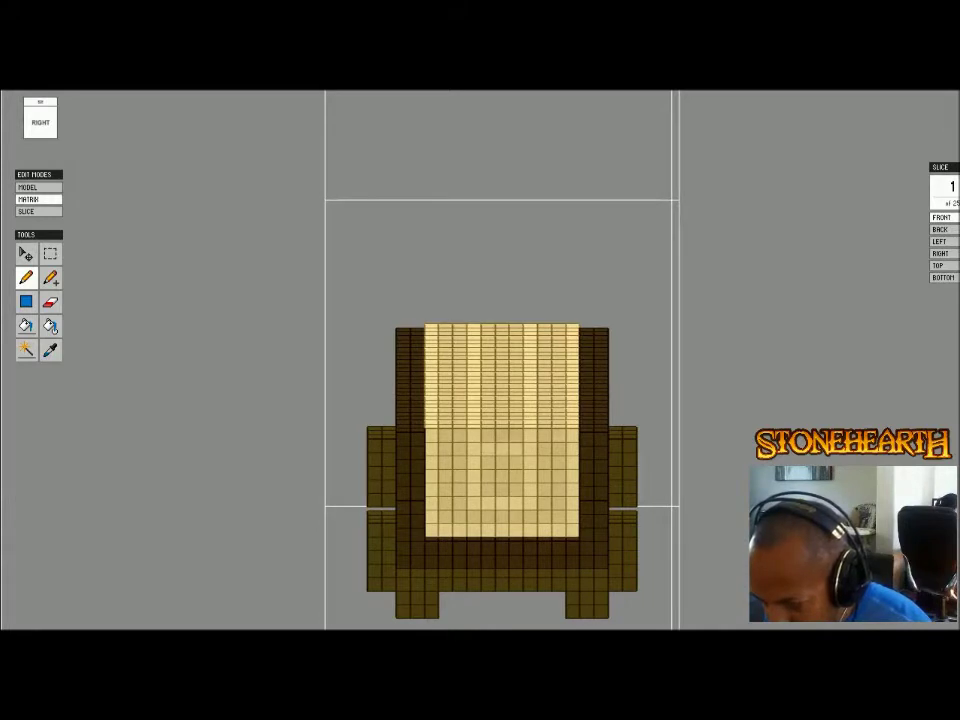
scroll(505, 380, "up", 3)
right_click_drag(480, 440, 495, 418)
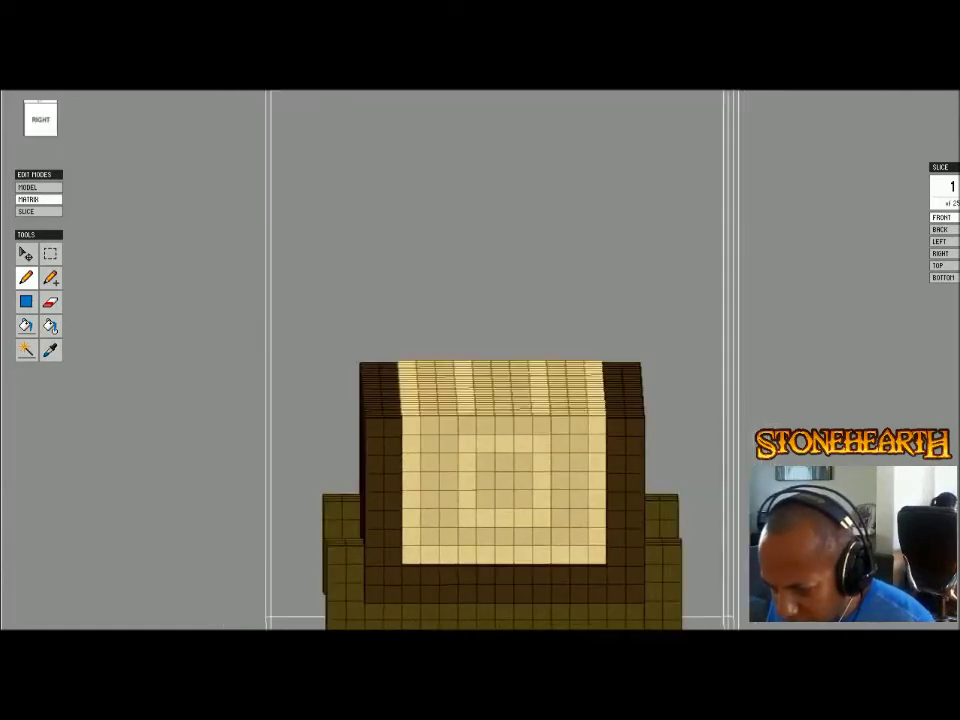
left_click(40, 118)
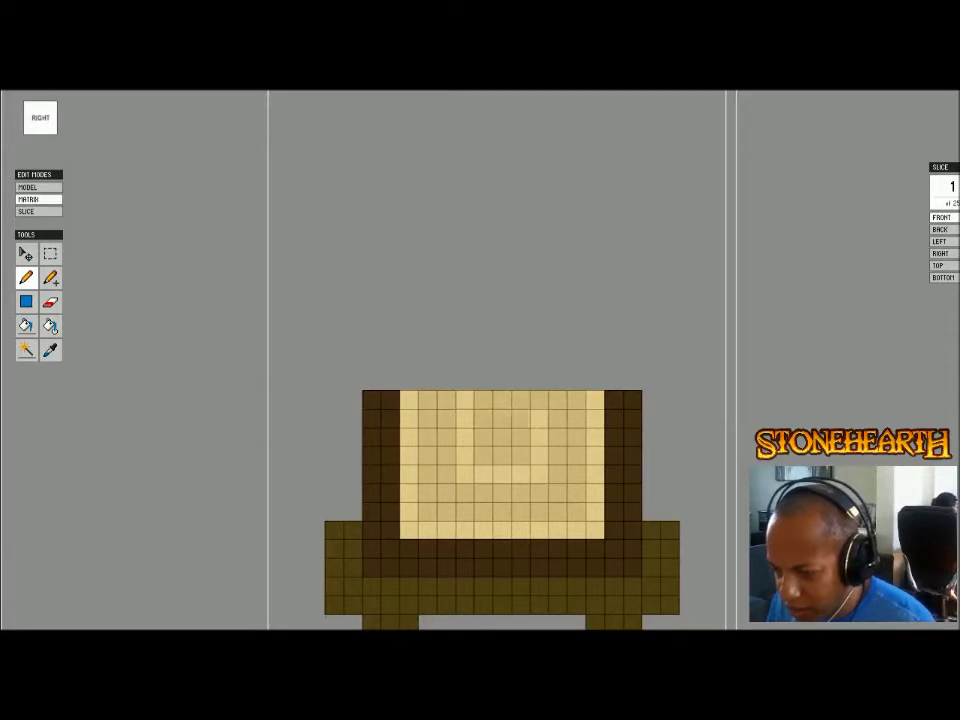
- Try breaking up the grain stripes along the core's top with irregular pale and darker patches, and check the bench in the full scene
right_click_drag(560, 340, 460, 410)
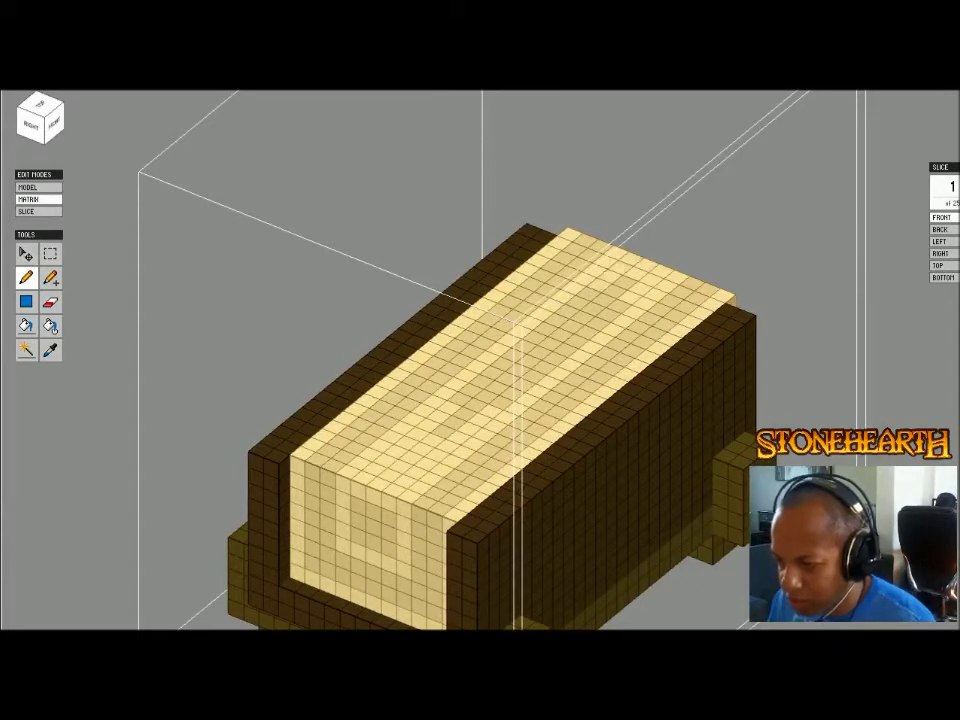
right_click_drag(470, 400, 548, 404)
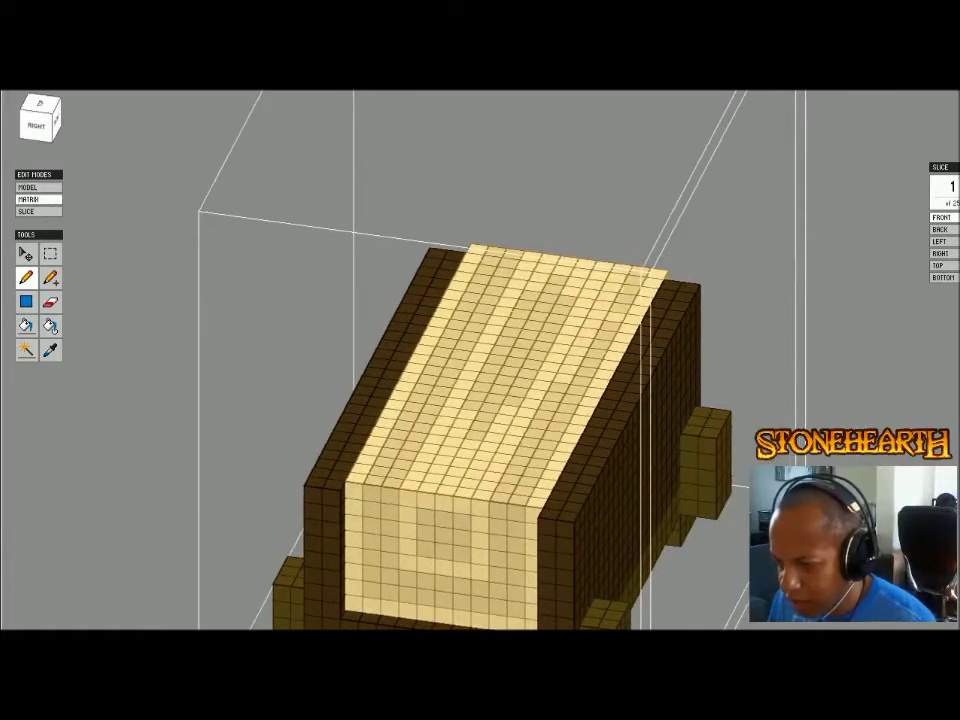
right_click_drag(615, 316, 695, 322)
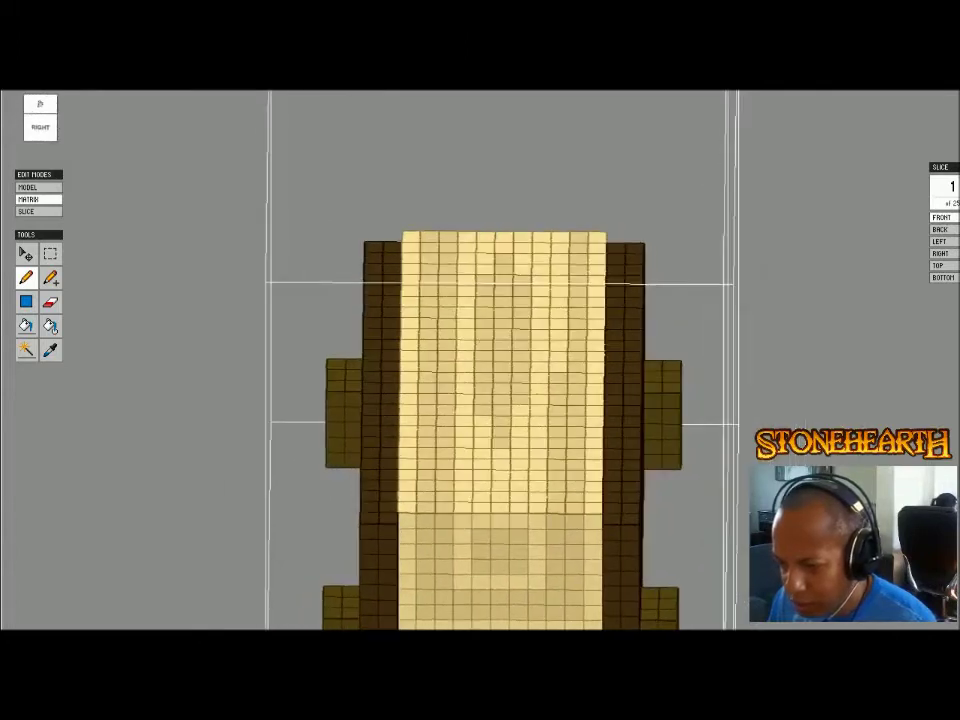
left_click(444, 453)
left_click_drag(445, 443, 446, 334)
right_click_drag(450, 334, 330, 338)
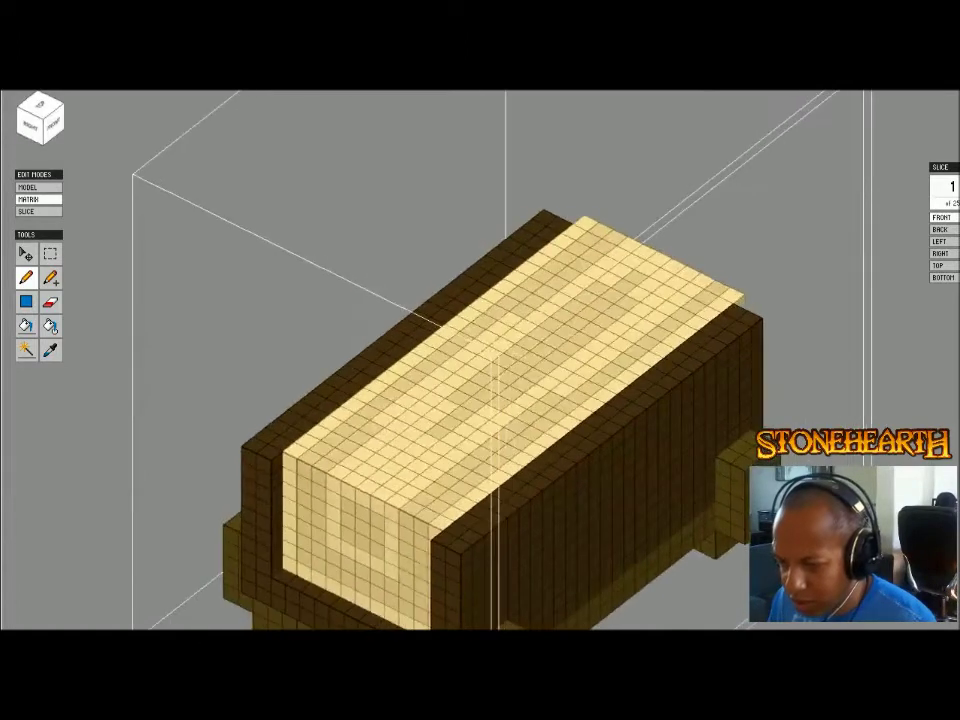
key("Tab")
scroll(625, 373, "down", 4)
key("Escape")
scroll(716, 556, "up", 1)
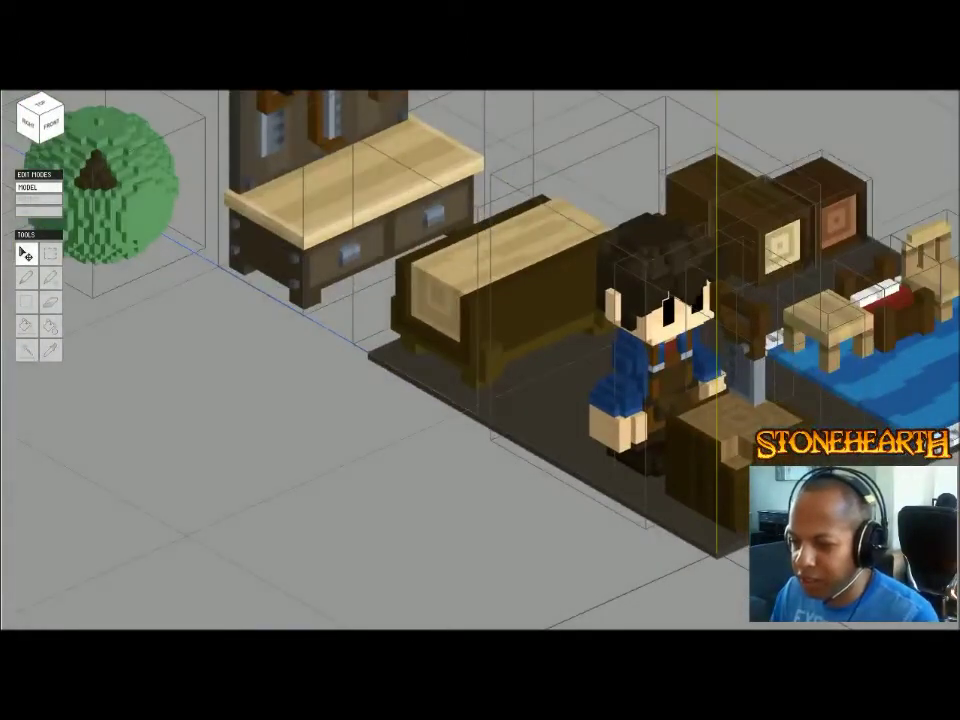
- Repaint the core's top with straight, continuous darker stripes separated by single pale columns, and return to the full scene
double_click(505, 295)
scroll(505, 295, "up", 2)
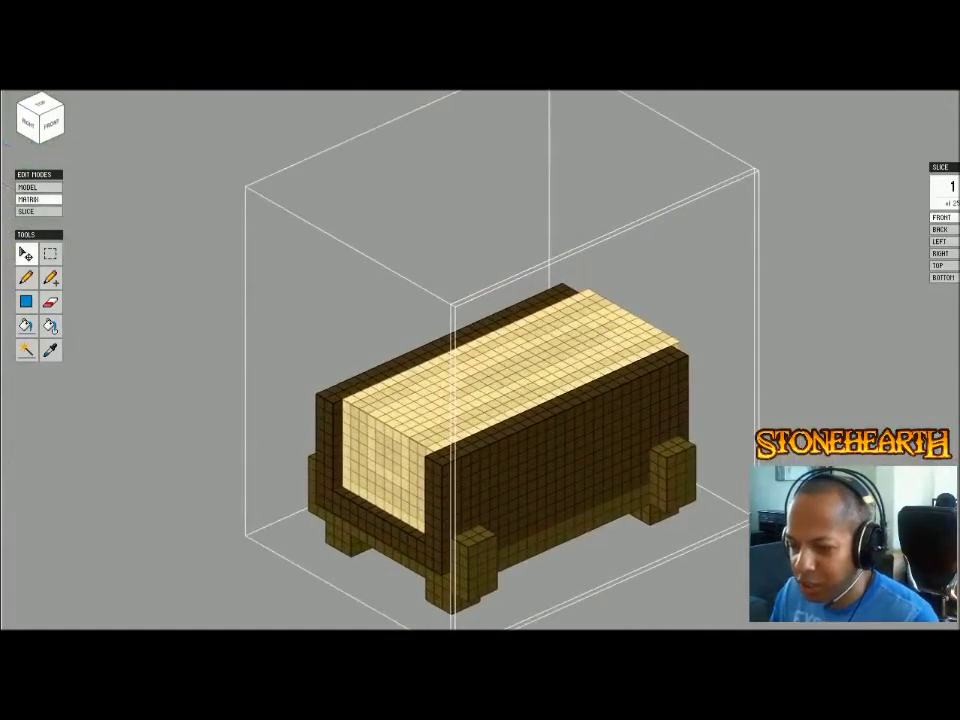
right_click_drag(505, 295, 575, 305)
scroll(575, 305, "up", 2)
right_click_drag(480, 360, 520, 356)
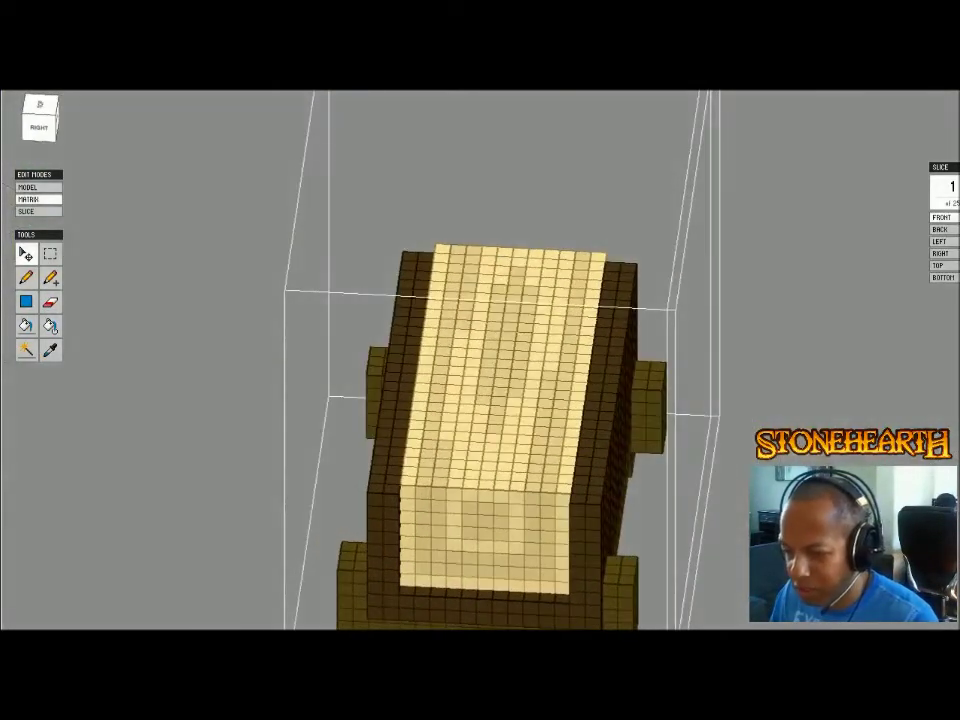
key("b")
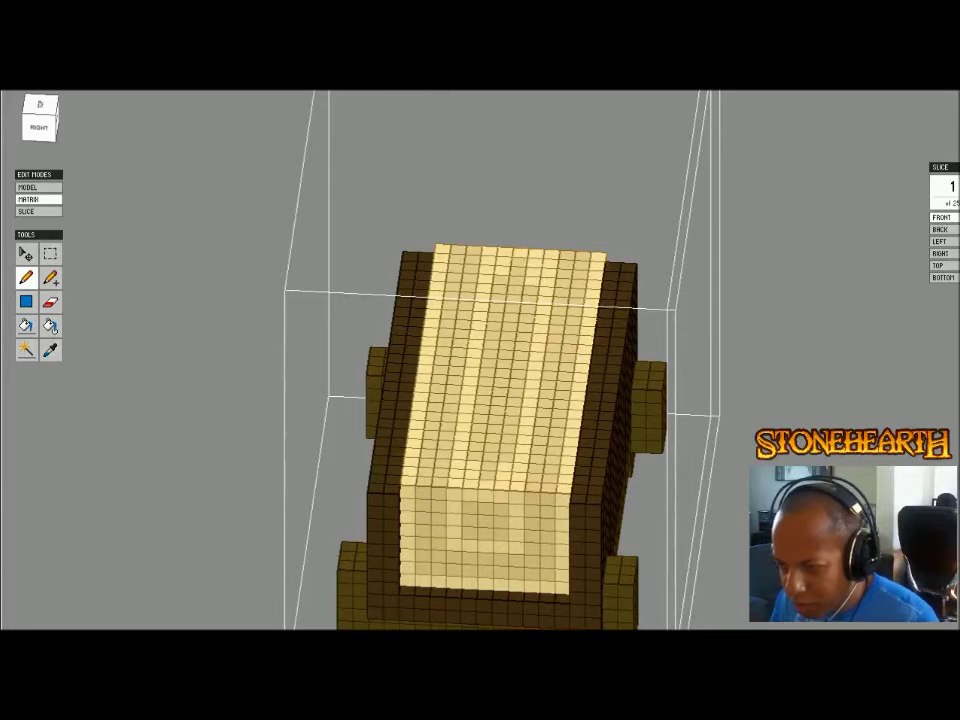
key("Tab")
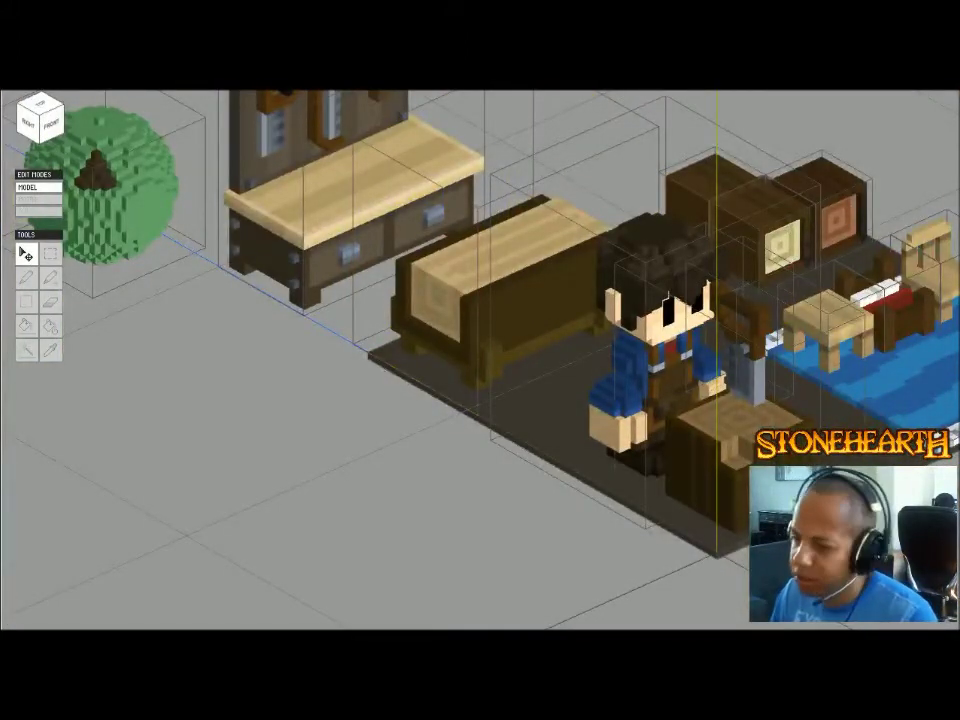
- Examine the bench's grain stripes up close and in the scene, and compare them with the chopping block's wood
left_click(500, 290)
key("Tab")
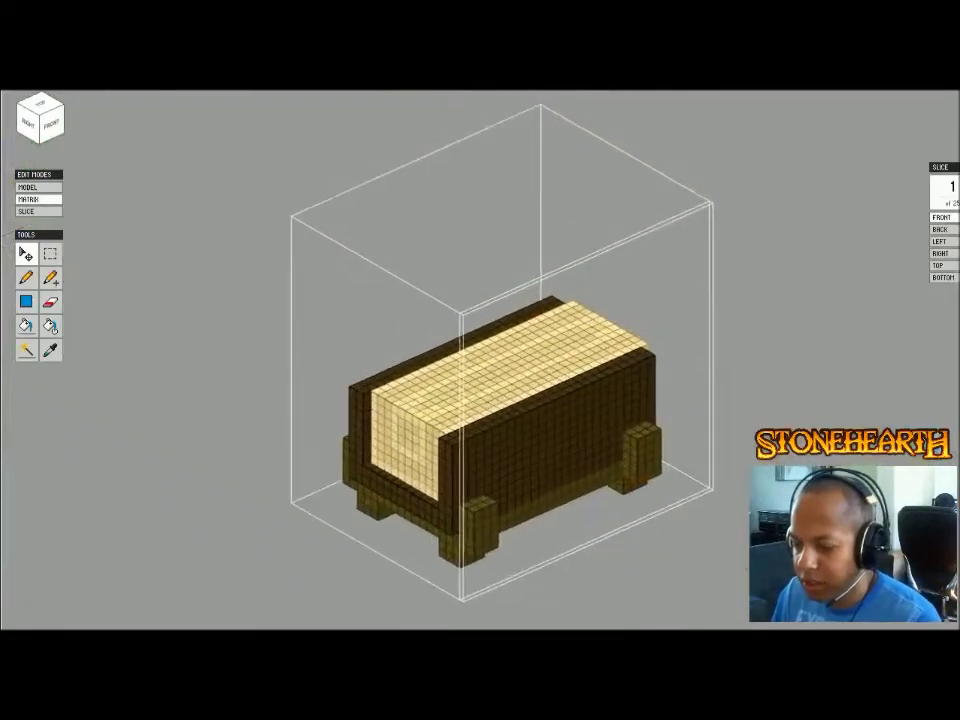
scroll(500, 360, "up", 3)
mouse_move(480, 360)
right_mouse_down()
mouse_move(600, 365)
mouse_move(480, 365)
right_mouse_up()
scroll(500, 360, "up", 1)
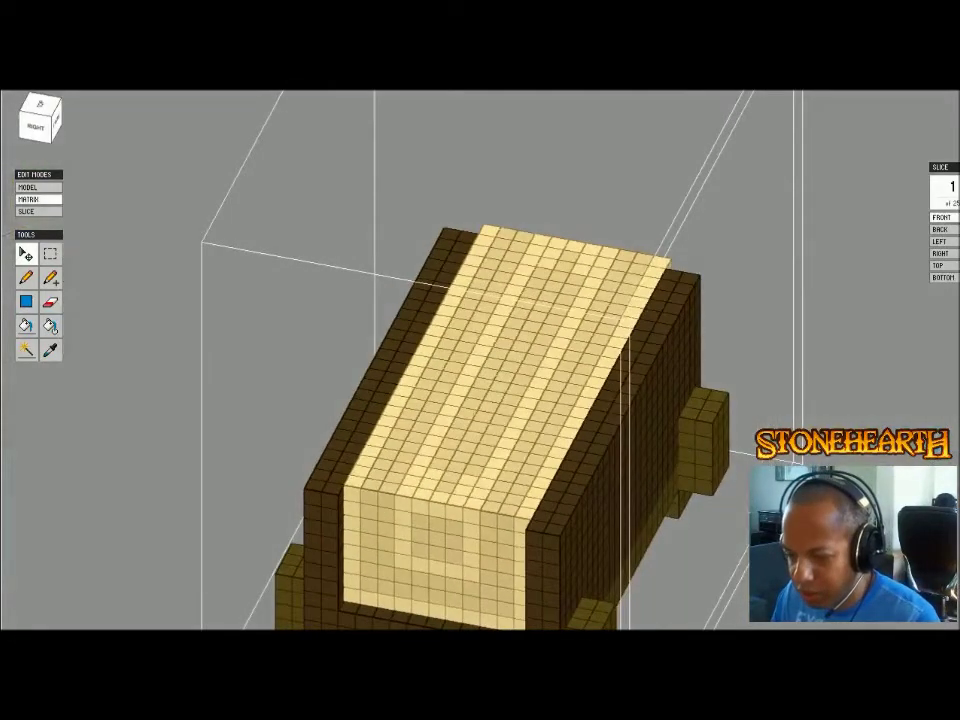
key("Tab")
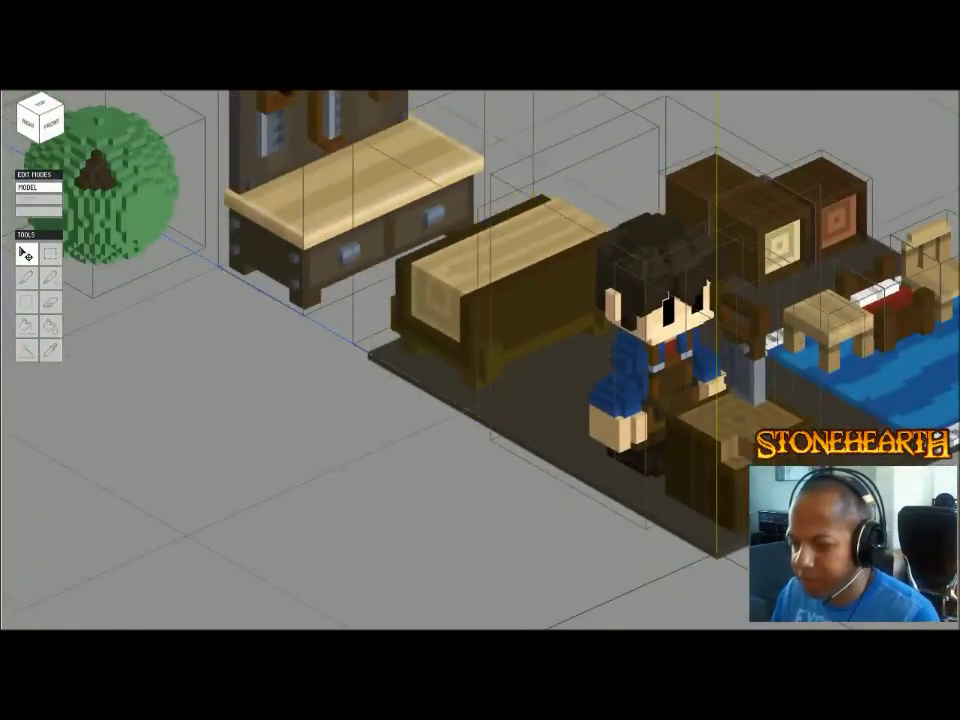
right_click_drag(500, 360, 540, 340)
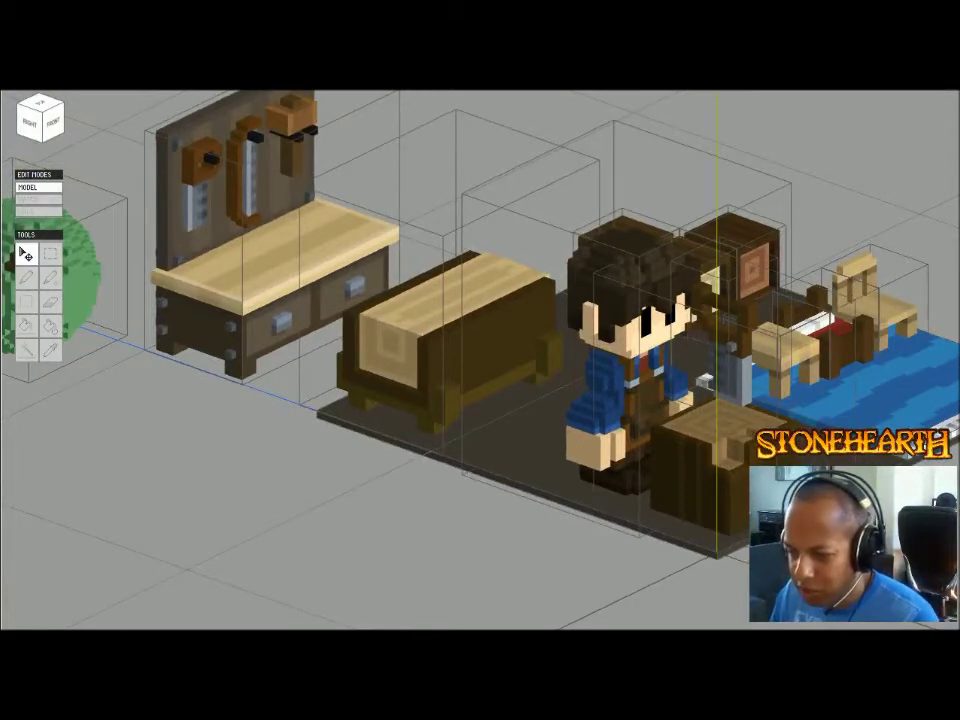
double_click(703, 468)
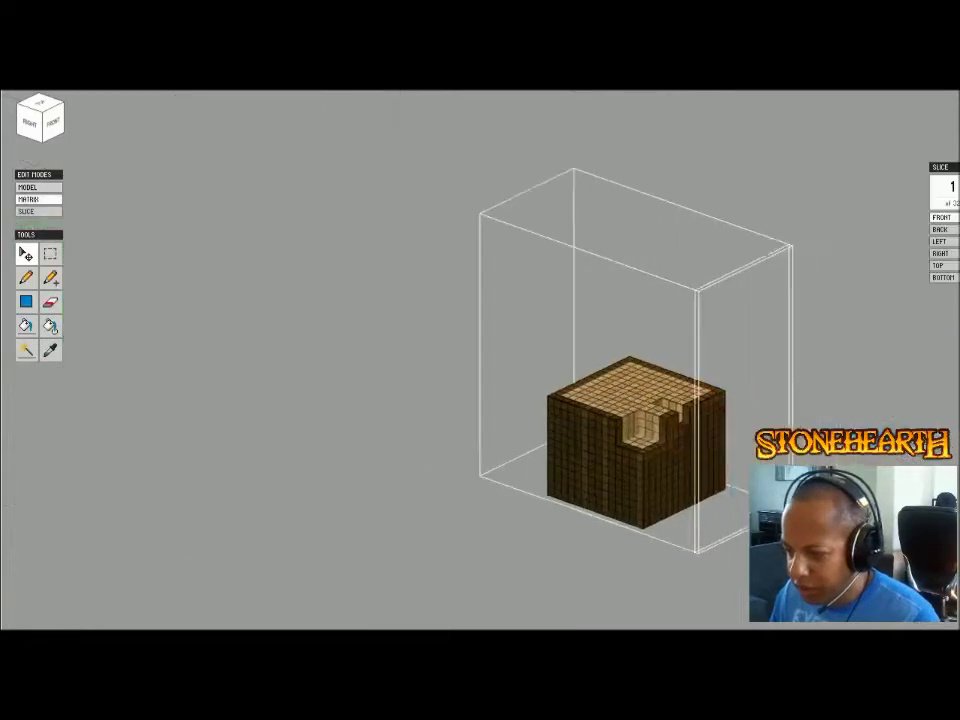
scroll(480, 360, "up", 5)
key("b")
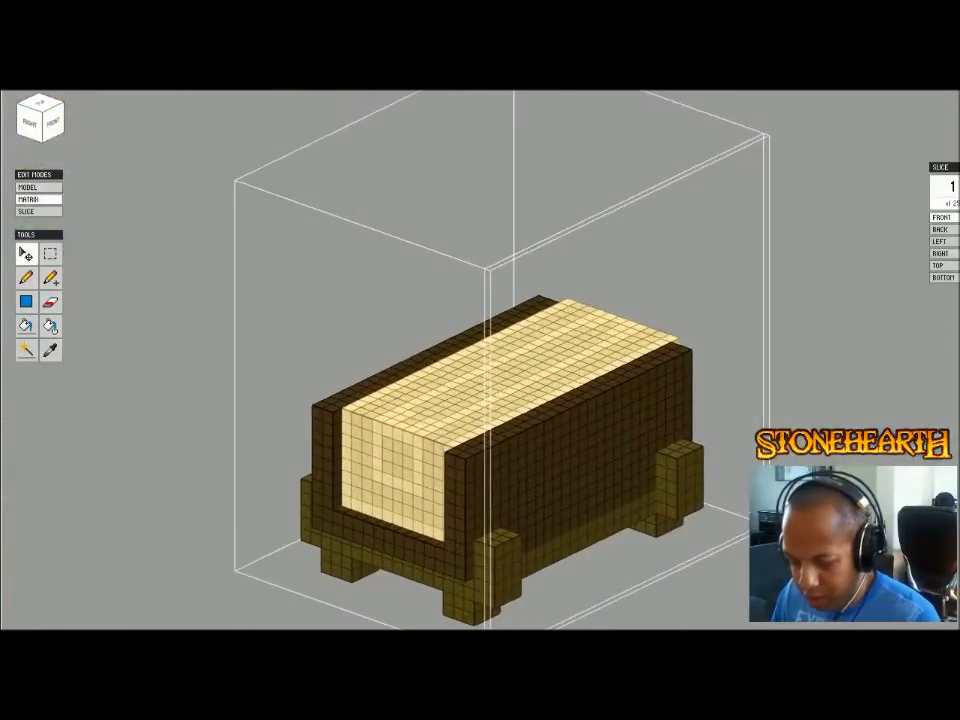
scroll(480, 360, "up", 3)
key("b")
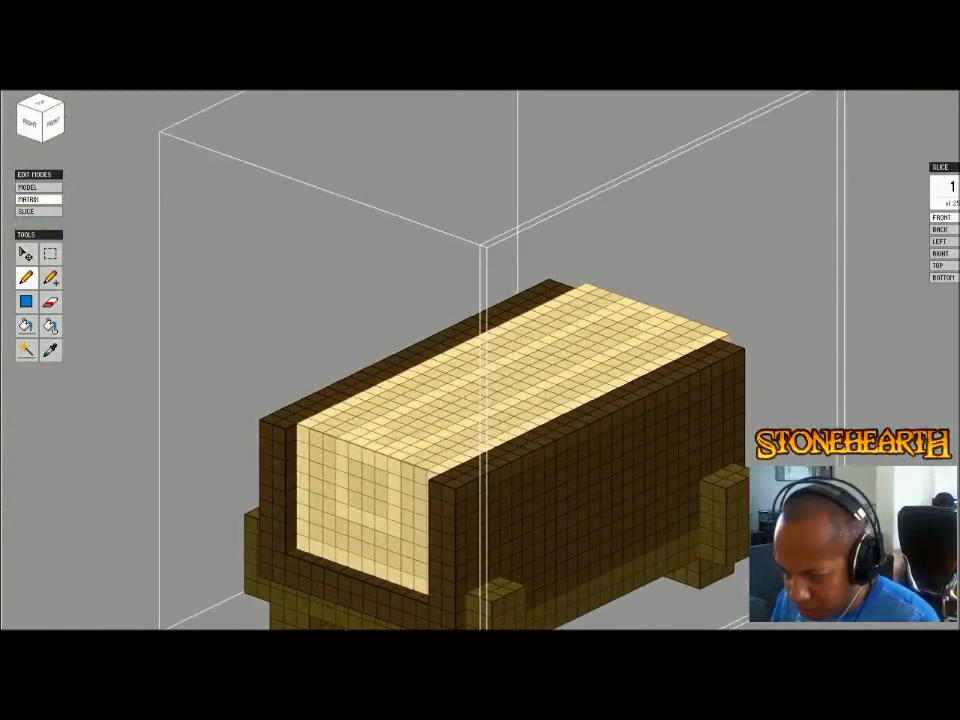
right_click_drag(480, 400, 600, 400)
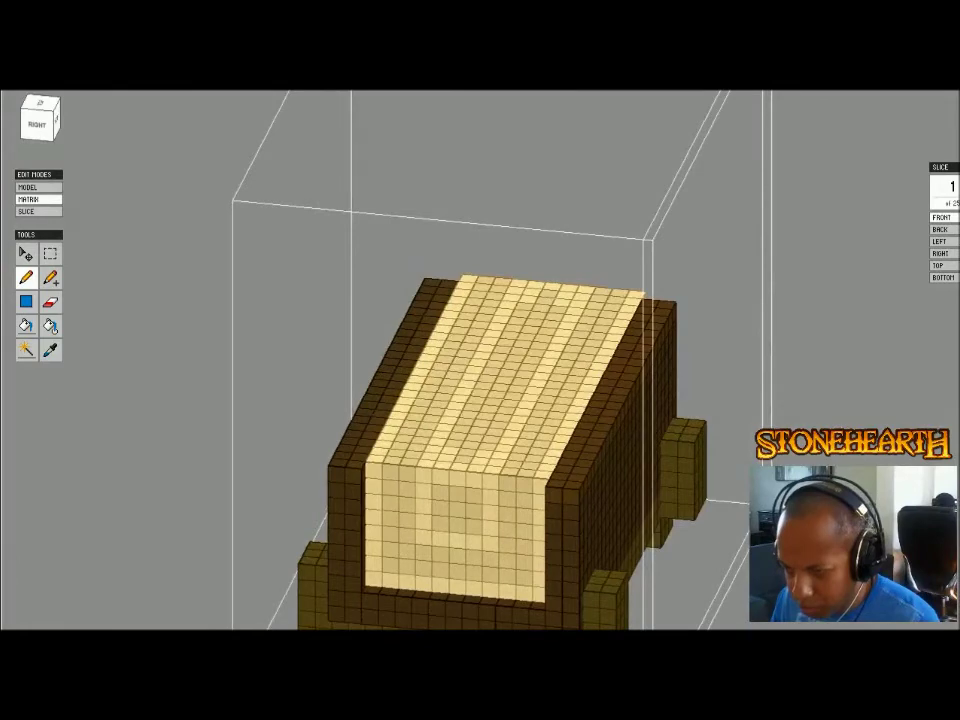
- Inspect the bench's ringed end, frame and legs, and compare the bench with the drawer workbench carrying the hanging tools
key("Tab")
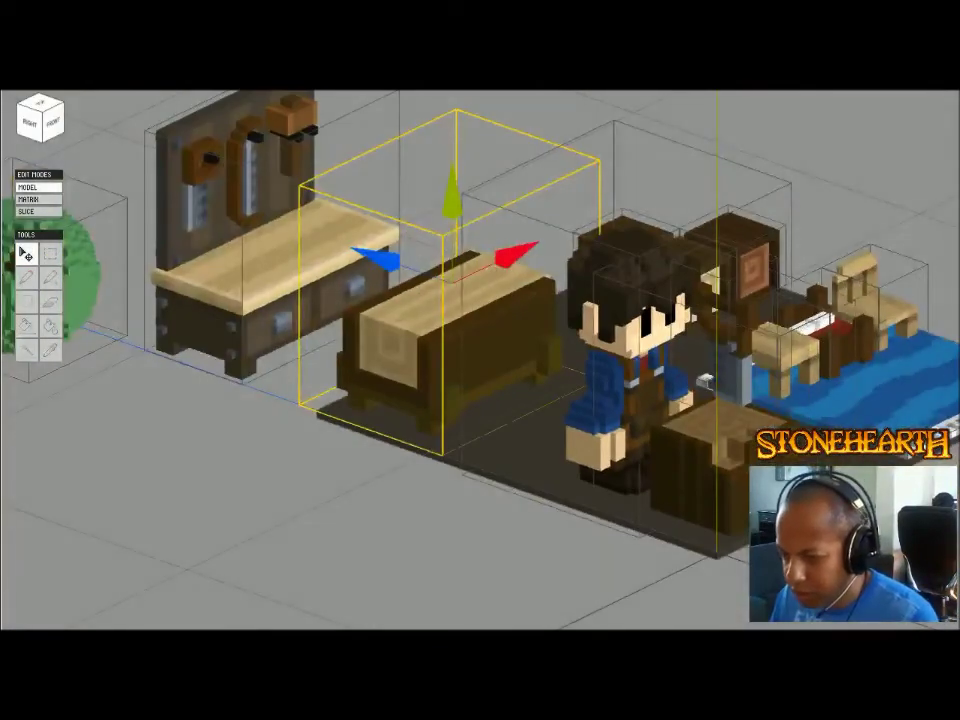
key("Tab")
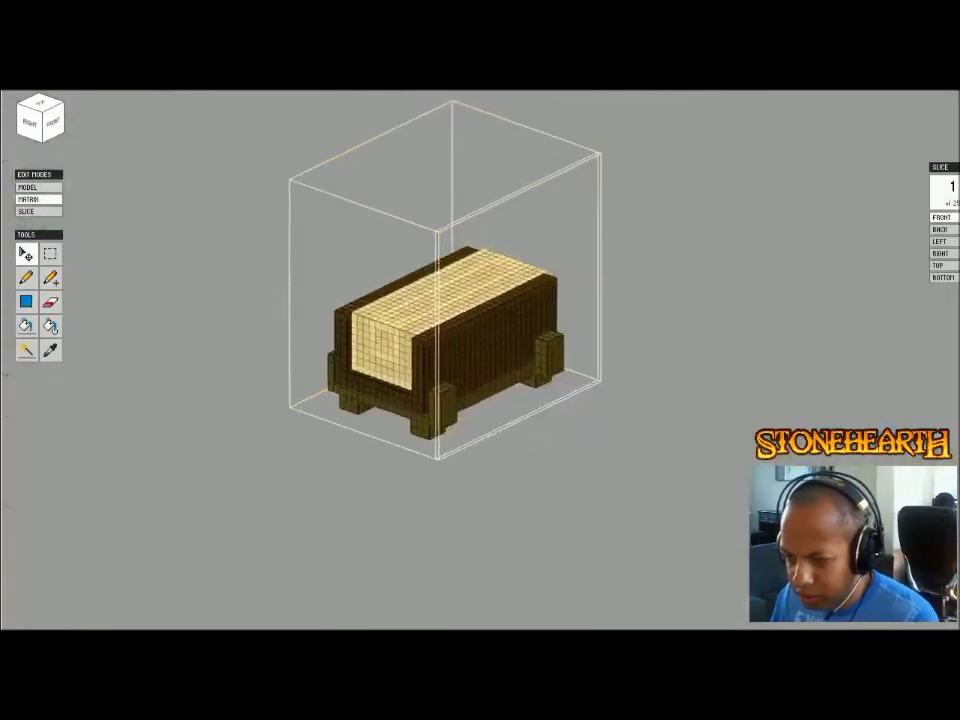
mouse_move(480, 400)
right_mouse_down()
mouse_move(464, 300)
mouse_move(484, 292)
mouse_move(520, 370)
right_mouse_up()
scroll(474, 340, "up", 3)
key("p")
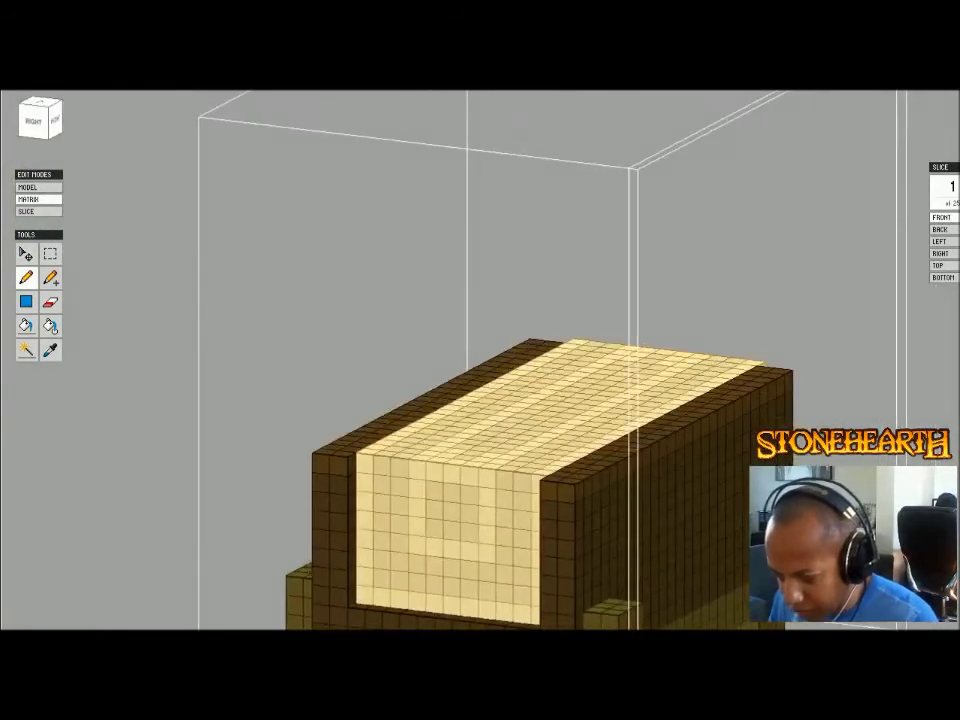
middle_click_drag(520, 370, 531, 204)
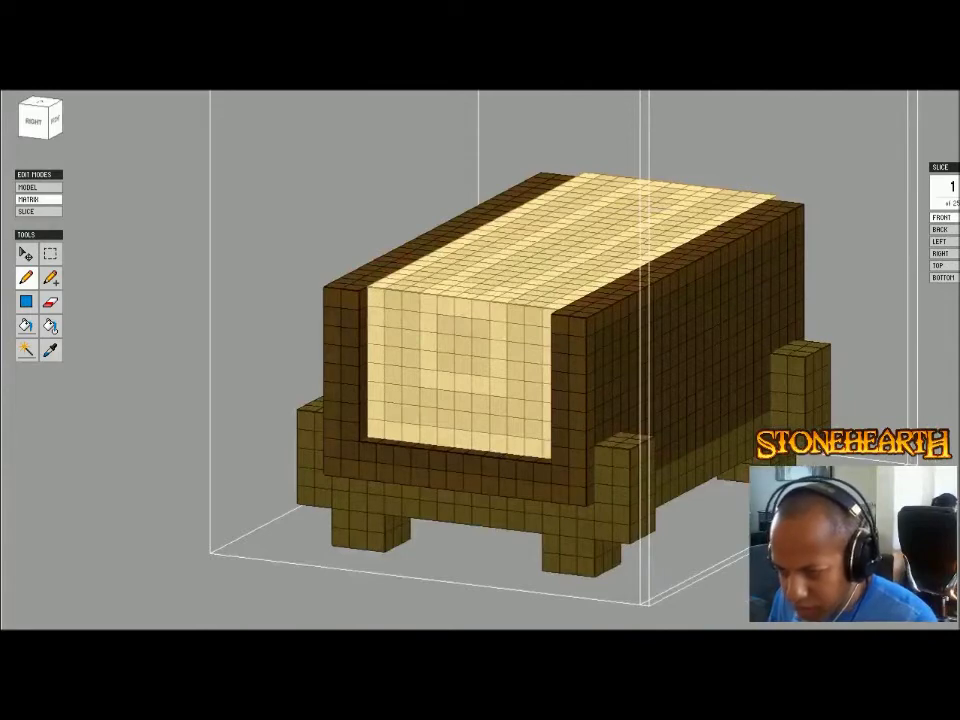
right_click_drag(520, 370, 480, 330)
key("Tab")
scroll(480, 360, "down", 5)
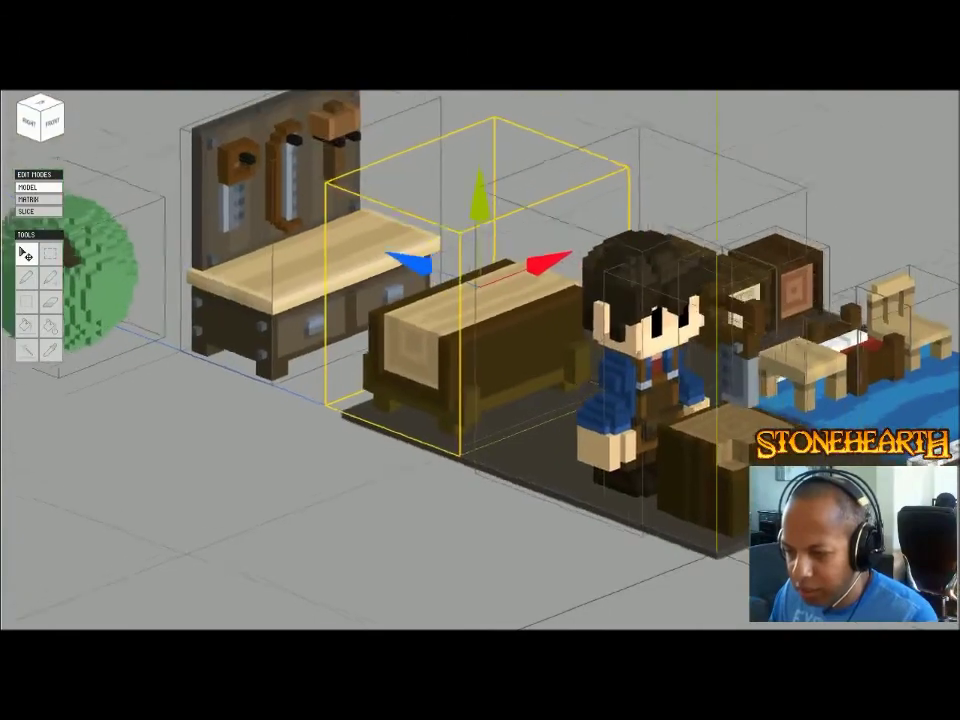
double_click(282, 268)
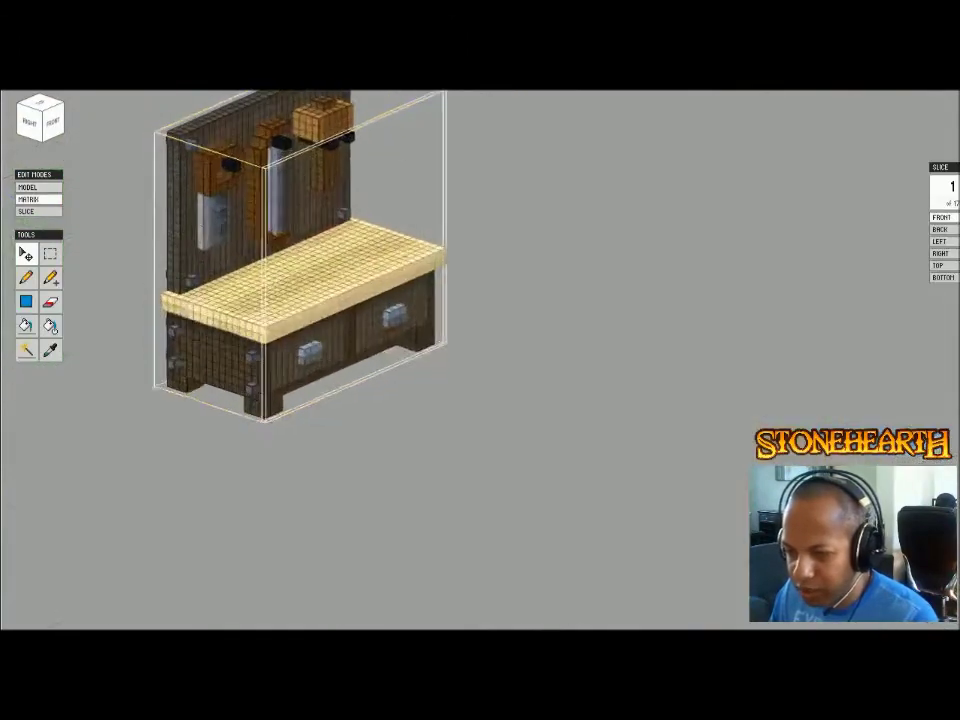
key("Tab")
double_click(450, 350)
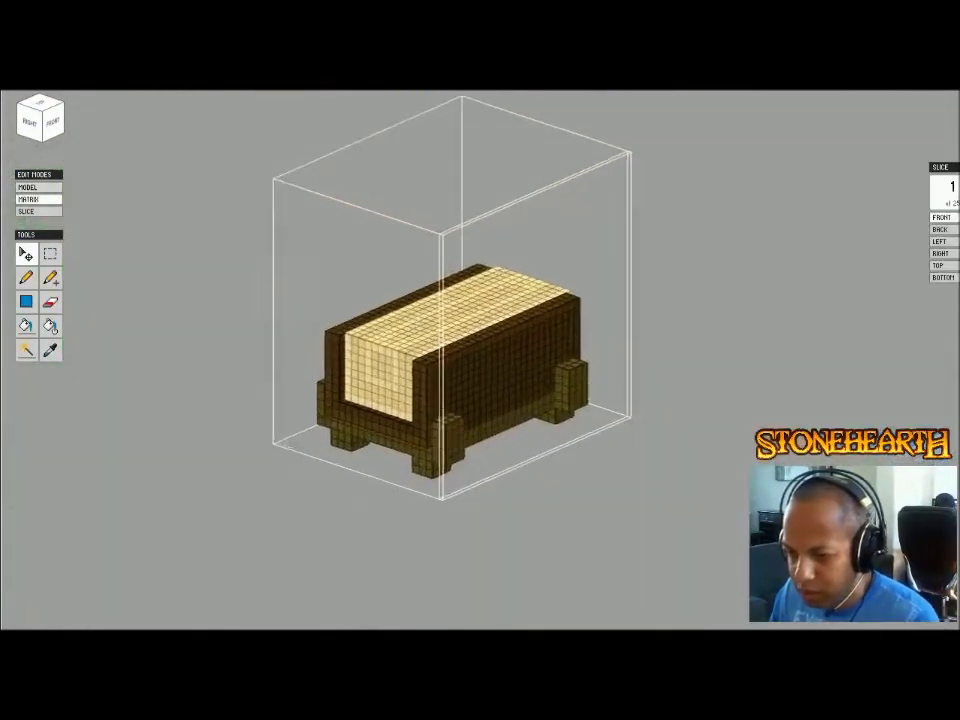
scroll(500, 357, "up", 4)
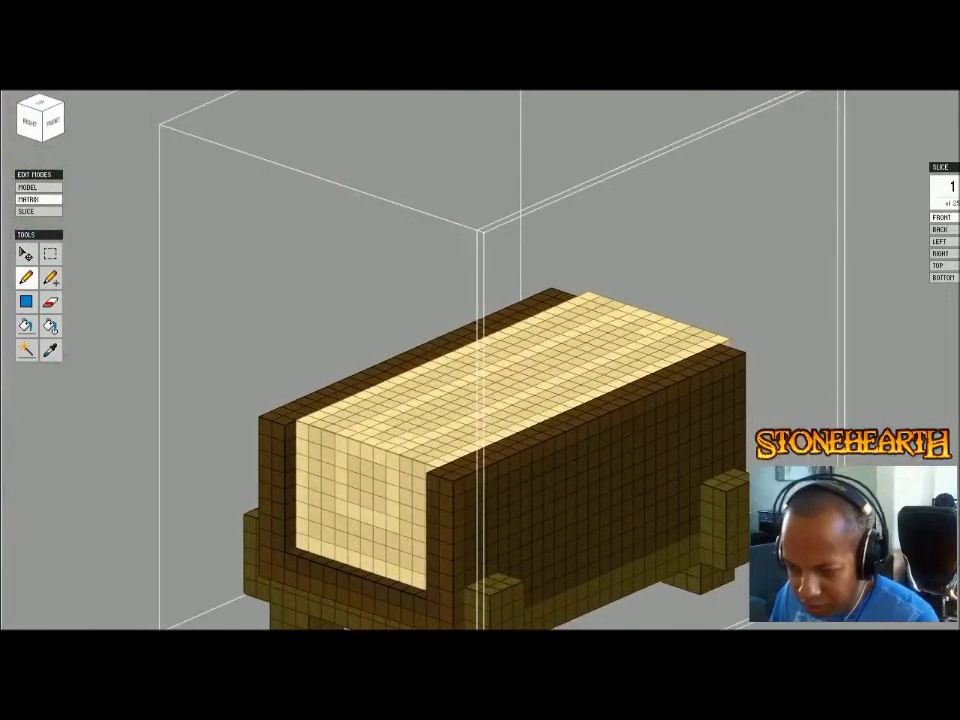
- Repaint voxels along the upper edge of the core's ringed end in paler cream tones, including #E7D699
left_click_drag(444, 16, 440, 1)
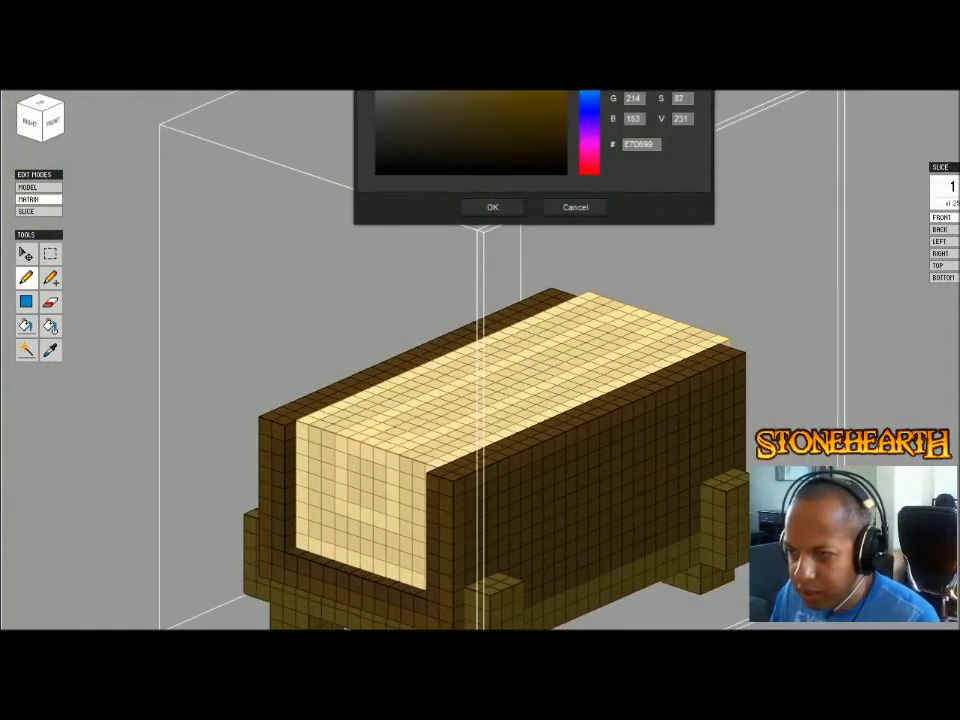
left_click(492, 207)
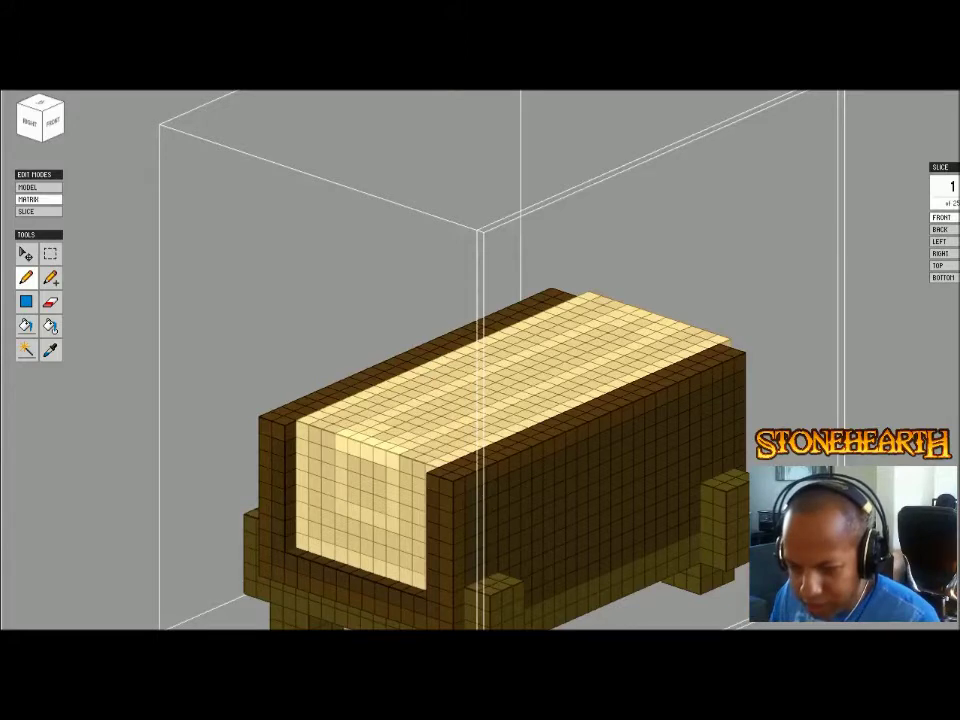
left_click(141, 521)
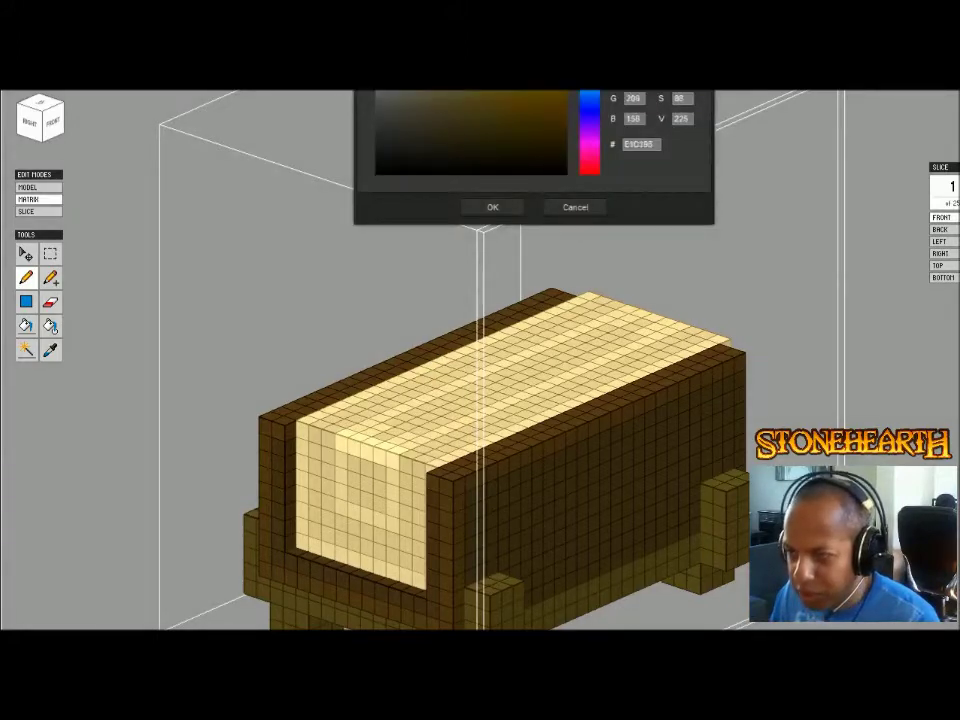
left_click(474, 208)
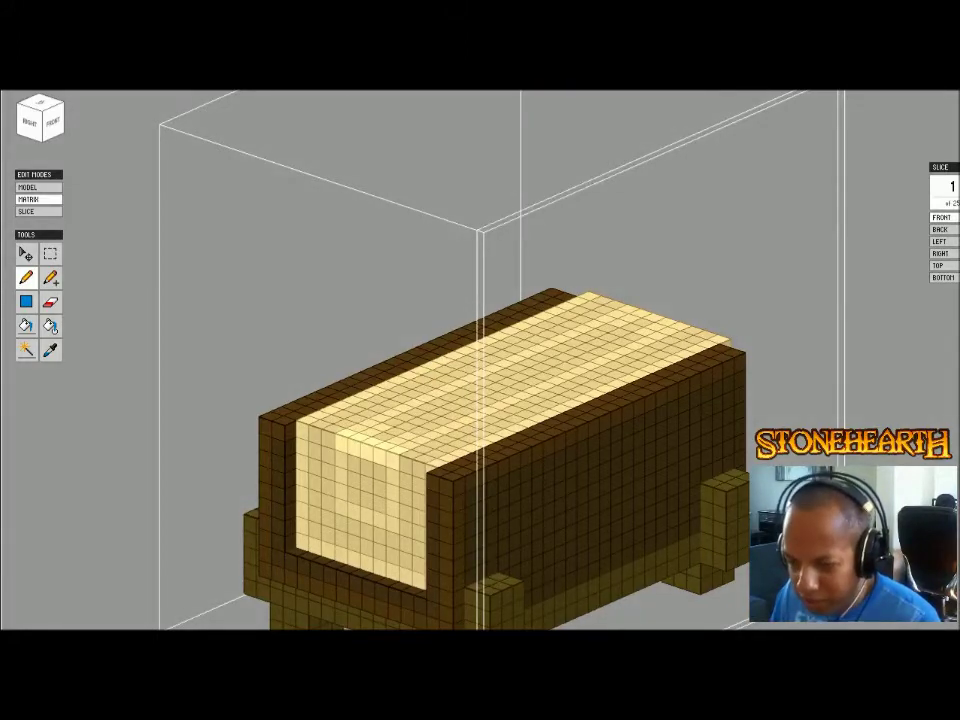
right_click_drag(699, 458, 760, 460)
left_click(353, 456)
right_click_drag(353, 456, 480, 459)
left_click(602, 466)
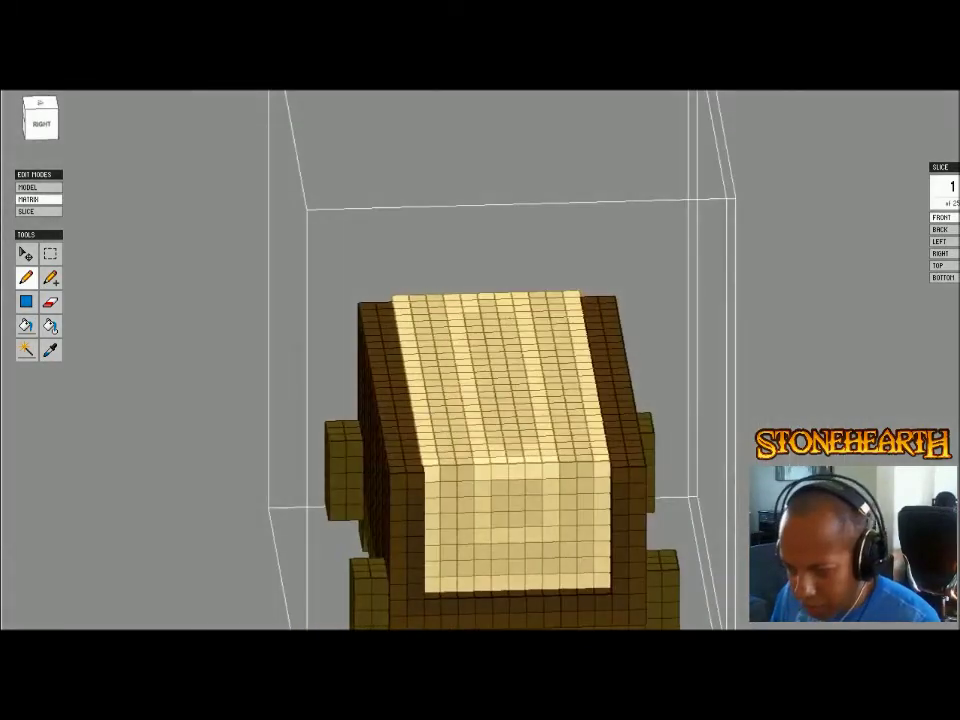
- Mix the tan #CEBF85, touch up the upper rows of the core's ringed end, and check the bench in the scene
key("c")
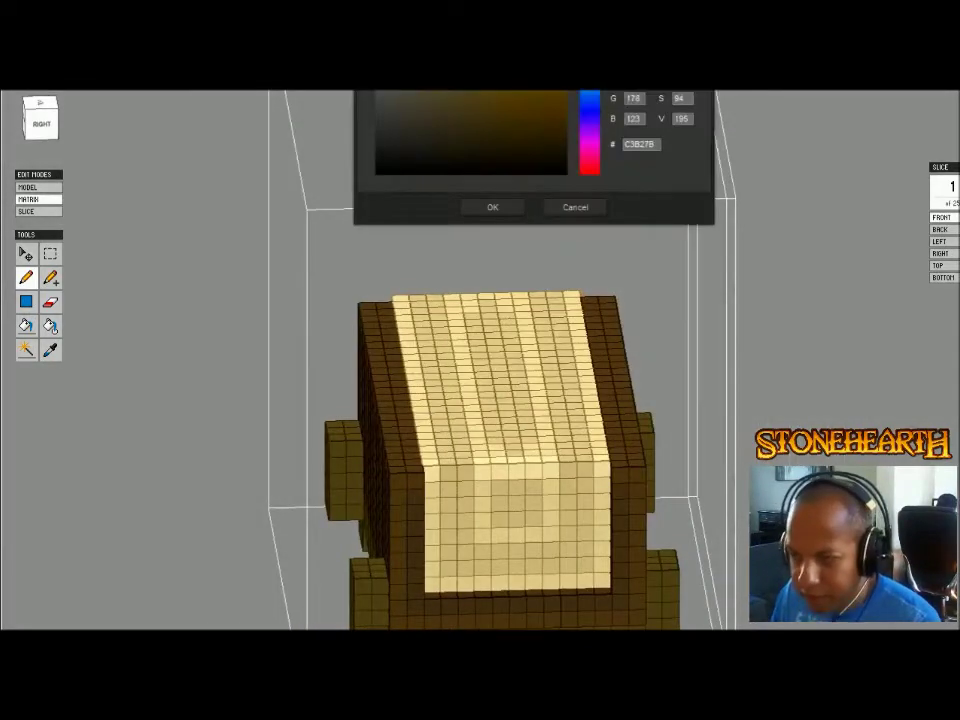
left_click_drag(446, 28, 446, 18)
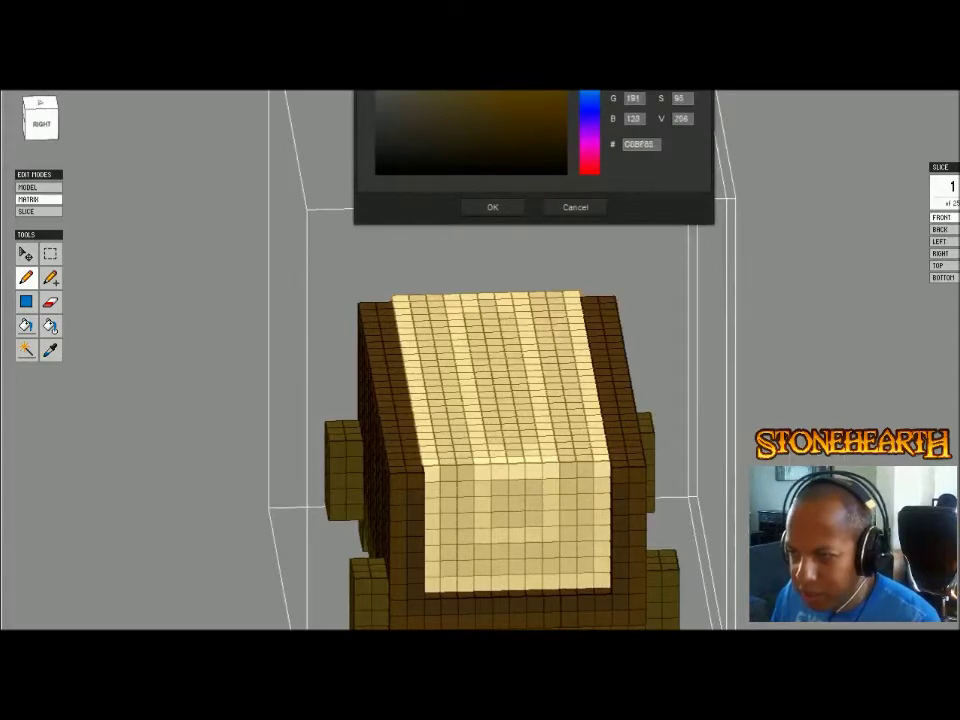
left_click(495, 207)
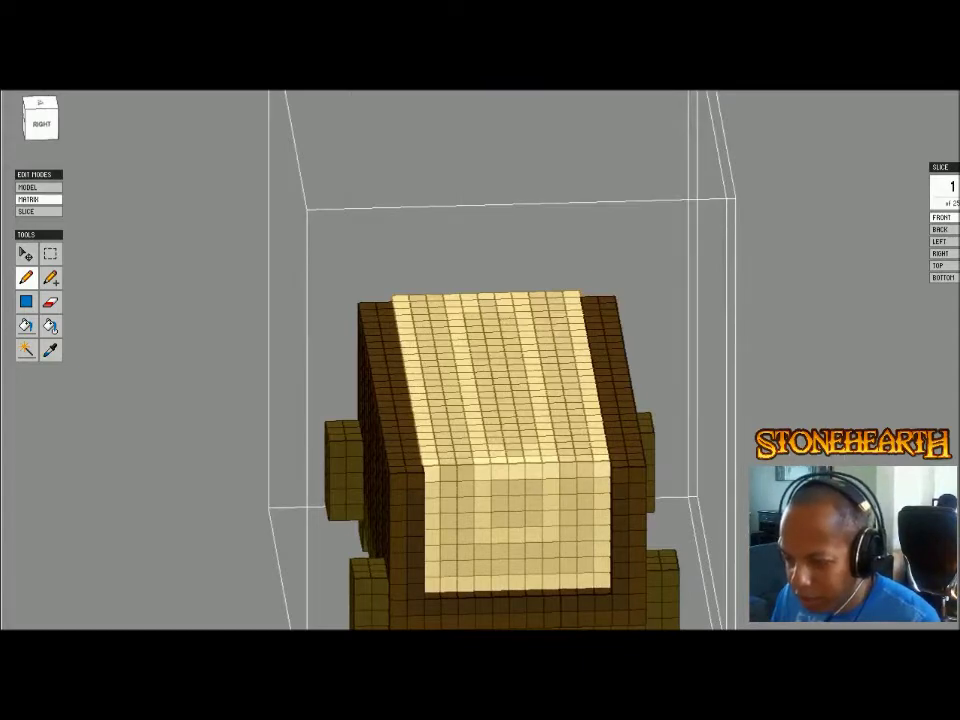
left_click_drag(481, 471, 448, 471)
right_click_drag(448, 471, 334, 488)
key("Tab")
scroll(335, 478, "down", 4)
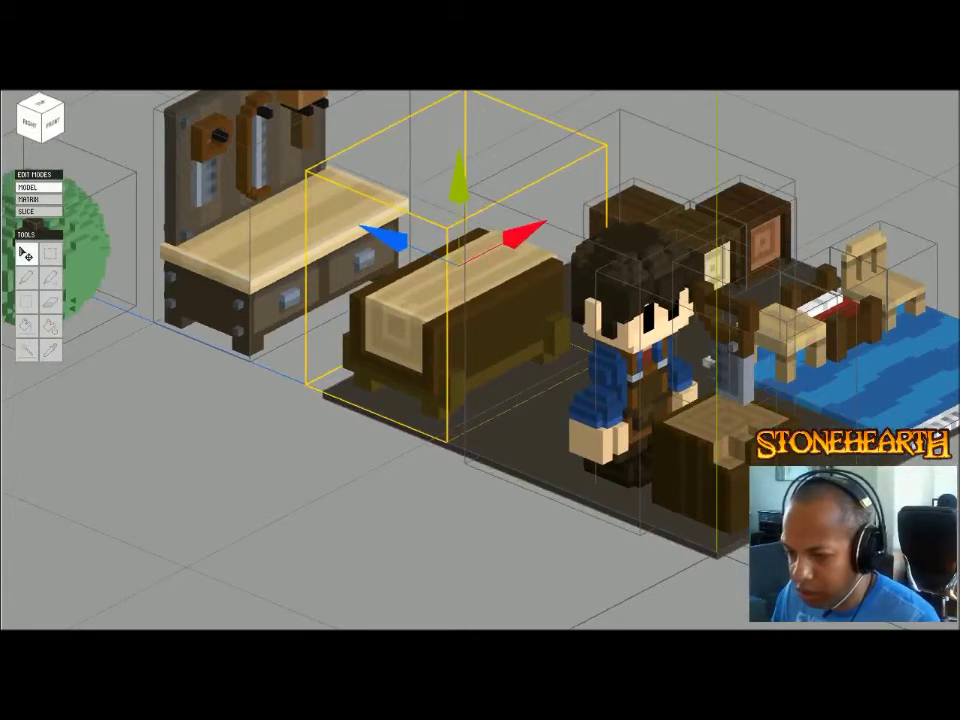
- Compare the bench's frame and core with the chopping block's bark and wood, up close and in the scene
key("Tab")
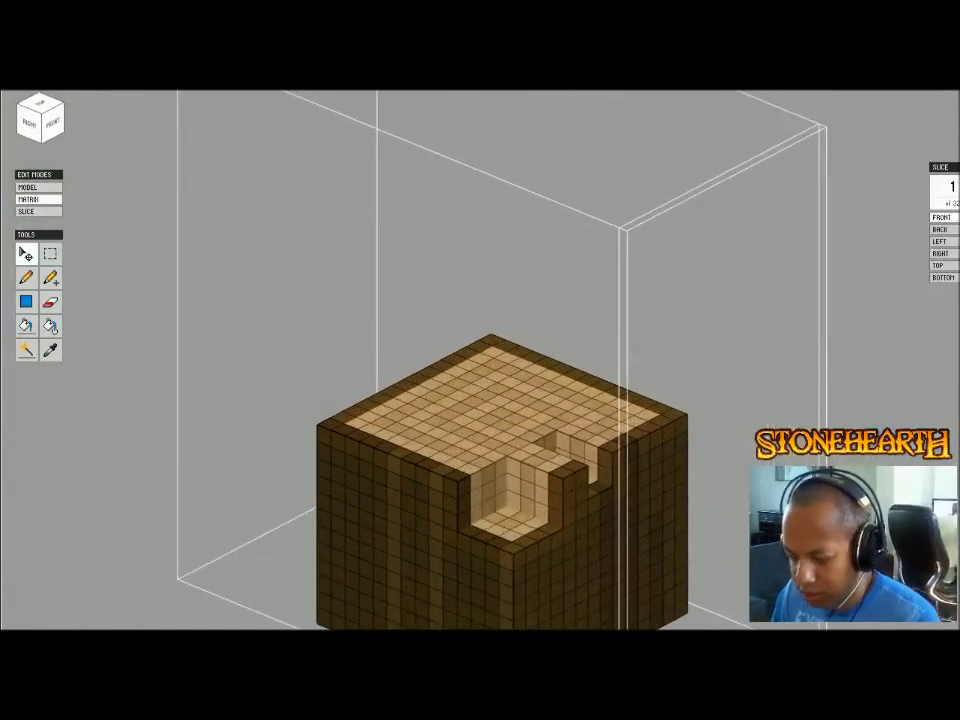
key("Tab")
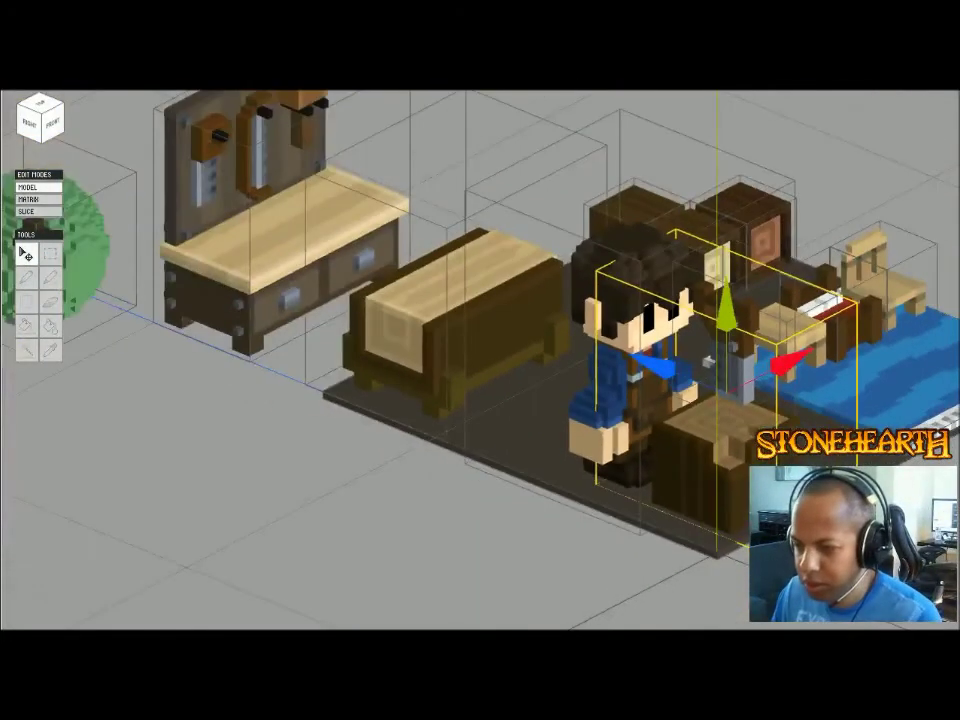
key("Tab")
key("1")
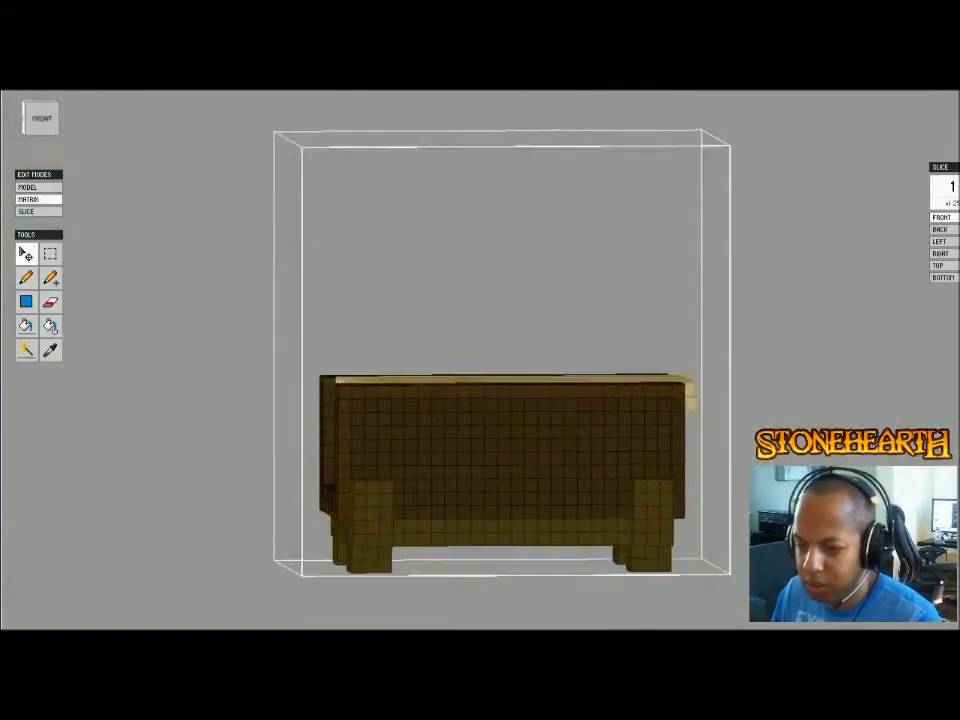
key("b")
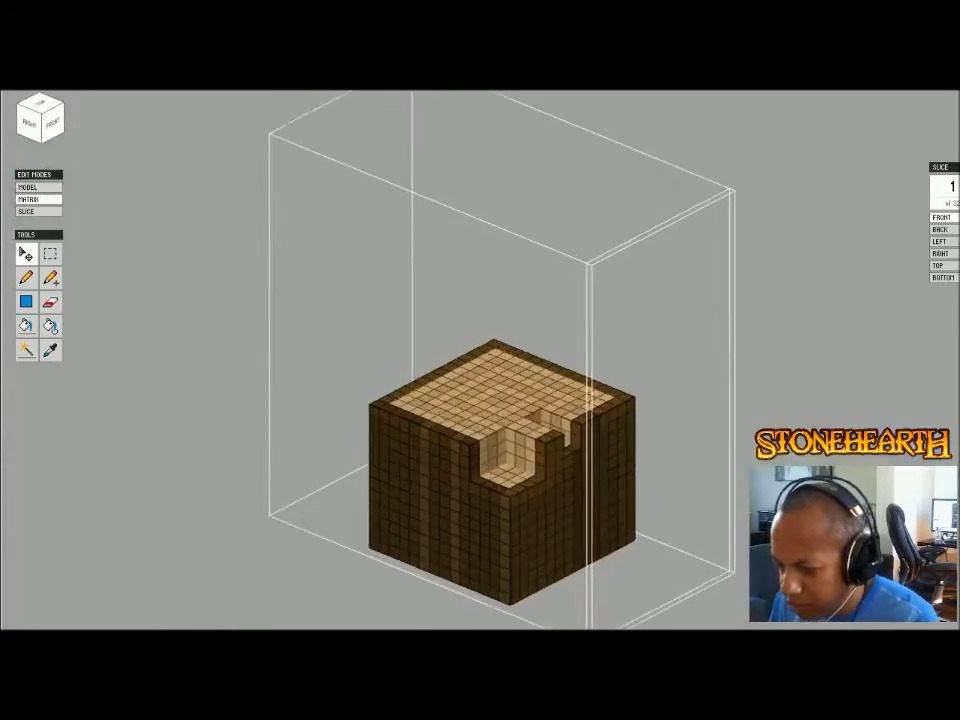
scroll(501, 356, "up", 3)
key("b")
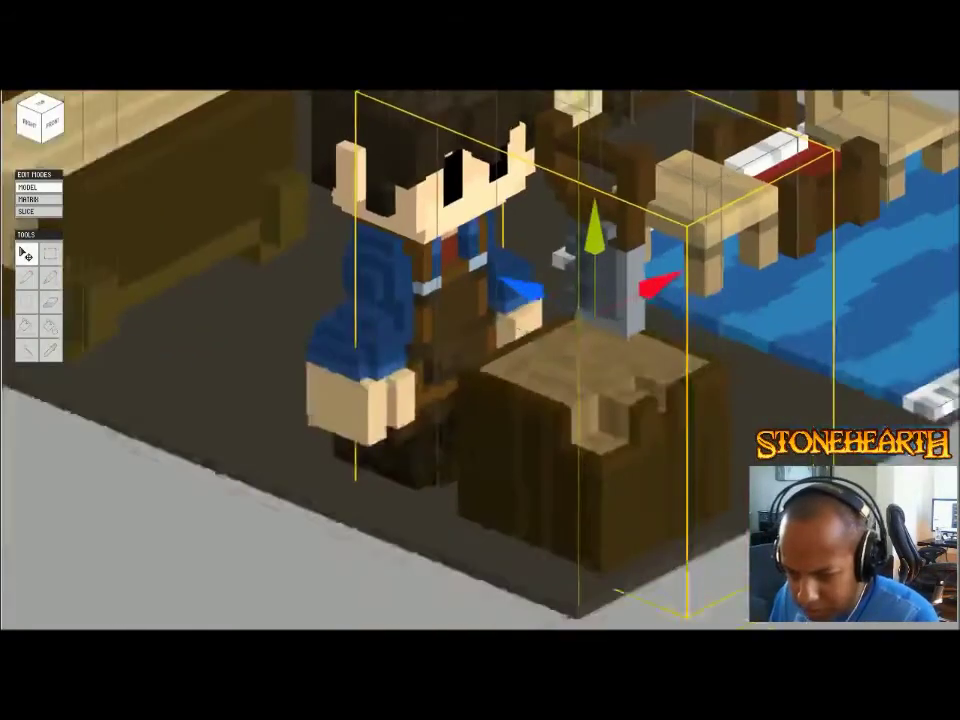
scroll(480, 360, "down", 3)
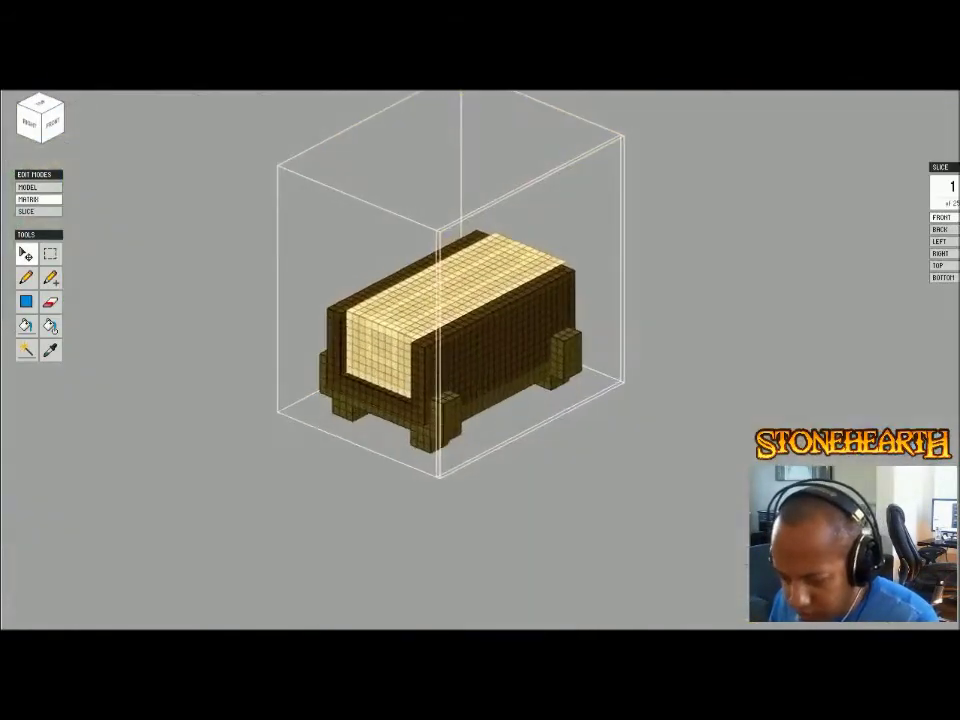
scroll(500, 430, "up", 3)
key("b")
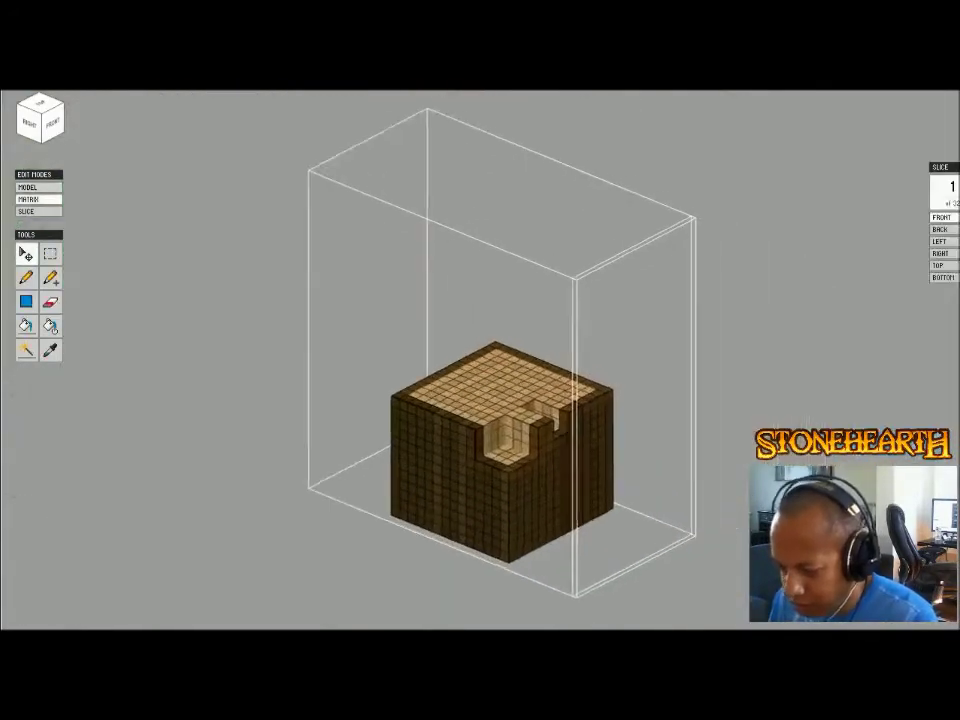
scroll(500, 460, "up", 5)
key("b")
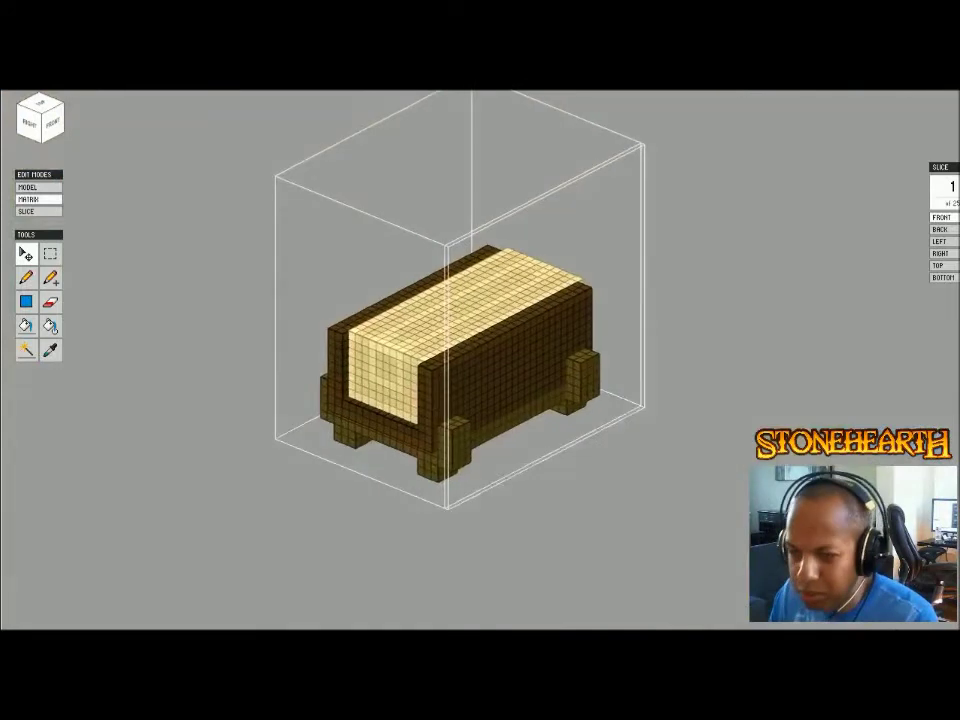
- Paint subtle horizontal grain bands in darker and lighter brown along the frame's long front side
left_click(53, 123)
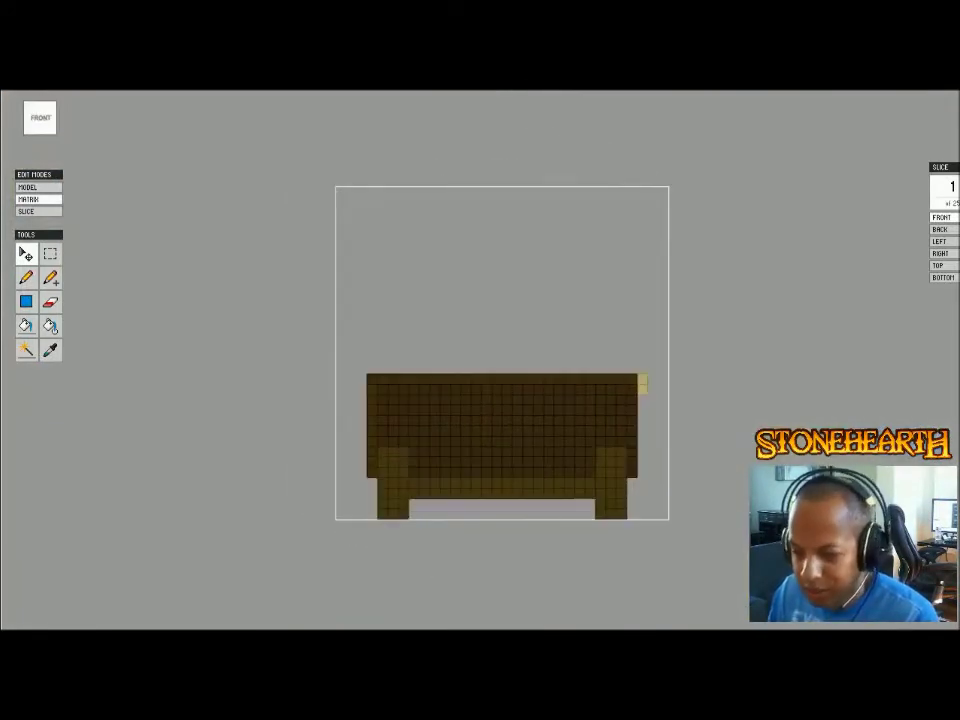
key("b")
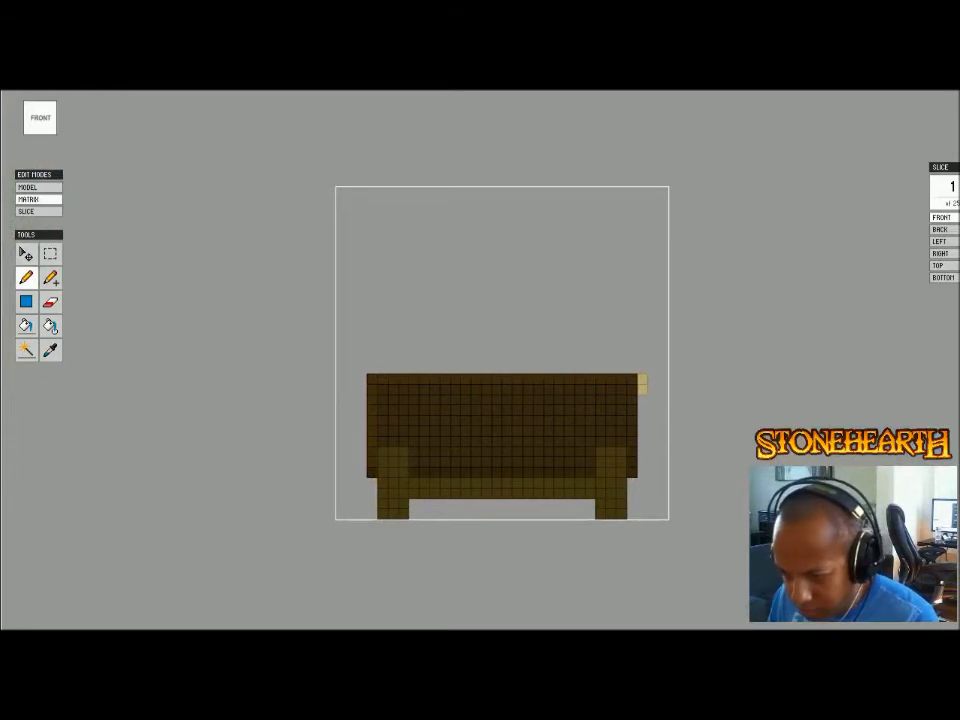
scroll(502, 353, "up", 1)
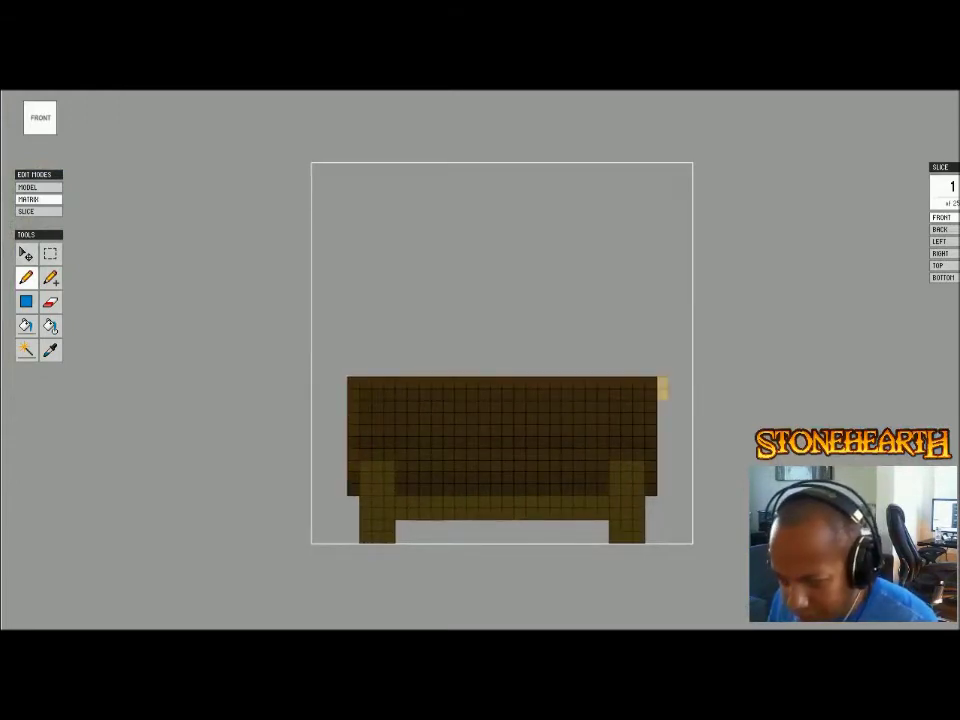
right_click_drag(502, 360, 492, 383)
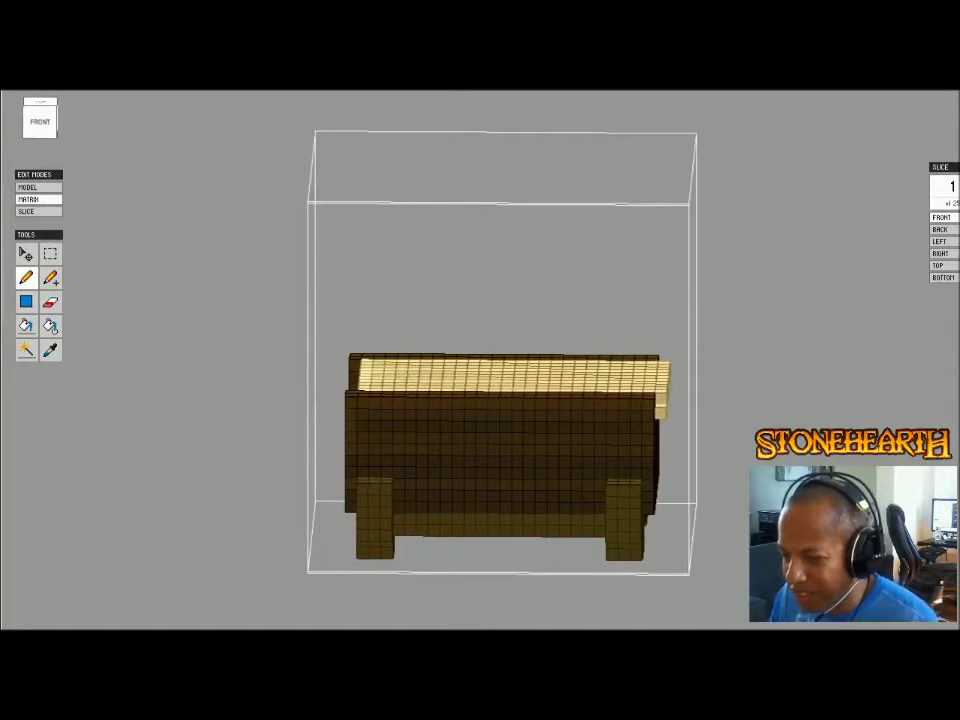
right_click_drag(440, 340, 512, 338)
scroll(505, 381, "up", 2)
right_click_drag(505, 381, 550, 365)
right_click_drag(460, 280, 405, 320)
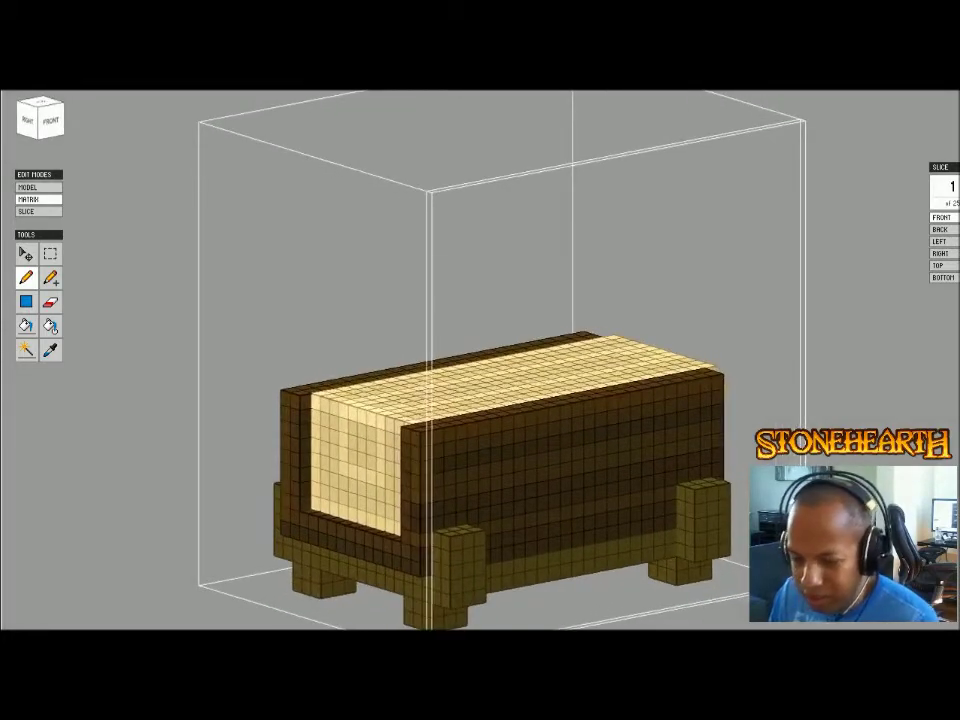
- Mix a darker brown and add deeper horizontal bands to the lower rows of the frame's front side
left_click(40, 650)
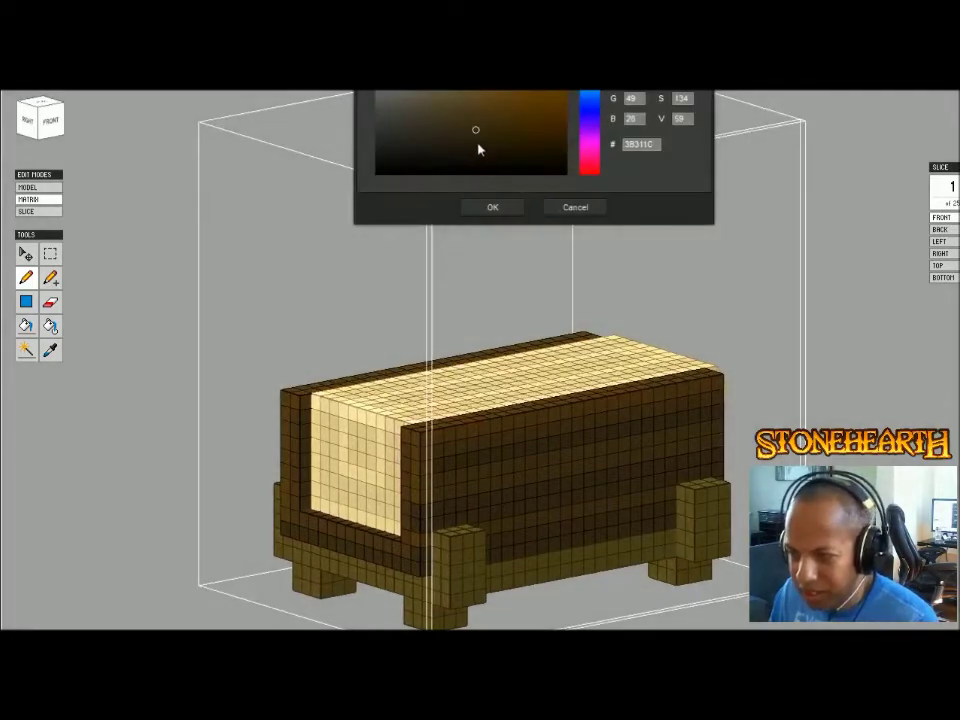
left_click(491, 206)
right_click_drag(491, 207, 605, 240)
right_click_drag(540, 246, 565, 232)
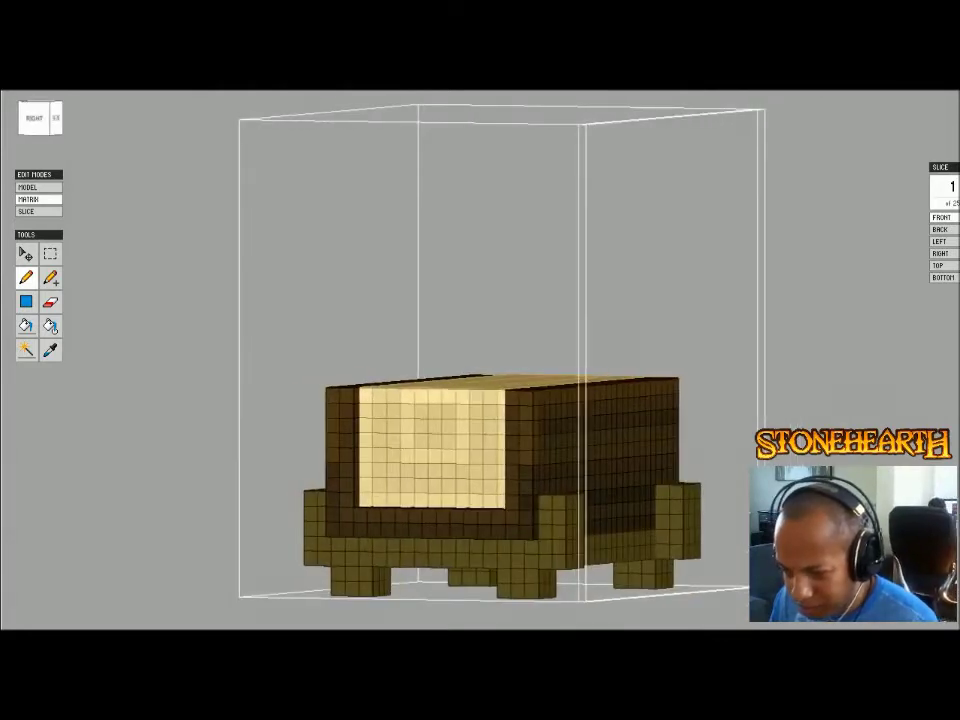
right_click_drag(565, 232, 476, 260)
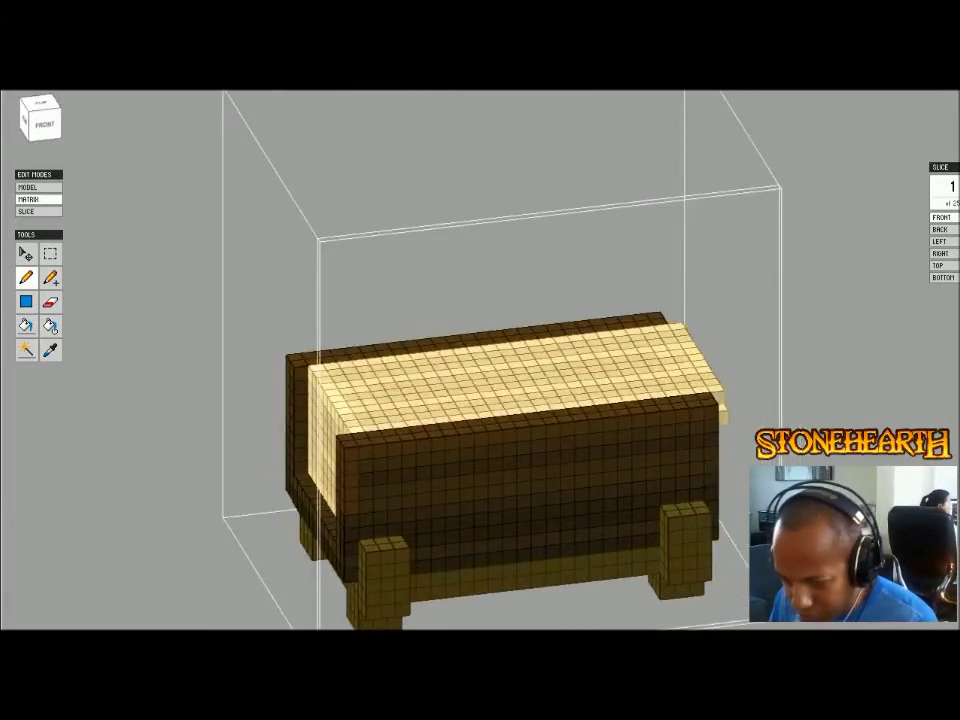
- Continue the brown grain bands around the corner onto the frame's short side beneath the overhanging core
right_click_drag(476, 260, 515, 268)
right_click_drag(350, 290, 316, 290)
right_click_drag(450, 360, 415, 360)
scroll(415, 360, "up", 3)
middle_click_drag(415, 360, 510, 180)
scroll(510, 180, "up", 1)
right_click_drag(510, 180, 450, 180)
left_click(375, 388)
mouse_move(375, 388)
right_mouse_down()
mouse_move(445, 405)
mouse_move(395, 370)
mouse_move(520, 362)
mouse_move(305, 395)
right_mouse_up()
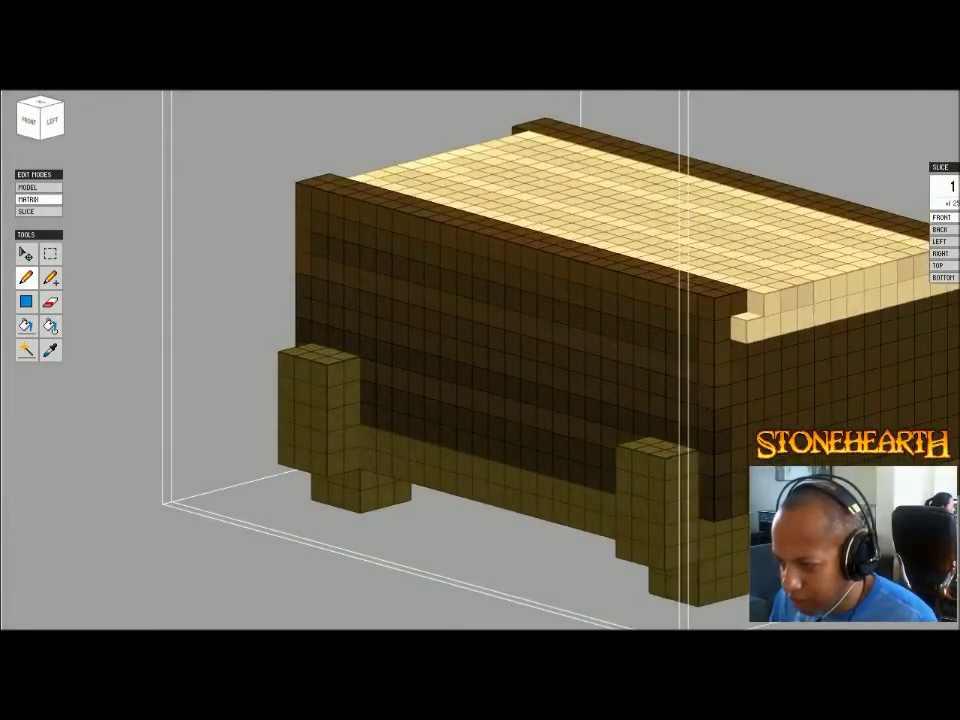
key("w")
left_click(845, 288)
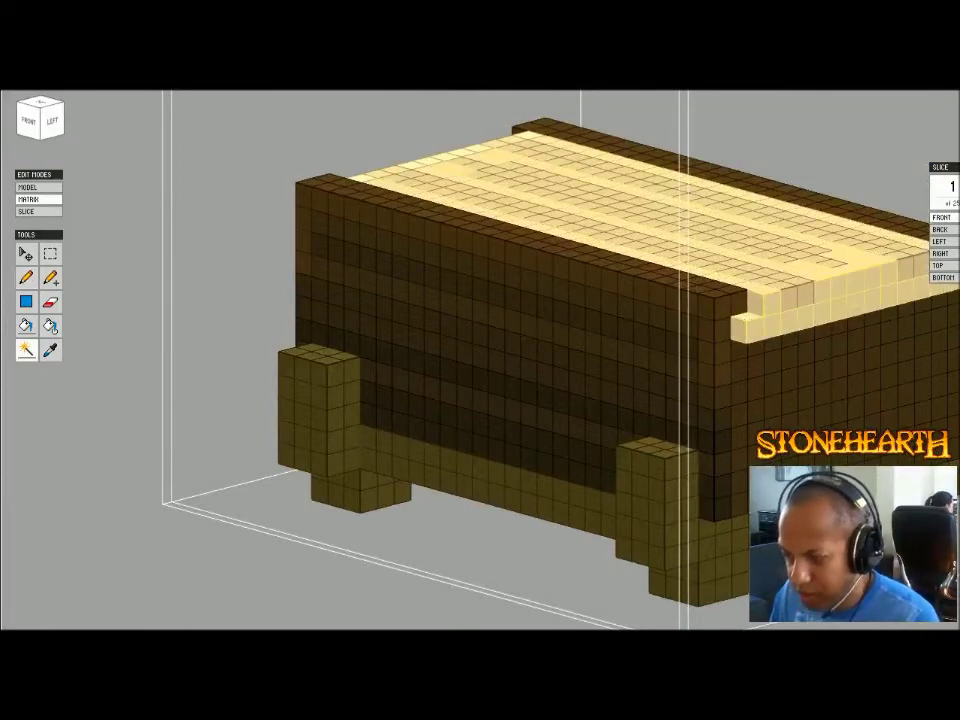
key("m")
key("ctrl+d")
- Review the frame's grain bands from the ringed end and in the full scene
right_click_drag(330, 390, 540, 385)
mouse_move(640, 355)
right_mouse_down()
mouse_move(560, 320)
mouse_move(640, 370)
right_mouse_up()
right_click_drag(560, 370, 600, 370)
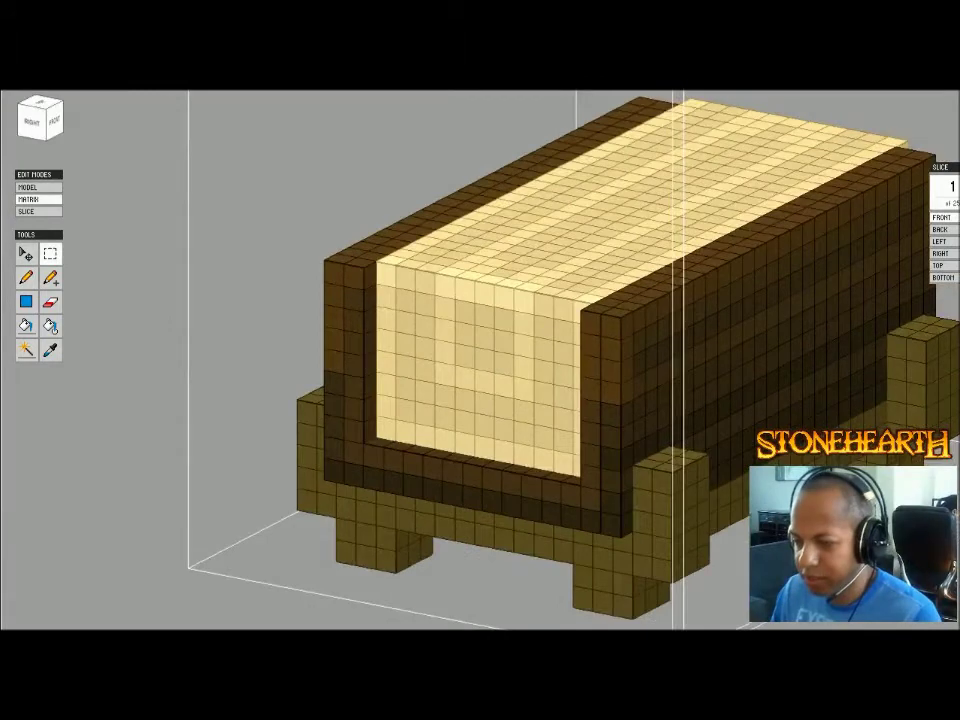
key("Tab")
scroll(587, 461, "down", 6)
right_click_drag(587, 420, 570, 422)
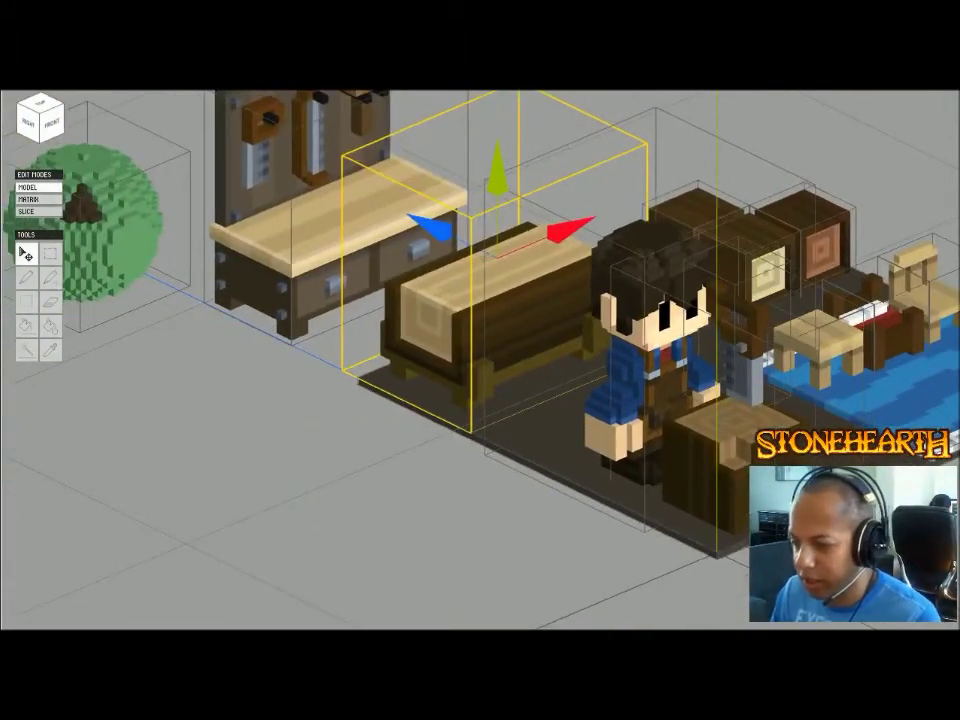
- Erase a one-voxel-wide notch, two voxels deep, into the core's upper edge at the ringed end
key("Tab")
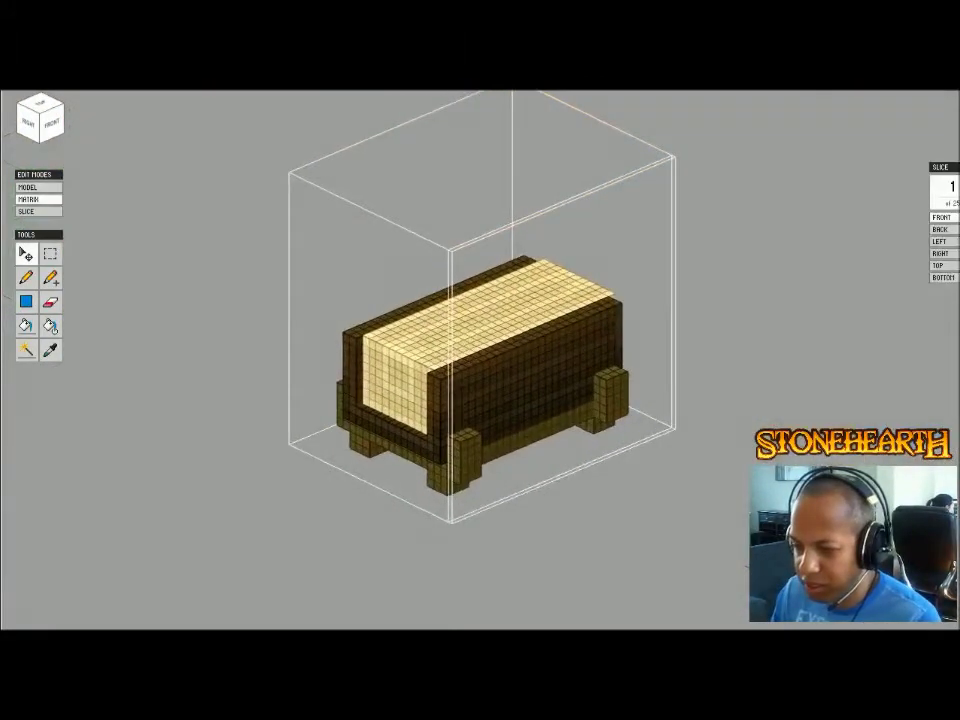
scroll(480, 360, "up", 5)
scroll(480, 360, "up", 1)
middle_click_drag(480, 360, 568, 269)
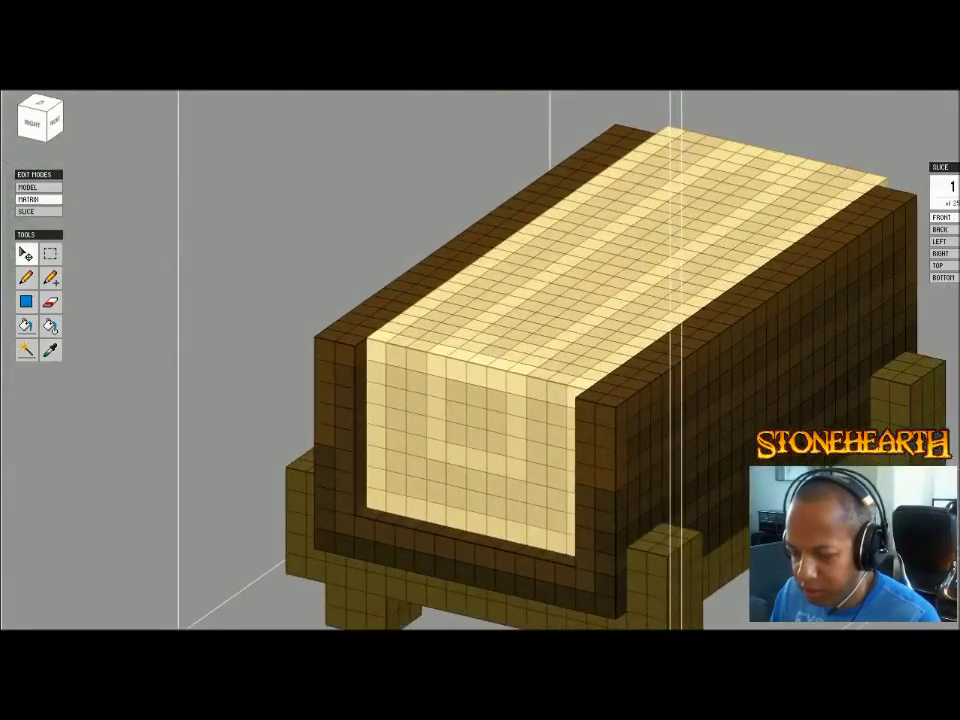
key("b")
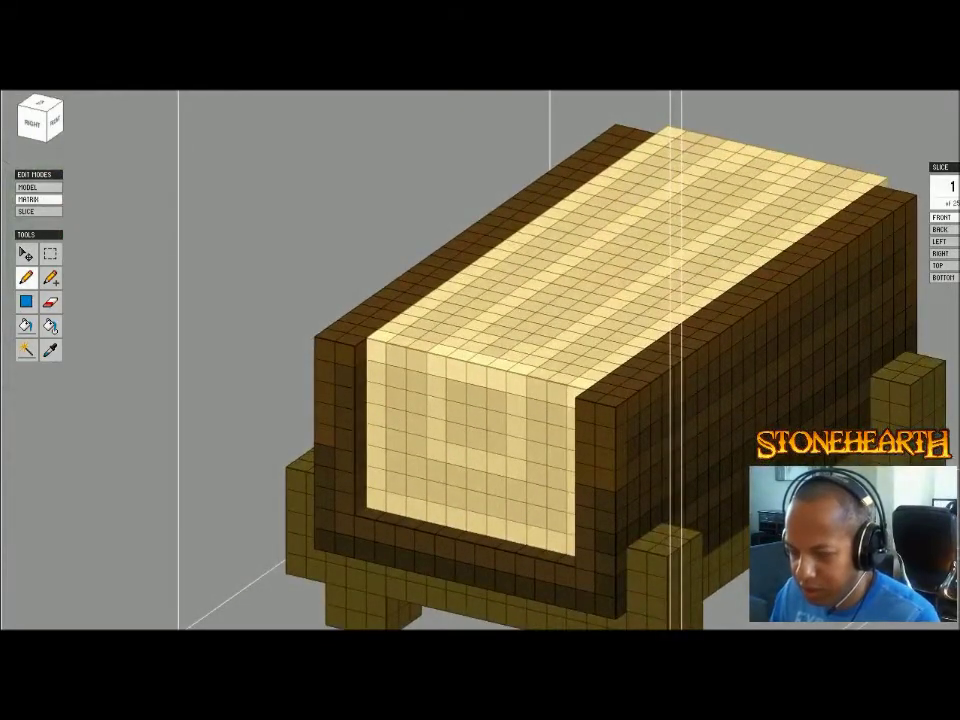
key("e")
left_click_drag(421, 347, 434, 338)
left_click(416, 376)
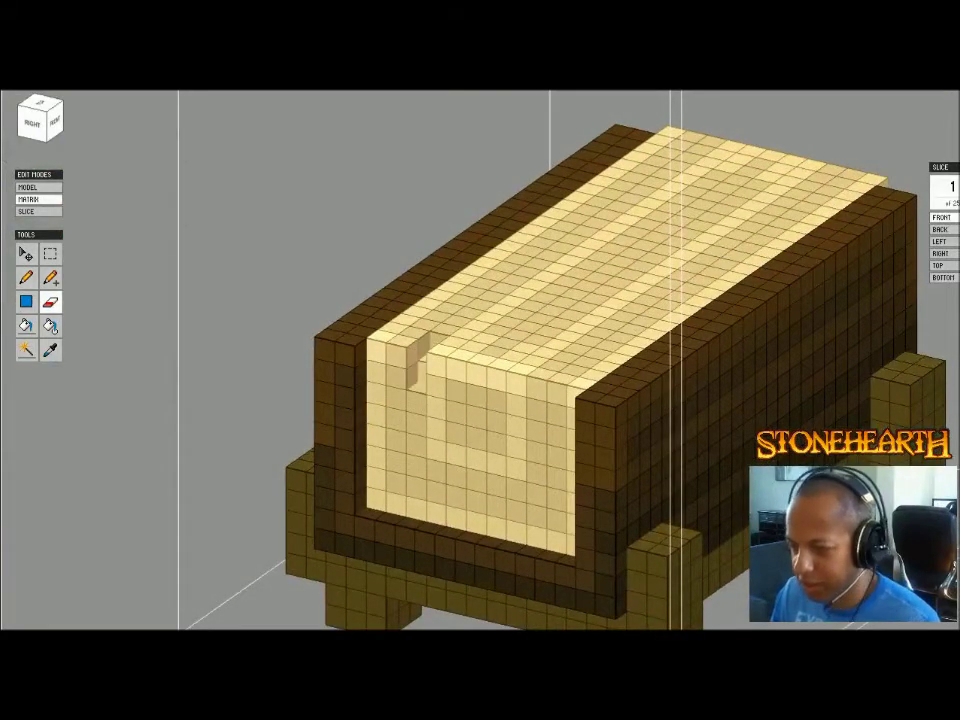
mouse_move(470, 380)
right_mouse_down()
mouse_move(580, 376)
mouse_move(566, 376)
right_mouse_up()
left_click(503, 391)
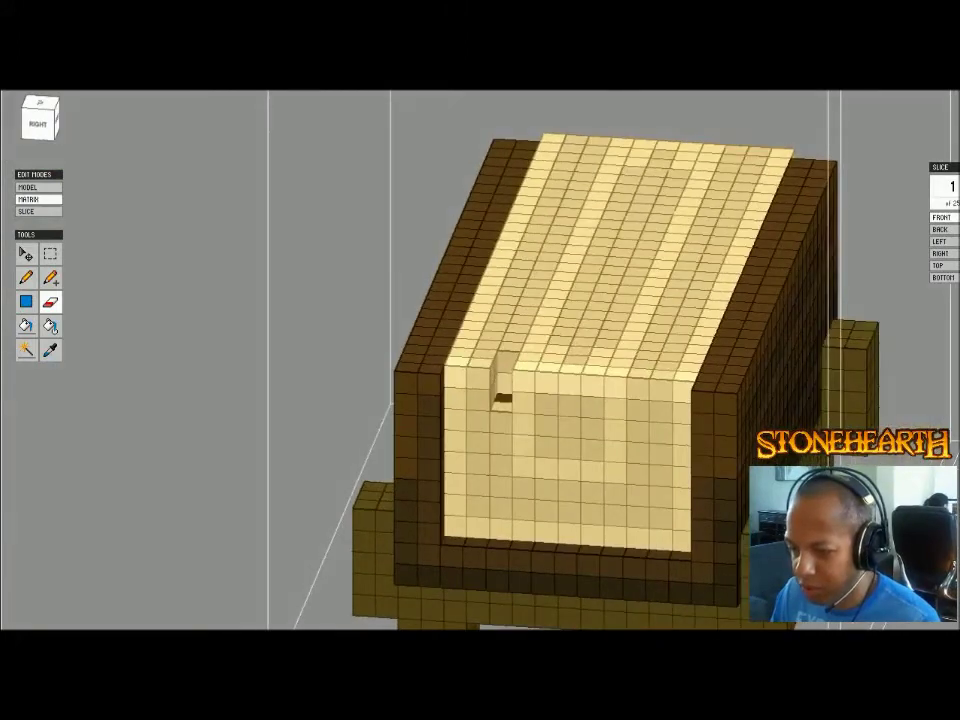
- Fill the dark gap in the floor of the core's narrow notch with the pale wood colour
key("b")
mouse_move(503, 391)
right_mouse_down()
mouse_move(508, 438)
mouse_move(410, 345)
mouse_move(440, 415)
right_mouse_up()
left_click(508, 438)
- Erase a second notch, two voxels wide with one deeper voxel, into the core's upper edge at the ringed end
key("e")
left_click(521, 359)
left_click(542, 364)
right_click_drag(545, 366, 585, 397)
left_click(580, 420)
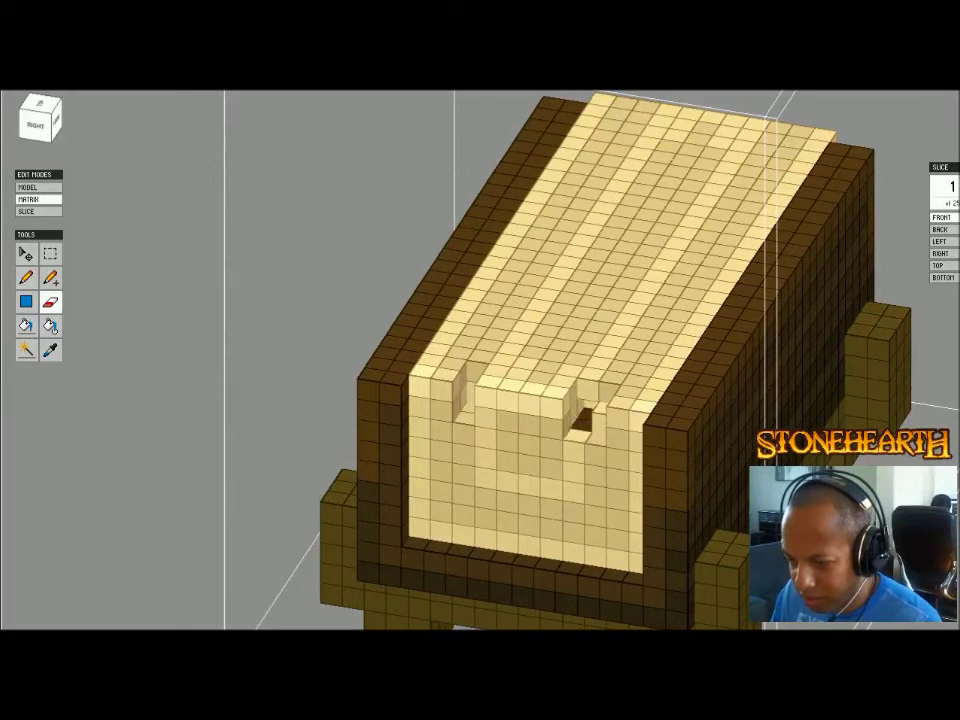
key("ctrl+z")
left_click(599, 420)
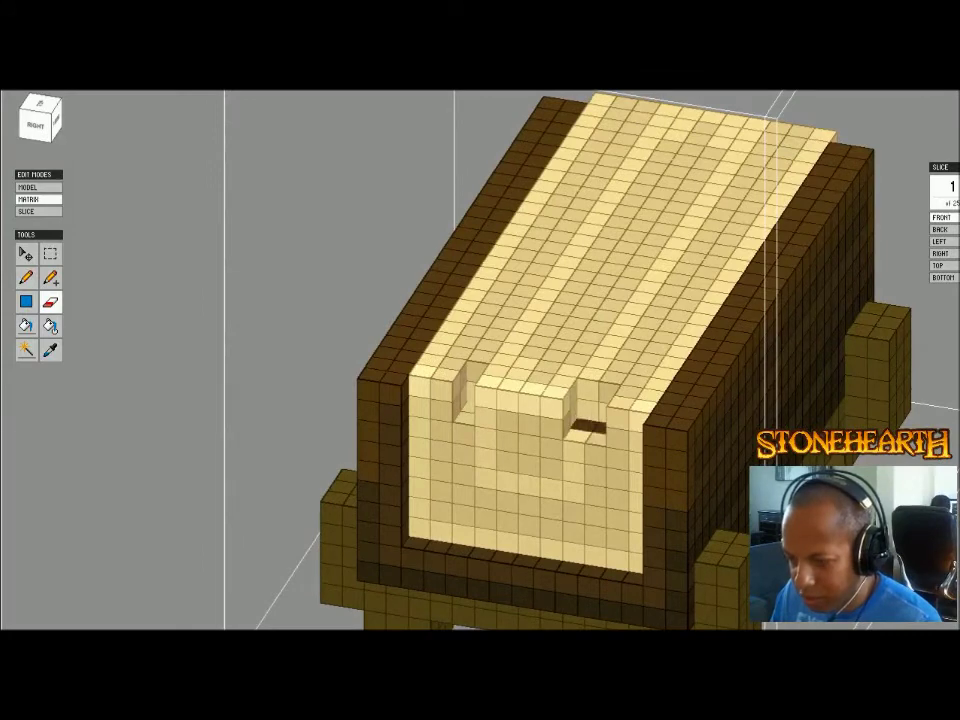
right_click_drag(599, 420, 686, 398)
left_click(692, 403)
mouse_move(600, 390)
right_mouse_down()
mouse_move(588, 422)
mouse_move(730, 424)
mouse_move(590, 446)
mouse_move(505, 443)
right_mouse_up()
left_click(632, 443)
- Rebuild the hollow exposed inside the wider notch with pale core voxels so its walls and floor are closed
key("b")
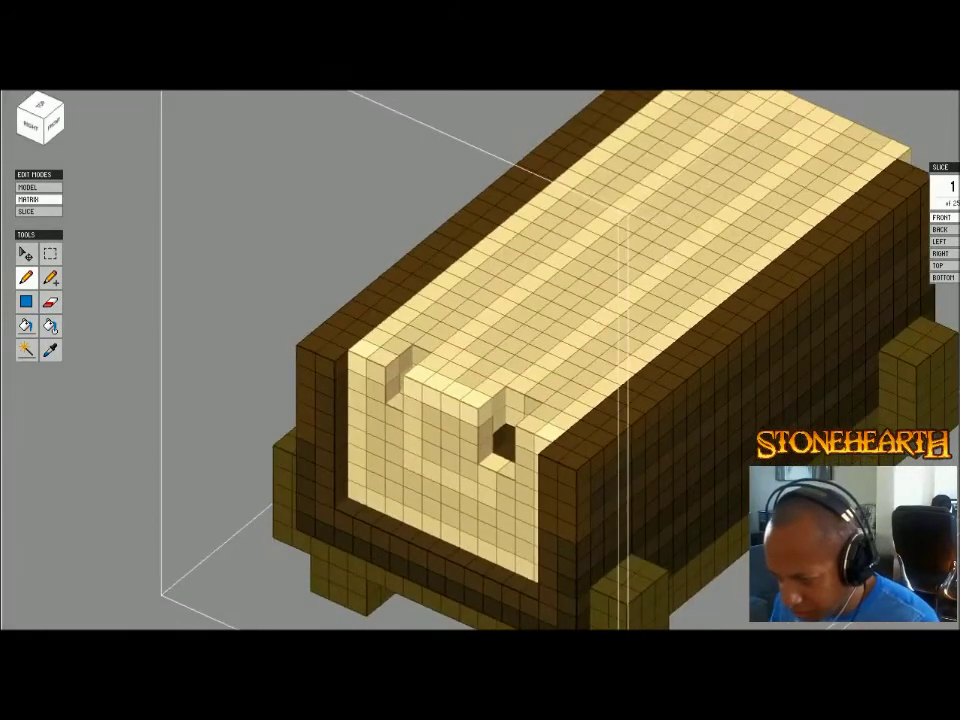
left_click(500, 439)
mouse_move(500, 425)
right_mouse_down()
mouse_move(705, 430)
mouse_move(640, 440)
mouse_move(530, 415)
mouse_move(545, 395)
mouse_move(670, 410)
mouse_move(648, 330)
mouse_move(692, 428)
mouse_move(590, 430)
right_mouse_up()
left_click(640, 450)
left_click(640, 466)
left_click(706, 386)
left_click(682, 329)
left_click(692, 428)
- Paint the light edge highlight around the rim of the wider notch on the core's top
right_click_drag(527, 318, 725, 245)
right_click_drag(600, 360, 715, 320)
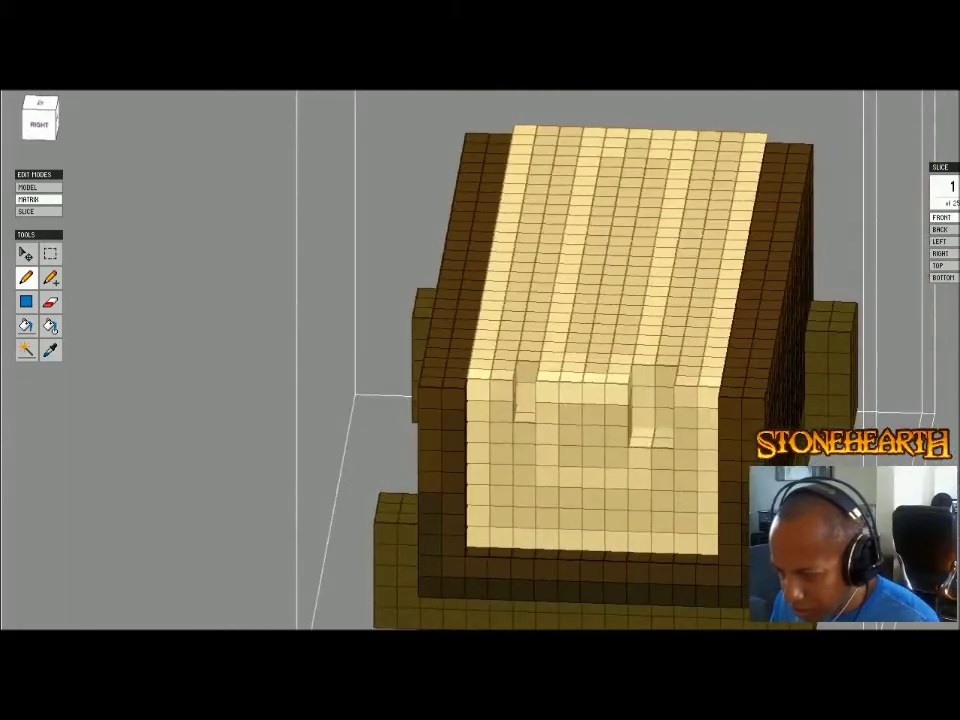
mouse_move(705, 230)
right_mouse_down()
mouse_move(640, 290)
mouse_move(568, 266)
mouse_move(608, 268)
mouse_move(608, 305)
right_mouse_up()
left_click_drag(492, 402, 525, 389)
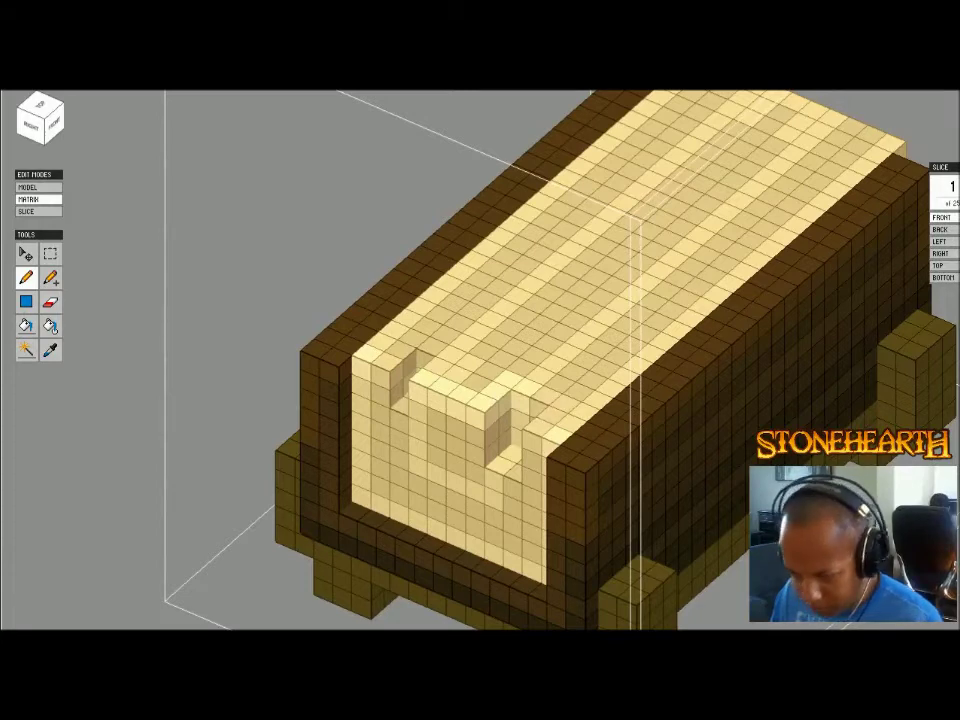
- Review the notched end of the bench in the full scene and from the end and the front
right_click_drag(660, 346, 639, 331)
key("Tab")
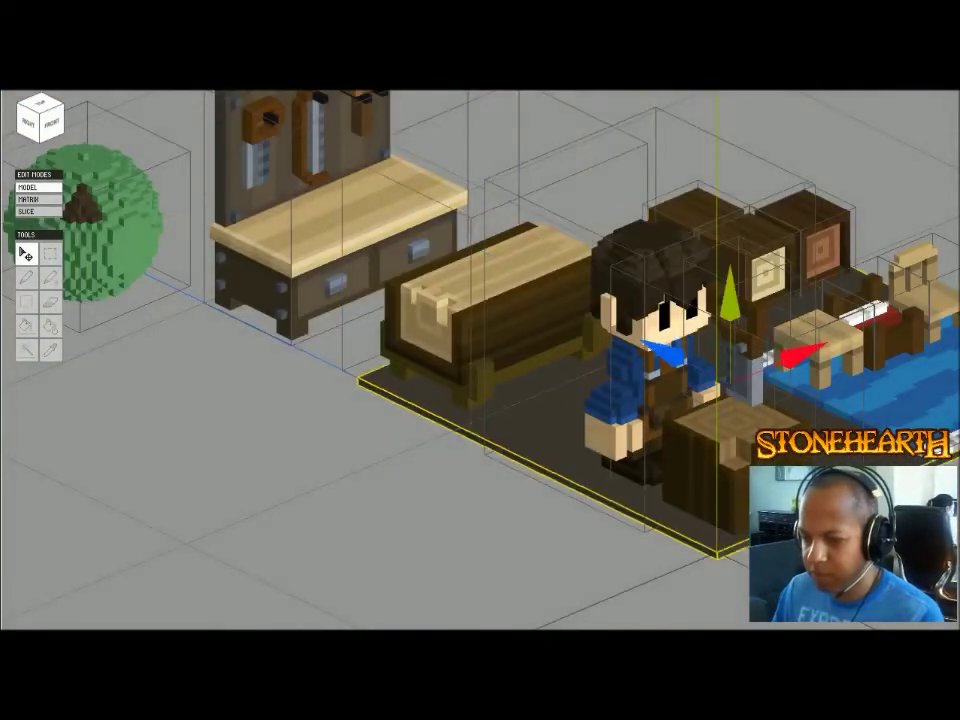
right_click_drag(639, 335, 660, 336)
key("Tab")
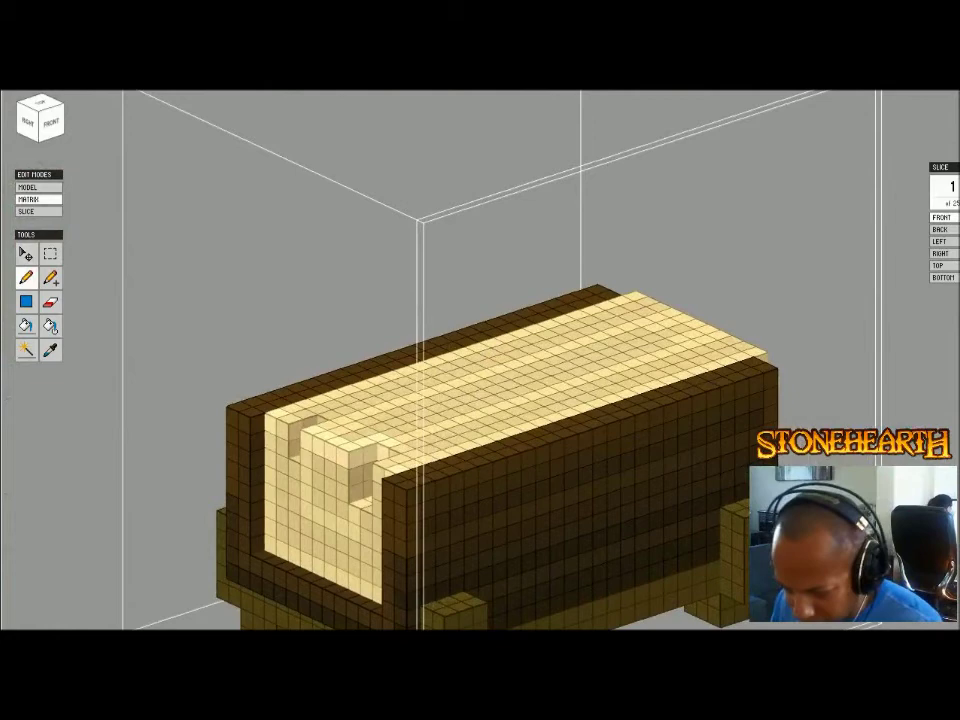
right_click_drag(480, 370, 580, 325)
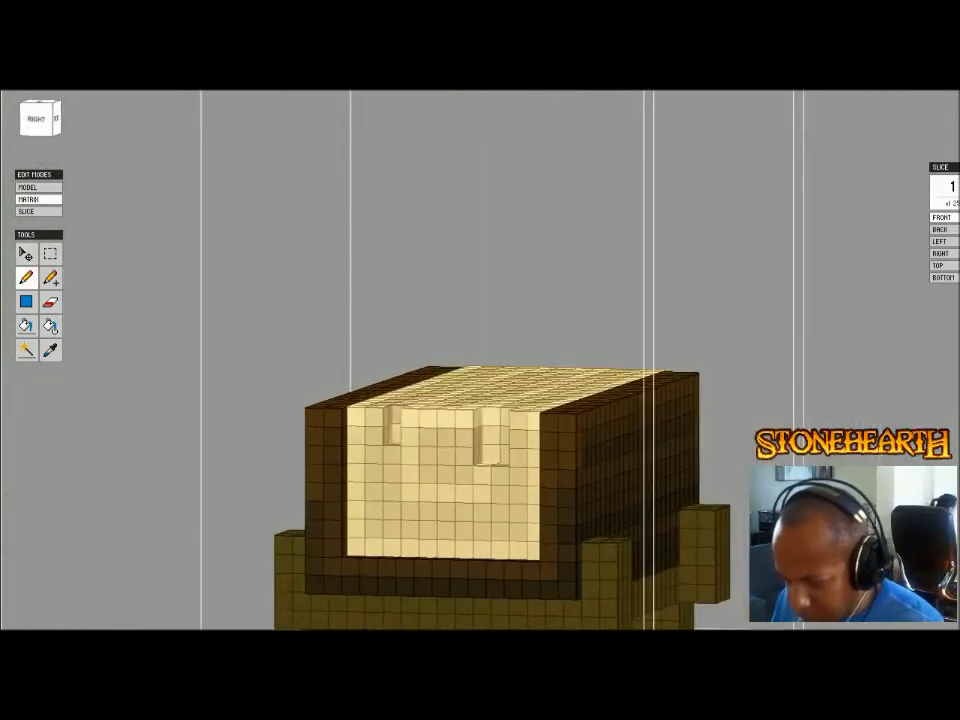
left_click(568, 459)
left_click(549, 460)
right_click_drag(549, 460, 385, 462)
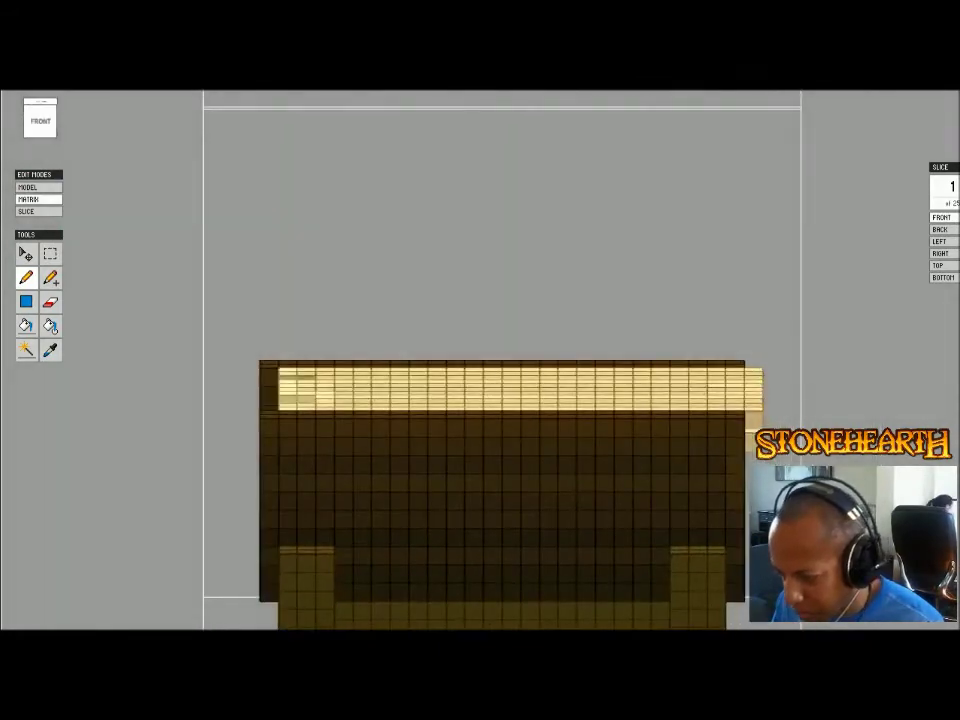
mouse_move(560, 450)
right_mouse_down()
mouse_move(395, 485)
mouse_move(560, 450)
right_mouse_up()
key("e")
key("Tab")
key("Tab")
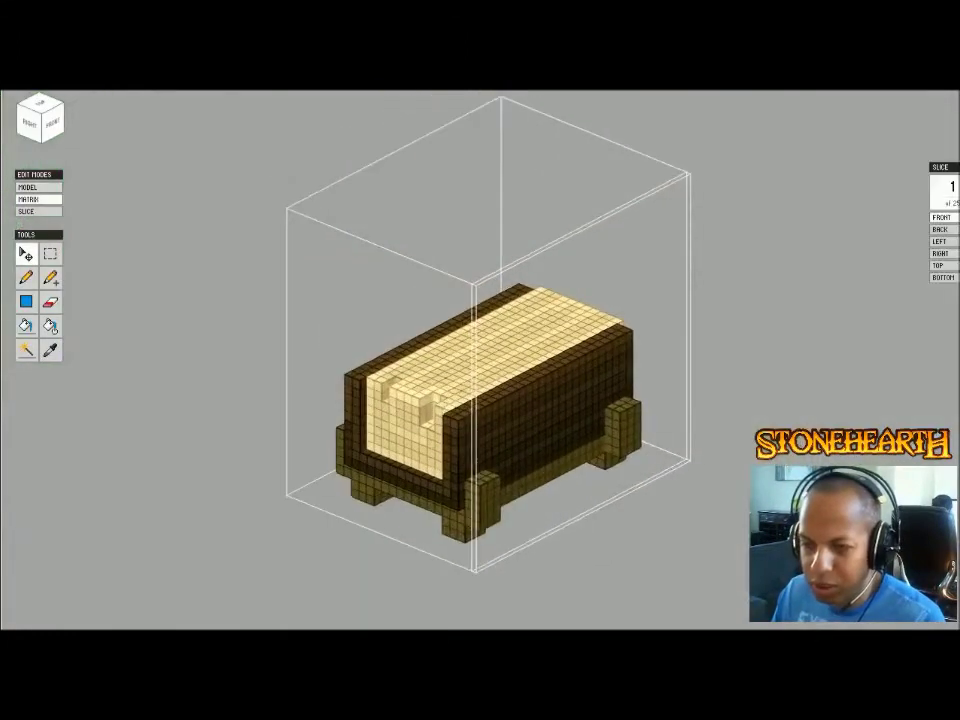
- Delete the half of the bench opposite the notched end, cutting it at the middle of its length
key("1")
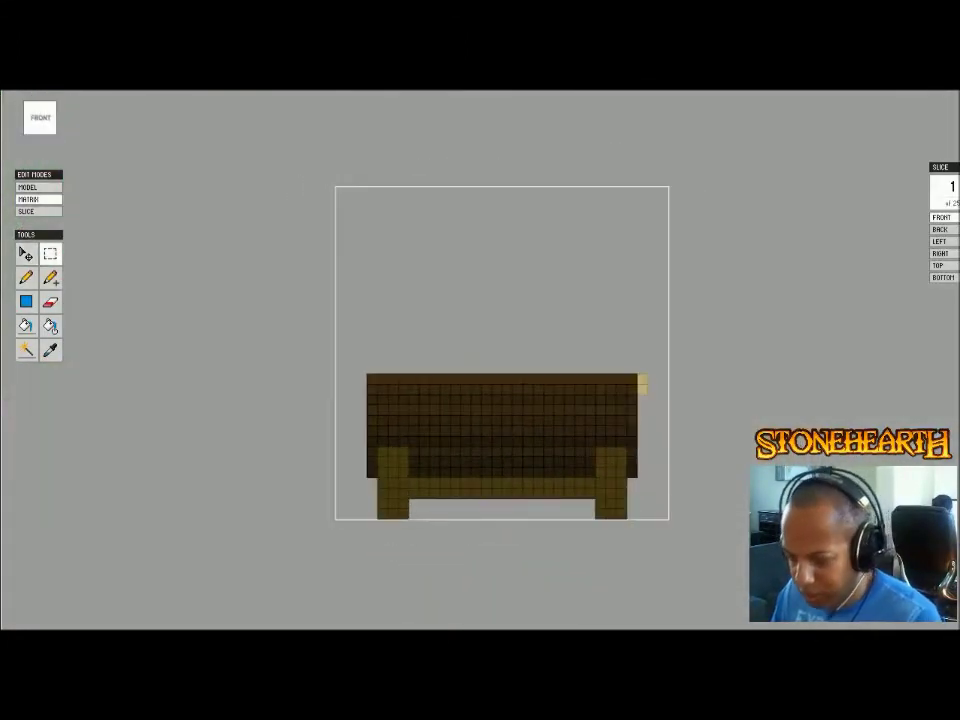
left_click_drag(660, 362, 507, 520)
key("Delete")
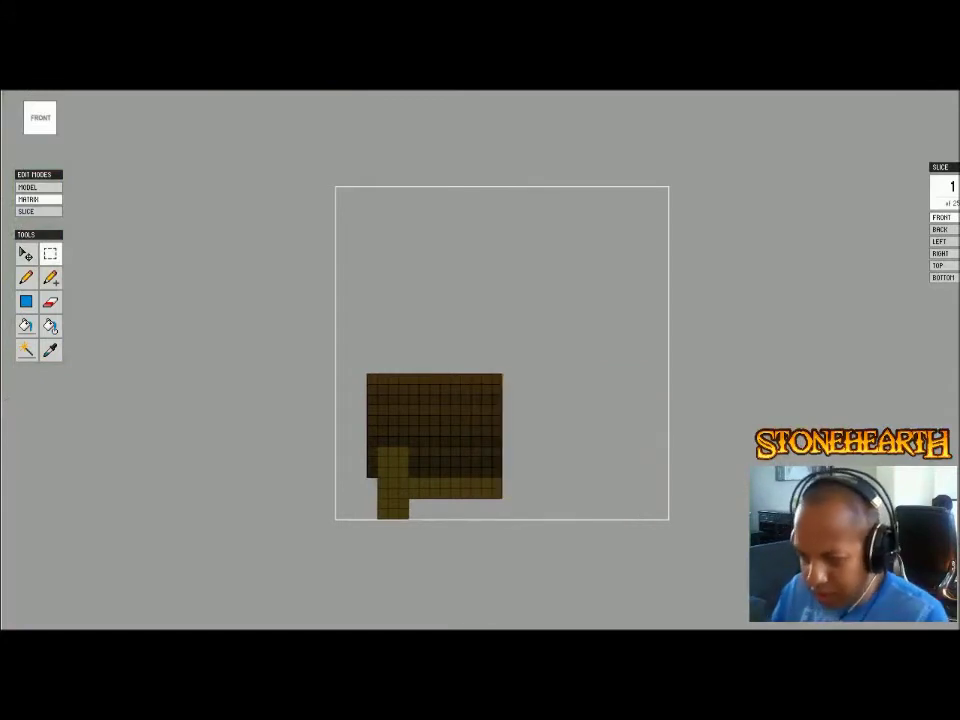
- Copy the remaining half, flip it and place it on the empty side to complete a symmetrical bench
left_click_drag(560, 297, 355, 530)
key("ctrl+c")
key("ctrl+v")
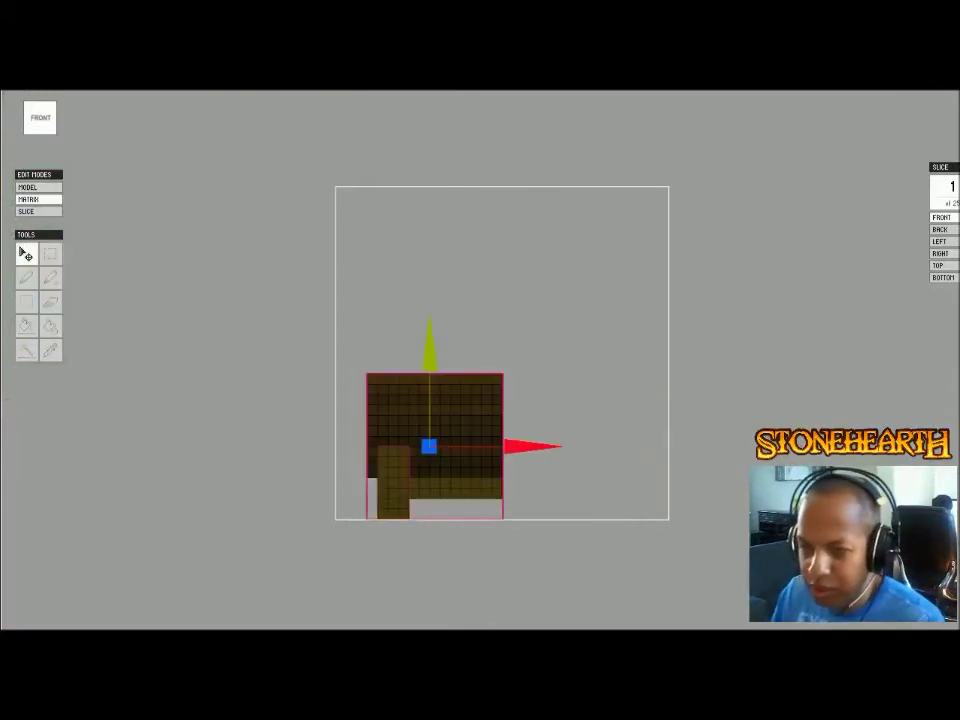
key("ctrl+v")
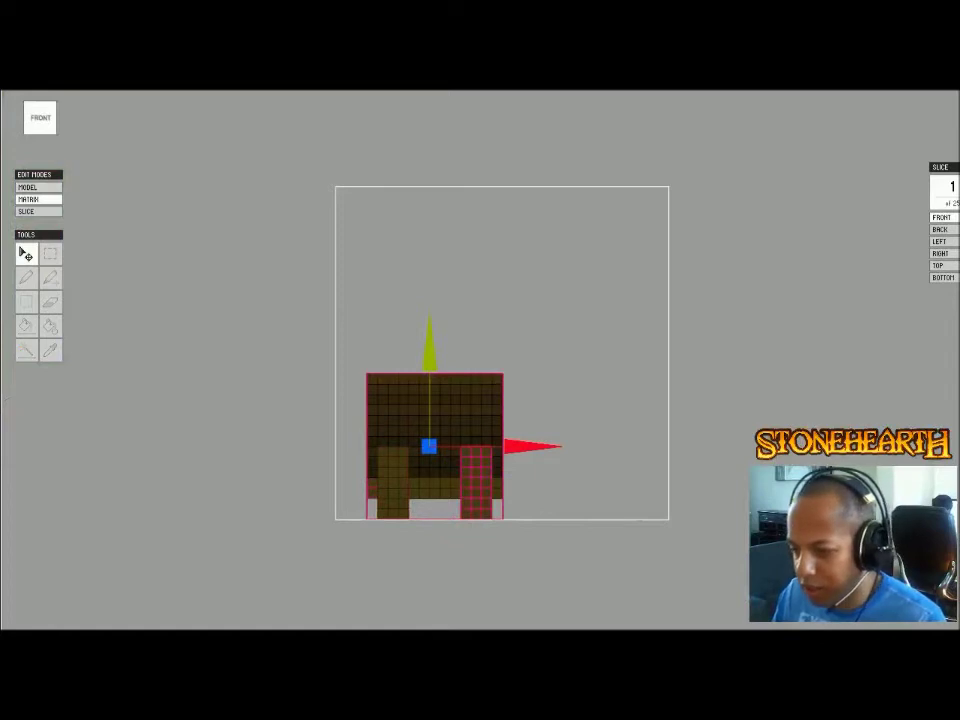
left_click_drag(530, 446, 664, 446)
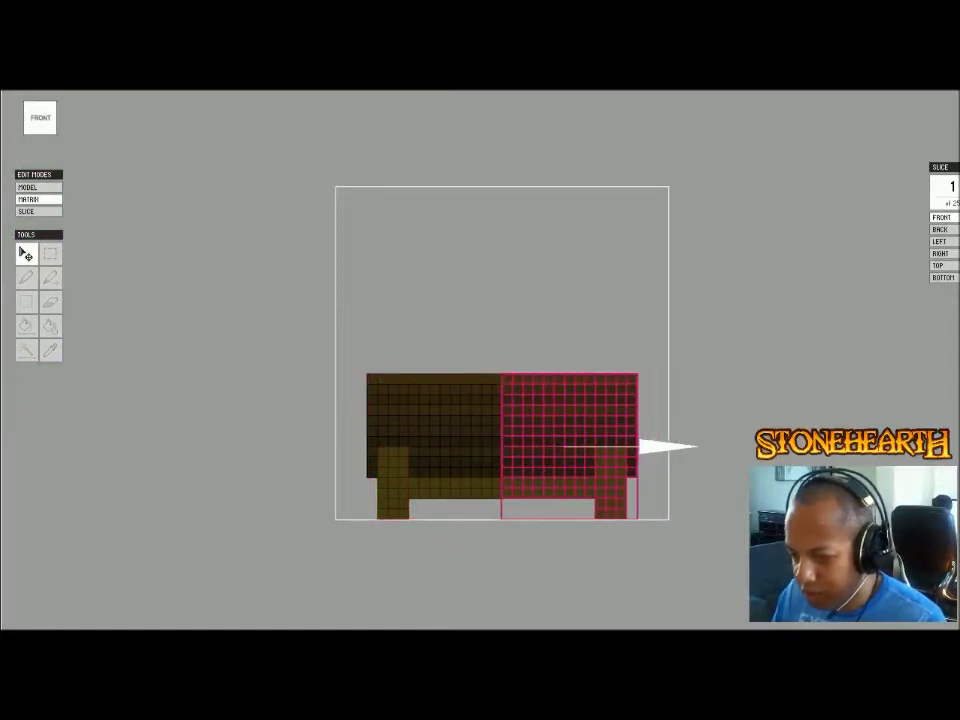
key("Return")
key("ctrl+d")
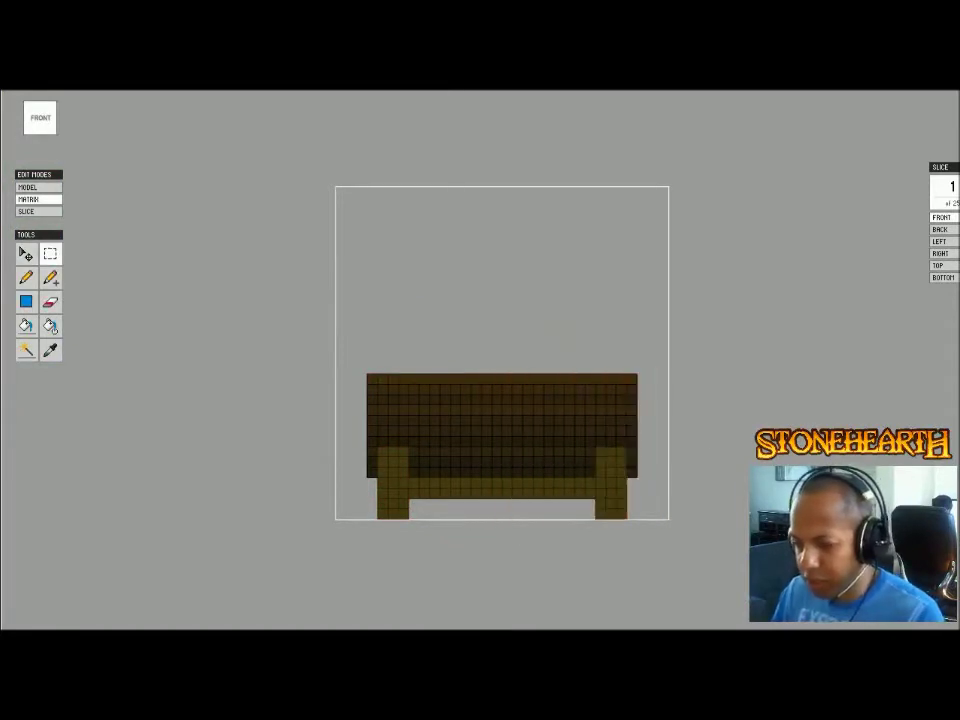
- Review the mirrored bench on its own and beside the other models in the scene from several sides
key("Tab")
right_click_drag(480, 400, 525, 372)
key("Tab")
key("4")
key("Tab")
scroll(480, 400, "down", 5)
right_click_drag(480, 400, 455, 402)
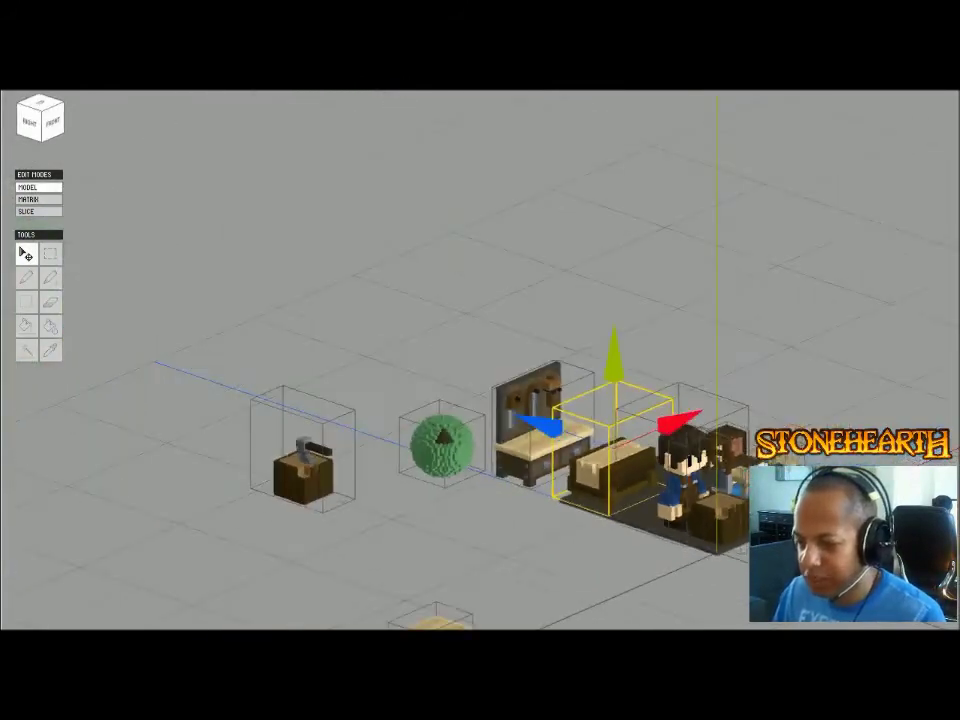
scroll(480, 360, "up", 5)
right_click_drag(480, 360, 485, 375)
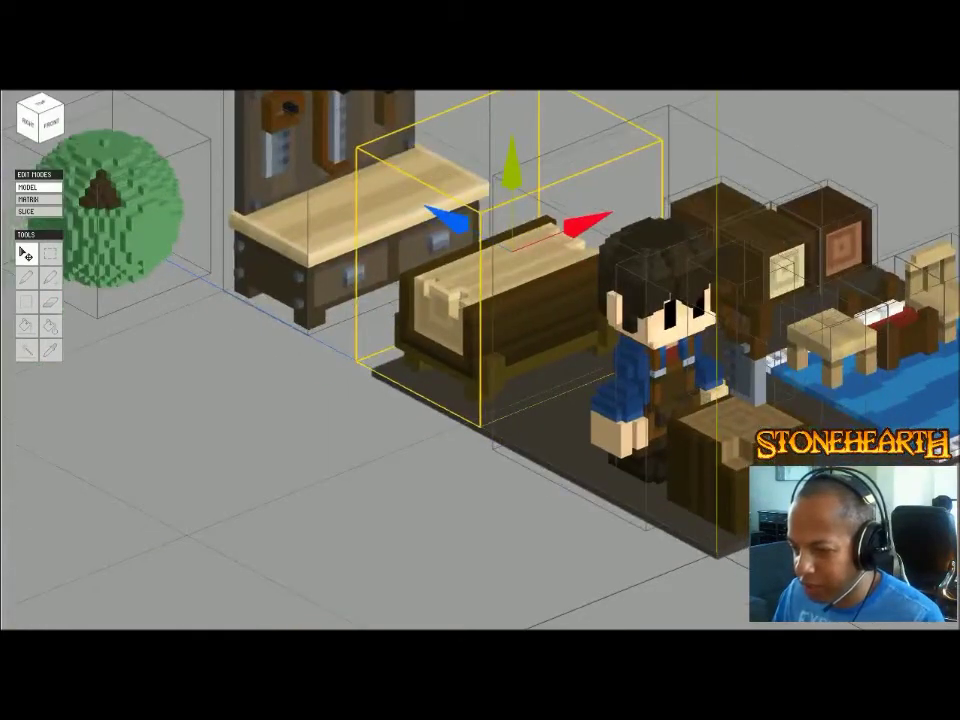
key("Tab")
key("Tab")
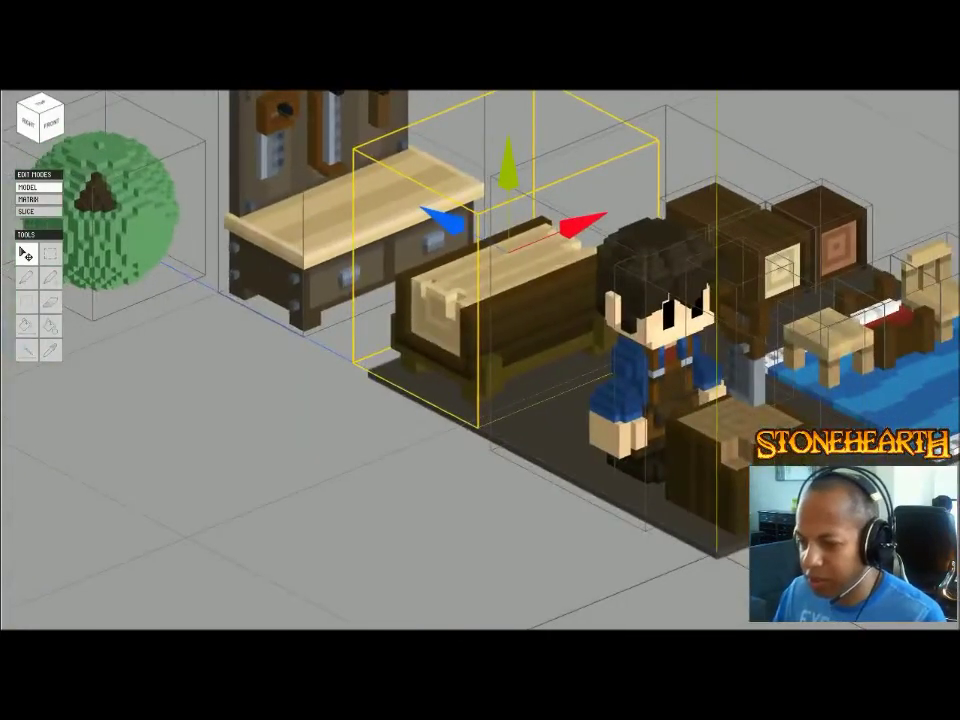
scroll(480, 360, "down", 3)
right_click_drag(480, 360, 535, 320)
left_click(55, 120)
right_click_drag(480, 360, 625, 388)
left_click(42, 122)
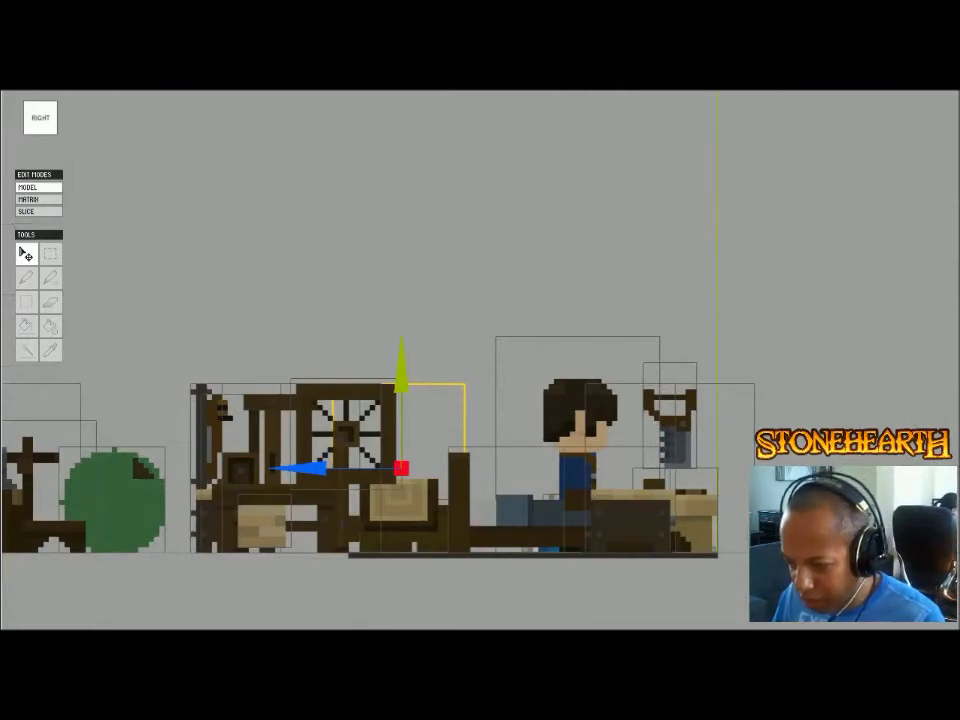
- Open the notched log block in front of the carpenter and examine its tan core and dark rim
right_click_drag(480, 360, 350, 440)
double_click(722, 482)
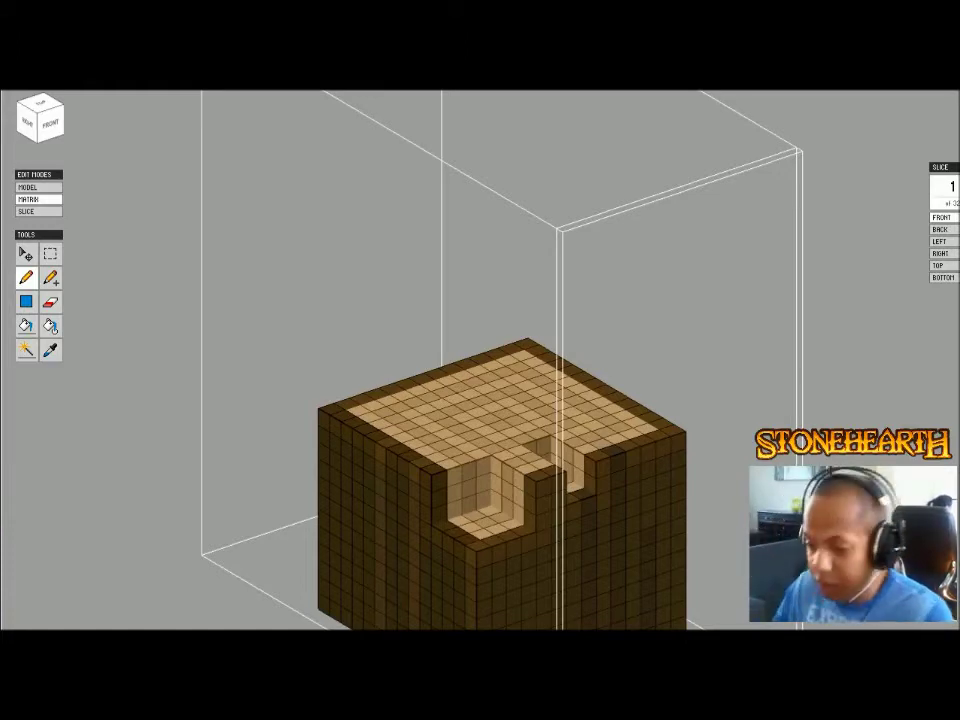
key("Tab")
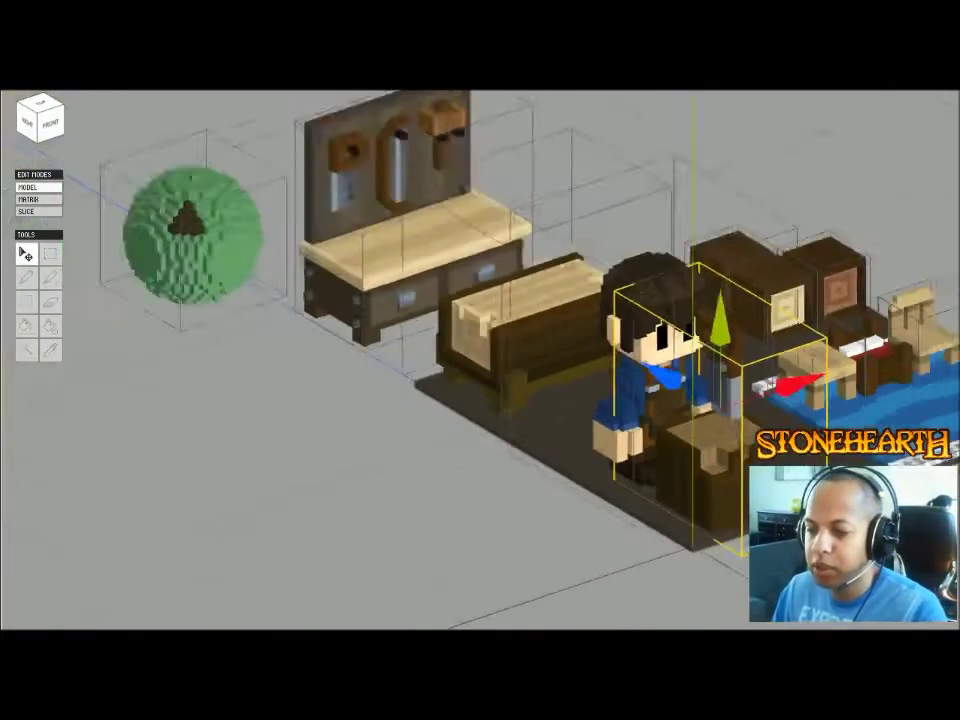
- Fill the bench core's pale top stripes and end rings with light brown tones matching the log block
left_click(576, 370)
key("Tab")
scroll(508, 231, "up", 4)
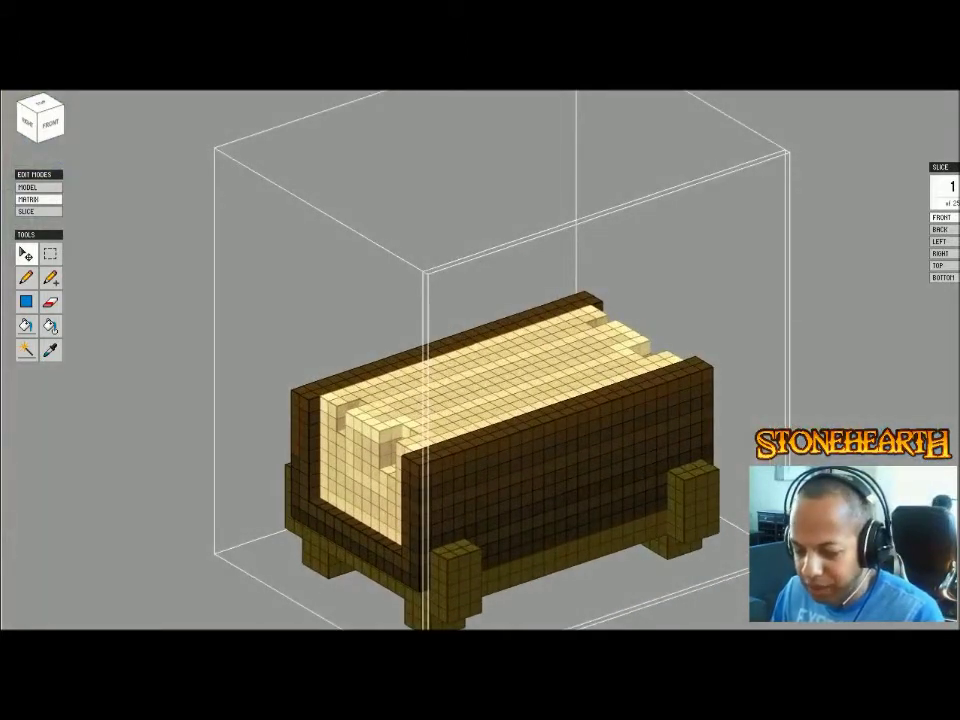
key("g")
right_click_drag(480, 360, 560, 368)
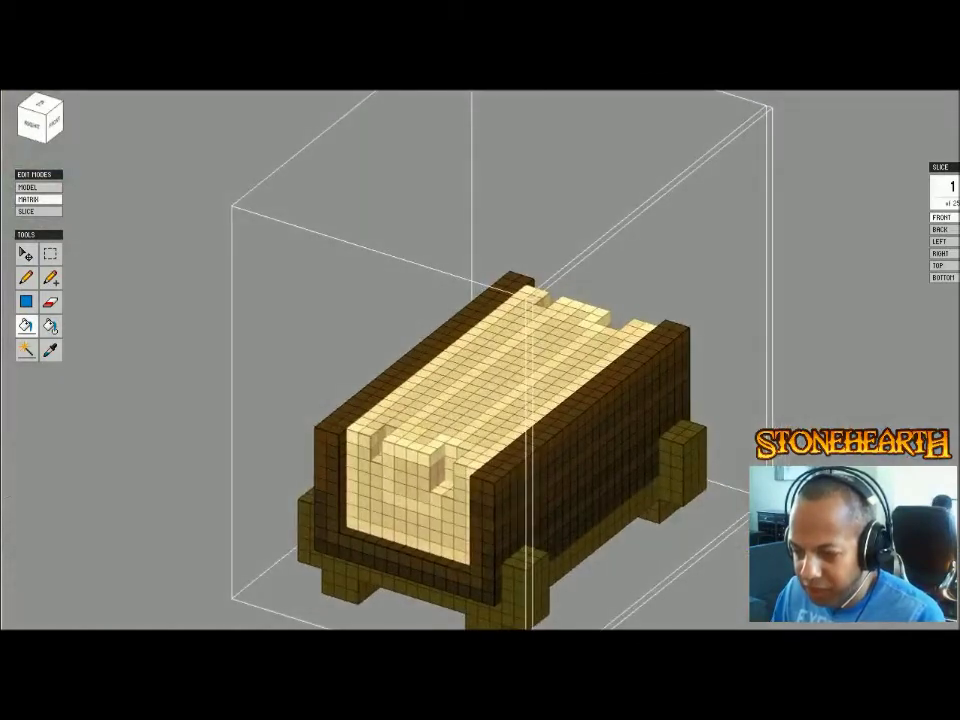
key("ctrl+z")
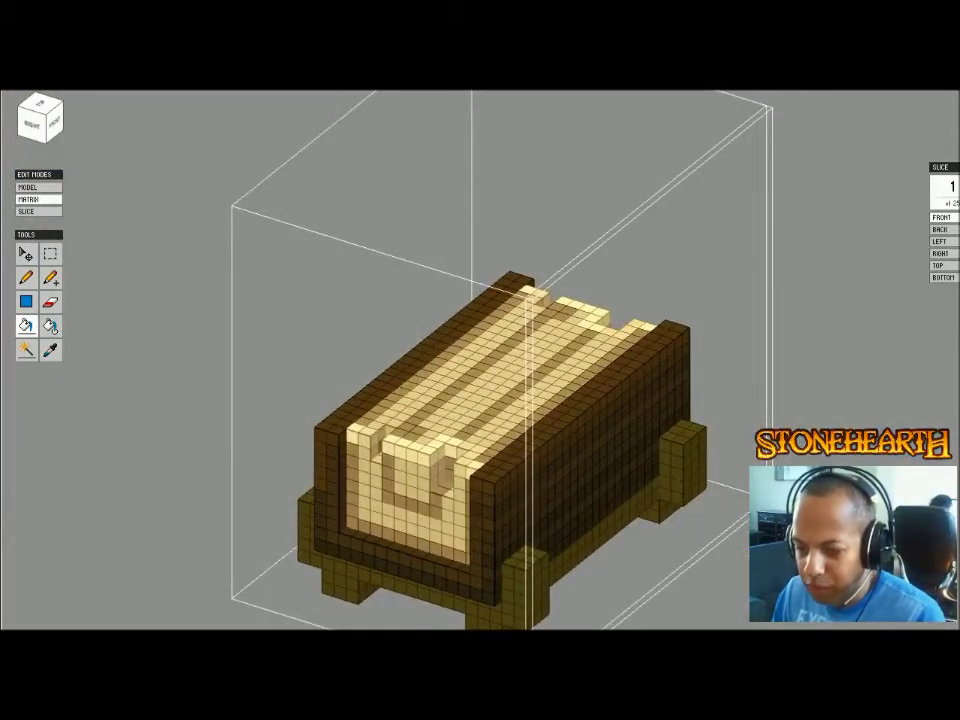
key("ctrl+z")
key("ctrl+z")
key("ctrl+z")
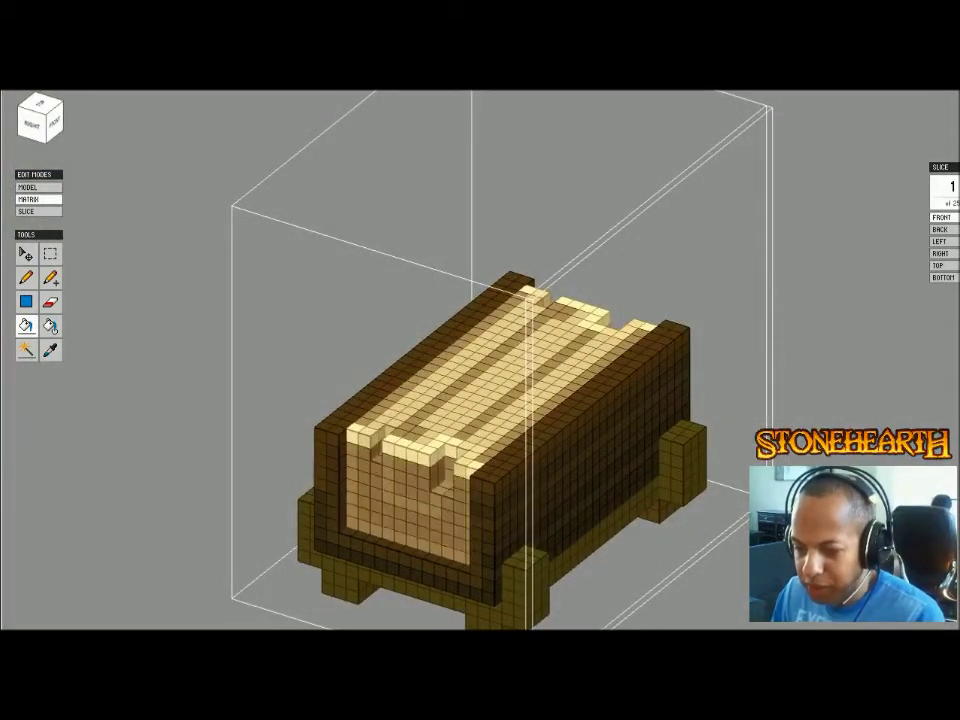
key("ctrl+z")
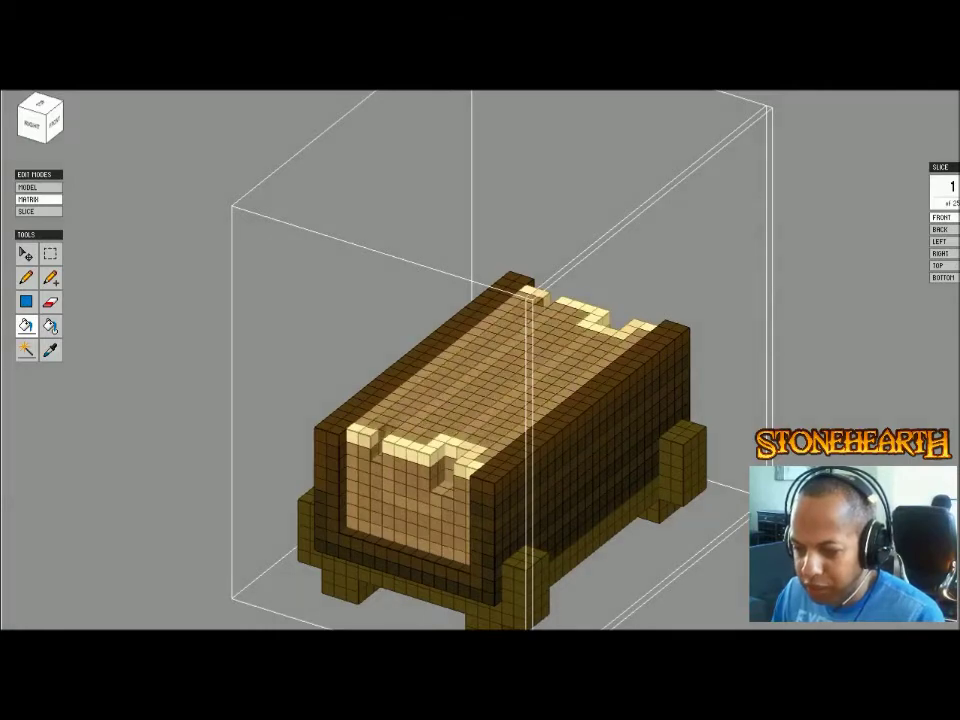
right_click_drag(480, 400, 560, 402)
scroll(490, 380, "up", 3)
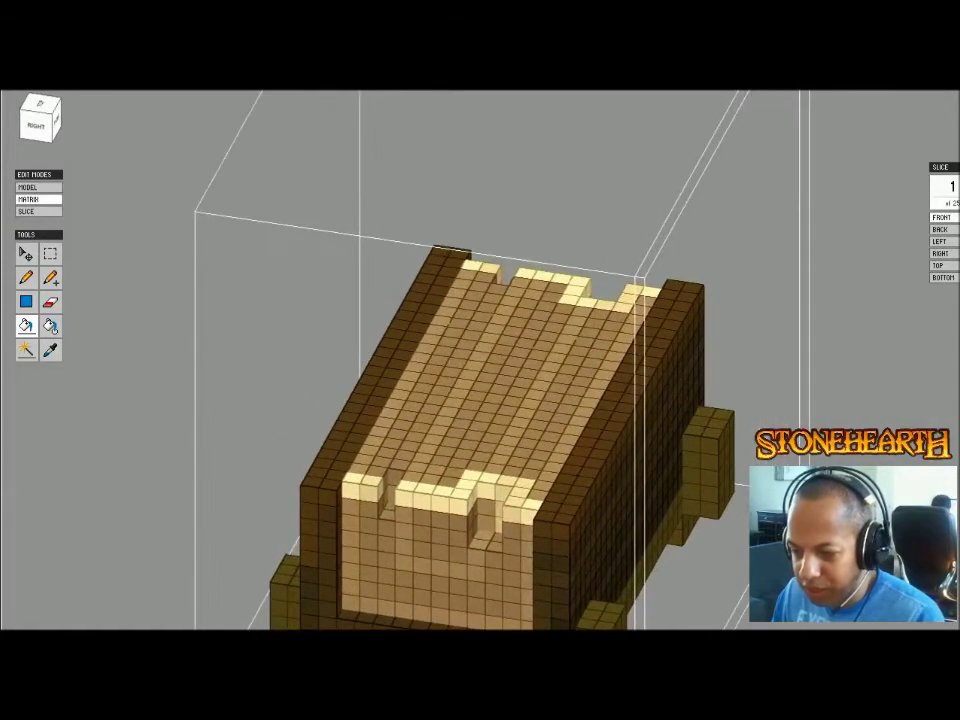
- Compare the bench with the scene models and set the drawing colour to light brown A99363
key("Tab")
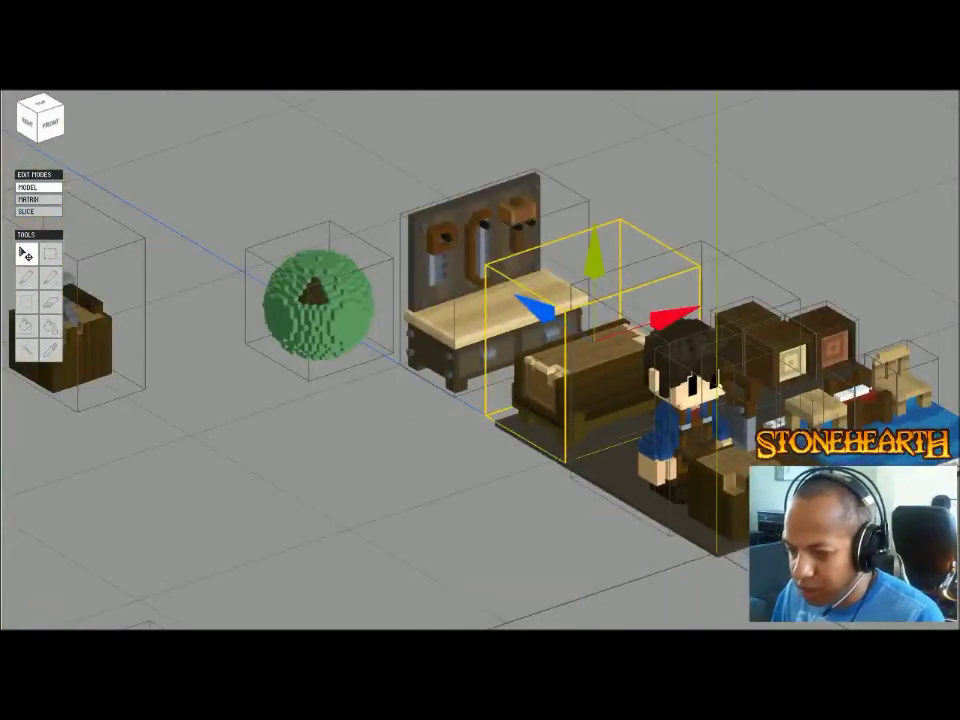
key("Tab")
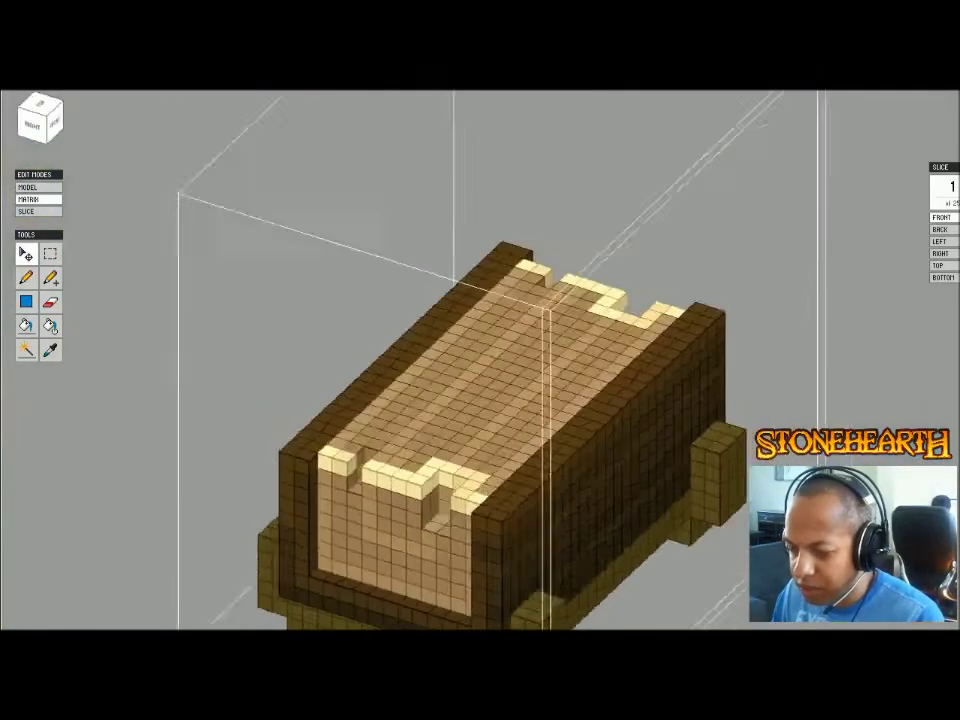
right_click_drag(480, 380, 535, 382)
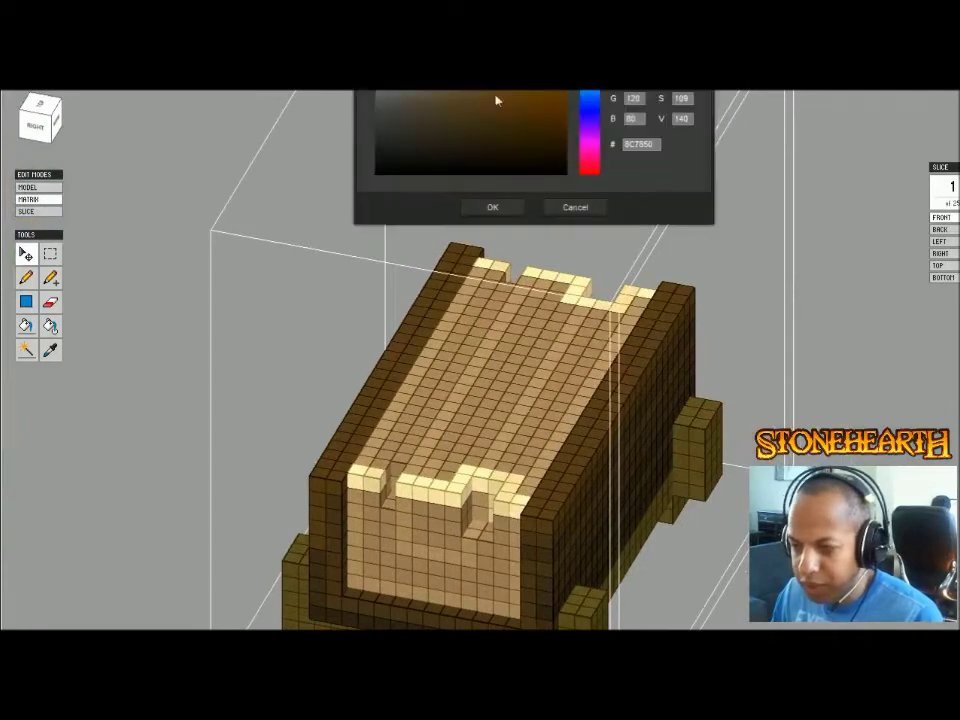
key("Escape")
key("p")
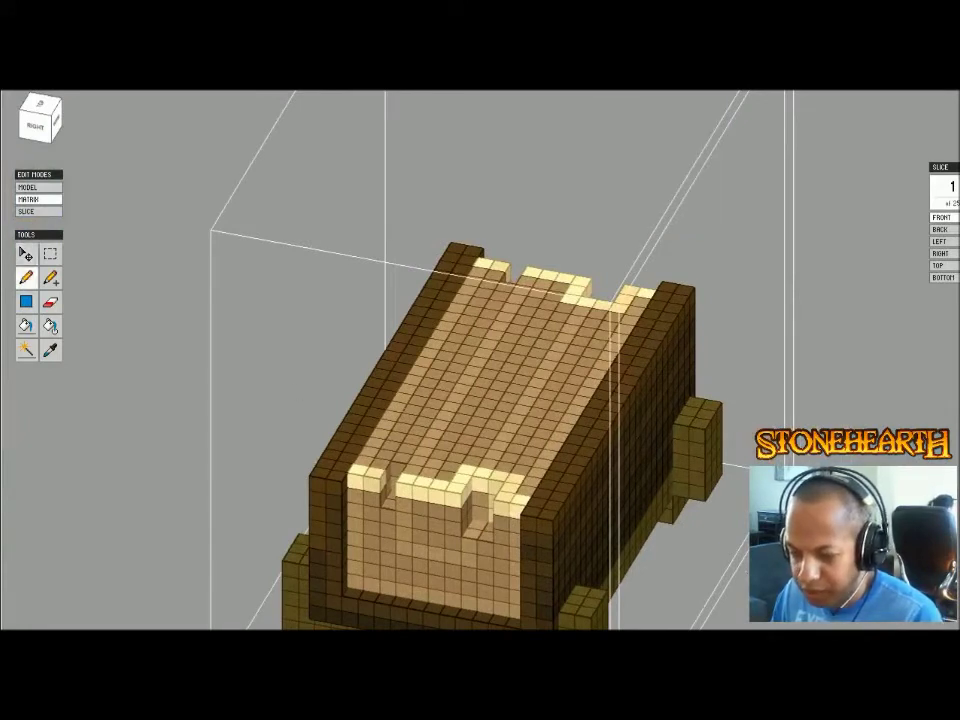
left_click(461, 124)
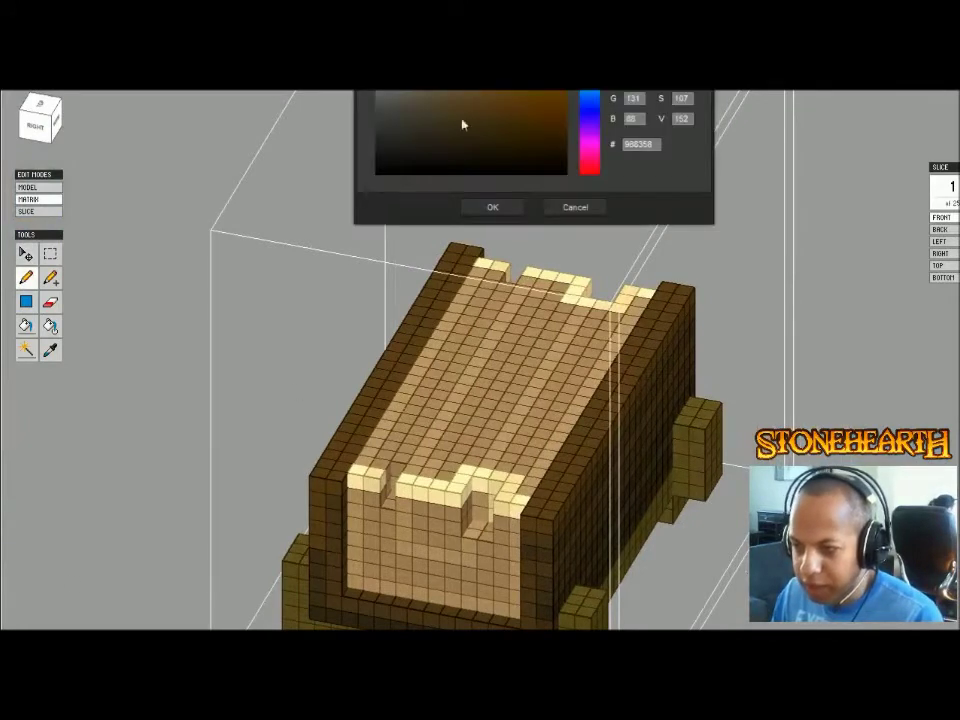
left_click_drag(463, 43, 456, 48)
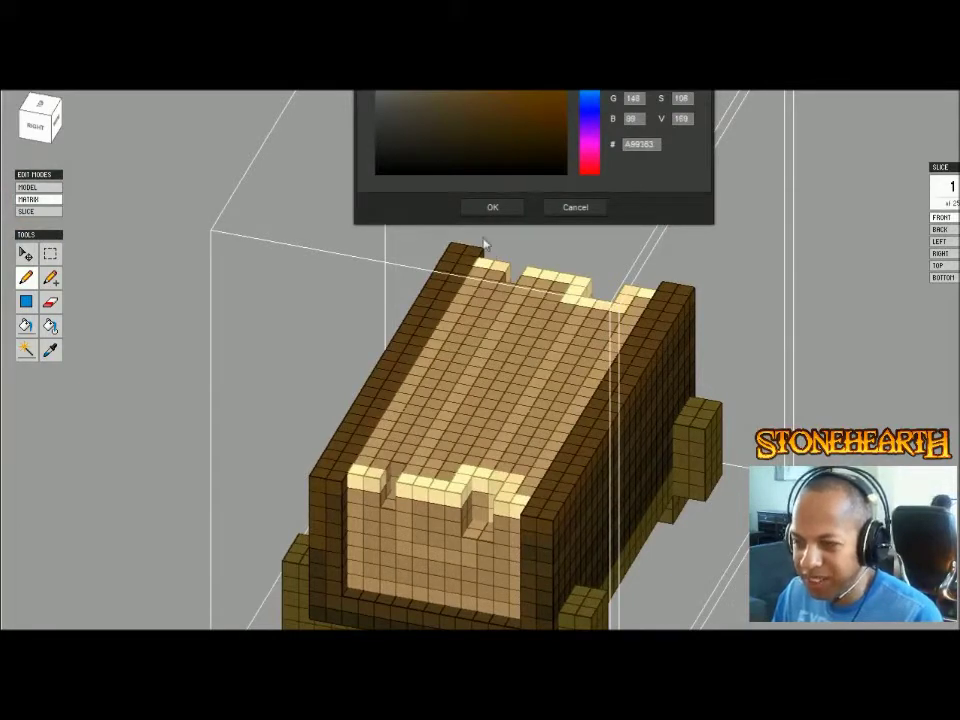
left_click(488, 207)
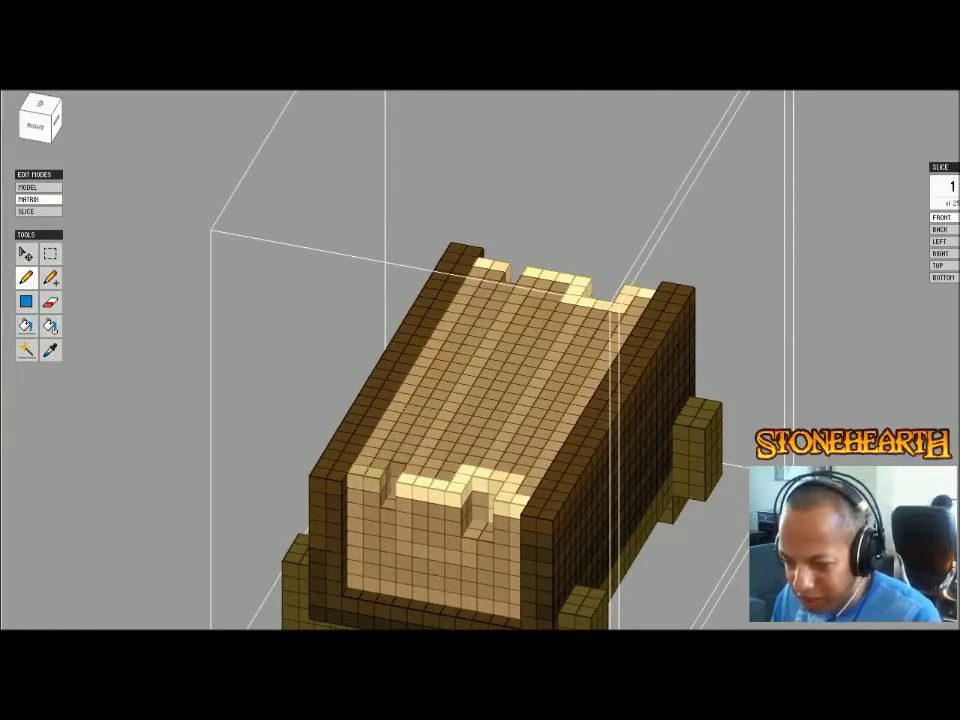
- Paint over the pale top rim at the bench core's right-hand end with the light brown and compare it with the log block
mouse_move(420, 490)
left_mouse_down()
mouse_move(405, 487)
mouse_move(456, 495)
mouse_move(464, 476)
mouse_move(510, 481)
mouse_move(518, 497)
mouse_move(505, 507)
left_mouse_up()
right_click_drag(505, 507, 472, 505)
left_click(551, 500)
left_click(551, 485)
key("Tab")
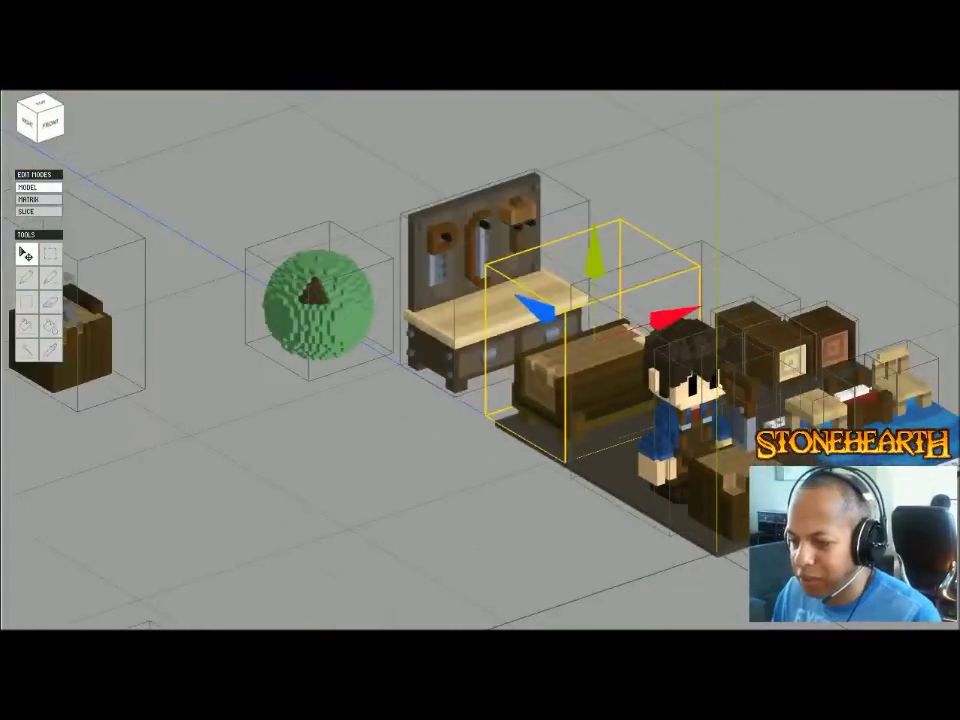
scroll(760, 440, "up", 4)
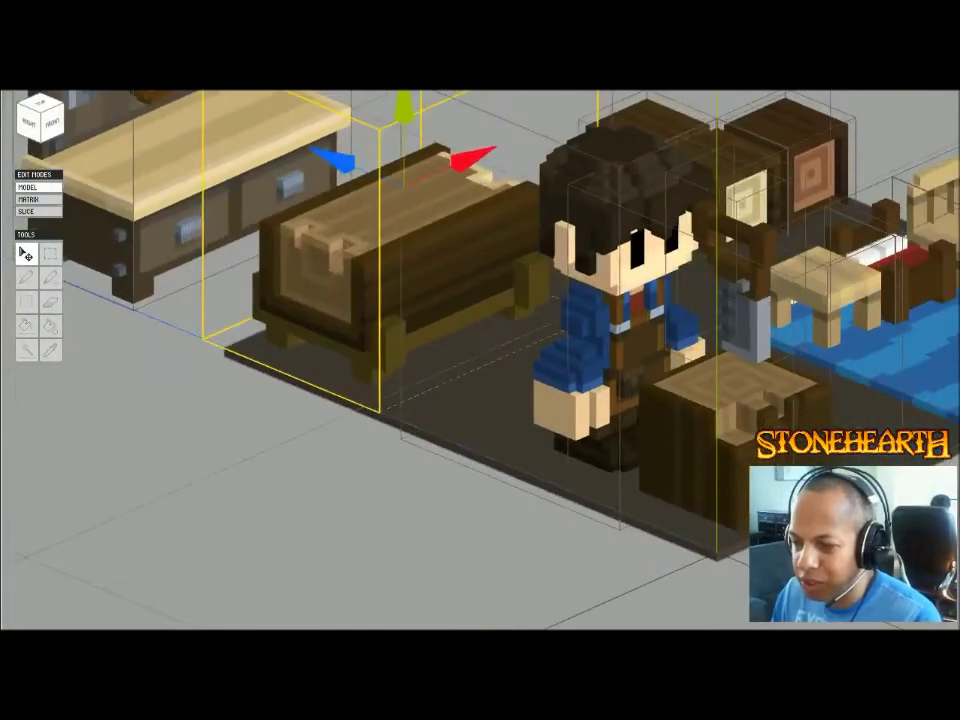
- Fill the pale rings on the core's opposite end face with light brown tones
key("Tab")
scroll(504, 356, "up", 3)
right_click_drag(504, 356, 261, 366)
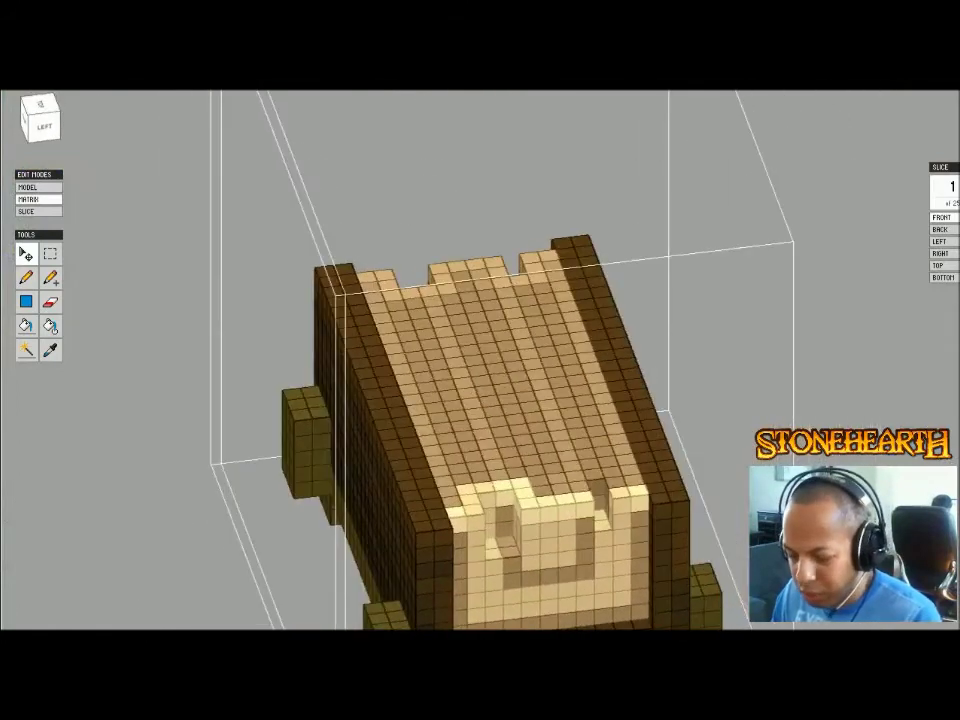
key("b")
right_click_drag(480, 360, 468, 318)
key("g")
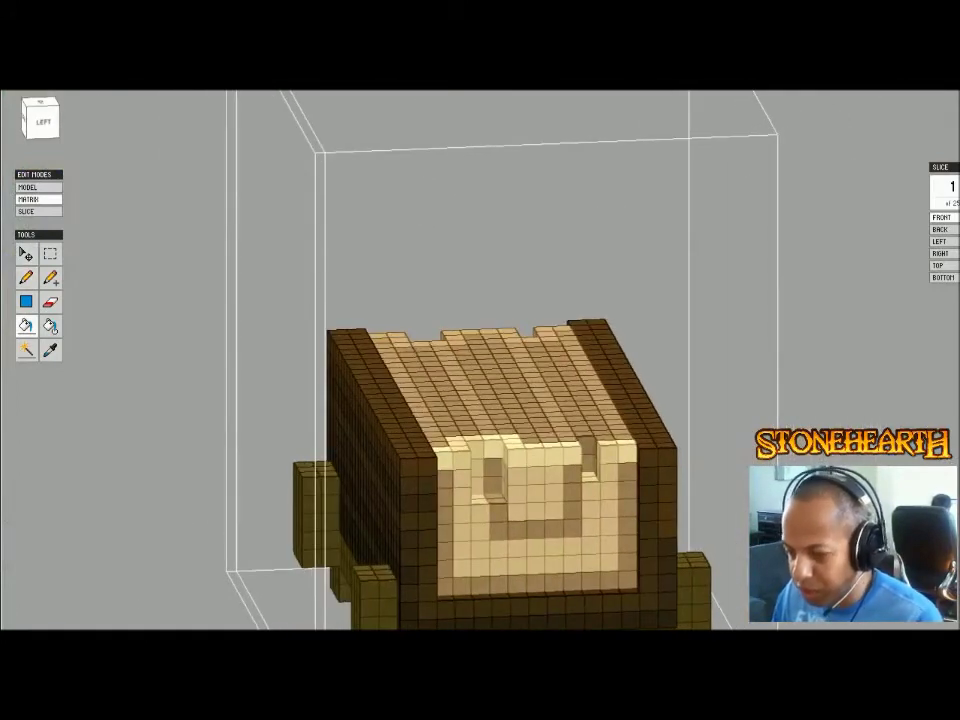
left_click(536, 490)
left_click(533, 555)
mouse_move(533, 555)
right_mouse_down()
mouse_move(515, 595)
mouse_move(465, 566)
right_mouse_up()
- Recolour the pale rim voxels along the notched top edge of that end with light brown
key("a")
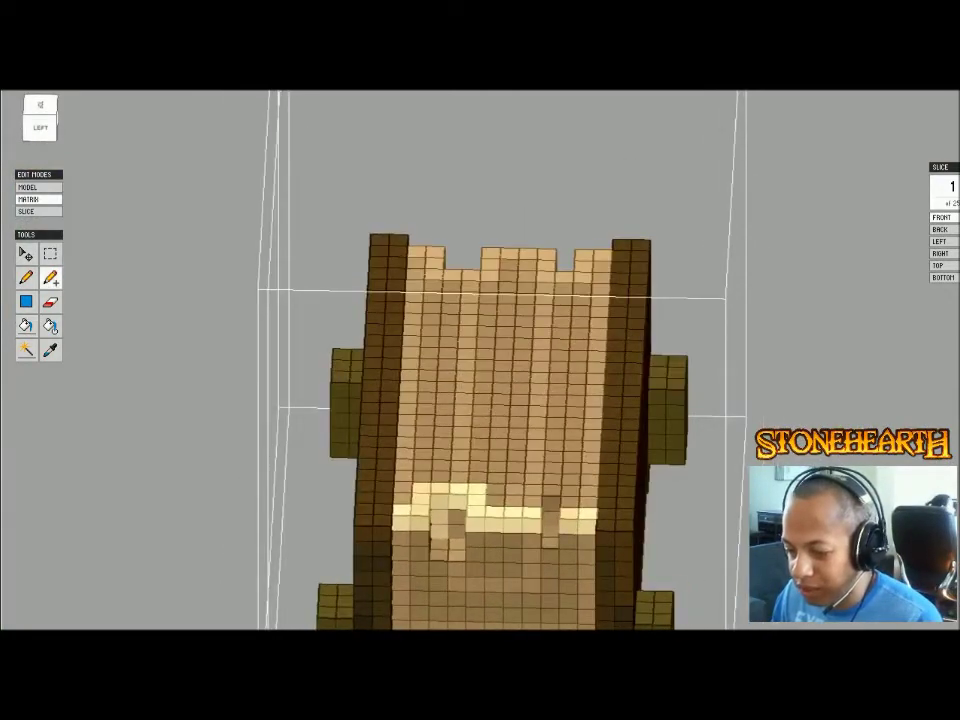
key("g")
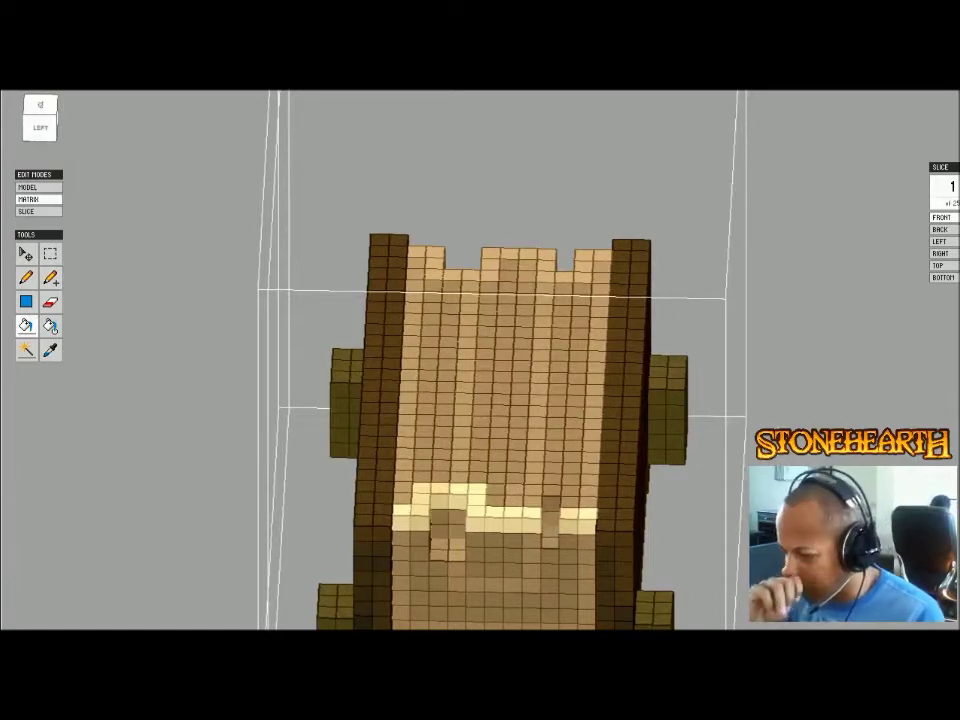
key("d")
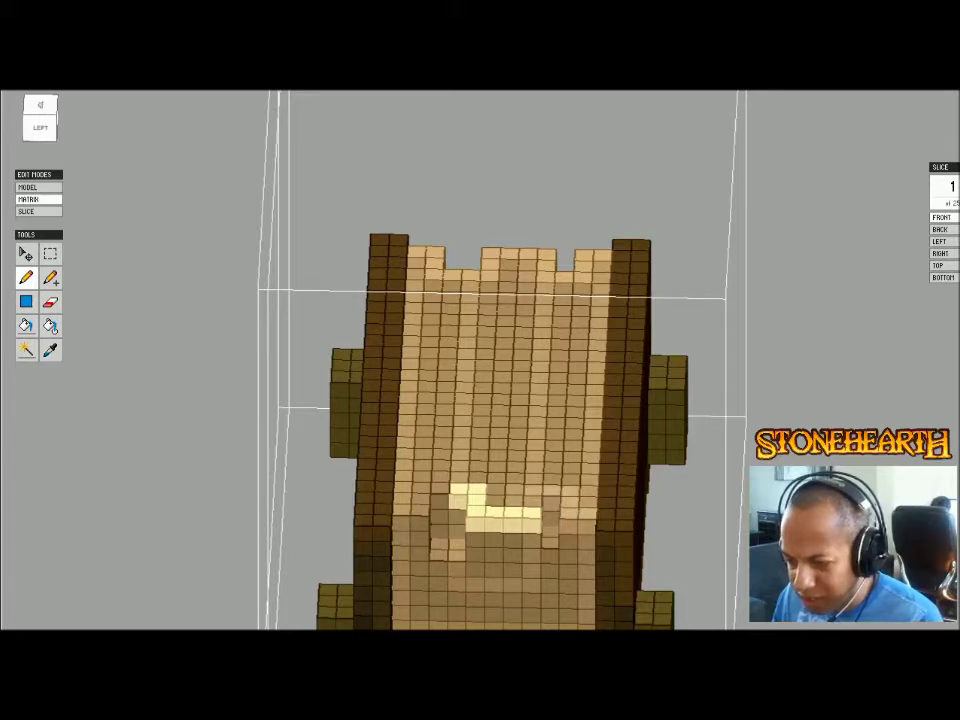
mouse_move(469, 496)
right_mouse_down()
mouse_move(508, 491)
mouse_move(476, 522)
mouse_move(486, 489)
mouse_move(455, 486)
right_mouse_up()
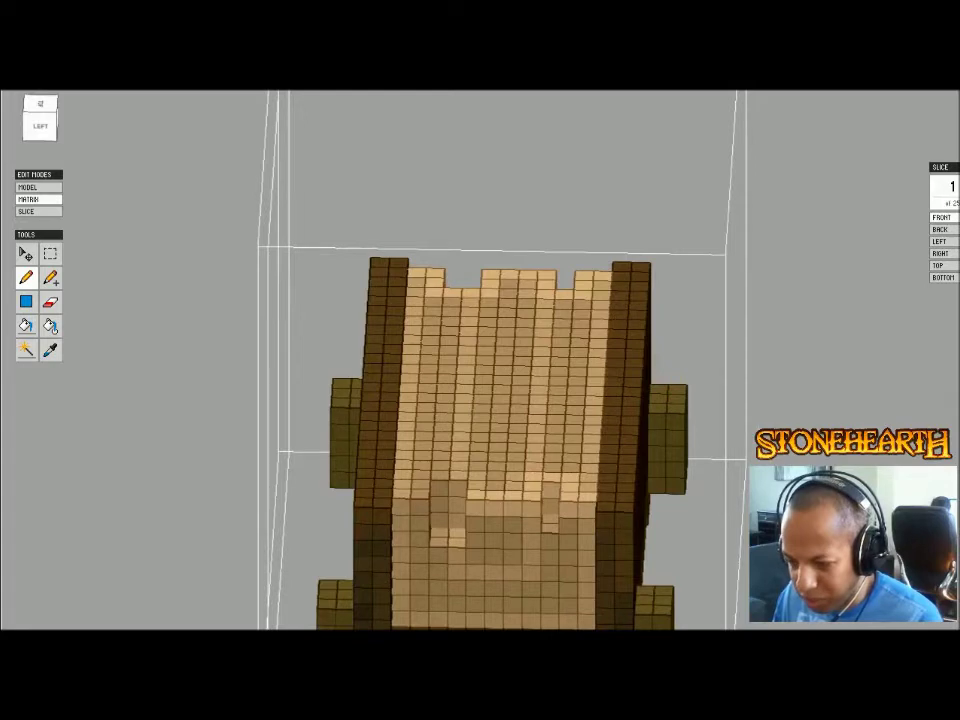
left_click(440, 512)
right_click_drag(442, 512, 530, 525)
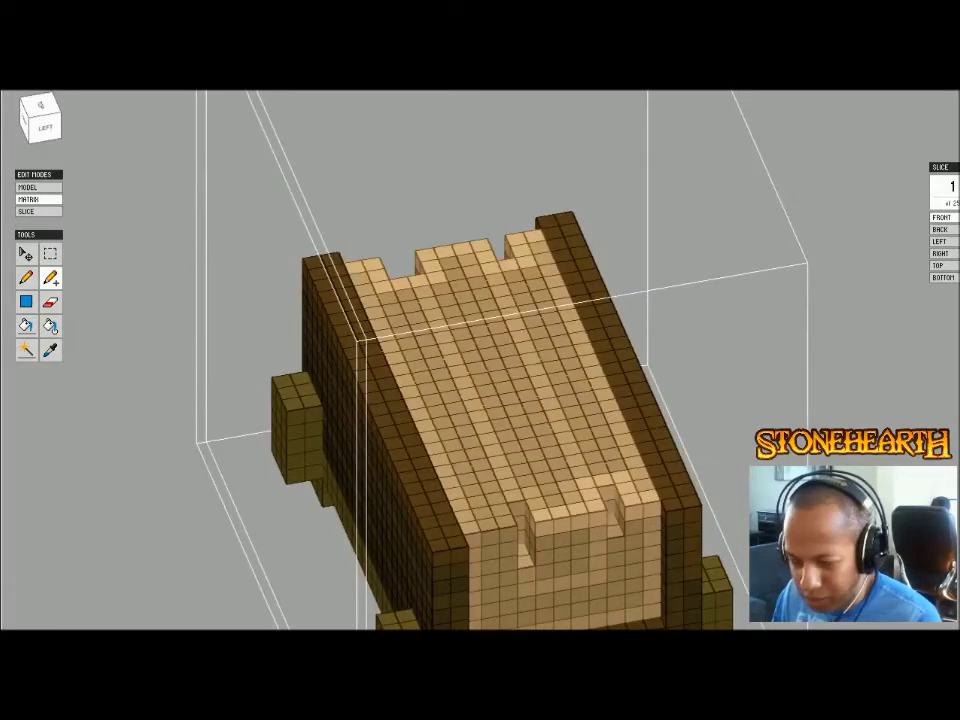
- Lighten the top voxels beside the larger notch at that end of the core
key("b")
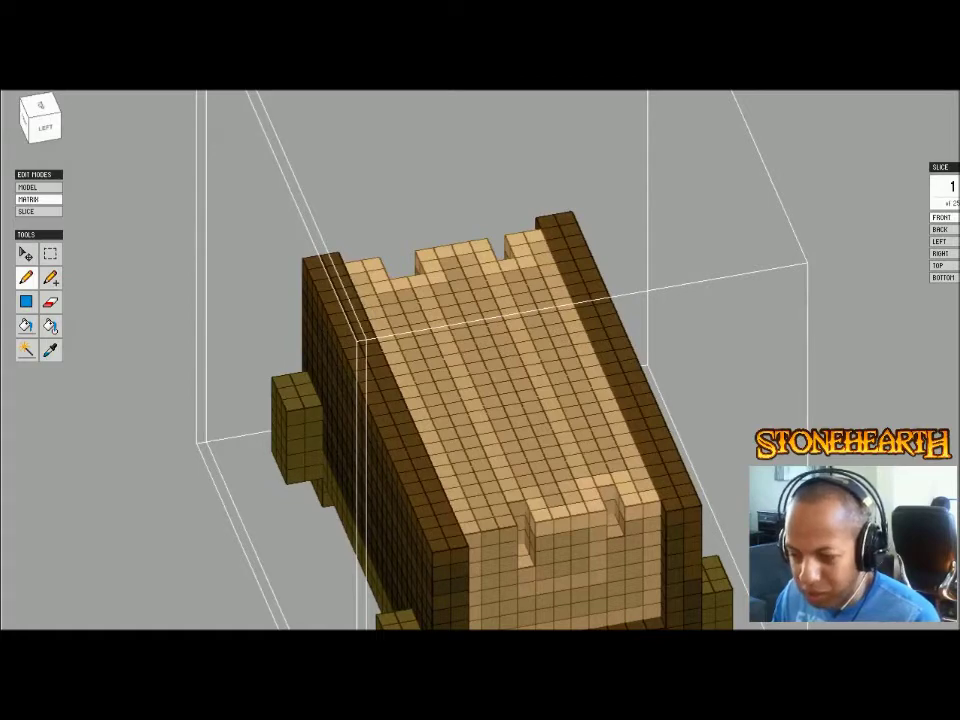
left_click_drag(515, 496, 502, 508)
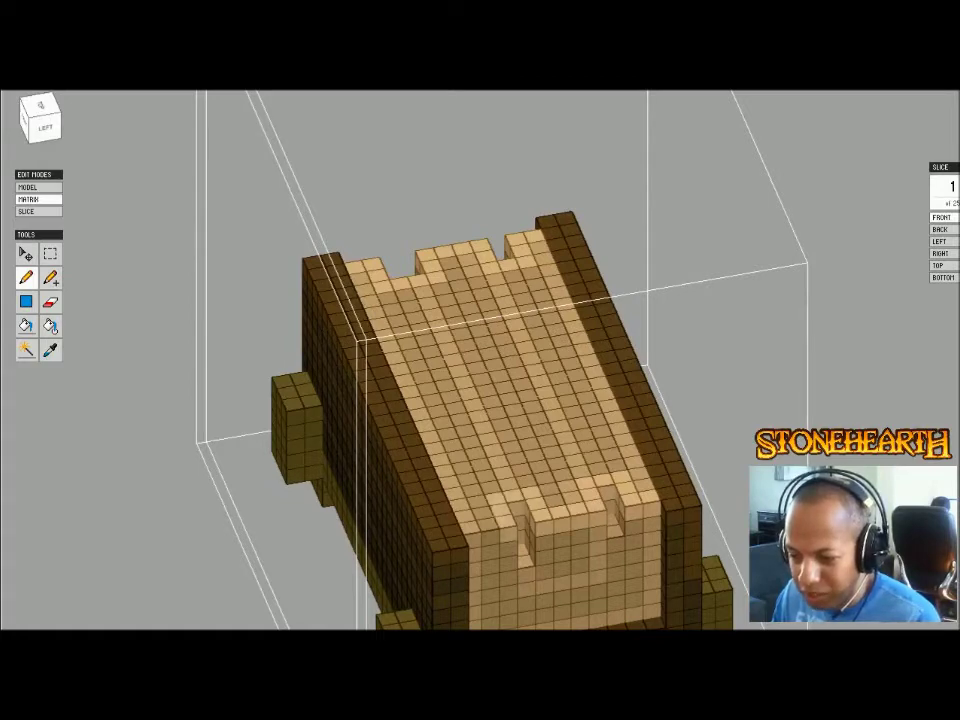
right_click_drag(500, 500, 463, 499)
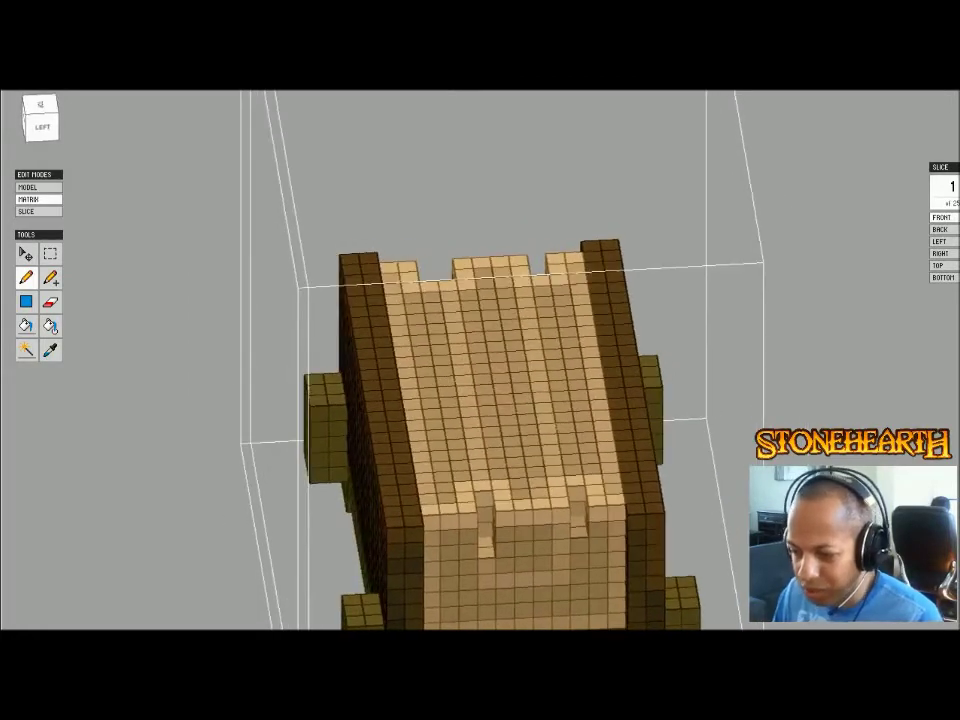
- Review the recoloured bench from several sides, on its own and beside the carpenter and the other furniture
right_click_drag(440, 380, 720, 385)
key("Tab")
right_click_drag(480, 380, 515, 355)
key("Escape")
scroll(480, 360, "down", 4)
scroll(480, 360, "up", 3)
left_click(480, 325)
key("Tab")
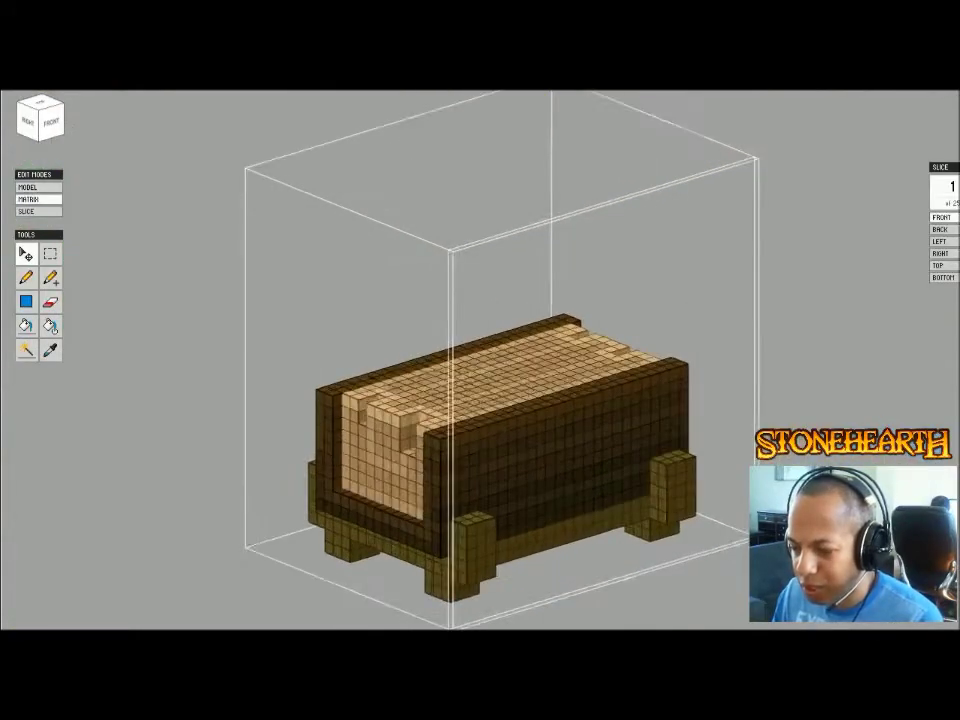
scroll(480, 360, "up", 1)
key("b")
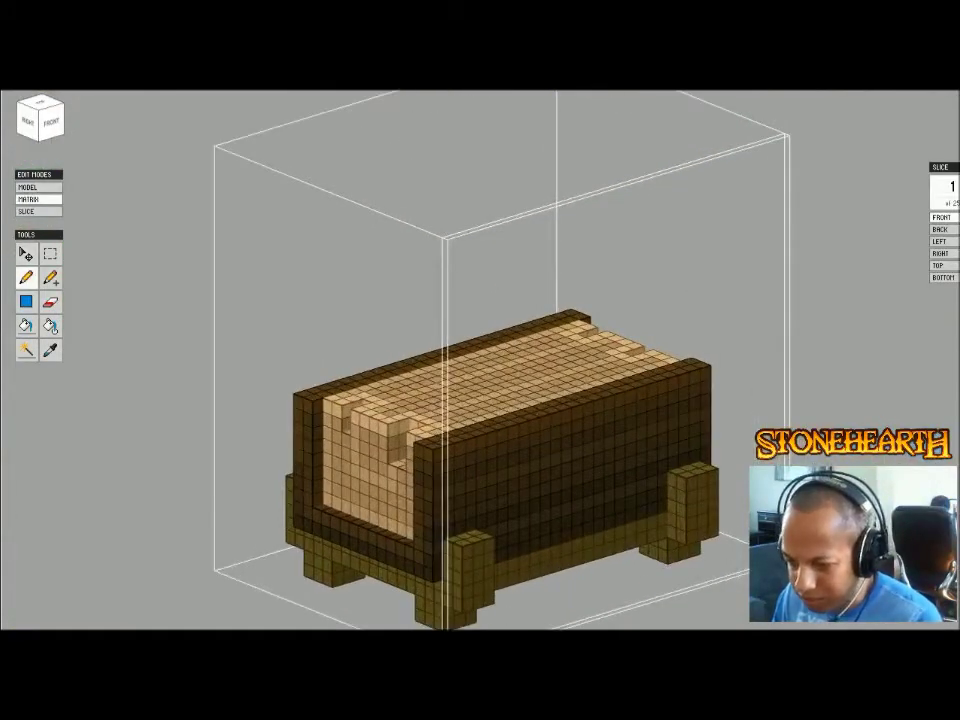
right_click_drag(560, 360, 518, 358)
key("Tab")
scroll(480, 360, "down", 1)
key("Escape")
scroll(480, 360, "down", 2)
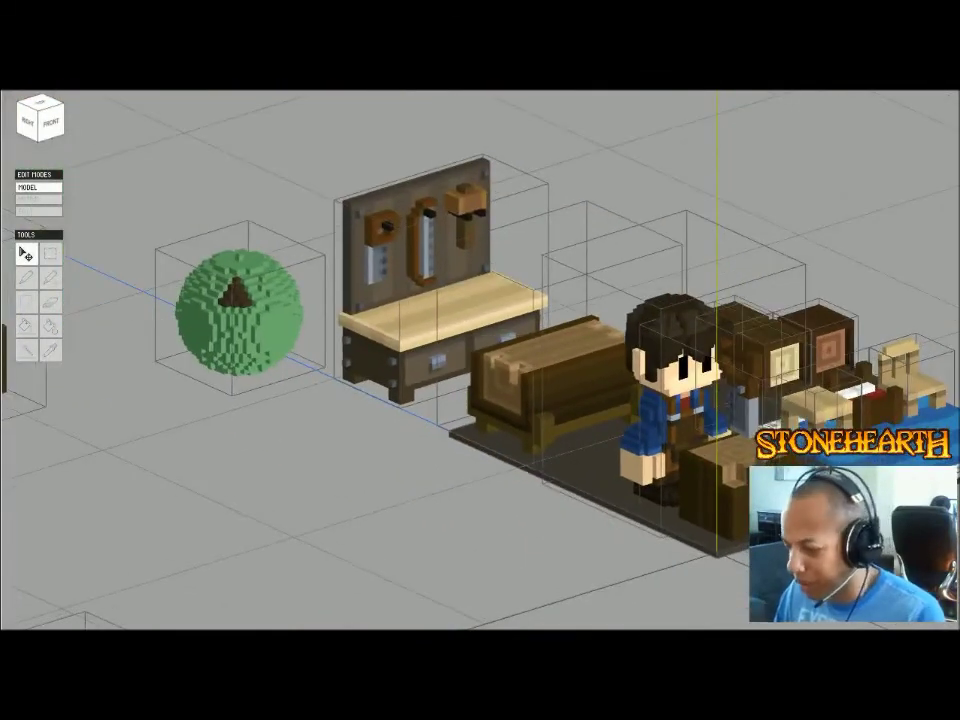
key("Tab")
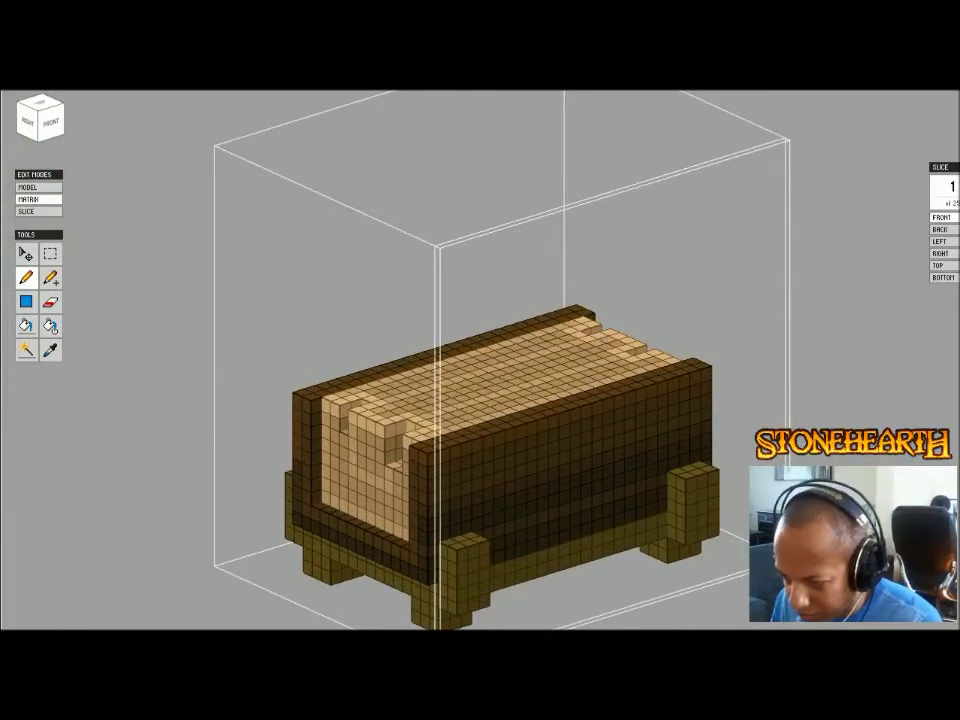
right_click_drag(480, 360, 440, 350)
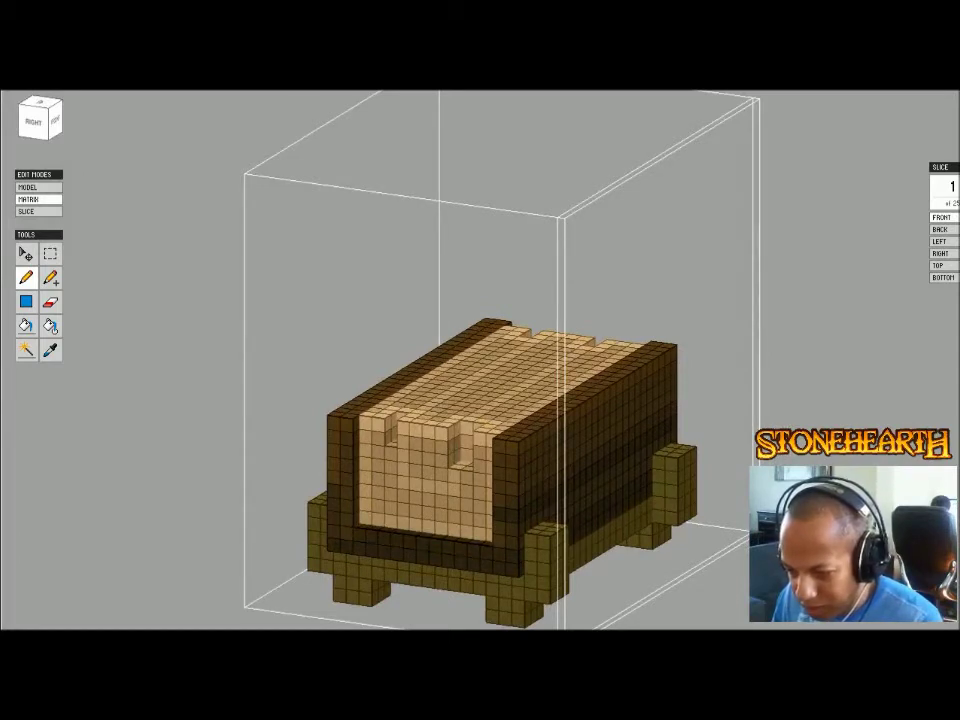
right_click_drag(480, 360, 400, 360)
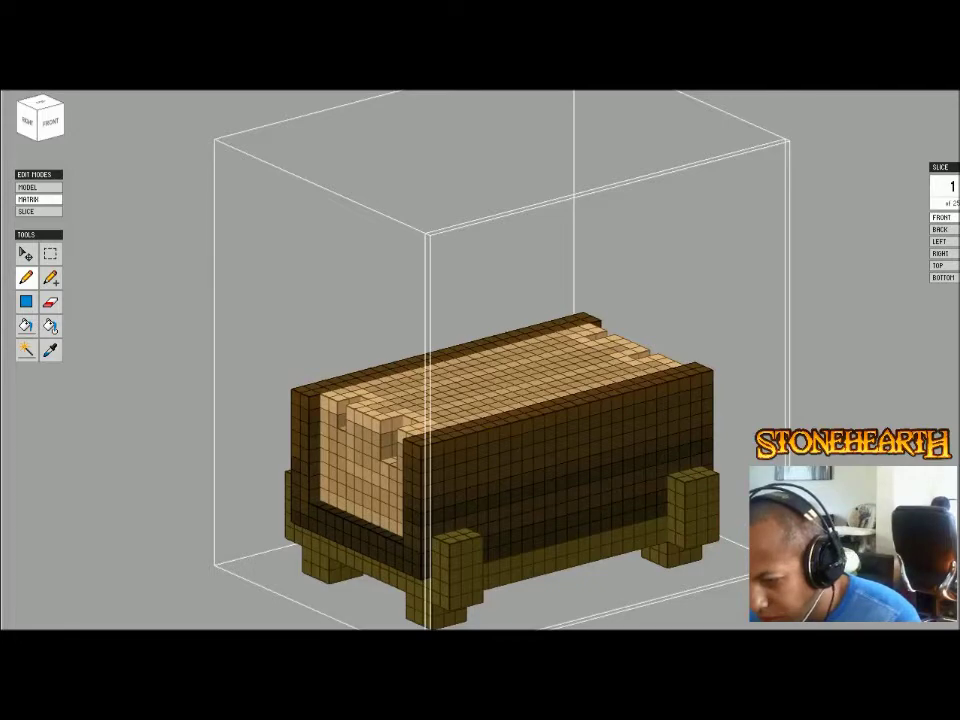
key("Tab")
scroll(603, 326, "down", 4)
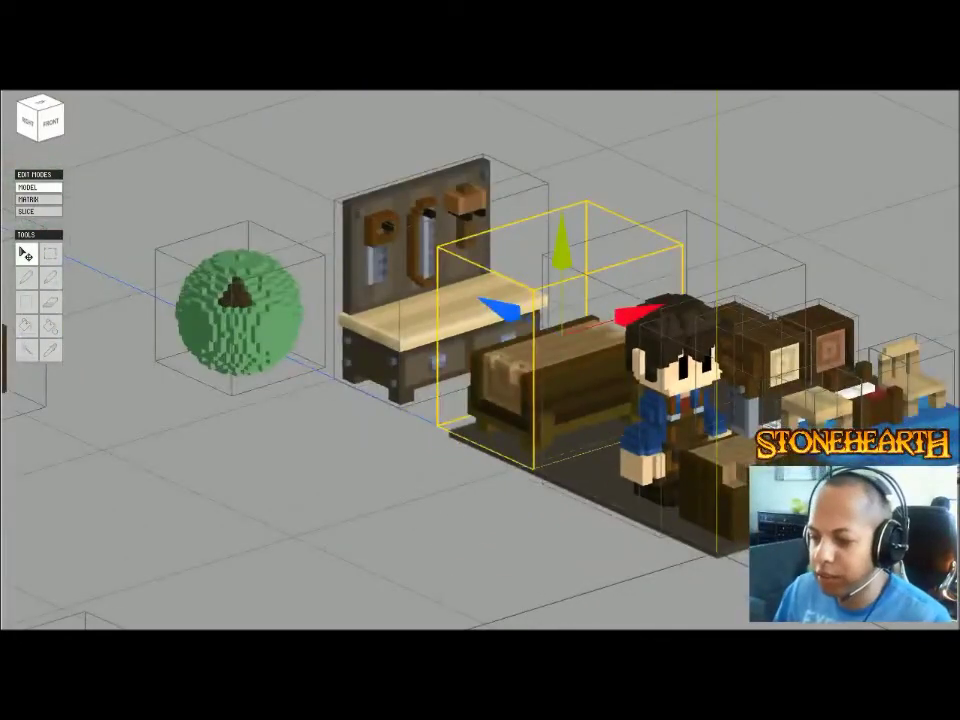
- Try the legged bench in place of the log block in front of the carpenter
left_click(712, 485)
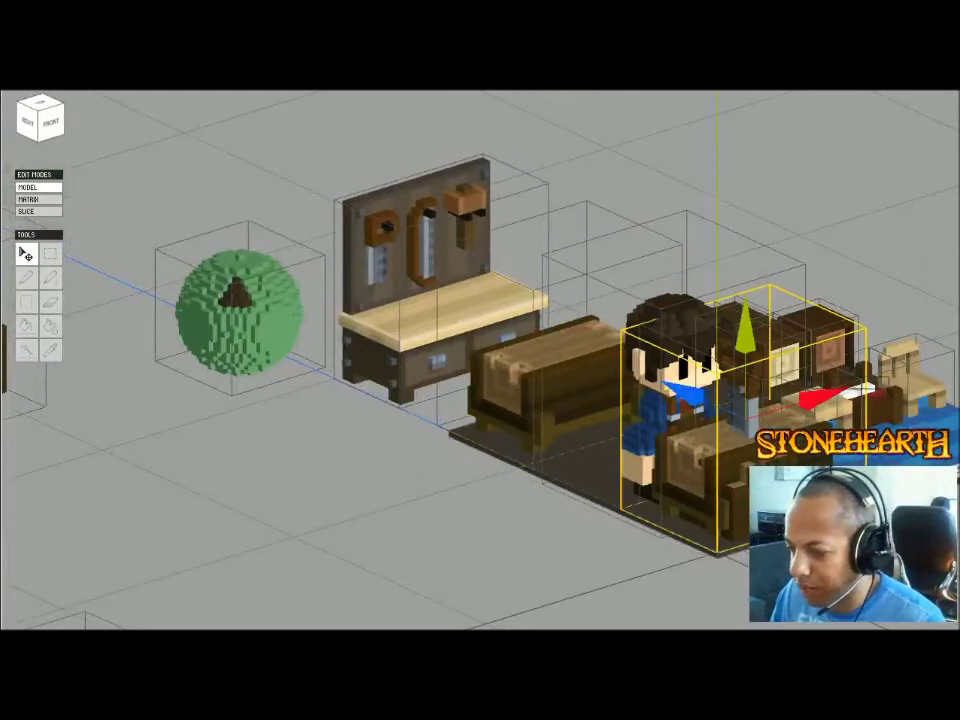
left_click_drag(808, 213, 955, 388)
left_click(708, 478)
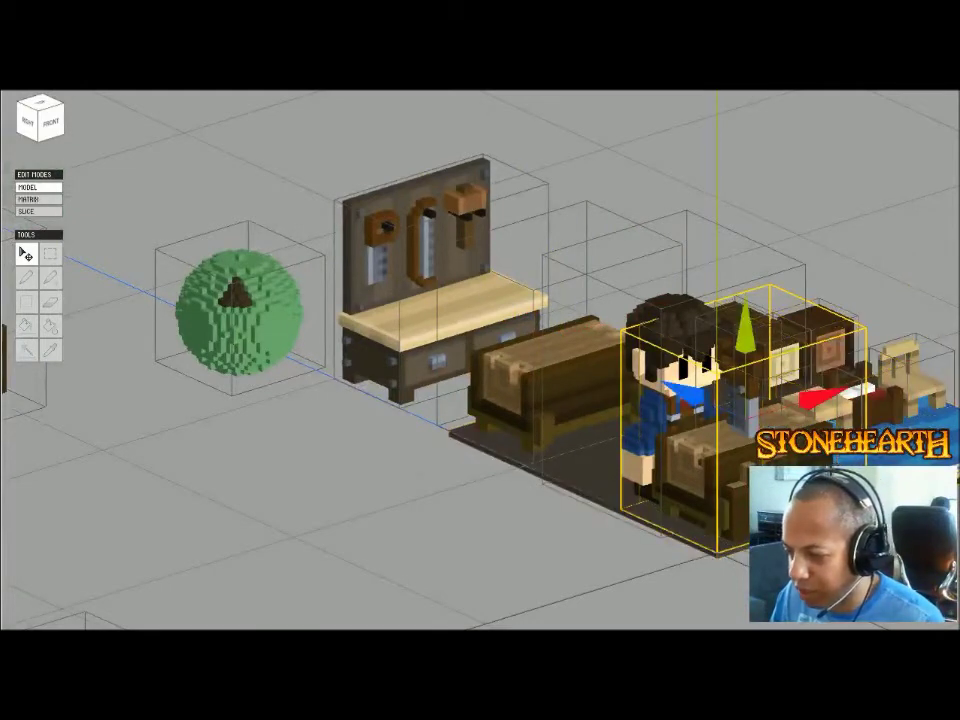
left_click(560, 560)
- Delete the two lowest voxel rows of the bench's feet and the low rail running between them in the front view
double_click(550, 375)
scroll(500, 400, "up", 3)
mouse_move(540, 390)
right_mouse_down()
mouse_move(500, 390)
mouse_move(440, 370)
right_mouse_up()
key("b")
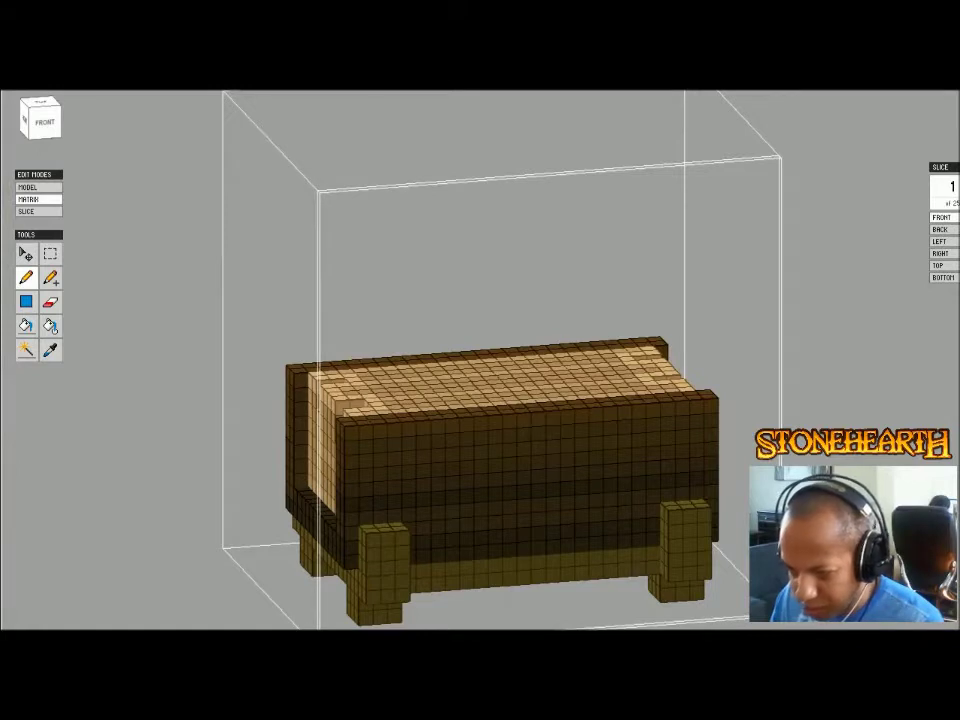
key("1")
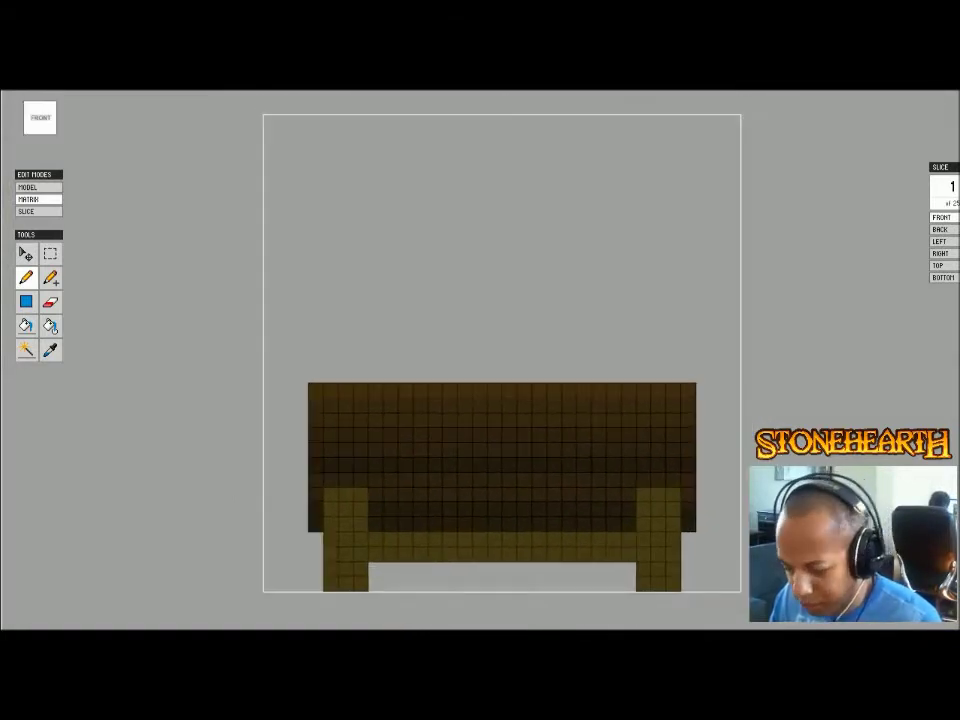
key("m")
left_click_drag(326, 570, 688, 624)
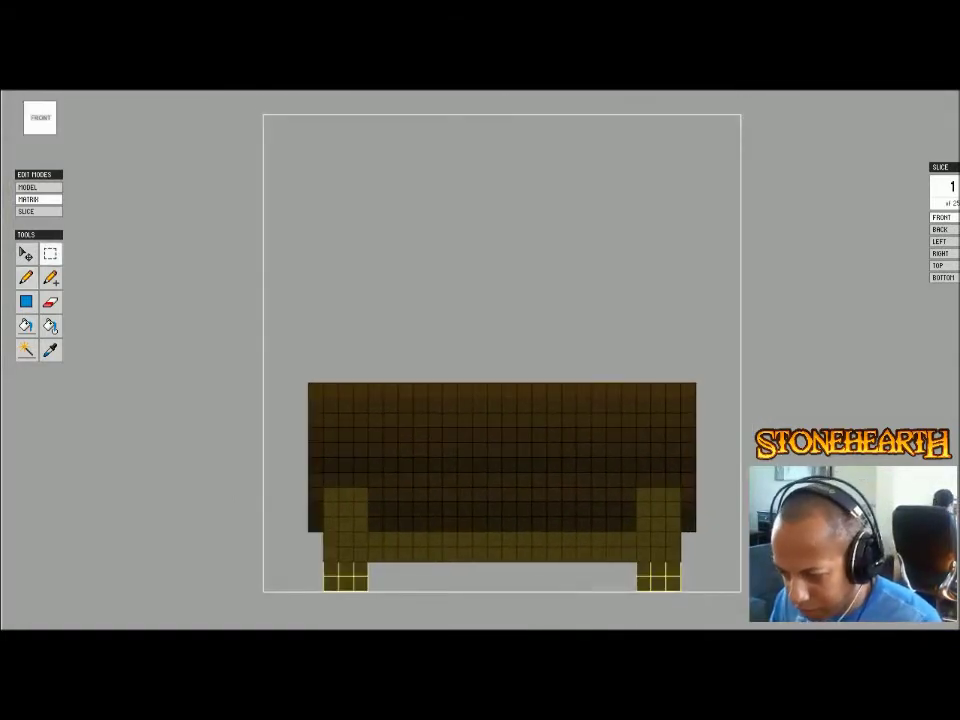
left_click_drag(398, 535, 627, 597)
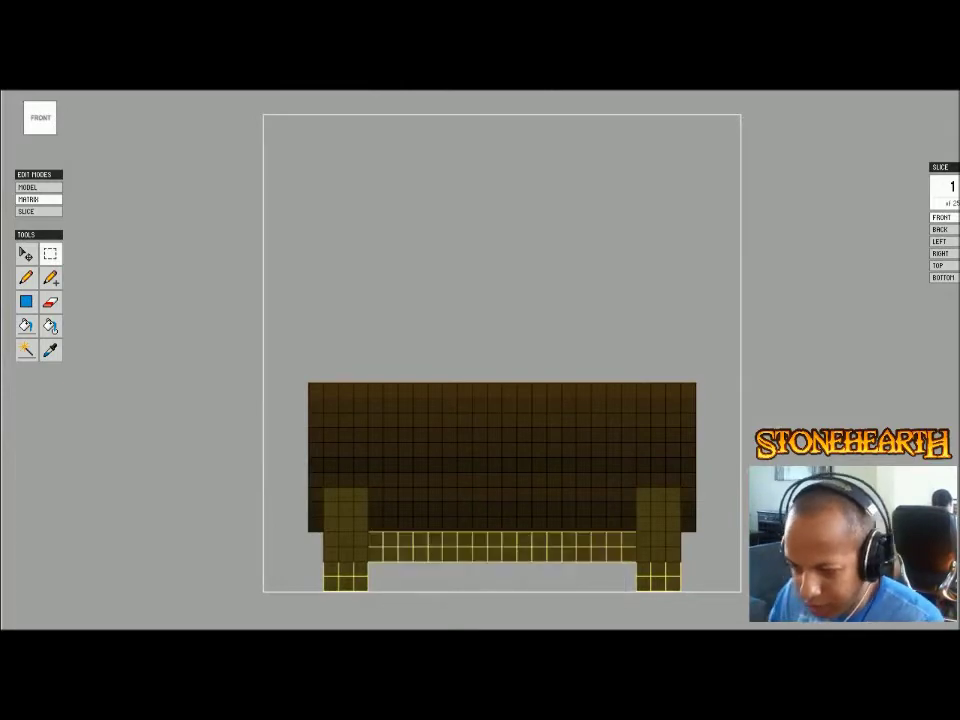
key("Delete")
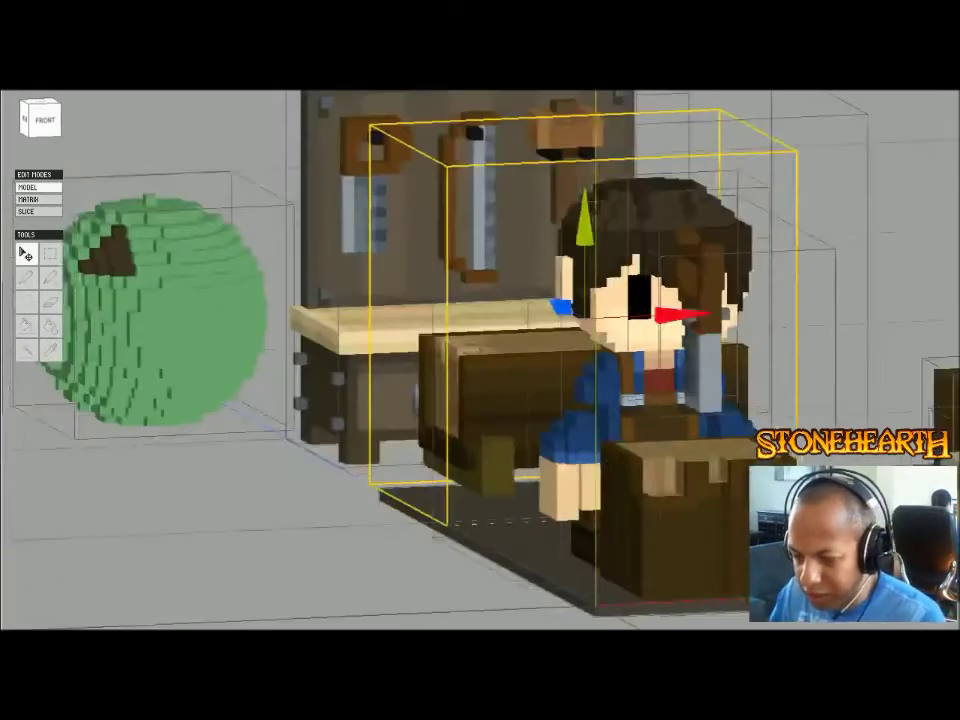
right_click_drag(480, 360, 600, 420)
scroll(480, 360, "down", 4)
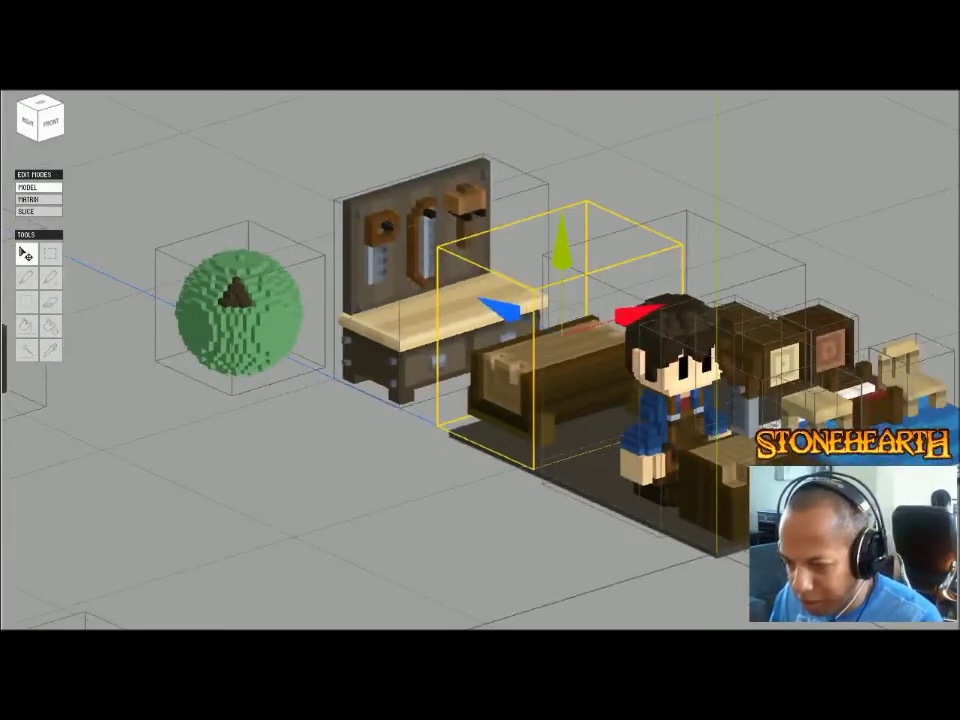
- Lower the entire bench two voxels to the floor of its bounding box in the right view, and reopen it for voxel editing
right_click_drag(480, 360, 425, 330)
key("Tab")
right_click_drag(480, 360, 556, 378)
key("space")
key("ctrl+a")
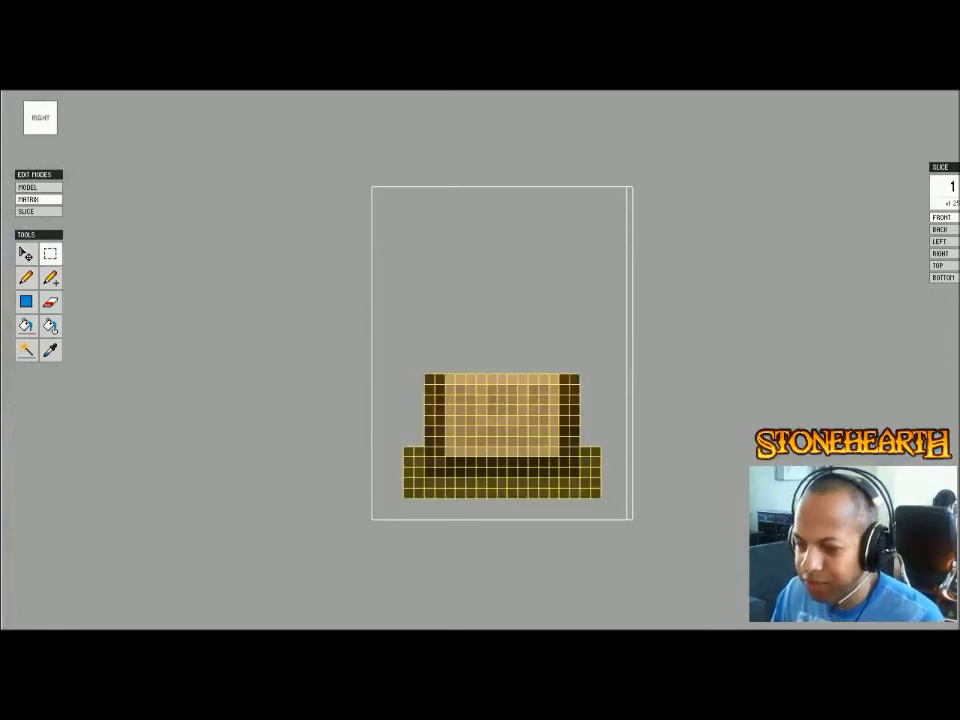
key("Tab")
left_click_drag(507, 335, 507, 356)
key("Tab")
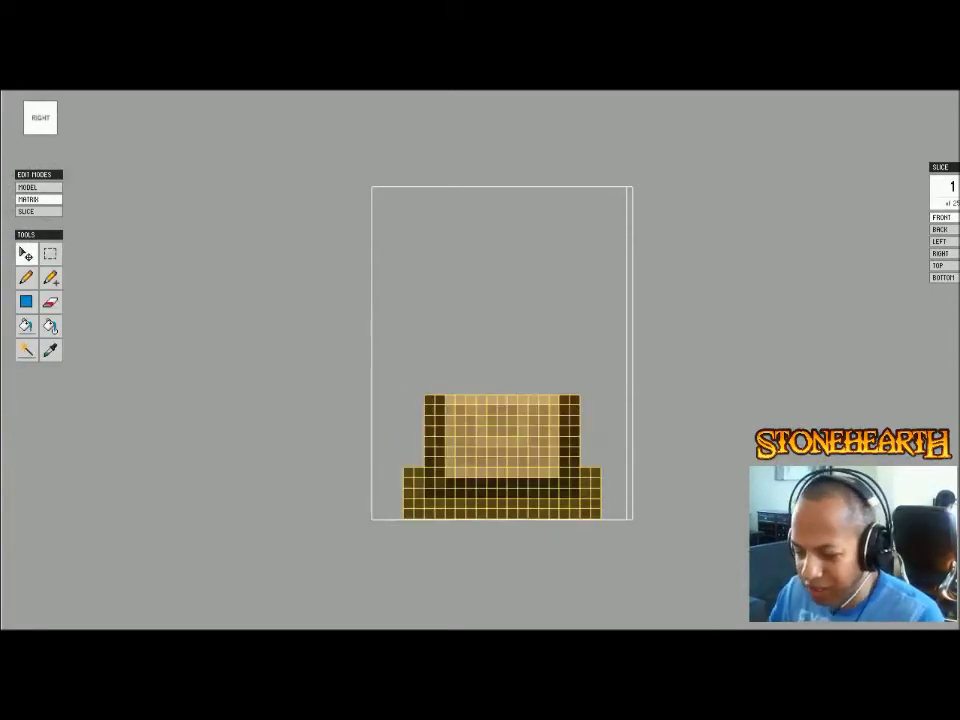
key("ctrl+d")
key("space")
key("Tab")
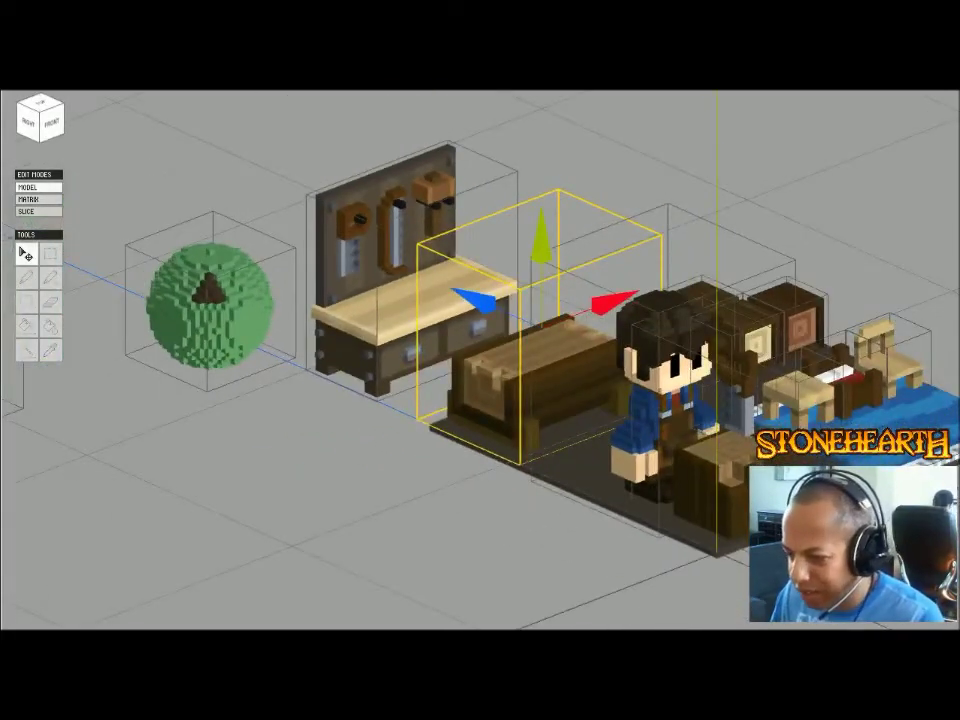
key("Escape")
double_click(530, 372)
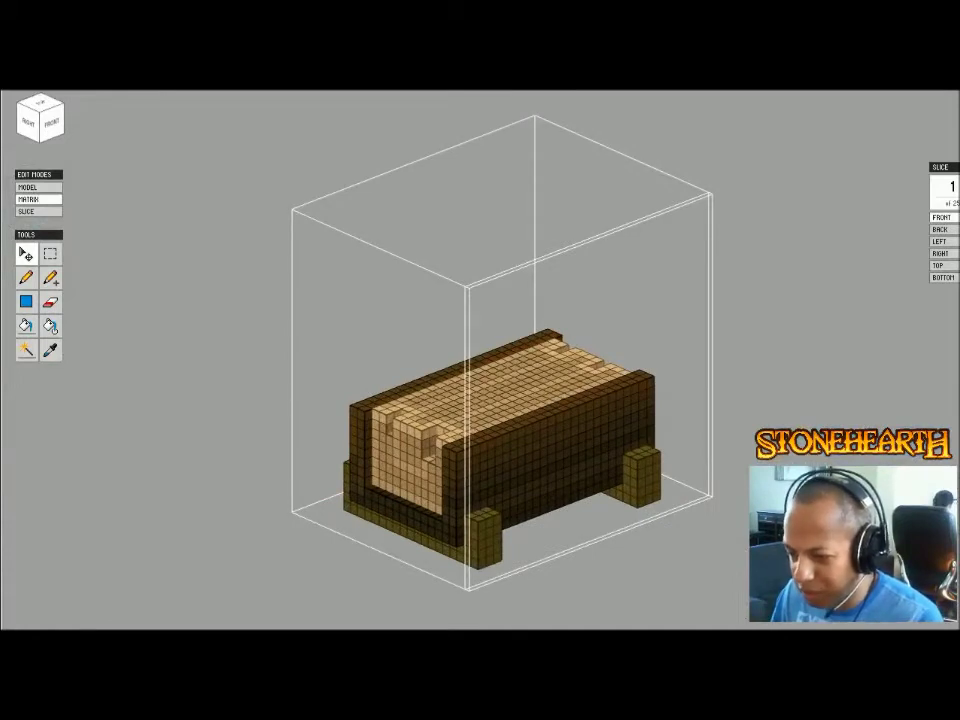
key("m")
left_click_drag(596, 562, 502, 343)
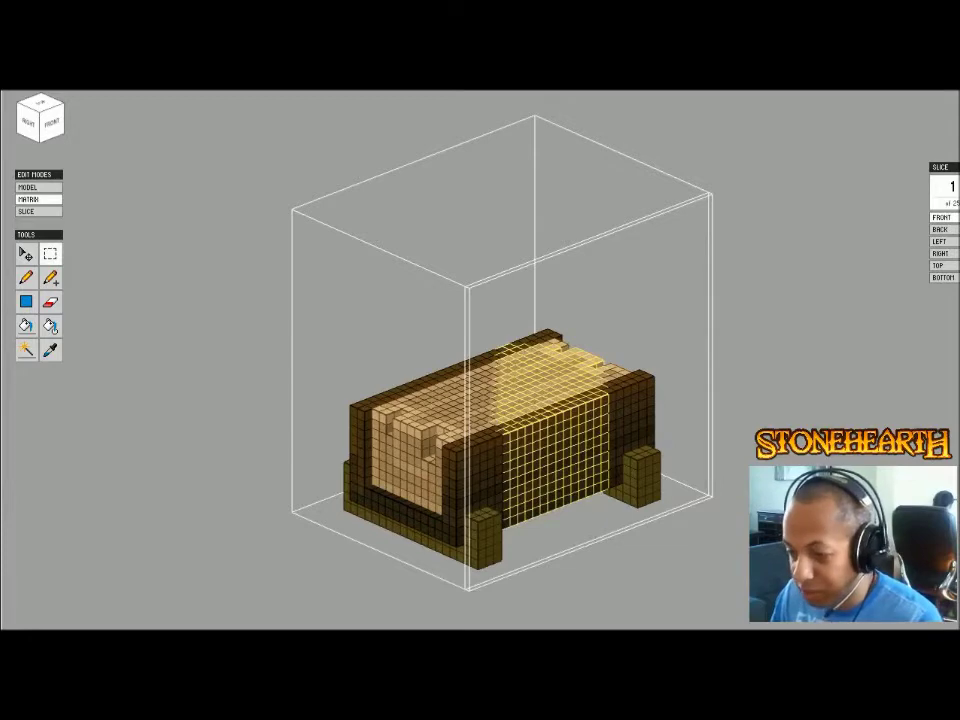
key("ctrl+d")
- Sink the top two voxel layers of the light core so its surface sits one voxel below the dark frame's rim
right_click_drag(502, 343, 455, 368)
scroll(480, 360, "up", 2)
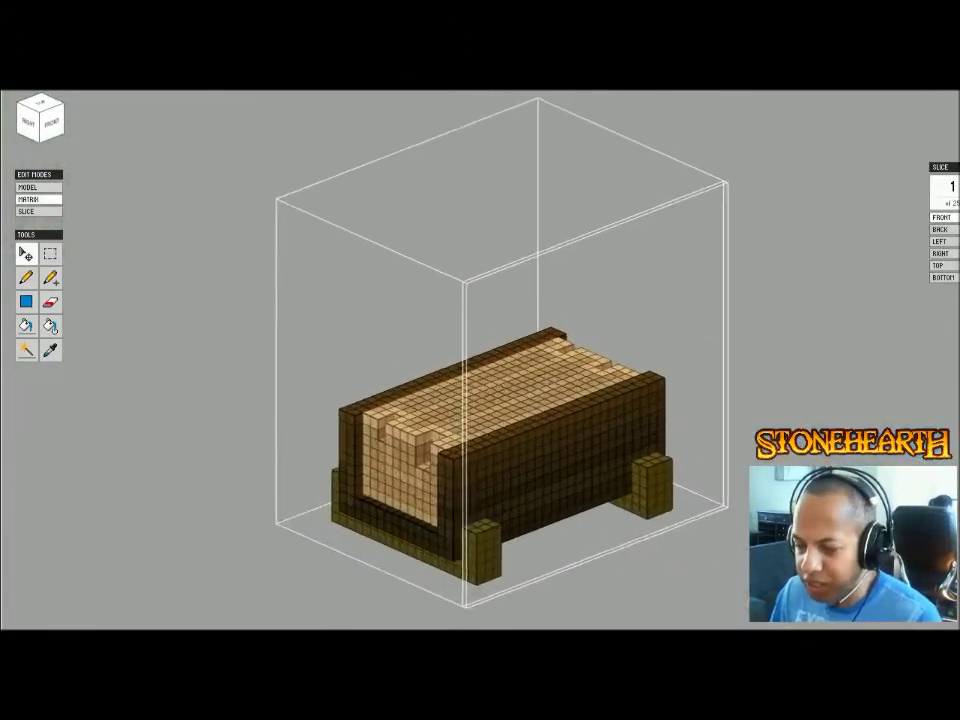
scroll(480, 360, "up", 4)
right_click_drag(480, 360, 612, 338)
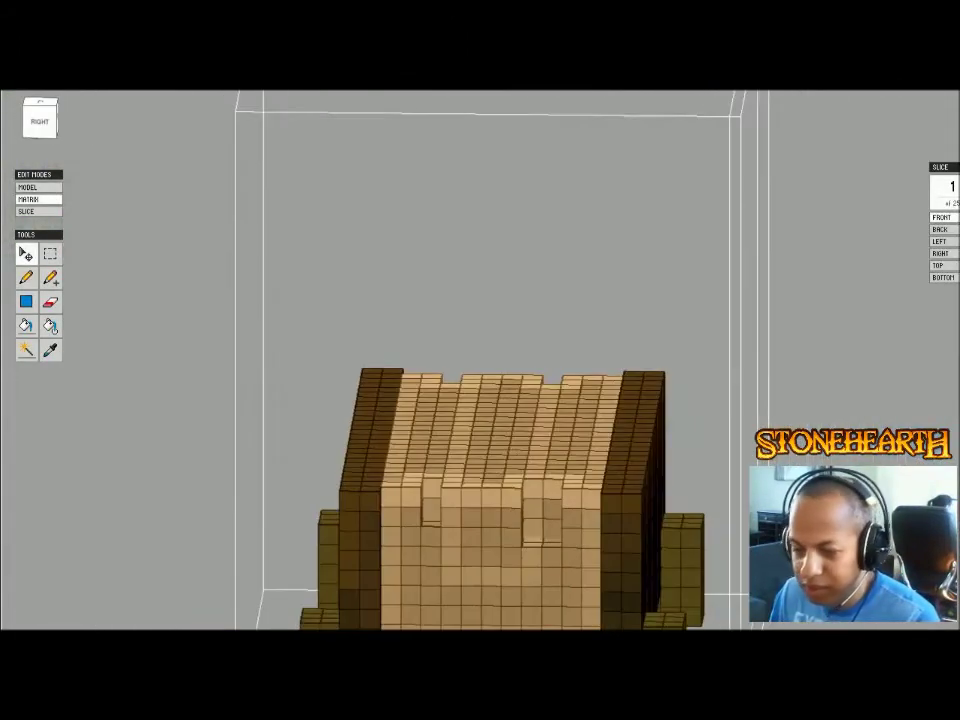
left_click(40, 121)
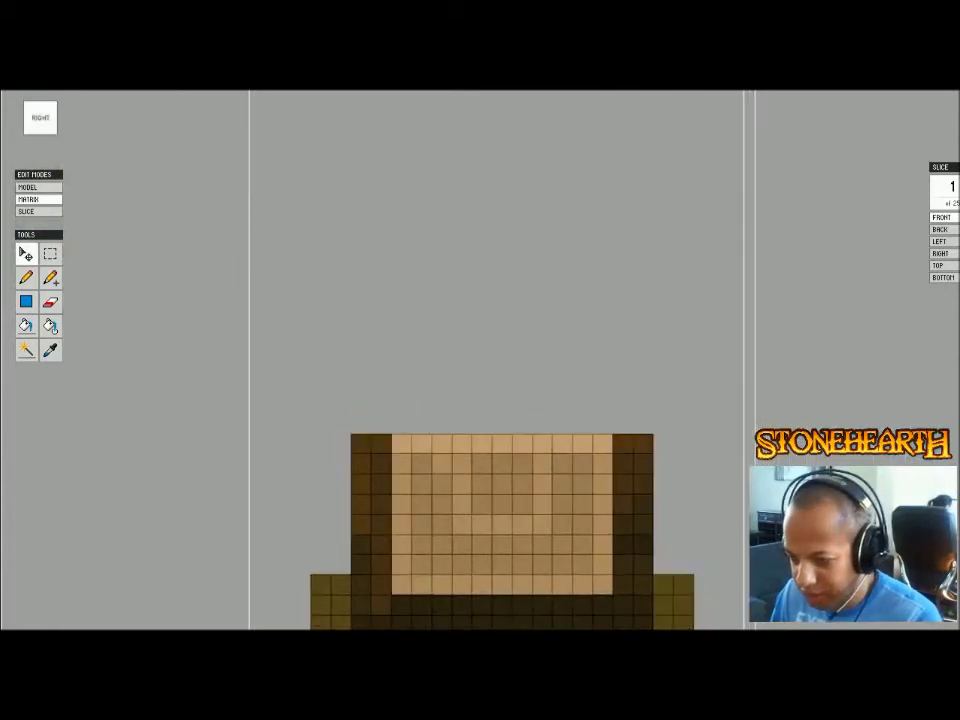
left_click_drag(396, 413, 598, 460, "ctrl")
left_click_drag(512, 358, 512, 399)
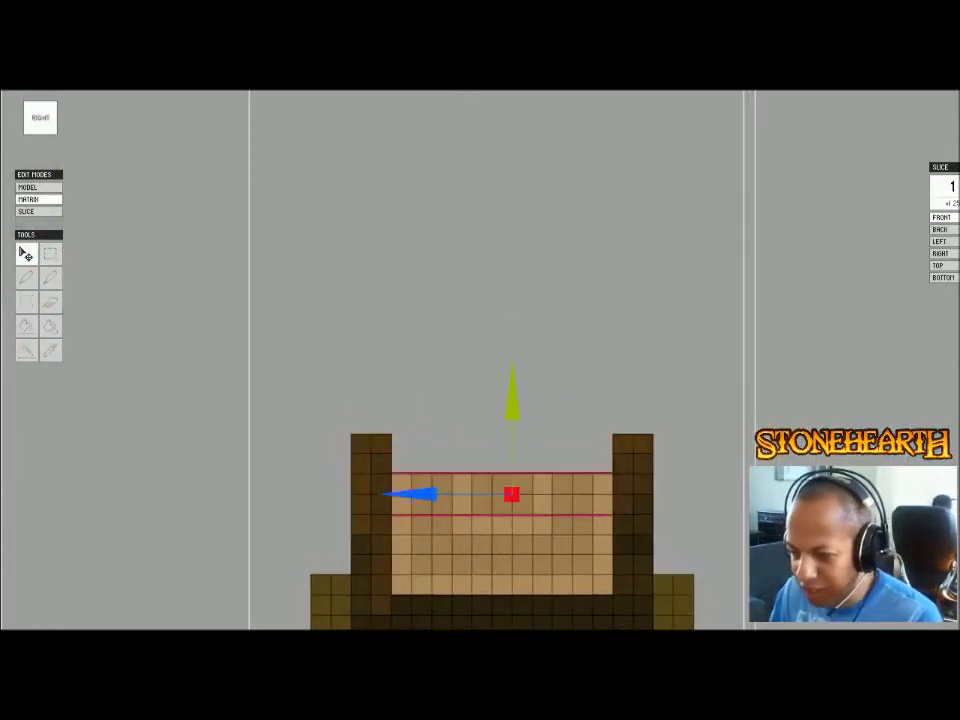
key("Up")
key("Return")
key("m")
left_click_drag(741, 274, 748, 302)
- Fill the small and large notches at the right-view end of the core with added wood voxels
mouse_move(748, 302)
right_mouse_down()
mouse_move(640, 380)
mouse_move(720, 335)
mouse_move(700, 337)
right_mouse_up()
middle_click_drag(700, 337, 790, 190)
scroll(790, 190, "up", 1)
right_click_drag(790, 190, 850, 205)
key("a")
left_click(490, 400)
left_click(488, 418)
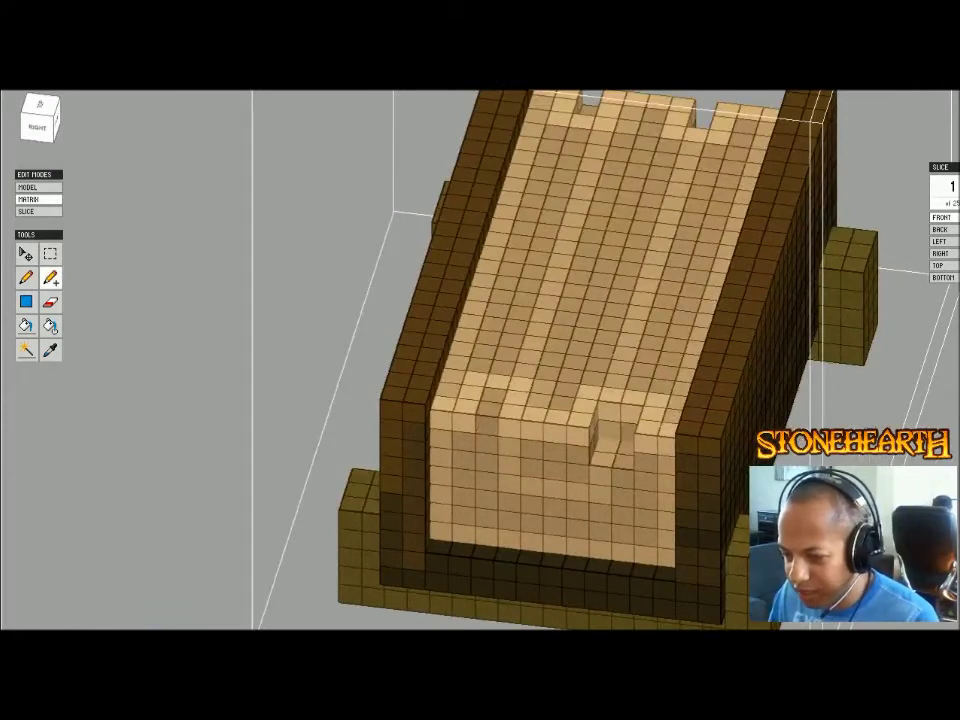
left_click(604, 430)
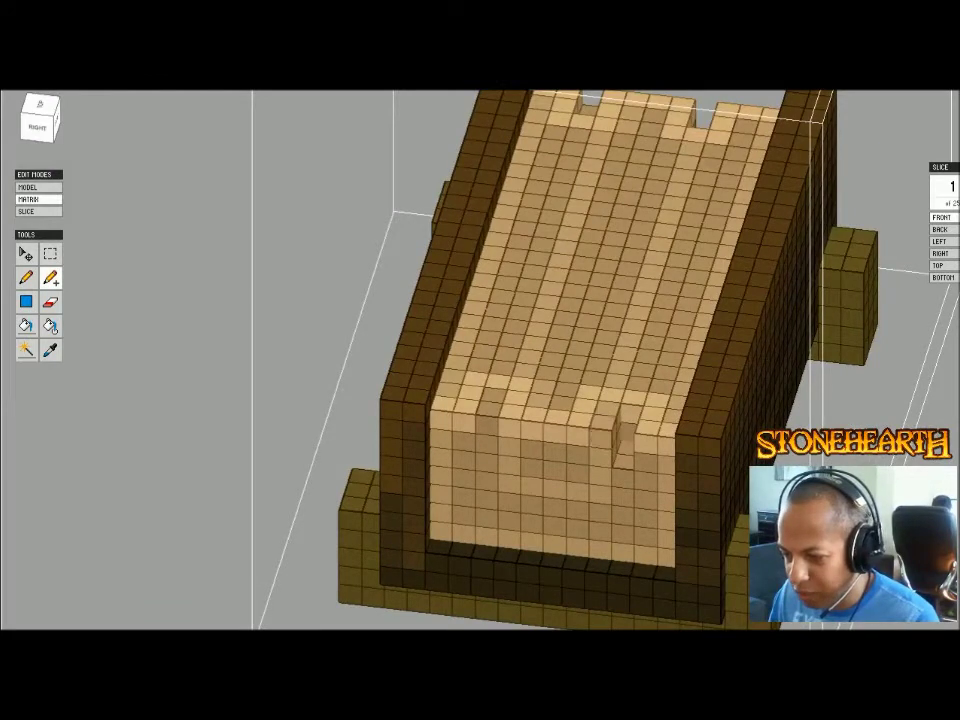
left_click(624, 453)
left_click(628, 420)
left_click(625, 436)
mouse_move(625, 436)
right_mouse_down()
mouse_move(695, 430)
mouse_move(625, 432)
right_mouse_up()
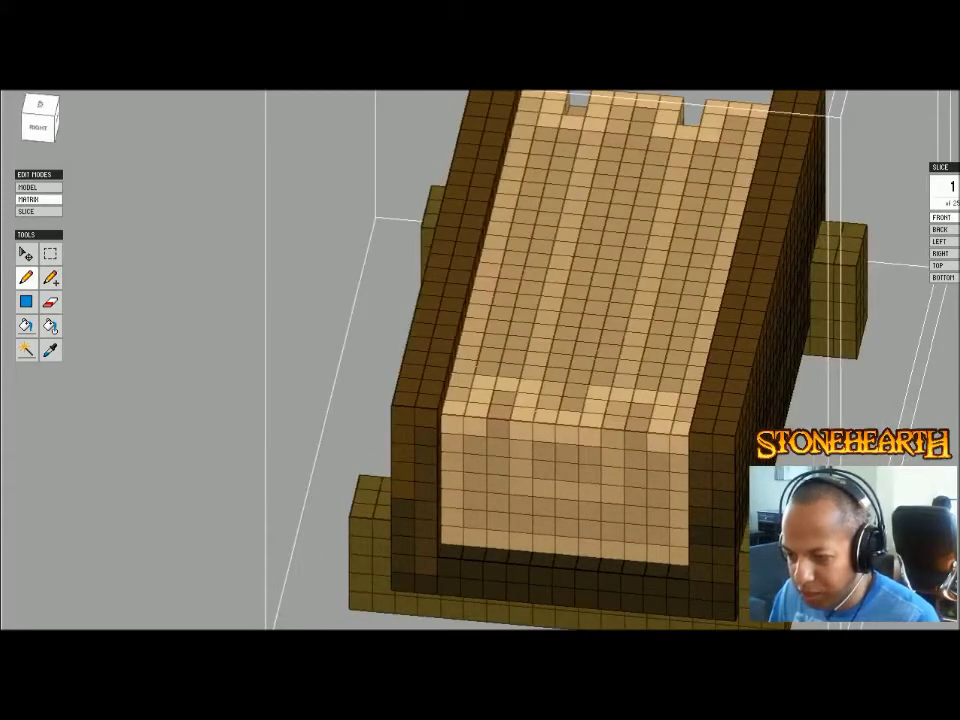
- Recolour the light highlight voxels around the filled notches to match the surrounding wood grain of the core
key("ctrl+z")
key("ctrl+z")
key("ctrl+z")
key("ctrl+z")
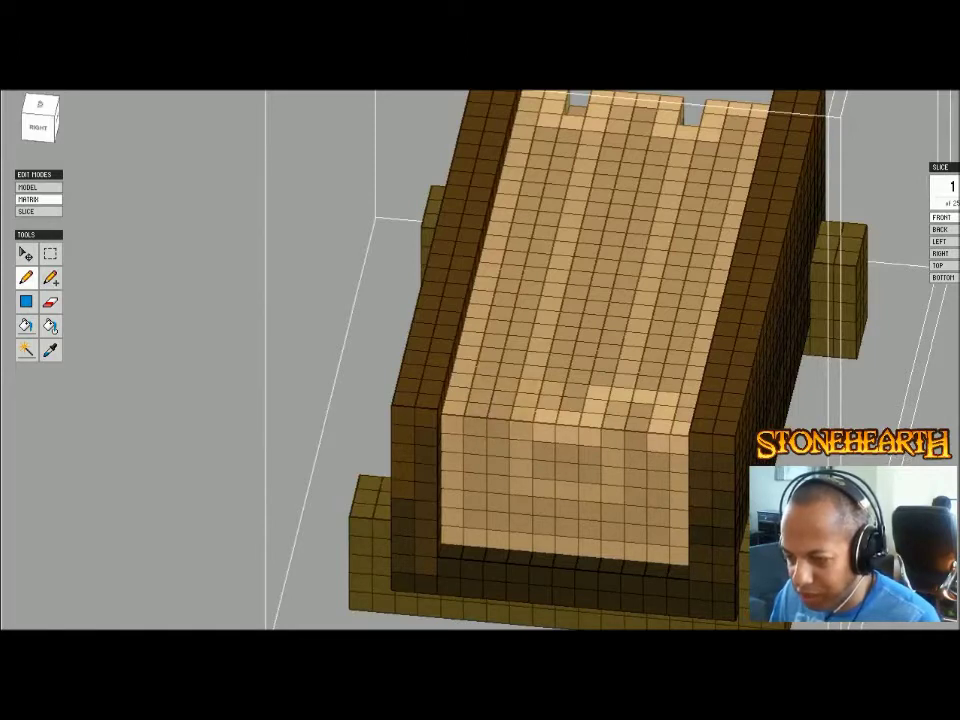
key("ctrl+z")
key("ctrl+z")
key("ctrl+z")
key("ctrl+z")
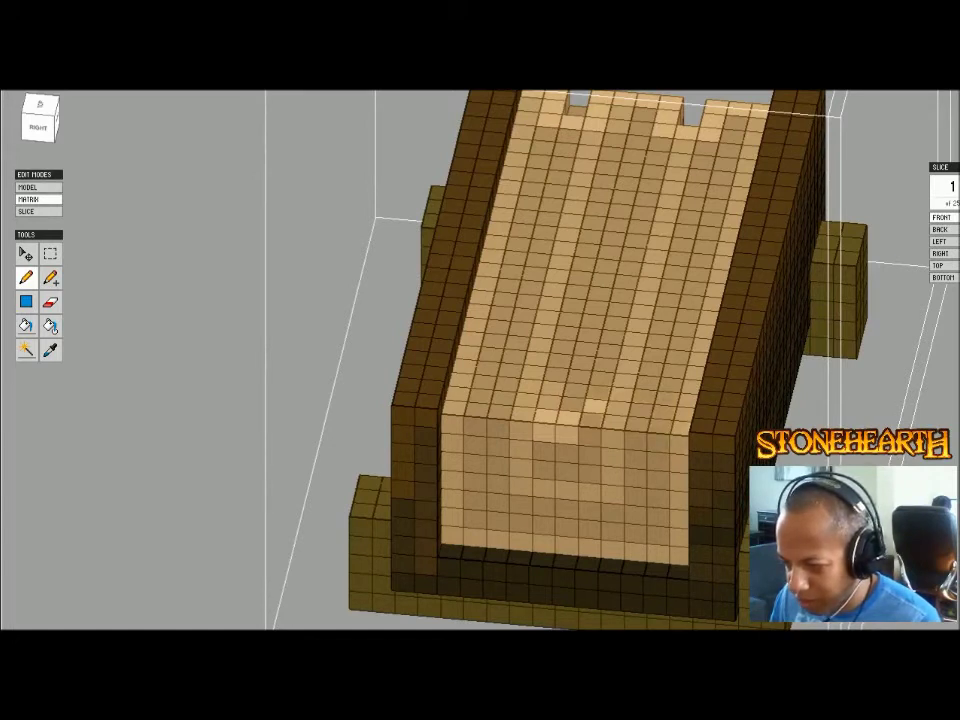
- Examine the lowered bench with its recessed, filled core on its own and beside the carpenter and other furniture
right_click_drag(552, 390, 430, 390)
key("Tab")
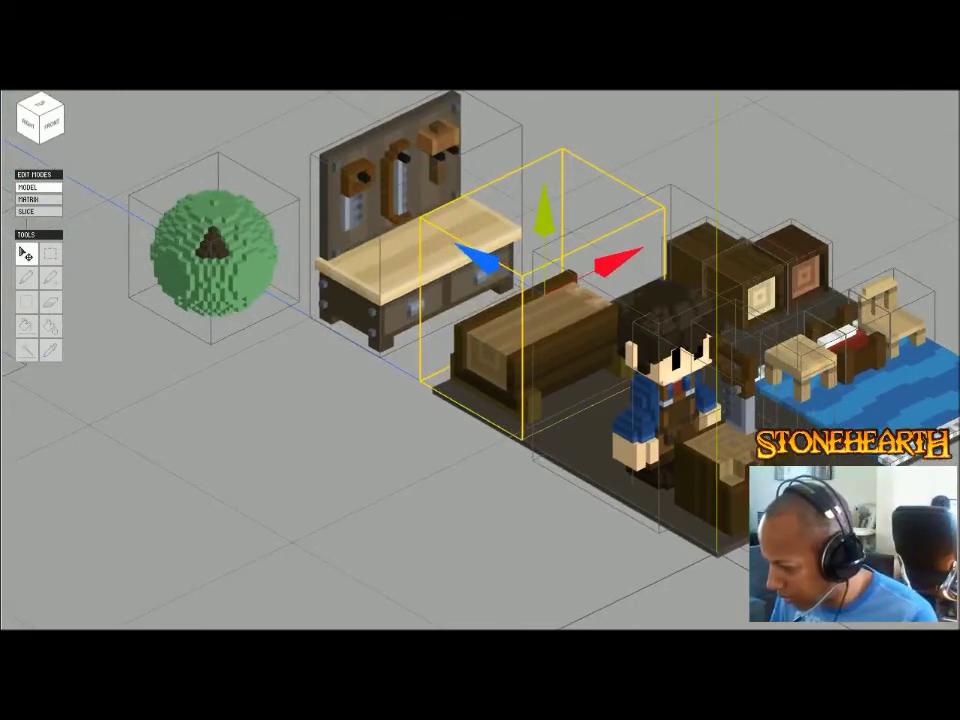
scroll(480, 360, "up", 2)
scroll(480, 360, "down", 1)
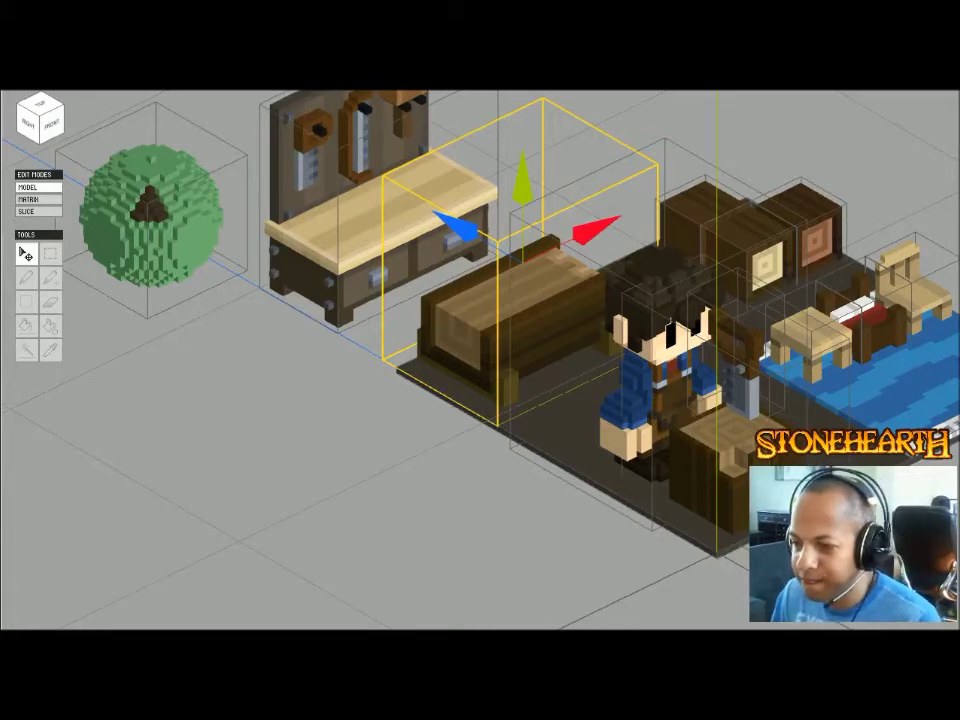
key("Tab")
scroll(480, 360, "up", 3)
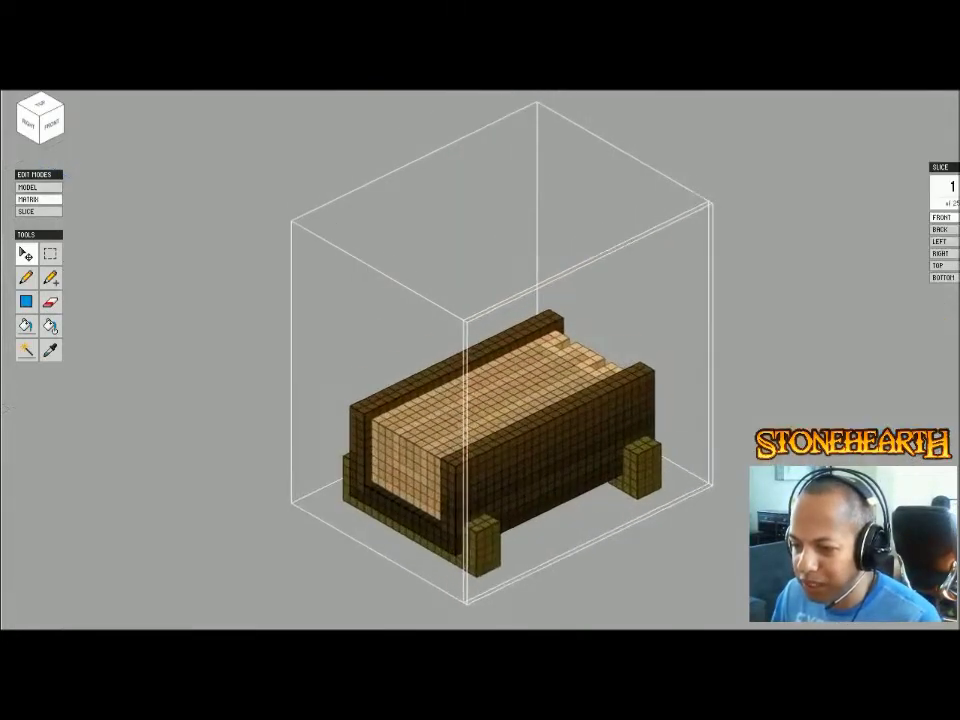
key("Tab")
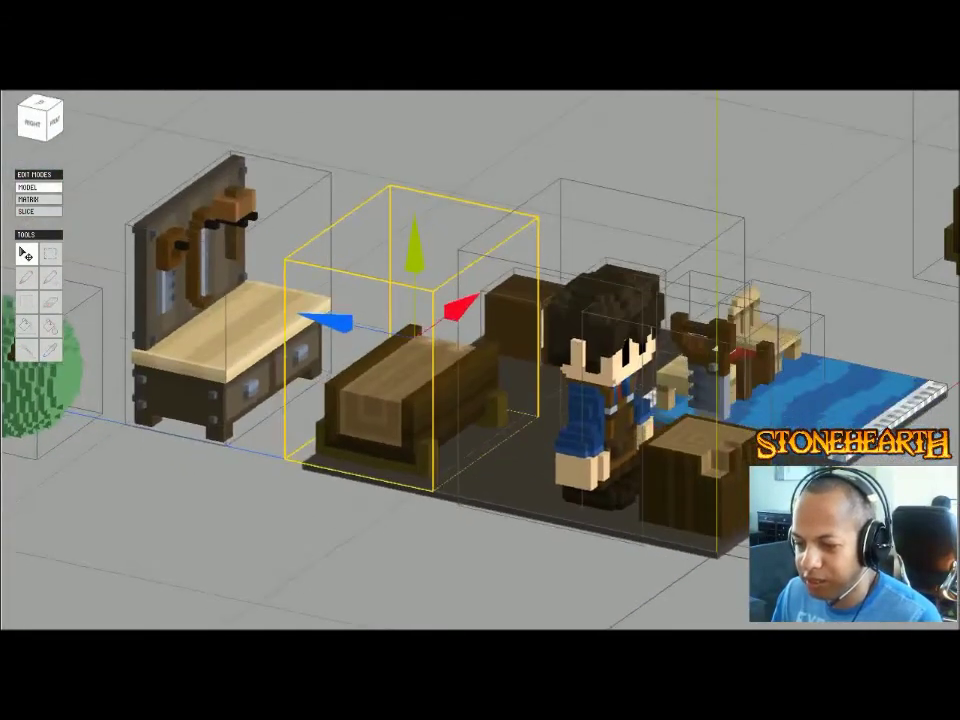
key("Tab")
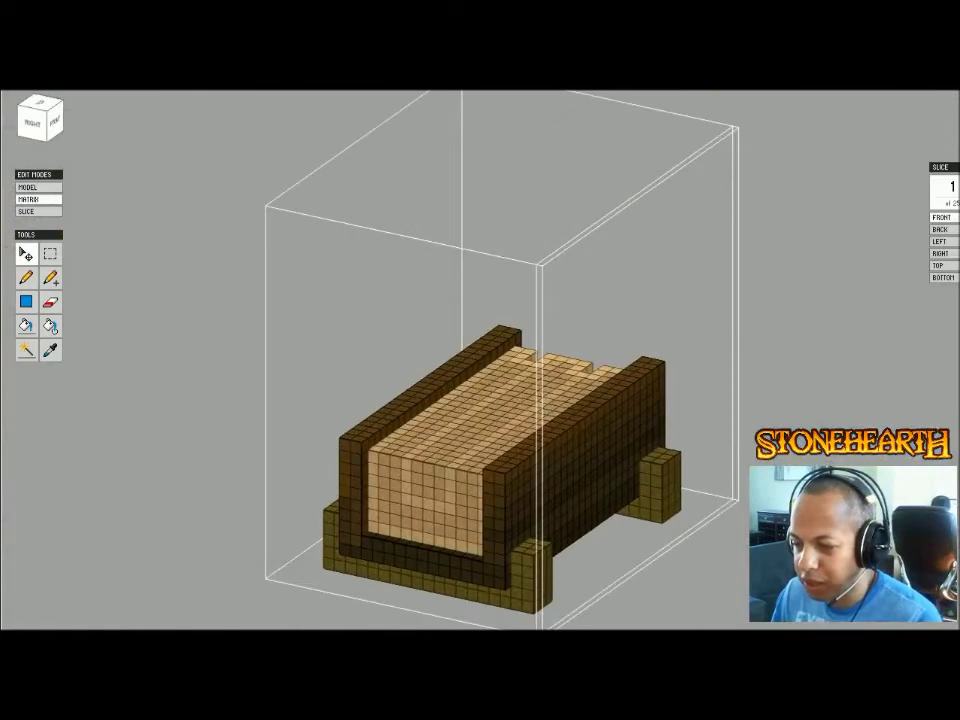
- Show the log bench from its right side in Matrix mode with box selection active
key("Tab")
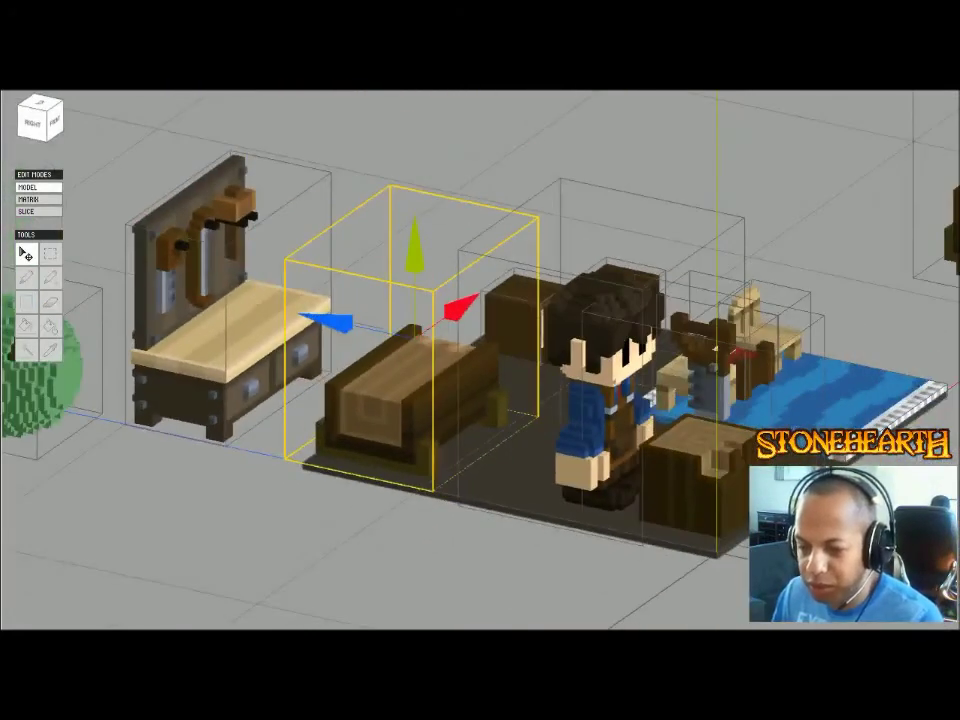
key("Tab")
left_click(32, 122)
left_click(50, 254)
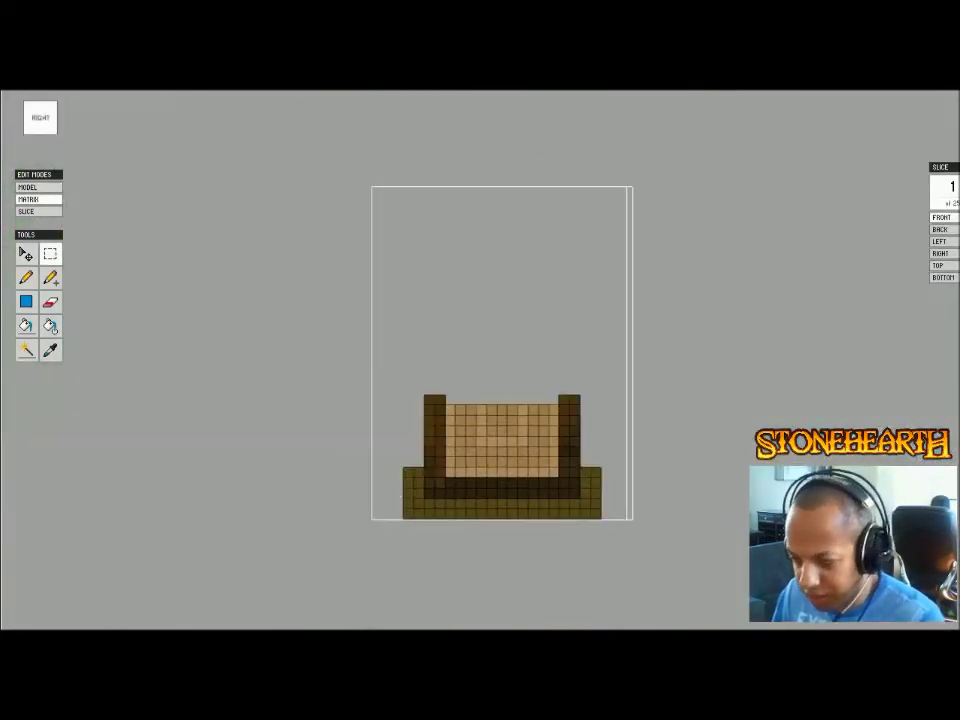
left_click_drag(509, 372, 606, 524)
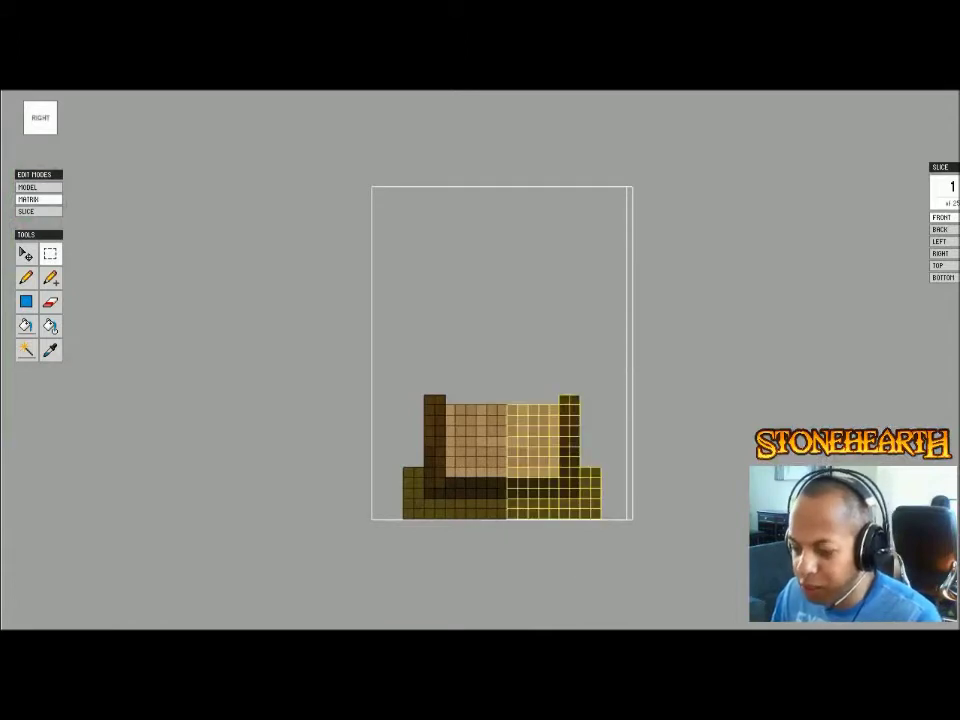
key("ctrl+v")
left_click_drag(456, 457, 363, 457)
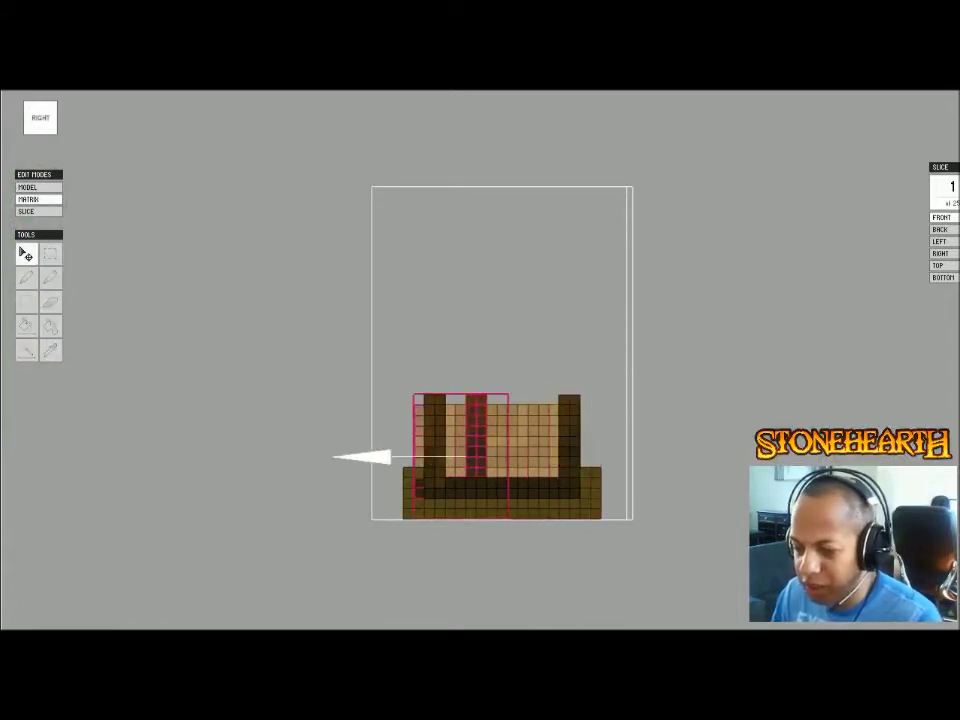
key("Escape")
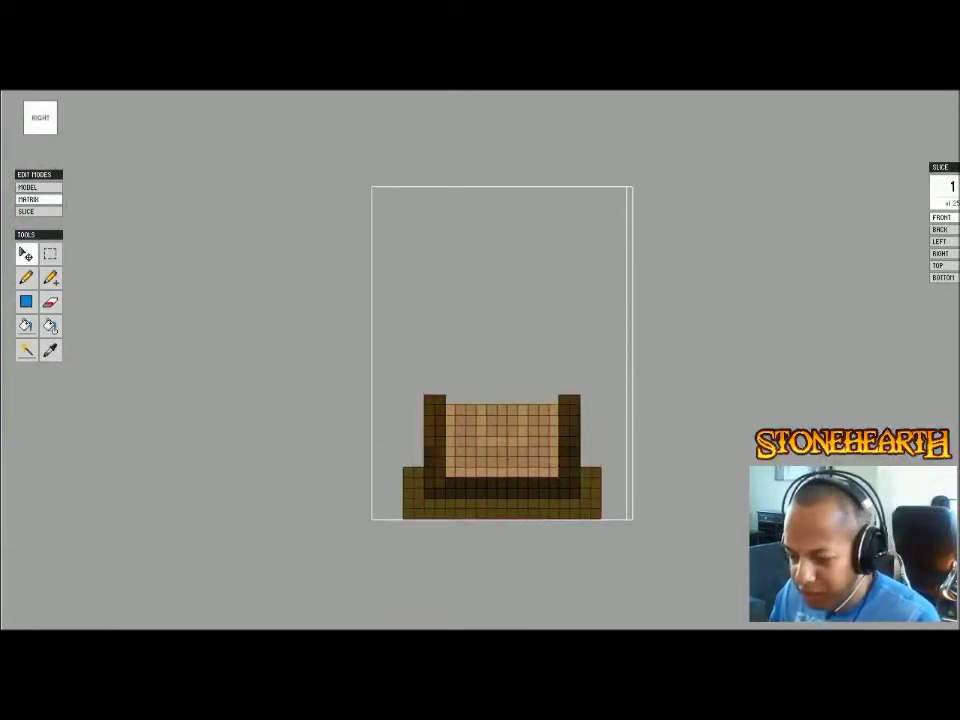
- Replace the left half of the log bench with a mirrored copy of its right half
left_click_drag(296, 341, 495, 561)
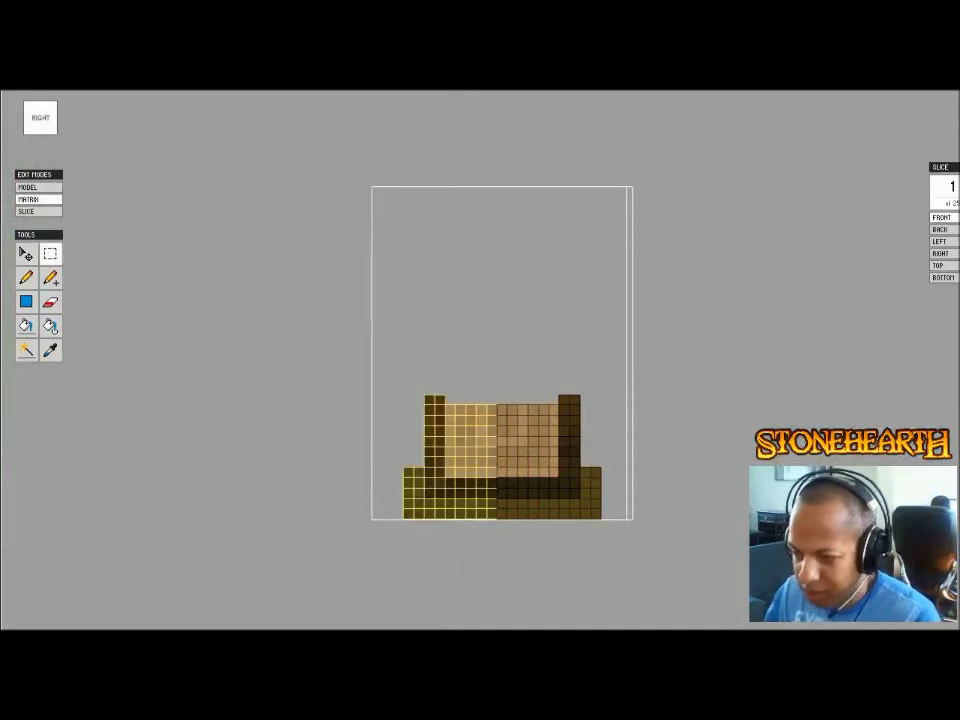
key("Delete")
key("ctrl+a")
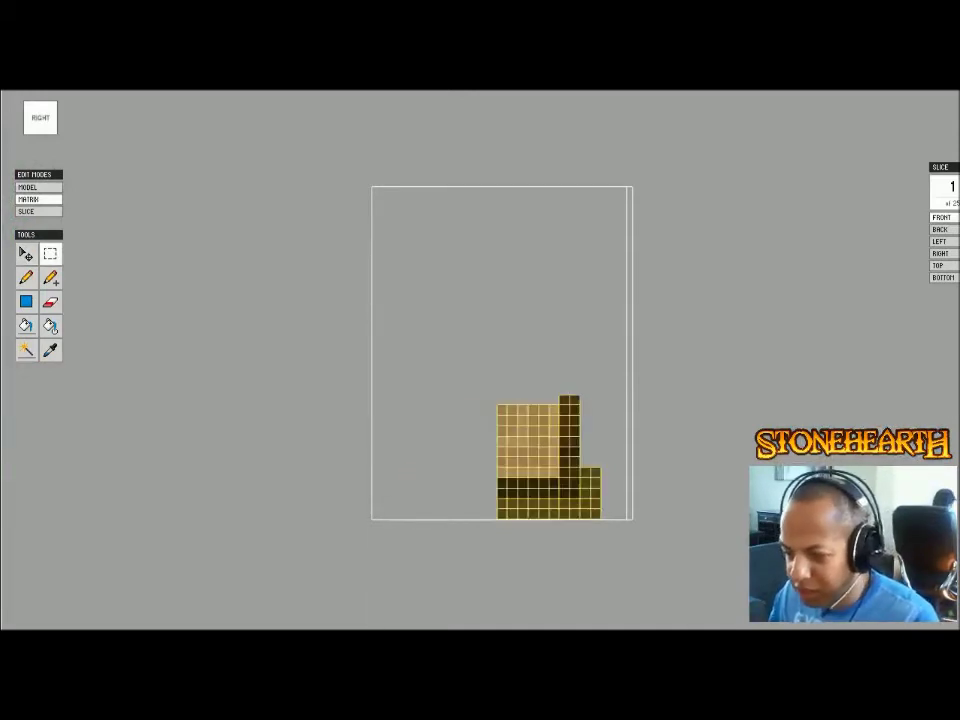
key("ctrl+v")
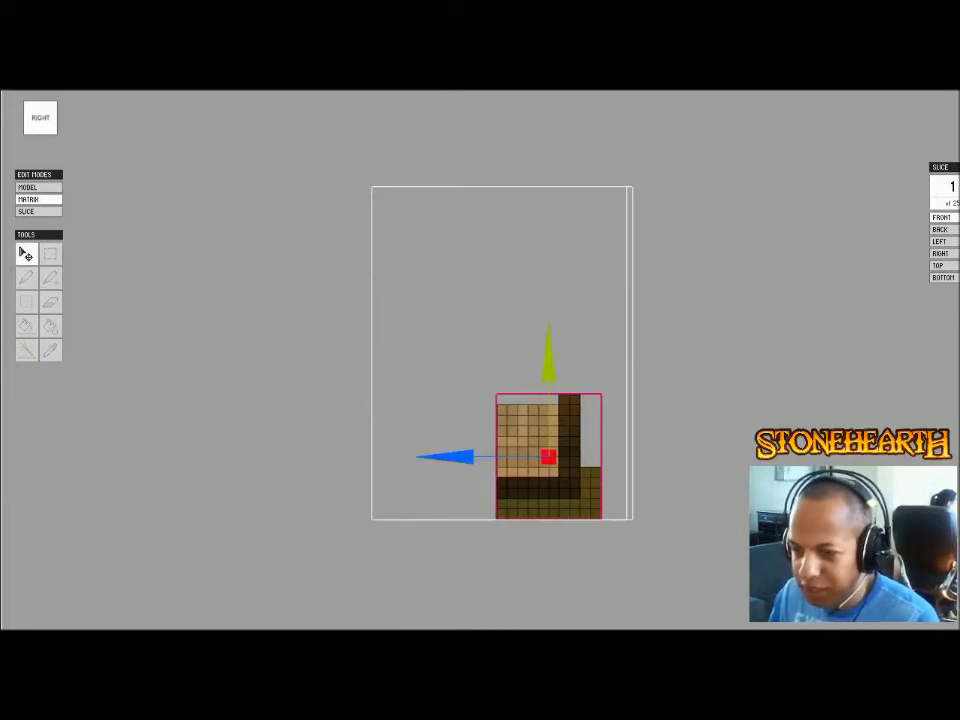
key("shift+z")
mouse_move(350, 457)
left_mouse_down()
mouse_move(328, 457)
mouse_move(350, 457)
left_mouse_up()
key("Tab")
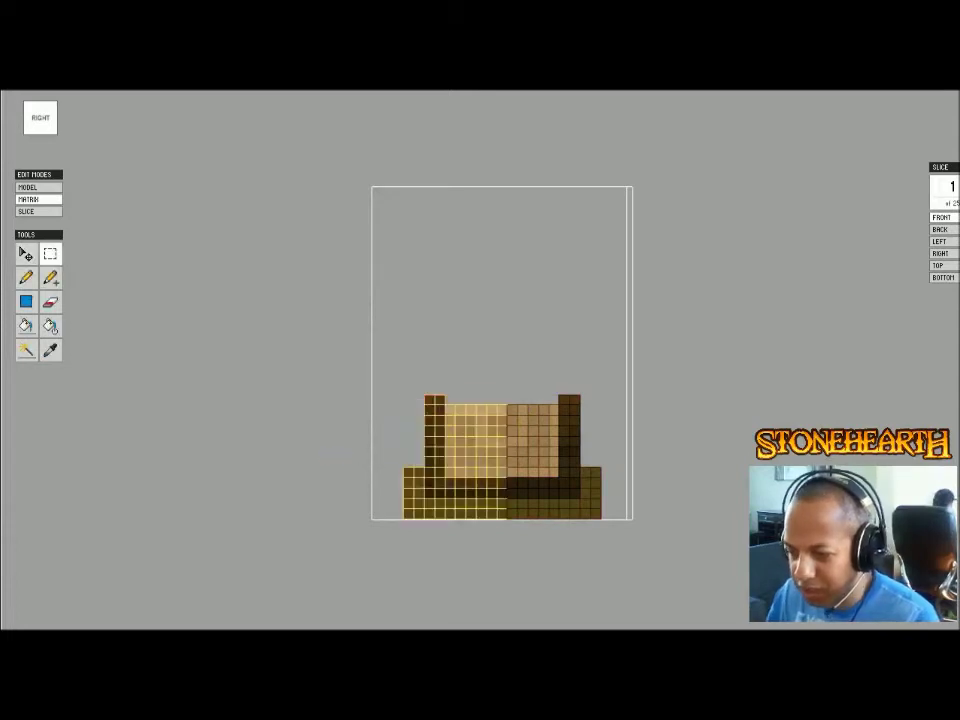
key("ctrl+d")
- Fill in and recolour the voxels along the top edge of the log's near end to match the wood grain
mouse_move(500, 360)
right_mouse_down()
mouse_move(440, 425)
mouse_move(500, 425)
right_mouse_up()
scroll(480, 360, "up", 4)
scroll(480, 360, "up", 1)
key("b")
left_click(500, 557)
left_click(481, 557)
left_click(481, 538)
left_click(481, 530)
right_click_drag(481, 530, 430, 512)
key("a")
left_click(425, 543)
left_click(428, 527)
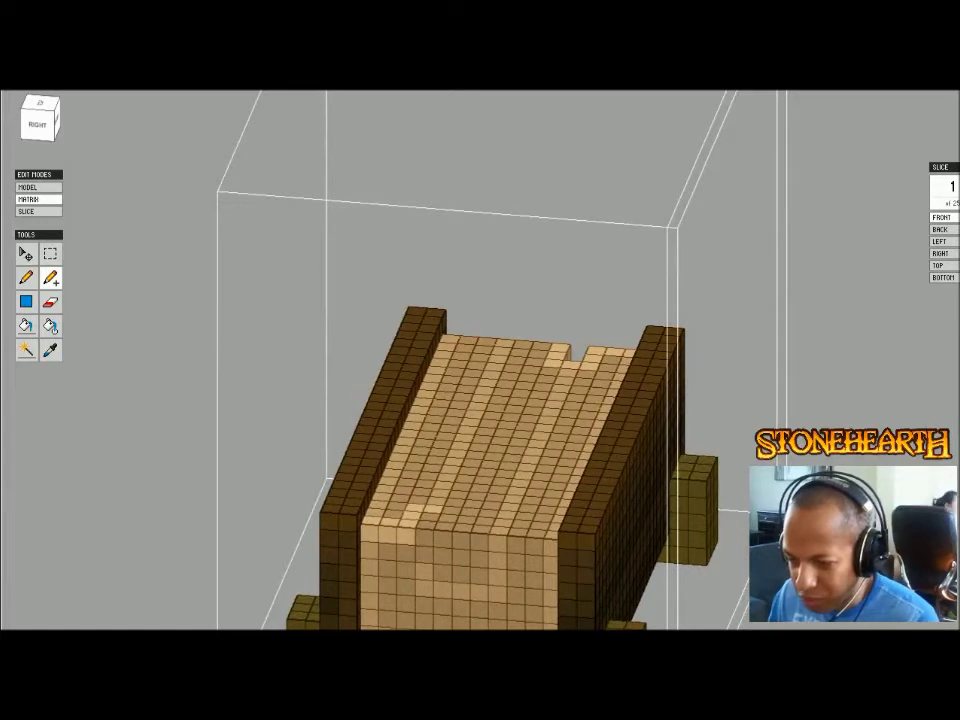
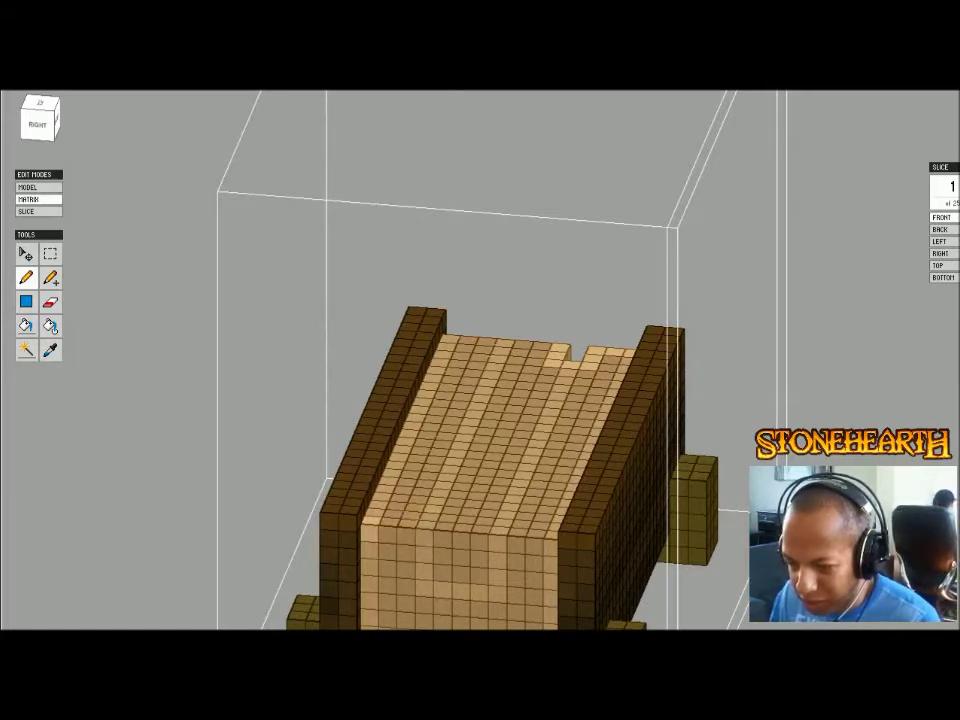
- Fill the notch in the log's opposite end and repaint its voxels to continue the wood grain
right_click_drag(600, 360, 285, 360)
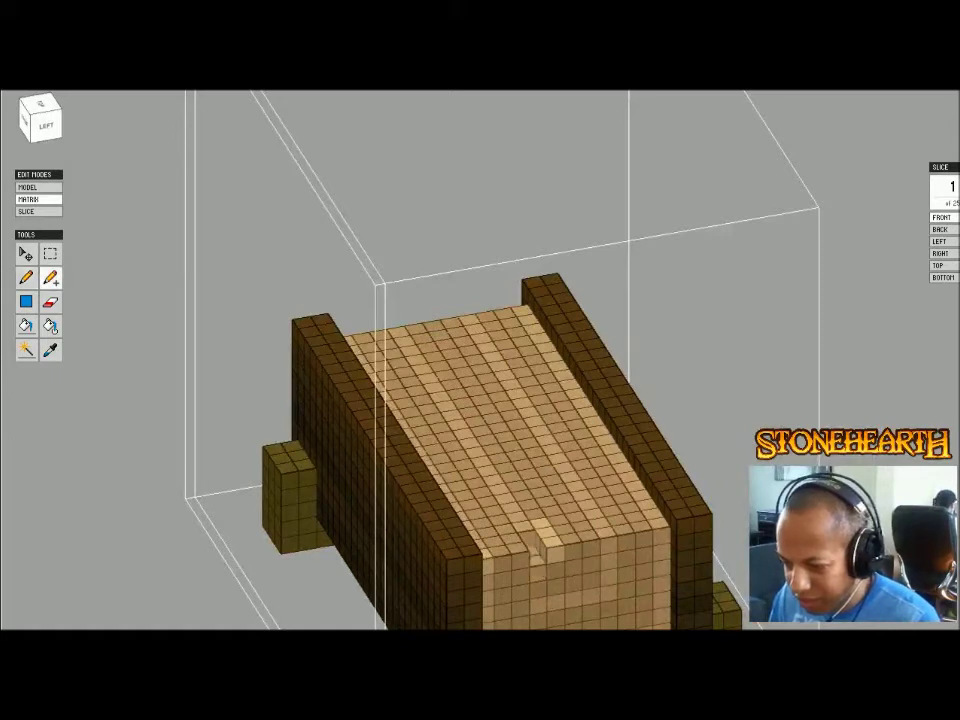
left_click(536, 548)
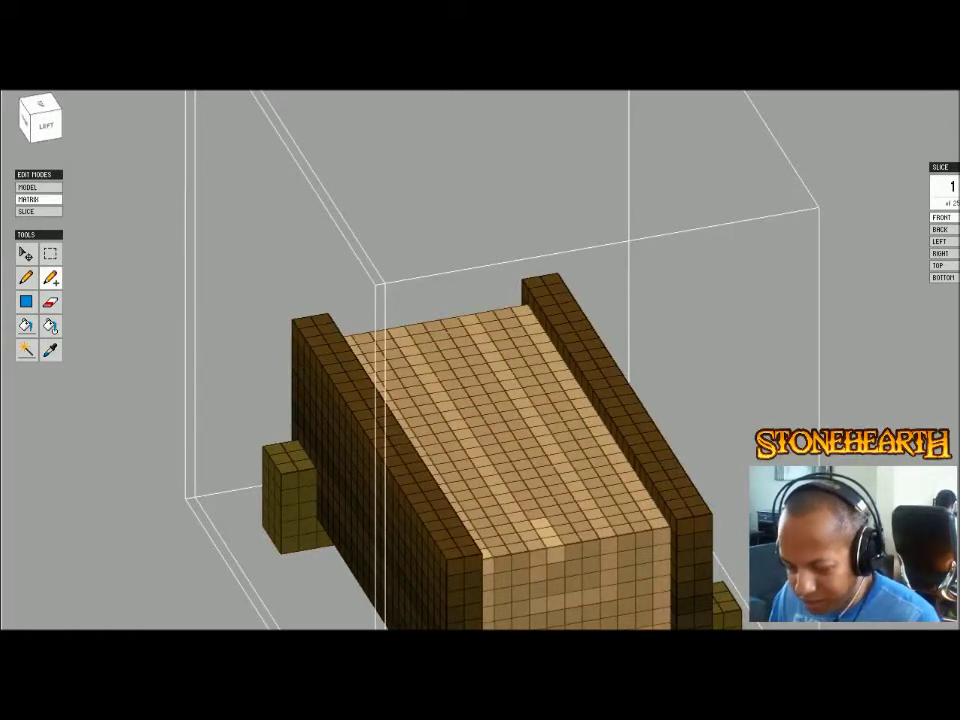
key("b")
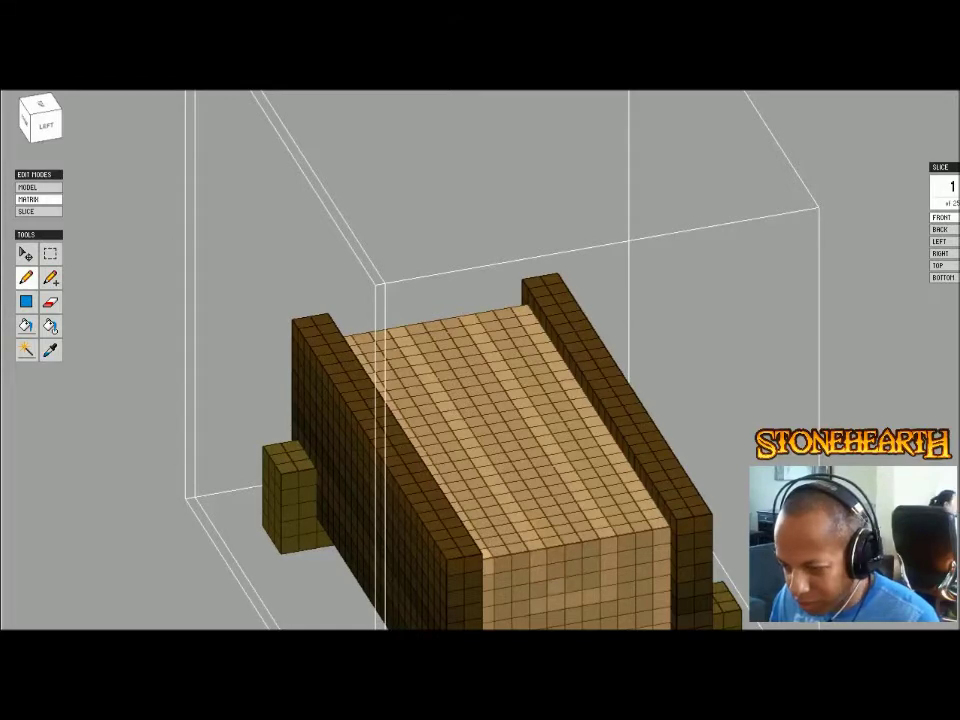
right_click_drag(540, 588, 430, 598)
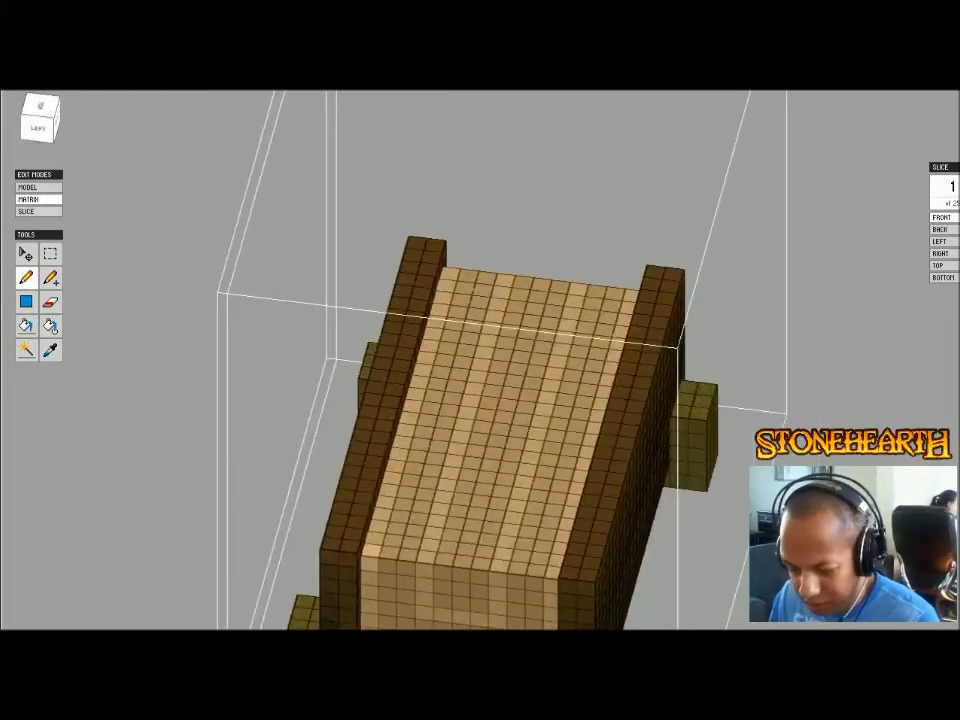
- Examine the log bench's end grain and side rails among the other scene models
key("Tab")
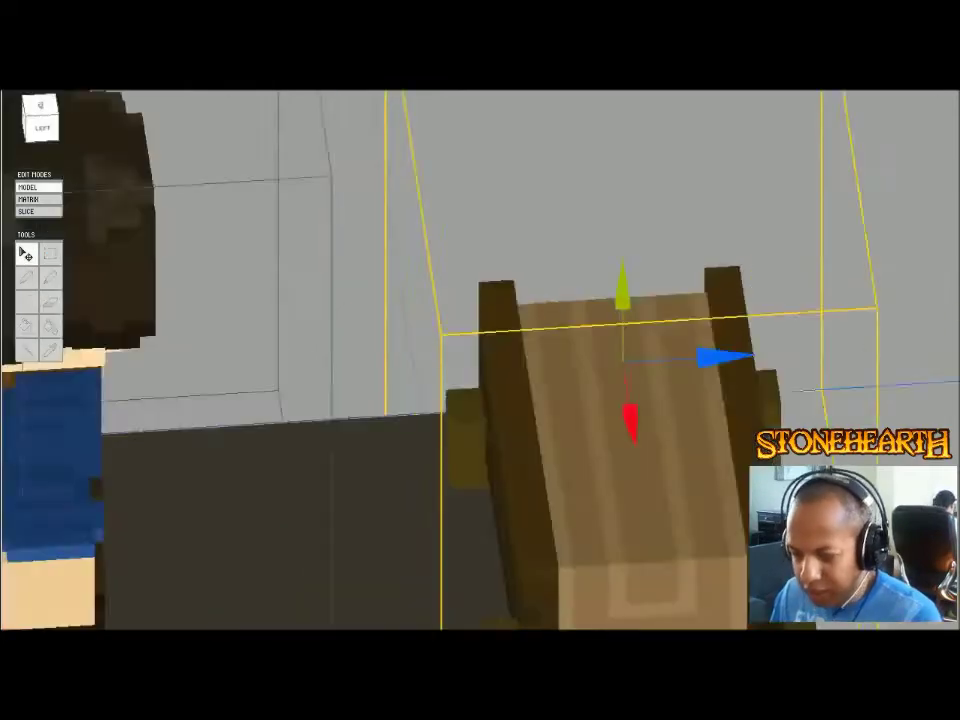
left_click(690, 585)
scroll(690, 585, "up", 2)
scroll(480, 360, "up", 2)
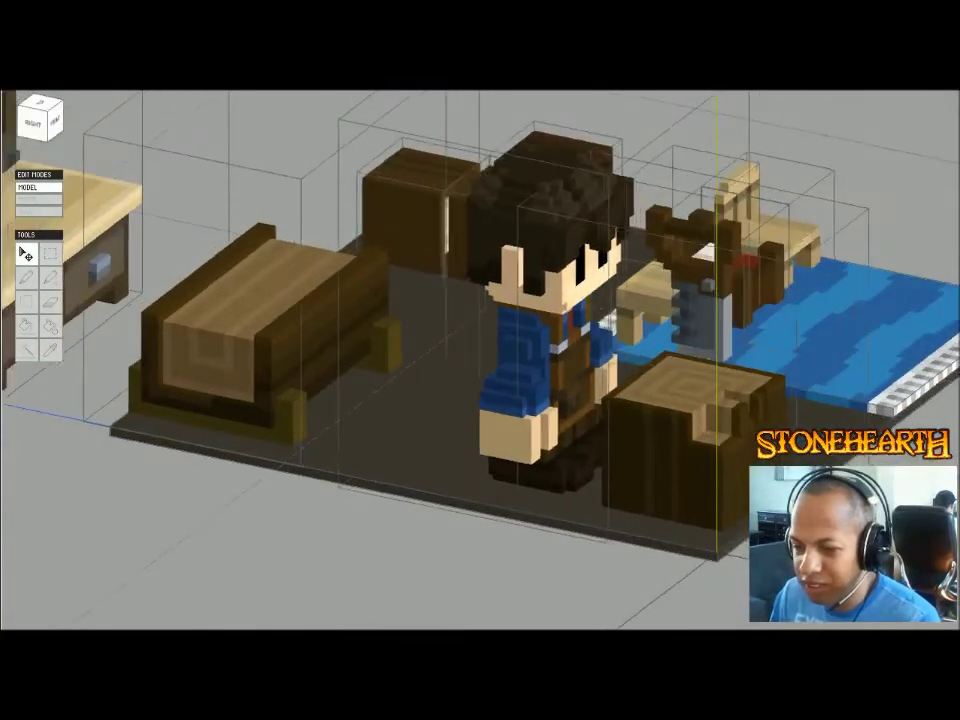
middle_click_drag(480, 360, 610, 360)
scroll(610, 360, "up", 2)
middle_click_drag(335, 290, 365, 268)
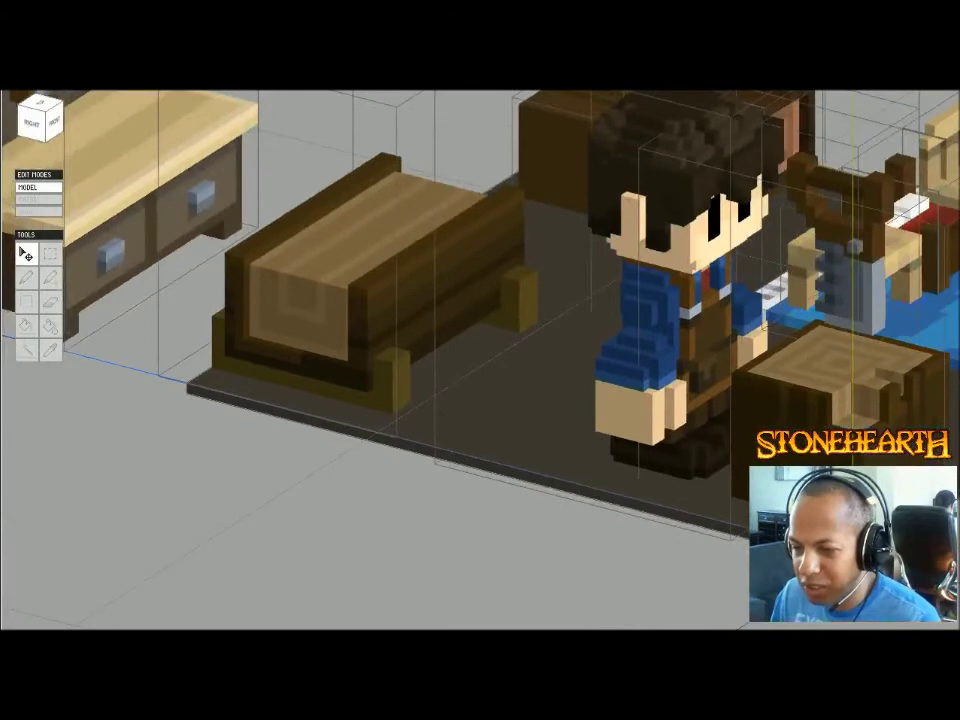
- Repaint the uneven voxels along the dark base beneath the log's end
double_click(365, 268)
middle_click_drag(420, 310, 479, 409)
scroll(480, 360, "up", 3)
right_click_drag(480, 400, 545, 400)
middle_click_drag(545, 400, 545, 270)
key("b")
left_click_drag(476, 496, 352, 487)
- Erase a narrow notch in the top edge of the front rail and paint a crack below it
mouse_move(352, 487)
right_mouse_down()
mouse_move(262, 487)
mouse_move(276, 487)
mouse_move(180, 510)
right_mouse_up()
key("e")
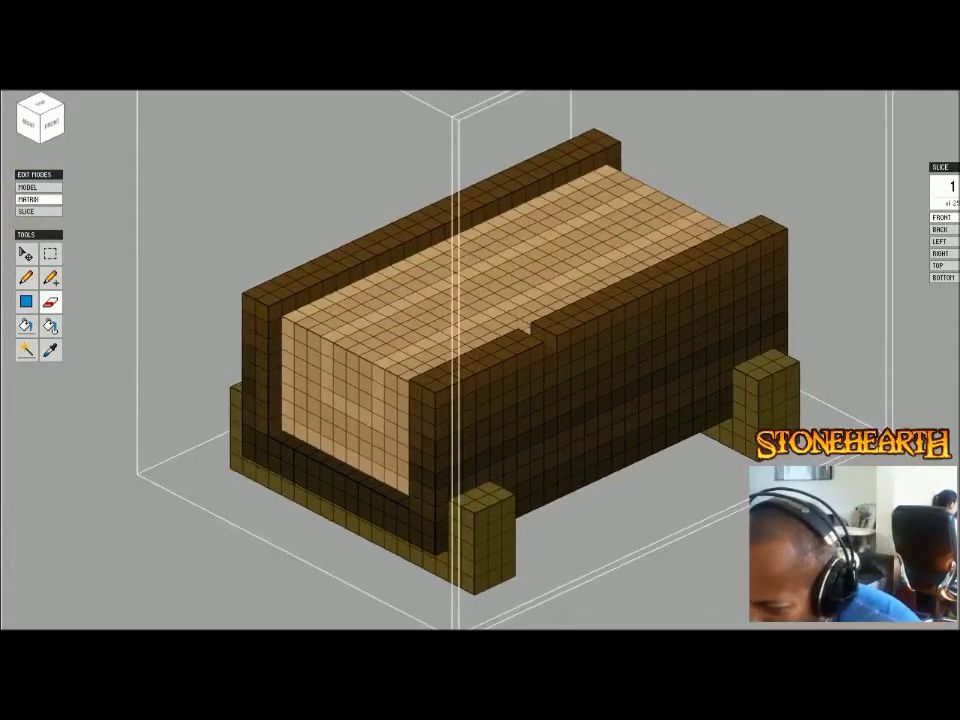
right_click_drag(527, 328, 474, 362)
left_click(478, 368)
mouse_move(478, 364)
right_mouse_down()
mouse_move(454, 356)
mouse_move(508, 348)
right_mouse_up()
key("b")
left_click(493, 358)
- Erase a second narrow notch in the front rail's top edge, between the first notch and the far end
key("e")
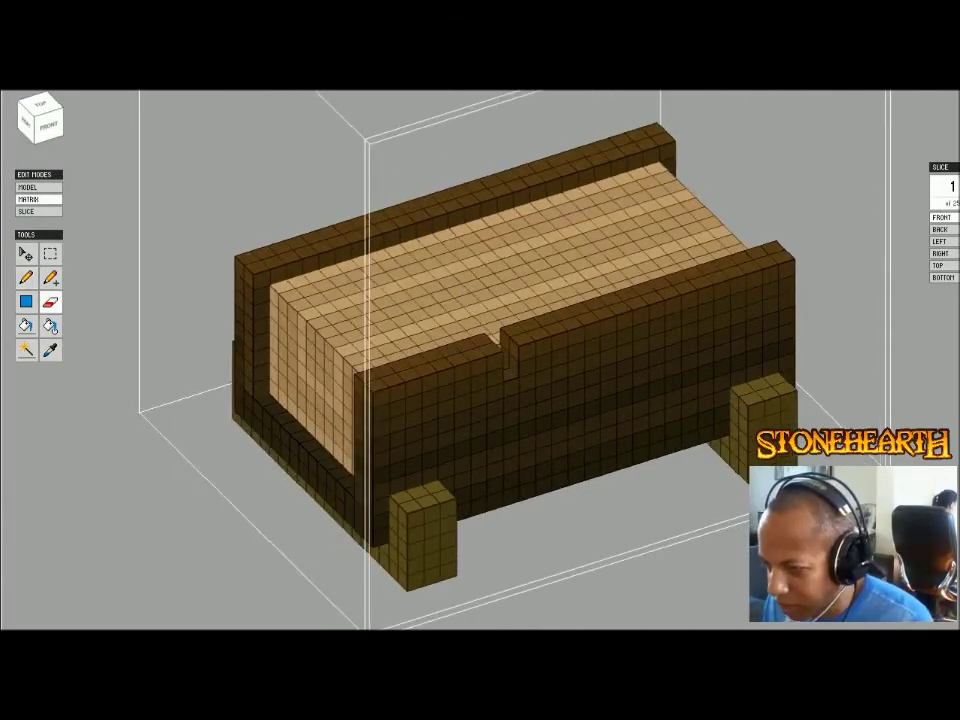
left_click(617, 309)
left_click(609, 302)
right_click_drag(609, 305, 650, 315)
right_click_drag(520, 345, 423, 348)
key("b")
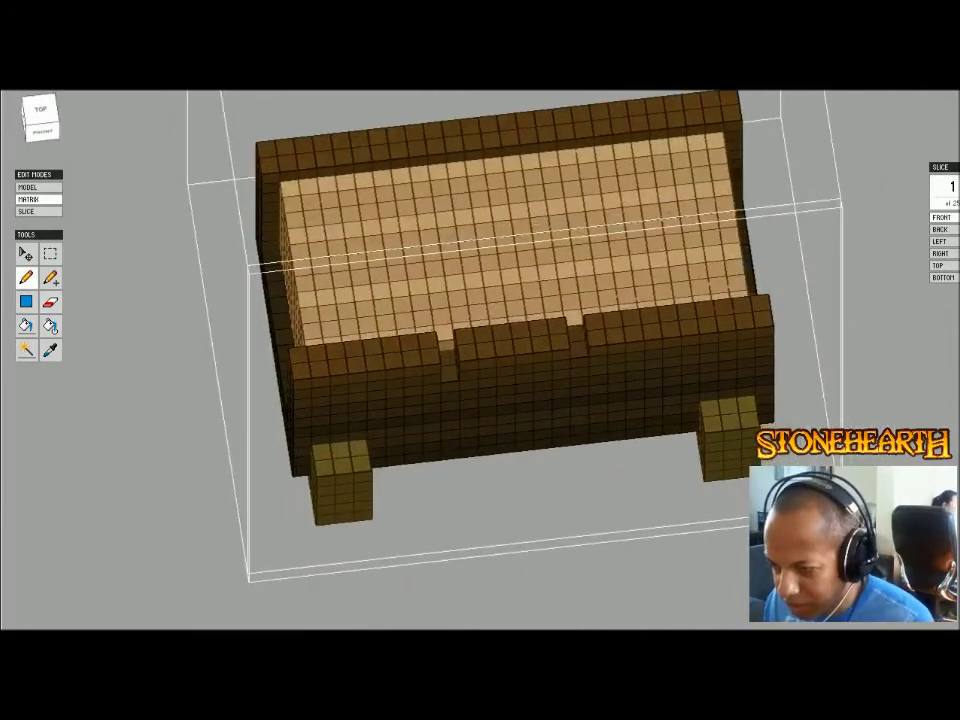
- Examine the notched front rail both up close and beside the carpenter's tool bench
key("Tab")
right_click_drag(500, 380, 420, 378)
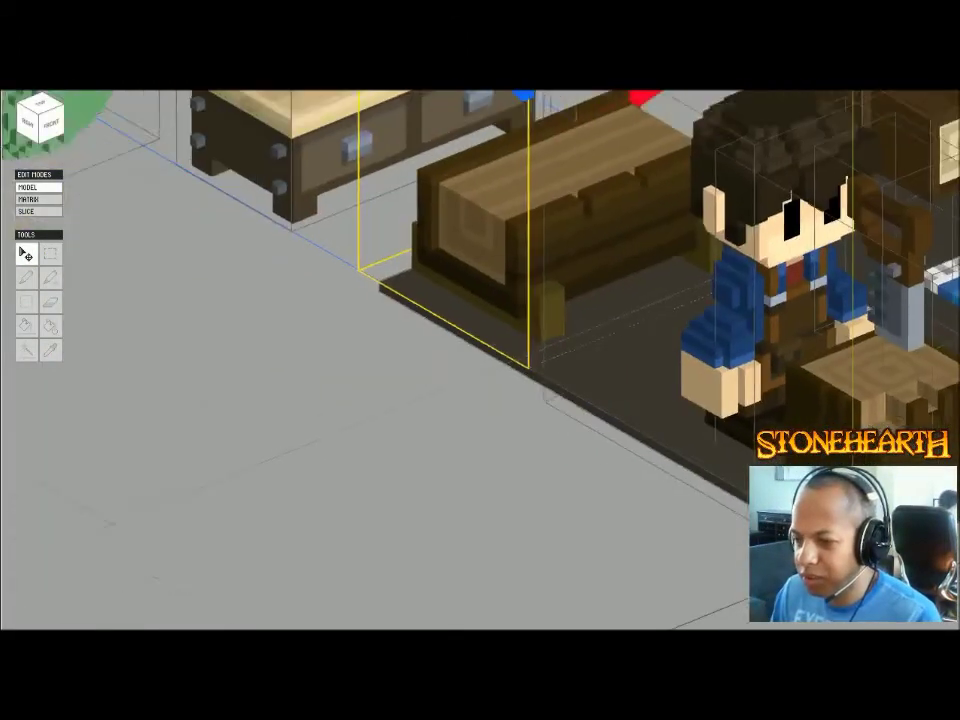
scroll(480, 380, "down", 3)
middle_click_drag(500, 360, 391, 388)
scroll(480, 380, "down", 1)
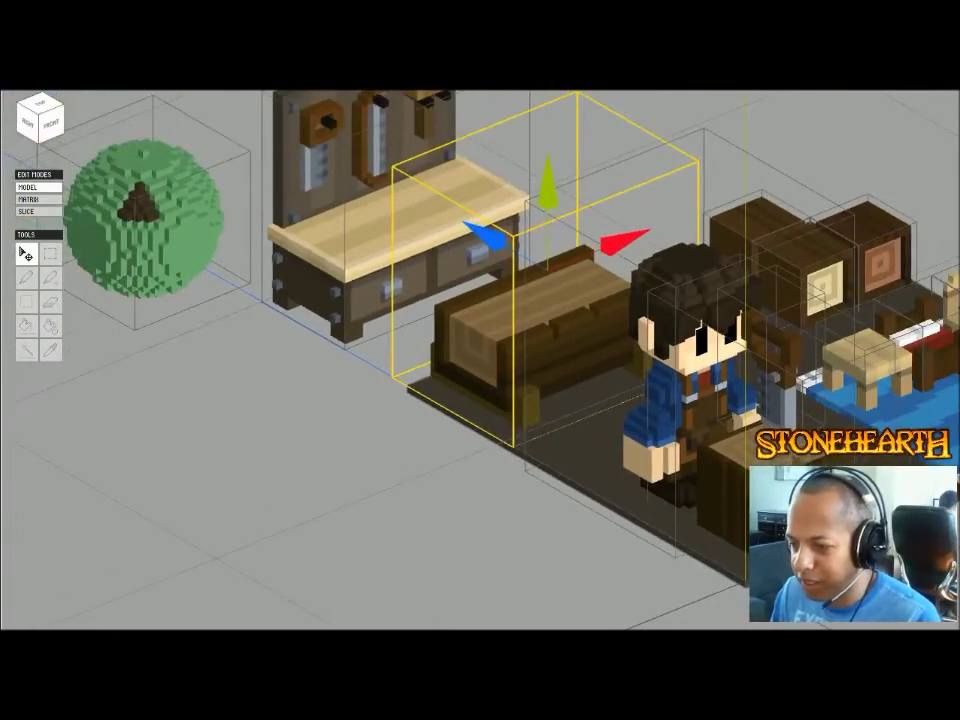
mouse_move(480, 380)
right_mouse_down()
mouse_move(560, 345)
mouse_move(440, 375)
mouse_move(482, 362)
right_mouse_up()
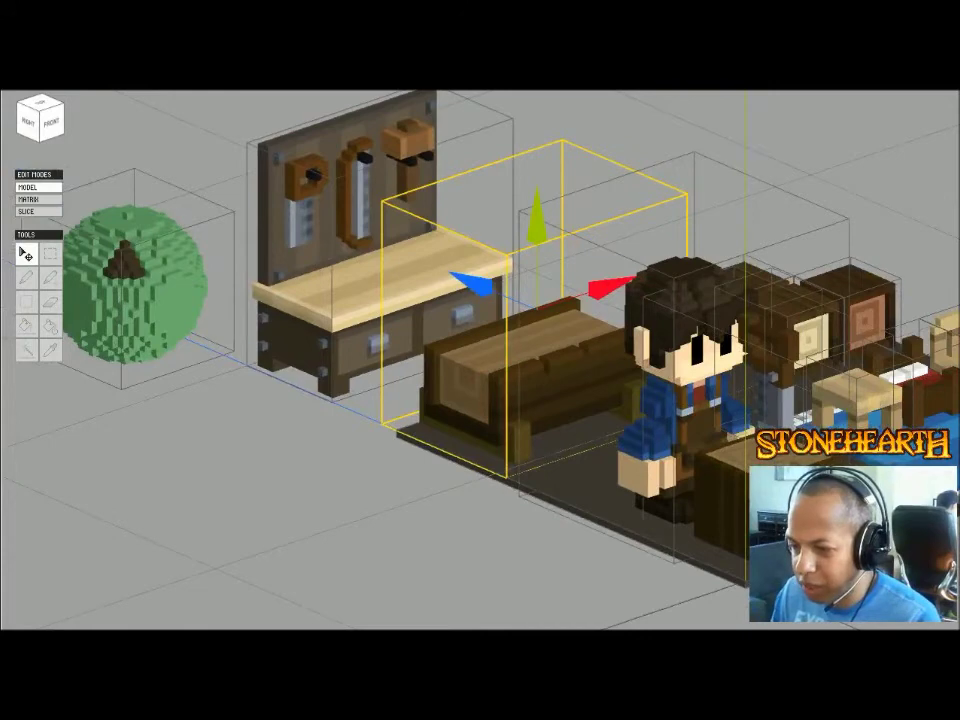
key("Tab")
scroll(500, 360, "up", 5)
right_click_drag(500, 360, 440, 362)
scroll(480, 360, "up", 1)
scroll(480, 360, "down", 2)
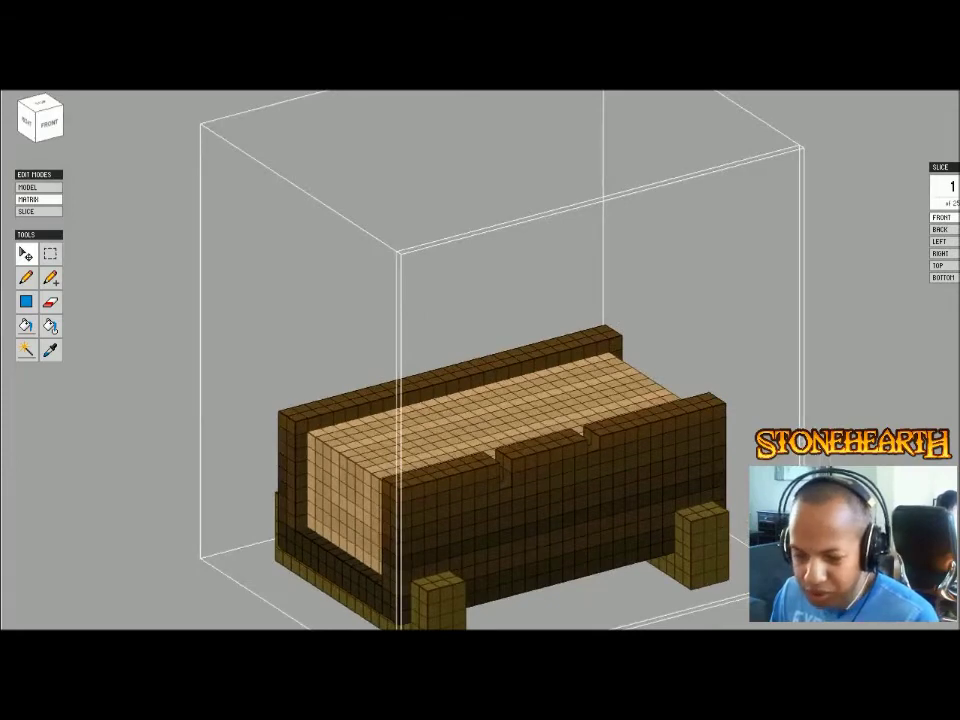
scroll(480, 360, "up", 1)
middle_click_drag(480, 360, 480, 296)
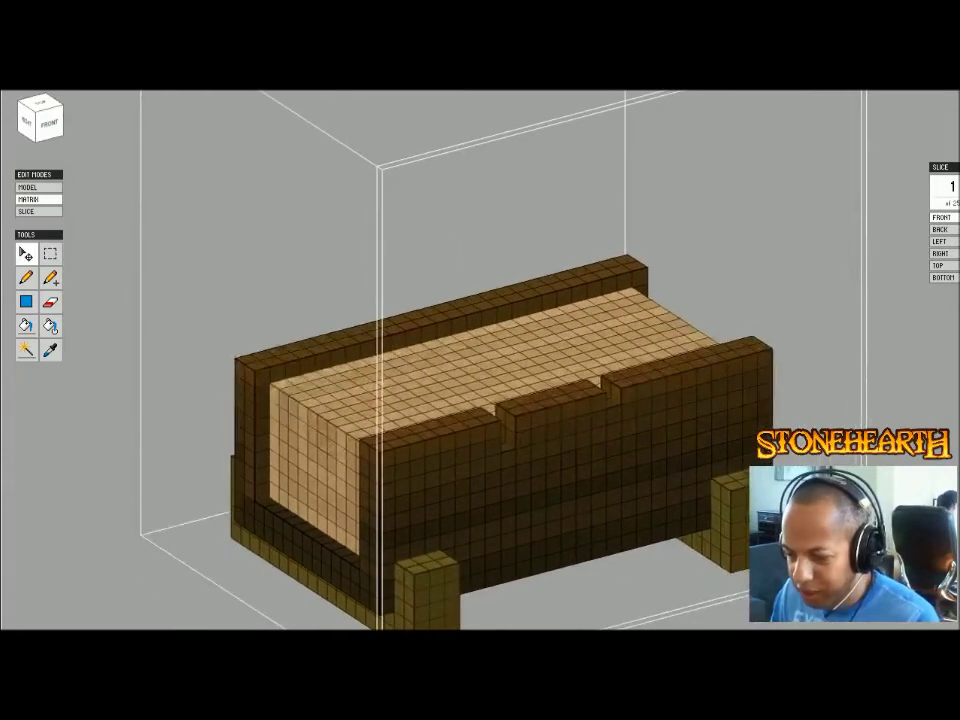
key("Tab")
scroll(480, 340, "down", 5)
right_click_drag(480, 340, 520, 330)
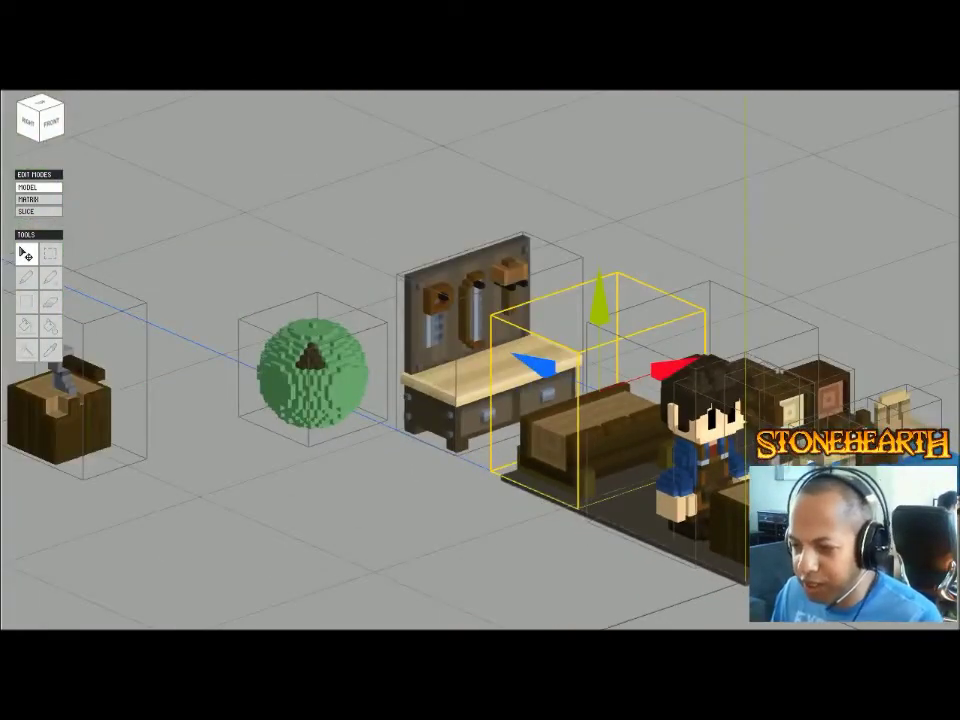
- Select and copy the whole mallet on the tool bench's back panel, including its head, handle and black pegs
key("Tab")
scroll(480, 360, "up", 6)
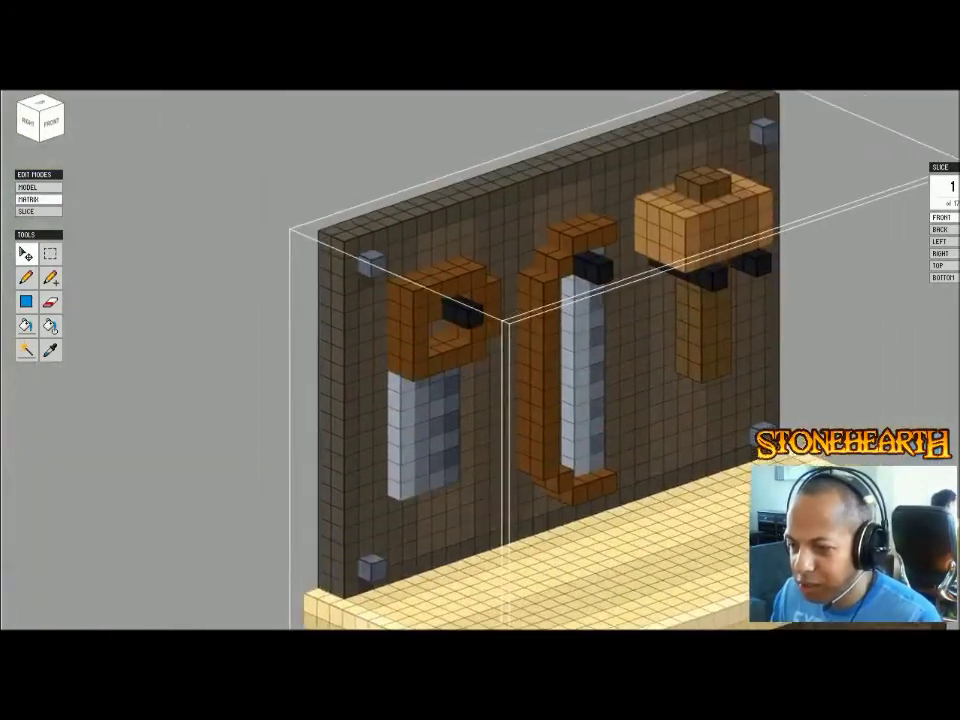
scroll(480, 360, "down", 1)
key("w")
left_click(710, 287)
left_click(752, 272, "shift")
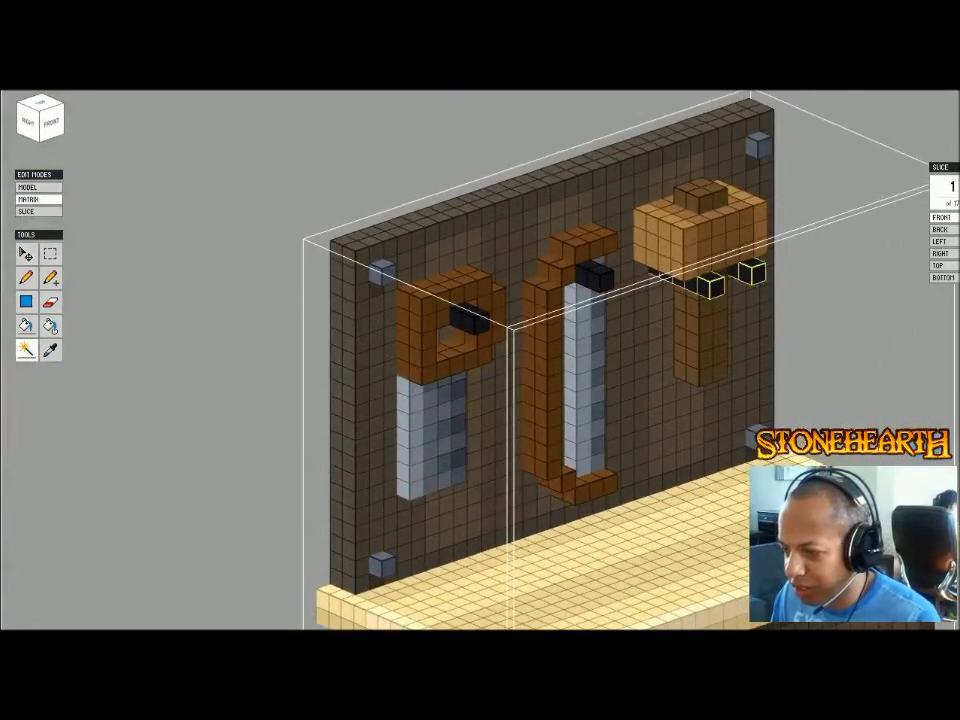
left_click(700, 335, "shift")
left_click(714, 238, "shift")
left_click(664, 240, "shift")
left_click(700, 197, "shift")
left_click(754, 222, "shift")
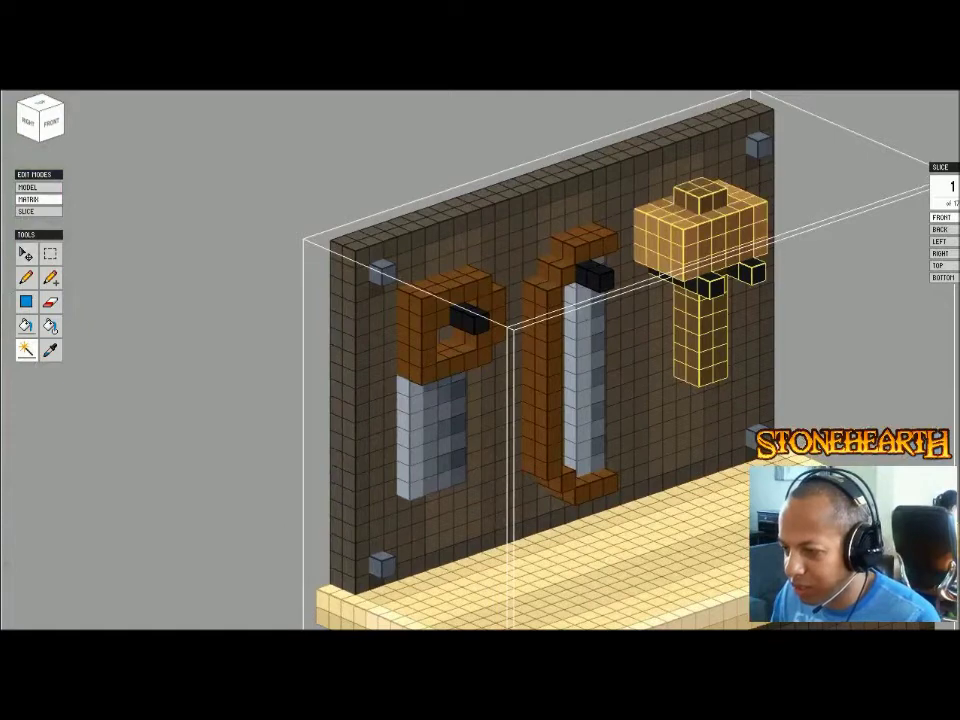
- Paste the copied mallet into the log bench's matrix
key("Tab")
scroll(450, 290, "down", 6)
left_click(620, 425)
key("Tab")
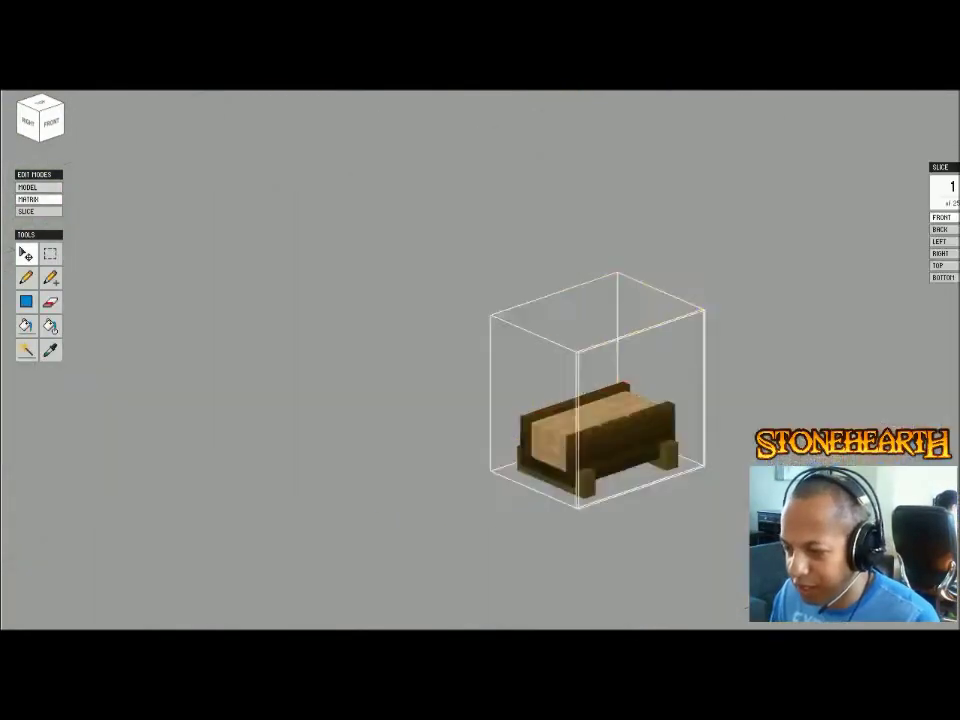
scroll(672, 420, "up", 4)
key("ctrl+v")
- Move the pasted mallet against the front rail beside the second notch and the far leg, and fix it there
left_click_drag(506, 256, 506, 366)
left_click_drag(440, 428, 512, 458)
right_click_drag(512, 458, 450, 458)
left_click_drag(600, 500, 660, 500)
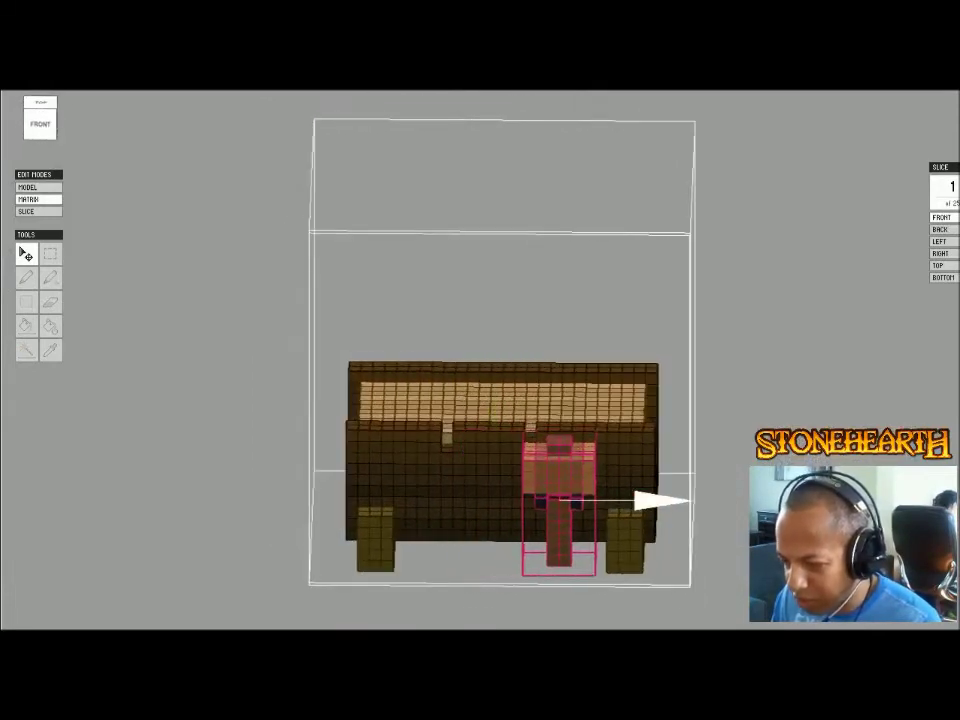
right_click_drag(660, 500, 710, 500)
key("Return")
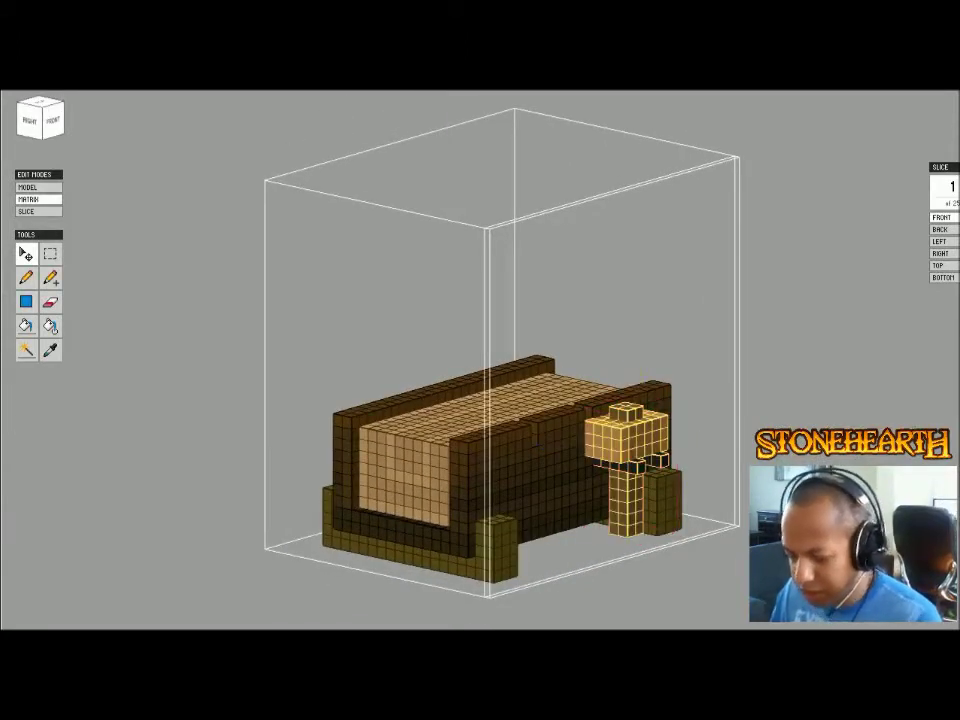
key("ctrl+d")
- Fill the two black pegs under the log bench's mallet with yellow
scroll(480, 360, "up", 3)
middle_click_drag(520, 450, 475, 268)
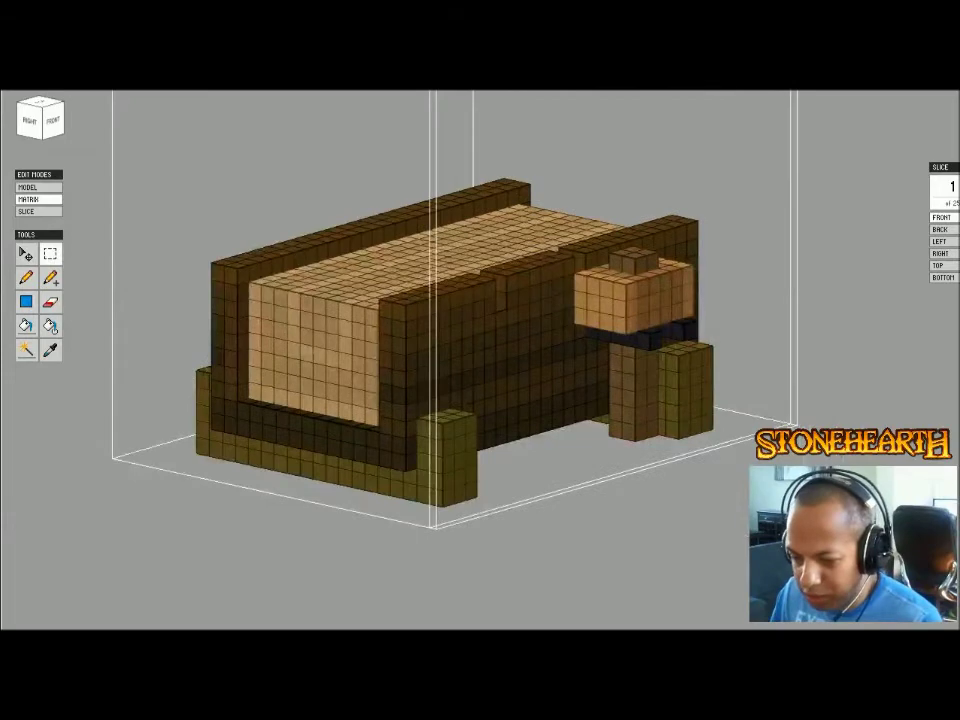
right_click_drag(480, 360, 415, 368)
left_click(26, 326)
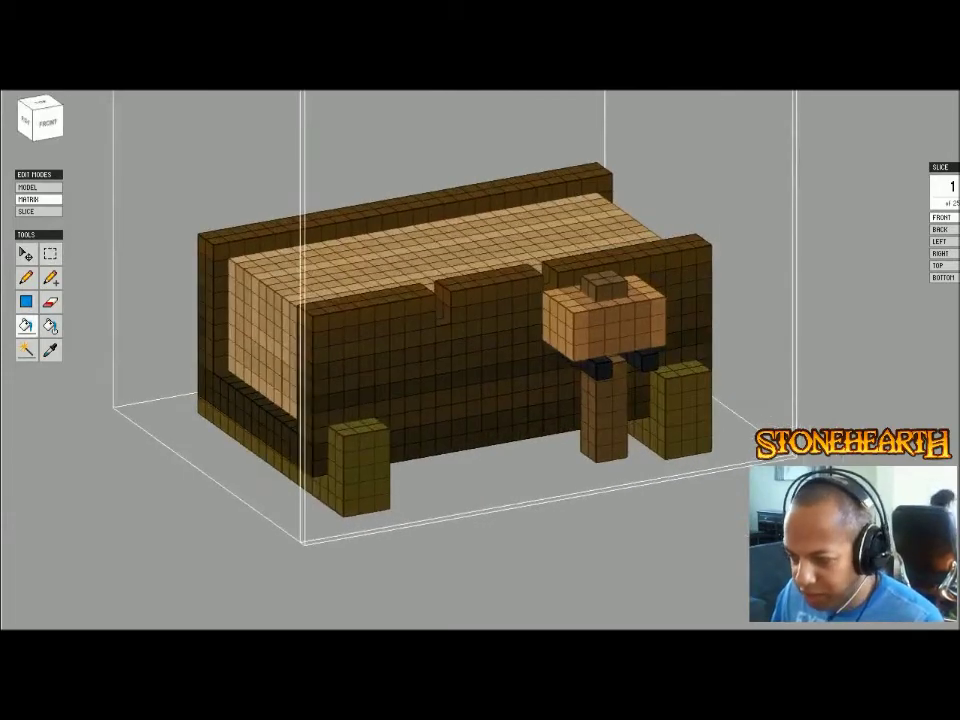
left_click(598, 369)
left_click(642, 360)
mouse_move(642, 360)
right_mouse_down()
mouse_move(700, 360)
mouse_move(655, 360)
right_mouse_up()
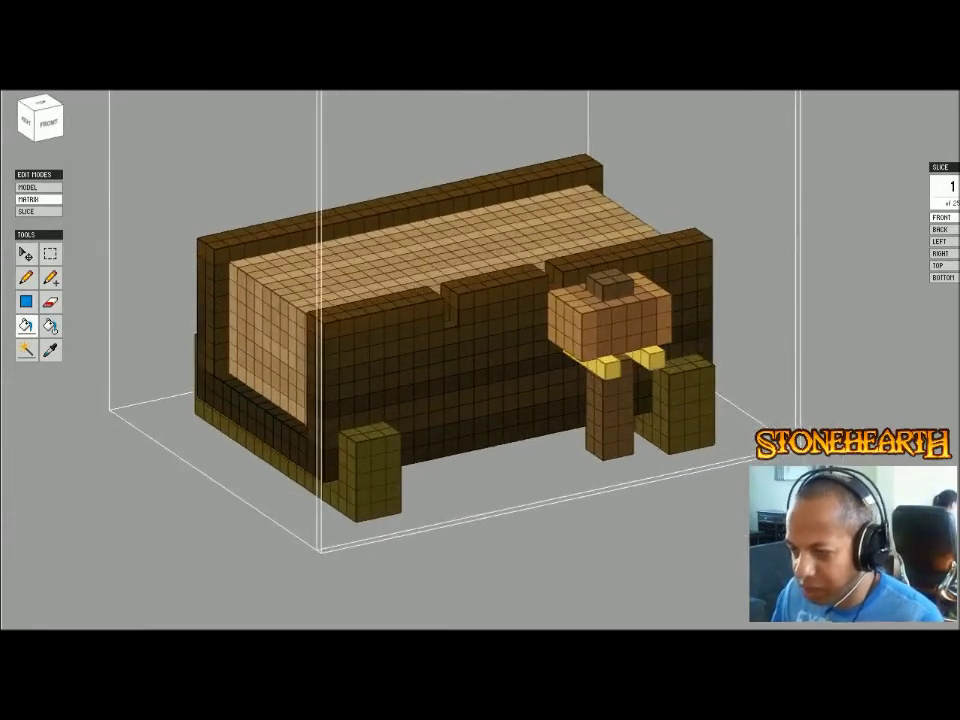
- Examine the log bench and its yellow pegs among the workshop models and up close
key("Tab")
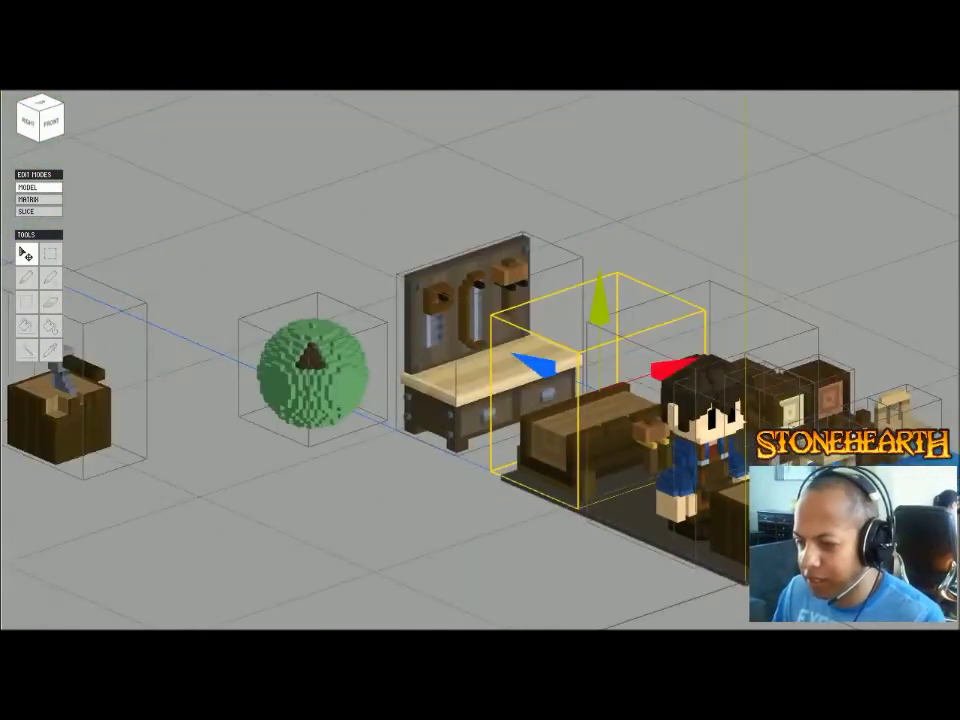
key("ctrl+d")
right_click_drag(480, 360, 480, 398)
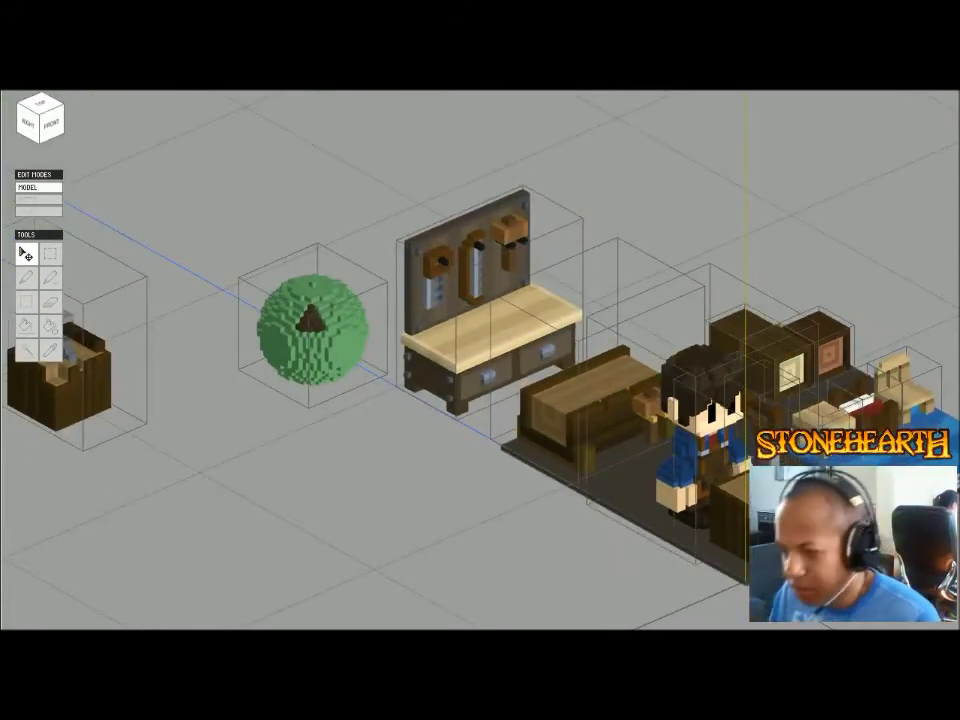
scroll(480, 386, "up", 2)
right_click_drag(440, 386, 468, 386)
double_click(465, 386)
scroll(510, 427, "up", 3)
middle_click_drag(465, 386, 470, 289)
right_click_drag(470, 289, 400, 270)
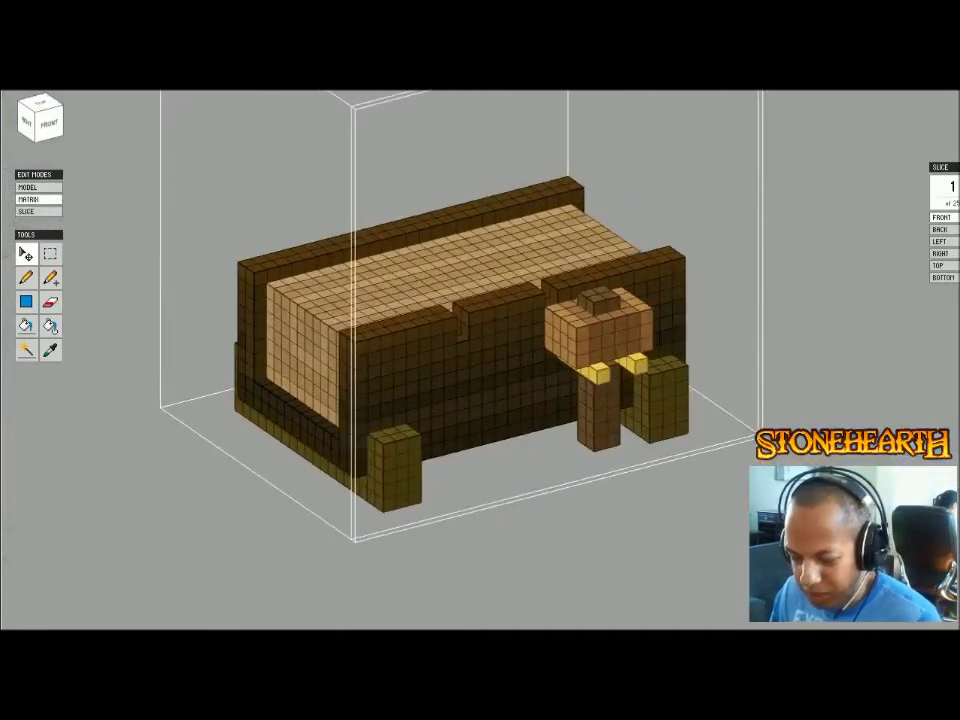
- Set the fill colour to orange-brown 905D22 and recolour the mallet's two pegs with it
key("g")
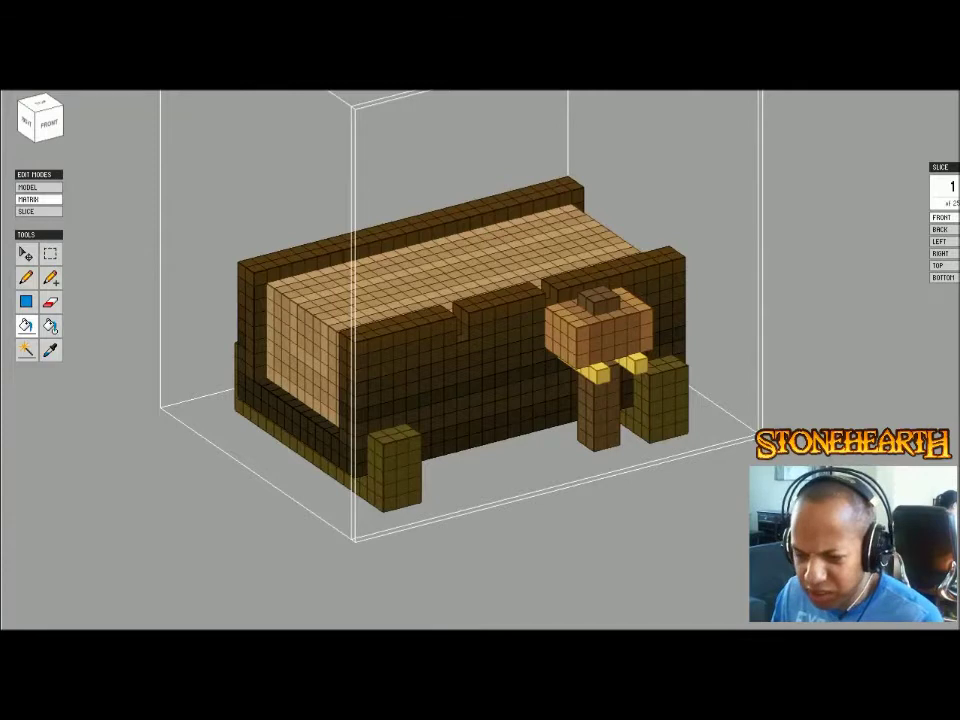
left_click(472, 92)
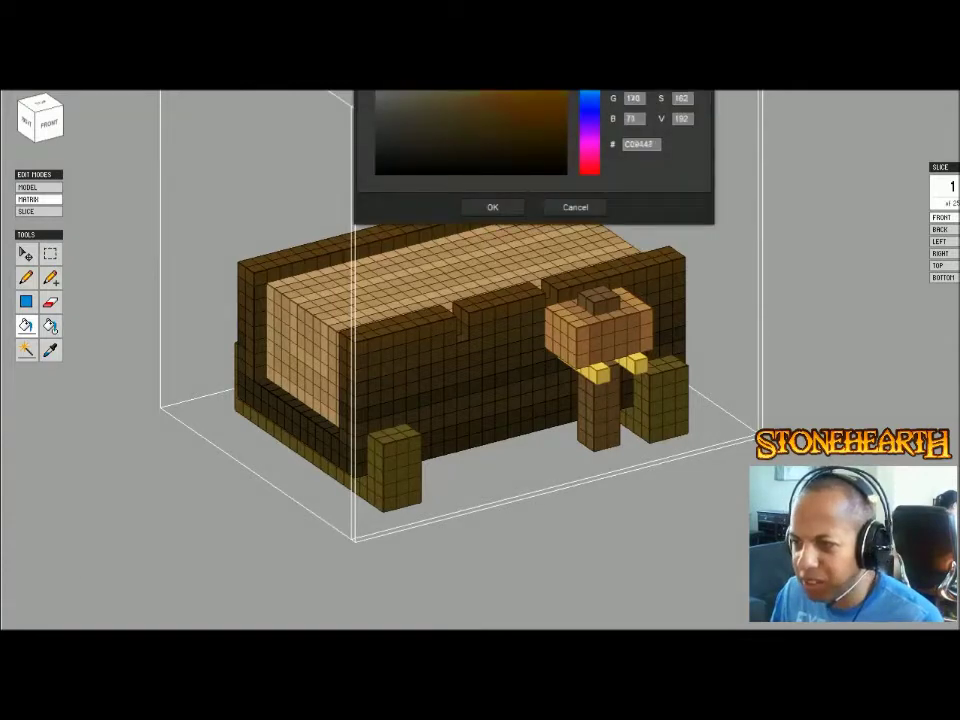
left_click_drag(497, 31, 550, 48)
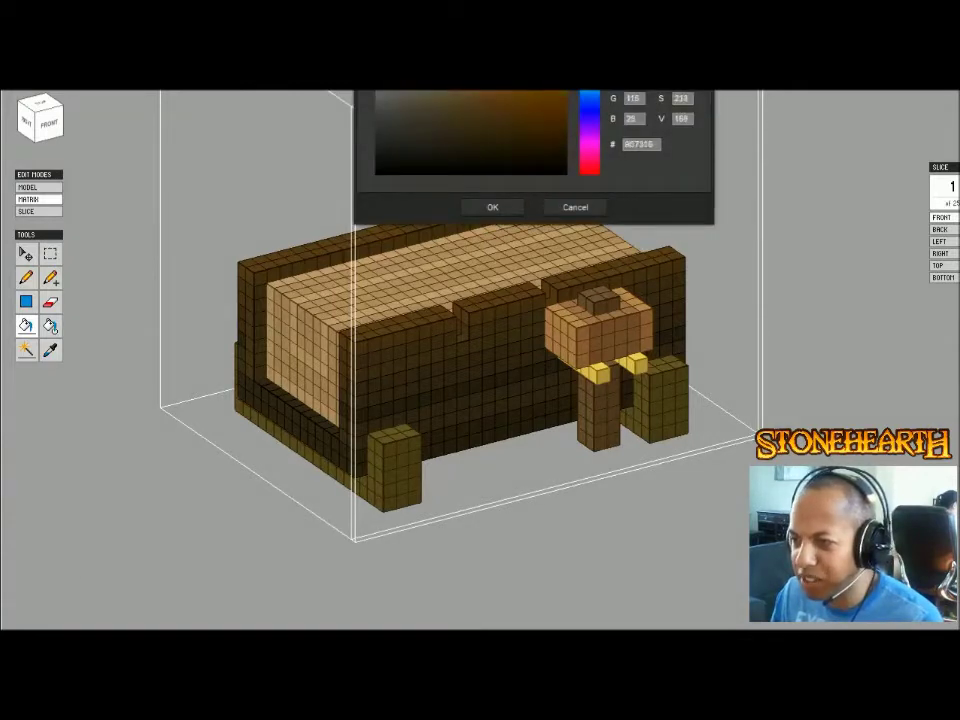
left_click_drag(532, 60, 506, 76)
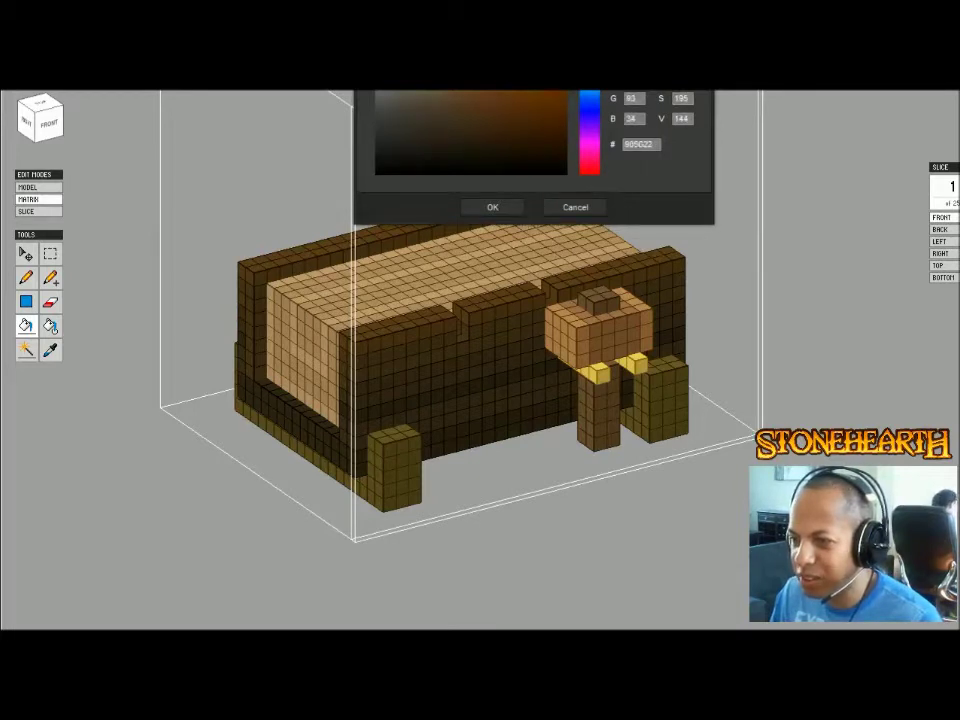
key("Return")
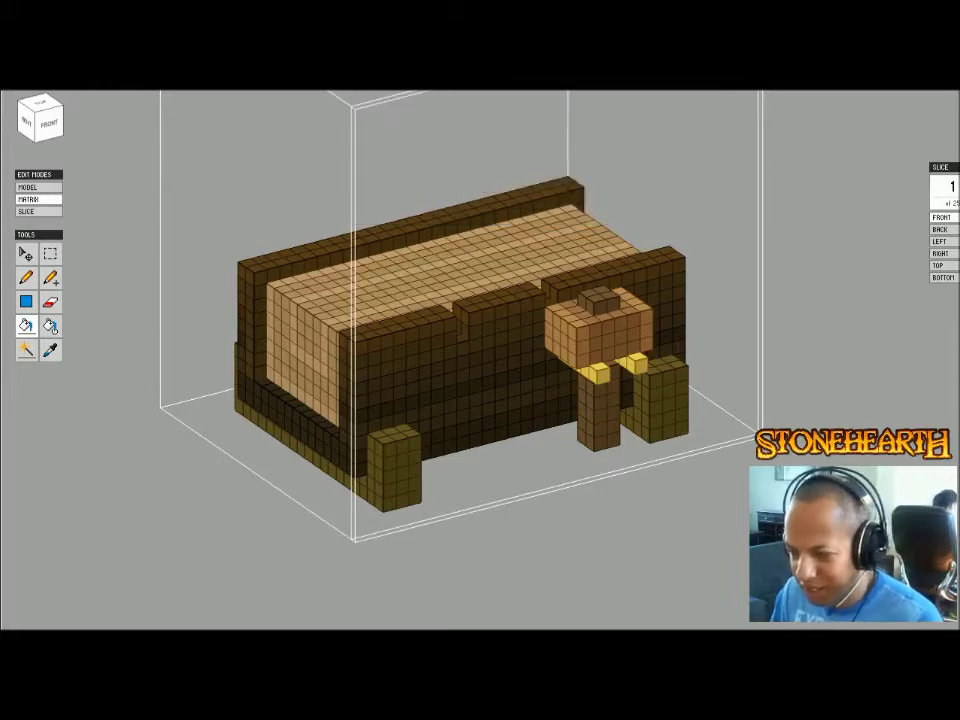
left_click(598, 374)
left_click(635, 364)
- Open the separate handsaw model and sample the grey-blue of its metal blade
key("Tab")
left_click(300, 520)
right_click_drag(300, 520, 325, 518)
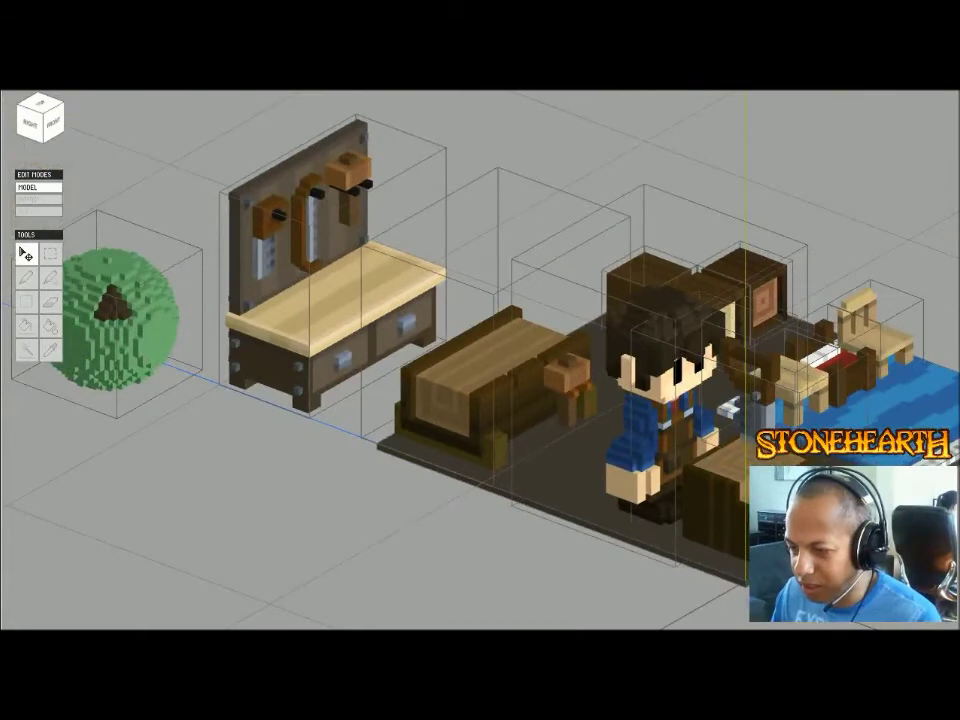
double_click(756, 368)
key("f")
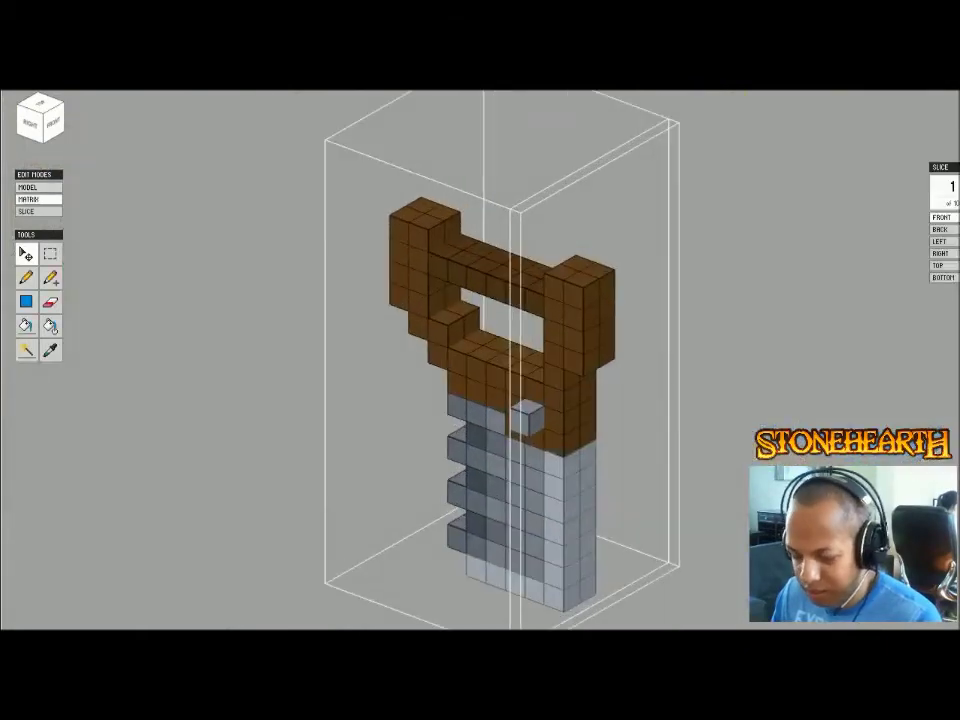
key("b")
key("Tab")
- Fill the head of the log bench's mallet with the saw blade's grey-blue
key("f")
double_click(478, 382)
key("f")
scroll(423, 256, "up", 3)
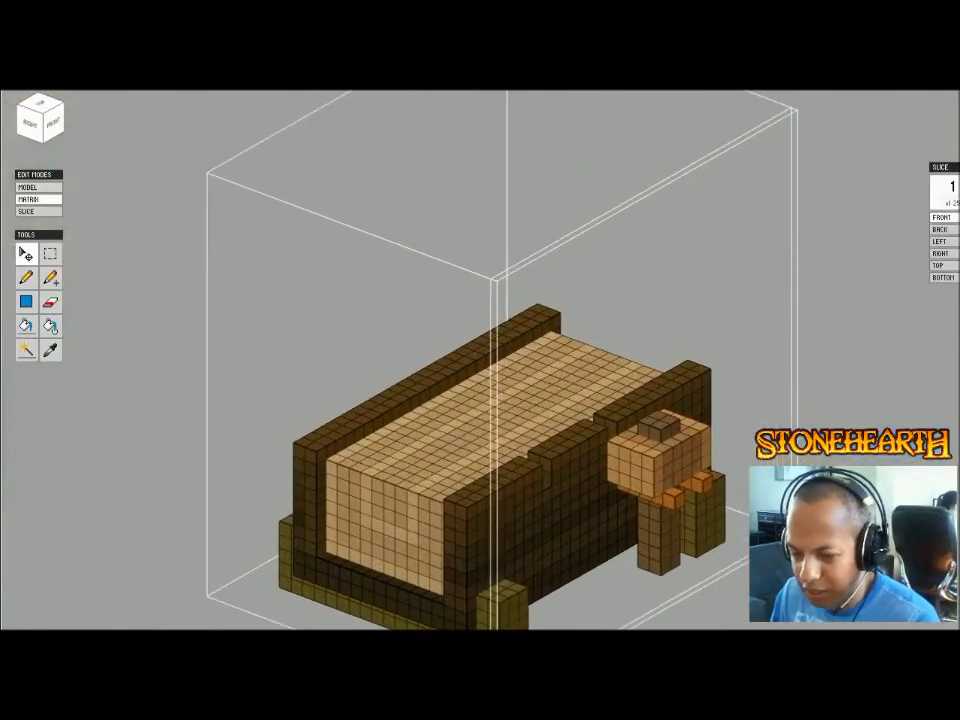
key("g")
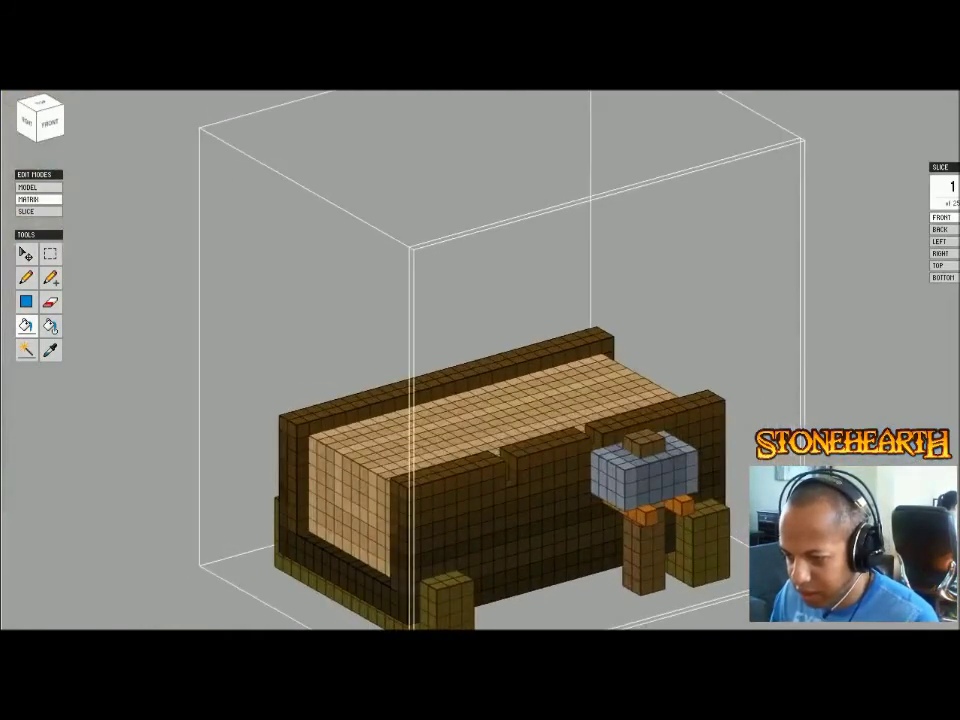
key("Tab")
scroll(480, 360, "down", 4)
key("Escape")
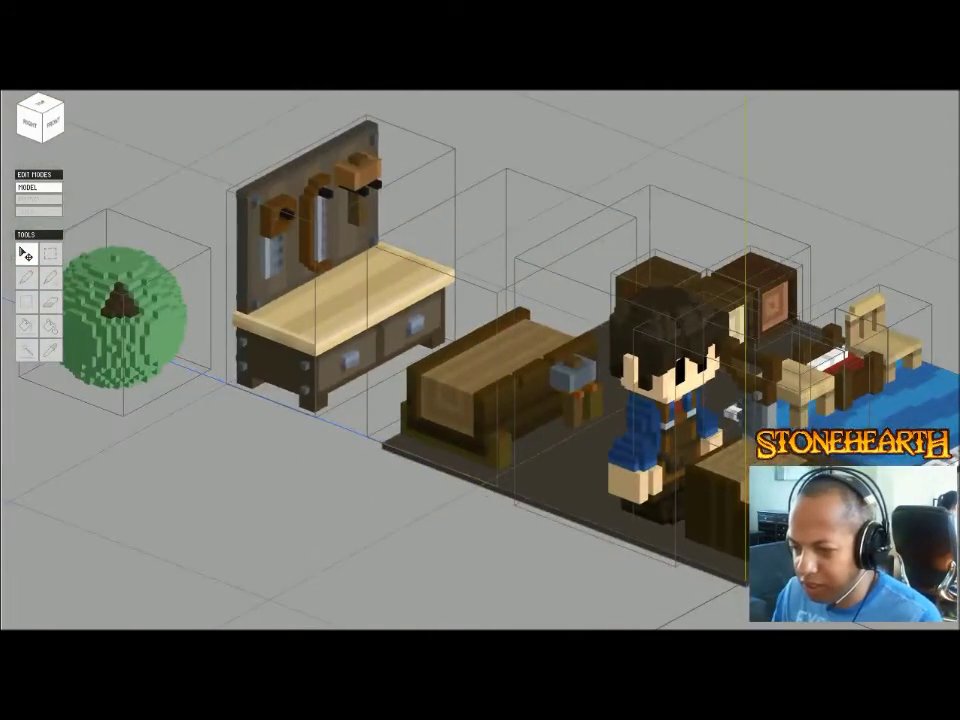
- Fill the log bench's legs and base beams with the orange of the mallet's pegs
scroll(480, 360, "down", 1)
double_click(558, 420)
scroll(499, 349, "up", 4)
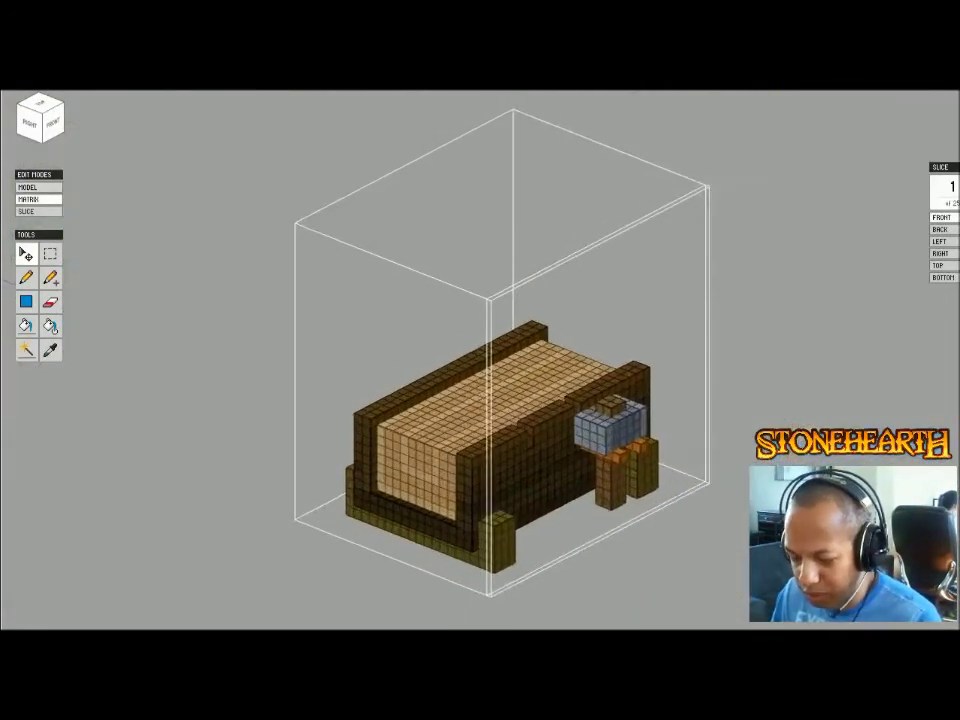
key("b")
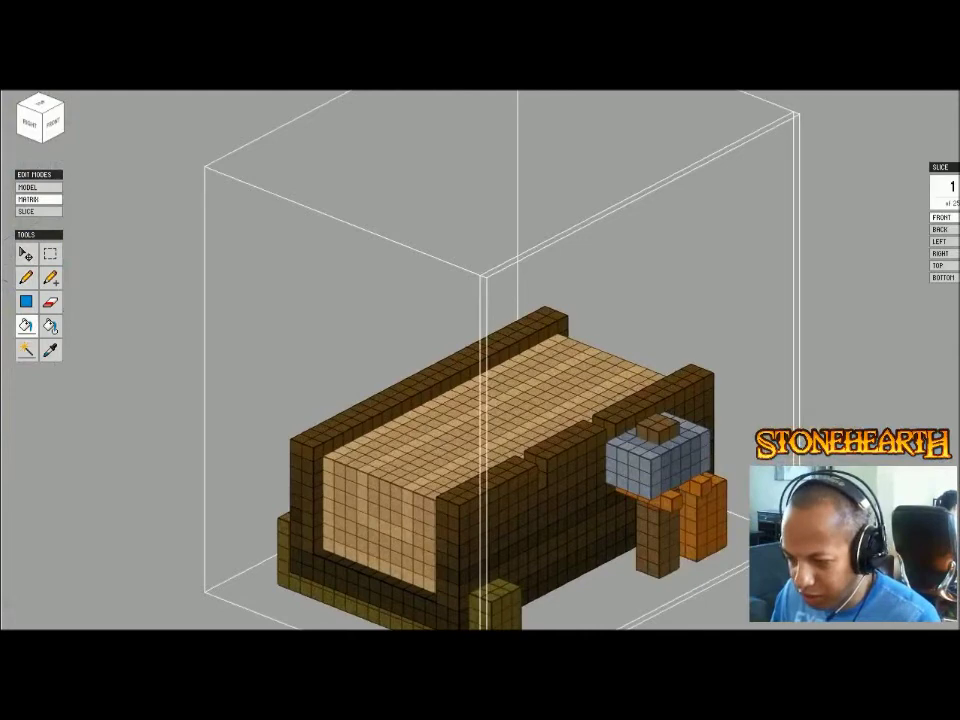
key("Tab")
left_click_drag(400, 530, 368, 530)
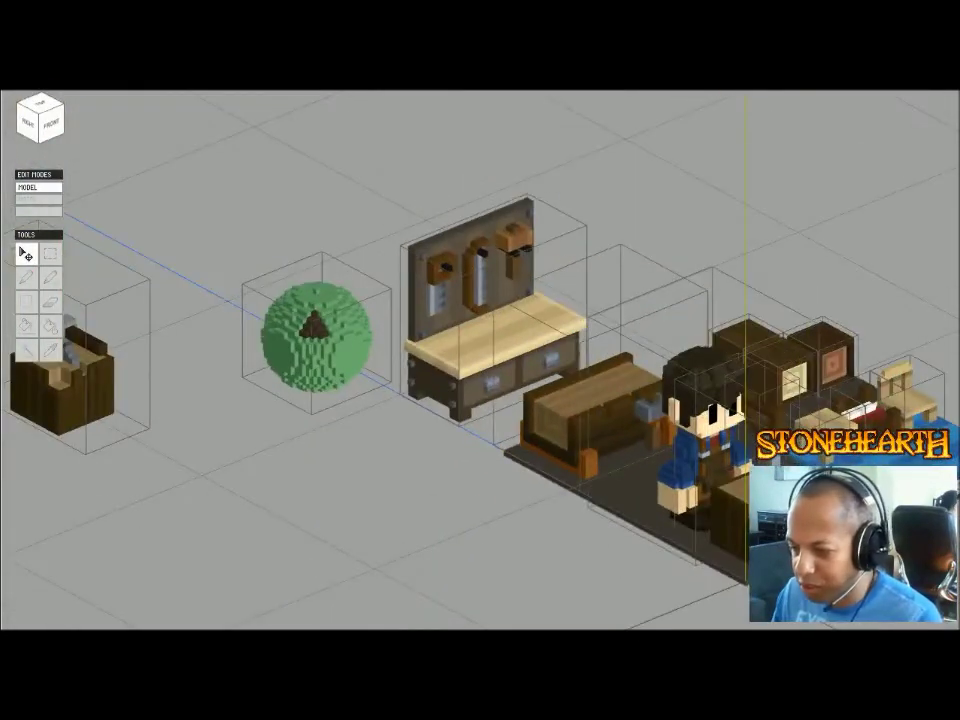
- Sample the grey-blue metal colour from the carpenter's tool bench
key("Tab")
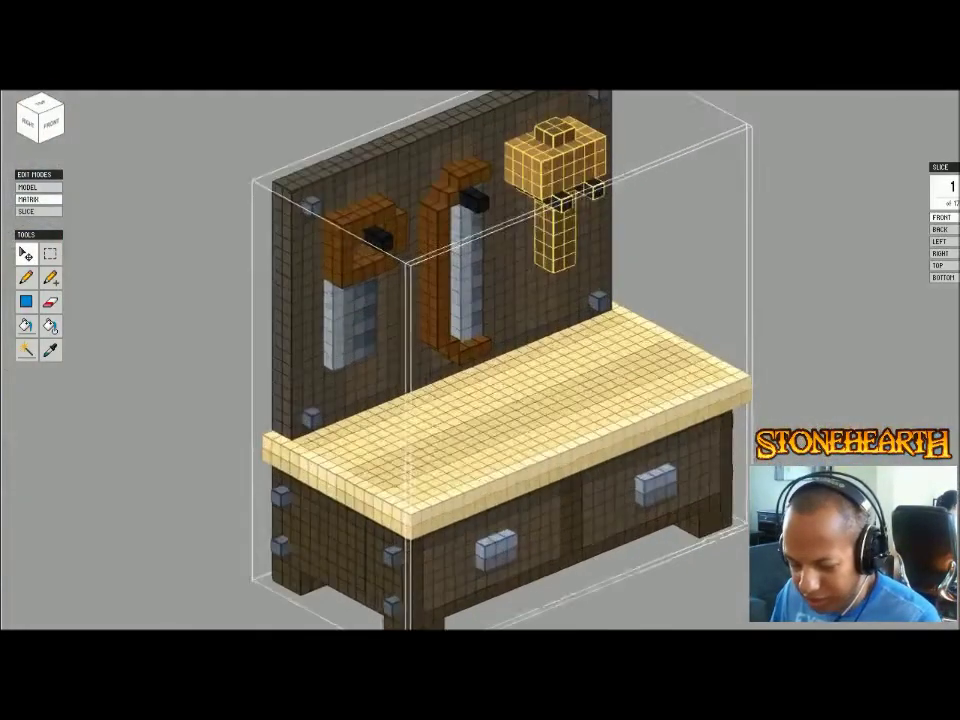
key("b")
key("Tab")
scroll(538, 337, "down", 5)
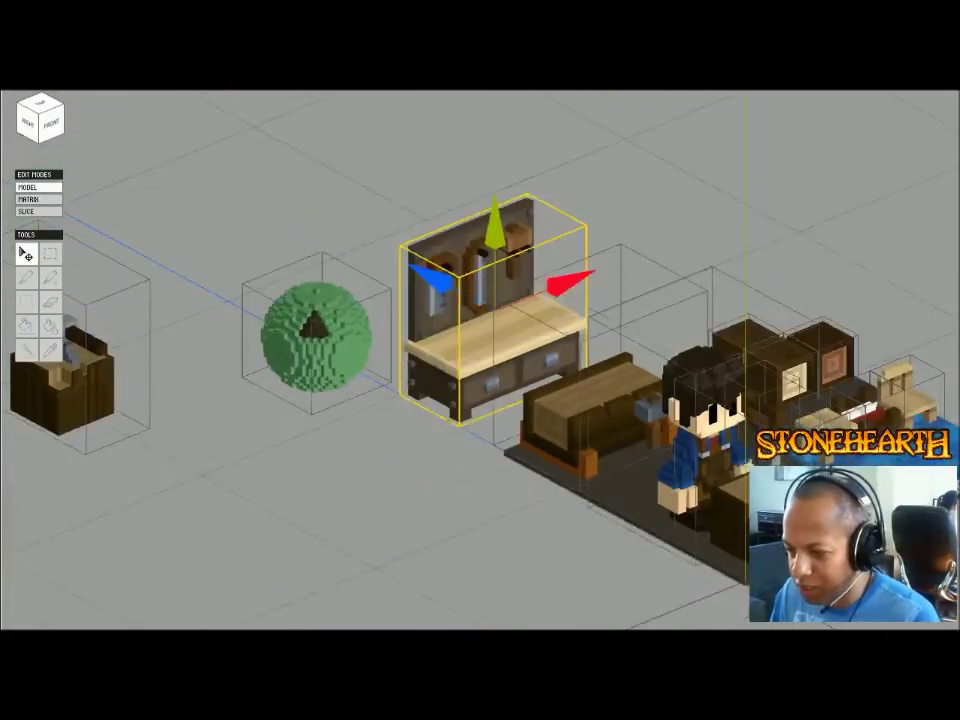
left_click(590, 480)
key("Tab")
key("Tab")
- Fill the log bench's legs and base beams with the grey-blue metal colour
left_click(590, 428)
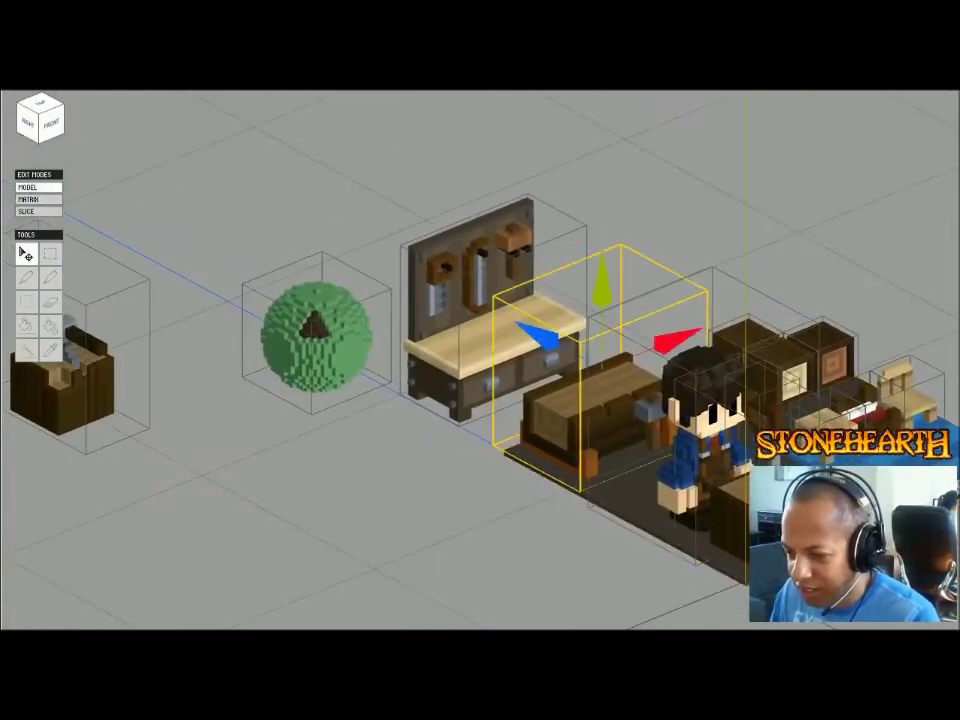
scroll(480, 360, "up", 3)
key("Tab")
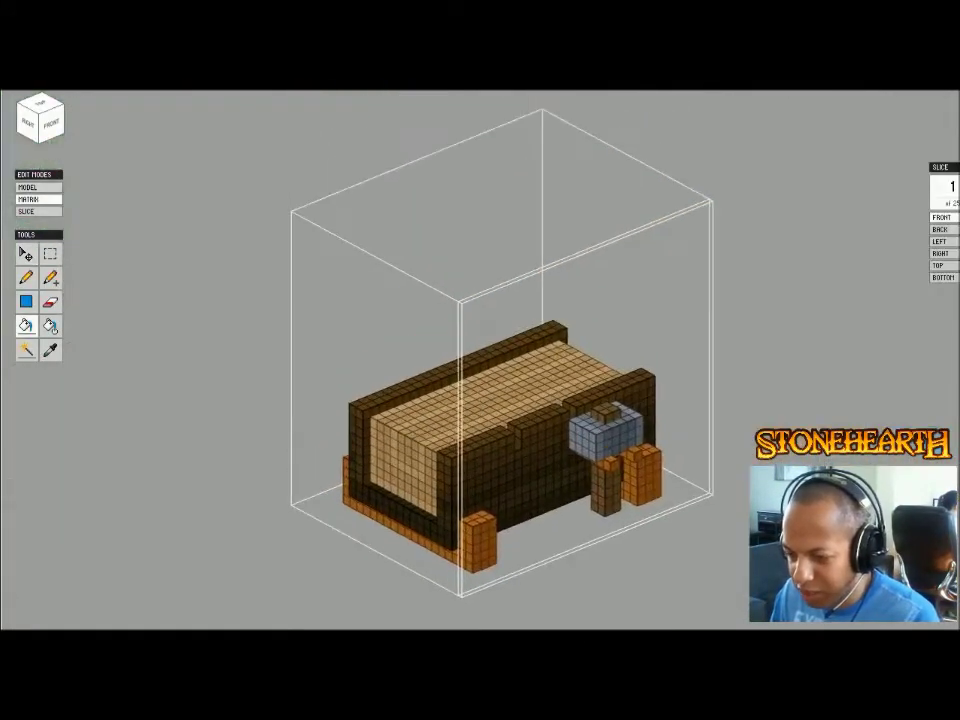
key("Tab")
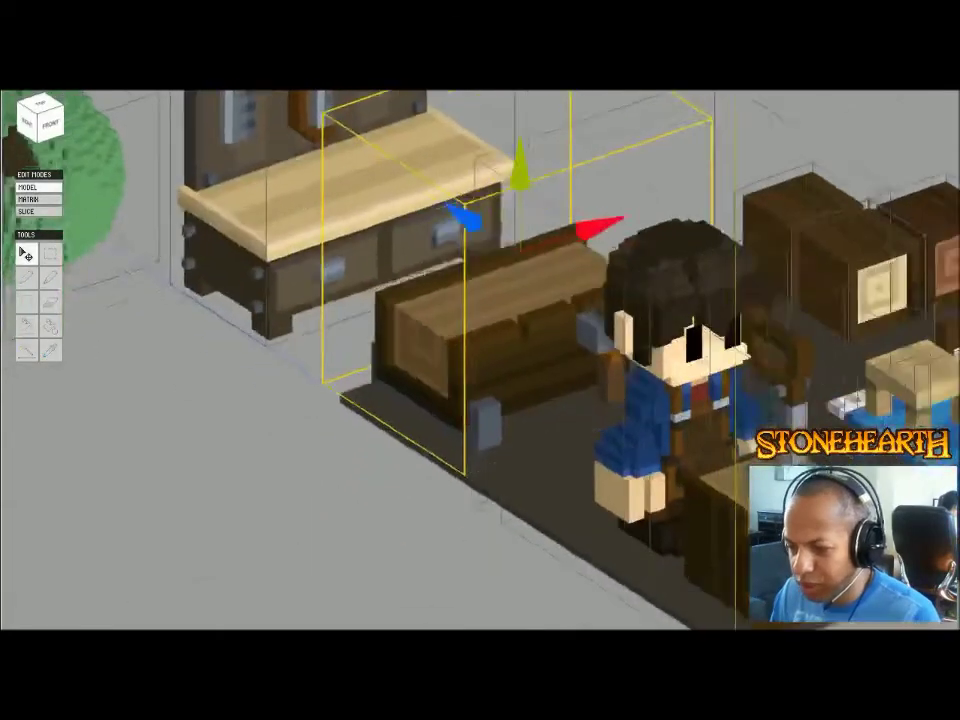
scroll(480, 360, "down", 3)
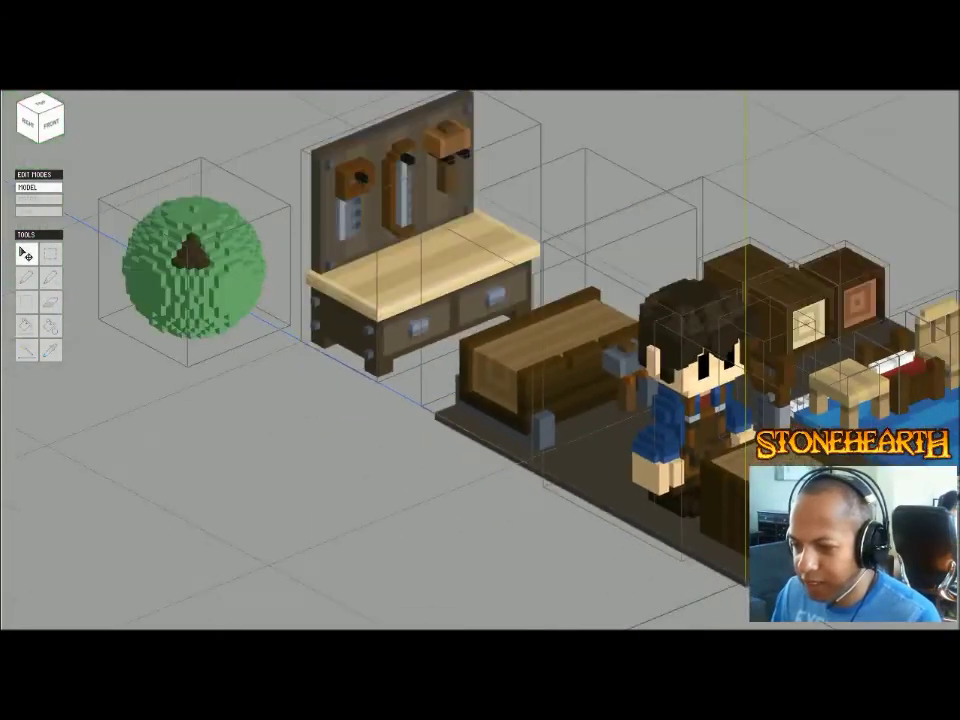
right_click_drag(480, 360, 510, 342)
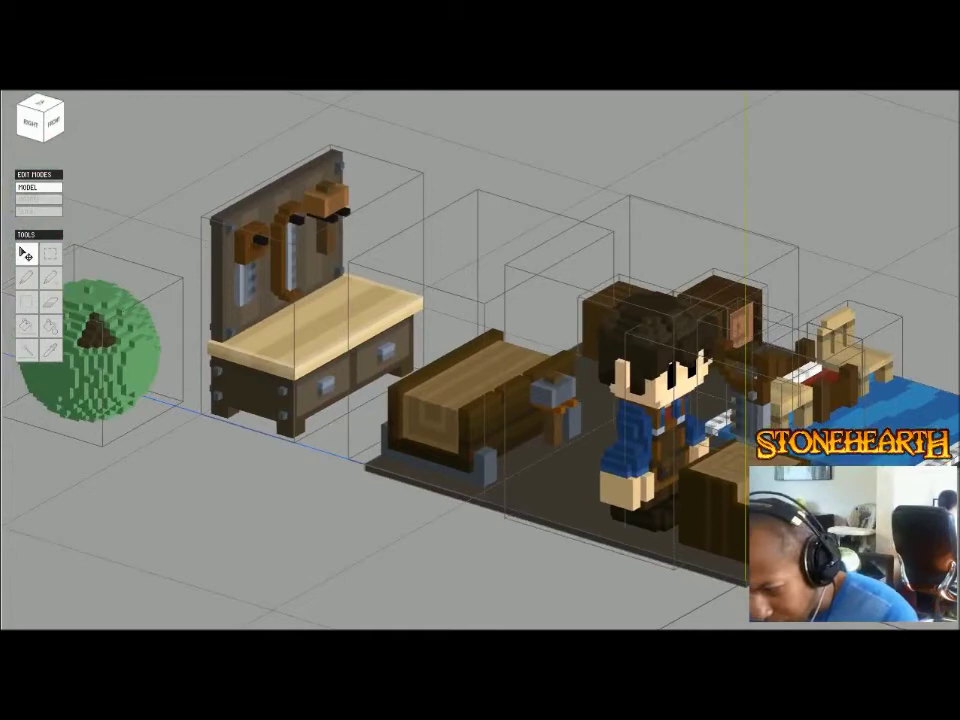
right_click_drag(550, 378, 510, 367)
- Try painting two orange voxels into the front rail's face below the first notch, working in front view
left_click(510, 367)
key("Tab")
scroll(480, 400, "up", 4)
middle_click_drag(480, 400, 471, 326)
right_click_drag(471, 326, 375, 298)
left_click(42, 122)
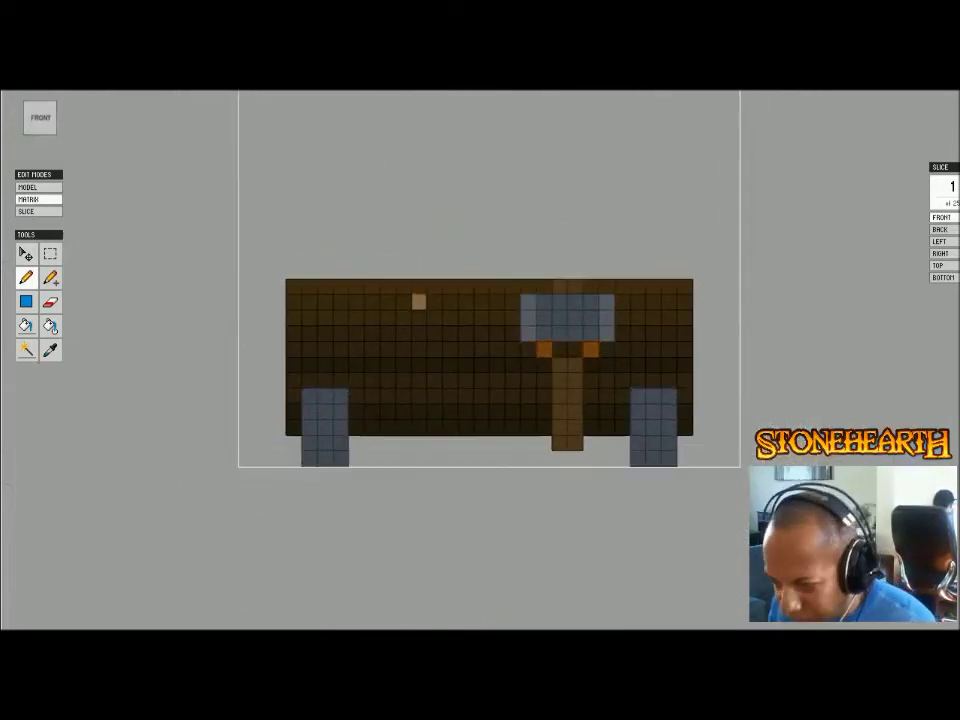
left_click(434, 348)
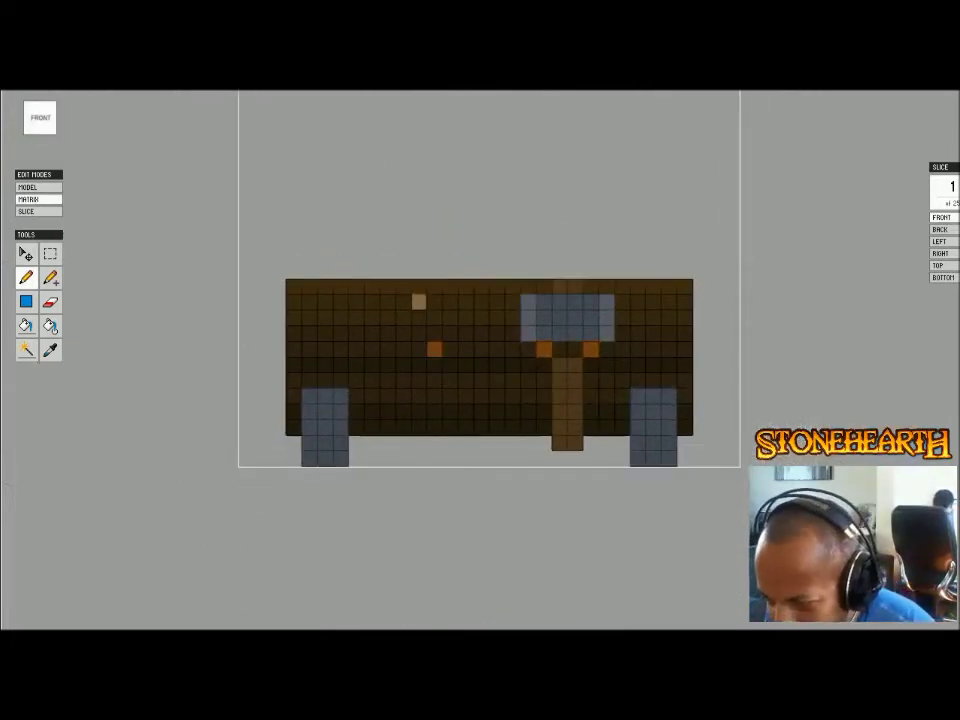
left_click(388, 349)
right_click_drag(388, 349, 460, 385)
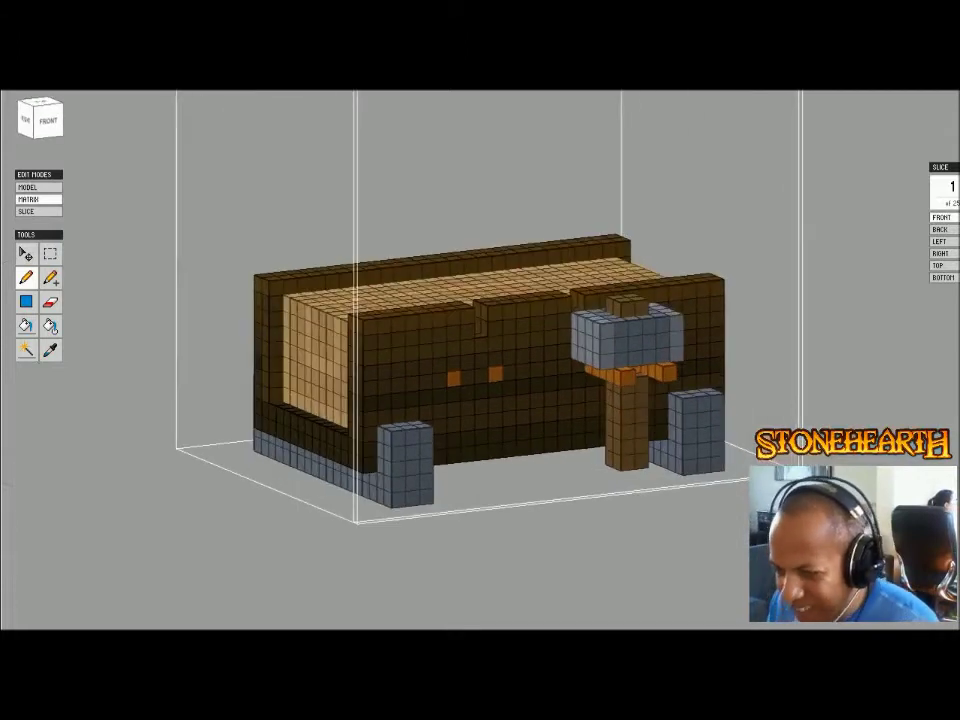
key("ctrl+z")
key("ctrl+z")
- Attach two orange pegs, each three voxels long, projecting from the front rail below and either side of the first notch
left_click(51, 278)
left_click(495, 361)
key("ctrl+z")
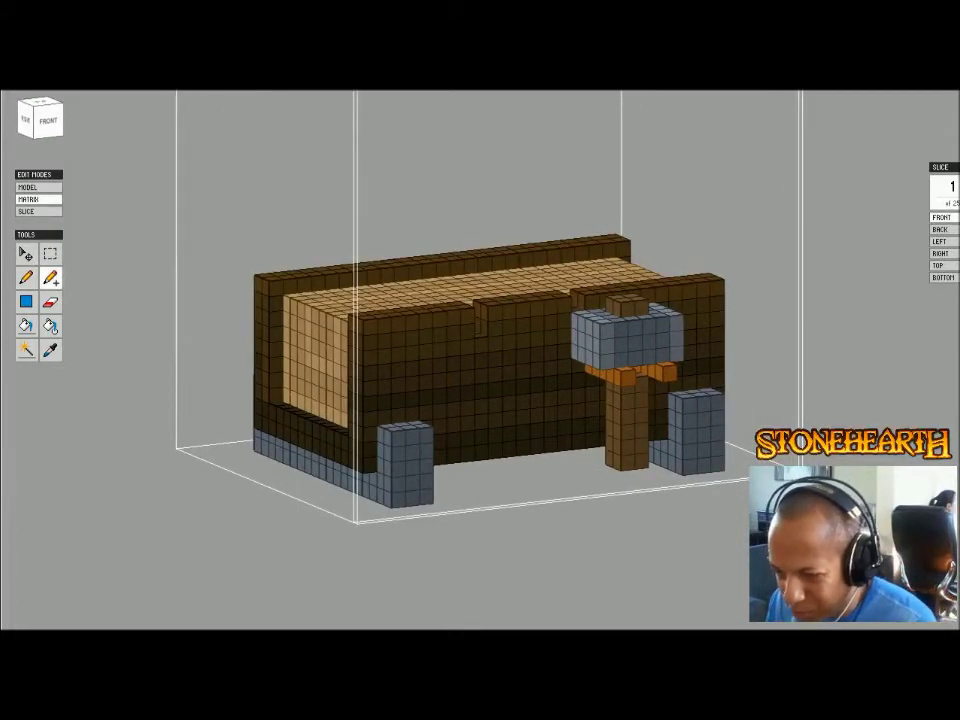
left_click(502, 376)
left_click(460, 381)
left_click(508, 379)
left_click(467, 383)
mouse_move(467, 383)
right_mouse_down()
mouse_move(450, 445)
mouse_move(580, 435)
mouse_move(475, 432)
mouse_move(530, 425)
mouse_move(420, 345)
right_mouse_up()
left_click(530, 415)
left_click(489, 427)
- Examine the spacing of the two new pegs in the workshop scene and up close from the front
key("Tab")
scroll(530, 425, "down", 3)
scroll(514, 420, "down", 2)
double_click(514, 420)
scroll(514, 420, "up", 5)
scroll(514, 420, "up", 1)
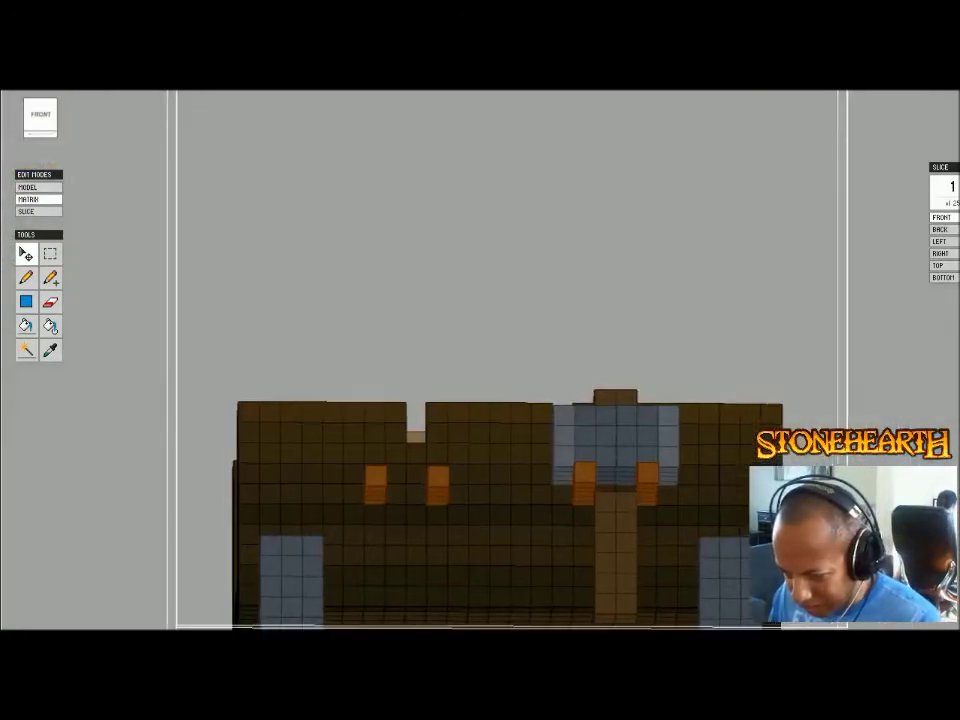
middle_click_drag(420, 345, 448, 358)
key("b")
right_click_drag(448, 358, 490, 412)
middle_click_drag(490, 412, 496, 280)
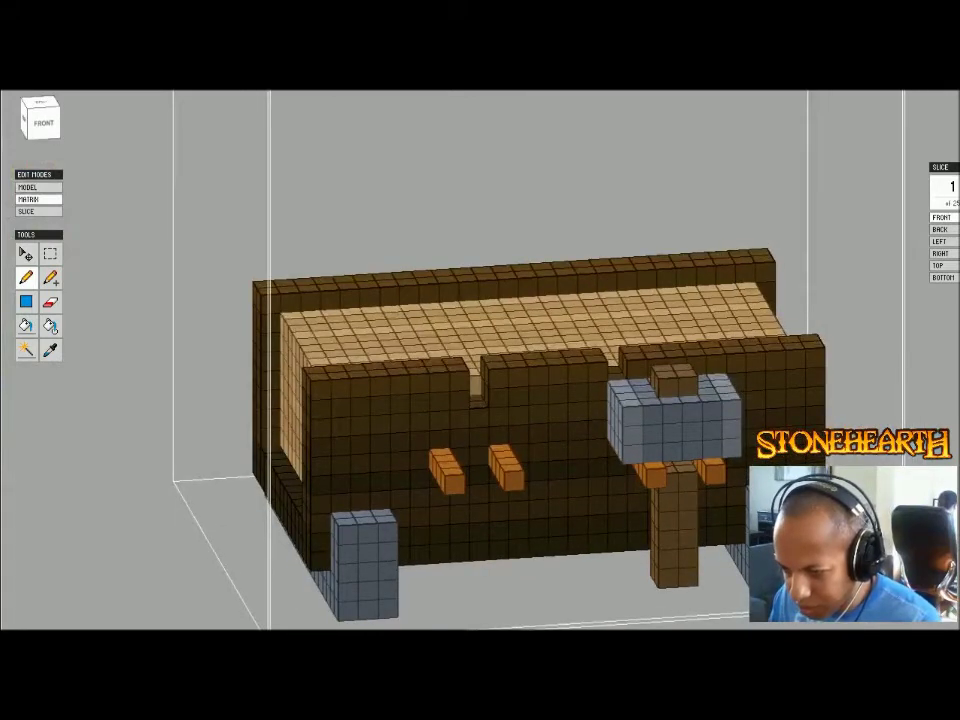
- Move the peg nearer the closest leg one voxel away from the other peg and fix it there
key("w")
left_click(447, 471)
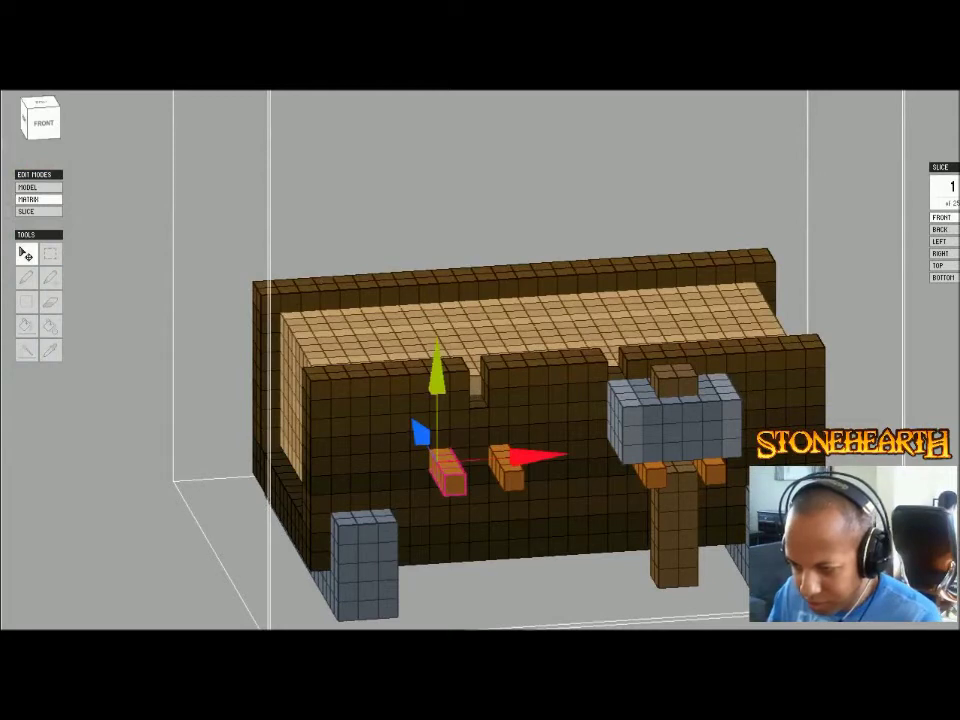
left_click_drag(537, 456, 518, 456)
key("Return")
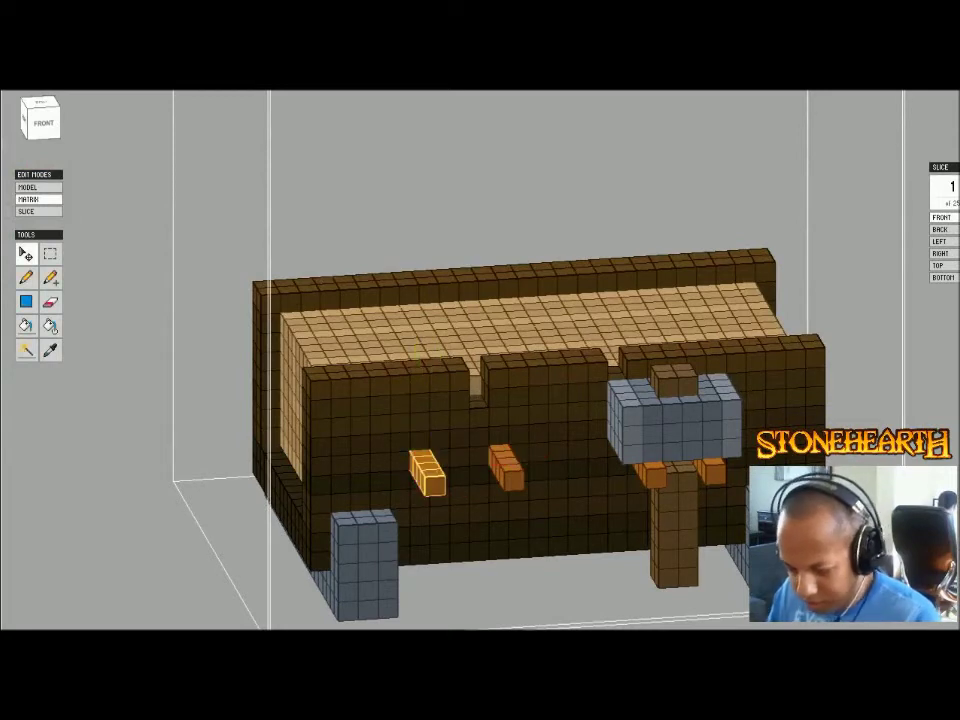
key("m")
key("p")
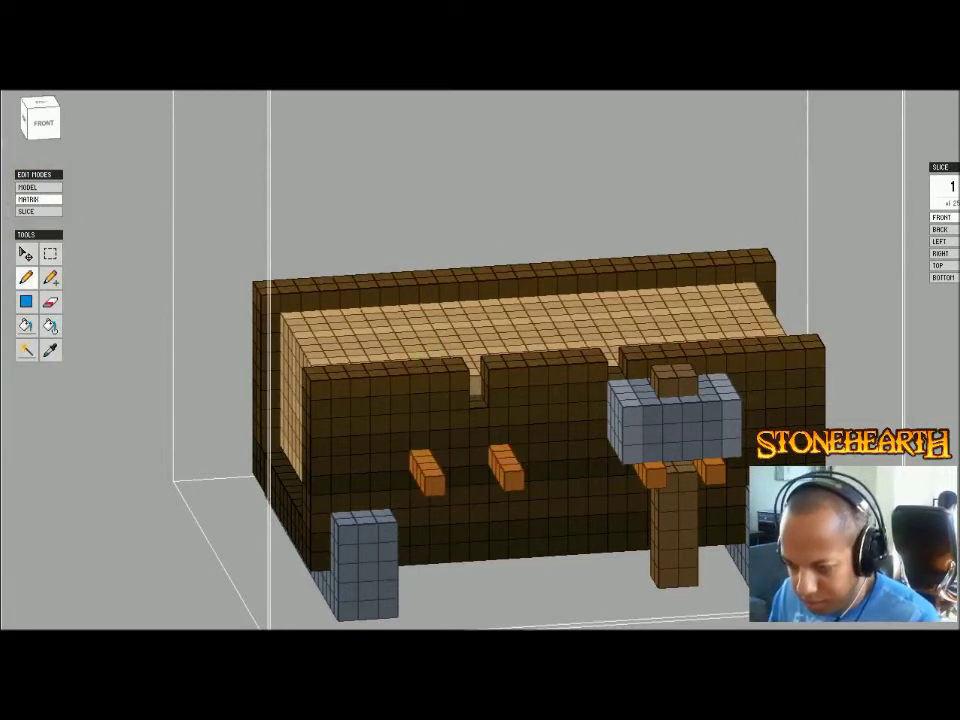
- Draw small grey-blue backing plates on the front rail behind each of the two orange pegs below the first notch
key("p")
left_click_drag(400, 446, 442, 443)
right_click_drag(442, 443, 405, 388)
mouse_move(405, 387)
left_mouse_down()
mouse_move(405, 407)
mouse_move(365, 407)
mouse_move(365, 387)
left_mouse_up()
mouse_move(444, 366)
left_mouse_down()
mouse_move(444, 407)
mouse_move(485, 407)
mouse_move(485, 366)
left_mouse_up()
right_click_drag(350, 272, 290, 305)
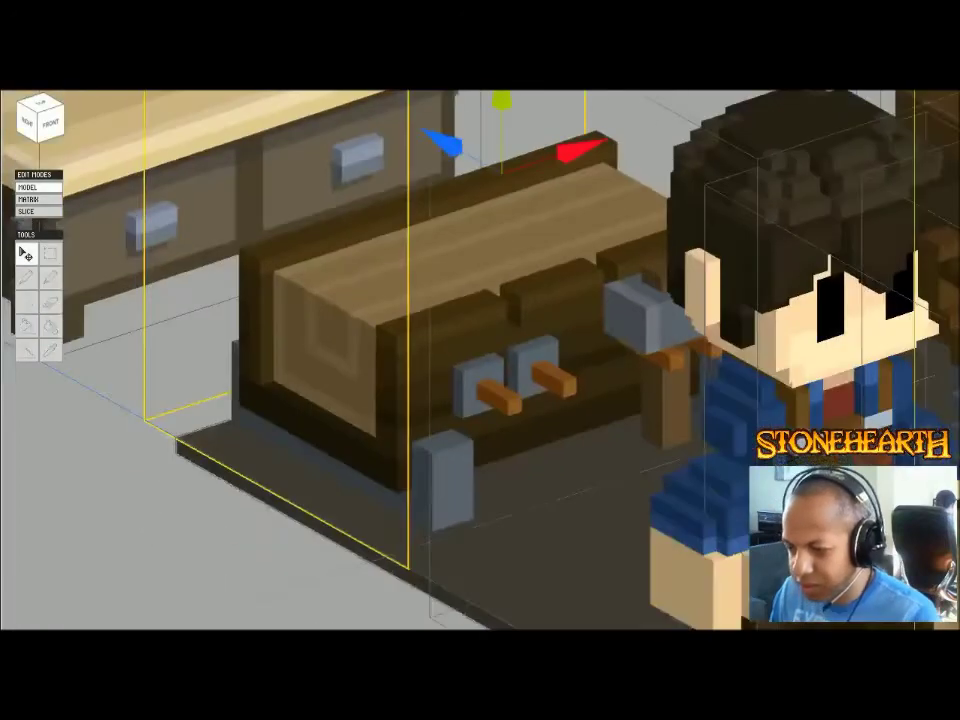
scroll(518, 480, "down", 5)
key("Escape")
middle_click_drag(518, 480, 591, 426)
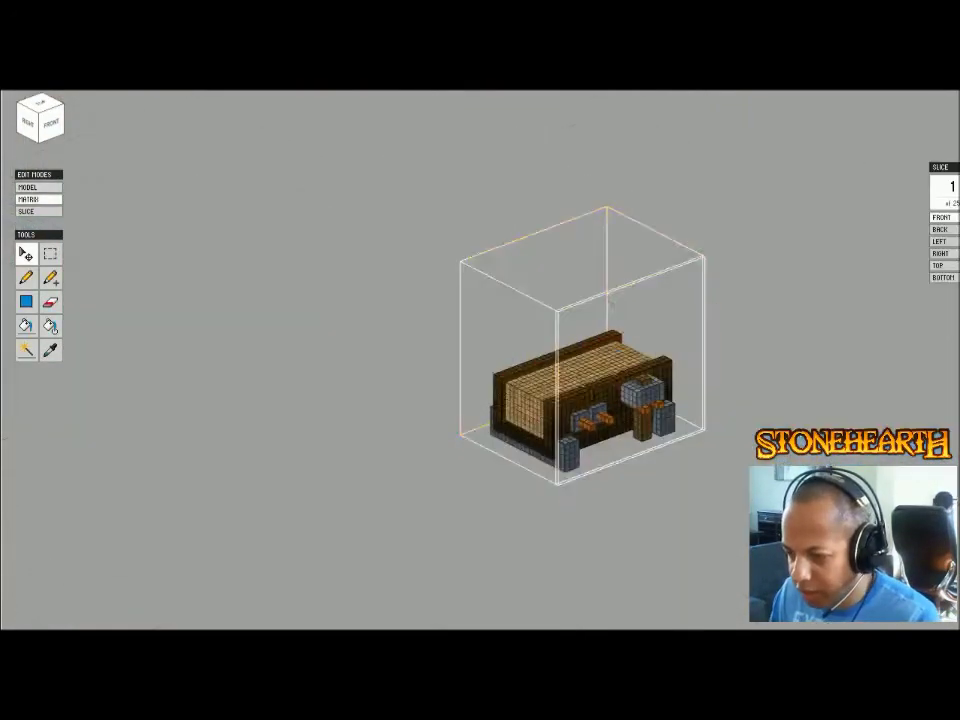
- Recolour both grey-blue metal legs under the log bench with a much darker grey and check them in the workshop scene
scroll(580, 400, "up", 5)
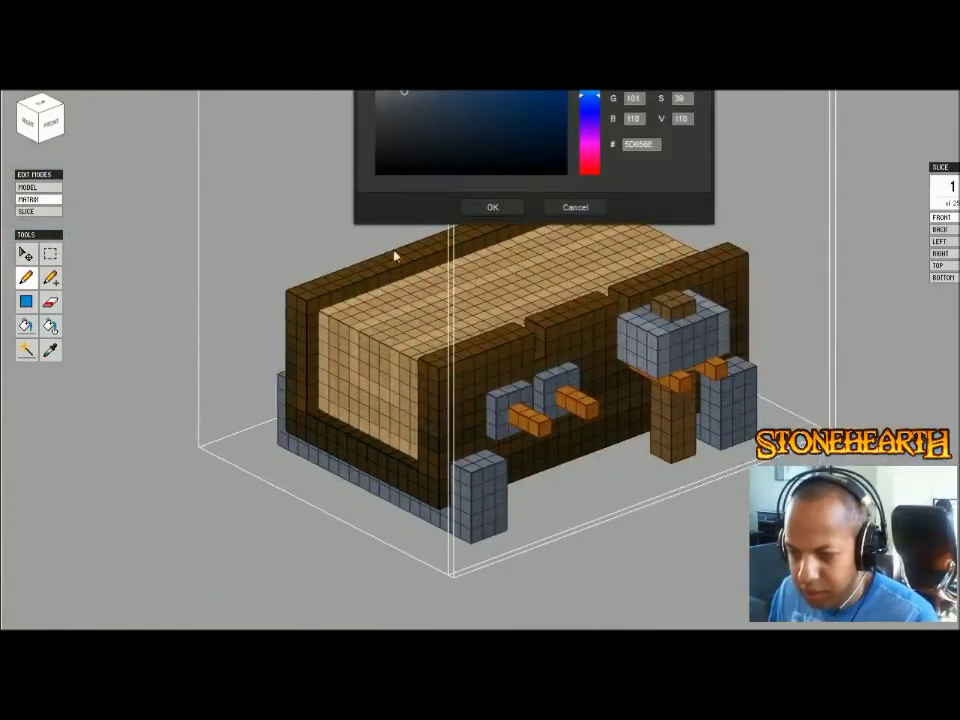
mouse_move(424, 146)
left_mouse_down()
mouse_move(403, 129)
mouse_move(390, 135)
left_mouse_up()
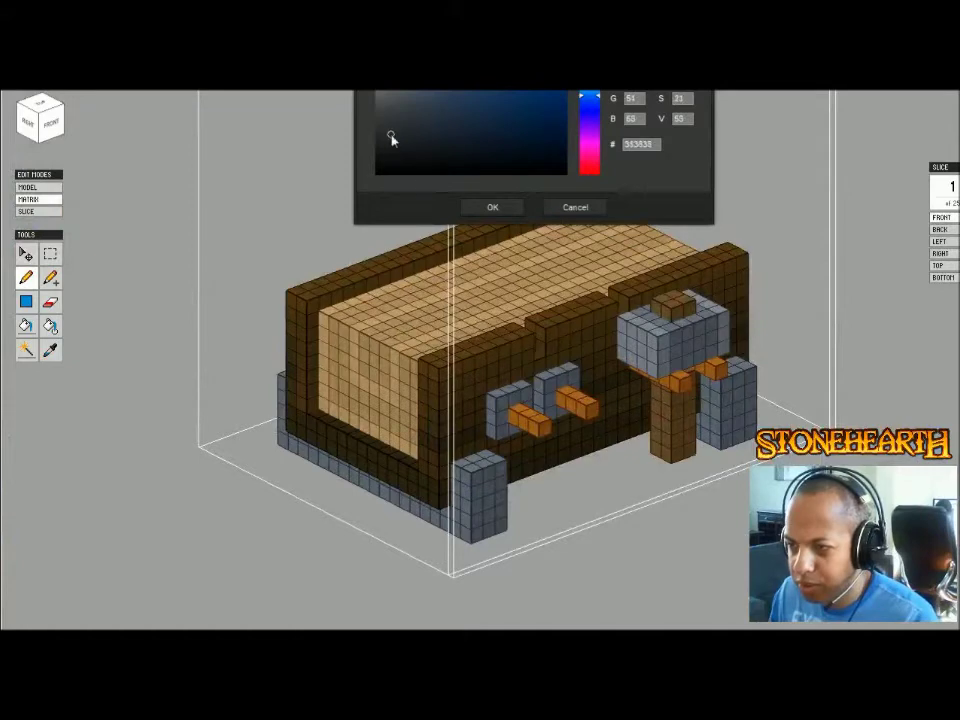
key("Return")
left_click(26, 326)
left_click(482, 500)
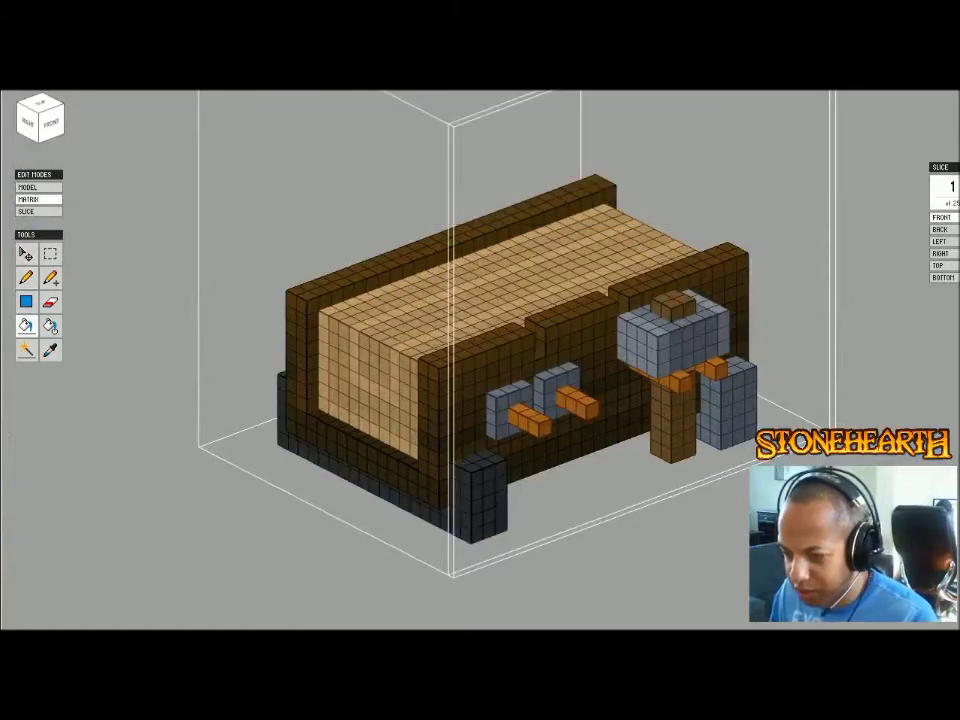
left_click(728, 407)
right_click_drag(480, 300, 440, 288)
key("Tab")
scroll(766, 520, "down", 8)
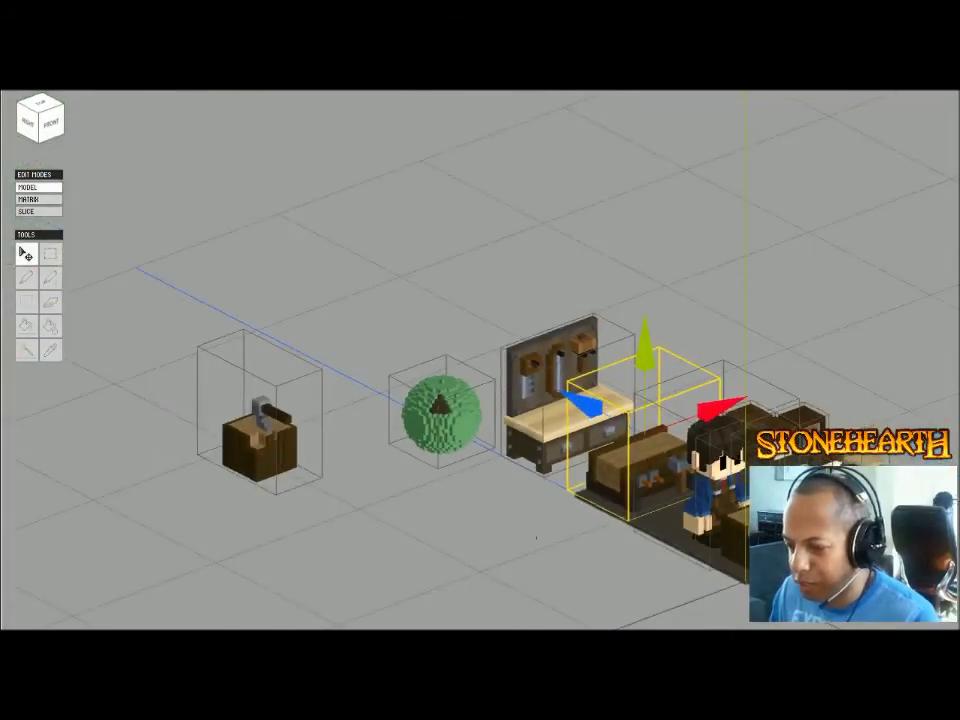
scroll(780, 540, "up", 8)
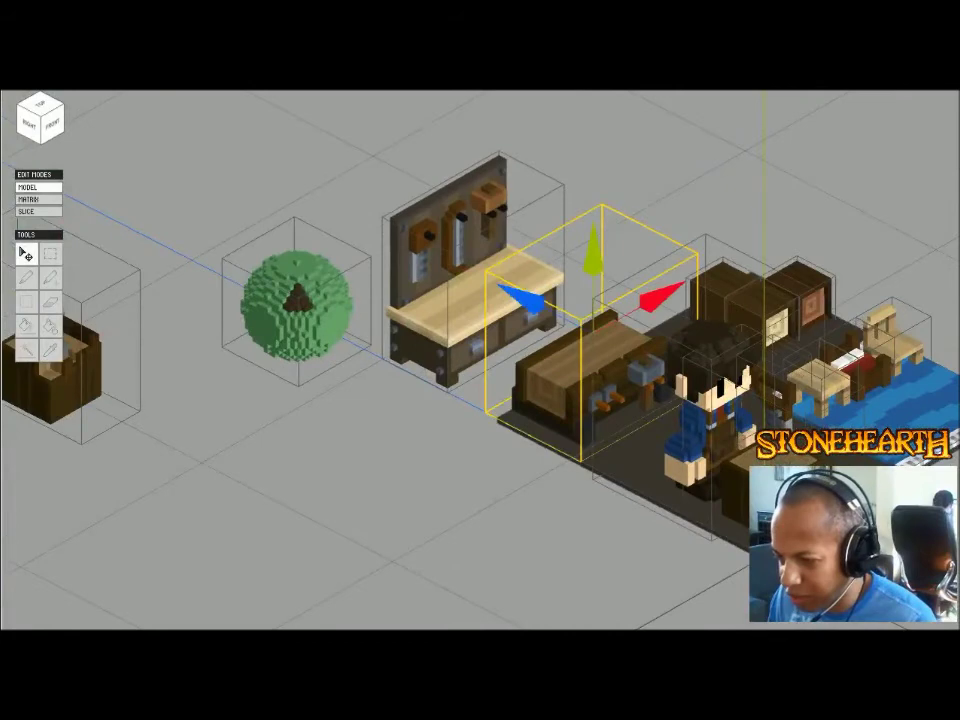
- Erase corner voxels from the two grey-blue backing plates behind the pegs
key("Tab")
key("e")
left_click(500, 509)
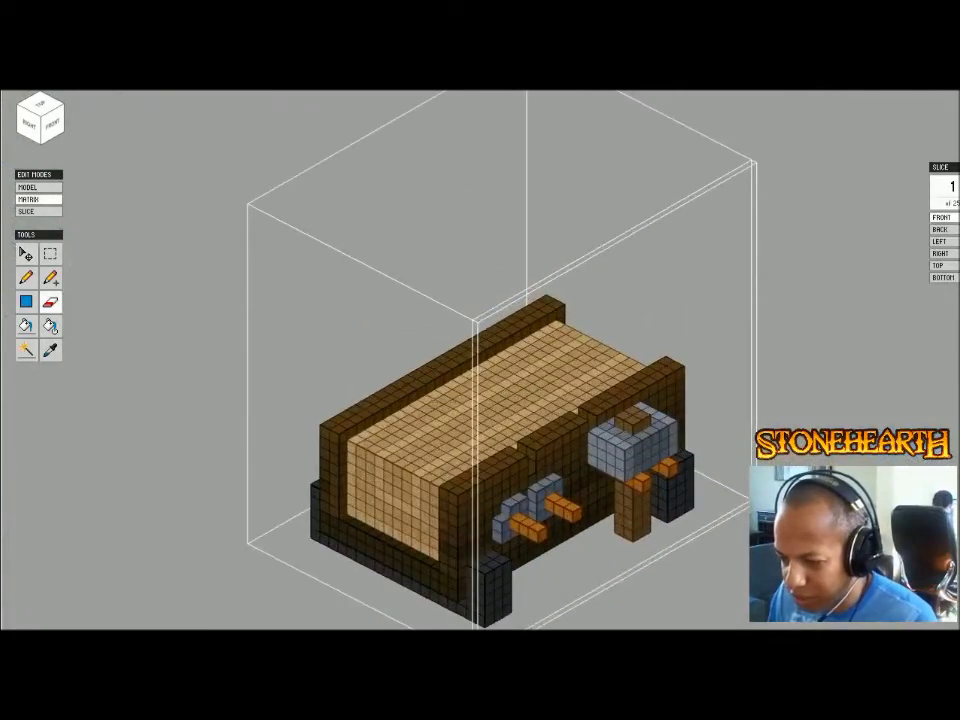
left_click(518, 499)
left_click(533, 489)
- Select both grey-blue backing plates by colour with the Magic Wand and remove them from the front rail
key("w")
left_click(543, 497)
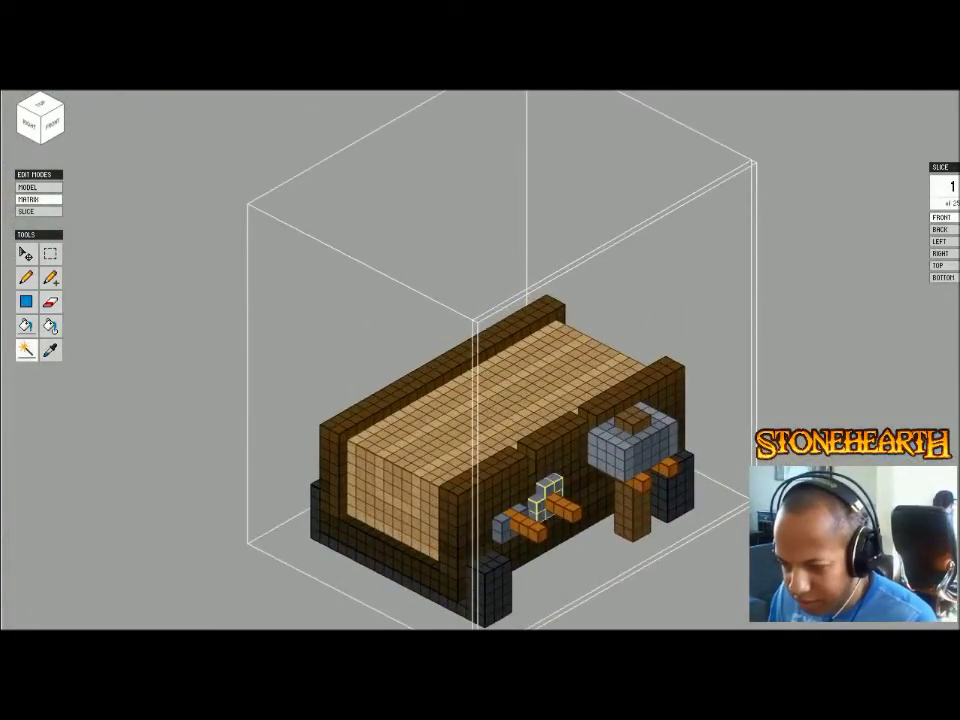
left_click(502, 529, "shift")
key("Tab")
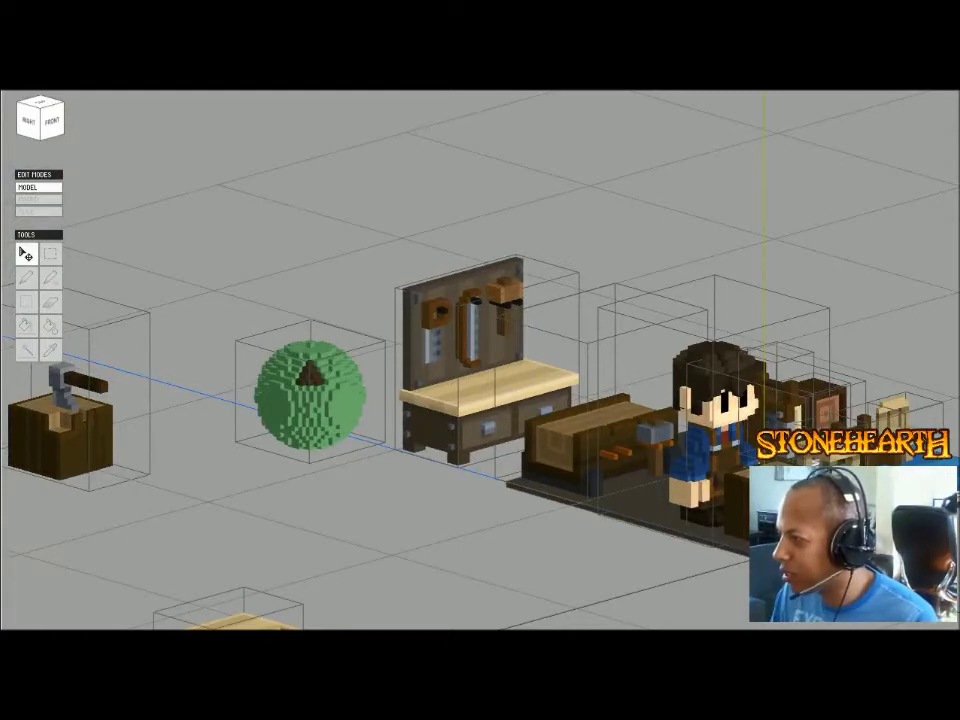
- Bring the browser window with the carpentry-tools.jpg reference over the voxel editor and enlarge the image
left_click_drag(957, 92, 498, 139)
left_click_drag(672, 112, 447, 110)
scroll(568, 236, "up", 5, "ctrl")
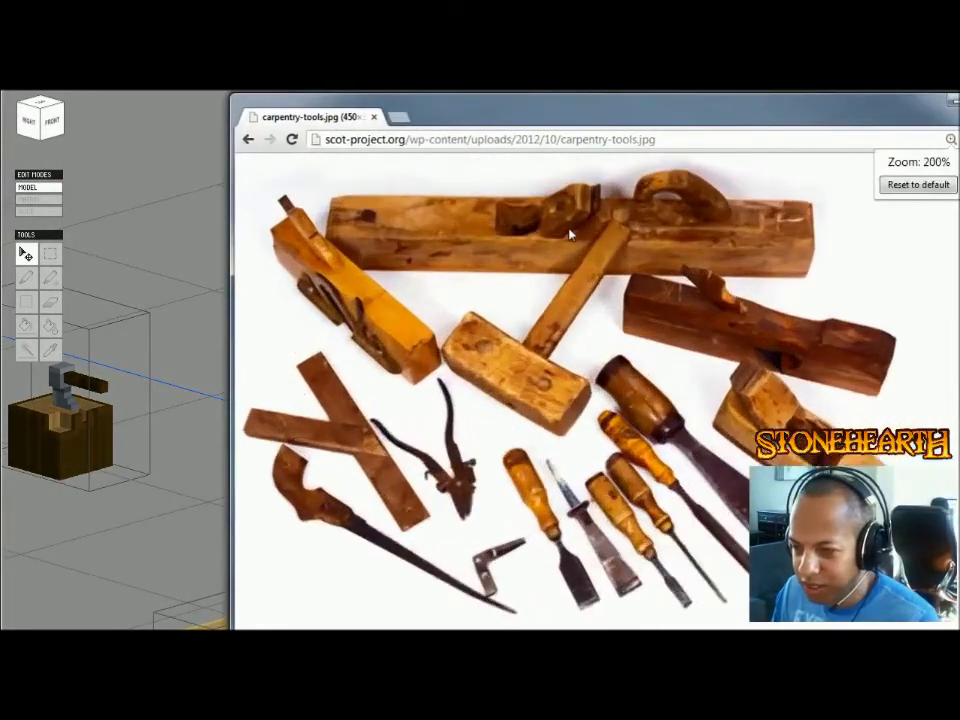
scroll(568, 232, "down", 2, "ctrl")
- Arrange the narrowed voxel editor and the shortened carpentry tools reference window side by side
left_click_drag(543, 110, 861, 89)
key("alt+Tab")
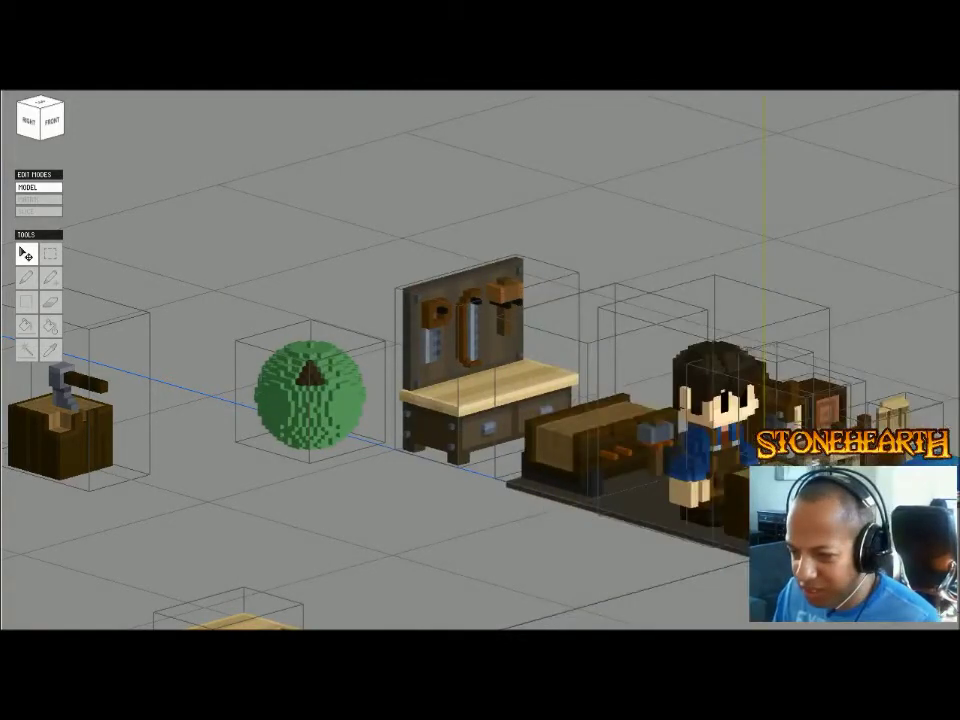
key("alt+Tab")
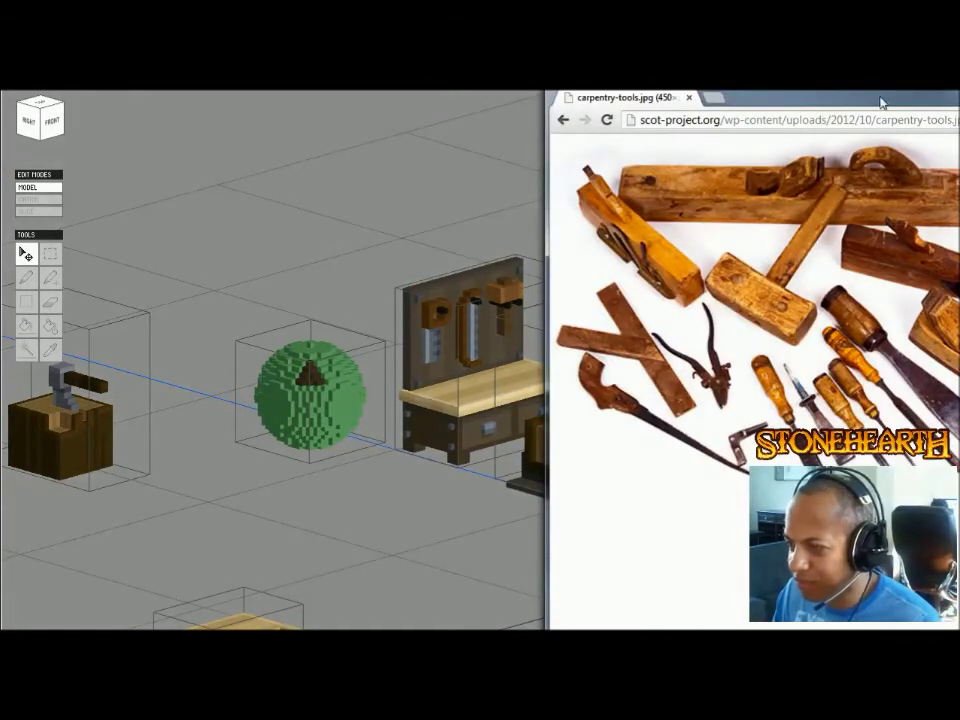
key("alt+Tab")
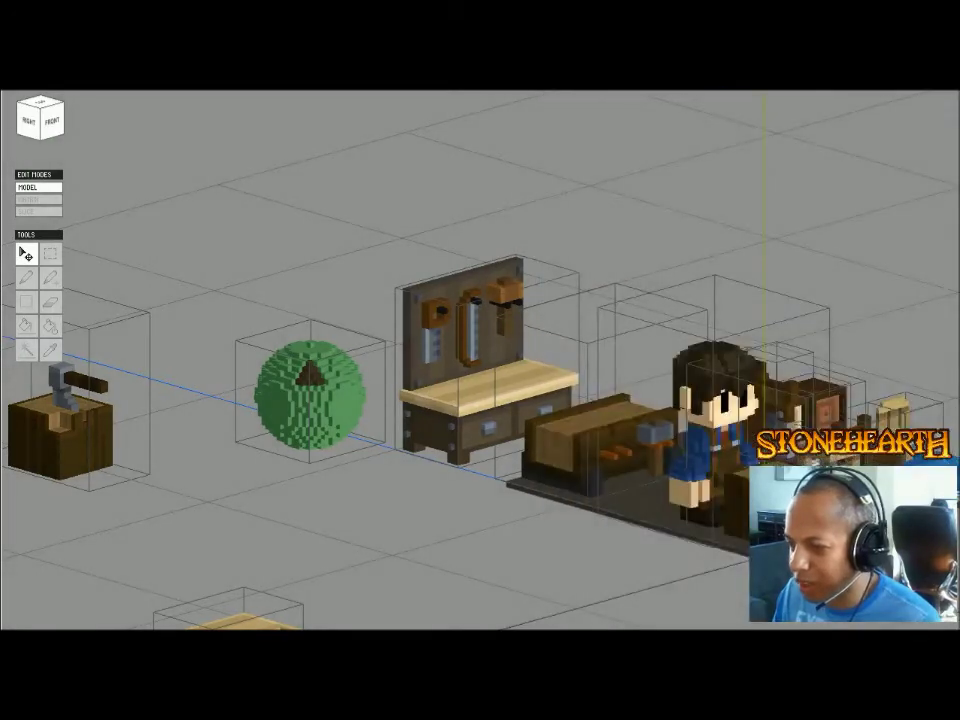
key("alt+Tab")
mouse_move(599, 232)
left_mouse_down()
mouse_move(540, 232)
mouse_move(588, 232)
mouse_move(580, 232)
left_mouse_up()
left_click_drag(775, 109, 857, 99)
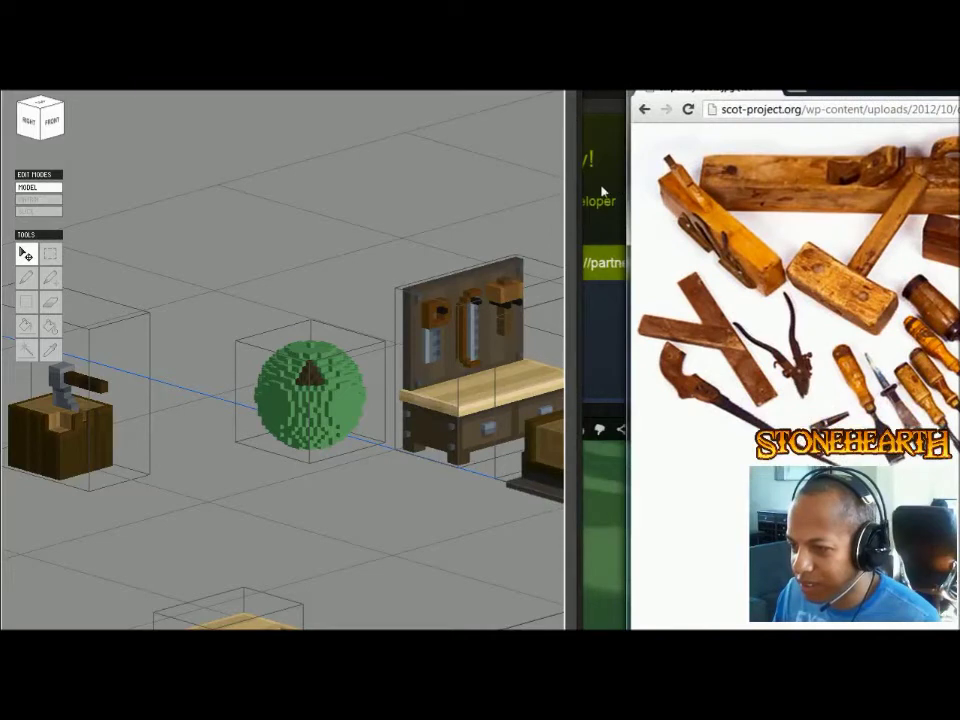
left_click_drag(579, 194, 643, 196)
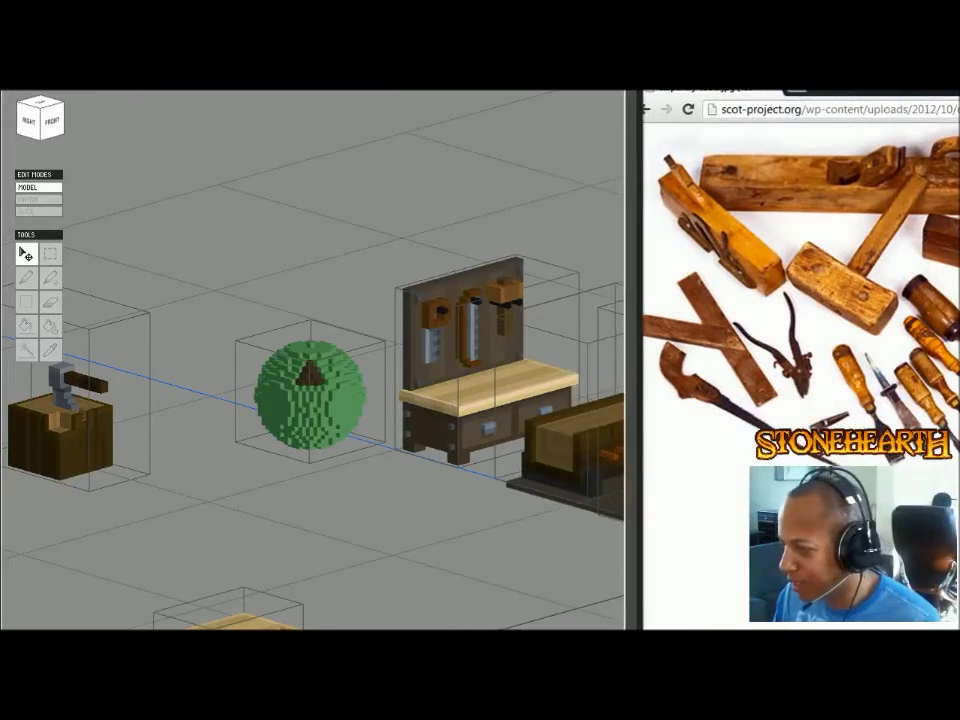
key("alt+Tab")
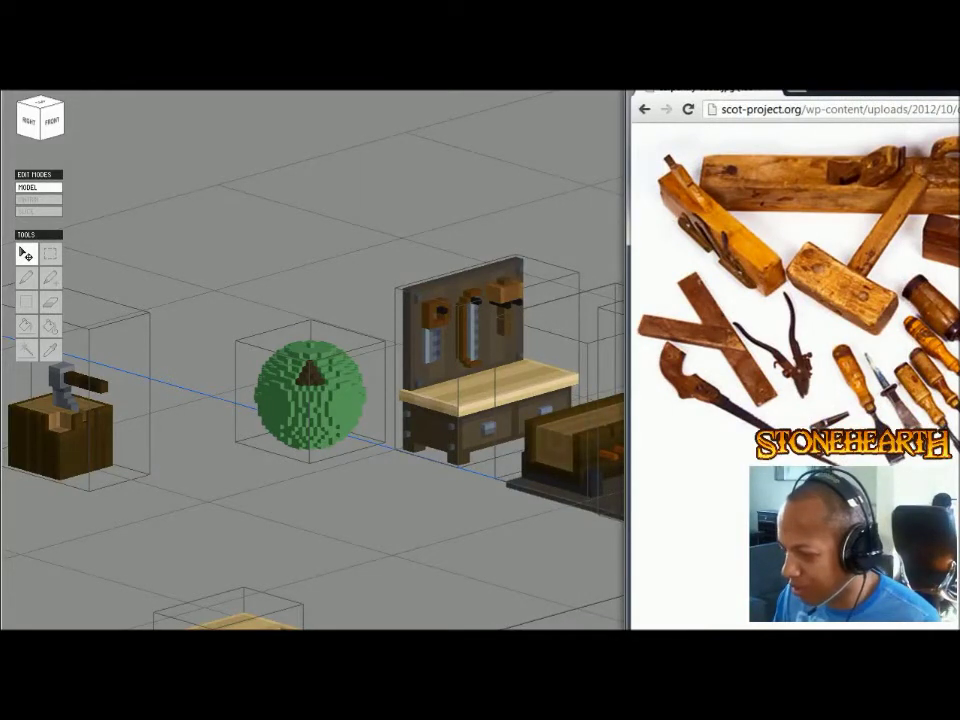
left_click_drag(800, 628, 800, 515)
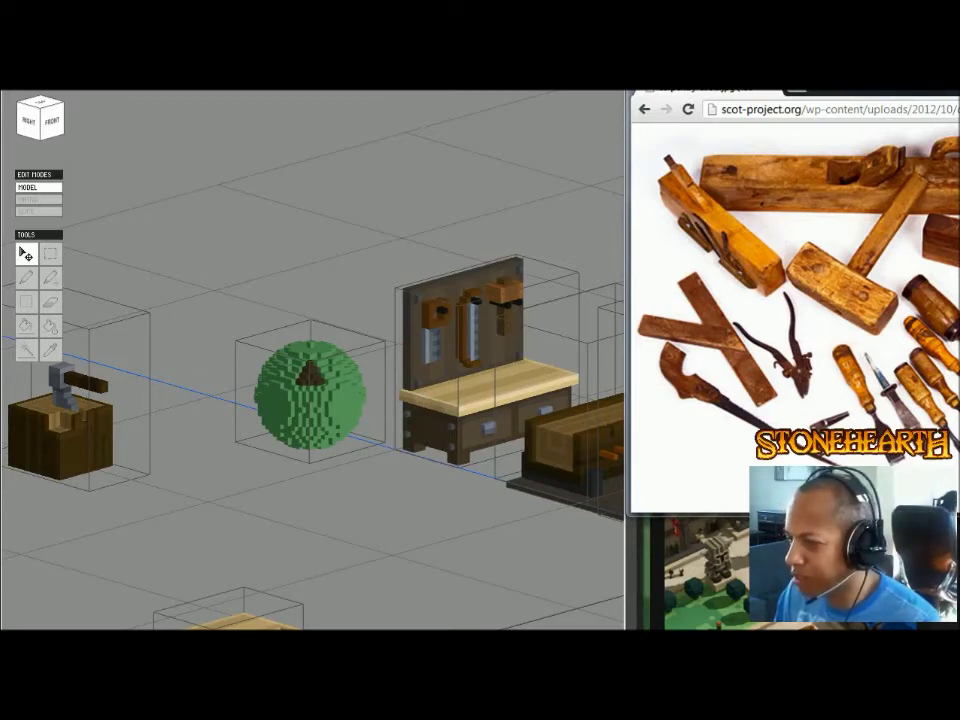
- Delete the green sphere model standing beside the tool-board workbench
left_click(310, 395)
left_click(310, 395)
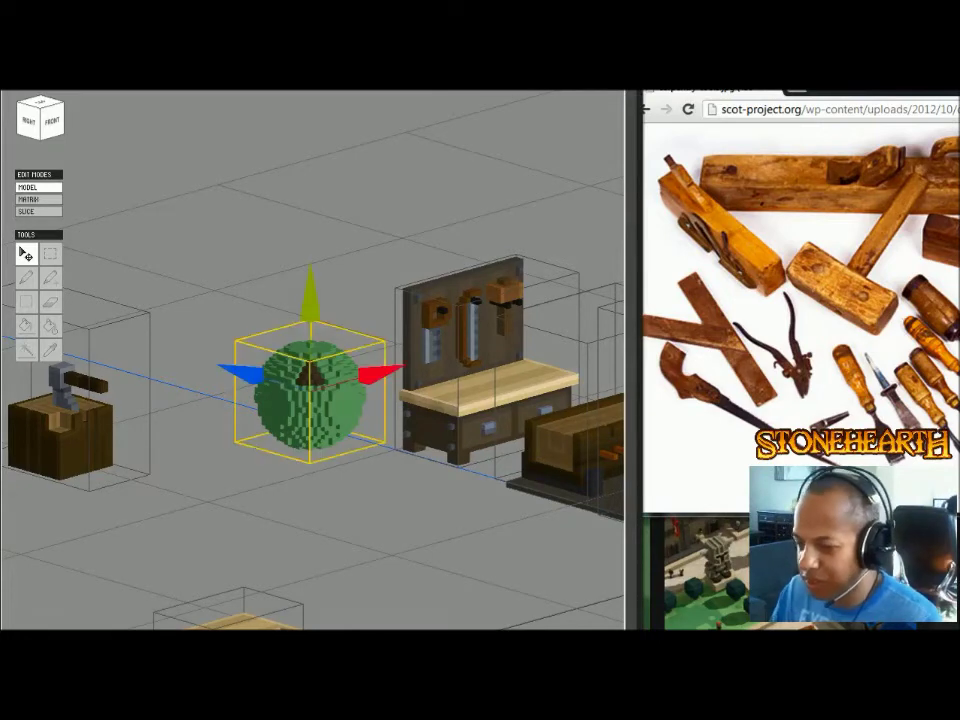
key("Delete")
- Open the log bench model for voxel editing with its front pegs and mallet in close view
middle_click_drag(520, 400, 195, 325)
scroll(195, 325, "up", 3)
scroll(310, 320, "up", 3)
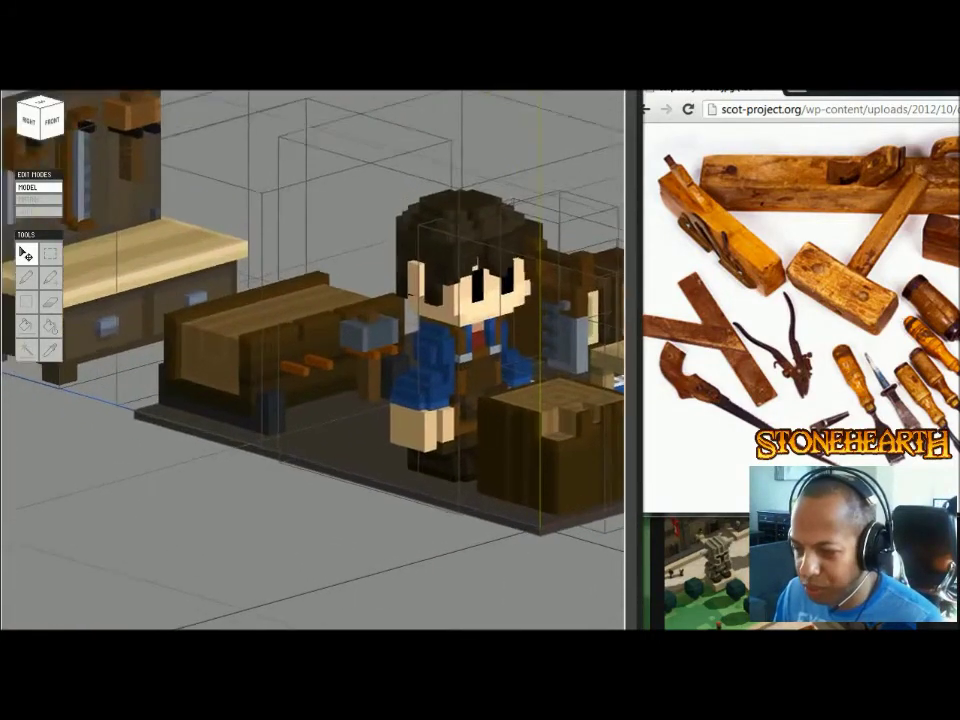
right_click_drag(330, 350, 278, 325)
middle_click_drag(278, 325, 470, 372)
scroll(470, 372, "up", 1)
double_click(280, 260)
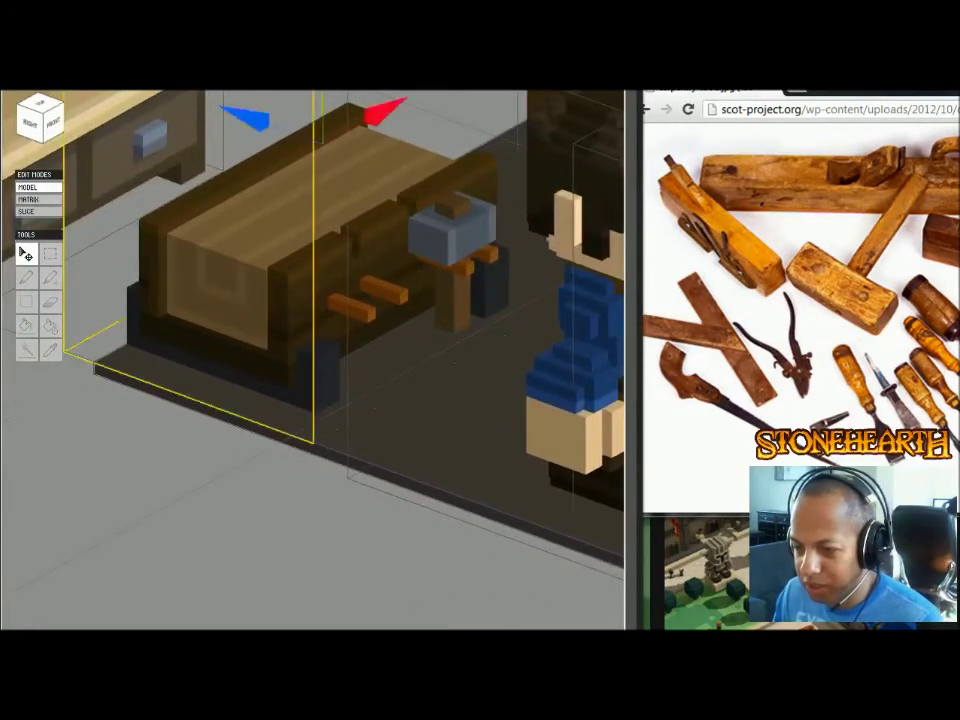
scroll(313, 355, "up", 2)
scroll(313, 355, "up", 2)
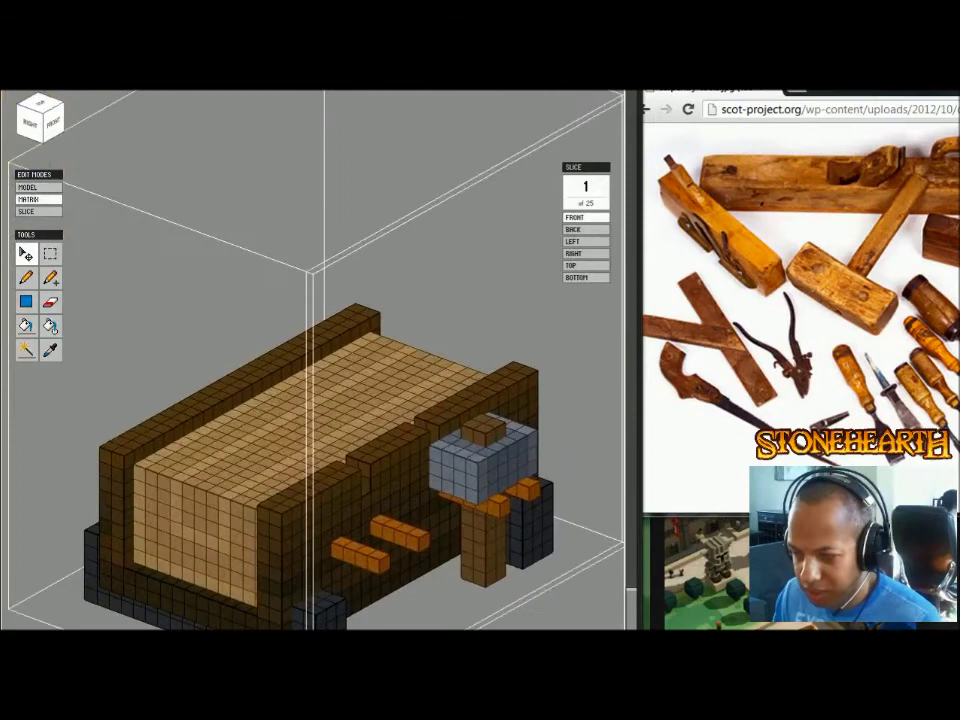
middle_click_drag(311, 400, 318, 236)
- Try filling both dark bench legs with a reddish brown, and undo the fills
key("b")
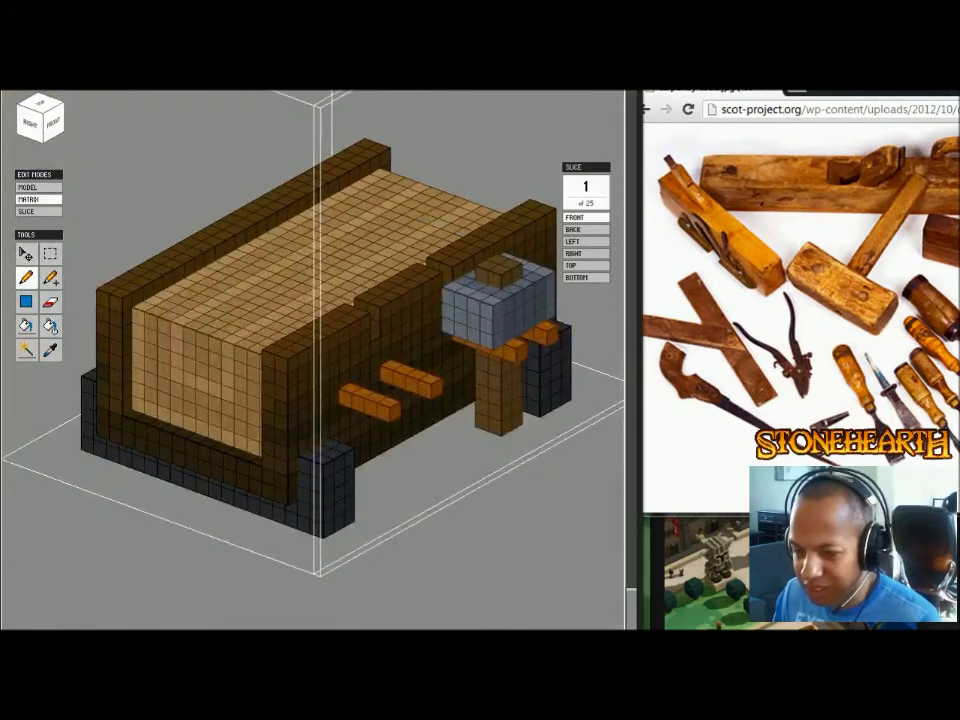
key("c")
mouse_move(510, 98)
left_mouse_down()
mouse_move(499, 119)
mouse_move(504, 110)
left_mouse_up()
left_click(493, 206)
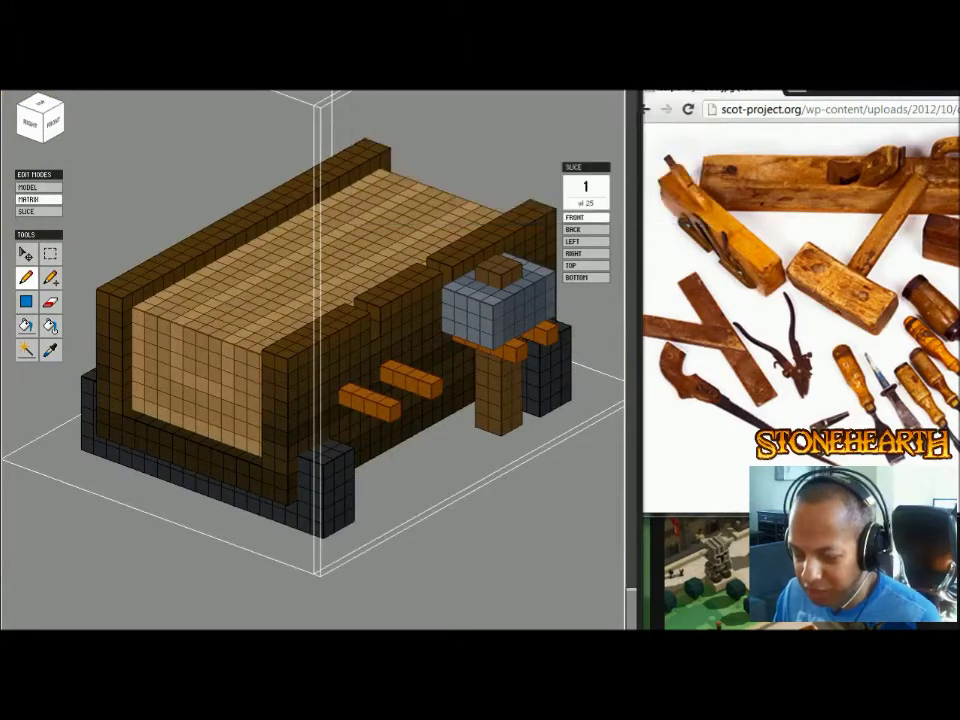
key("g")
left_click(546, 376)
left_click(328, 488)
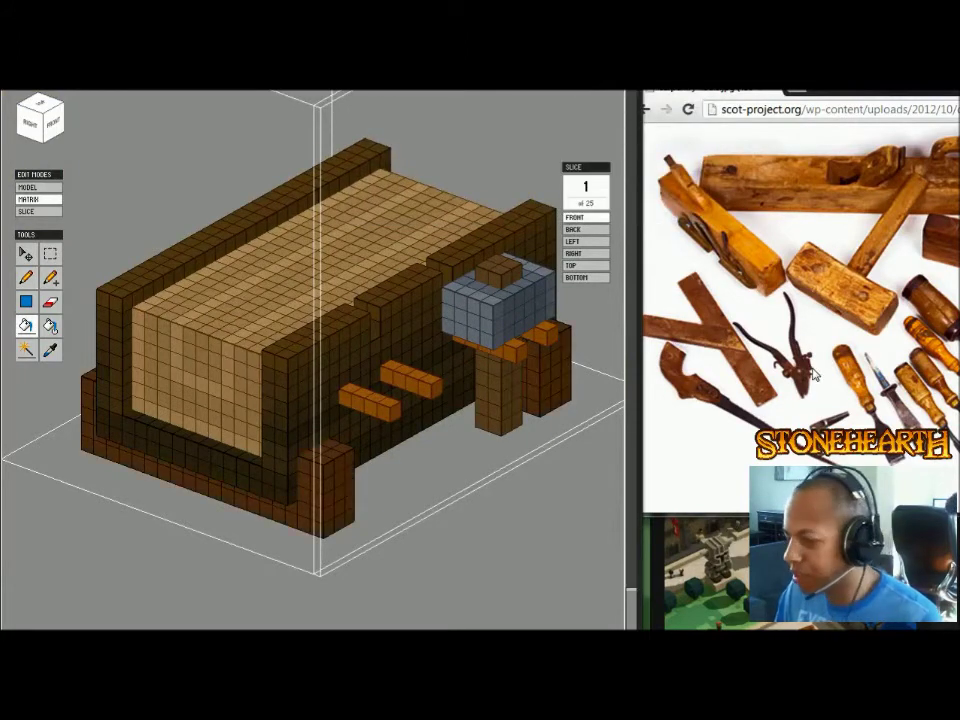
key("ctrl+z")
key("ctrl+z")
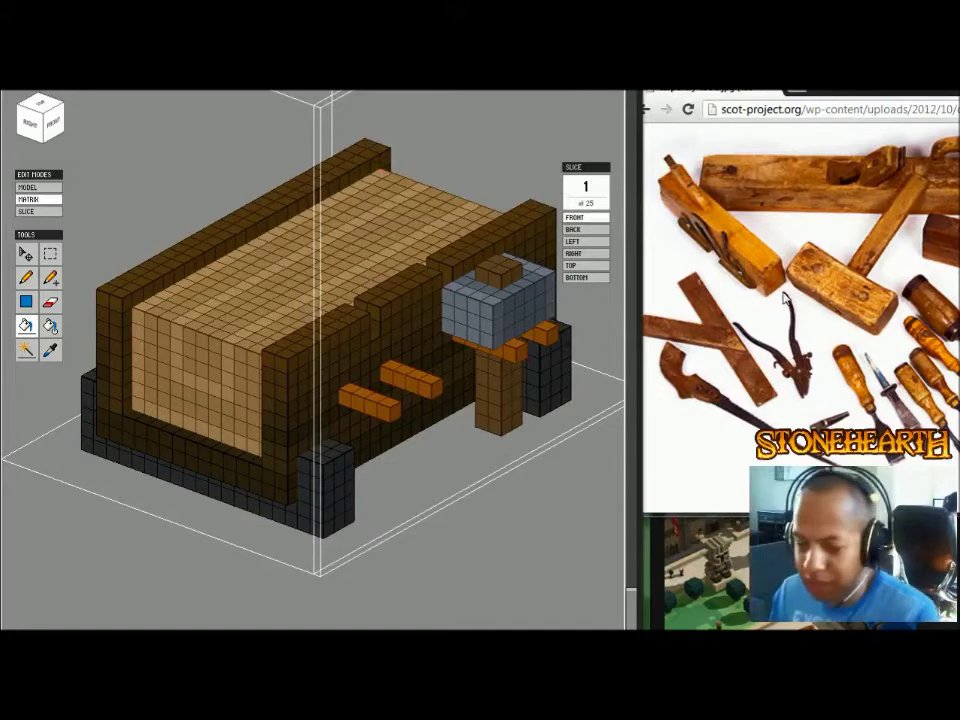
- Set the drawing colour to a darker brown with G 73, B 32 and V 111
left_click(26, 278)
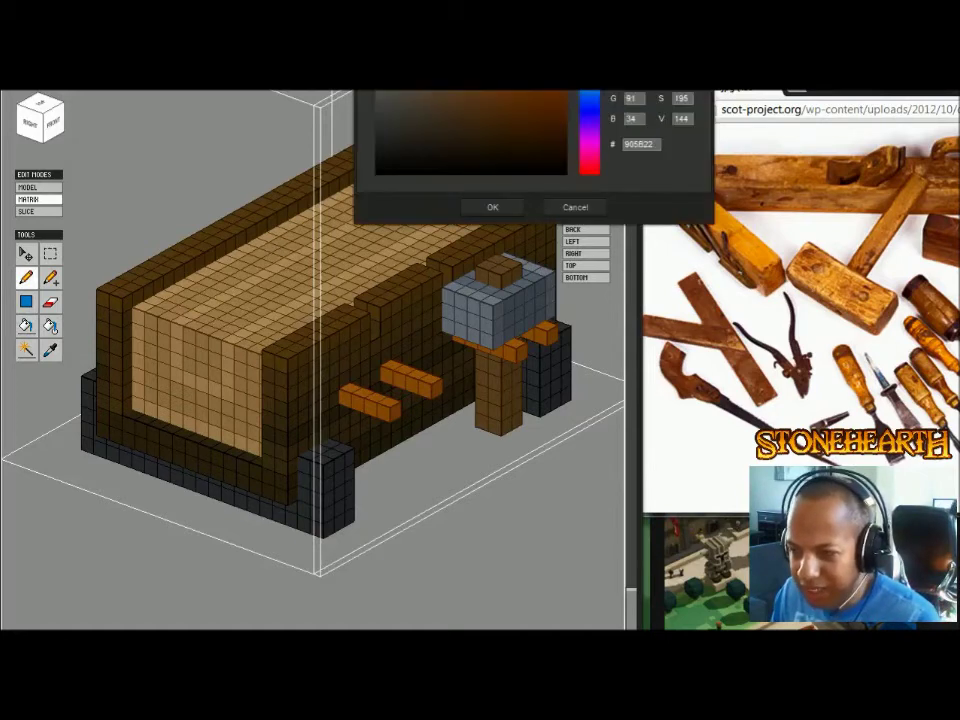
left_click(523, 92)
left_click(516, 91)
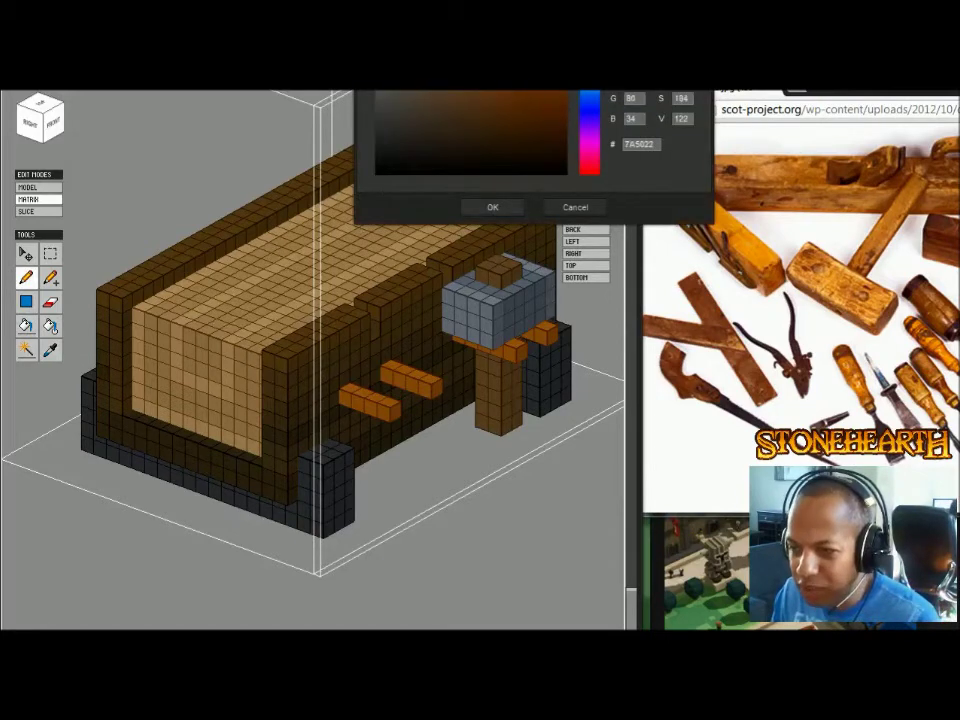
left_click(492, 207)
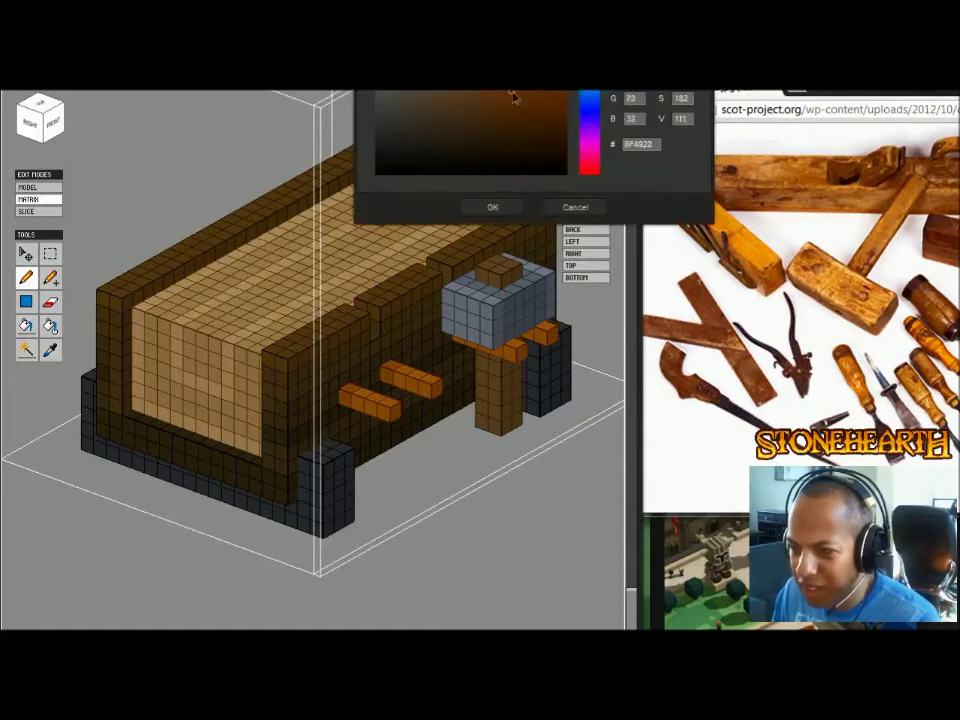
left_click(492, 207)
- Examine the bench's front pegs, mallet and legs from several angles and in the workshop scene
right_click_drag(440, 440, 368, 309)
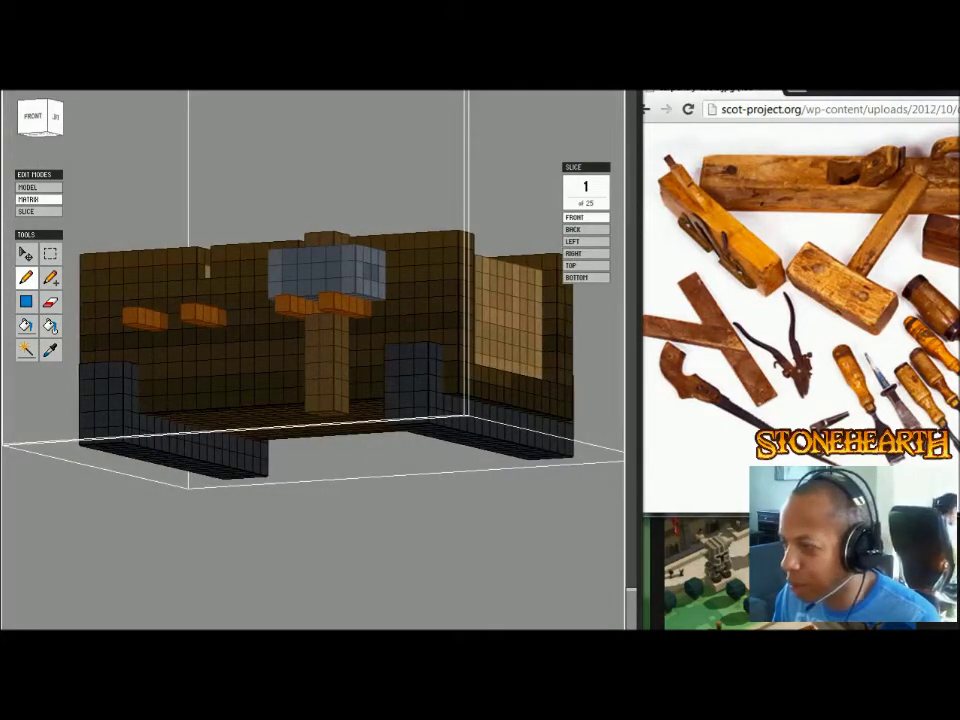
right_click_drag(330, 330, 320, 420)
scroll(380, 380, "up", 2)
middle_click_drag(350, 400, 286, 418)
scroll(286, 418, "up", 1)
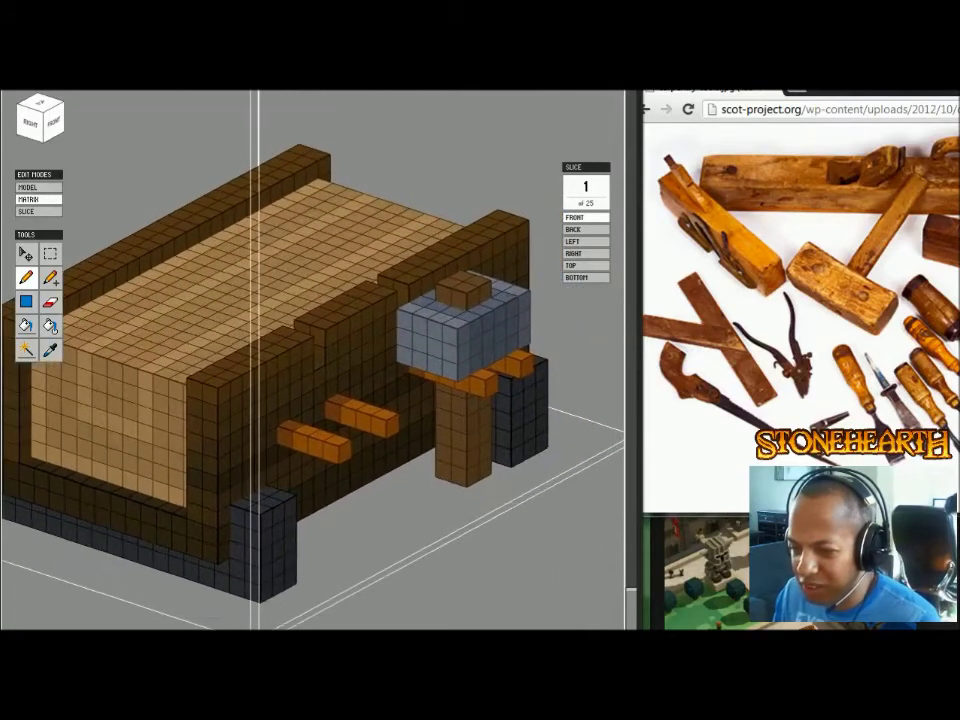
right_click_drag(280, 318, 262, 345)
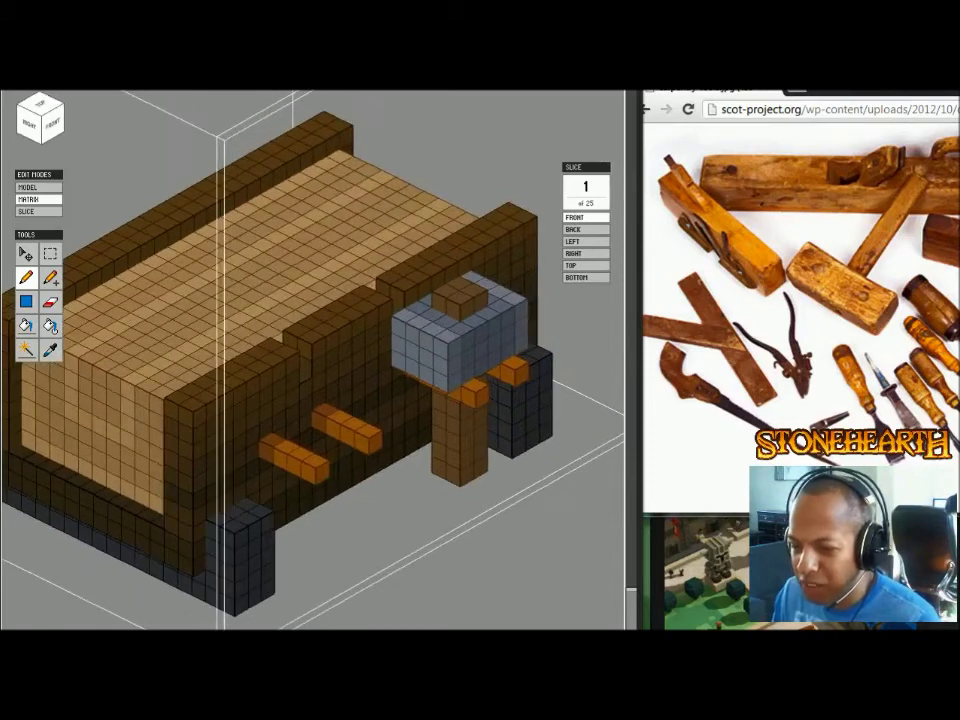
right_click_drag(262, 345, 210, 330)
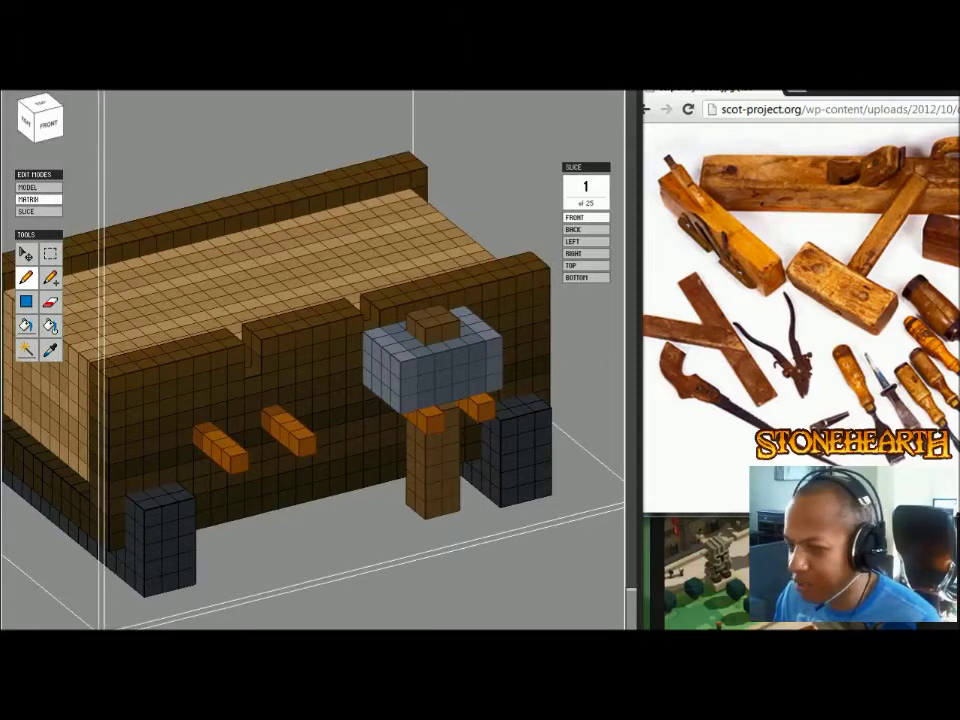
mouse_move(480, 400)
right_mouse_down()
mouse_move(515, 460)
mouse_move(495, 415)
right_mouse_up()
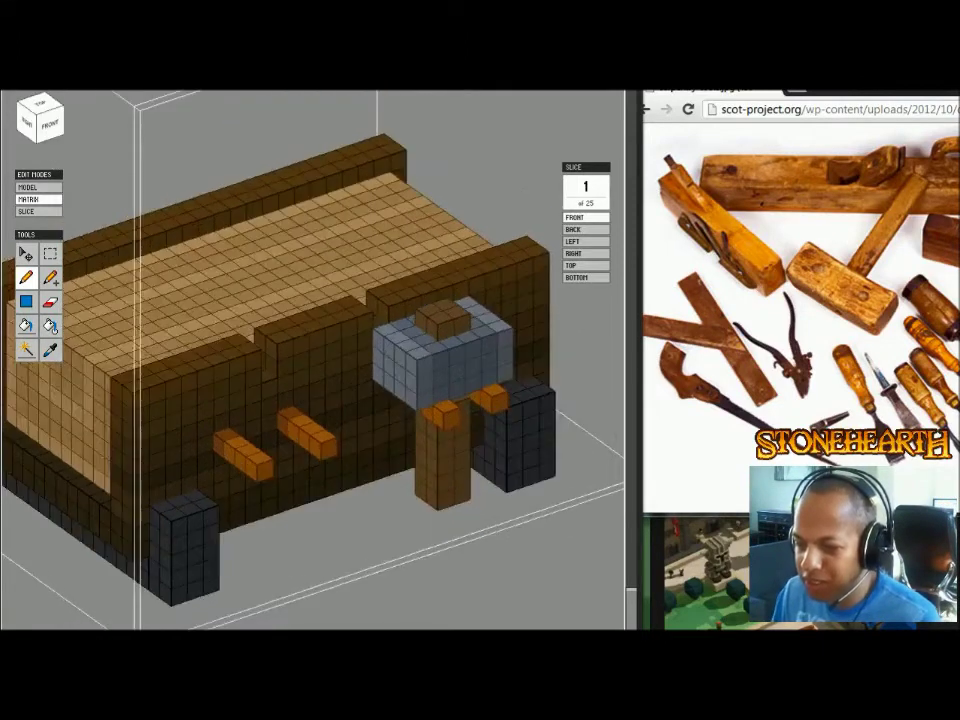
key("Tab")
right_click_drag(400, 380, 440, 395)
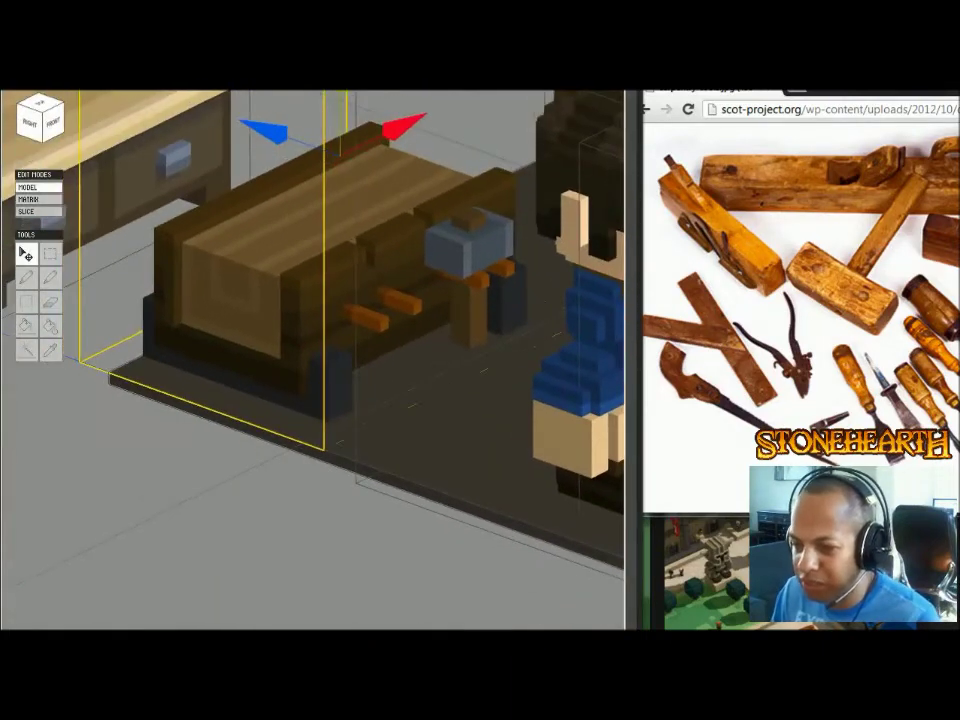
- Cut a narrow notch into the top edge of the bench's front board above the pegs and touch up its exposed voxel
key("Tab")
scroll(312, 360, "up", 5)
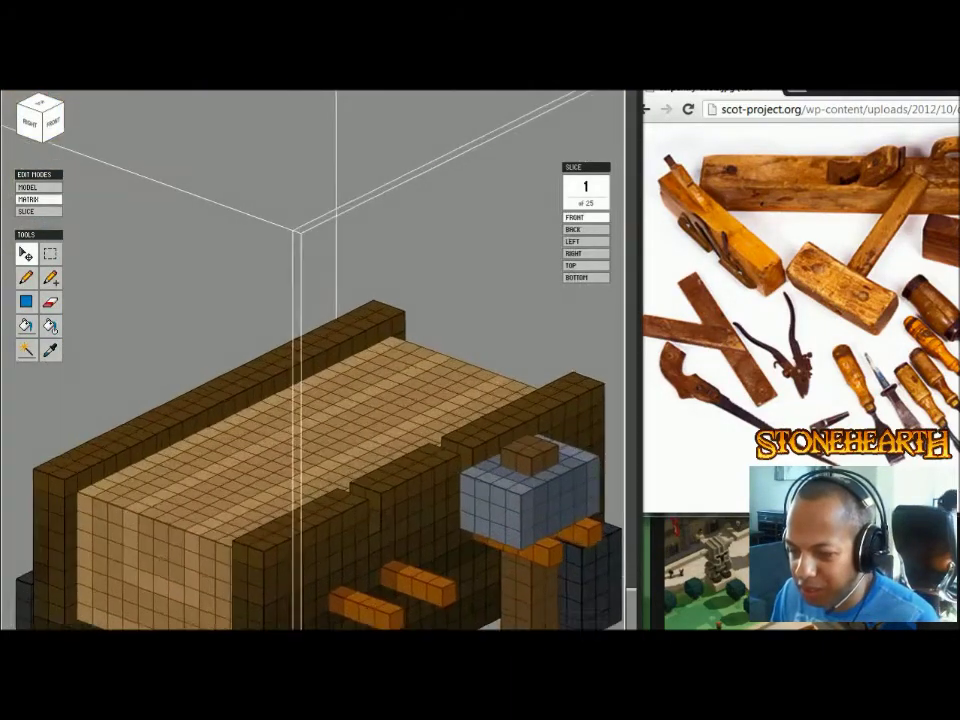
right_click_drag(312, 360, 590, 430)
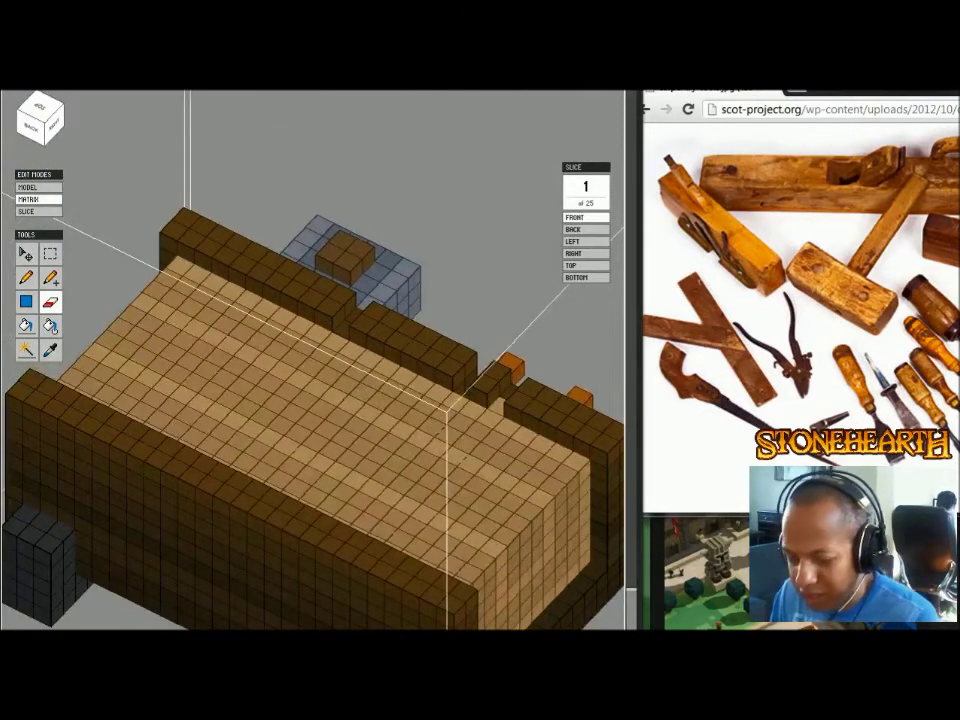
key("b")
left_click(497, 407)
right_click_drag(497, 407, 262, 400)
middle_click_drag(300, 400, 346, 205)
scroll(346, 205, "down", 1)
right_click_drag(346, 205, 395, 212)
scroll(362, 167, "down", 1)
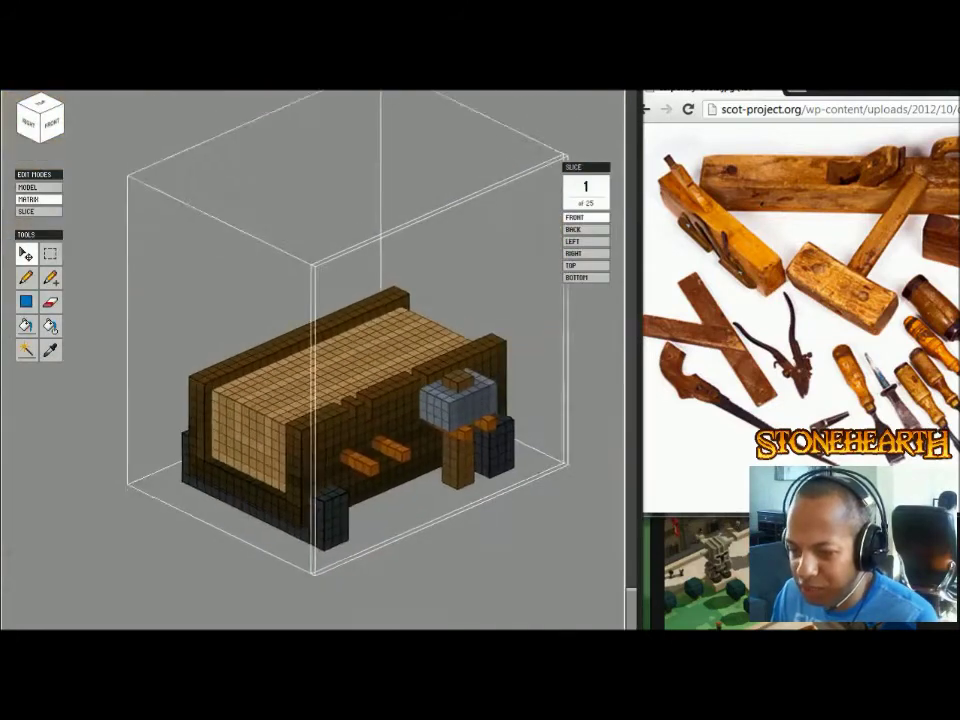
- Set the drawing colour to dark grey #373C40
scroll(415, 245, "up", 4)
mouse_move(415, 430)
middle_mouse_down()
mouse_move(415, 130)
mouse_move(415, 162)
middle_mouse_up()
key("p")
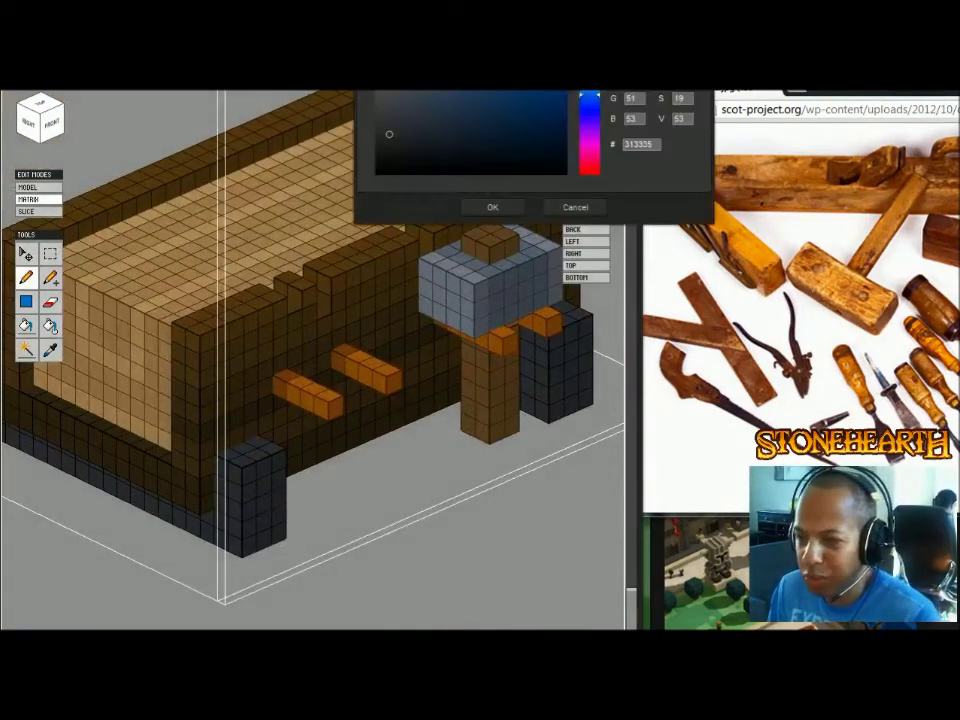
left_click_drag(389, 134, 403, 126)
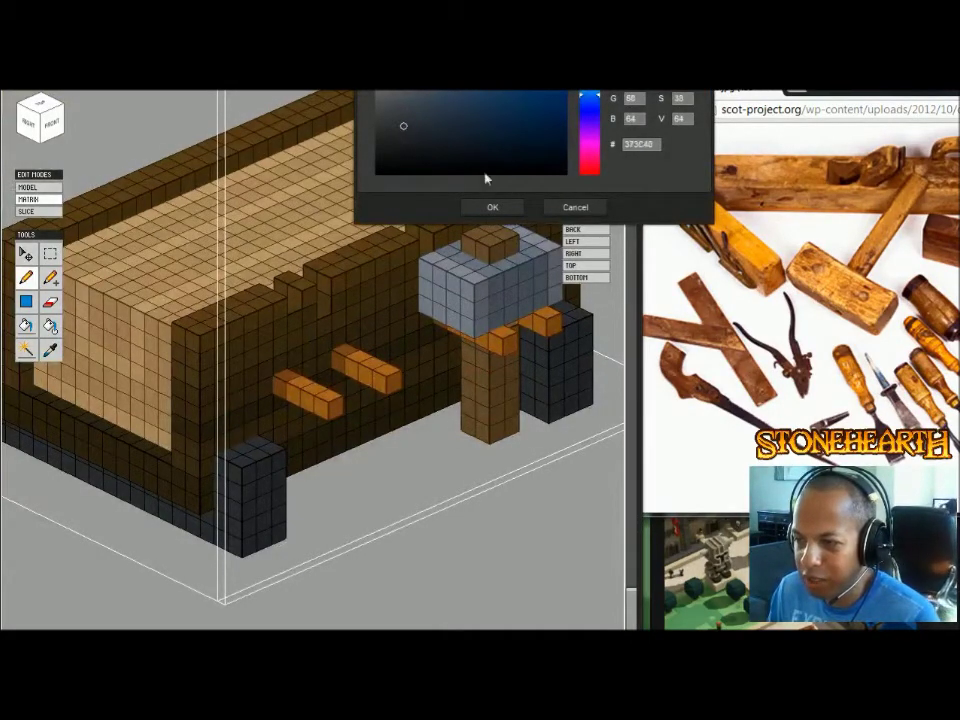
left_click(495, 206)
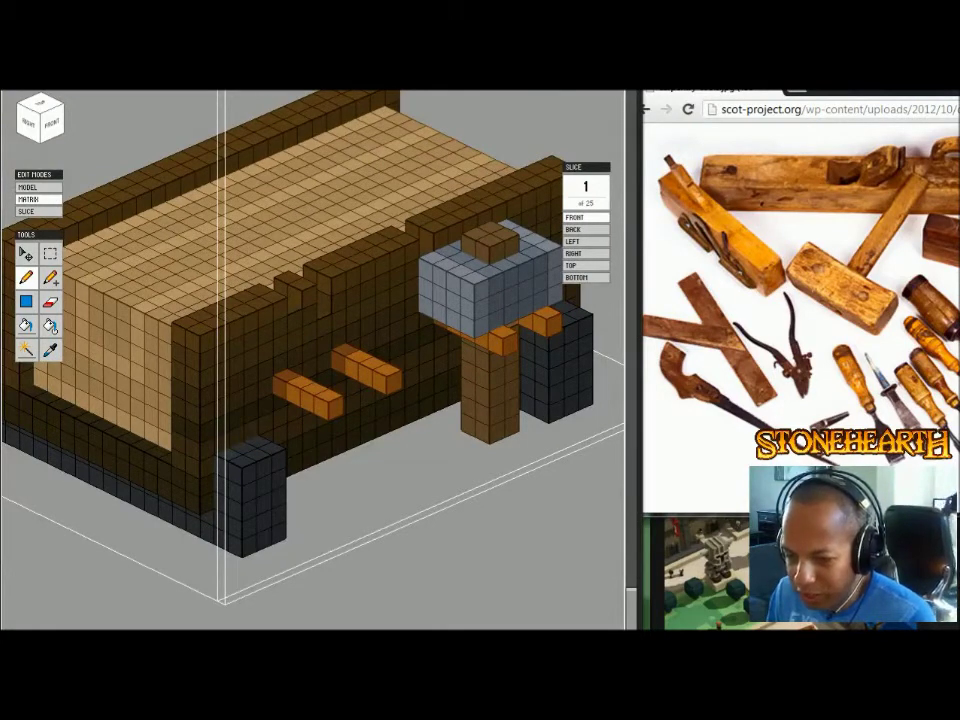
- Set the drawing colour to a near-black grey, darker than the bench legs, and face the bench's front
right_click_drag(420, 380, 300, 370)
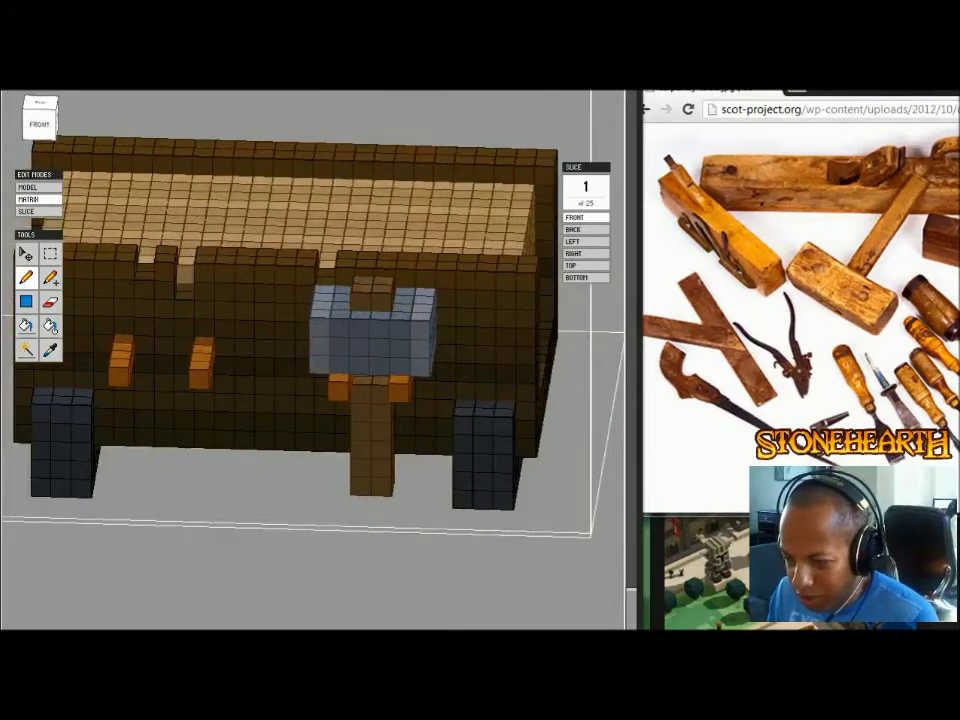
right_click_drag(220, 380, 500, 390)
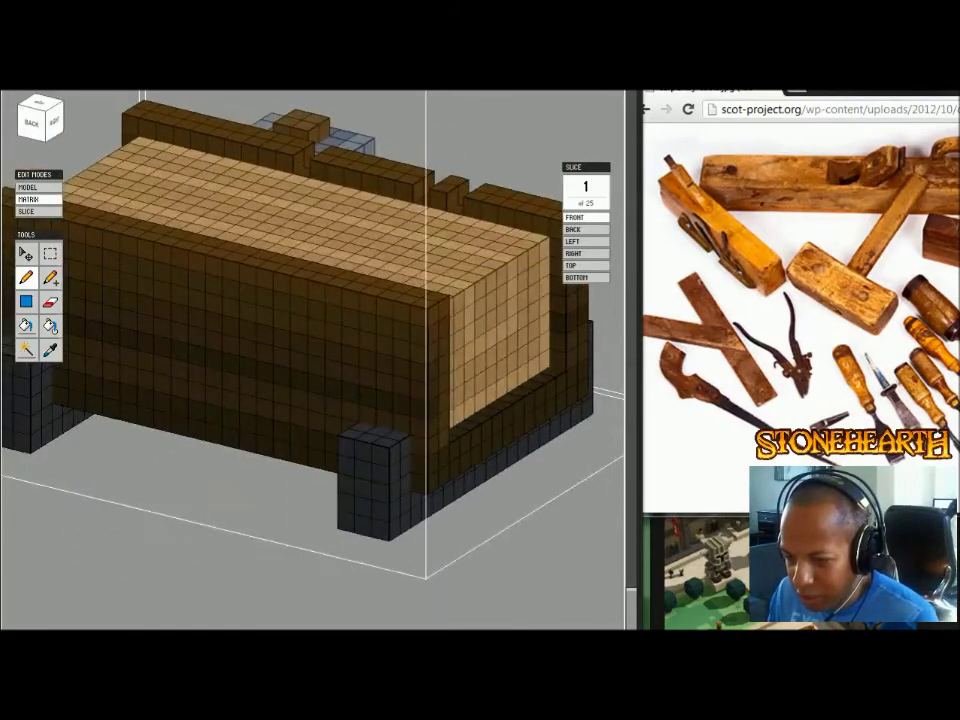
right_click_drag(250, 370, 460, 405)
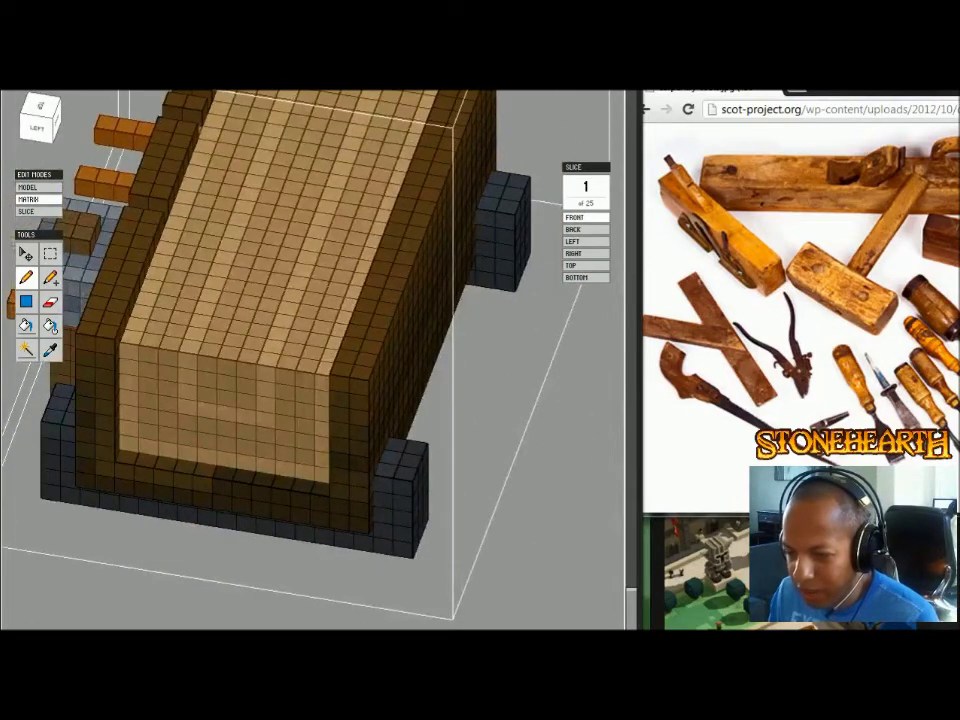
right_click_drag(500, 410, 205, 355)
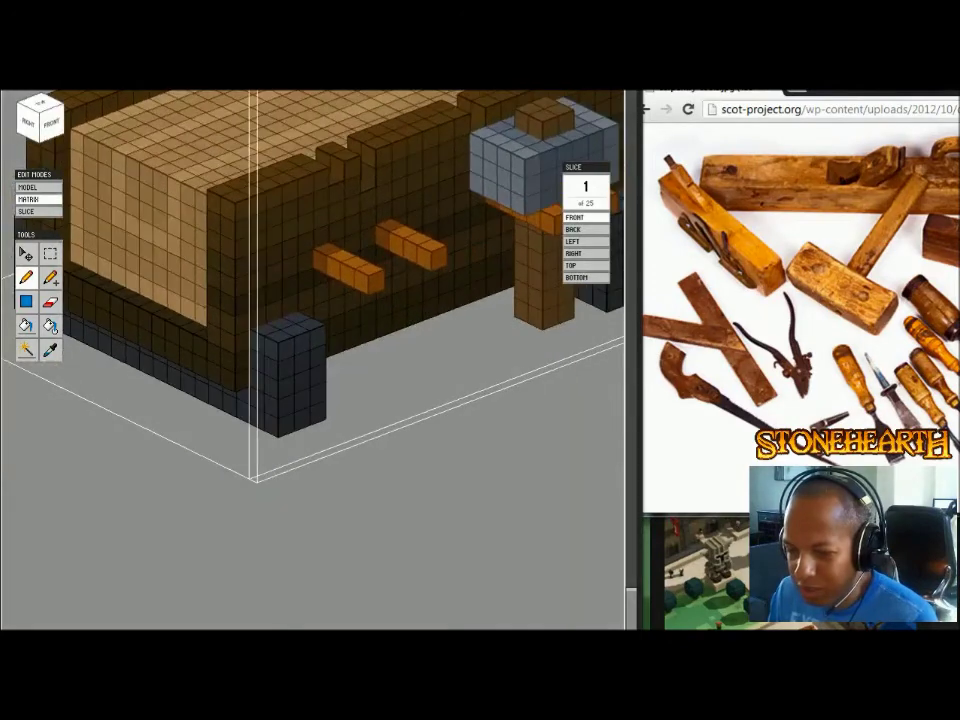
left_click(51, 123)
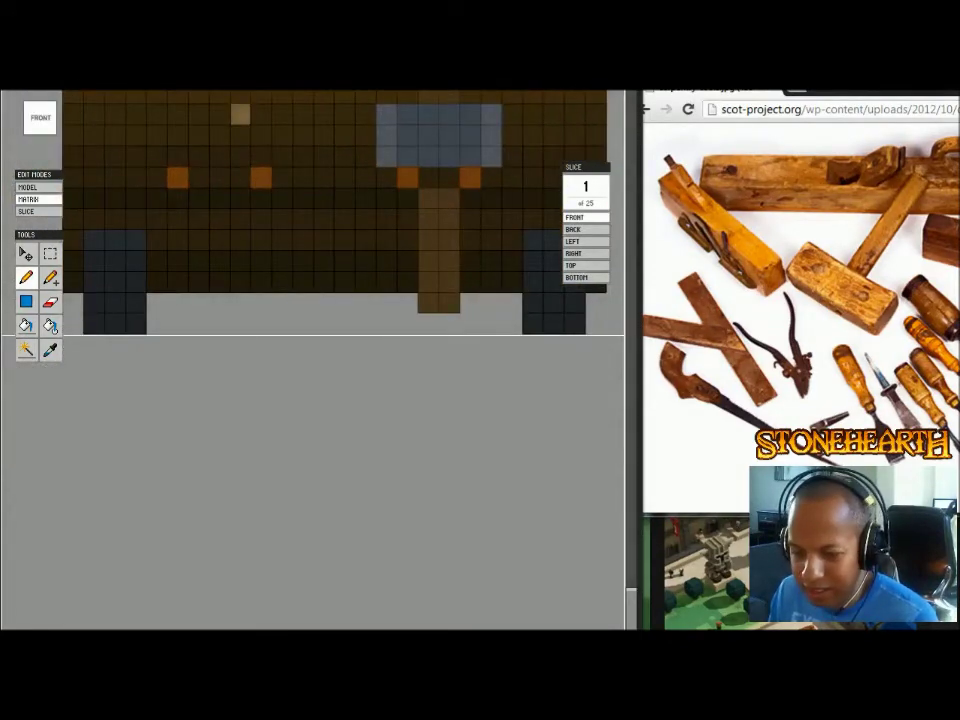
left_click(368, 94)
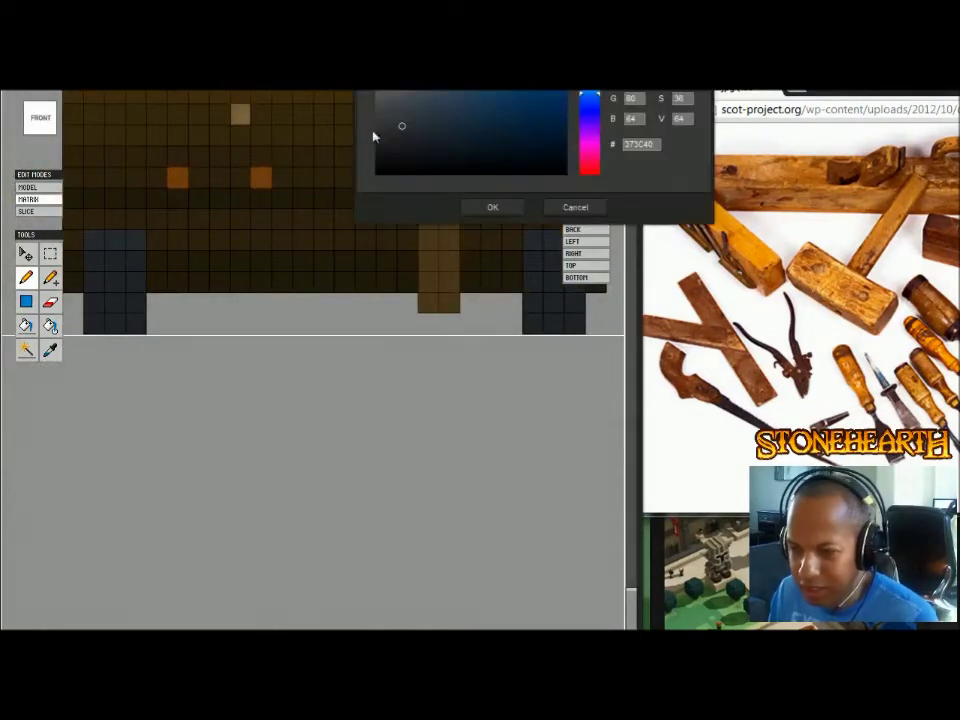
left_click(574, 205)
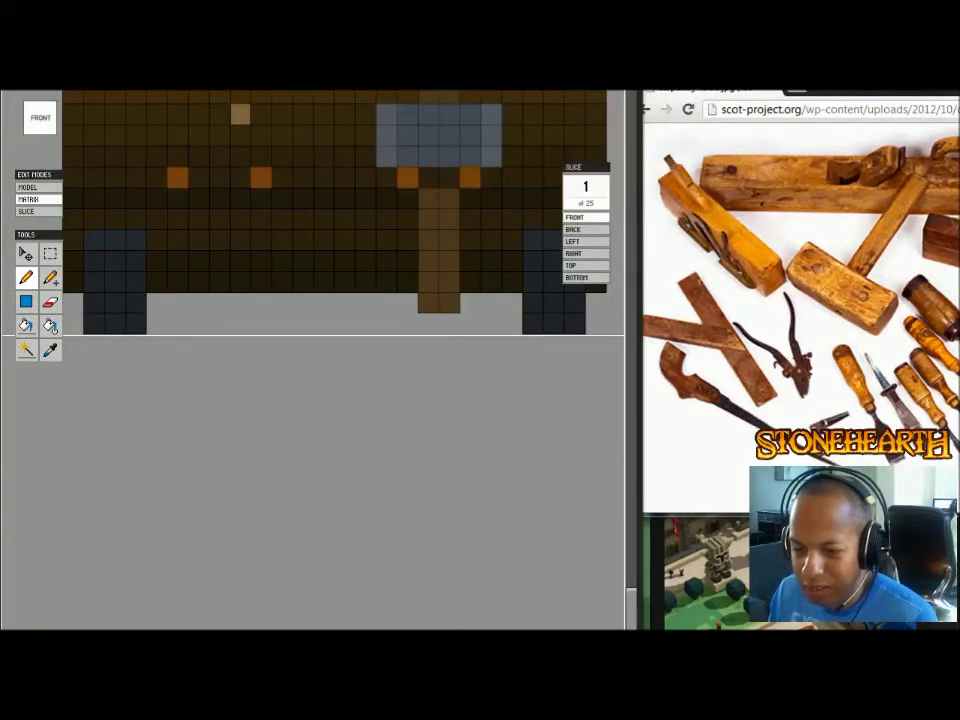
left_click(90, 611)
left_click(393, 143)
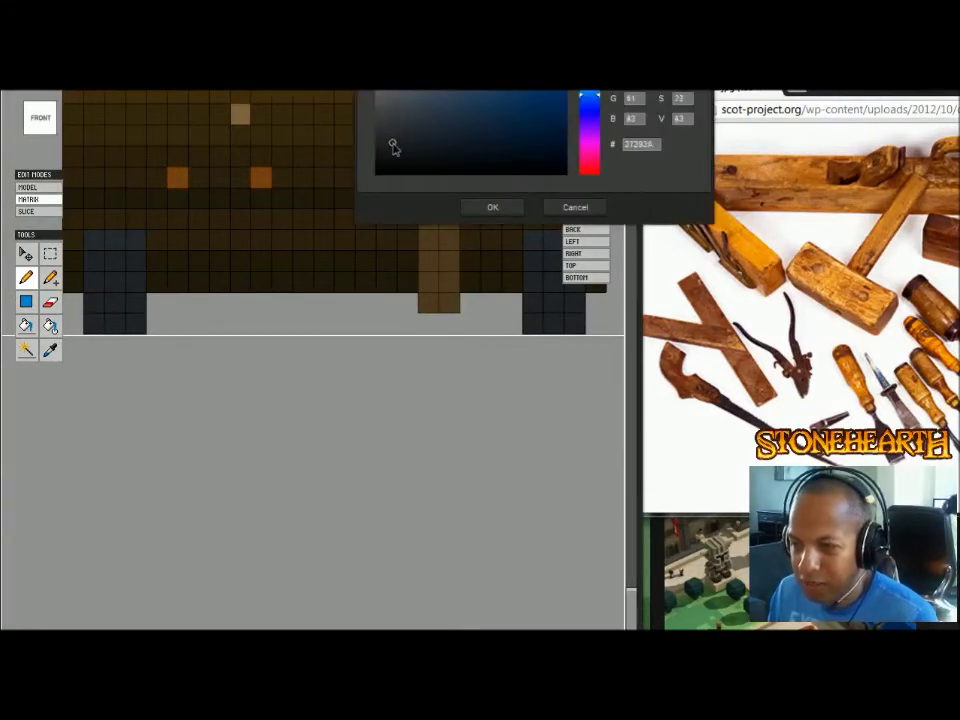
key("Return")
- Select the lowest voxel row of the bench legs, fill it with the near-black grey, and clear the selection
key("m")
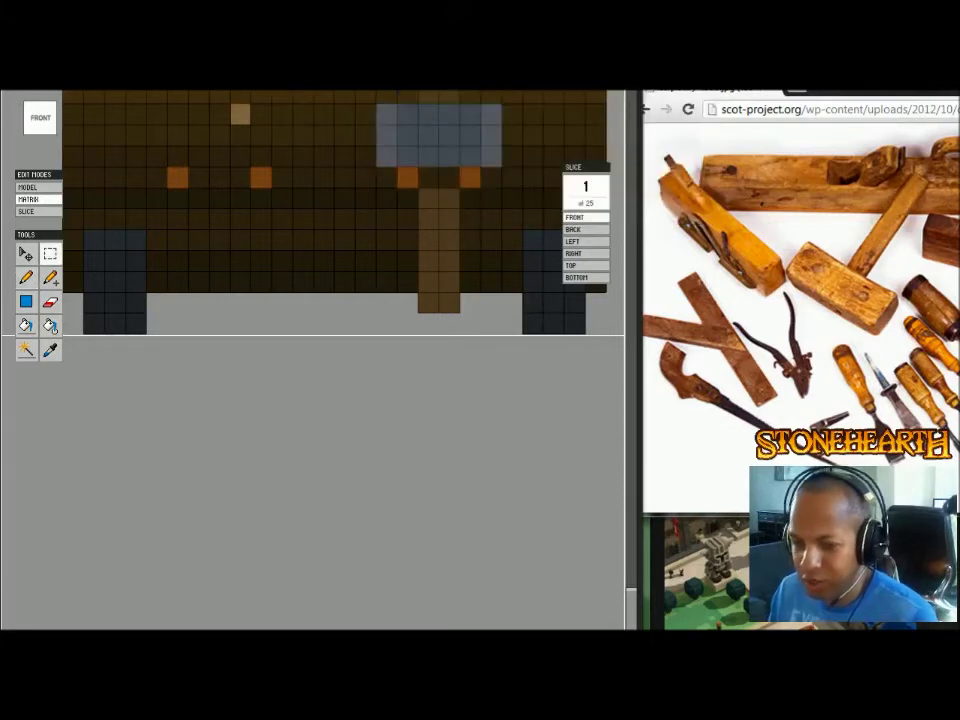
left_click_drag(78, 316, 622, 435)
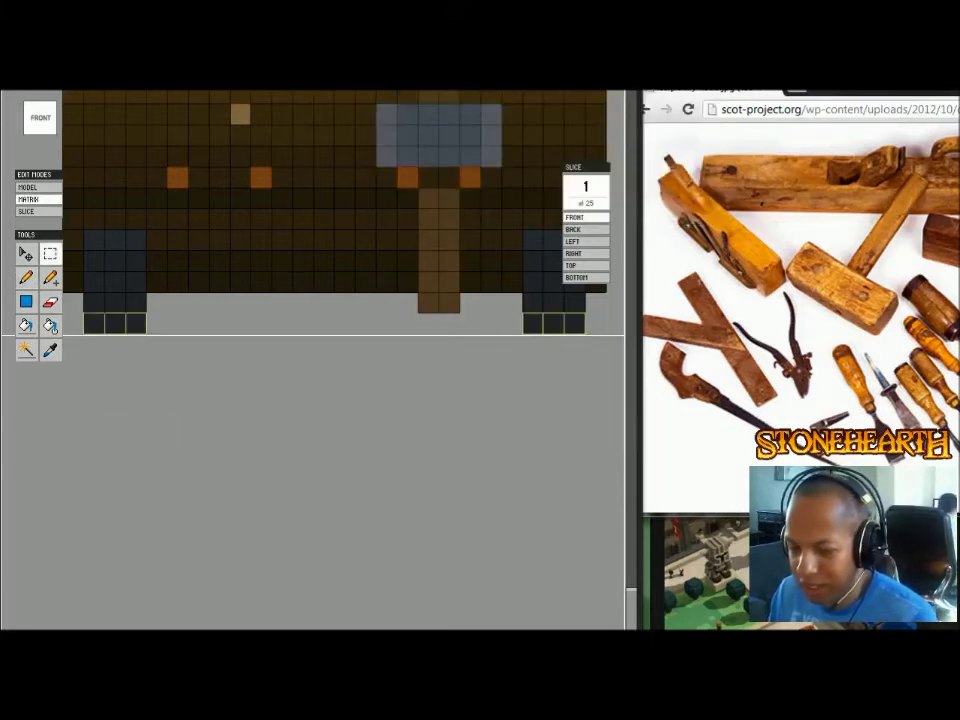
key("g")
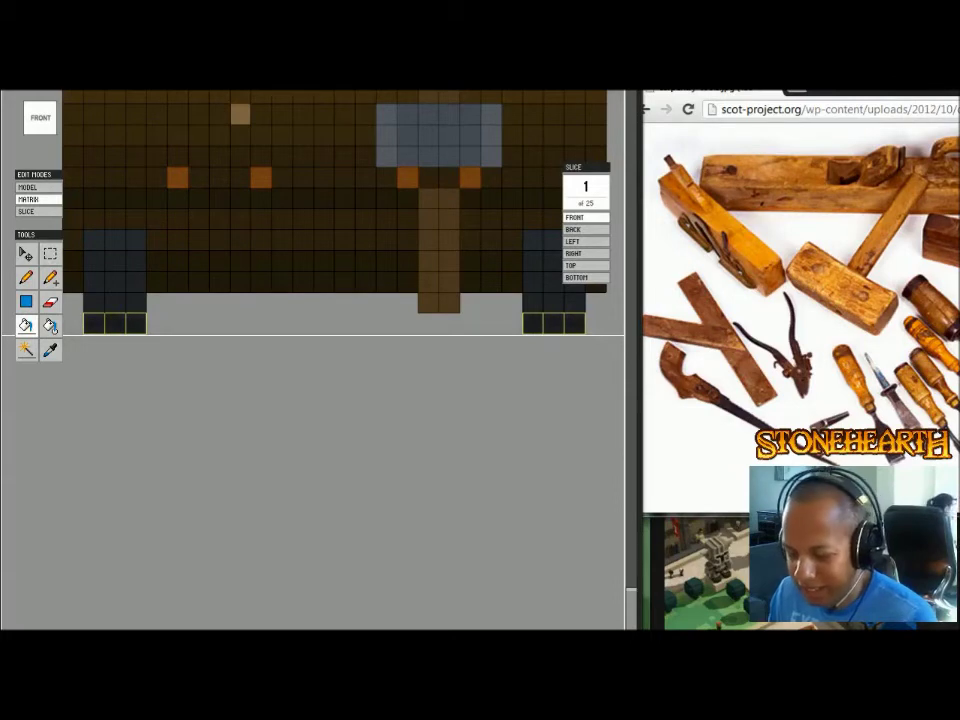
key("m")
key("ctrl+d")
right_click_drag(312, 400, 355, 485)
- Examine the bench's darkened feet and overall look among the other models in the workshop scene
key("Tab")
scroll(312, 360, "down", 2)
scroll(312, 360, "down", 1)
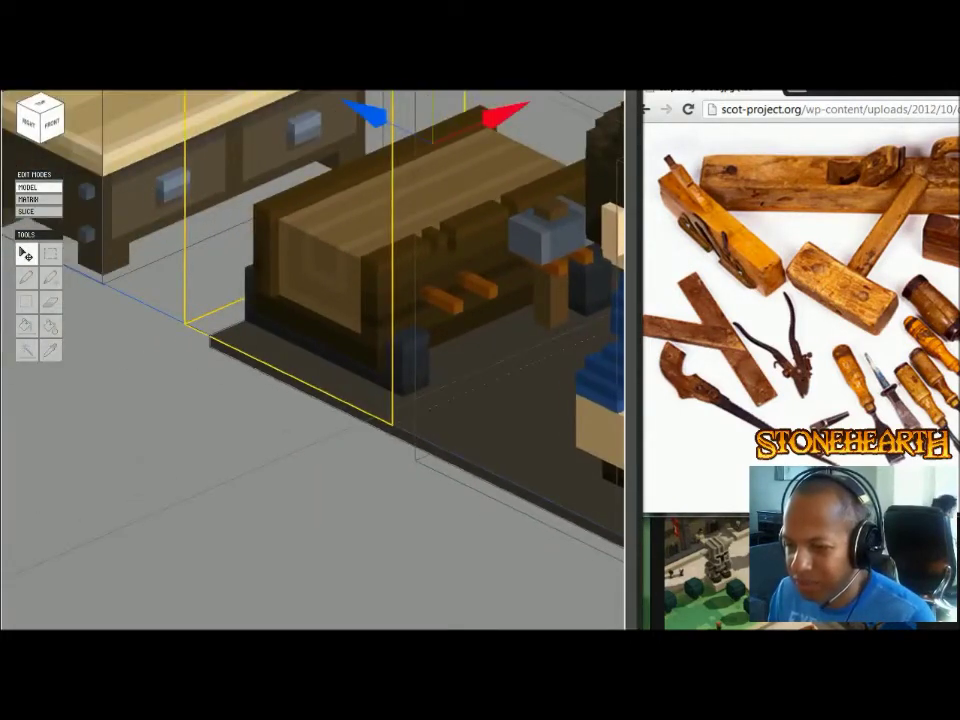
middle_click_drag(312, 360, 248, 401)
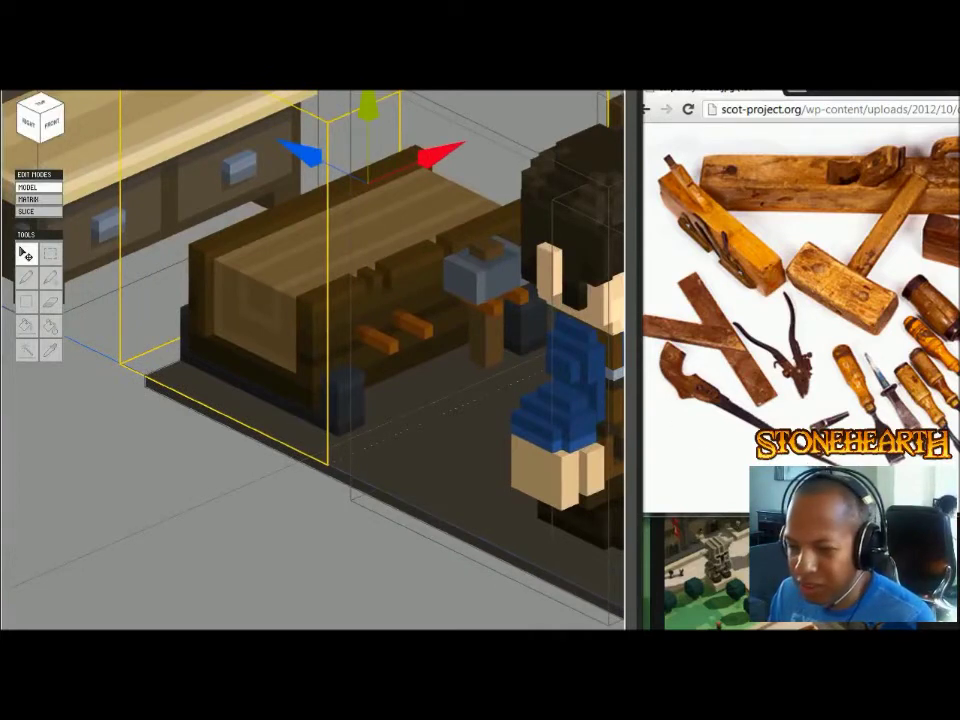
scroll(312, 360, "down", 2)
middle_click_drag(312, 360, 390, 414)
right_click_drag(390, 414, 402, 417)
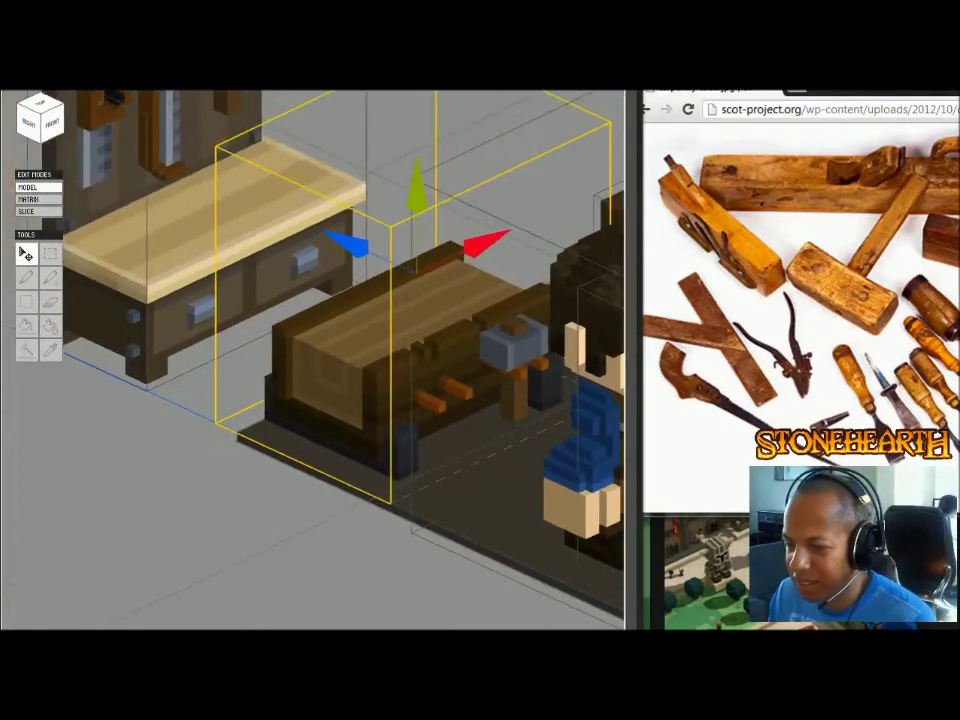
scroll(312, 357, "down", 2)
middle_click_drag(380, 370, 225, 346)
scroll(312, 357, "down", 1)
mouse_move(530, 359)
middle_mouse_down()
mouse_move(476, 354)
mouse_move(544, 360)
middle_mouse_up()
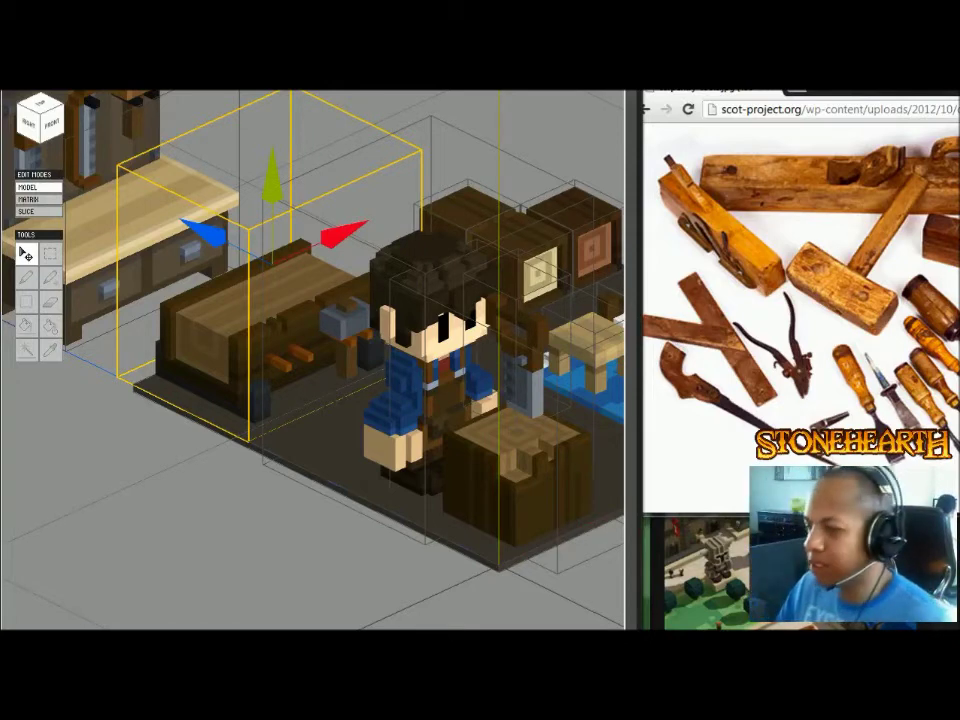
left_click(320, 435)
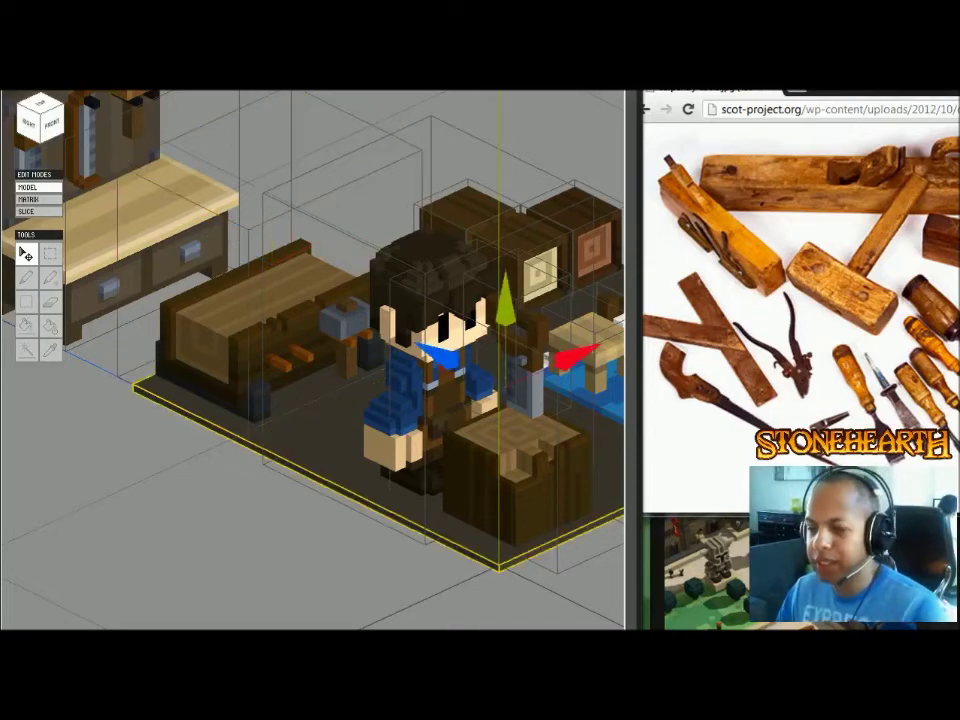
left_click(425, 320)
scroll(425, 320, "down", 2)
mouse_move(300, 540)
right_mouse_down()
mouse_move(280, 543)
mouse_move(430, 515)
mouse_move(300, 565)
right_mouse_up()
left_click(280, 543)
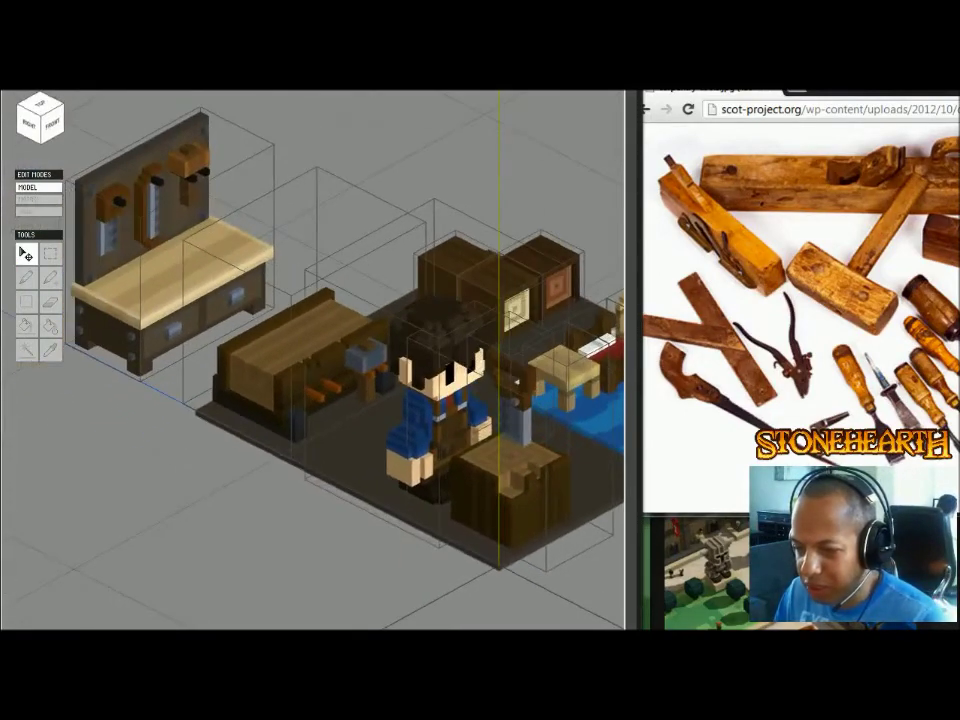
- Open the bench for voxel editing and erase two narrow notches from the top edge of its rear board
double_click(282, 345)
scroll(282, 345, "up", 4)
right_click_drag(282, 400, 480, 400)
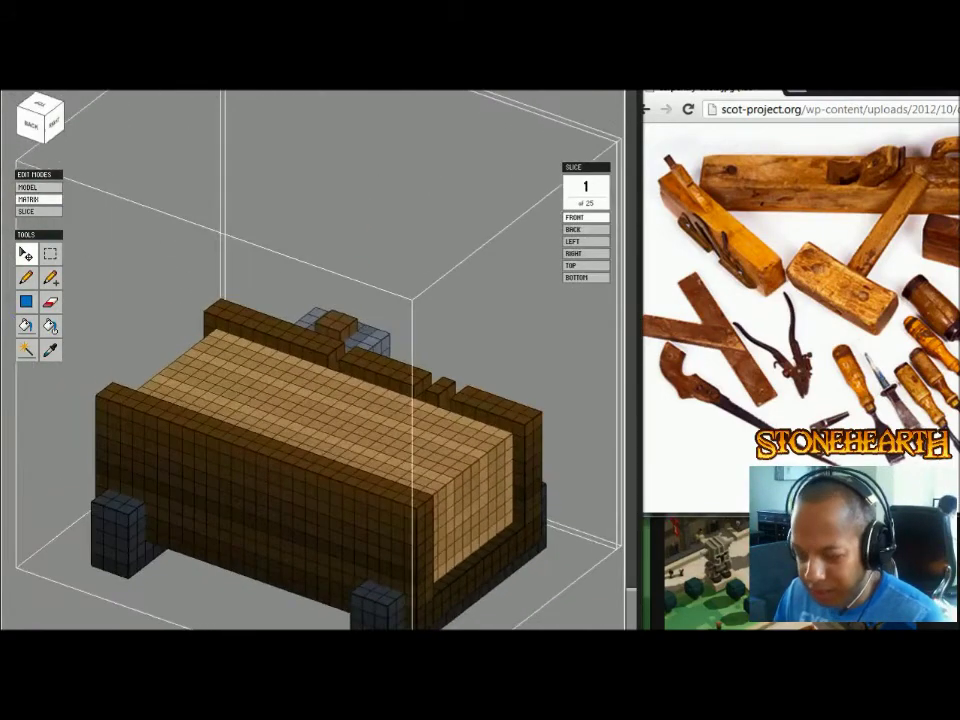
key("p")
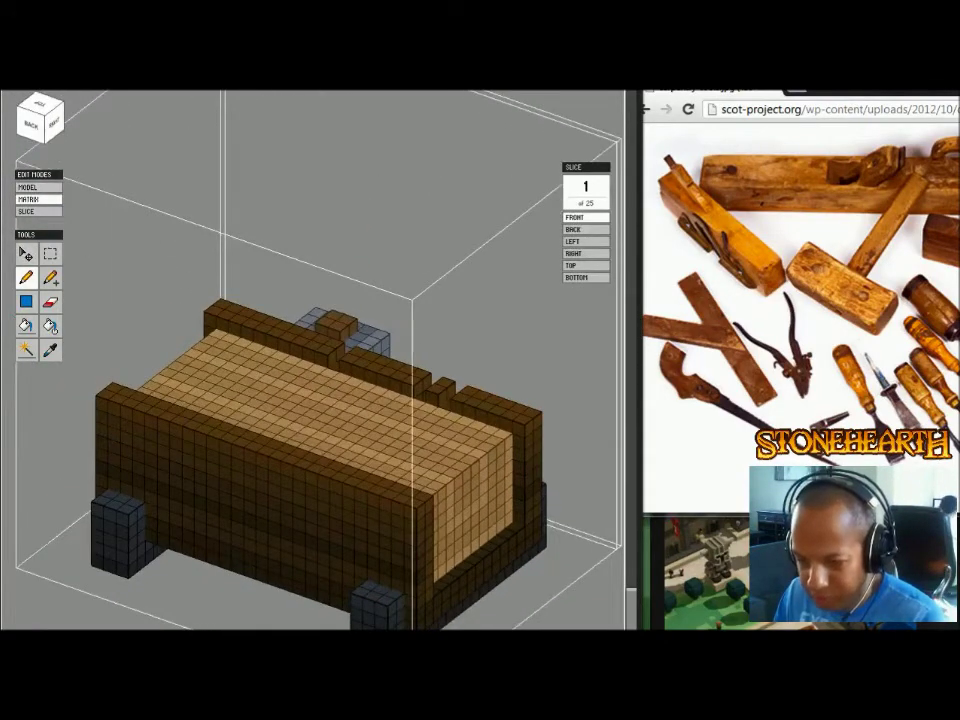
key("a")
key("e")
left_click(278, 441)
right_click_drag(370, 375, 414, 350)
left_click(216, 437)
left_click(211, 448)
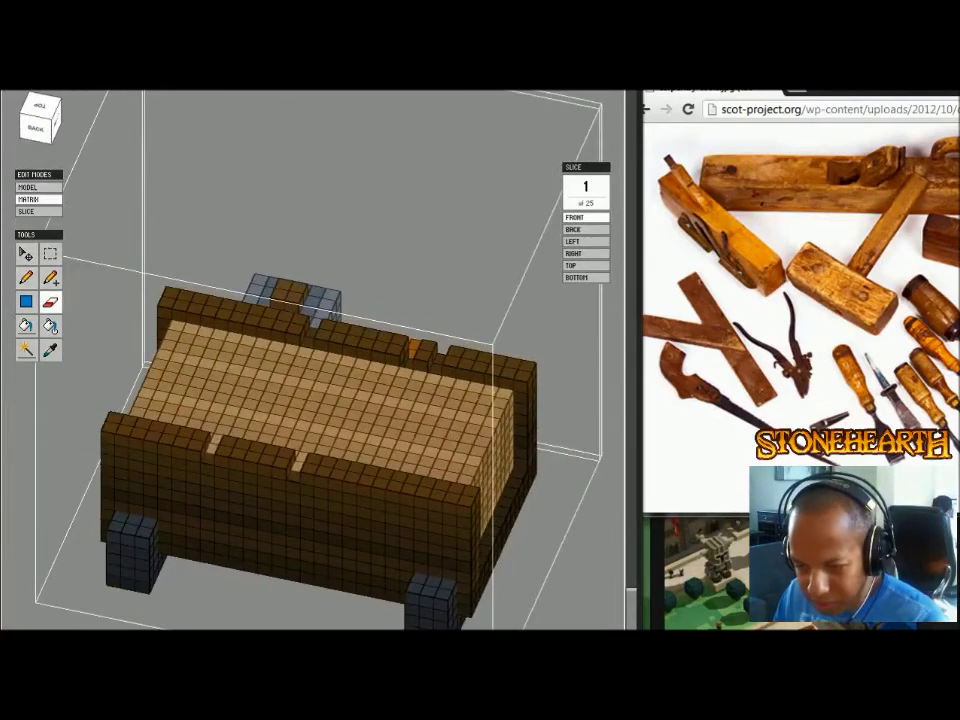
- Paint the light voxels exposed in the rear board's two notches dark brown
right_click_drag(211, 448, 190, 482)
scroll(190, 482, "up", 3)
key("p")
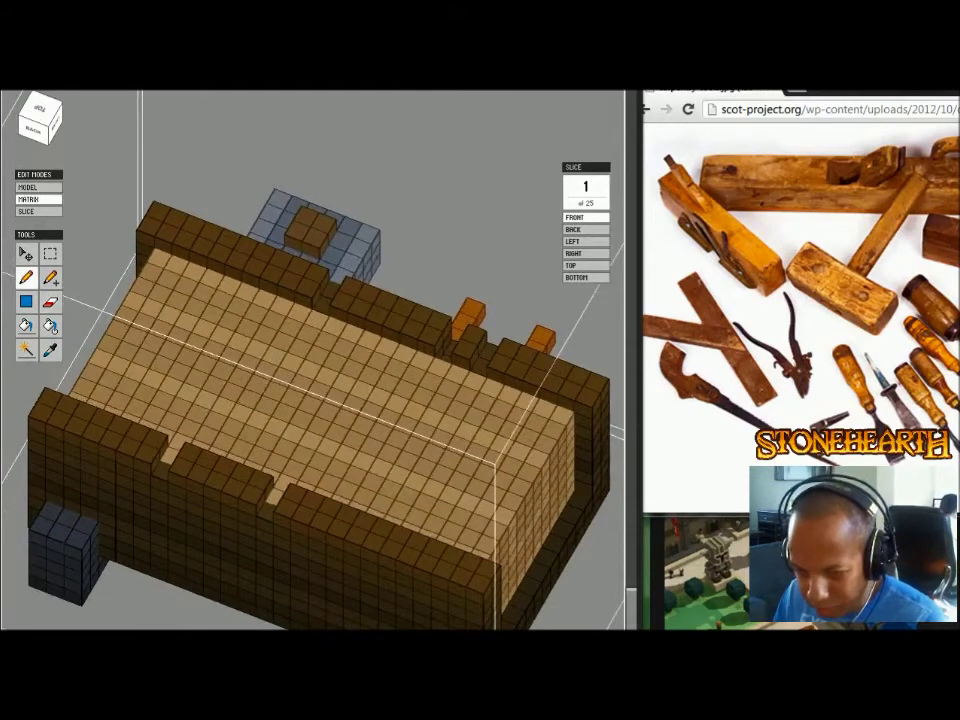
right_click_drag(160, 515, 235, 480)
left_click(216, 504)
left_click(333, 500)
mouse_move(333, 500)
right_mouse_down()
mouse_move(210, 485)
mouse_move(100, 440)
right_mouse_up()
- Examine the notched boards, pegs and mallet of the bench up close and within the workshop scene
key("Tab")
scroll(312, 360, "down", 5)
mouse_move(330, 420)
right_mouse_down()
mouse_move(240, 390)
mouse_move(335, 395)
mouse_move(375, 415)
mouse_move(340, 415)
right_mouse_up()
scroll(335, 415, "down", 2)
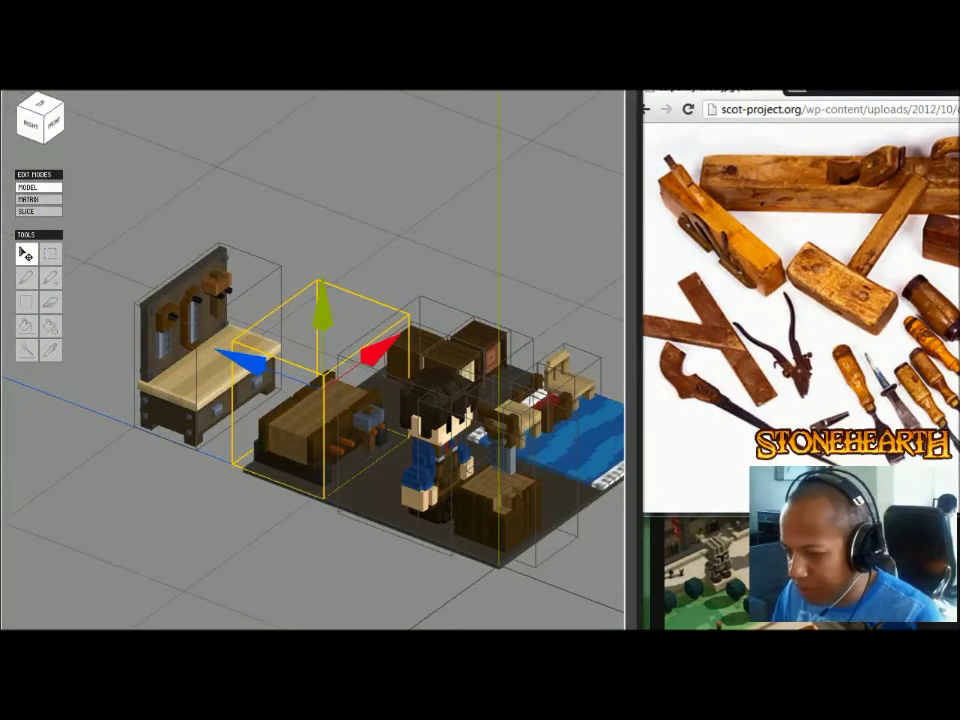
key("Tab")
scroll(320, 370, "up", 5)
right_click_drag(335, 415, 193, 385)
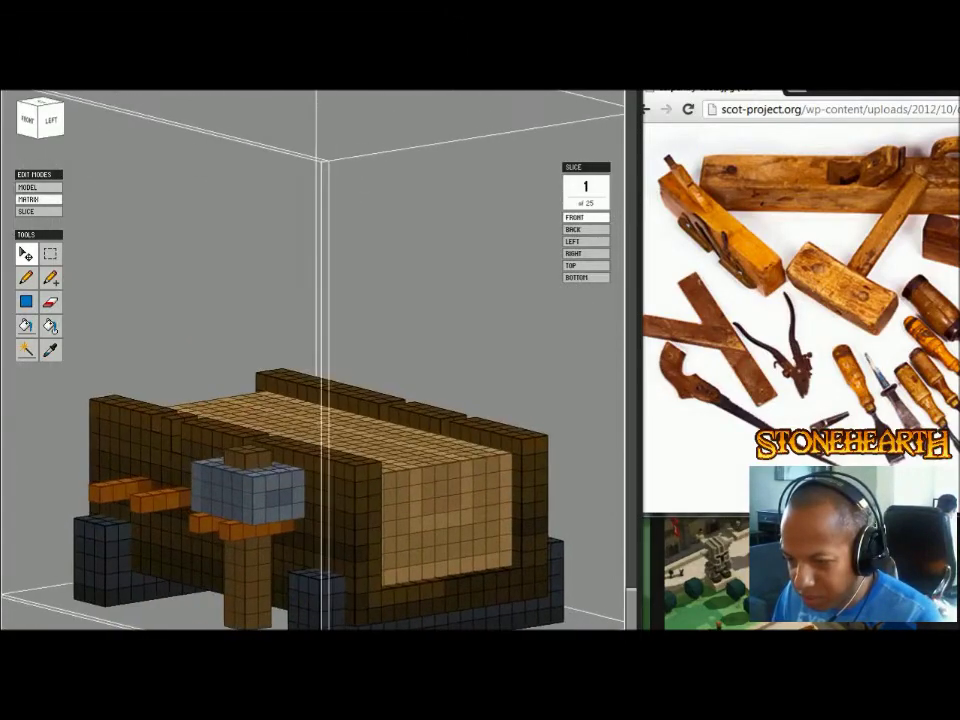
key("b")
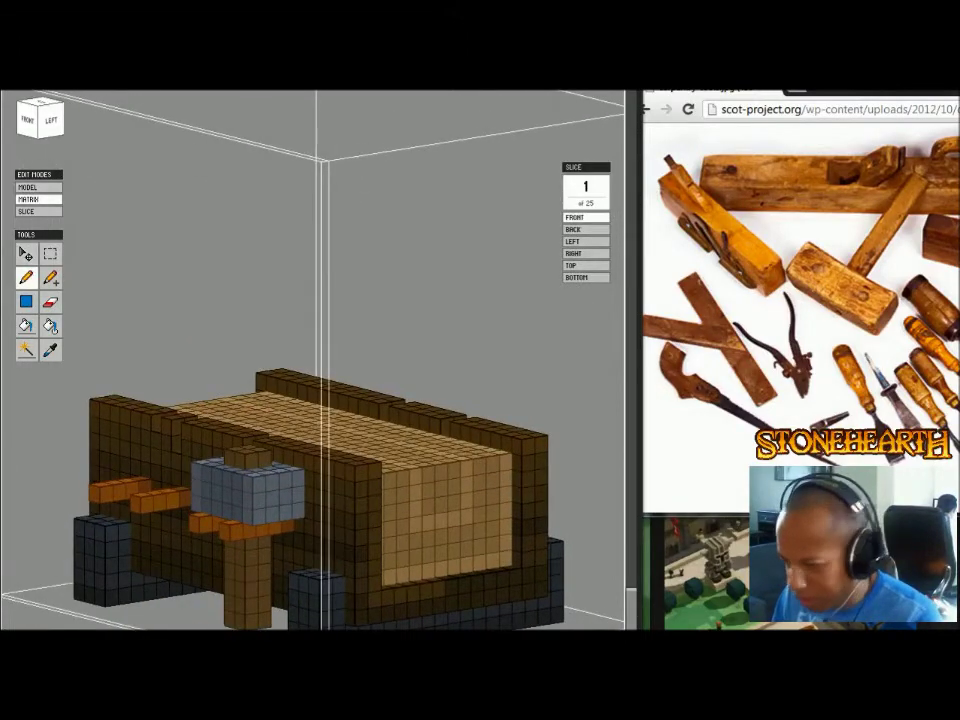
right_click_drag(215, 385, 268, 365)
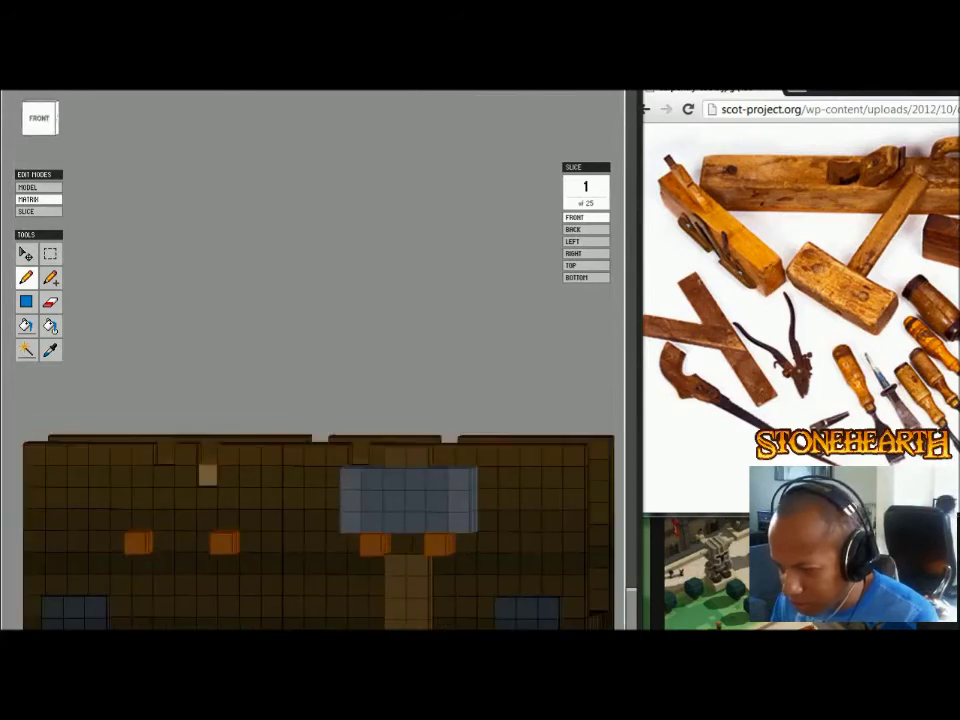
scroll(310, 460, "up", 5)
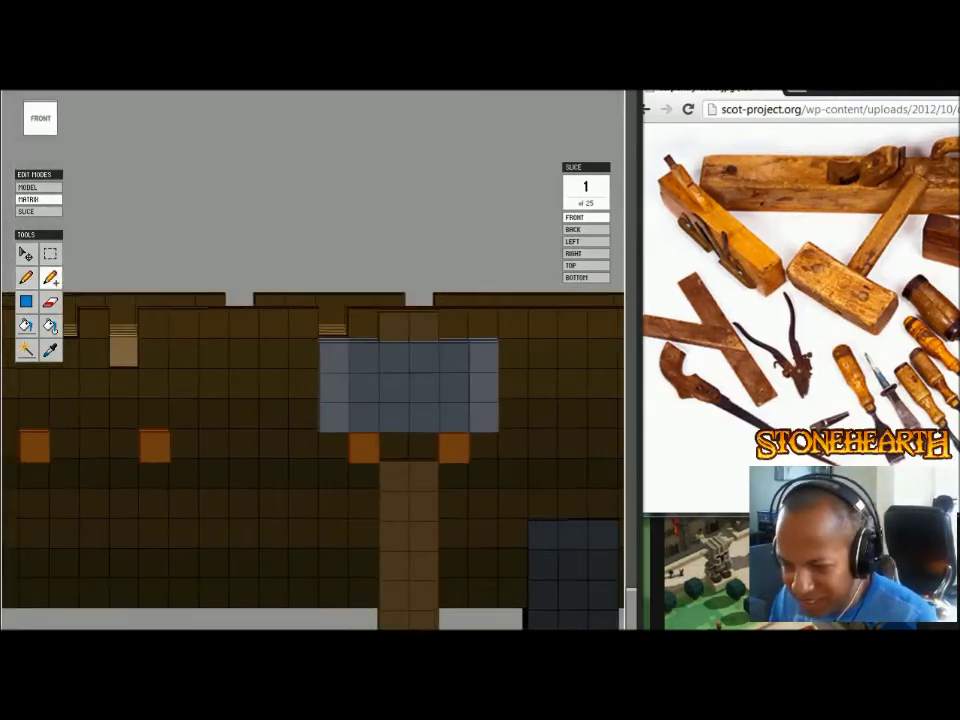
right_click_drag(310, 430, 420, 335)
right_click_drag(300, 270, 308, 342)
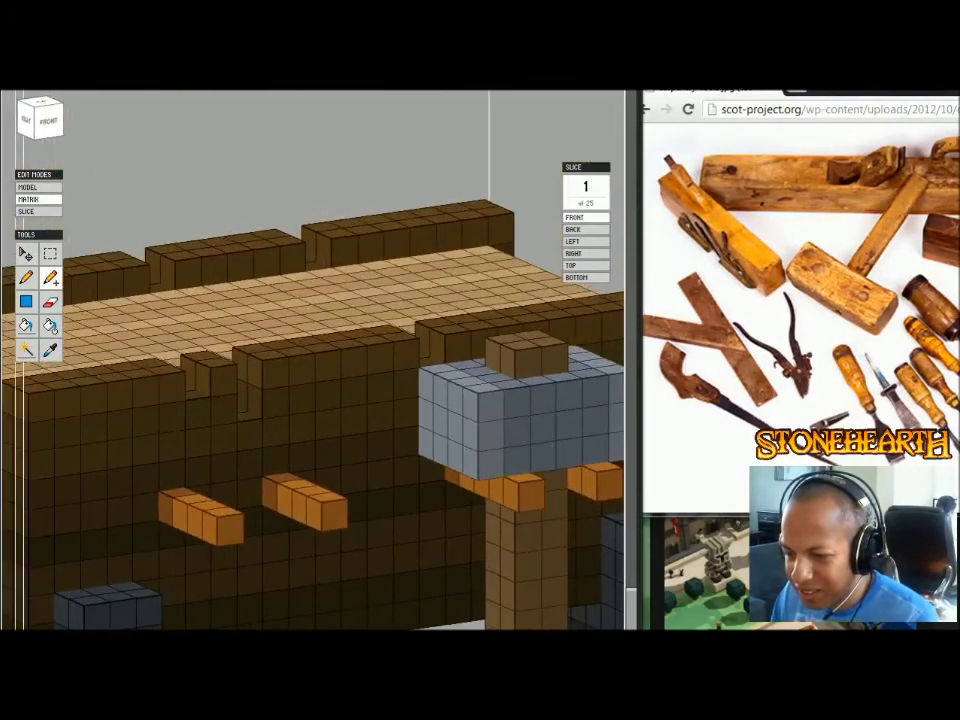
key("Tab")
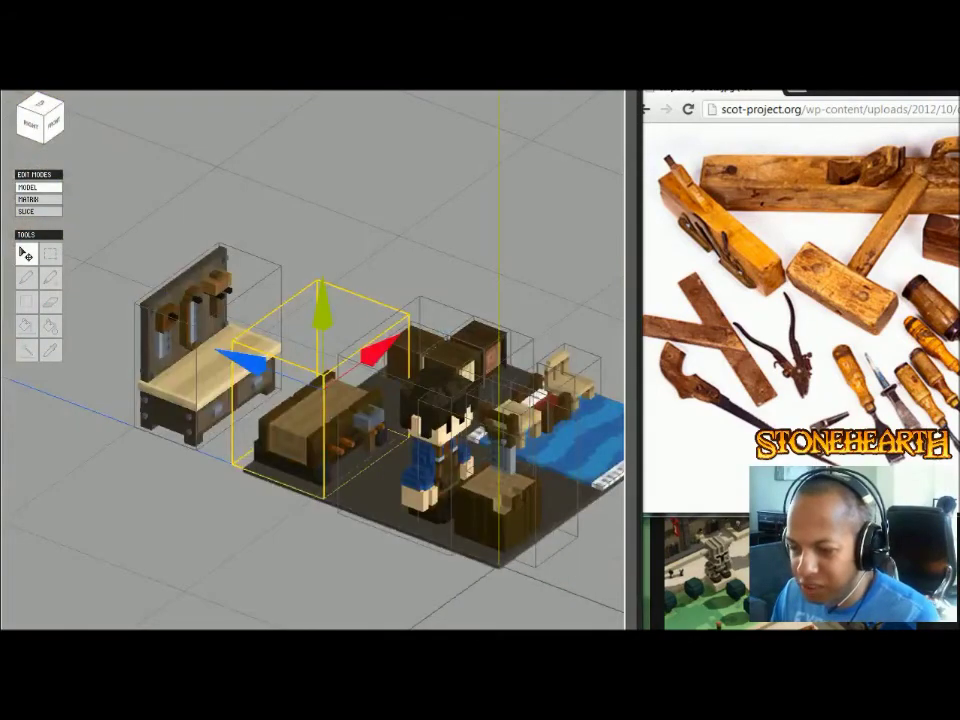
mouse_move(300, 350)
right_mouse_down()
mouse_move(284, 341)
mouse_move(293, 360)
right_mouse_up()
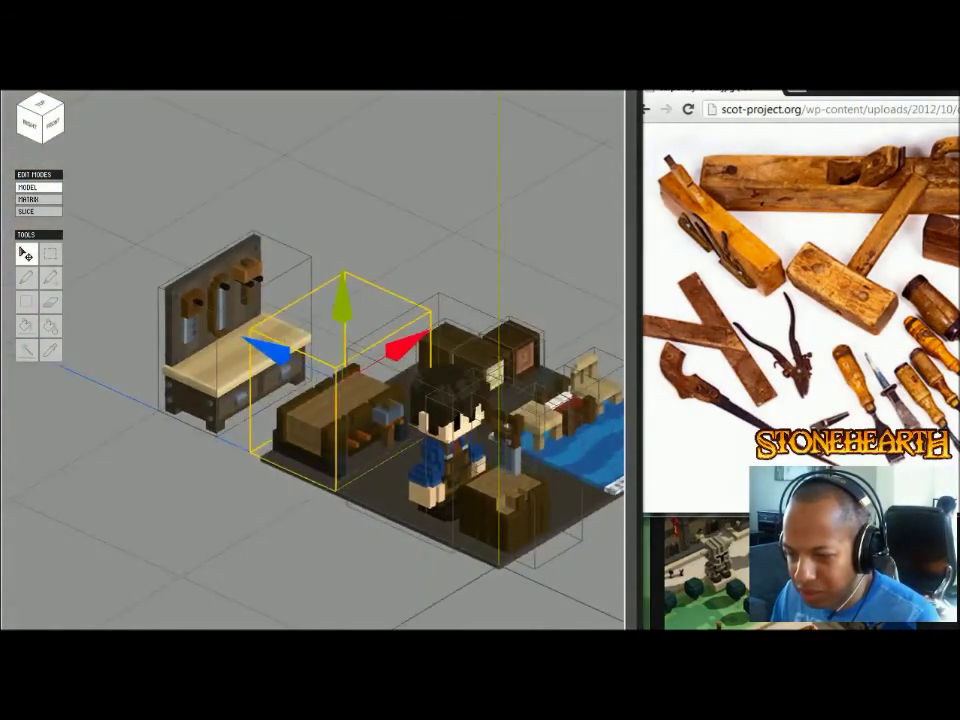
key("Tab")
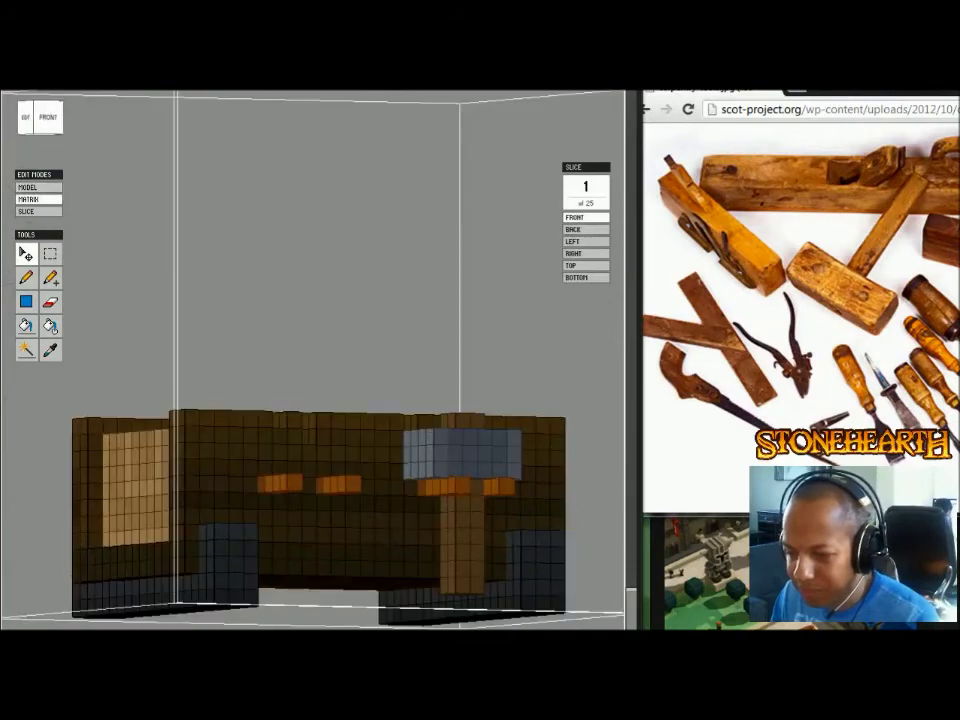
right_click_drag(304, 360, 284, 360)
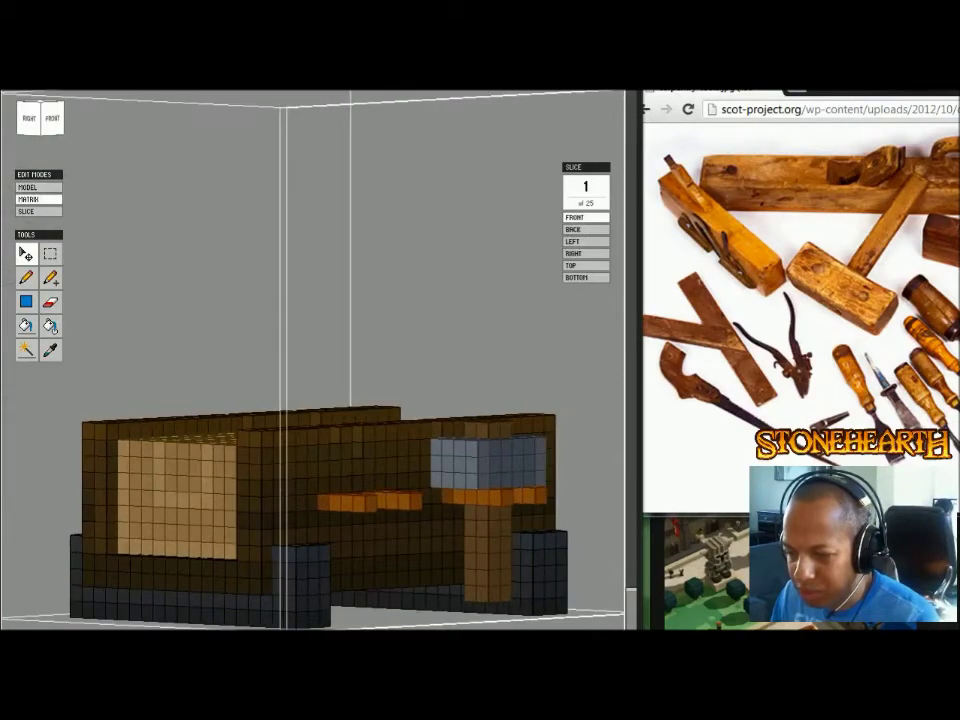
key("Tab")
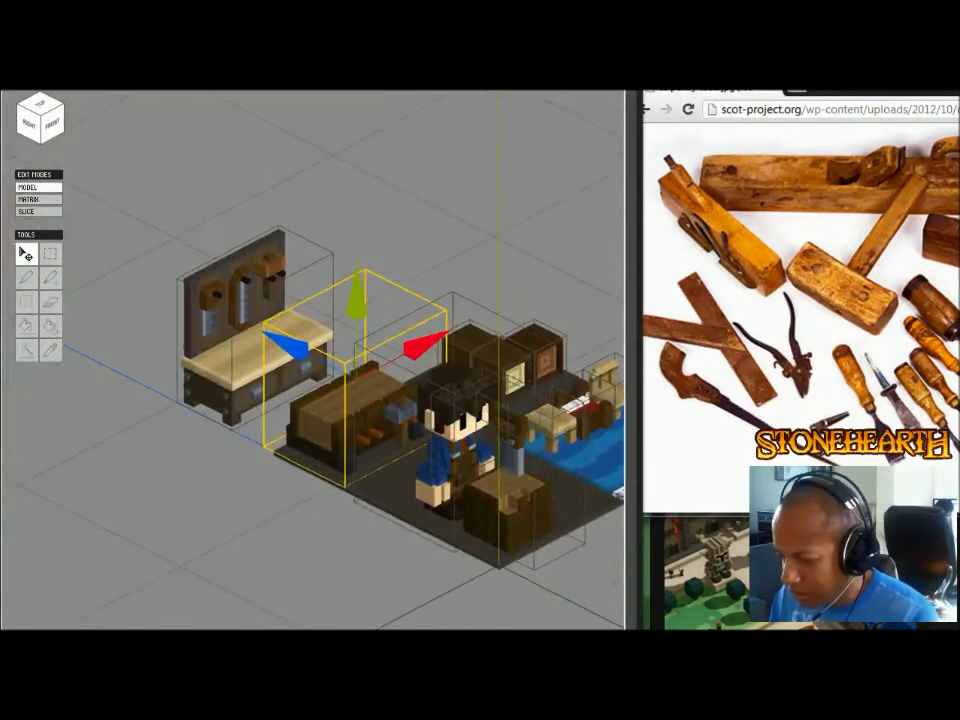
- Move the carpenter character off the workshop floor, well away from the furniture near the spare light wooden workbench
middle_click_drag(430, 400, 472, 338)
scroll(273, 350, "up", 1)
left_click(318, 355)
left_click_drag(477, 195, 498, 226)
middle_click_drag(488, 226, 450, 190)
scroll(450, 190, "down", 1)
left_click_drag(495, 278, 94, 485)
left_click(180, 500)
- Delete the old log bench with wooden feet that stands apart beyond the blue rug
mouse_move(180, 500)
right_mouse_down()
mouse_move(215, 440)
mouse_move(185, 482)
right_mouse_up()
scroll(185, 482, "up", 2)
scroll(575, 350, "up", 2)
right_click_drag(622, 376, 530, 320)
scroll(530, 320, "down", 3)
scroll(480, 350, "down", 2)
middle_click_drag(480, 350, 275, 360)
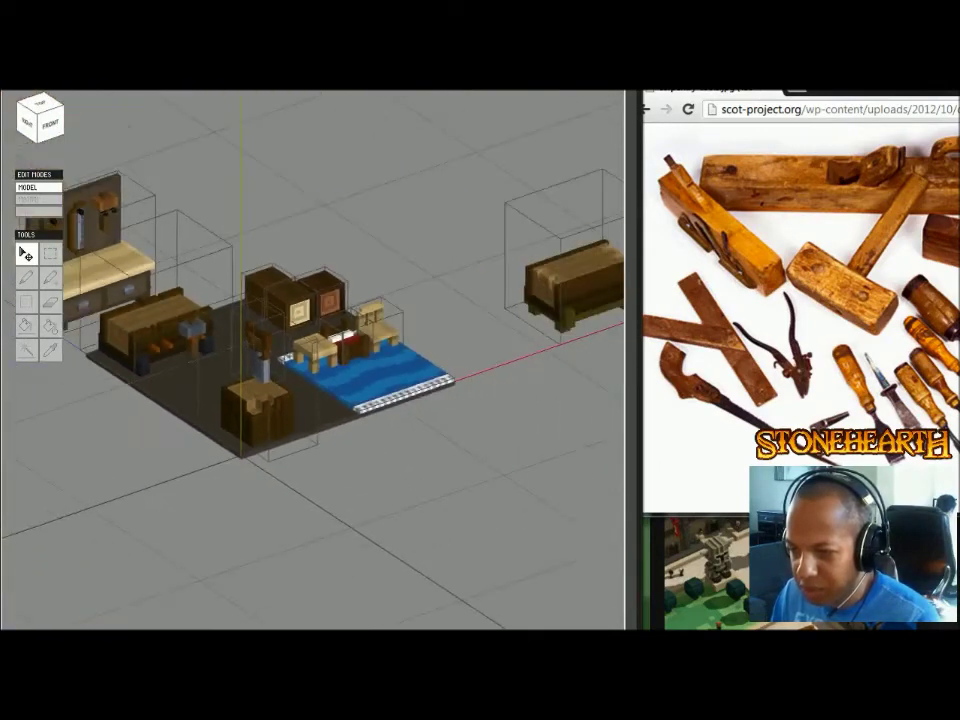
middle_click_drag(560, 300, 441, 330)
left_click(460, 320)
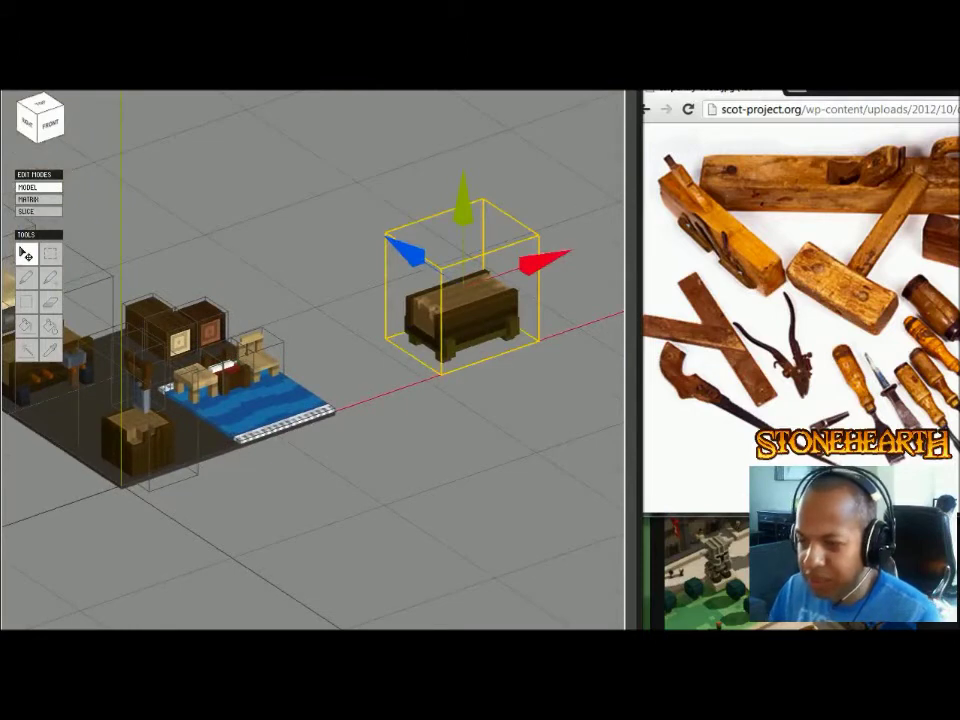
key("Delete")
middle_click_drag(330, 350, 472, 410)
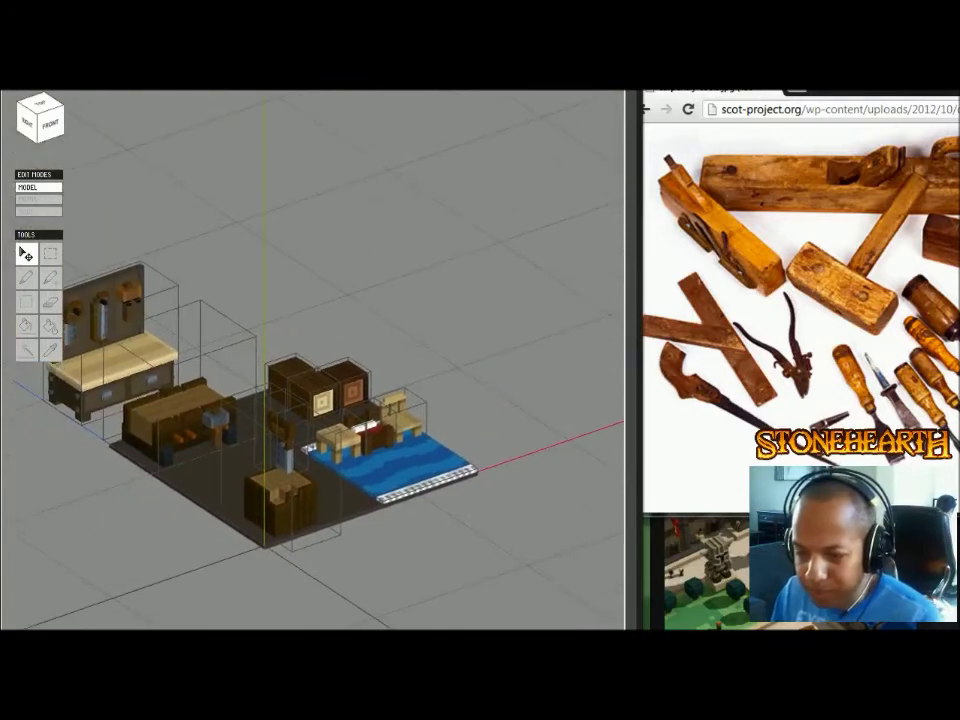
- Duplicate the dark floor slab and place the copy beyond the blue rug along the red axis
left_click(220, 480)
key("ctrl+d")
left_click_drag(375, 428, 626, 336)
left_click_drag(570, 280, 570, 286)
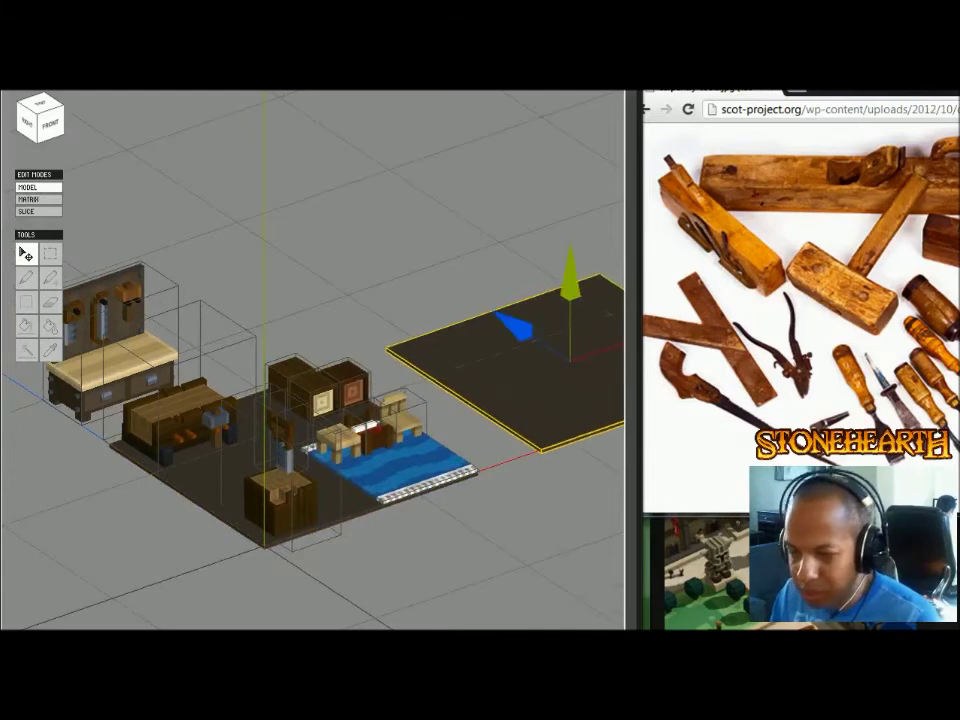
- Move the light wooden workbench from beside the carpenter onto the front corner of the second floor slab
middle_click_drag(353, 467, 413, 400)
scroll(413, 400, "down", 3)
left_click(103, 512)
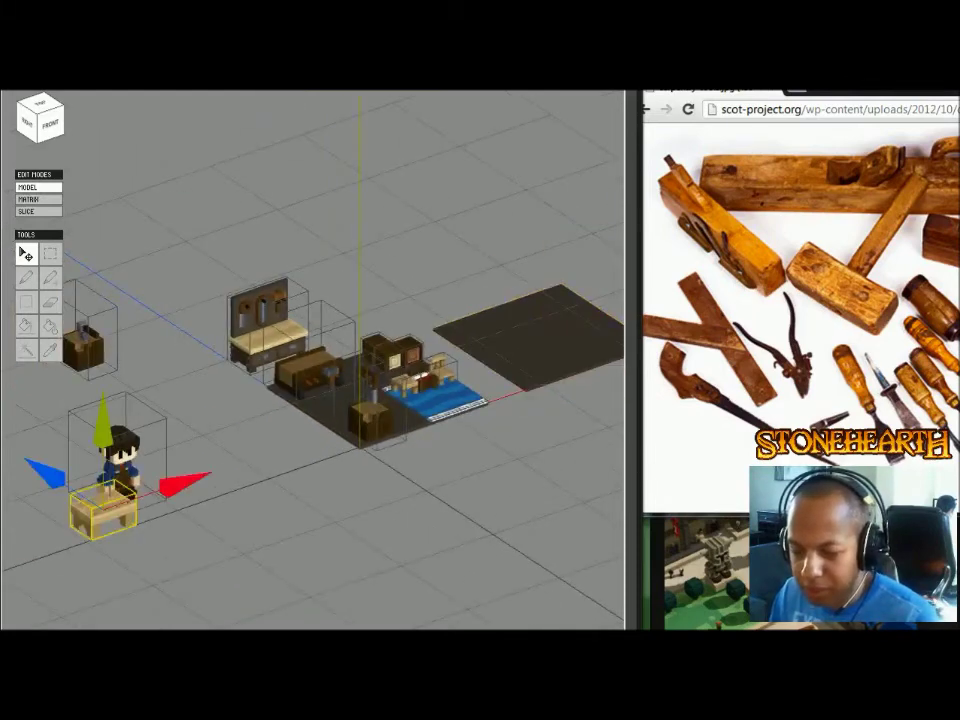
scroll(103, 512, "up", 4)
middle_click_drag(103, 512, 486, 450)
left_click_drag(165, 532, 593, 384)
scroll(593, 384, "down", 3)
middle_click_drag(593, 384, 671, 334)
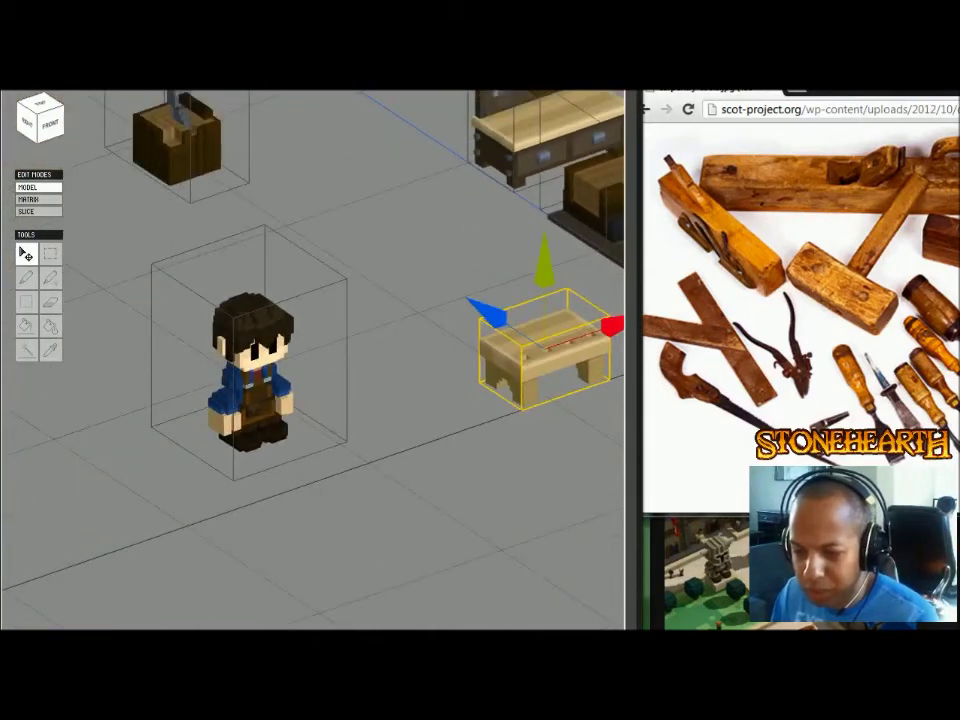
middle_click_drag(500, 340, 332, 457)
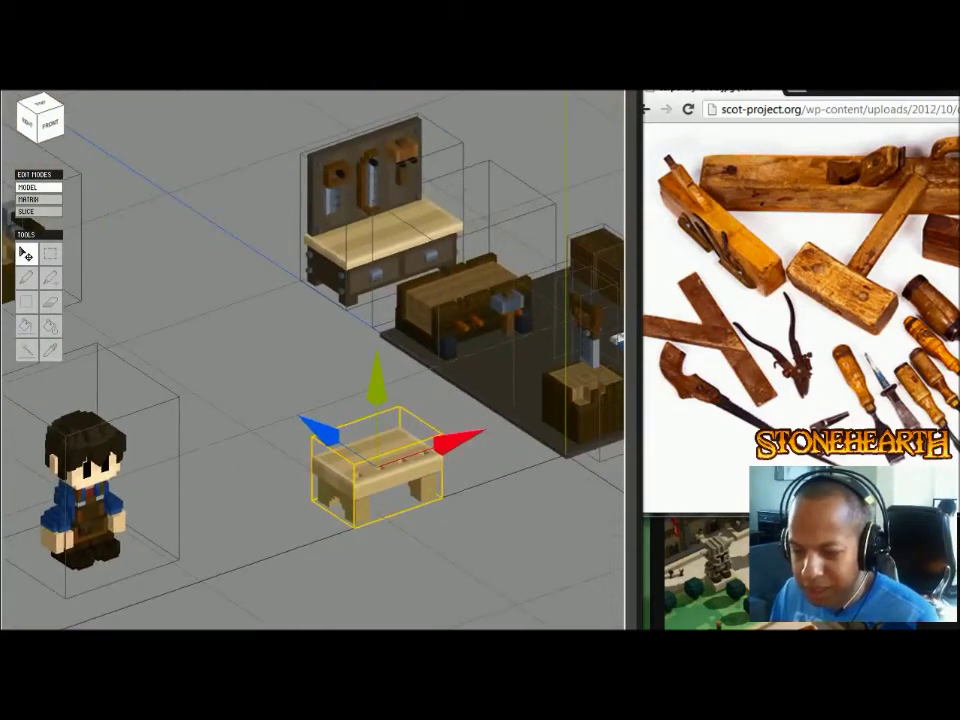
scroll(519, 470, "up", 3)
middle_click_drag(80, 520, 725, 328)
middle_click_drag(560, 300, 87, 515)
scroll(269, 400, "down", 2)
scroll(434, 402, "down", 2)
middle_click_drag(312, 360, 222, 373)
left_click_drag(197, 464, 653, 307)
left_click_drag(570, 335, 576, 332)
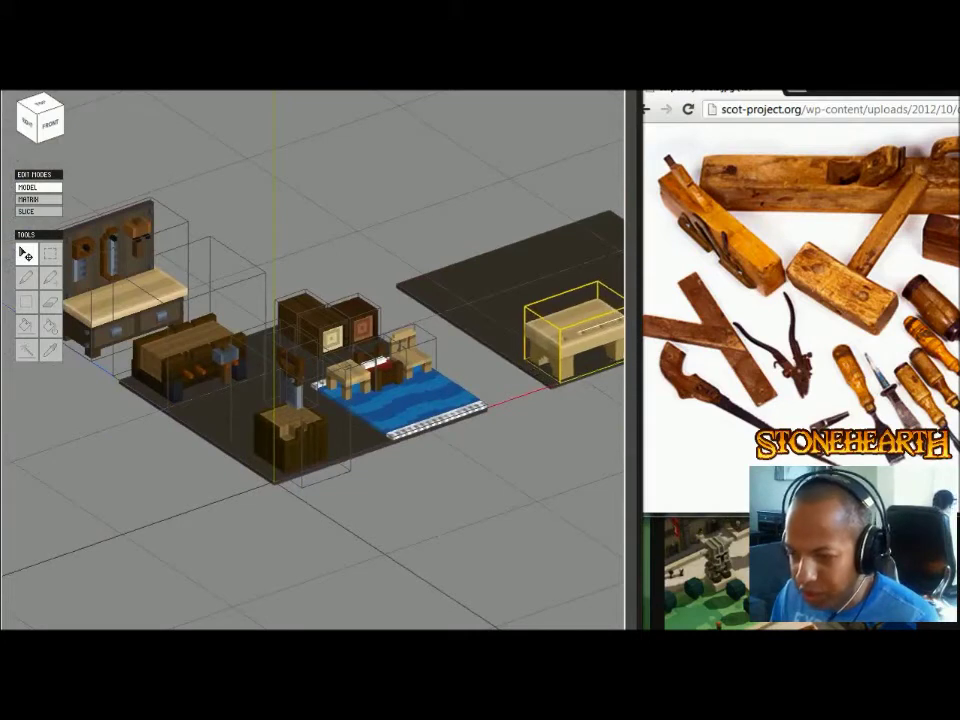
- Copy the blue rug and place the copy on the second floor slab next to the light workbench
middle_click_drag(576, 332, 405, 386)
left_click(240, 456)
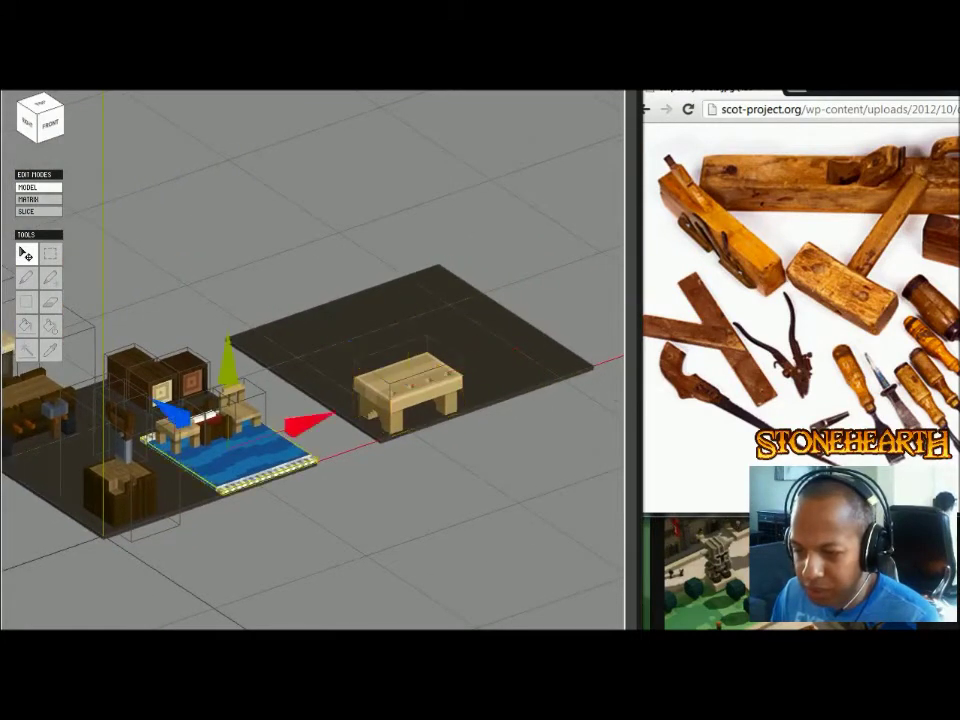
key("ctrl+v")
left_click_drag(163, 466, 557, 335)
middle_click_drag(557, 335, 600, 395)
scroll(600, 395, "down", 1)
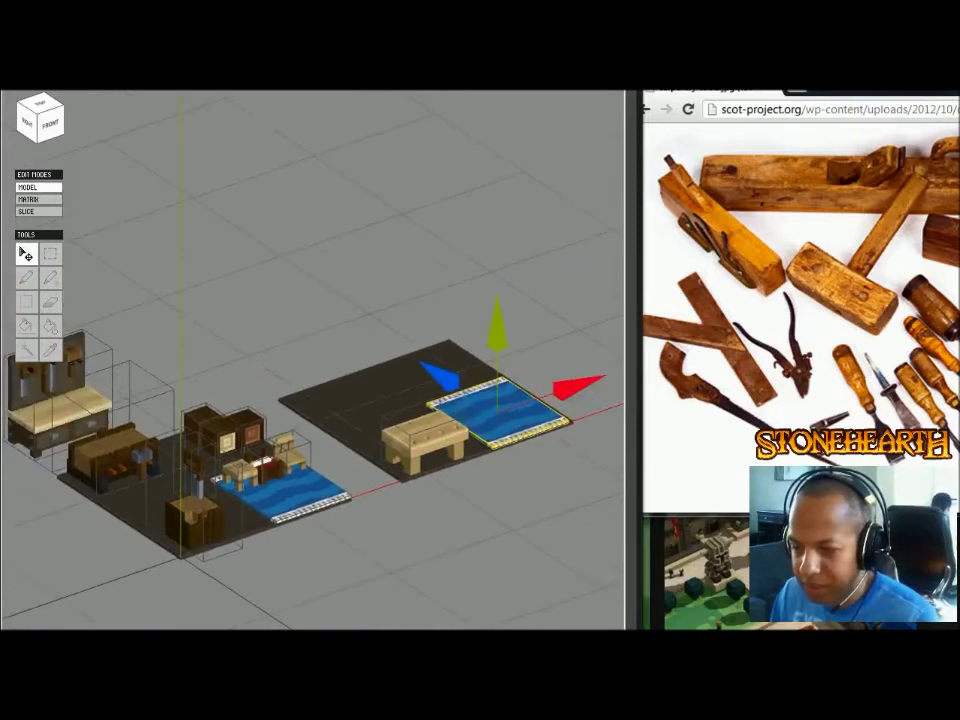
- Copy the workbench with the tool board and place the copy in the rear corner of the second floor slab
left_click(112, 452)
left_click(56, 408)
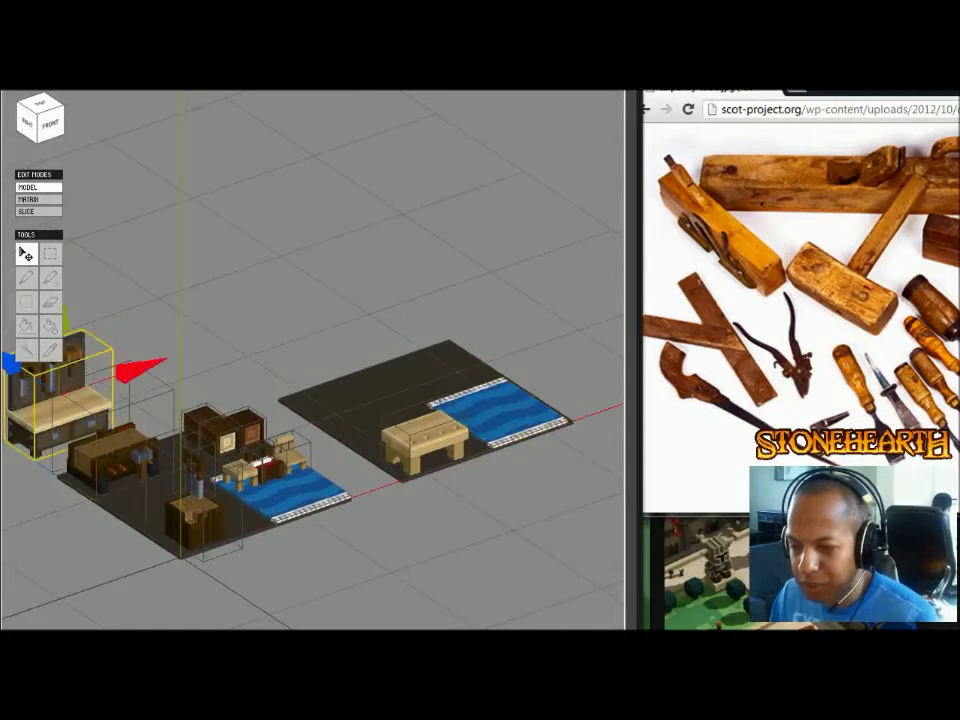
key("ctrl+v")
left_click_drag(283, 464, 509, 388)
left_click_drag(372, 380, 278, 318)
left_click(290, 550)
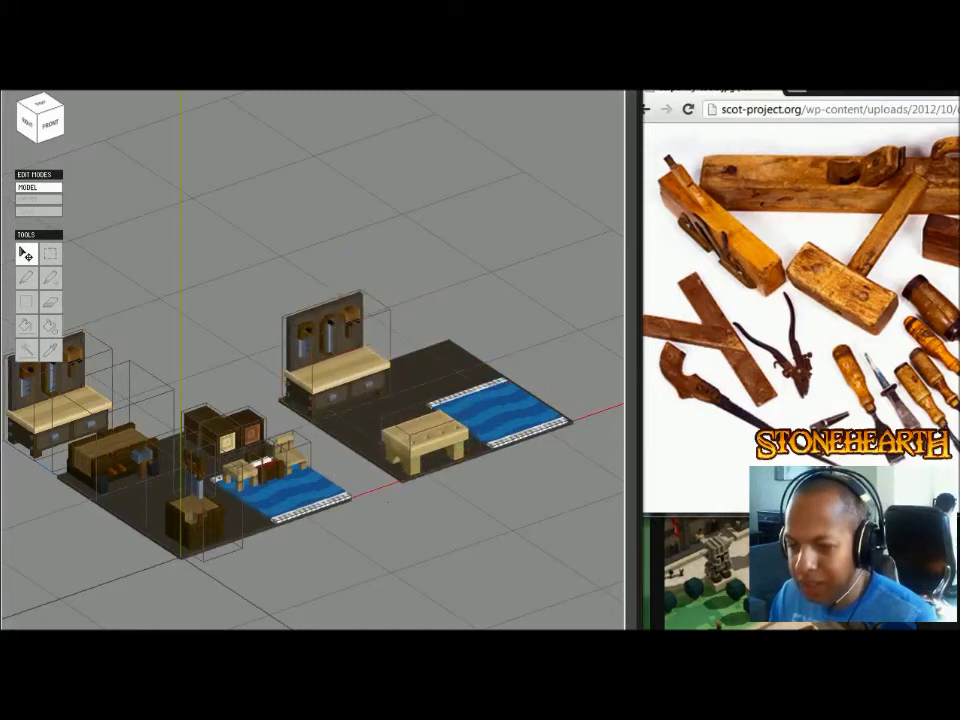
- Copy the three small furniture pieces from the first rug and set the copies on the second rug
middle_click_drag(260, 560, 248, 547)
scroll(220, 547, "up", 4)
scroll(320, 410, "down", 5)
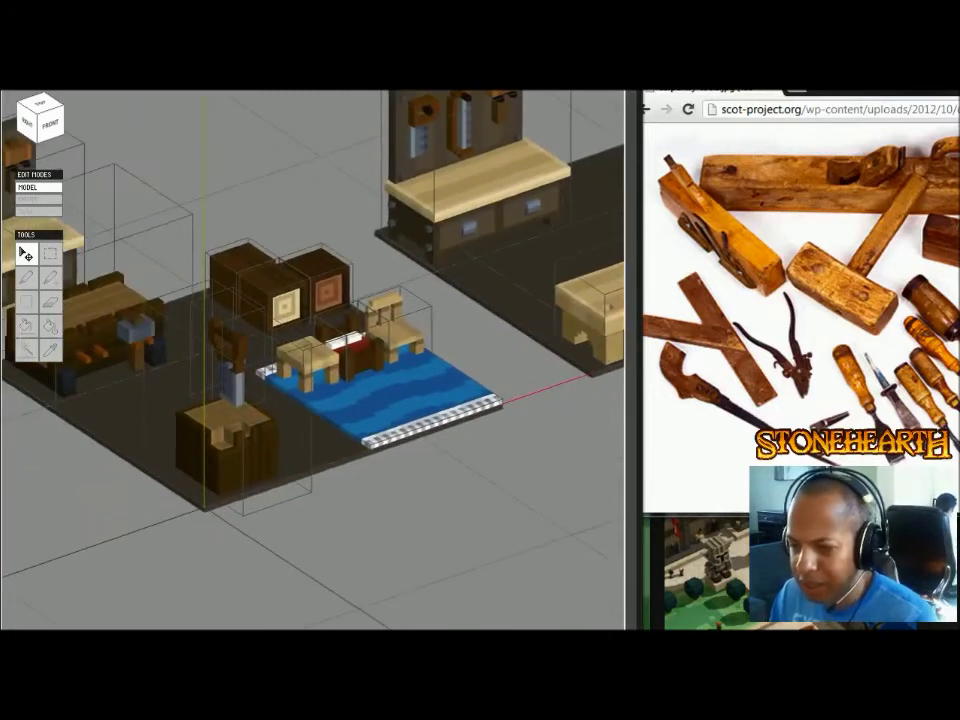
left_click(272, 424)
left_click(243, 436, "shift")
left_click(210, 444, "shift")
key("ctrl+c")
key("ctrl+v")
left_click_drag(222, 496, 672, 334)
left_click_drag(538, 331, 487, 299)
left_click_drag(610, 310, 554, 332)
left_click(547, 340)
left_click_drag(610, 310, 543, 329)
left_click(535, 475)
middle_click_drag(520, 475, 558, 492)
- Copy the three log crates and move the copies to the far corner of the second floor slab
left_click(262, 405)
left_click(222, 418, "shift")
left_click(200, 396, "shift")
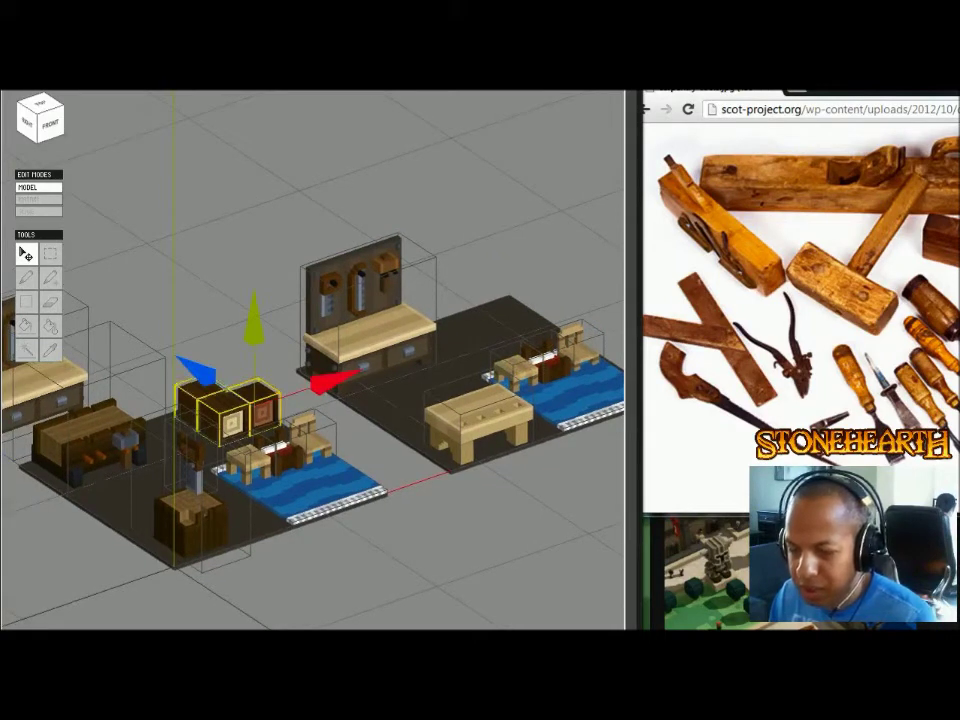
key("ctrl+v")
left_click_drag(178, 540, 601, 386)
left_click_drag(532, 342, 403, 255)
left_click_drag(555, 278, 570, 272)
left_click_drag(500, 218, 500, 213)
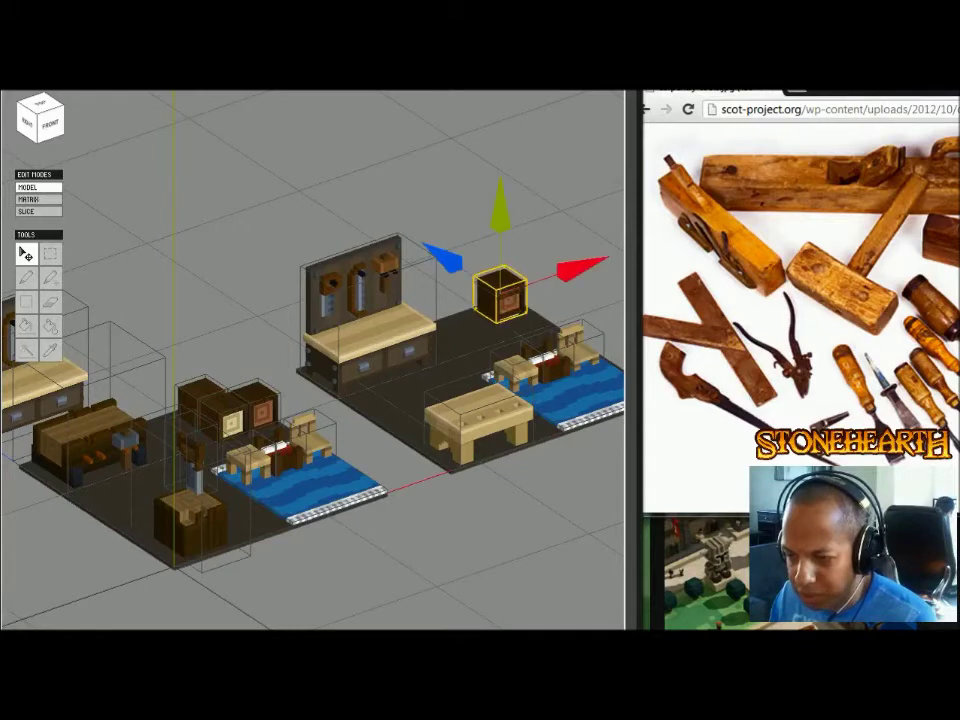
- Spread the three overlapping crate copies into a cluster behind the second rug
scroll(489, 367, "up", 5)
scroll(460, 300, "up", 1)
middle_click_drag(460, 300, 146, 504)
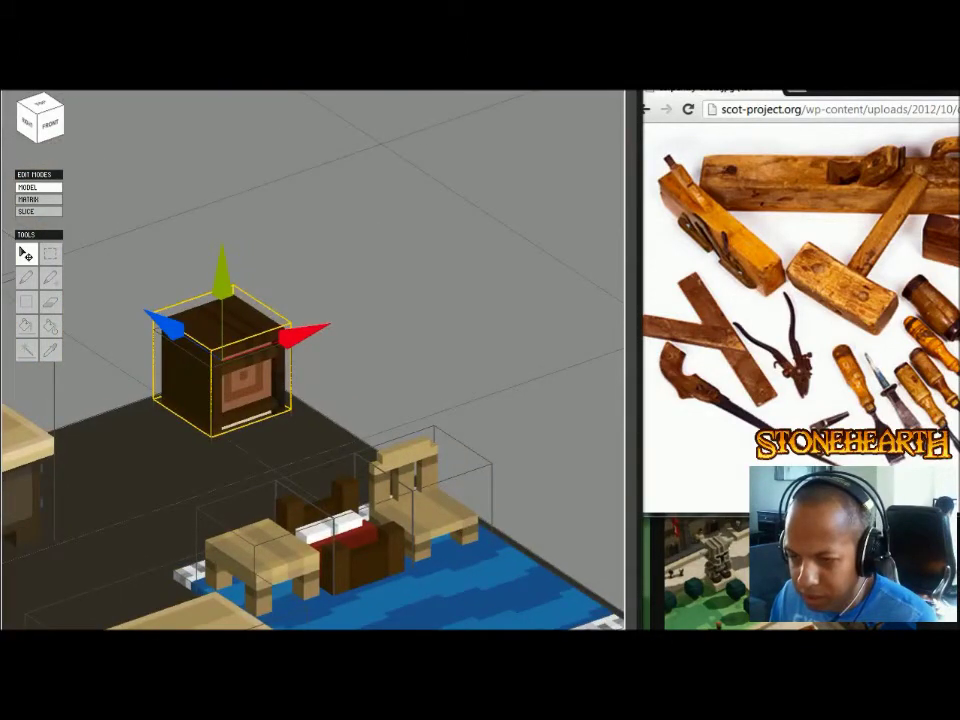
left_click_drag(172, 326, 241, 372)
left_click_drag(291, 324, 206, 383)
left_click(205, 350)
left_click(225, 330, "shift")
left_click_drag(128, 325, 128, 312)
middle_click_drag(128, 312, 443, 172)
scroll(161, 240, "down", 4)
scroll(307, 107, "down", 1)
- Copy the saw from the log block and place the copy on top of the light wooden workbench
left_click(138, 478)
scroll(145, 482, "down", 5)
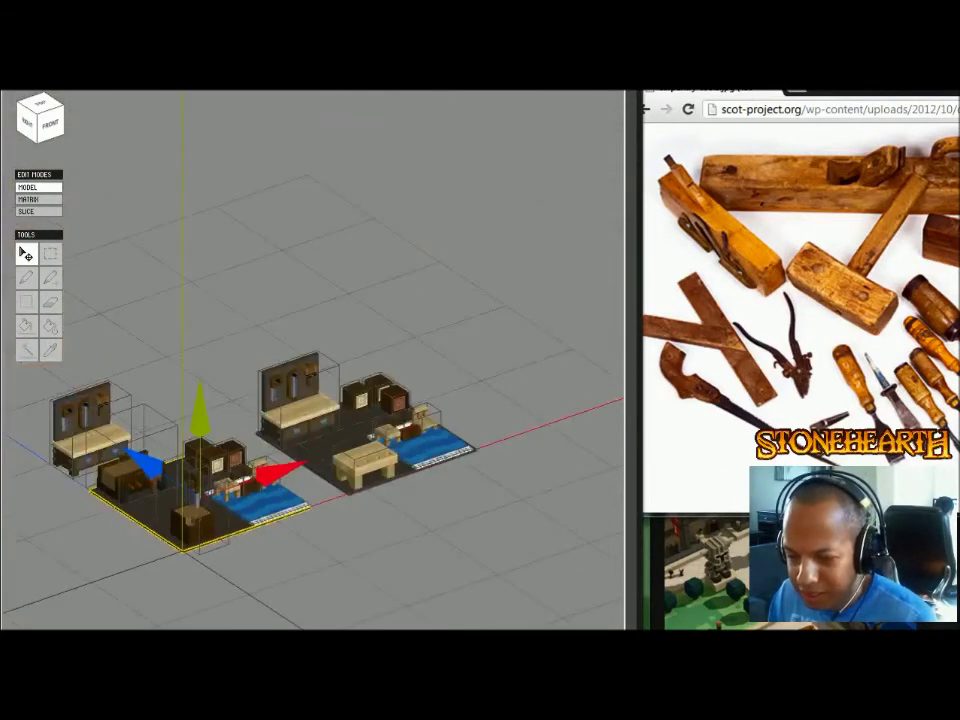
scroll(190, 470, "up", 5)
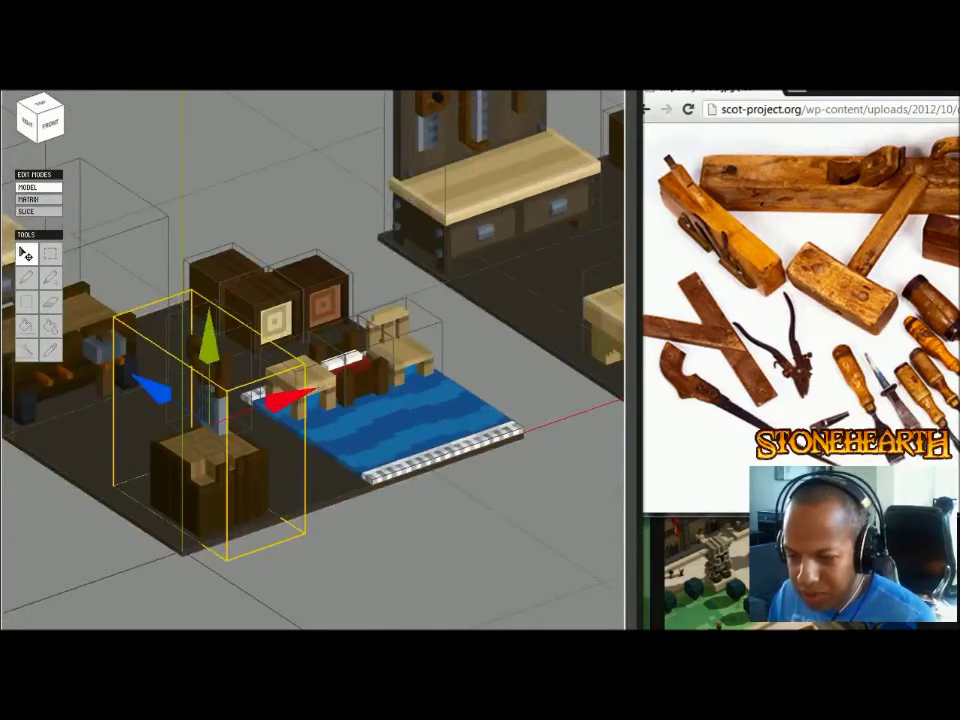
left_click(214, 400)
key("ctrl+v")
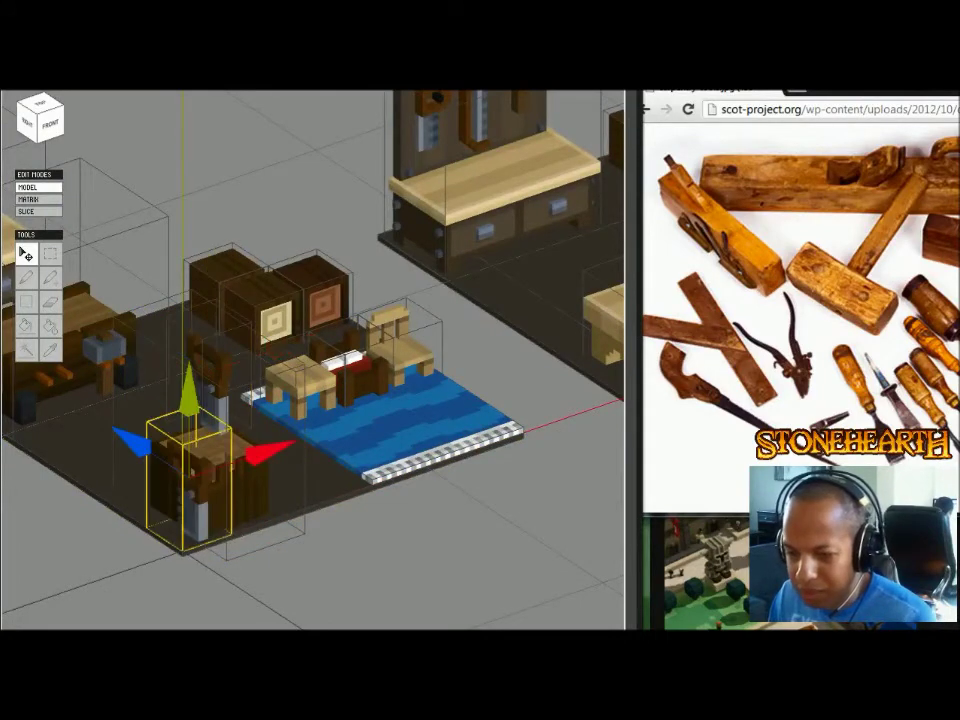
middle_click_drag(420, 350, 239, 423)
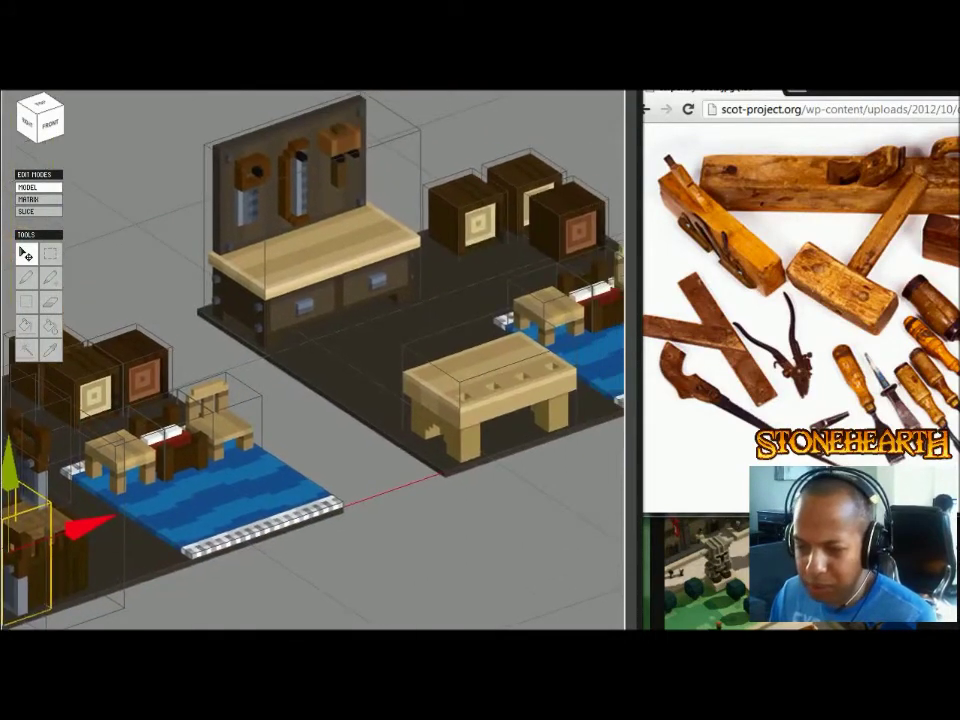
left_click_drag(88, 525, 585, 355)
left_click_drag(448, 343, 440, 337)
left_click_drag(491, 285, 491, 220)
- Delete the original tool-board workbench behind the log bench on the first floor slab
scroll(420, 330, "down", 4)
middle_click_drag(400, 350, 646, 264)
left_click(110, 345)
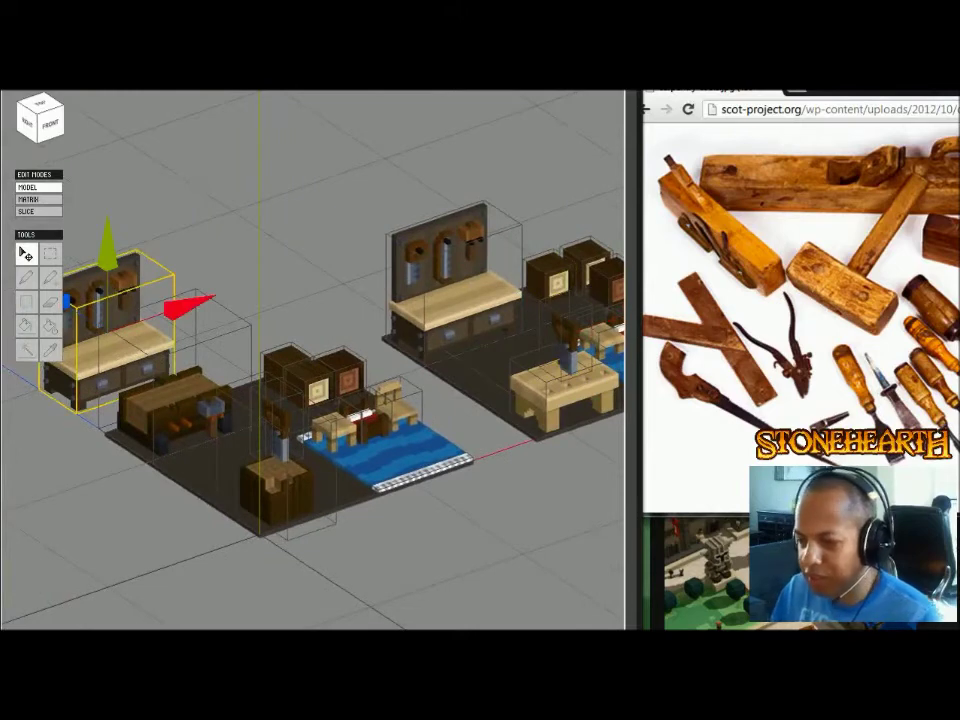
key("Delete")
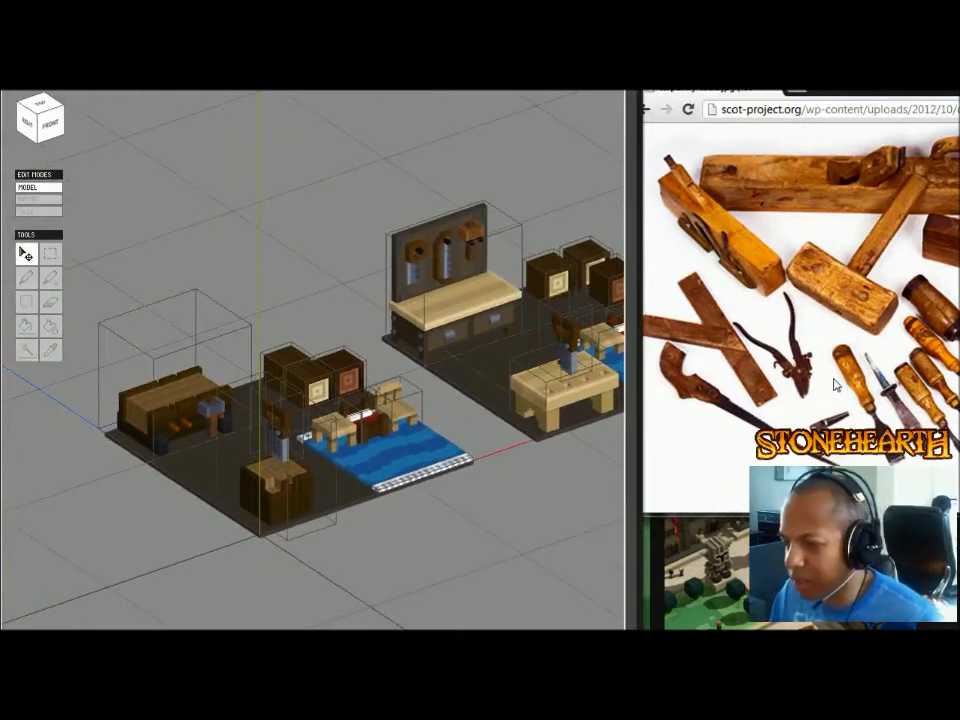
key("ctrl+z")
- Pick up the cream colour from the log crate's ringed front and reopen the log bench for voxel editing
key("Tab")
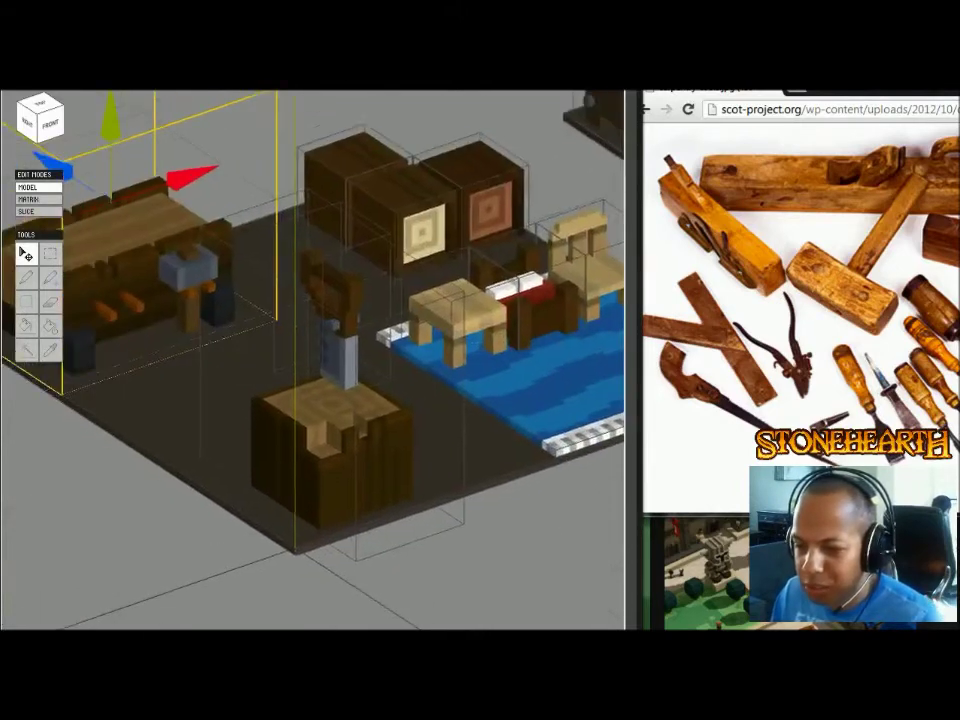
scroll(312, 360, "up", 5)
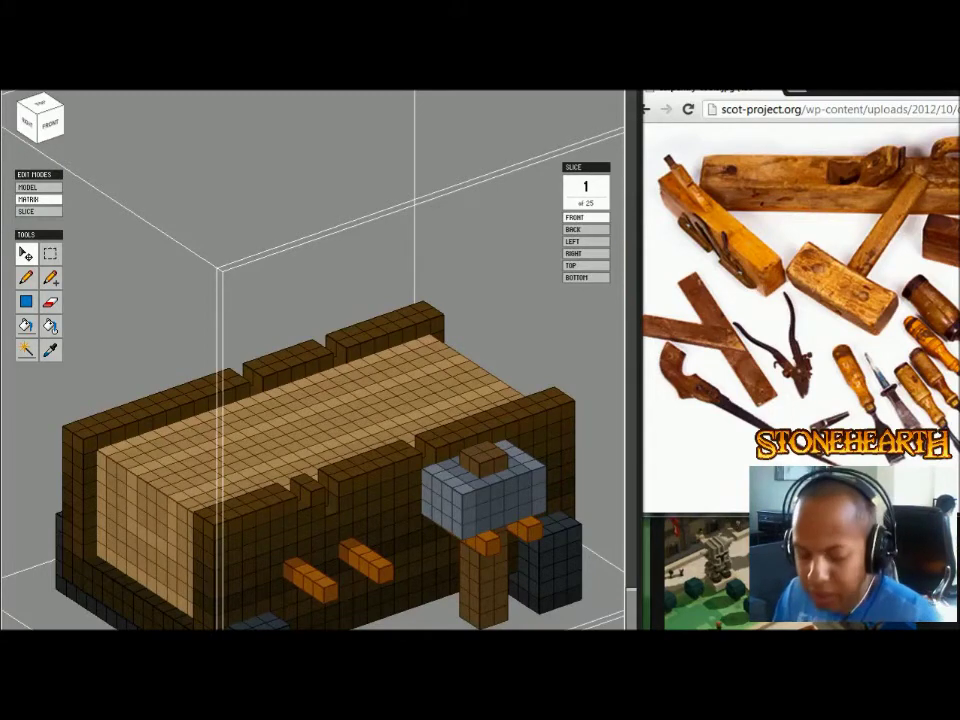
key("Tab")
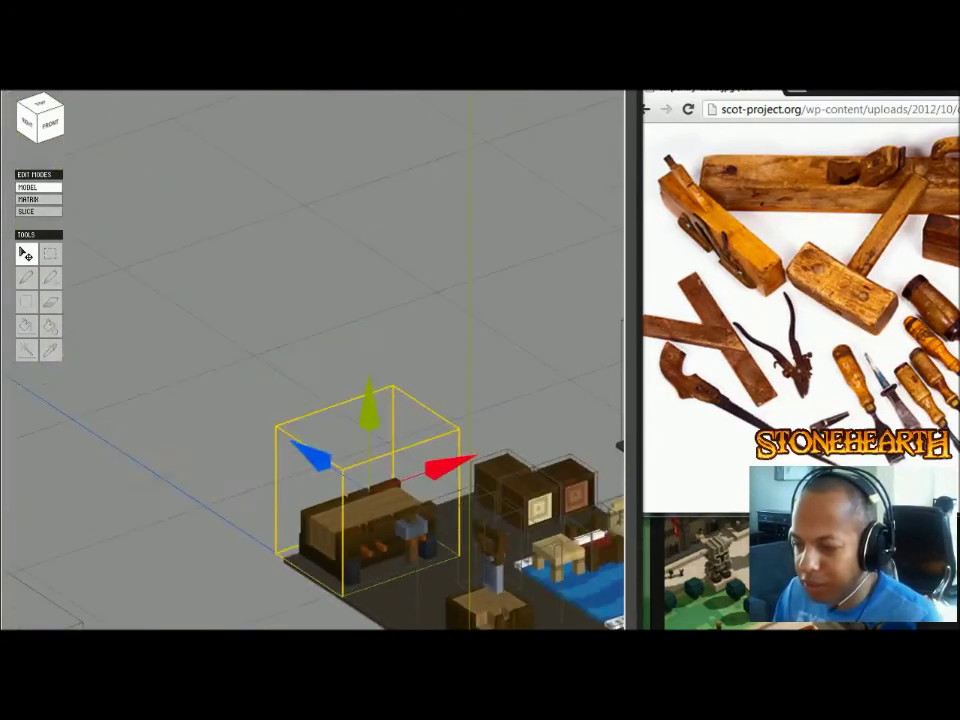
left_click(530, 497)
key("Tab")
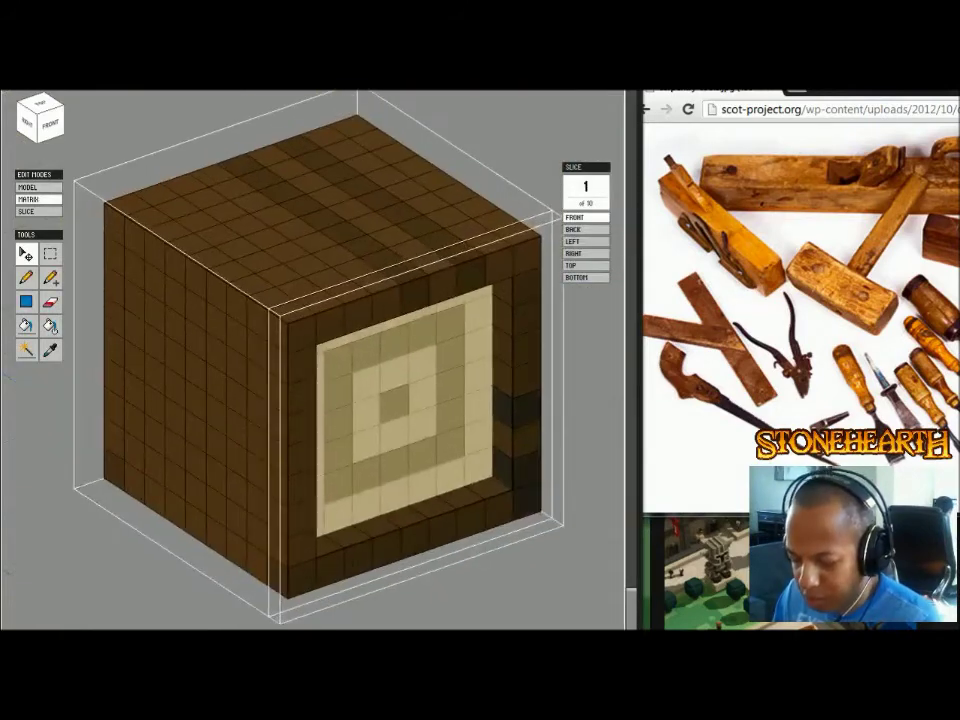
key("b")
key("Tab")
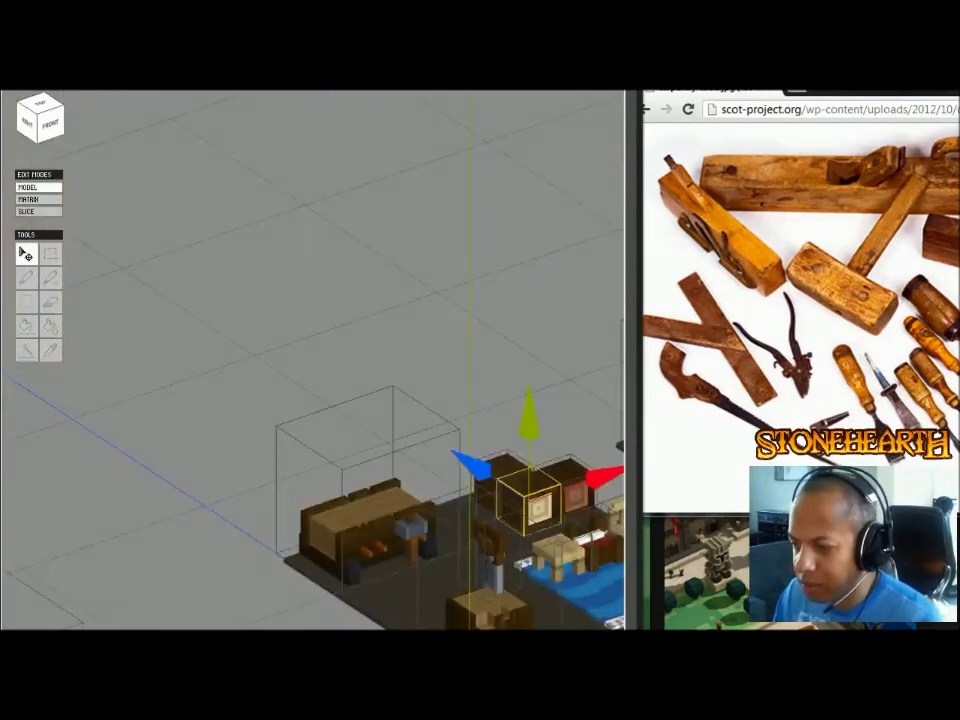
key("Tab")
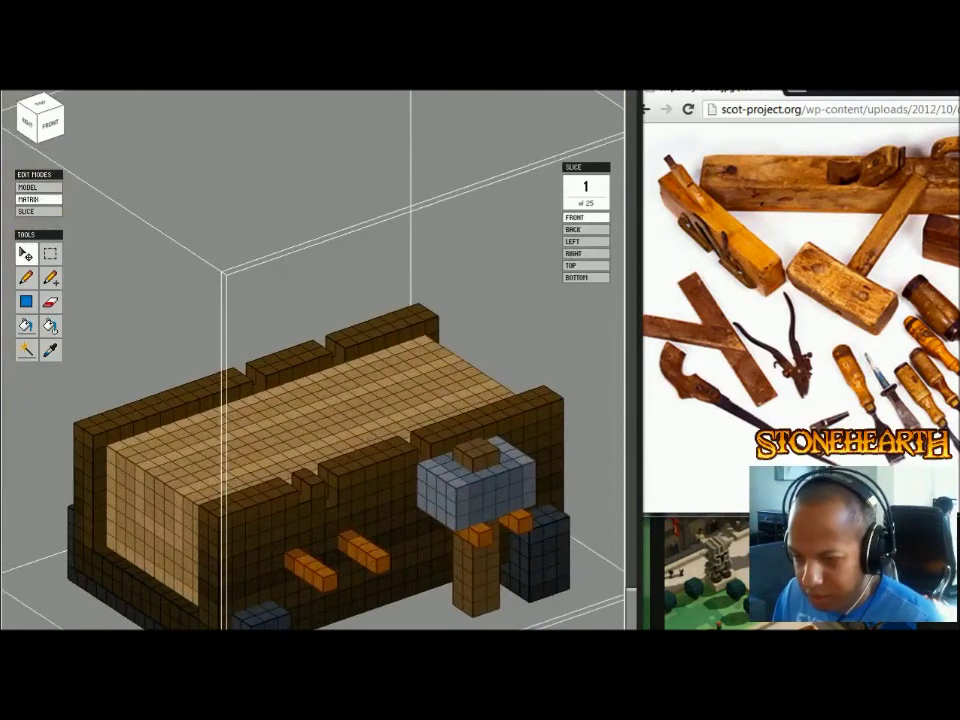
- Add a raised cream strip of voxels across the log bench's top surface near one end
mouse_move(300, 380)
right_mouse_down()
mouse_move(450, 385)
mouse_move(415, 388)
right_mouse_up()
key("b")
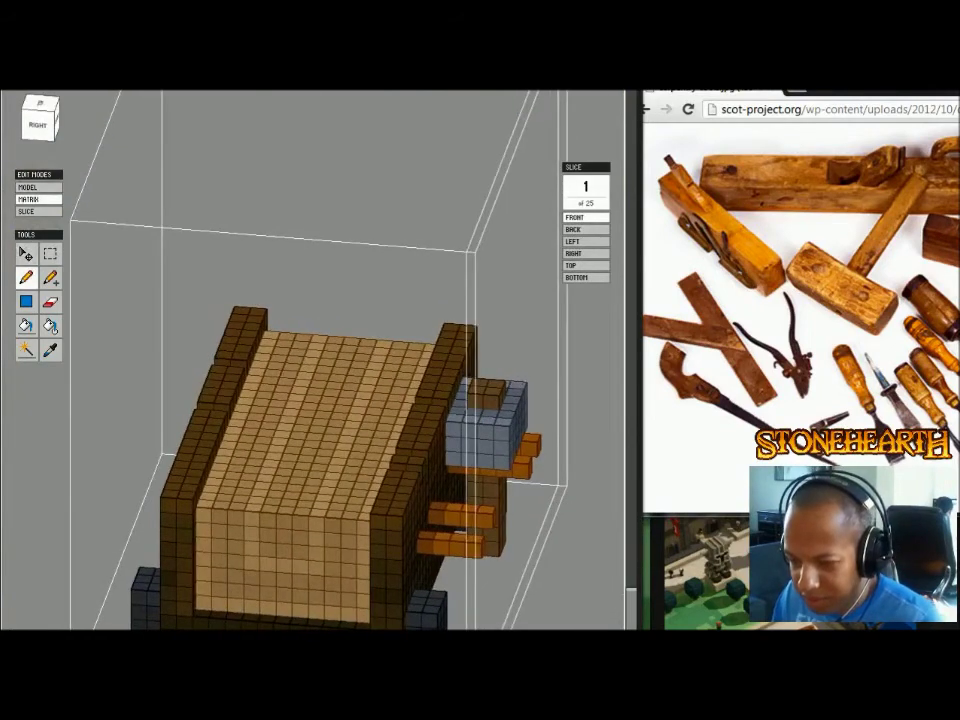
key("b")
right_click_drag(310, 460, 310, 485)
left_click(307, 504)
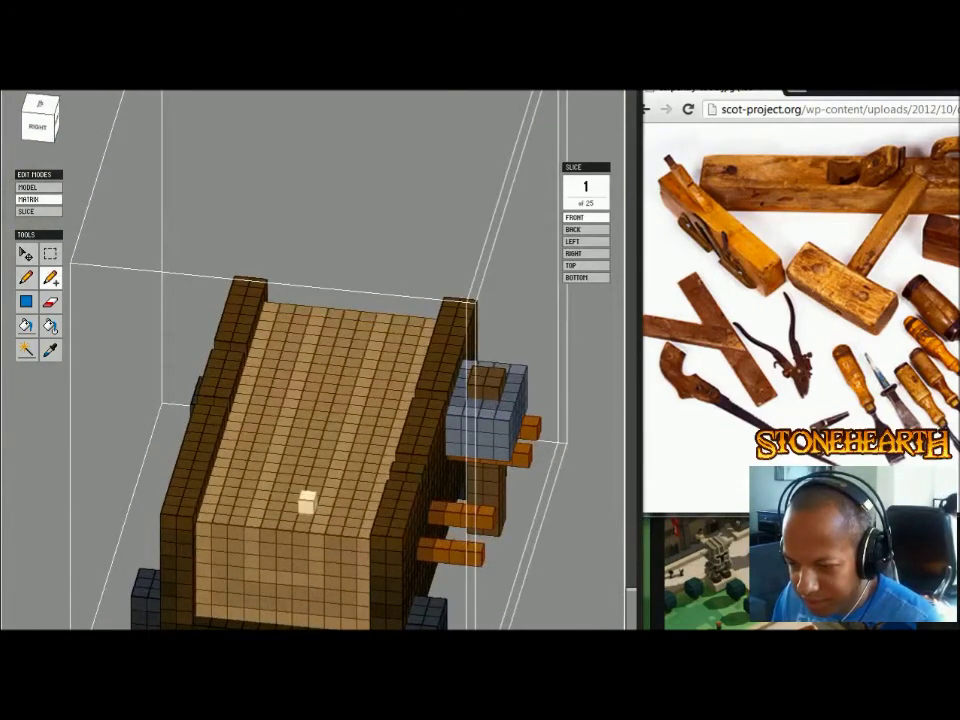
left_click_drag(305, 502, 226, 494)
key("ctrl+z")
left_click(226, 494)
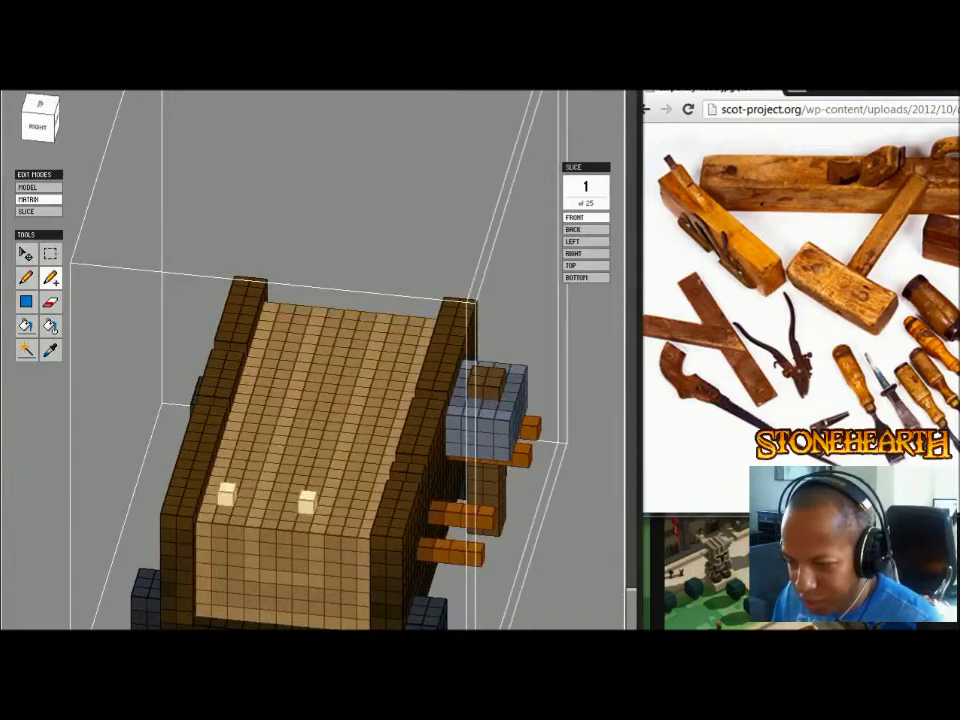
left_click_drag(226, 494, 306, 502)
right_click_drag(306, 502, 116, 512)
left_click_drag(236, 334, 313, 307)
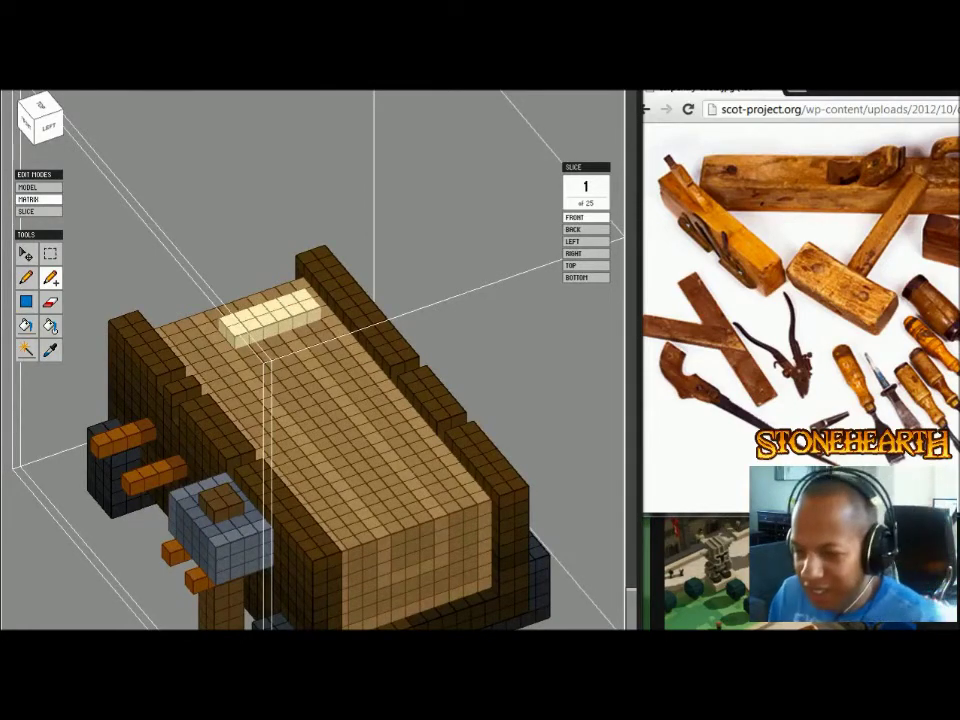
- Extend the cream strip into a three-voxel-wide raised arm running along the far rail of the log bench's top
left_click(314, 312)
left_click_drag(316, 316, 376, 386)
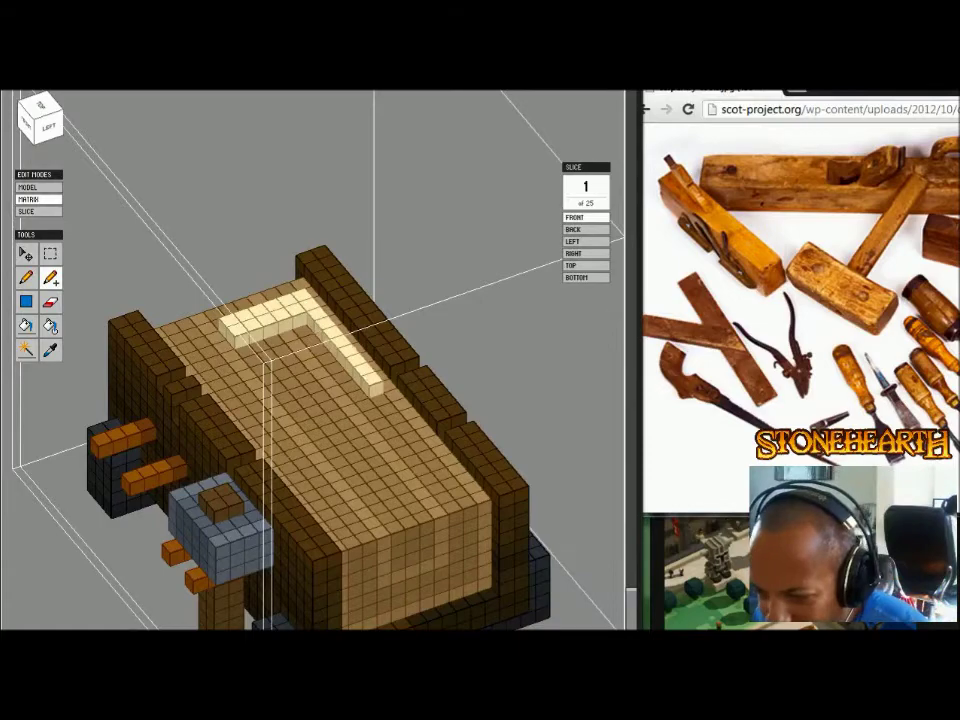
left_click(302, 322)
left_click_drag(302, 324, 354, 382)
left_click(356, 386)
right_click_drag(362, 390, 410, 100)
left_click(291, 332)
left_click_drag(296, 337, 347, 392)
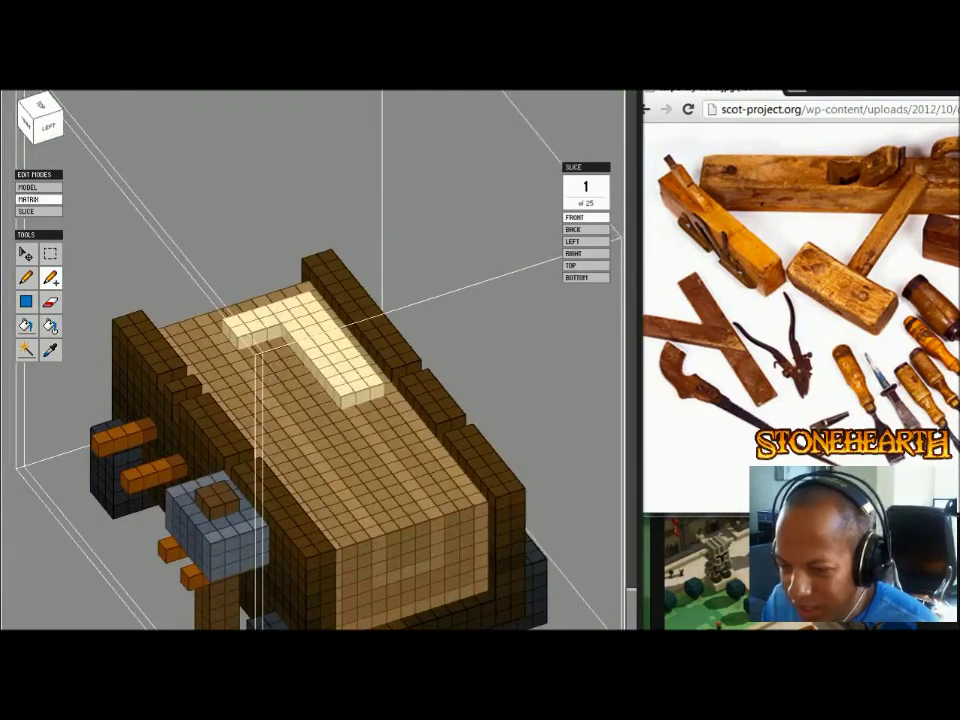
- Thicken the short cream arm across the log bench's end, completing the L-shaped carpenter's square
left_click(279, 337)
left_click_drag(274, 340, 236, 353)
right_click_drag(240, 355, 370, 350)
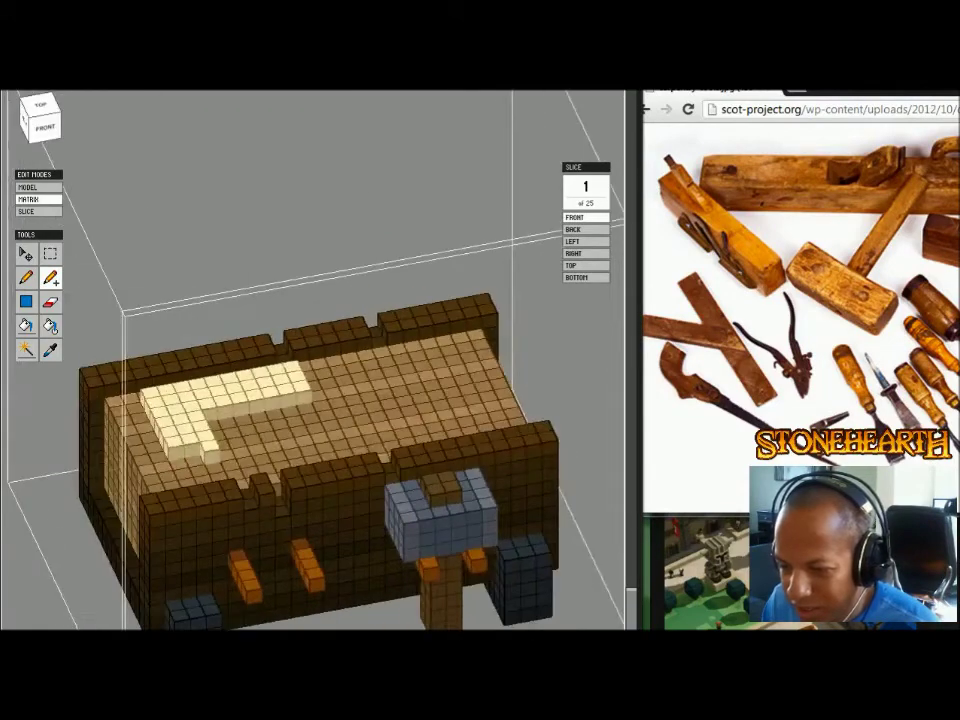
left_click_drag(209, 453, 180, 458)
right_click_drag(180, 458, 275, 490)
- Sample the light wood colour from the tool-board workbench's top and leave that model's voxel editing
key("1")
scroll(392, 548, "down", 8)
right_click_drag(392, 548, 456, 544)
middle_click_drag(456, 544, 265, 519)
scroll(265, 519, "up", 2)
double_click(400, 285)
scroll(400, 285, "up", 4)
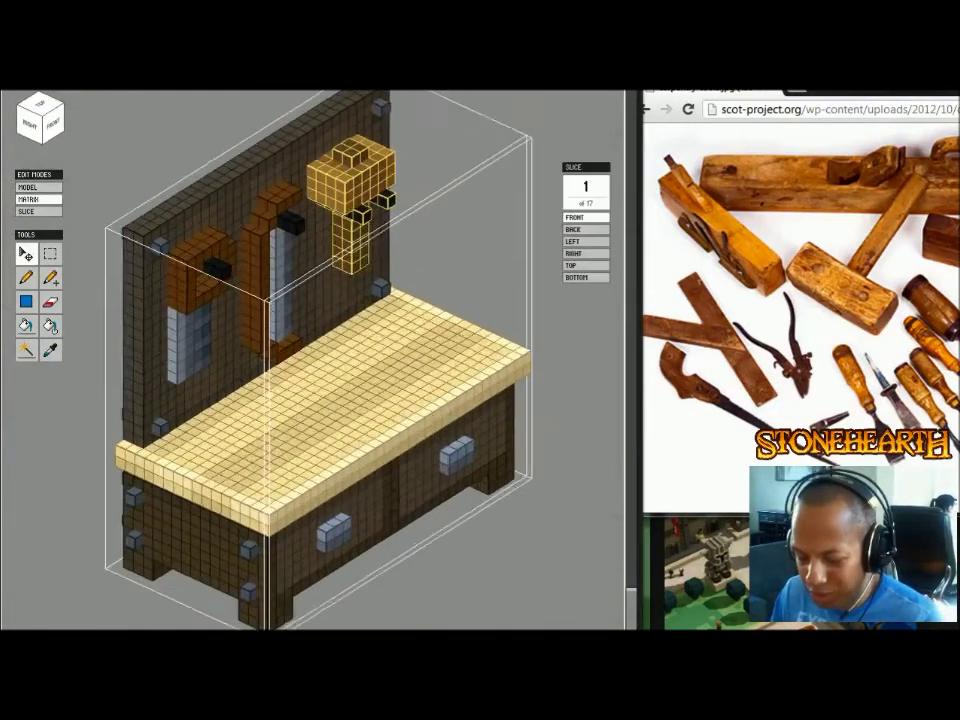
key("b")
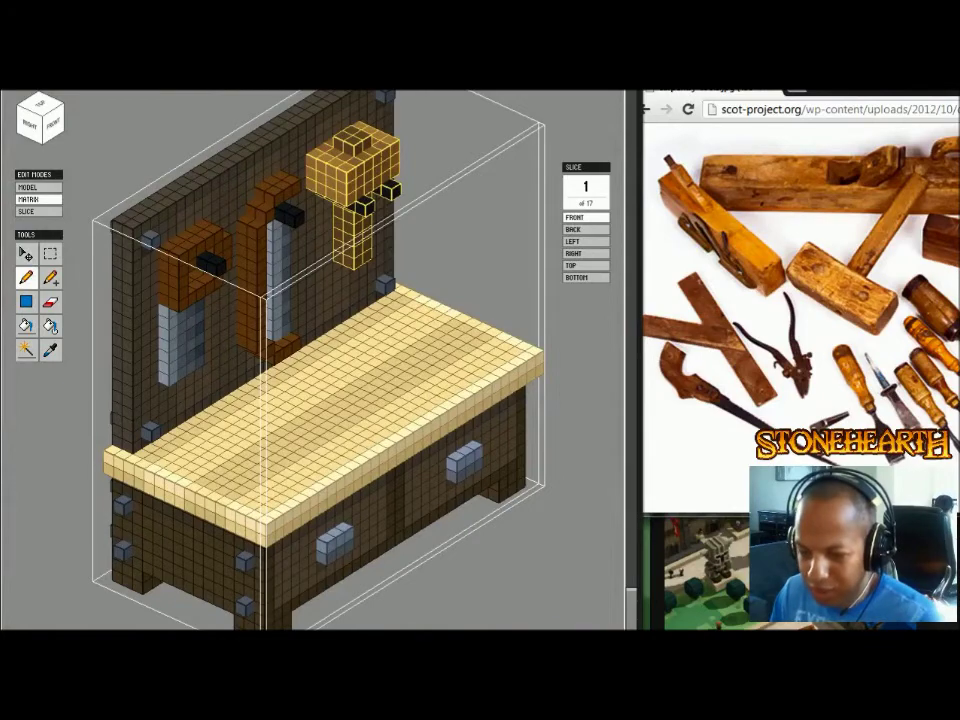
key("Tab")
- Reopen the log bench and fill its cream L-shaped square with the sampled light wood colour
double_click(84, 502)
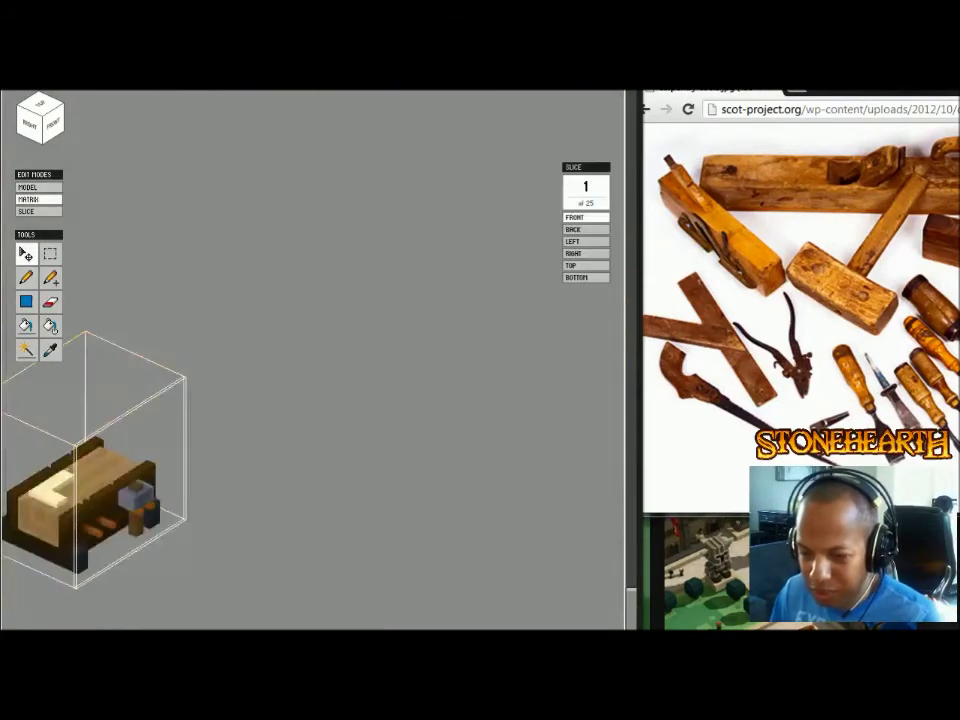
key("g")
left_click(232, 432)
scroll(232, 432, "up", 3)
middle_click_drag(232, 432, 411, 324)
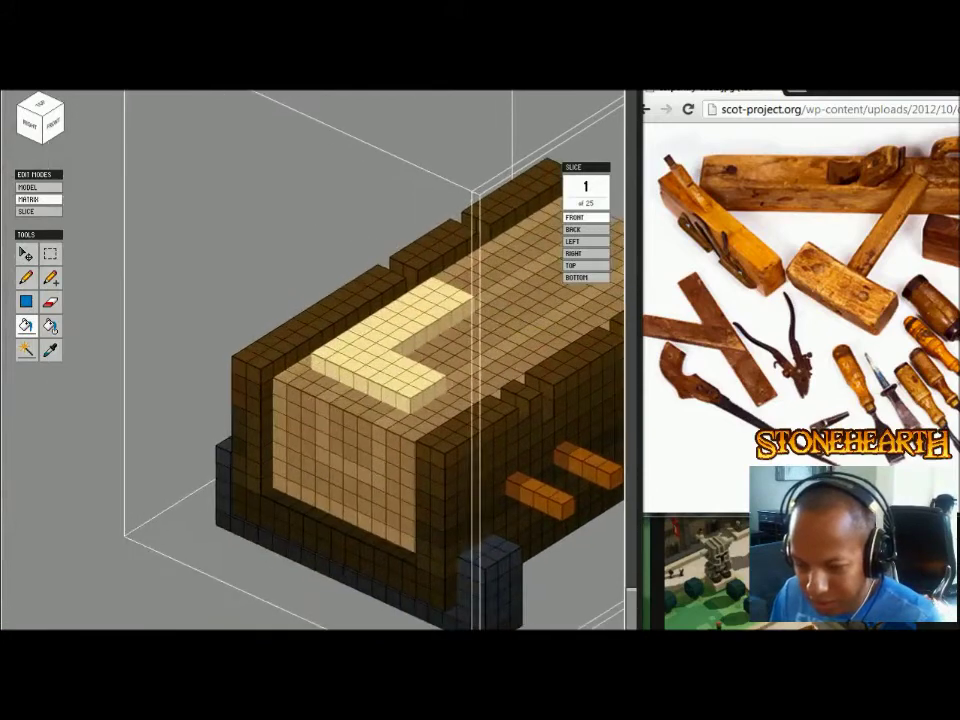
- Darken the drawing colour to CEBA72 and further to a deeper muted tan
key("c")
left_click_drag(444, 18, 462, 21)
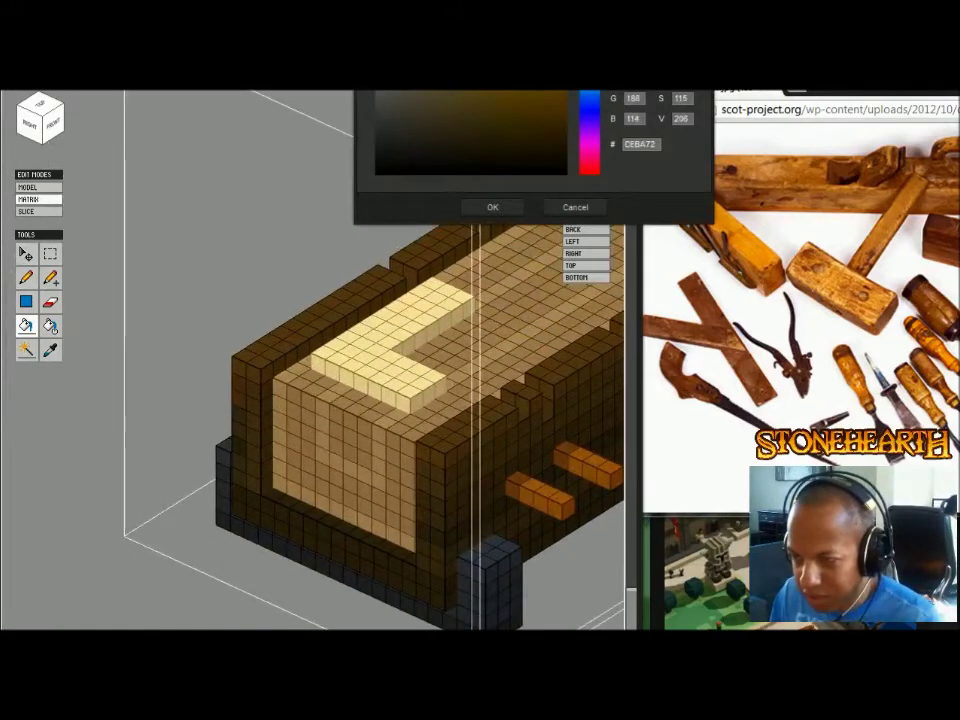
key("Return")
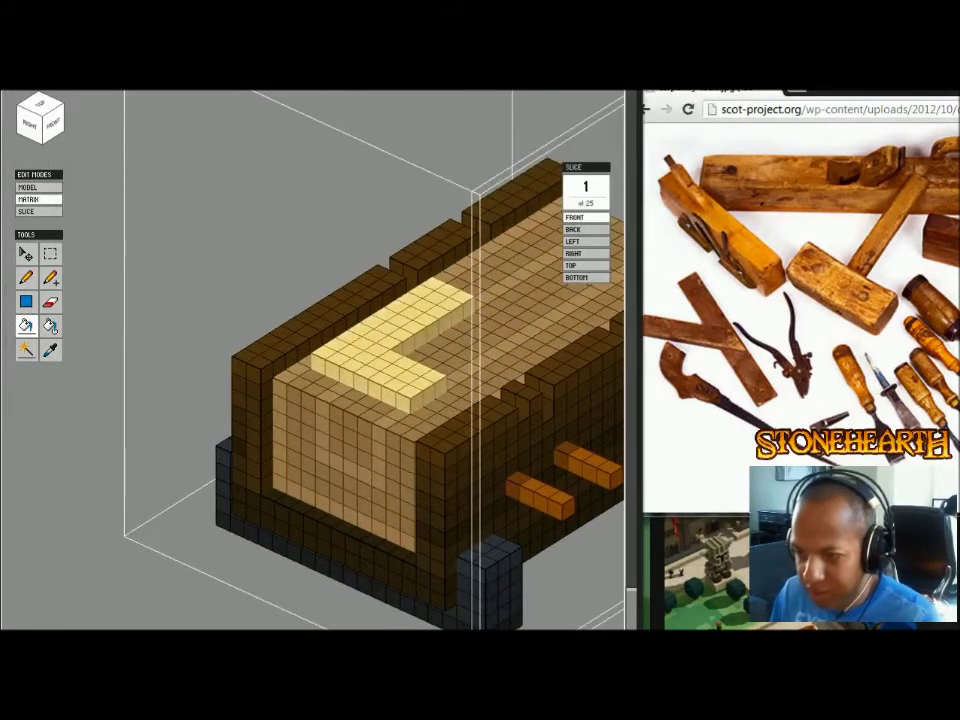
scroll(400, 340, "up", 1)
right_click_drag(400, 340, 352, 370)
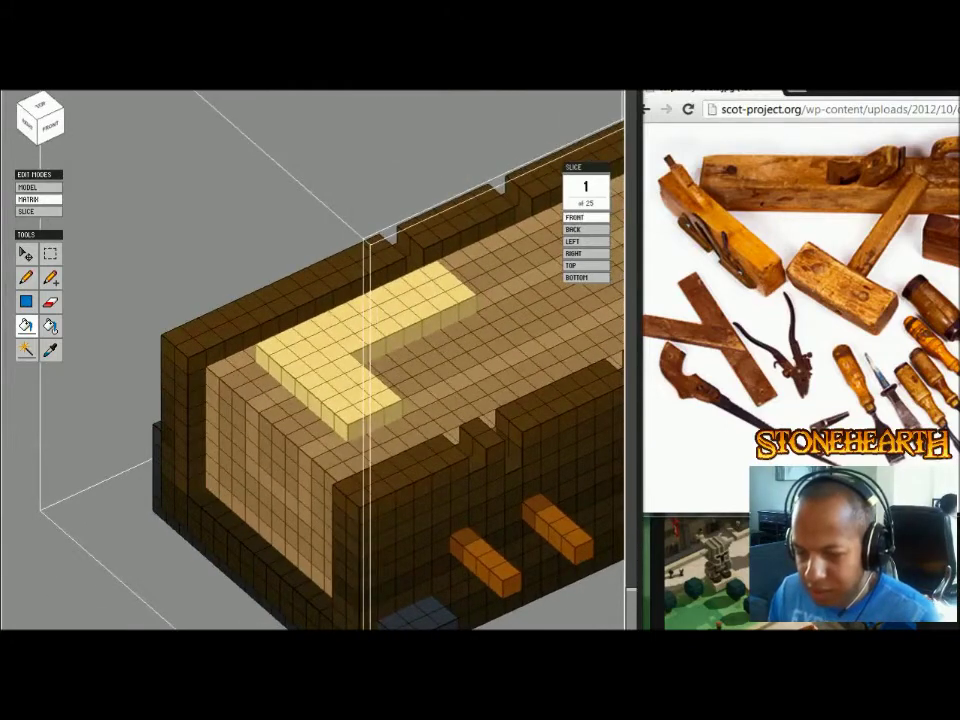
key("c")
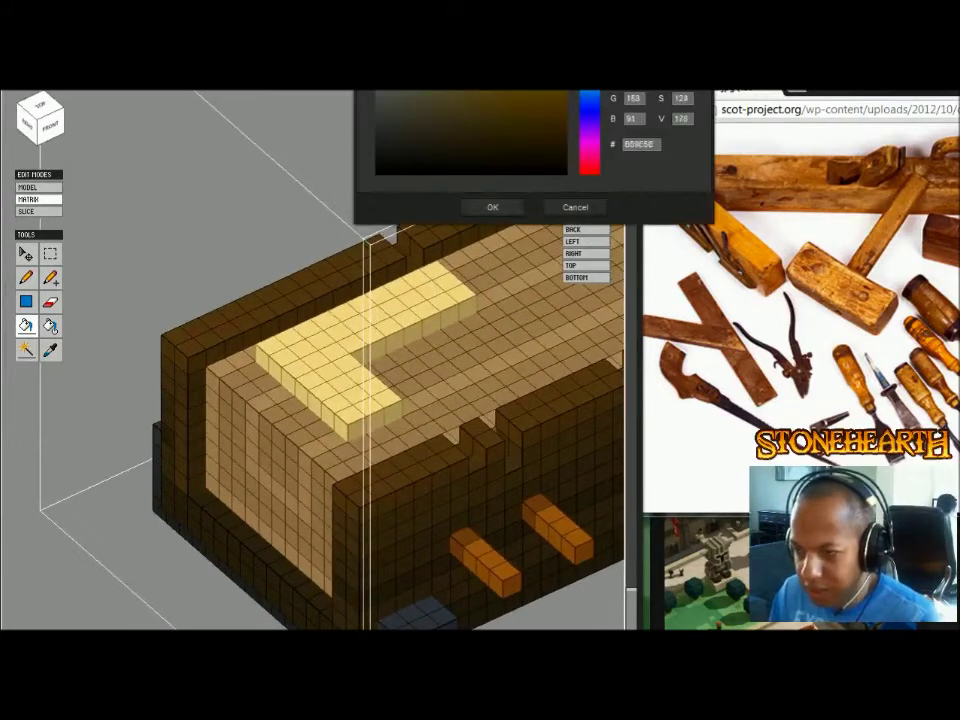
key("Return")
- Pencil scattered darker tan voxels onto the L-shaped square and return to the whole scene
key("b")
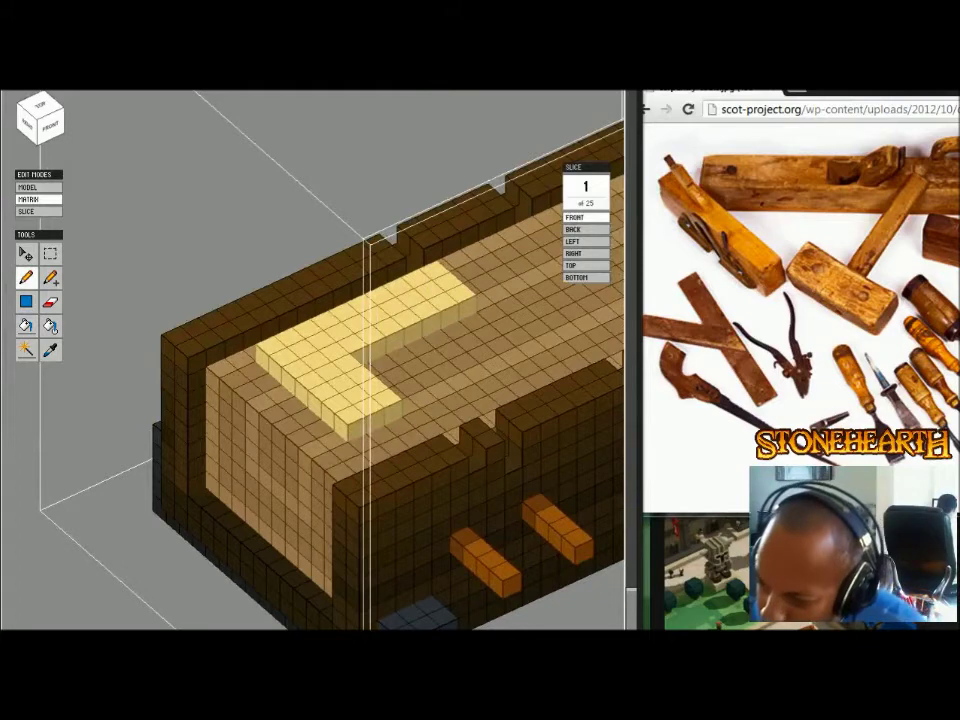
left_click(381, 295)
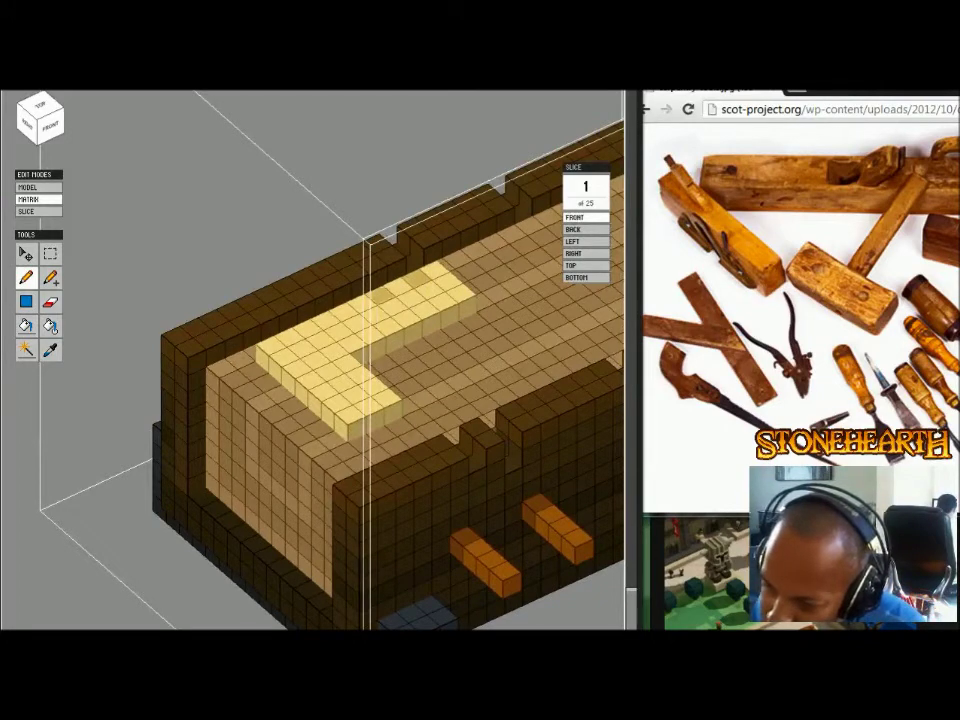
left_click(344, 311)
left_click(307, 328)
left_click_drag(307, 328, 417, 278)
left_click(416, 278)
left_click(362, 304)
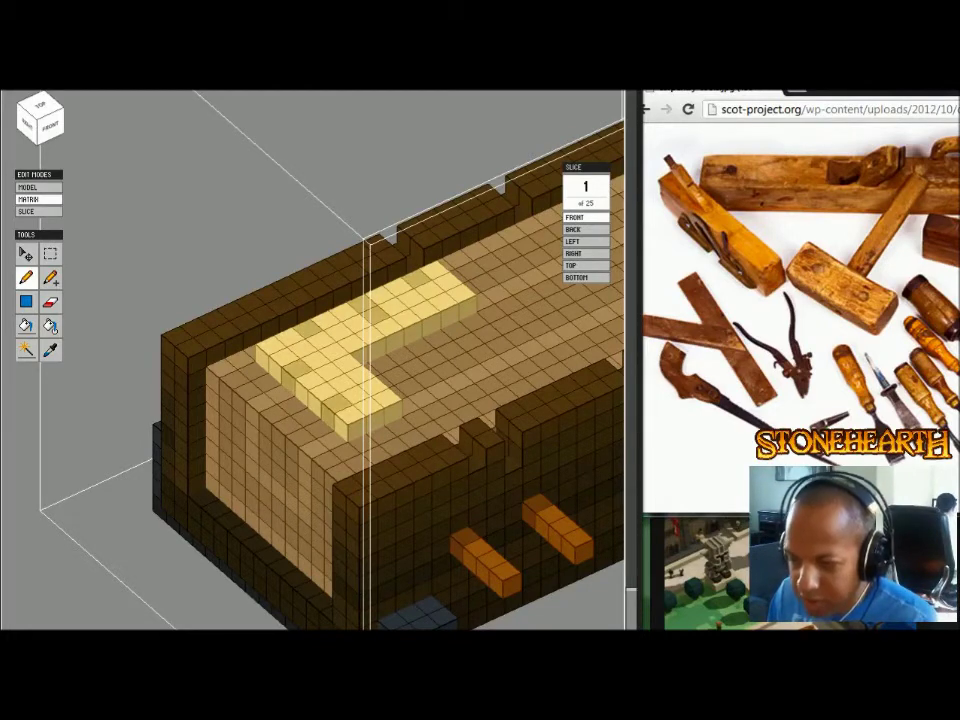
key("Tab")
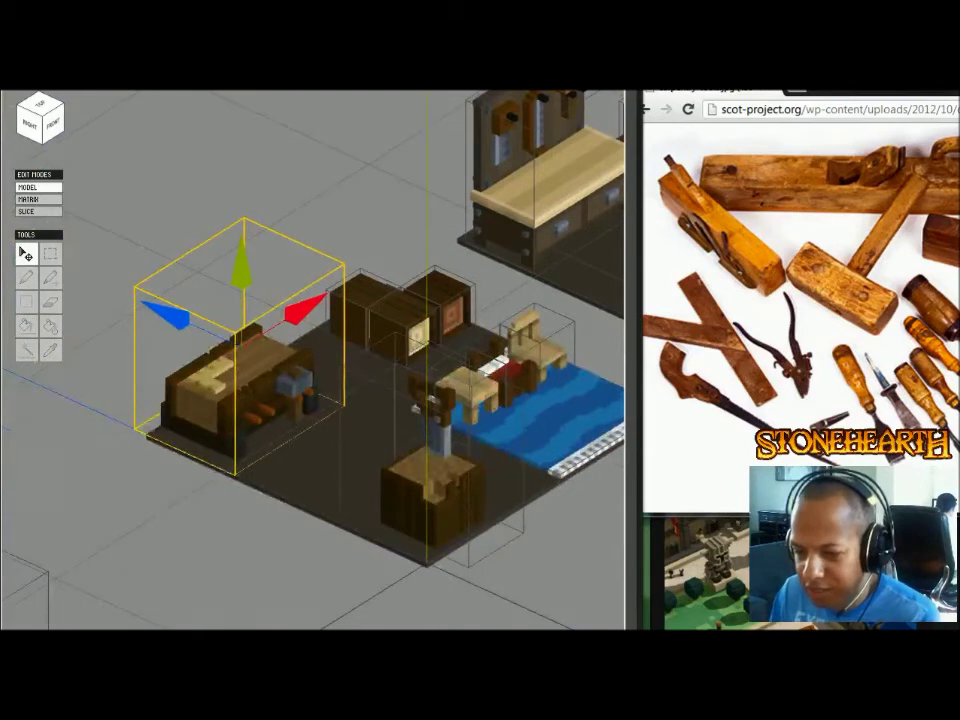
mouse_move(312, 360)
right_mouse_down()
mouse_move(302, 325)
mouse_move(314, 342)
right_mouse_up()
key("Escape")
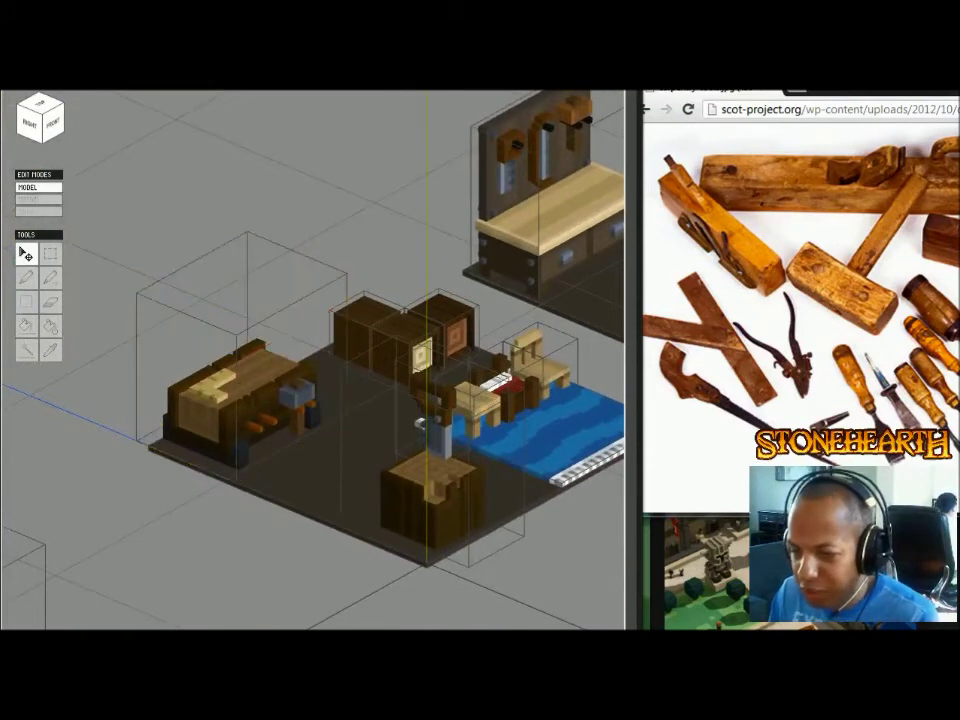
- Reopen the log bench, select all voxels of the L-shaped square by colour and delete them
mouse_move(404, 311)
right_mouse_down()
mouse_move(382, 312)
mouse_move(422, 306)
right_mouse_up()
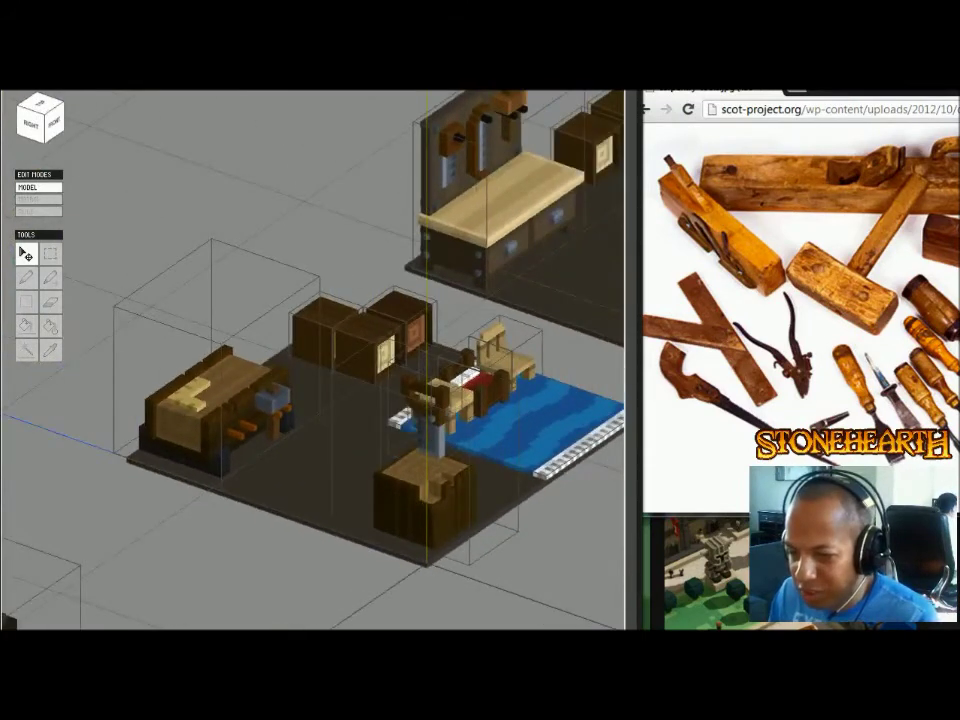
middle_click_drag(422, 308, 297, 325)
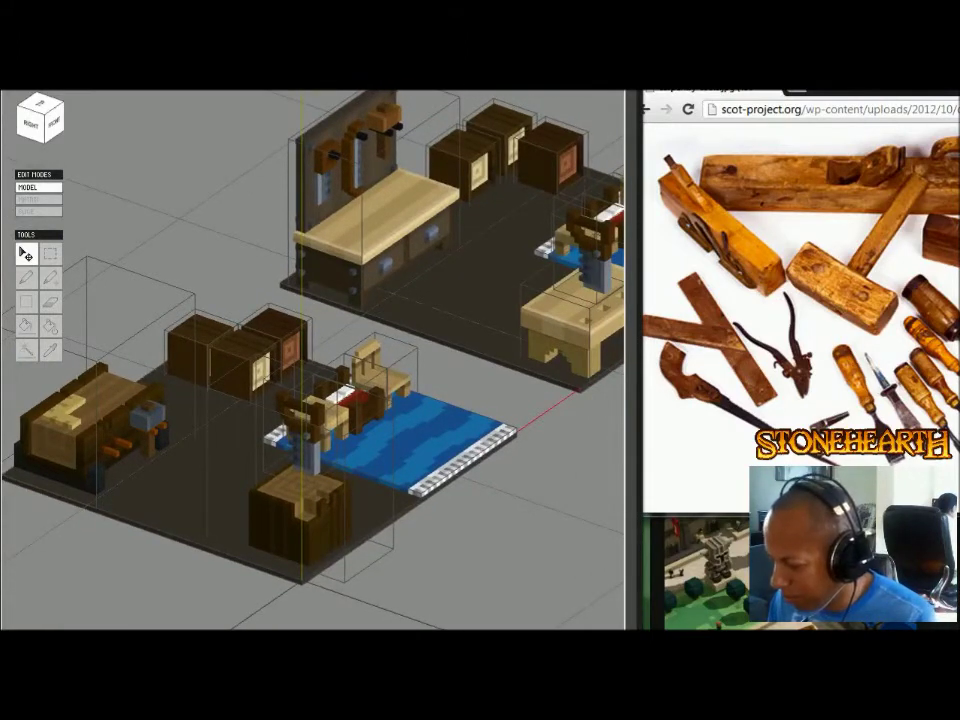
left_click(92, 420)
key("Tab")
scroll(92, 420, "up", 4)
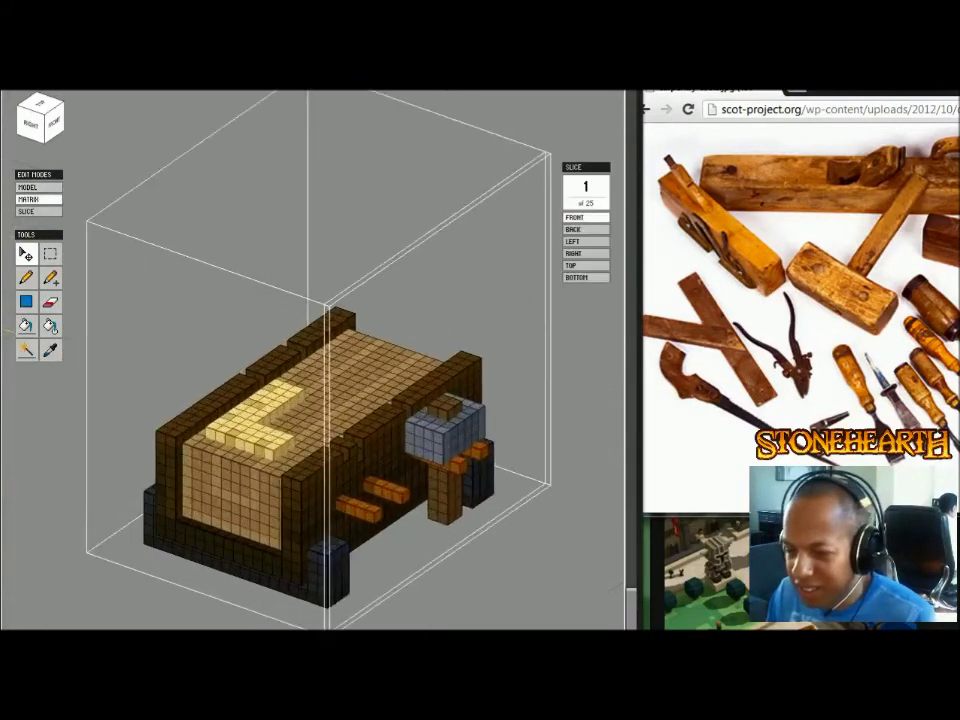
key("w")
left_click(226, 462)
left_click(244, 471, "shift")
left_click(205, 458, "shift")
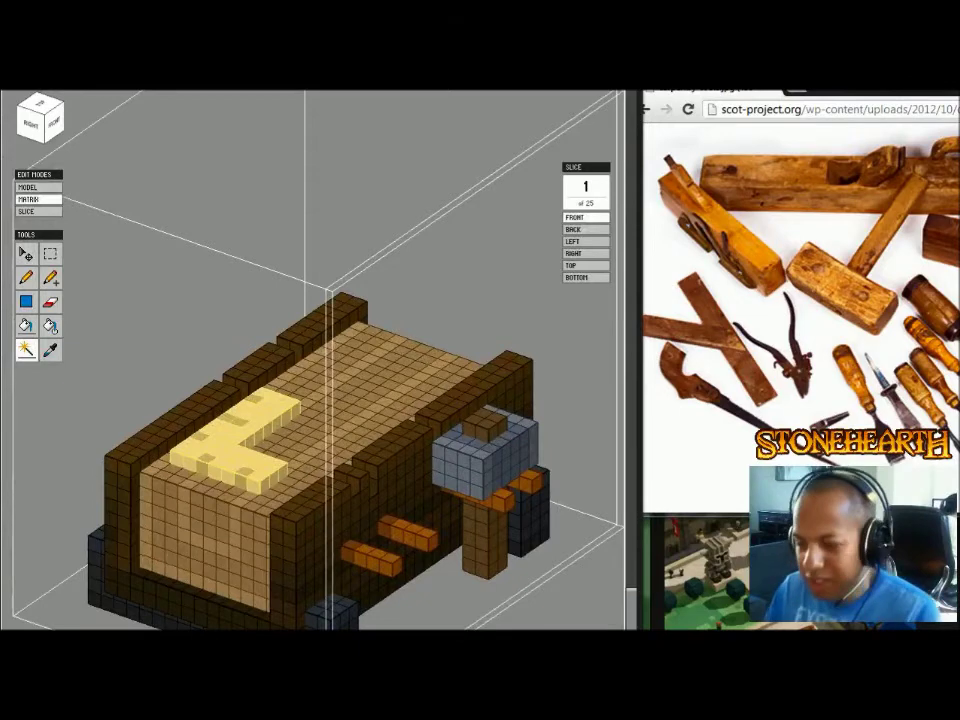
key("Delete")
key("Tab")
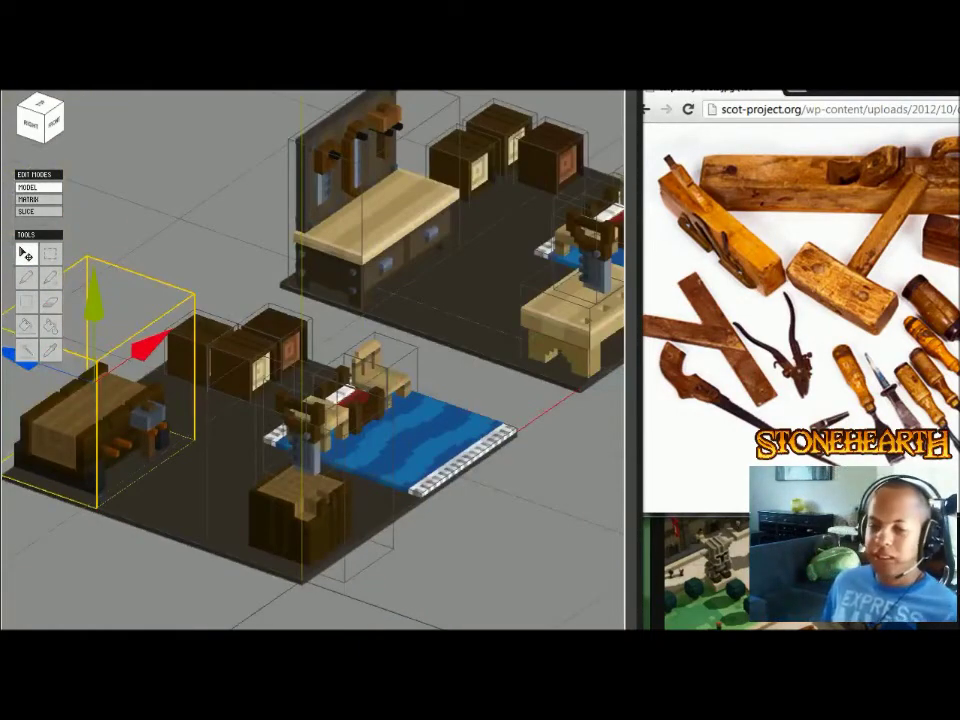
- Dismiss the reference tool picture and widen the modelling view across the full screen width
middle_click_drag(300, 400, 420, 398)
right_click_drag(420, 398, 385, 398)
scroll(314, 375, "down", 3)
middle_click_drag(385, 398, 222, 389)
left_click(917, 97)
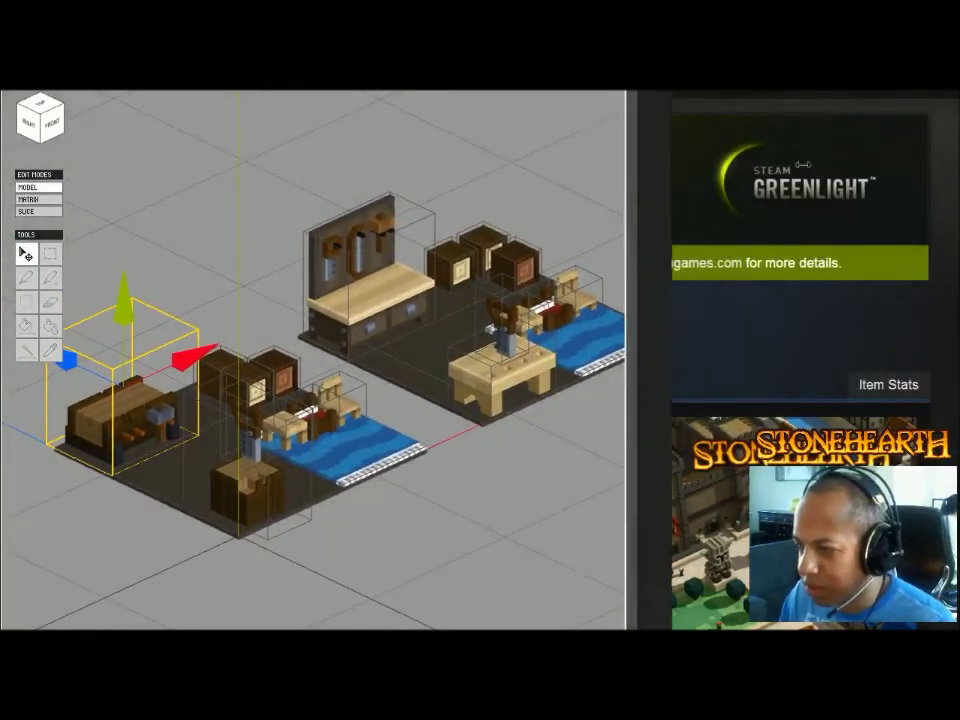
left_click_drag(642, 155, 958, 155)
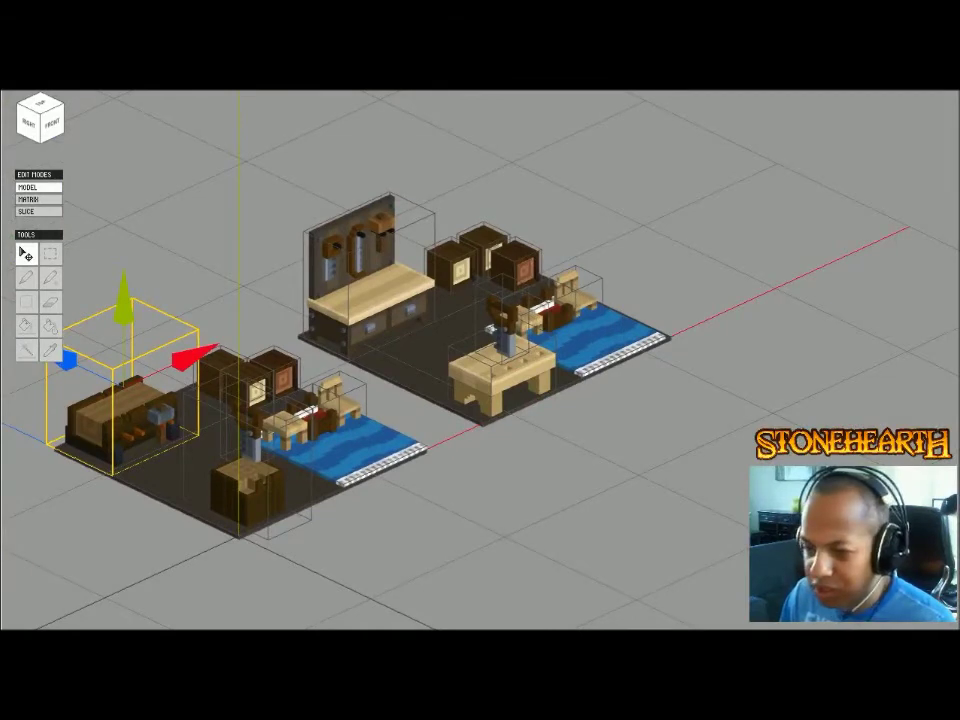
- Move the carpenter character along the red axis onto the first floor slab, beside the log bench and log block
middle_click_drag(465, 594, 605, 534)
scroll(605, 534, "down", 2)
left_click(123, 525)
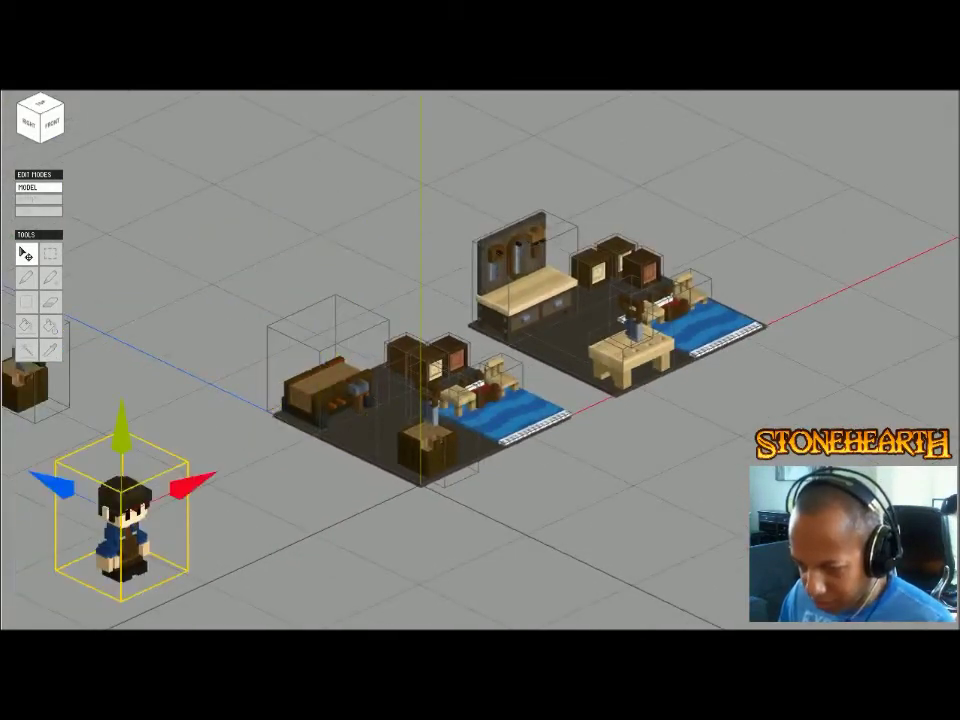
left_click_drag(192, 486, 465, 358)
scroll(480, 360, "up", 3)
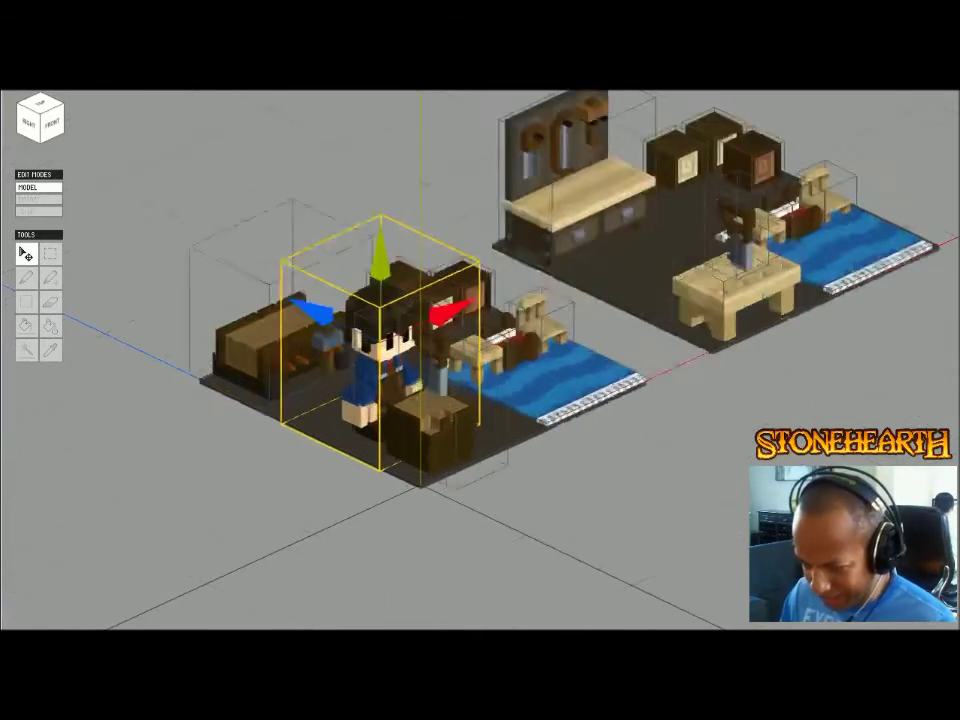
- Examine the character's size against the workshop furniture and inspect the hair's voxels up close
middle_click_drag(480, 360, 513, 448)
right_click_drag(513, 448, 532, 443)
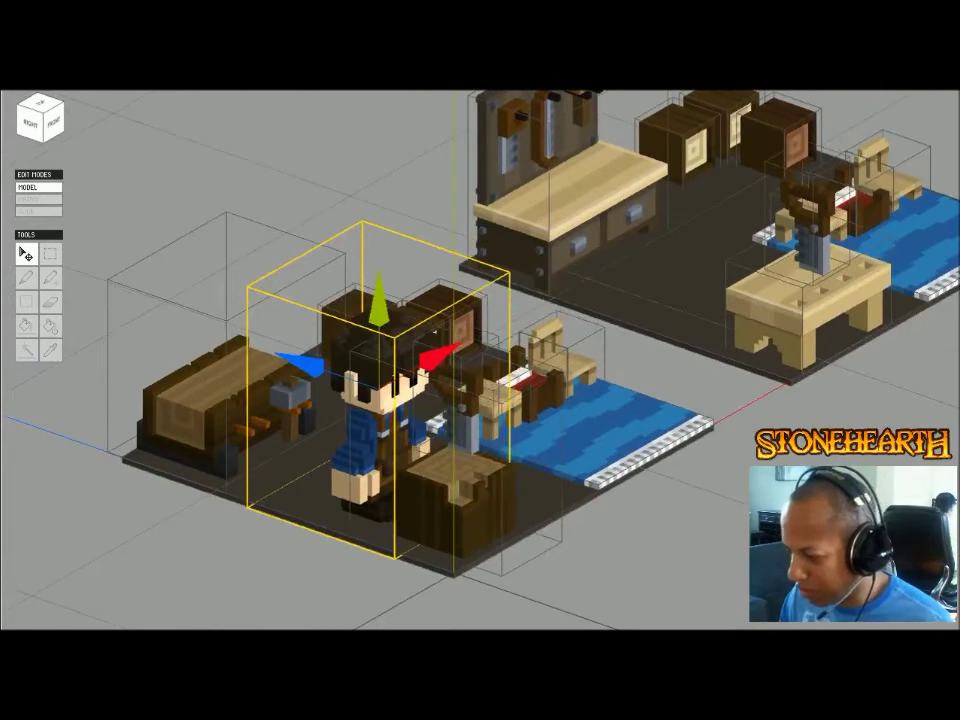
middle_click_drag(480, 360, 339, 276)
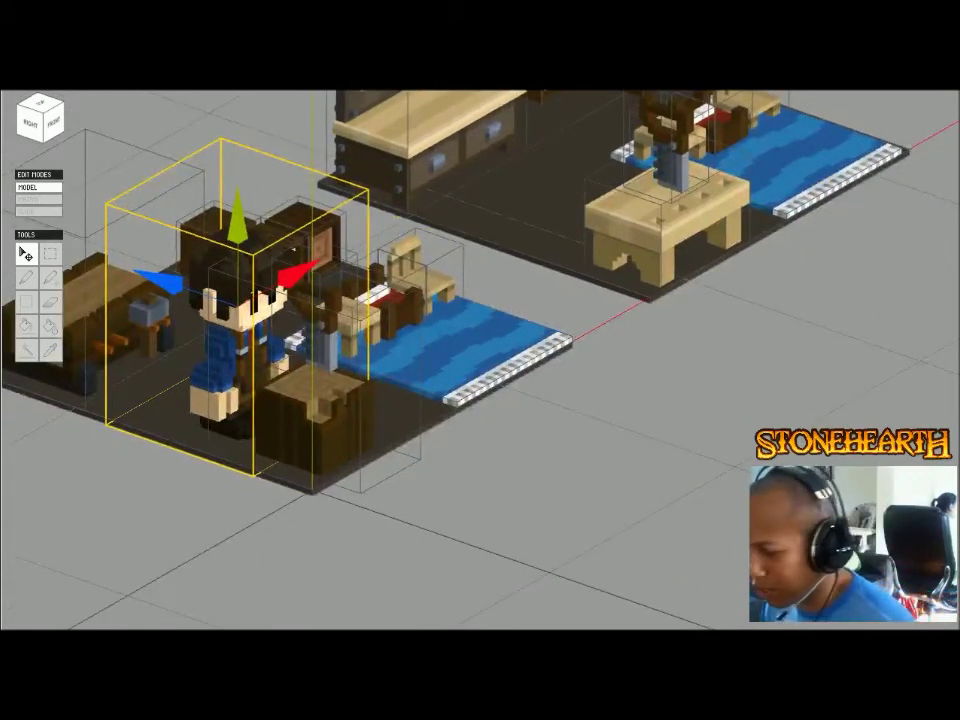
middle_click_drag(480, 360, 538, 412)
scroll(538, 412, "down", 1)
key("Tab")
scroll(452, 326, "up", 3)
right_click_drag(452, 326, 560, 300)
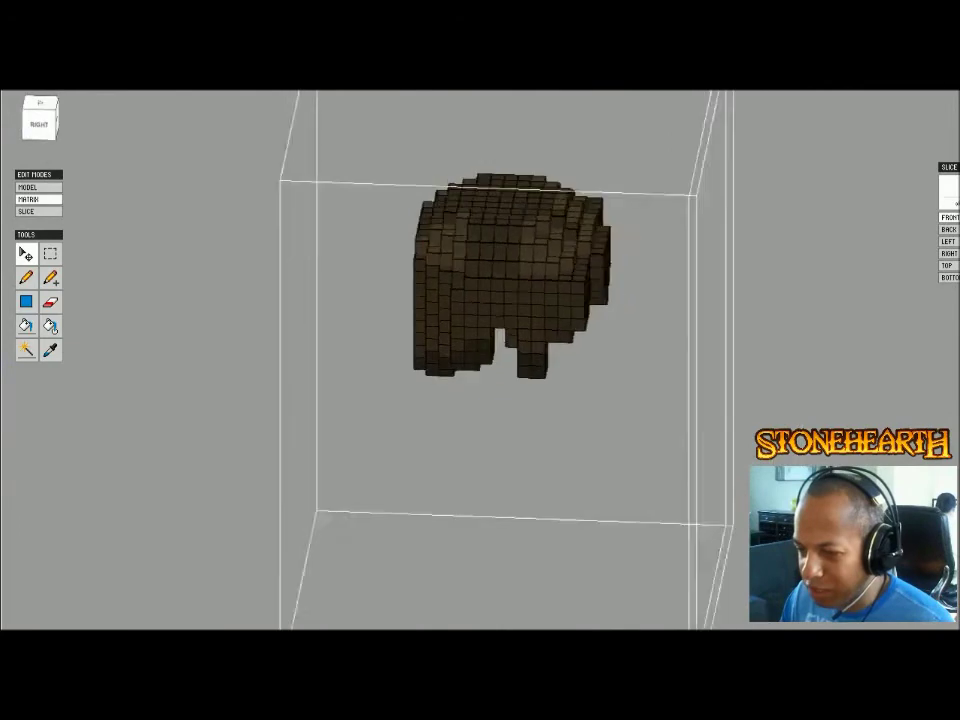
key("Tab")
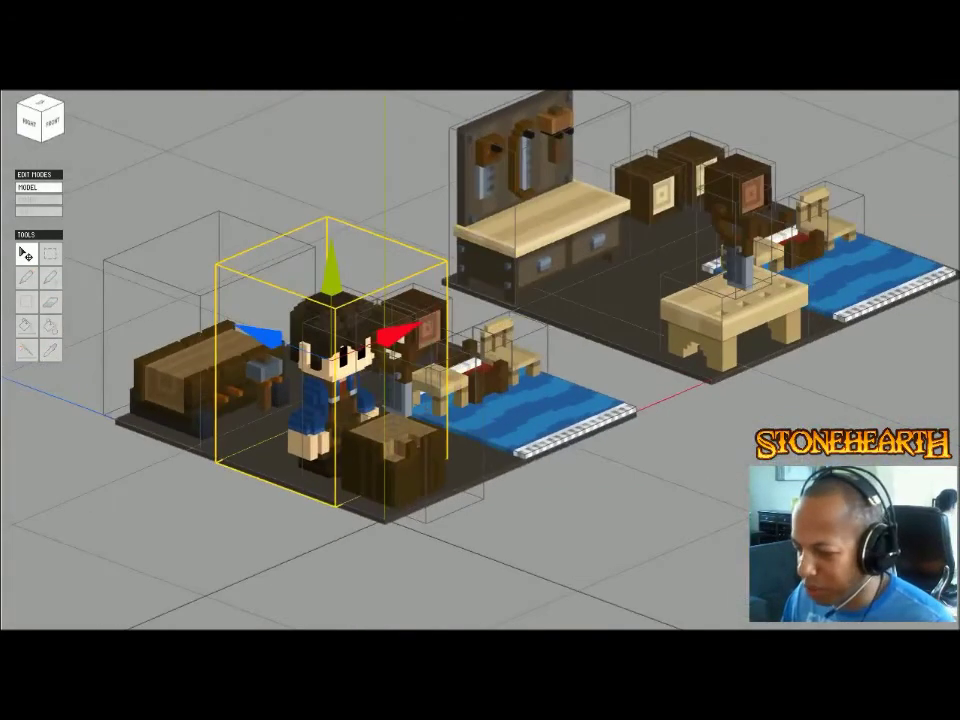
- Save the workshop scene with Save As, leaving nothing selected
left_click(196, 366)
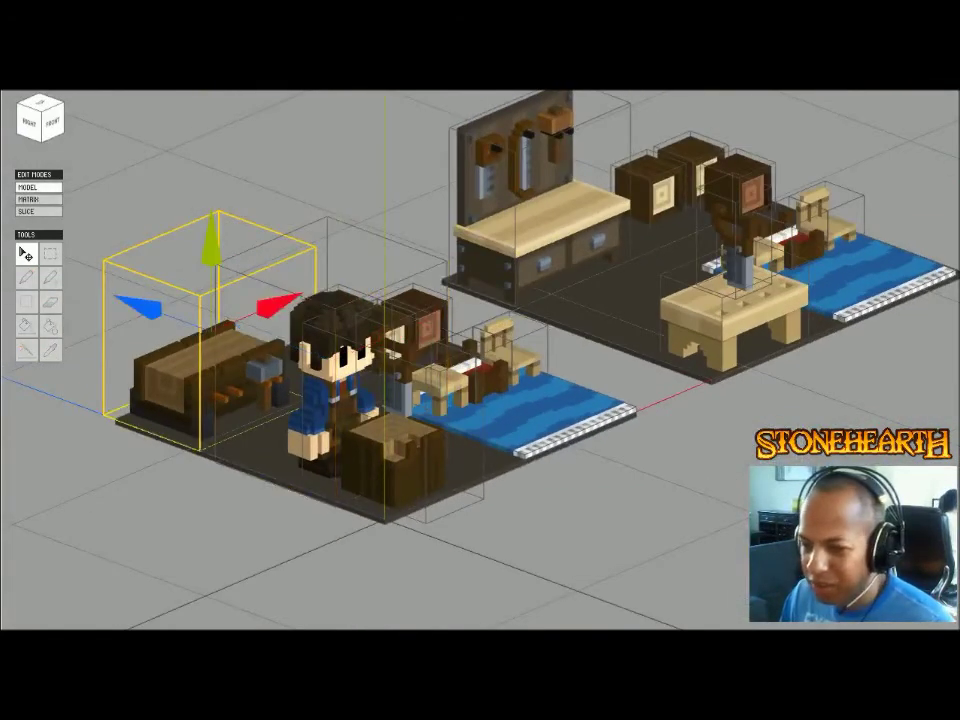
scroll(480, 360, "up", 3)
scroll(480, 360, "down", 3)
middle_click_drag(480, 360, 578, 366)
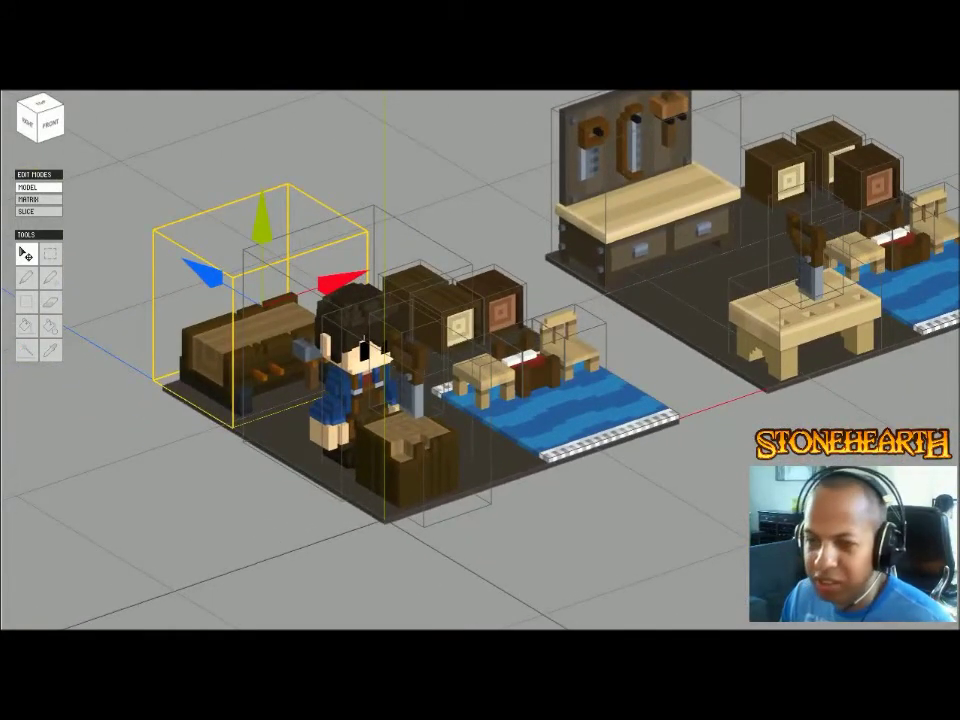
left_click(120, 180)
left_click(16, 86)
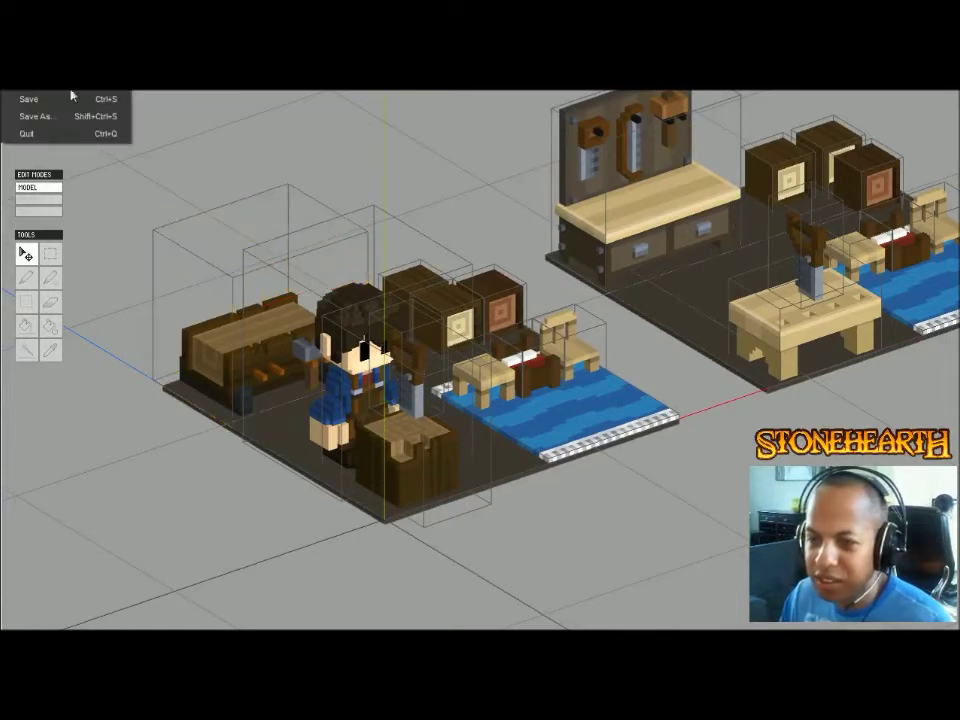
left_click(77, 118)
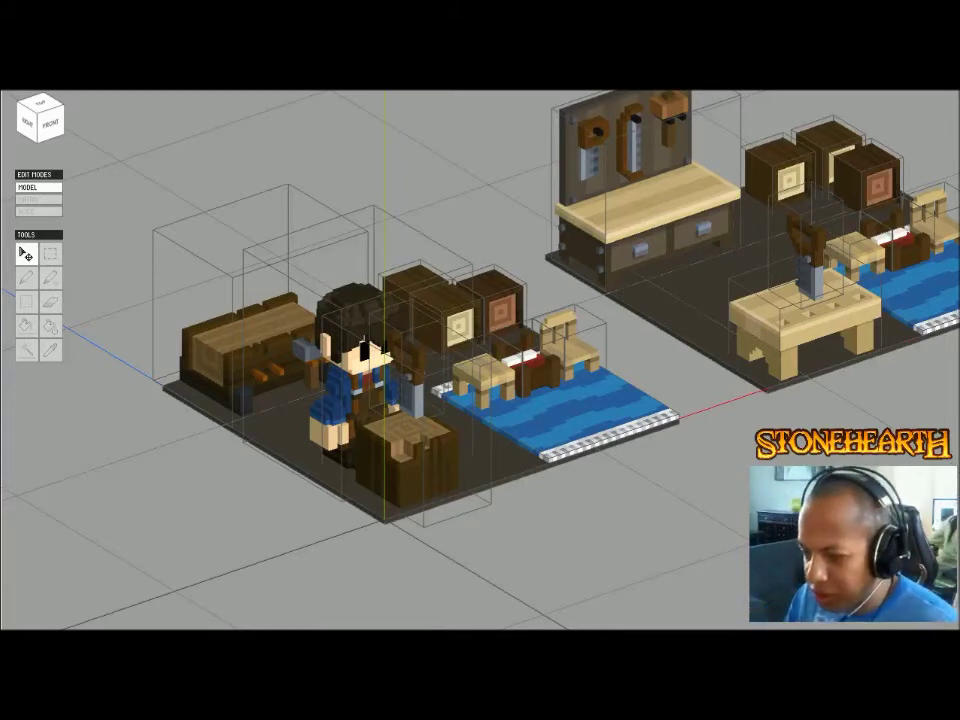
- Inspect the log bench's voxels, hammer and pegs up close and return to the whole scene
double_click(243, 345)
scroll(243, 345, "up", 4)
right_click_drag(243, 345, 290, 318)
middle_click_drag(290, 318, 258, 264)
right_click_drag(258, 264, 191, 281)
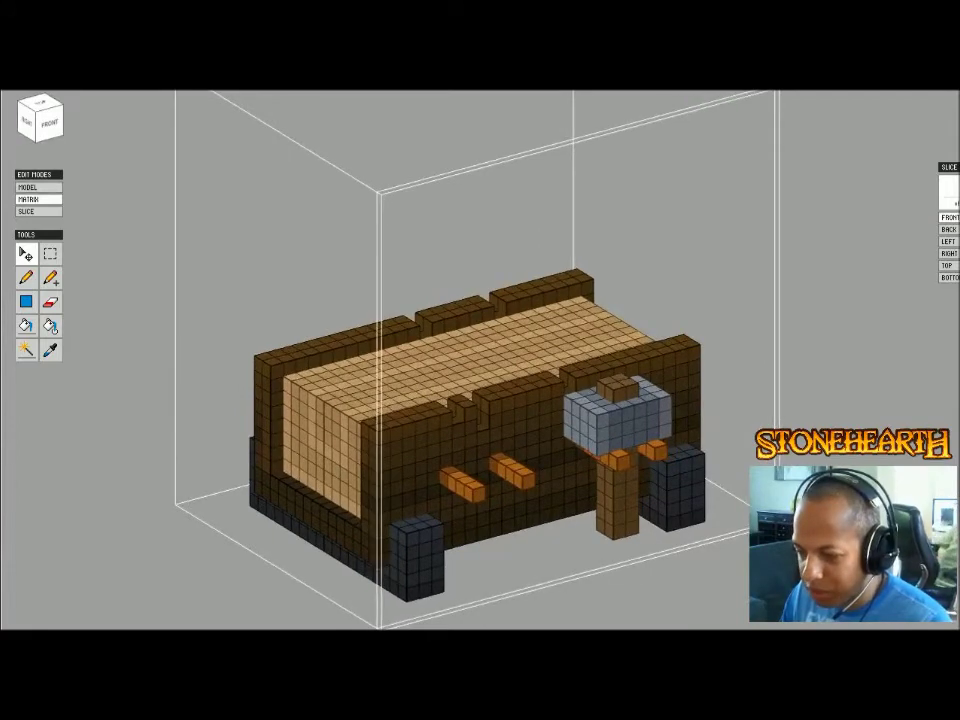
key("Tab")
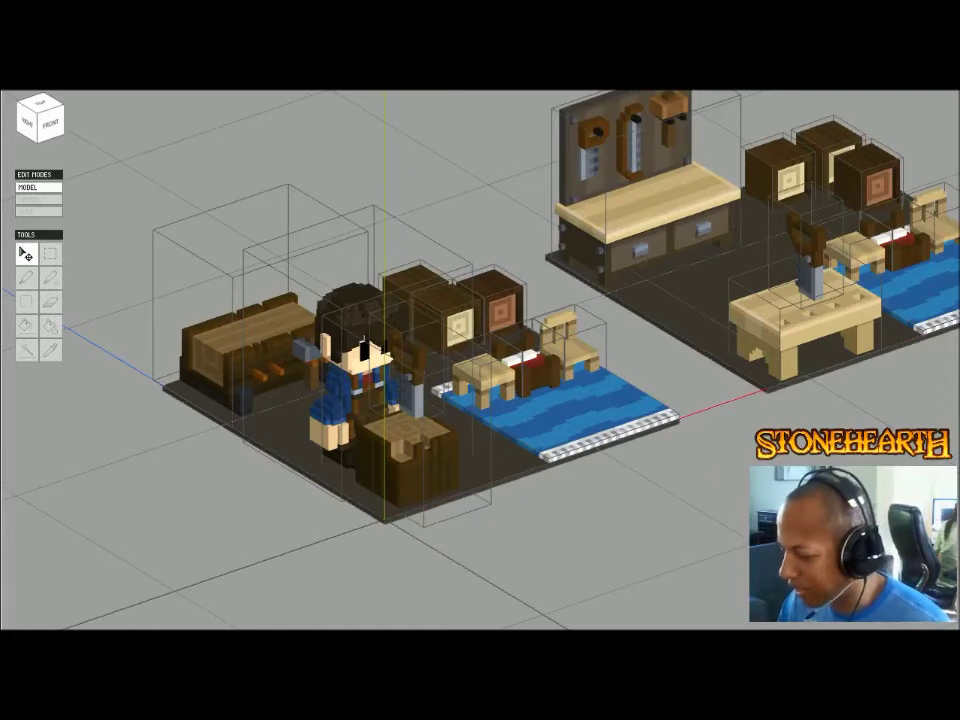
- Widen the log bench's front foot farthest from the hammer by one voxel toward the middle, working in the front view
double_click(250, 346)
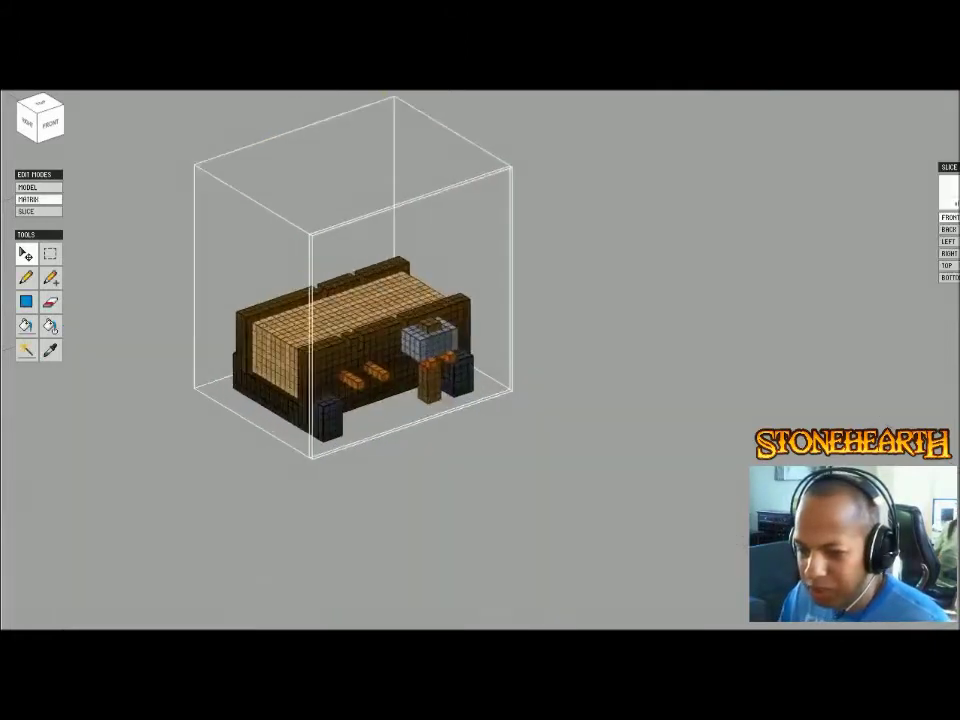
left_click(50, 124)
left_click(27, 350)
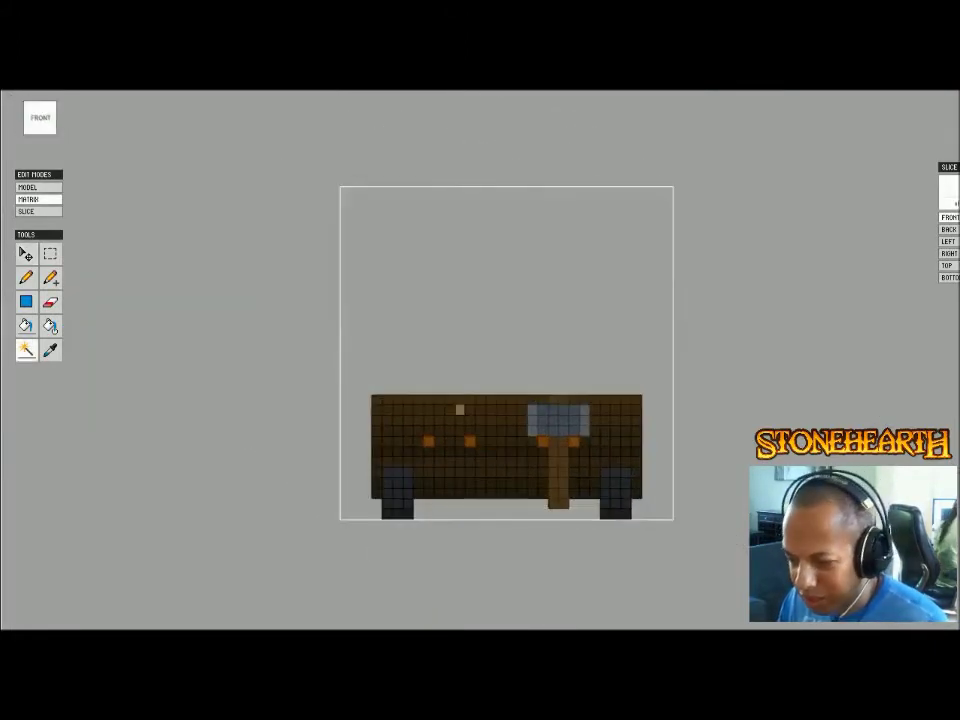
left_click(397, 492)
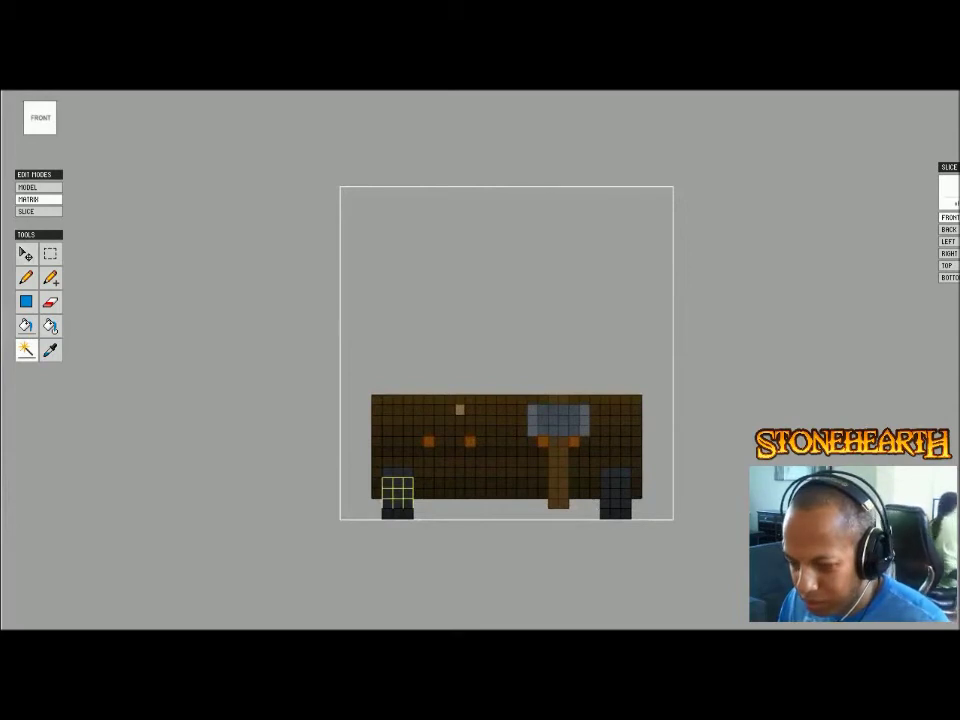
key("m")
left_click_drag(412, 531, 386, 471)
key("v")
left_click_drag(490, 488, 504, 488)
- Widen the log bench's front foot beside the hammer by one voxel inward and return to the whole scene
key("m")
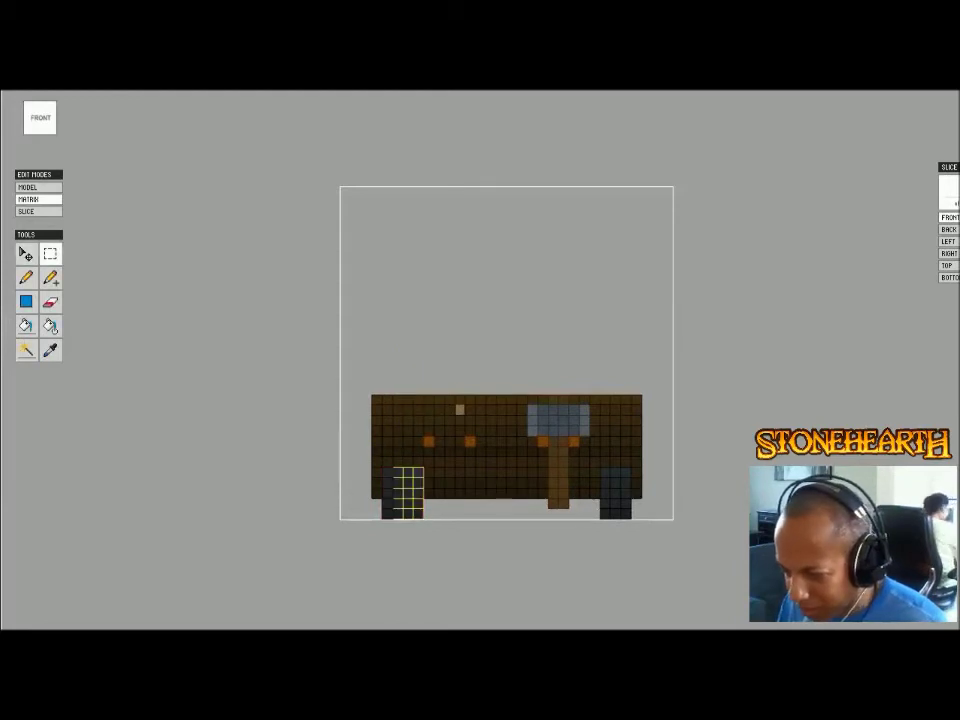
left_click_drag(630, 524, 603, 472)
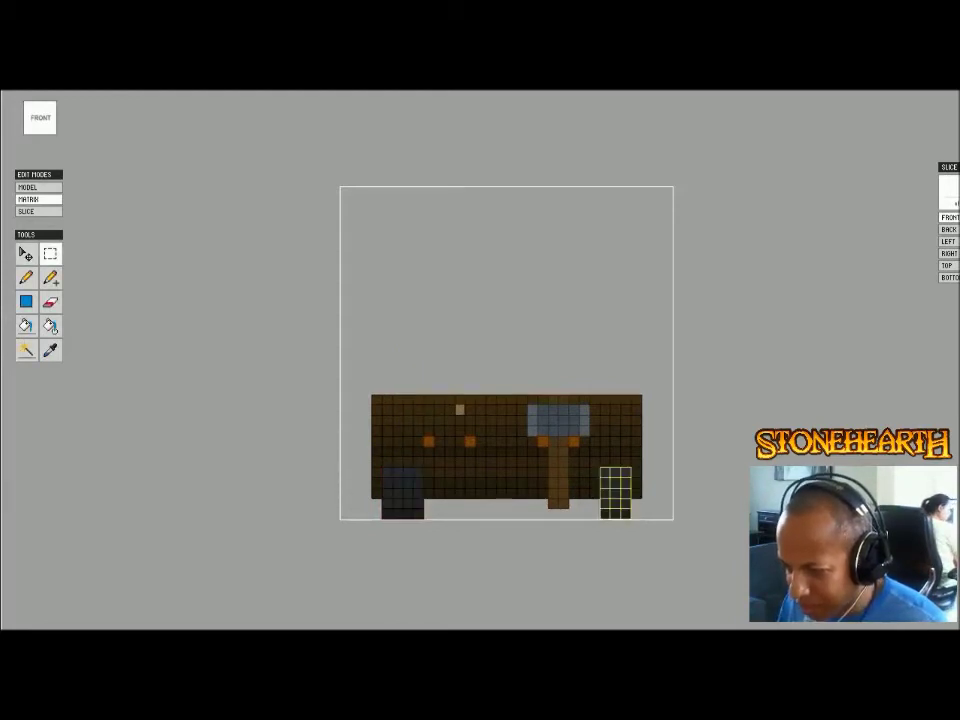
key("v")
left_click_drag(707, 488, 699, 488)
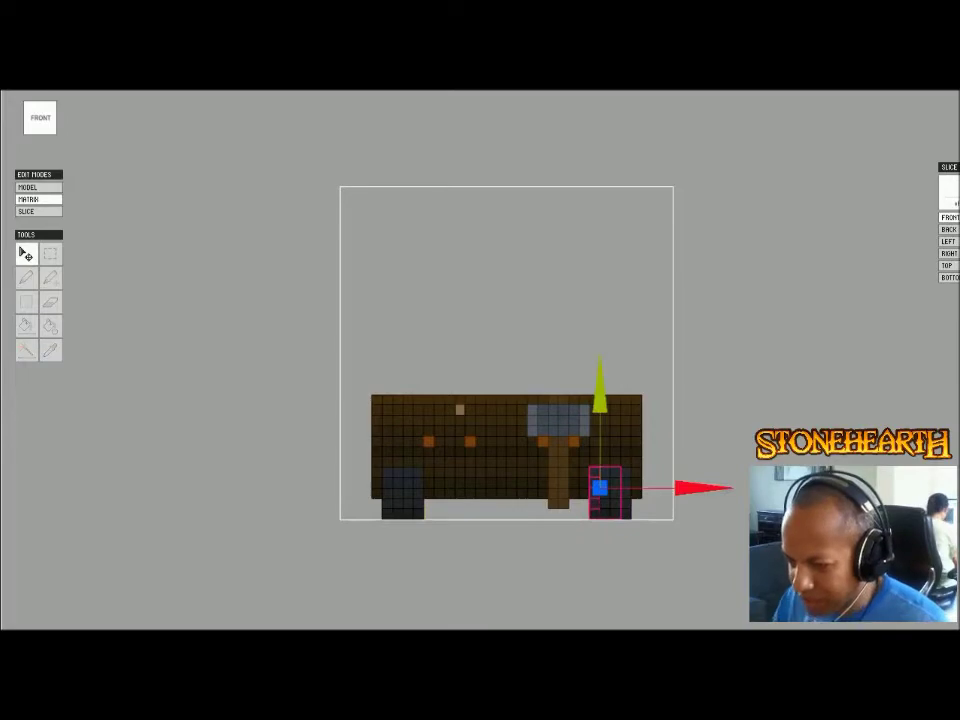
key("m")
key("ctrl+d")
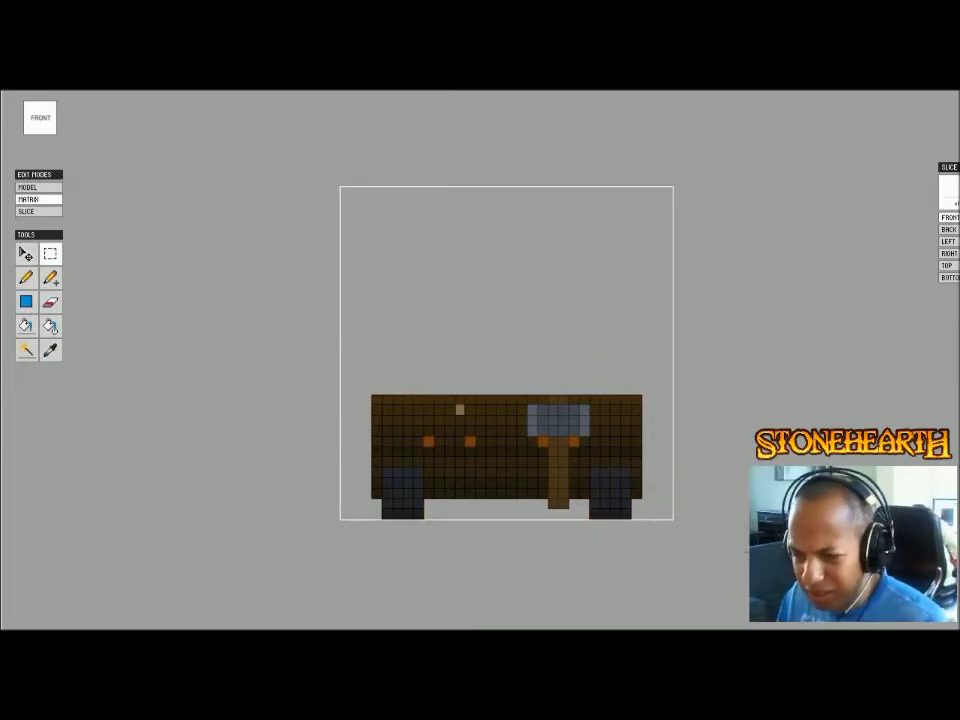
right_click_drag(604, 500, 694, 535)
key("Tab")
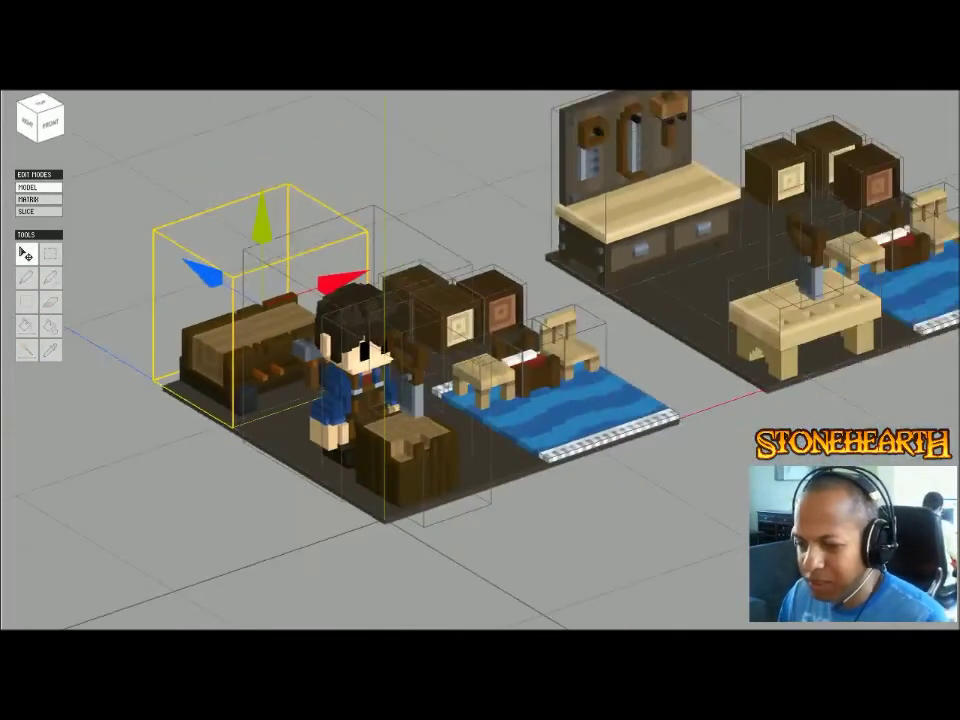
- Examine both workshop scenes from several angles, comparing the log bench with the other furniture
right_click_drag(440, 400, 482, 410)
middle_click_drag(482, 410, 728, 354)
mouse_move(728, 354)
right_mouse_down()
mouse_move(662, 342)
mouse_move(738, 352)
mouse_move(724, 346)
right_mouse_up()
scroll(724, 346, "down", 3)
middle_click_drag(724, 346, 620, 372)
right_click_drag(620, 372, 608, 372)
key("Escape")
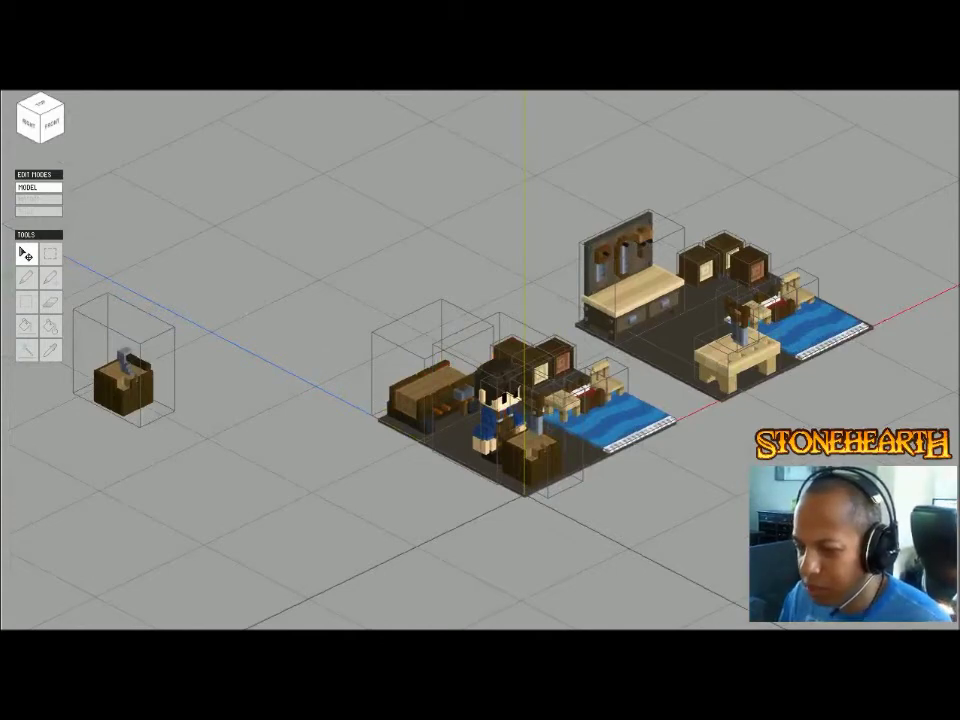
scroll(580, 500, "up", 5)
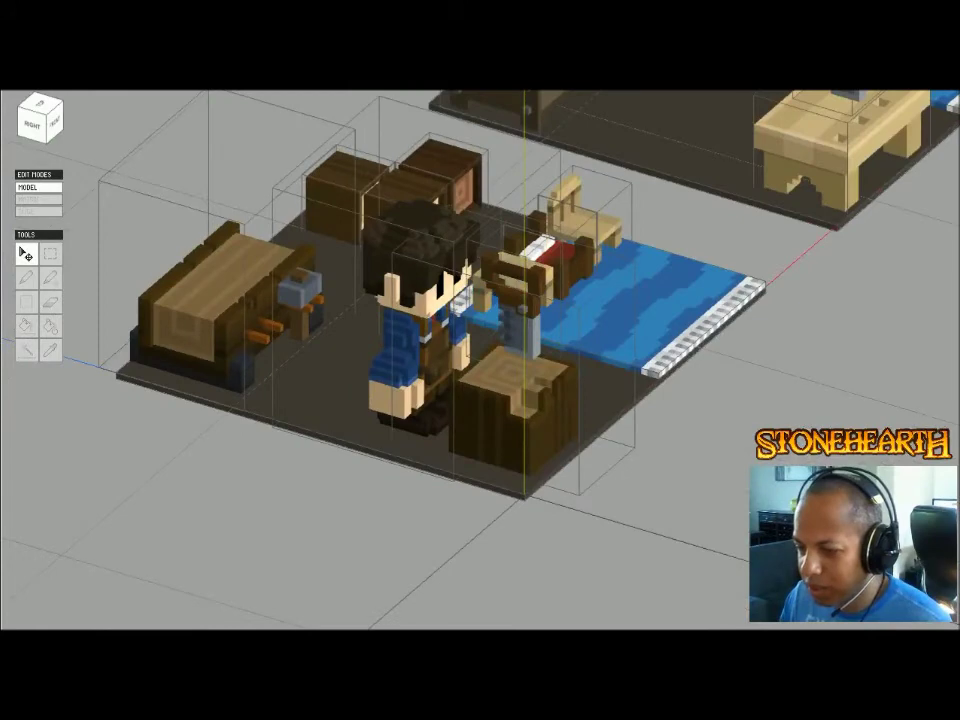
left_click(215, 290)
left_click(515, 415)
left_click(215, 290)
scroll(480, 360, "down", 5)
scroll(525, 490, "up", 5)
middle_click_drag(545, 270, 327, 565)
left_click(330, 320)
left_click(628, 440)
middle_click_drag(420, 480, 713, 210)
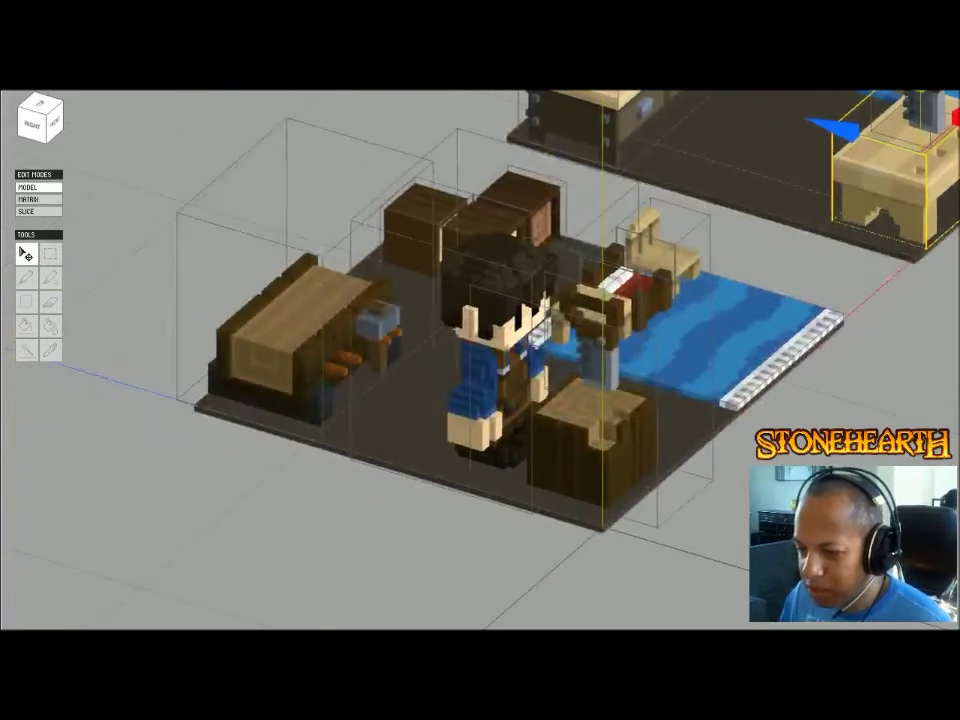
- Inspect the log bench's voxels and widened feet up close and check them within the scene
double_click(330, 320)
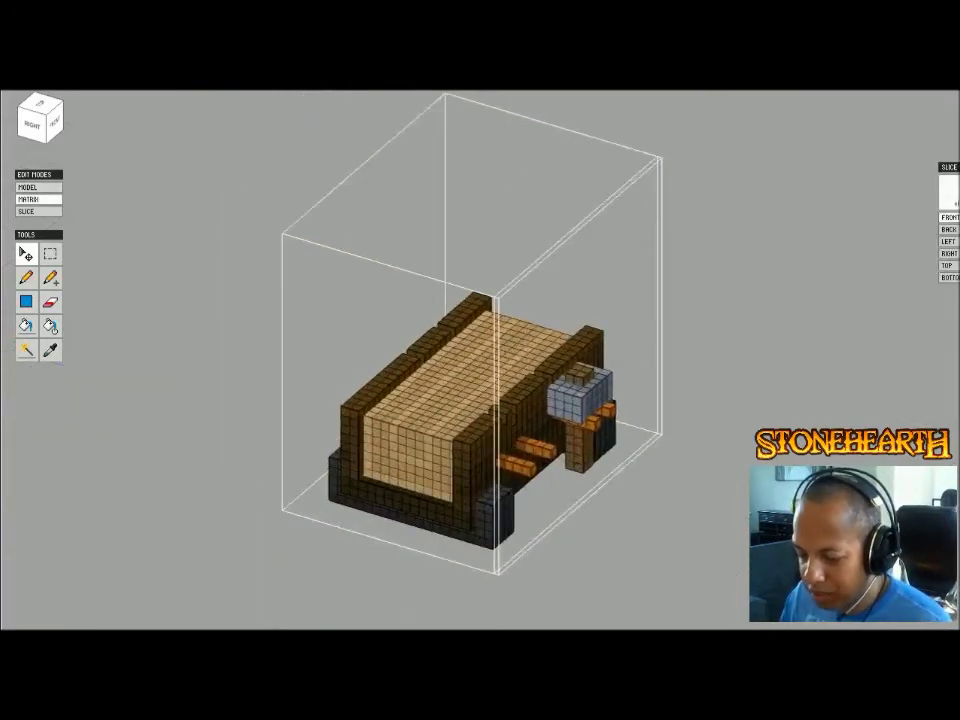
scroll(396, 302, "up", 3)
key("Tab")
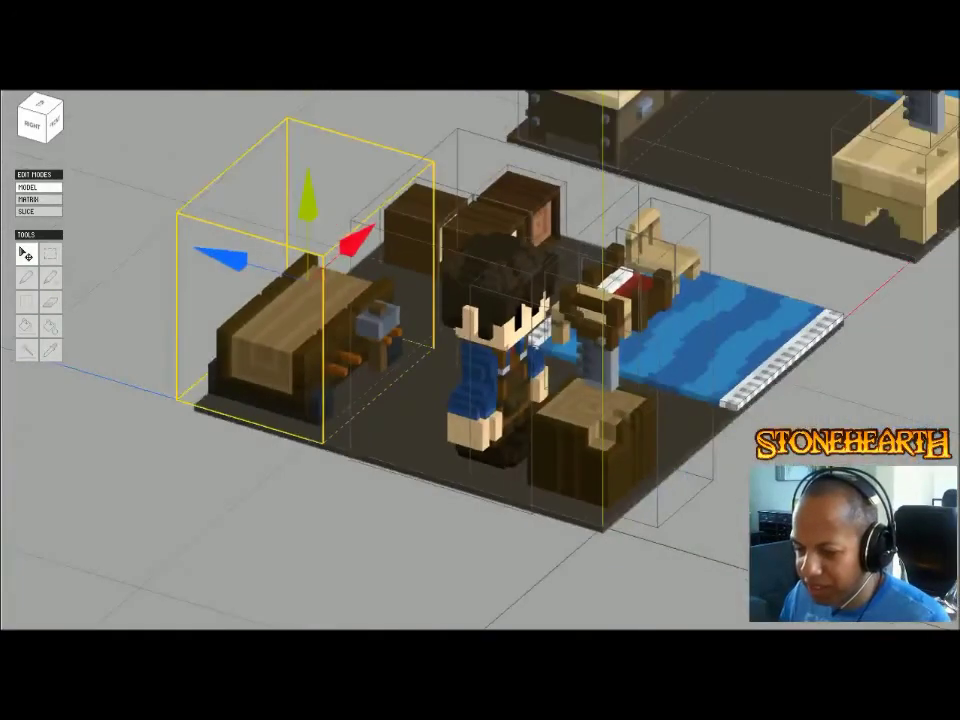
key("Tab")
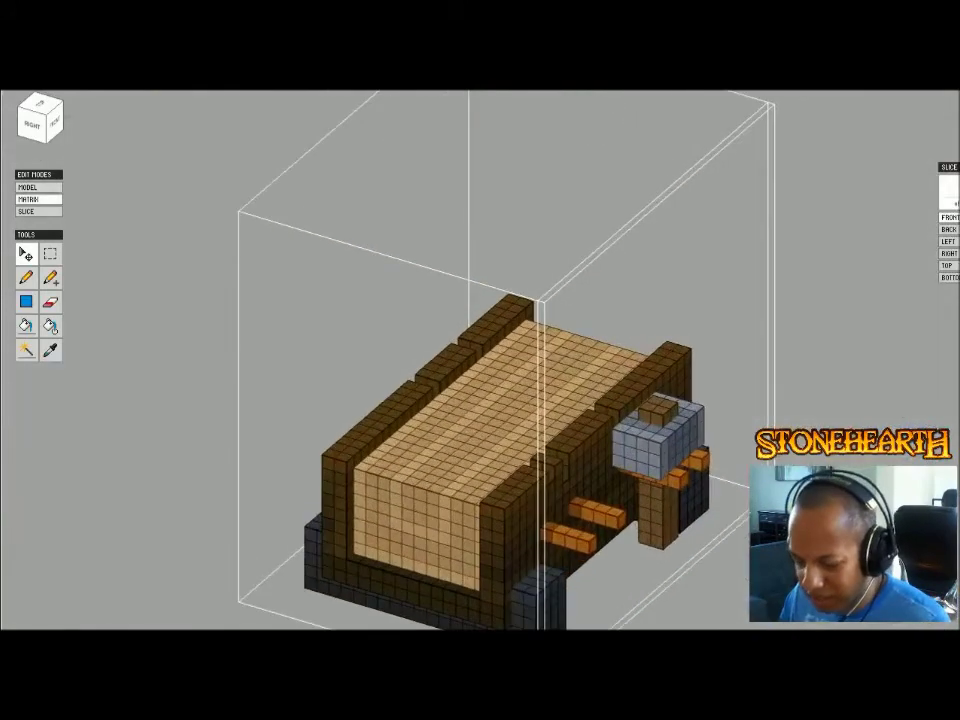
key("Tab")
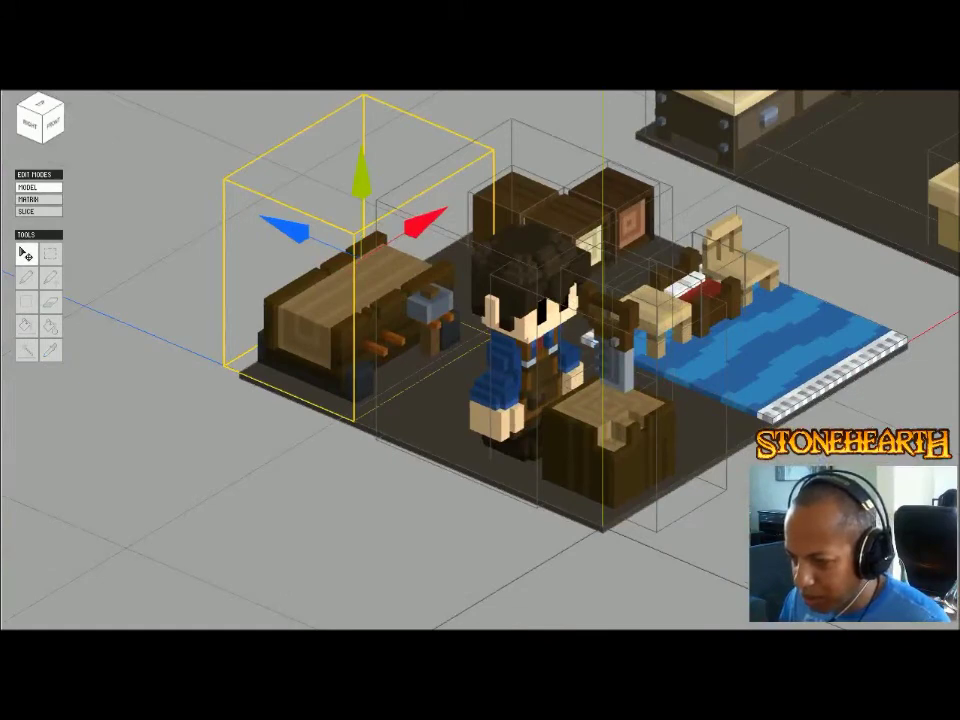
- Add a row of orange-brown voxels low on the log block's front face near the notched corner
key("Tab")
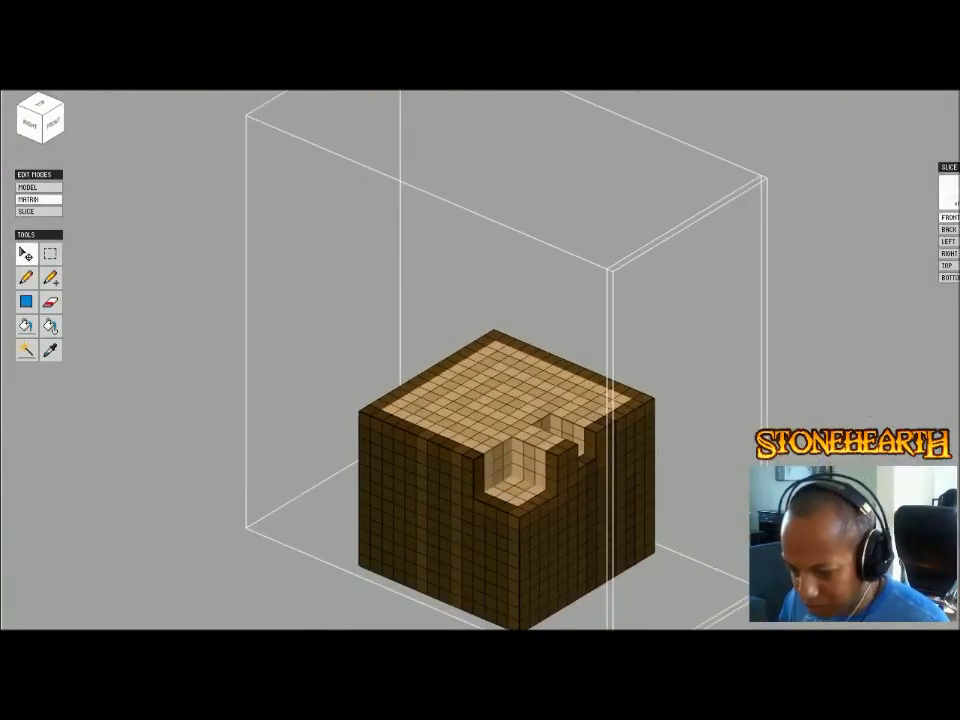
key("a")
right_click_drag(500, 400, 526, 386)
left_click(557, 600)
right_click_drag(557, 600, 545, 550)
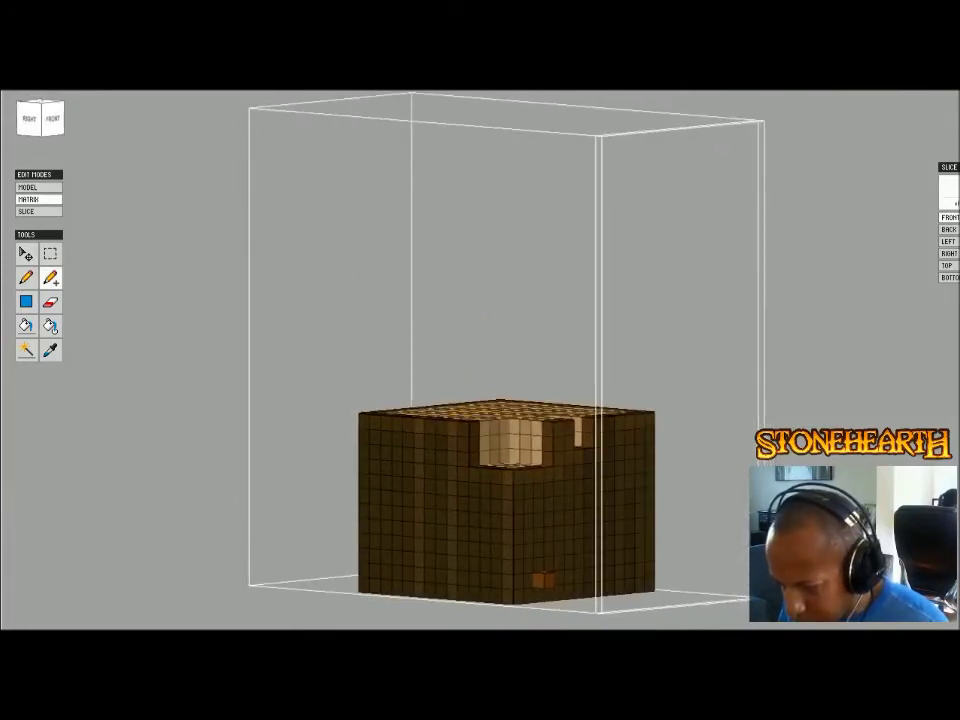
left_click(535, 581)
left_click(522, 581)
left_click(503, 581)
- Build up the orange-brown bracket and wrap it around the log block's lower notched corner
mouse_move(503, 581)
right_mouse_down()
mouse_move(572, 594)
mouse_move(488, 590)
right_mouse_up()
left_click(587, 585)
left_click(562, 588)
left_click(547, 588)
left_click(543, 574)
left_click(558, 575)
left_click(572, 577)
left_click(488, 590)
left_click_drag(497, 588, 537, 581)
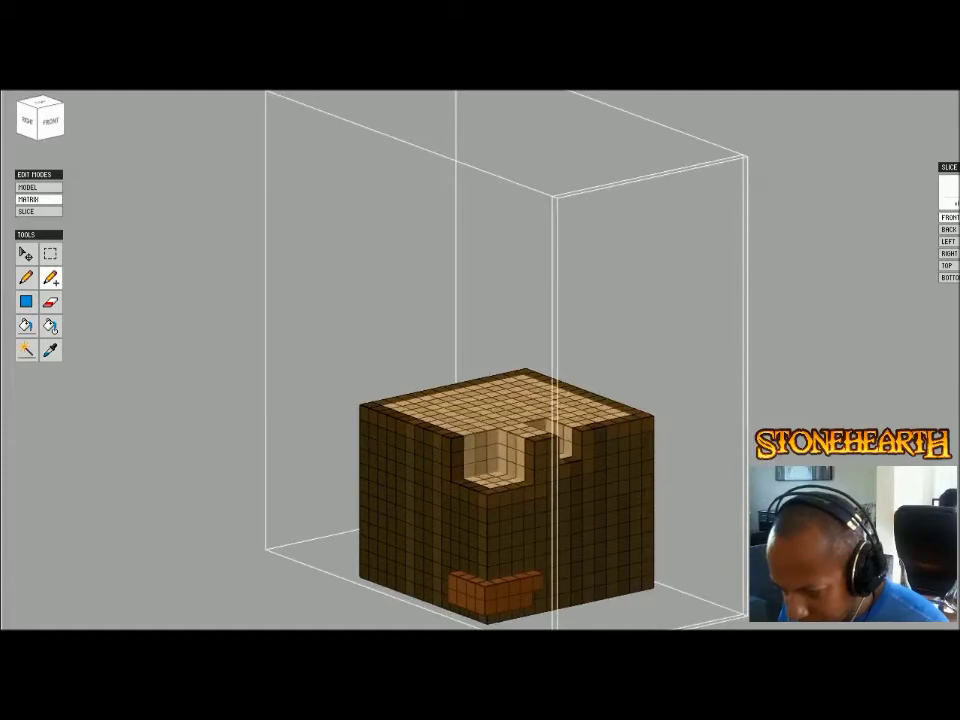
- Fill out the log block's corner bracket to four voxels long on both faces
left_click(537, 581, "shift")
left_click(520, 568)
right_click_drag(520, 568, 592, 572)
left_click(592, 572)
left_click_drag(581, 574, 545, 572)
right_click_drag(545, 572, 525, 570)
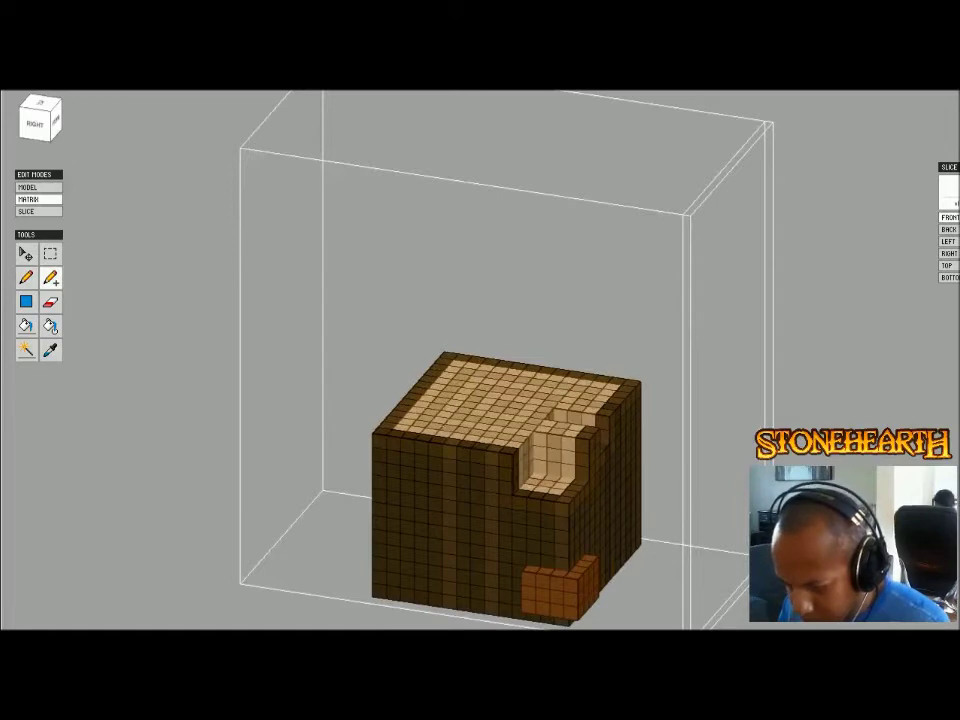
- Paint a lighter orange nail voxel on each face of the log block's corner bracket and return to the scene
right_click_drag(530, 430, 430, 430)
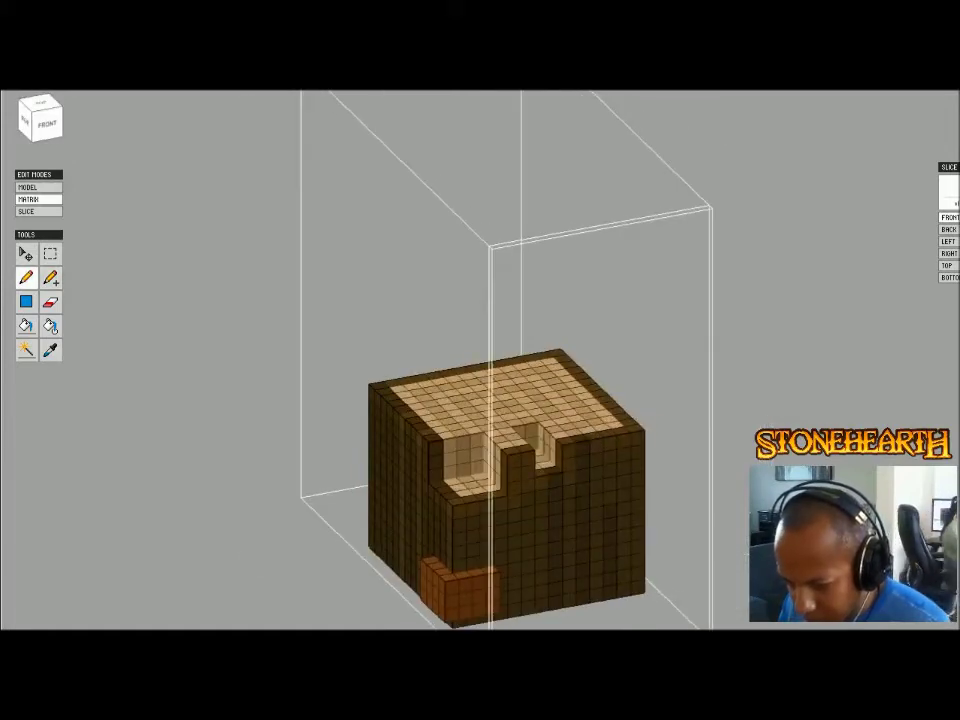
left_click(479, 596)
mouse_move(479, 596)
right_mouse_down()
mouse_move(570, 594)
mouse_move(480, 591)
right_mouse_up()
left_click(561, 591)
key("Tab")
scroll(480, 360, "down", 4)
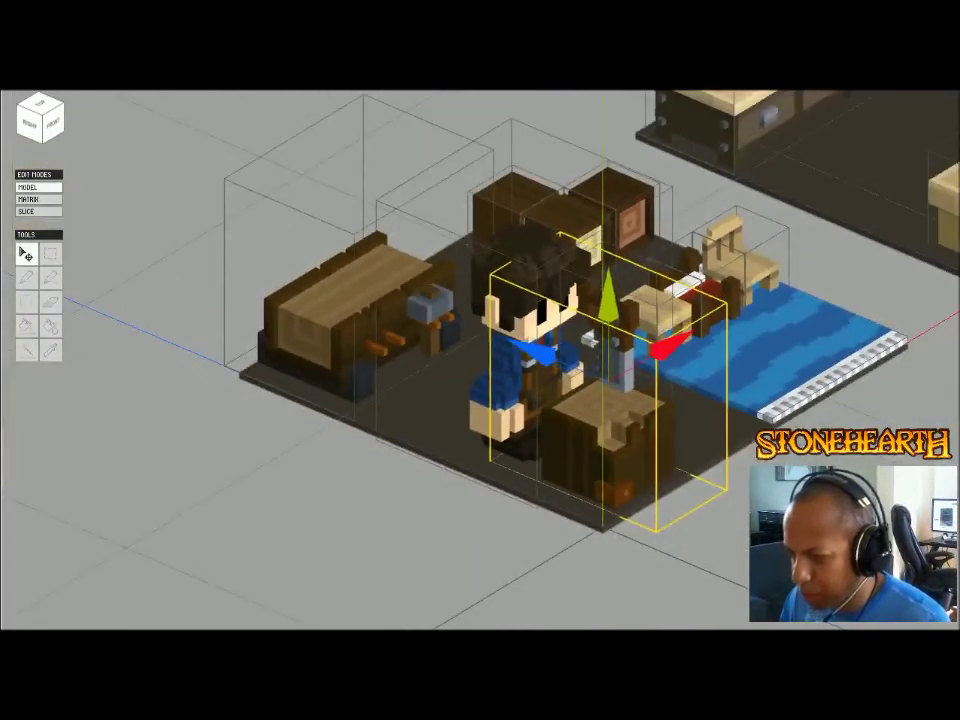
- Deselect the log block and view its new corner bracket within the workshop scene
right_click_drag(480, 360, 410, 360)
right_click_drag(568, 284, 609, 281)
left_click(609, 281)
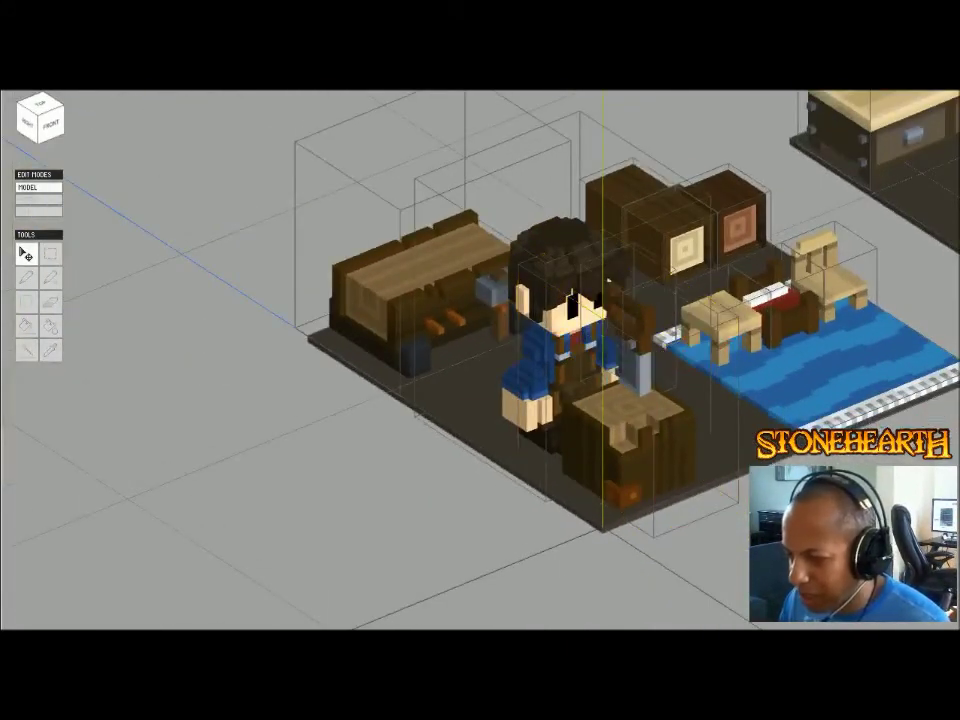
middle_click_drag(603, 282, 530, 286)
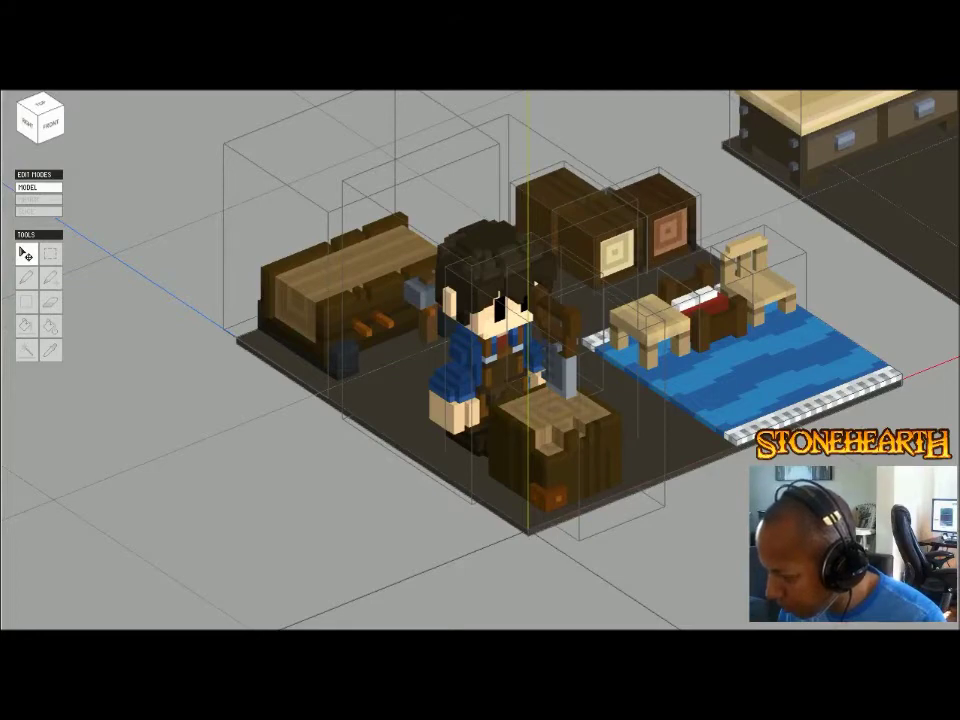
right_click_drag(603, 330, 630, 330)
scroll(630, 330, "down", 3)
left_click(662, 412)
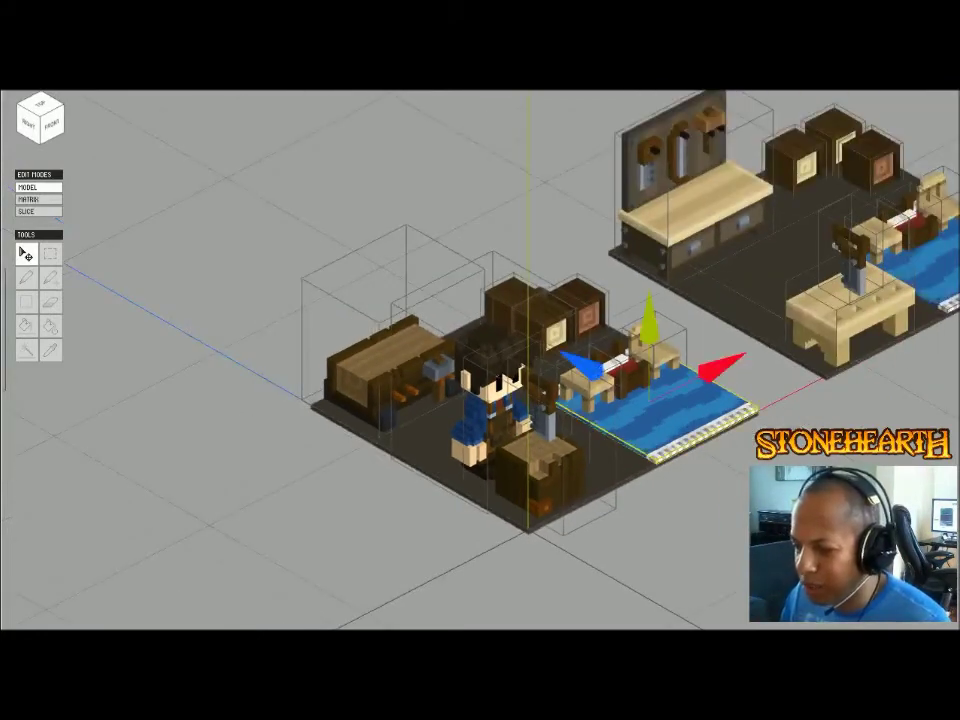
key("Delete")
key("ctrl+z")
key("ctrl+y")
key("ctrl+y")
key("ctrl+y")
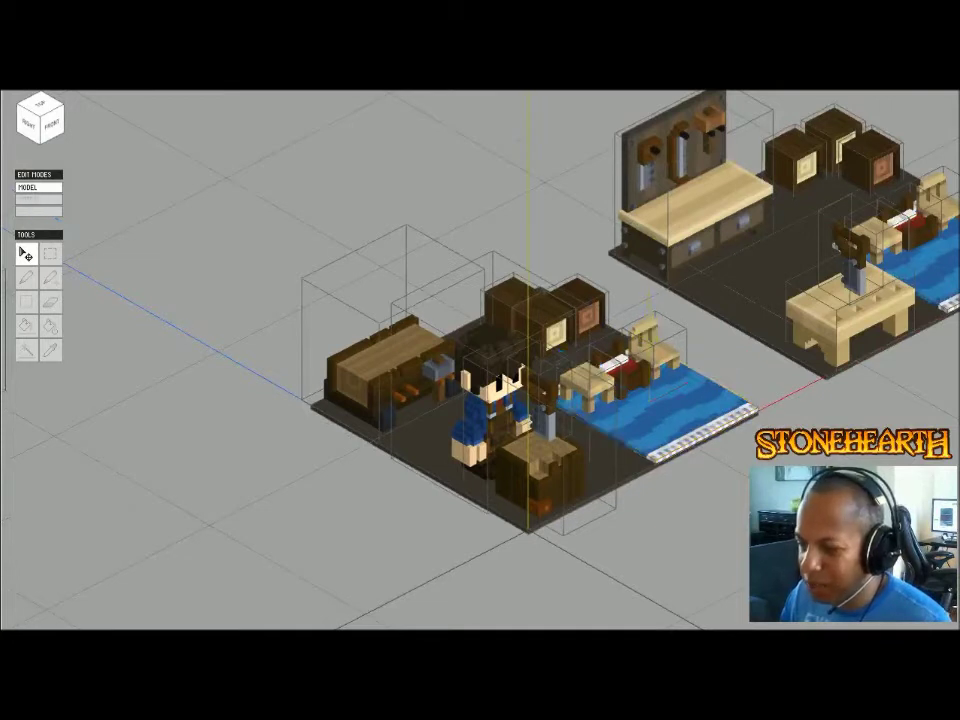
left_click(668, 412)
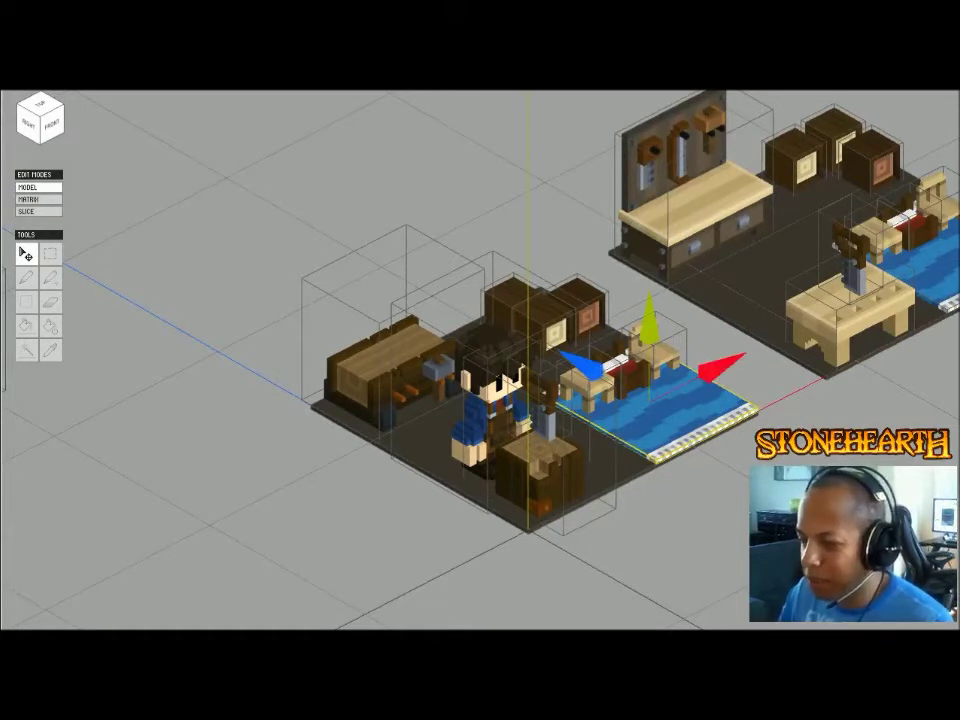
key("Escape")
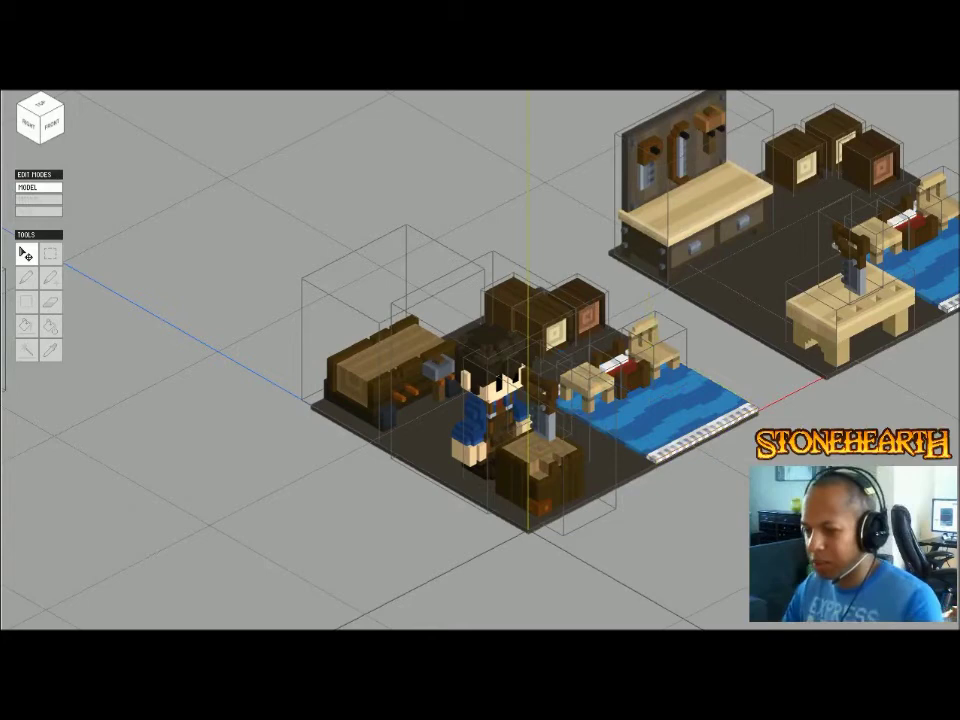
- Look over the two workshop scenes and examine the log block's corner bracket beside the carpenter
scroll(480, 360, "down", 3)
scroll(480, 360, "up", 4)
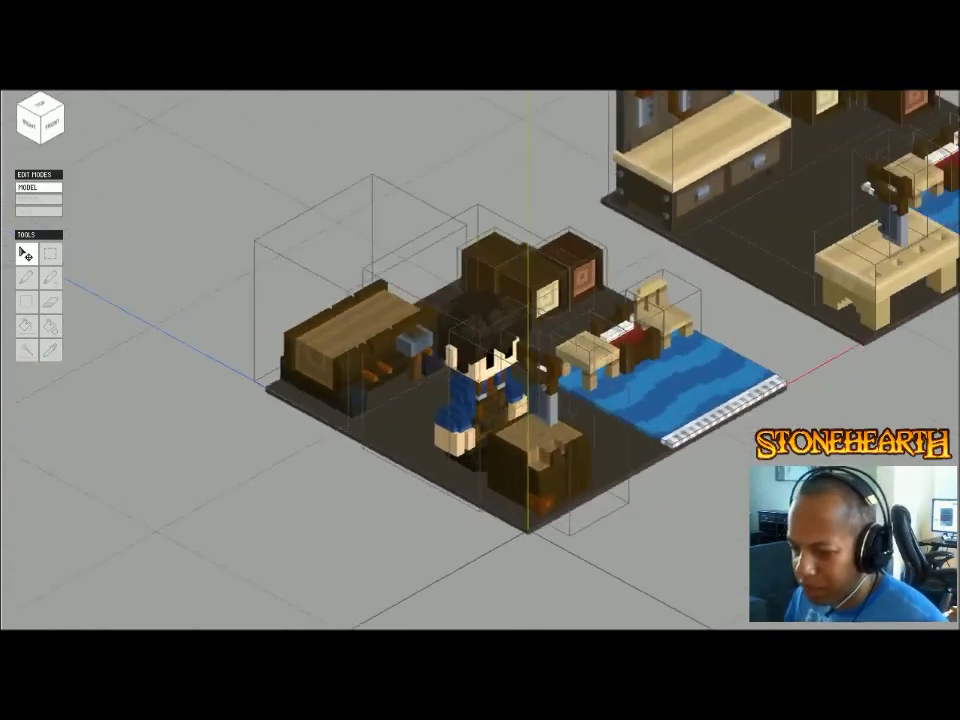
scroll(480, 360, "down", 3)
middle_click_drag(480, 360, 455, 356)
right_click_drag(455, 356, 470, 356)
left_click(604, 424)
right_click_drag(604, 424, 584, 424)
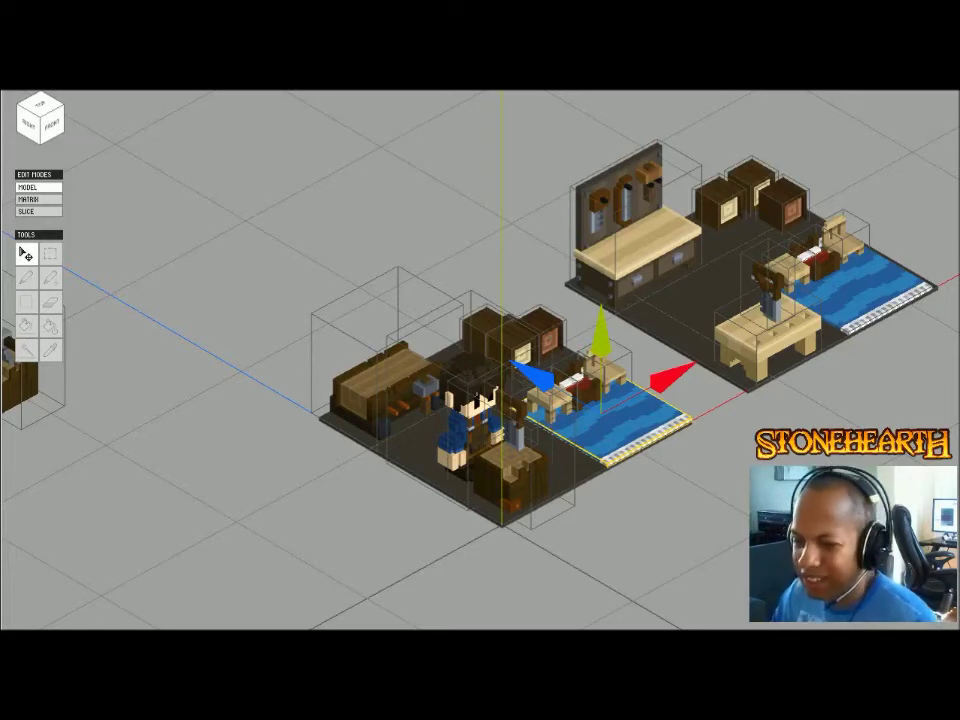
scroll(525, 505, "up", 3)
middle_click_drag(515, 515, 630, 526)
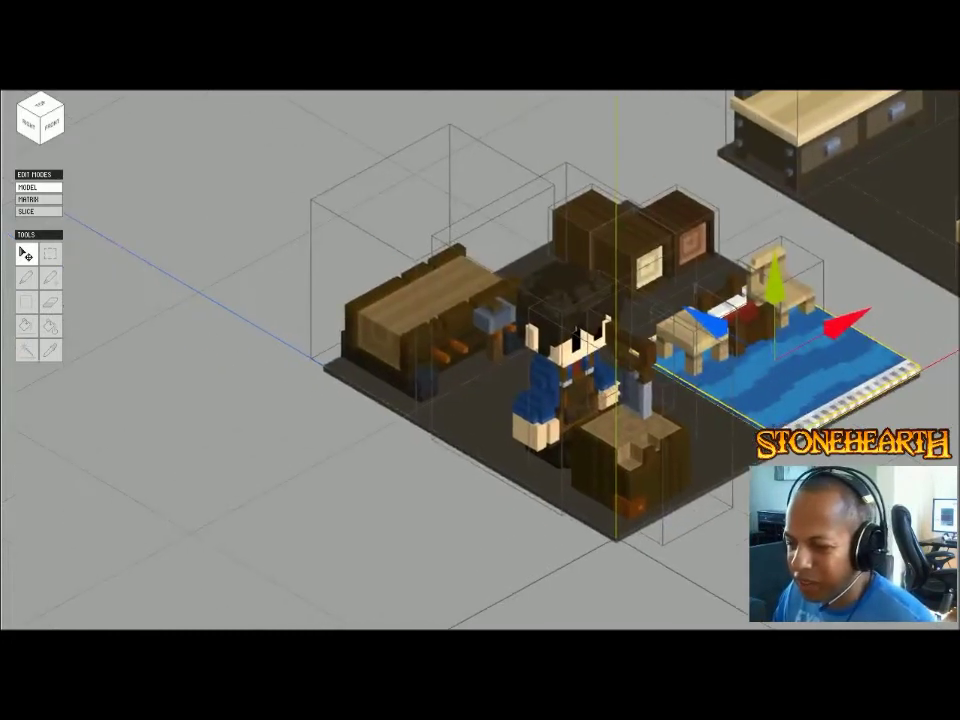
scroll(620, 535, "down", 1)
- Duplicate the log block's corner bracket, mirror it, and place it on the other front corner
double_click(628, 477)
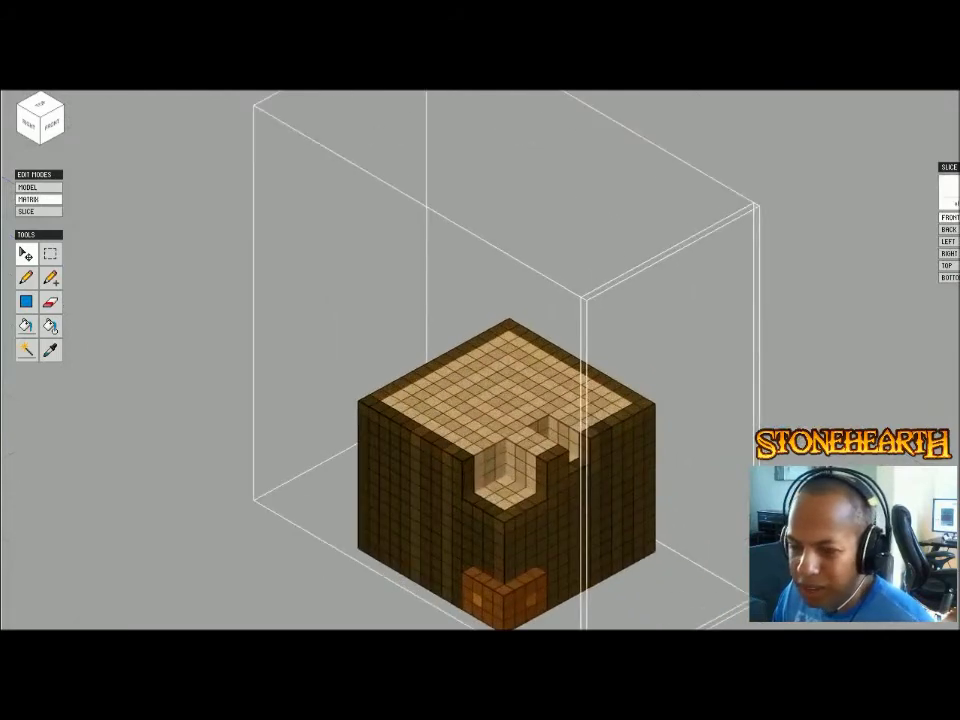
left_click(29, 123)
left_click(31, 124)
left_click(33, 122)
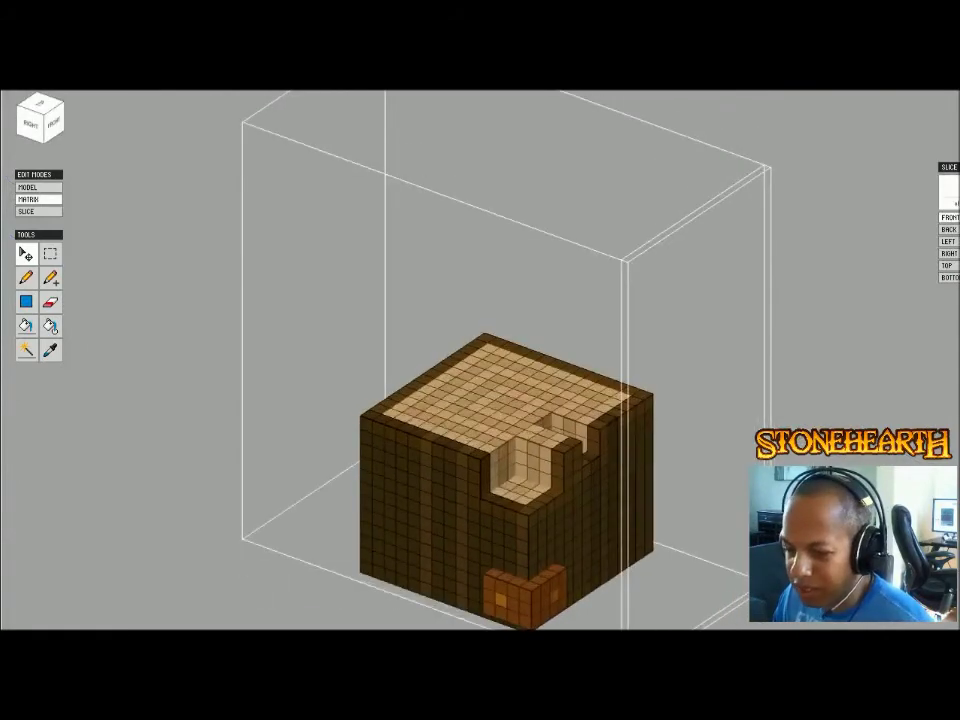
left_click(40, 103)
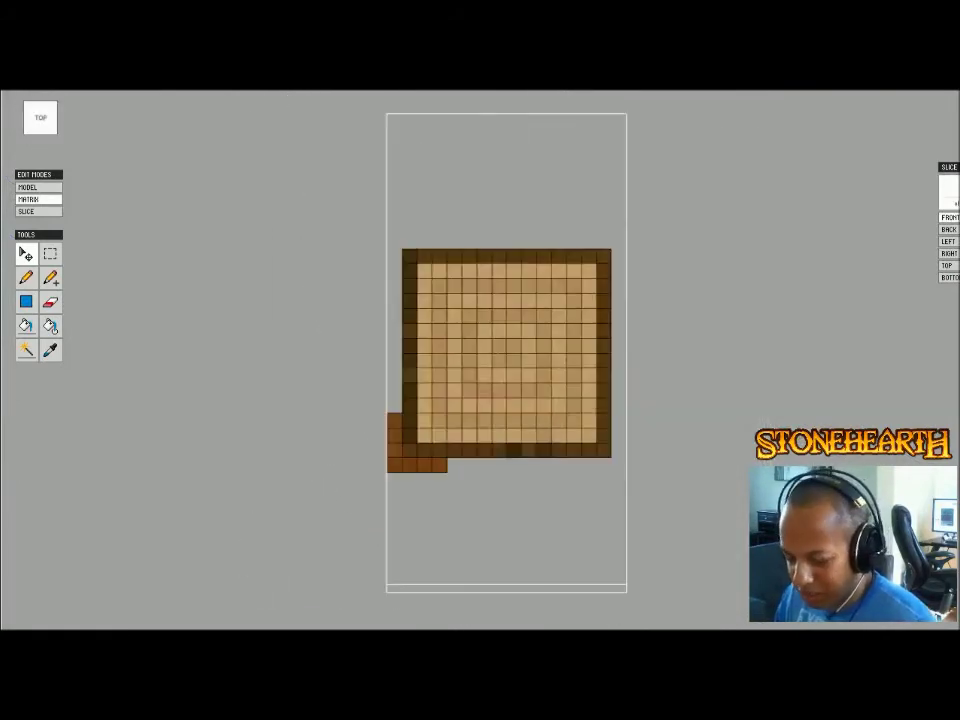
left_click_drag(390, 466, 443, 466)
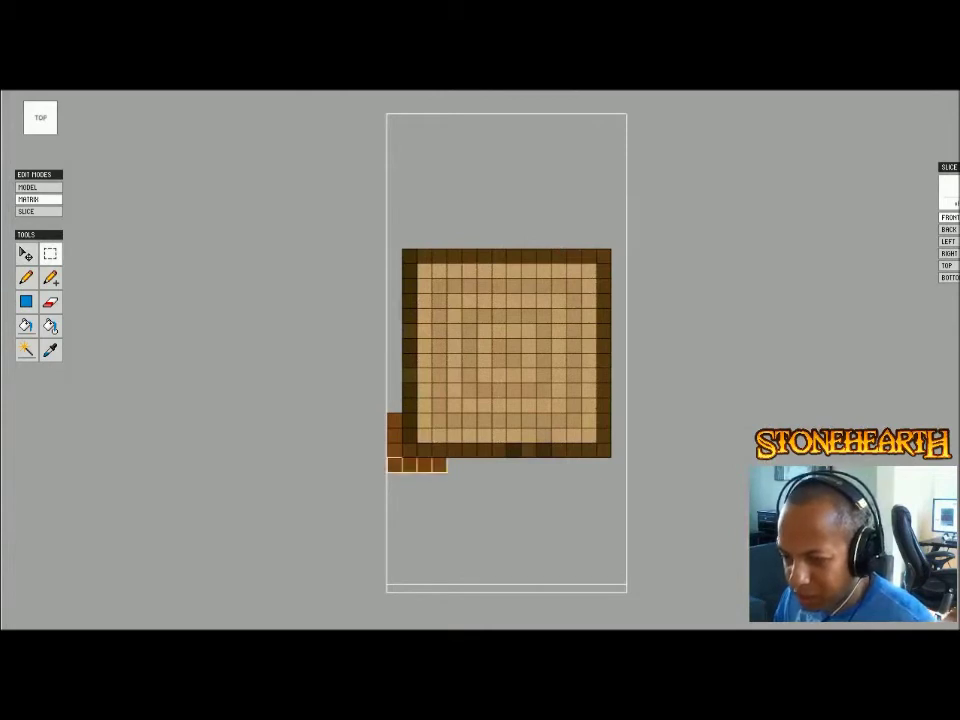
key("ctrl+v")
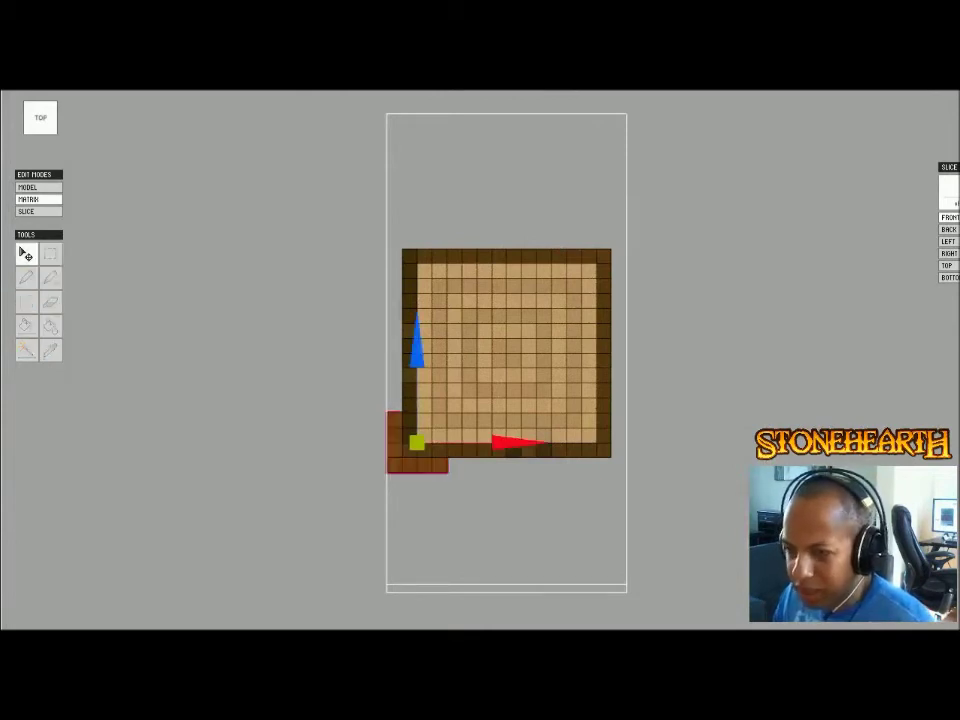
left_click_drag(515, 441, 694, 441)
key("Return")
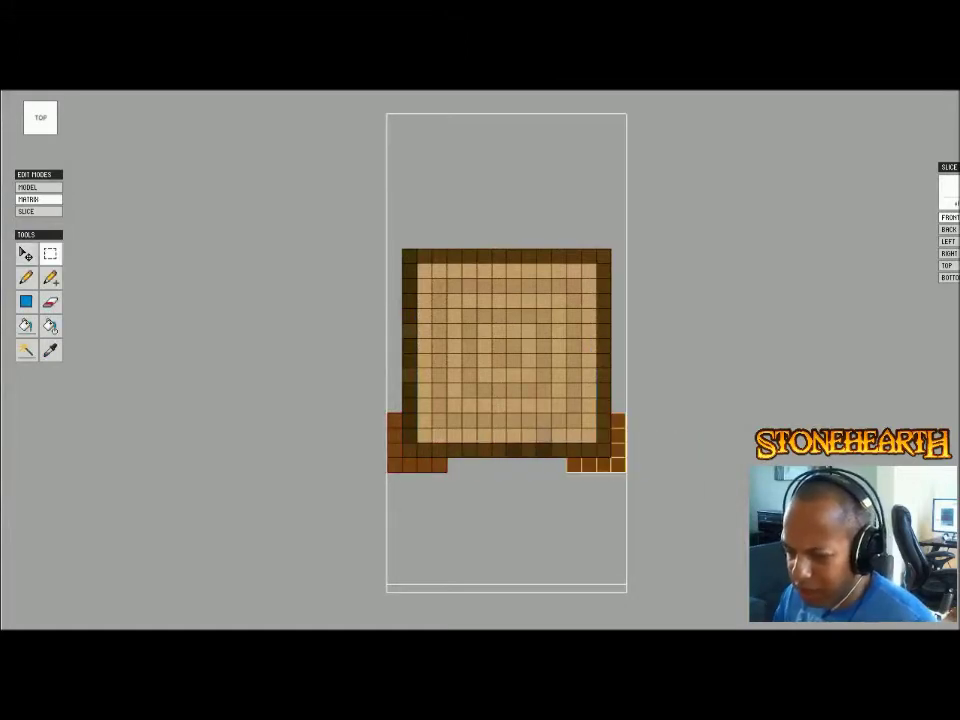
- Duplicate both front brackets of the log block, mirror them onto the two rear corners, and return to the scene
left_click_drag(445, 479, 394, 464, "shift")
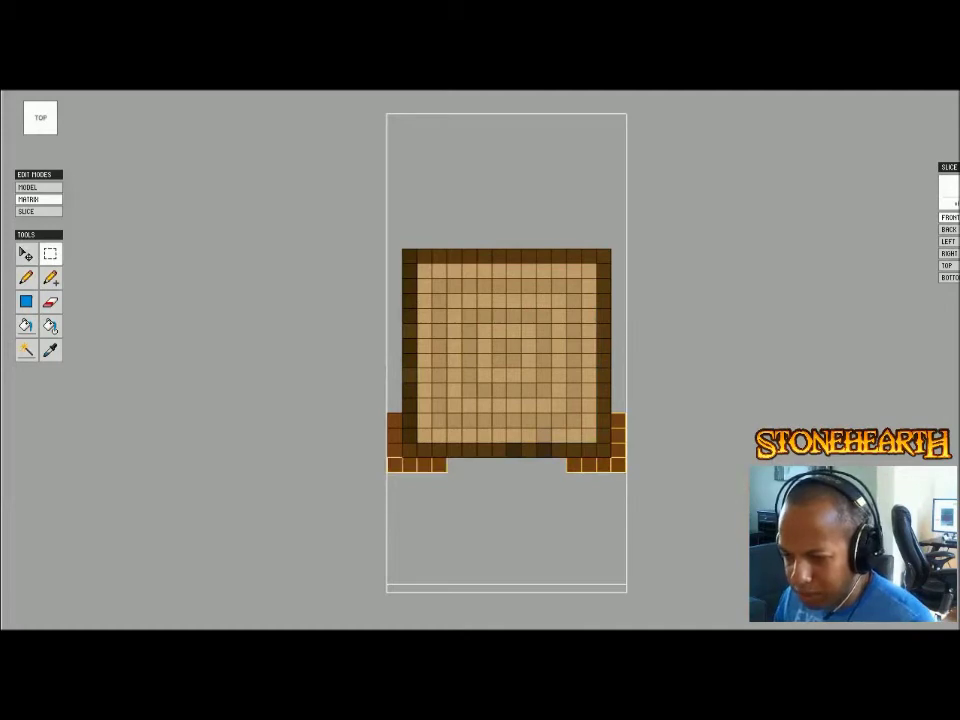
key("ctrl+v")
left_click_drag(506, 350, 506, 125)
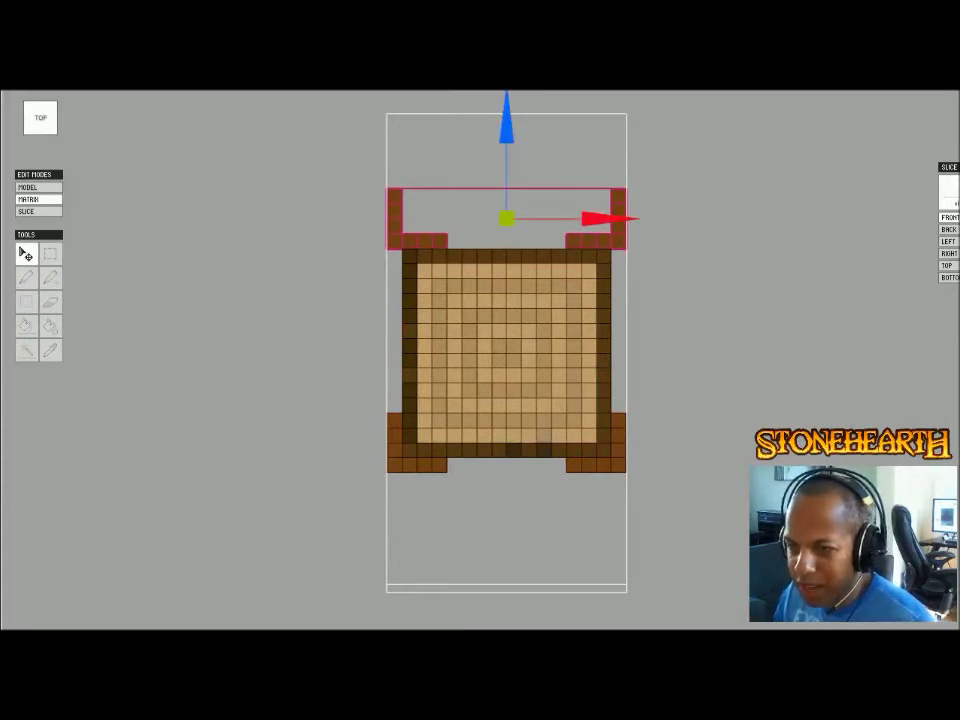
key("shift+z")
left_click_drag(506, 125, 506, 170)
key("Return")
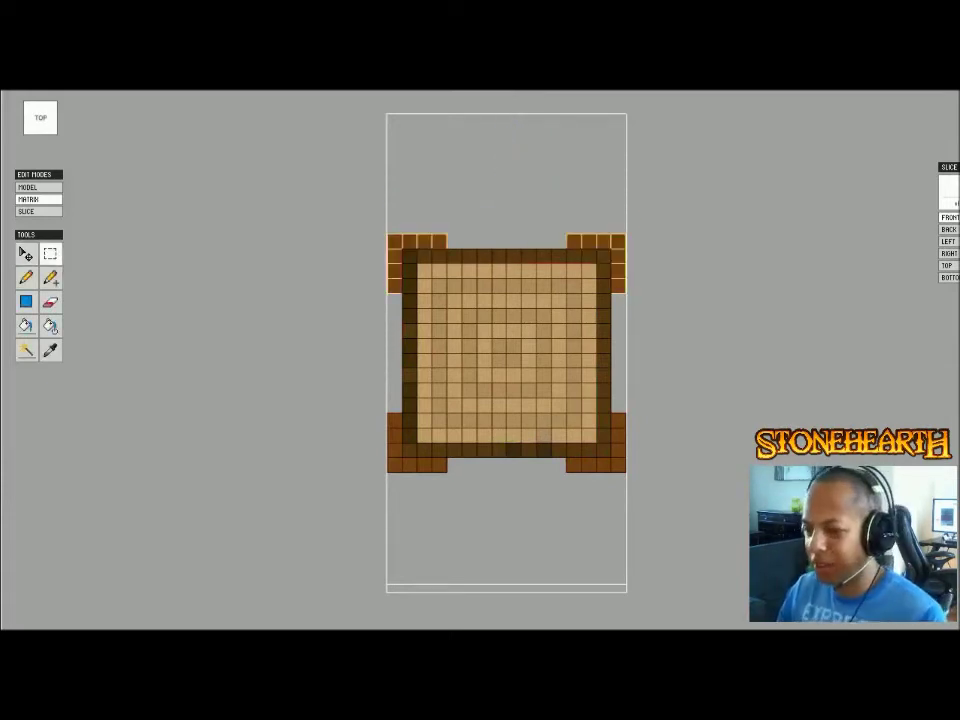
left_click_drag(735, 349, 767, 413)
right_click_drag(767, 413, 804, 276)
key("Tab")
key("Escape")
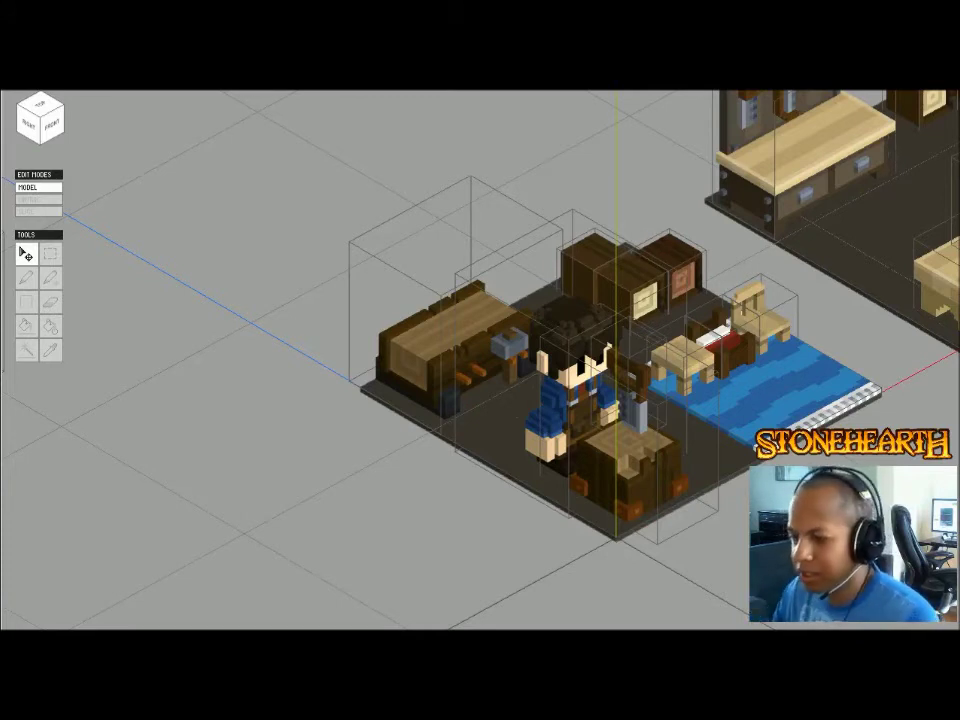
- Compare the original and new workshop scenes, examining the benches, the carpenter, and the log block with its corner brackets
left_click(490, 430)
right_click_drag(490, 430, 445, 425)
scroll(480, 400, "down", 3)
middle_click_drag(480, 400, 189, 418)
scroll(189, 418, "up", 4)
mouse_move(189, 418)
right_mouse_down()
mouse_move(220, 400)
mouse_move(192, 398)
right_mouse_up()
right_click_drag(480, 400, 476, 410)
middle_click_drag(476, 410, 306, 475)
scroll(306, 475, "up", 2)
mouse_move(306, 475)
right_mouse_down()
mouse_move(220, 560)
mouse_move(310, 500)
right_mouse_up()
right_click_drag(480, 400, 427, 369)
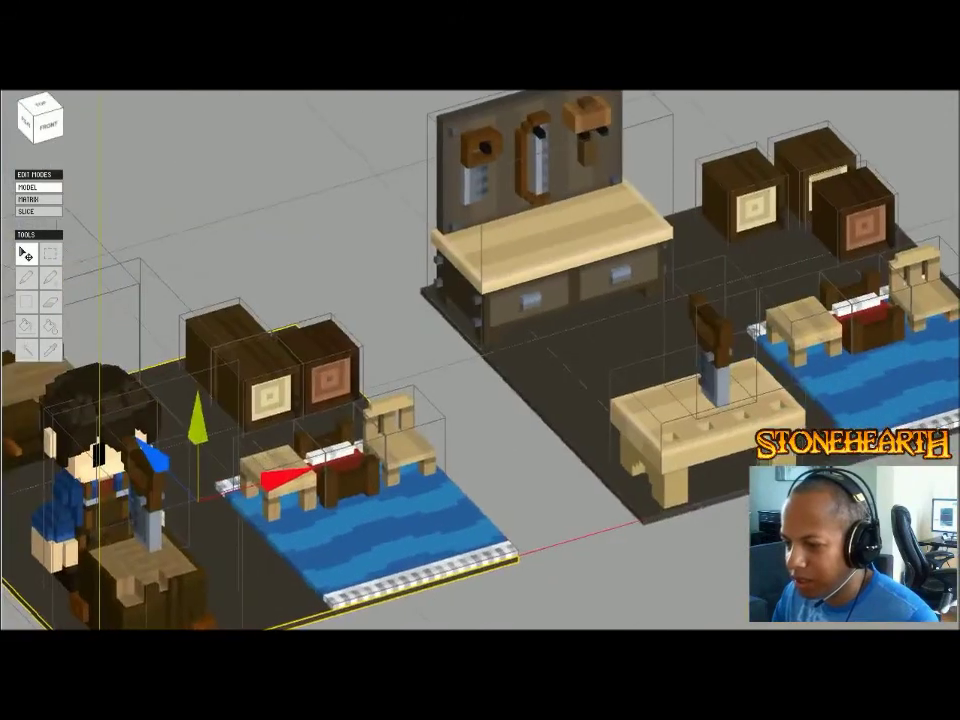
middle_click_drag(427, 369, 241, 456)
right_click_drag(241, 456, 268, 462)
middle_click_drag(268, 462, 840, 292)
right_click_drag(840, 291, 808, 268)
left_click(808, 268)
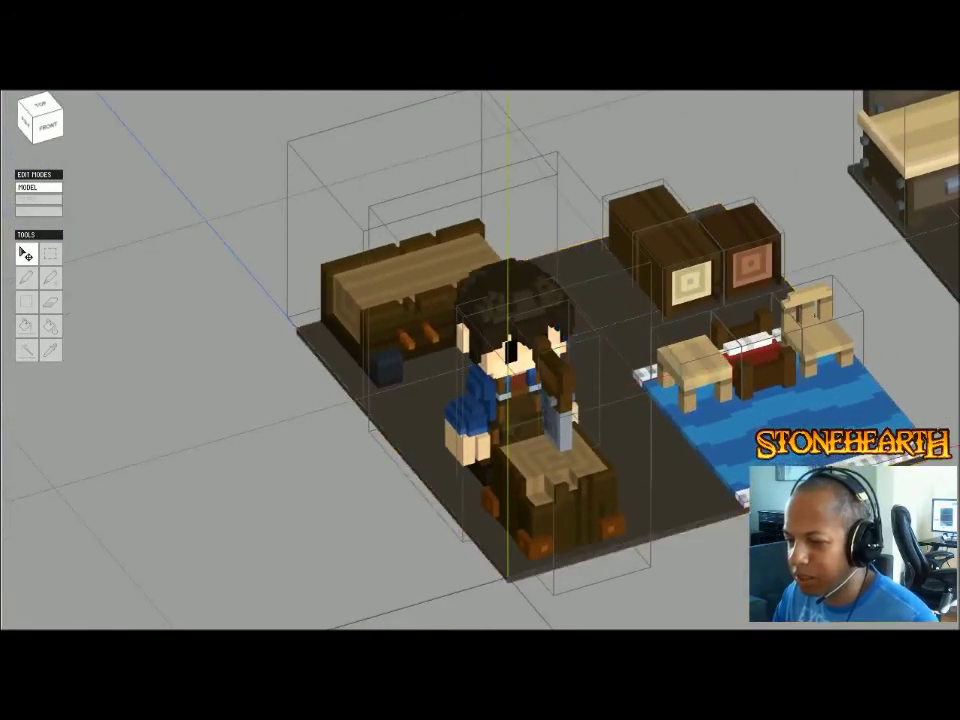
middle_click_drag(815, 315, 782, 264)
right_click_drag(782, 264, 810, 244)
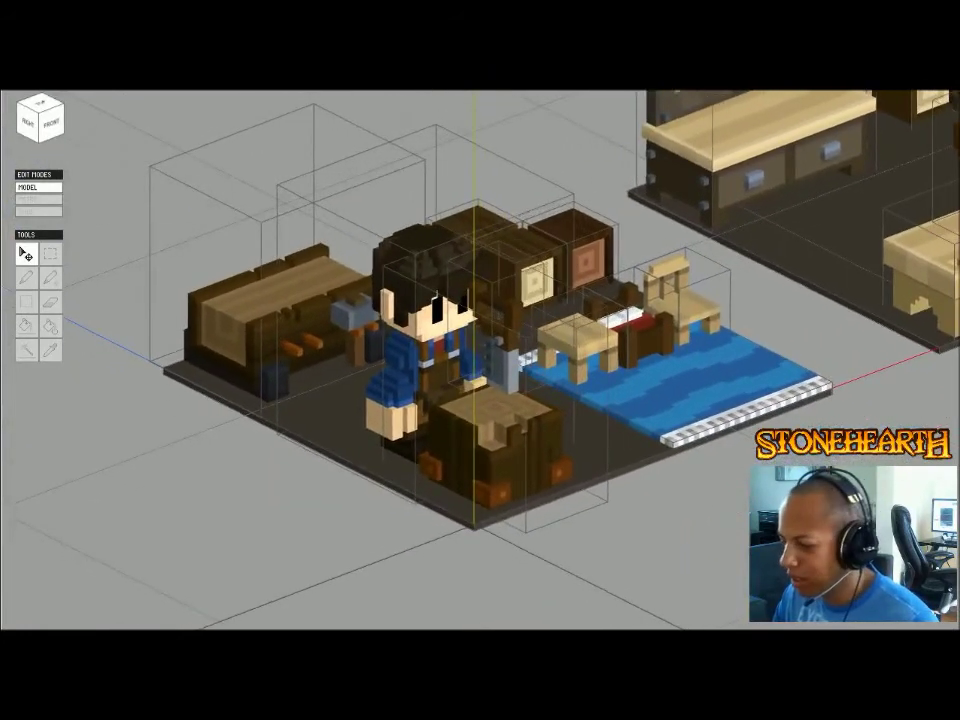
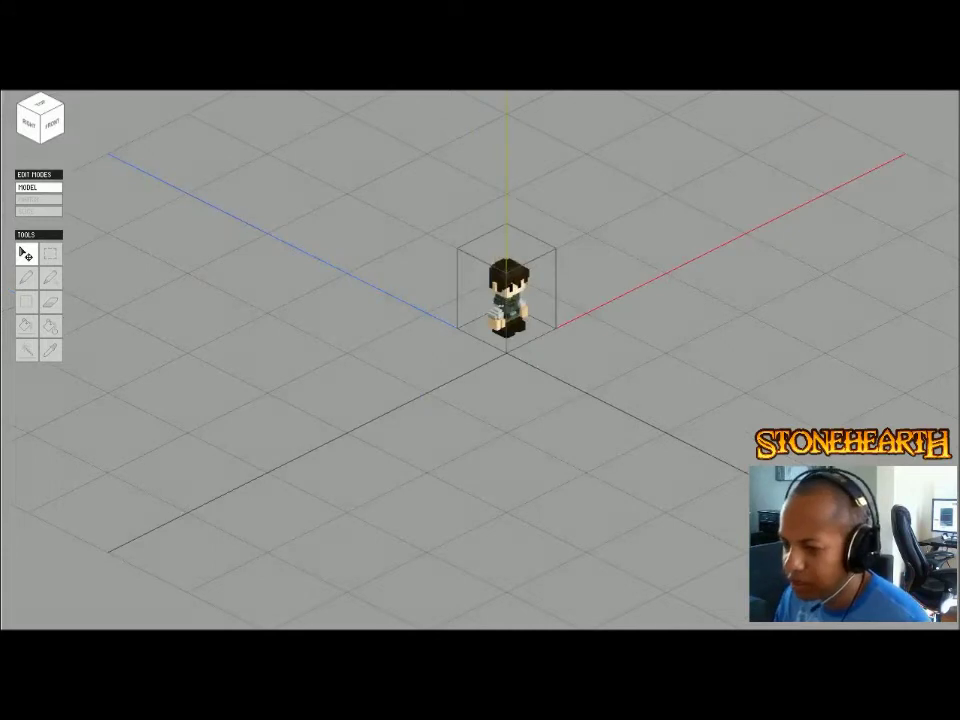
- Confirm head and torso as the matrix names of the green-vested figure's head and torso parts
scroll(506, 300, "up", 10)
middle_click_drag(506, 300, 527, 480)
mouse_move(527, 480)
right_mouse_down()
mouse_move(455, 480)
mouse_move(530, 475)
right_mouse_up()
scroll(530, 400, "down", 3)
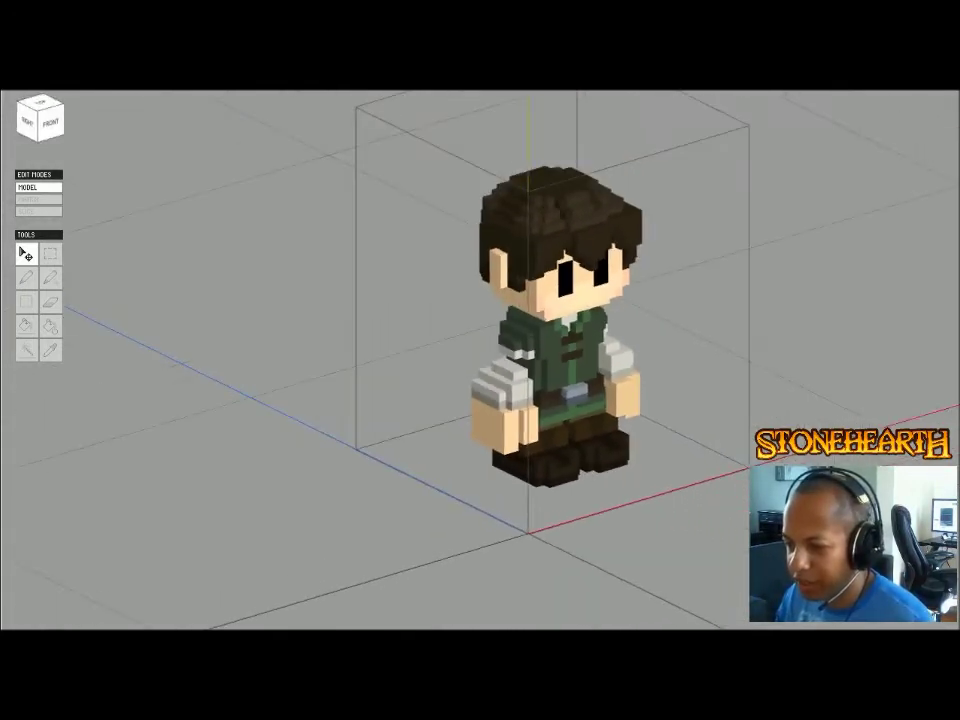
left_click(555, 350)
double_click(574, 303)
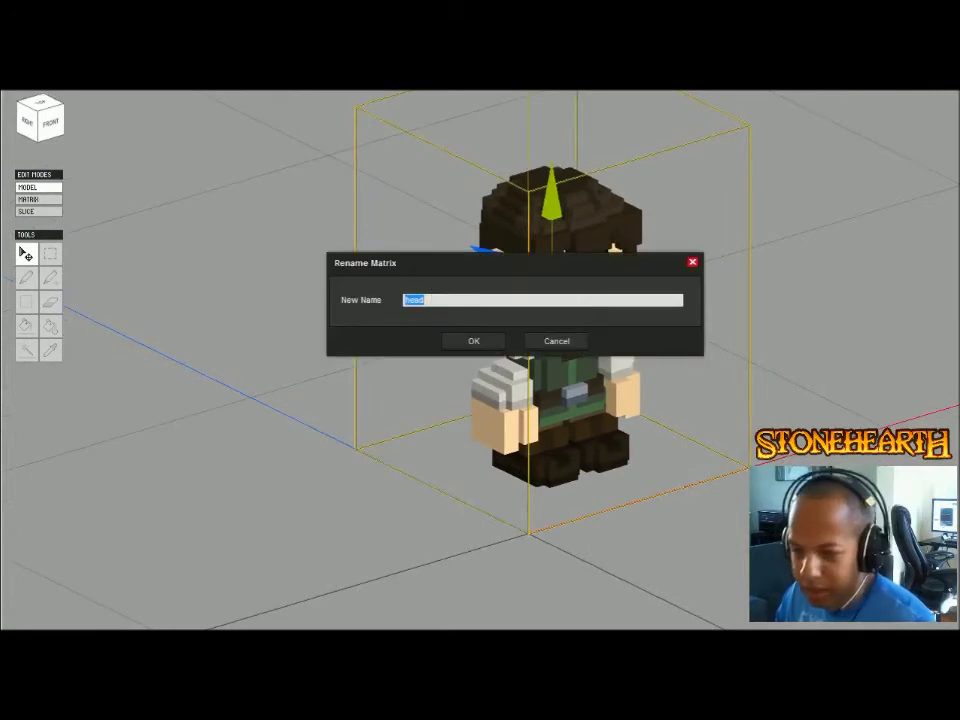
left_click(474, 336)
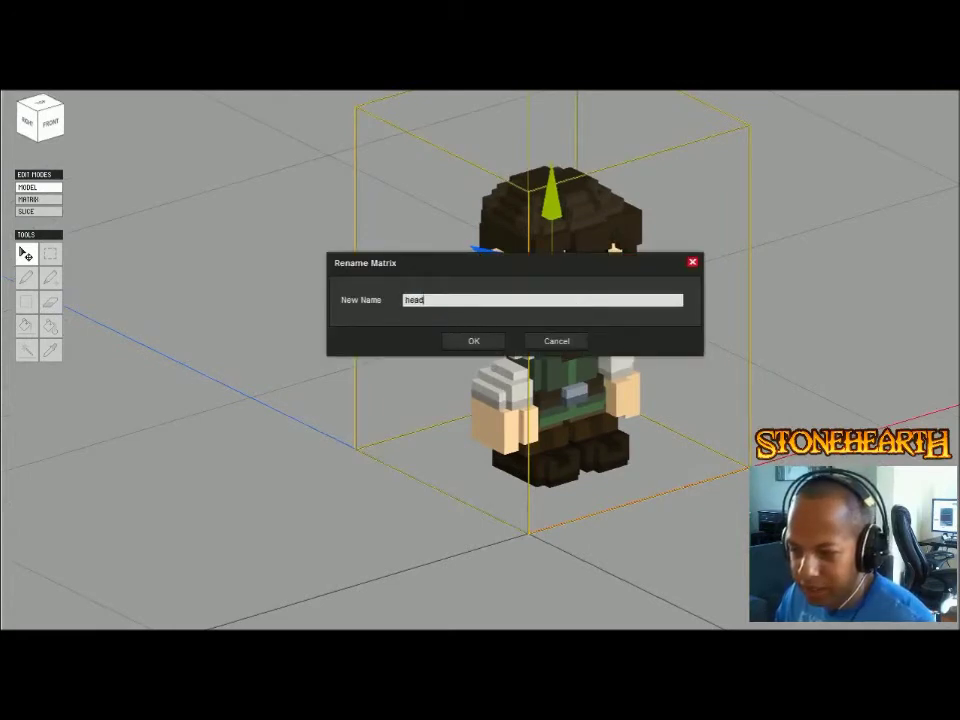
key("Return")
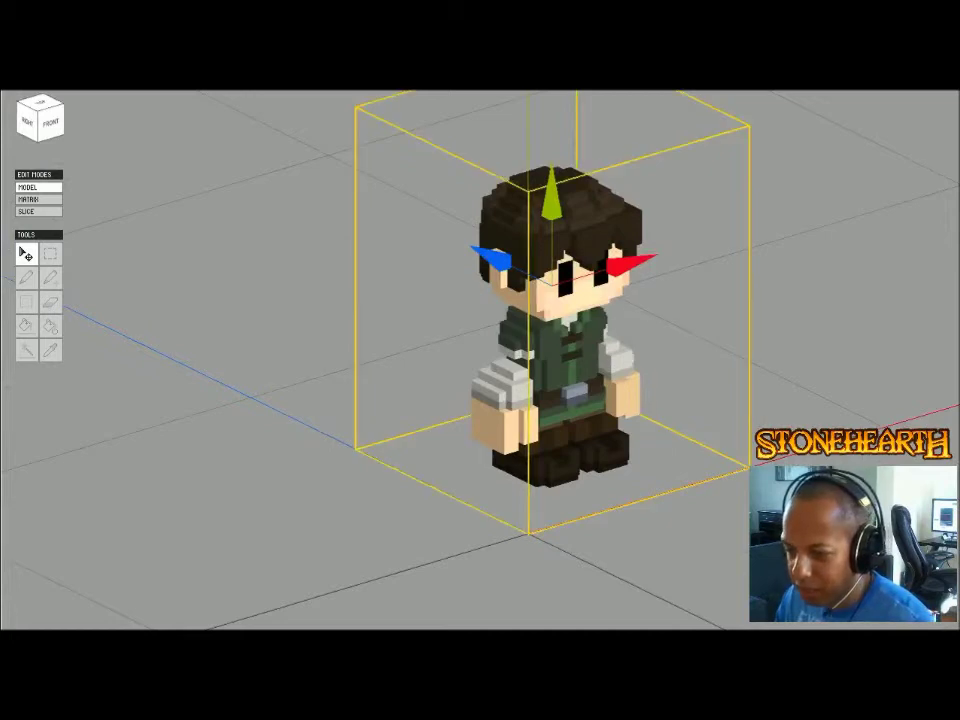
double_click(518, 345)
type("torso")
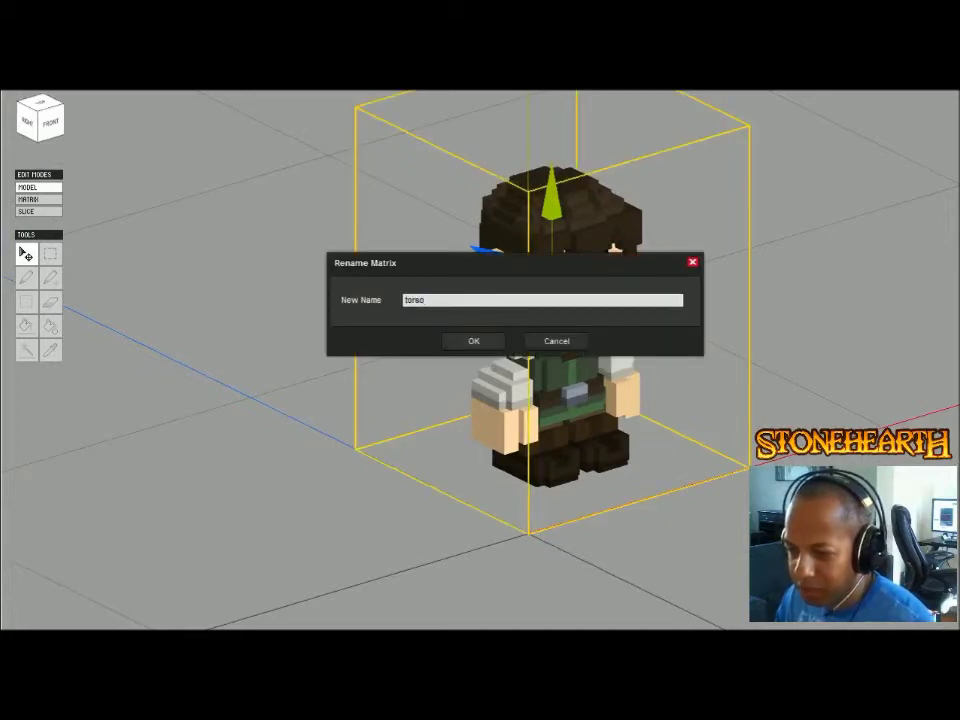
key("Return")
- Pull the torso, head, belt section, and one sleeve away from the figure as separate matrices
left_click_drag(632, 264, 900, 185)
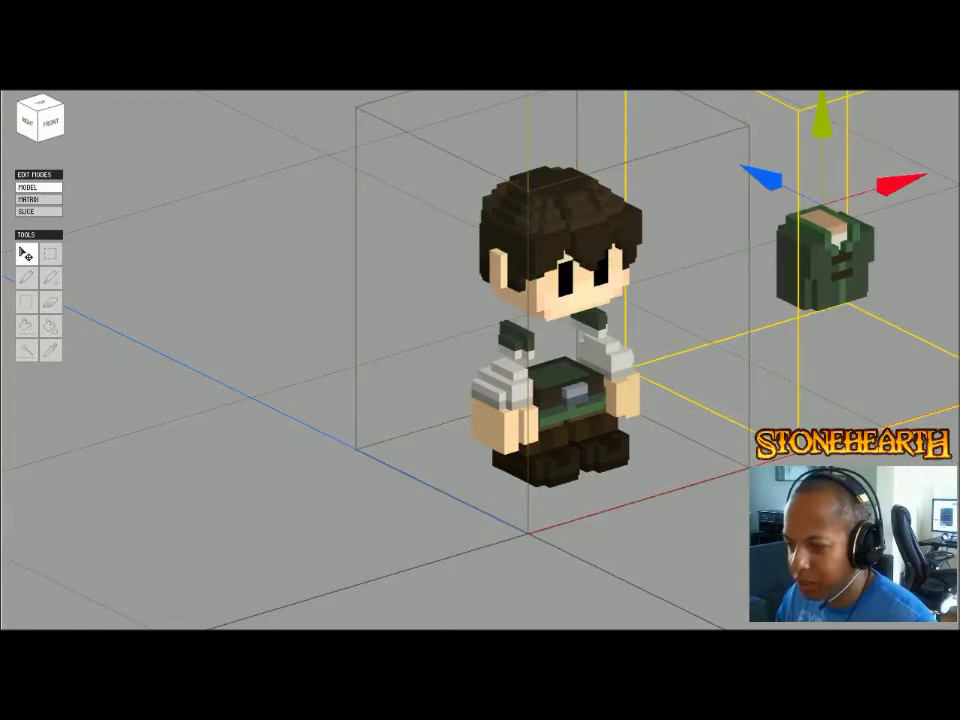
left_click(568, 388)
left_click(568, 388)
left_click(590, 225)
left_click_drag(632, 264, 369, 343)
left_click(568, 388)
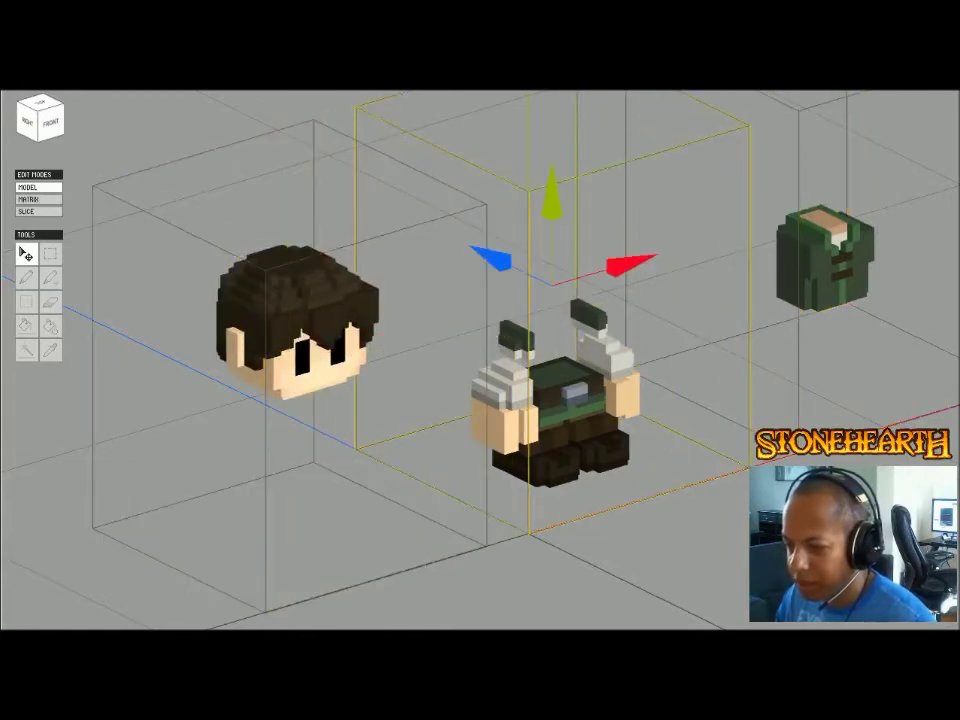
left_click_drag(553, 204, 553, 70)
left_click(568, 428)
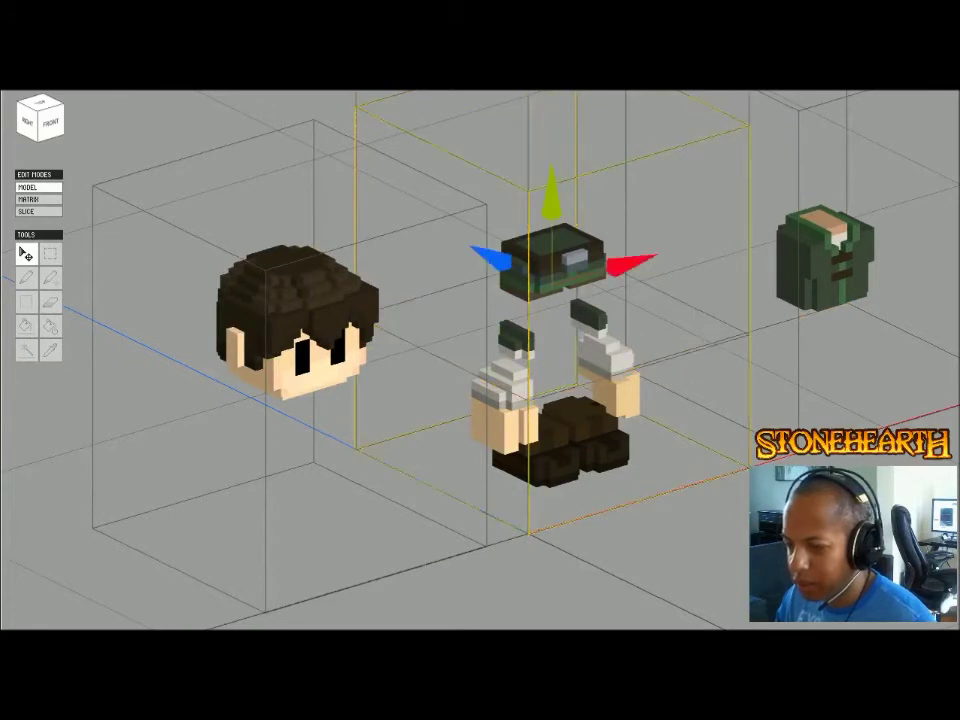
left_click_drag(491, 258, 645, 334)
left_click(665, 410)
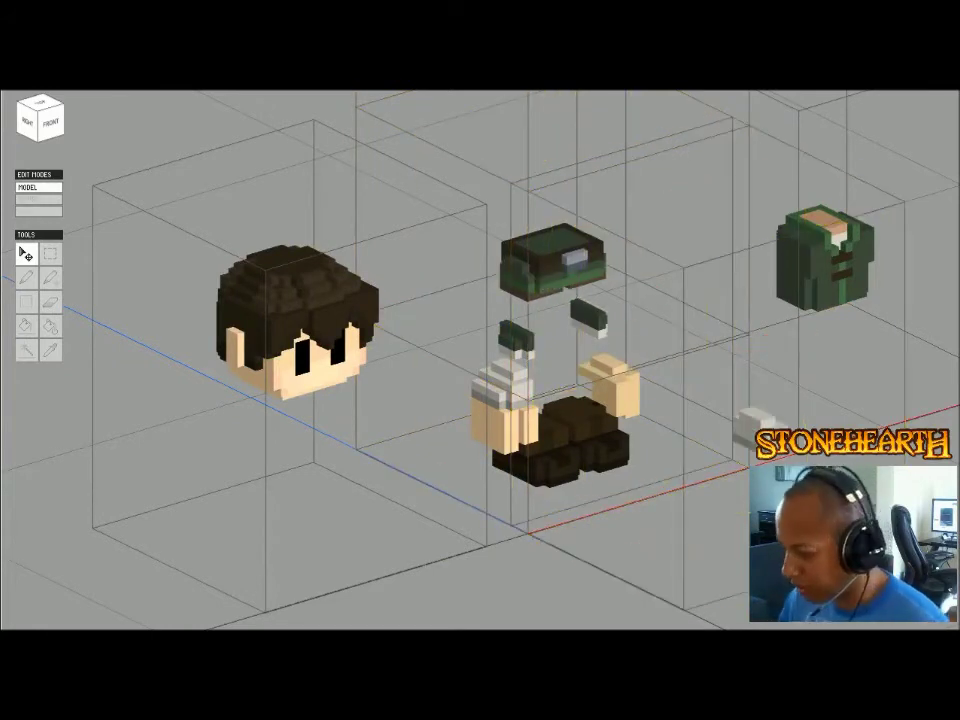
- Undo the moves that separated the figure's body parts
key("ctrl+z")
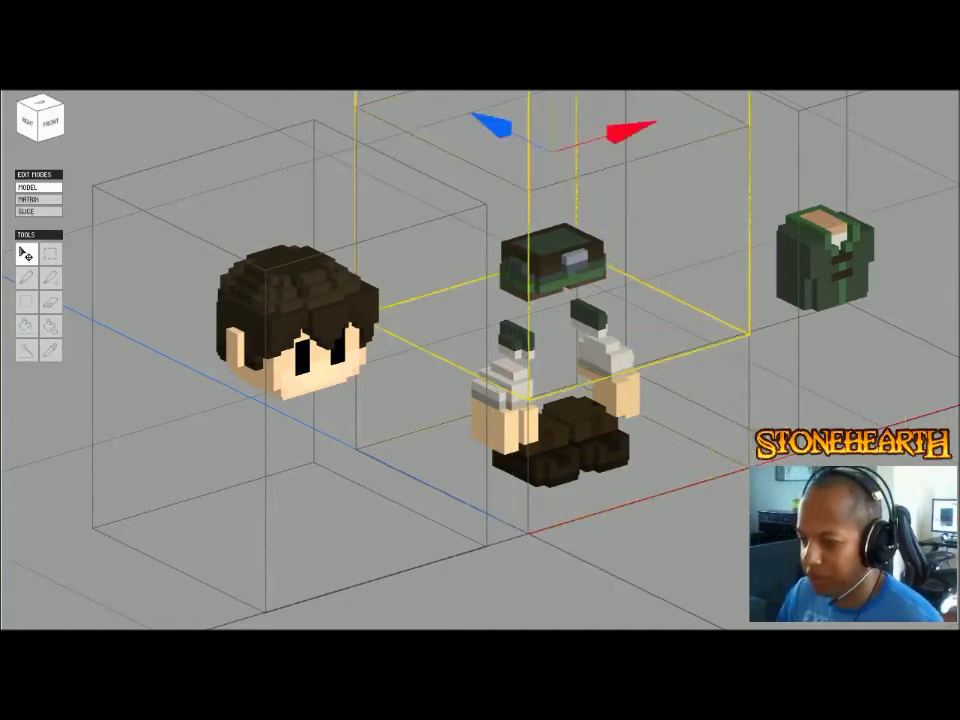
key("ctrl+z")
key("ctrl+z")
key("ctrl+z")
key("ctrl+z")
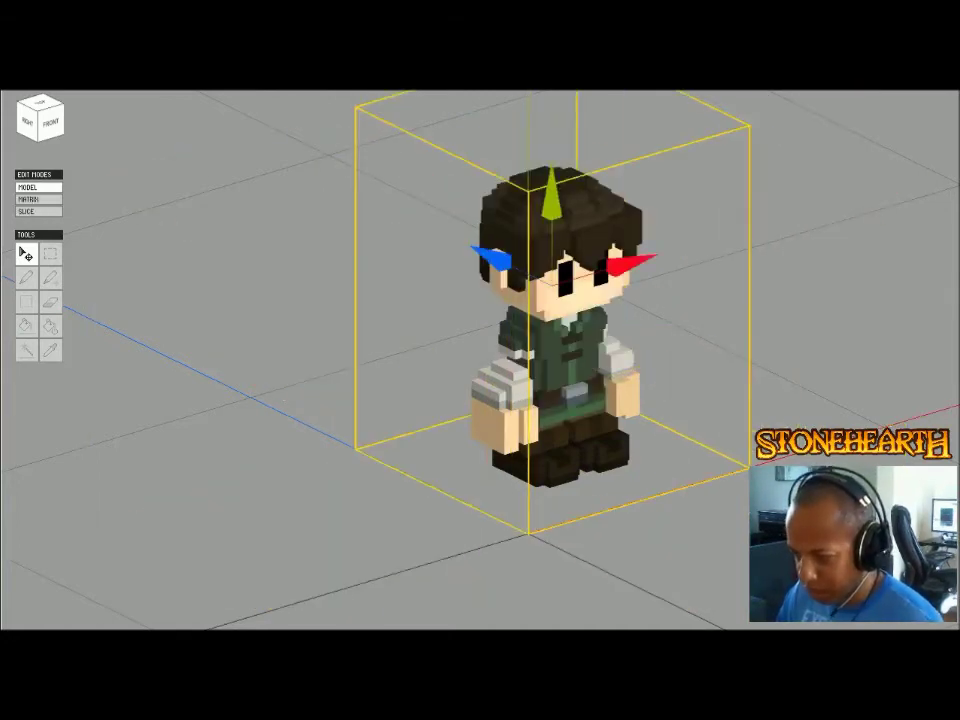
key("ctrl+z")
key("ctrl+z")
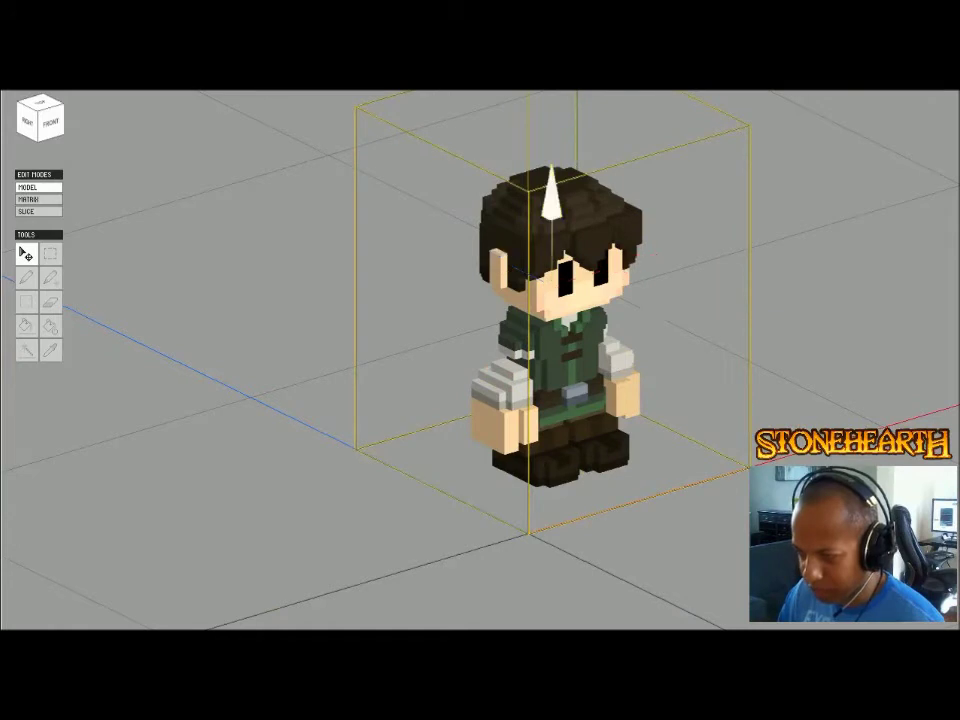
key("ctrl+z")
key("ctrl+z")
- Discard the changes to civ.qmo and open the separate head model with full dark hair for a closer view
key("ctrl+o")
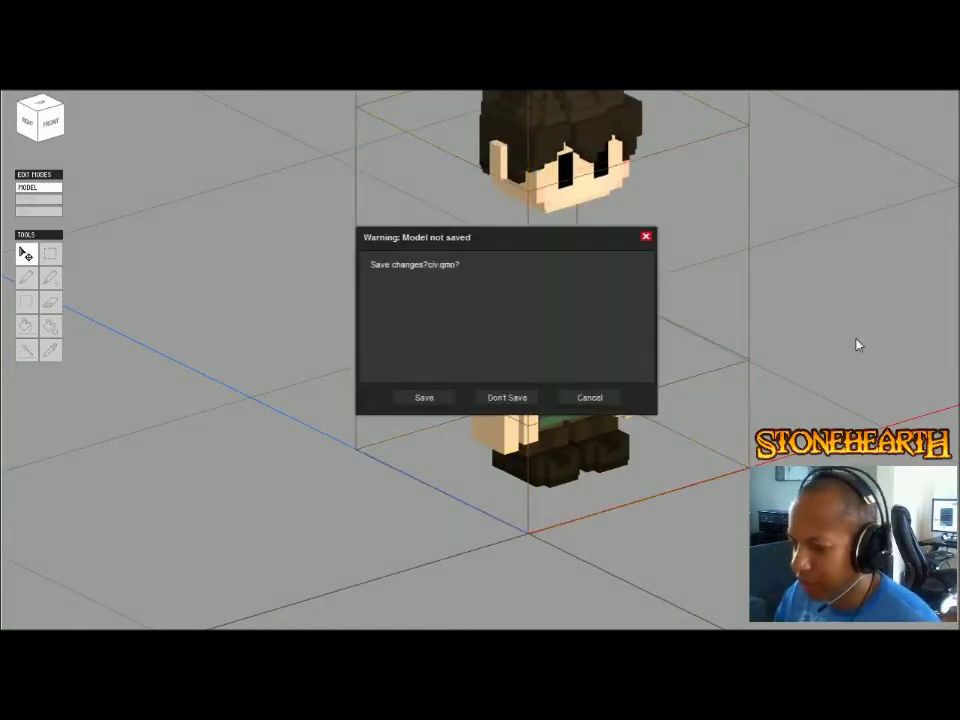
left_click(540, 390)
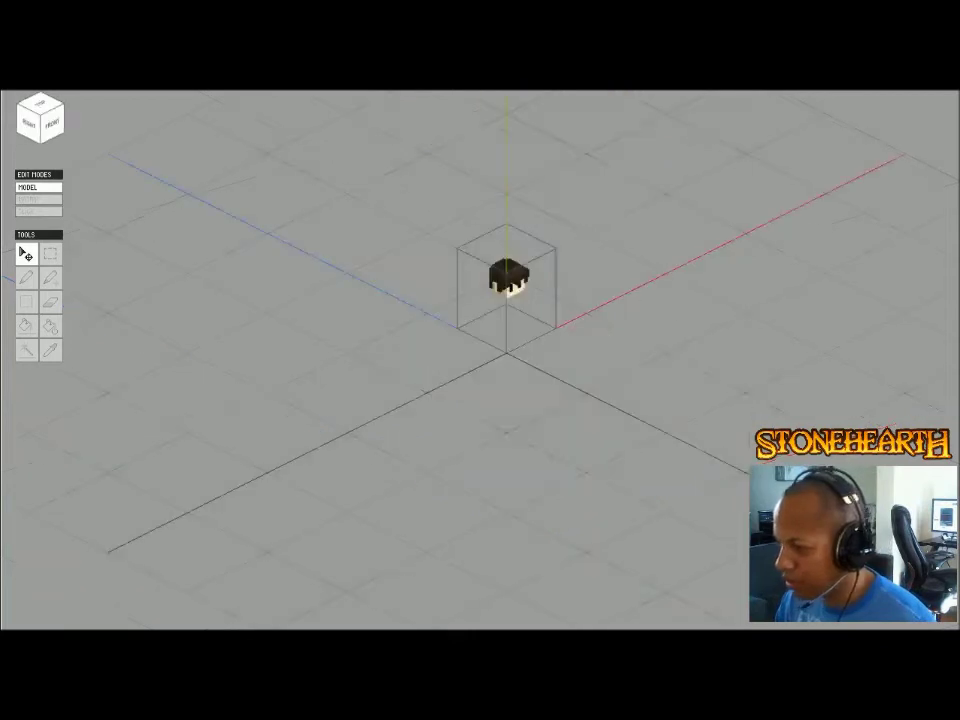
scroll(506, 353, "up", 5)
middle_click_drag(506, 353, 568, 549)
scroll(568, 549, "up", 2)
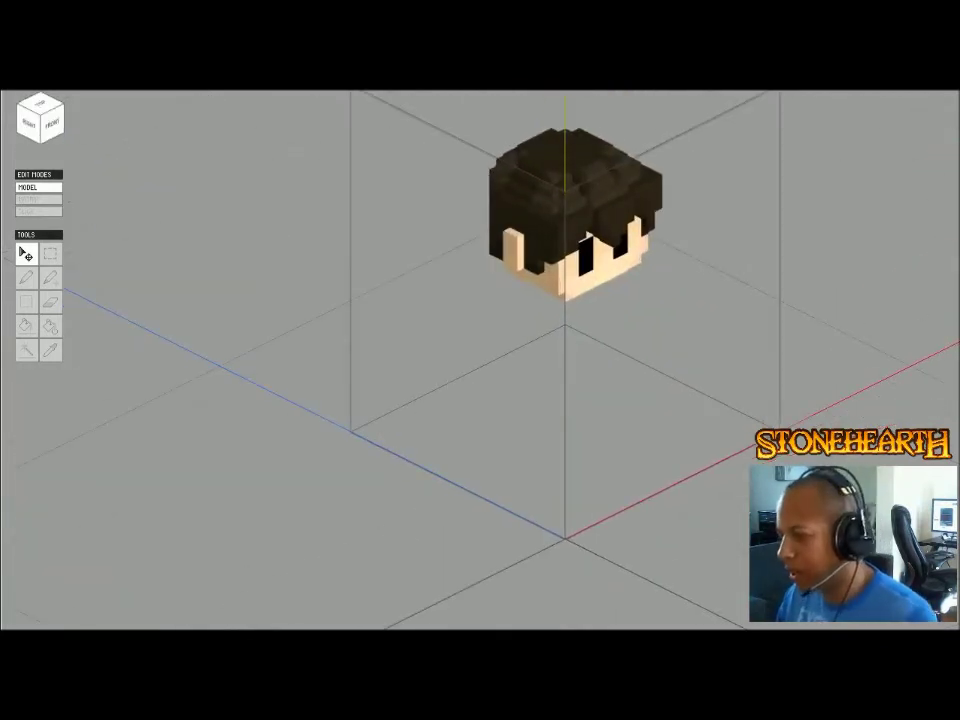
- Rename the matrix of the bald-topped head model to head
scroll(506, 353, "up", 5)
right_click_drag(506, 353, 434, 353)
left_click(541, 162)
key("F2")
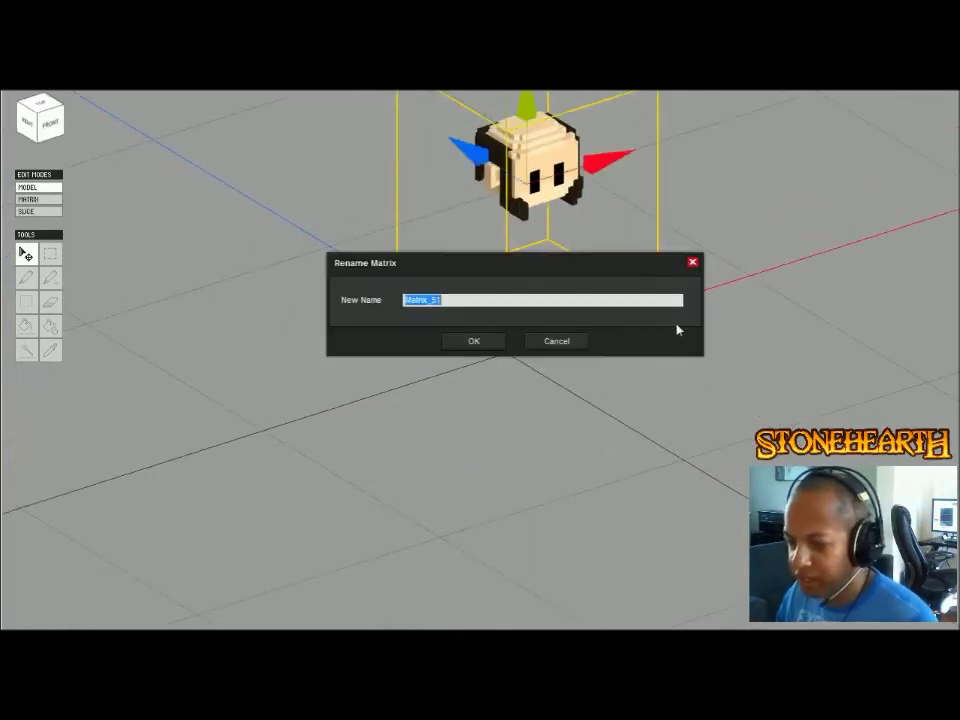
left_click(556, 341)
middle_click_drag(555, 339, 609, 486)
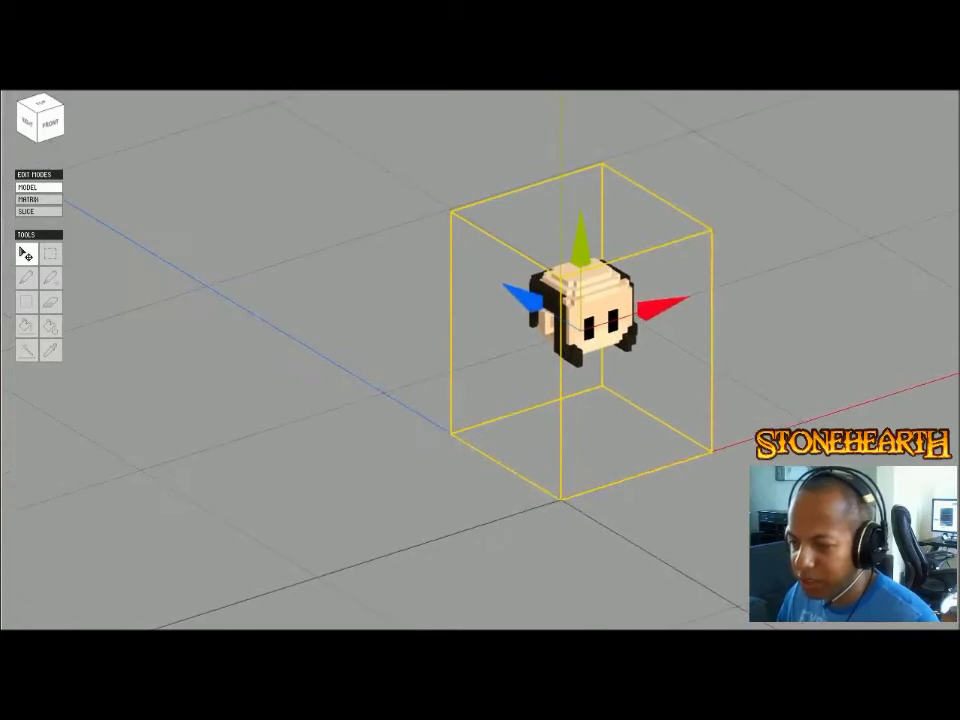
key("F2")
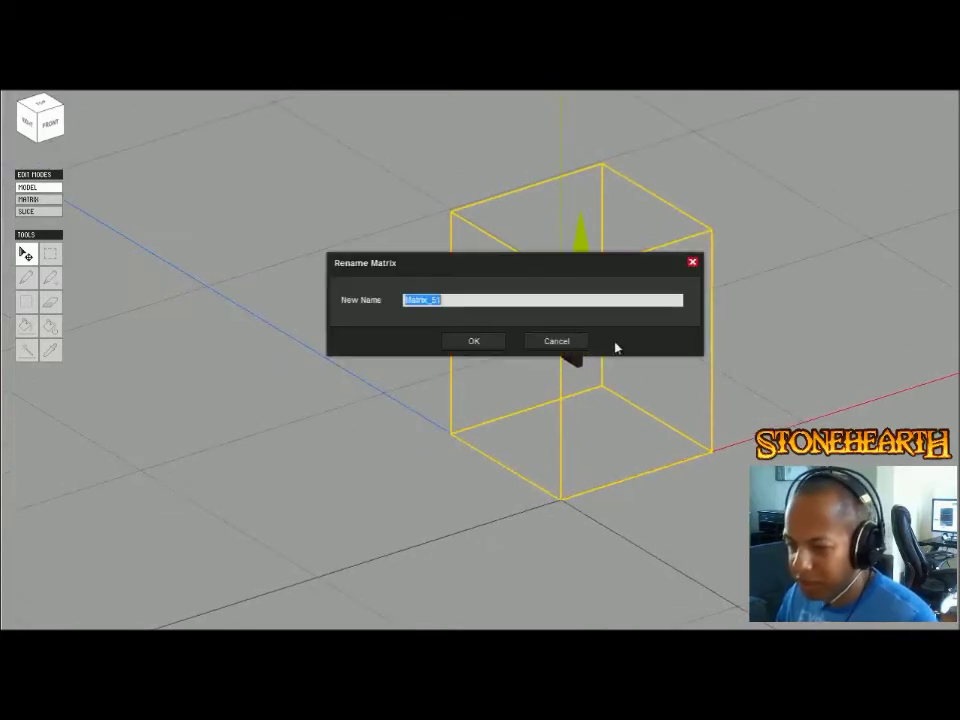
type("head")
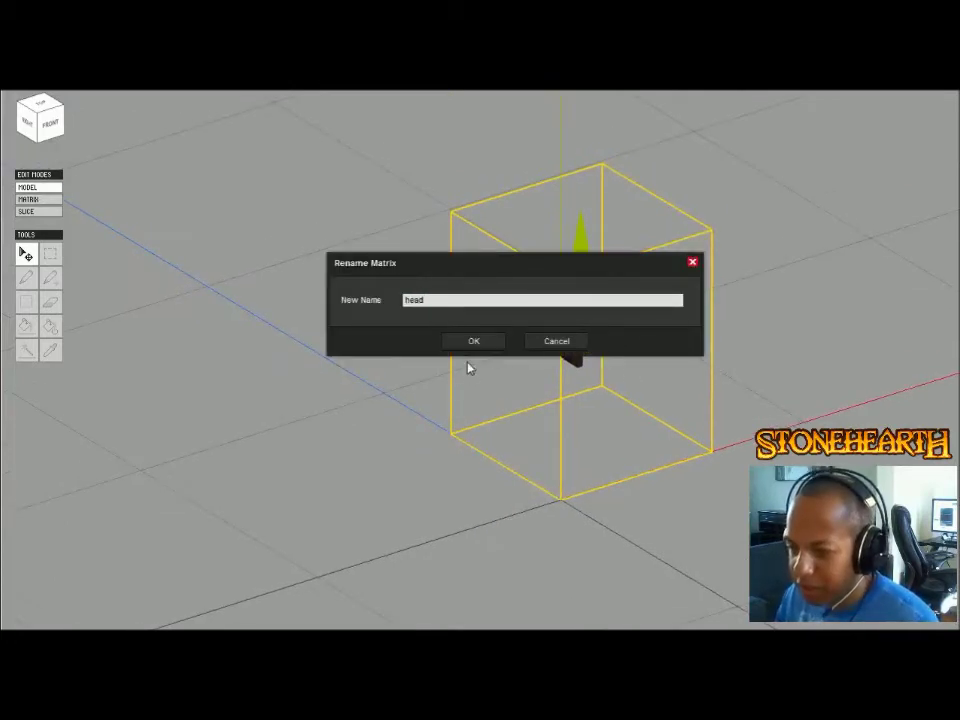
left_click(474, 341)
key("Escape")
right_click_drag(594, 345, 614, 349)
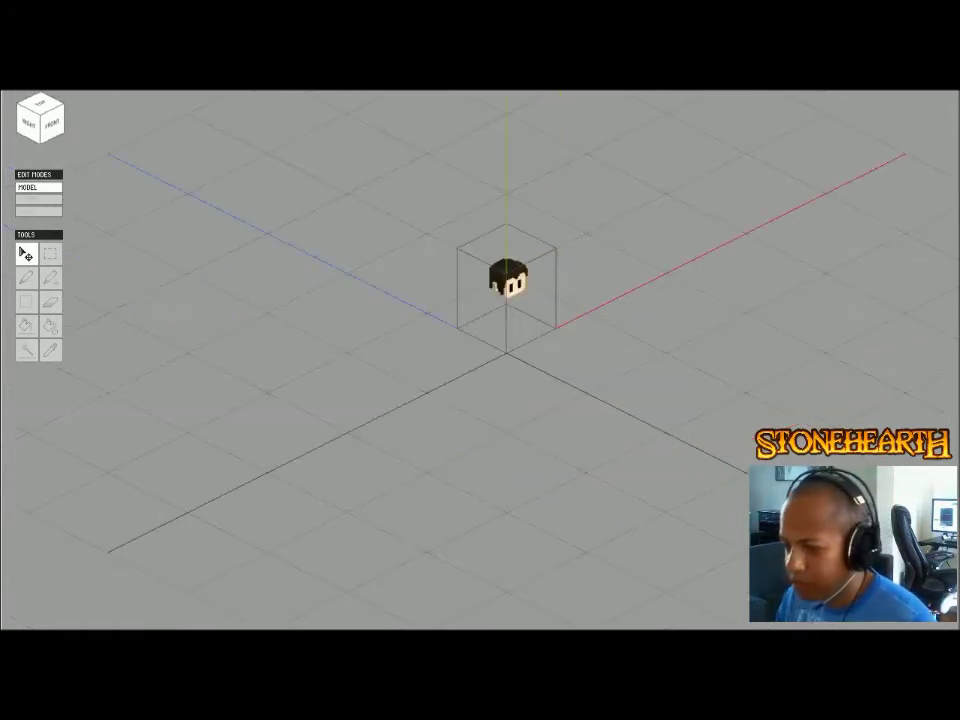
- Examine the short-haired dark head model up close from several angles
scroll(508, 300, "up", 6)
right_click_drag(560, 320, 540, 298)
middle_click_drag(540, 200, 566, 393)
scroll(566, 393, "up", 1)
right_click_drag(566, 393, 686, 368)
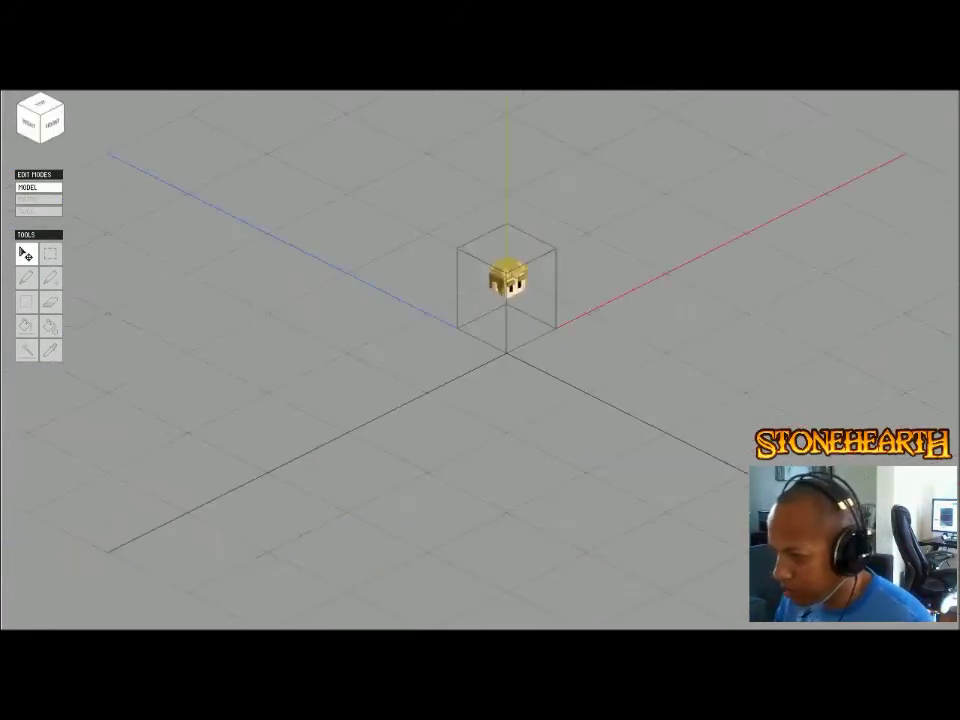
- Examine the blond-haired head model up close from several angles
scroll(480, 300, "up", 5)
right_click_drag(514, 384, 569, 362)
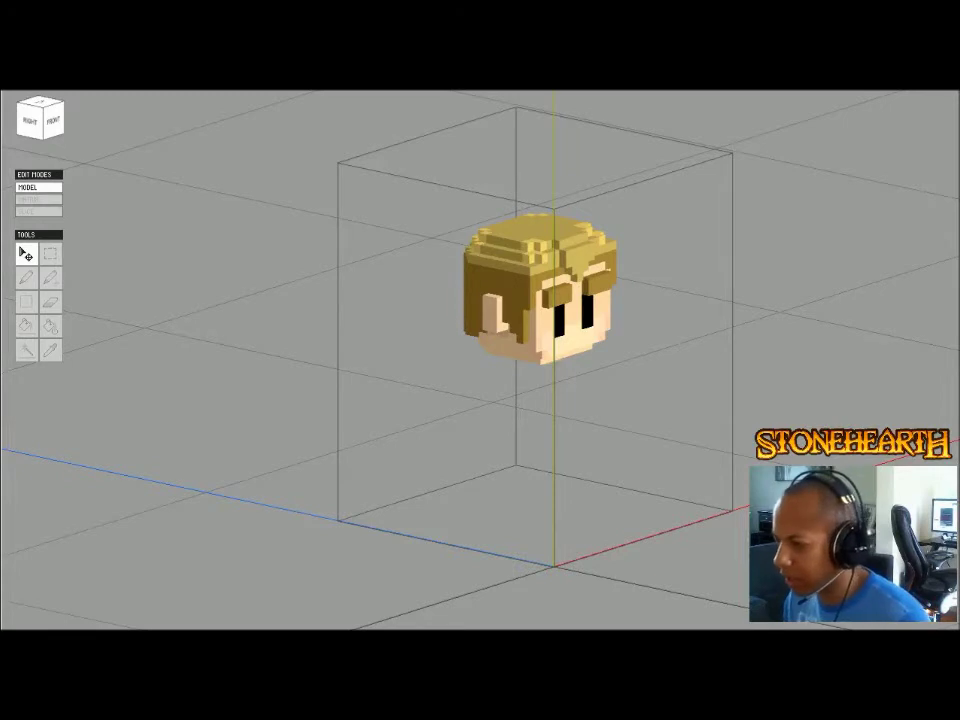
right_click_drag(520, 360, 480, 410)
scroll(480, 410, "down", 4)
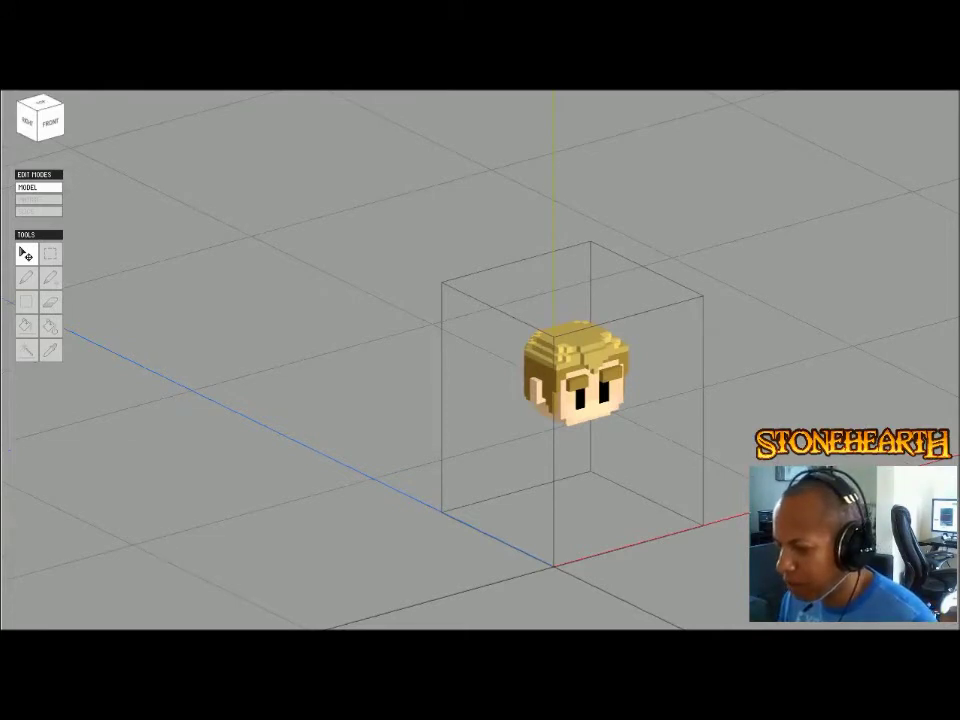
right_click_drag(520, 380, 530, 335)
scroll(560, 340, "up", 4)
left_click(545, 270)
scroll(545, 320, "down", 3)
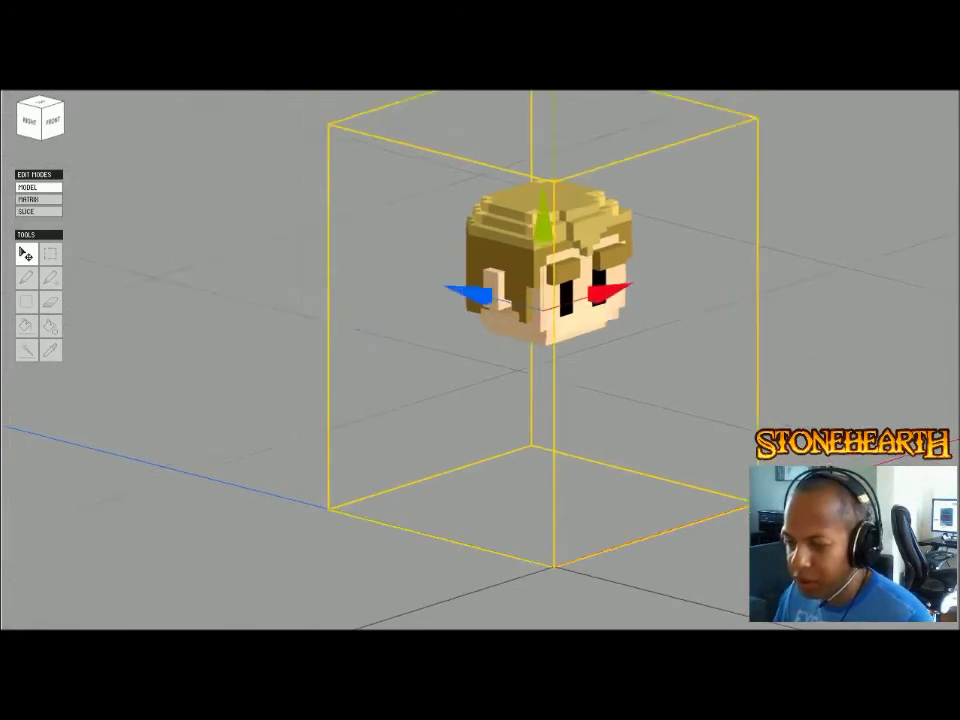
key("Escape")
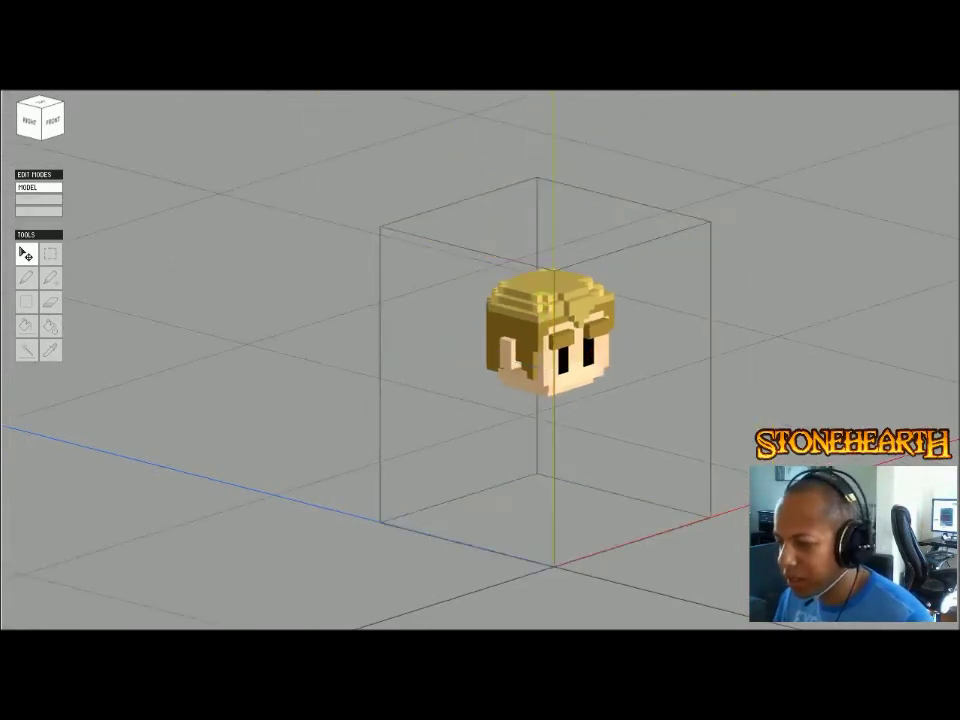
left_click(549, 332)
key("Escape")
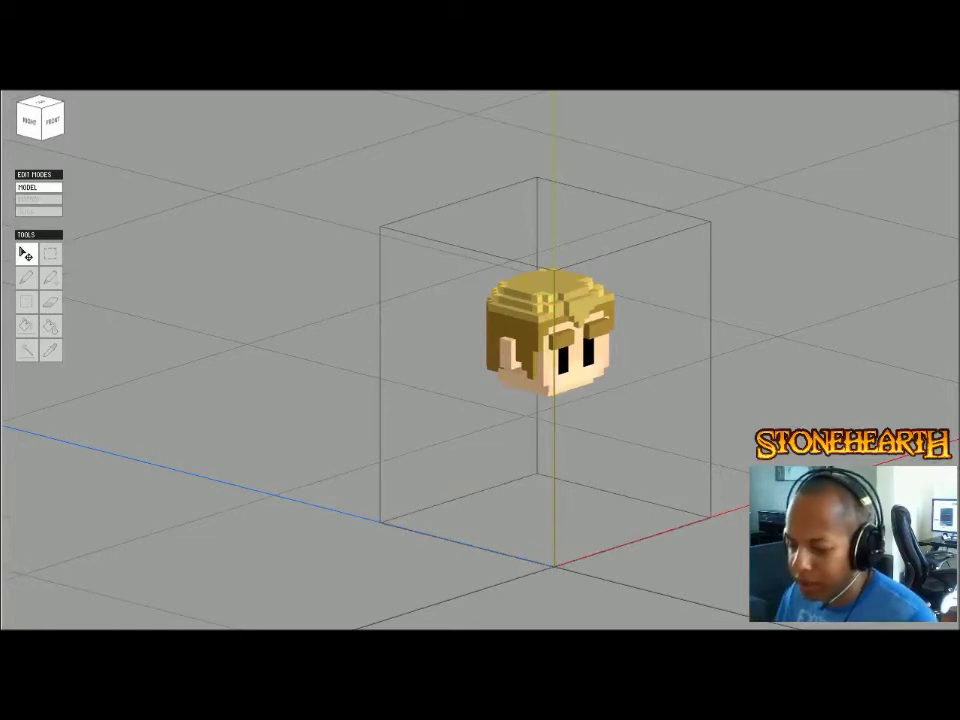
left_click(531, 403)
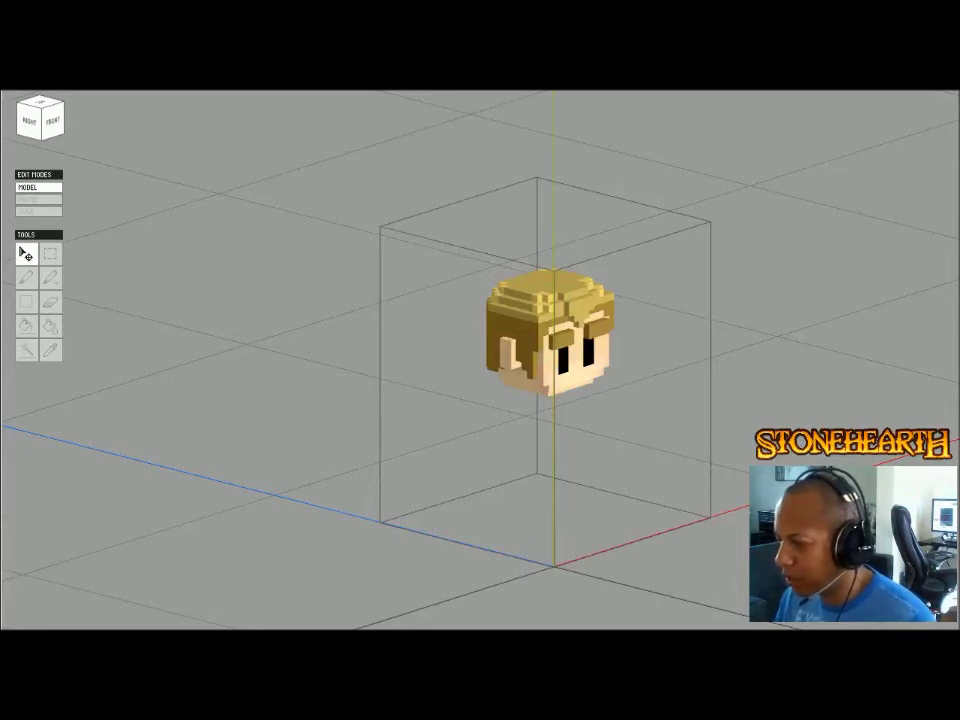
scroll(506, 352, "up", 6)
middle_click_drag(506, 250, 626, 480)
right_click_drag(626, 480, 720, 460)
right_click_drag(480, 380, 518, 398)
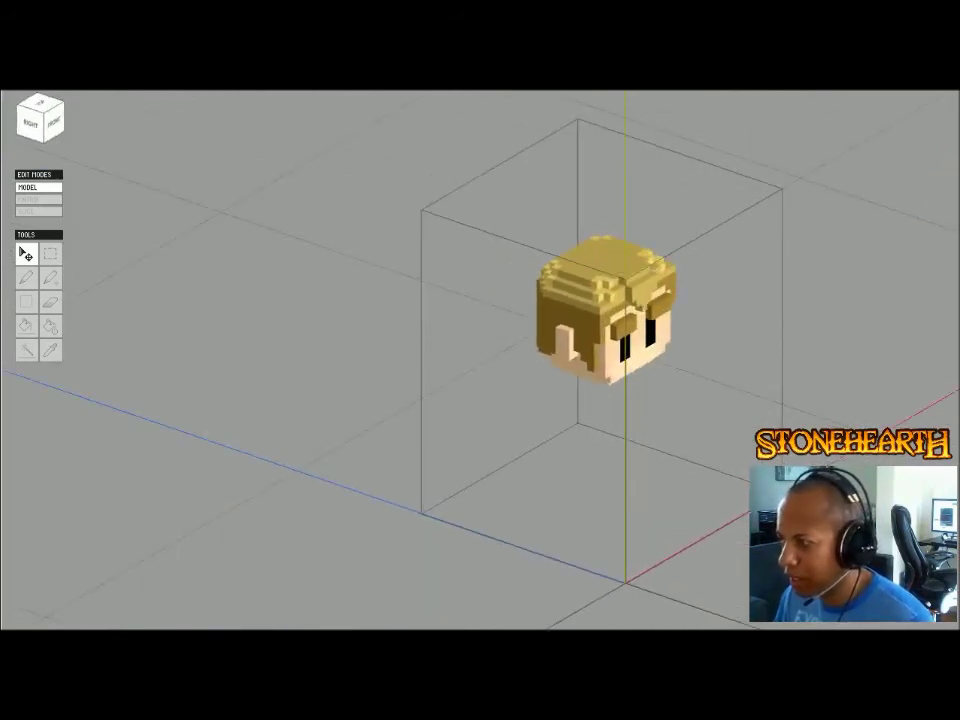
left_click_drag(827, 327, 776, 356)
left_click(827, 345)
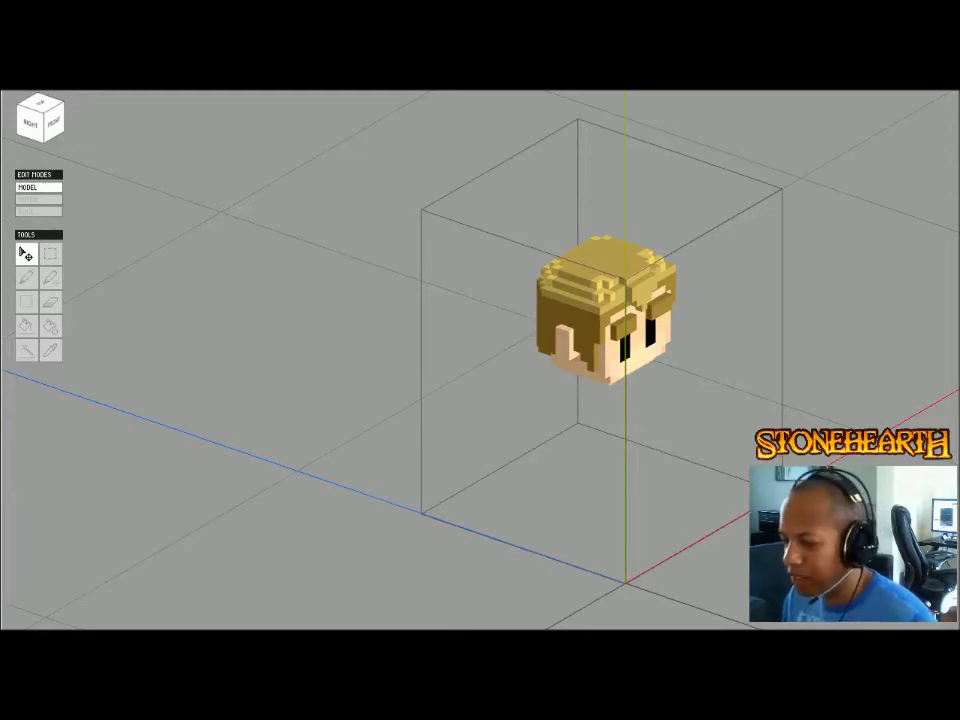
- Discard the changes to civ_head_5.qmo and open another head model for a closer view
key("ctrl+o")
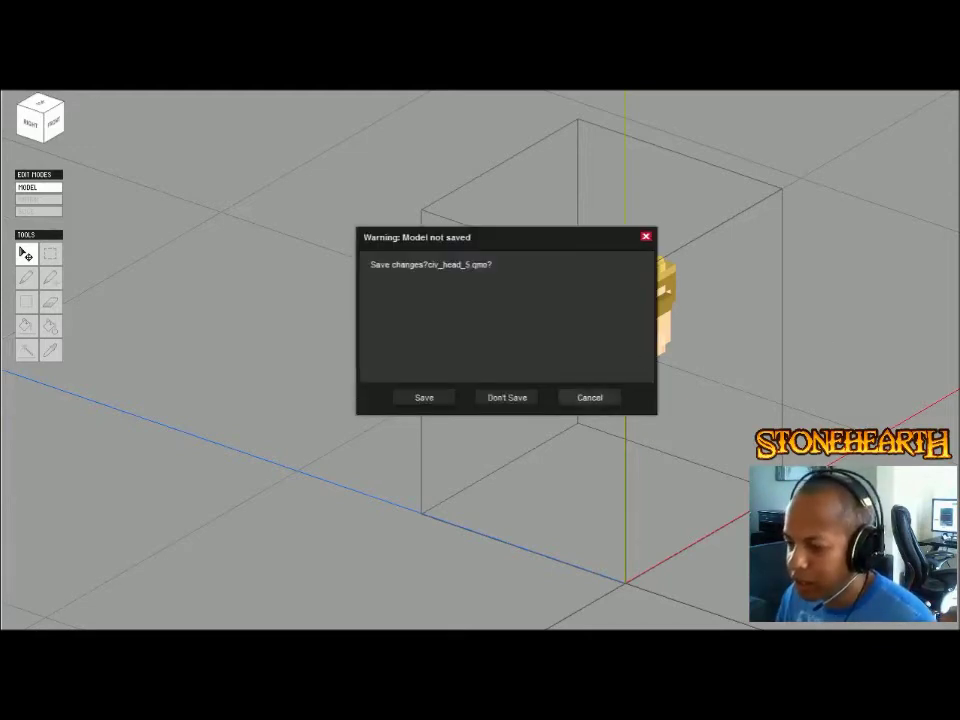
left_click(509, 401)
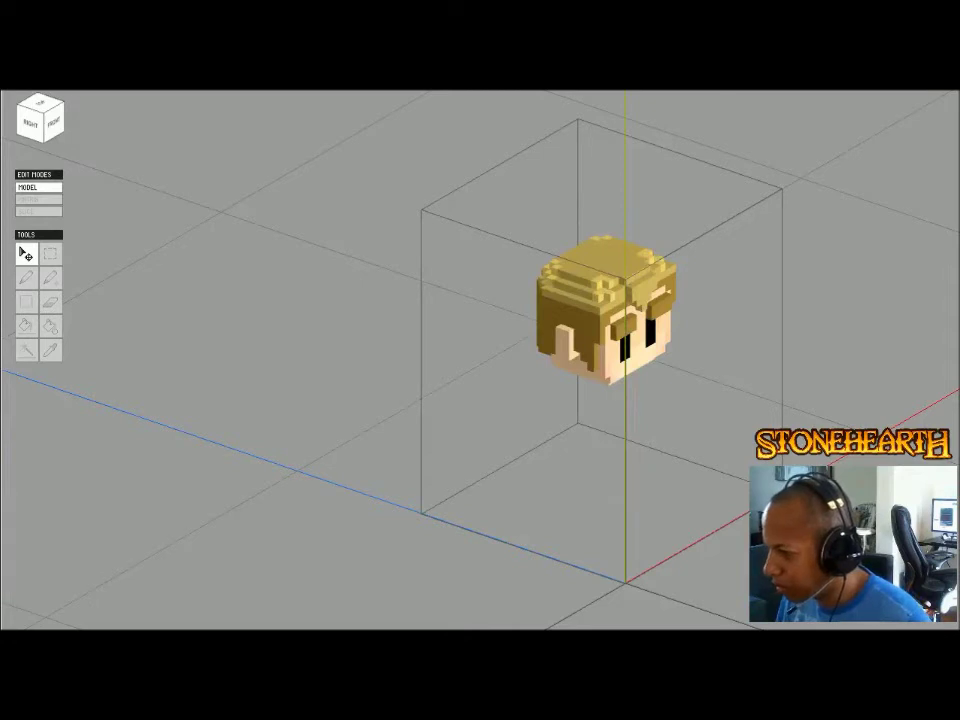
scroll(480, 360, "up", 8)
middle_click_drag(480, 340, 660, 528)
right_click_drag(660, 528, 480, 470)
right_click_drag(480, 360, 642, 404)
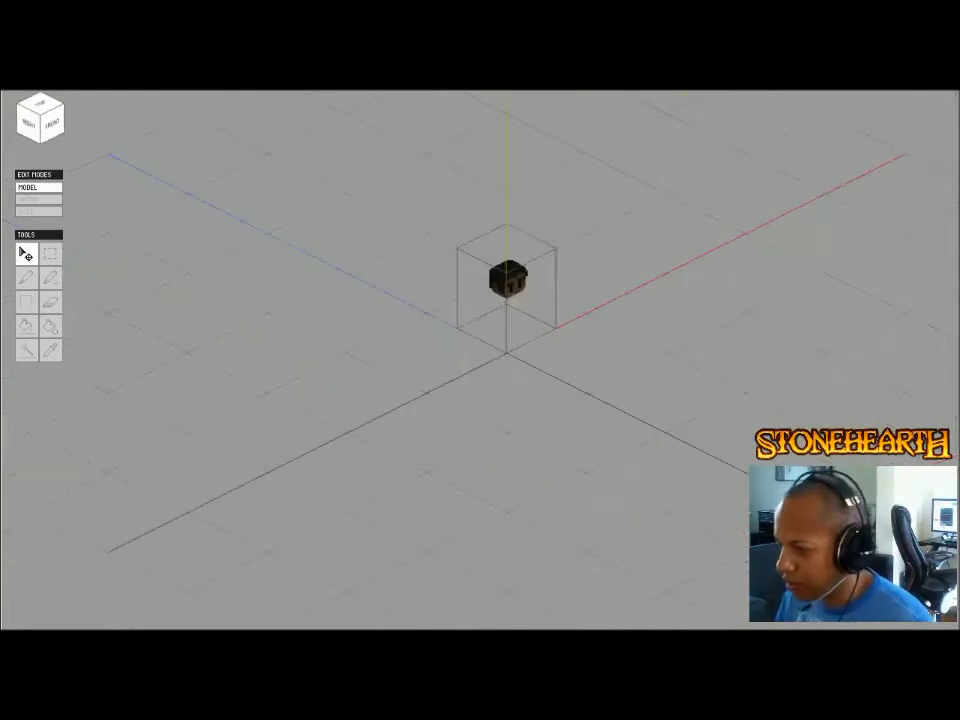
- Examine the dark-skinned head model with full black hair and thick eyebrows up close
scroll(480, 360, "up", 8)
middle_click_drag(480, 340, 615, 558)
right_click_drag(615, 558, 560, 520)
scroll(560, 520, "up", 3)
middle_click_drag(560, 520, 492, 577)
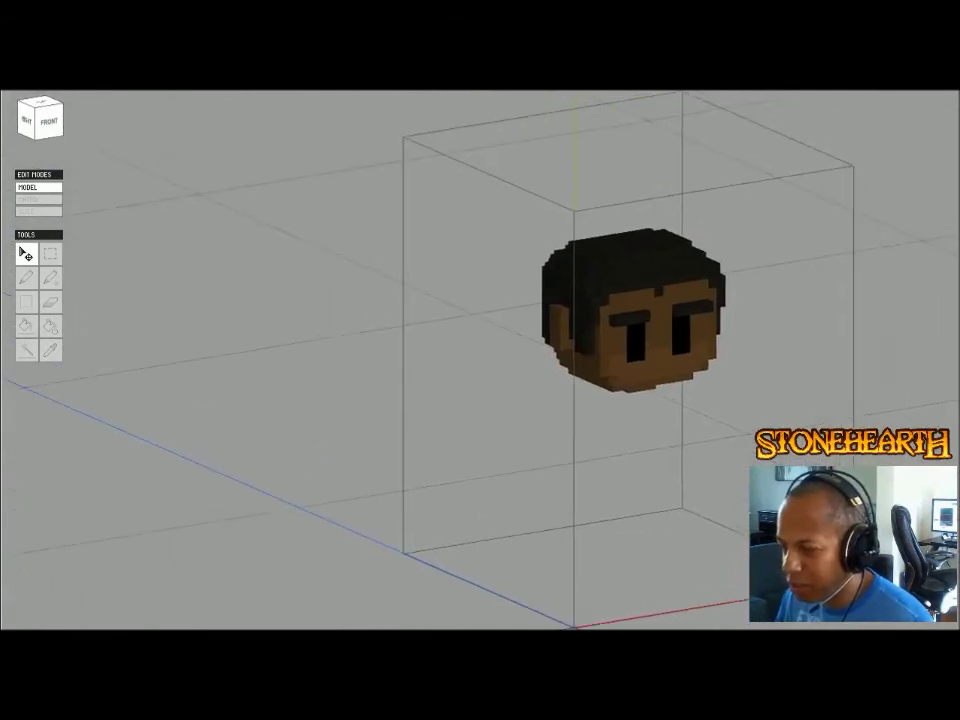
scroll(492, 577, "up", 1)
mouse_move(492, 577)
right_mouse_down()
mouse_move(445, 577)
mouse_move(492, 573)
right_mouse_up()
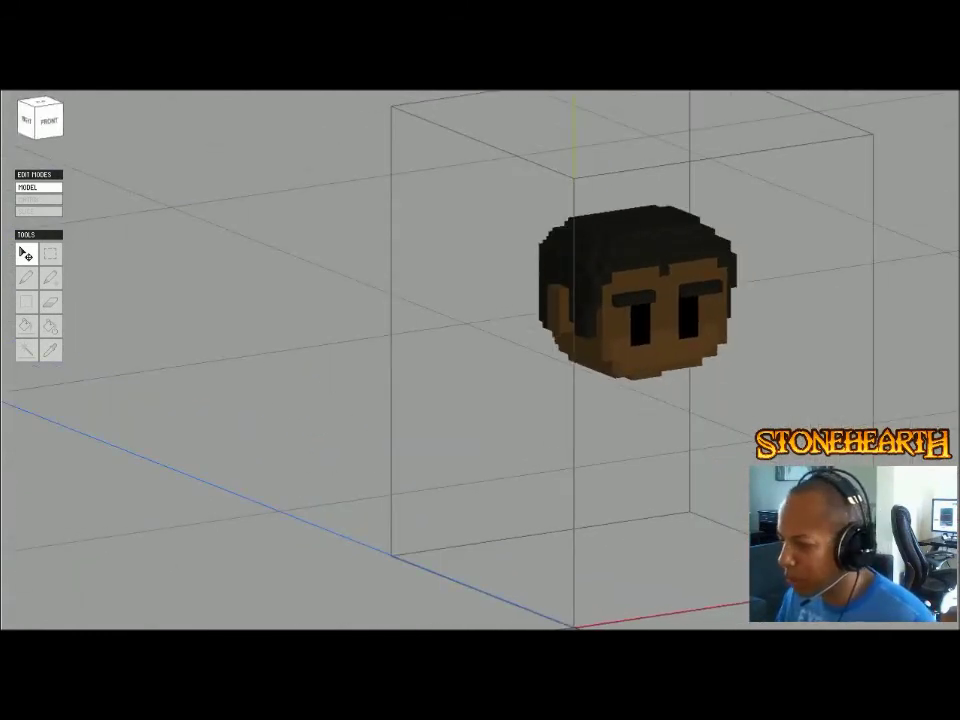
- Examine the dark-skinned head model with the mohawk up close
scroll(600, 108, "up", 6)
middle_click_drag(600, 108, 690, 480)
right_click_drag(690, 479, 645, 470)
scroll(645, 470, "down", 1)
middle_click_drag(645, 470, 631, 361)
mouse_move(631, 361)
right_mouse_down()
mouse_move(667, 351)
mouse_move(629, 340)
mouse_move(645, 347)
right_mouse_up()
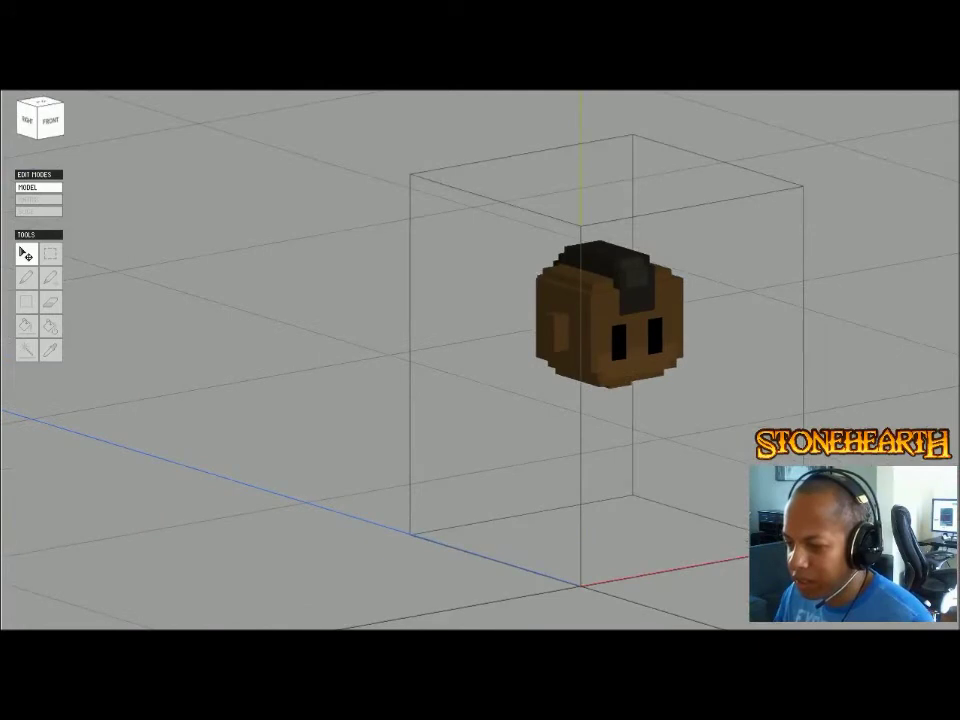
scroll(645, 347, "up", 1)
mouse_move(645, 347)
right_mouse_down()
mouse_move(680, 341)
mouse_move(661, 346)
right_mouse_up()
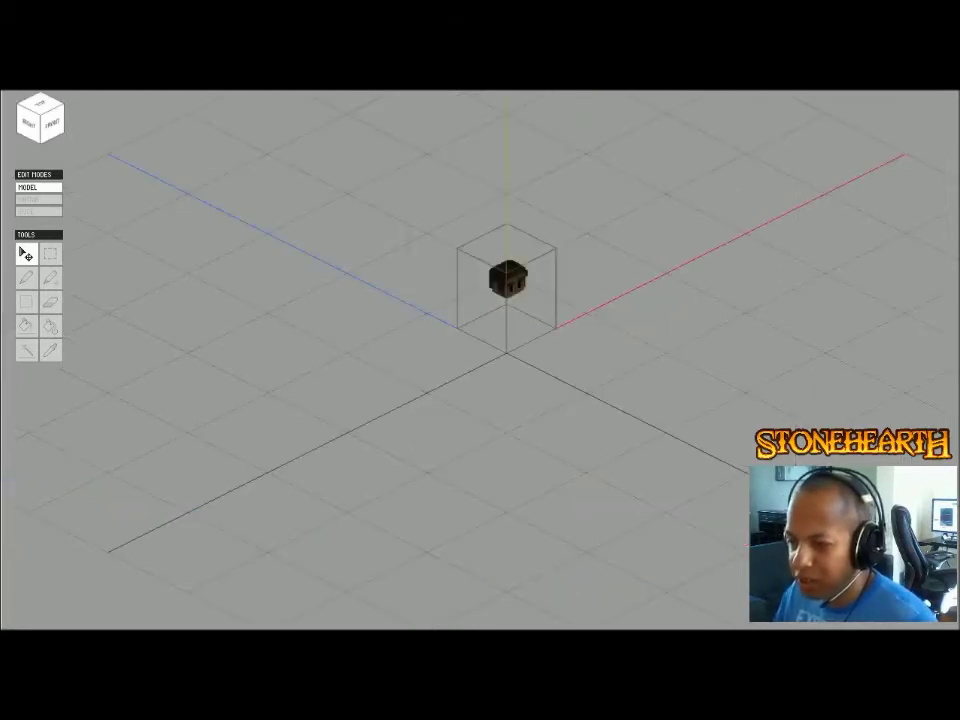
- Inspect the civ_head_black_1.qmo head model and its single matrix up close
scroll(492, 319, "up", 8)
middle_click_drag(500, 319, 526, 415)
right_click_drag(526, 415, 518, 340)
left_click(592, 300)
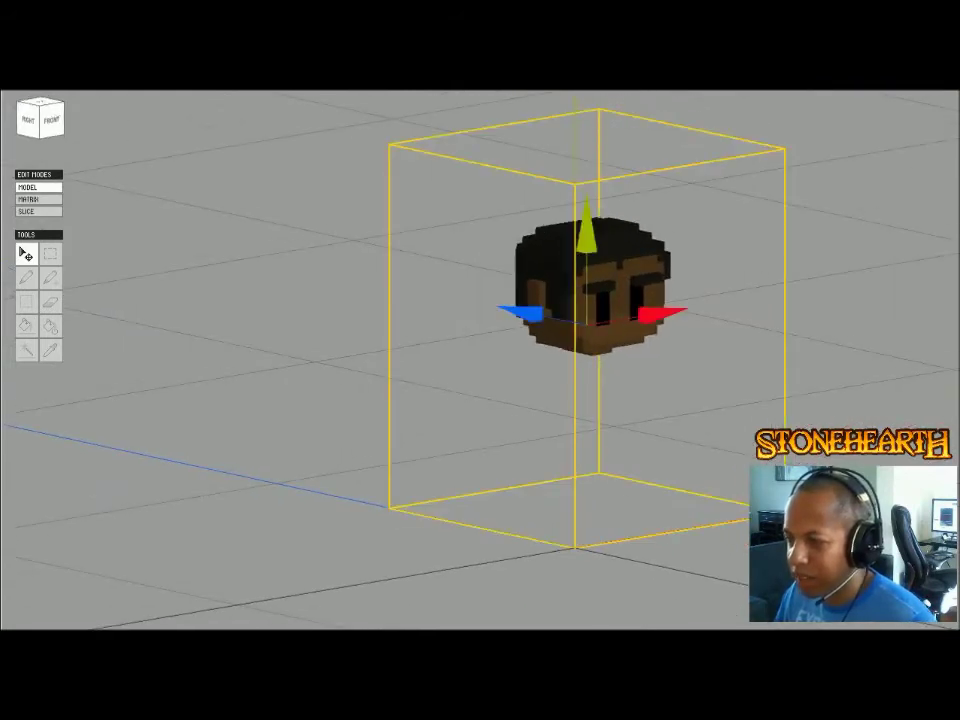
left_click(480, 400)
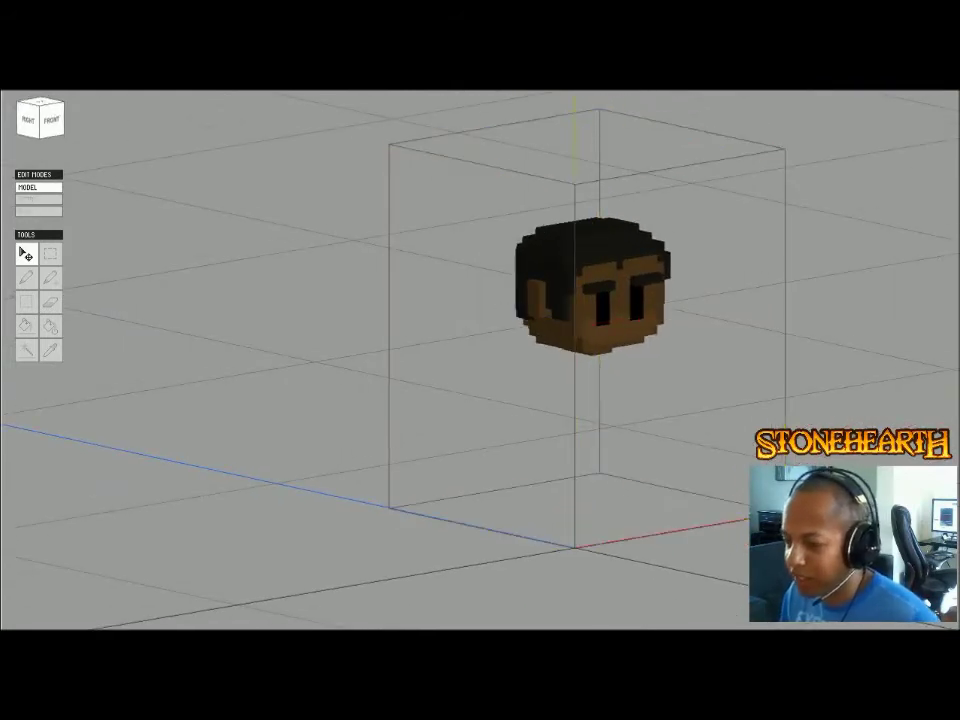
scroll(480, 360, "up", 1)
scroll(480, 360, "down", 1)
middle_click_drag(600, 356, 630, 372)
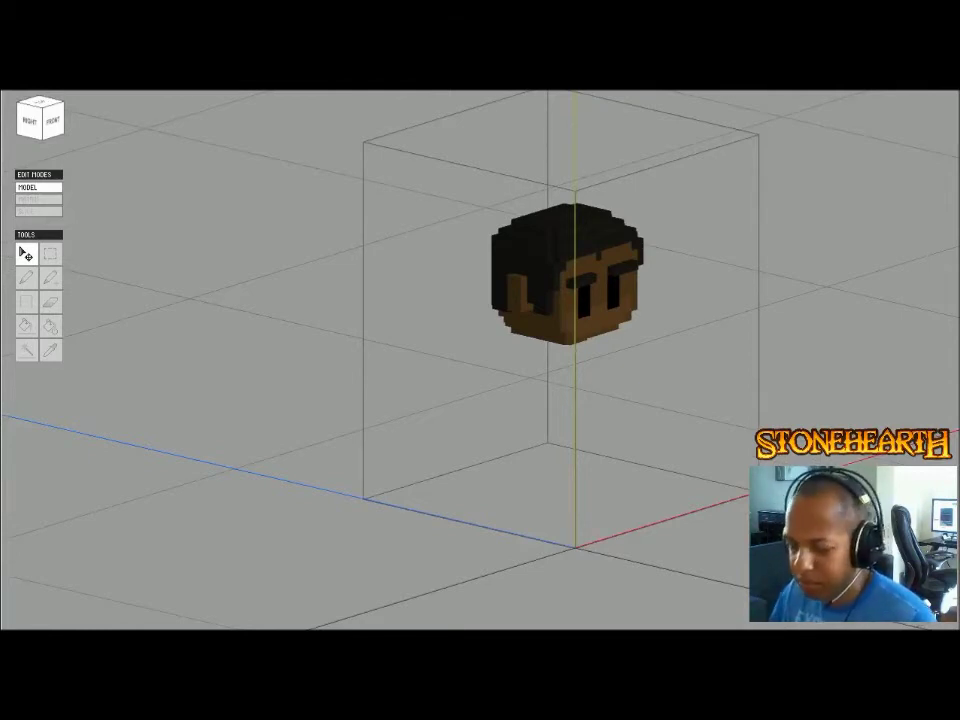
- Discard the changes to civ_head_black_1.qmo and reopen the carpenter's workshop scene
key("ctrl+o")
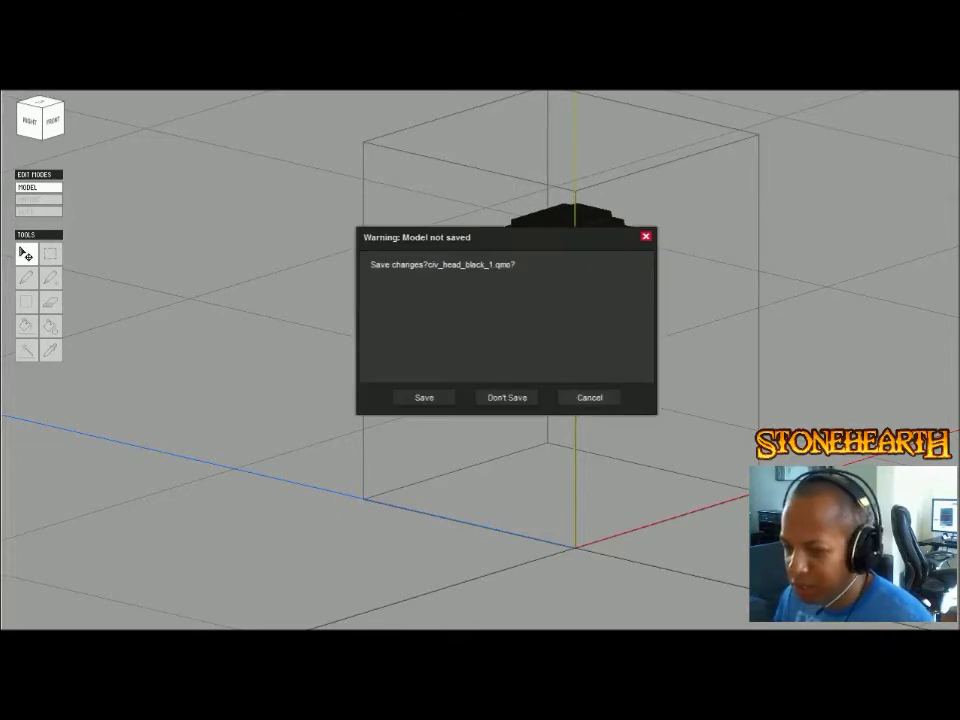
left_click(511, 400)
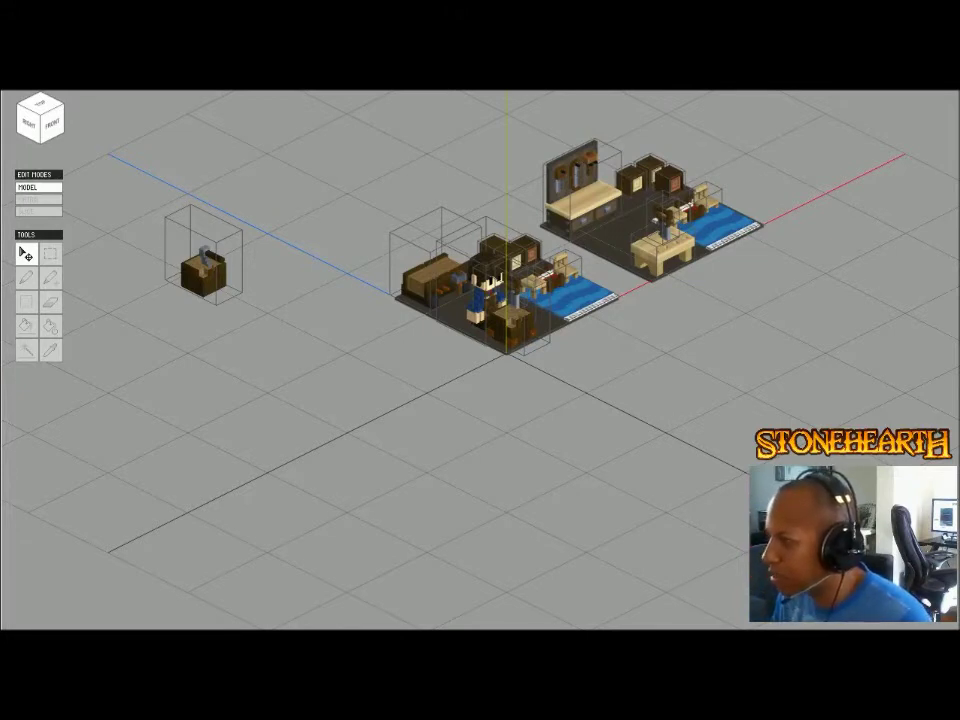
- Bring up the picture of the bearded wrestler figure with red boots and enlarge it for a closer look
left_click_drag(950, 92, 790, 95)
left_click_drag(908, 93, 846, 91)
left_click_drag(955, 92, 488, 40)
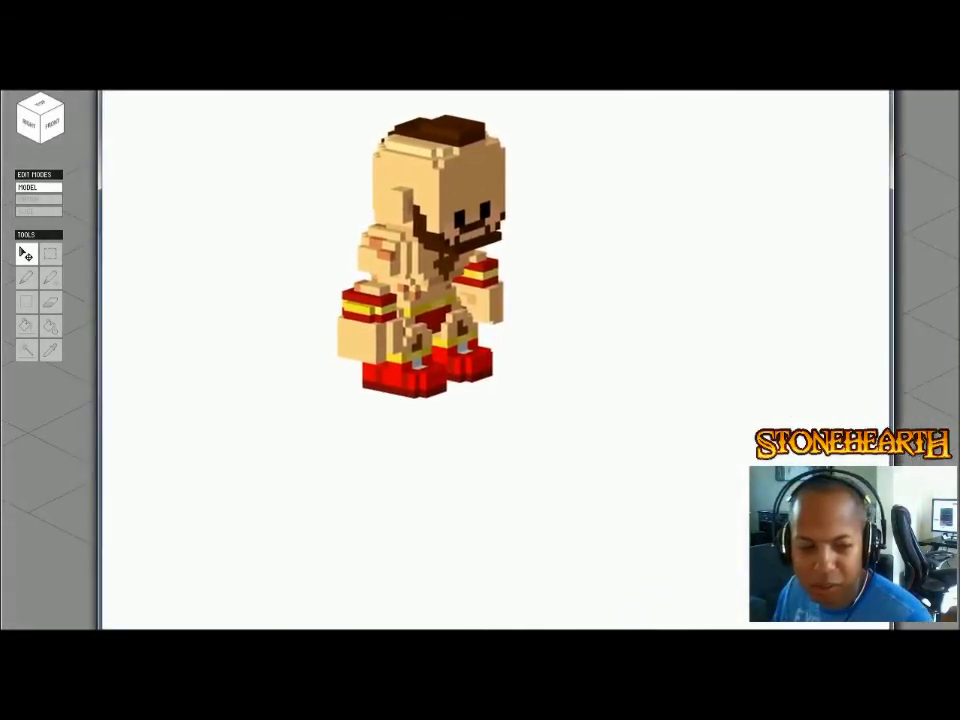
scroll(654, 358, "up", 2, "ctrl")
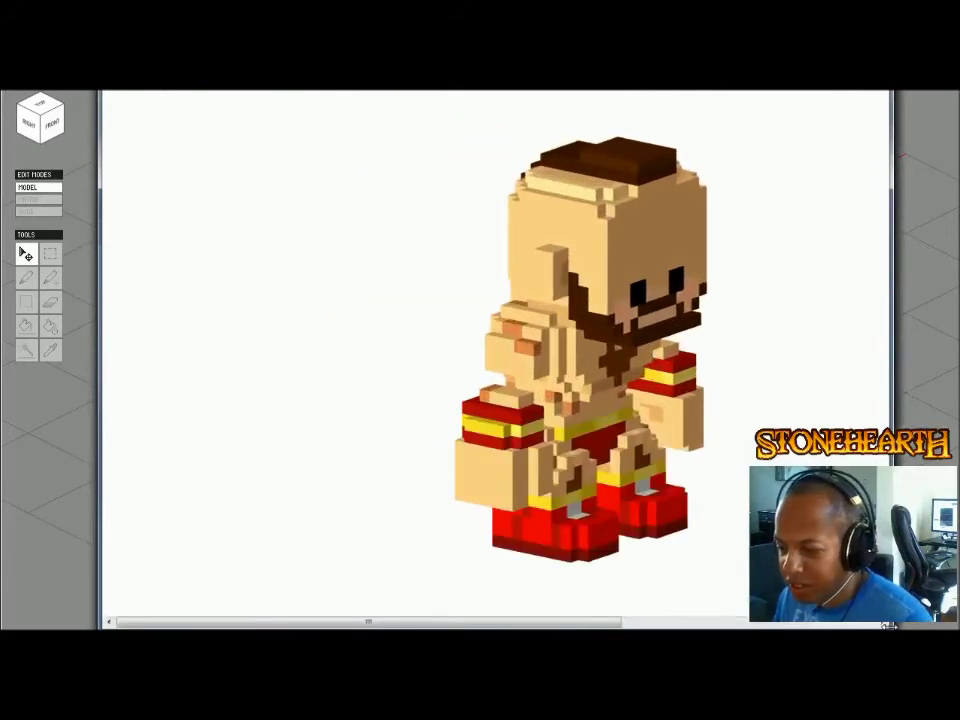
left_click_drag(893, 628, 931, 650)
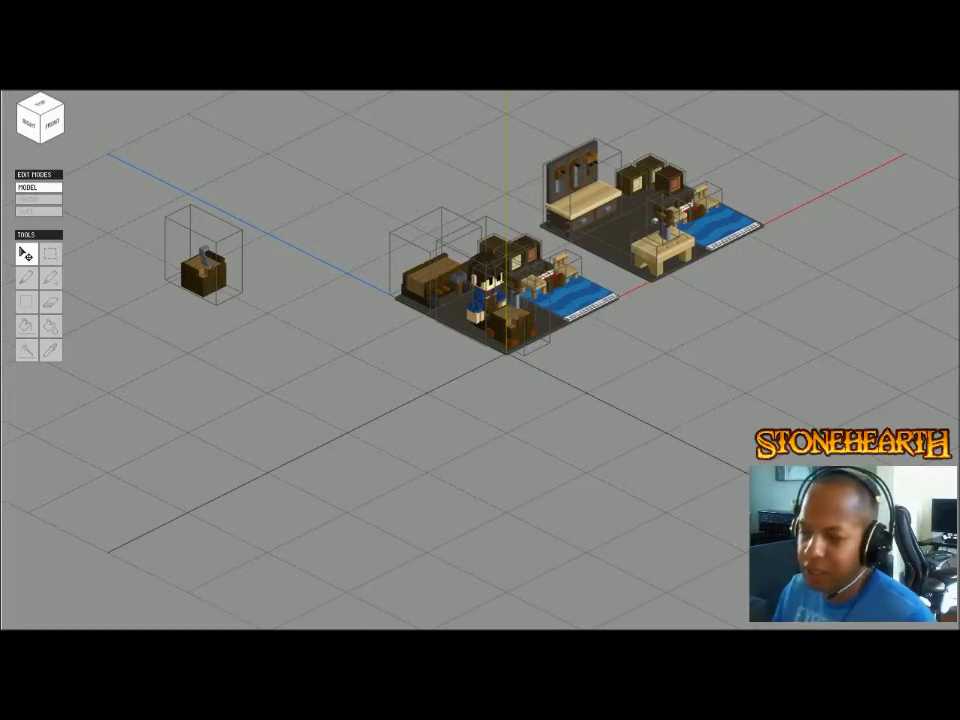
- Examine the carpenter figure and the furniture in both workshop layouts from several angles
scroll(522, 267, "up", 6)
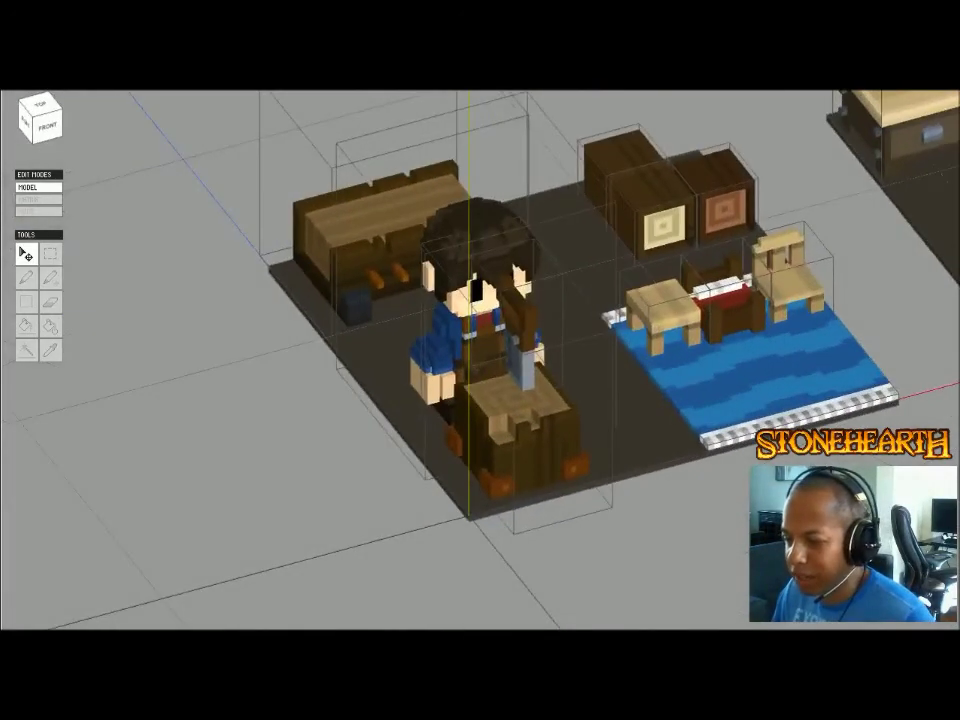
right_click_drag(522, 300, 446, 303)
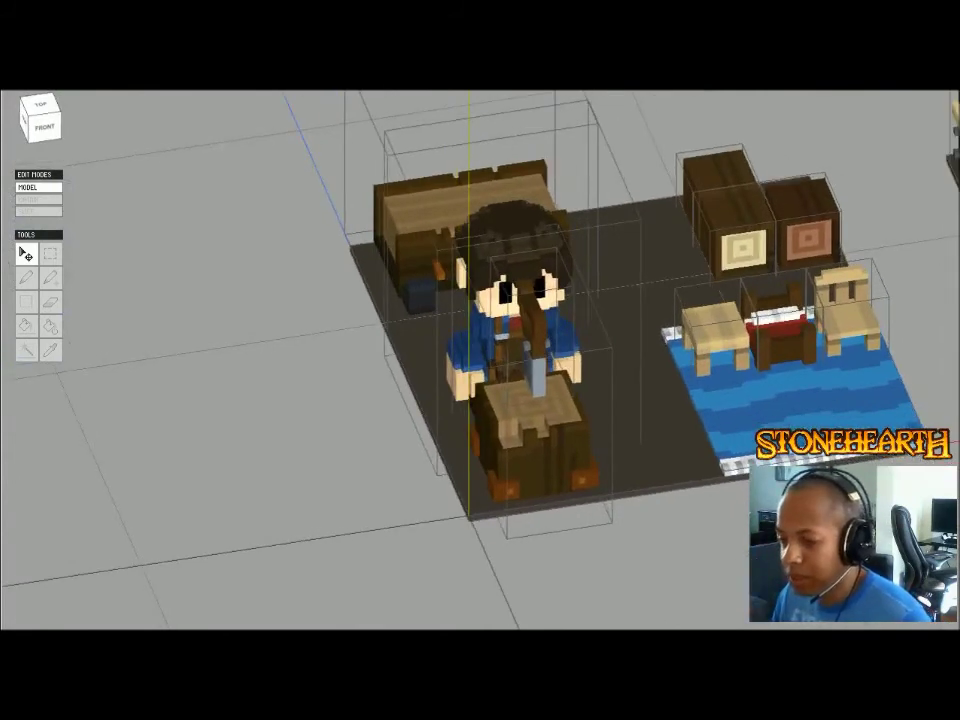
scroll(446, 303, "down", 5)
right_click_drag(446, 303, 546, 300)
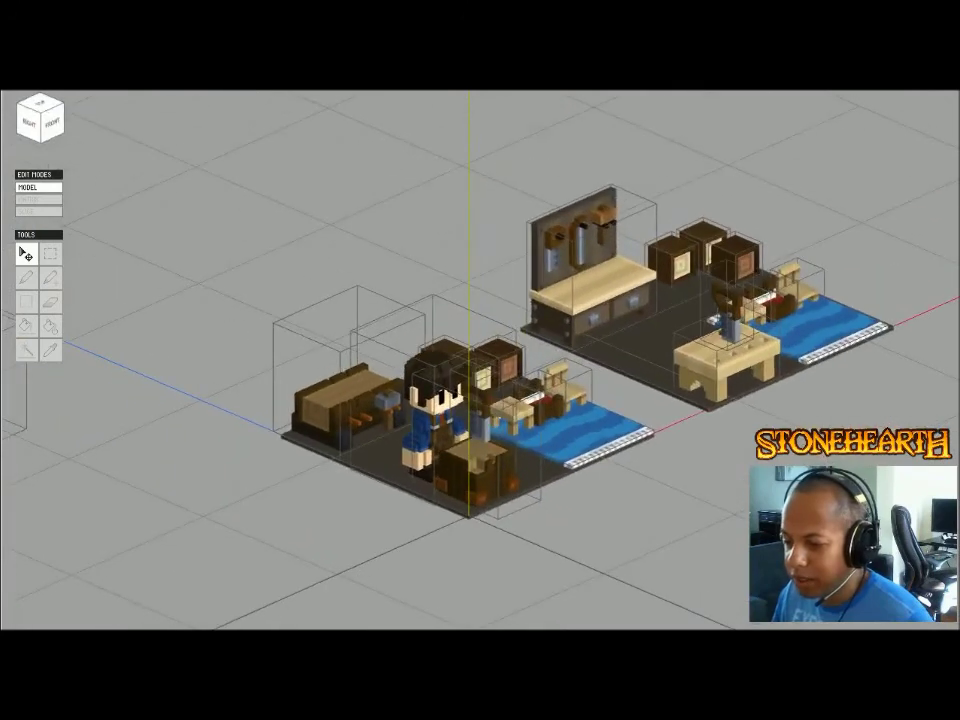
scroll(546, 300, "up", 5)
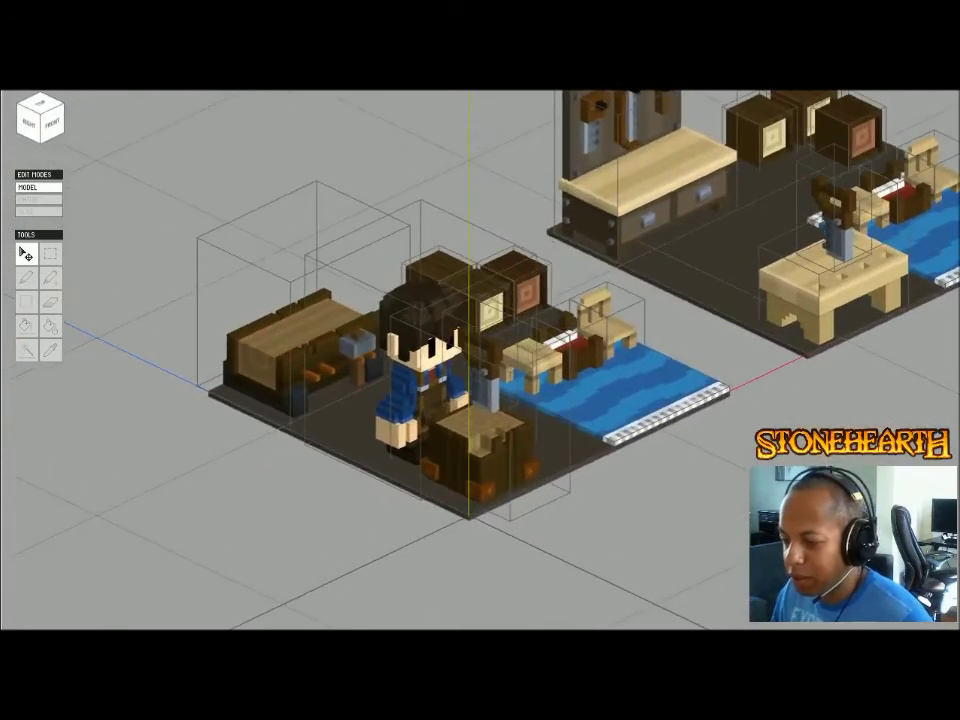
middle_click_drag(546, 300, 632, 305)
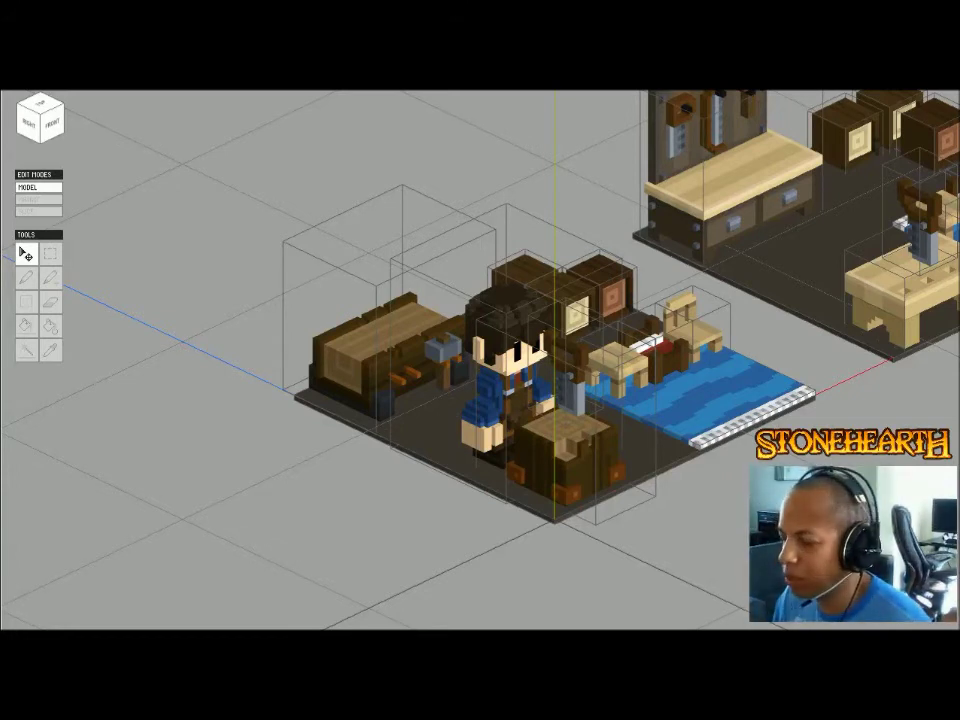
scroll(562, 480, "up", 1)
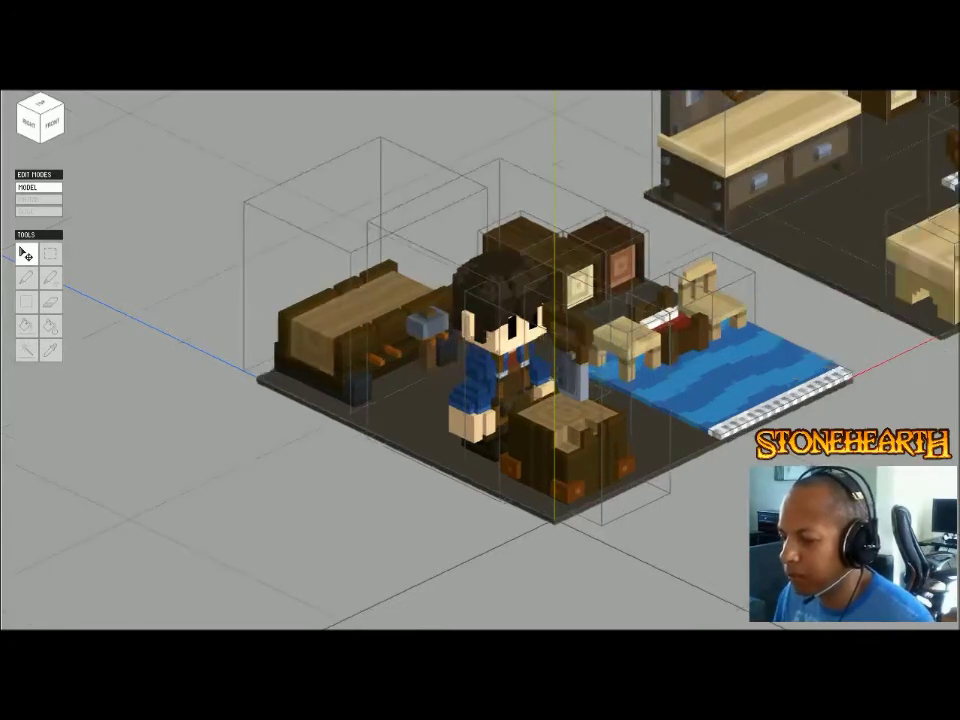
- Resize the matrix of the bracketed log block in front of the carpenter to a width of 18
double_click(568, 462)
scroll(600, 430, "up", 5)
right_click_drag(600, 430, 620, 440)
key("Tab")
scroll(620, 440, "down", 4)
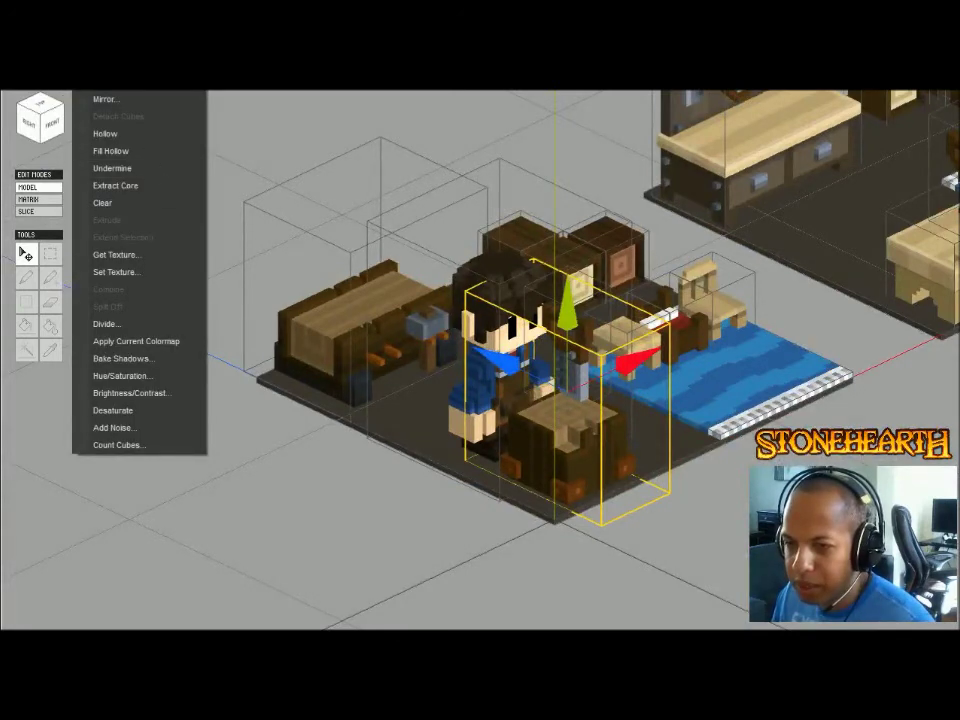
left_click(108, 82)
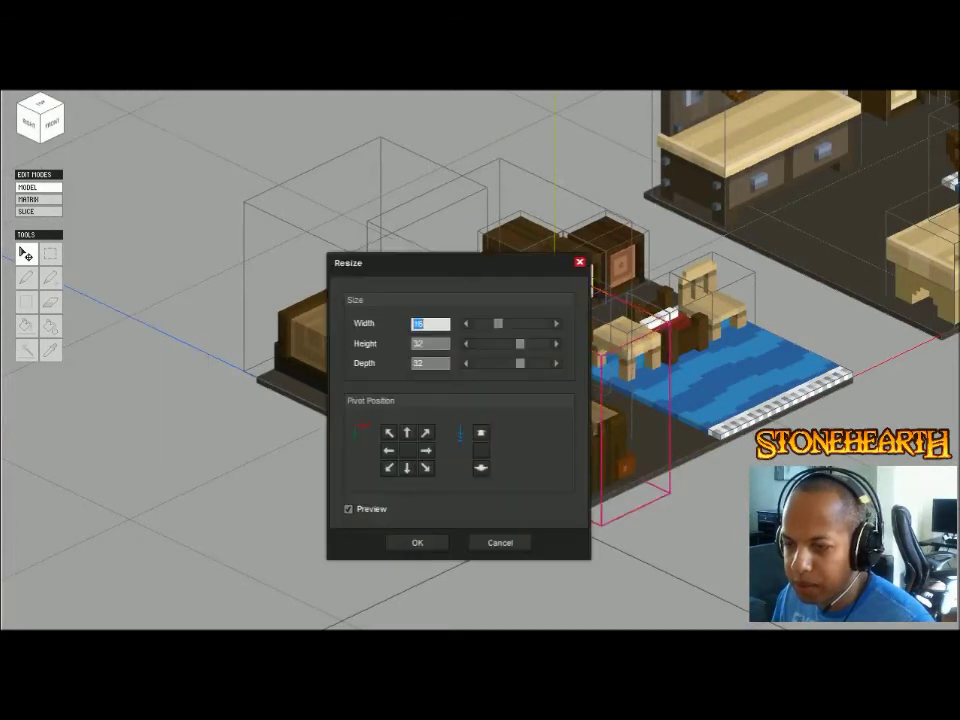
double_click(424, 344)
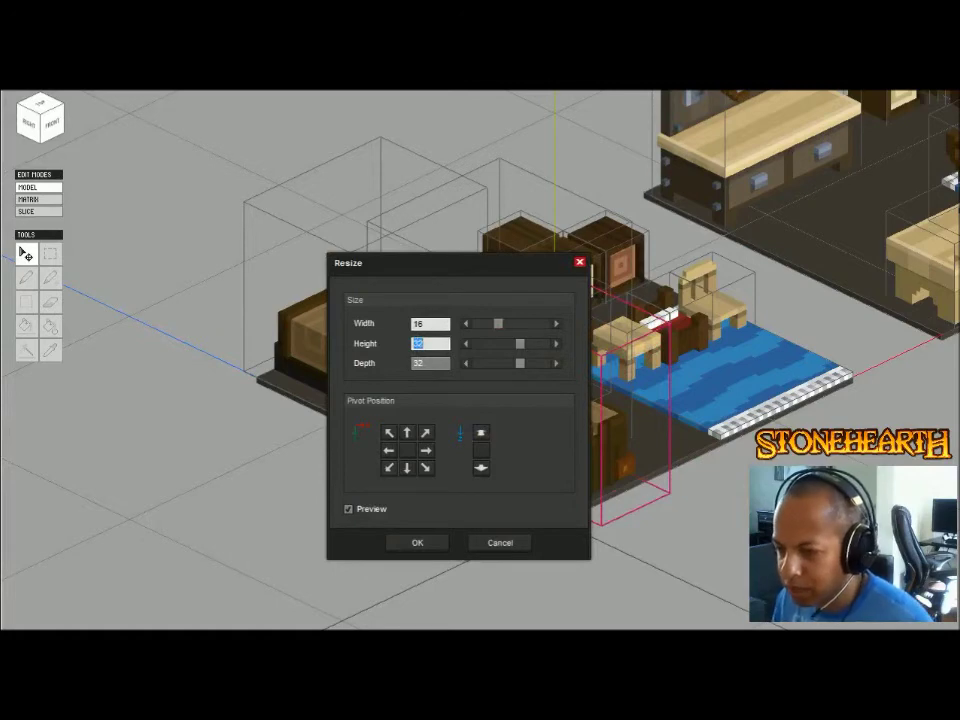
double_click(420, 324)
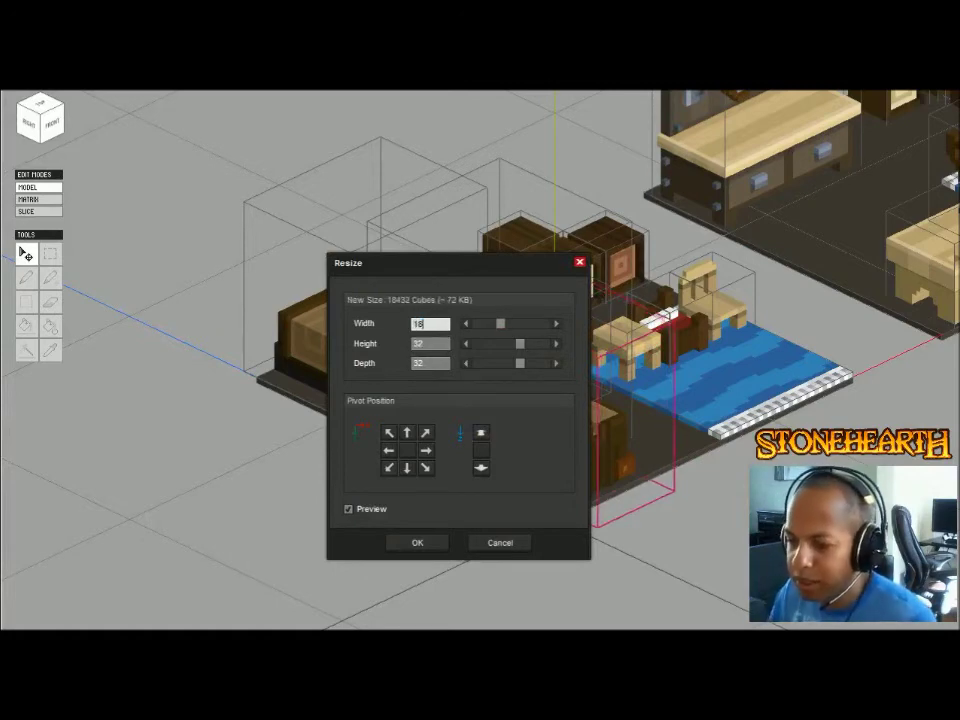
key("Return")
- Add a protruding stud cube over the light centre mark on both faces of each front corner bracket of the log block
key("Tab")
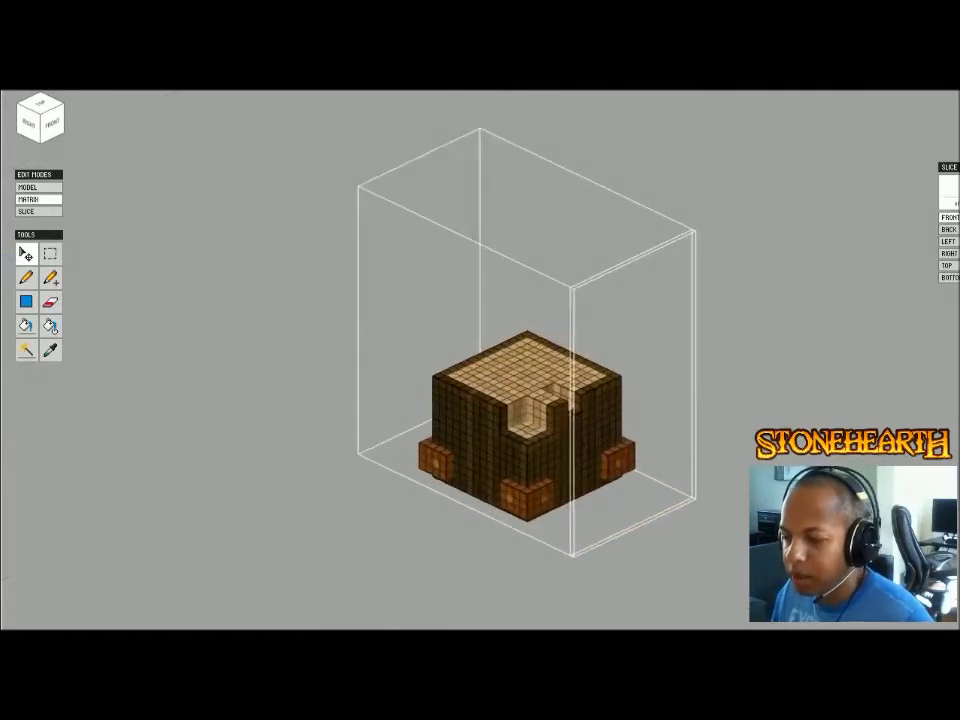
scroll(554, 328, "up", 3)
right_click_drag(554, 380, 500, 380)
middle_click_drag(500, 410, 554, 220)
scroll(560, 320, "up", 1)
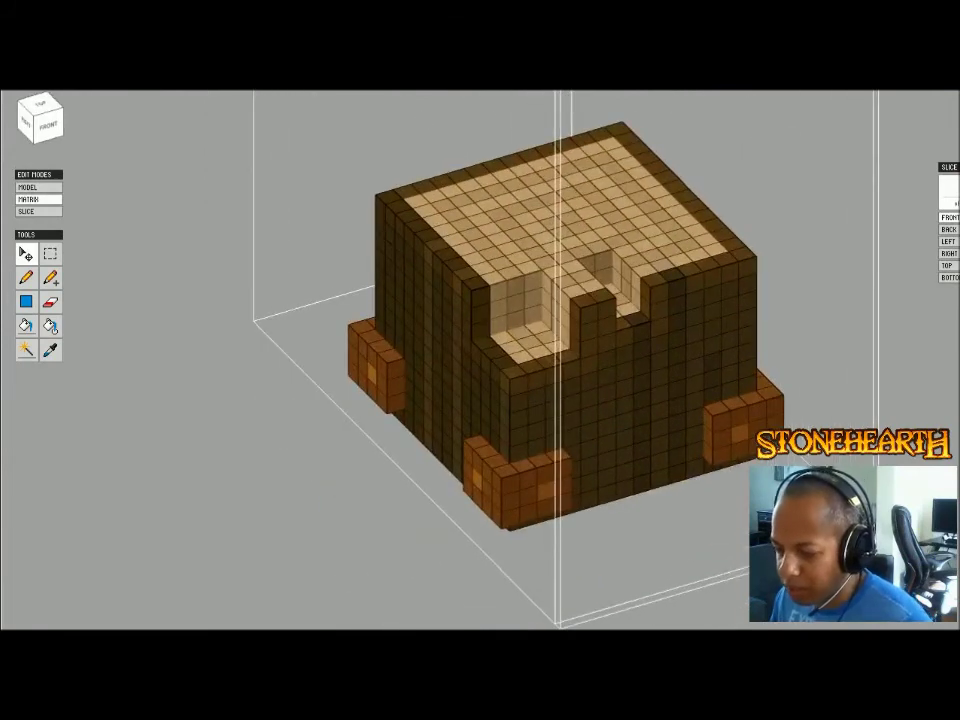
key("3")
key("4")
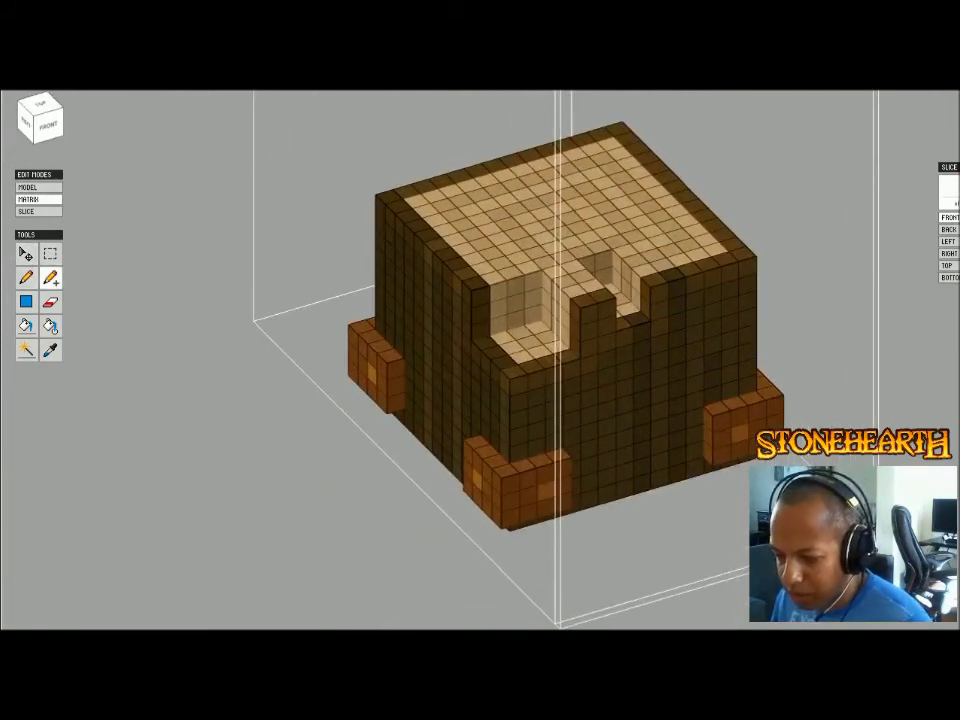
left_click(545, 490)
left_click(477, 480)
right_click_drag(477, 480, 340, 476)
left_click(641, 484)
right_click_drag(641, 484, 510, 490)
left_click(568, 489)
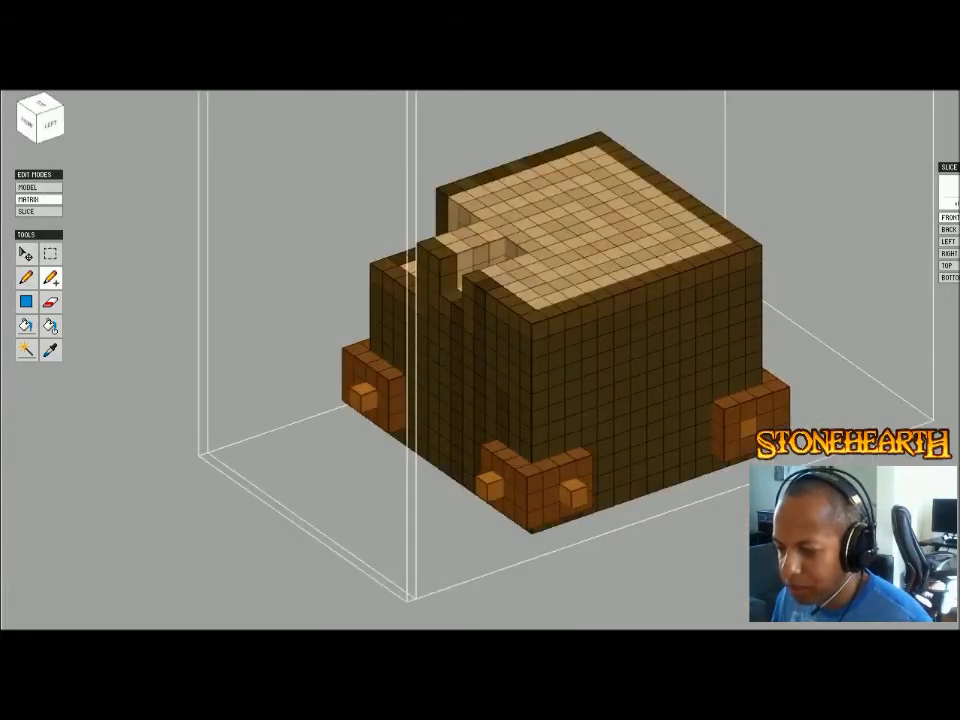
- Add matching stud cubes to both faces of each back corner bracket and return to the workshop scene
right_click_drag(578, 490, 450, 485)
left_click(704, 466)
right_click_drag(528, 350, 385, 335)
left_click(563, 489)
right_click_drag(563, 489, 507, 496)
left_click(695, 464)
right_click_drag(695, 464, 362, 515)
left_click(551, 490)
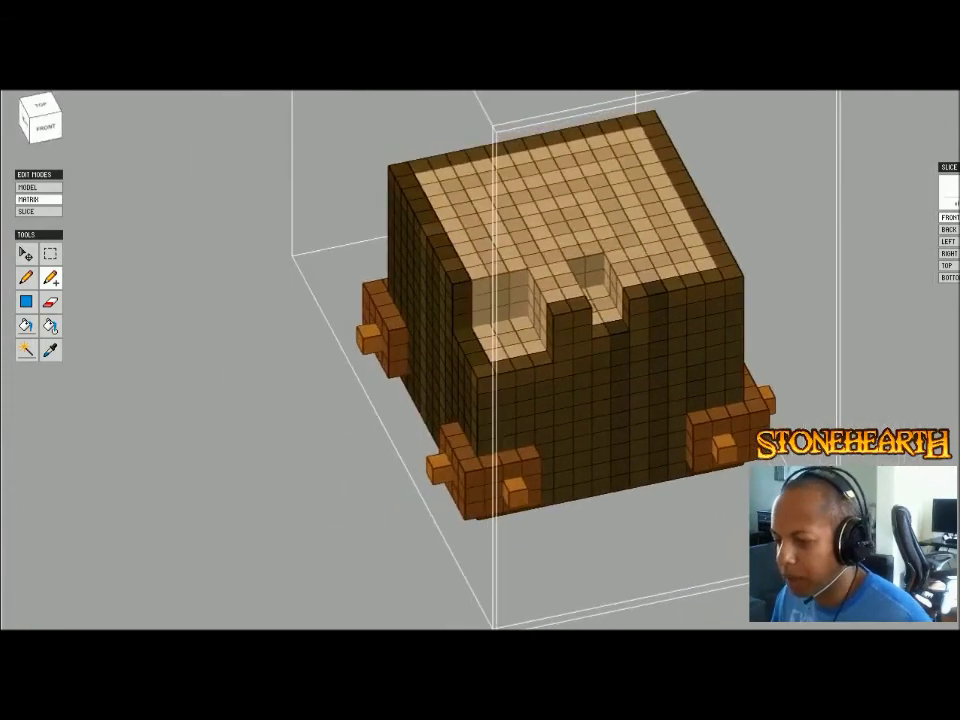
right_click_drag(455, 535, 520, 575)
key("Tab")
scroll(555, 560, "down", 6)
left_click(555, 560)
scroll(520, 575, "up", 5)
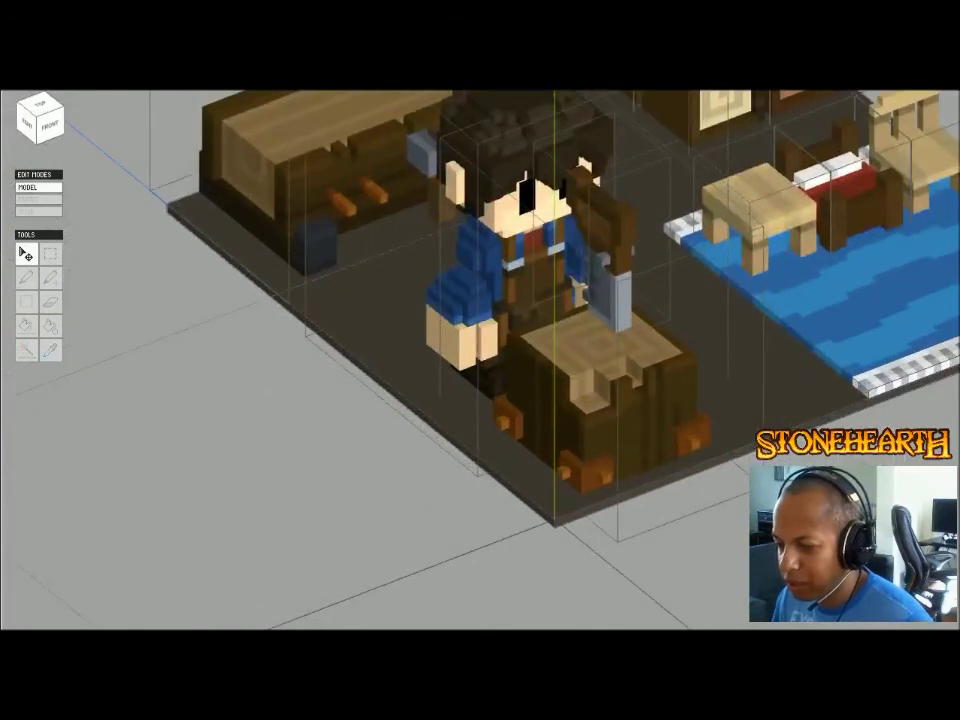
- Try moving the stud on the front corner bracket's right-side face one cube closer to the block's corner
key("Tab")
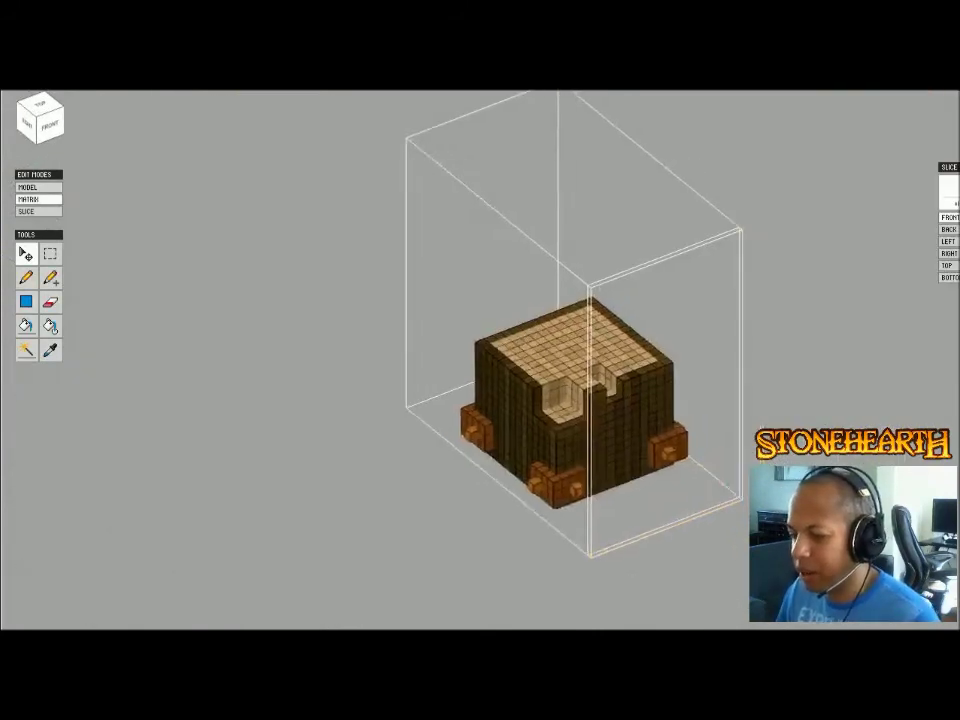
right_click_drag(600, 390, 545, 370)
key("p")
left_click(535, 571)
key("a")
left_click(535, 571)
right_click_drag(535, 571, 660, 550)
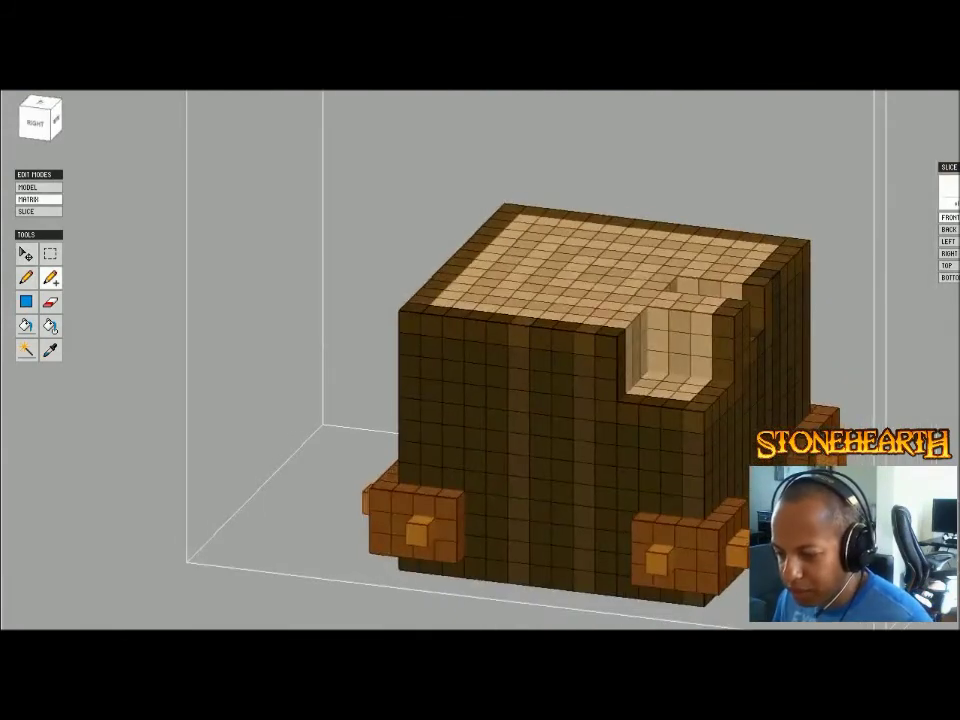
left_click(679, 564)
key("e")
left_click(658, 561)
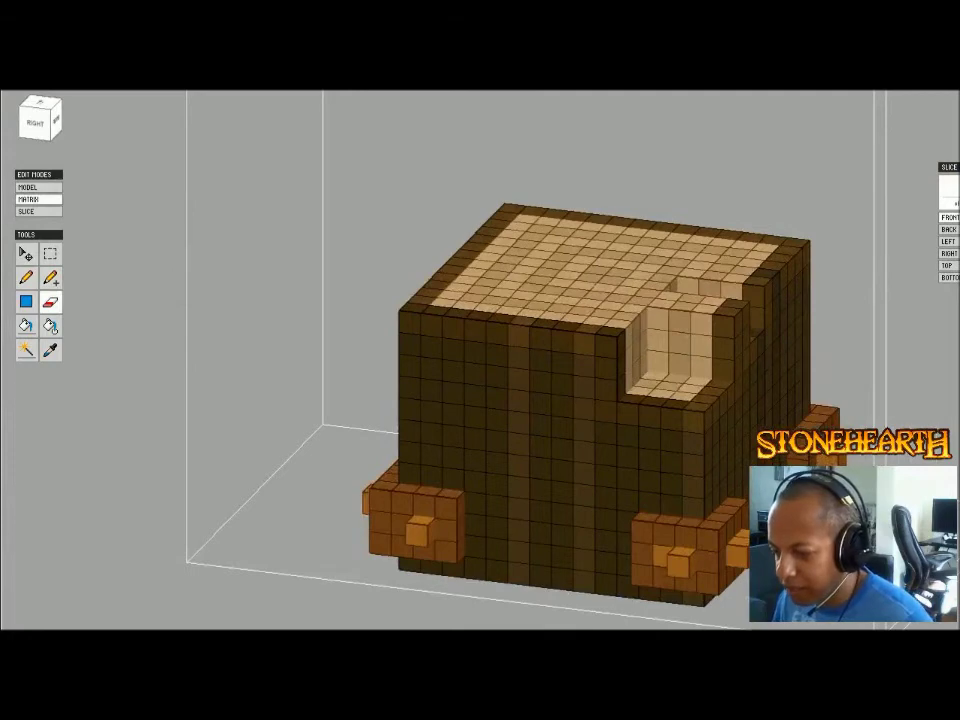
key("p")
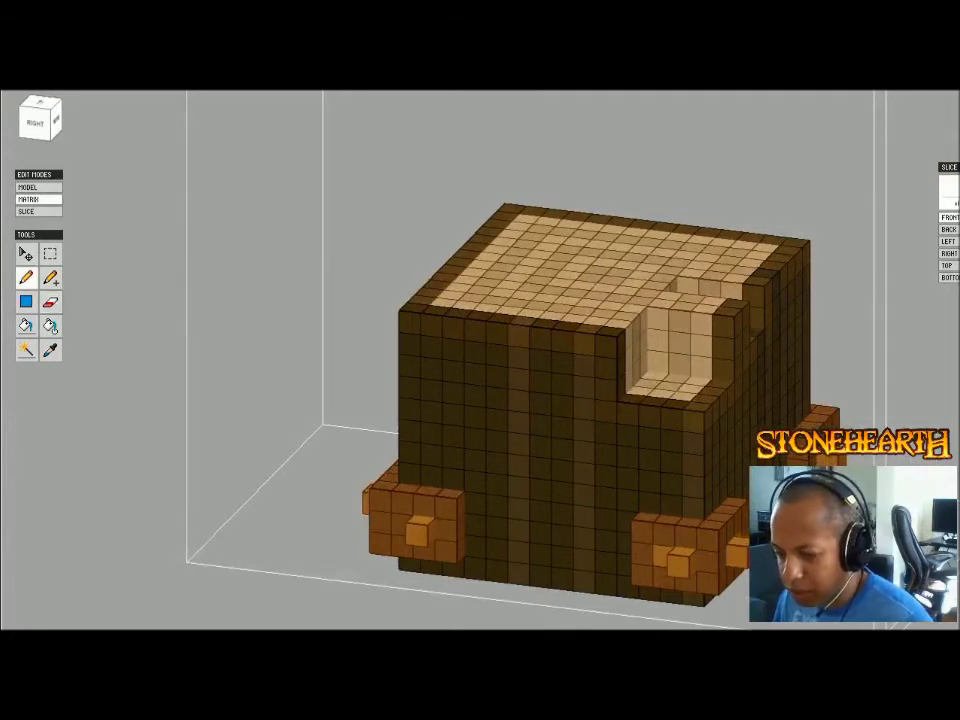
mouse_move(497, 416)
right_mouse_down()
mouse_move(370, 412)
mouse_move(519, 420)
right_mouse_up()
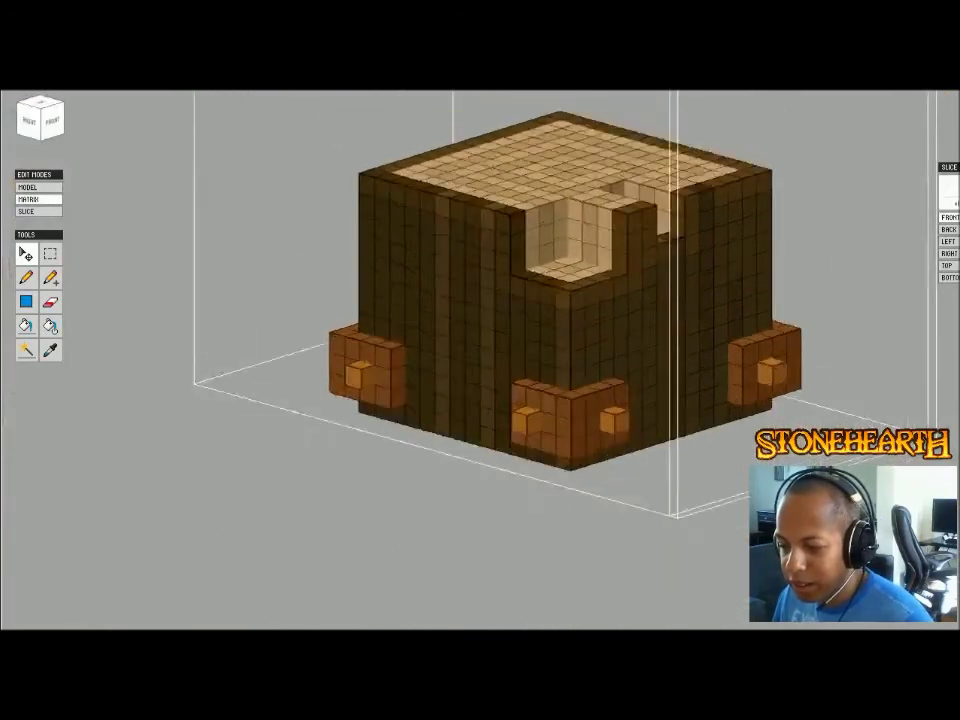
- Paint the bark cubes directly beneath the log block's corner brackets a darker brown as shading
right_click_drag(480, 360, 505, 270)
key("b")
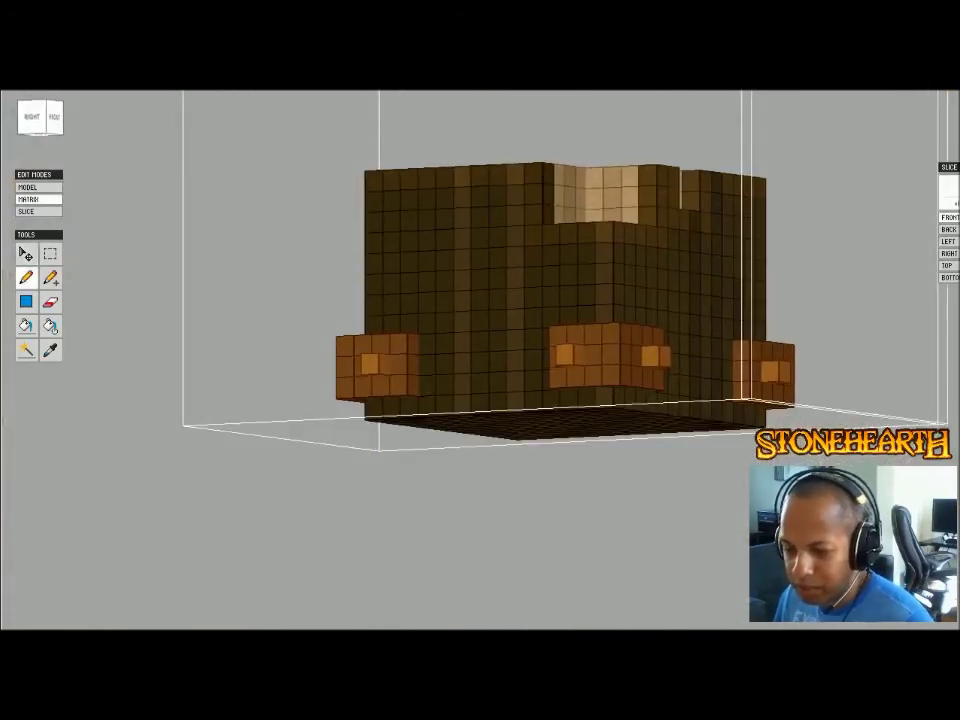
key("c")
left_click(497, 144)
left_click_drag(497, 144, 493, 146)
left_click(492, 207)
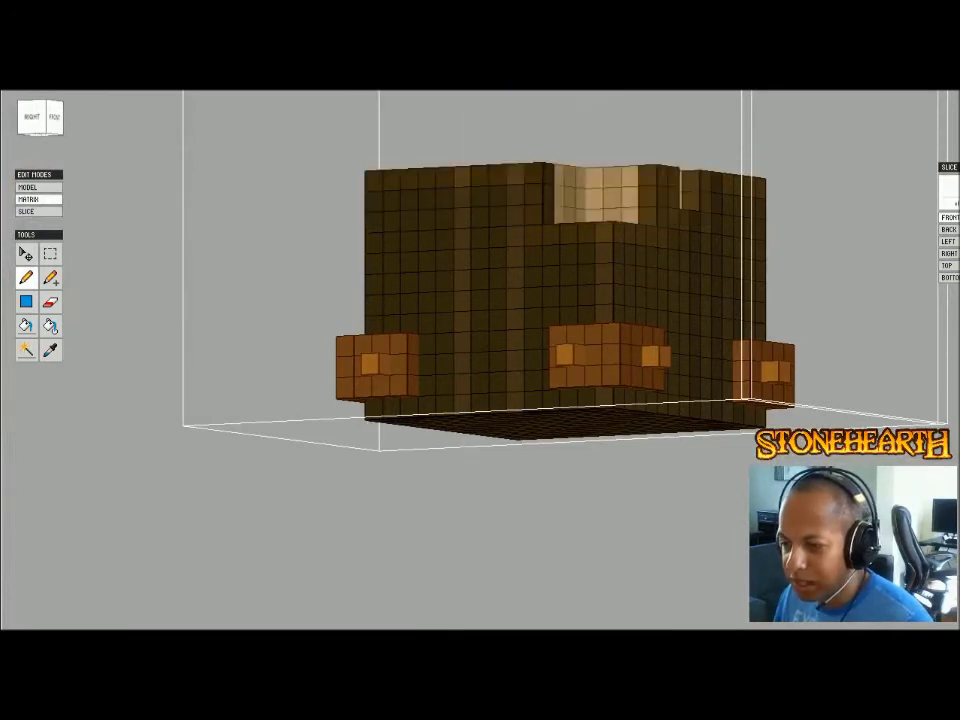
right_click_drag(492, 207, 492, 240)
right_click_drag(500, 330, 610, 310)
mouse_move(689, 404)
right_mouse_down()
mouse_move(590, 437)
mouse_move(495, 420)
mouse_move(220, 422)
right_mouse_up()
left_click_drag(523, 426, 545, 426)
right_click_drag(545, 426, 490, 426)
left_click(657, 427)
right_click_drag(515, 320, 412, 318)
left_click_drag(528, 426, 546, 426)
right_click_drag(546, 426, 615, 490)
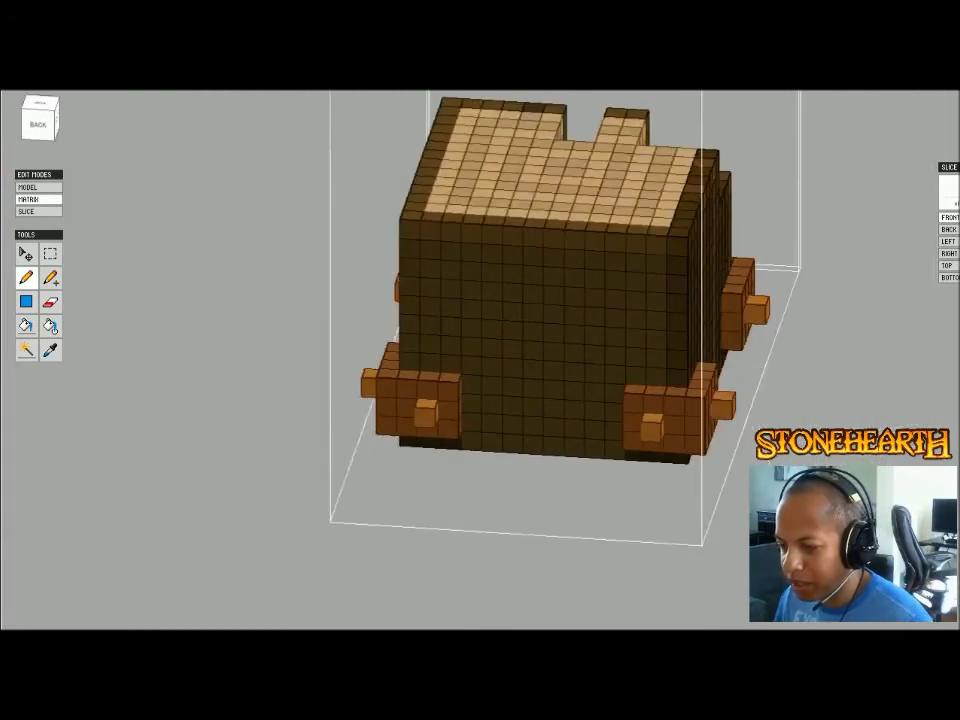
- Return to the workshop scene and inspect the studded log block in front of the carpenter
key("Tab")
left_click(330, 460)
right_click_drag(330, 460, 358, 454)
scroll(358, 454, "down", 3)
right_click_drag(594, 288, 563, 300)
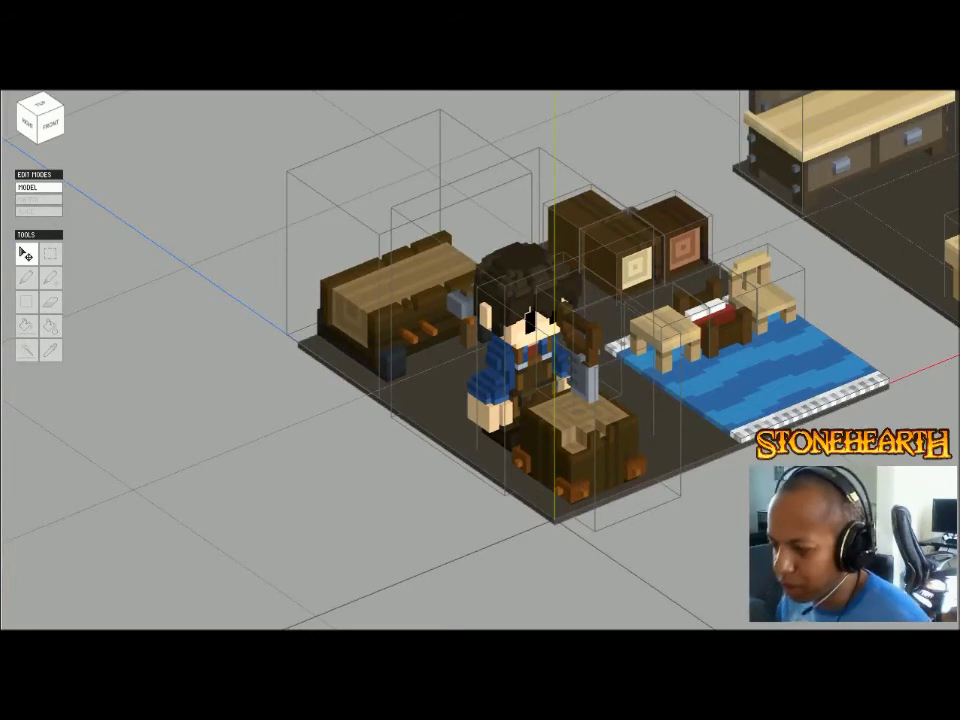
scroll(563, 300, "up", 2)
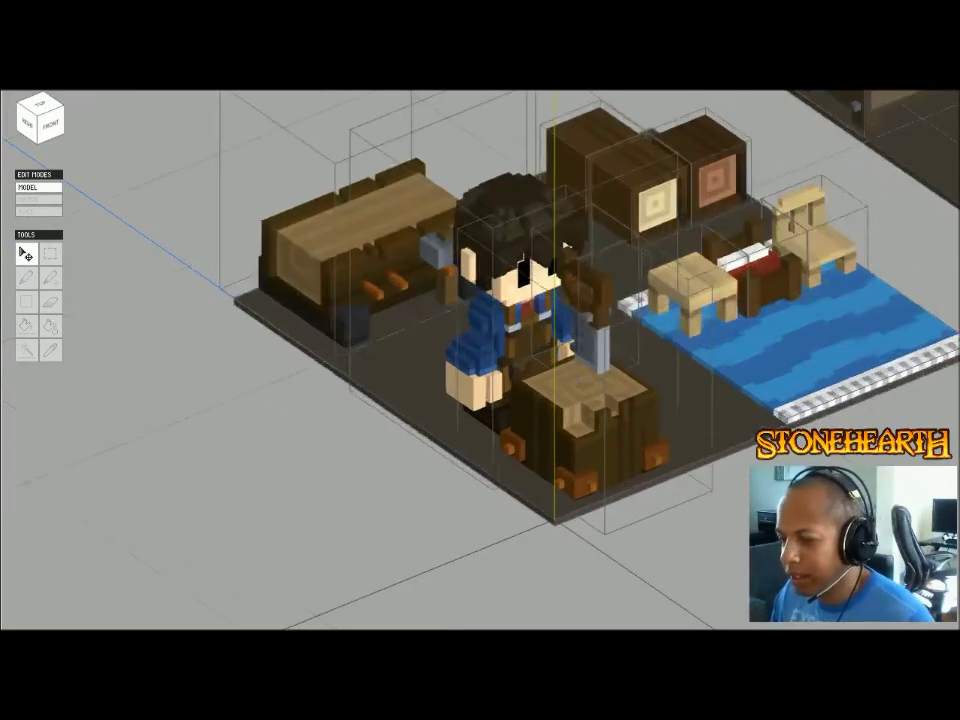
right_click_drag(563, 300, 590, 308)
left_click(590, 425)
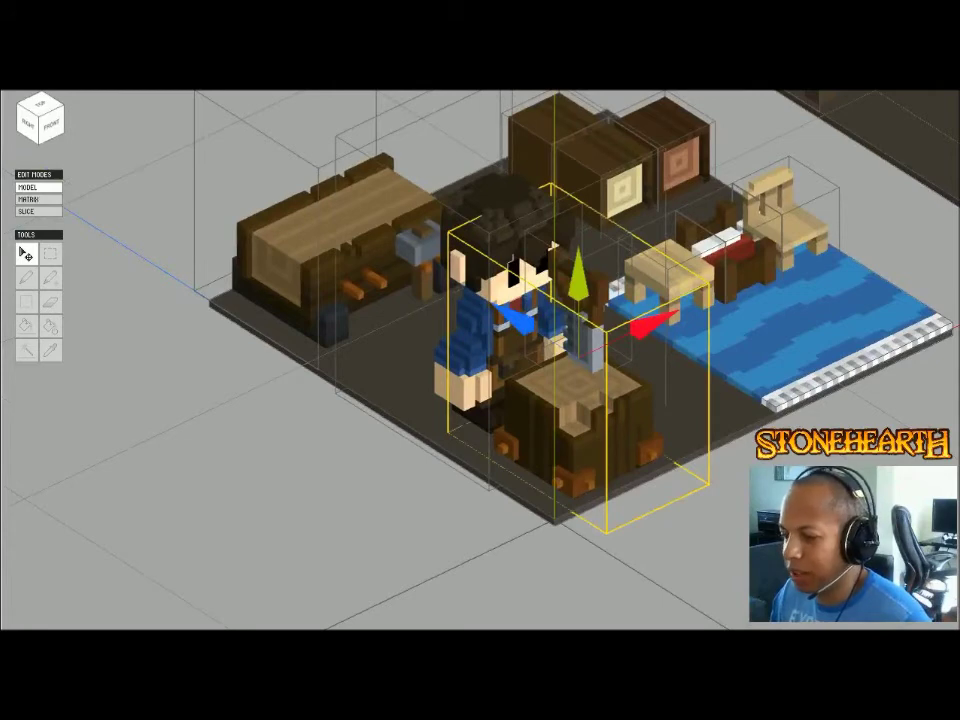
scroll(555, 360, "down", 3)
right_click_drag(555, 360, 510, 360)
key("Escape")
scroll(550, 350, "up", 1)
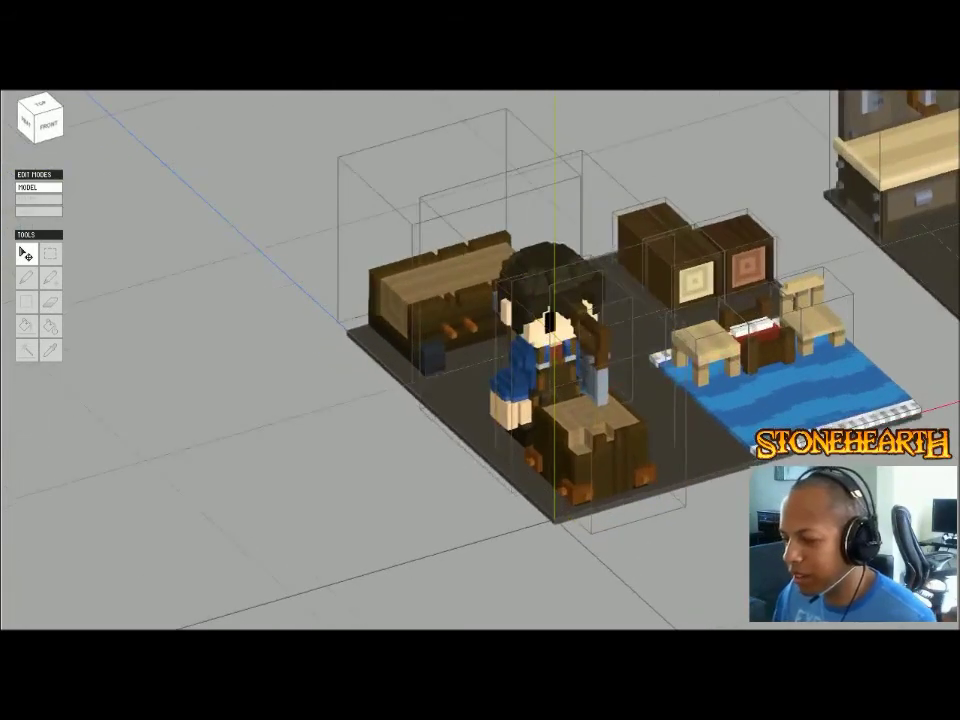
right_click_drag(550, 350, 590, 351)
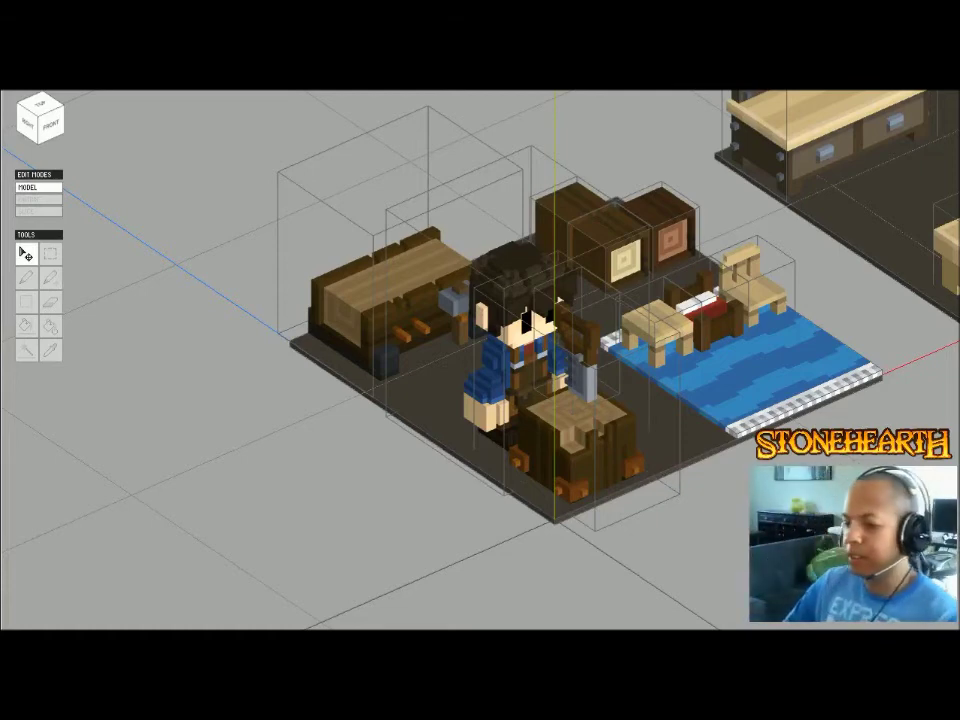
- Survey both workshop layouts and the separate log block with a tool, and inspect the log workbench behind the carpenter
middle_click_drag(560, 330, 340, 465)
scroll(480, 360, "down", 3)
right_click_drag(440, 400, 445, 332)
middle_click_drag(445, 332, 580, 295)
scroll(580, 295, "down", 3)
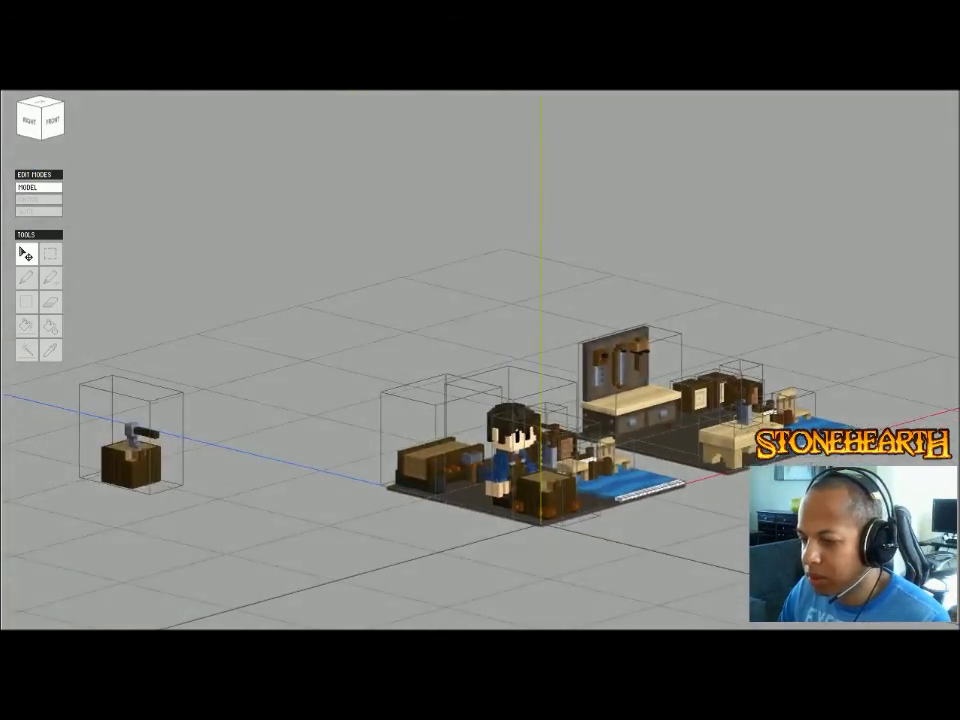
scroll(540, 520, "up", 5)
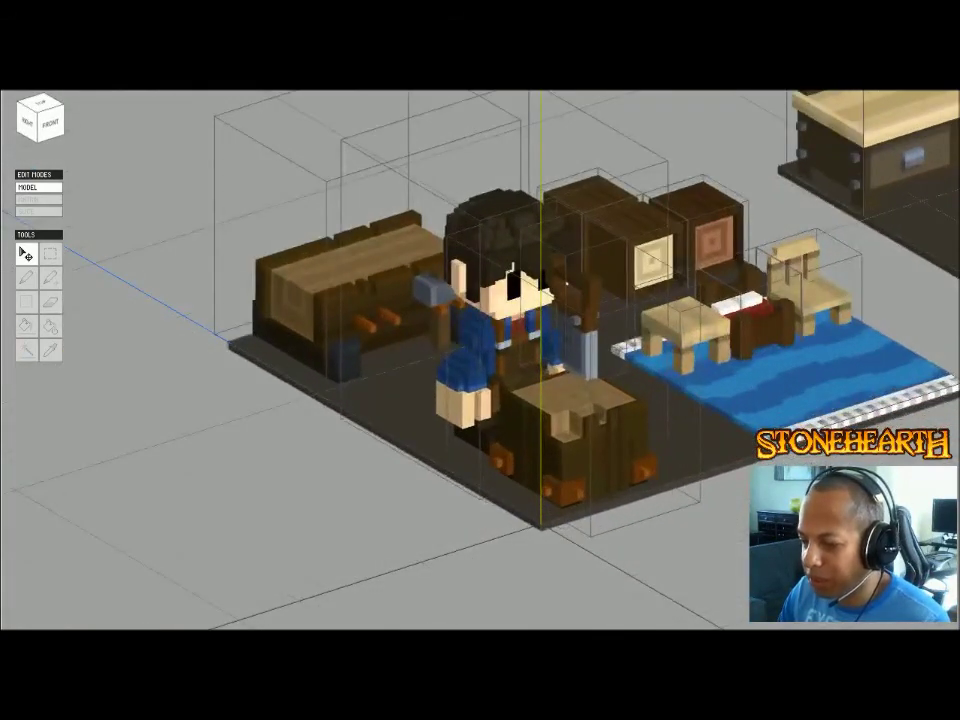
right_click_drag(480, 400, 460, 415)
scroll(402, 575, "down", 2)
double_click(368, 328)
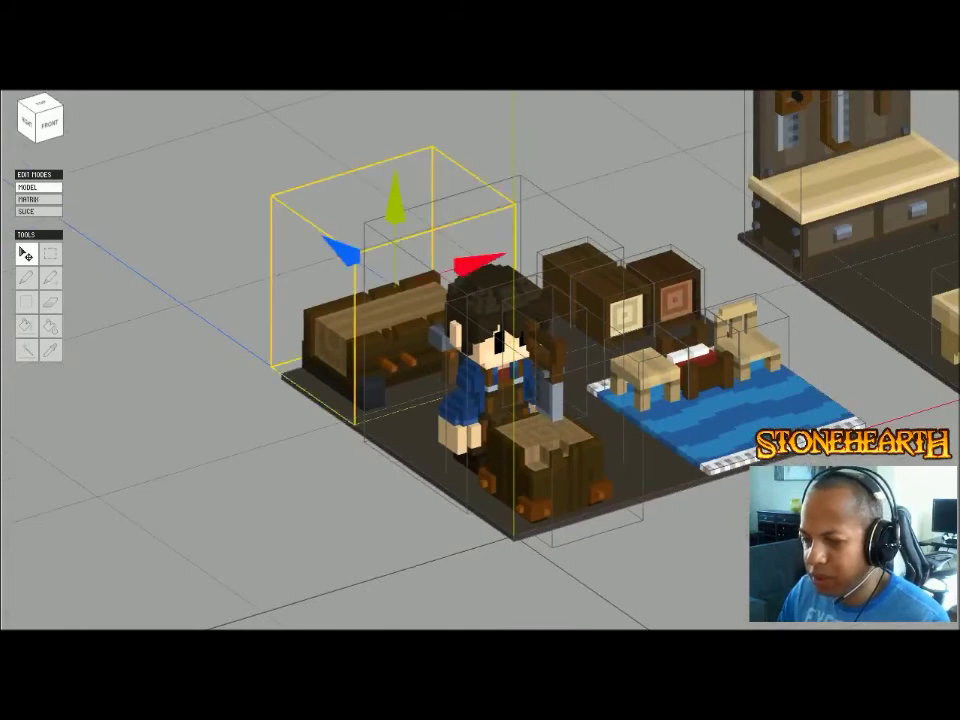
scroll(480, 360, "up", 1)
right_click_drag(440, 380, 500, 372)
key("Tab")
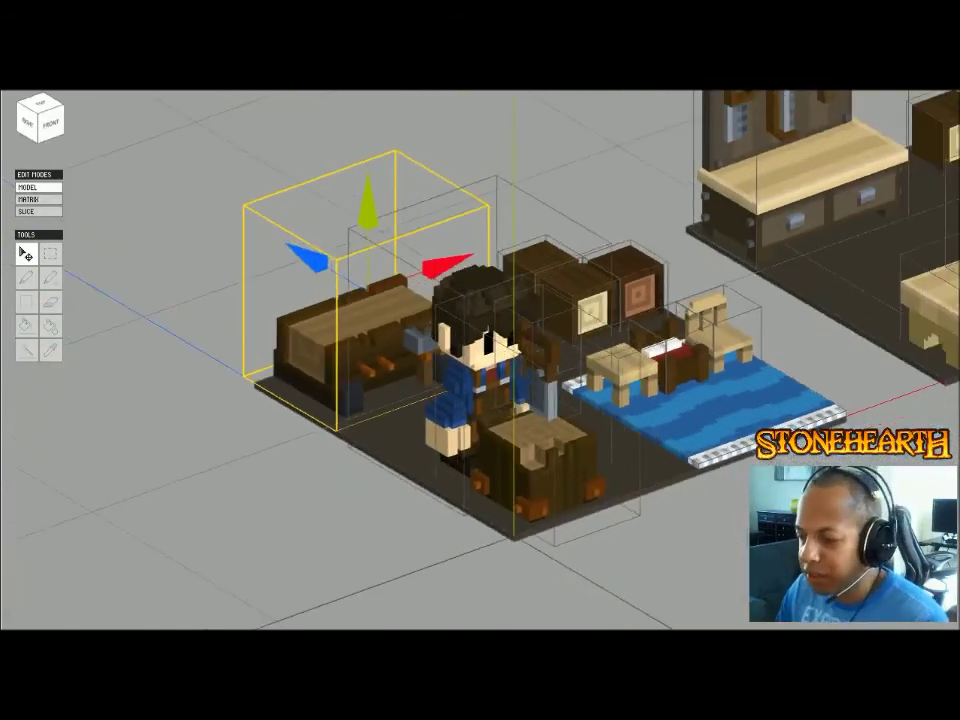
key("ctrl+d")
scroll(480, 360, "down", 2)
right_click_drag(494, 354, 509, 350)
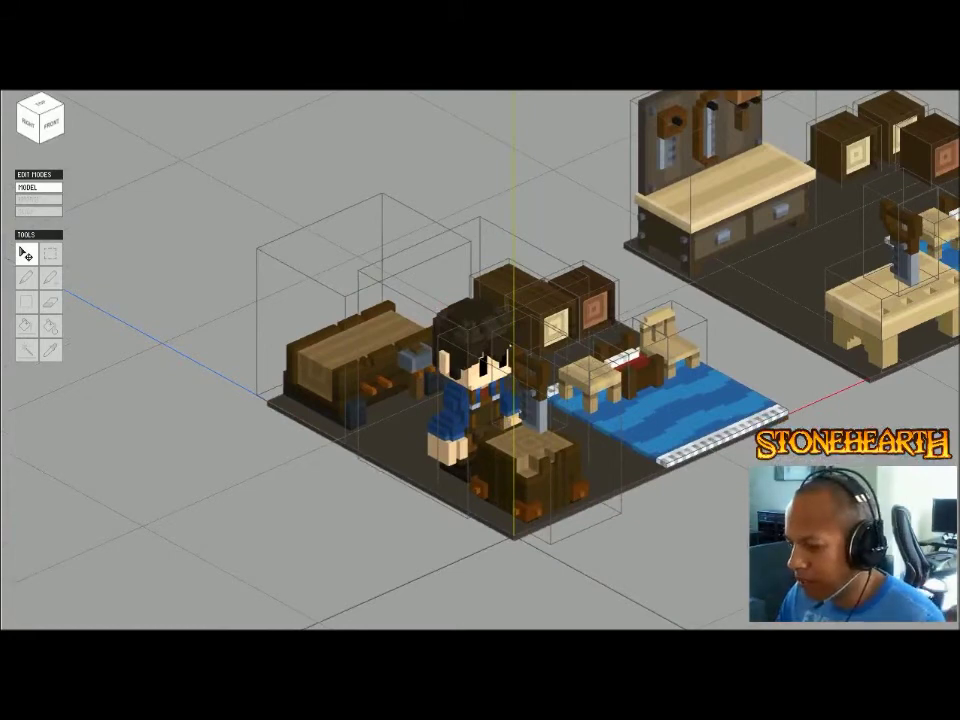
- Examine the cubes of the pale four-holed workbench in the other layout and compare it with the log-style workshop
scroll(480, 360, "down", 2)
middle_click_drag(514, 354, 396, 378)
scroll(396, 378, "up", 3)
right_click_drag(396, 378, 416, 362)
middle_click_drag(420, 384, 361, 385)
scroll(361, 385, "up", 3)
double_click(810, 238)
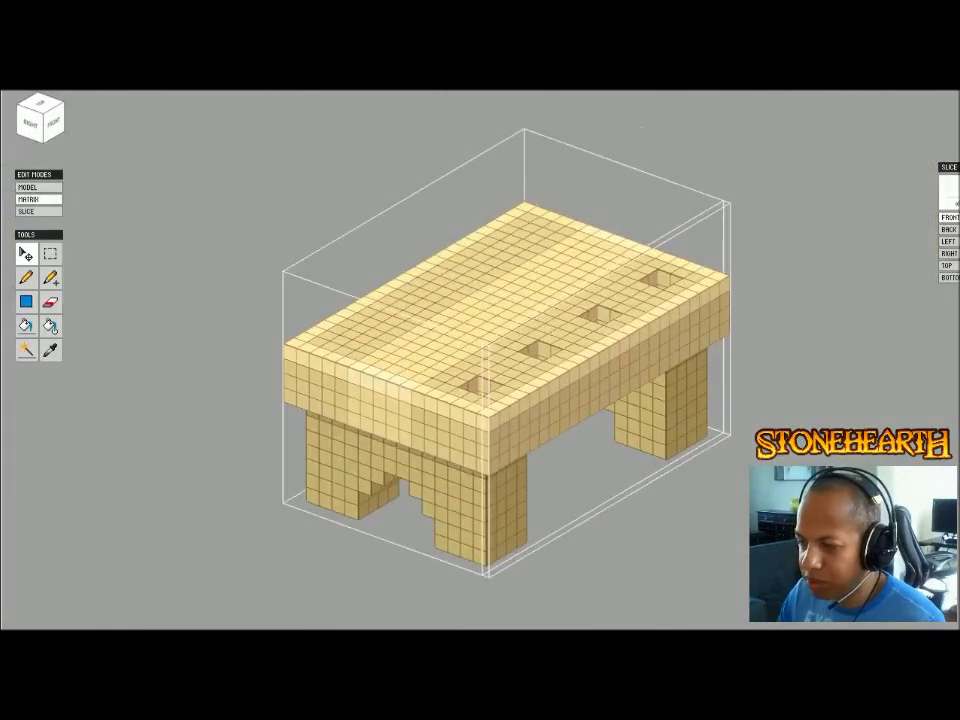
mouse_move(480, 380)
right_mouse_down()
mouse_move(448, 388)
mouse_move(466, 384)
right_mouse_up()
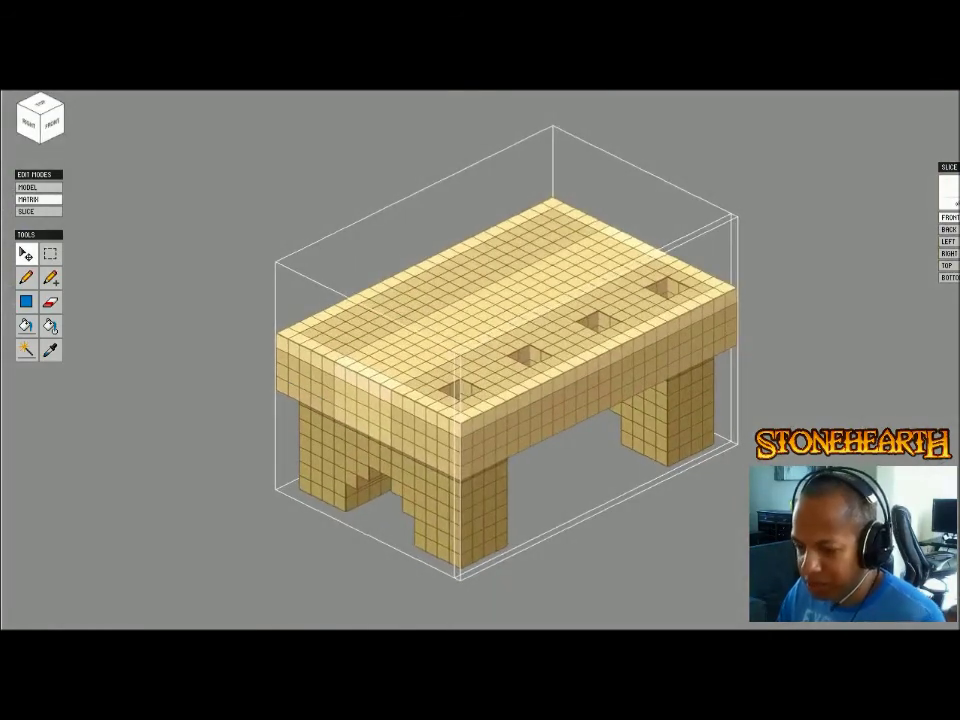
key("Tab")
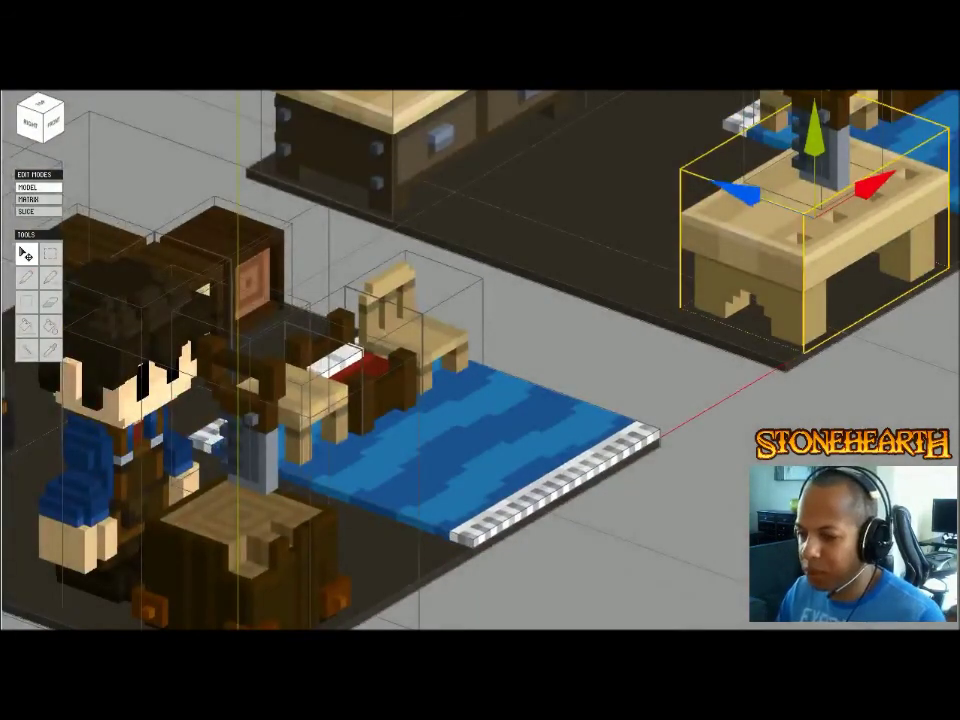
scroll(480, 384, "down", 4)
middle_click_drag(480, 384, 593, 306)
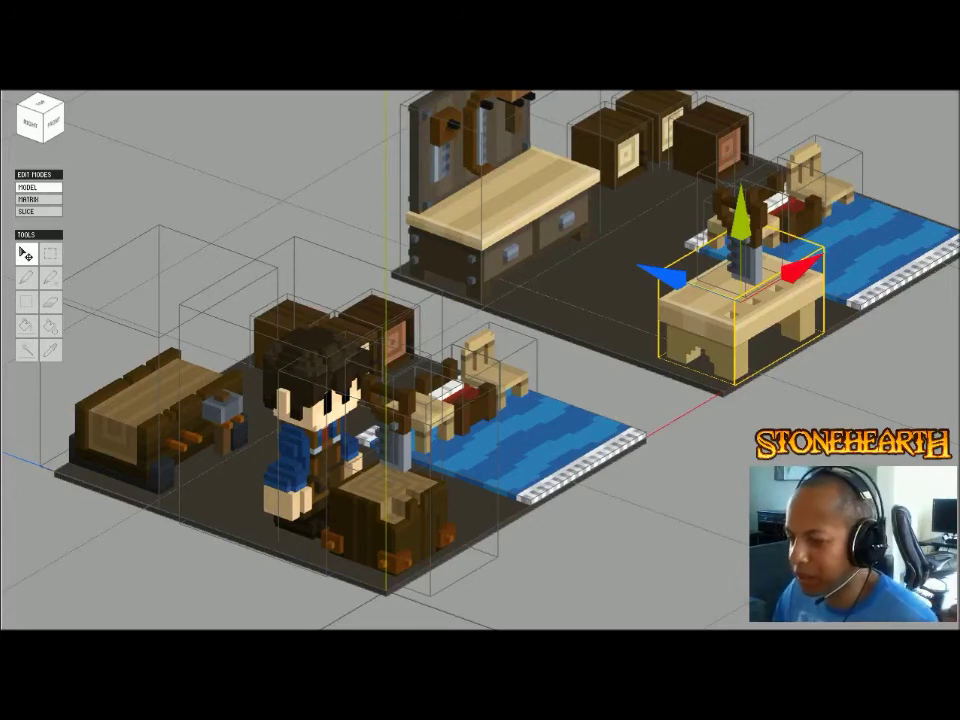
scroll(480, 360, "up", 3)
right_click_drag(480, 360, 455, 362)
middle_click_drag(455, 362, 244, 400)
key("Tab")
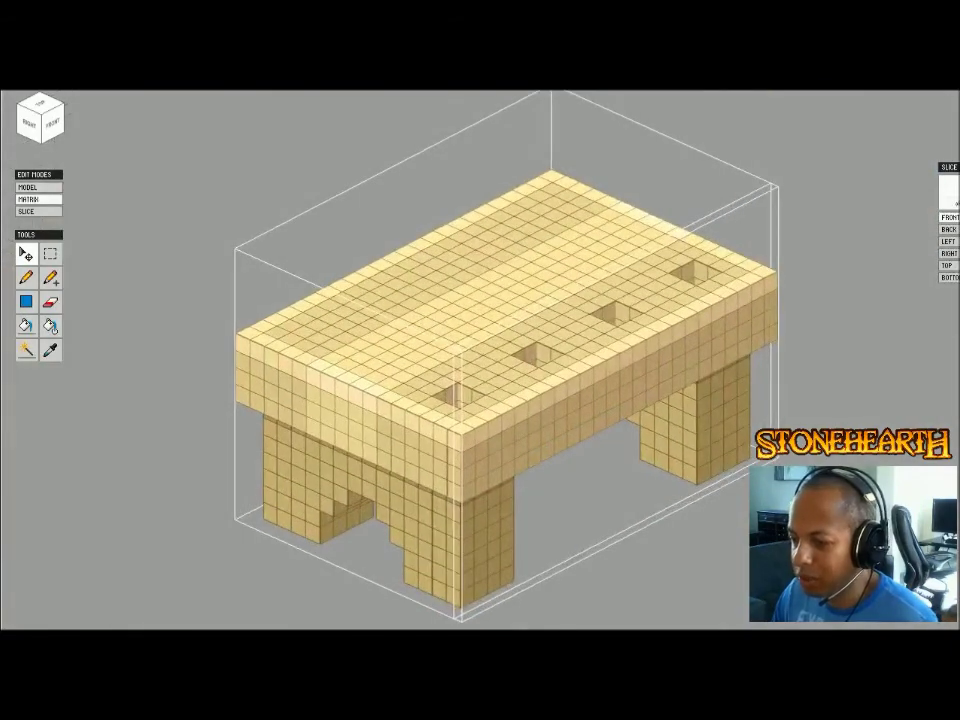
right_click_drag(480, 360, 467, 360)
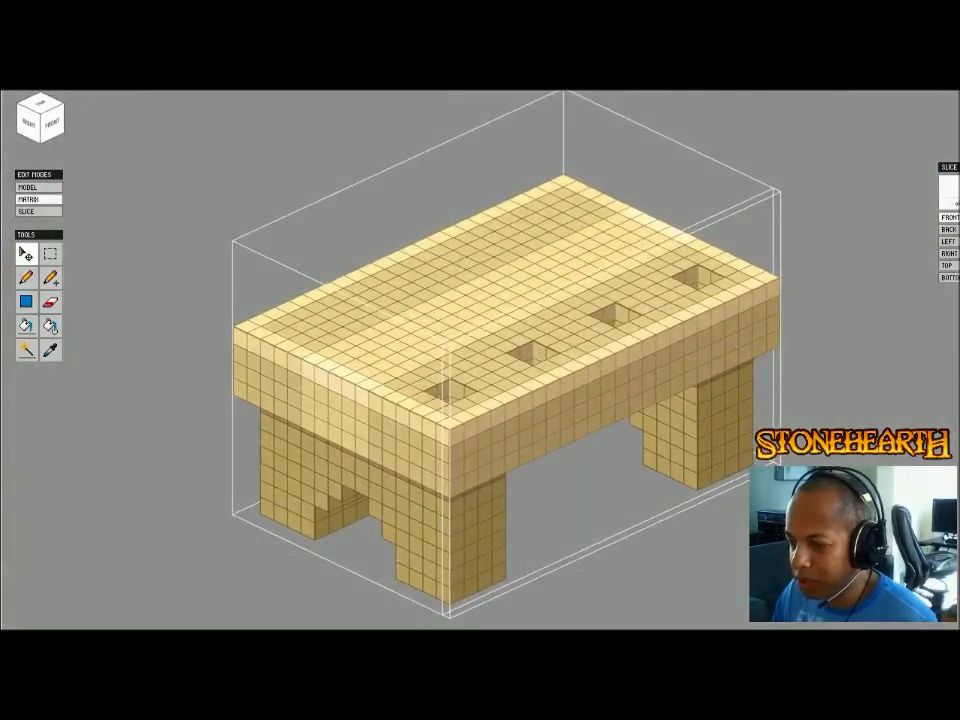
key("Tab")
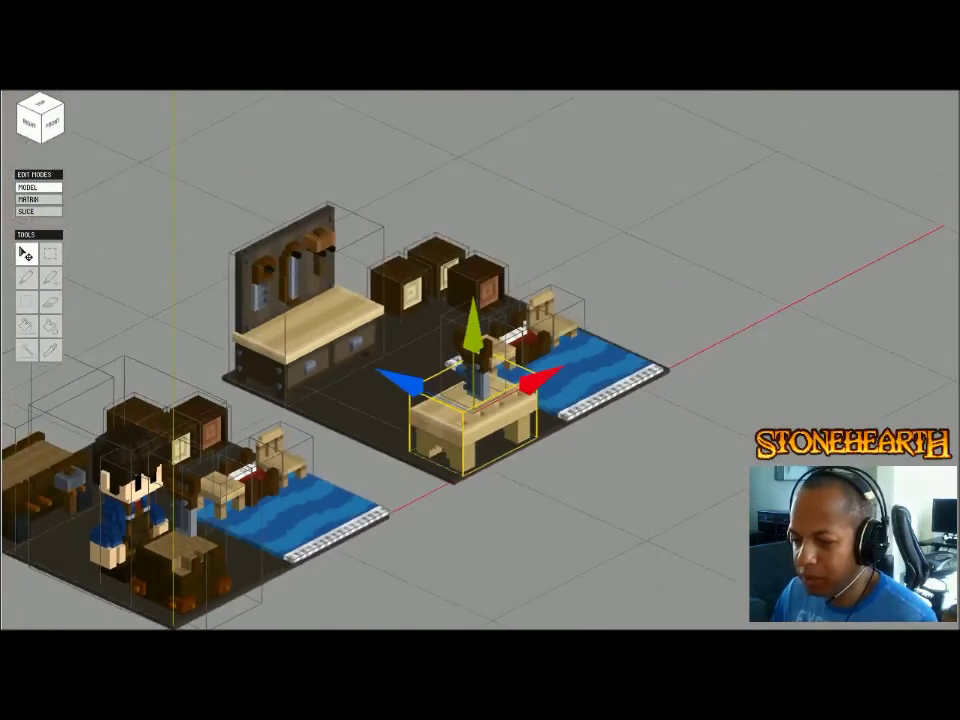
- Compare the two workshop layouts side by side and look closely at the carpenter's log-style one
middle_click_drag(370, 460, 640, 365)
mouse_move(640, 365)
right_mouse_down()
mouse_move(622, 349)
mouse_move(645, 373)
right_mouse_up()
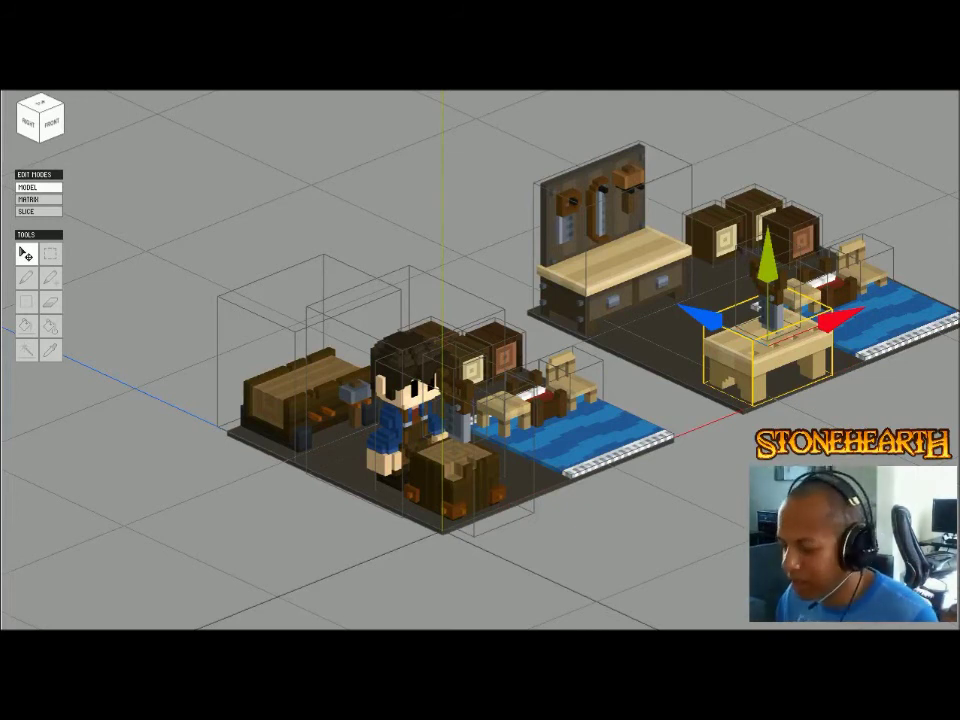
key("Escape")
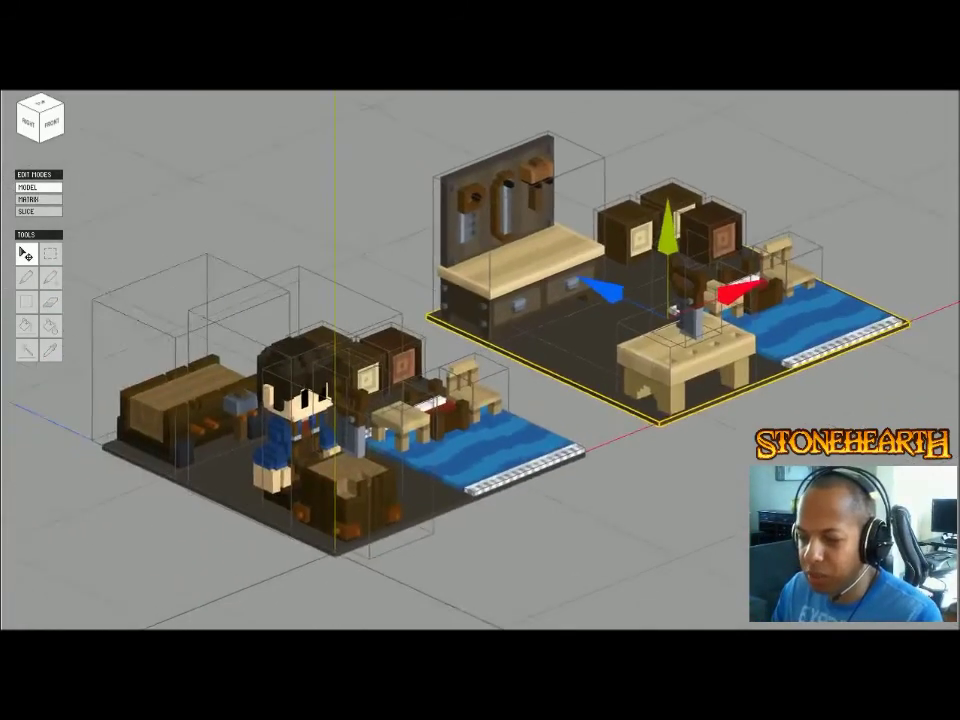
scroll(440, 400, "up", 5)
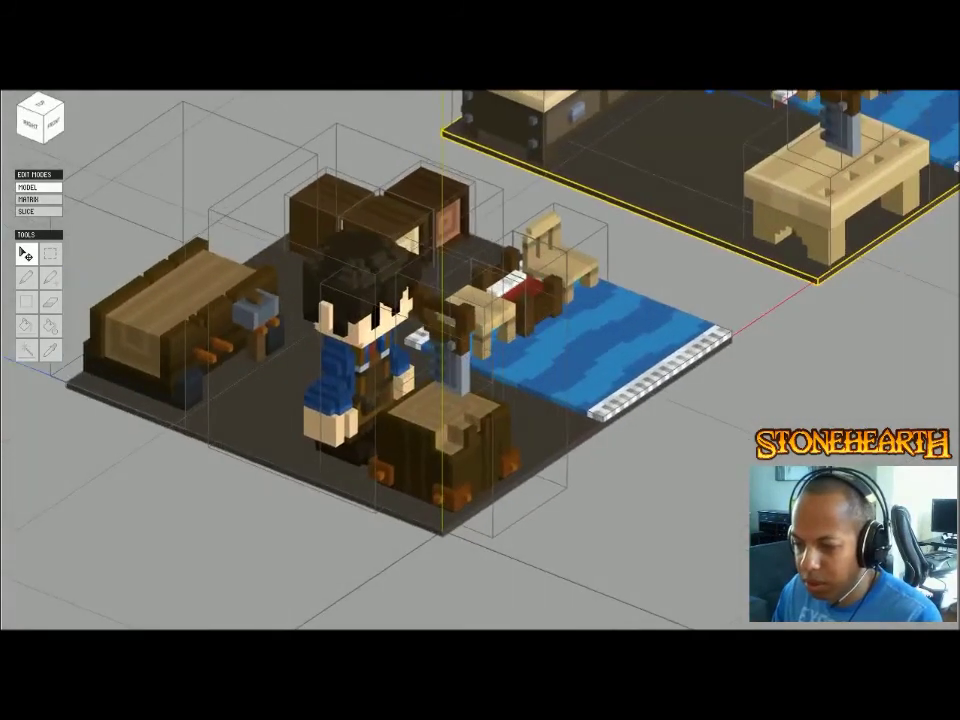
right_click_drag(290, 340, 225, 320)
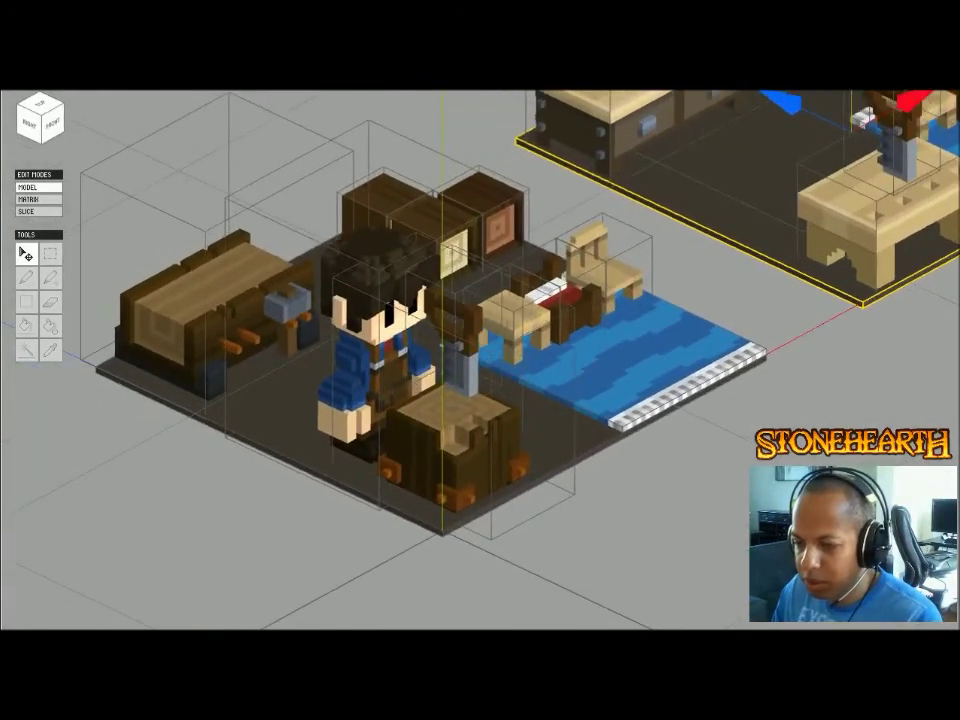
- Try scattering single pale yellow cubes over the tabletop of the log-style workbench, and return to the workshop scene
double_click(205, 305)
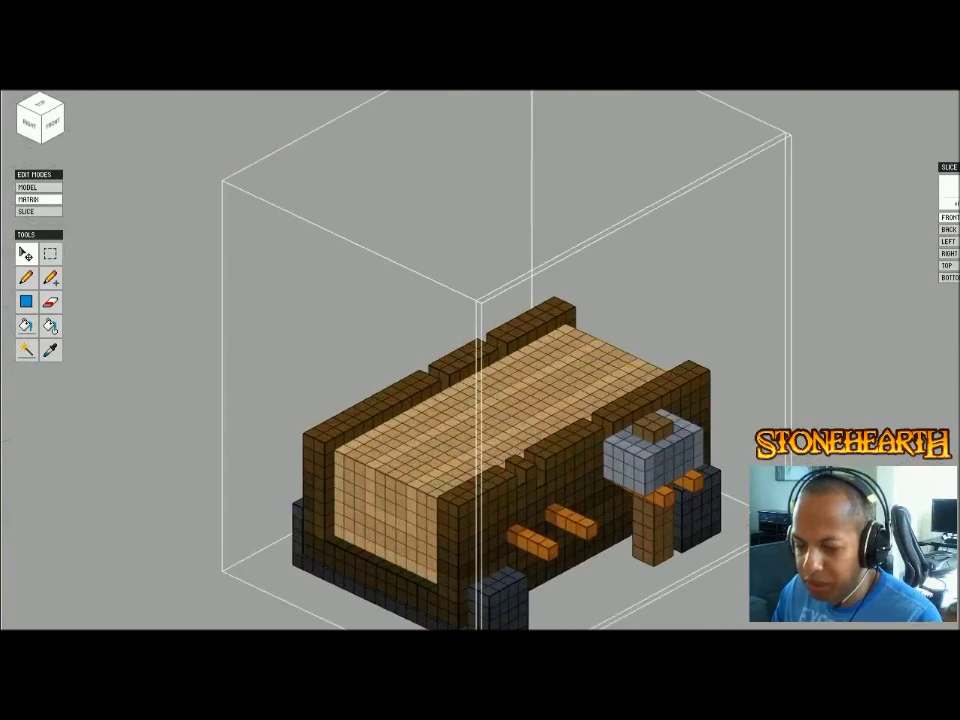
scroll(513, 353, "up", 3)
key("a")
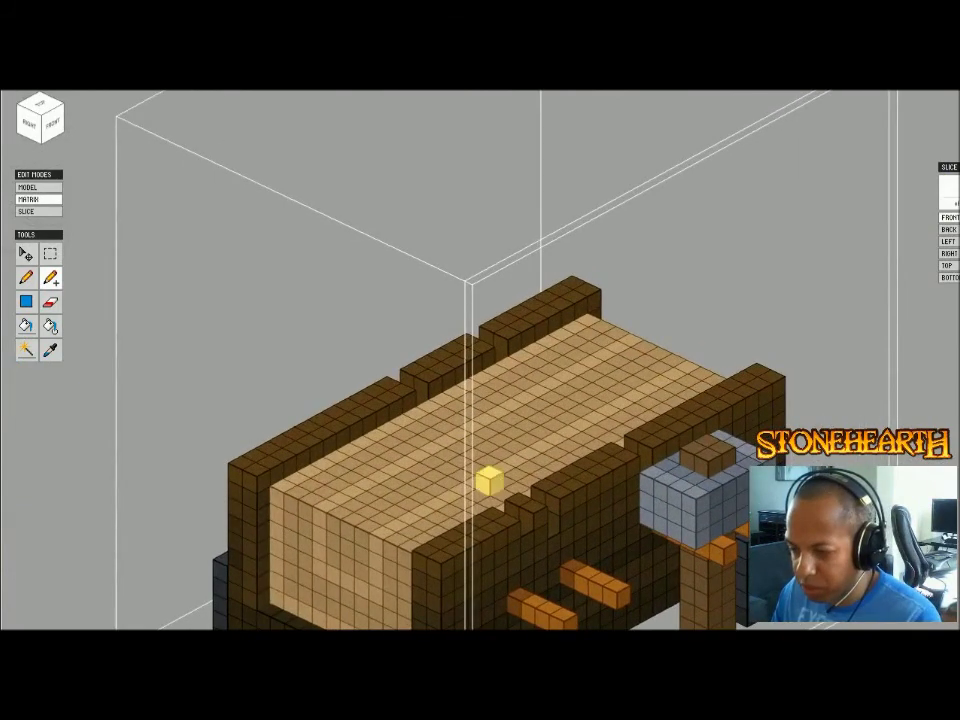
right_click_drag(489, 480, 597, 490)
left_click(570, 489)
left_click(540, 500)
left_click(538, 440)
left_click(507, 462)
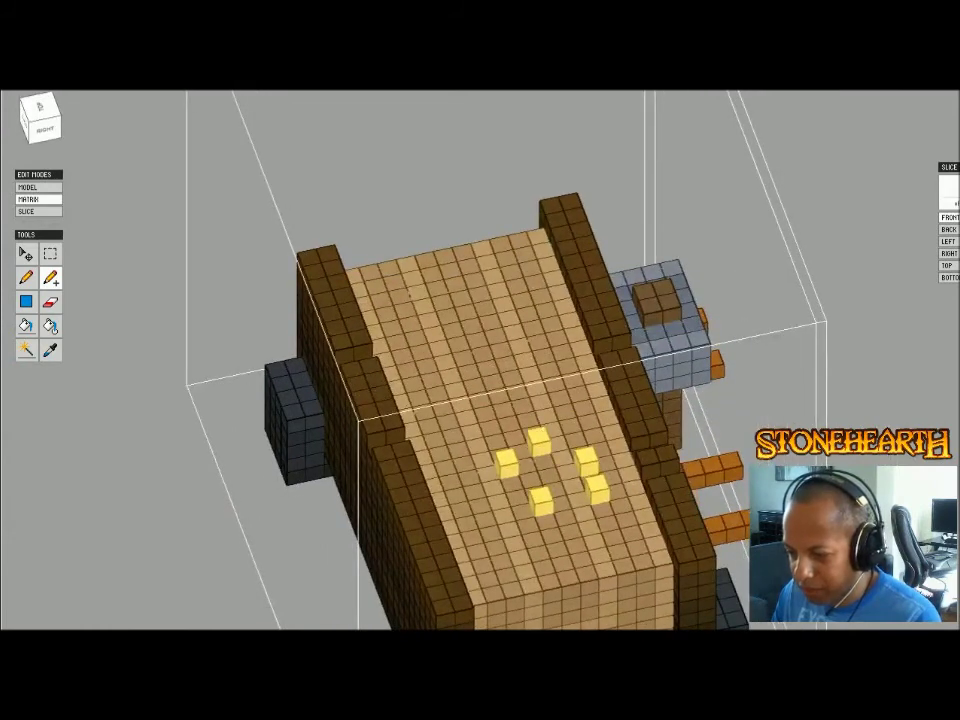
left_click(565, 405)
left_click(612, 425)
left_click(622, 452)
left_click(634, 481)
mouse_move(634, 481)
right_mouse_down()
mouse_move(592, 508)
mouse_move(632, 486)
right_mouse_up()
key("Tab")
left_click(634, 490)
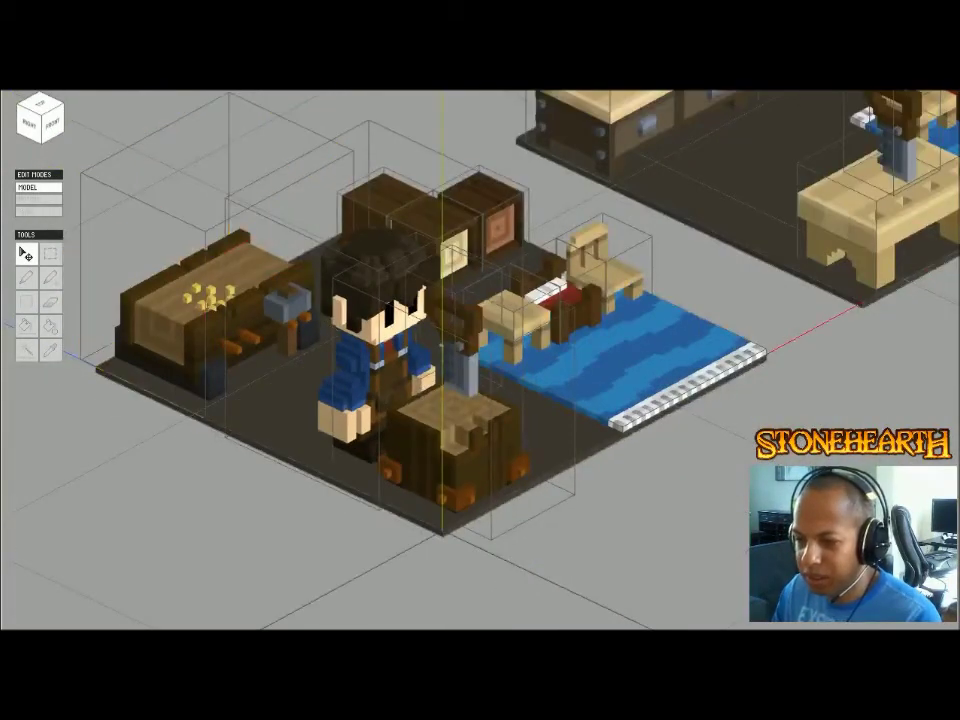
- Erase all the yellow cubes from the log-style workbench's tabletop and go back to the workshop scene
scroll(480, 360, "up", 2)
middle_click_drag(480, 360, 733, 458)
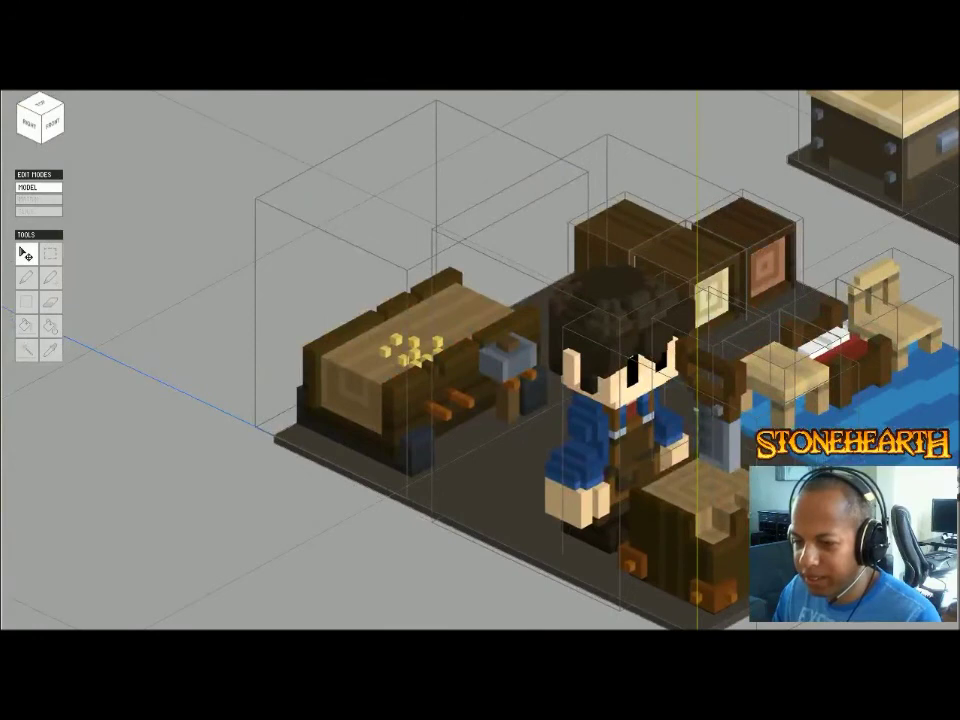
key("Tab")
scroll(480, 400, "up", 4)
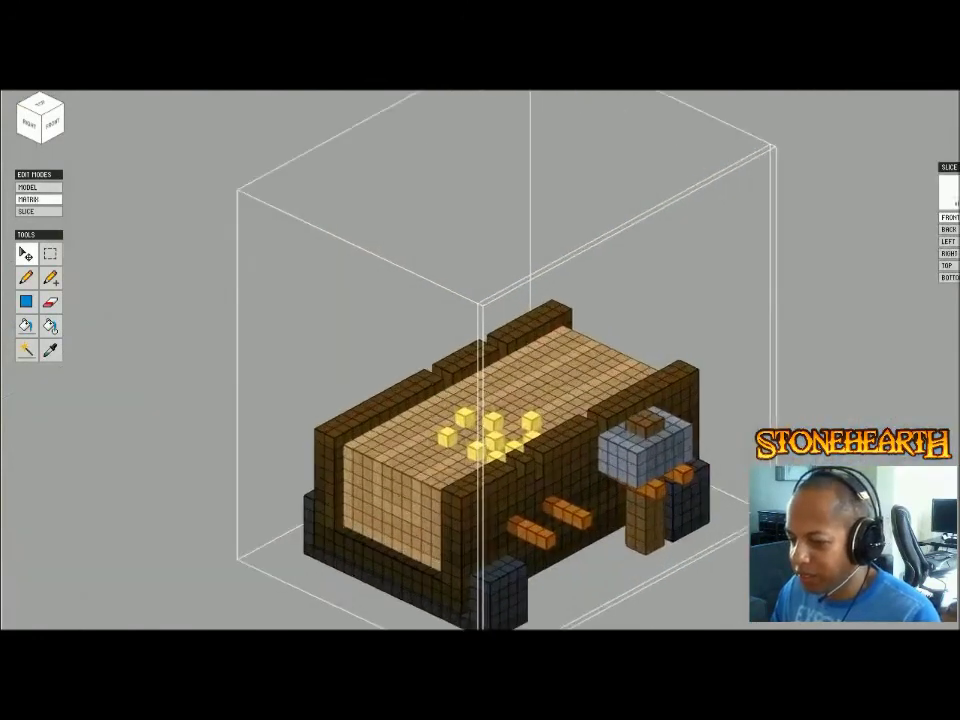
left_click(536, 444)
left_click(515, 457)
left_click(495, 467)
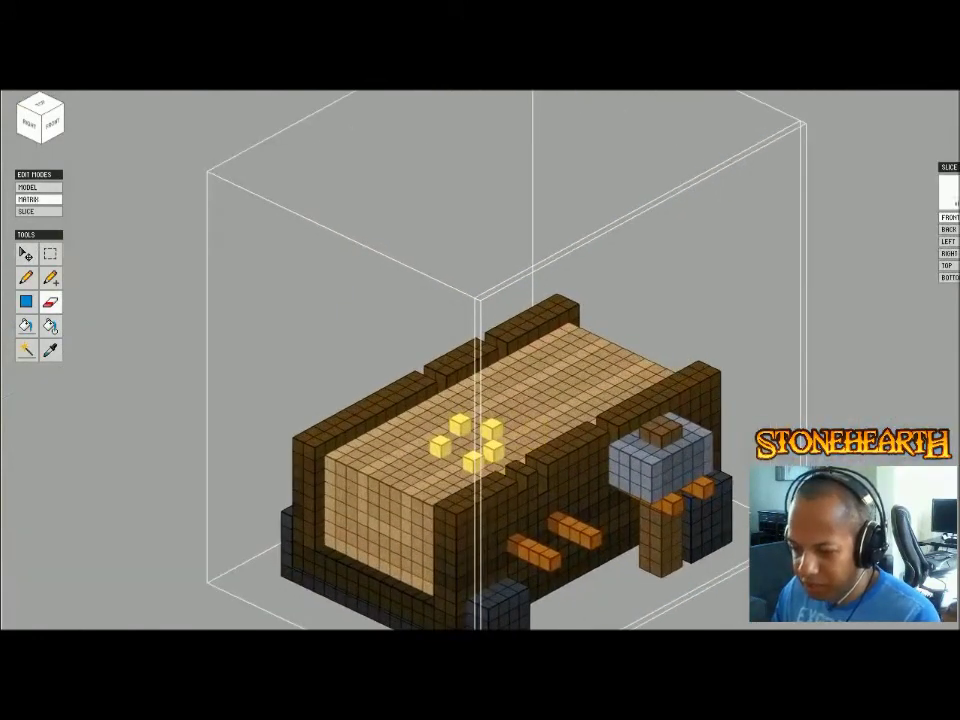
left_click(473, 462)
left_click(494, 451)
left_click(491, 429)
left_click(459, 424)
left_click(440, 446)
mouse_move(440, 446)
right_mouse_down()
mouse_move(500, 446)
mouse_move(440, 440)
right_mouse_up()
scroll(480, 380, "down", 2)
key("Tab")
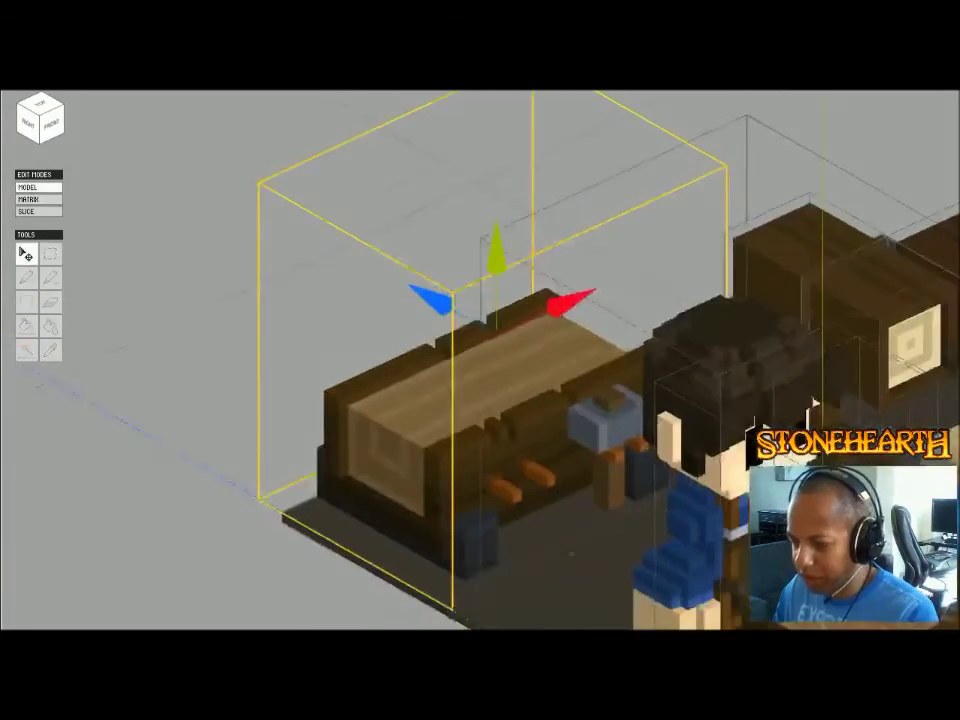
- Examine the cleared log workbench and the log-style workshop around the carpenter from several angles
right_click_drag(700, 370, 659, 353)
middle_click_drag(560, 380, 403, 410)
scroll(403, 410, "down", 2)
mouse_move(403, 410)
right_mouse_down()
mouse_move(450, 380)
mouse_move(425, 378)
mouse_move(396, 392)
mouse_move(396, 404)
right_mouse_up()
scroll(400, 404, "down", 1)
middle_click_drag(400, 404, 285, 452)
scroll(285, 452, "down", 1)
right_click_drag(285, 452, 331, 455)
middle_click_drag(331, 455, 341, 382)
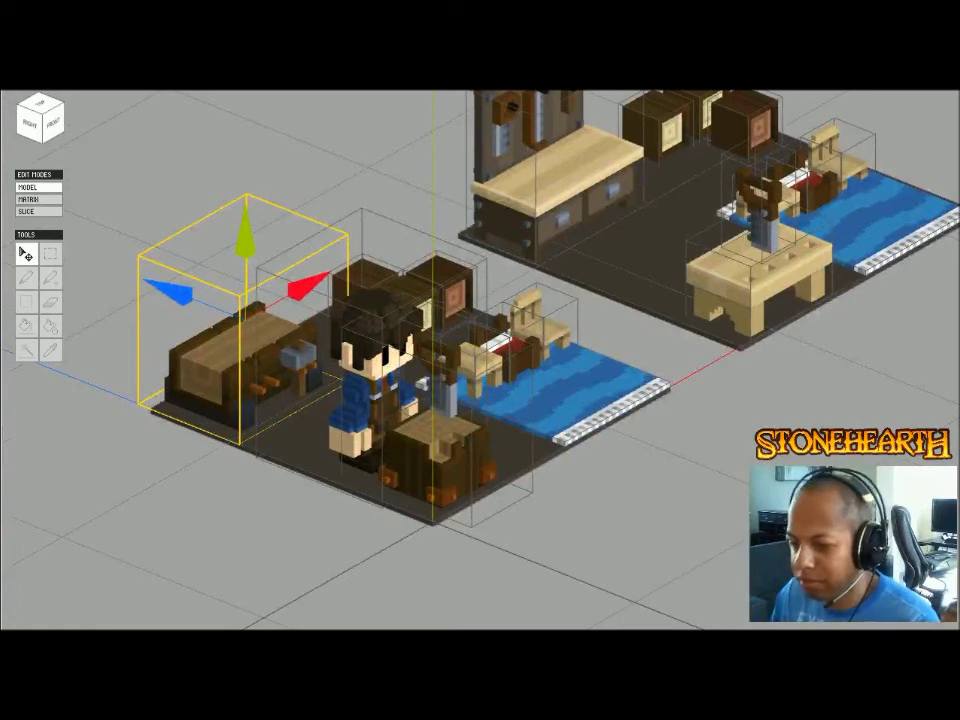
scroll(480, 360, "down", 4)
right_click_drag(480, 360, 415, 362)
scroll(480, 360, "up", 5)
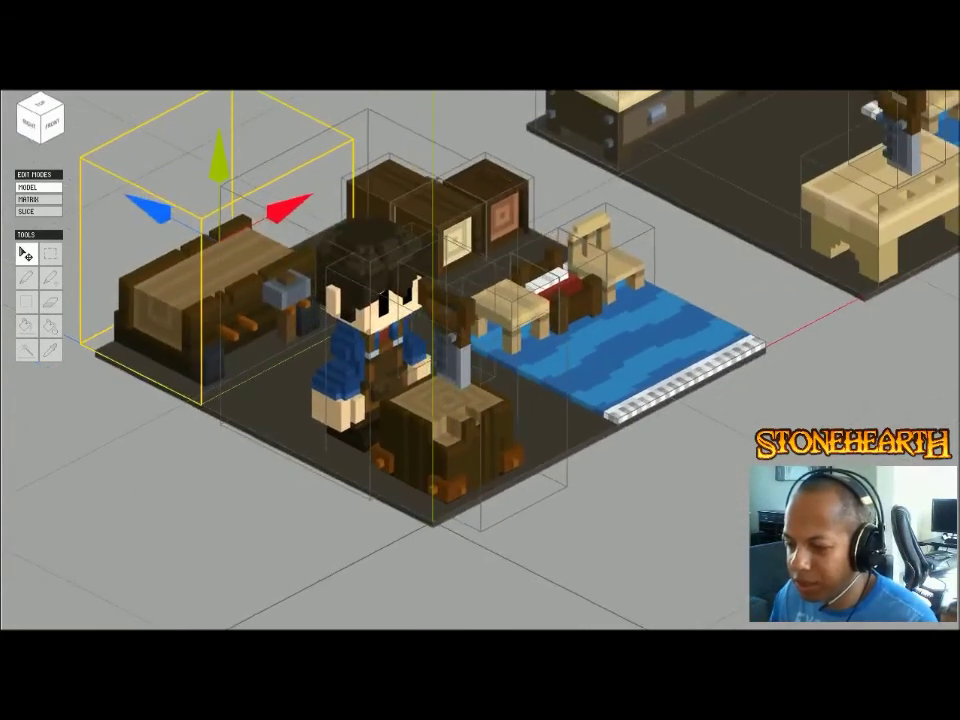
middle_click_drag(480, 360, 535, 347)
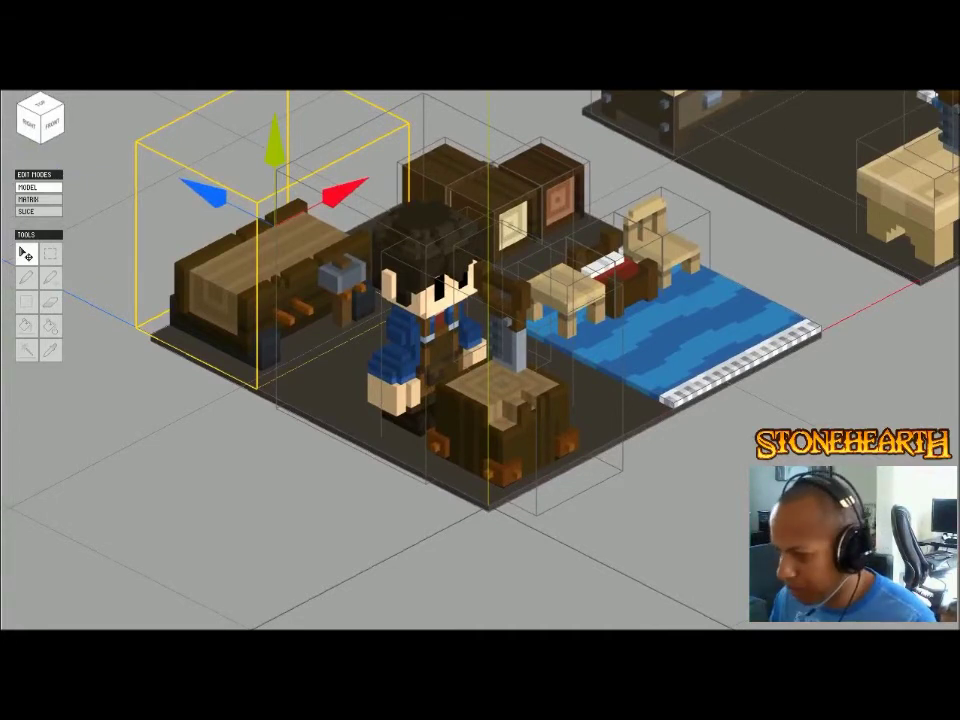
scroll(480, 360, "down", 4)
right_click_drag(480, 380, 465, 355)
scroll(480, 360, "up", 4)
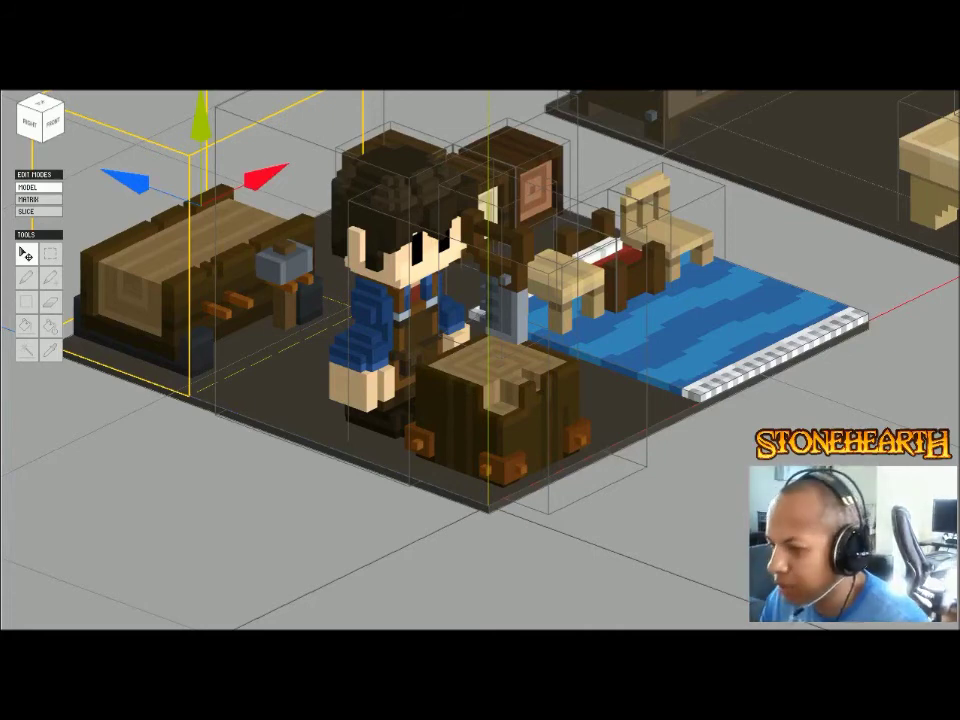
- Select the blue rug and examine how it and the furniture are arranged in both workshop layouts
left_click(680, 325)
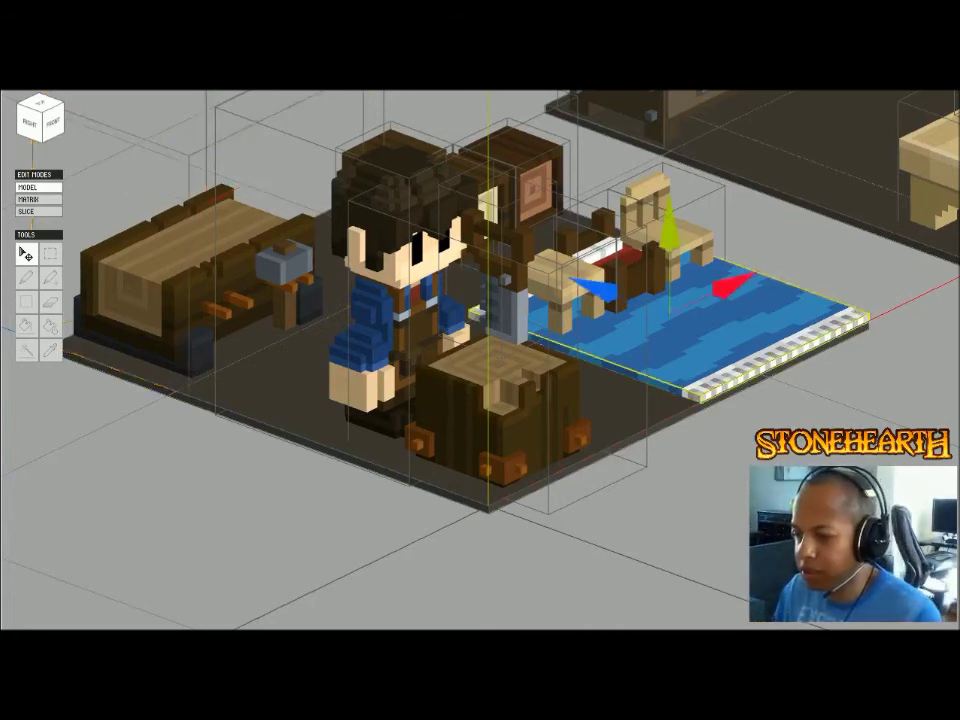
scroll(680, 325, "down", 4)
right_click_drag(680, 325, 624, 325)
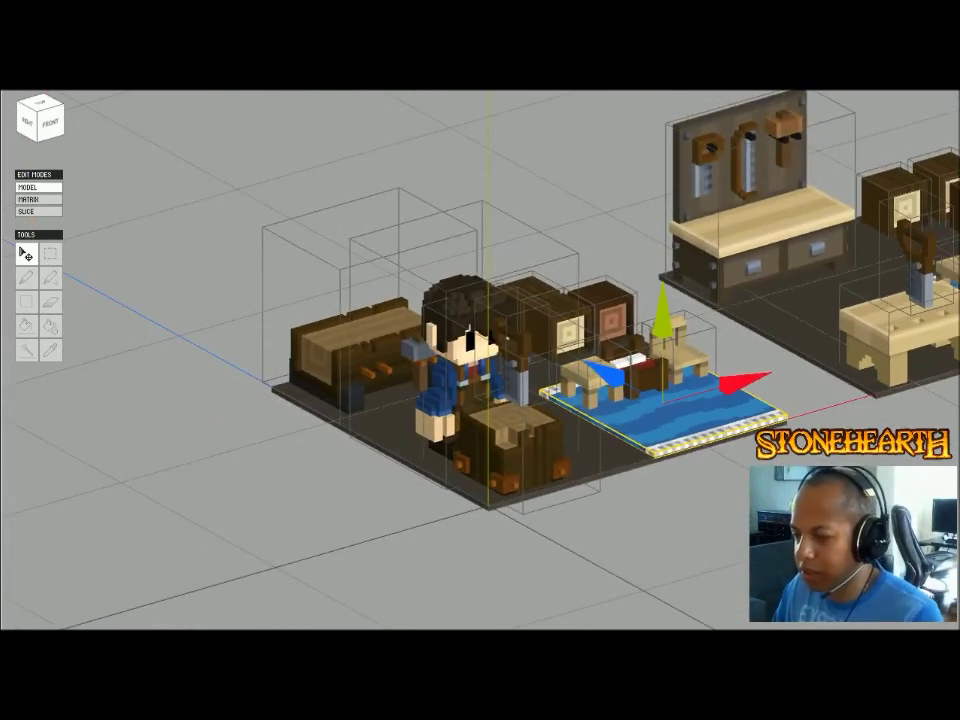
middle_click_drag(624, 325, 431, 342)
scroll(431, 342, "down", 3)
right_click_drag(431, 342, 502, 345)
left_click(502, 395)
scroll(502, 395, "up", 4)
middle_click_drag(502, 395, 810, 360)
right_click_drag(810, 360, 740, 380)
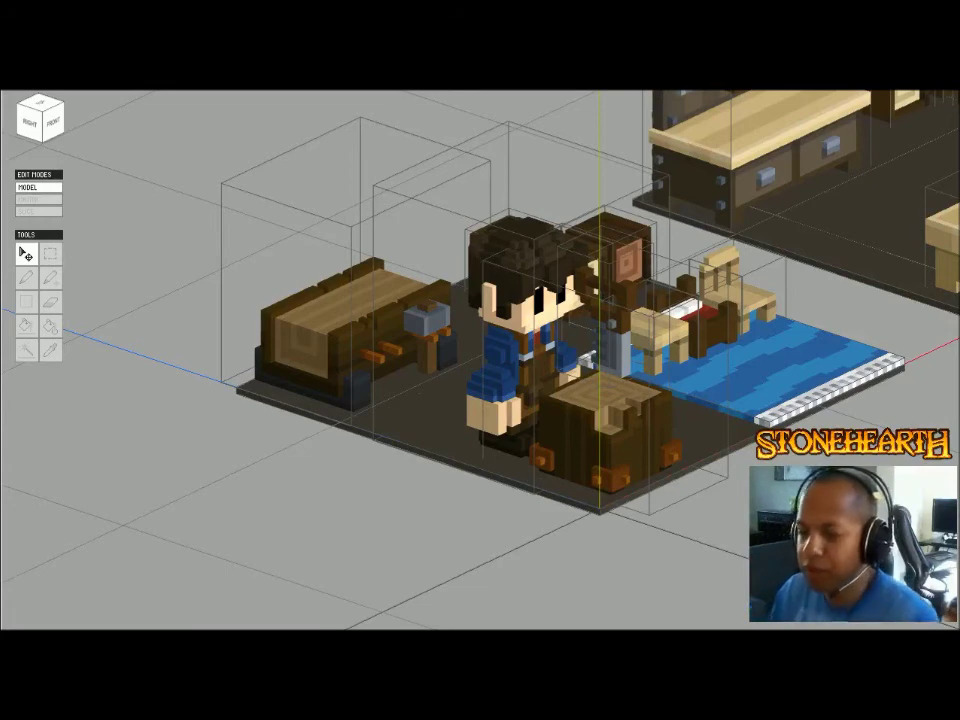
scroll(592, 482, "down", 2)
middle_click_drag(592, 482, 464, 496)
right_click_drag(464, 496, 404, 496)
scroll(404, 496, "down", 2)
middle_click_drag(404, 496, 312, 472)
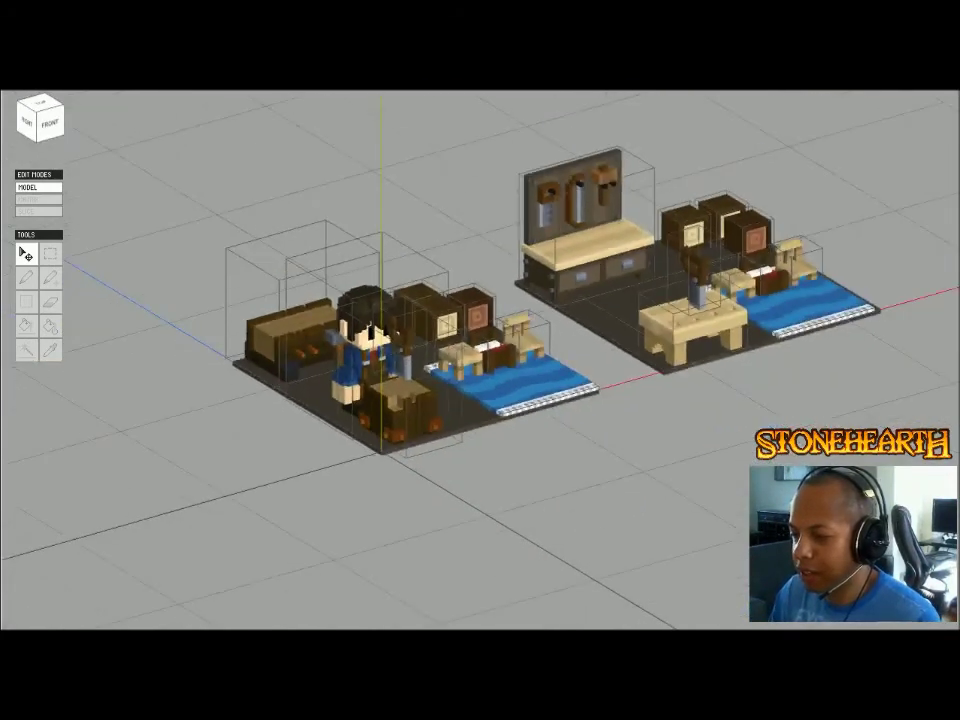
right_click_drag(312, 472, 334, 484)
- Move the carpenter along the red axis to stand in the gap between the two workshops
left_click(345, 354)
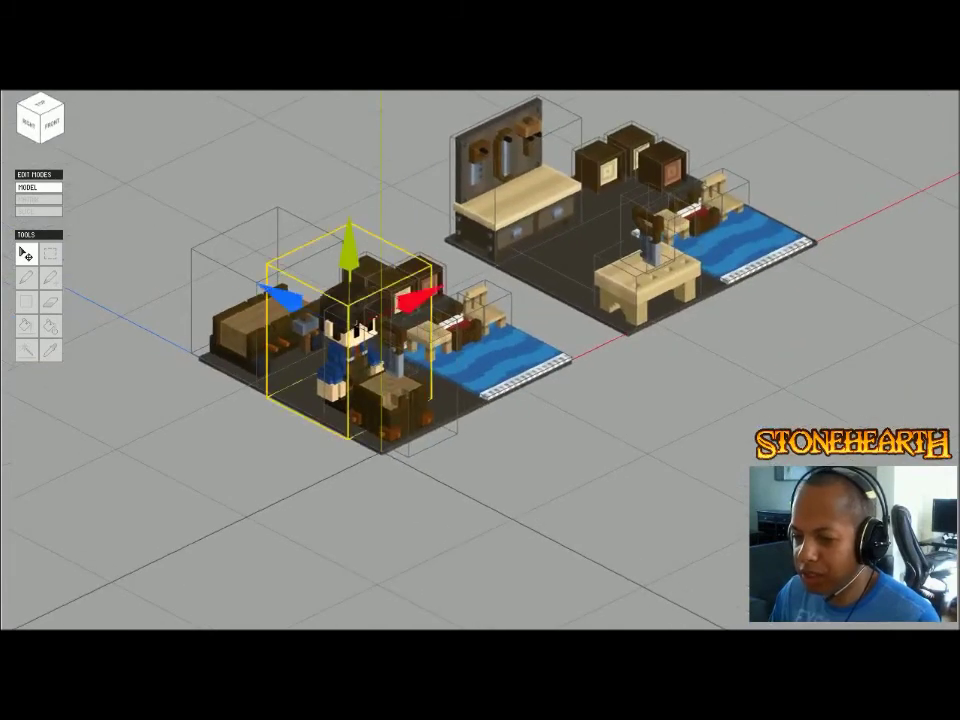
left_click_drag(415, 298, 595, 211)
right_click_drag(542, 470, 490, 470)
left_click(490, 470)
scroll(490, 470, "up", 2)
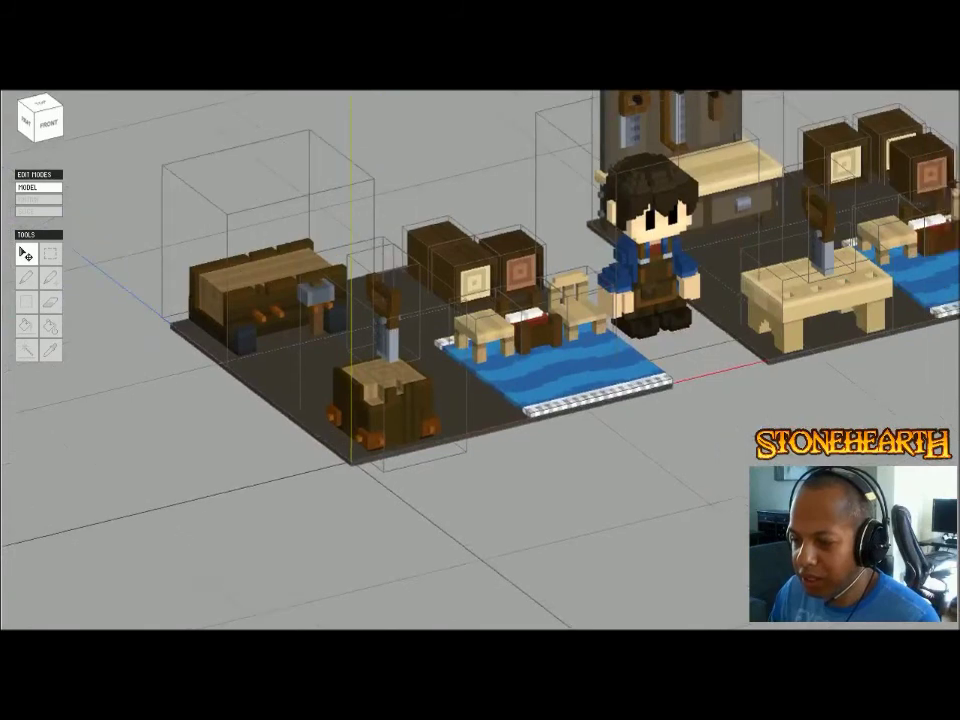
scroll(490, 470, "down", 1)
middle_click_drag(490, 470, 351, 551)
mouse_move(351, 551)
right_mouse_down()
mouse_move(382, 560)
mouse_move(352, 562)
right_mouse_up()
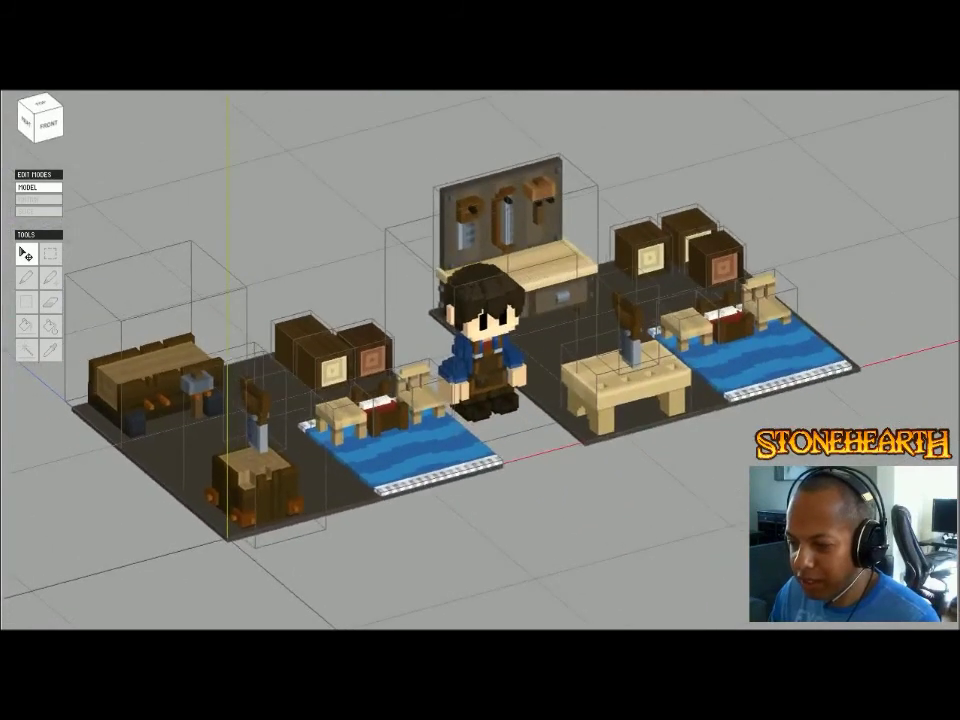
- Delete the separate log block standing apart from the two workshops
left_click(650, 405)
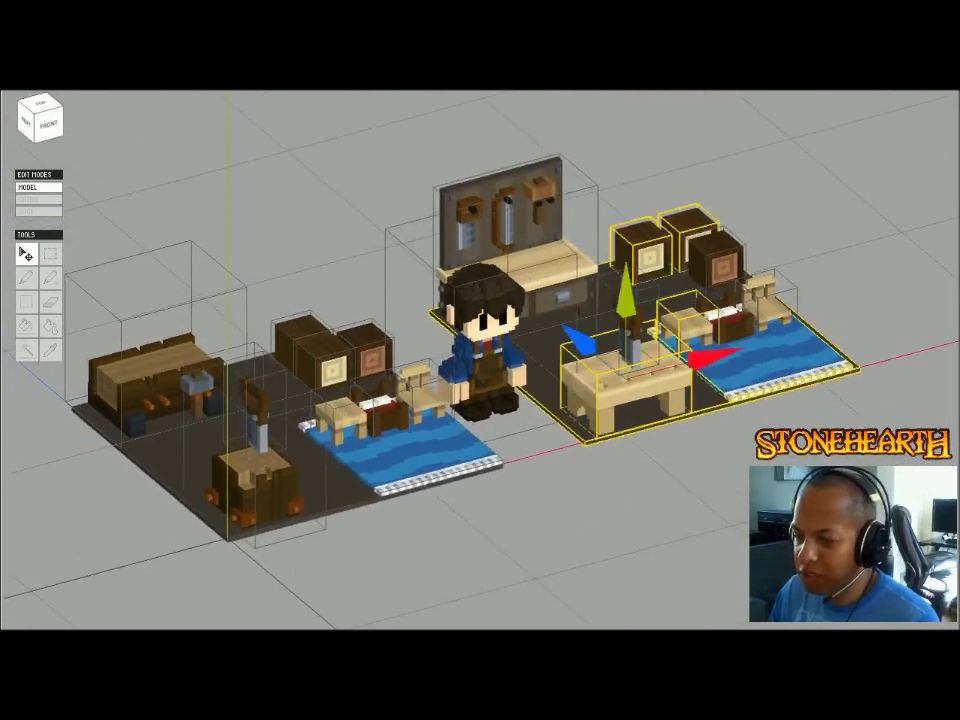
left_click(664, 470)
right_click_drag(664, 470, 621, 462)
middle_click_drag(350, 420, 476, 367)
right_click_drag(476, 367, 512, 372)
middle_click_drag(480, 372, 929, 423)
middle_click_drag(352, 243, 315, 236)
left_click_drag(315, 236, 273, 305)
key("Delete")
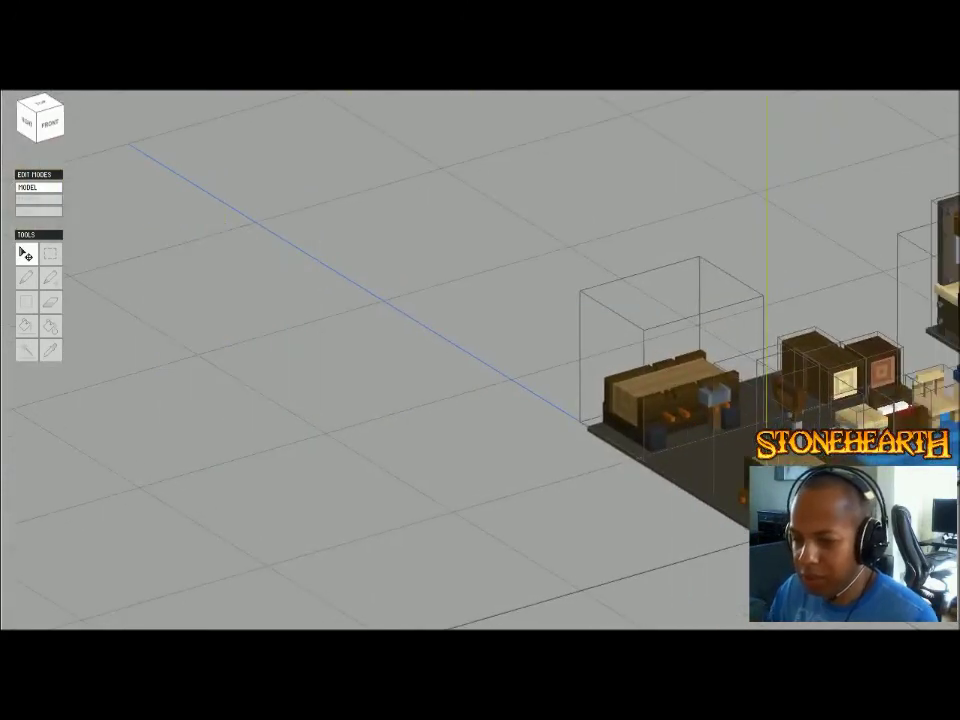
- Single out the pale four-holed workbench and the bench with the tool board for comparison
scroll(432, 421, "up", 3)
middle_click_drag(690, 452, 212, 443)
scroll(220, 425, "down", 1)
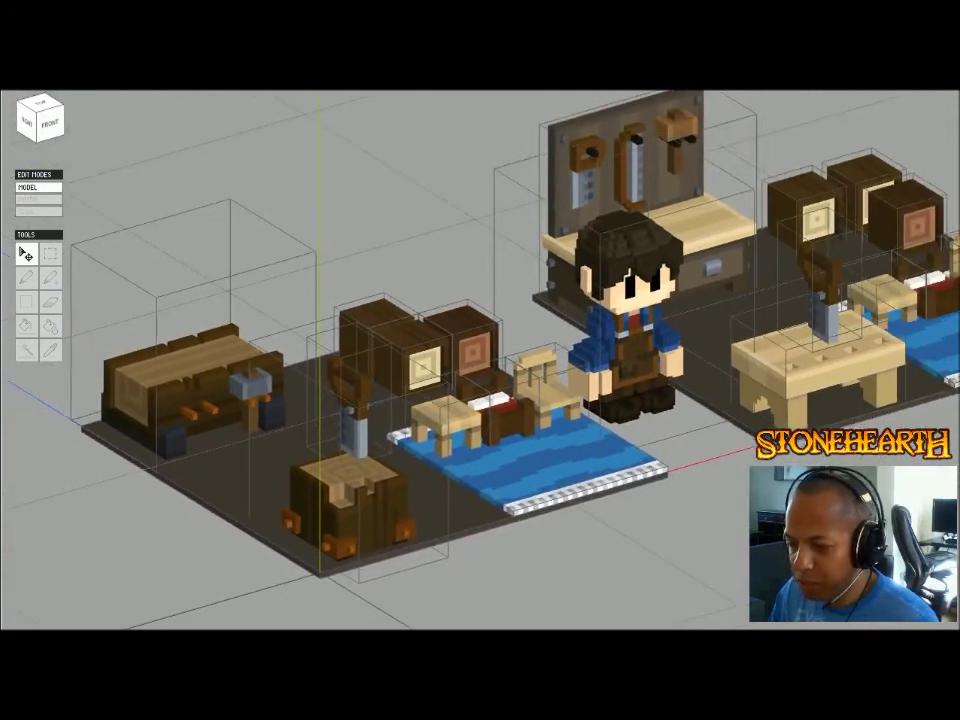
left_click(808, 362)
left_click(700, 225)
left_click(808, 362)
left_click(700, 225)
key("Escape")
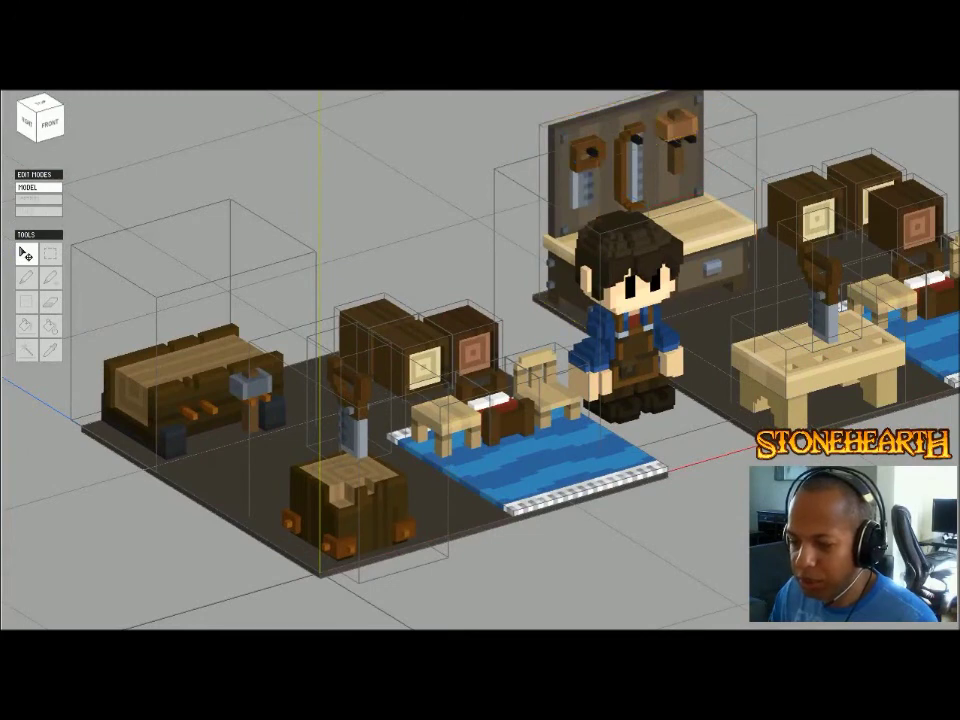
- Lower the saw above the studded log block slightly so it rests in the block's top
left_click(352, 400)
left_click_drag(348, 310, 348, 323)
key("Escape")
- Select the log-style workbench and block, and compare them with the refined layout's pale workbench and tool-board bench
left_click(190, 375)
left_click(345, 505, "shift")
left_click(815, 365)
left_click(720, 240, "shift")
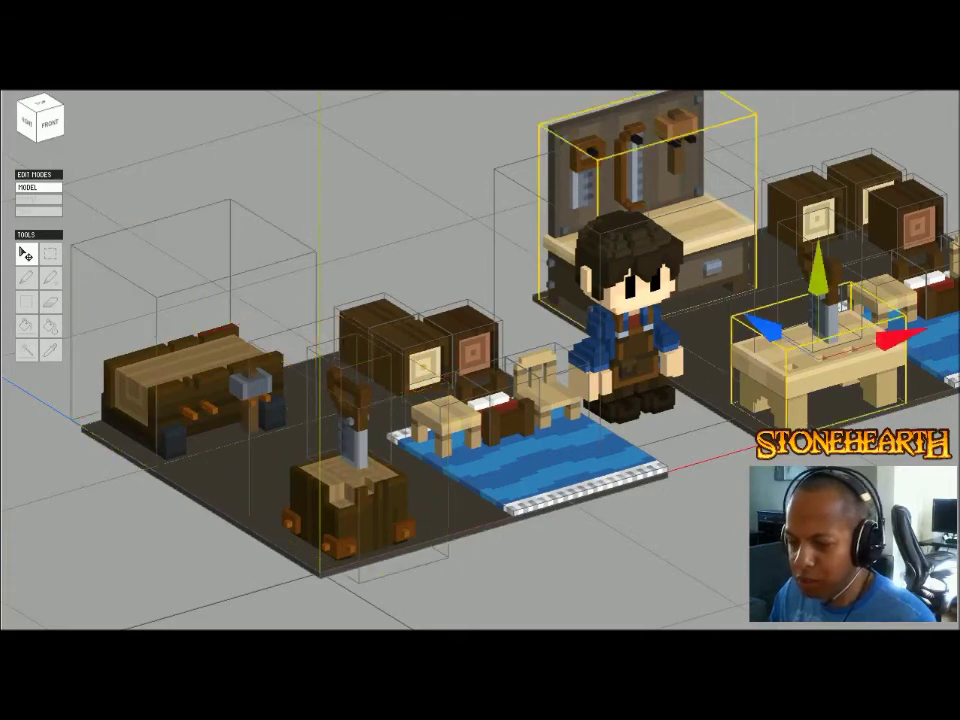
left_click_drag(168, 259, 477, 576)
left_click(690, 450)
right_click_drag(690, 450, 750, 450)
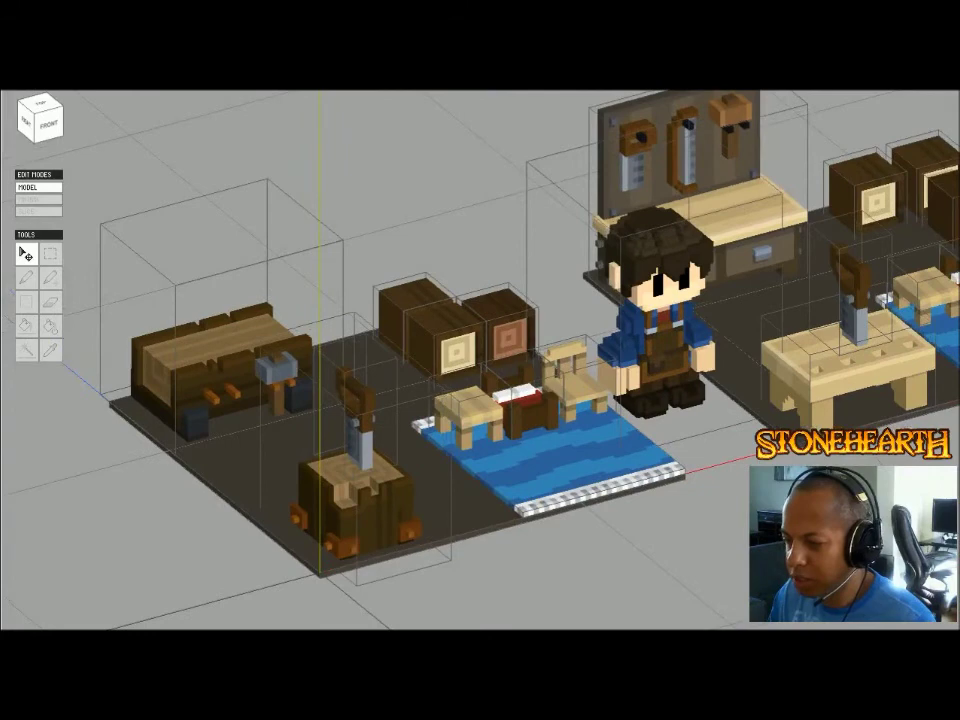
middle_click_drag(845, 443, 712, 471)
left_click_drag(712, 471, 705, 140)
key("Escape")
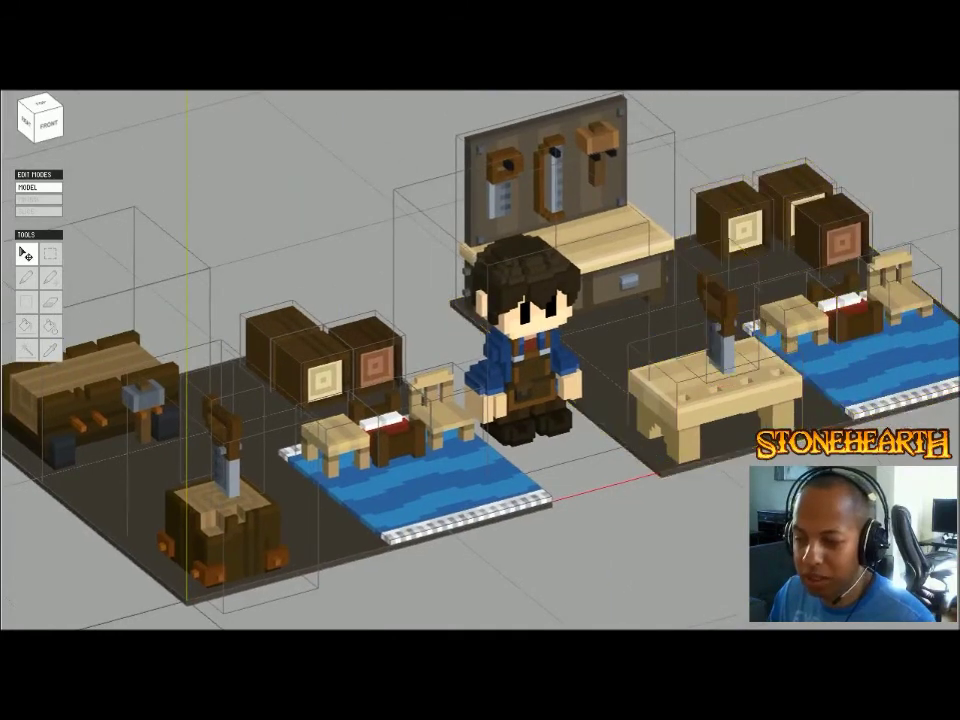
- Inspect the log-style workshop with its log workbench selected, beside the refined workshop
scroll(480, 380, "down", 3)
middle_click_drag(440, 405, 530, 356)
right_click_drag(530, 356, 645, 355)
scroll(480, 350, "up", 2)
middle_click_drag(645, 355, 276, 361)
middle_click_drag(480, 360, 508, 383)
scroll(552, 364, "up", 3)
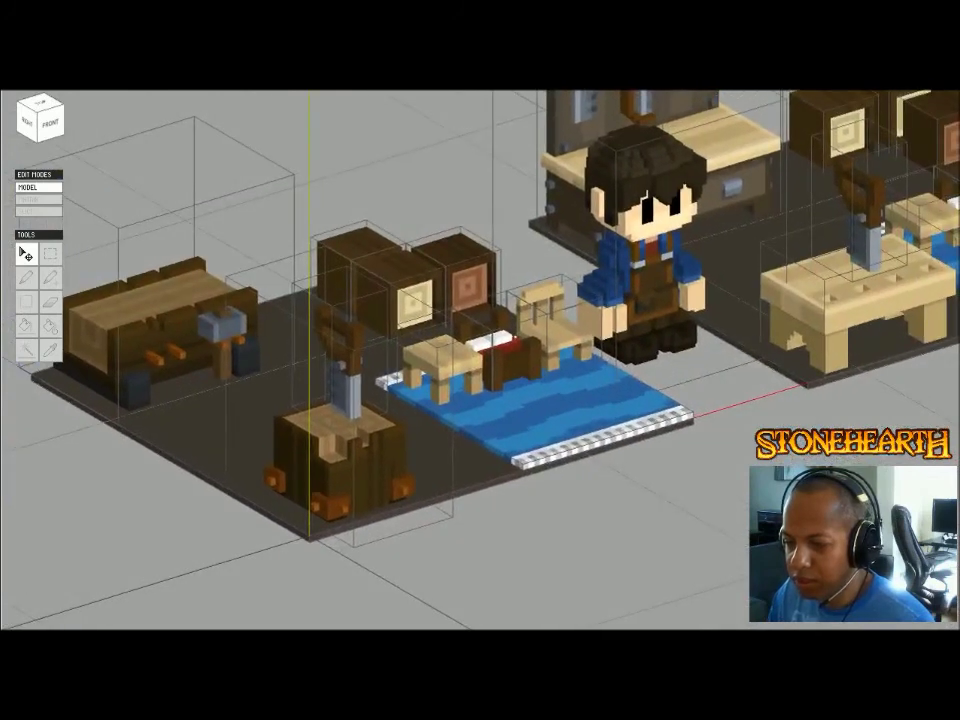
left_click(160, 300)
middle_click_drag(480, 360, 570, 387)
scroll(434, 372, "down", 2)
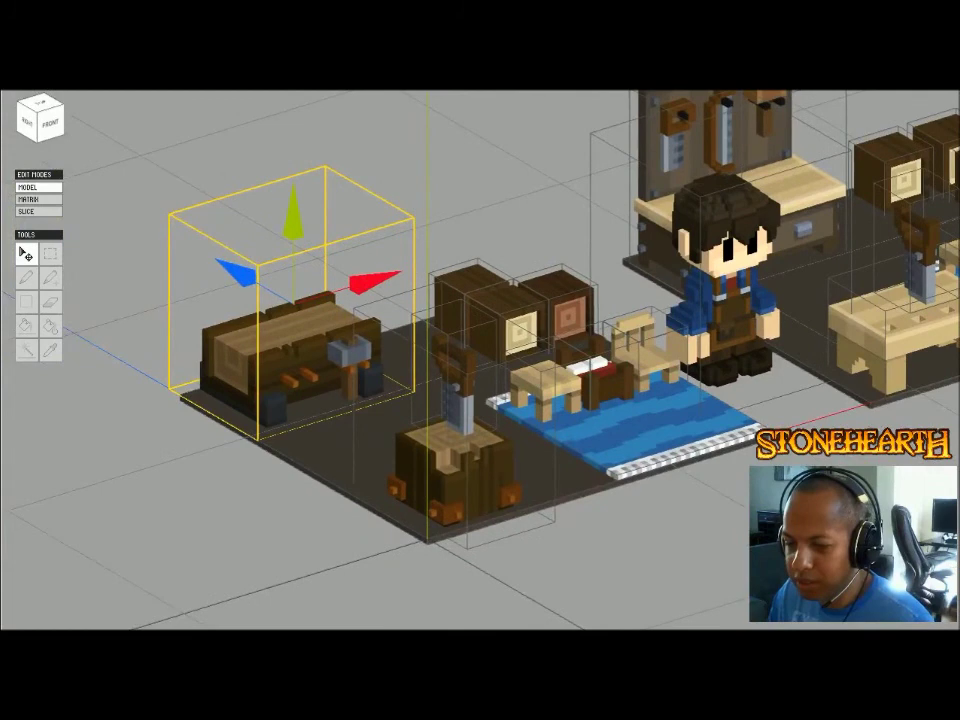
scroll(480, 360, "up", 2)
middle_click_drag(480, 360, 412, 383)
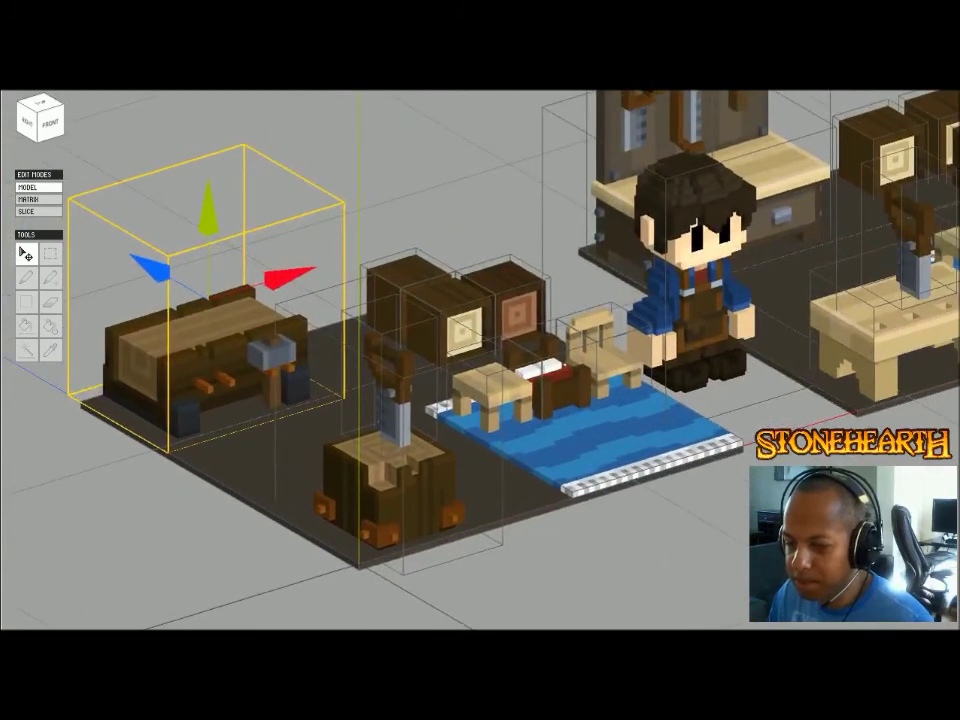
middle_click_drag(480, 360, 435, 357)
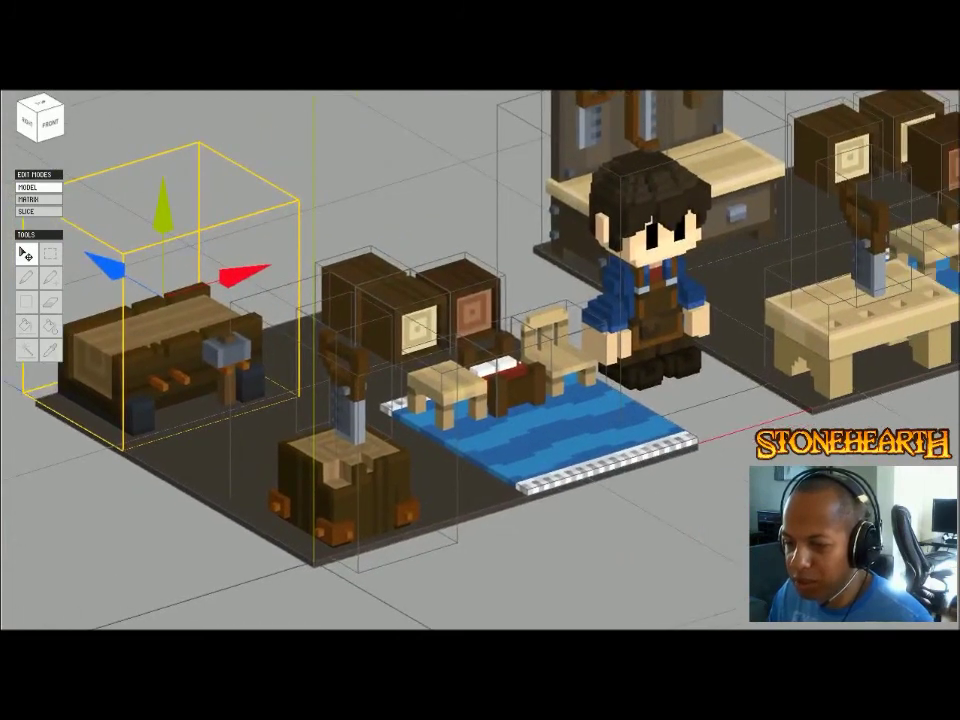
- Single out the studded log block with the saw, and view both workshops and the carpenter together
left_click(344, 485)
middle_click_drag(344, 485, 295, 523)
scroll(295, 523, "down", 1)
middle_click_drag(480, 360, 442, 358)
scroll(480, 360, "up", 1)
scroll(480, 360, "down", 2)
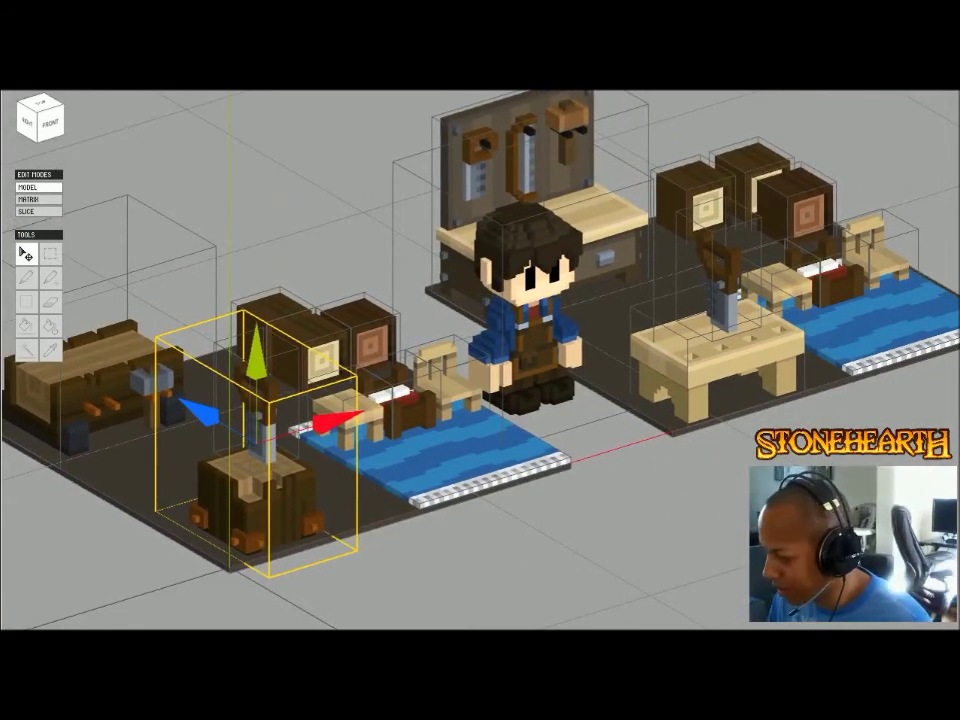
middle_click_drag(480, 360, 535, 370)
scroll(480, 360, "down", 1)
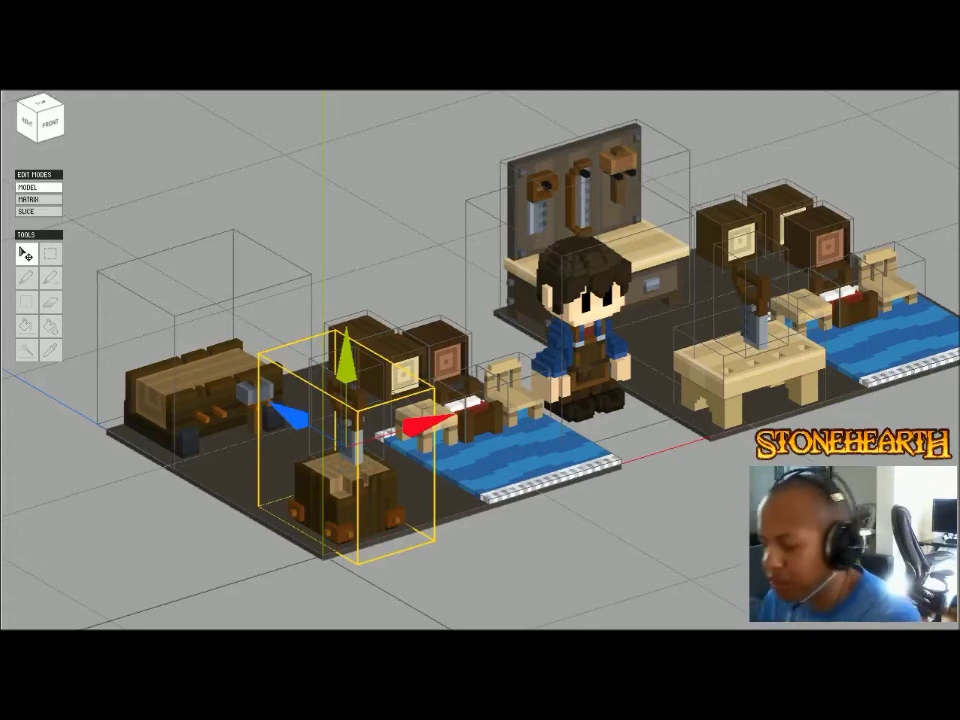
key("Escape")
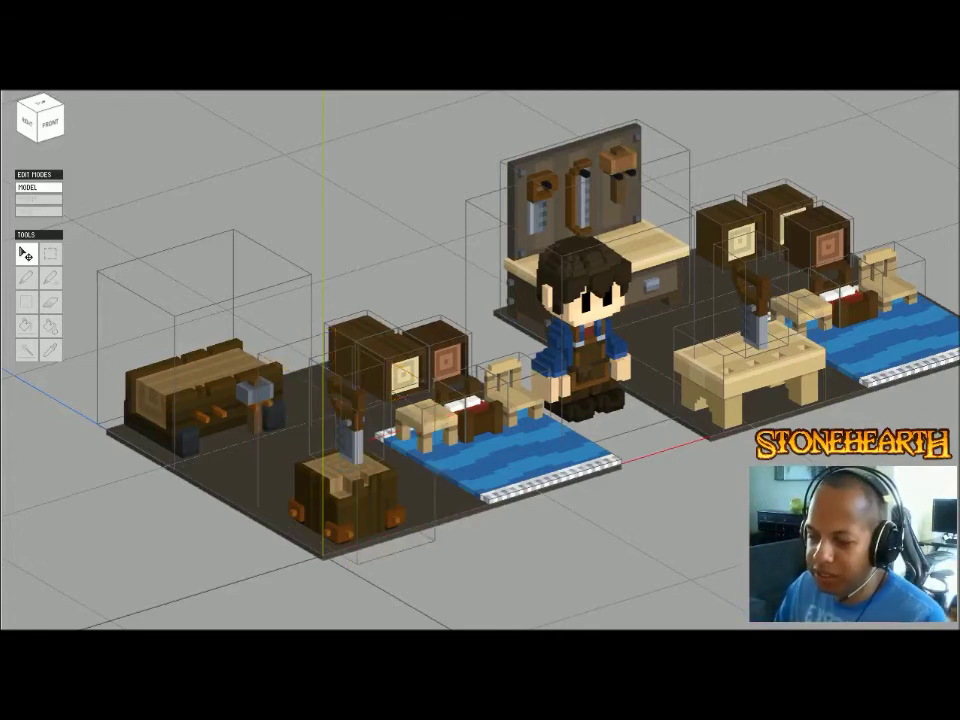
right_click_drag(621, 405, 632, 395)
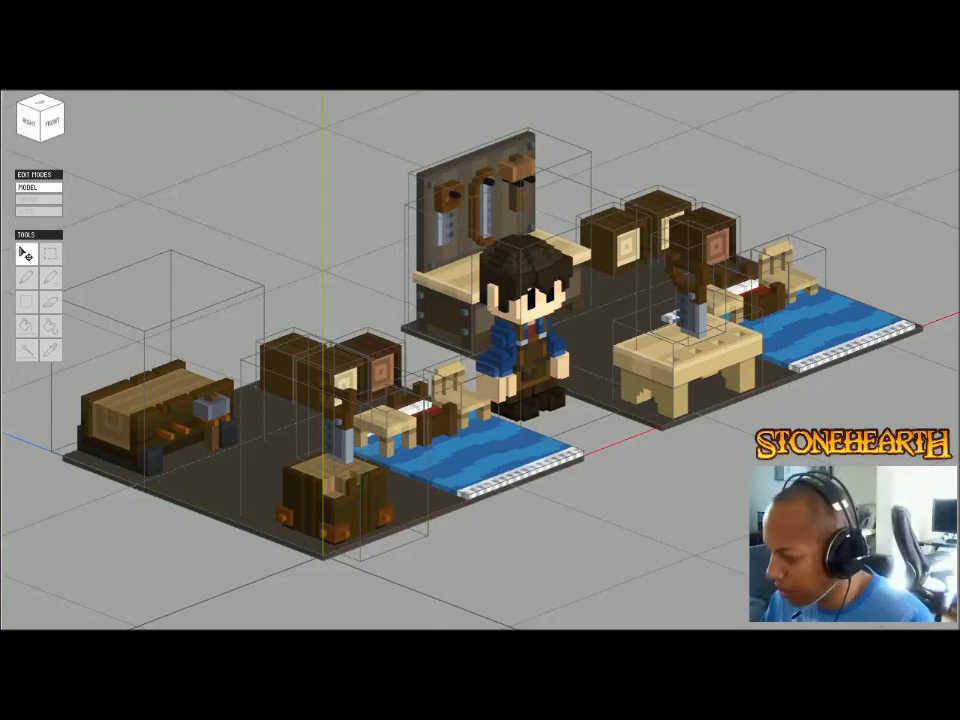
scroll(490, 340, "down", 2)
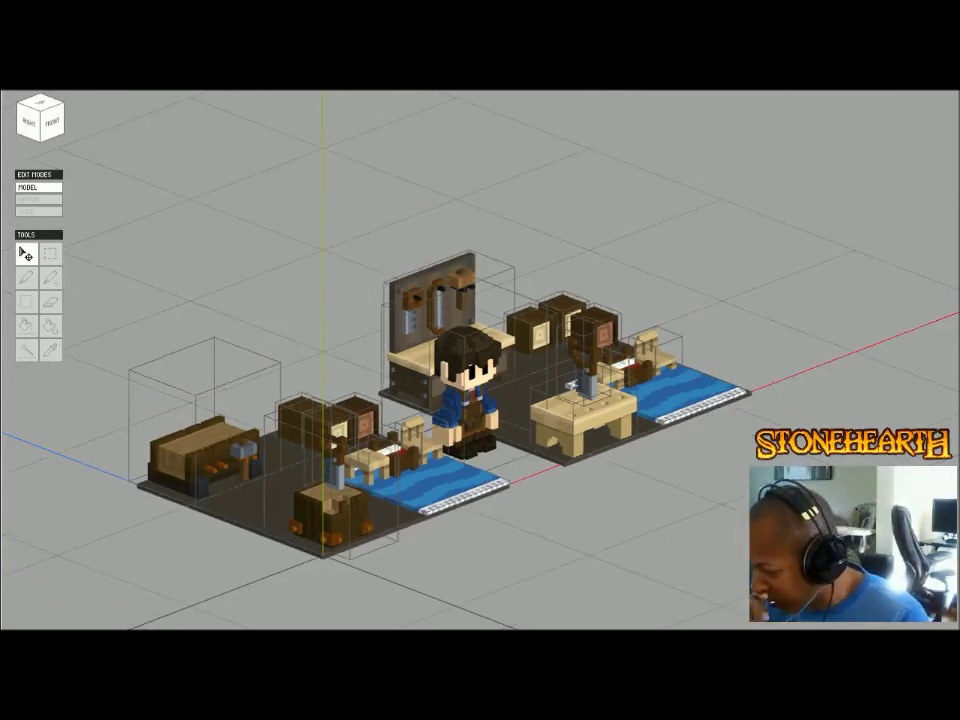
scroll(490, 340, "up", 2)
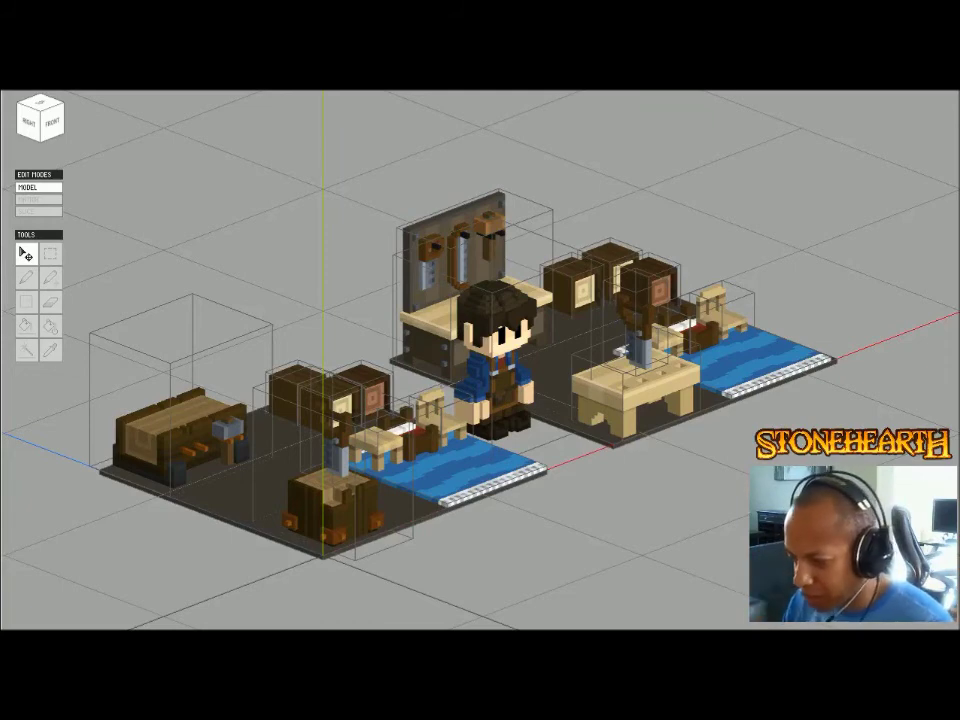
scroll(465, 375, "down", 3)
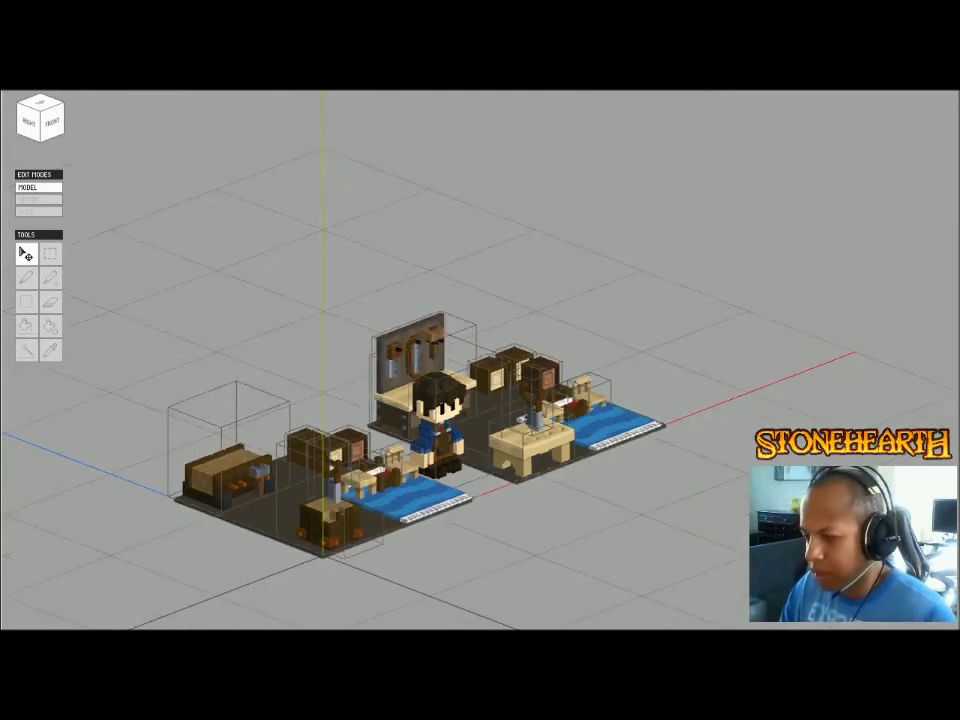
scroll(465, 375, "up", 4)
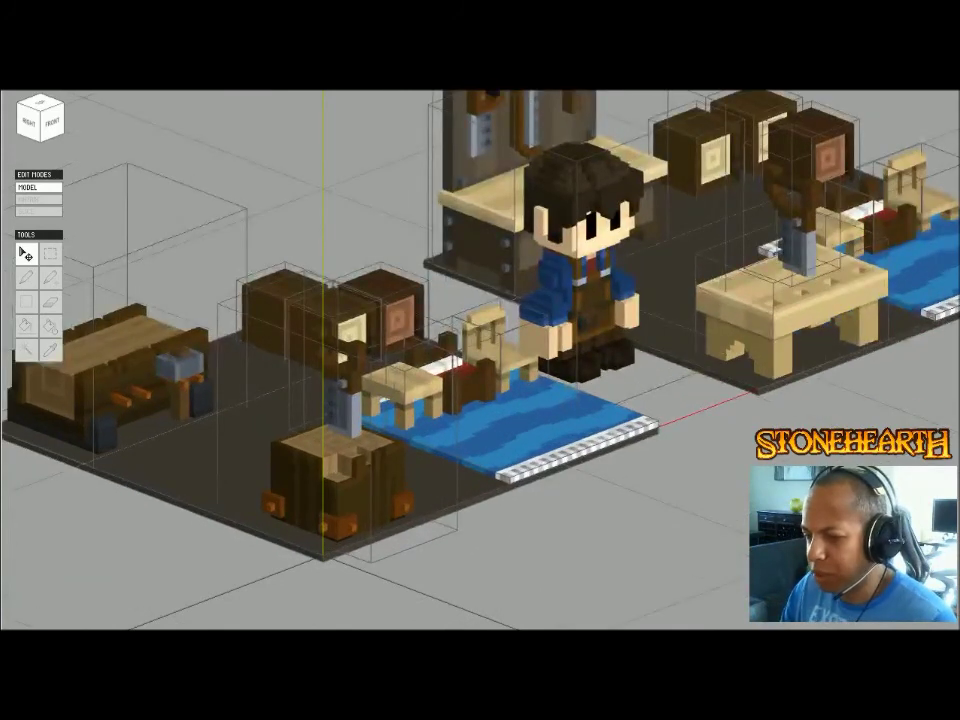
scroll(465, 375, "down", 3)
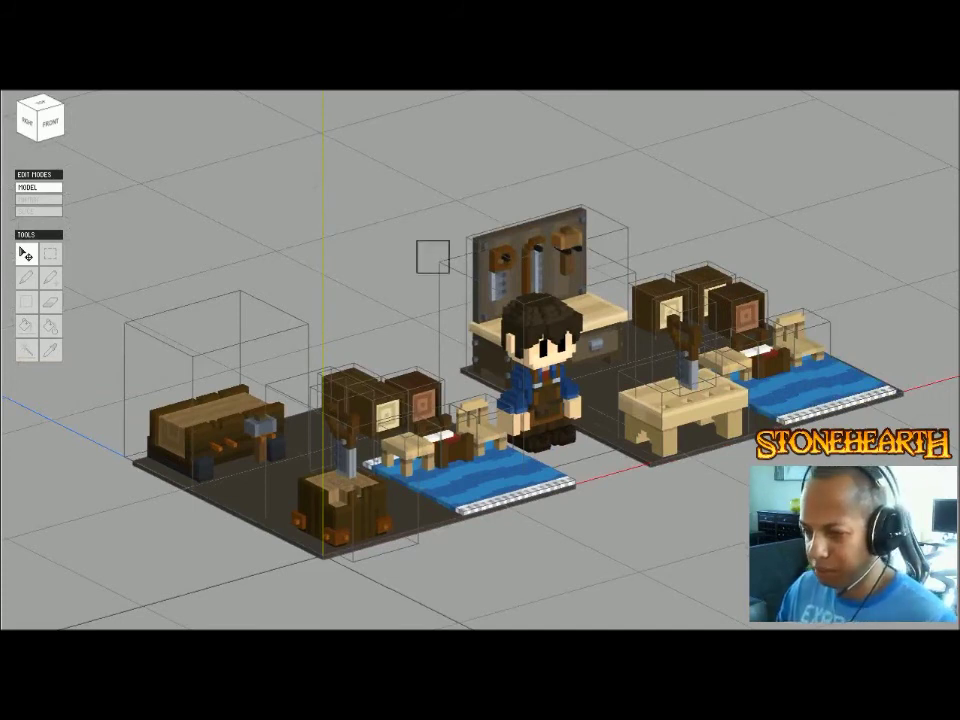
left_click_drag(416, 240, 440, 263)
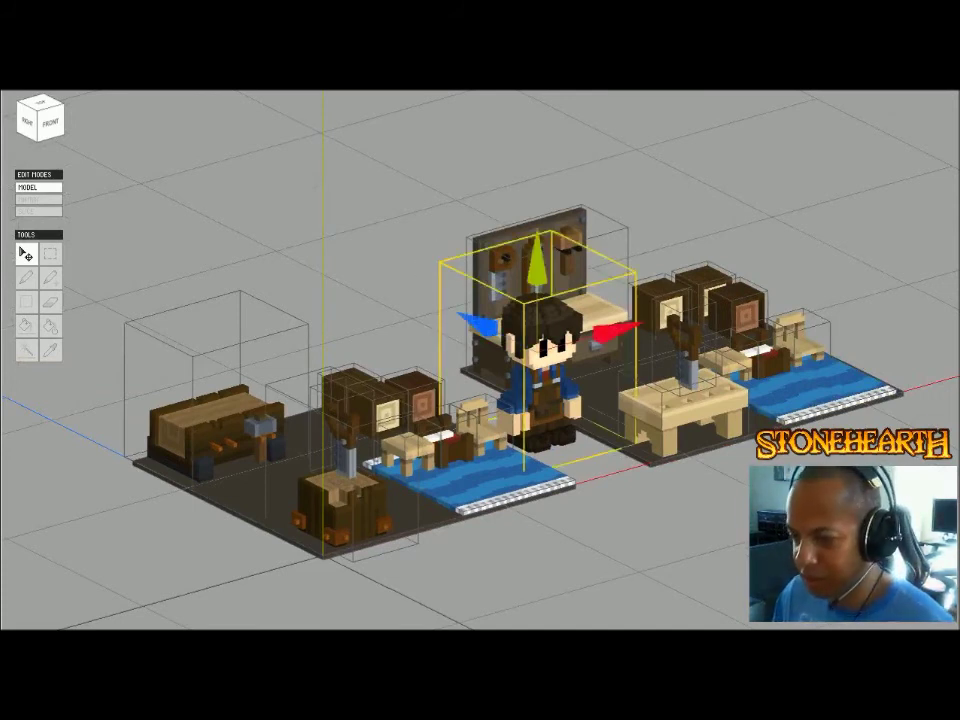
key("Escape")
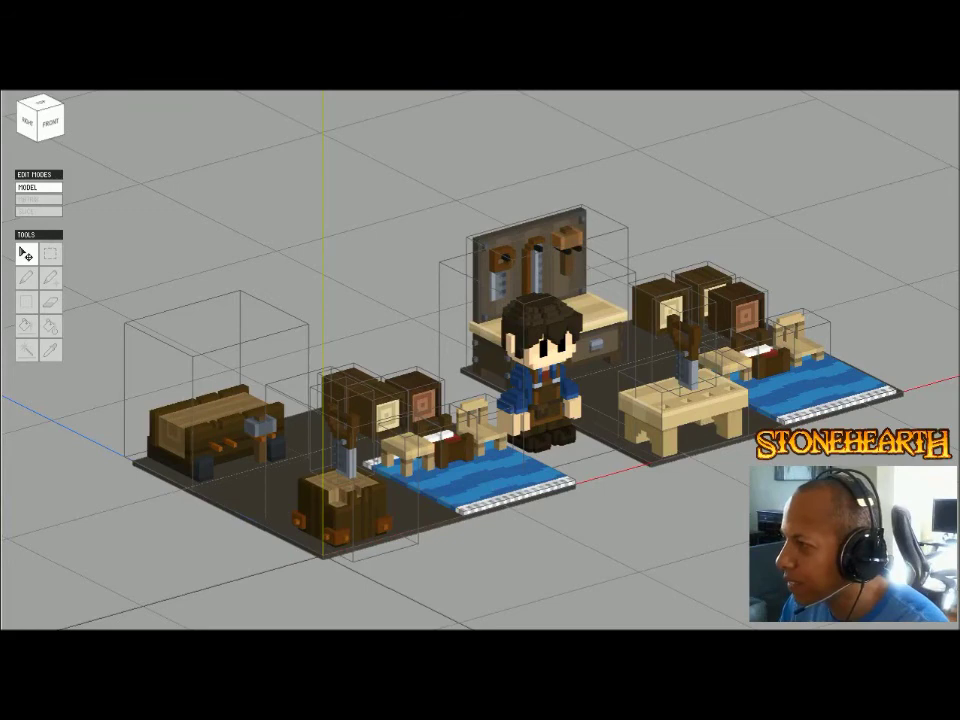
- Switch to the Facebook photo page in the browser and enlarge the Stonehearth pizza fan art until it fills the visible area
key("alt+Tab")
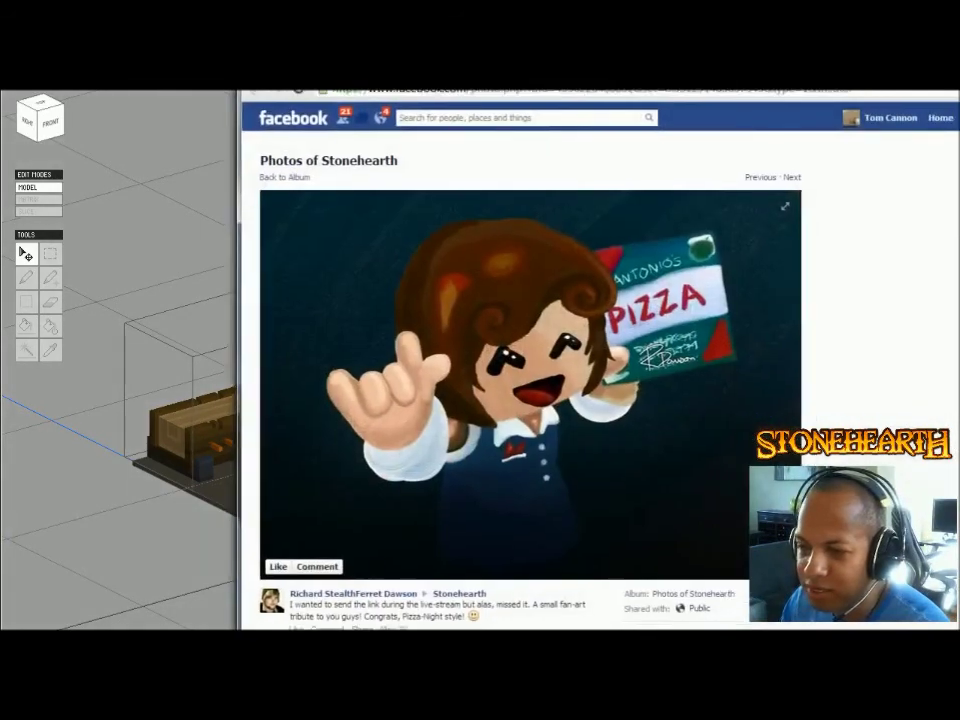
left_click_drag(600, 60, 317, 0)
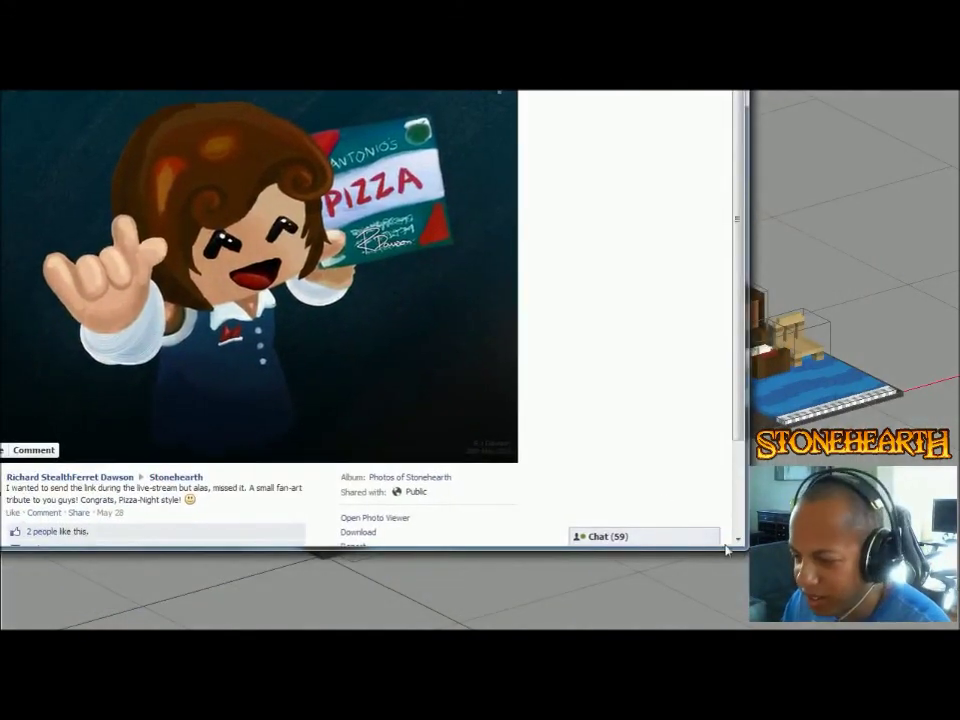
left_click_drag(741, 546, 933, 611)
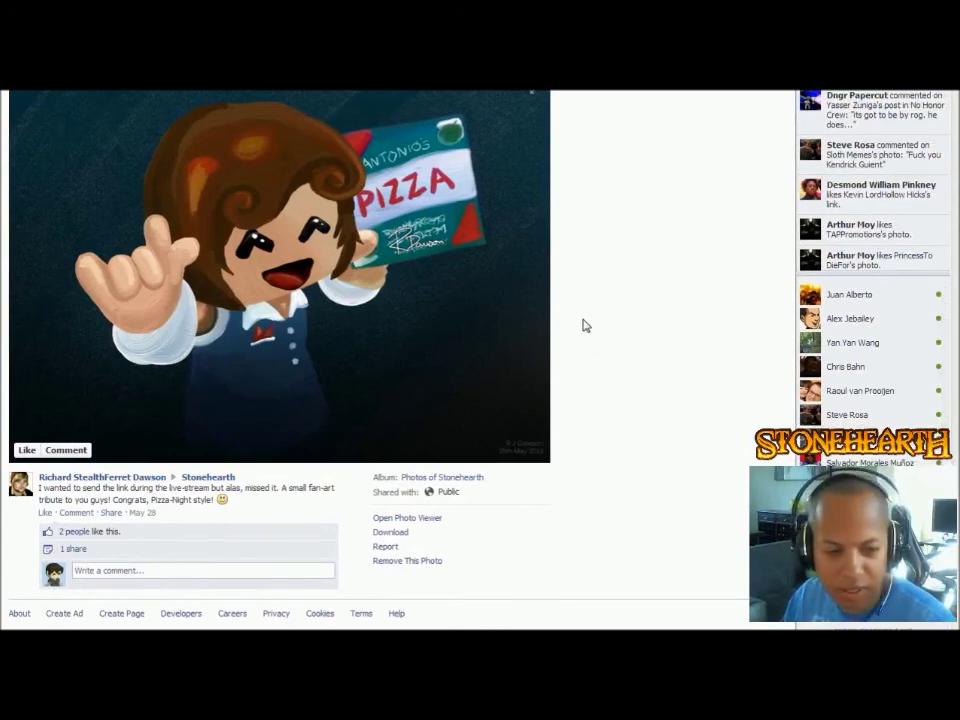
scroll(583, 320, "up", 3, "ctrl")
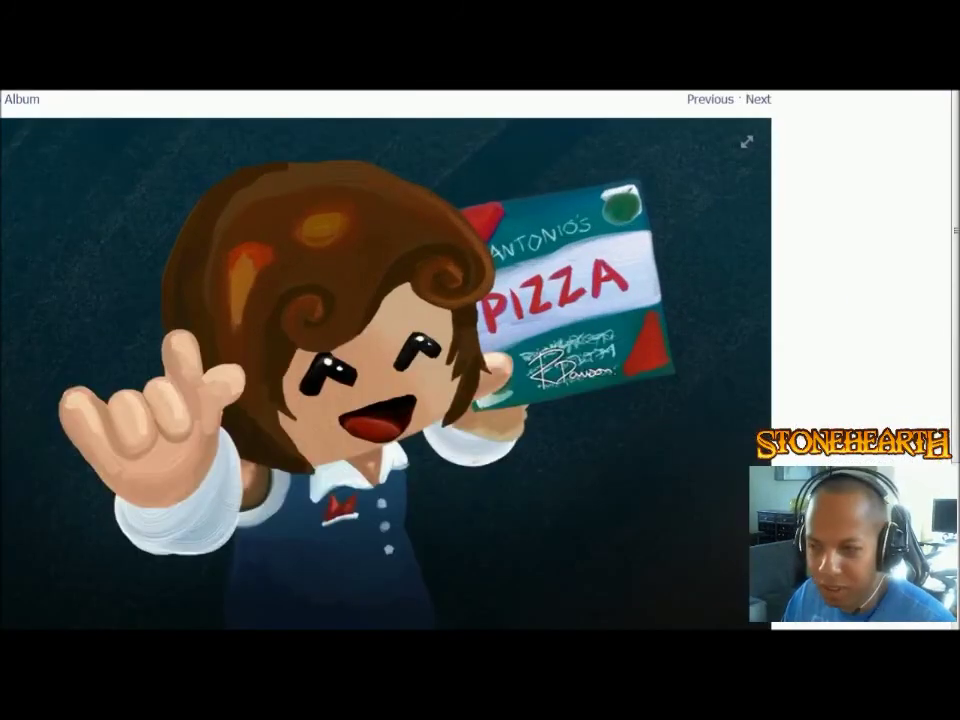
left_click_drag(480, 60, 522, 27)
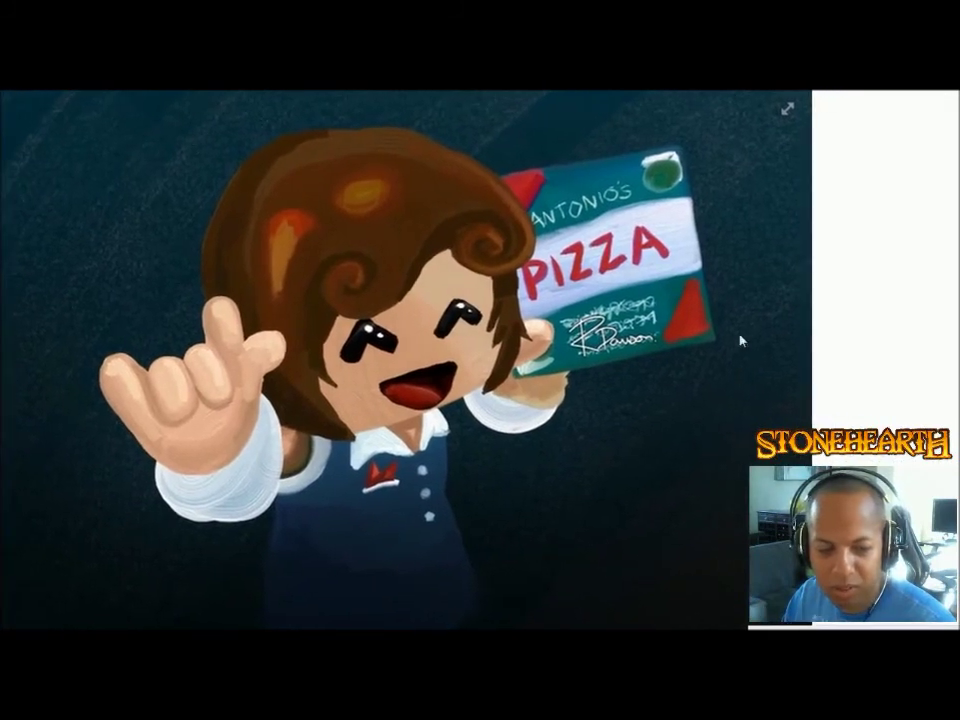
scroll(710, 378, "up", 1, "ctrl")
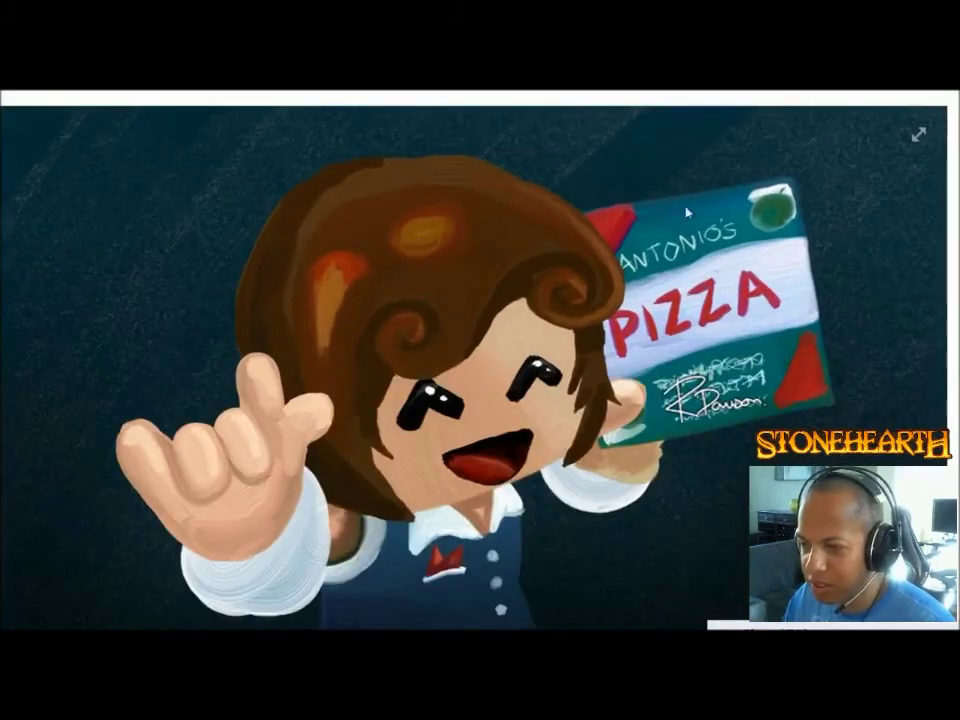
left_click_drag(668, 60, 674, 33)
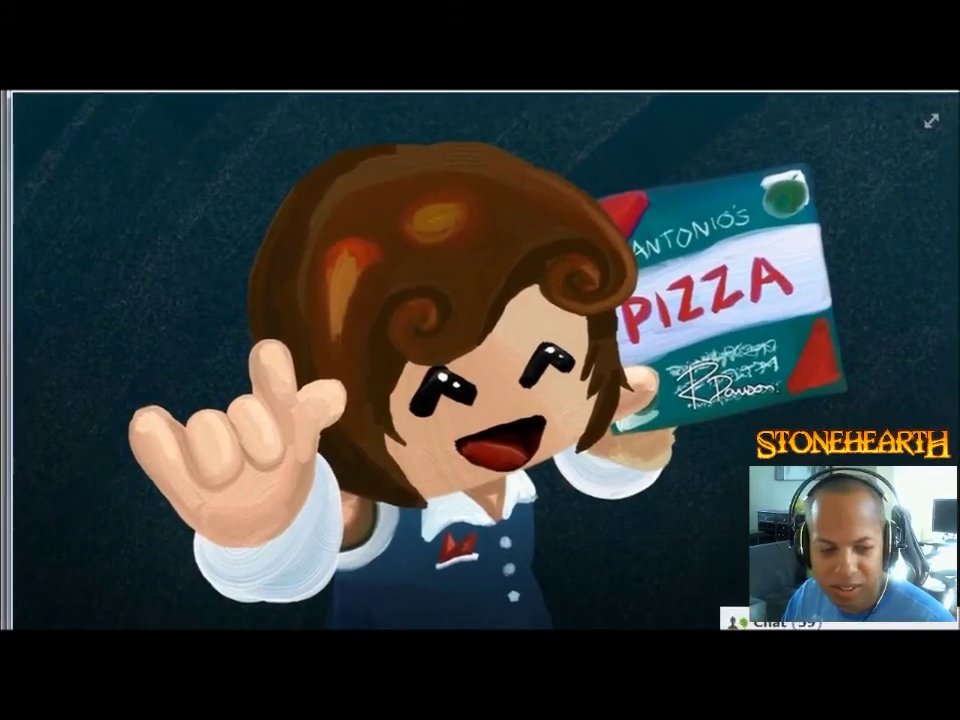